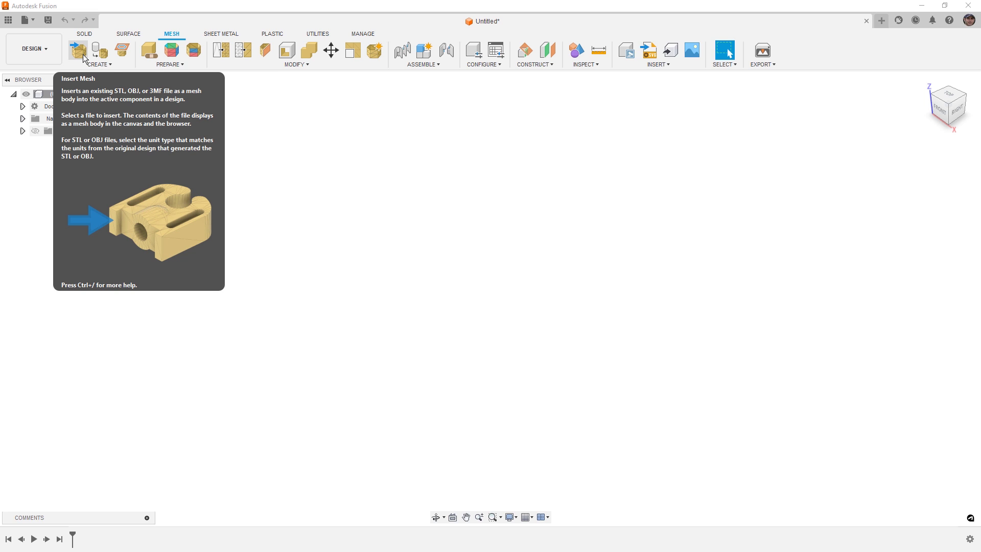
Step: Insert the mesh file RC Truck Gearbox Cover Scan.obj from the computer
left_click(79, 50)
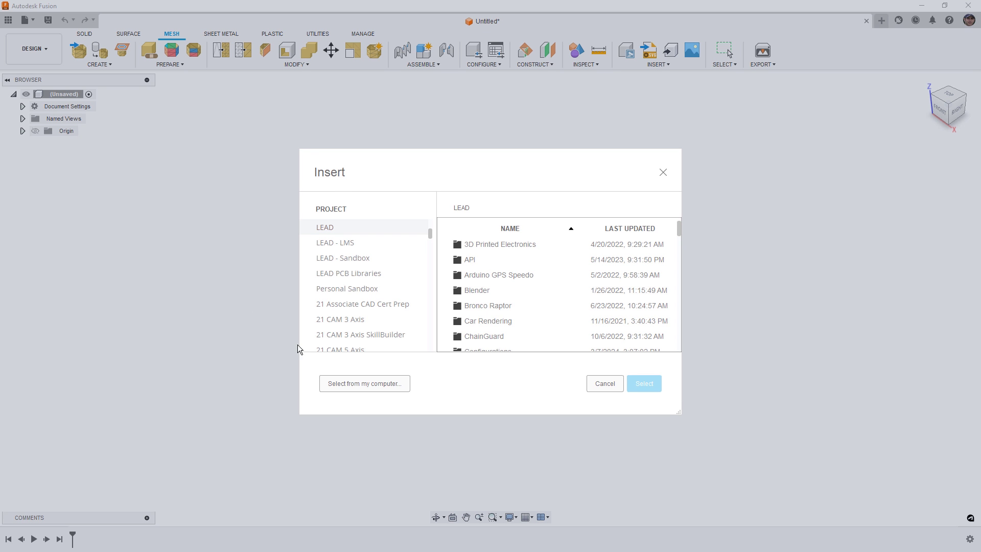
left_click(393, 387)
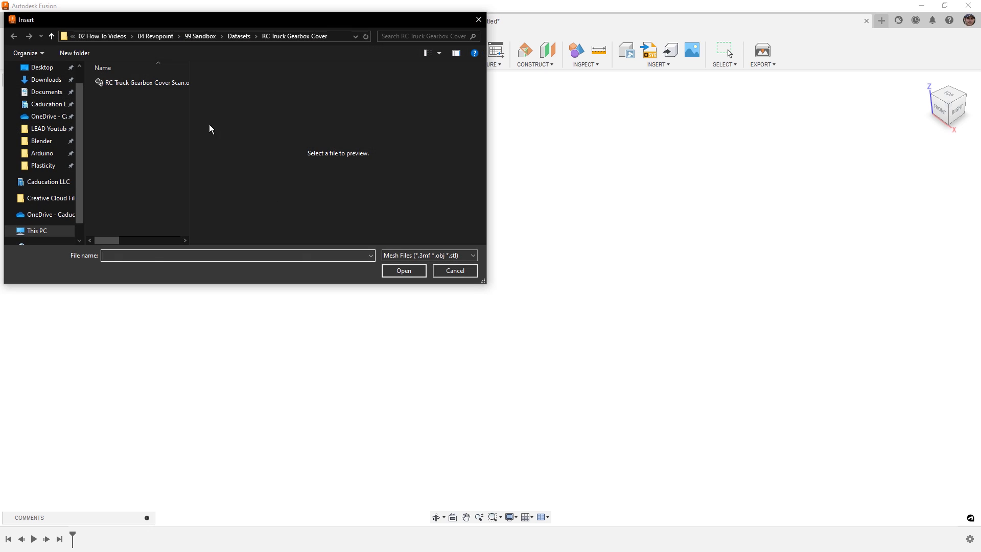
left_click(174, 86)
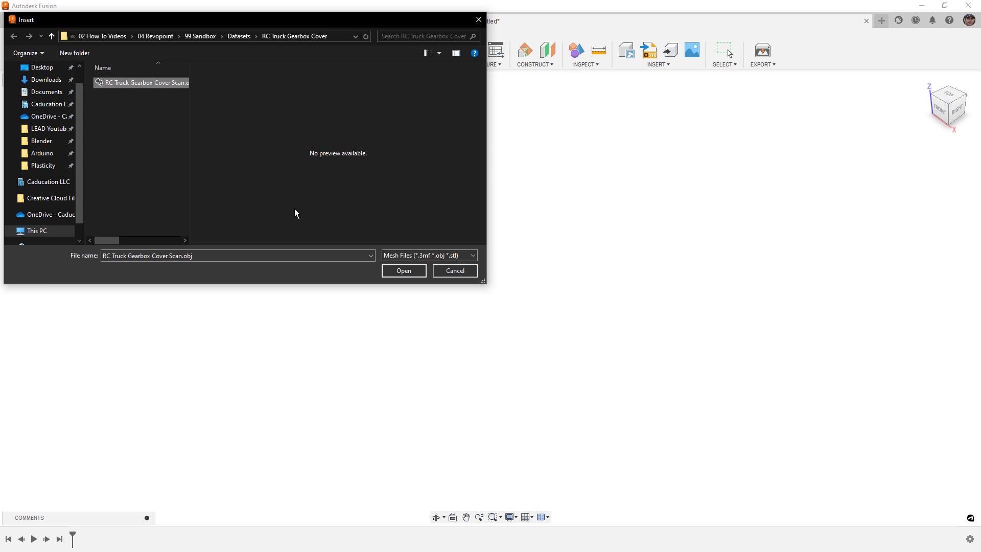
left_click(394, 271)
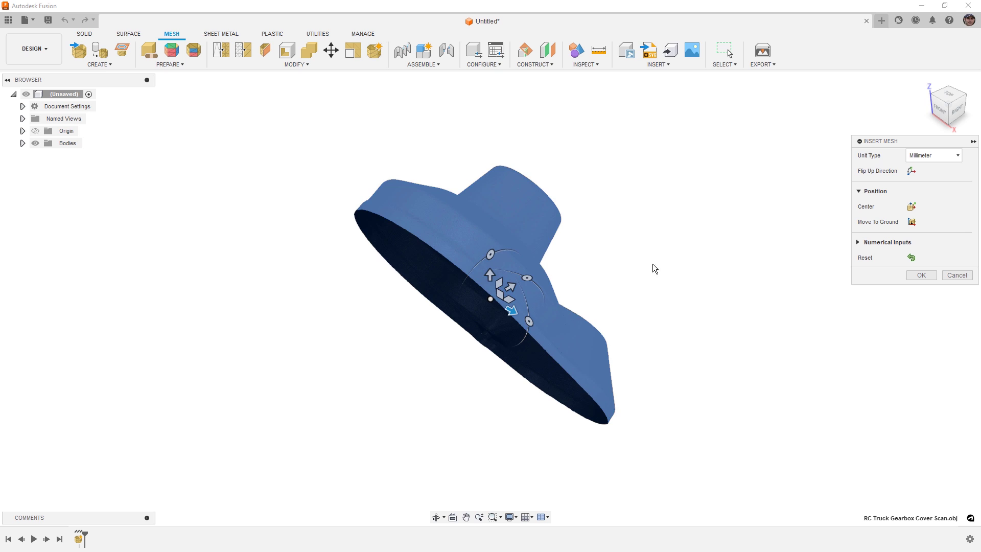
Step: Rotate the inserted mesh in the right view until its base is level, and accept the placement in millimetres
left_click(958, 113)
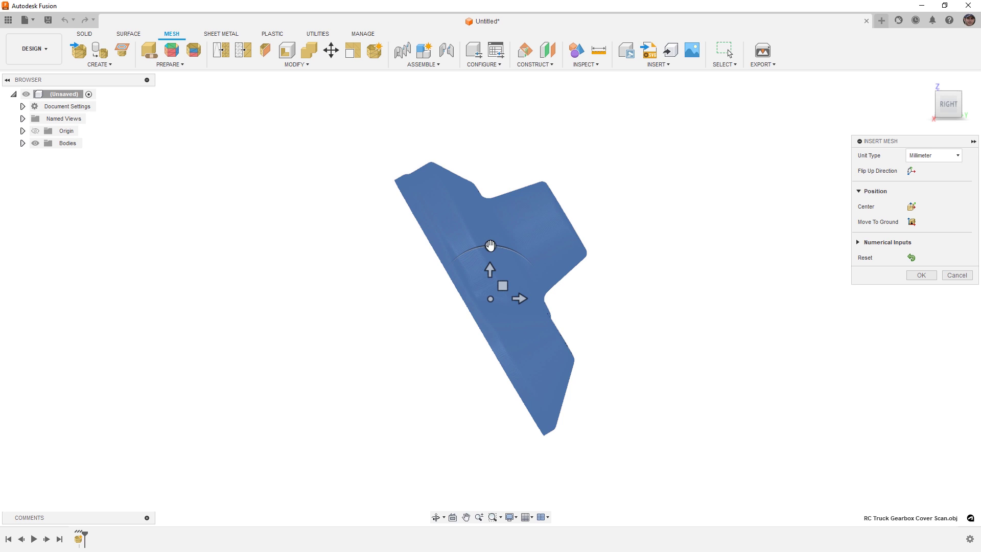
left_click_drag(490, 246, 439, 271)
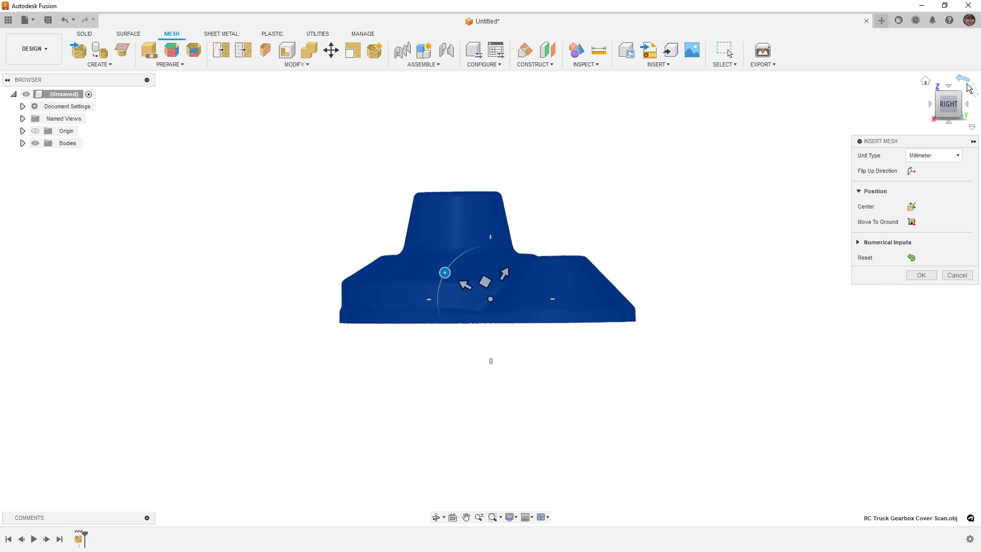
left_click(925, 275)
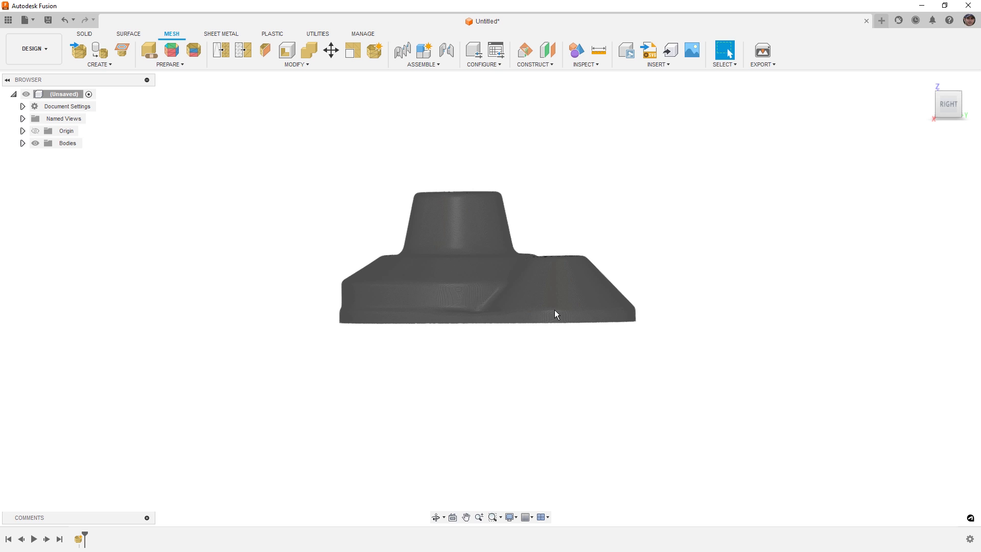
Step: Show the origin and, in a new sketch on the horizontal XY plane, sketch a circle centred on the origin
middle_click_drag(487, 211, 486, 281, "shift")
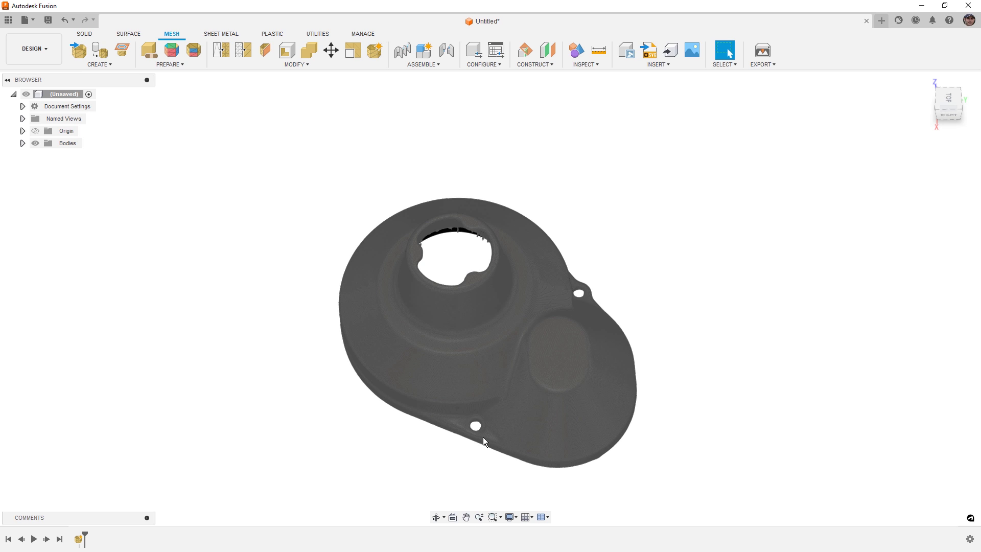
left_click(950, 100)
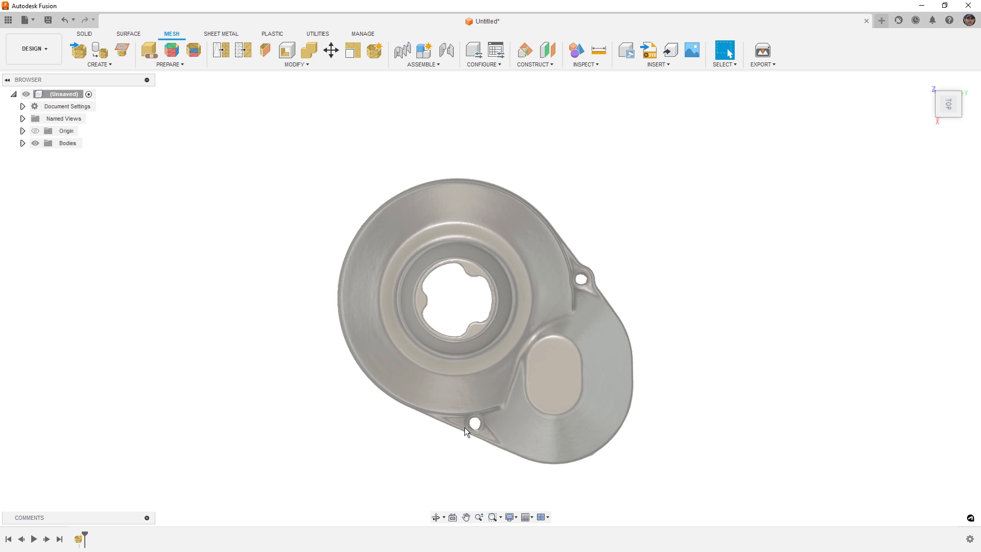
left_click(36, 132)
left_click(86, 34)
left_click(82, 50)
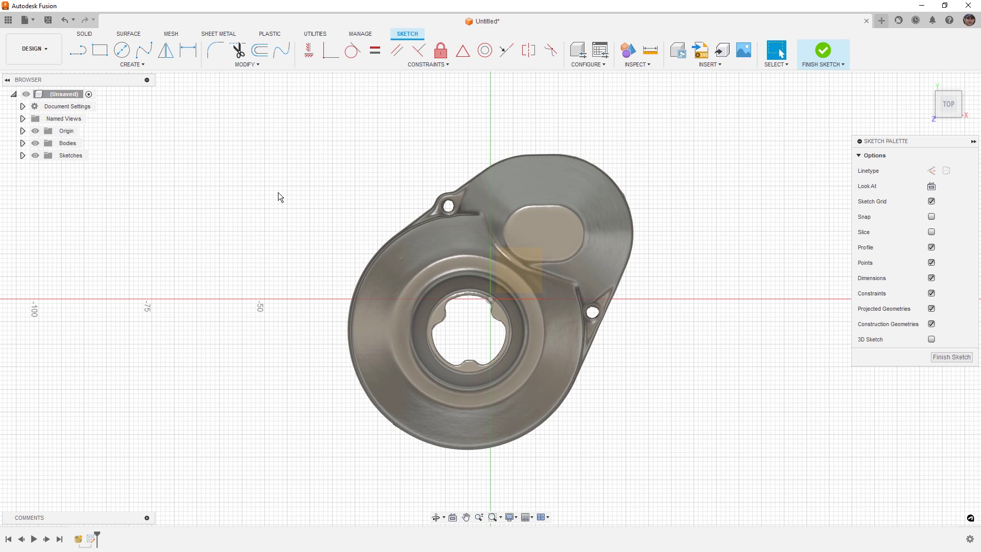
key("c")
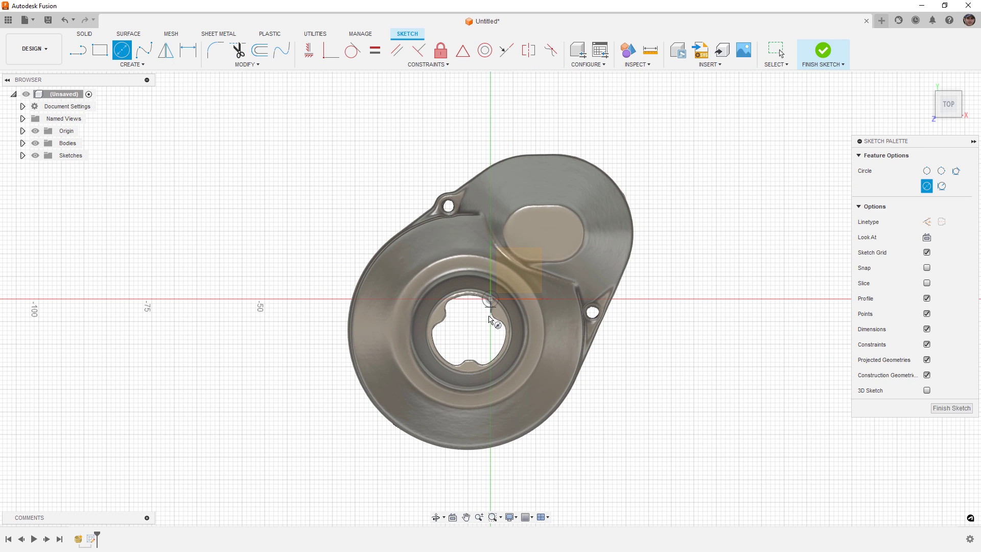
left_click(491, 299)
left_click(481, 334)
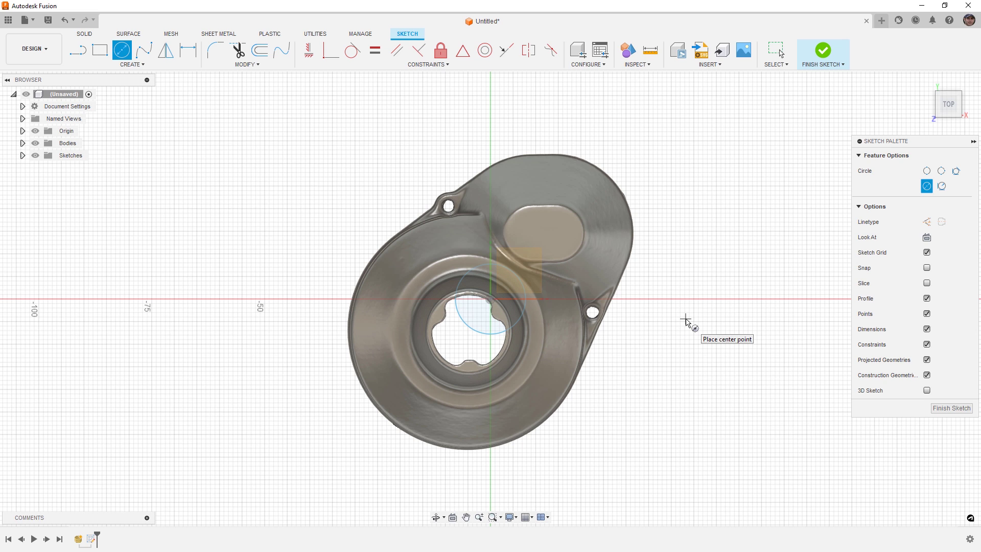
Step: Sketch a horizontal reference line about 41 mm long just below the gearbox cover
key("l")
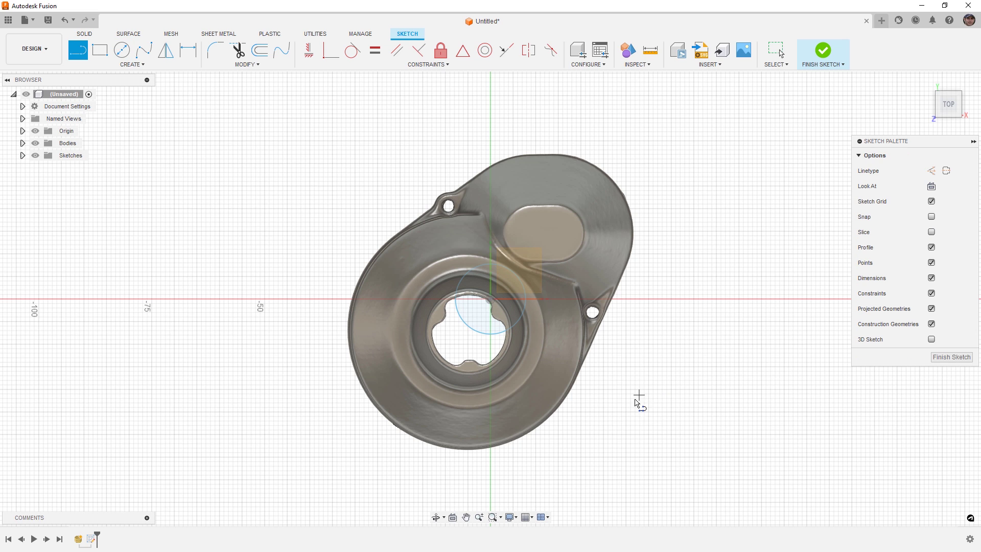
left_click(518, 448)
left_click(702, 449)
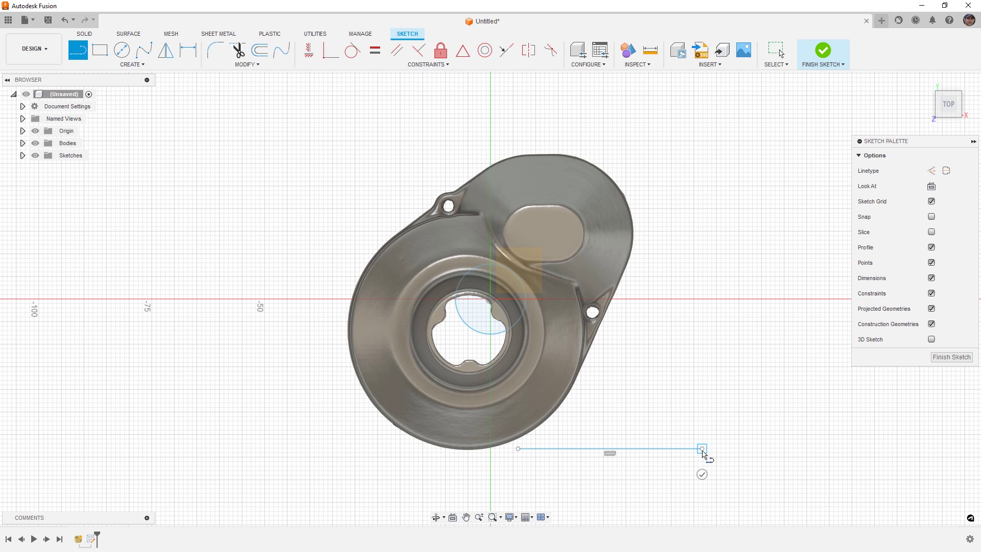
key("Escape")
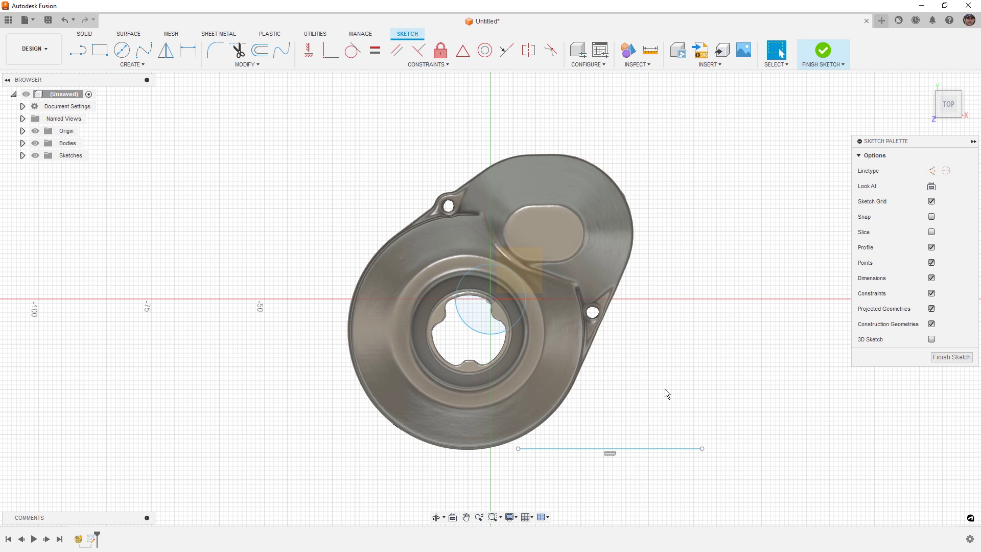
Step: Move the reference line to the oval pocket's upper edge and the cover's upper straight edge to check their alignment, and finish the sketch
mouse_move(635, 449)
left_mouse_down()
mouse_move(645, 405)
mouse_move(610, 287)
mouse_move(559, 205)
left_mouse_up()
scroll(560, 206, "up", 10)
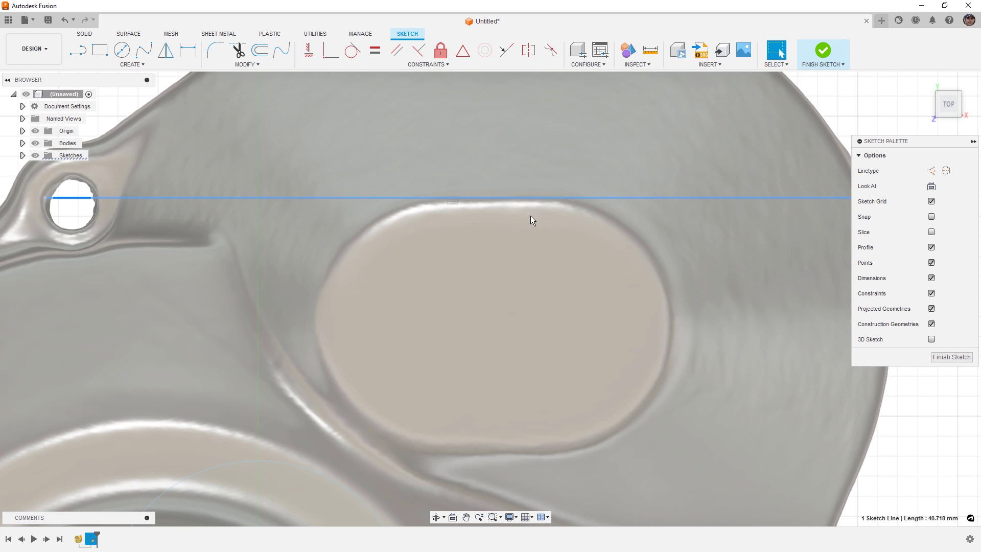
scroll(492, 262, "down", 5)
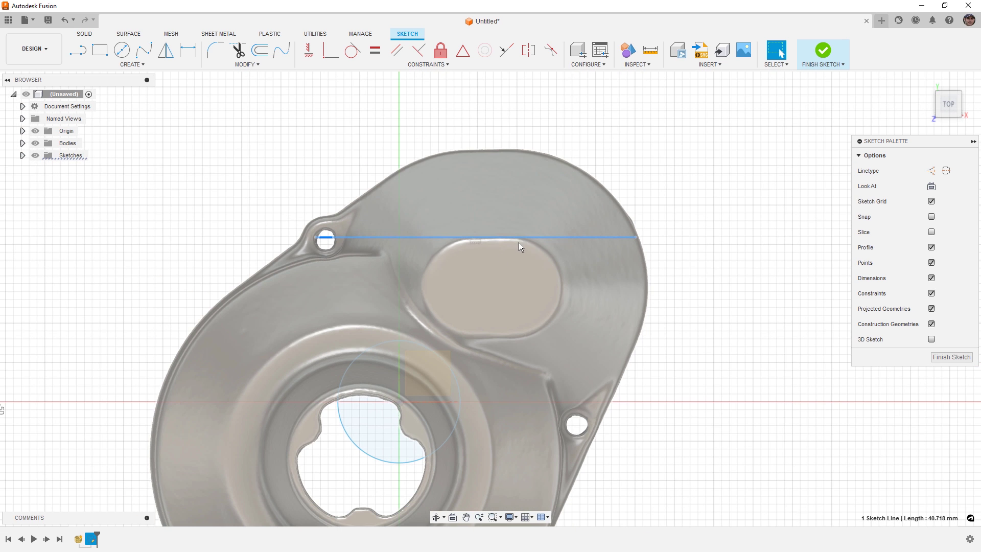
left_click_drag(520, 239, 523, 149)
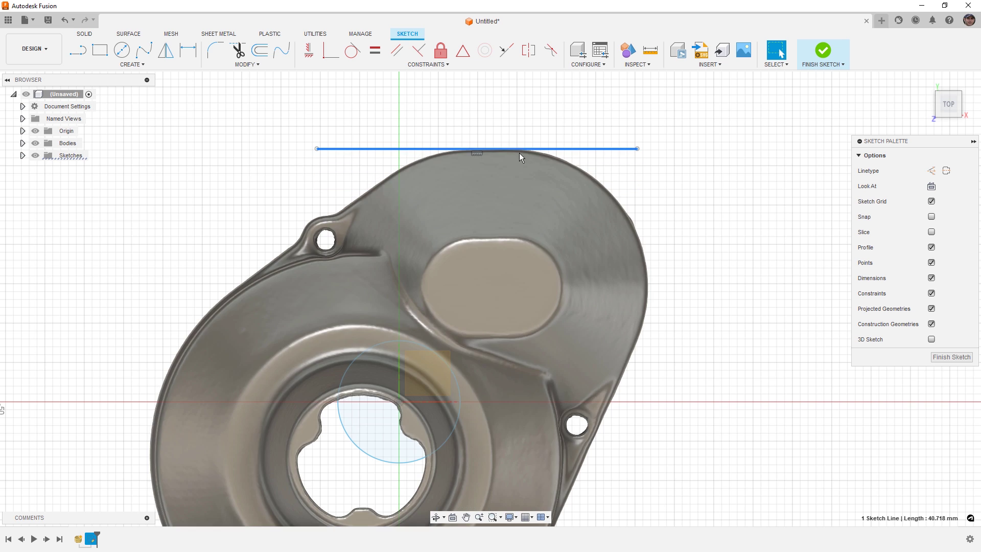
scroll(550, 152, "down", 3)
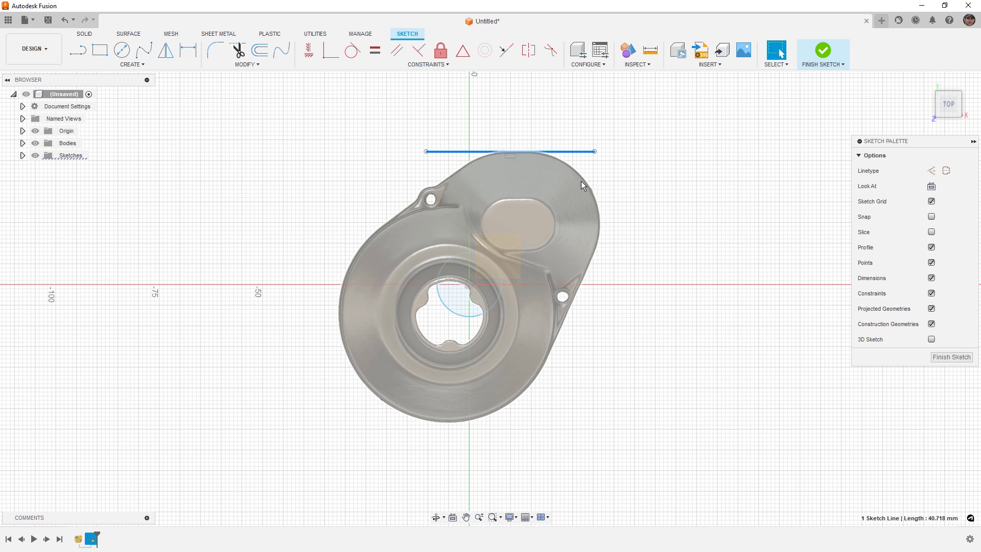
left_click(821, 51)
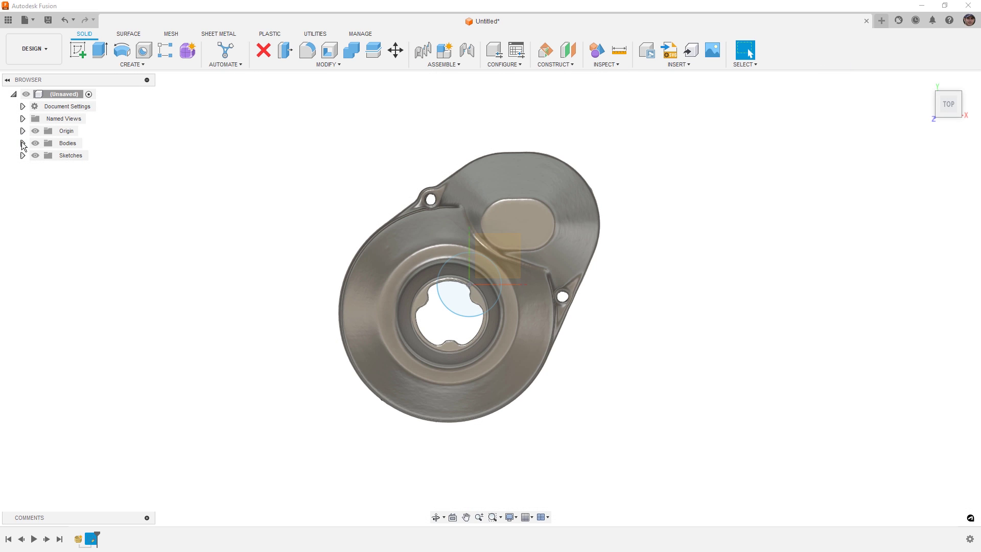
Step: Move the mesh body 4.77 mm in X and 7.261 mm in Y so its central opening lines up with the sketched circle
left_click(23, 143)
left_click(23, 143)
left_click(23, 143)
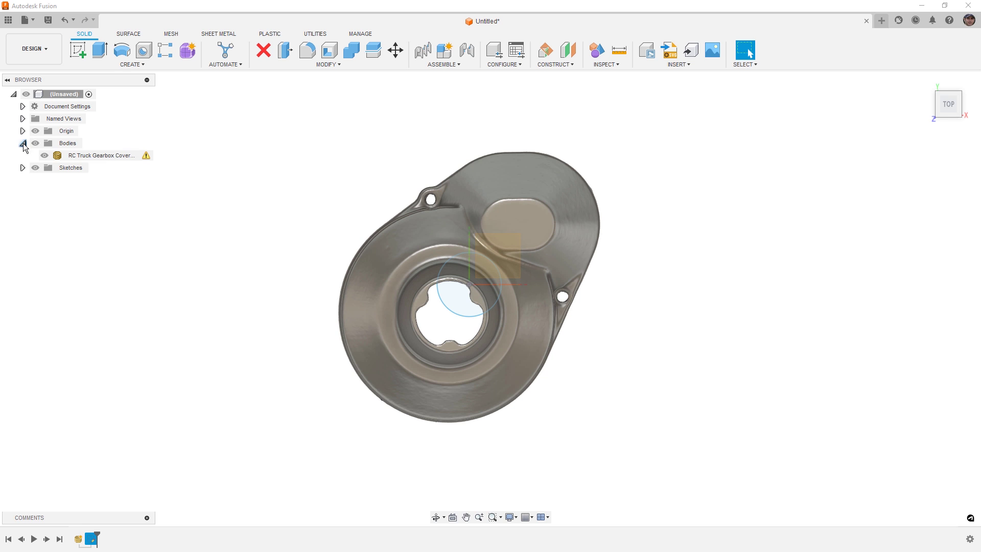
left_click(58, 156)
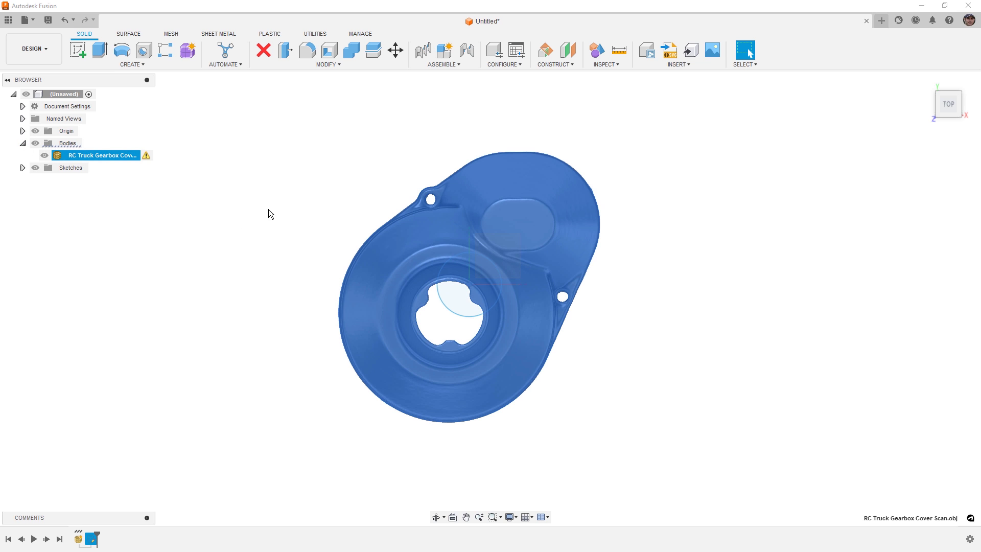
left_click(395, 49)
scroll(485, 298, "up", 2)
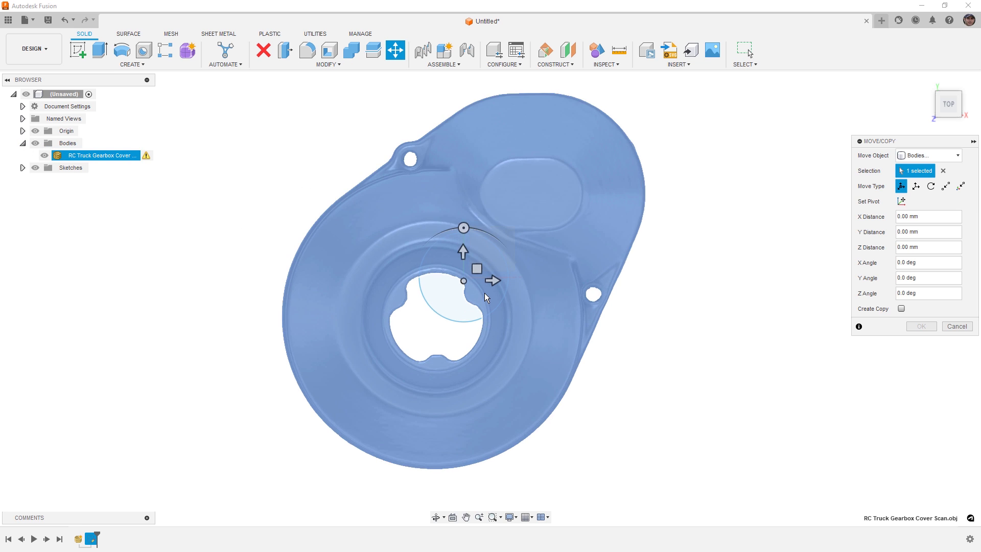
left_click_drag(477, 268, 506, 217)
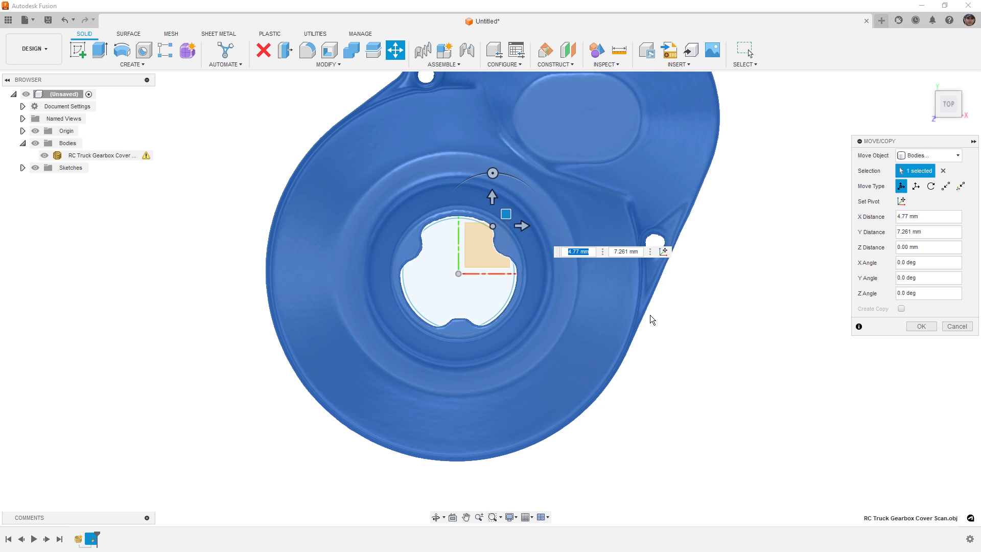
left_click(922, 327)
Step: Delete the reference sketch containing the circle and line
scroll(673, 364, "down", 4)
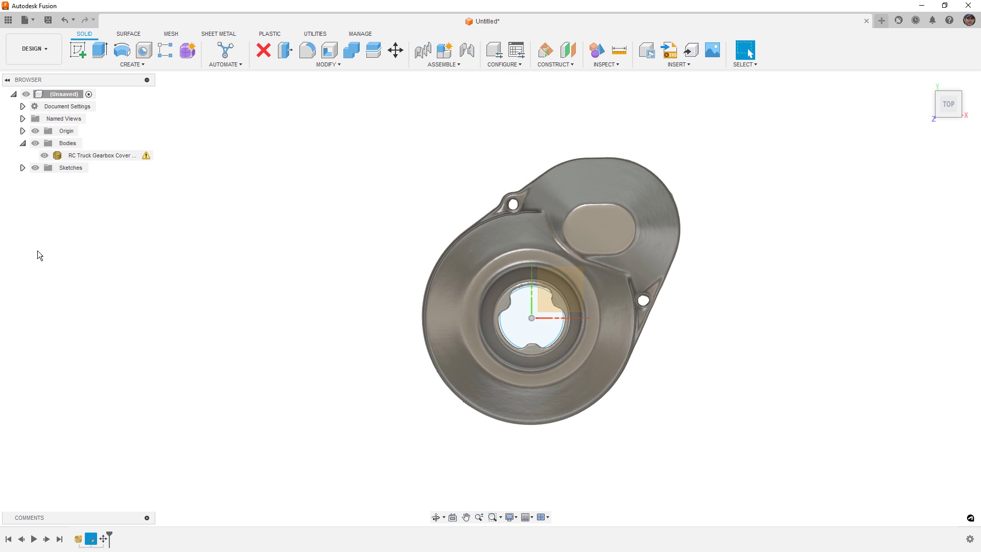
left_click(92, 540)
key("Delete")
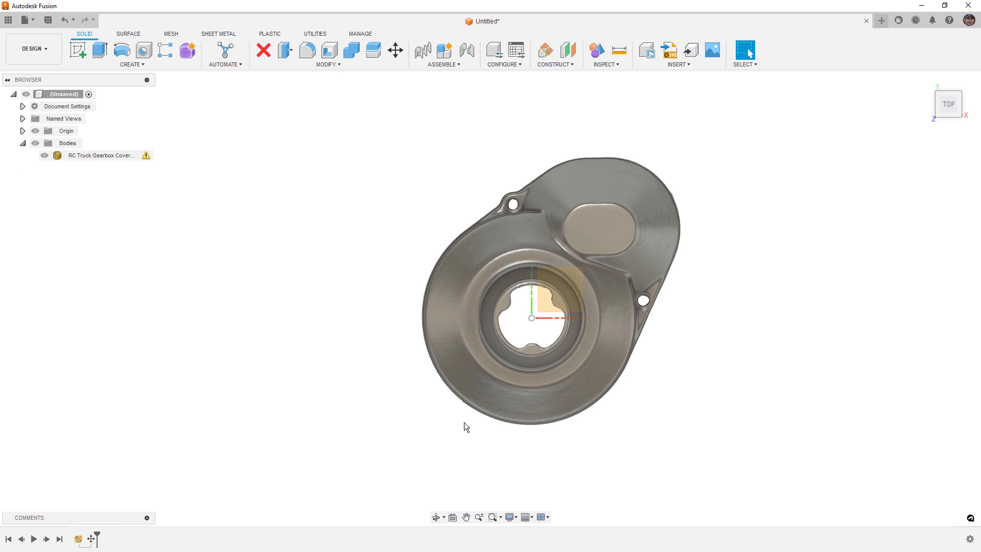
left_click(495, 390)
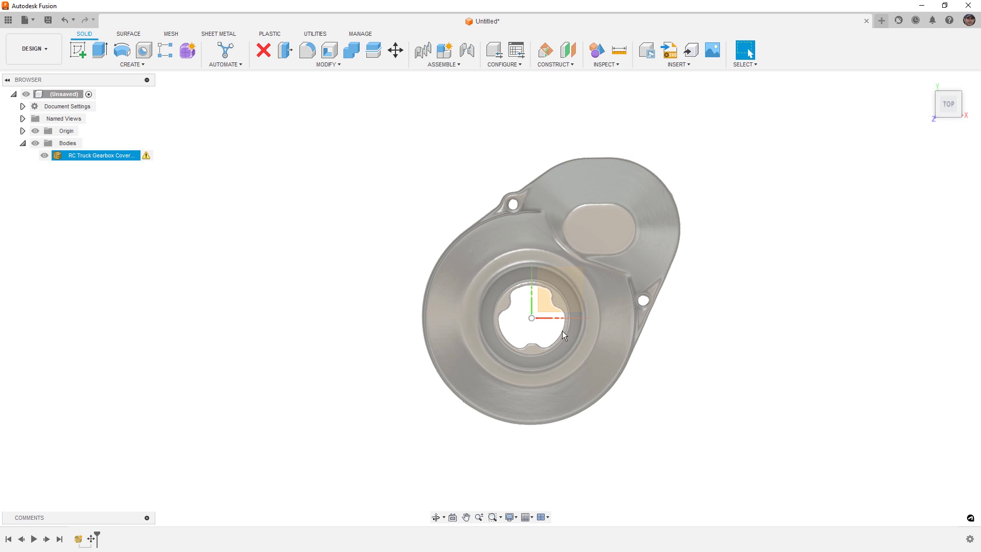
scroll(562, 305, "up", 3)
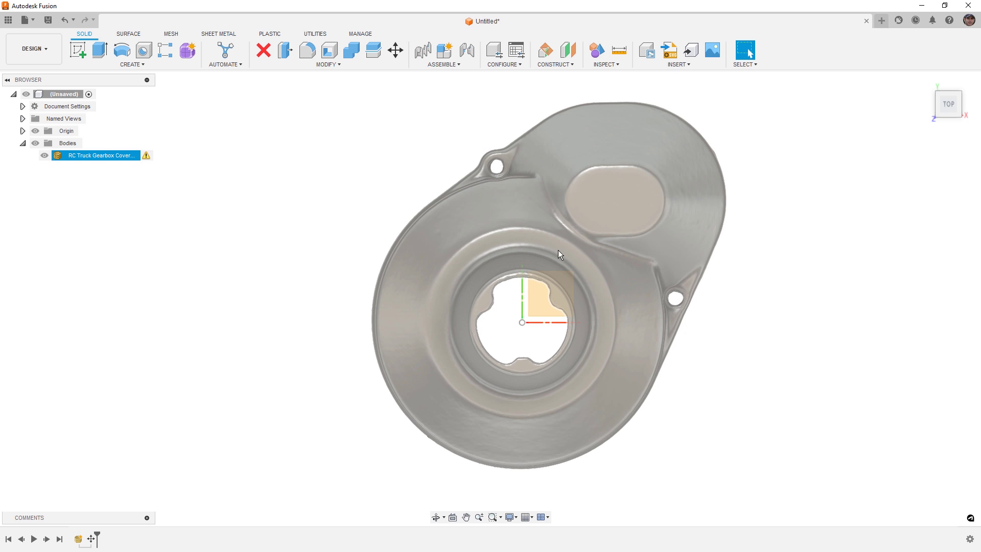
scroll(578, 323, "down", 3)
key("Escape")
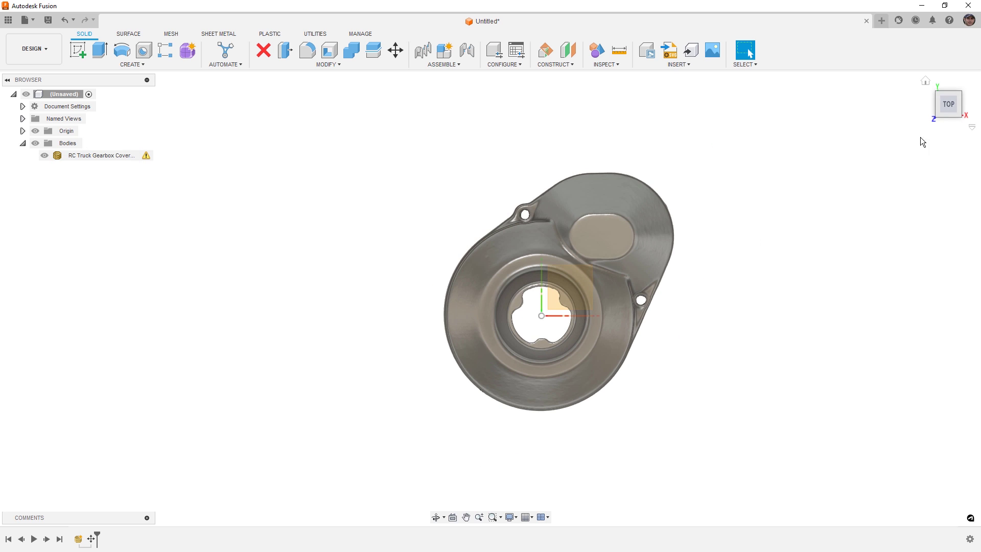
Step: Start a sketch on the front XZ plane and draw a horizontal line along the X axis, extending past both sides of the cover
left_click(949, 122)
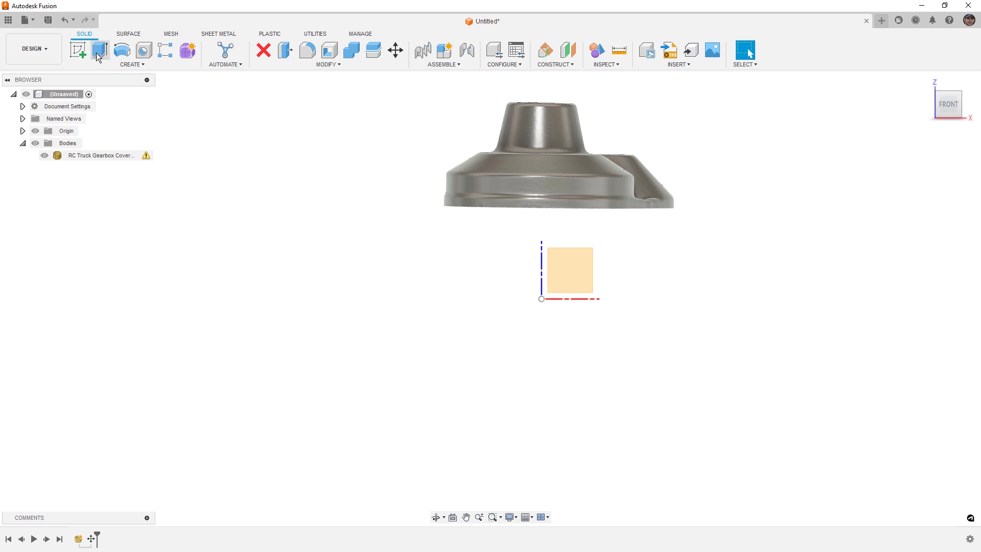
left_click(574, 263)
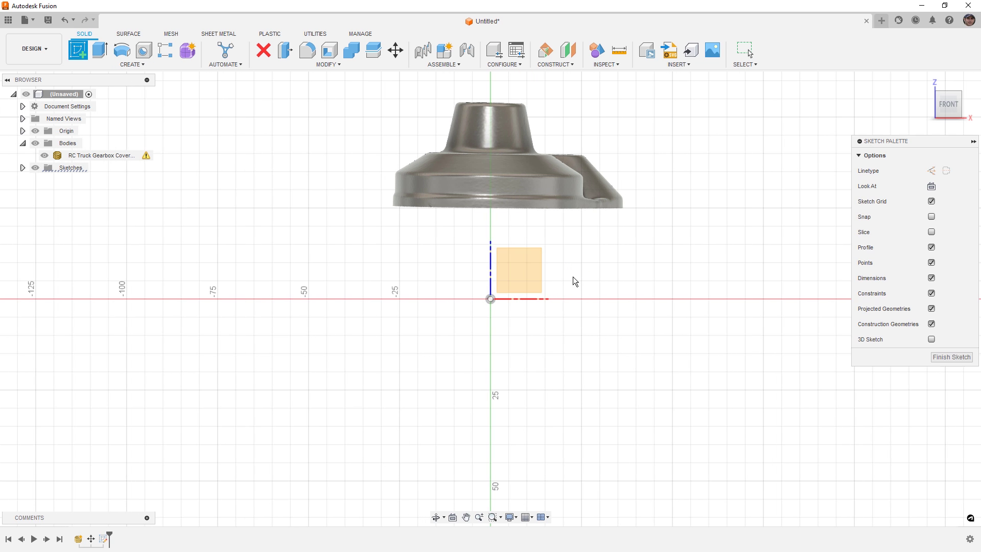
key("l")
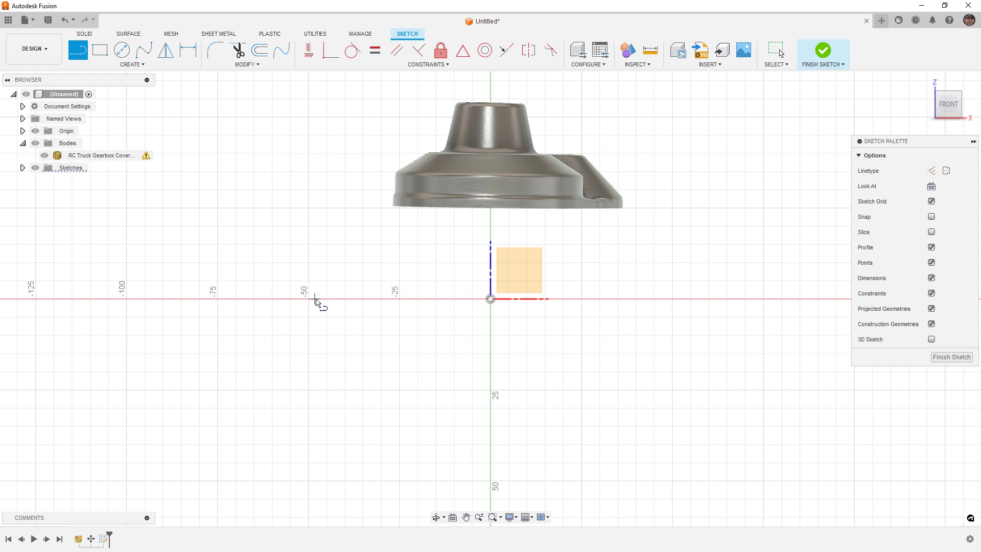
left_click(314, 299)
left_click(715, 299)
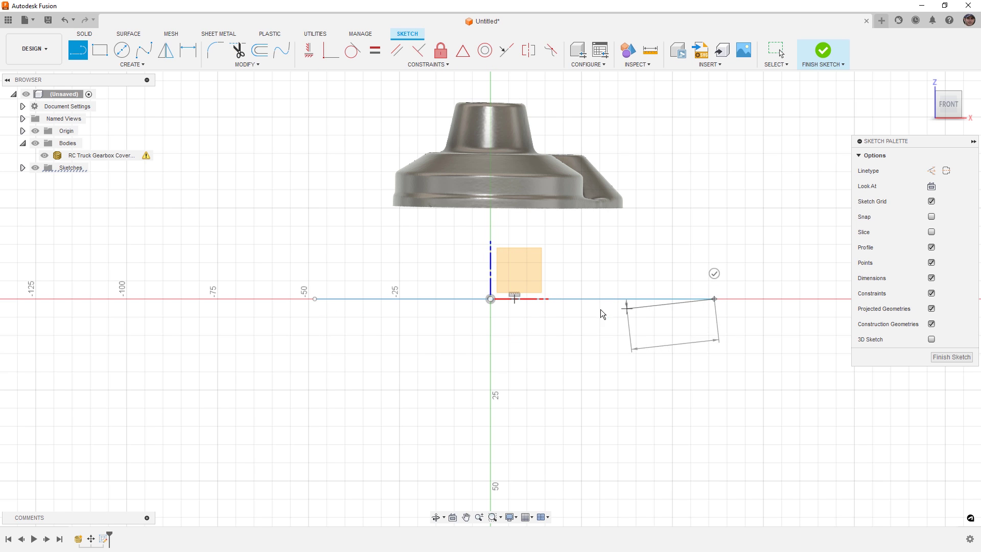
key("Escape")
Step: Constrain the horizontal line's midpoint to the origin
left_click(591, 298)
left_click(491, 299, "shift")
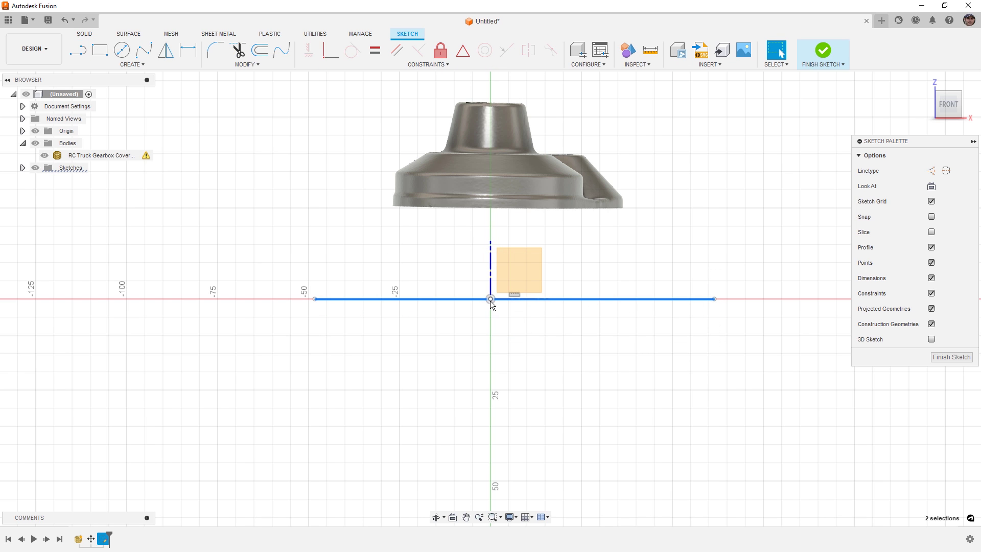
left_click(462, 51)
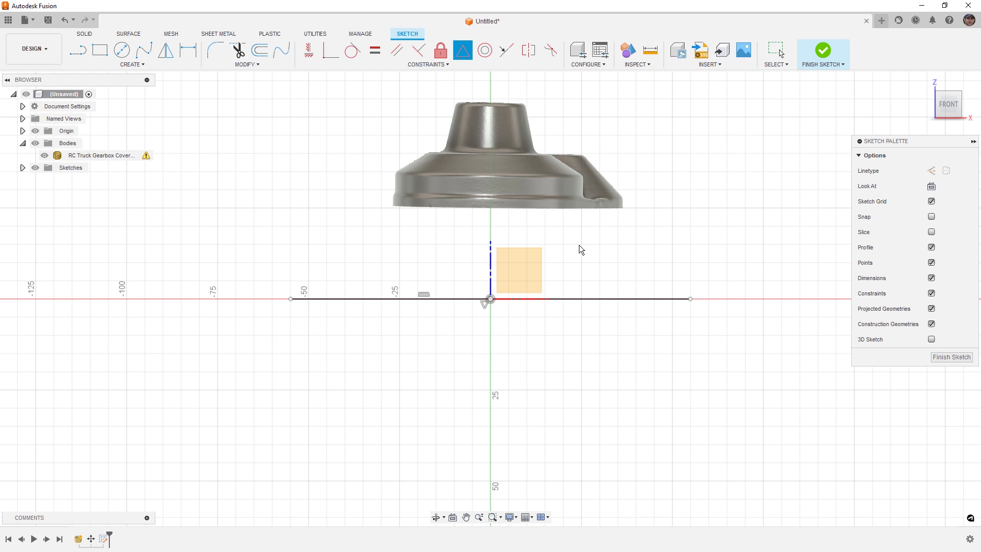
Step: Finish the sketch and move the gearbox cover mesh -25 mm in Z, bringing its base down to the sketched line
left_click(820, 51)
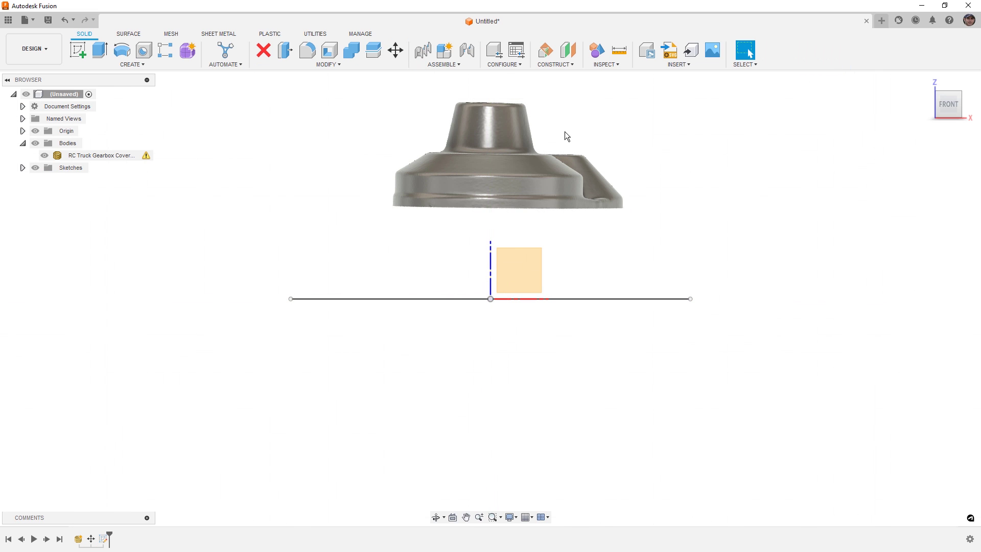
left_click(127, 154)
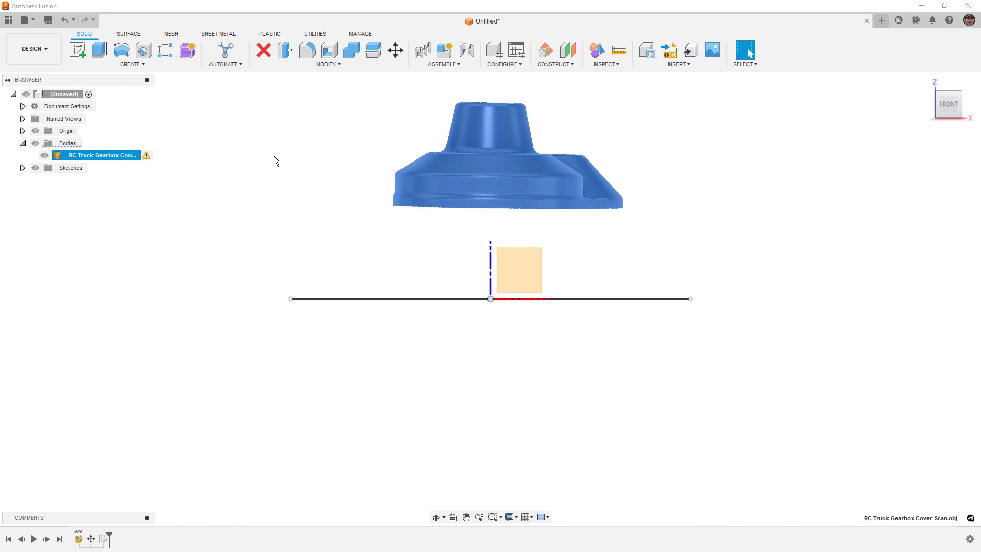
key("m")
left_click_drag(507, 127, 512, 218)
scroll(513, 273, "up", 5)
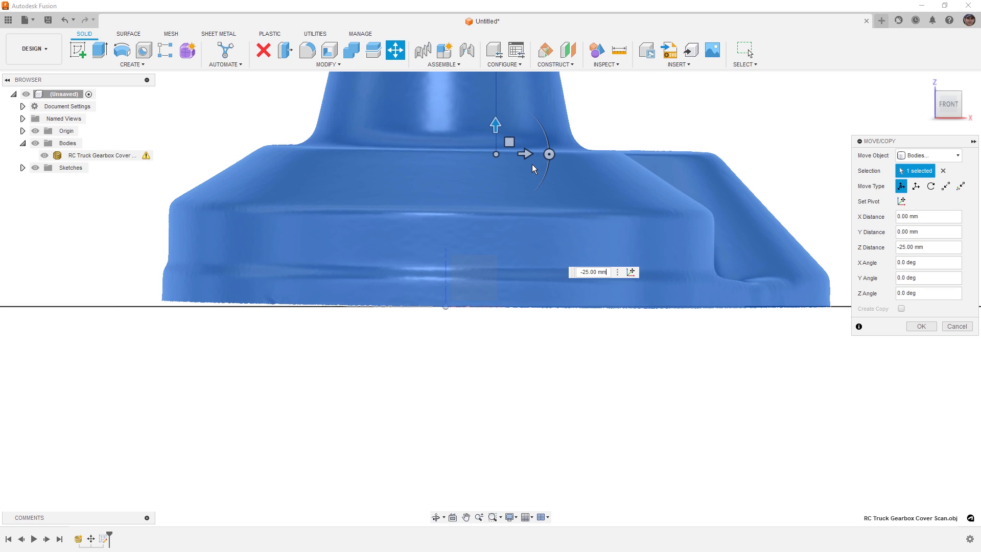
Step: Rotate the mesh by a Y angle of -0.5 degrees to level its base with the sketched line, and apply the move
left_click(549, 154)
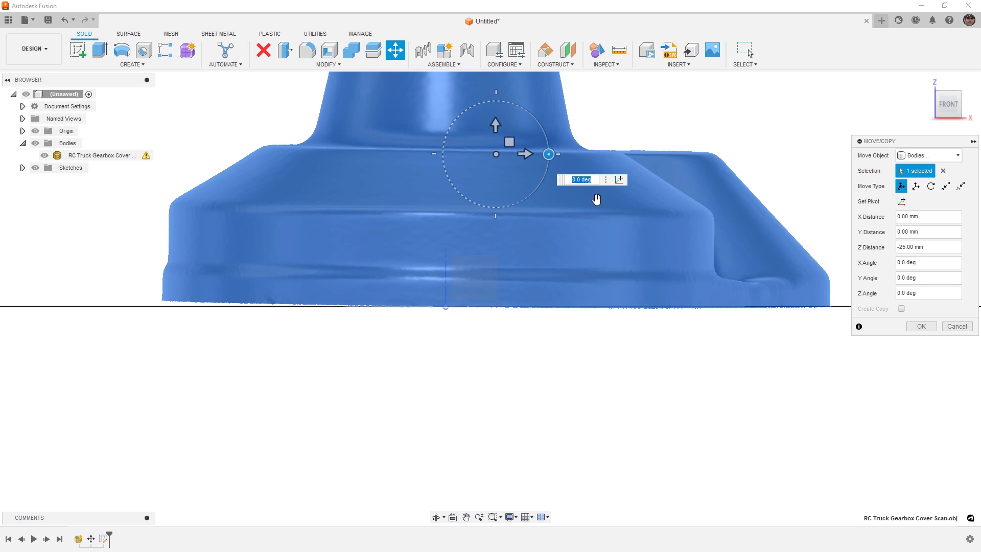
type("1")
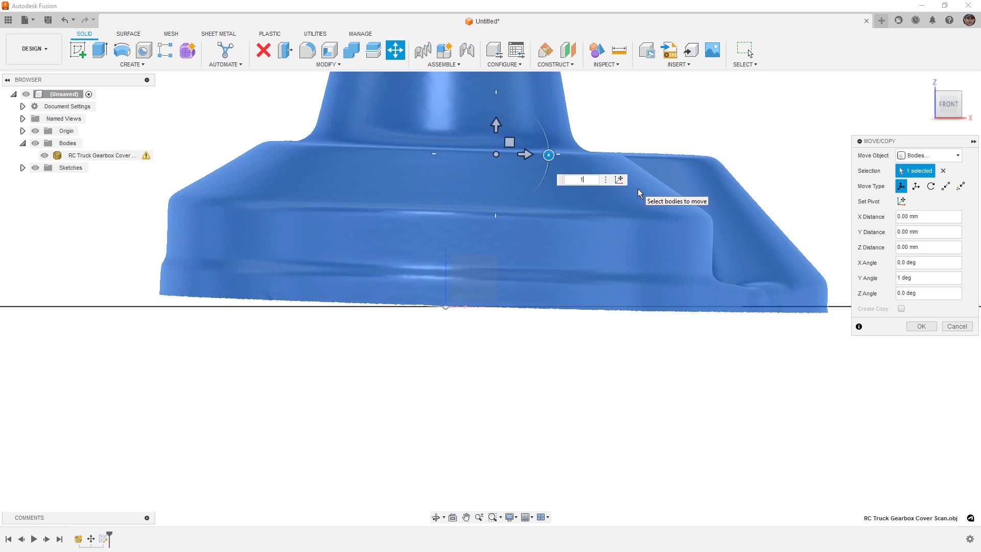
type("-")
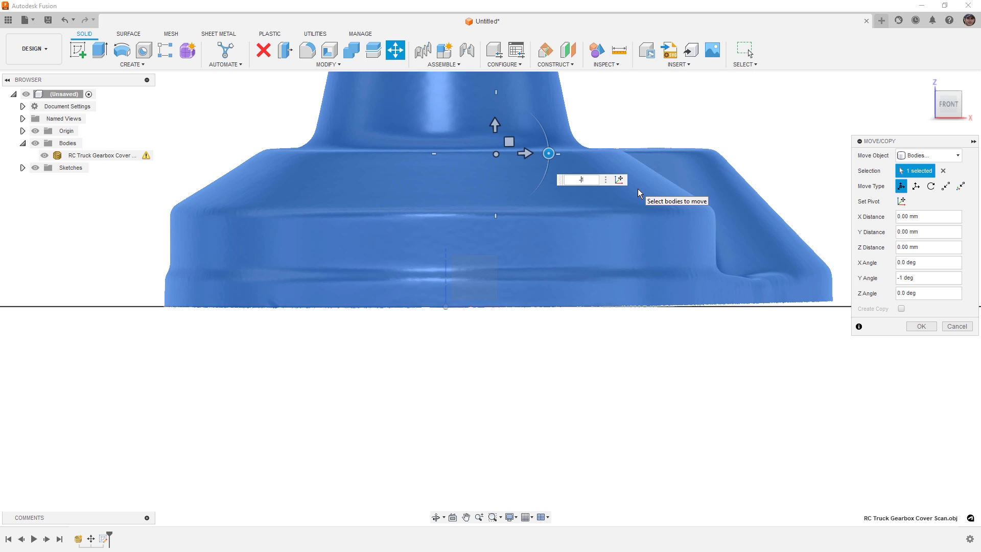
key("BackSpace")
type(".5")
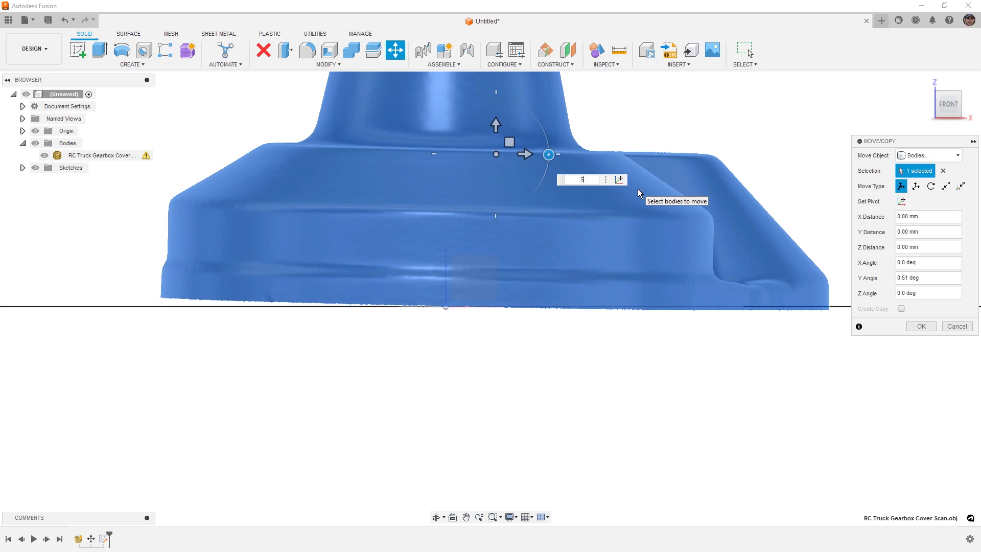
type("-")
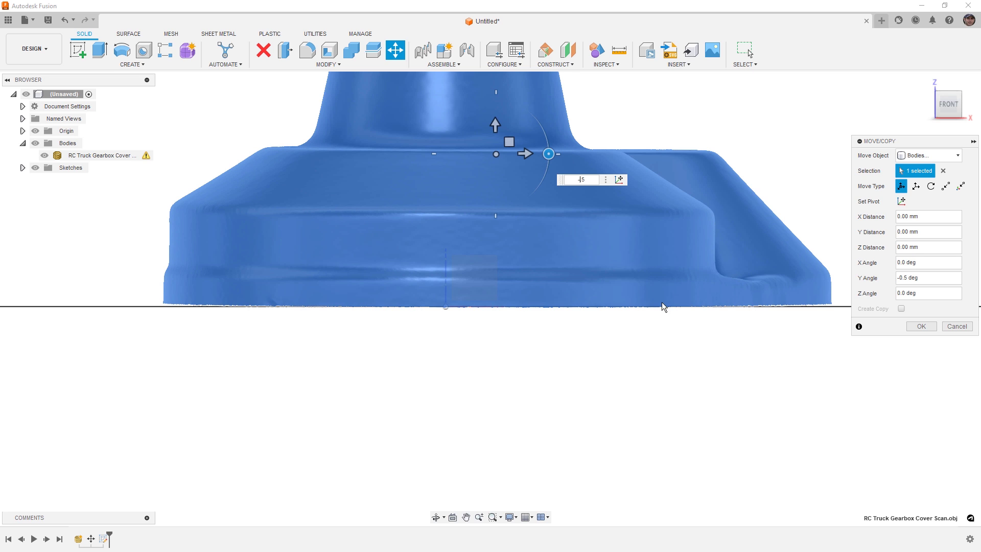
left_click(922, 327)
Step: Delete the front-plane reference sketch containing the horizontal line
scroll(664, 292, "down", 5)
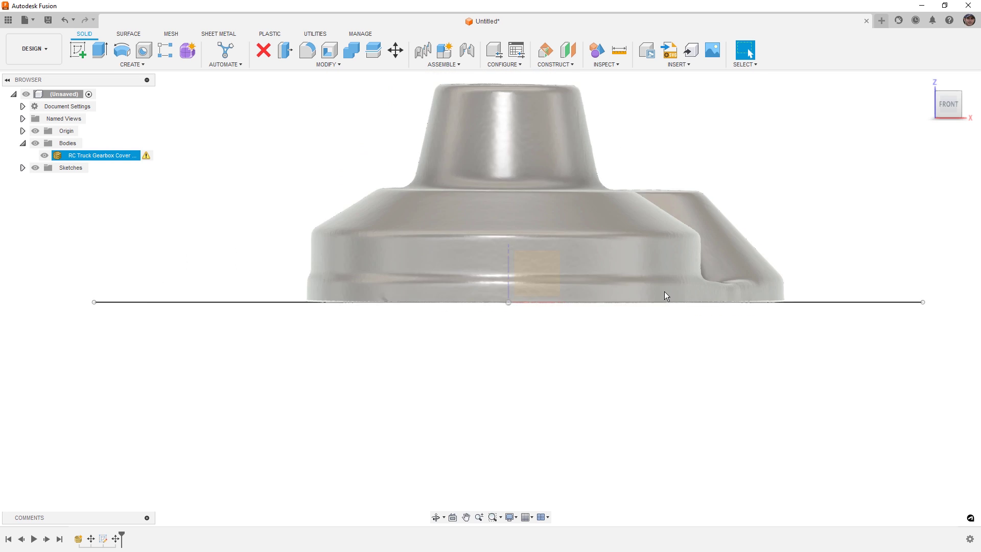
left_click(103, 539)
key("Delete")
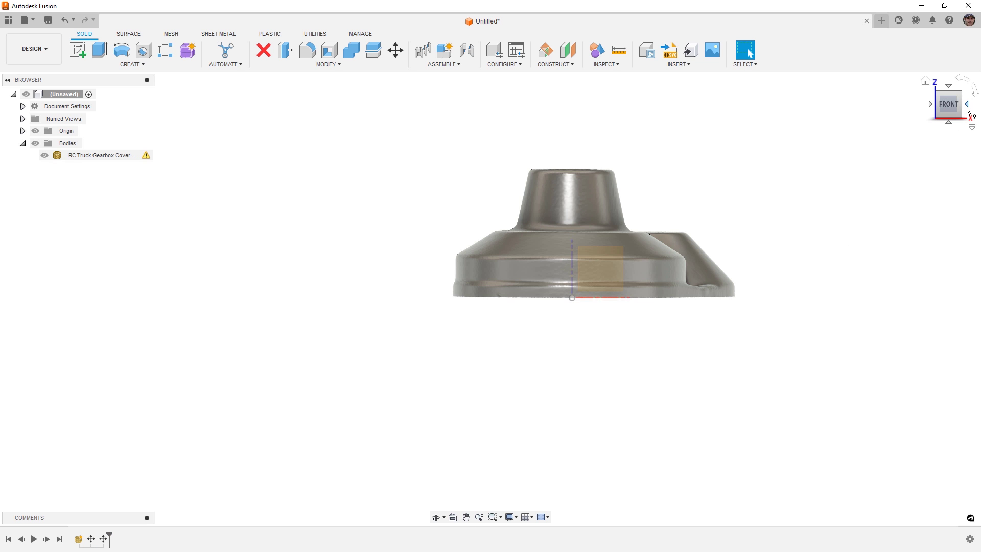
Step: Start a sketch on the right YZ plane and draw a horizontal line about 117 mm long just below the cover
left_click(958, 125)
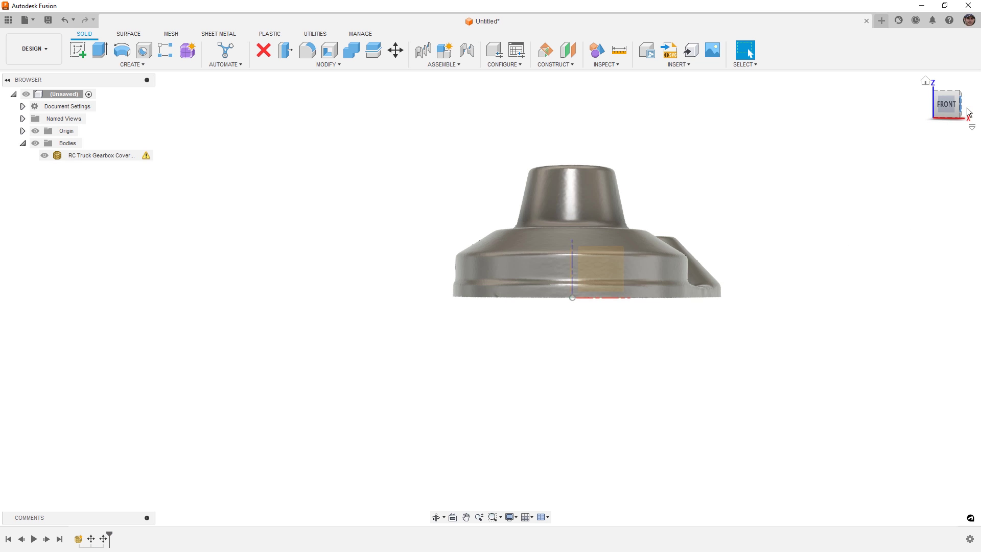
left_click(77, 49)
left_click(629, 199)
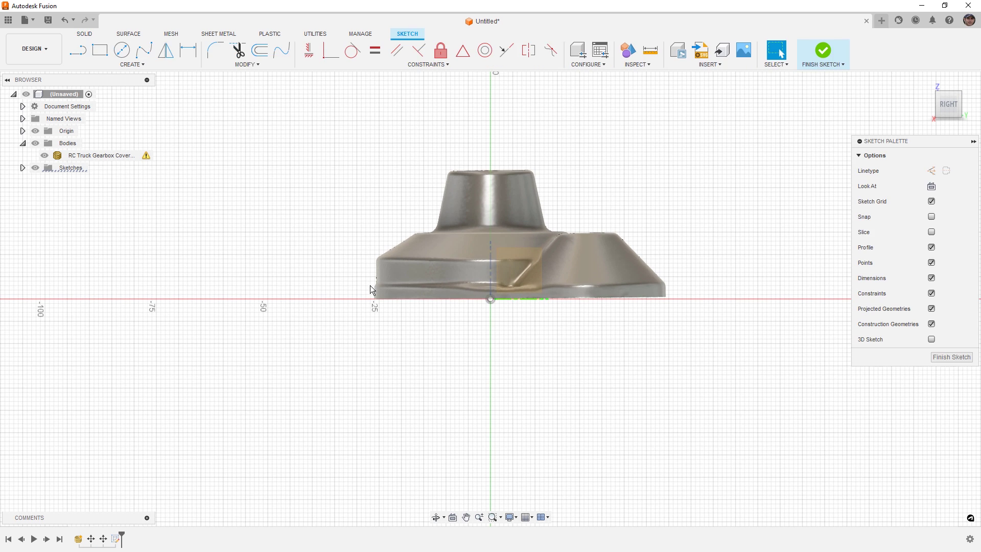
key("l")
left_click(257, 312)
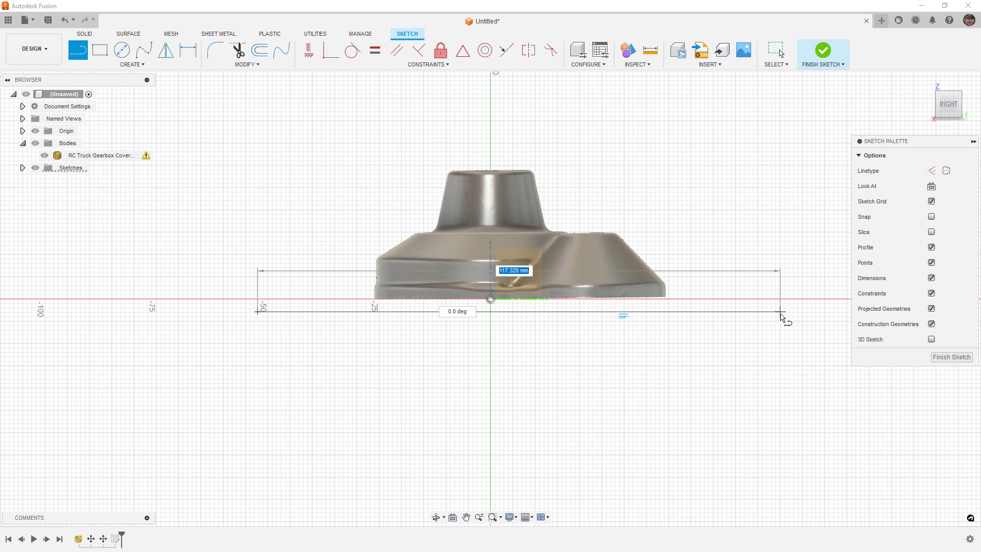
left_click(782, 312)
key("Escape")
Step: Constrain the midpoint of the right-plane line to the origin and finish the sketch
left_click(502, 312)
left_click(491, 299, "shift")
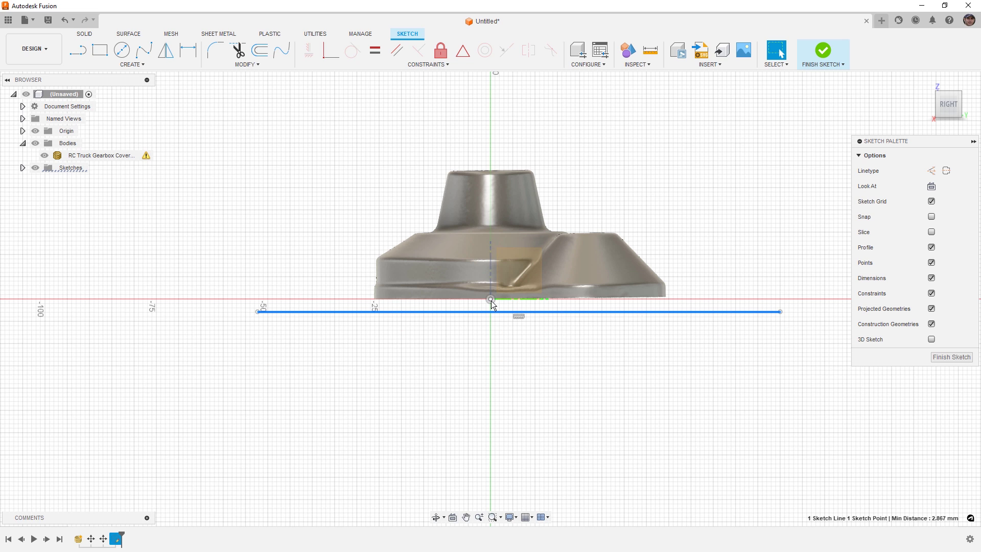
left_click(464, 49)
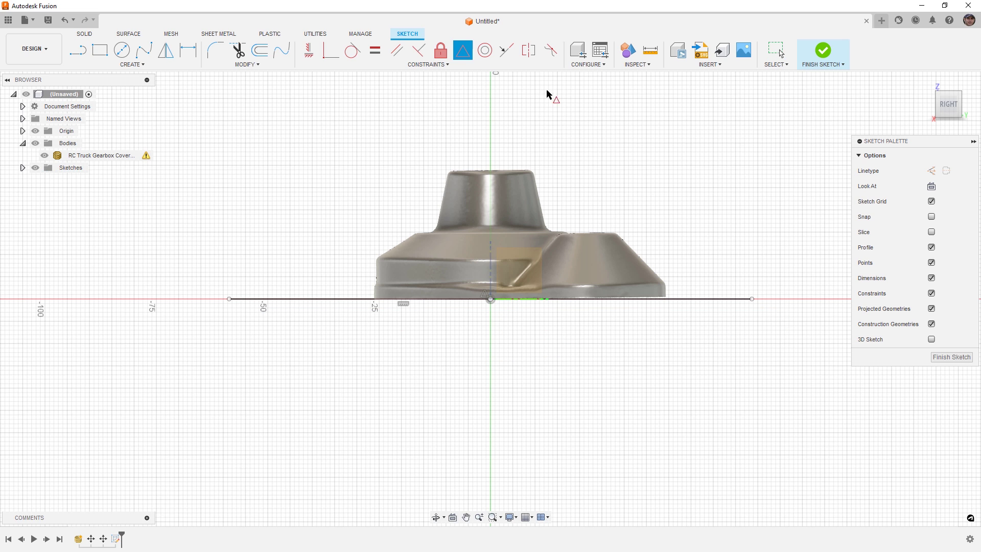
left_click(824, 50)
Step: Start moving the gearbox cover mesh body and set its pivot point at the origin
scroll(547, 253, "up", 3)
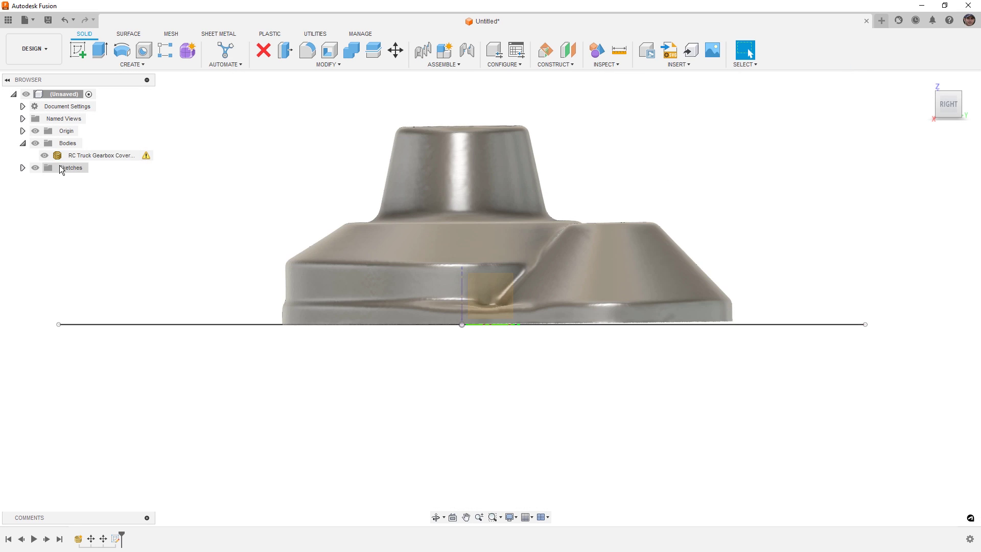
left_click(82, 155)
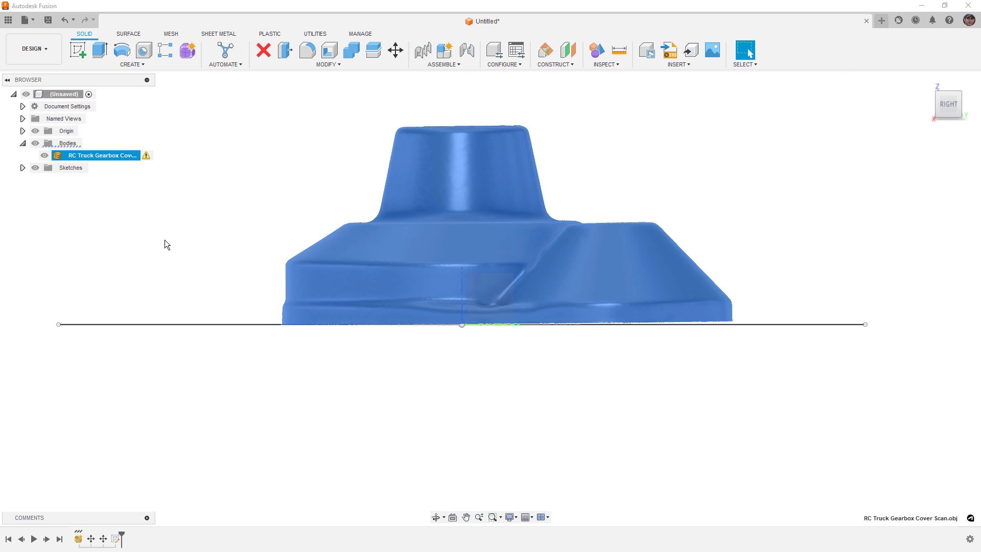
key("m")
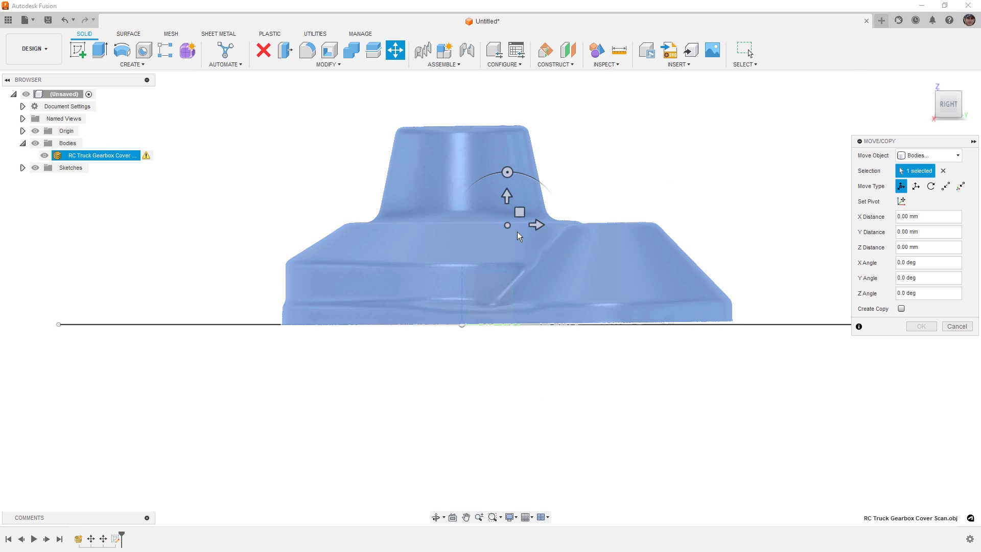
left_click(902, 200)
left_click(462, 324)
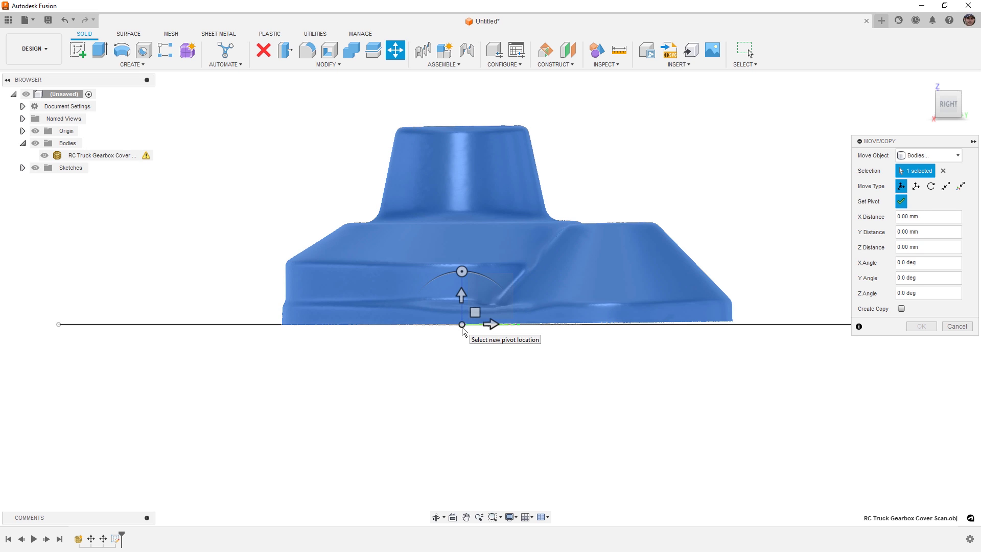
left_click(901, 202)
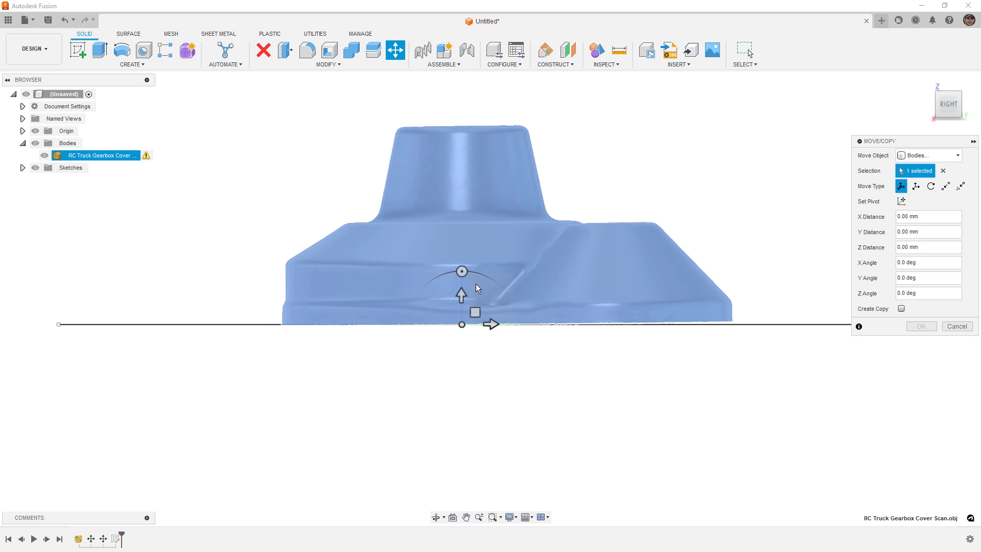
Step: Rotate the mesh about the new pivot by a Z angle of -0.5 degrees to level its base, and apply the move
scroll(478, 287, "up", 1)
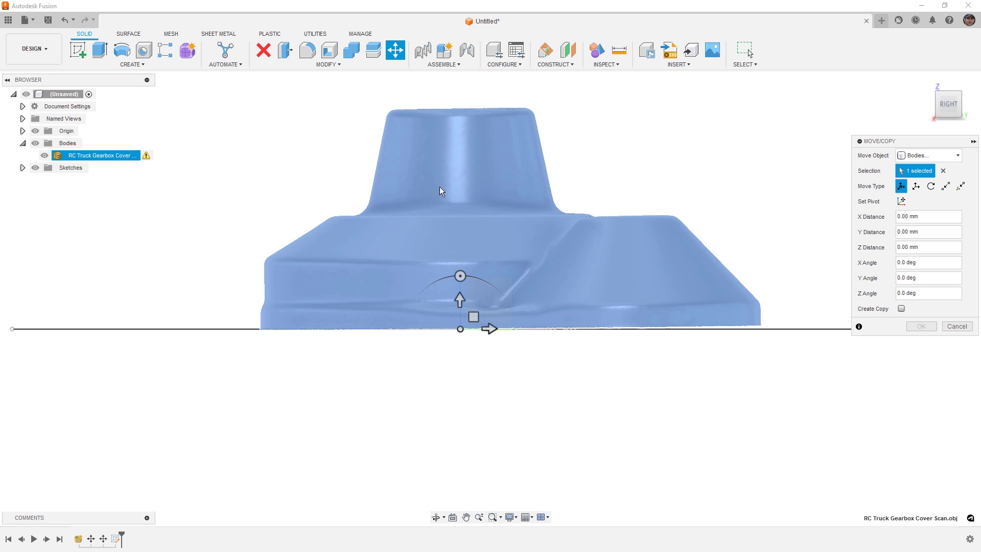
left_click(460, 276)
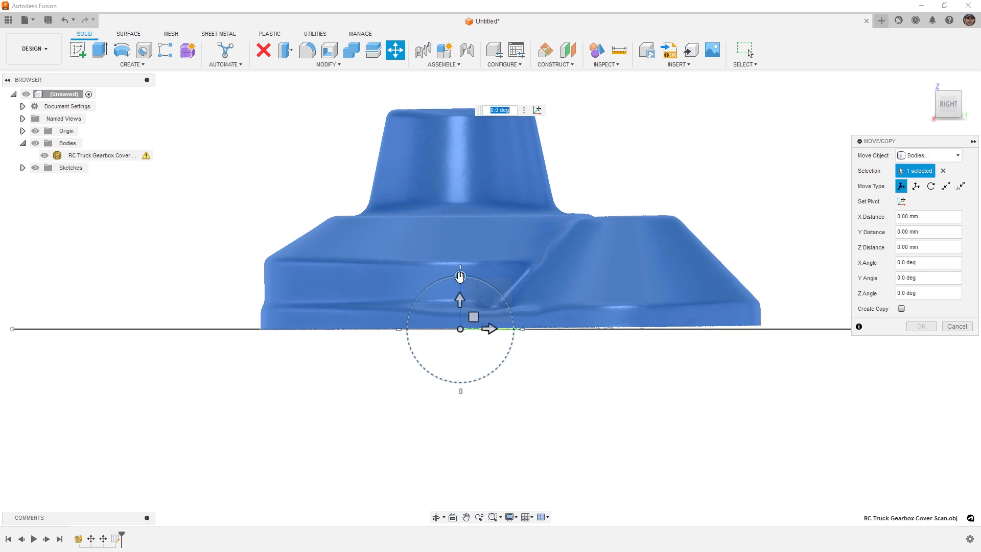
scroll(461, 332, "up", 2)
middle_click_drag(554, 382, 484, 383)
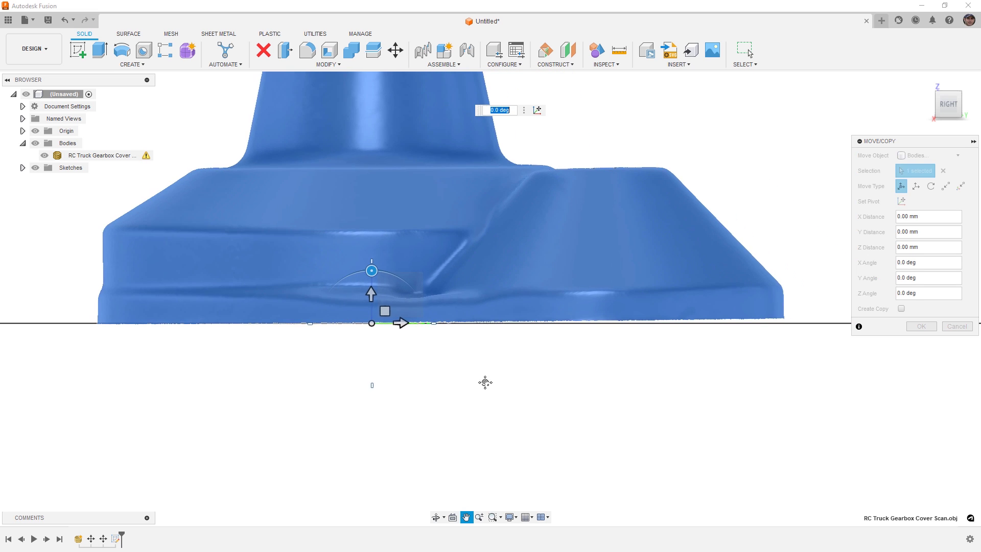
type(".5")
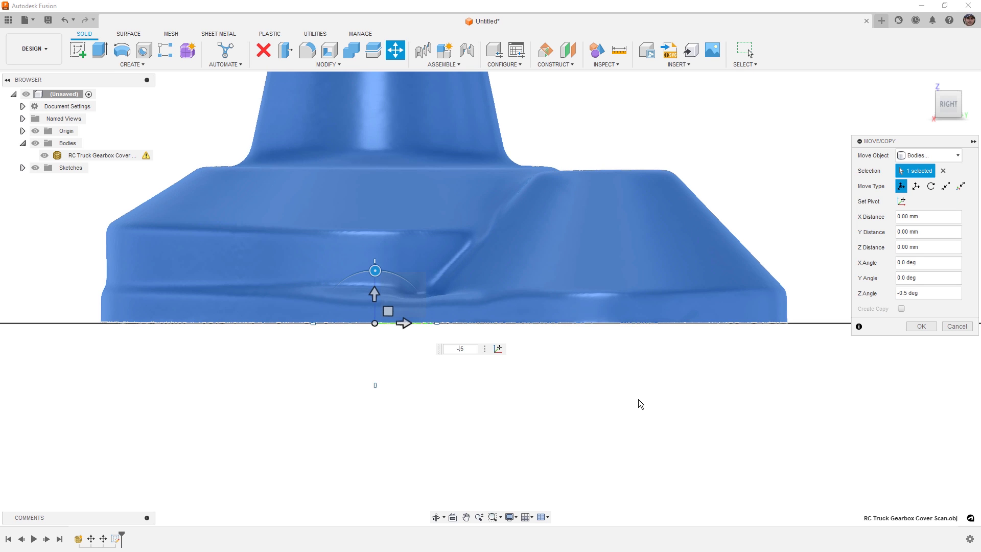
left_click(921, 326)
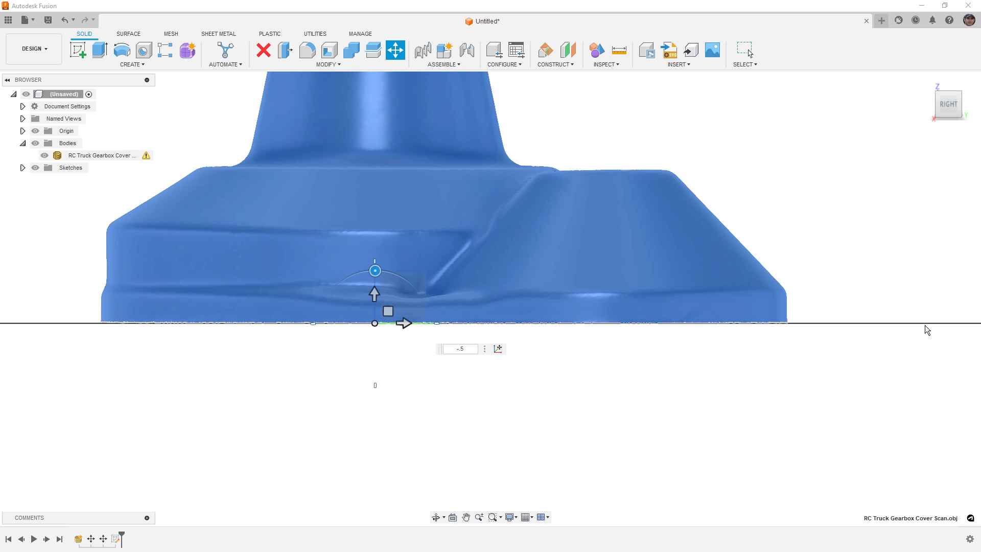
Step: Delete the right-plane reference line sketch and hide the origin geometry
scroll(568, 324, "down", 3)
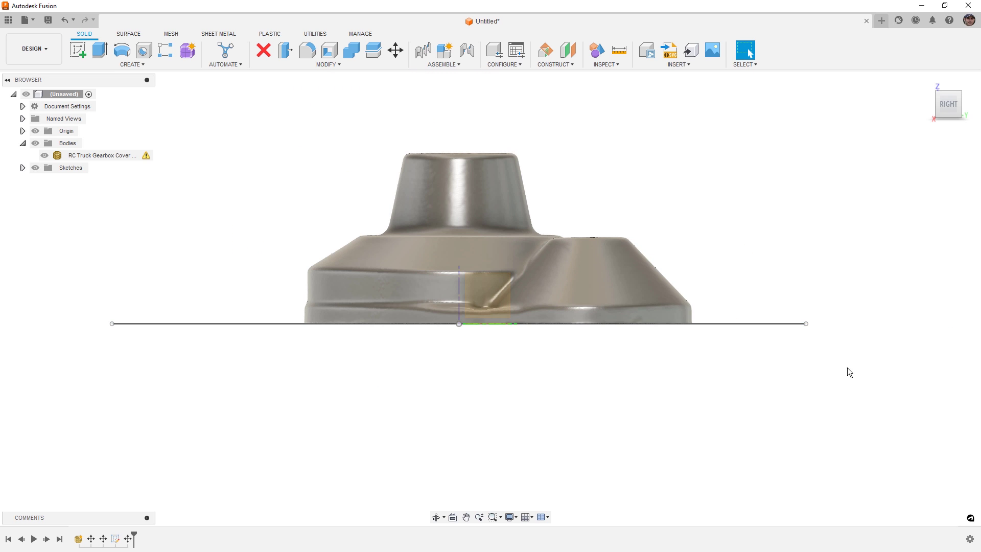
left_click(929, 115)
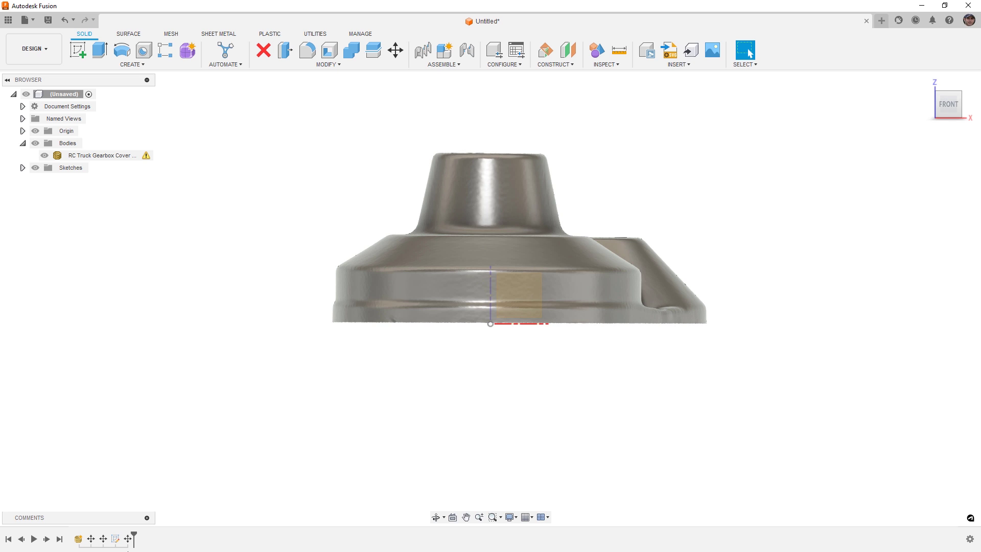
left_click(117, 542)
key("Delete")
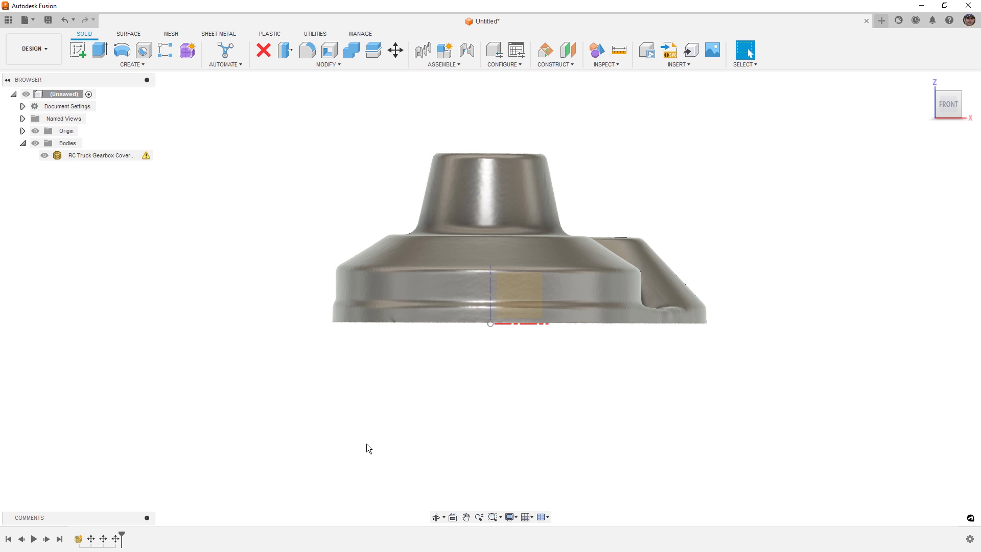
left_click(35, 130)
Step: Start saving the design and choose LEAD > RevoPoint > RC Truck Video as its location
scroll(466, 332, "down", 3)
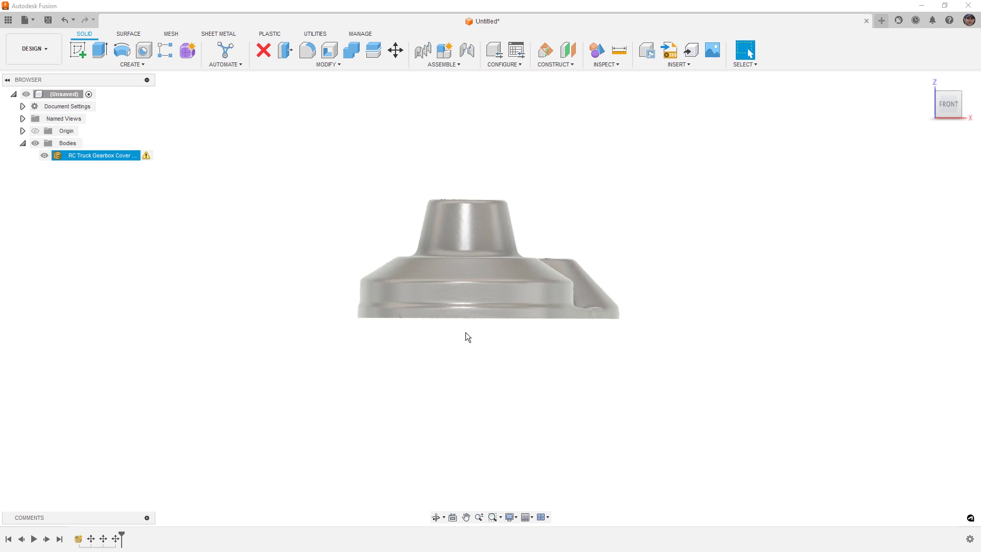
mouse_move(465, 332)
middle_mouse_down("shift")
mouse_move(517, 362)
mouse_move(466, 401)
mouse_move(502, 421)
mouse_move(458, 315)
middle_mouse_up("shift")
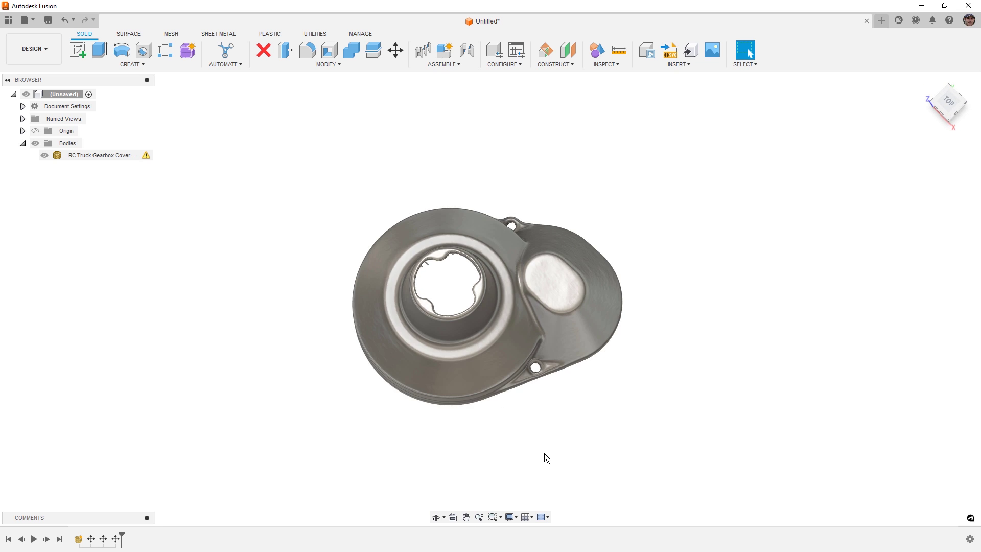
middle_click_drag(544, 453, 532, 429, "shift")
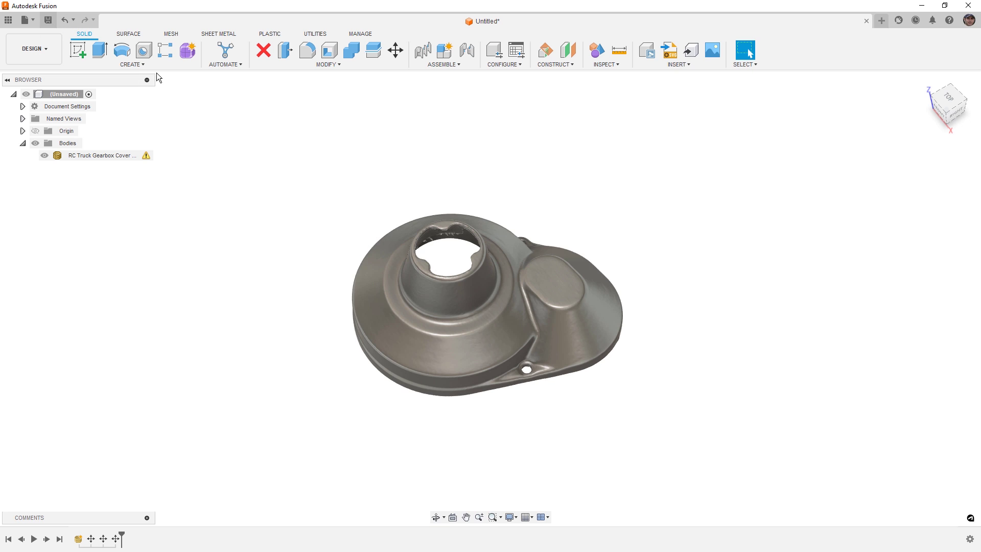
key("ctrl+s")
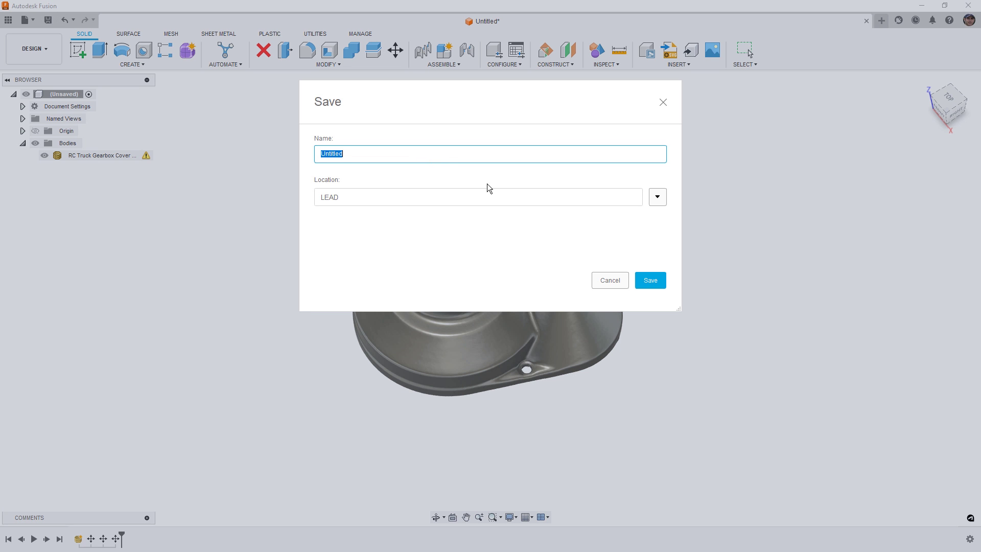
left_click(657, 197)
scroll(518, 366, "down", 5)
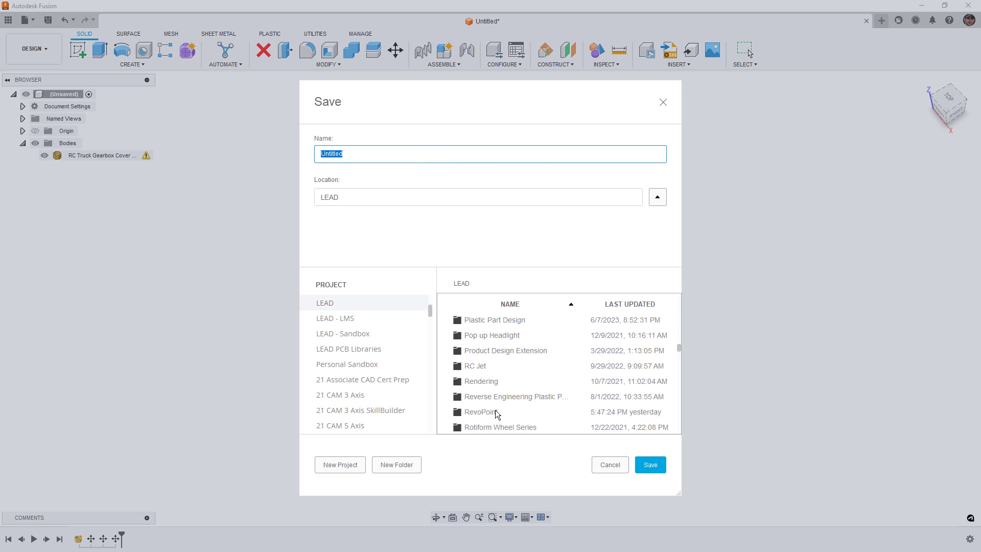
double_click(496, 412)
double_click(491, 320)
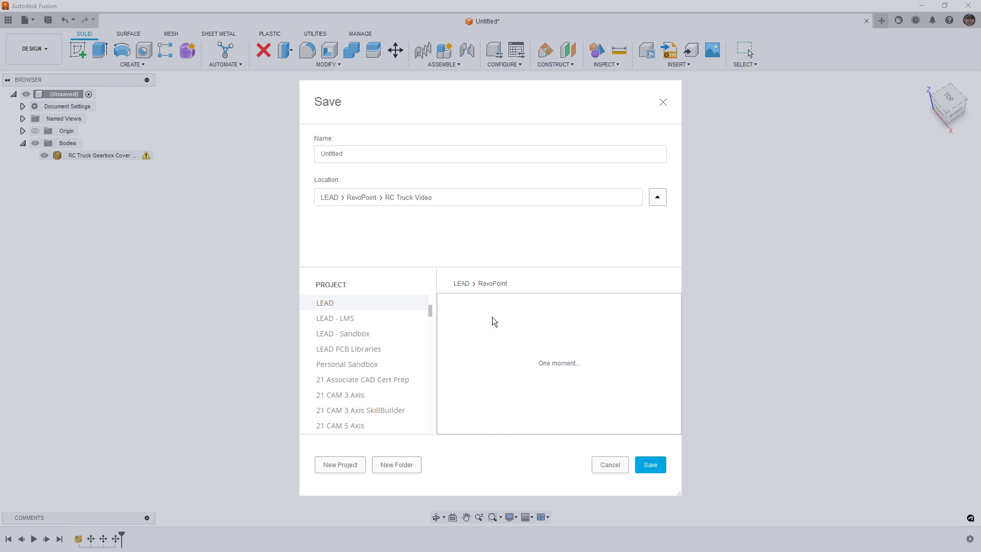
Step: Name the design RC Truck Gearbox Cover Design and save it in the chosen location
left_click(364, 153)
left_click_drag(364, 153, 313, 153)
type("RC Truck Gearbox Cover Design")
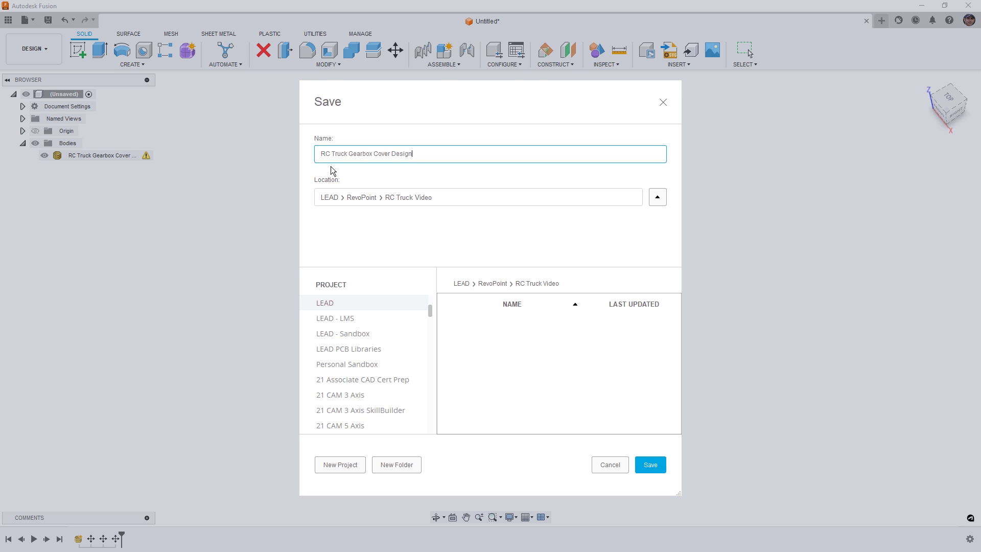
key("Return")
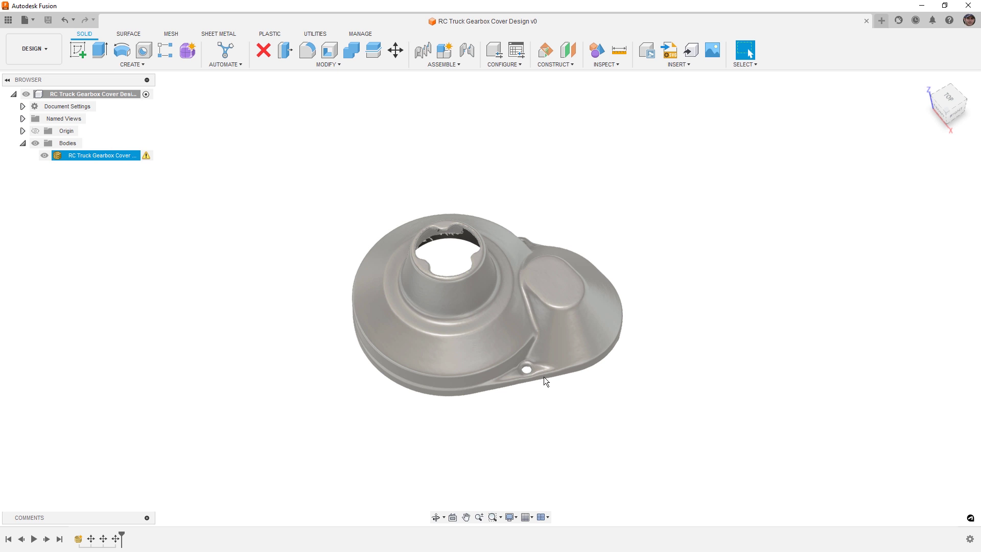
Step: Start a mesh section sketch on the gearbox cover body, using the horizontal origin plane as the section plane
left_click(171, 33)
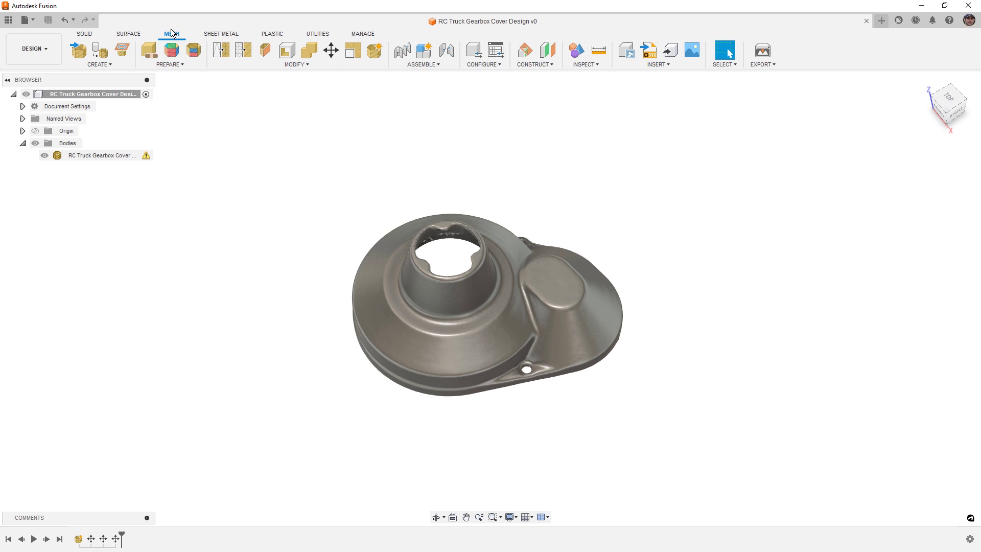
left_click(121, 50)
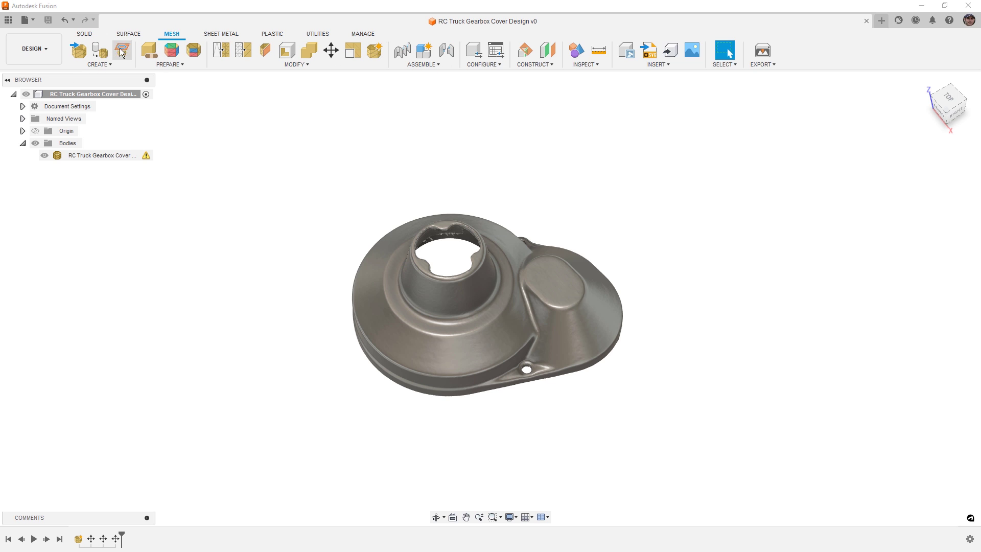
left_click(419, 299)
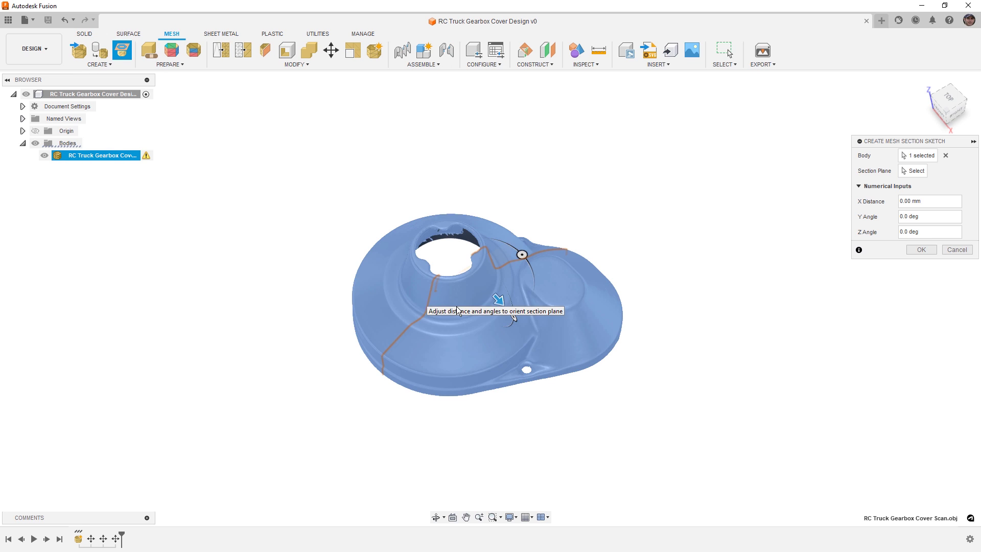
left_click(913, 170)
left_click(35, 132)
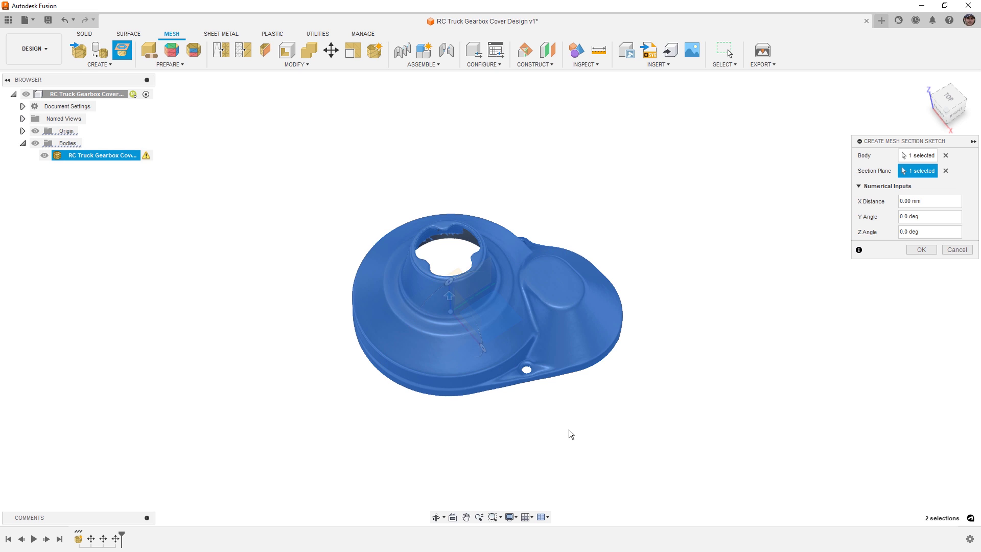
Step: Offset the section plane 1.00 mm up from the cover's base and create the mesh section sketch
middle_click_drag(569, 431, 574, 391, "shift")
left_click(954, 112)
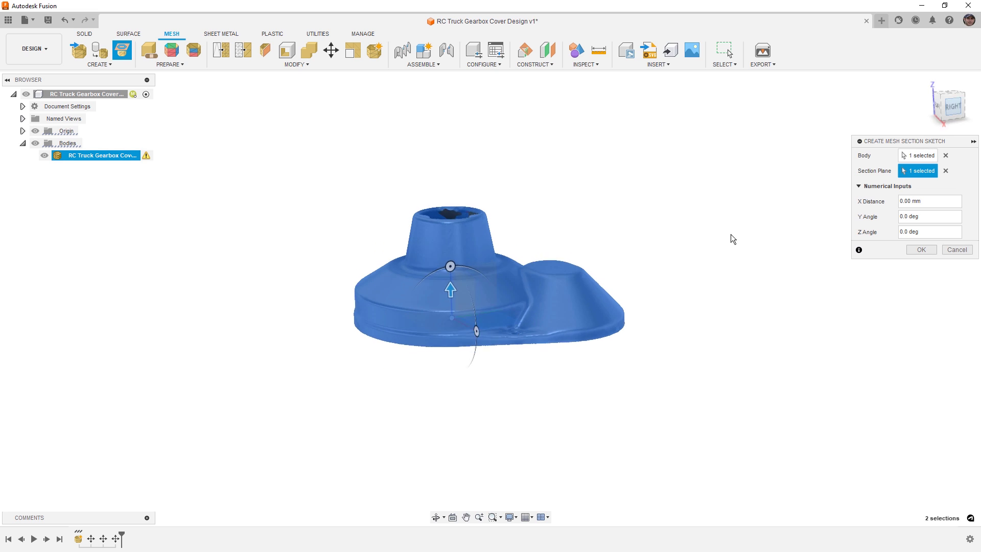
scroll(472, 309, "up", 5)
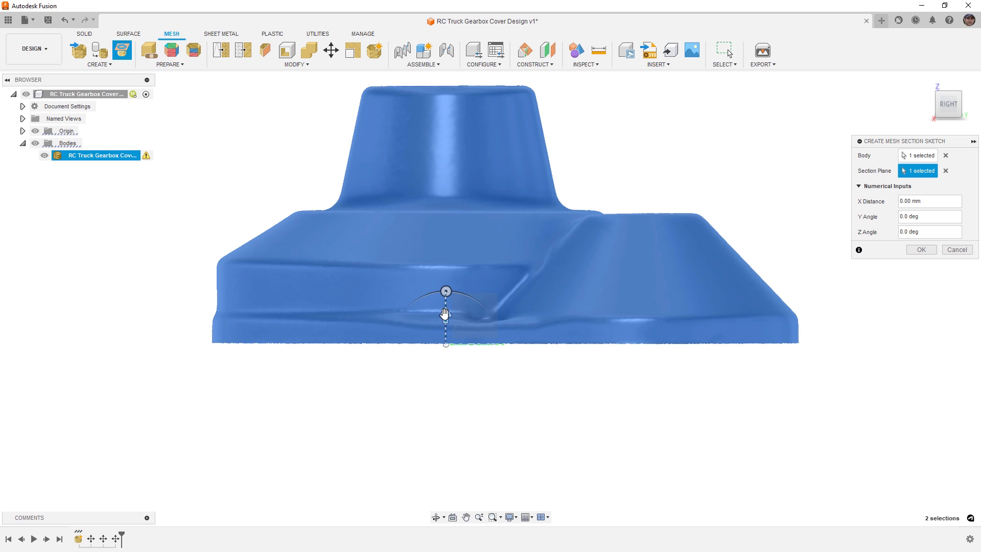
left_click_drag(445, 312, 444, 307)
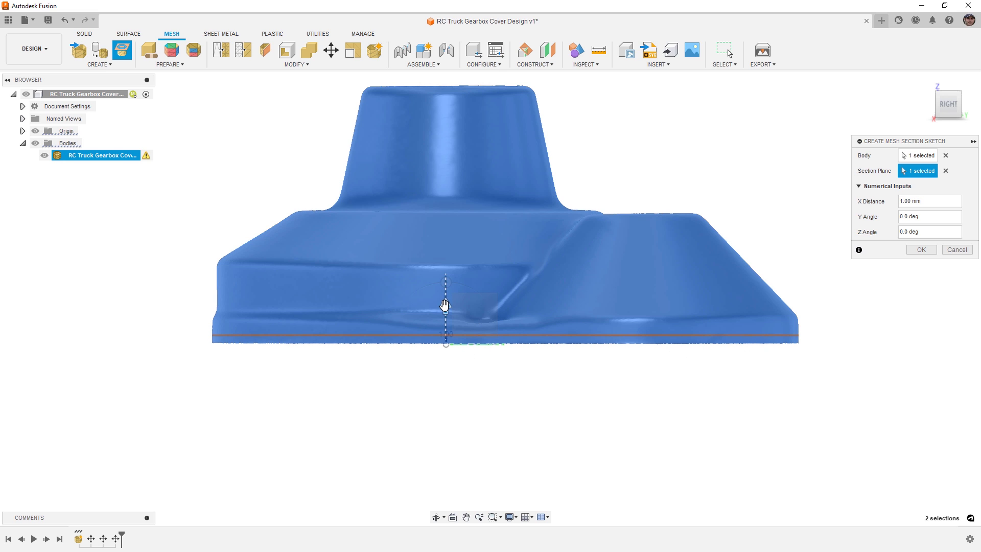
scroll(475, 315, "down", 3)
middle_click_drag(521, 331, 706, 331, "shift")
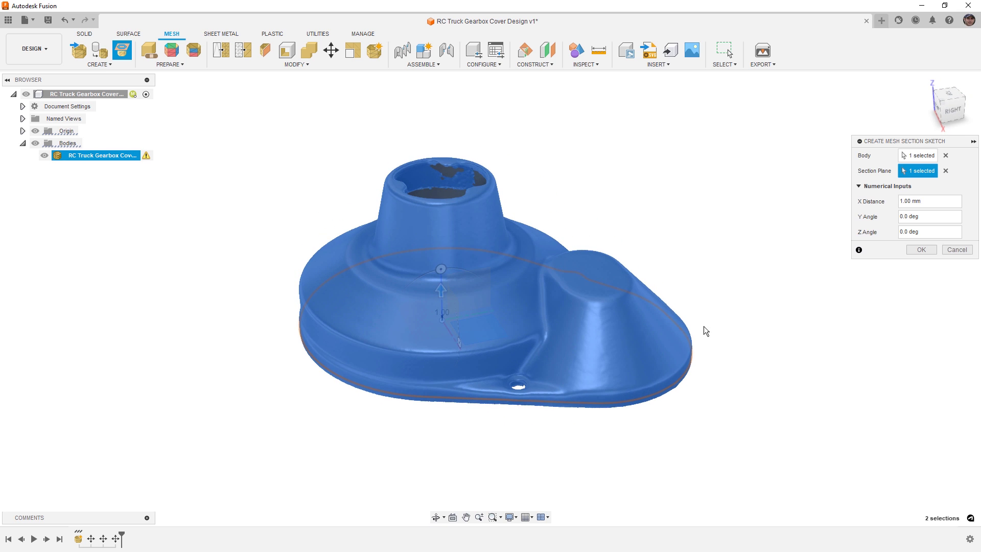
left_click(922, 250)
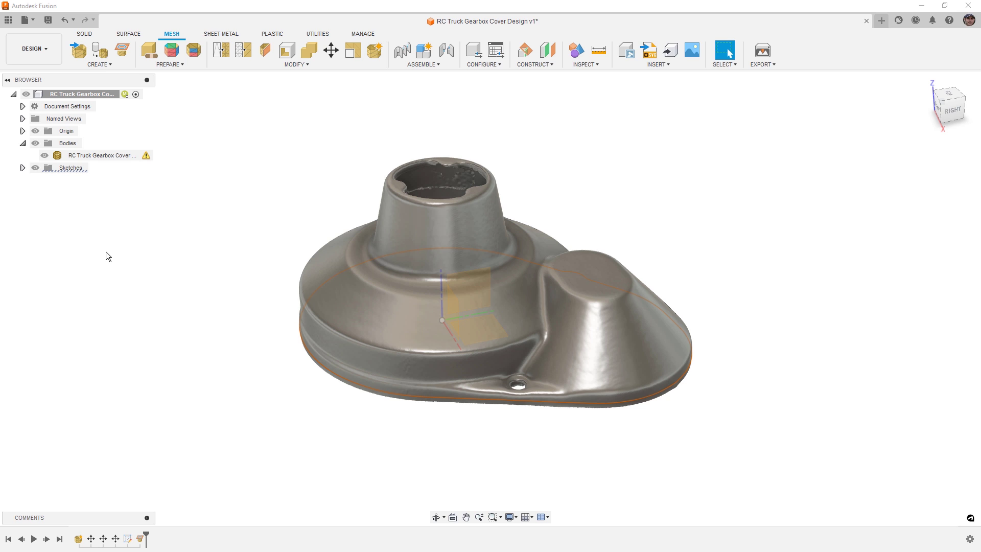
Step: Hide the gearbox cover mesh body and open the new mesh section sketch for editing
left_click(45, 154)
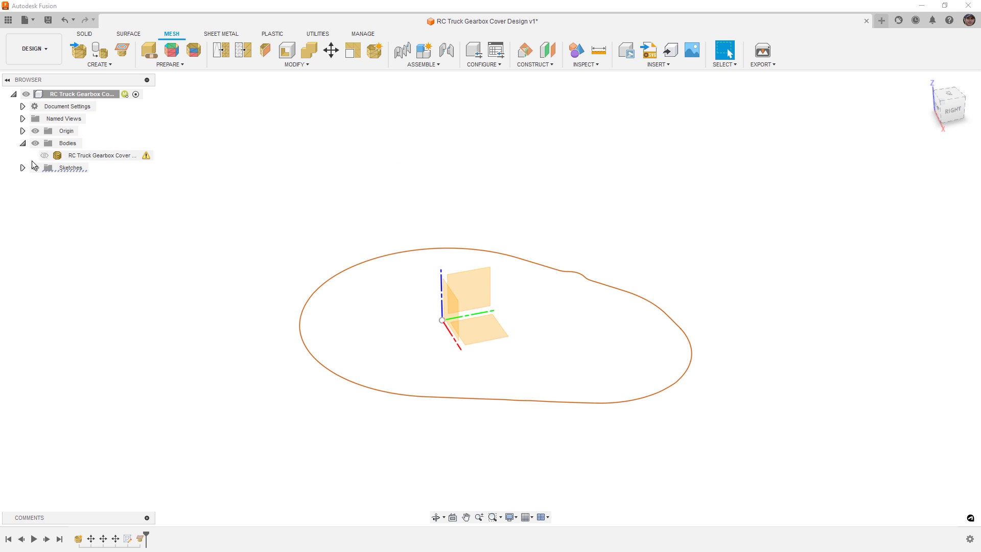
left_click(22, 168)
left_click(31, 179)
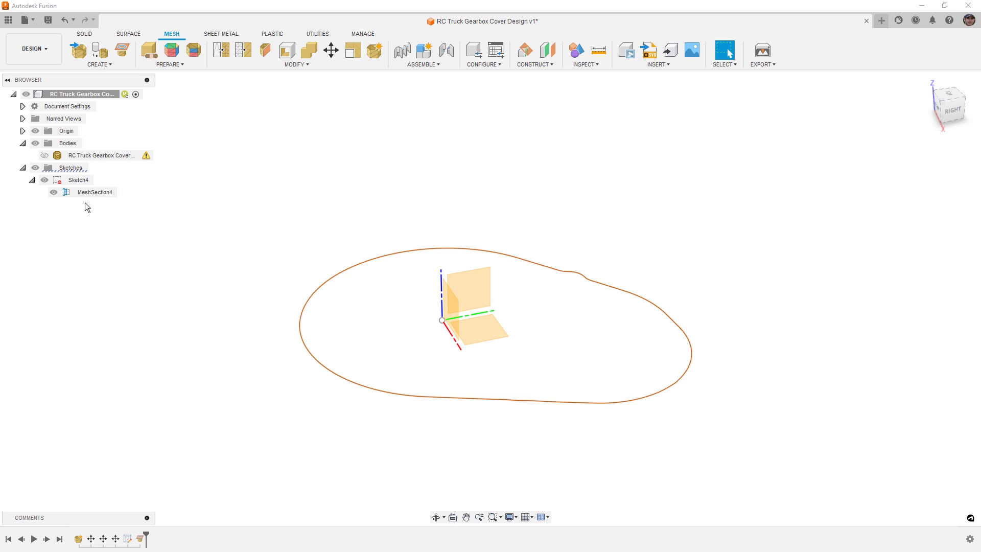
right_click(80, 183)
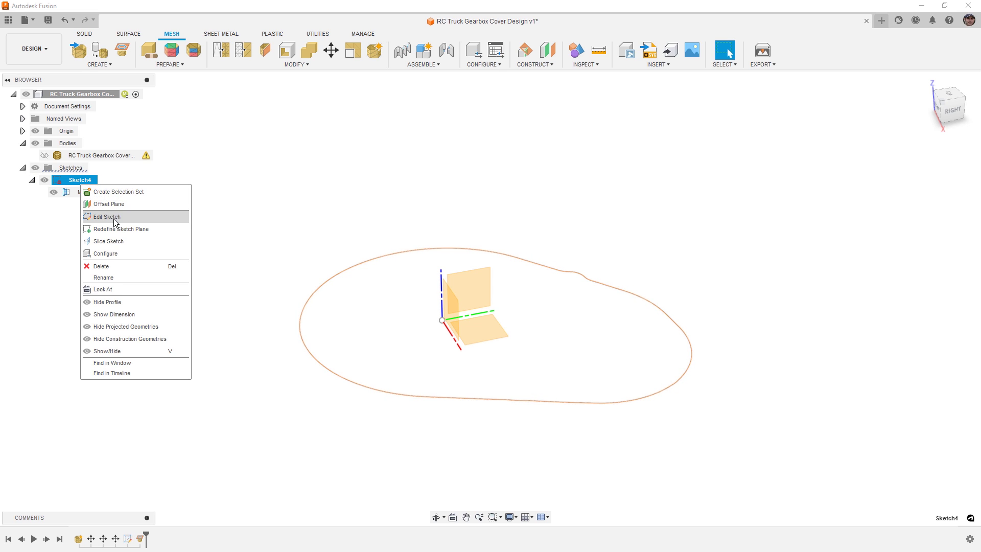
left_click(113, 219)
Step: Start Fit Curves to Mesh Section and compare the section outline with the mesh body by temporarily showing the body
left_click(151, 66)
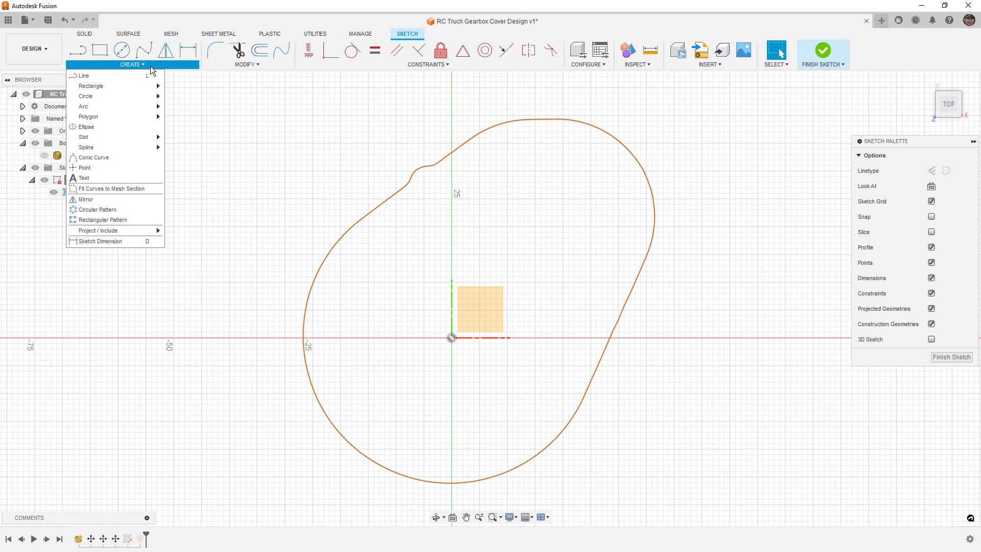
left_click(131, 189)
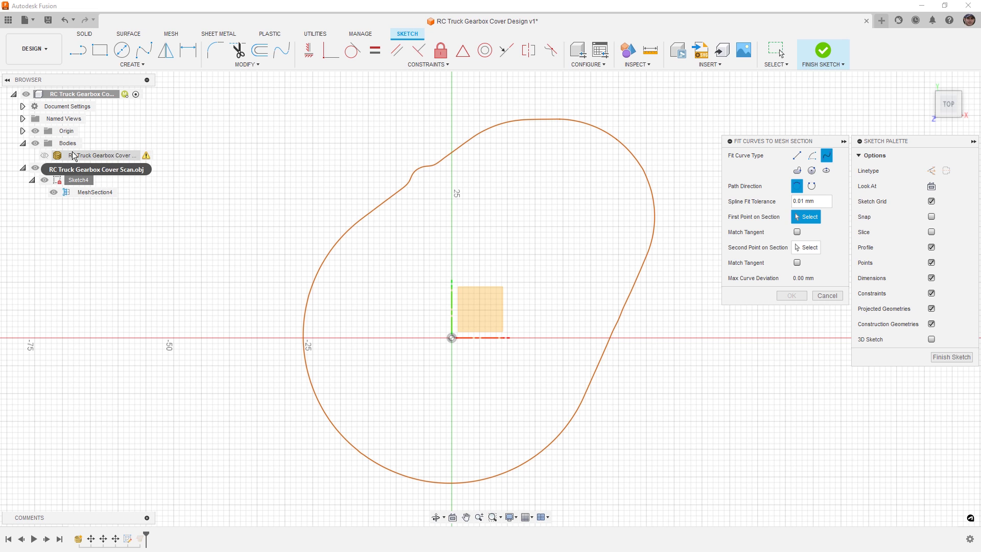
left_click(44, 156)
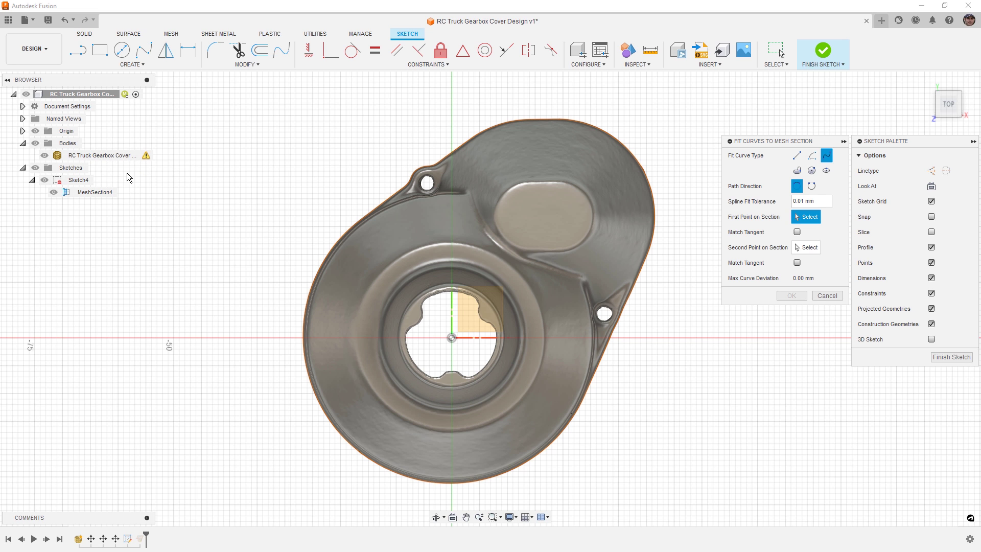
left_click(45, 156)
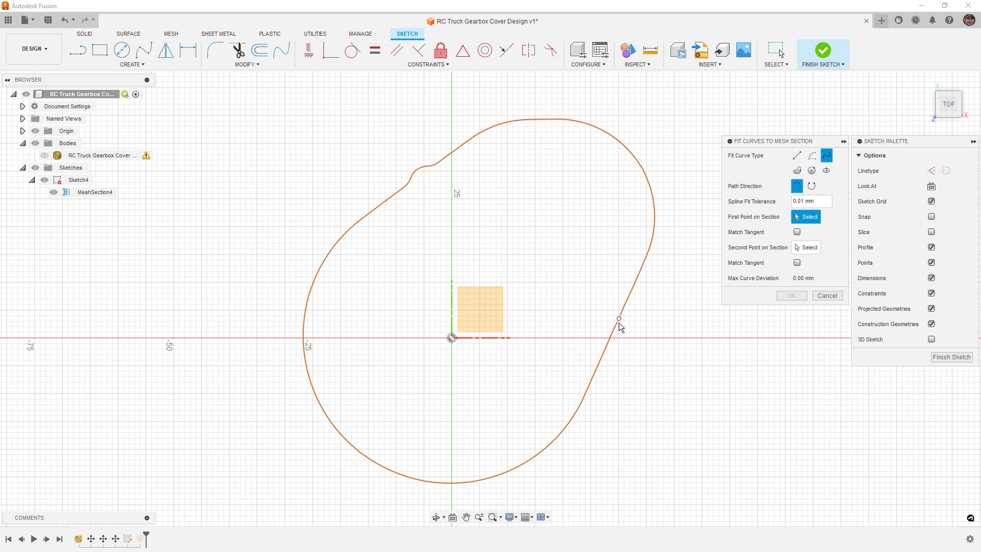
left_click(45, 155)
left_click(45, 155)
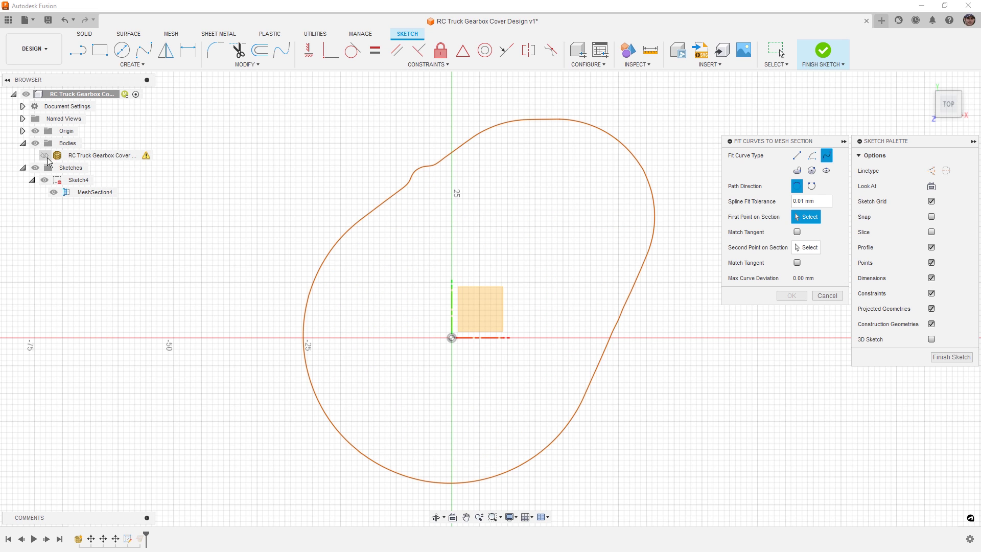
Step: Try a circle fit on the whole section, and instead fit an arc along the outline's large round end
left_click(812, 171)
left_click(335, 429)
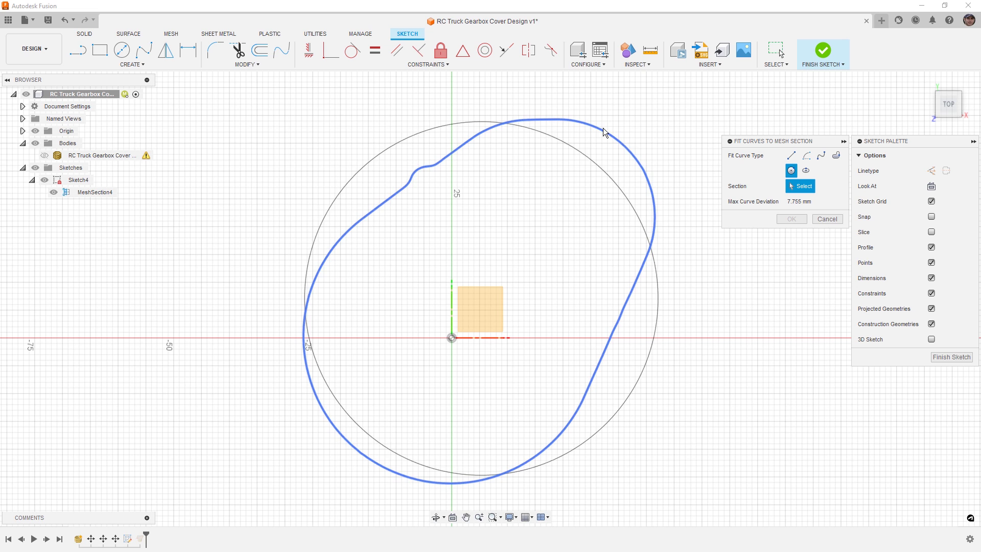
left_click(807, 156)
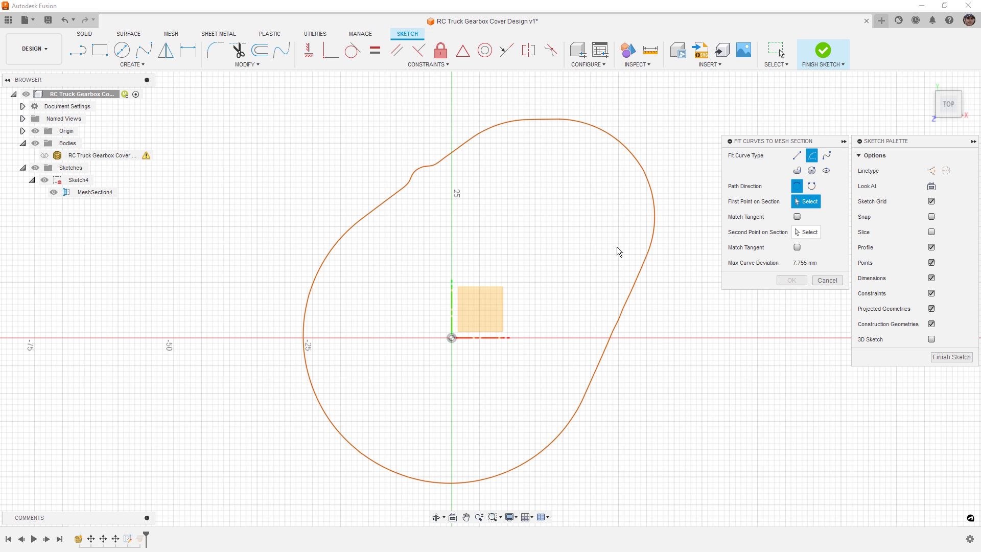
left_click(340, 239)
left_click(561, 432)
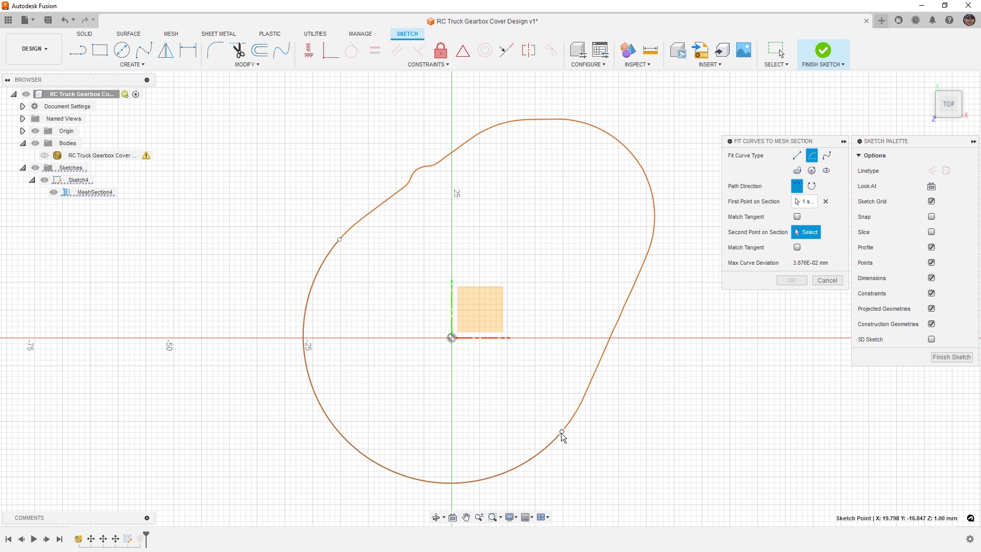
left_click(398, 474)
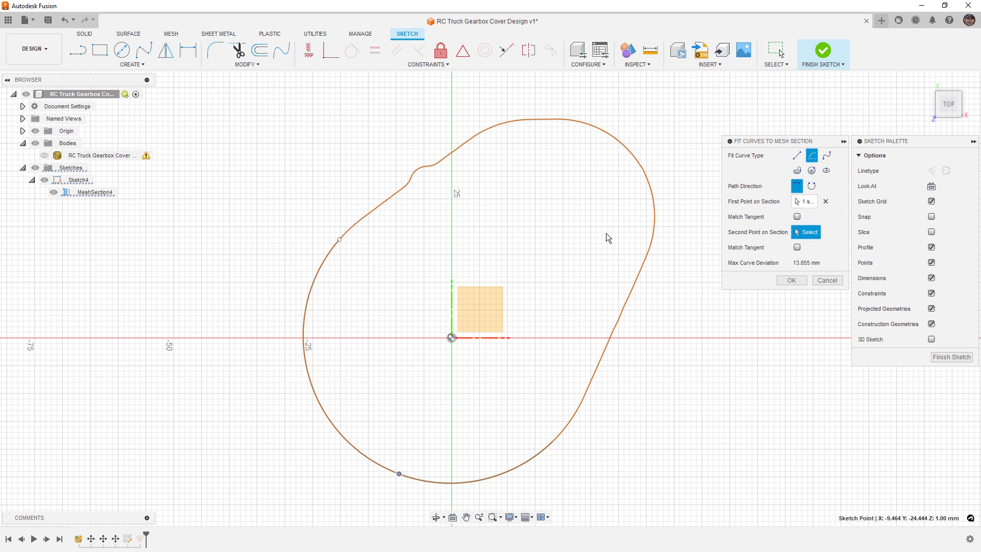
left_click(792, 280)
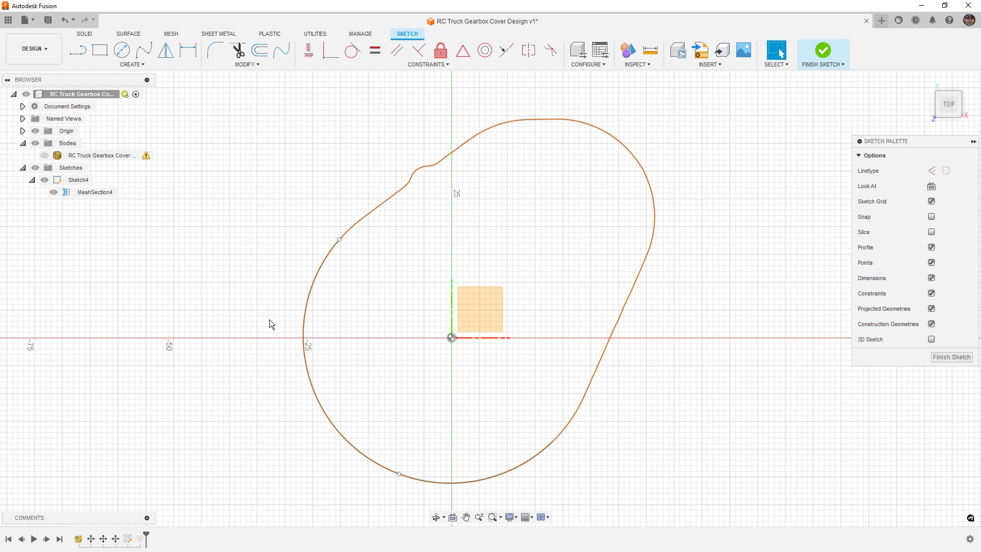
Step: Examine the fitted arc and its centre relative to the origin with the mesh section temporarily hidden
left_click(53, 192)
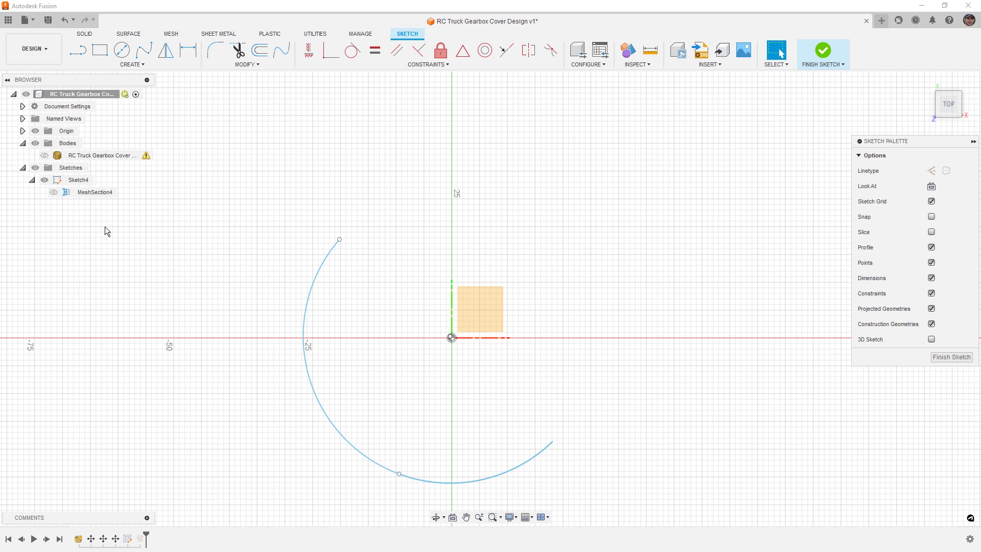
left_click(336, 252)
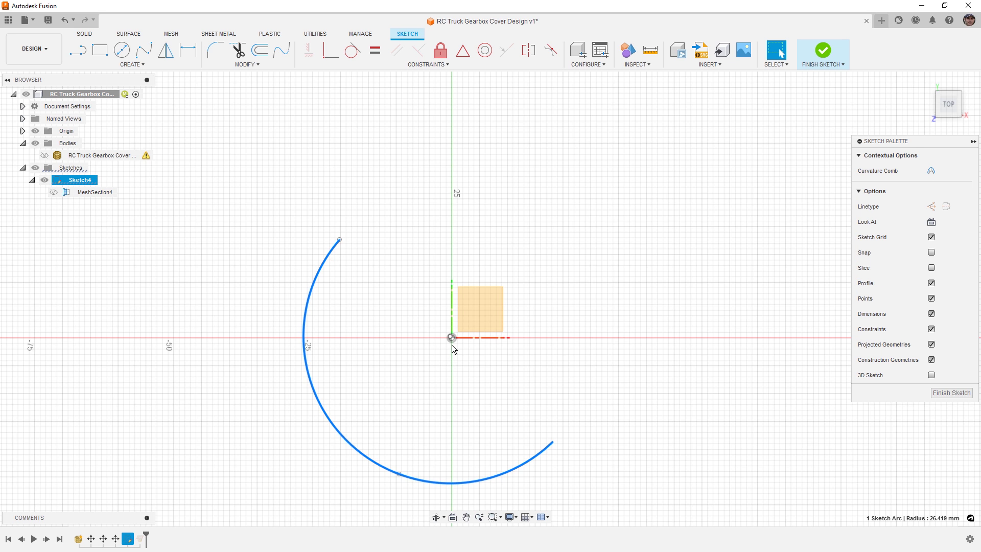
scroll(452, 344, "up", 10)
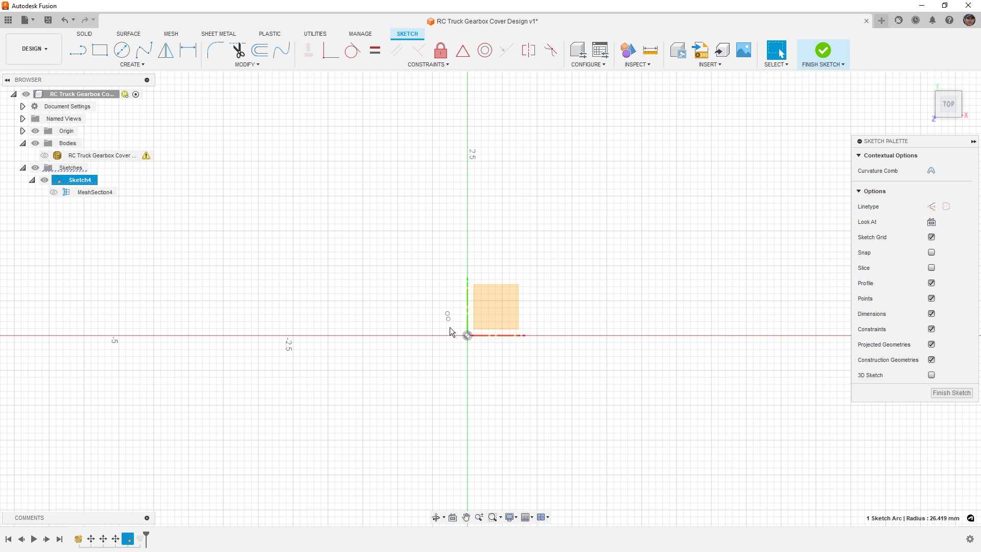
scroll(468, 337, "down", 10)
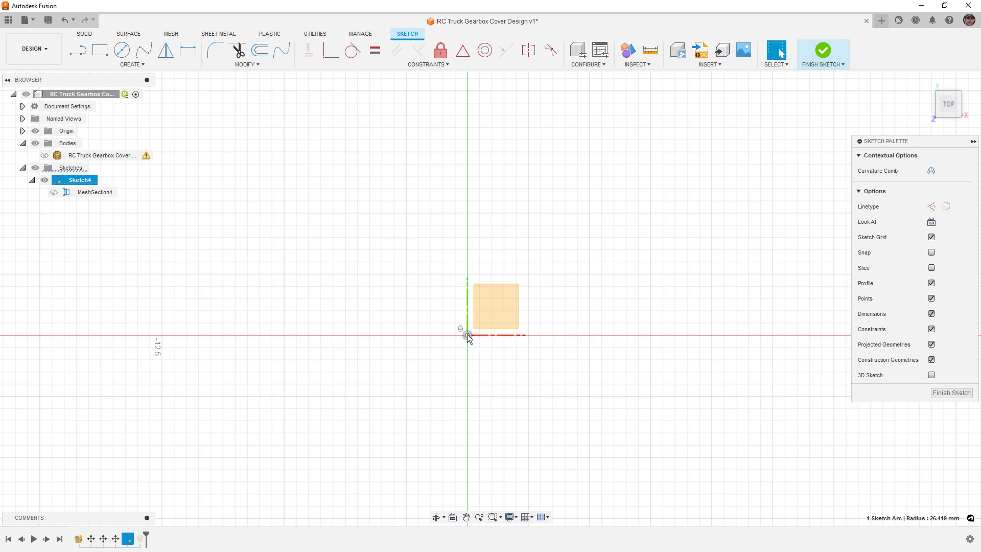
left_click(54, 192)
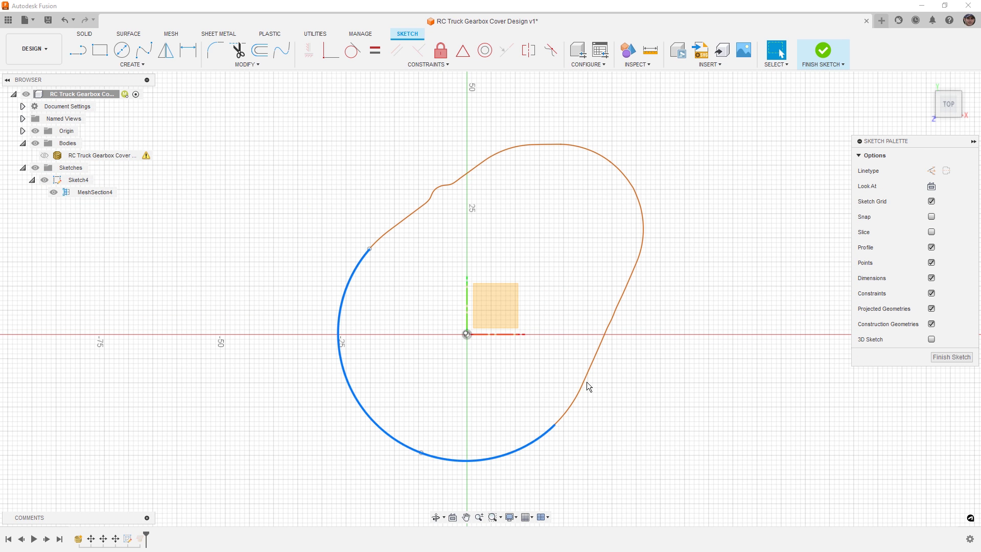
Step: Fit a line to the long straight right side of the mesh section, between its large and small round ends
left_click(132, 65)
left_click(116, 189)
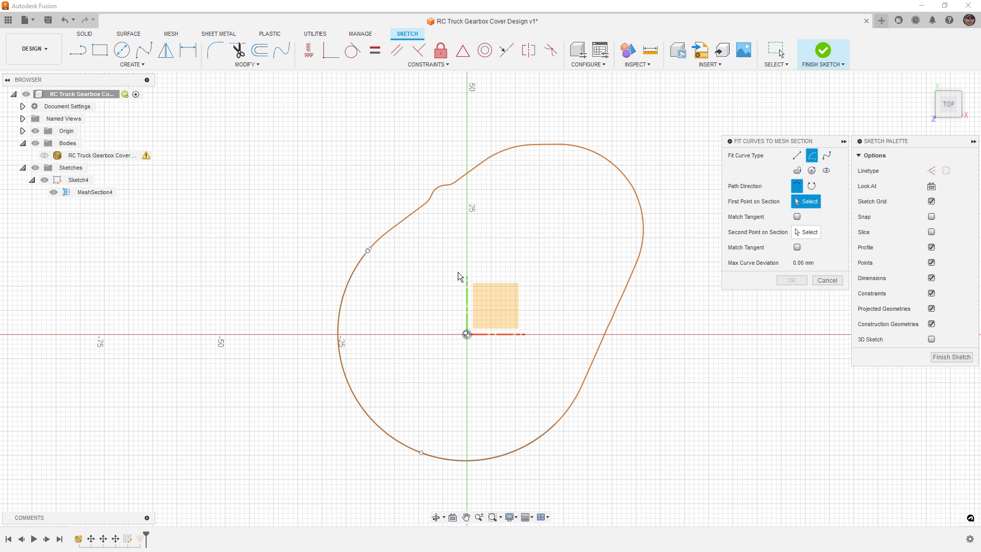
left_click(797, 155)
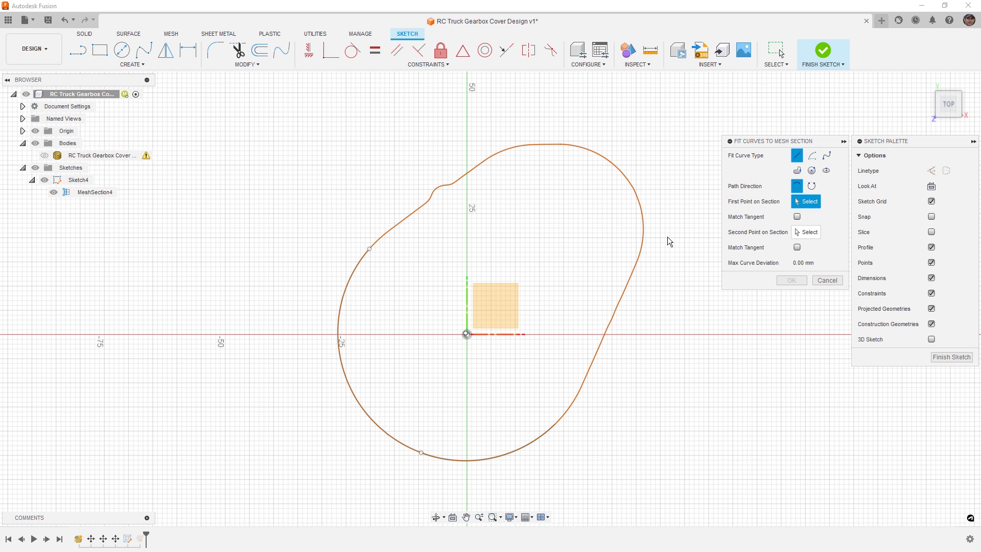
left_click(636, 268)
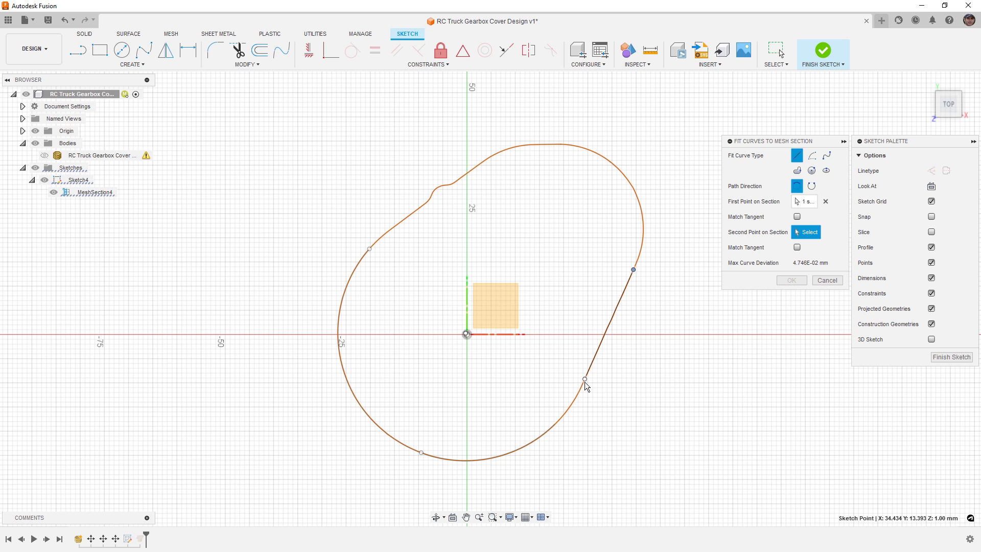
left_click(585, 380)
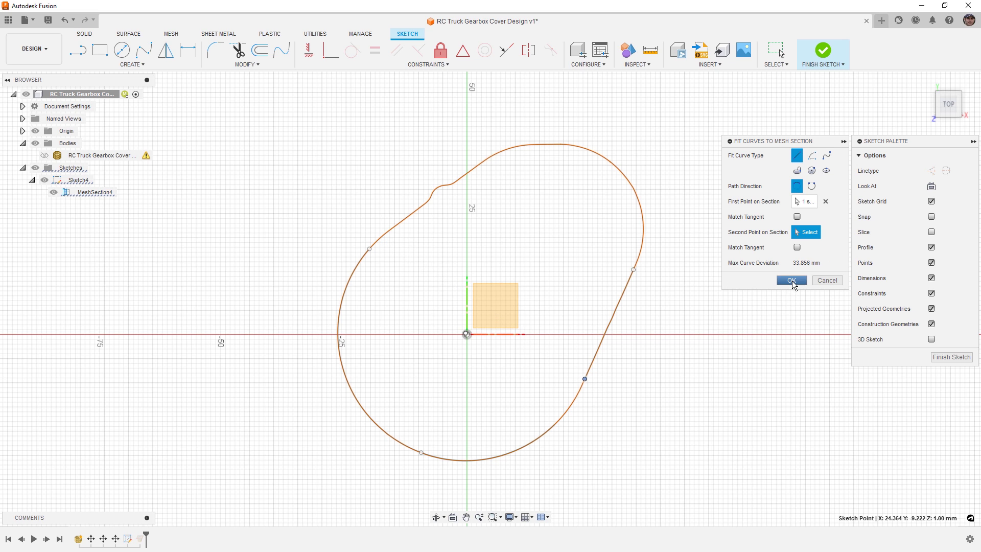
left_click(793, 280)
Step: Accept the right-side line and fit a line along the outline's upper-left straight side, bridging the small mounting-hole bump
right_click(761, 316)
left_click(767, 282)
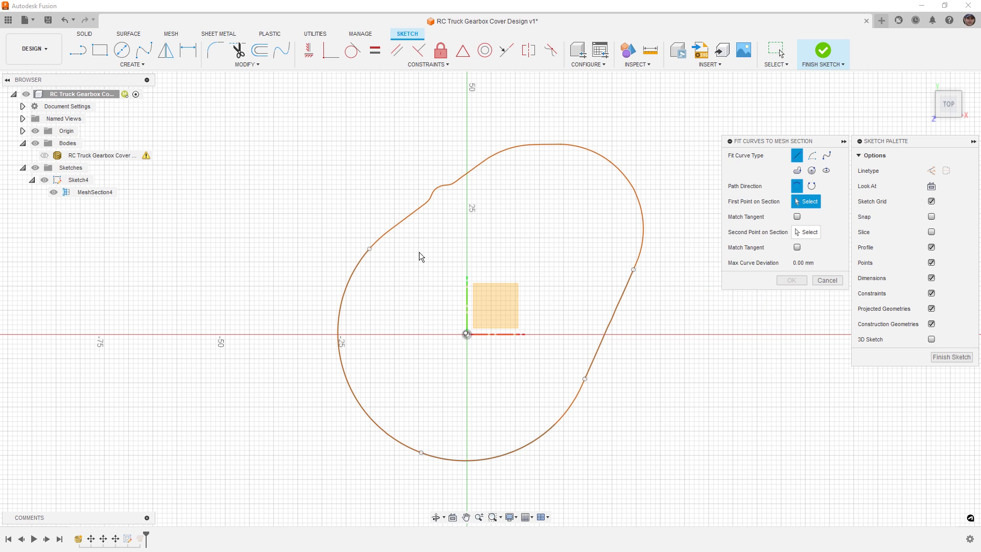
left_click(387, 232)
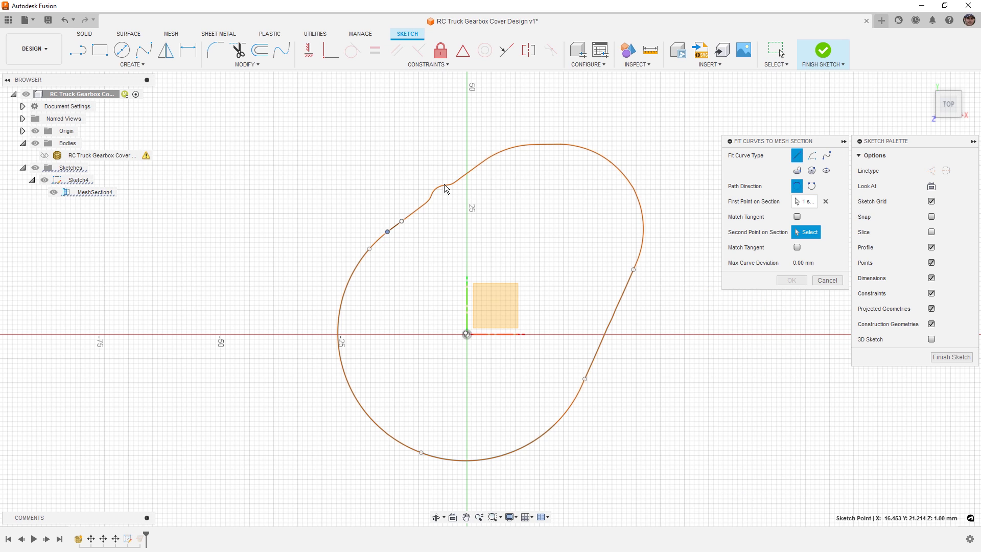
left_click(477, 167)
right_click(592, 204)
left_click(622, 208)
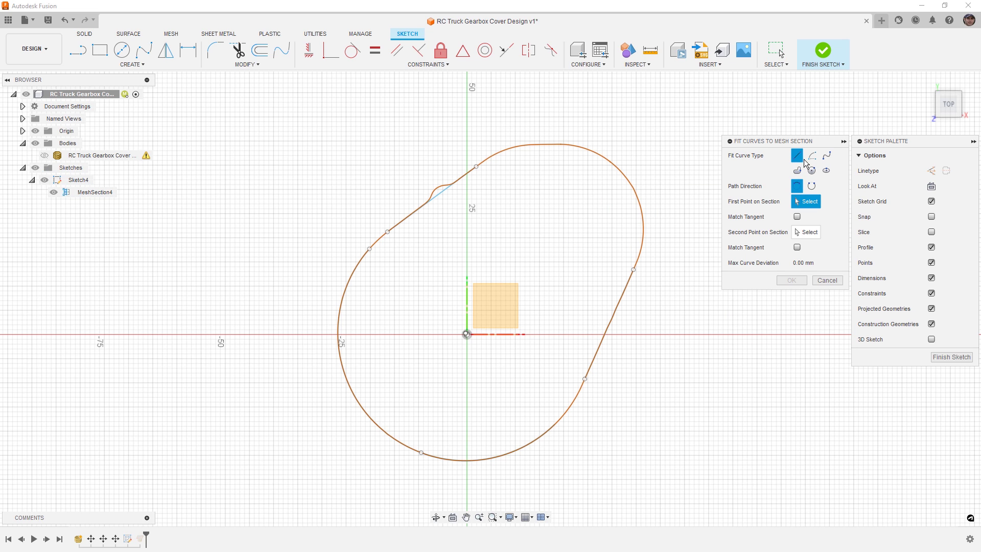
Step: Fit an arc along the outline's small round end and check the fitted curves with the mesh section temporarily hidden
left_click(813, 155)
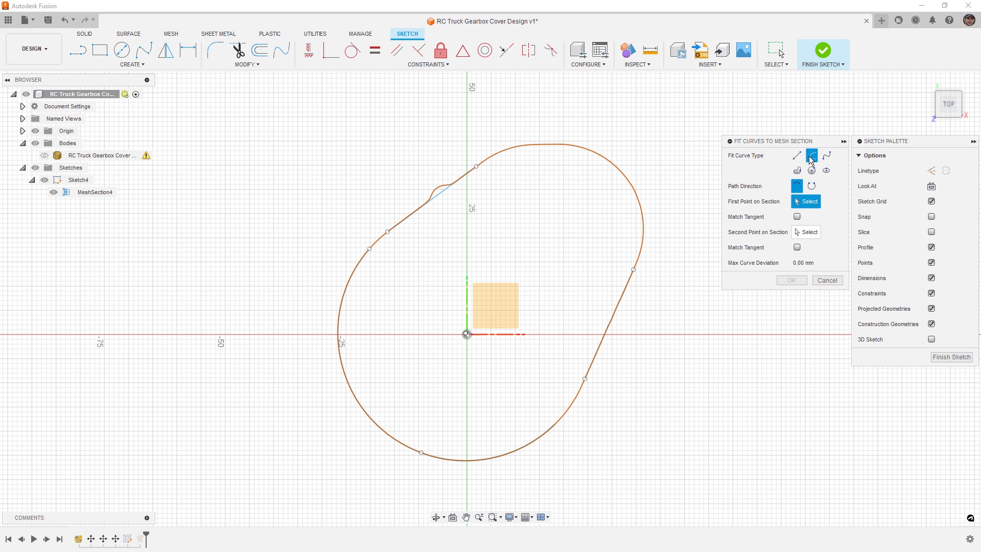
left_click(590, 151)
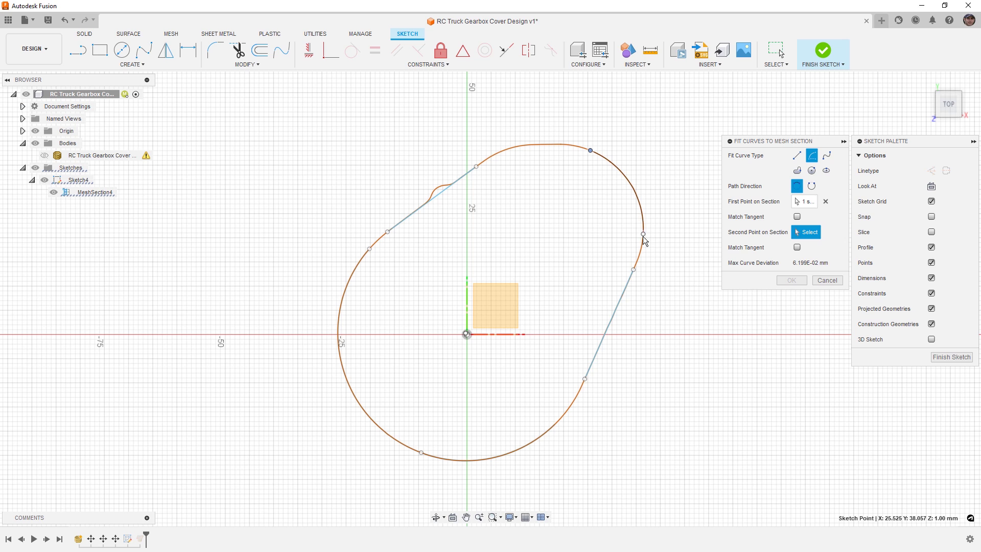
left_click(644, 240)
right_click(671, 245)
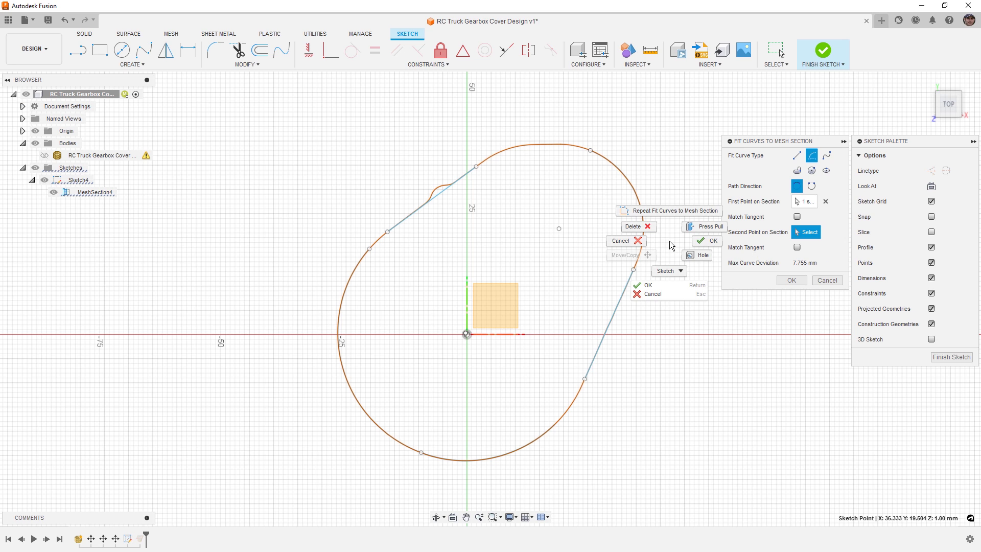
left_click(698, 251)
left_click(53, 192)
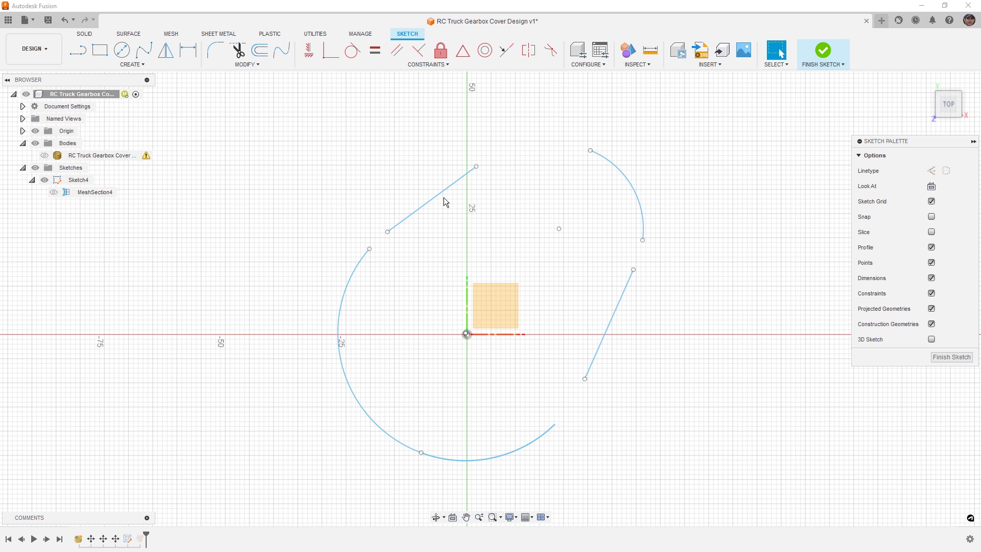
left_click(53, 192)
Step: Show the mesh body and fit a line to the short flat at the top of the small round end
left_click(44, 155)
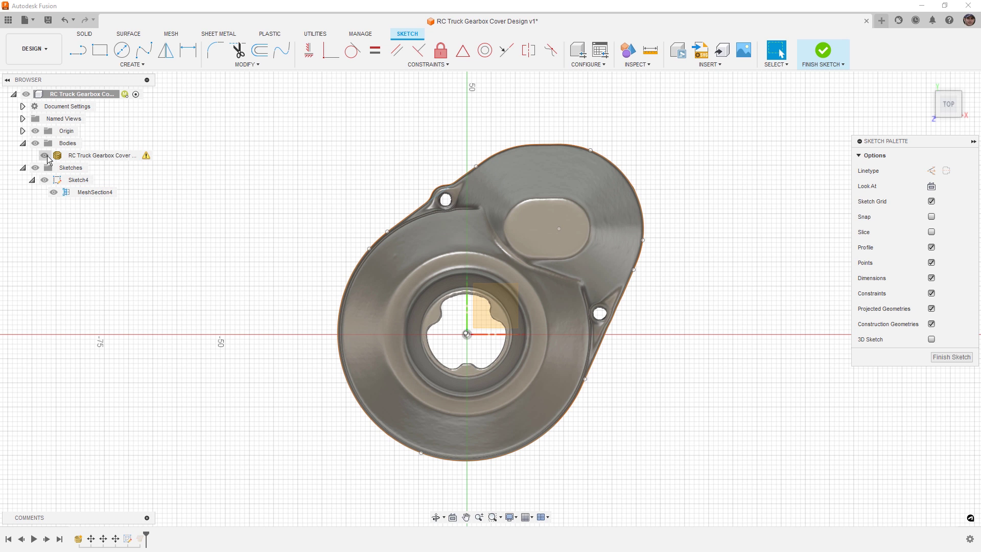
scroll(541, 143, "up", 5)
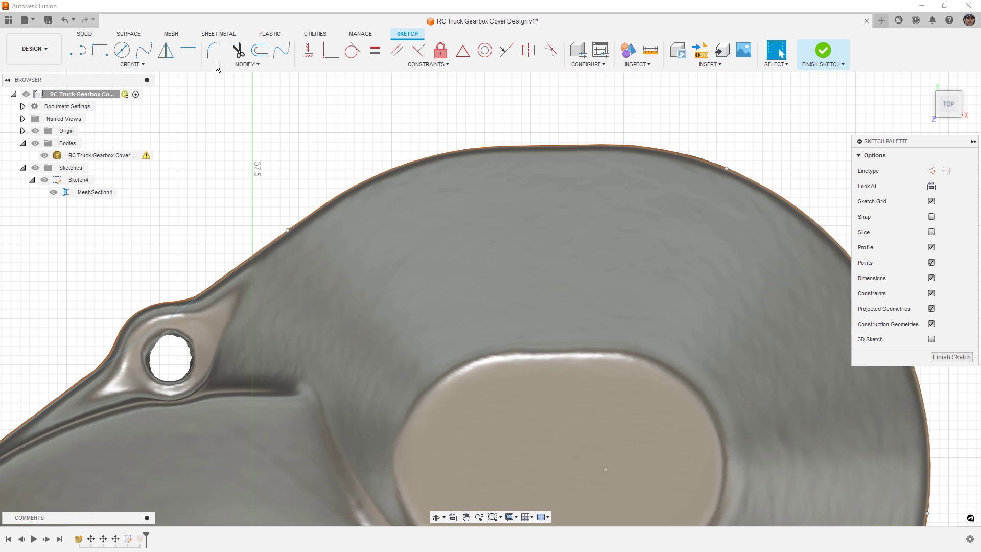
left_click(132, 64)
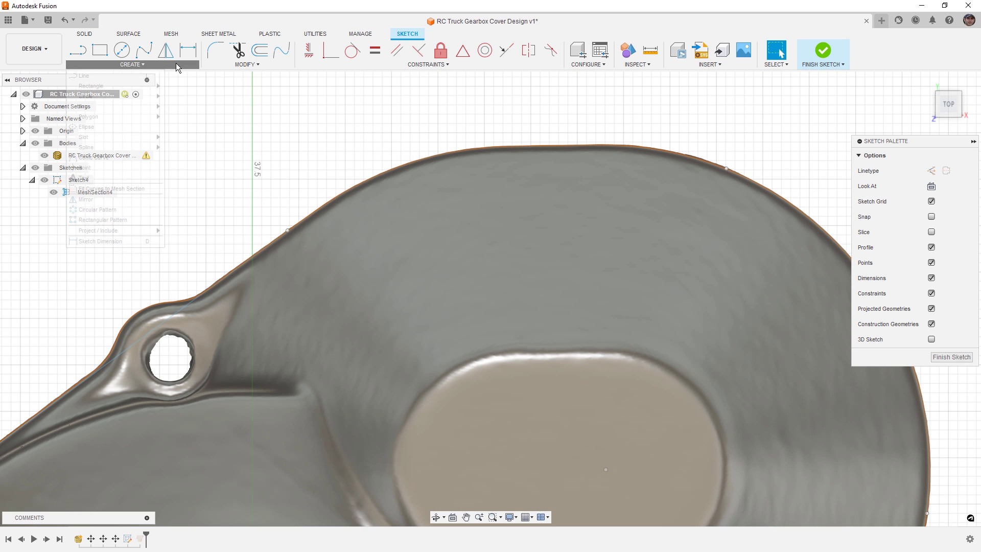
left_click(105, 190)
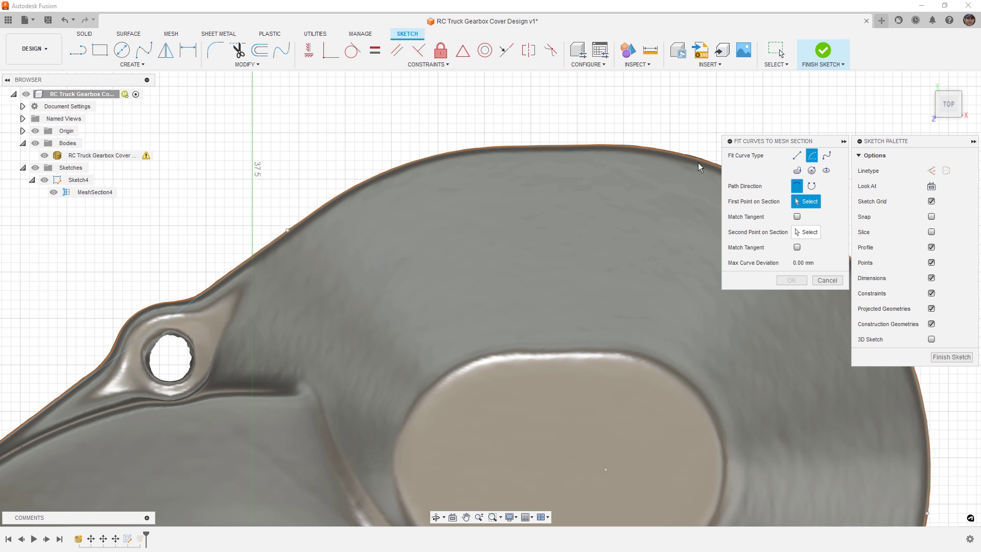
left_click(796, 156)
left_click(511, 147)
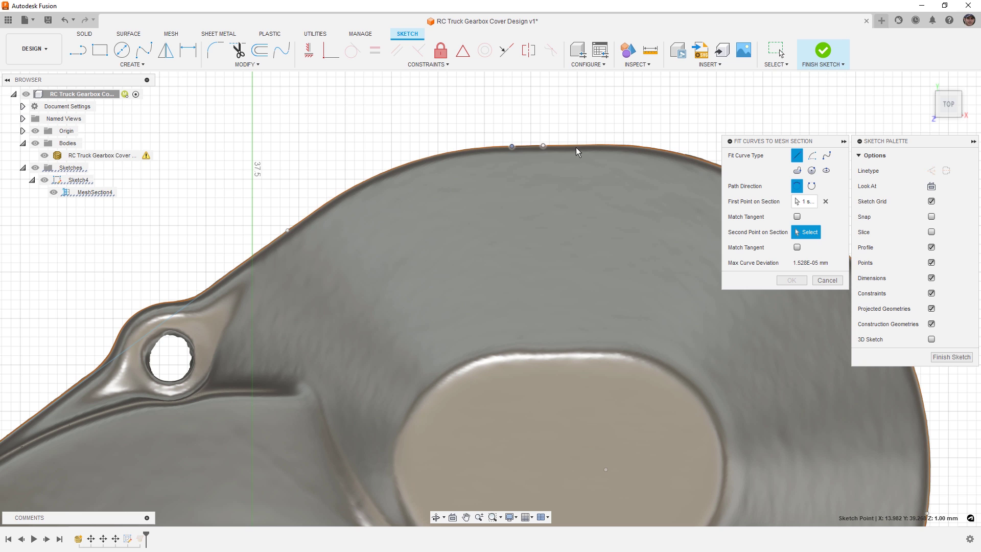
left_click(595, 145)
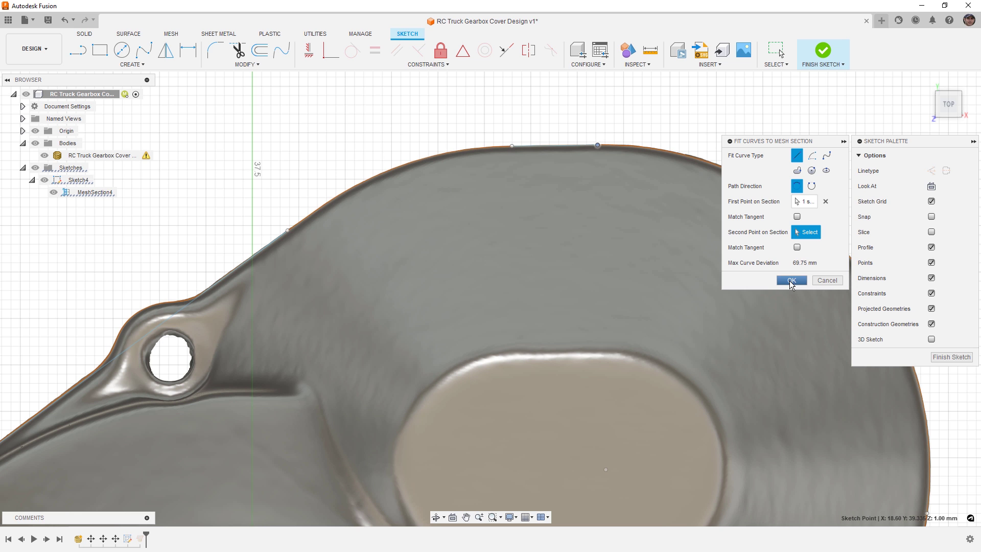
left_click(792, 280)
Step: Hide the mesh section and mesh body, and apply the Fix constraint to the three fitted lines
scroll(532, 148, "down", 5)
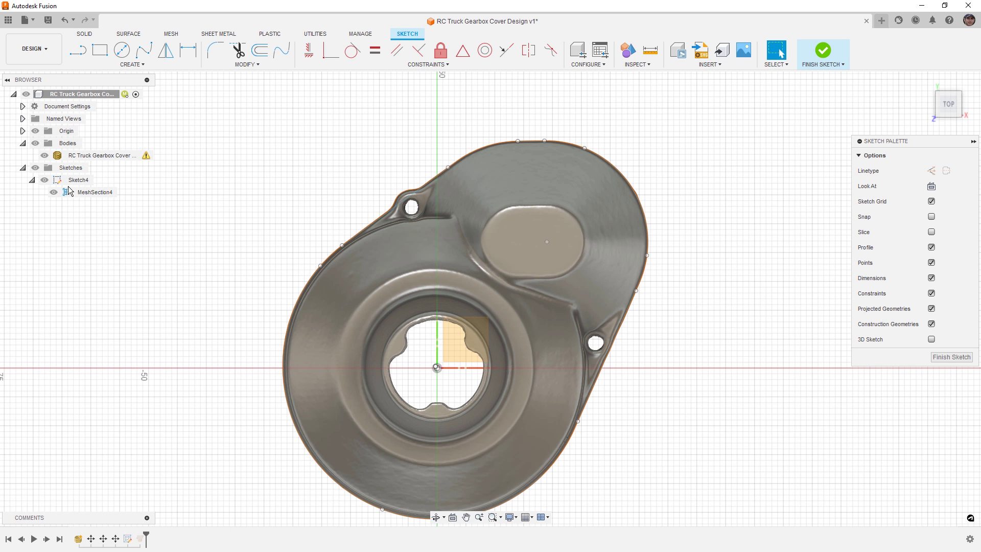
left_click(53, 192)
left_click(45, 155)
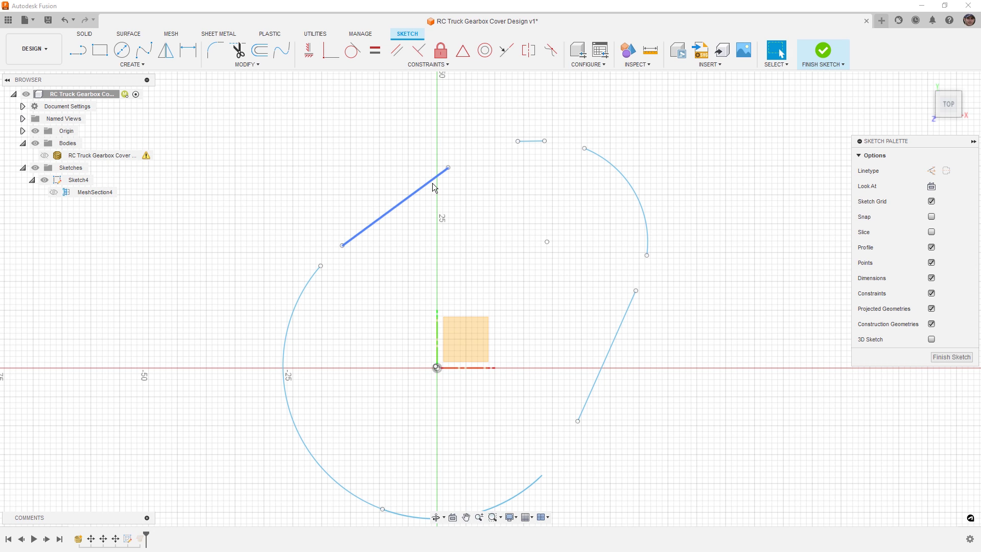
left_click(619, 336)
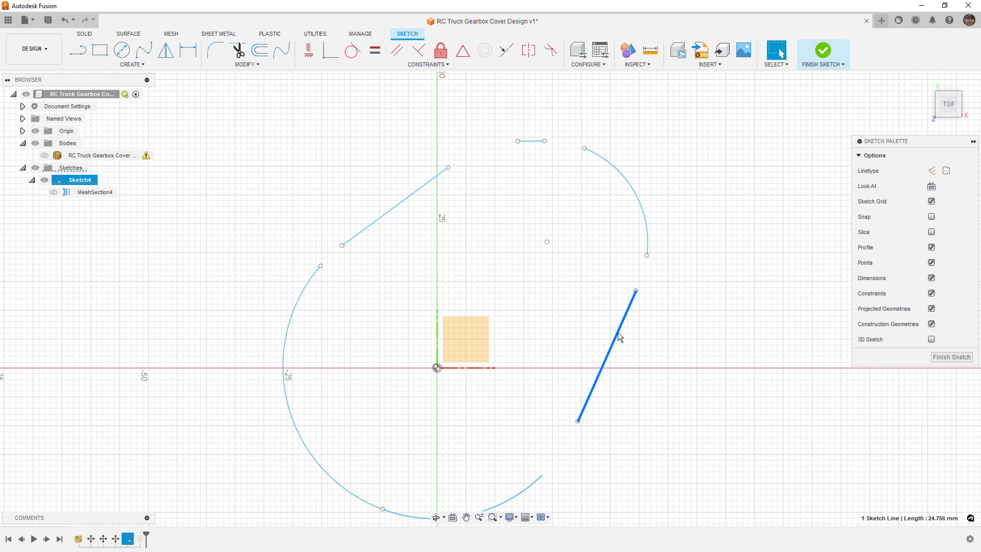
left_click(440, 51)
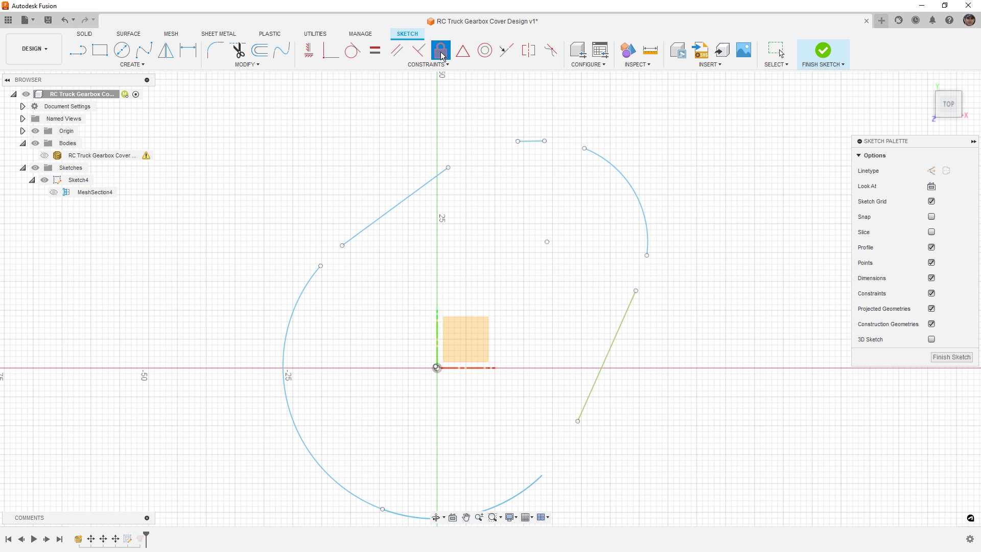
left_click(433, 179)
key("Escape")
Step: Extend both ends of the three fixed lines along their directions, well past the neighbouring arcs
left_click_drag(545, 141, 610, 140)
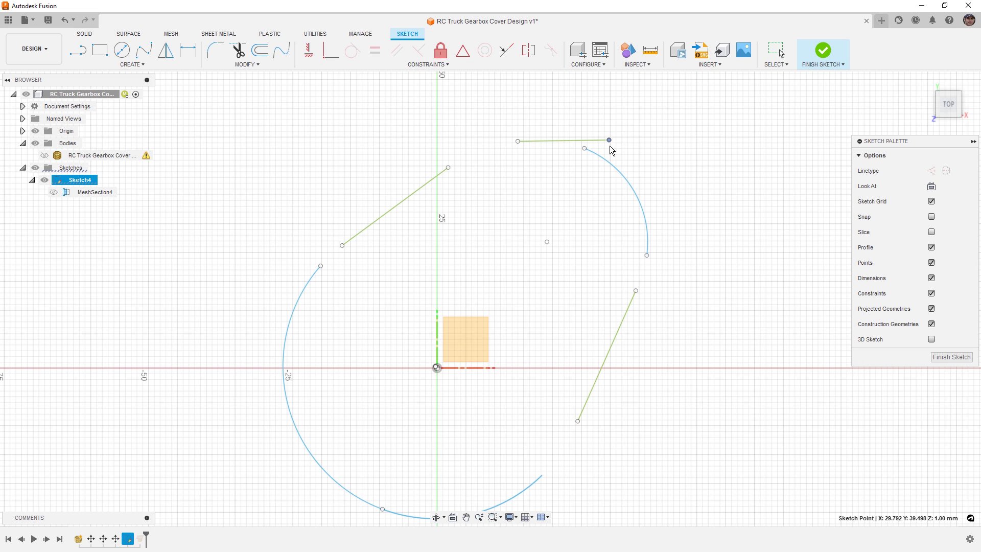
left_click_drag(518, 142, 513, 120)
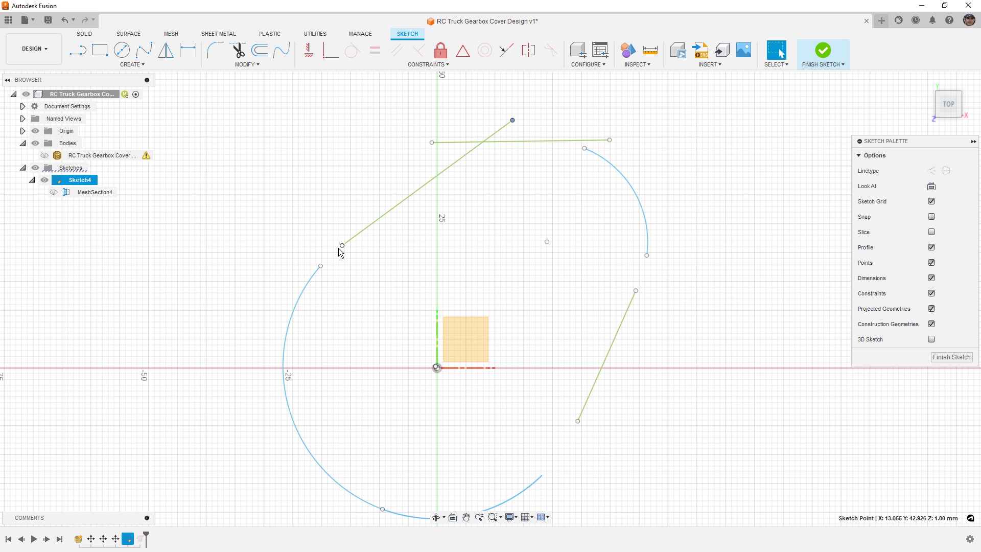
left_click_drag(342, 246, 280, 290)
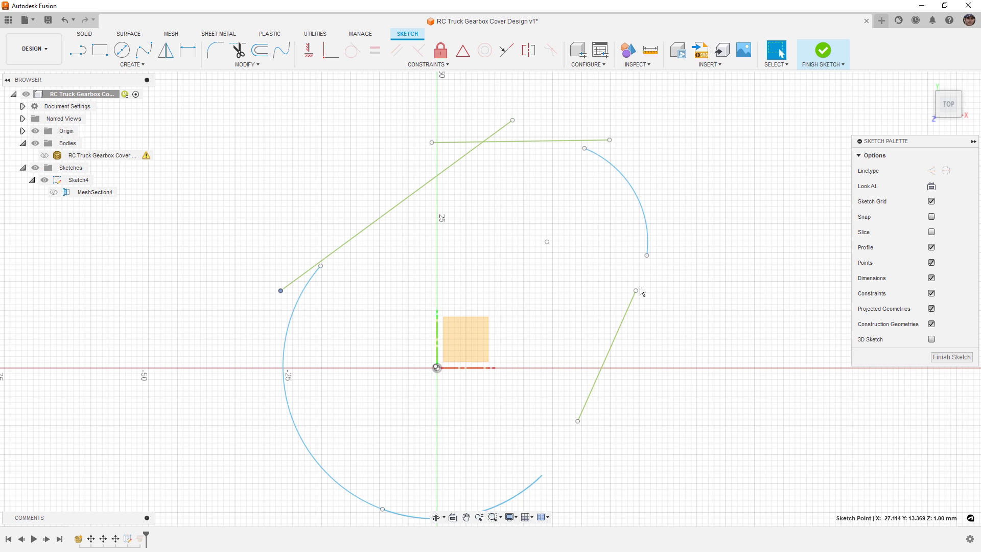
left_click_drag(637, 291, 671, 212)
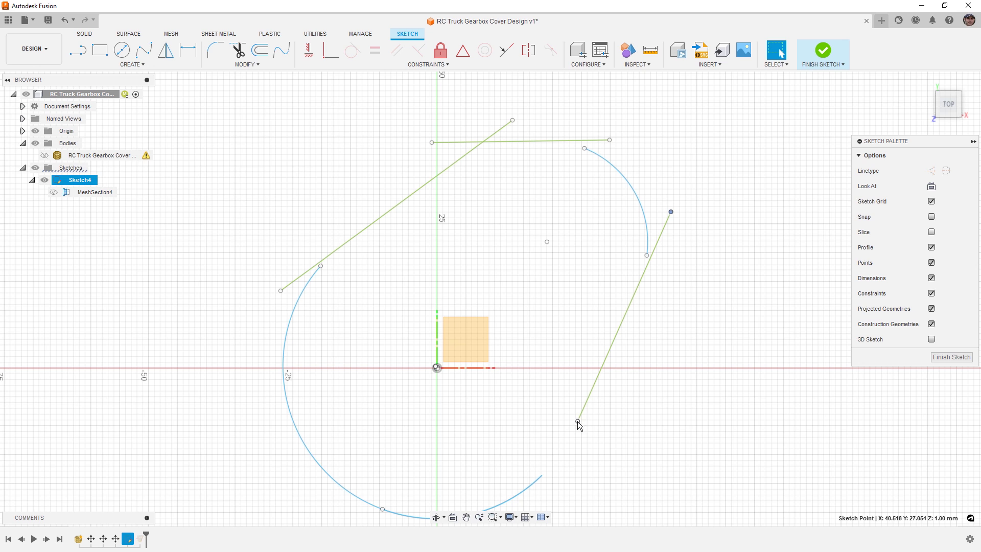
left_click_drag(577, 421, 539, 510)
Step: Show the mesh body and sketch a circle about 2.8 mm in diameter in the upper-left mounting hole
left_click(45, 156)
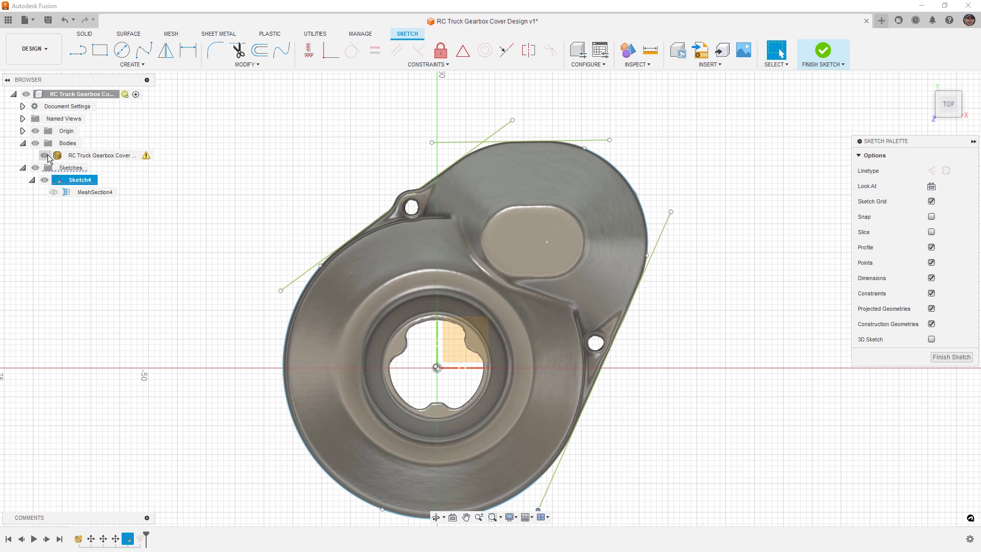
middle_click_drag(575, 428, 576, 406)
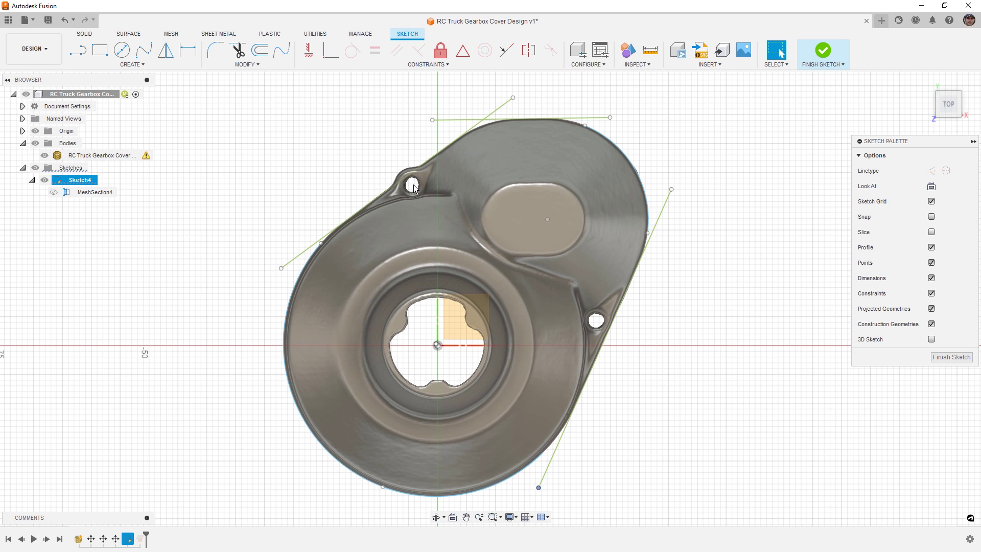
scroll(413, 187, "up", 4)
scroll(414, 188, "up", 4)
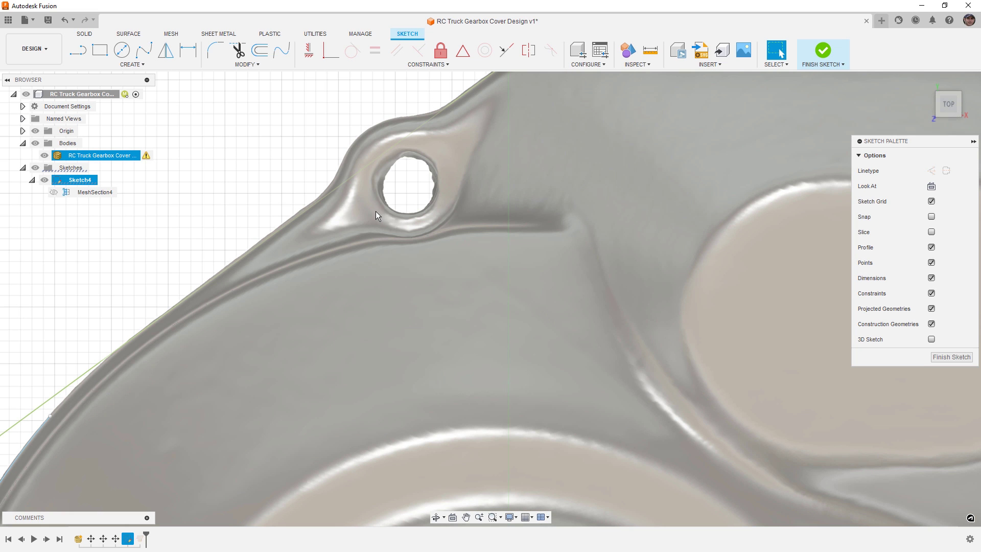
key("c")
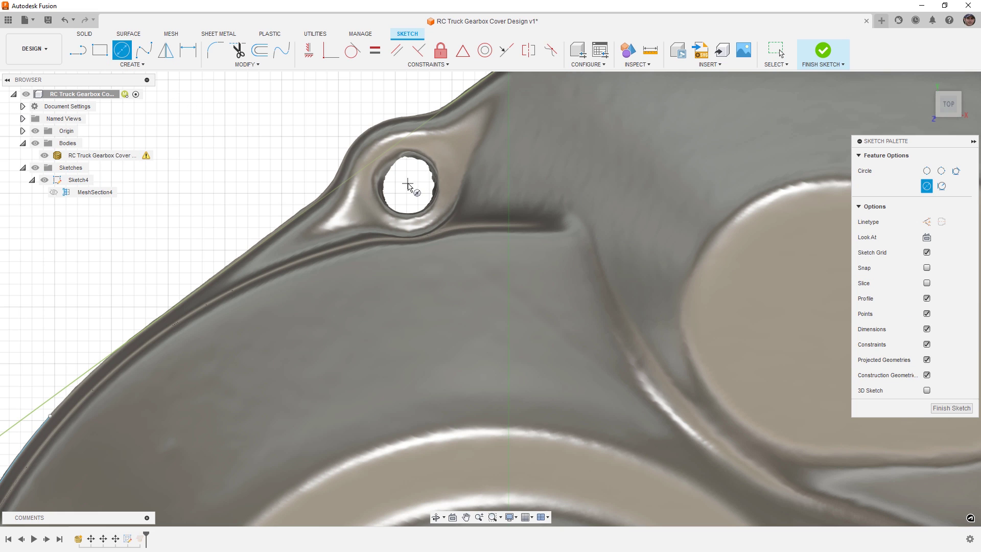
left_click(407, 186)
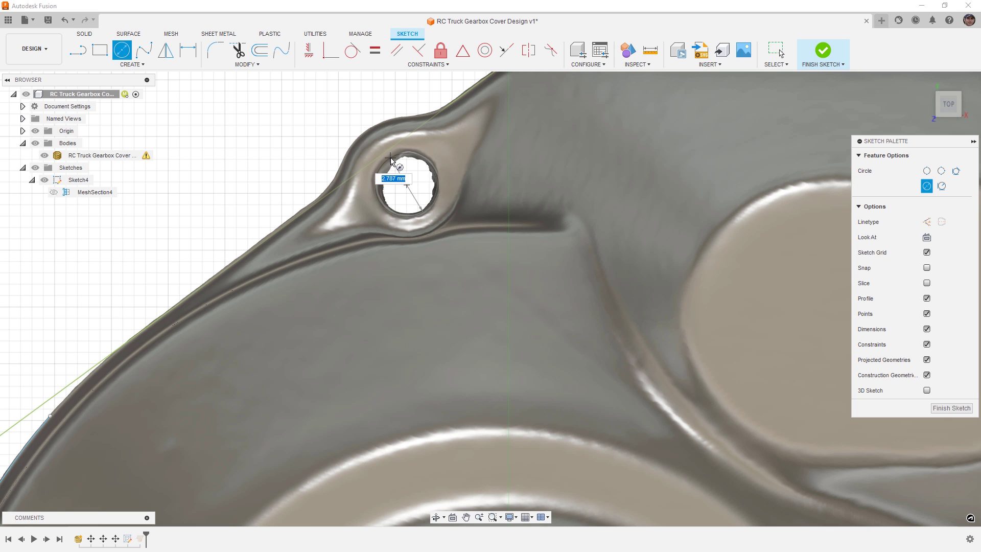
scroll(402, 193, "up", 1)
Step: Sketch a circle about 2.6 mm in diameter in the lower-right mounting hole and recentre it on the hole
scroll(401, 189, "down", 2)
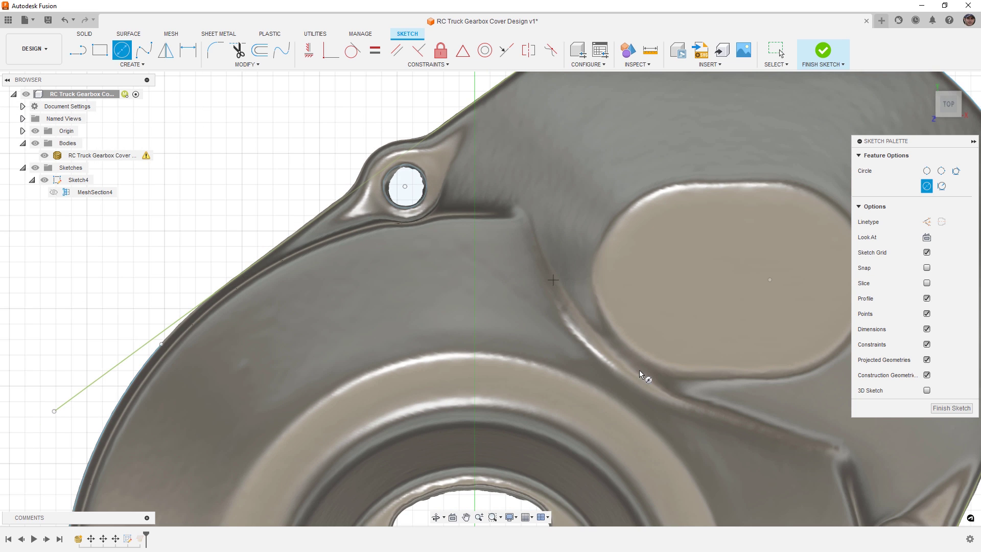
middle_click_drag(639, 370, 364, 121)
scroll(643, 320, "up", 3)
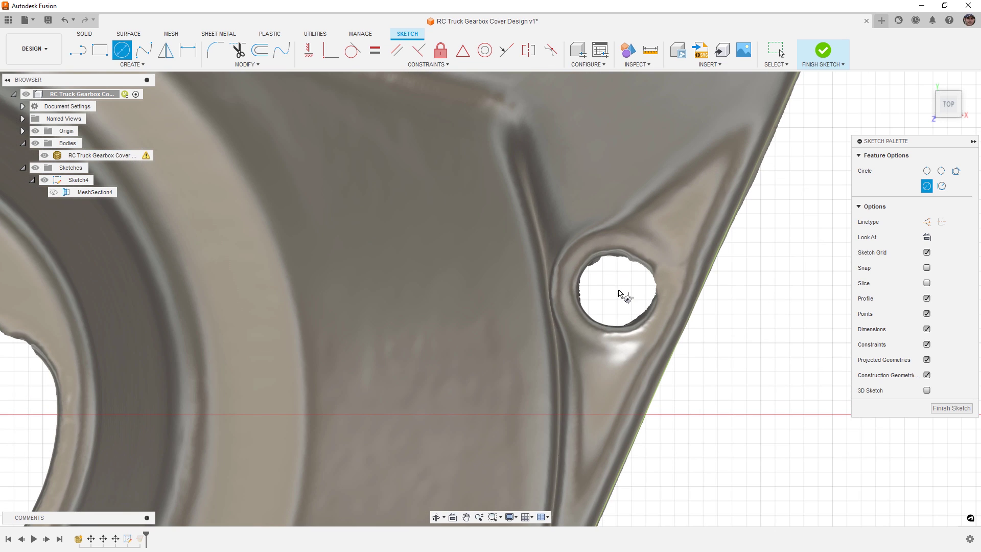
left_click(614, 289)
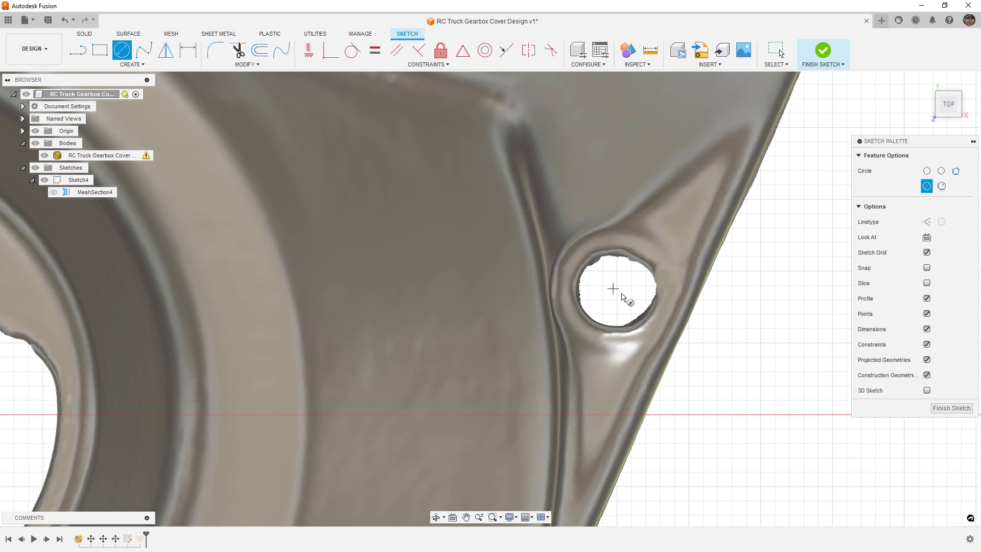
left_click(647, 307)
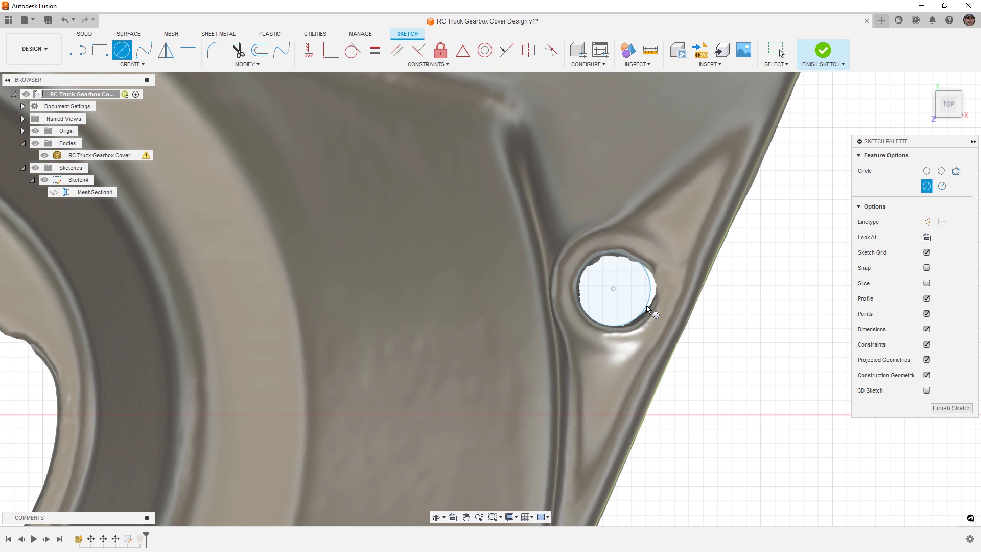
key("Escape")
key("Escape")
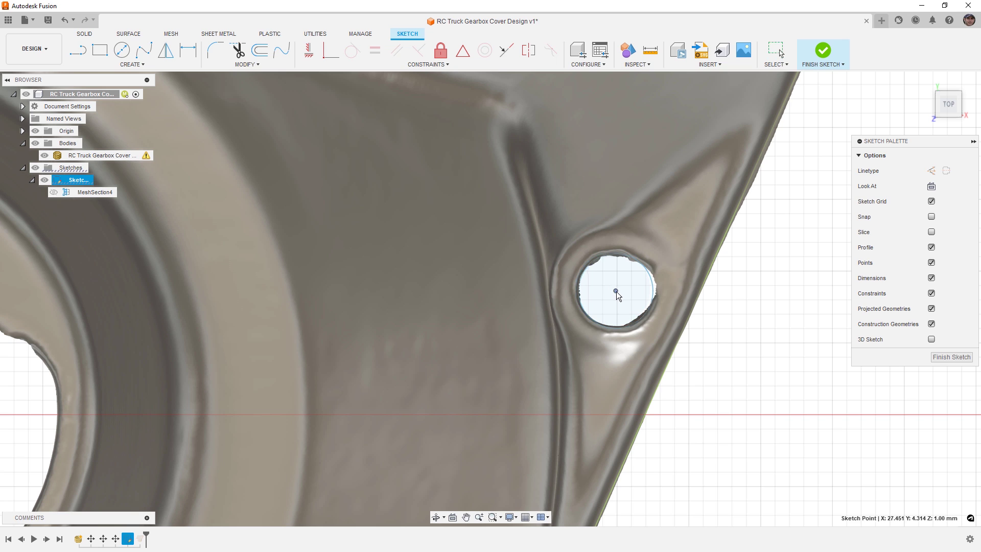
Step: Dimension the lower-right mounting hole circle with a diameter of 2.8 mm
key("d")
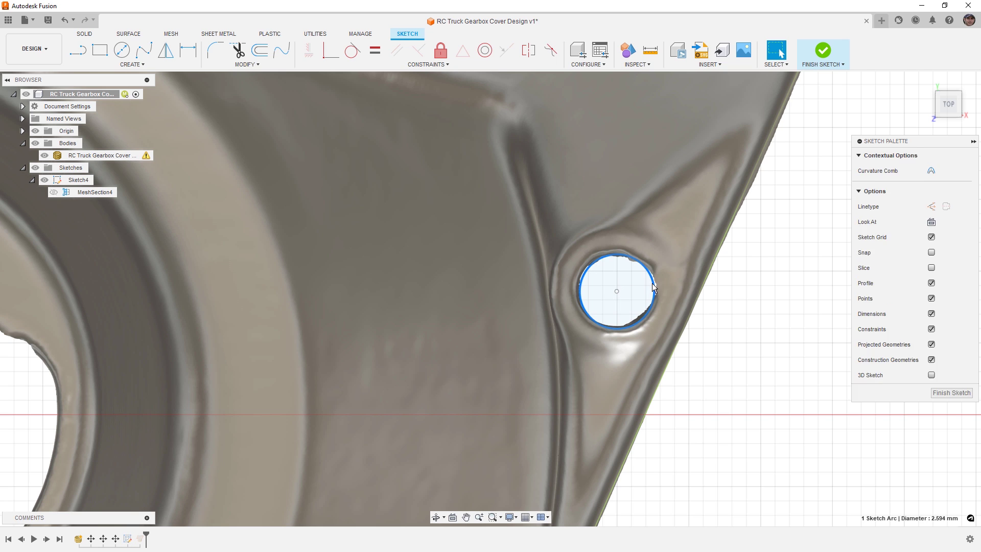
left_click(652, 283)
left_click(763, 281)
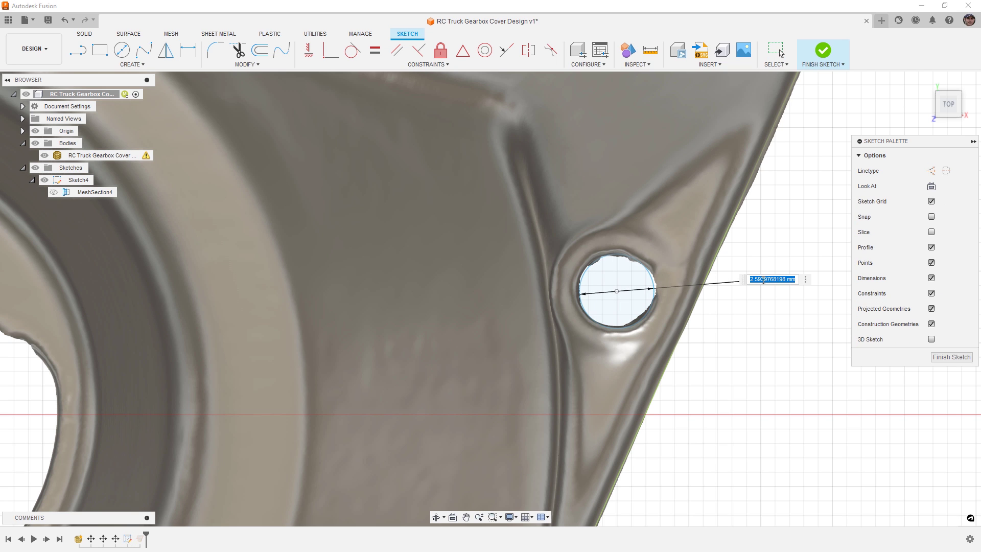
type("2.8")
key("Return")
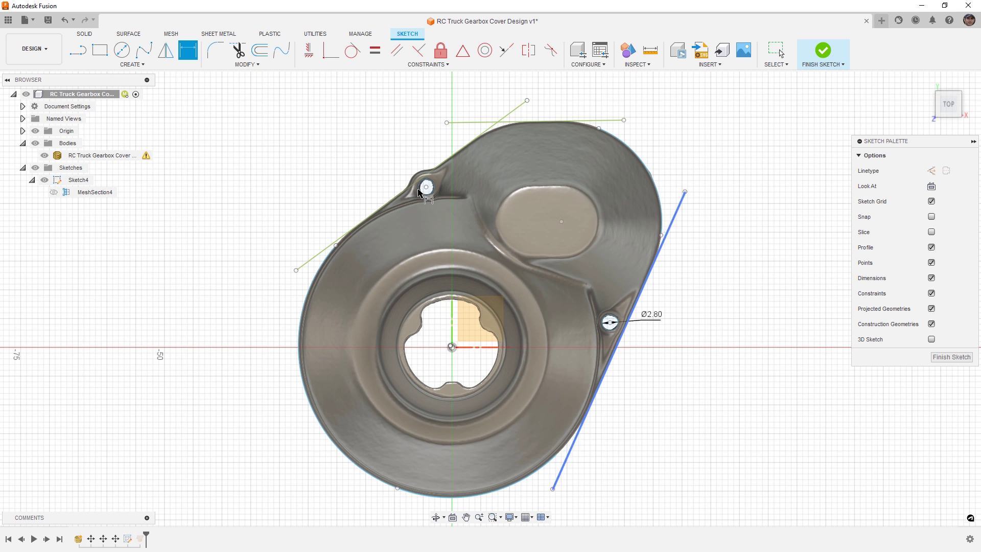
Step: Dimension the upper-left mounting hole circle's diameter, linking it to the lower-right hole's 2.8 mm dimension
scroll(425, 199, "up", 3)
left_click(429, 193)
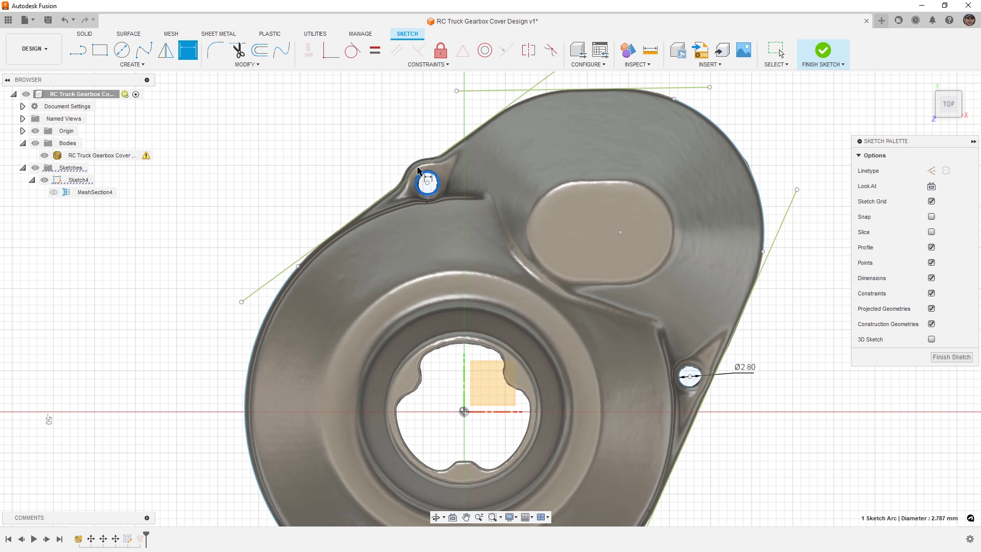
left_click(409, 131)
left_click(746, 368)
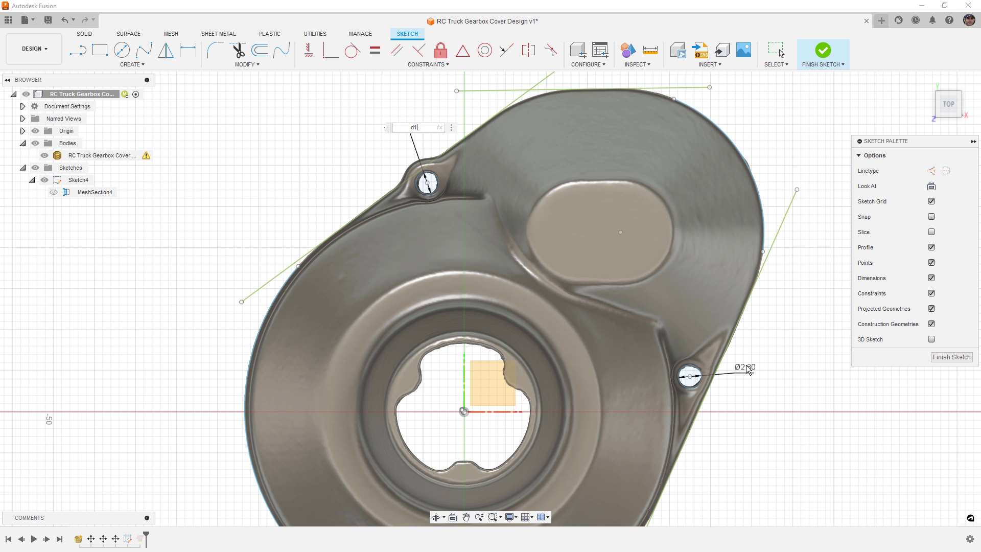
key("Return")
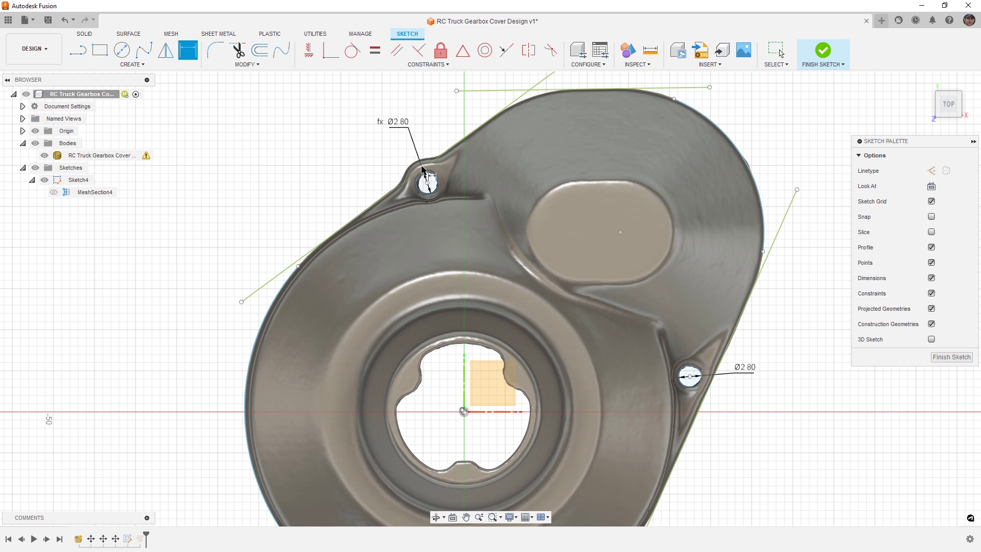
Step: Recentre the upper-left circle on its mounting hole and fix its centre point in place
scroll(430, 184, "up", 3)
scroll(431, 184, "up", 3)
key("Escape")
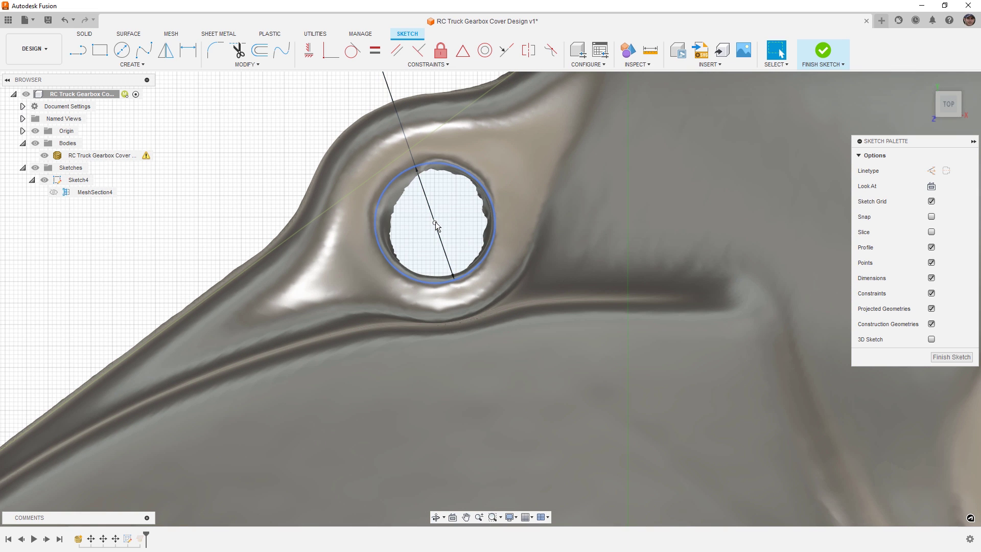
left_click_drag(436, 224, 438, 220)
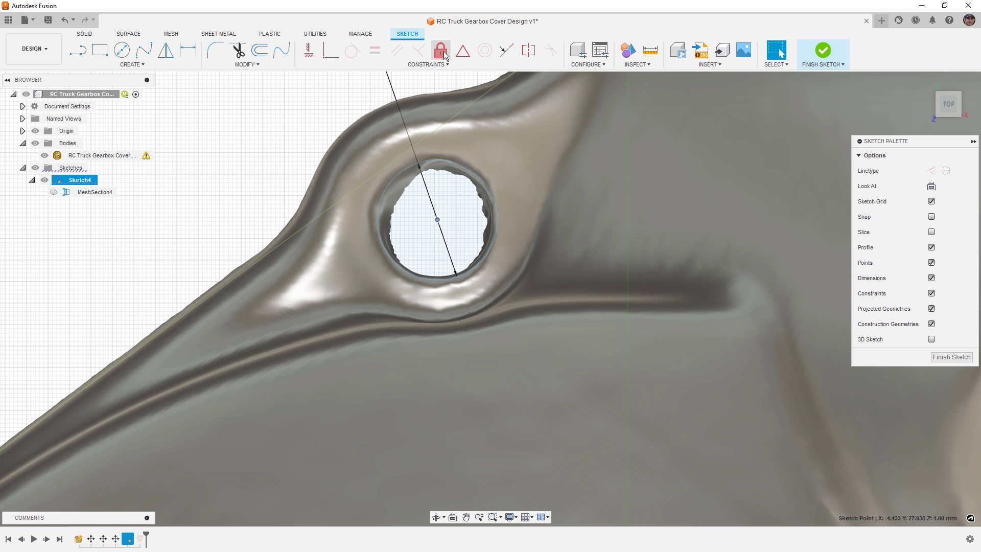
left_click(443, 50)
Step: Recentre the lower-right circle on its mounting hole and fix its centre point in place
scroll(366, 82, "down", 6)
mouse_move(604, 359)
middle_mouse_down()
mouse_move(499, 242)
mouse_move(442, 212)
middle_mouse_up()
scroll(656, 322, "up", 6)
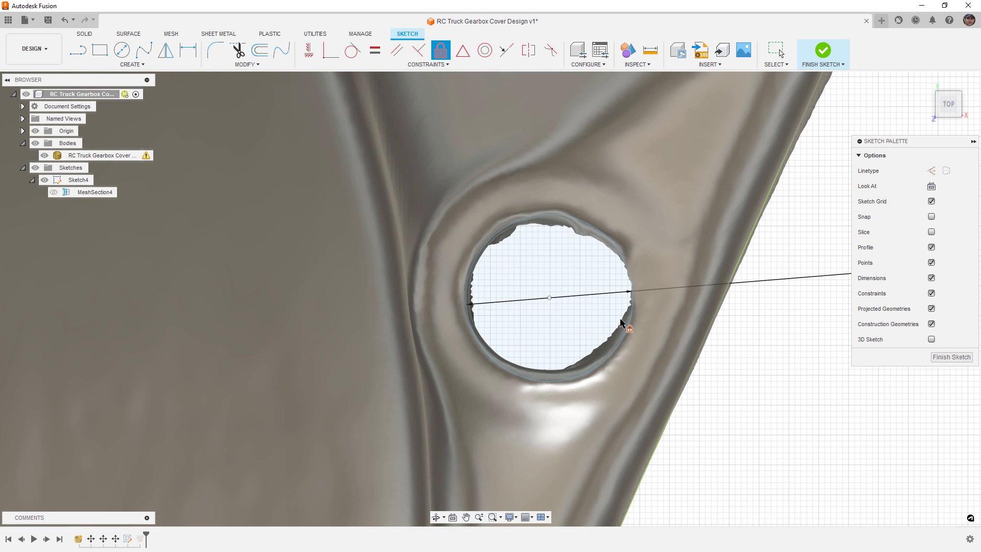
key("Escape")
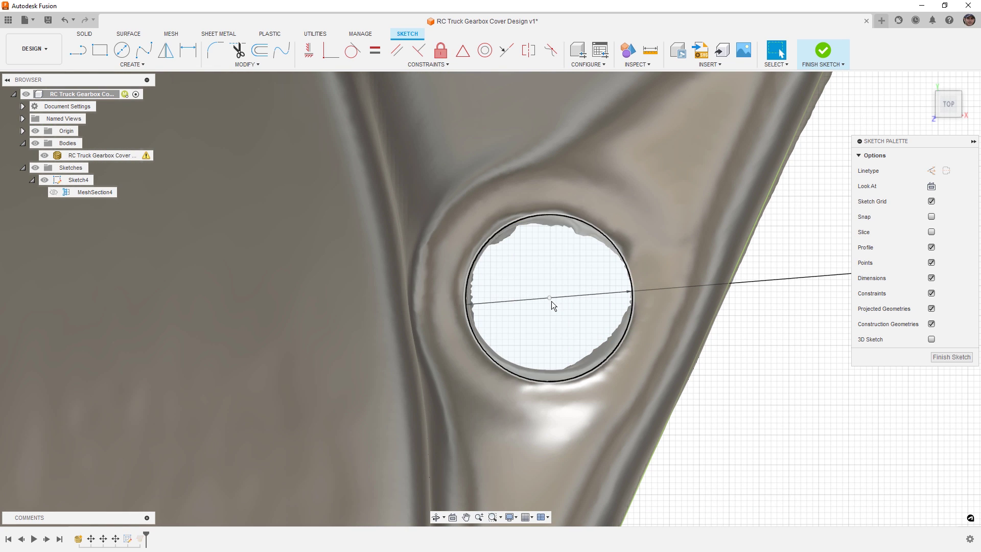
left_click_drag(550, 299, 547, 297)
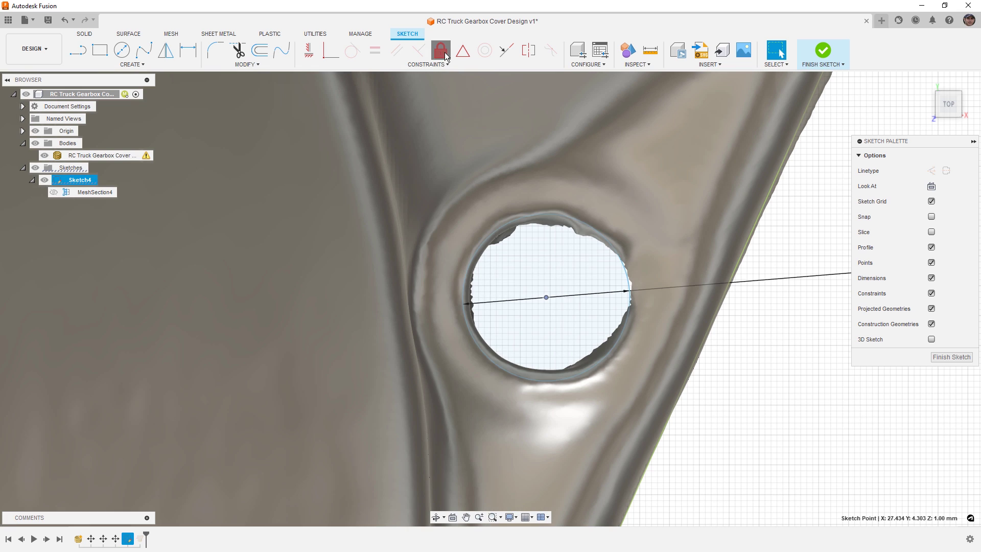
left_click(441, 50)
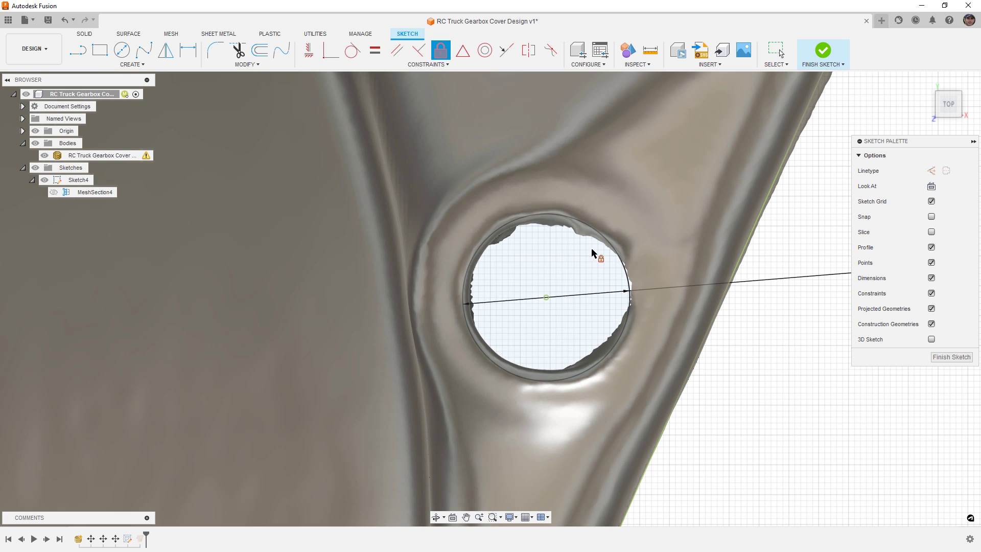
scroll(644, 312, "down", 10)
key("Escape")
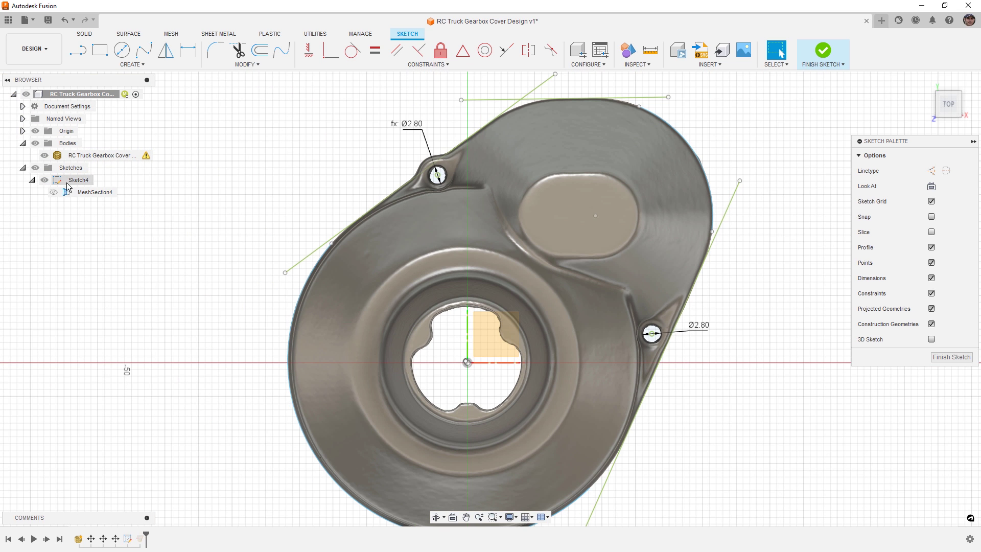
Step: Hide the mesh body to check the sketched curves and circles alone, and show it again
left_click(45, 156)
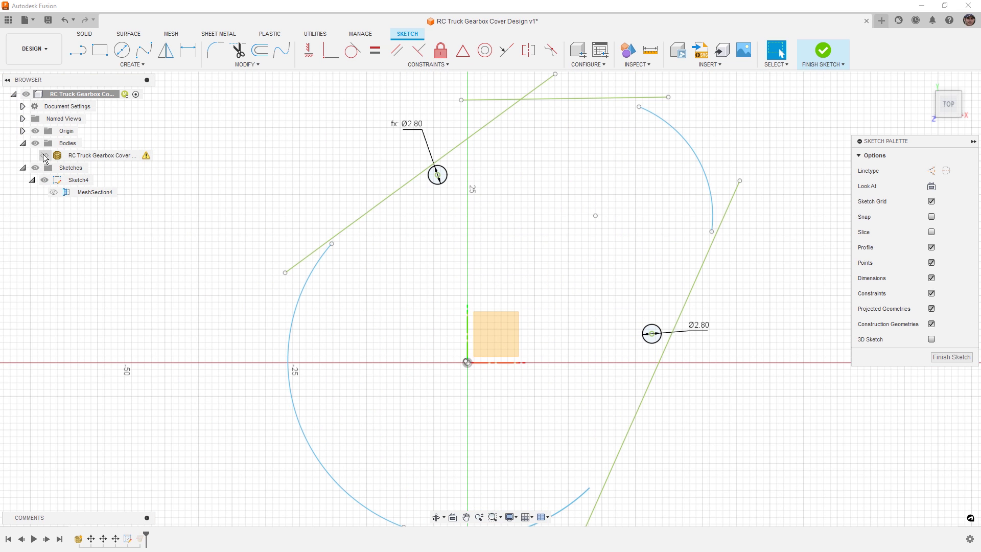
left_click(44, 156)
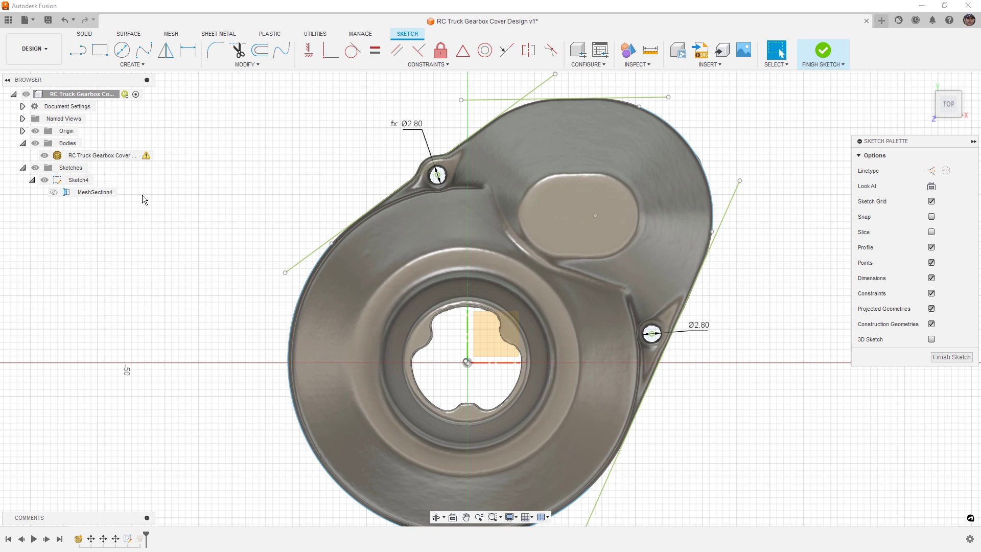
left_click(623, 198)
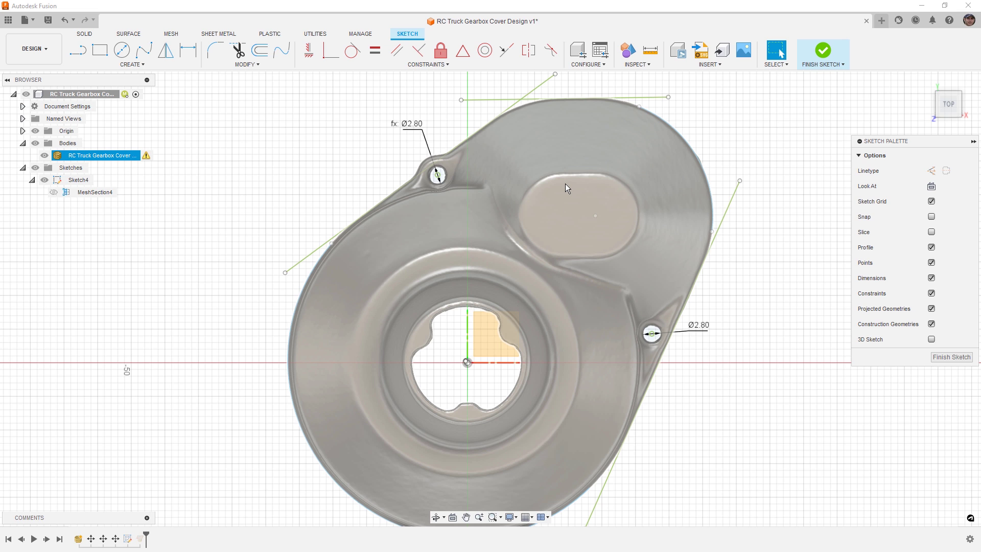
key("Escape")
Step: Sketch a horizontal centre-to-centre slot over the oval area, with its centres about 7.1 mm apart and its width matching the mesh edge
left_click(132, 64)
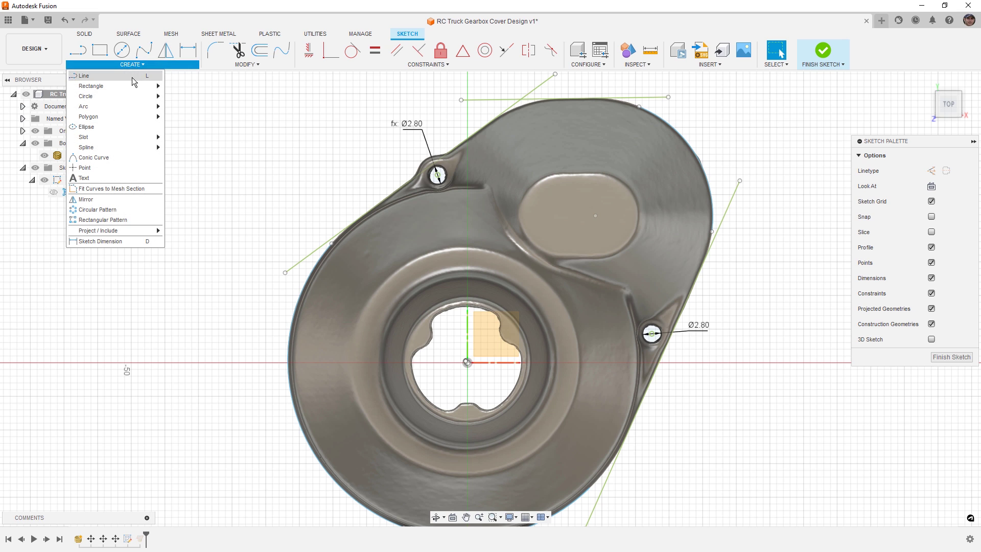
mouse_move(106, 138)
left_click(177, 141)
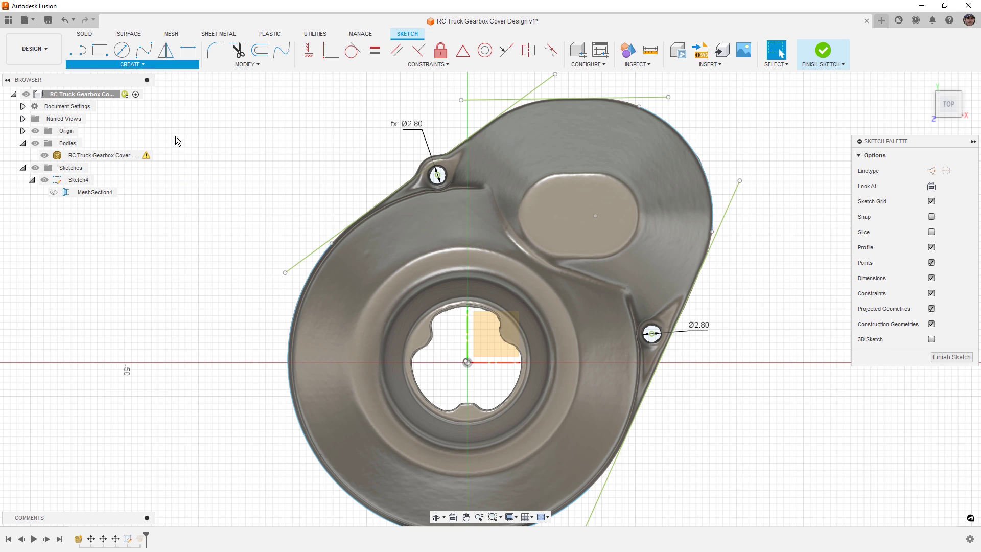
scroll(588, 237, "up", 5)
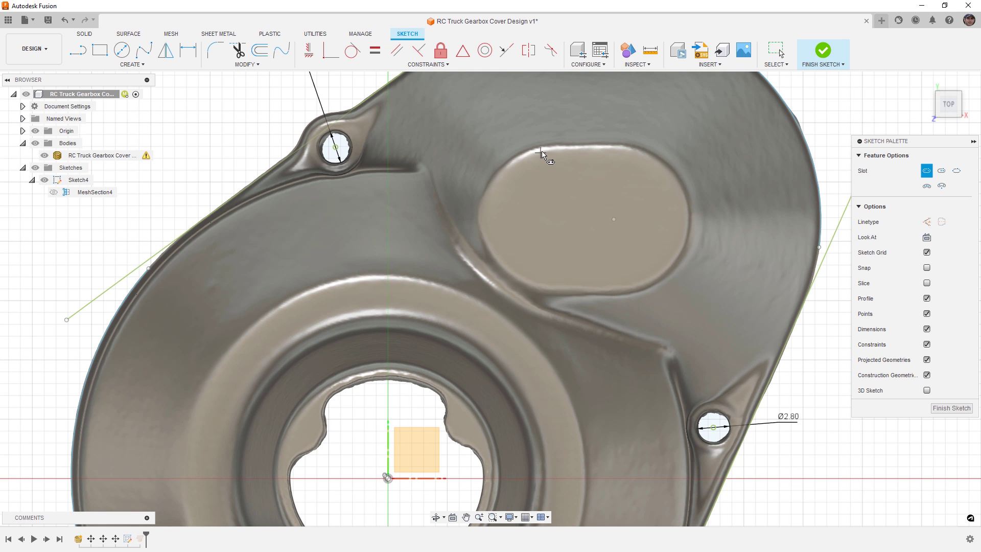
left_click(539, 221)
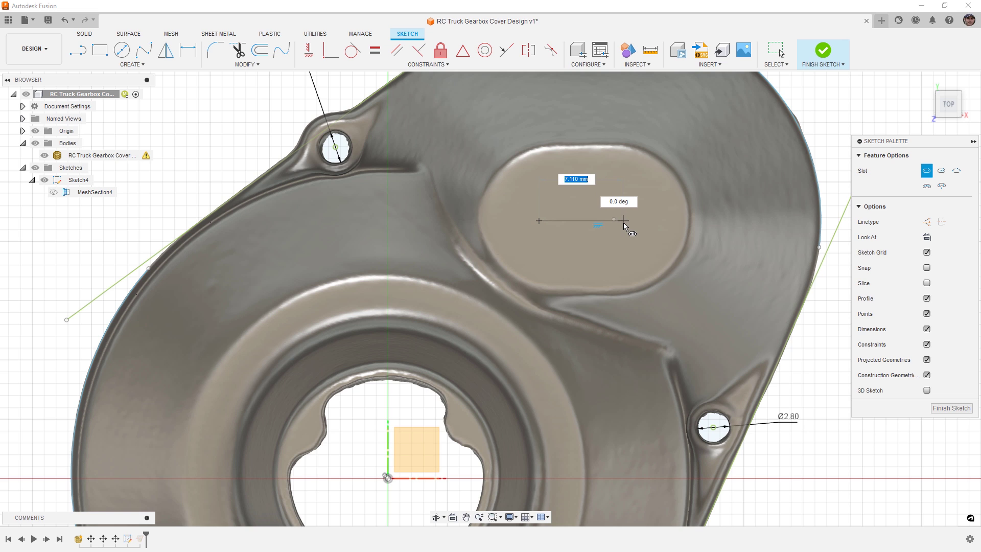
left_click(624, 221)
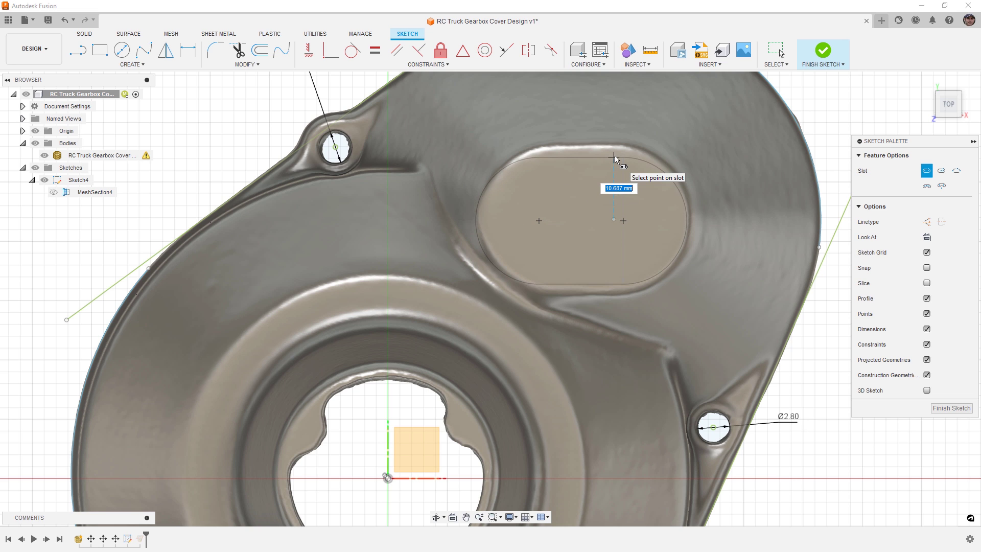
left_click(617, 149)
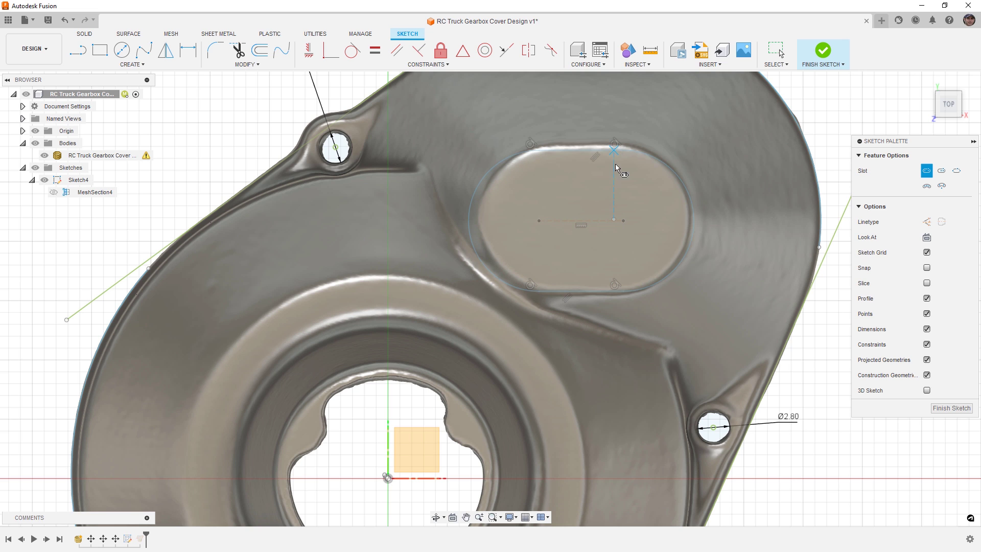
key("Escape")
Step: Fit the slot to the oval area, with its right centre on the upper-right arc's centre point and end radii of about 5.8 mm
left_click_drag(547, 220, 553, 220)
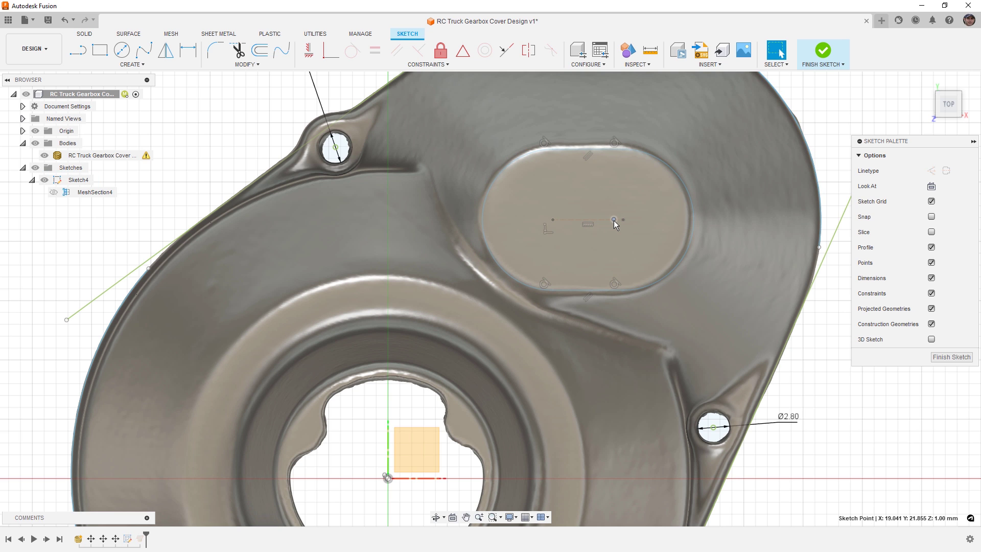
scroll(613, 222, "down", 3)
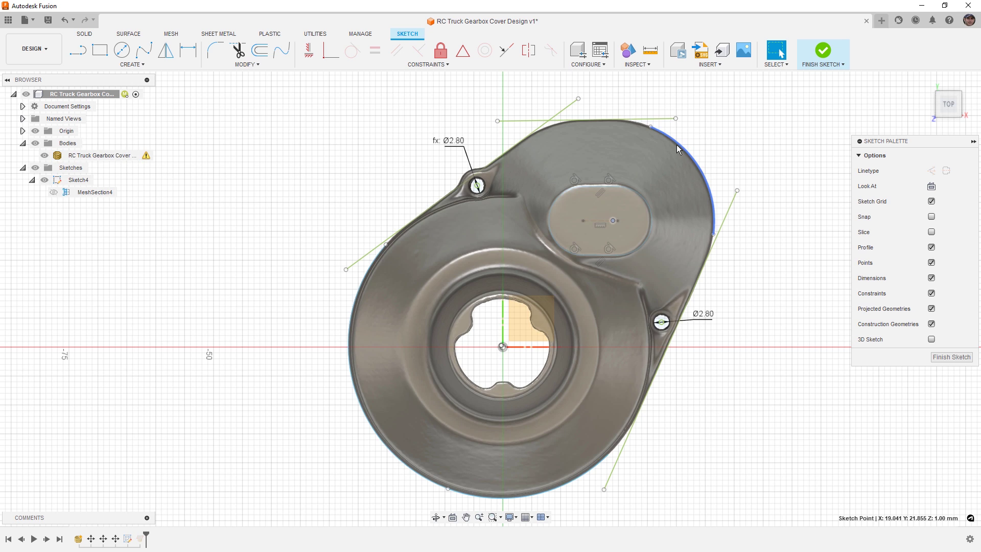
scroll(639, 209, "up", 3)
scroll(639, 209, "up", 5)
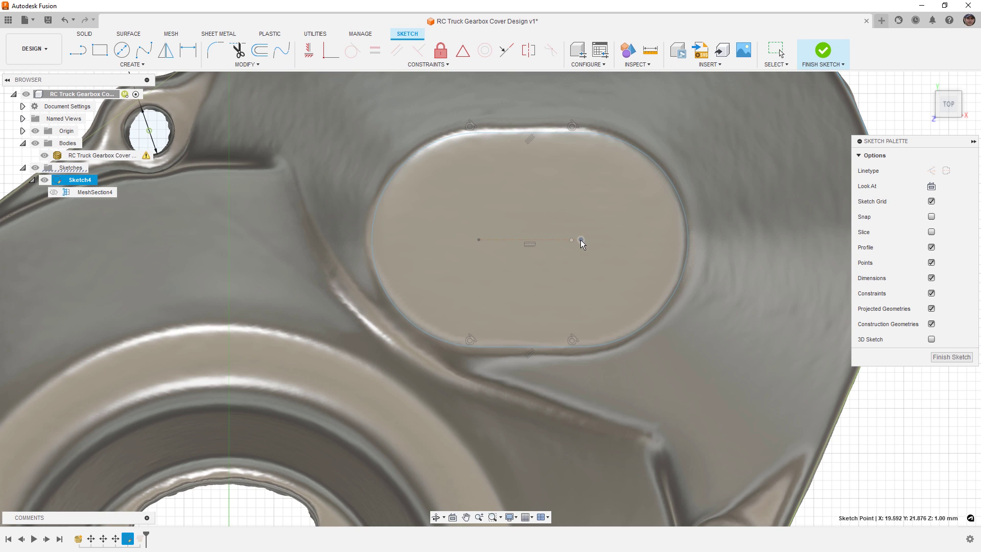
left_click_drag(581, 241, 576, 240)
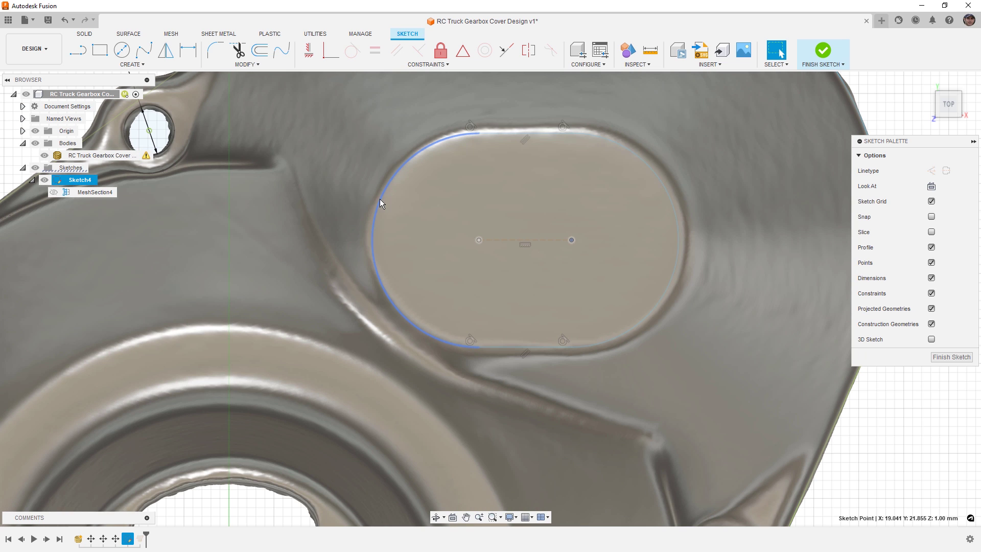
left_click_drag(382, 201, 384, 195)
scroll(481, 154, "down", 5)
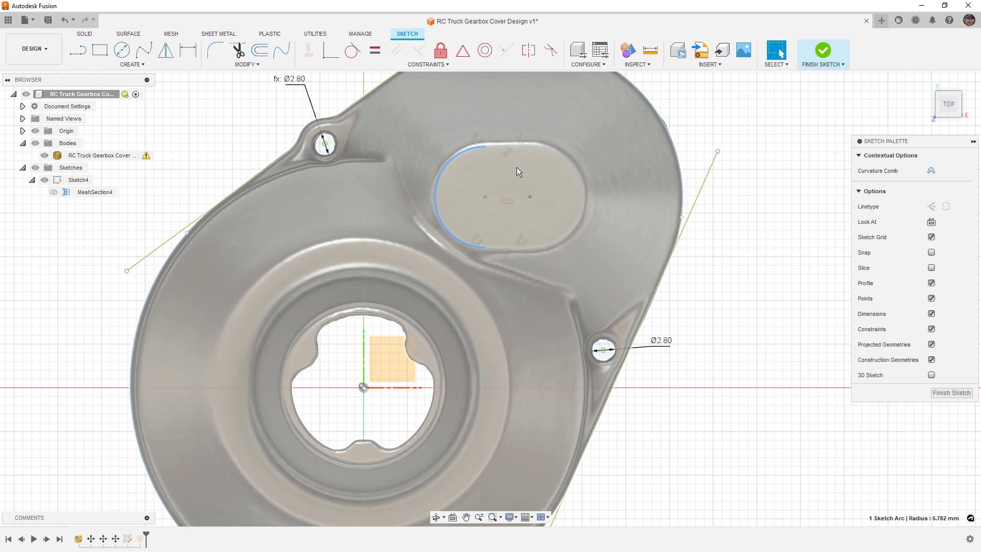
left_click(660, 244)
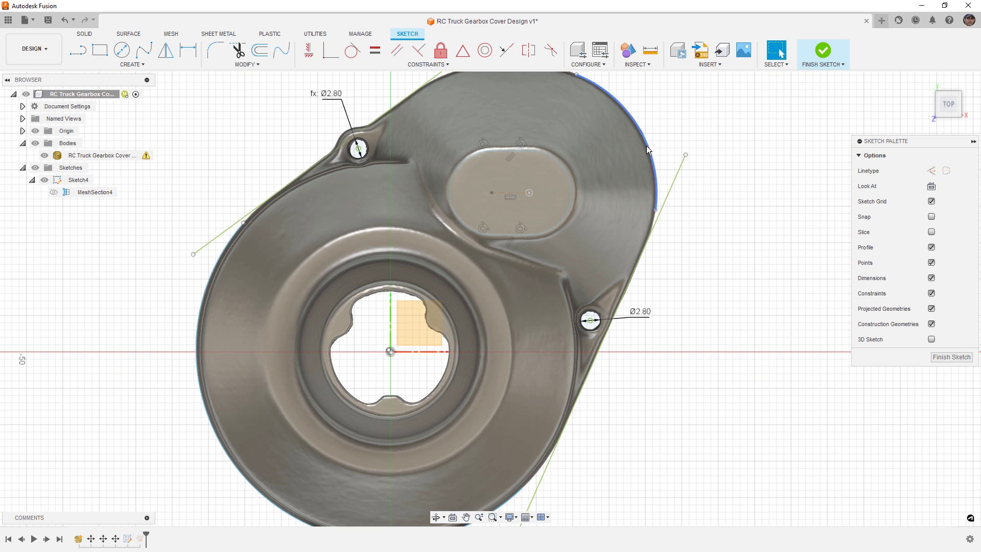
Step: Fix the upper-right outline arc and the large lower outline arcs in place
scroll(677, 262, "down", 2)
left_click(643, 153)
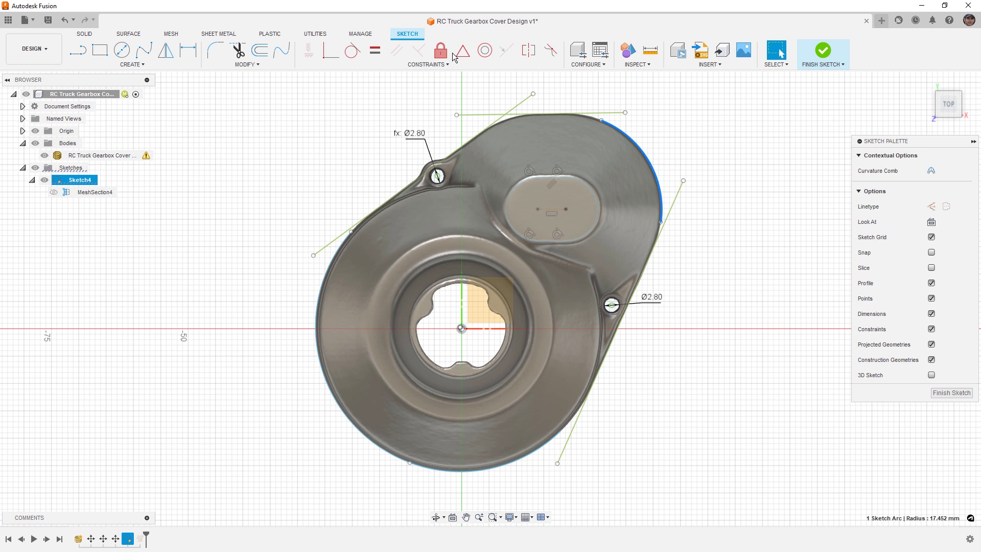
left_click(443, 52)
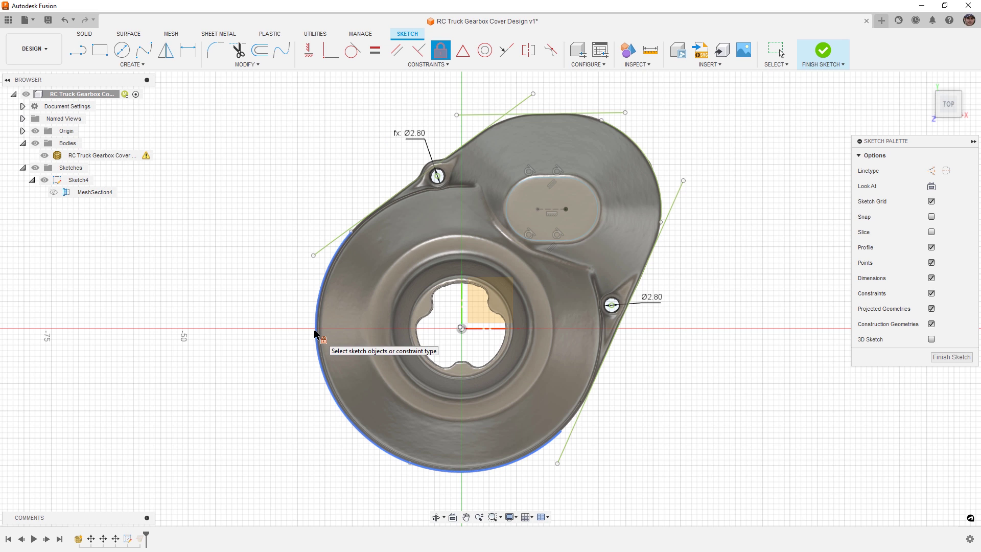
key("Escape")
left_click(423, 470)
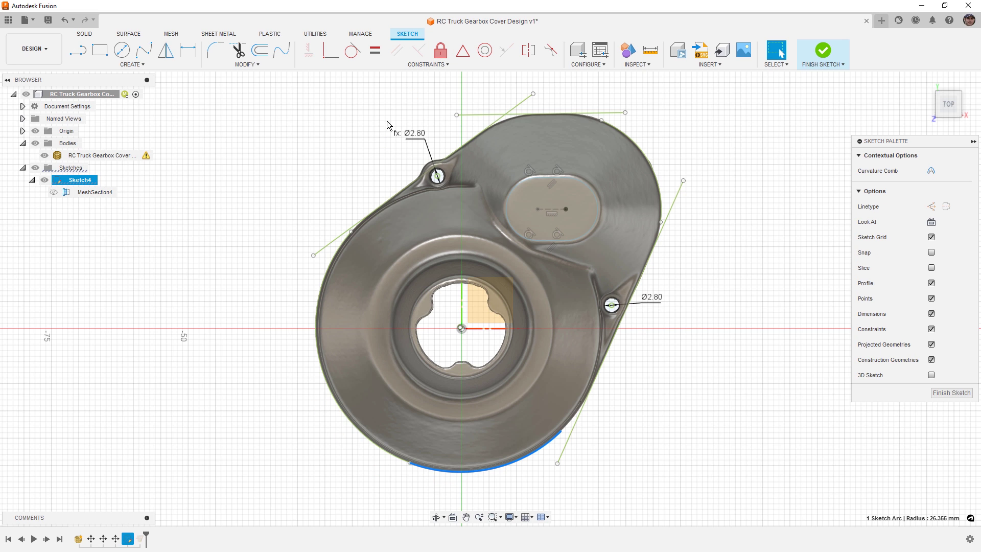
left_click(447, 55)
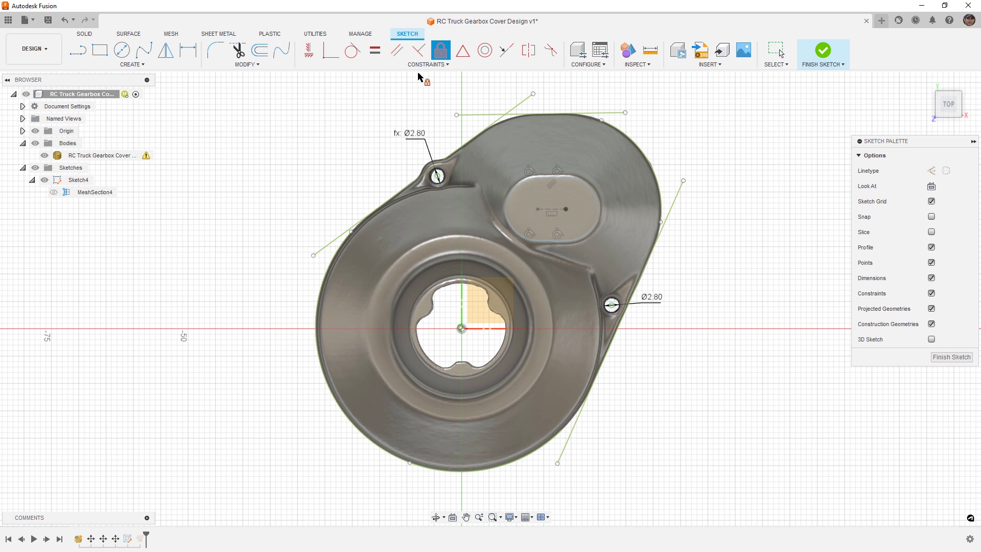
Step: Hide the mesh body and adjust both ends of the upper-right arc, extending its upper end to the top line
left_click(45, 155)
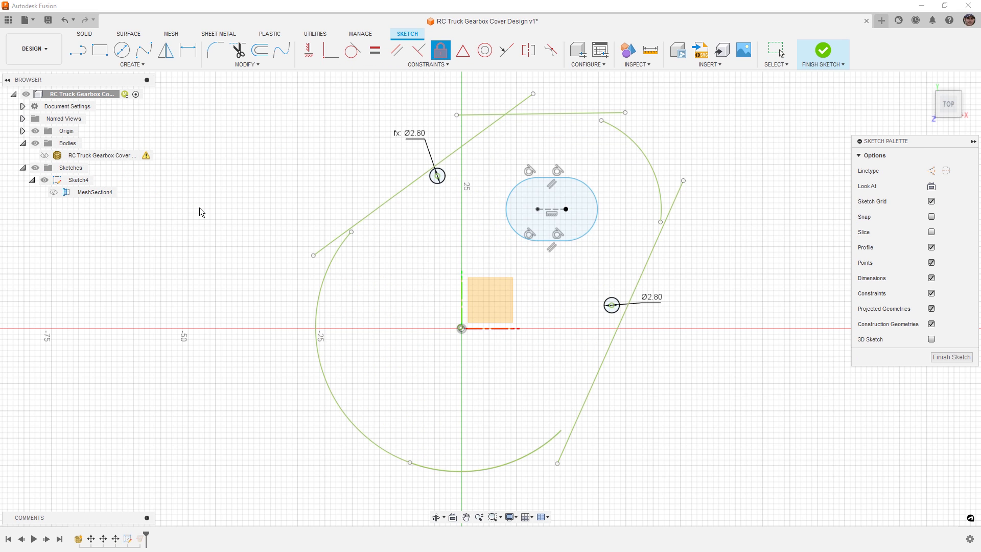
key("Escape")
left_click(44, 155)
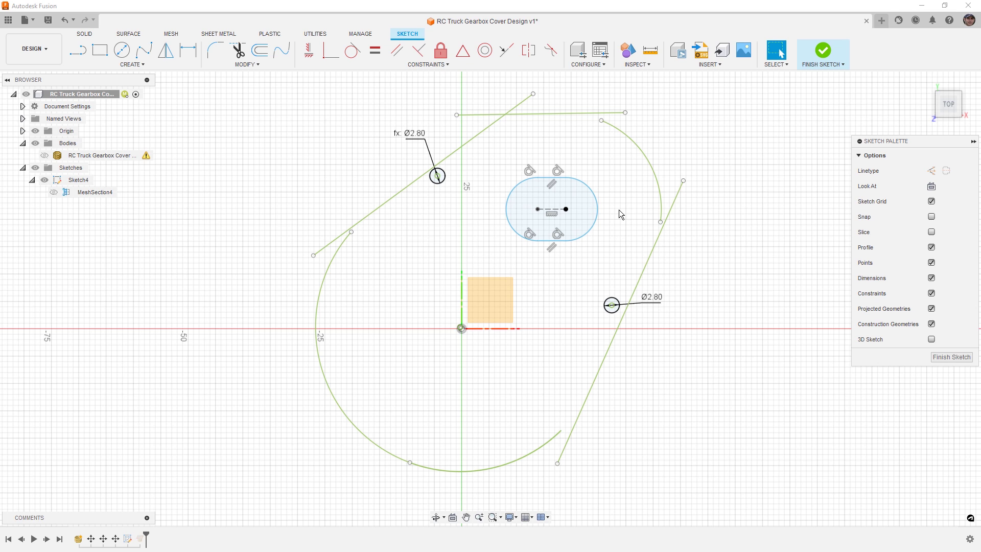
left_click(595, 119)
mouse_move(593, 120)
left_mouse_down()
mouse_move(563, 121)
mouse_move(580, 126)
left_mouse_up()
mouse_move(661, 223)
left_mouse_down()
mouse_move(656, 243)
mouse_move(658, 233)
left_mouse_up()
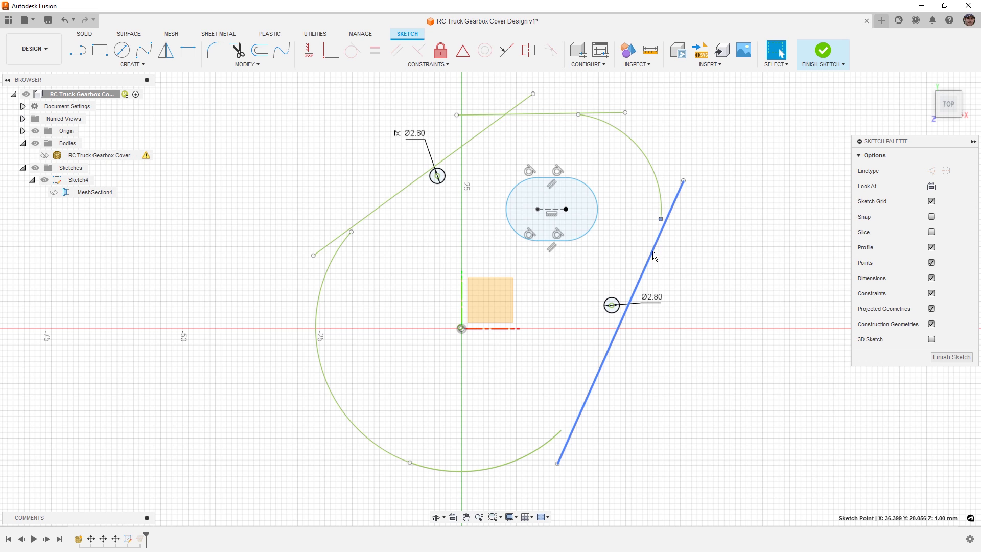
left_click(569, 428)
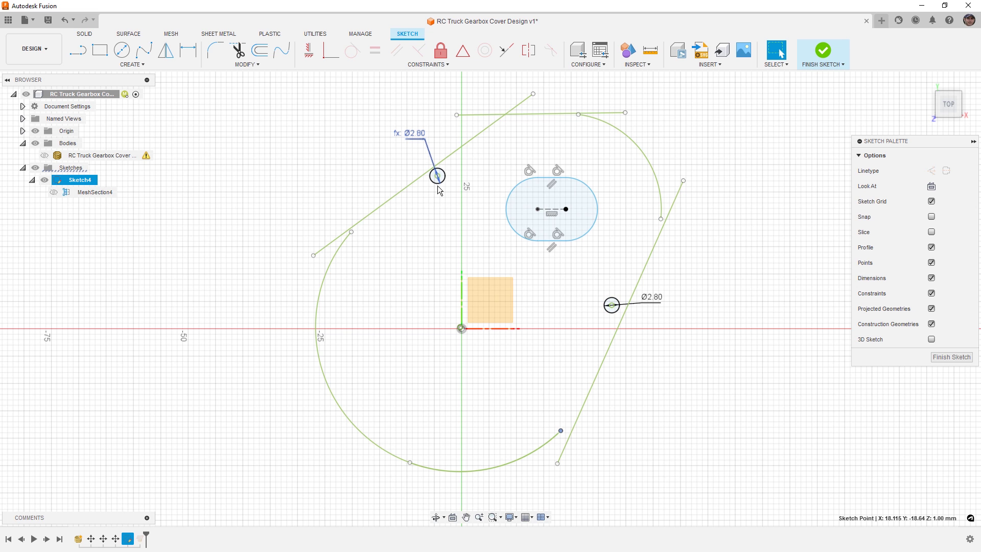
Step: Show the gearbox cover mesh body again
left_click(44, 156)
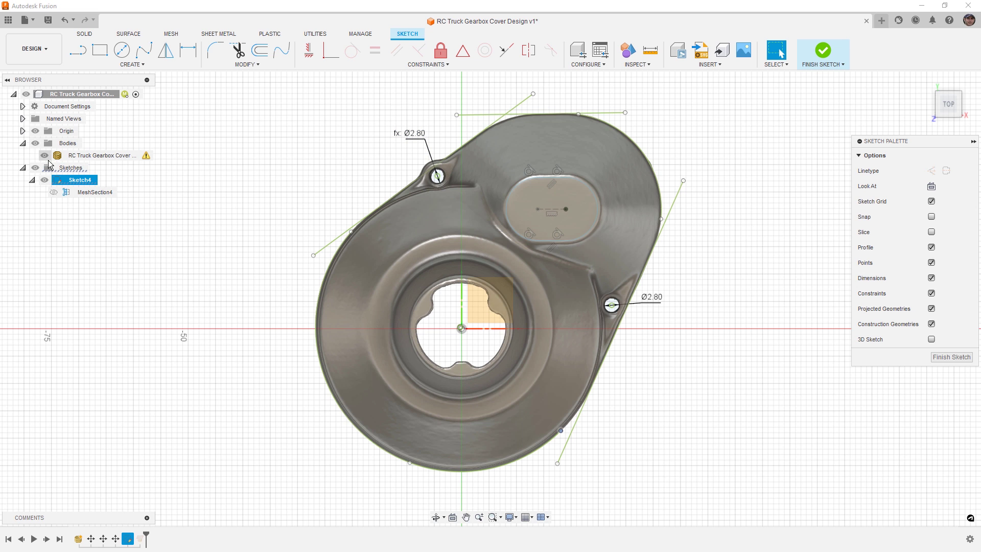
Step: Sketch two circles centred on the origin, one touching the central opening's inner tabs and one about 19.4 mm in diameter around its rim
key("c")
scroll(469, 339, "up", 3)
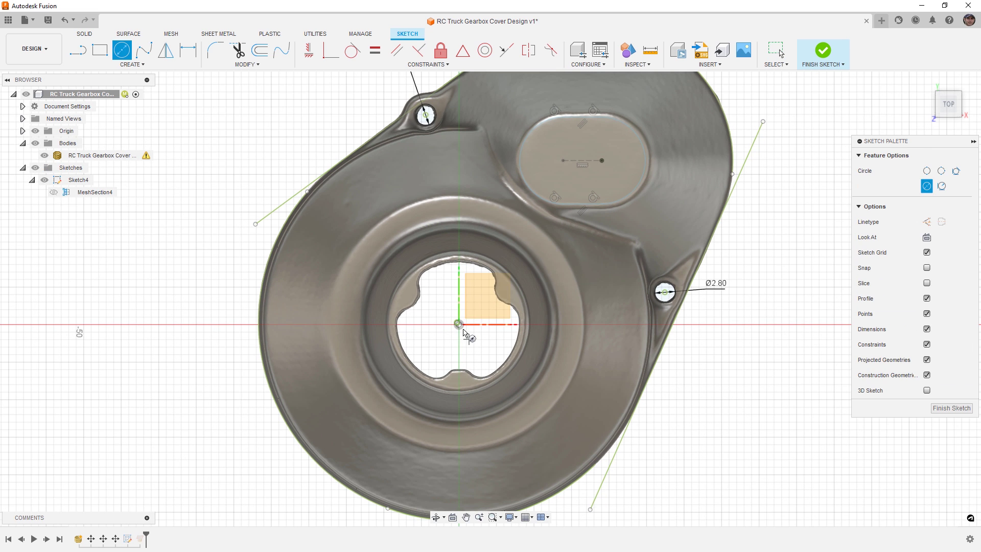
scroll(465, 335, "up", 5)
scroll(465, 330, "up", 5)
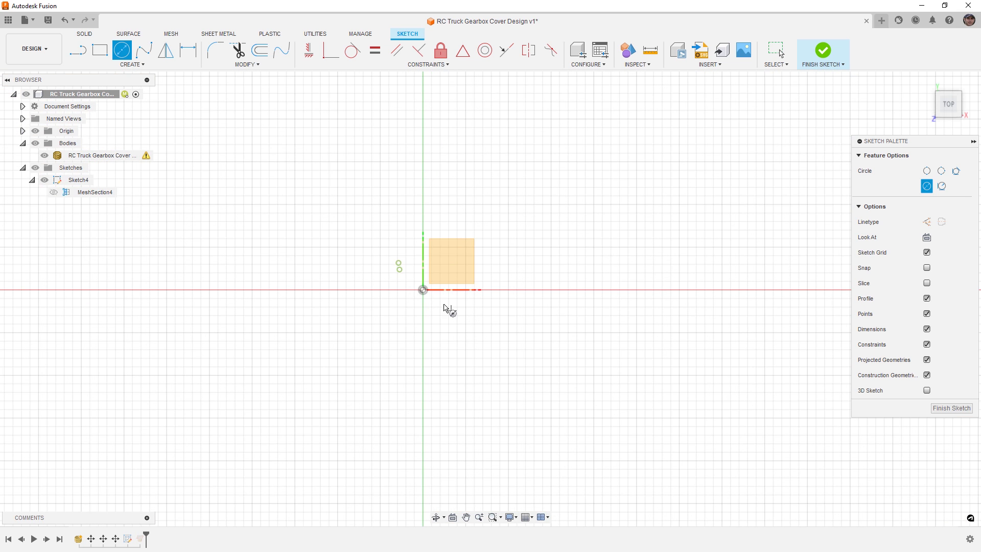
left_click(422, 290)
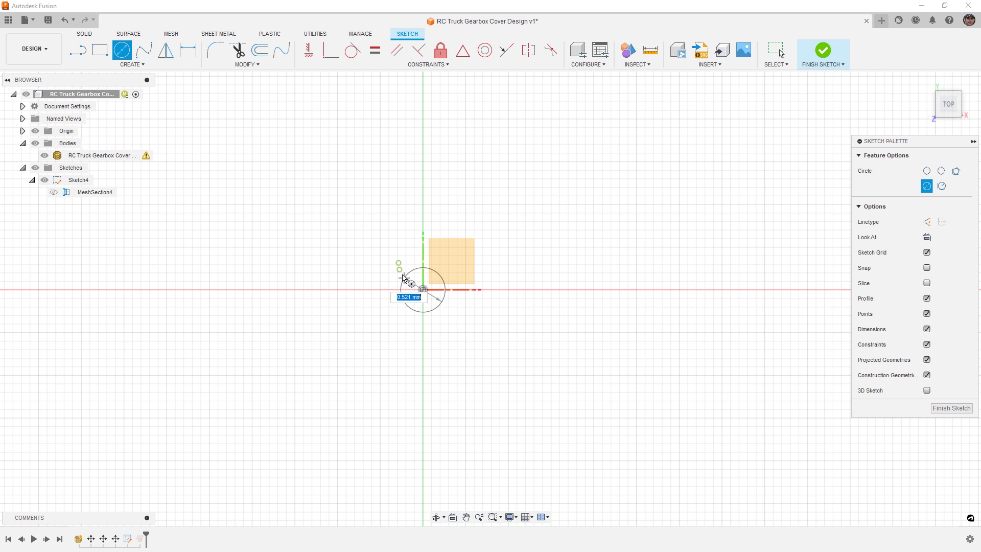
scroll(432, 323, "down", 5)
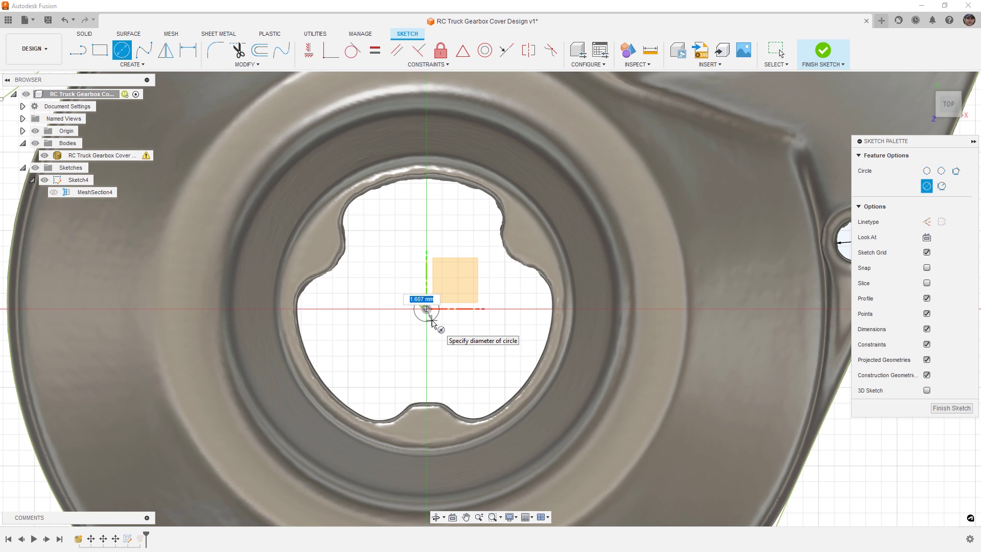
left_click(503, 249)
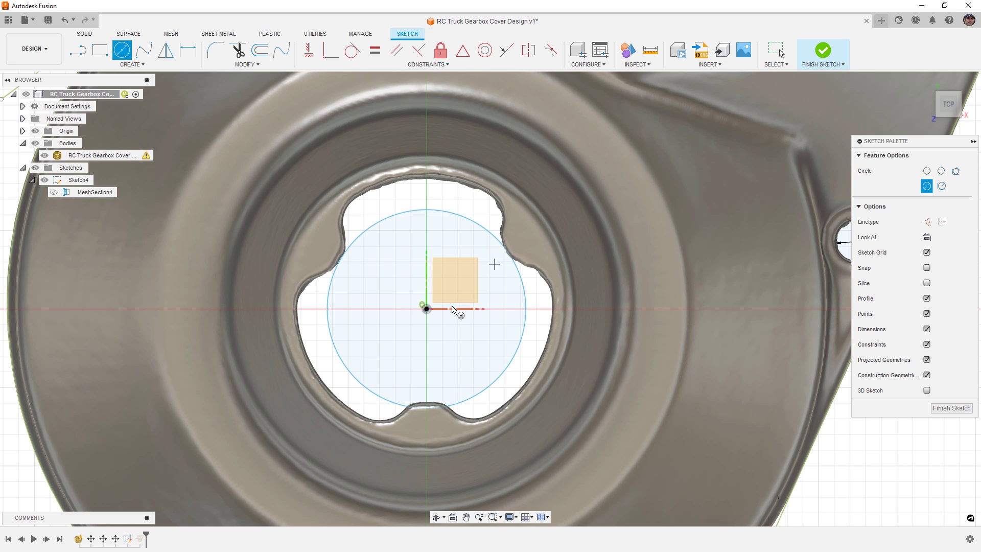
left_click(427, 308)
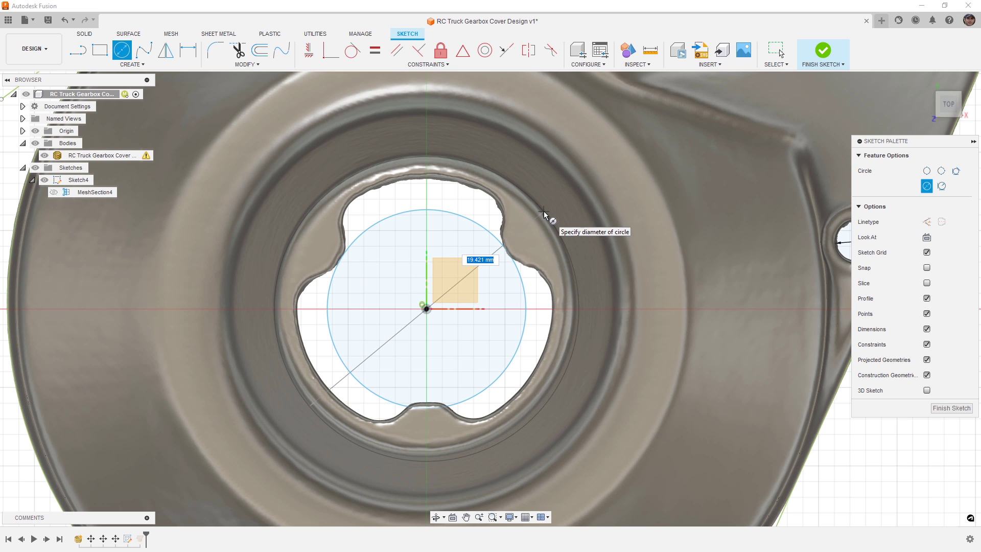
left_click(544, 210)
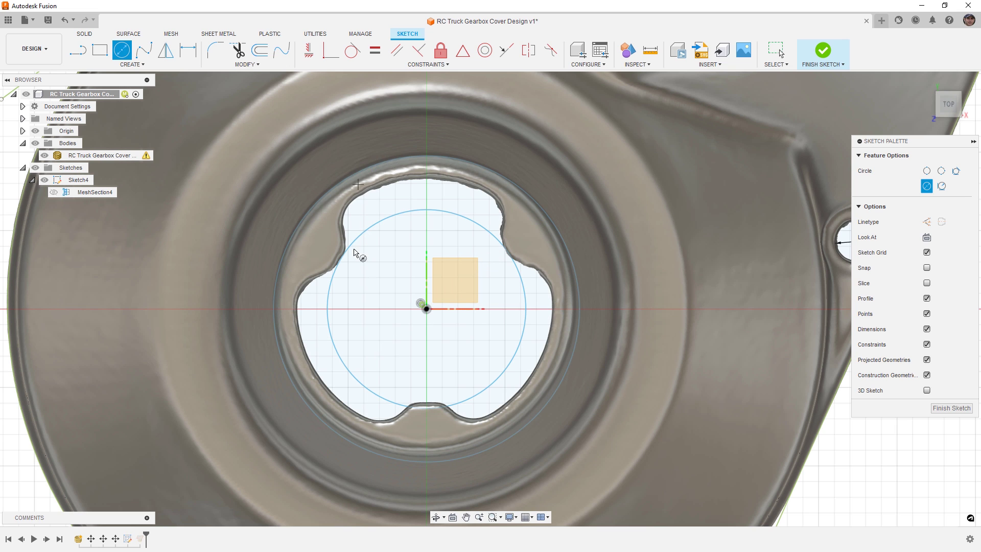
key("Escape")
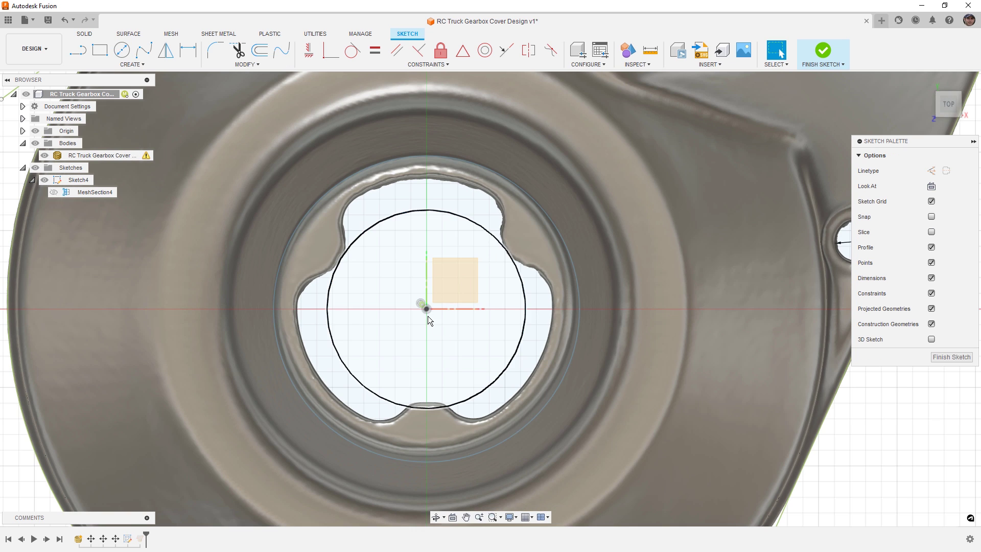
Step: Delete both circles centred on the origin
left_click(566, 217)
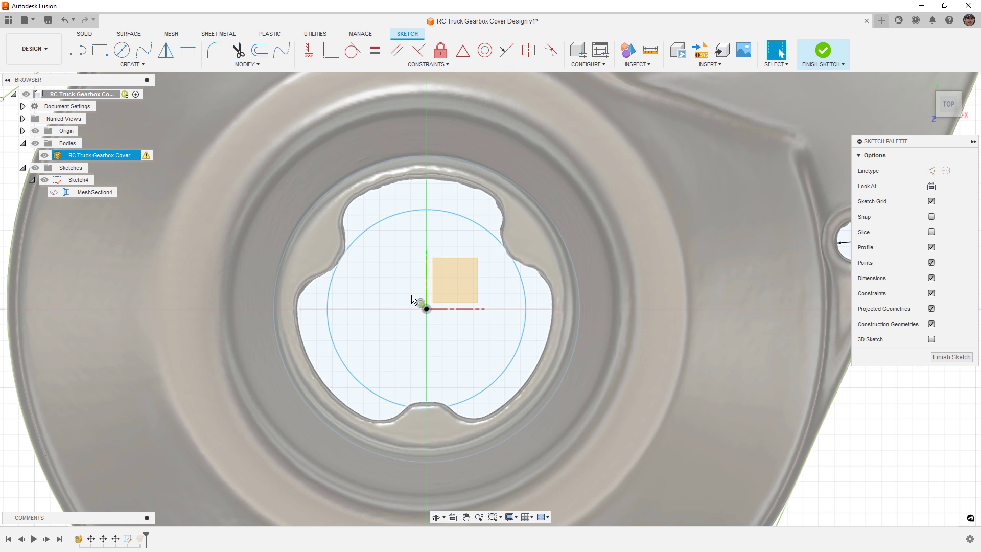
key("Escape")
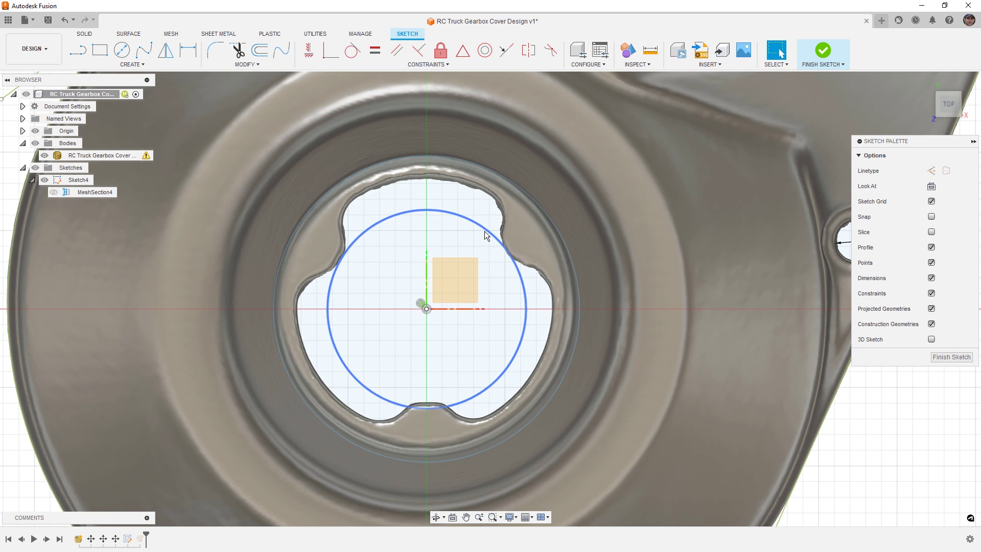
left_click(485, 232)
key("Delete")
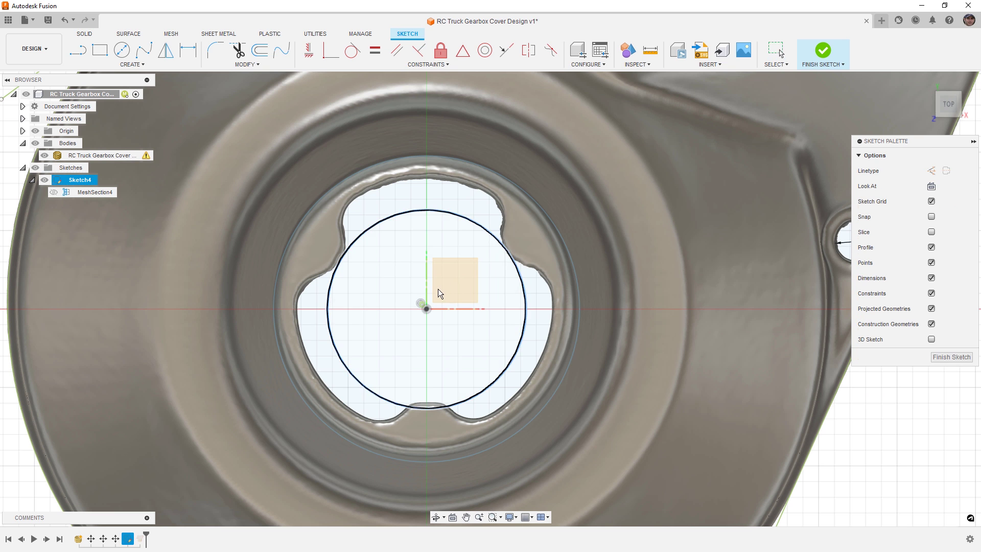
left_click(548, 217)
key("Delete")
left_click(546, 219)
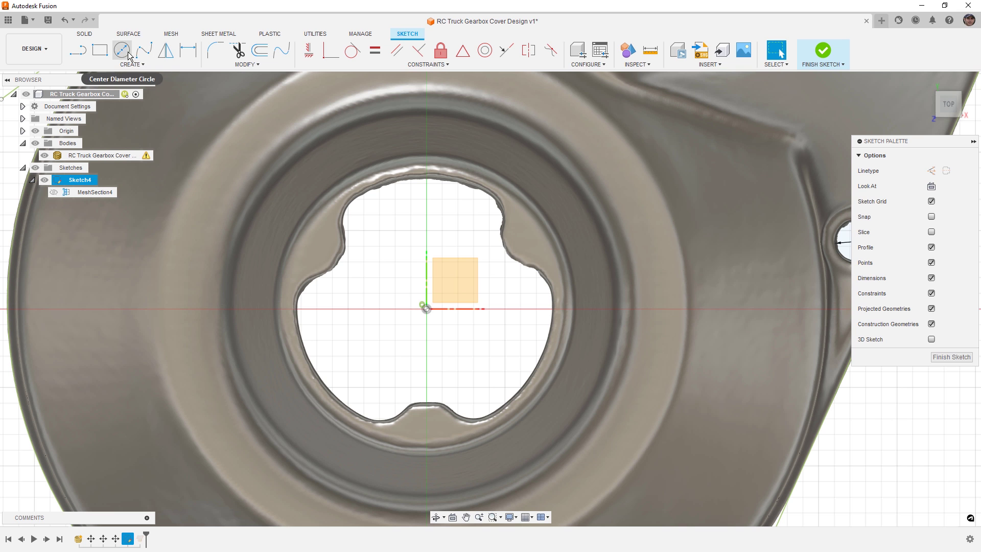
Step: Sketch two circles on the large outline arc's centre point, about 12.6 mm across the opening's tabs and about 19.5 mm around its rim
left_click(122, 50)
scroll(428, 311, "up", 5)
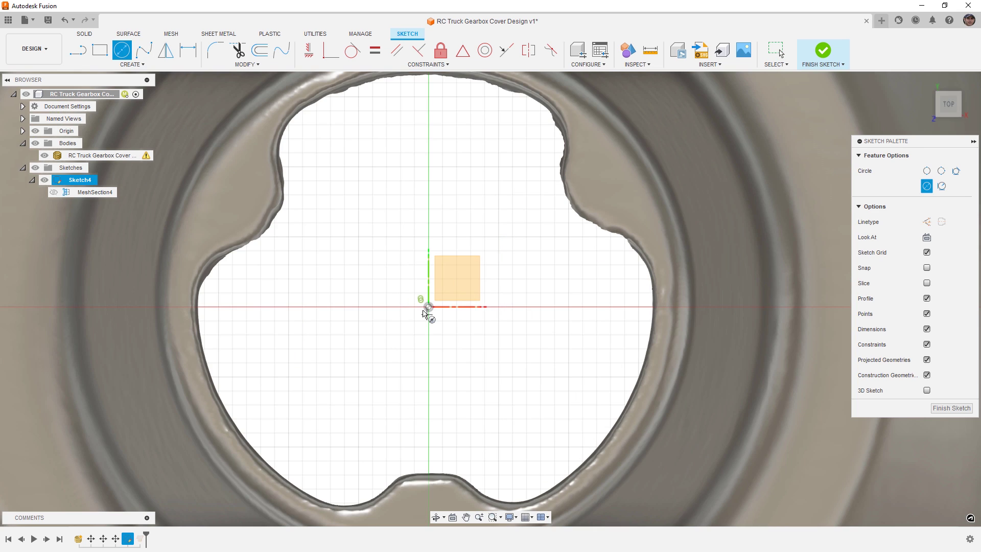
left_click(421, 293)
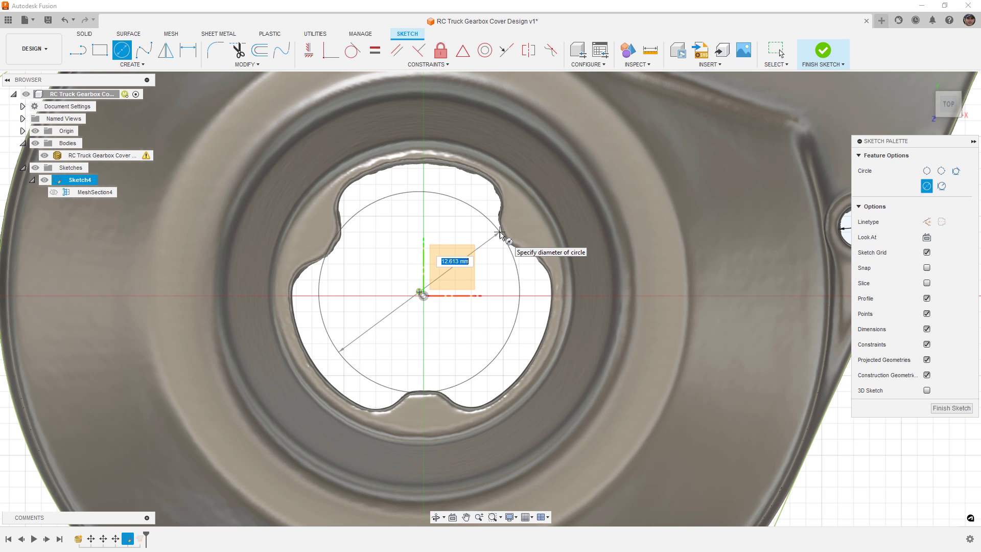
left_click(499, 235)
scroll(414, 299, "up", 8)
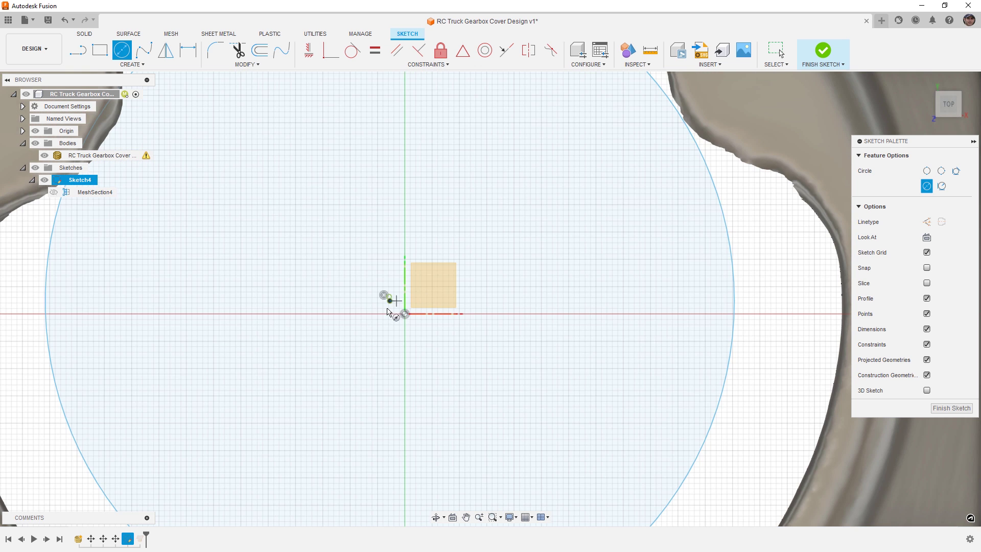
scroll(391, 301, "down", 8)
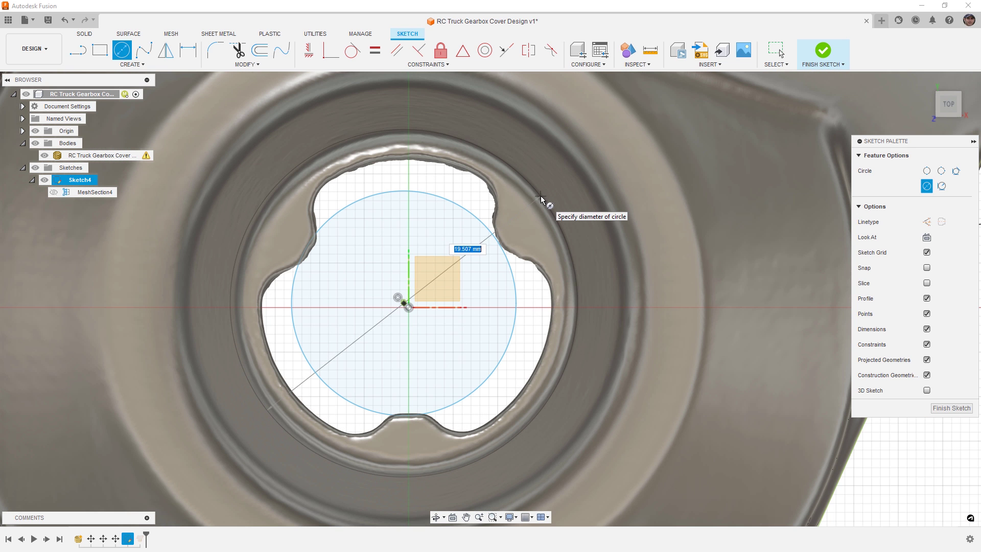
left_click(541, 195)
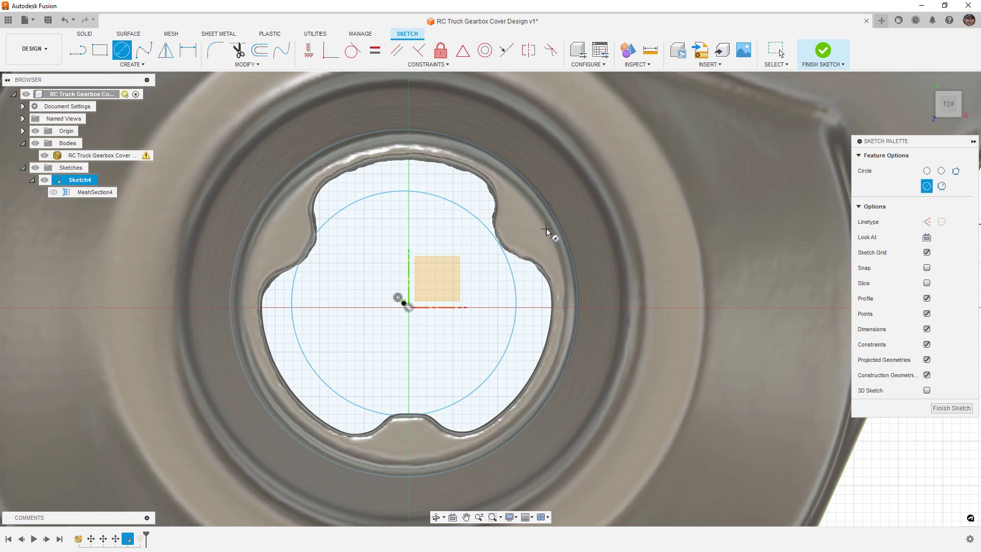
Step: Dimension the outer circle around the central opening's rim to a diameter of 19.5 mm
key("d")
left_click(555, 219)
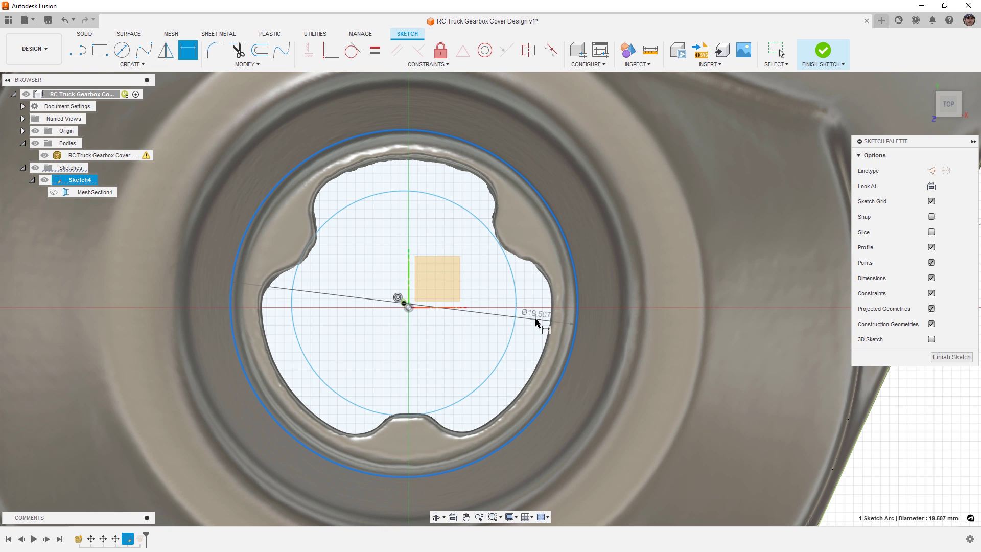
left_click(537, 320)
type("18.5")
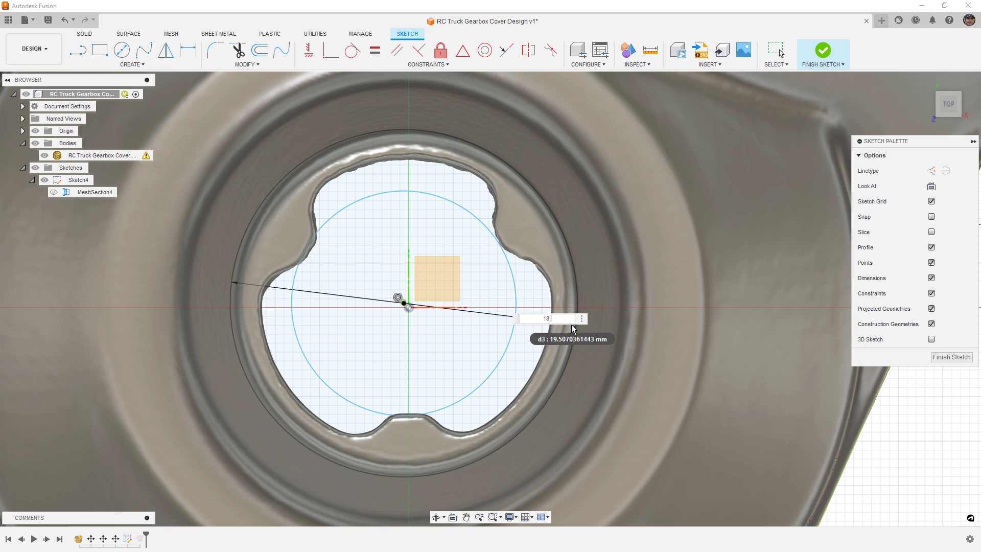
key("Return")
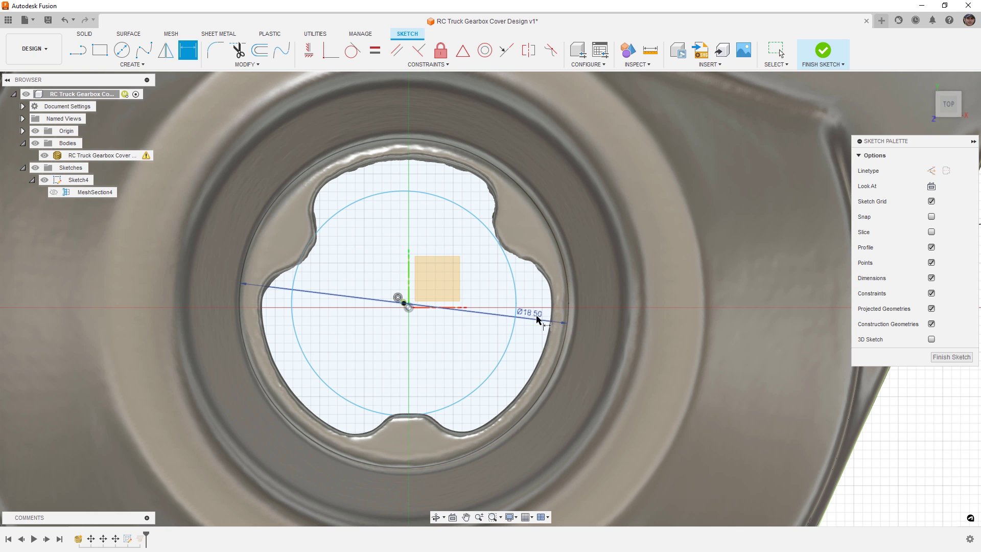
double_click(532, 313)
type("19.5")
key("Return")
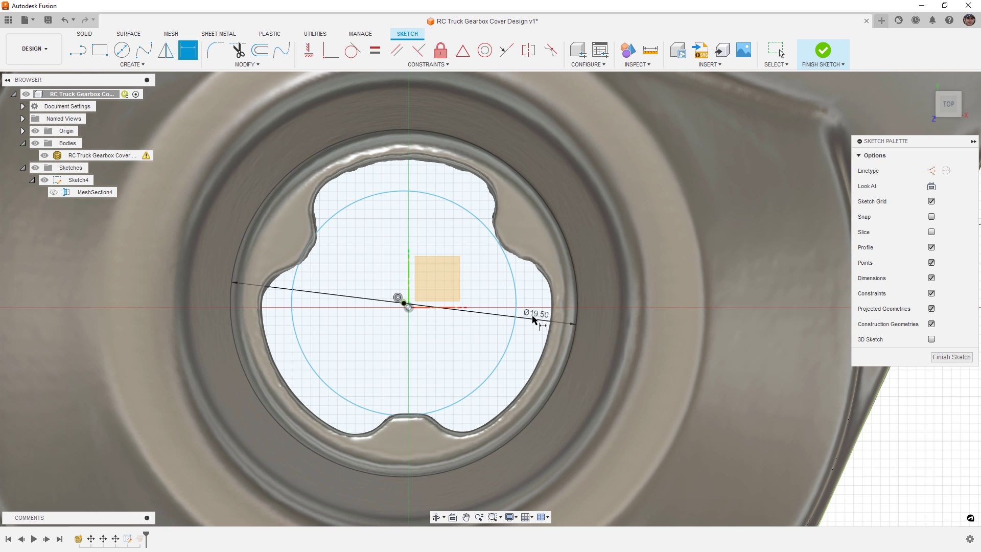
Step: Dimension the inner circle touching the opening's tabs to a diameter of 12.5 mm
left_click(510, 265)
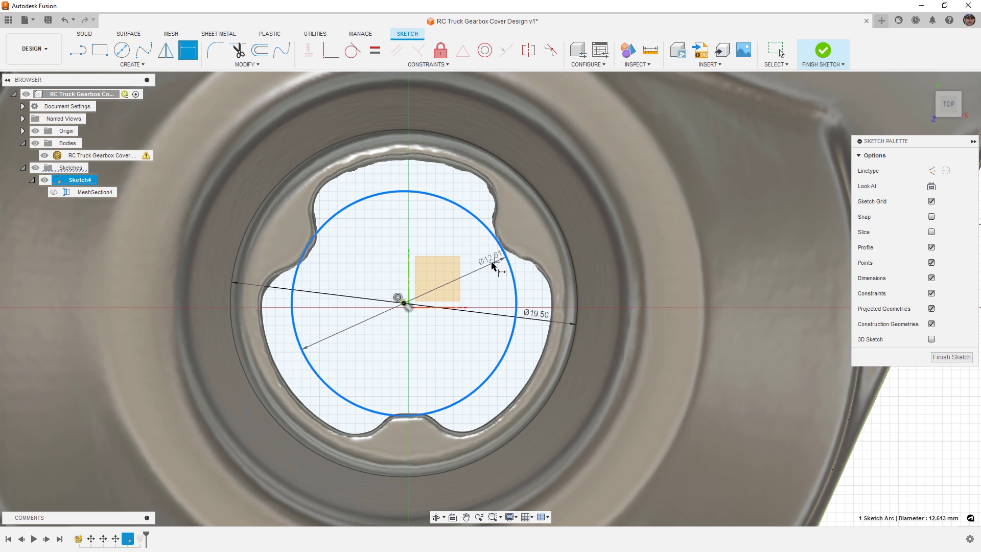
left_click(490, 263)
type("12")
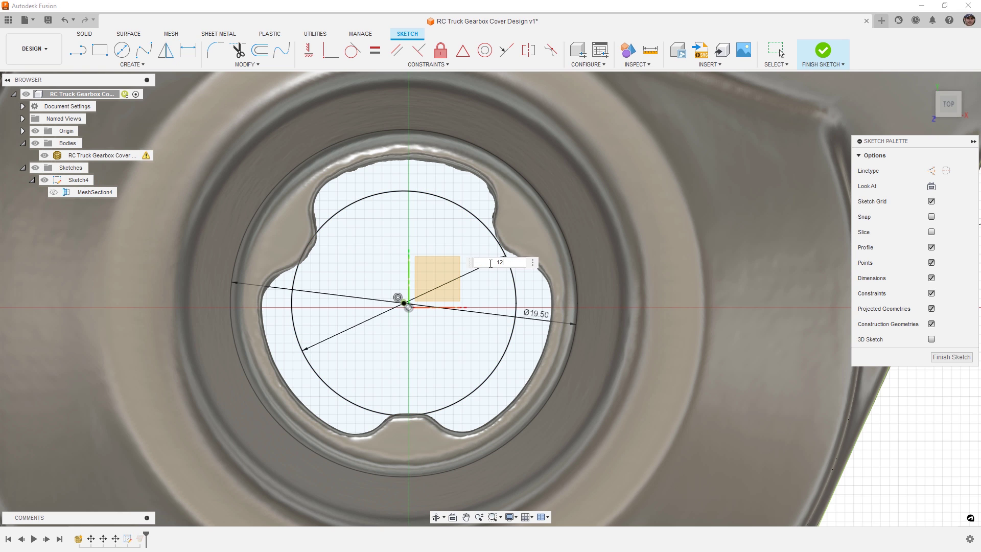
type(".75")
key("Return")
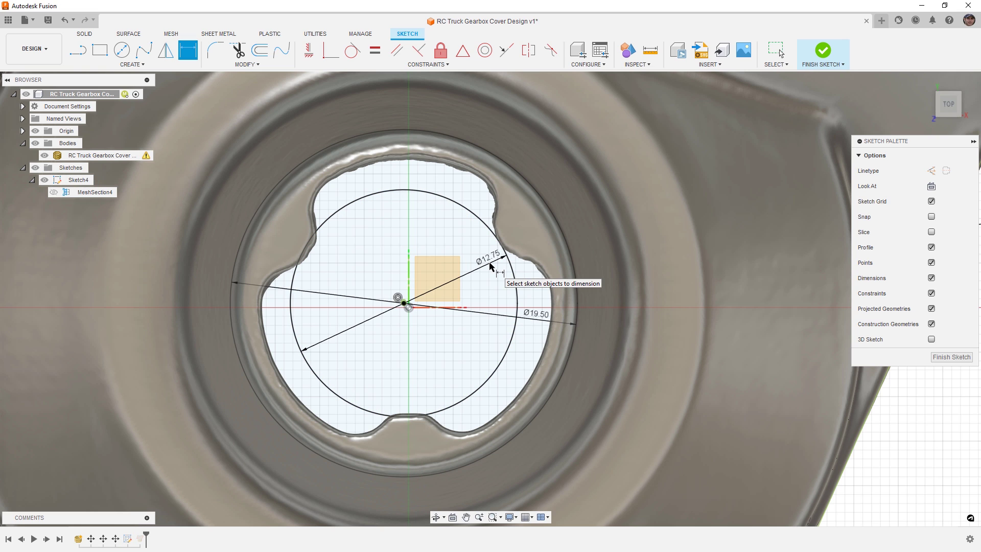
key("Escape")
double_click(491, 262)
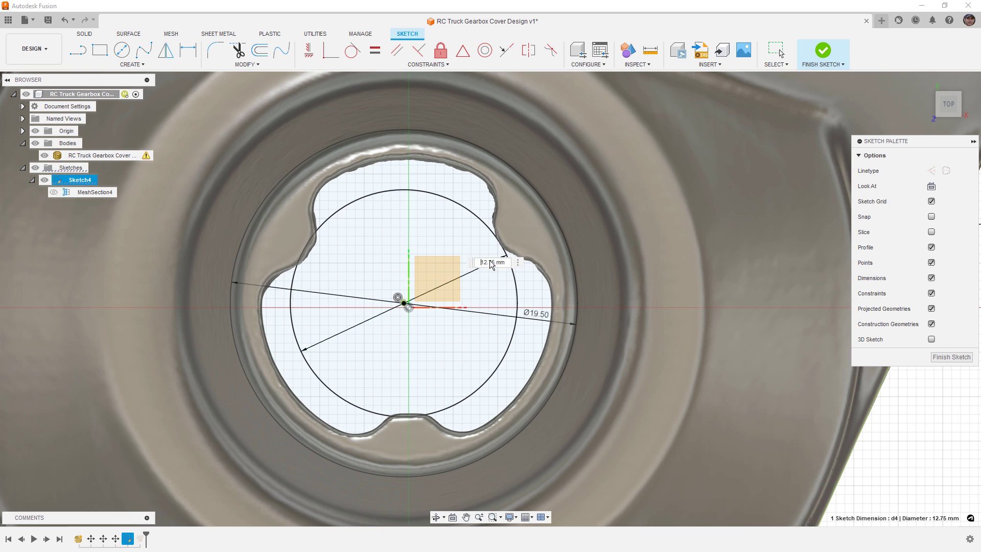
type("12.5")
key("Return")
key("d")
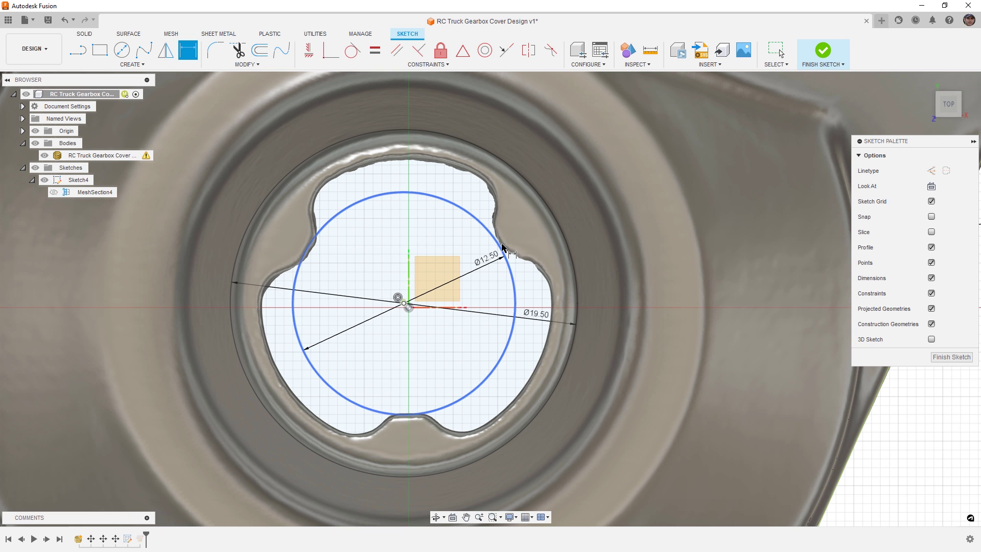
Step: Sketch a third circle on the same centre point, sized to the outer edge of the dark recessed ring
scroll(503, 248, "down", 3)
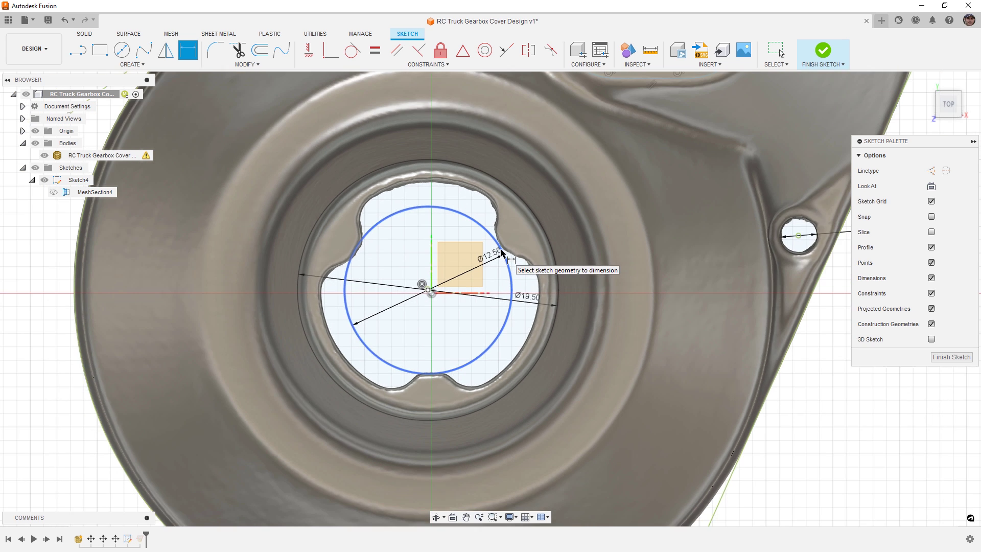
scroll(503, 251, "down", 3)
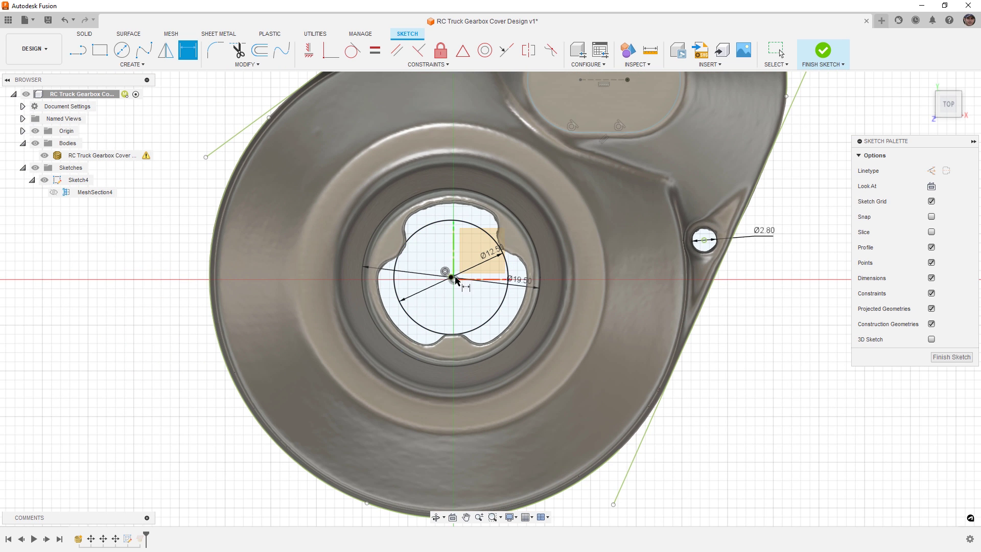
scroll(452, 278, "up", 3)
key("c")
scroll(445, 275, "up", 3)
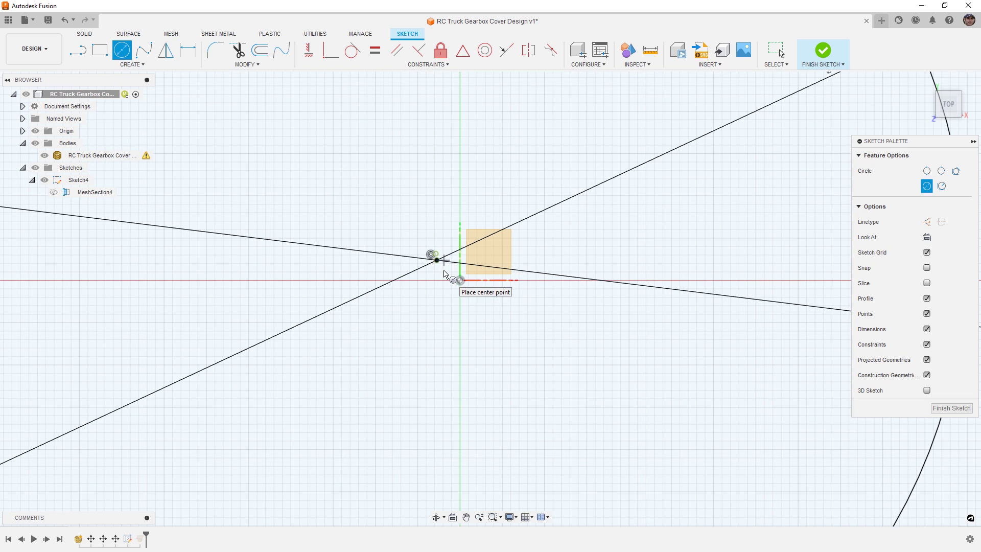
left_click(444, 271)
scroll(442, 278, "down", 5)
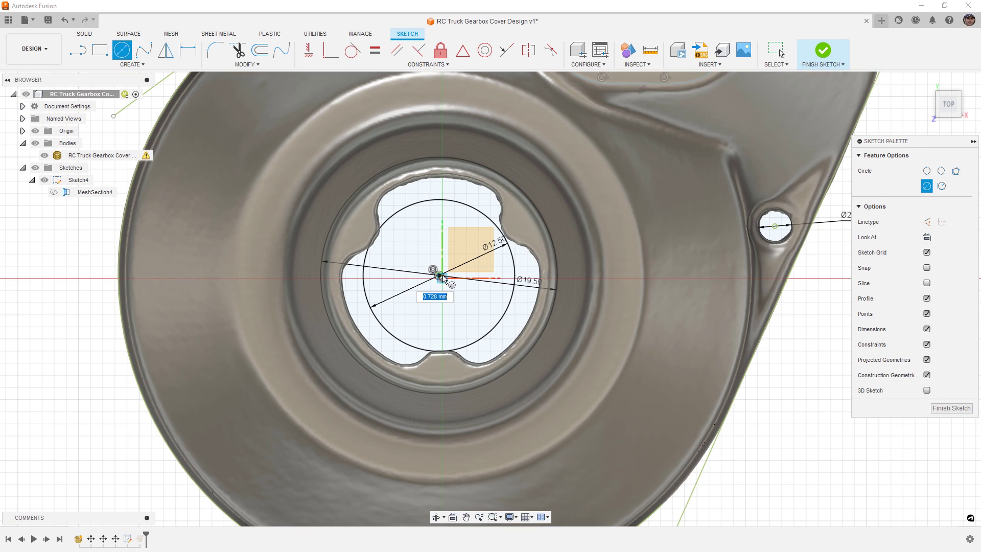
left_click(480, 116)
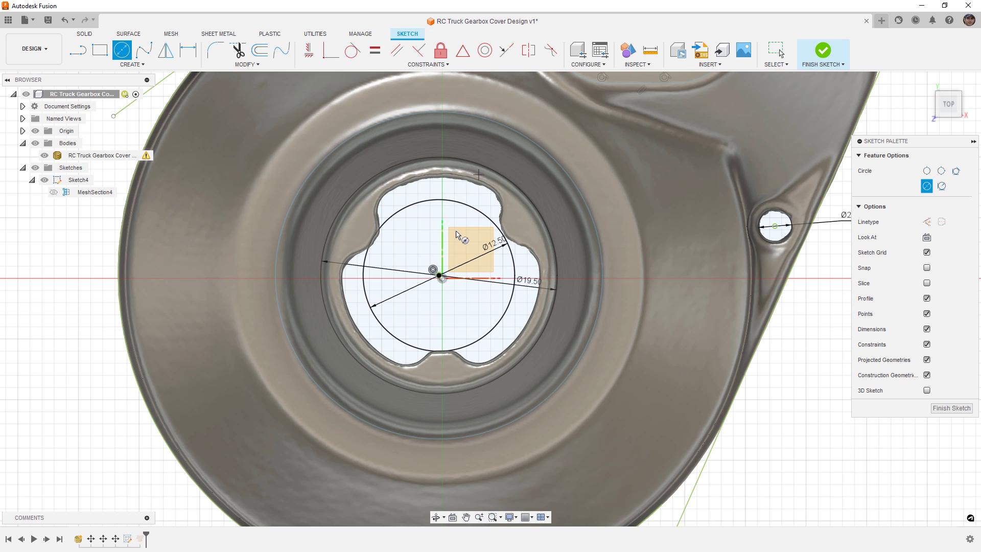
Step: Sketch a fourth concentric circle about 33.3 mm in diameter along the outer edge of the raised light ring
scroll(441, 279, "up", 3)
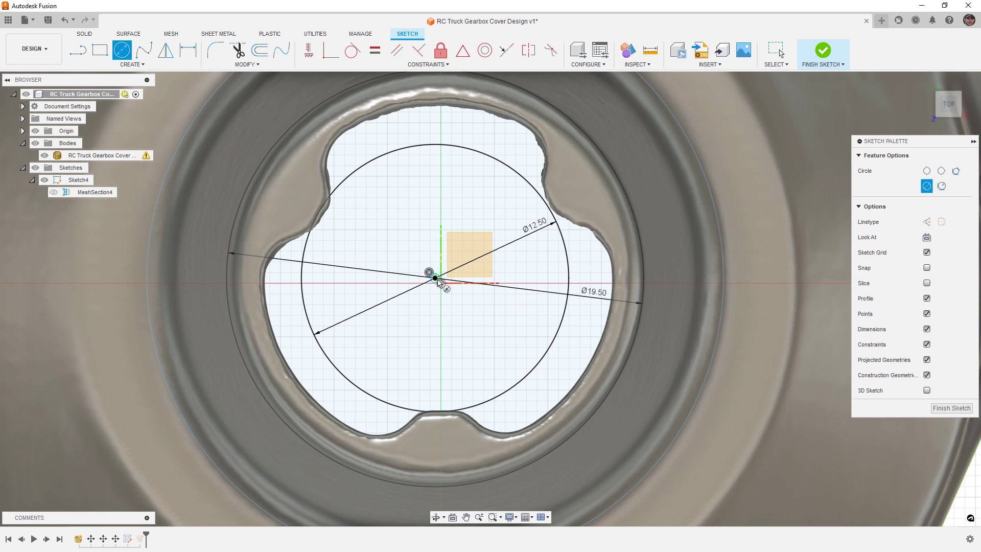
left_click(438, 281)
scroll(439, 281, "down", 5)
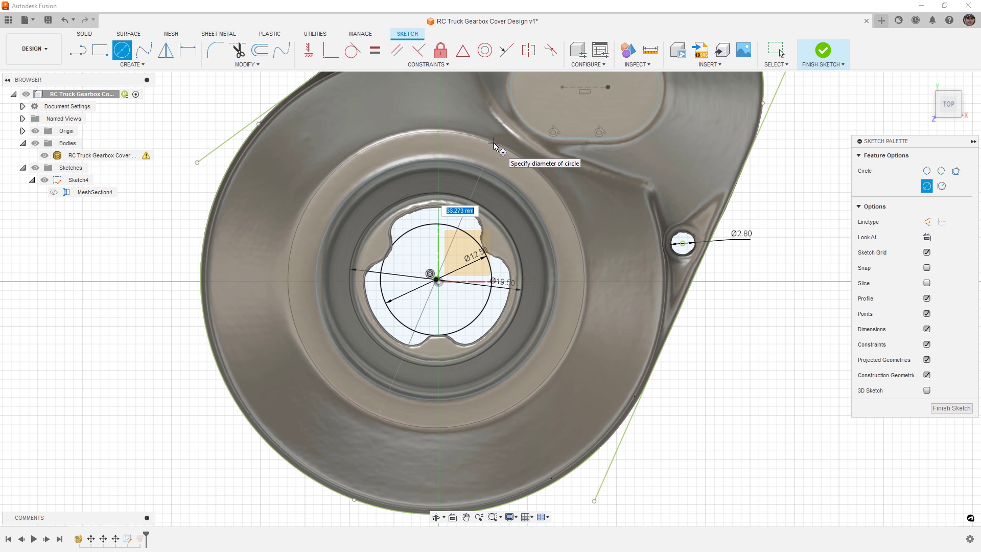
scroll(510, 246, "down", 4)
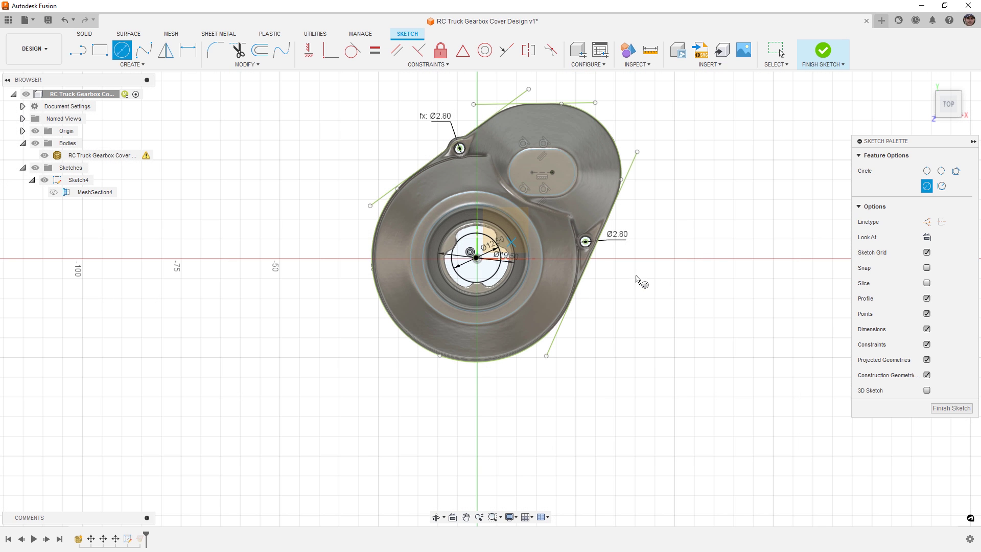
Step: Hide the scan mesh and dimension the third concentric circle to a diameter of 27 mm
key("Escape")
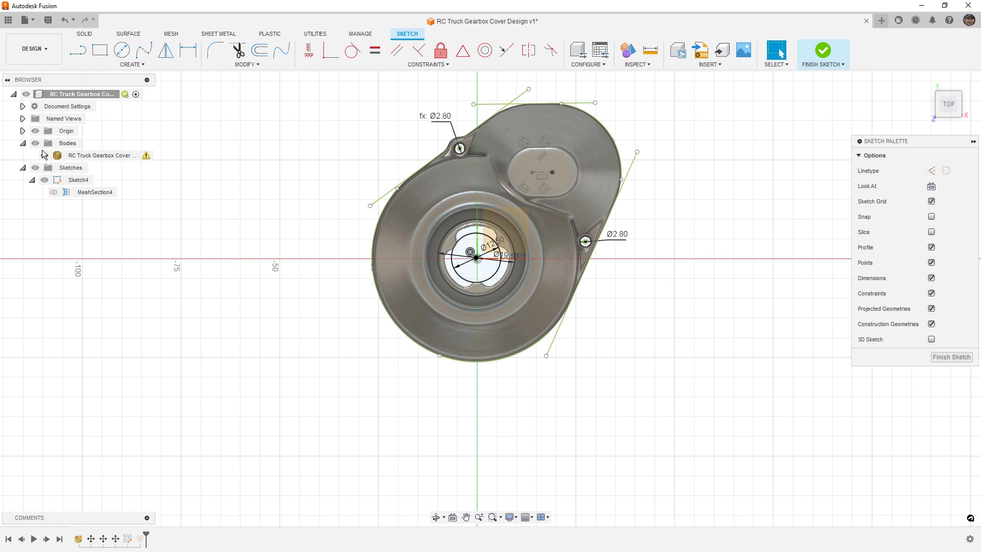
left_click(45, 156)
scroll(521, 221, "up", 2)
scroll(522, 221, "up", 3)
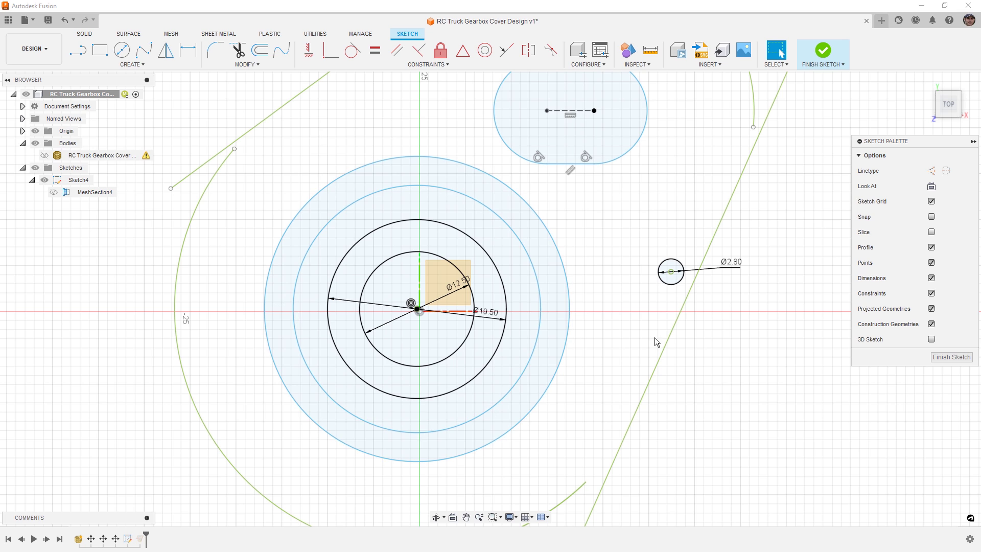
key("d")
left_click(540, 295)
left_click(593, 292)
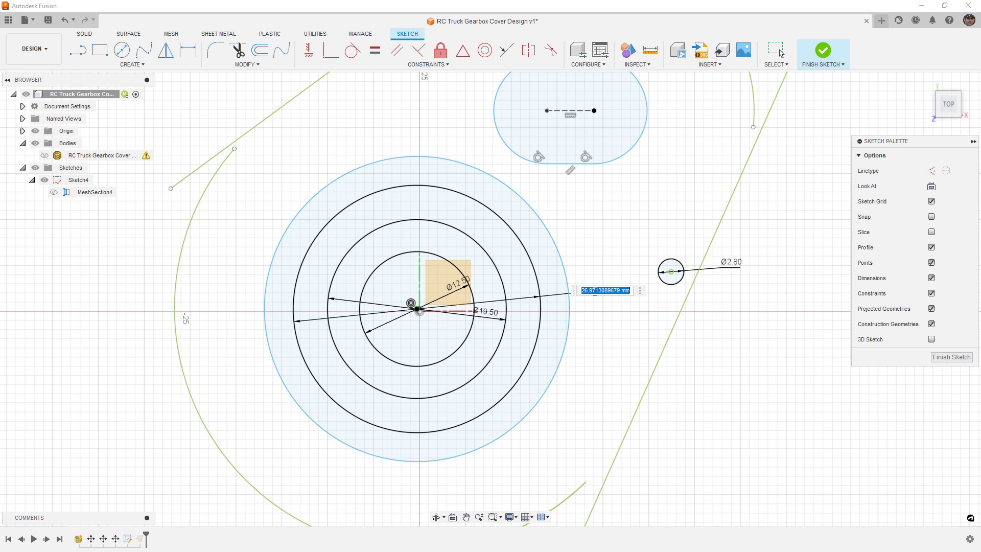
type("27")
key("Return")
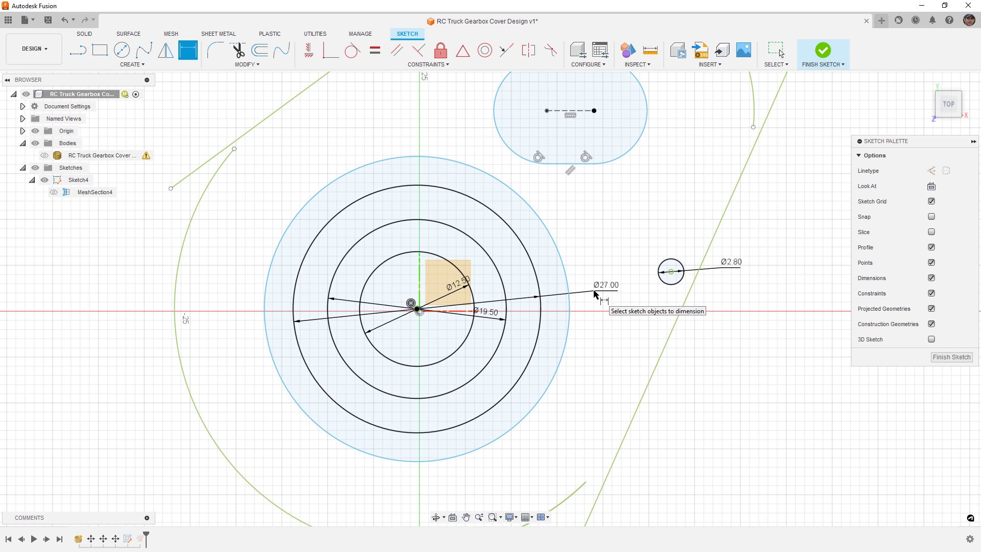
Step: Dimension the outermost concentric circle to a diameter of 33 mm and show the scan mesh again
left_click(554, 245)
left_click(568, 235)
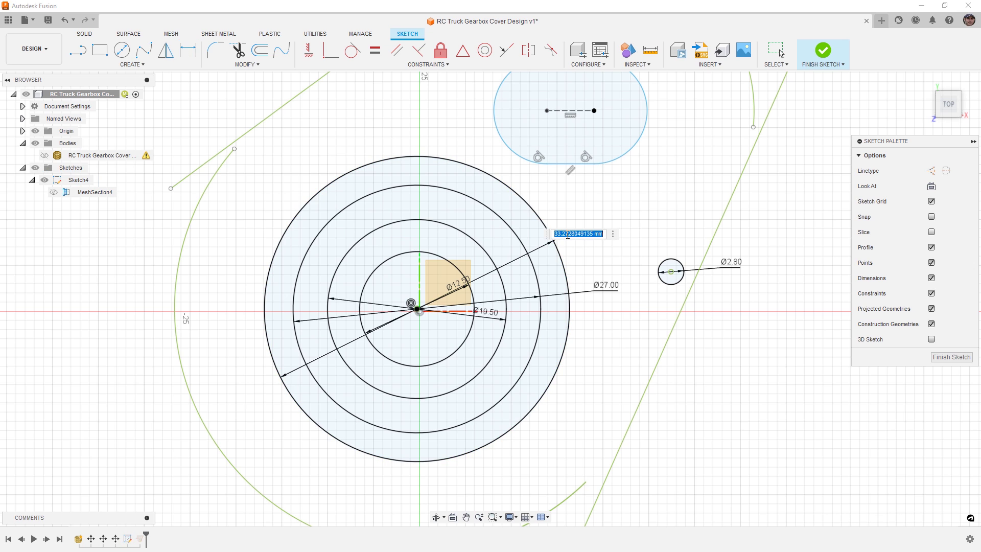
type("33")
key("Return")
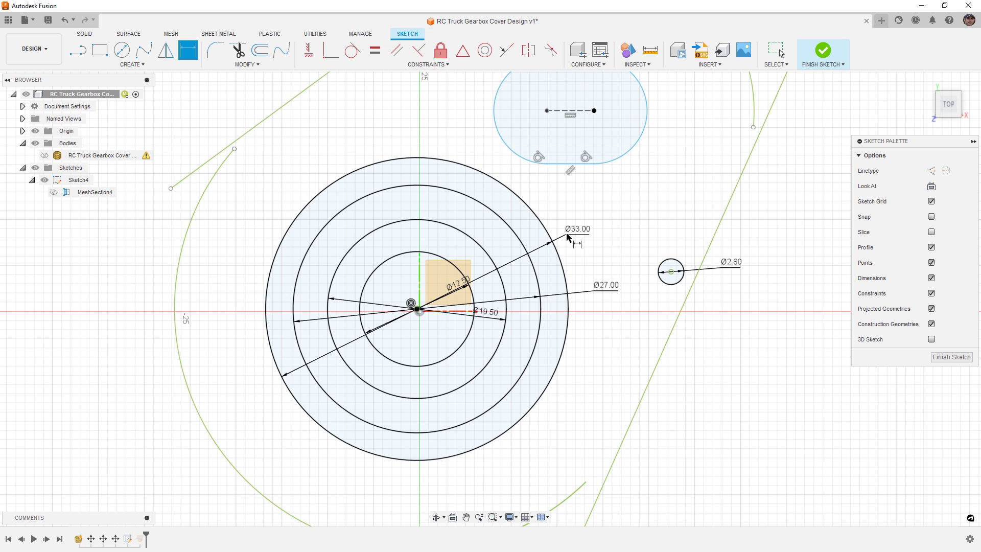
left_click(45, 155)
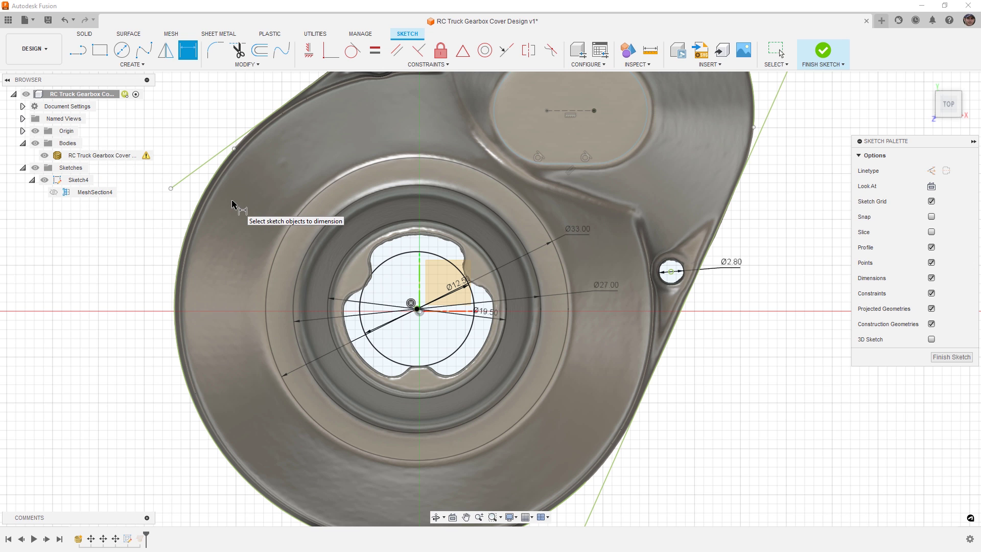
scroll(582, 282, "down", 5)
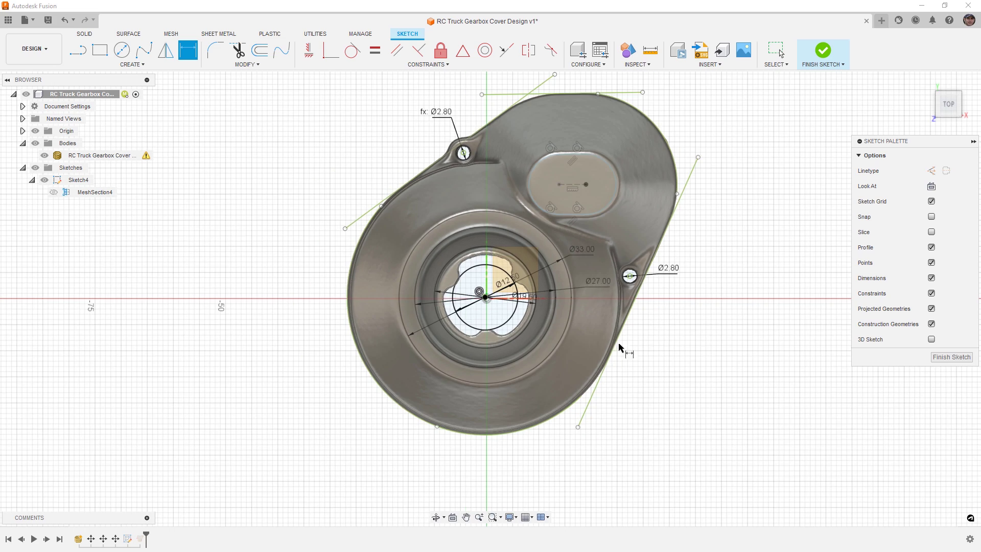
mouse_move(643, 419)
middle_mouse_down("shift")
mouse_move(642, 400)
mouse_move(629, 396)
middle_mouse_up("shift")
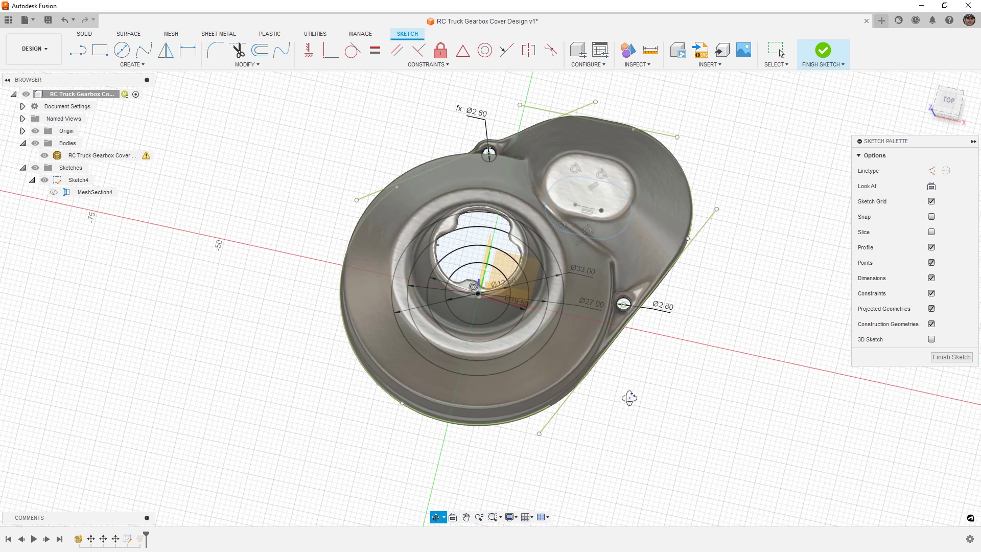
Step: Hide the scan mesh and dimension the oval slot's end arc to a radius of 5.75 mm
left_click(45, 155)
scroll(609, 205, "up", 3)
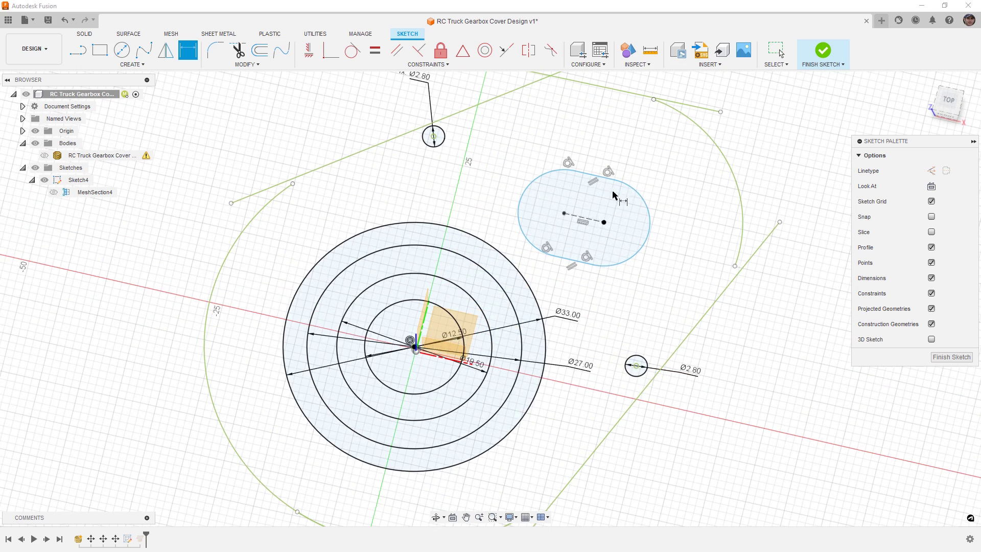
left_click(635, 190)
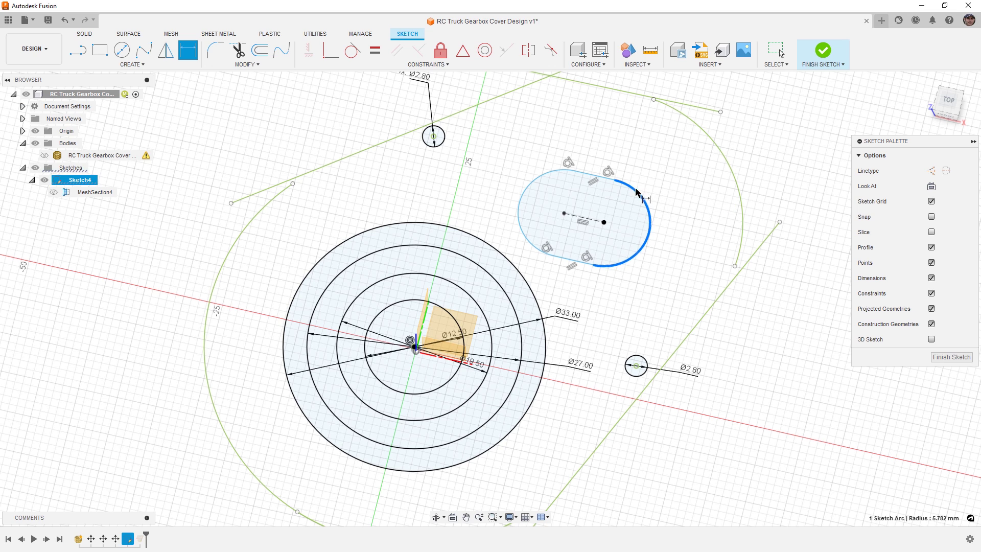
left_click(652, 185)
type("5.75")
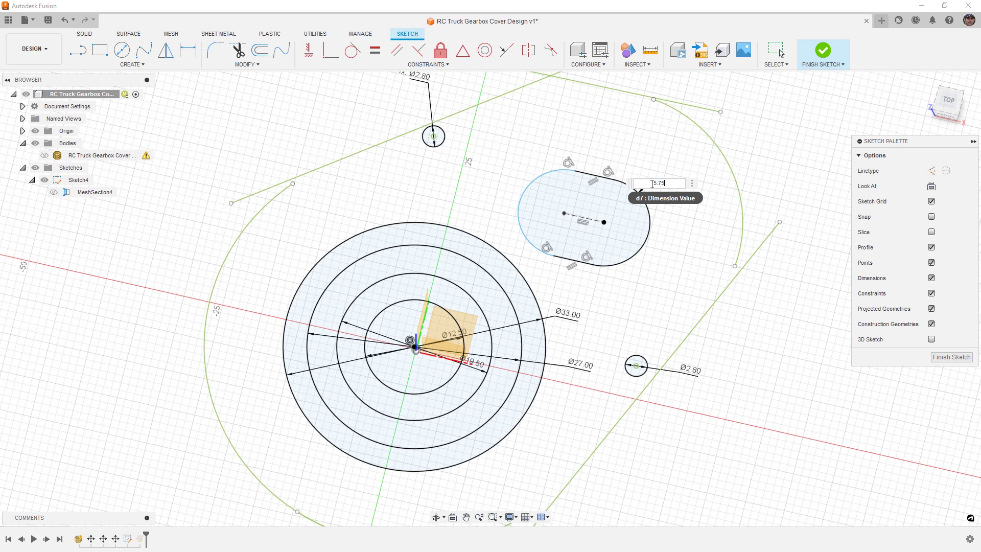
key("Return")
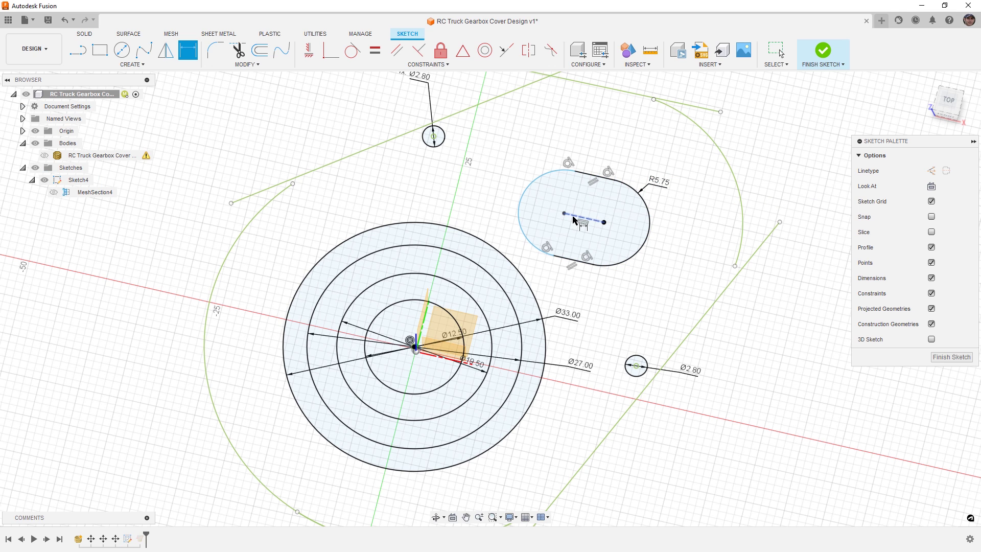
Step: Dimension the oval slot's centre line to a length of 5 mm
left_click(592, 219)
left_click(583, 204)
type("5")
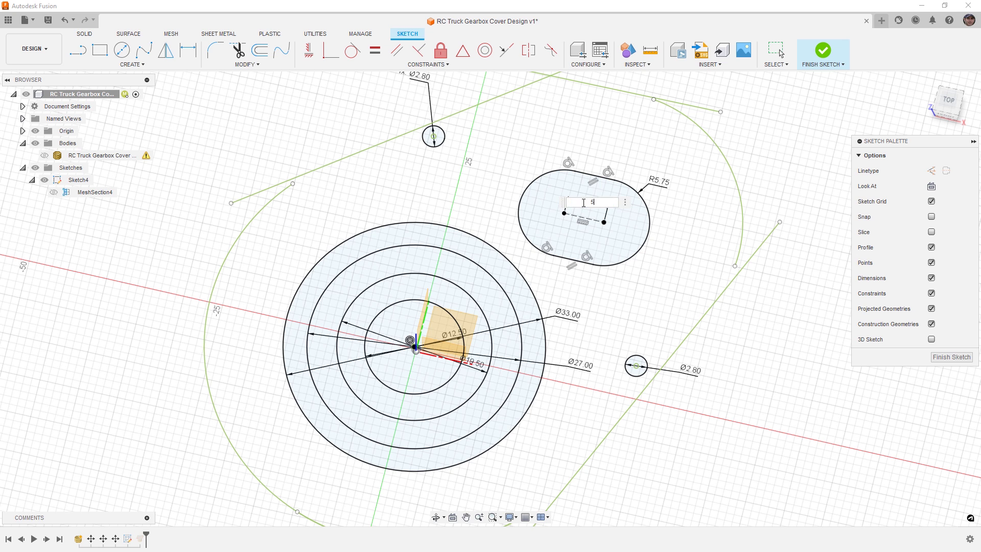
key("Return")
Step: Set the oval slot's end radius to 6 mm and check its fit against the visible mesh from the top view
left_click(45, 155)
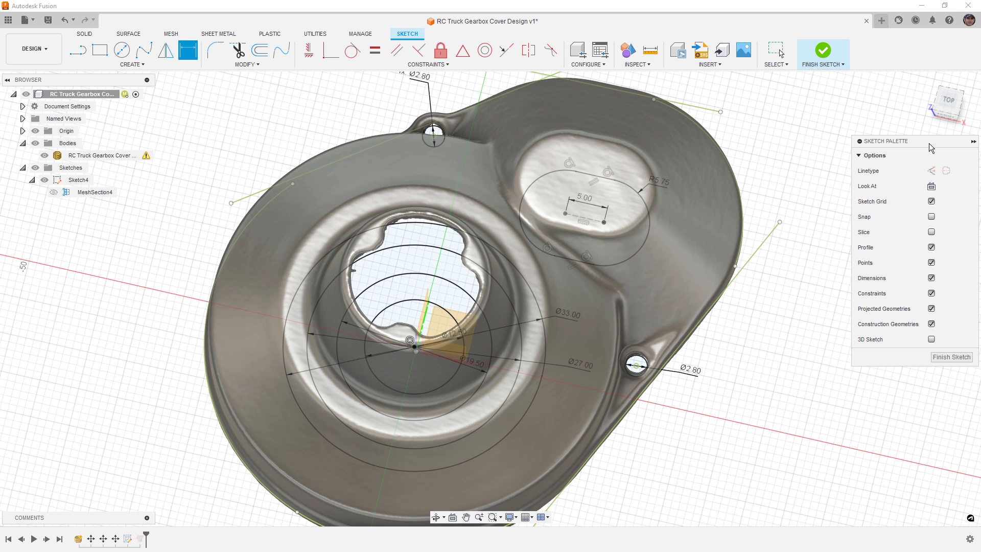
left_click(949, 100)
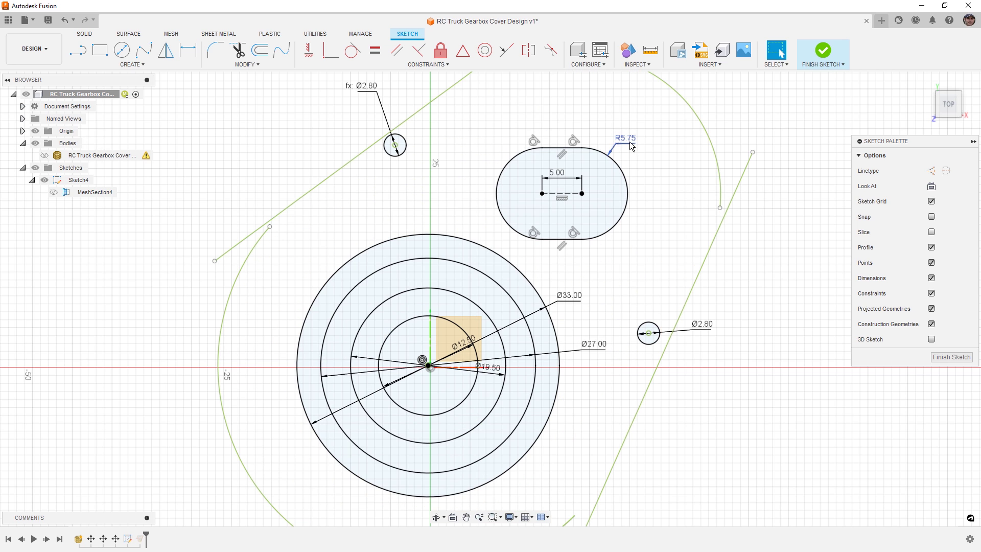
double_click(632, 145)
type("6")
key("Return")
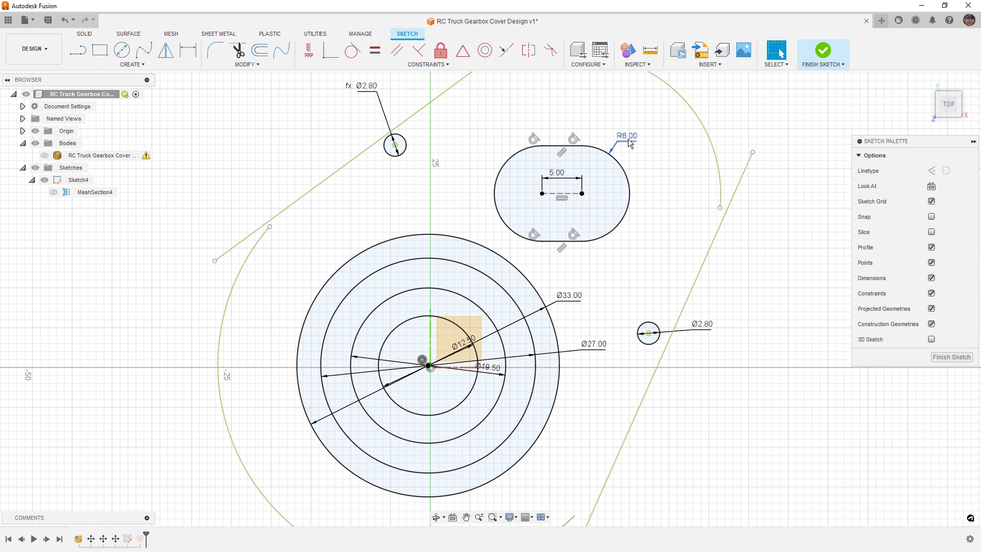
left_click(44, 155)
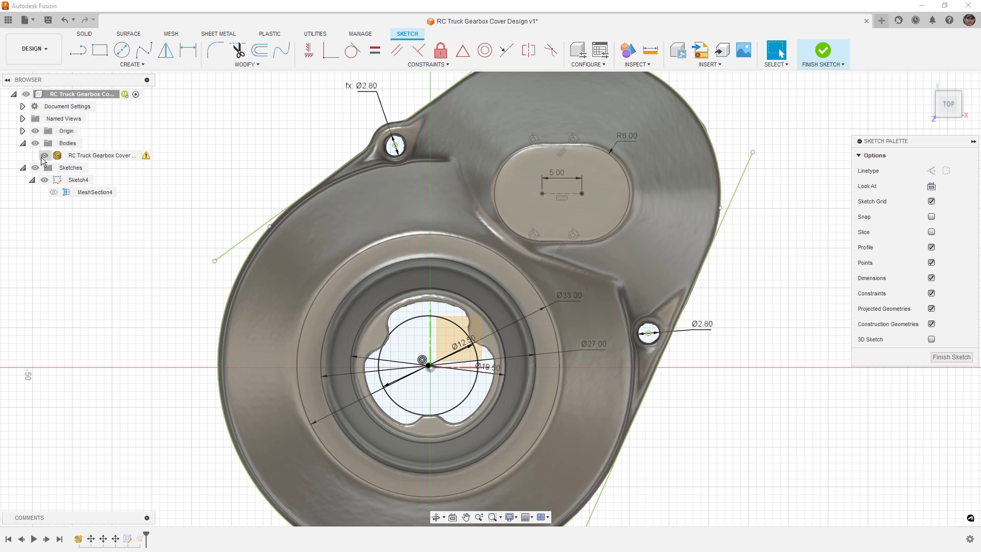
scroll(407, 231, "down", 5)
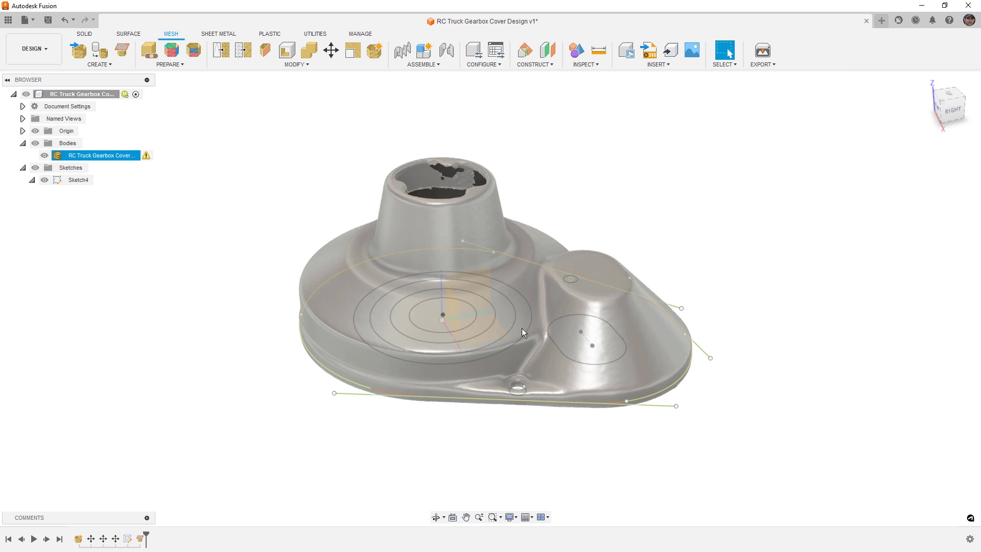
Step: Examine the scanned cover and its traced sketch from an oblique angle and from the top view
left_click(514, 401)
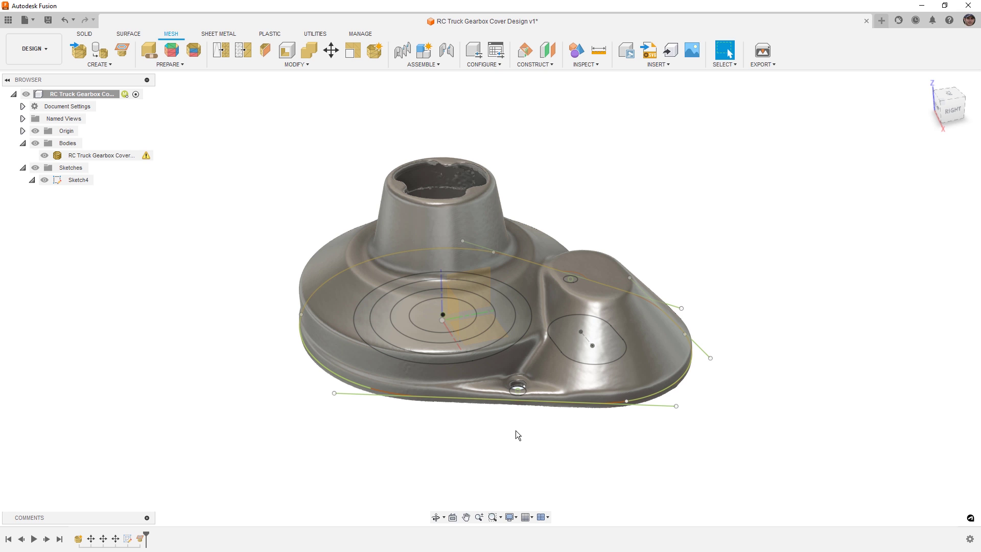
left_click(647, 383)
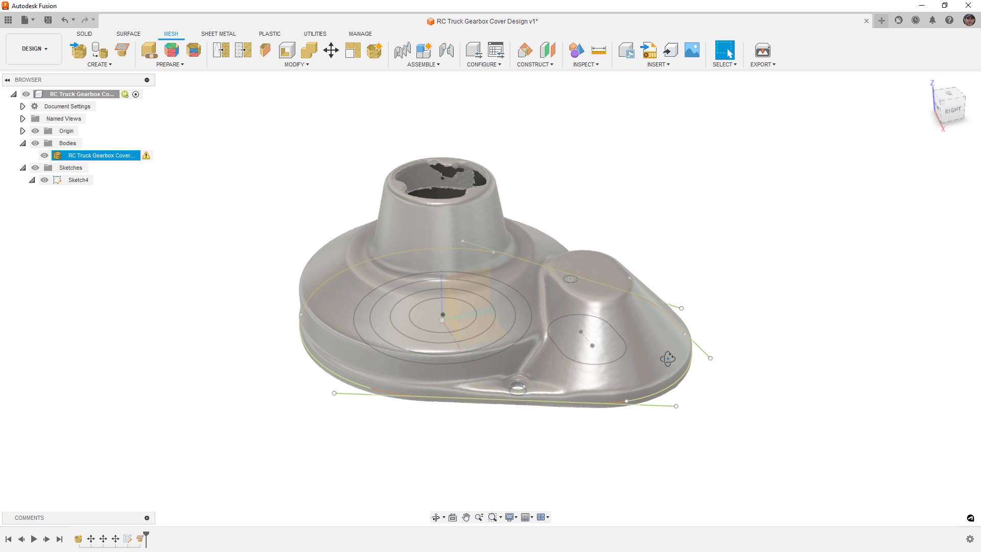
middle_click_drag(646, 383, 673, 394, "shift")
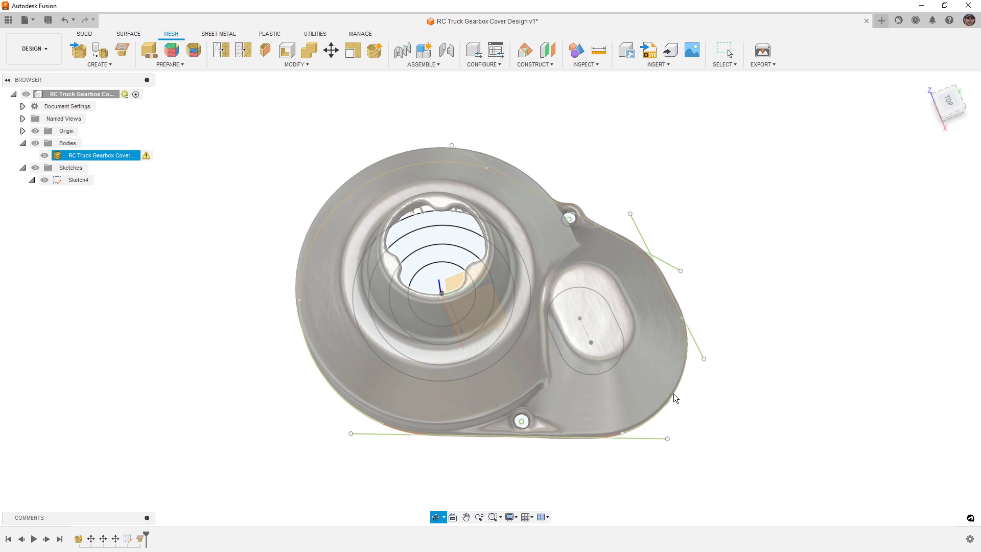
key("Escape")
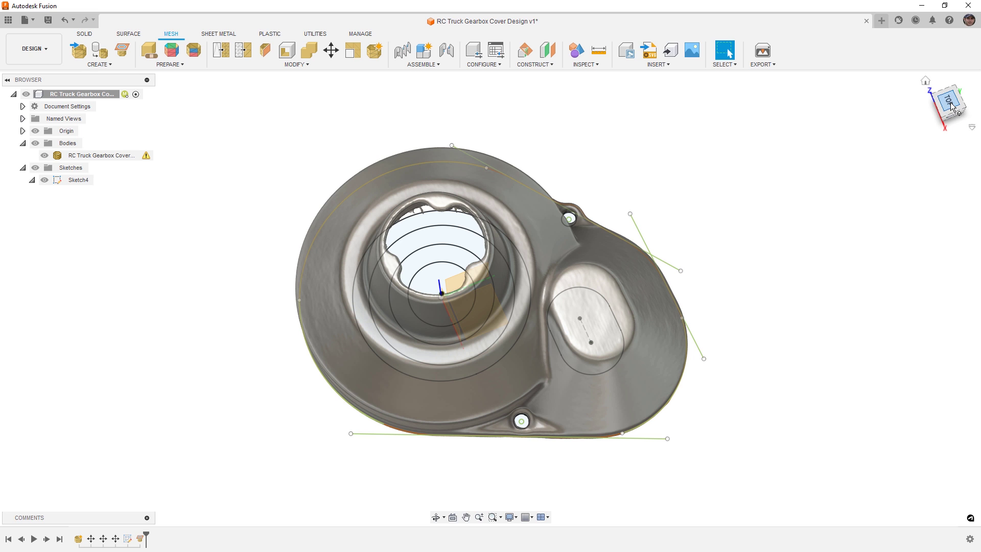
left_click_drag(950, 107, 674, 293)
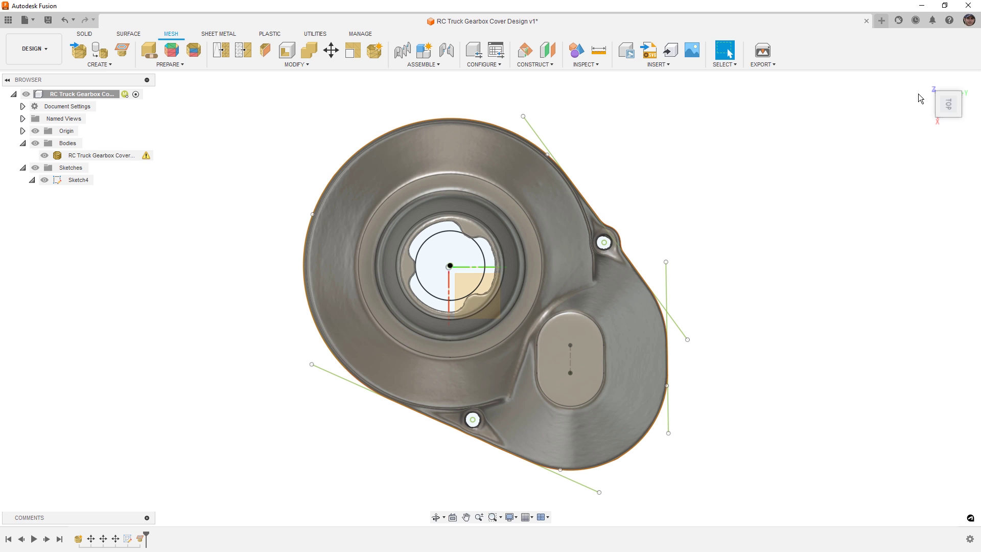
left_click(964, 85)
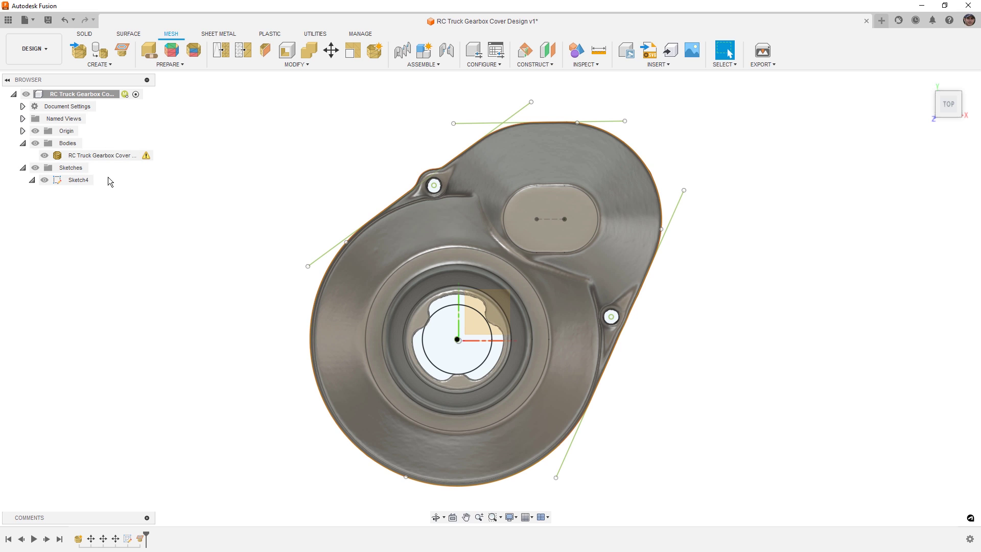
left_click(531, 211)
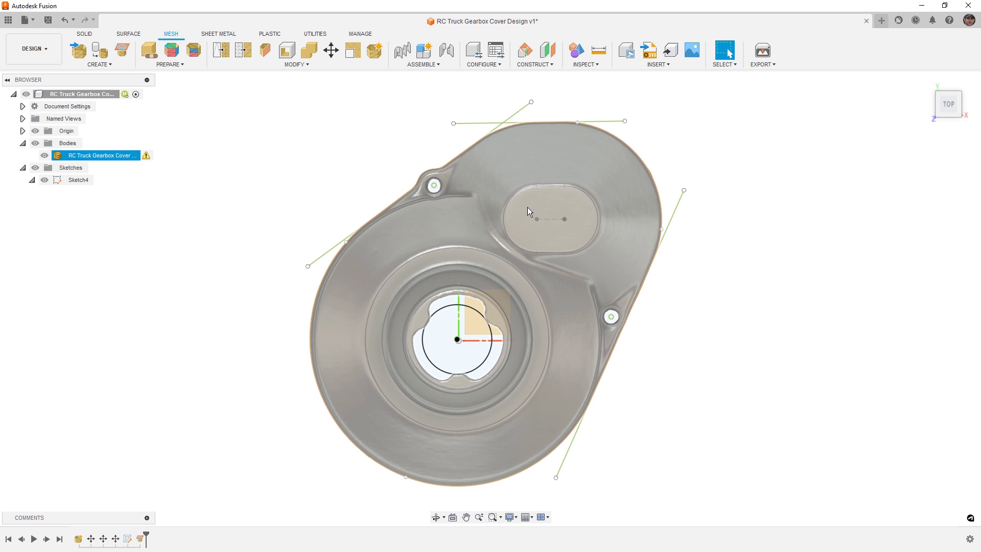
left_click(412, 88)
Step: Start direct mesh editing on the scanned gearbox cover body
left_click(375, 51)
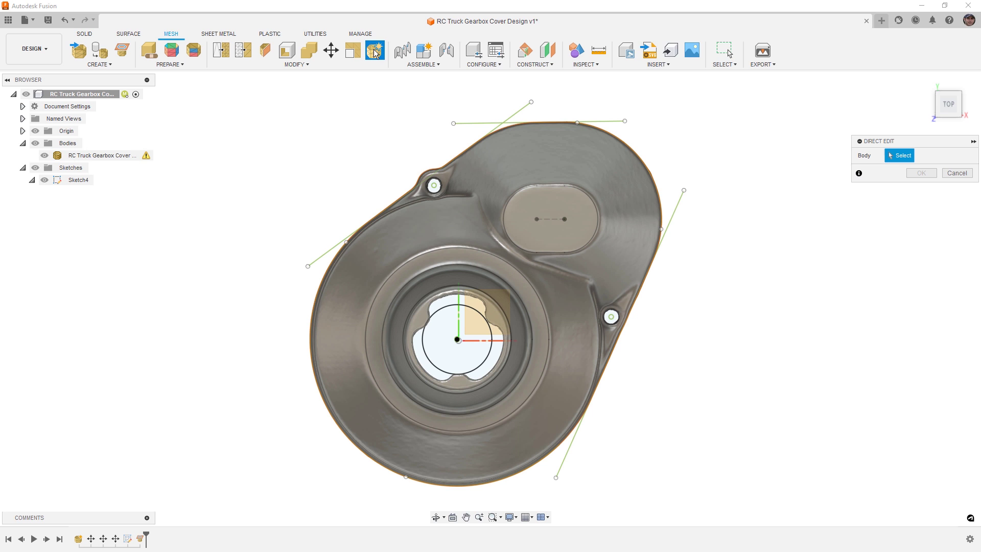
left_click(527, 170)
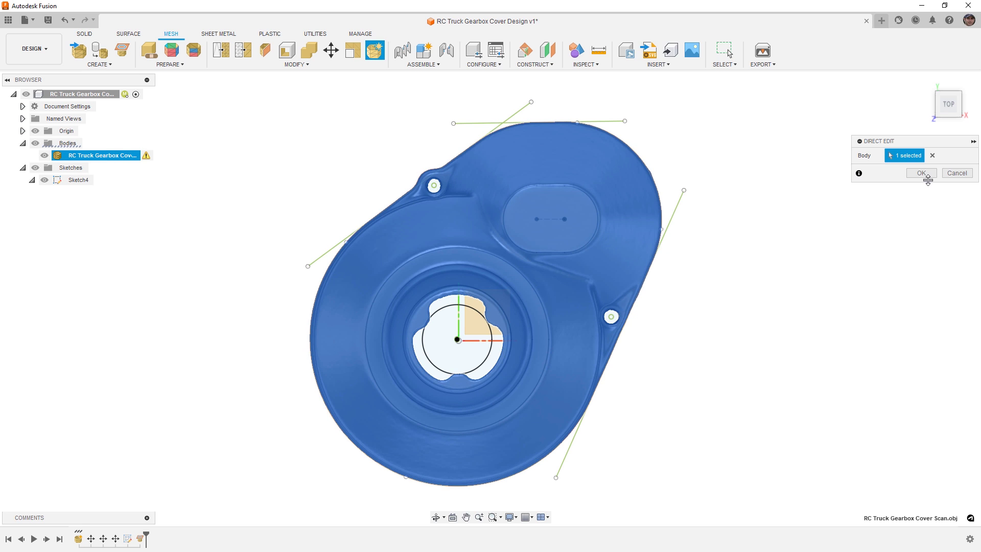
left_click(930, 176)
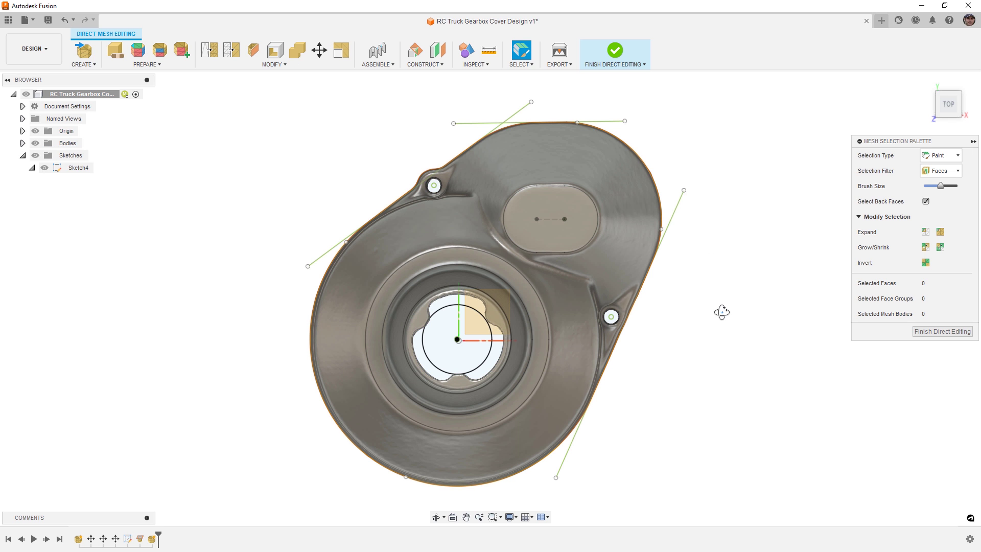
Step: Construct a plane through three mesh points on the flat top of the oval boss
middle_click_drag(721, 311, 713, 278, "shift")
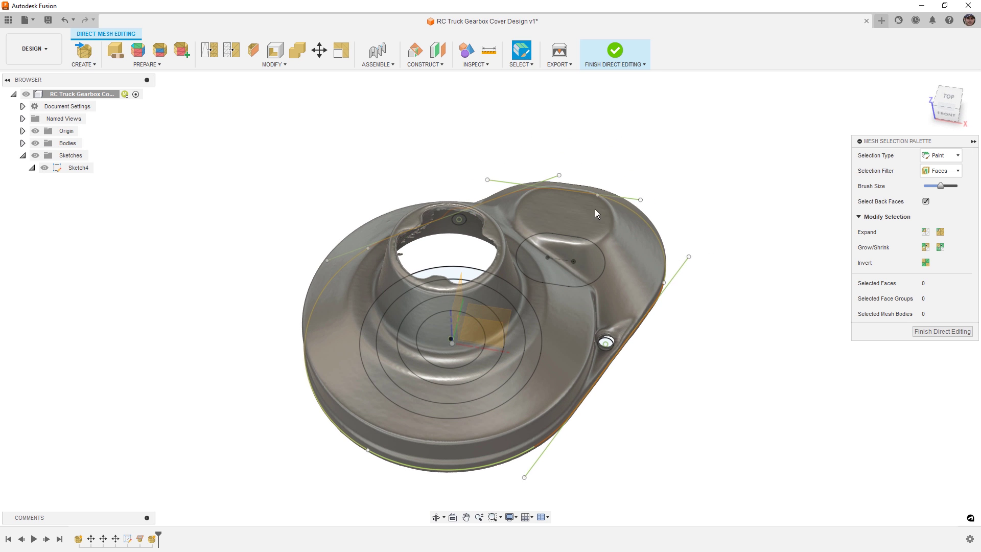
scroll(590, 215, "up", 3)
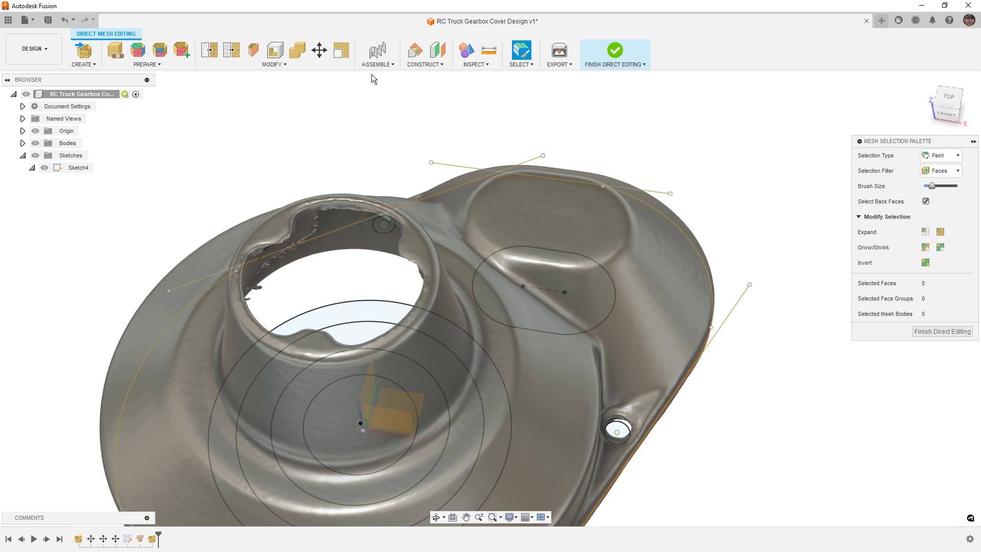
left_click(436, 65)
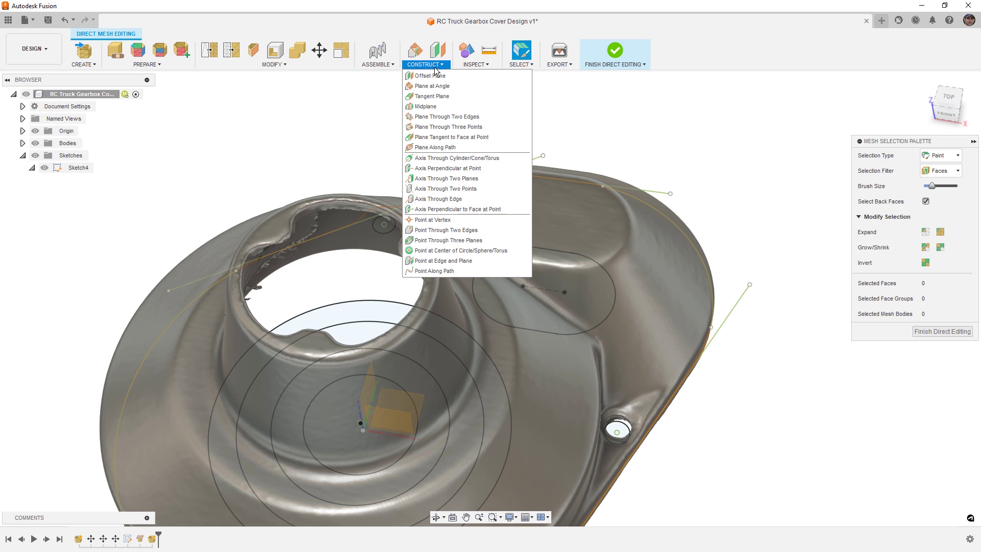
left_click(450, 127)
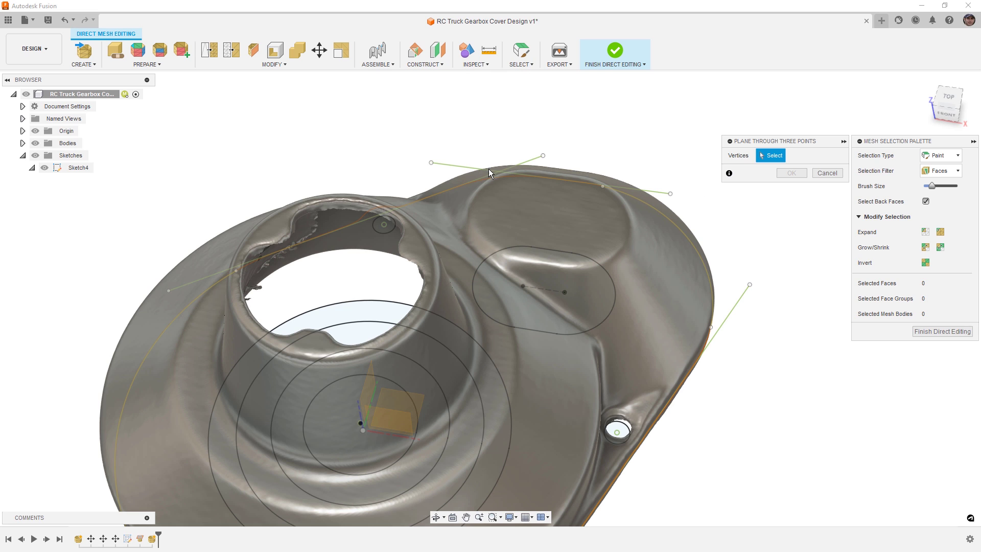
left_click(509, 188)
left_click(580, 196)
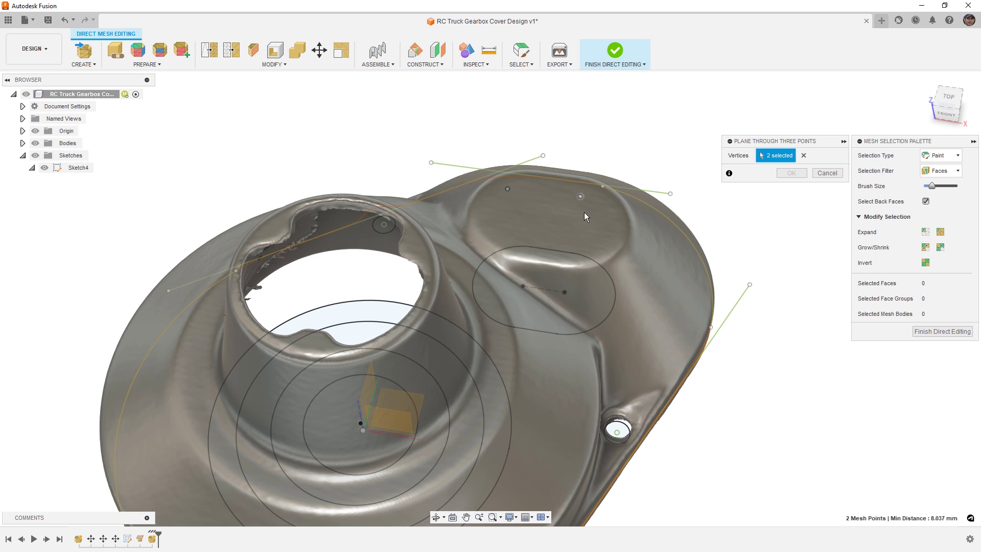
left_click(585, 241)
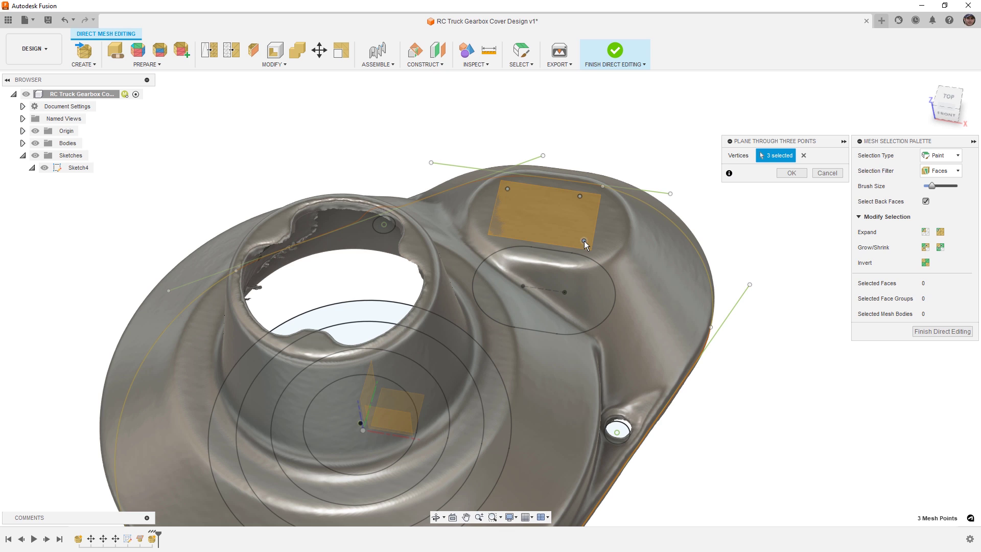
left_click(796, 174)
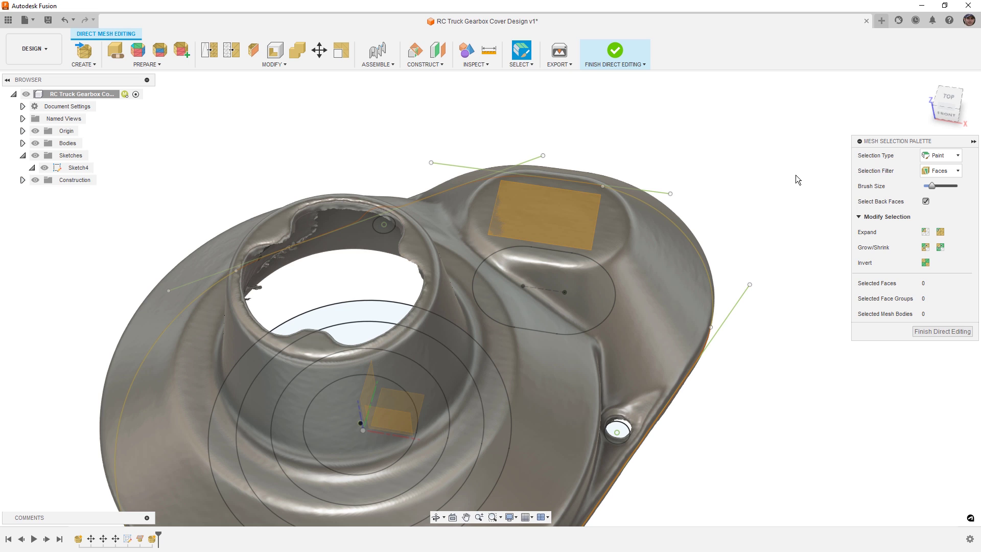
Step: Construct a plane through three mesh points around the upper rim of the tall round boss
right_click(664, 150)
left_click(664, 126)
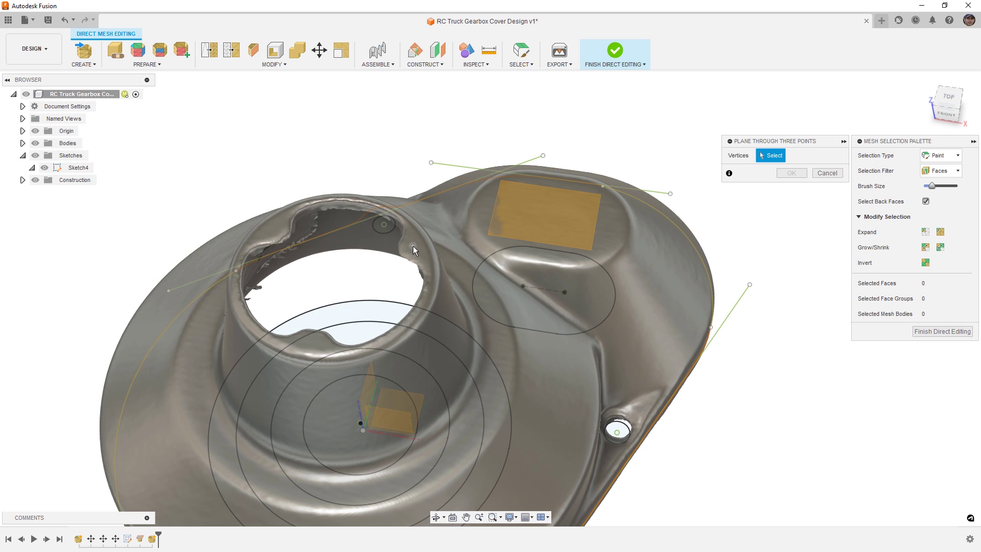
left_click(413, 247)
left_click(267, 228)
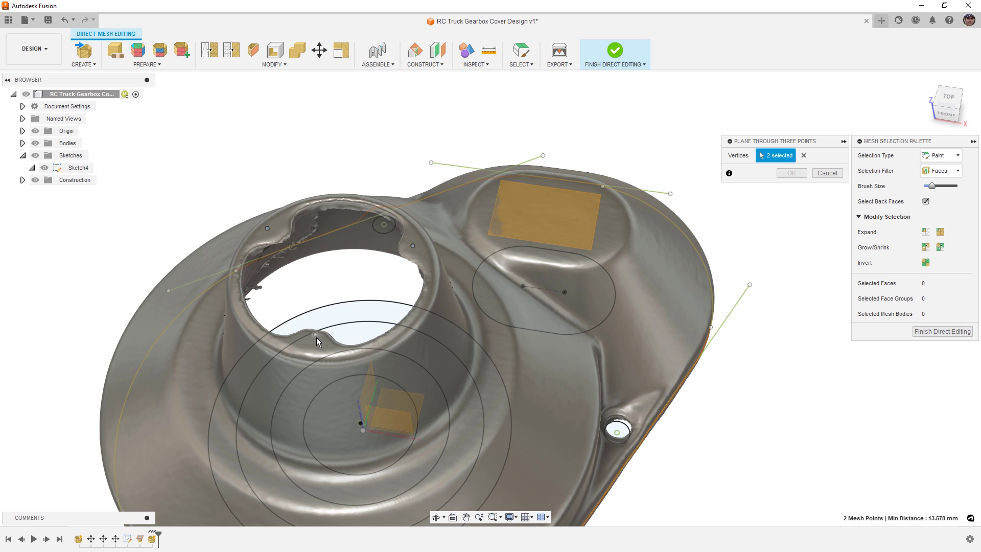
left_click(314, 341)
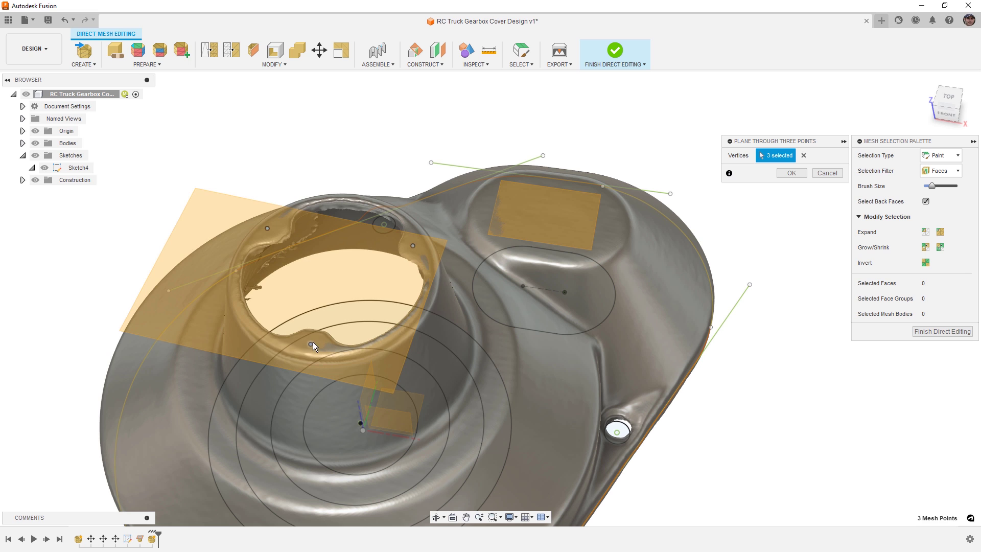
left_click(792, 173)
scroll(791, 175, "down", 2)
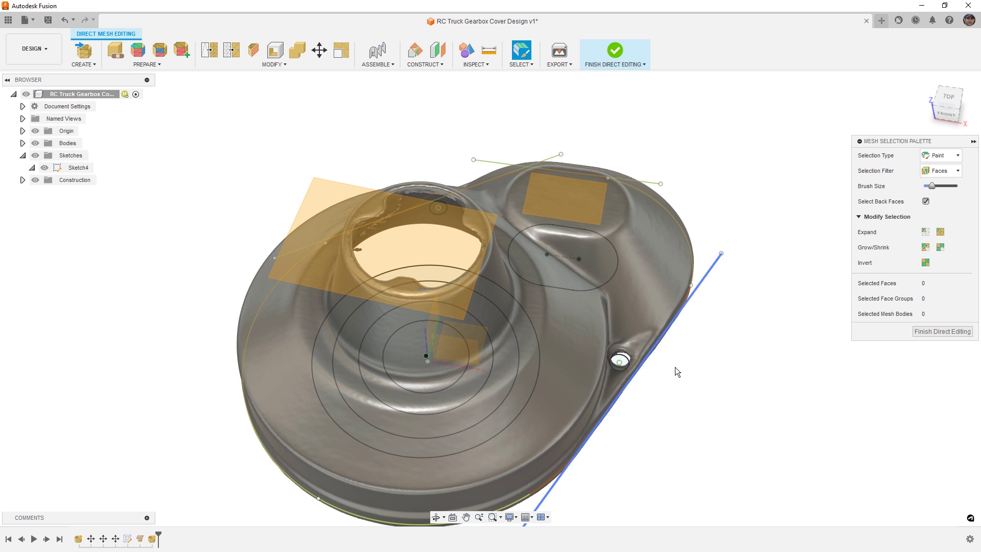
Step: Construct a plane through three mesh points on the shoulder around the round boss's base and finish direct mesh editing
mouse_move(677, 391)
middle_mouse_down("shift")
mouse_move(667, 362)
mouse_move(666, 394)
middle_mouse_up("shift")
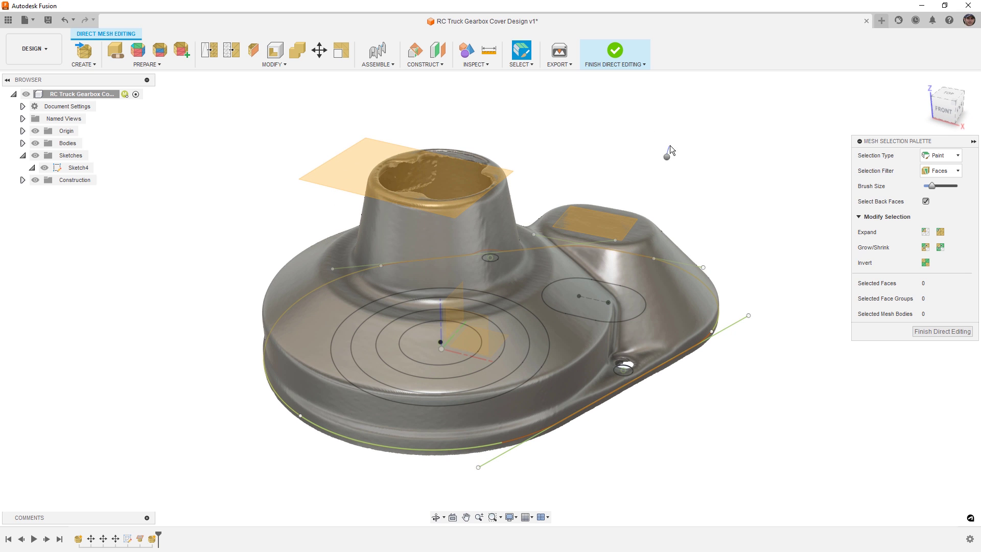
right_click(670, 145)
left_click(672, 129)
scroll(347, 242, "up", 2)
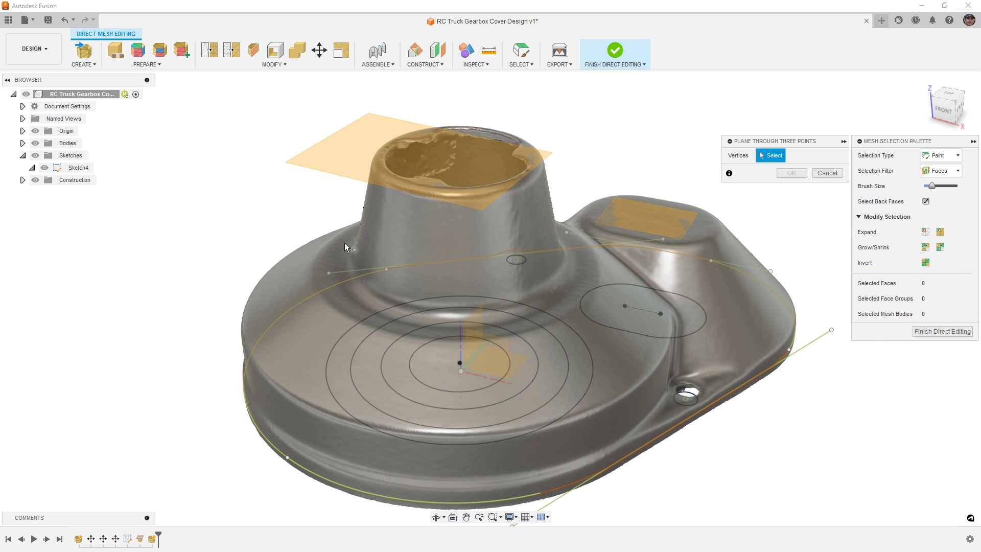
left_click(336, 240)
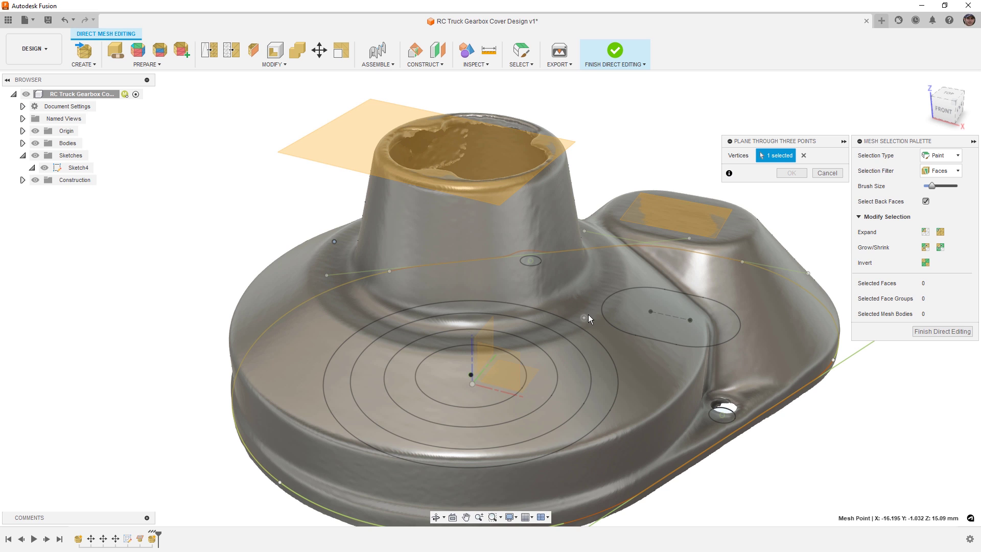
left_click(589, 317)
left_click(608, 247)
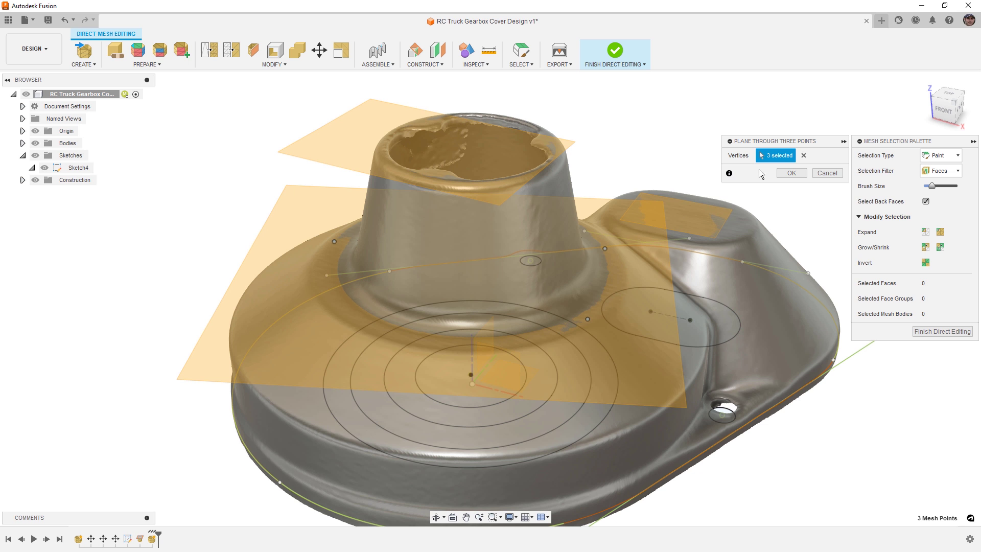
left_click(792, 173)
scroll(481, 174, "down", 5)
mouse_move(553, 254)
middle_mouse_down("shift")
mouse_move(550, 227)
mouse_move(540, 256)
middle_mouse_up("shift")
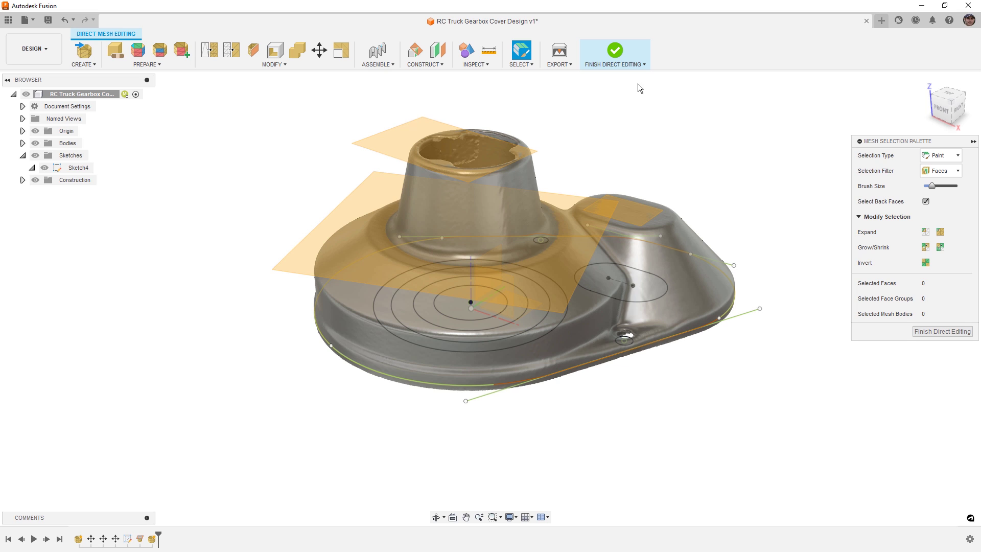
left_click(615, 51)
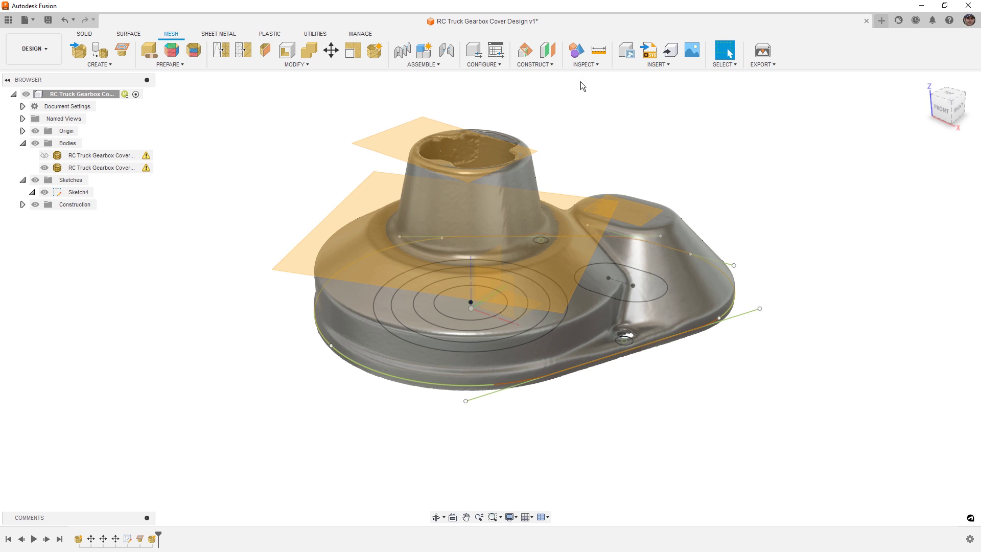
Step: Measure the angle between the origin XY plane and the construction plane on the shoulder around the round boss
left_click(22, 131)
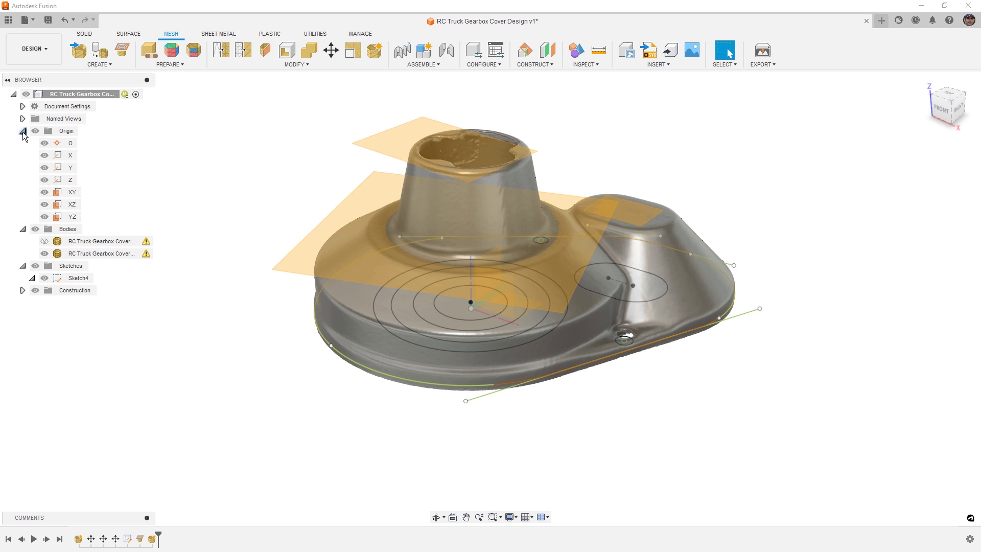
left_click(65, 193)
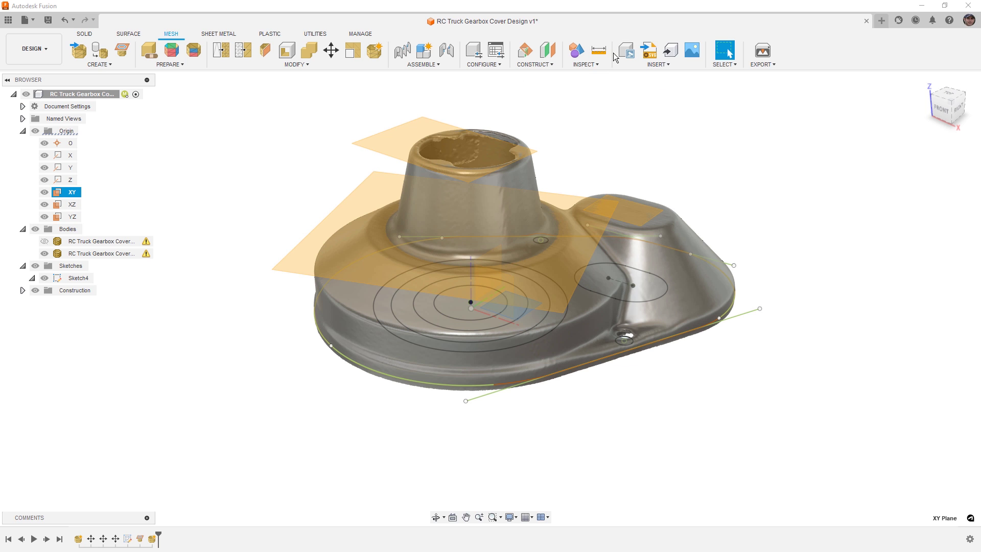
left_click(599, 49)
left_click(382, 188)
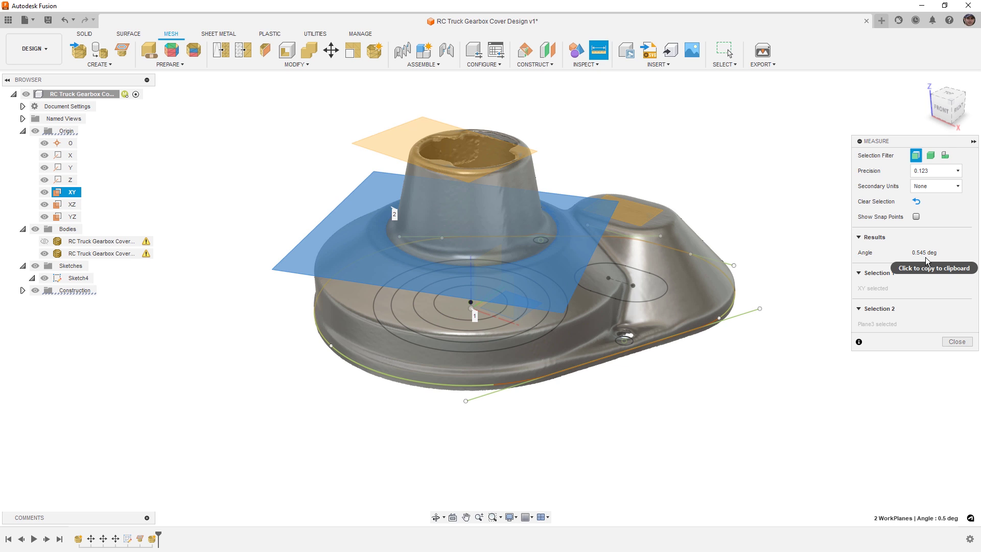
Step: Measure the angle between the shoulder plane and the plane at the round boss's upper rim
left_click(701, 174)
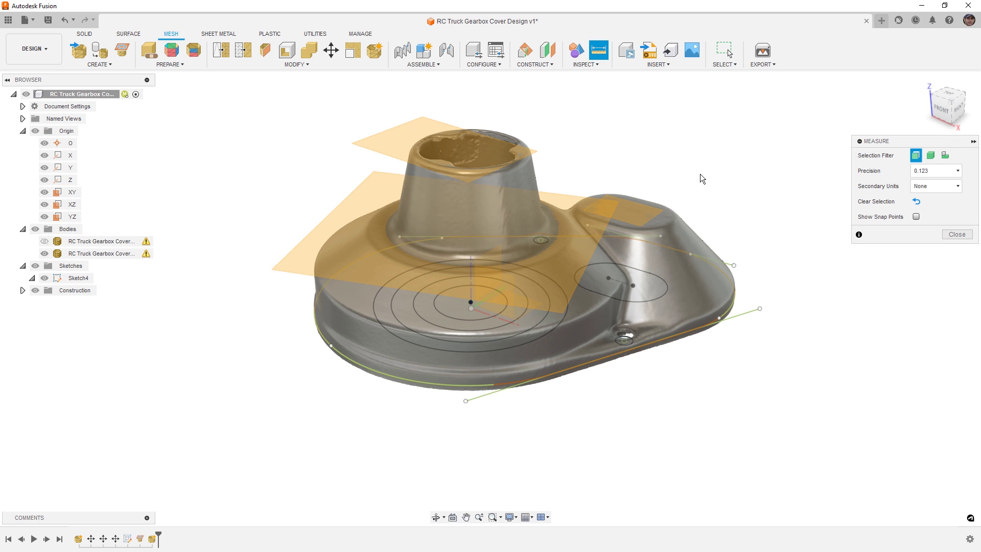
left_click(565, 205)
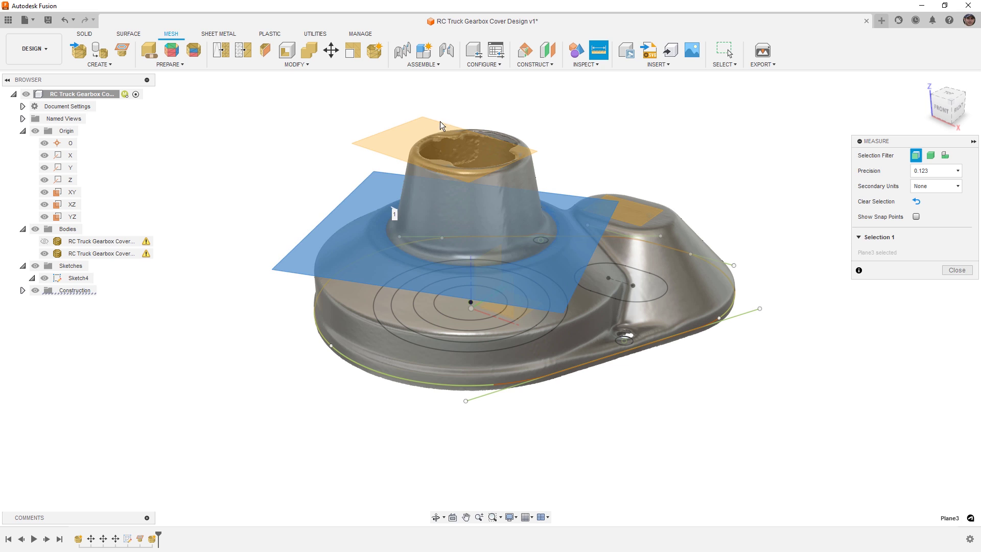
left_click(415, 130)
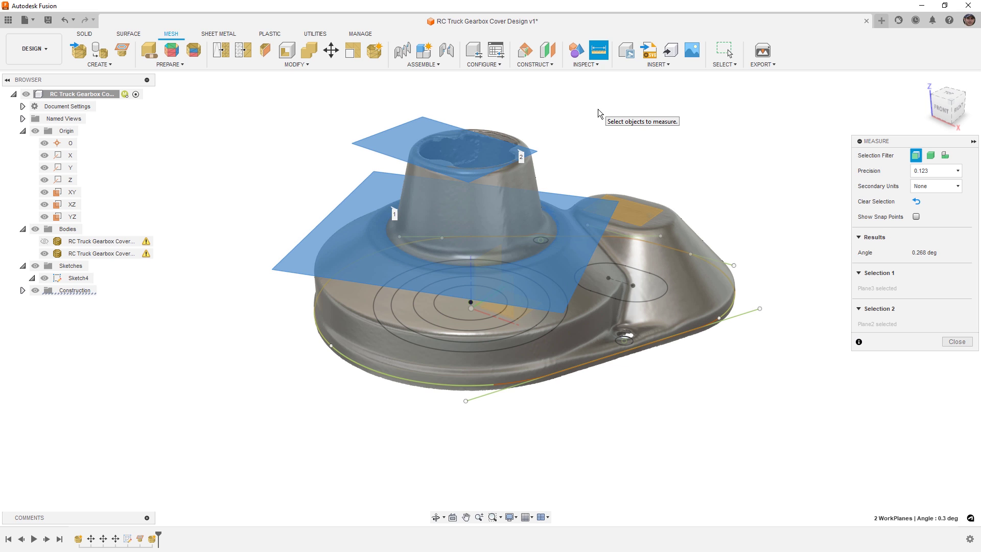
left_click(716, 407)
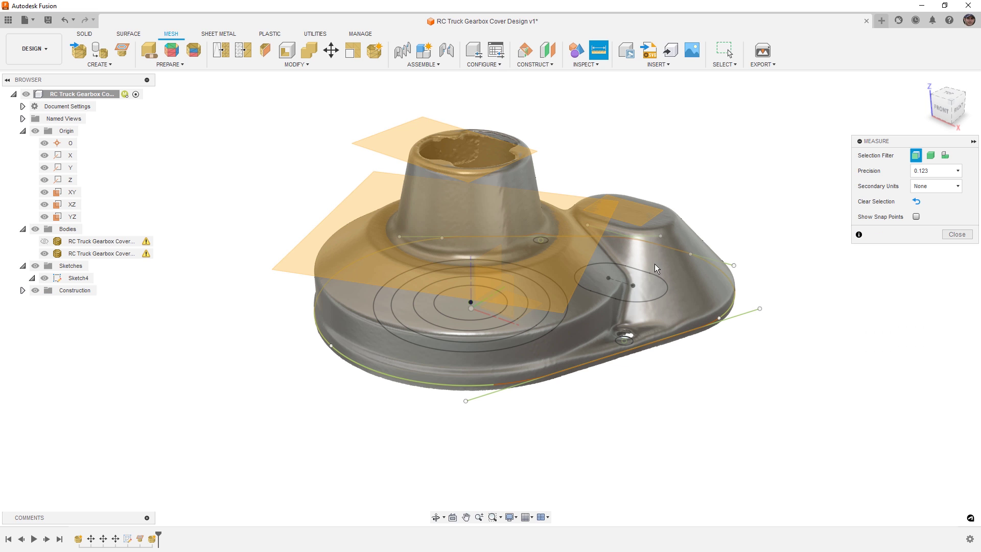
left_click(623, 211)
left_click(628, 209)
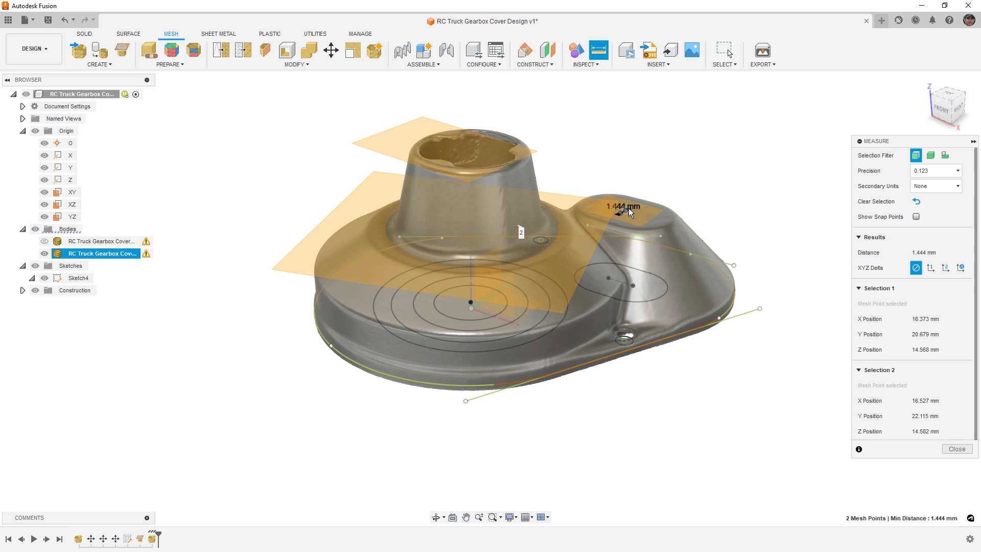
key("Escape")
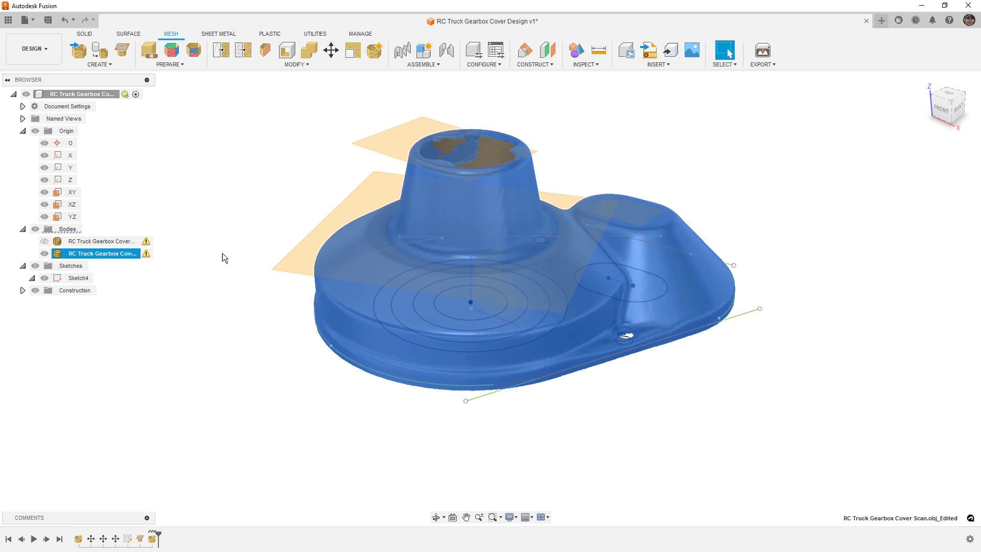
Step: Measure the distance from the origin point to the construction plane at the round boss's upper rim
left_click(598, 50)
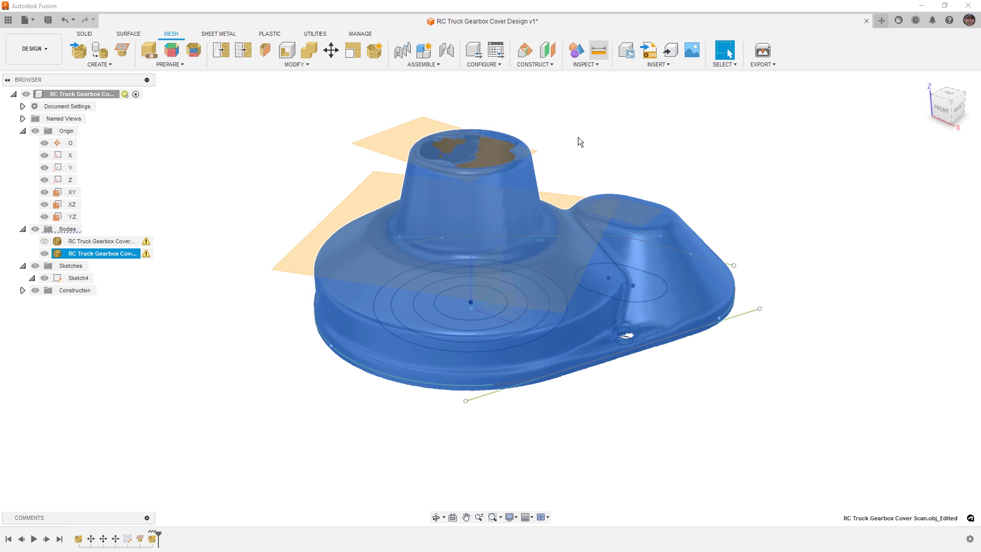
middle_click_drag(471, 309, 467, 312, "shift")
left_click(473, 302)
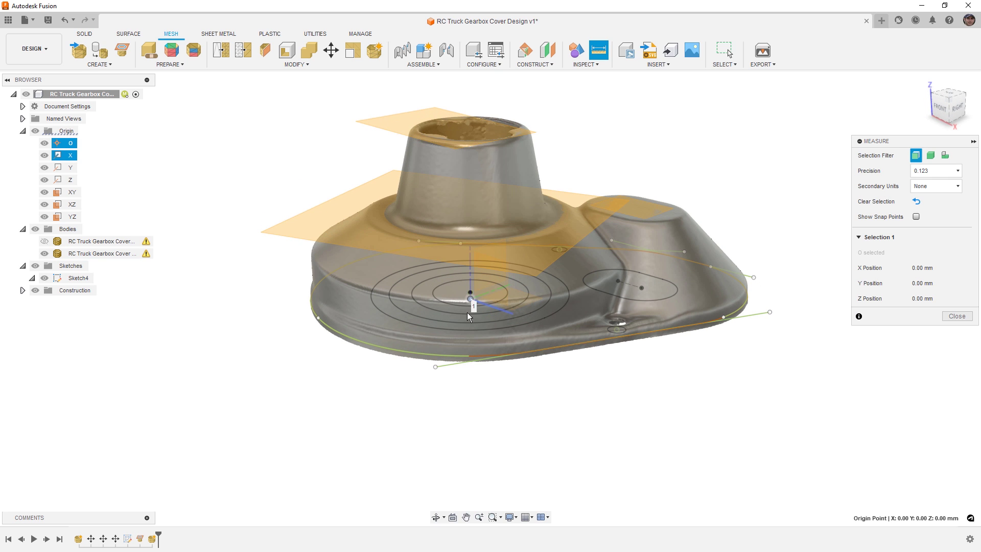
left_click(411, 120)
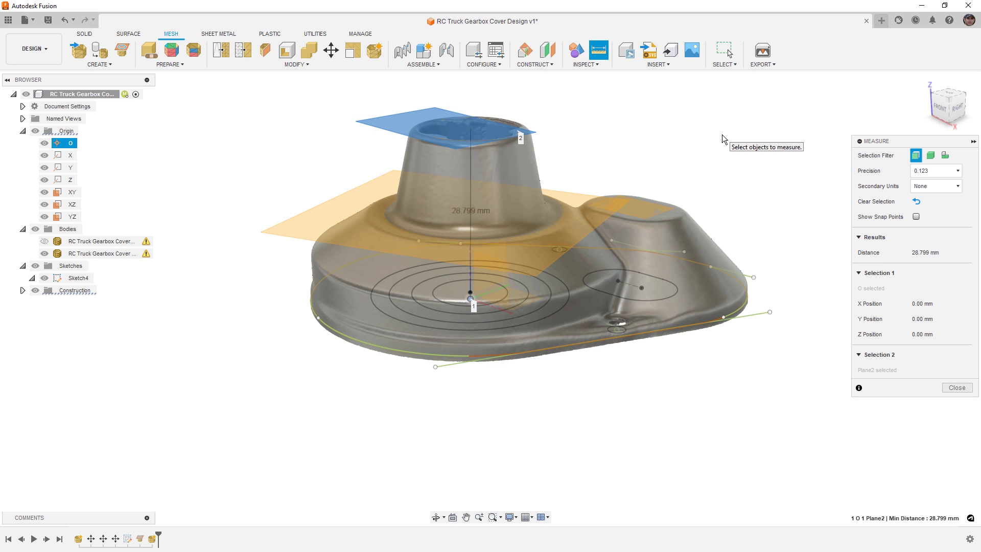
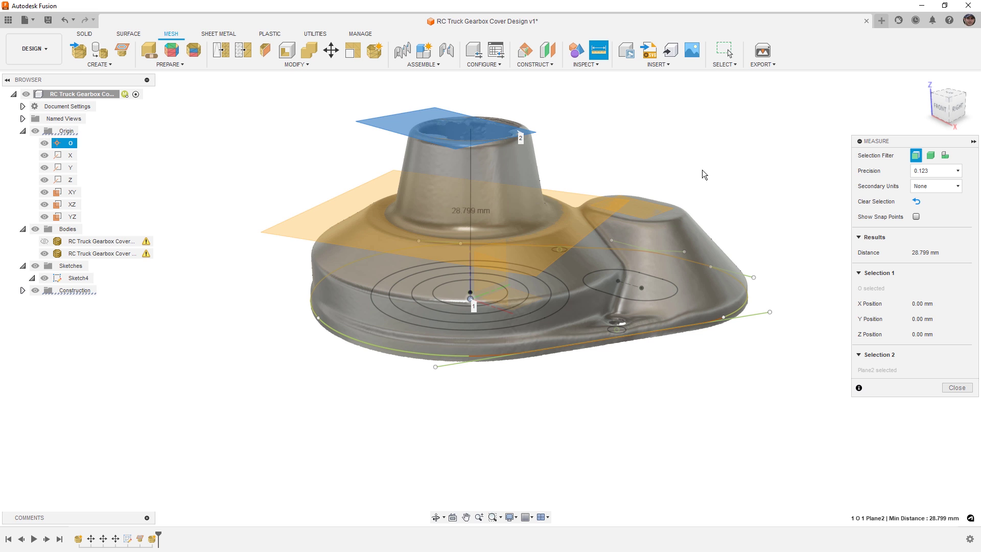
Step: Measure the distance from the origin point to the construction plane on the shoulder around the round boss's base
left_click(680, 144)
middle_click_drag(667, 412, 529, 366, "shift")
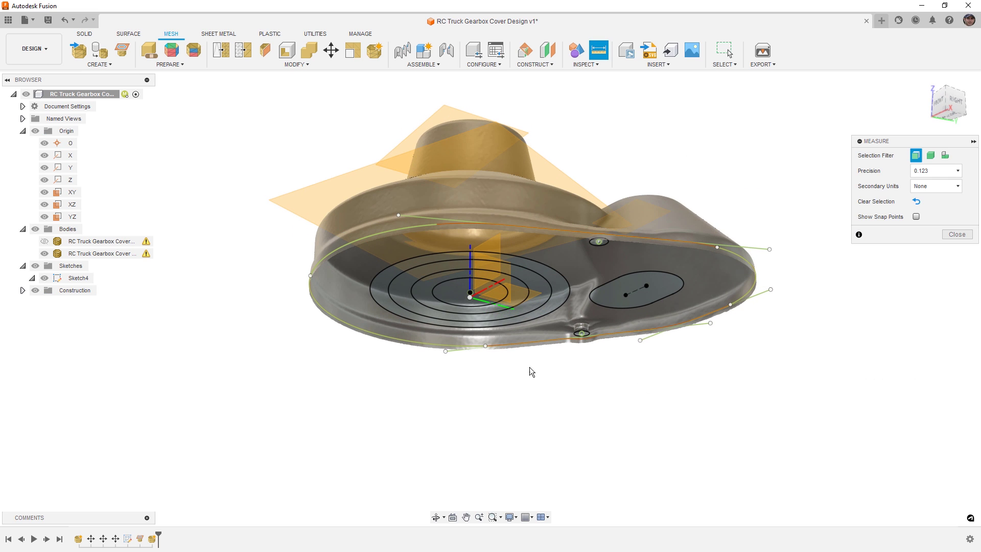
left_click(469, 299)
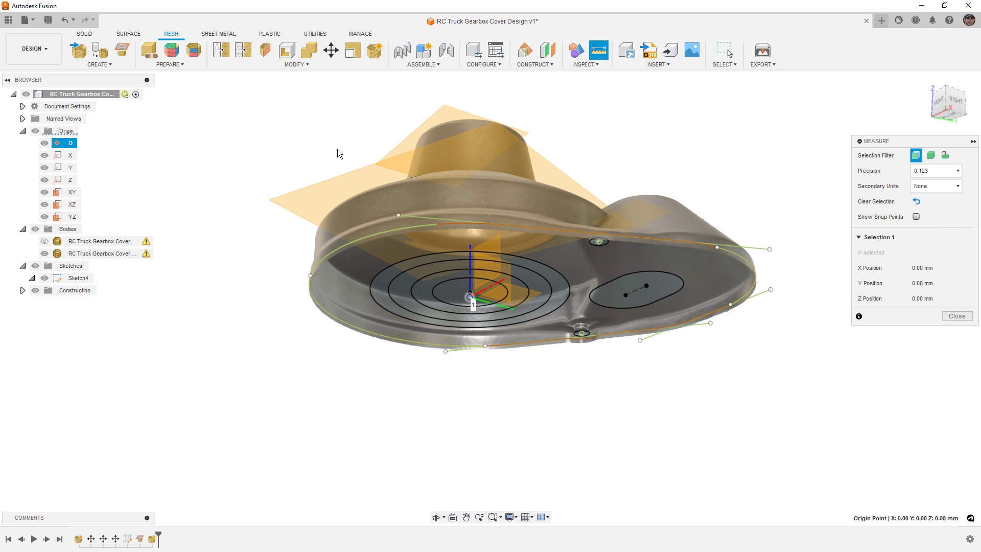
left_click(330, 201)
middle_click_drag(574, 164, 577, 185, "shift")
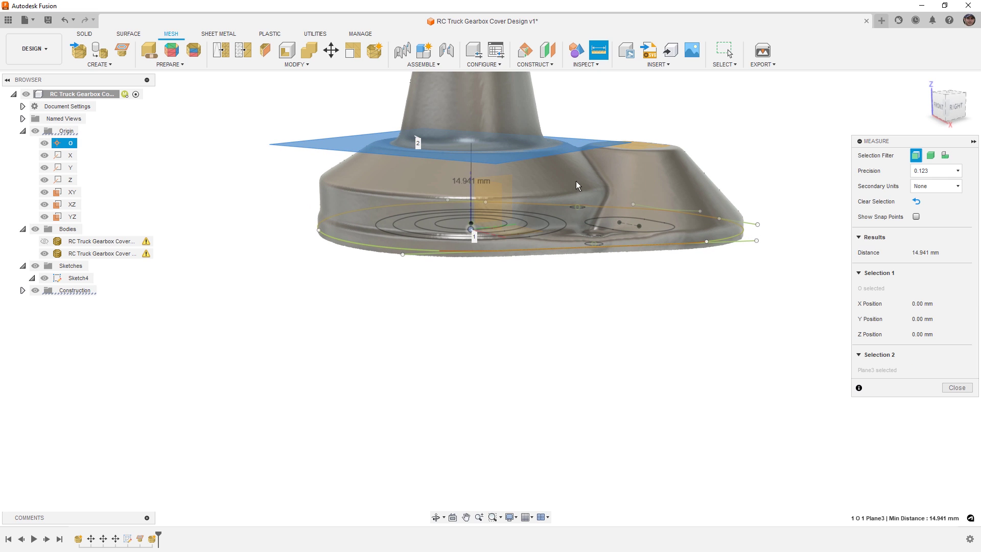
left_click(931, 260)
Step: Post the design comment "First Step 15mm, Second Step is 29mm" and end the current measurement
left_click(146, 518)
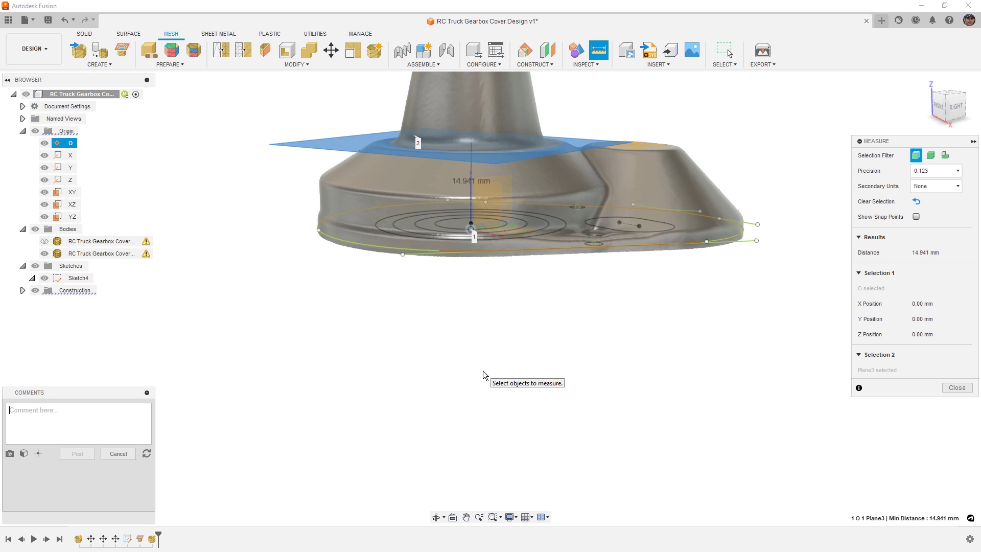
type("First Step 15mm, Second Step is 29mm")
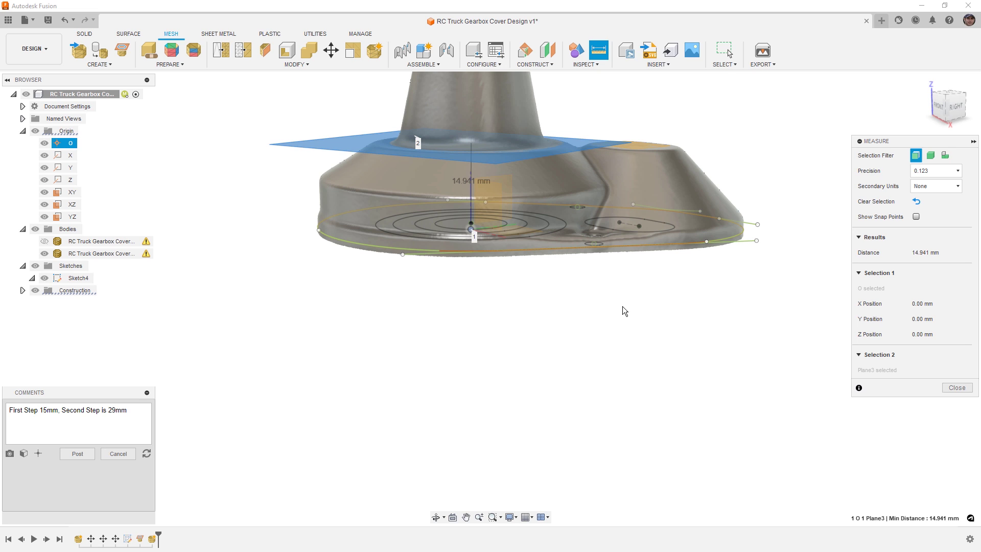
left_click(78, 454)
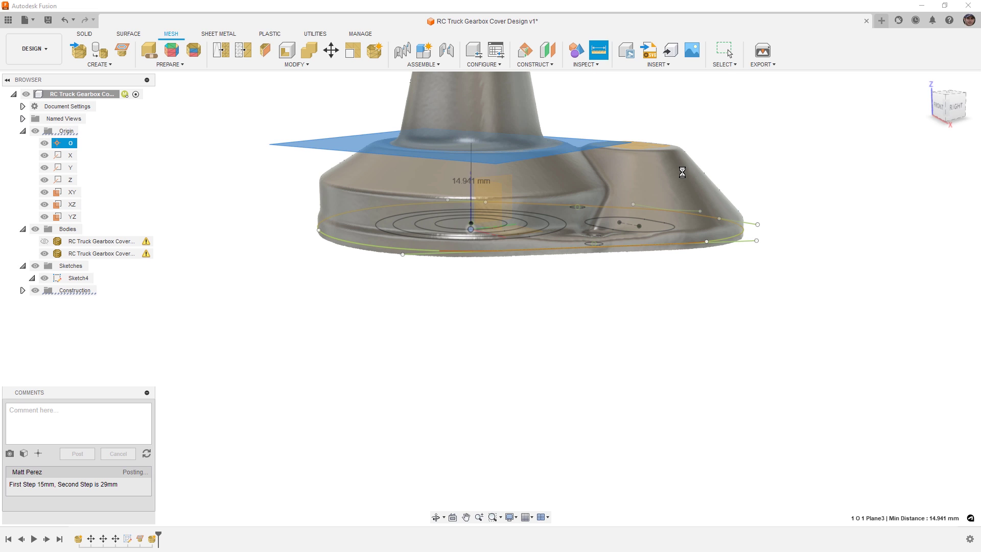
key("Escape")
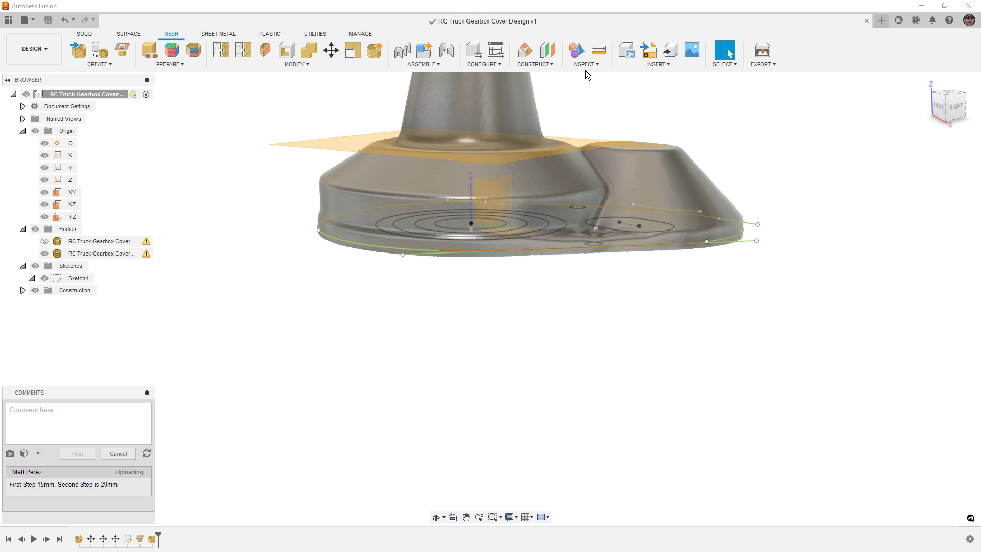
Step: Measure the distance from the origin point to the construction plane on top of the oval boss
left_click(599, 50)
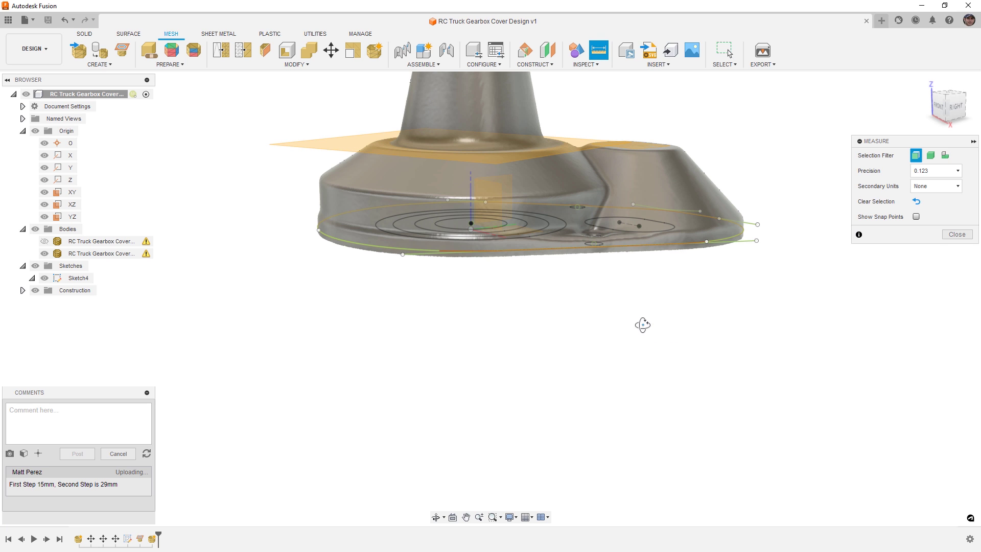
middle_click_drag(643, 325, 634, 315, "shift")
left_click(473, 314)
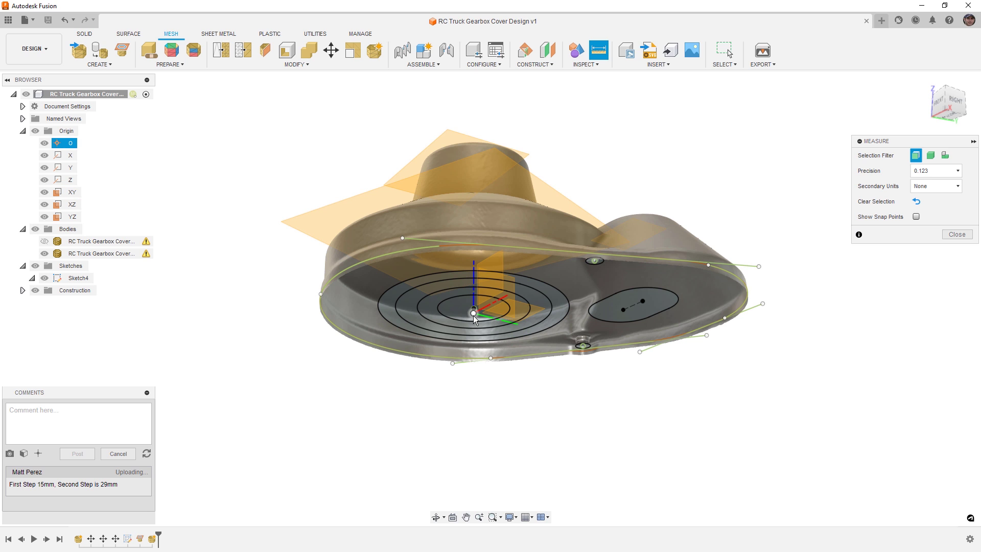
left_click(474, 315)
mouse_move(624, 287)
middle_mouse_down("shift")
mouse_move(631, 292)
mouse_move(624, 286)
middle_mouse_up("shift")
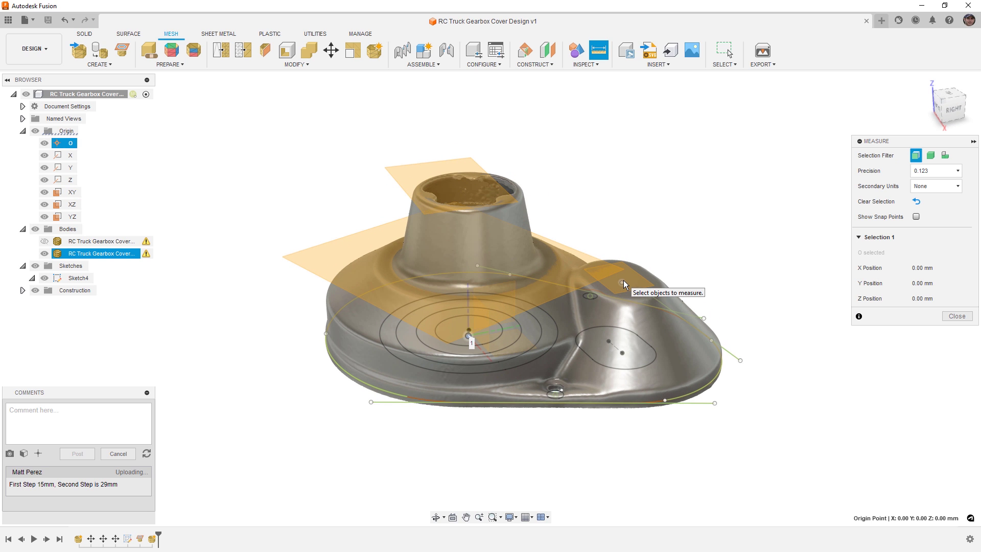
left_click(623, 281)
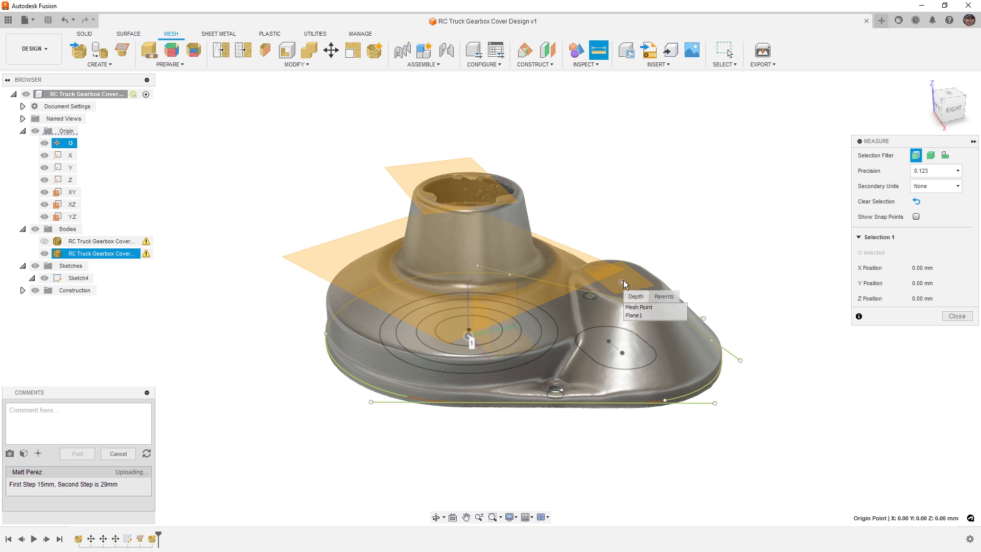
left_click(638, 314)
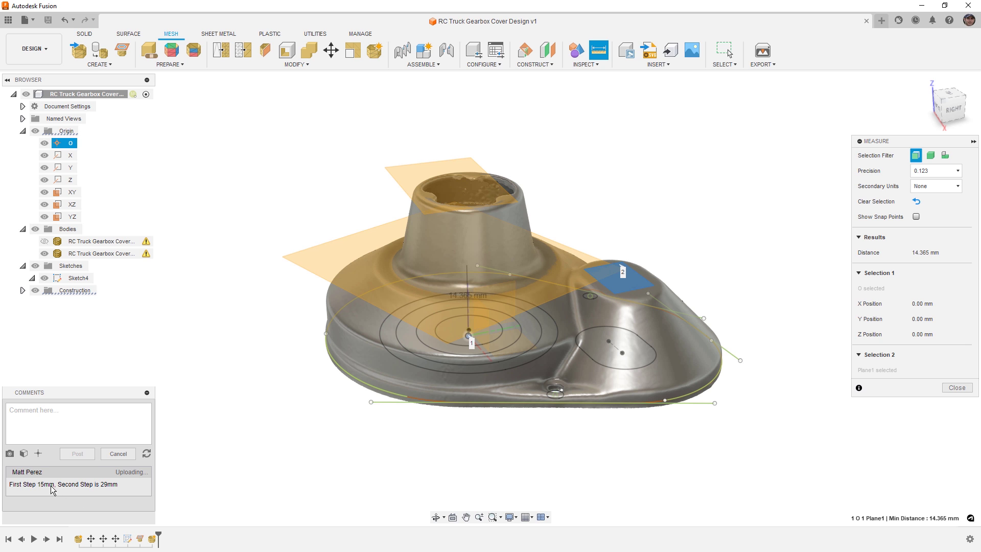
Step: Compare the oval boss plane with the shoulder plane from the right side, and post the comment "Oval Face 14mm"
middle_click_drag(737, 435, 734, 406, "shift")
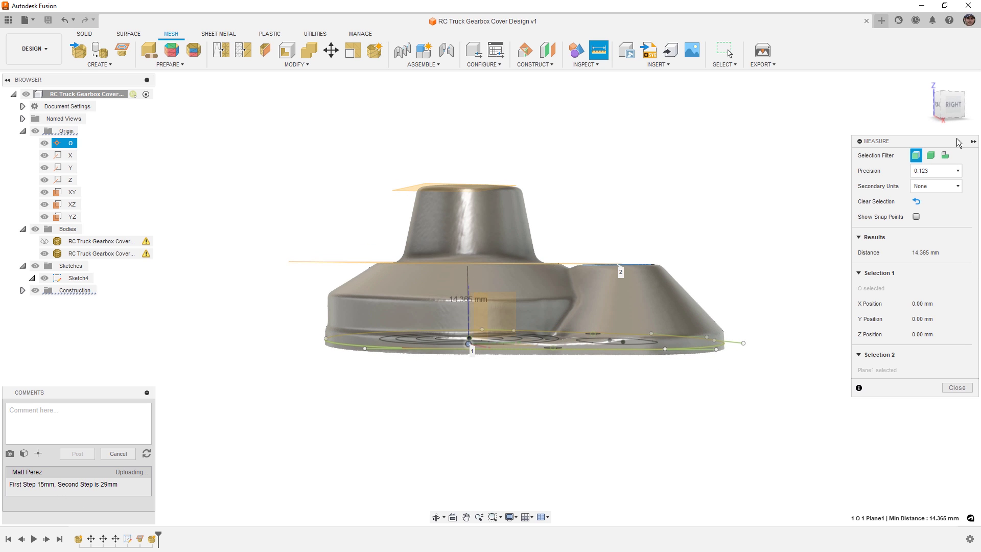
left_click(955, 109)
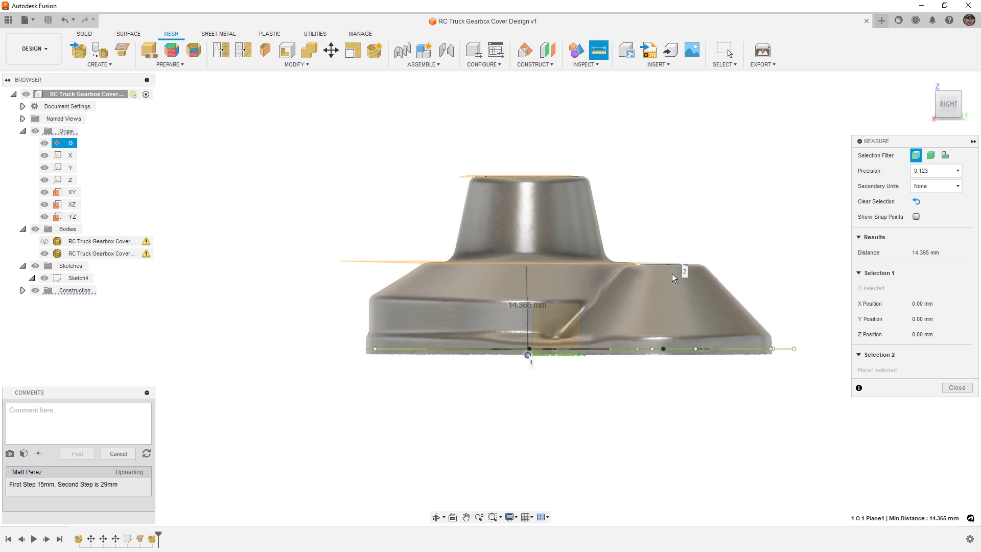
scroll(659, 271, "up", 3)
scroll(658, 268, "up", 5)
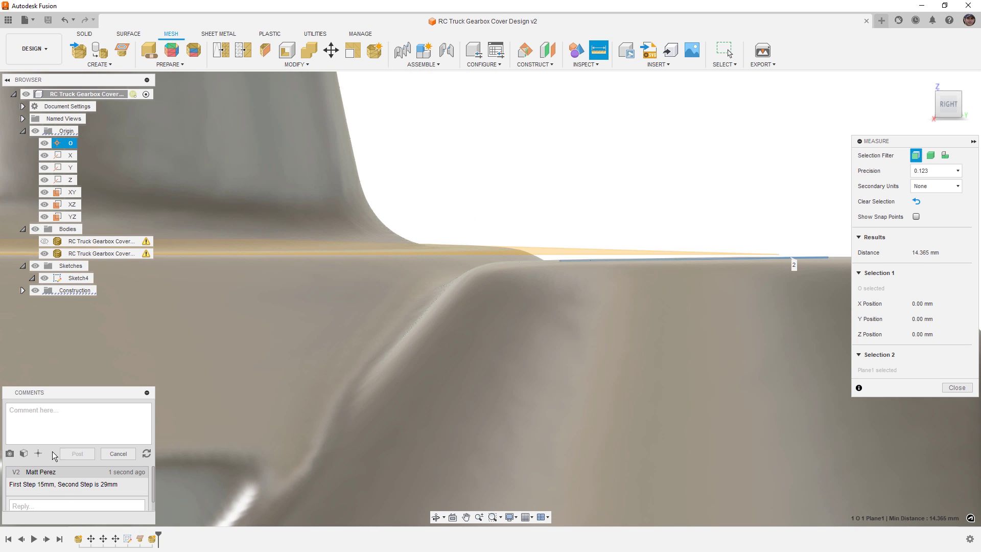
left_click(65, 415)
type("Oval Face 14mm")
left_click(76, 455)
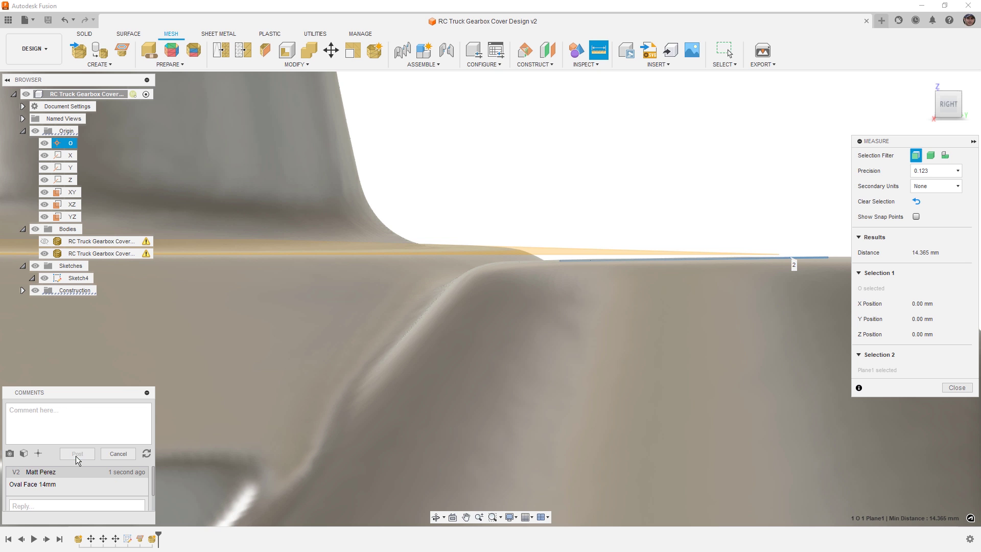
left_click(147, 392)
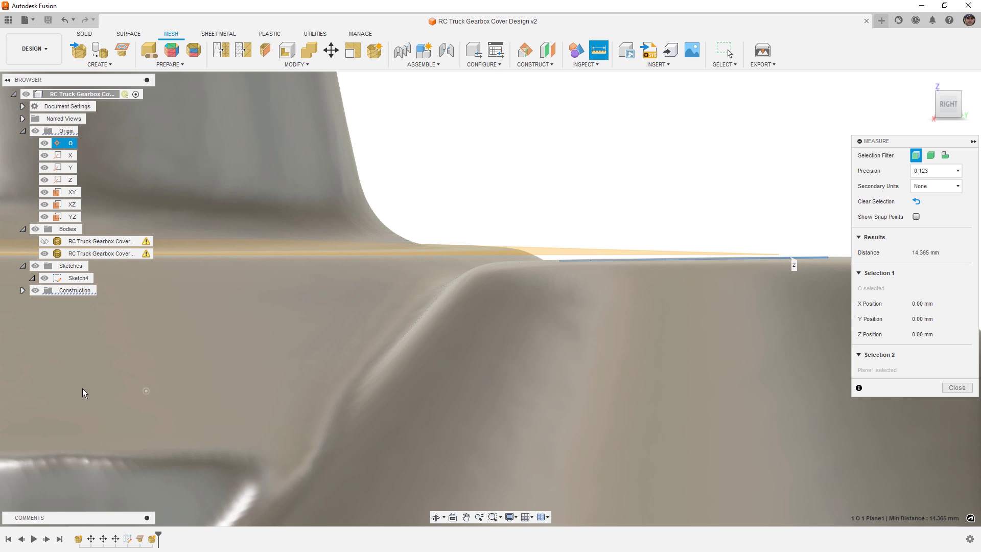
Step: Post a comment reading "Ground to face 14mm" with a snapshot of the oval boss measurement attached
scroll(486, 177, "down", 5)
middle_click_drag(588, 311, 617, 337, "shift")
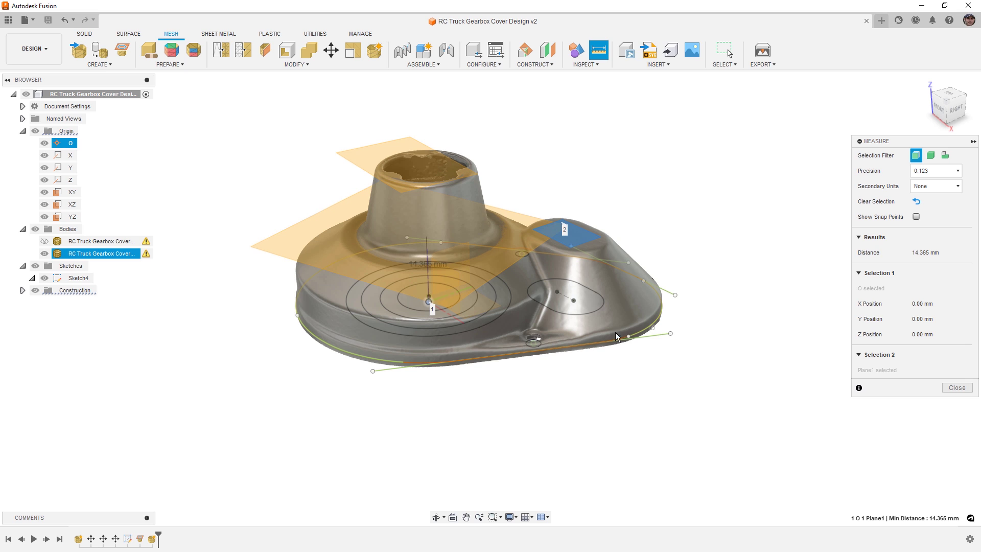
left_click(147, 518)
scroll(636, 284, "up", 2)
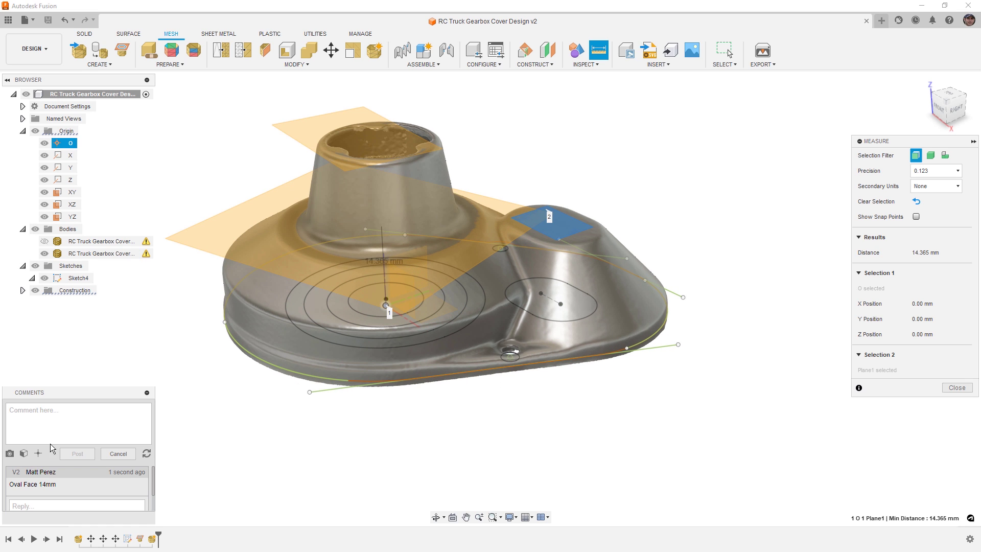
left_click(10, 454)
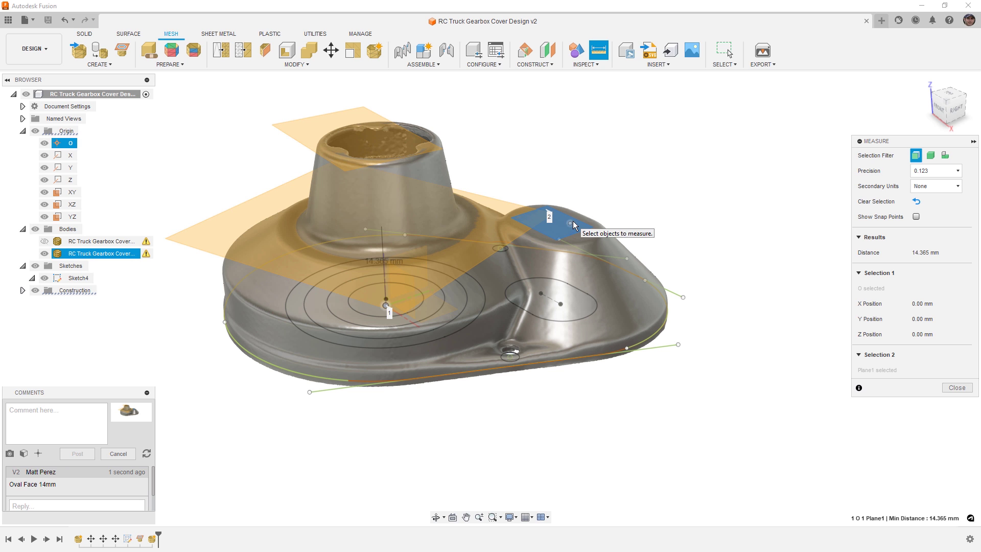
middle_click_drag(585, 351, 474, 324, "shift")
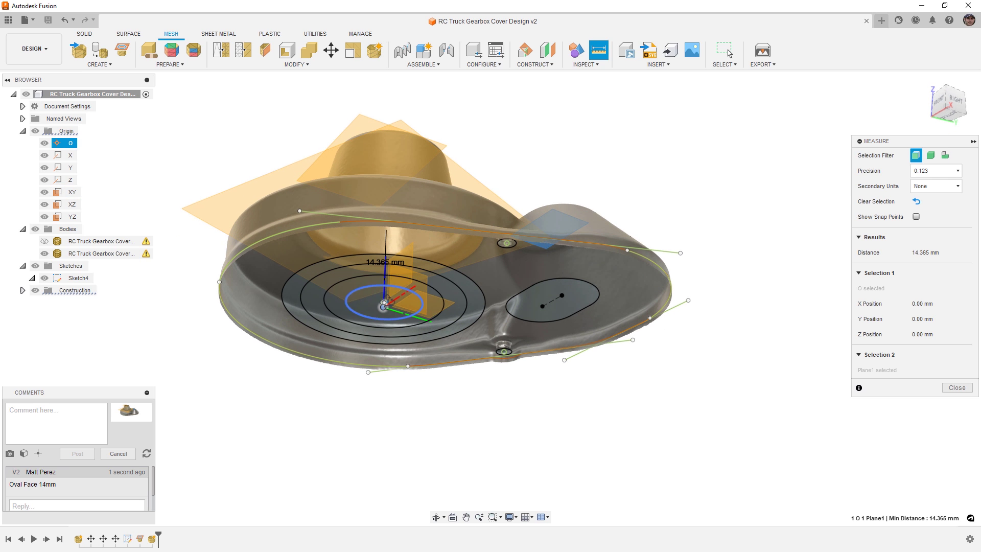
middle_click_drag(385, 311, 372, 237, "shift")
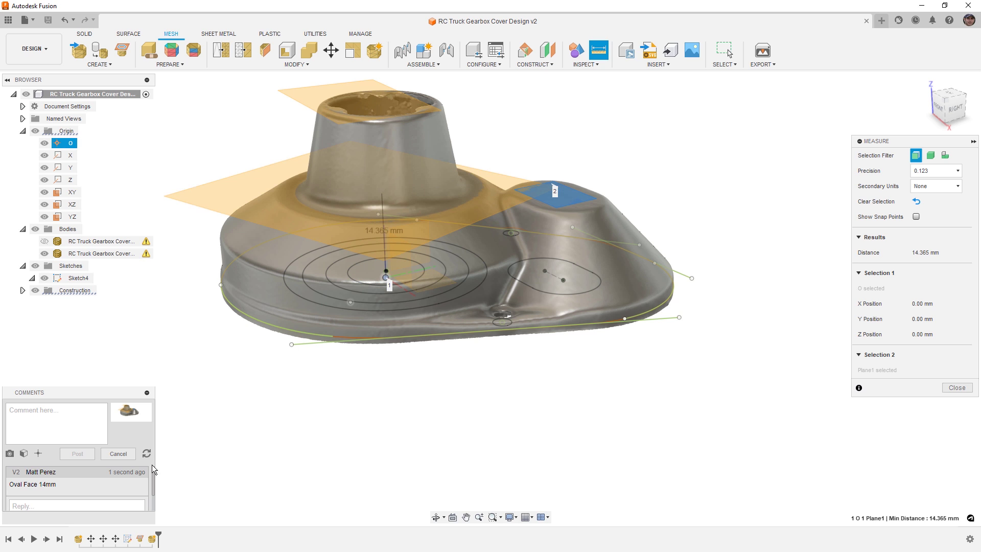
left_click(67, 425)
type("O")
key("BackSpace")
type("Ground to face 14mm")
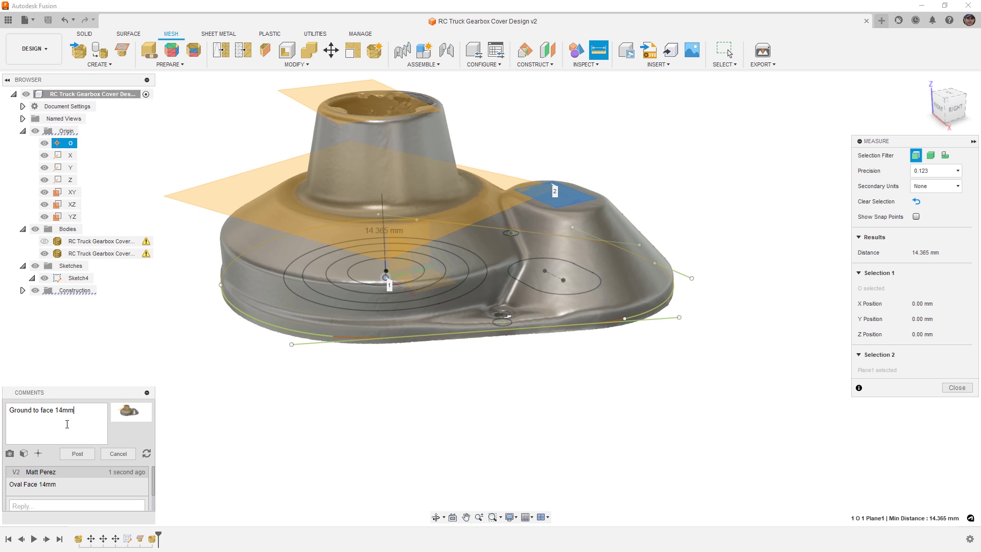
left_click(75, 453)
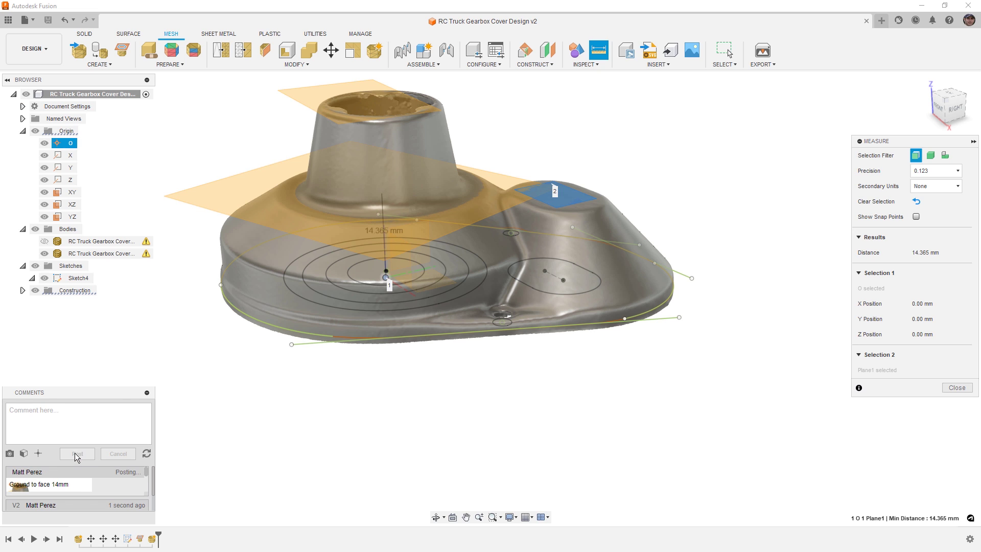
Step: Check the snapshot attached to the newest comment, and end the distance measurement
scroll(40, 477, "down", 1)
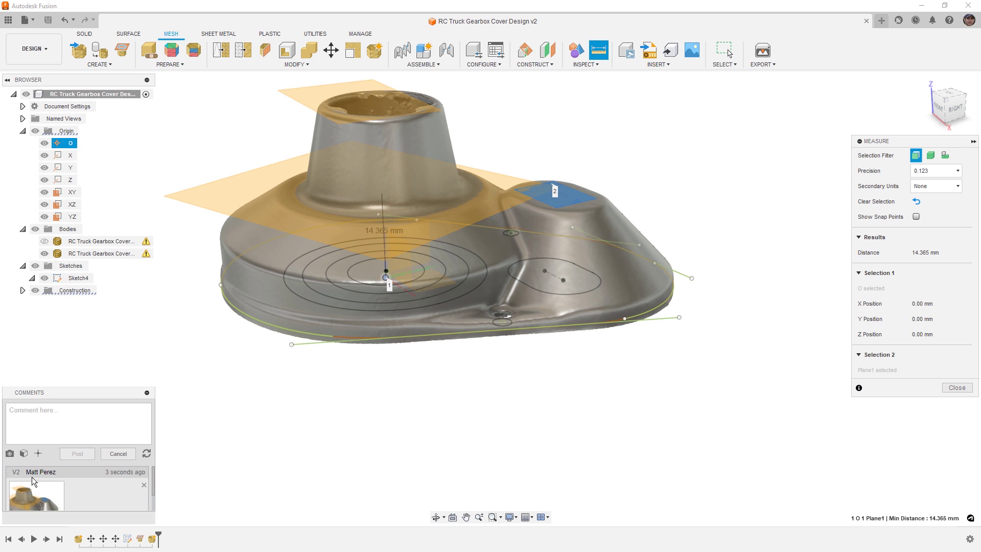
left_click(39, 494)
left_click(147, 394)
left_click(958, 388)
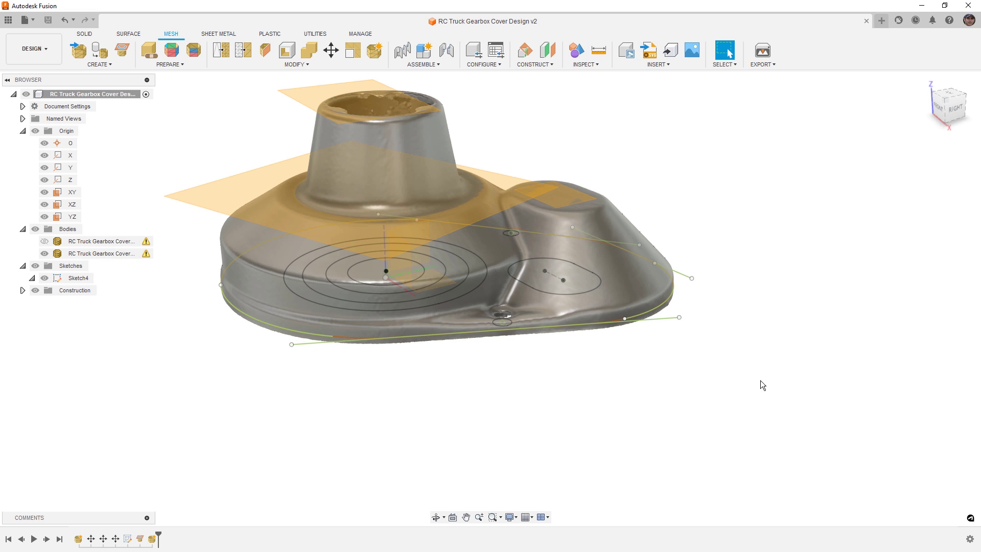
Step: Hide the construction planes and the origin geometry, and save the design as a new version
left_click(36, 291)
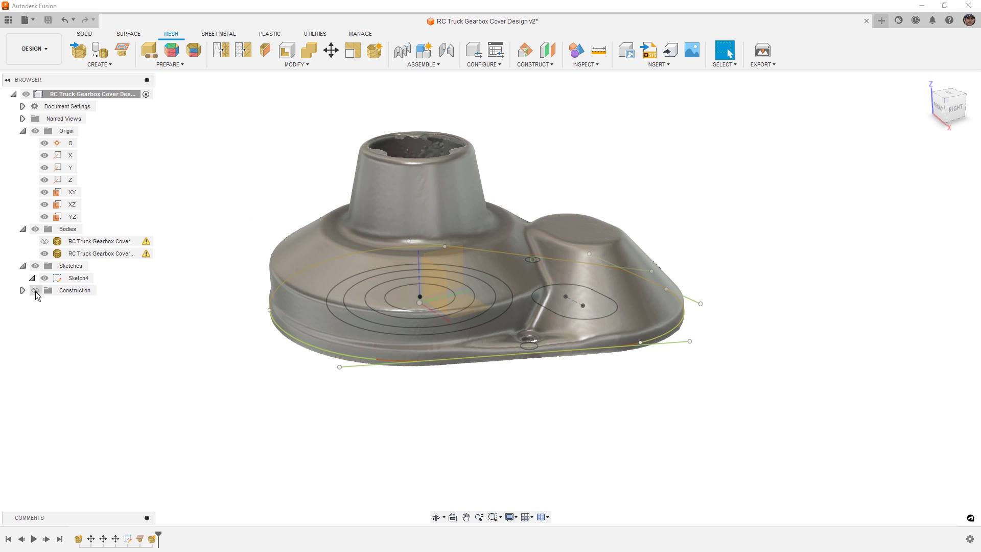
middle_click_drag(337, 380, 336, 336, "shift")
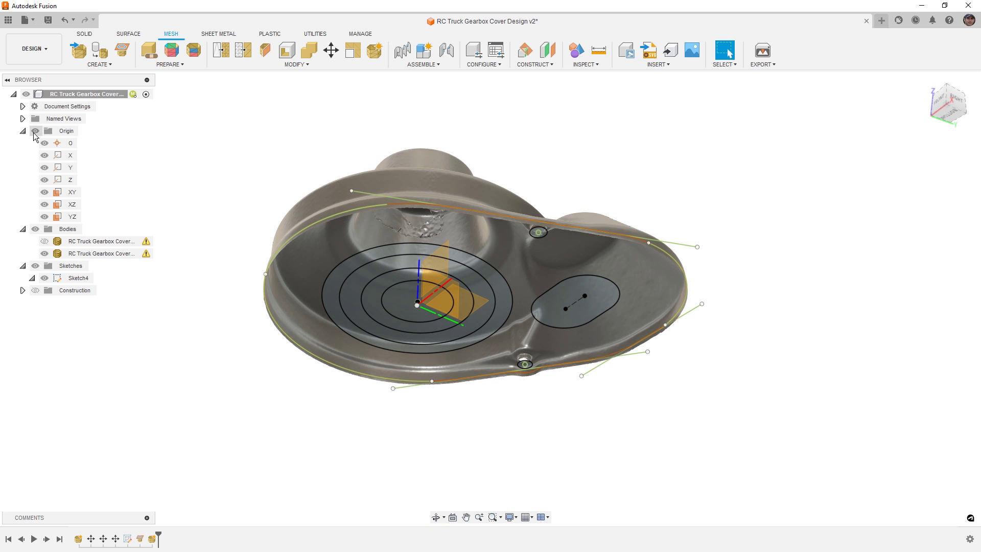
left_click(34, 131)
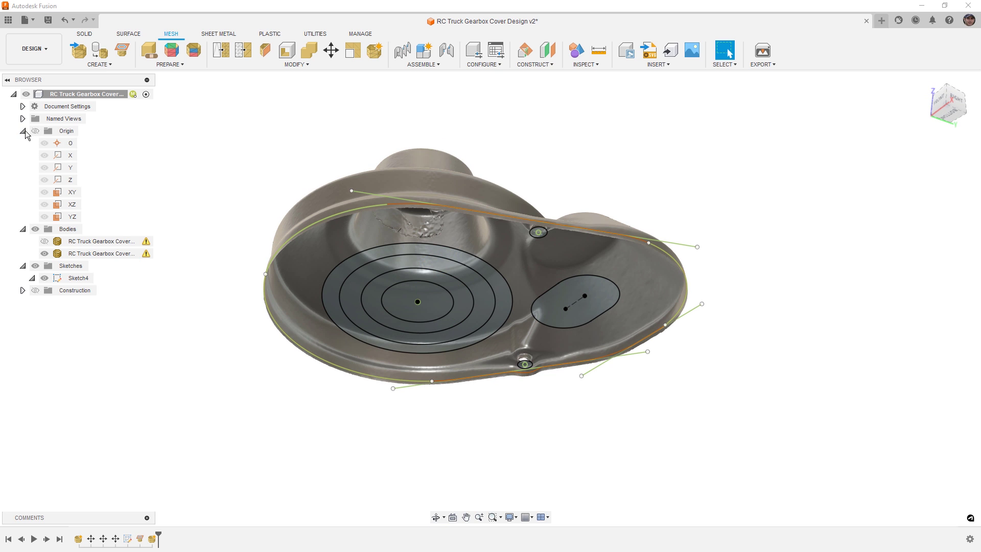
left_click(23, 131)
middle_click_drag(448, 151, 495, 210, "shift")
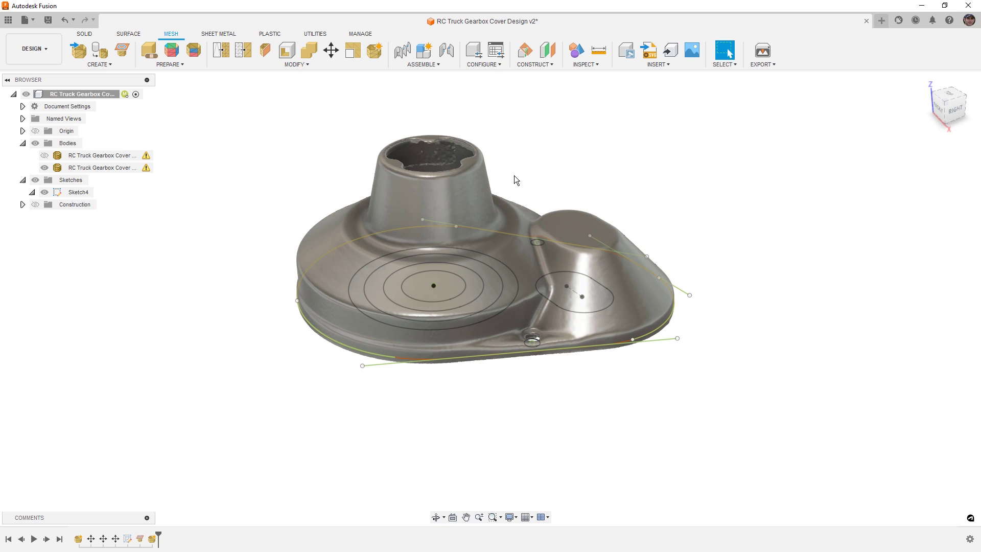
key("ctrl+s")
key("Return")
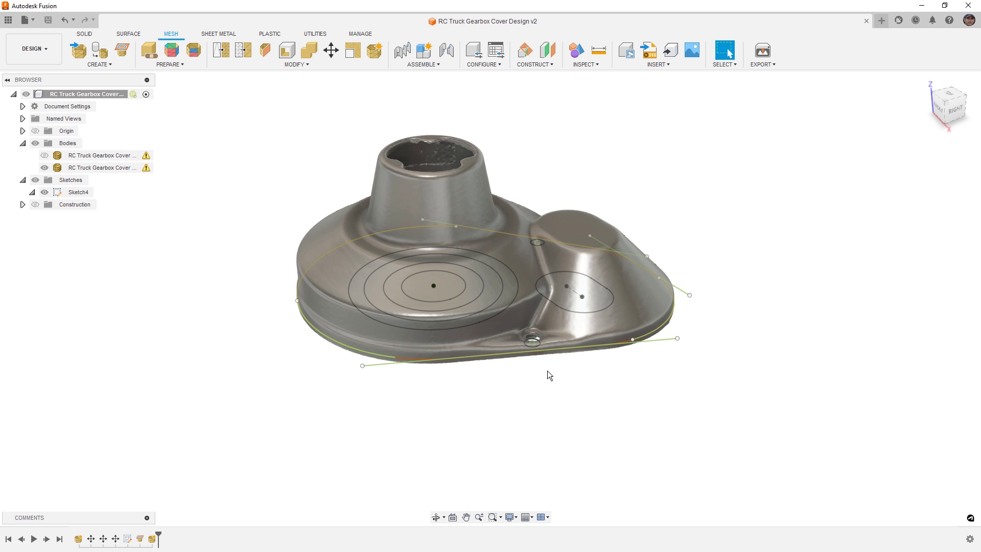
Step: Start a new sketch on the origin XY plane at the open base of the cover
scroll(547, 370, "up", 5)
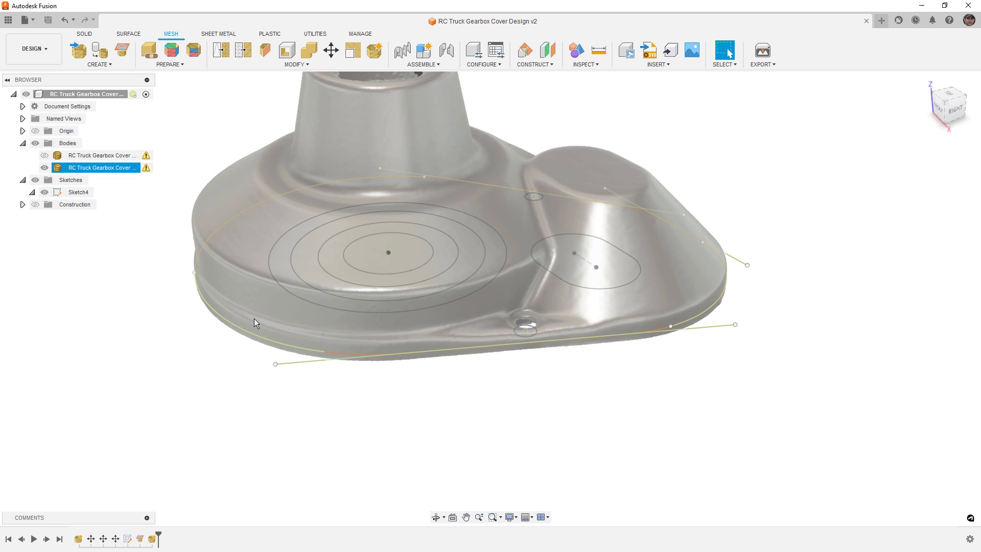
middle_click_drag(250, 320, 248, 324, "shift")
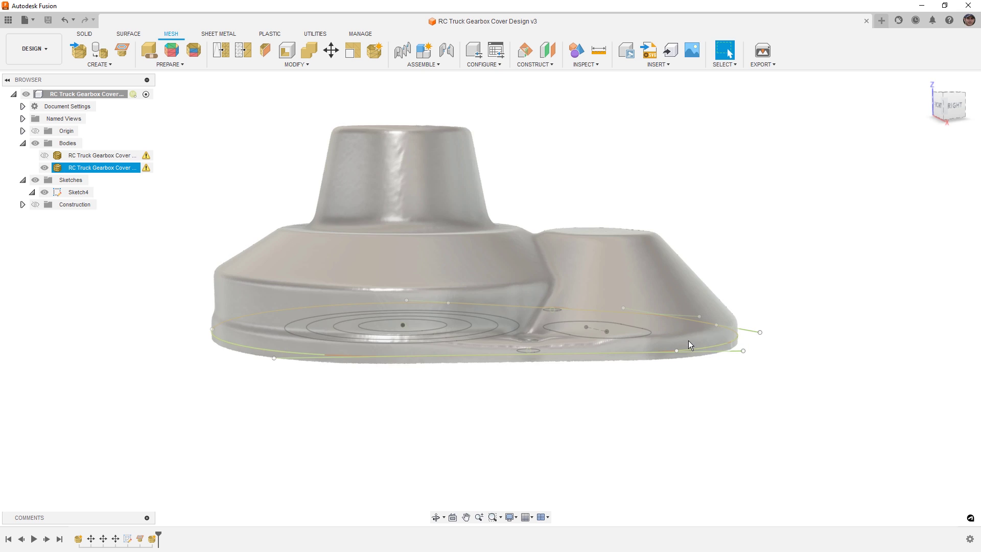
middle_click_drag(703, 357, 703, 350, "shift")
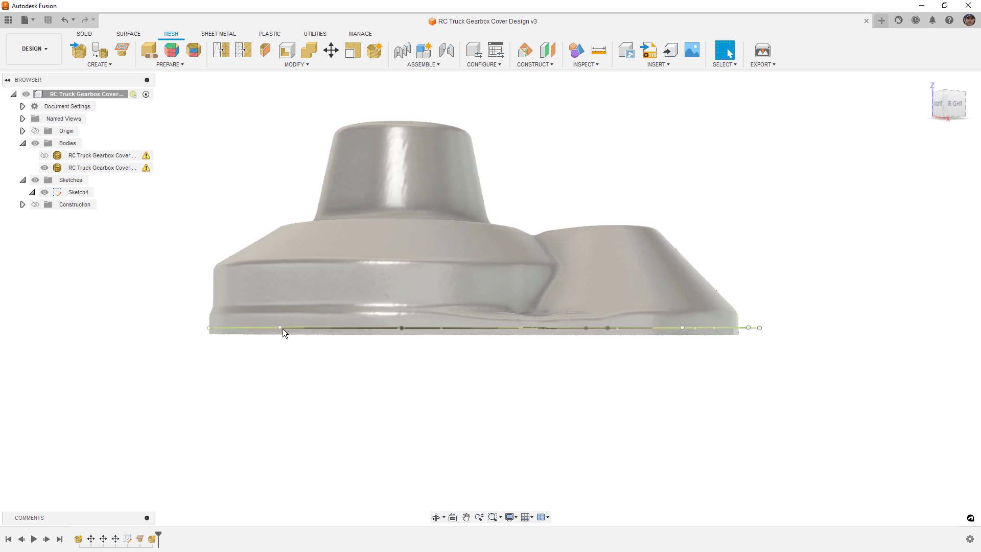
middle_click_drag(322, 338, 335, 360, "shift")
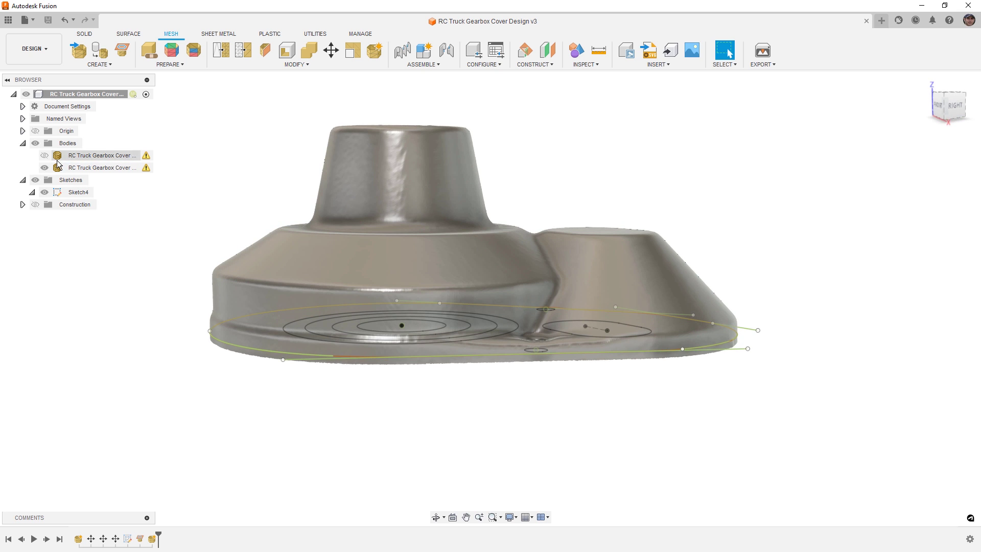
left_click(85, 34)
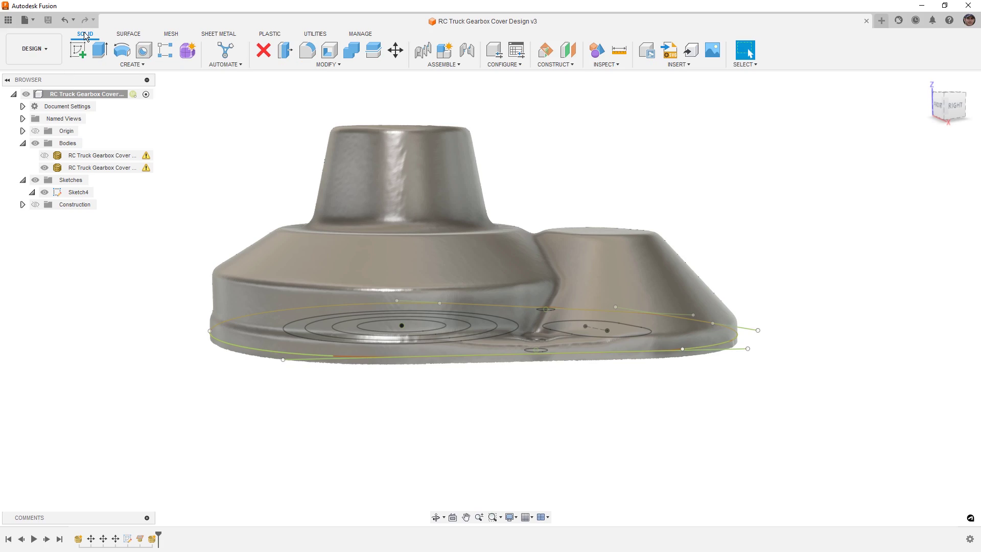
left_click(78, 50)
middle_click_drag(303, 395, 318, 383, "shift")
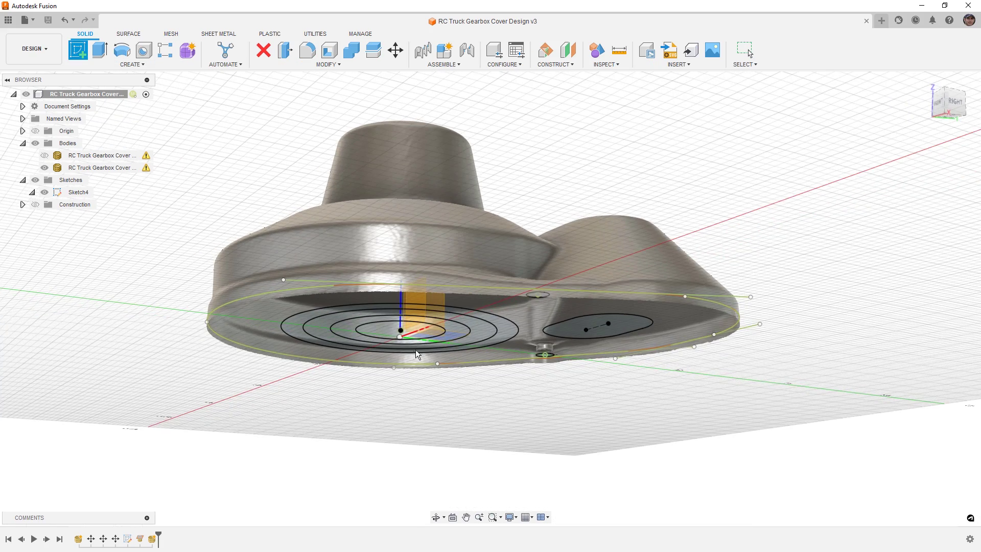
left_click(449, 335)
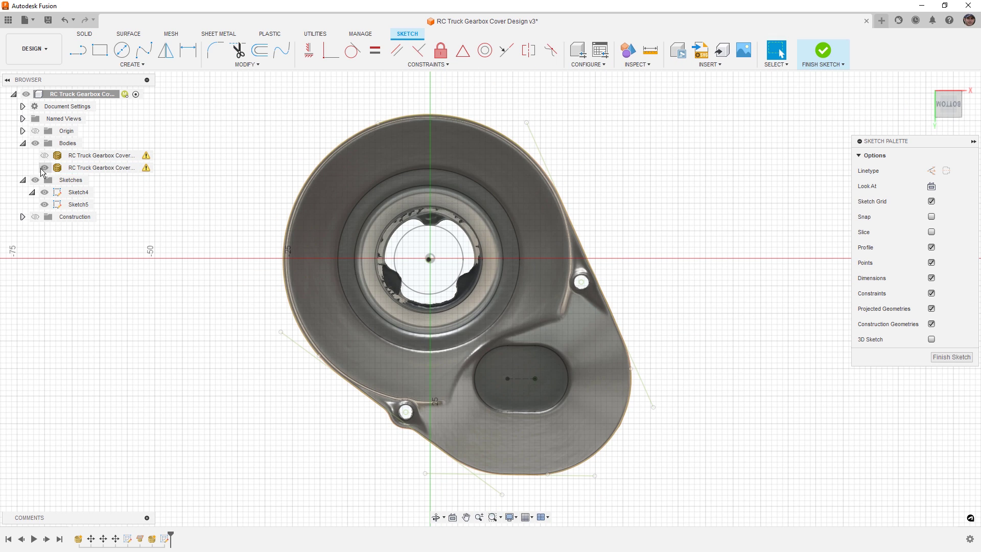
Step: Hide the scan mesh and project the cover outline's two large arcs, three straight edges and both screw-hole circles into the sketch
left_click(44, 168)
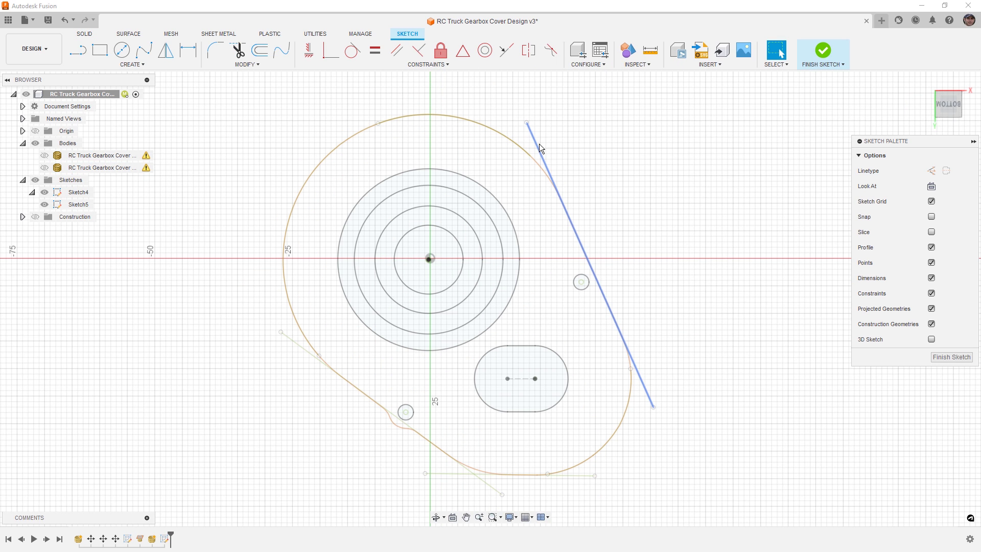
left_click(368, 128)
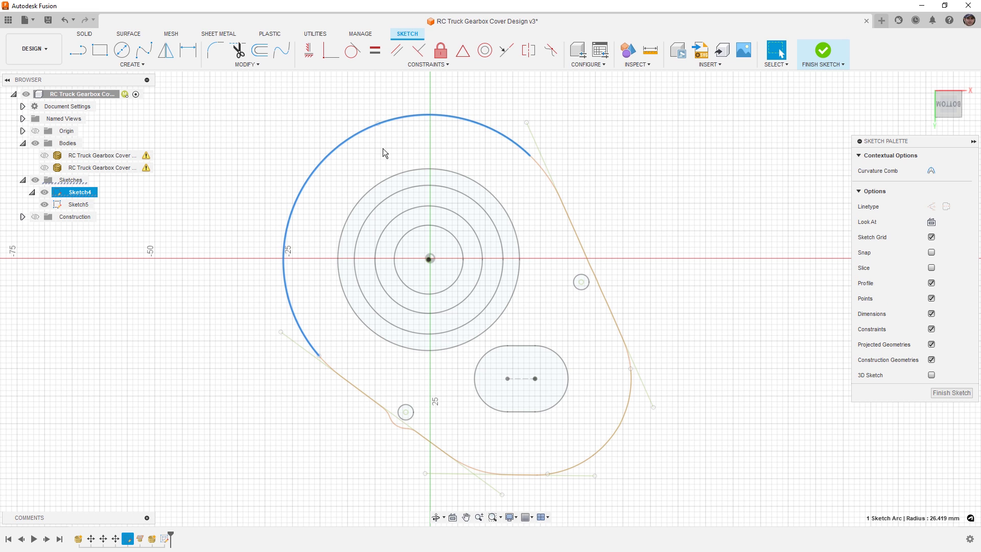
key("p")
left_click(545, 166)
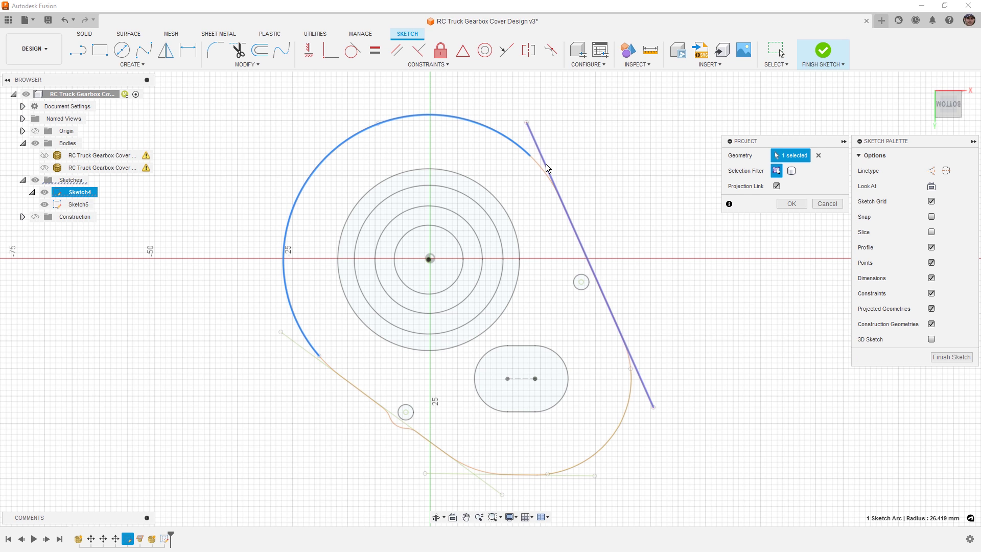
left_click(546, 166)
left_click(314, 356)
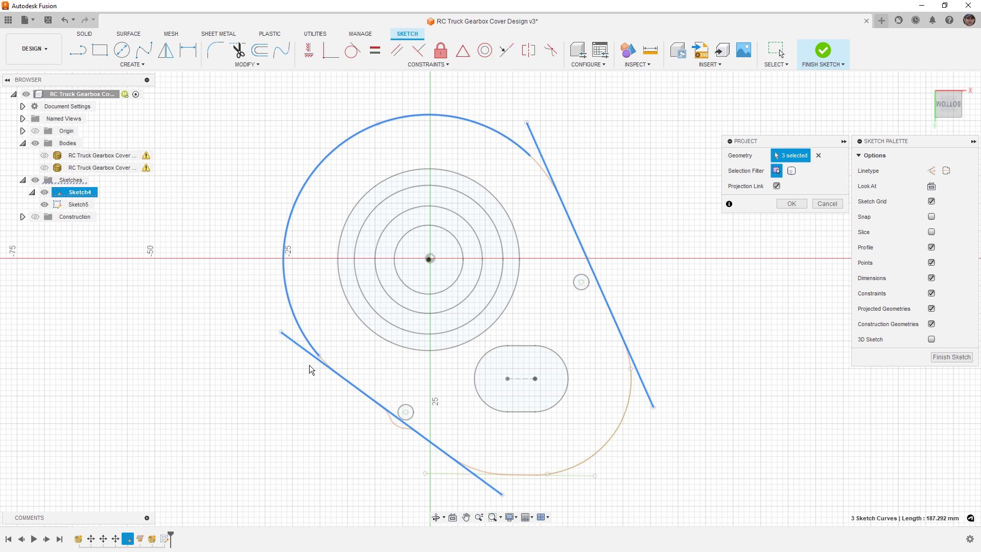
left_click(412, 412)
left_click(624, 427)
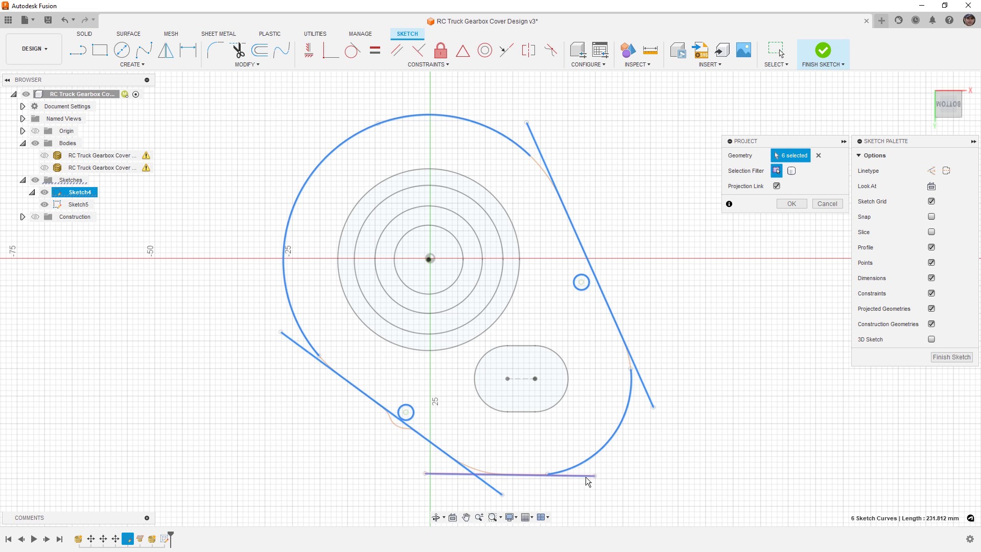
left_click(588, 476)
left_click(791, 204)
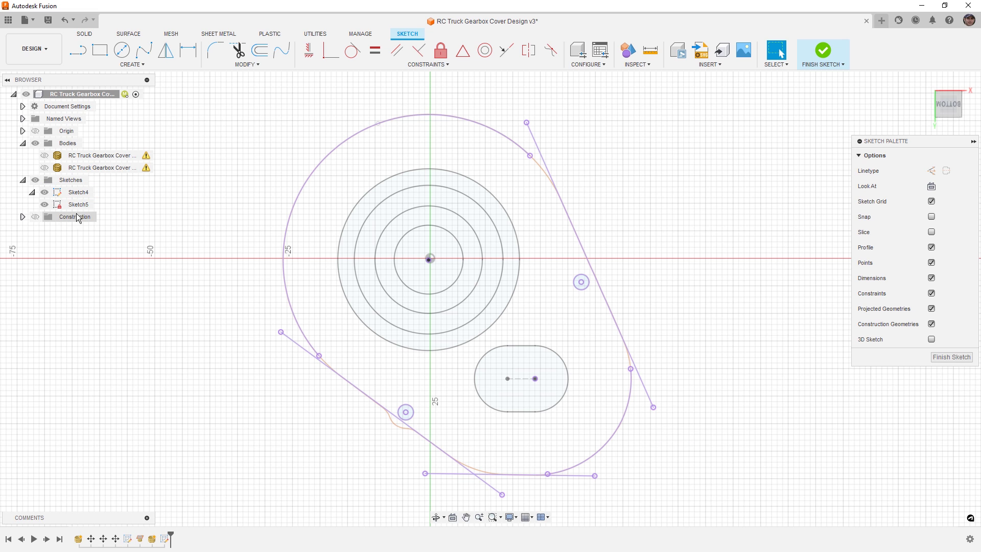
Step: Hide Sketch4 and convert all the projected geometry in the new sketch to construction lines
left_click(45, 193)
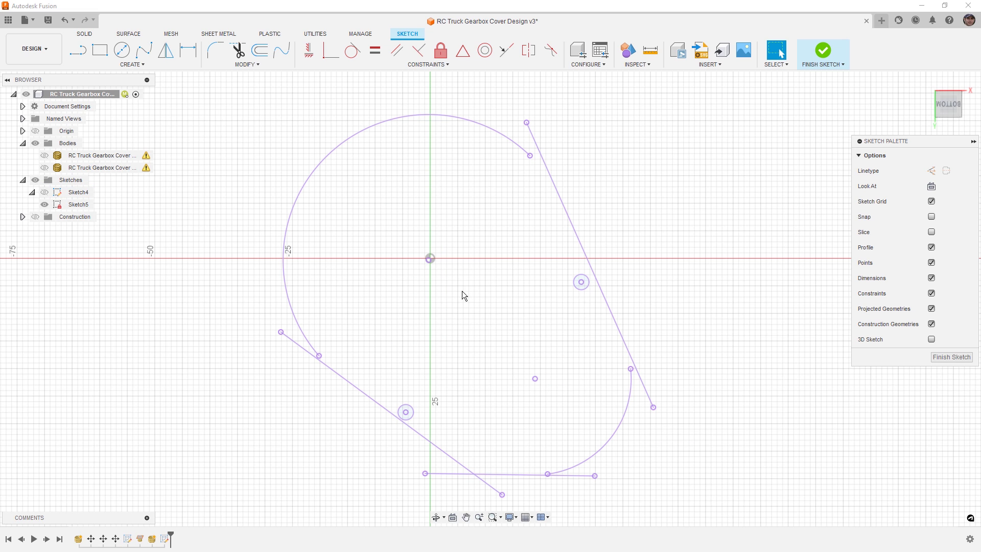
scroll(514, 229, "down", 2)
mouse_move(279, 103)
left_mouse_down()
mouse_move(385, 298)
mouse_move(684, 471)
left_mouse_up()
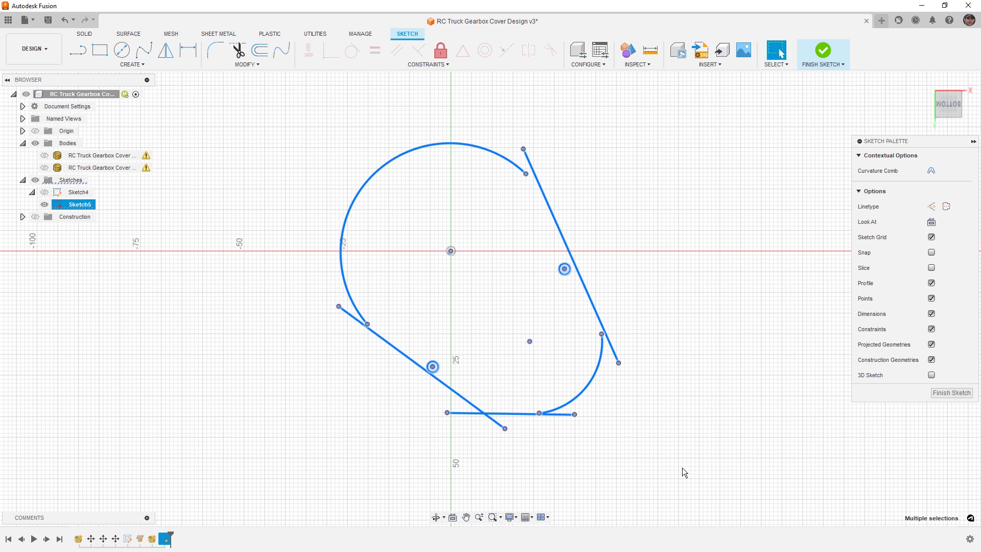
left_click(933, 206)
left_click(730, 287)
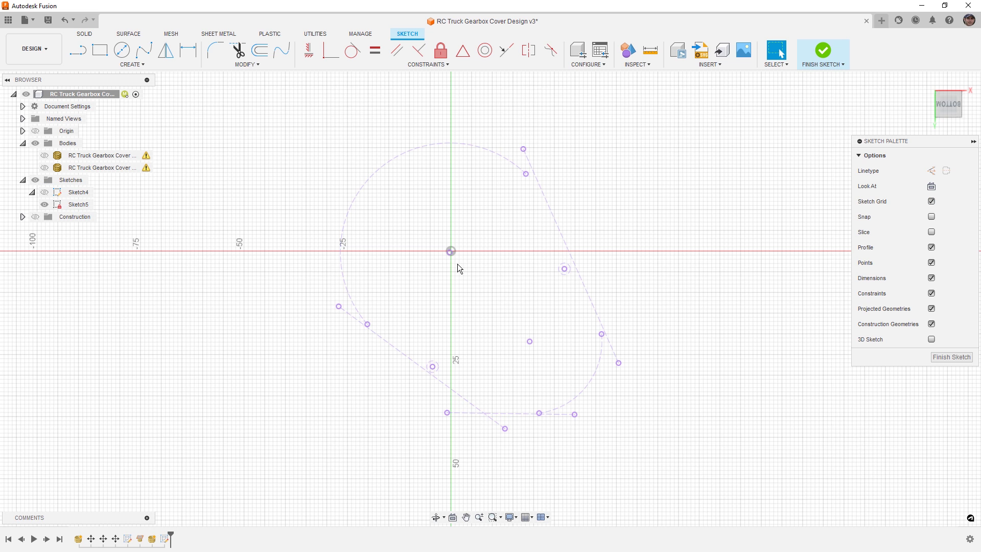
Step: Draw a circle about 52.8 mm in diameter from the large projected arc's centre to the arc's endpoint
scroll(458, 263, "up", 2)
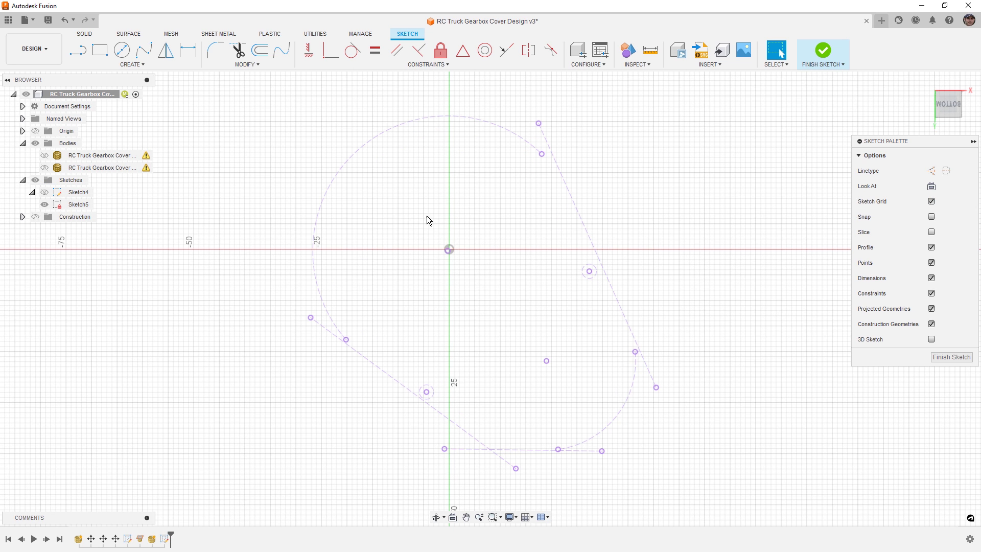
left_click(376, 141)
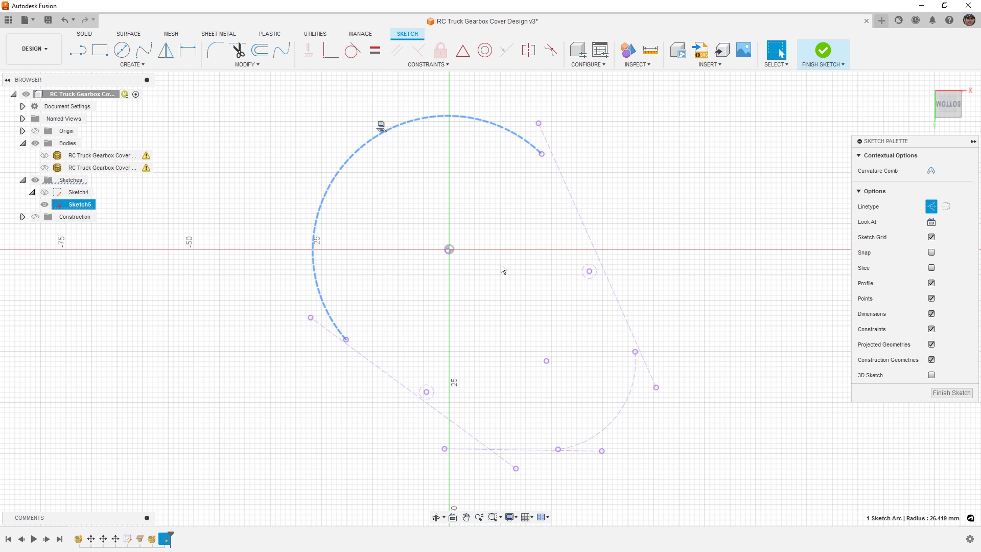
left_click(463, 265)
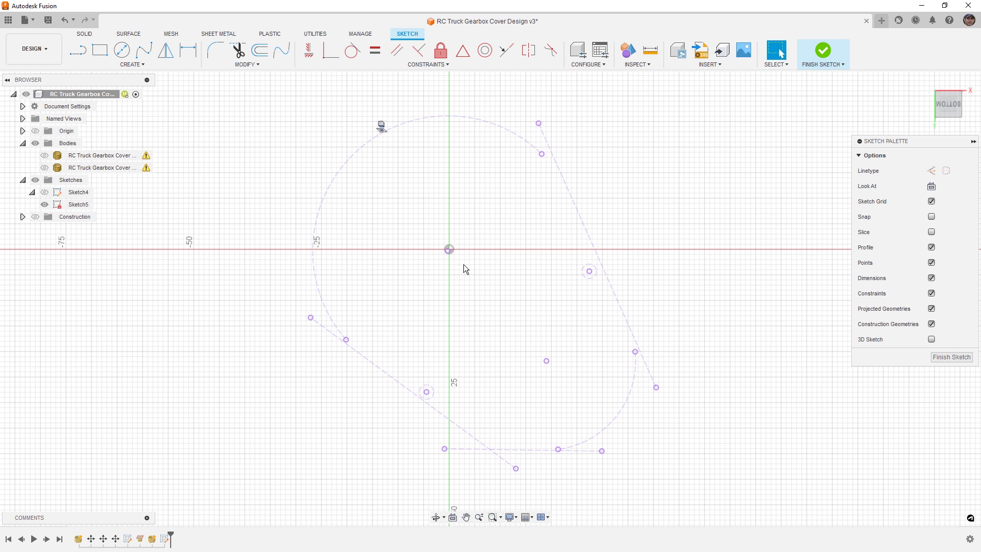
left_click(122, 50)
scroll(483, 265, "up", 5)
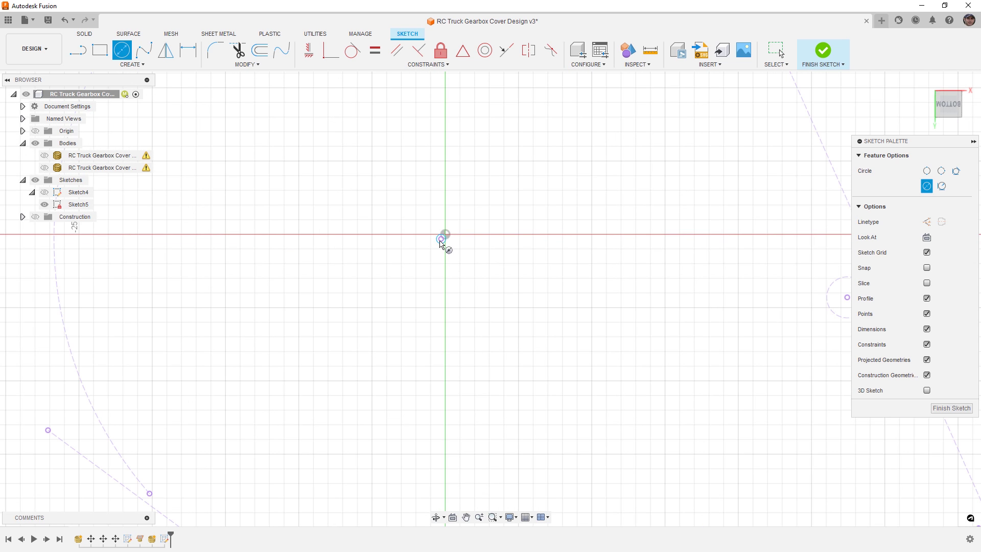
scroll(440, 244, "down", 5)
left_click(441, 240)
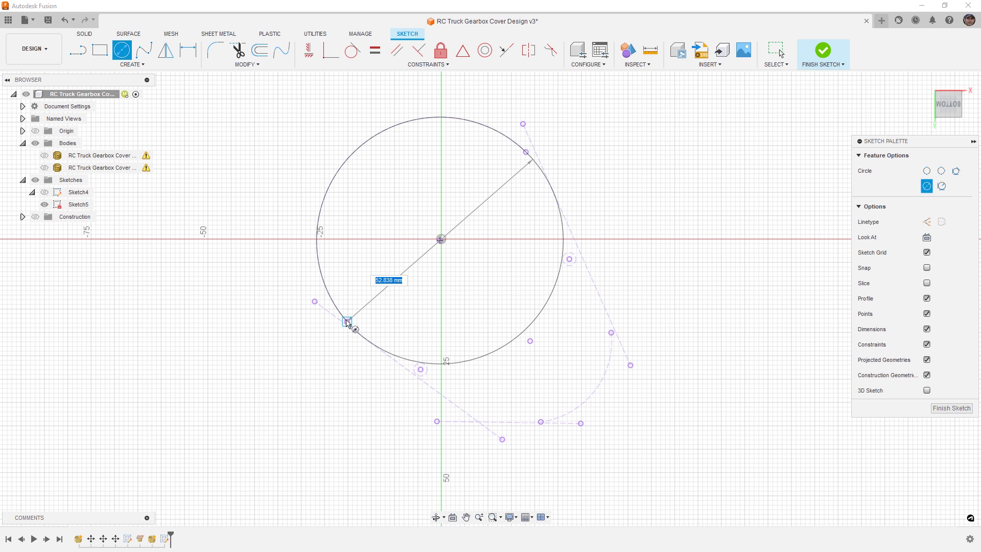
left_click(347, 322)
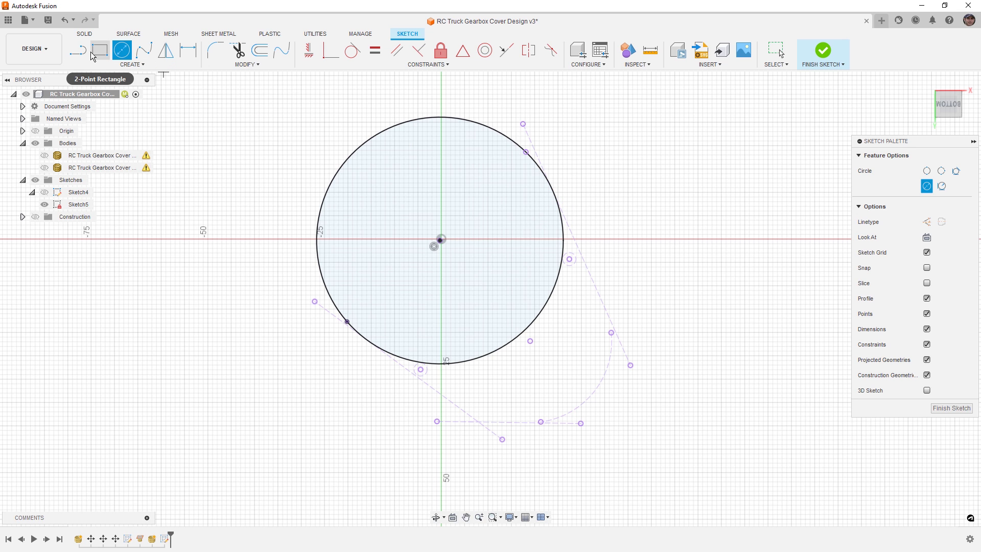
Step: Draw a circle about 34.9 mm in diameter from the small projected arc's centre to the arc's lower endpoint
scroll(598, 384, "up", 2)
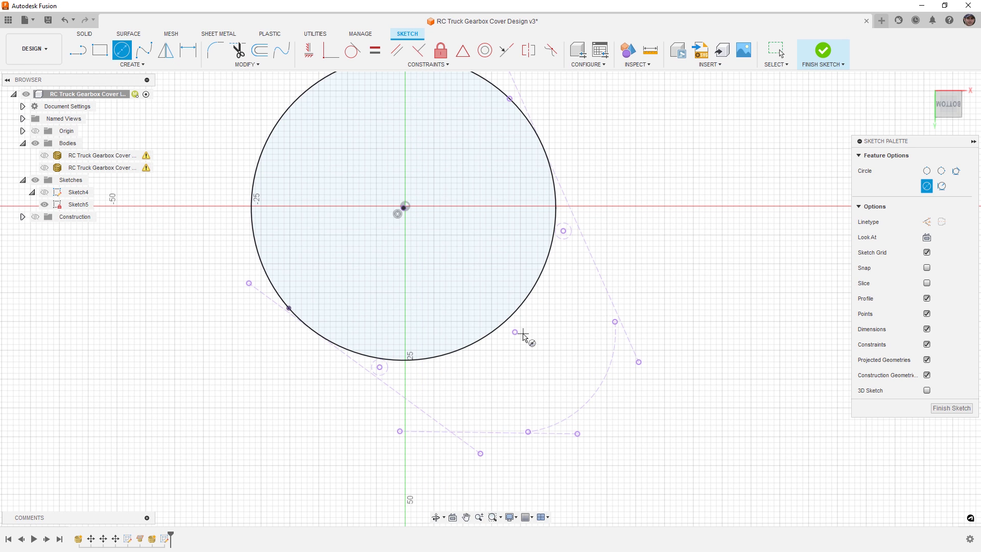
left_click(515, 333)
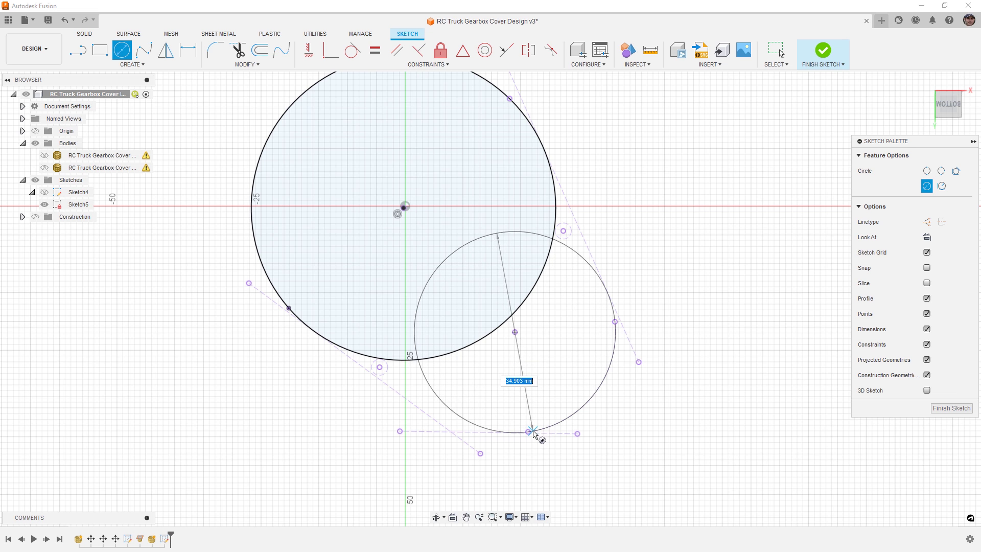
left_click(532, 433)
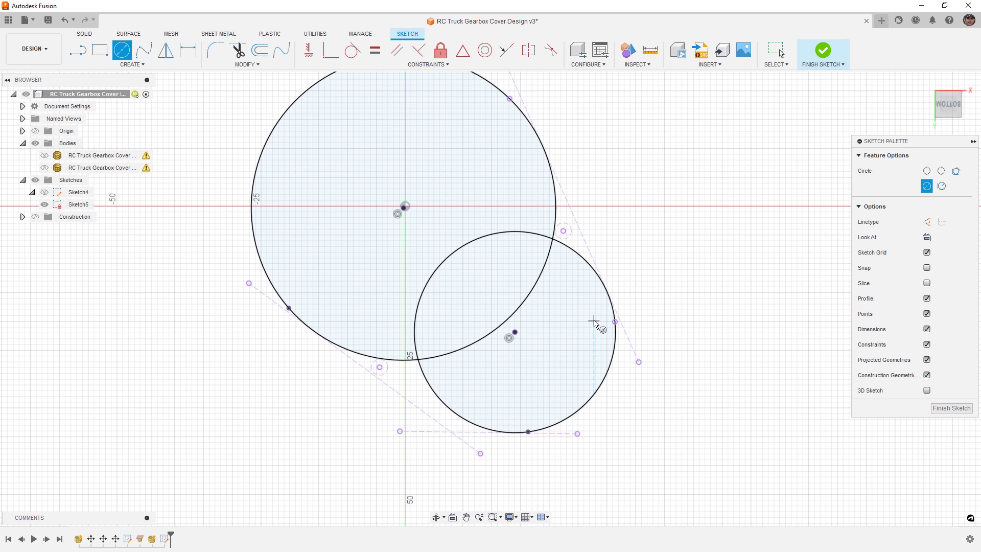
Step: Trace both projected screw holes with circles placed on their centre points
scroll(363, 364, "up", 4)
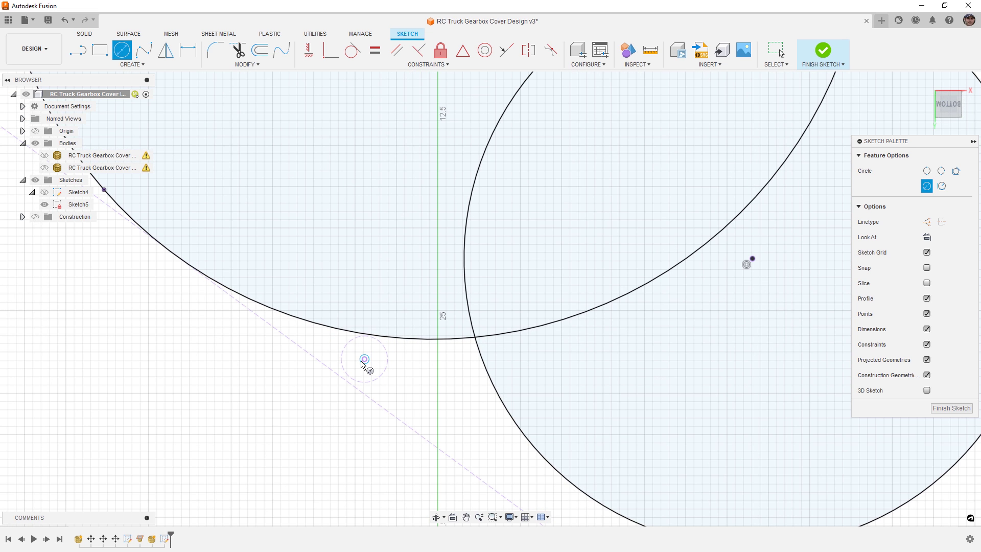
key("Escape")
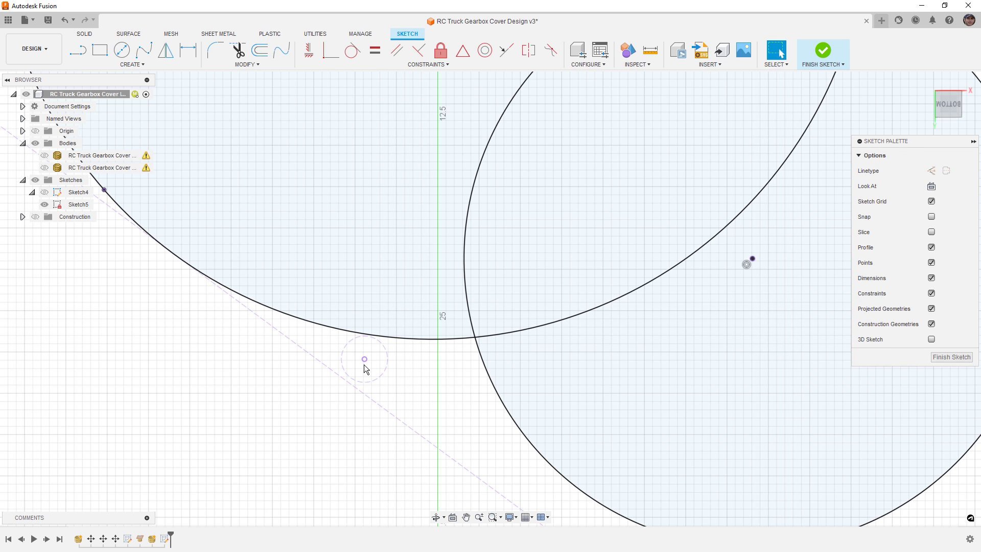
key("c")
left_click(366, 361)
scroll(399, 358, "down", 2)
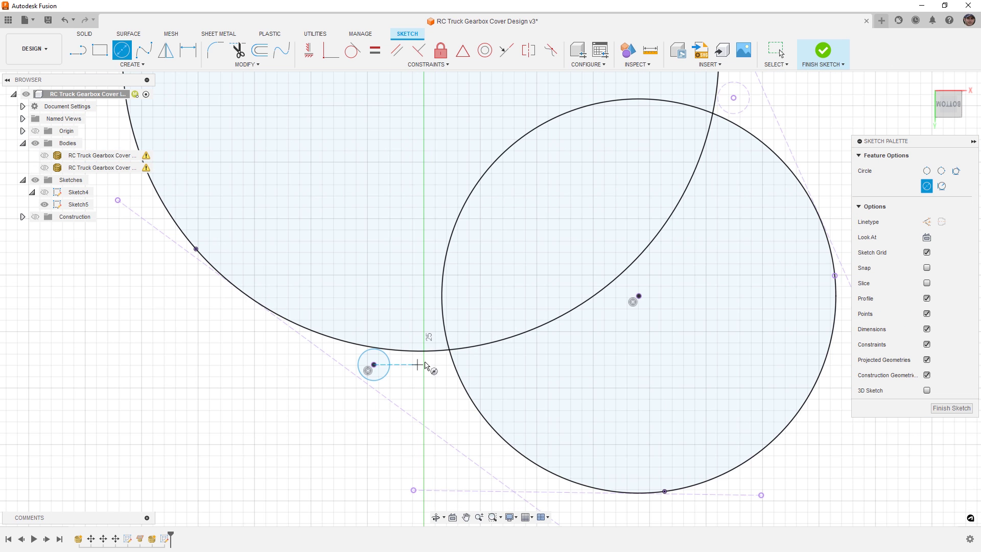
middle_click_drag(735, 102, 709, 144)
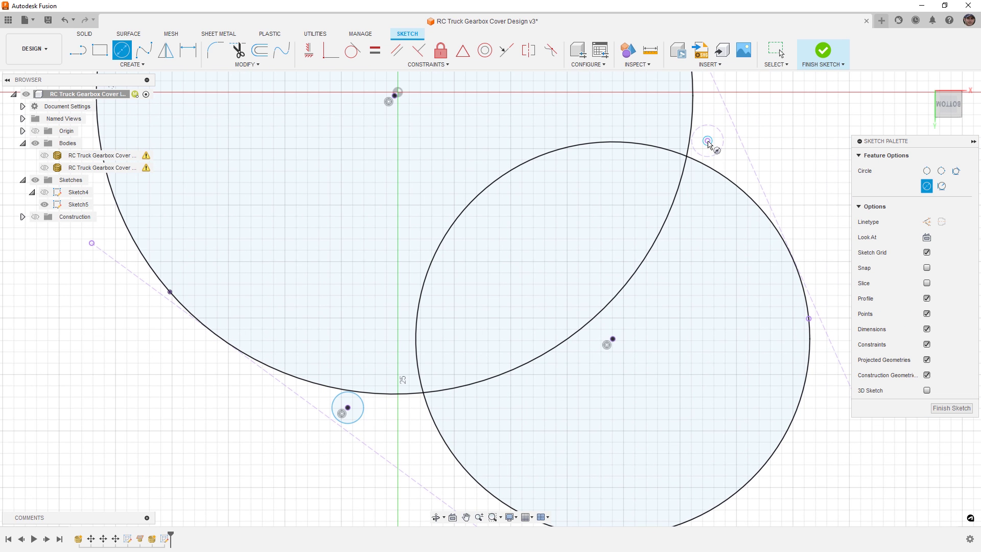
left_click(708, 141)
left_click(724, 141)
key("Escape")
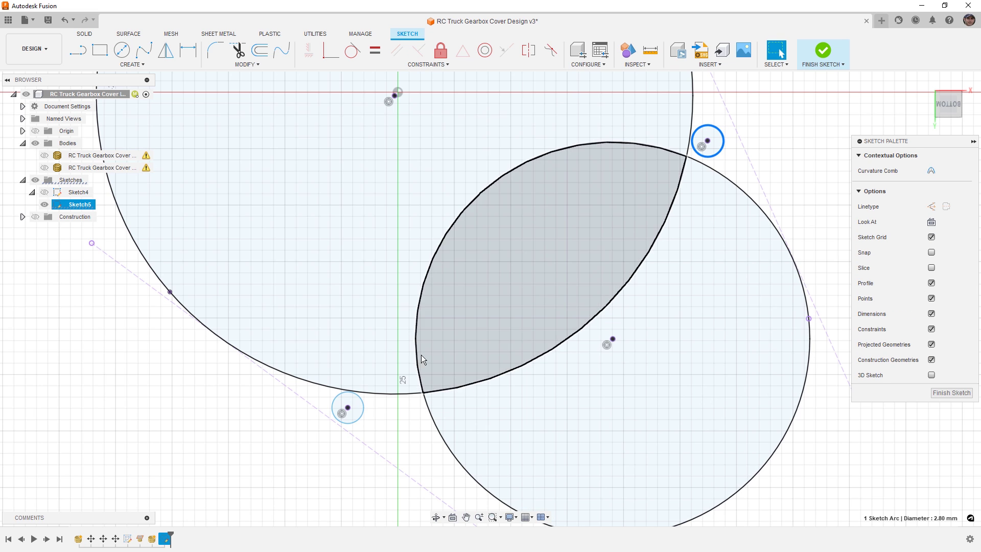
Step: Make the two screw-hole circles equal and dimension the lower one to a 3 mm diameter
left_click(360, 401)
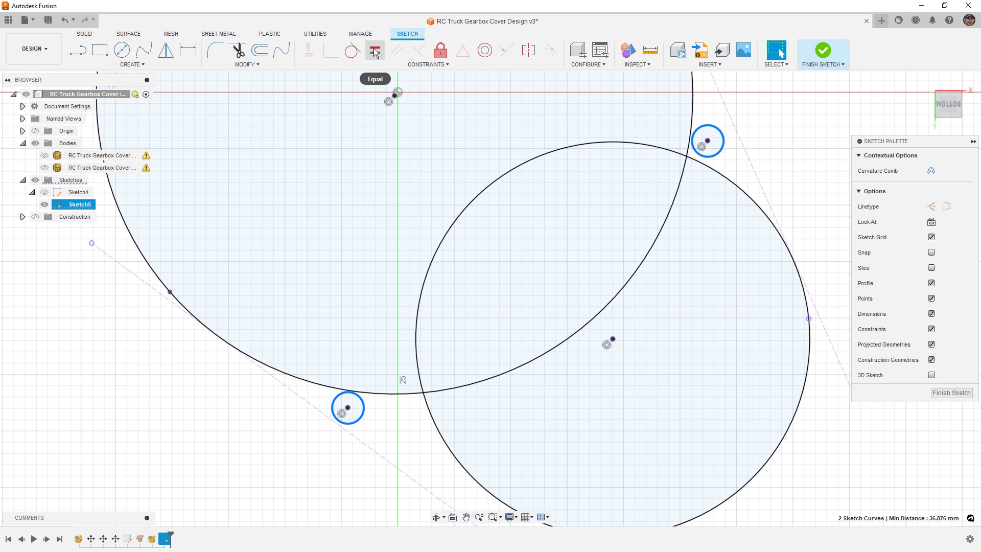
left_click(376, 51)
key("d")
left_click(359, 420)
left_click(302, 450)
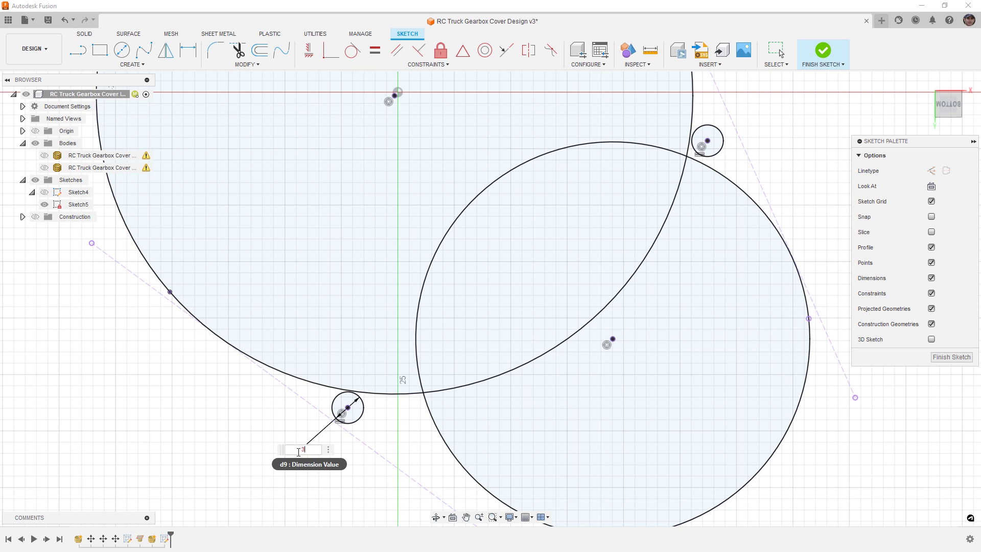
key("Return")
key("F6")
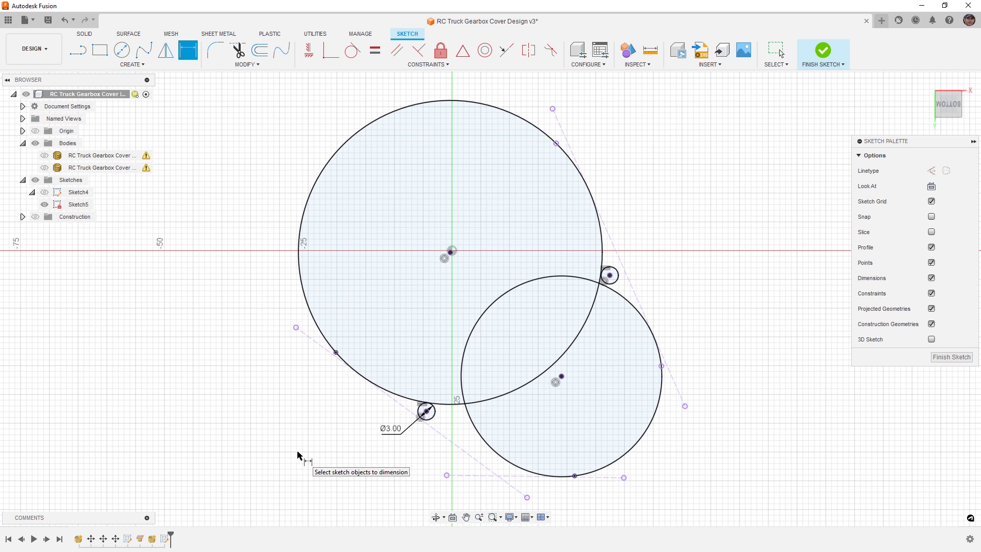
Step: Draw a 4.5 mm diameter circle concentric with the lower screw hole
scroll(419, 425, "up", 5)
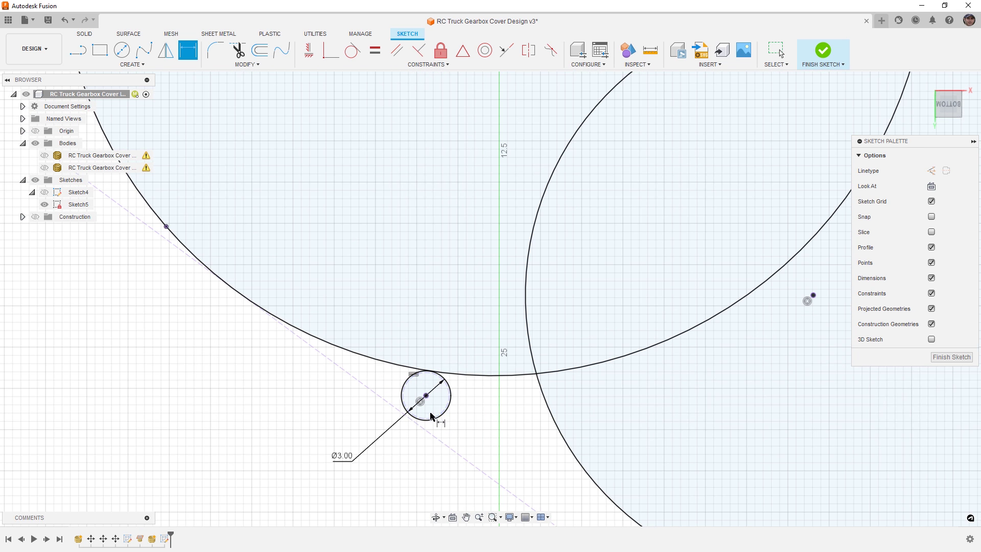
key("c")
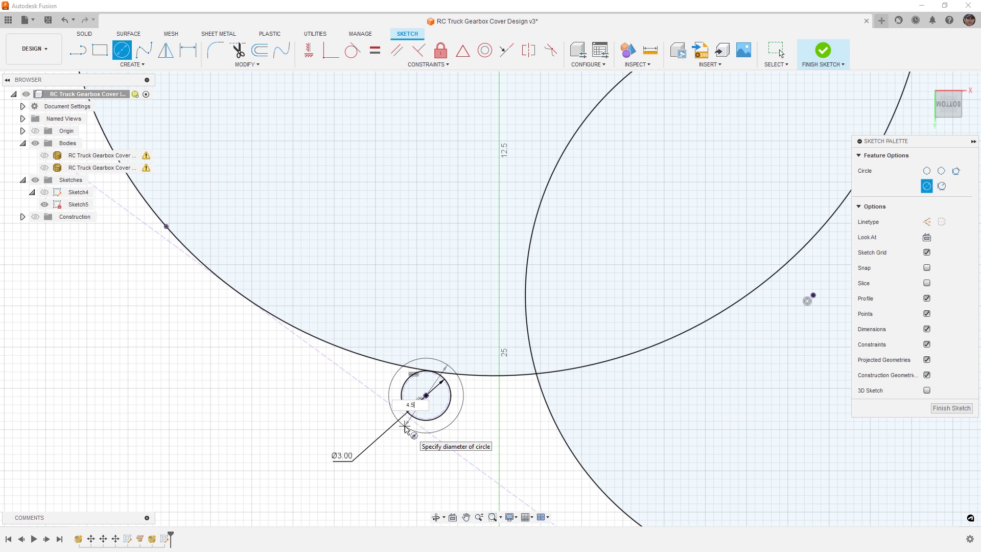
type("4.5")
key("Return")
Step: Show the scan mesh, reposition the outer boss circle's dimension at the lower screw hole, and set it to 6 mm
scroll(405, 429, "down", 2)
middle_click_drag(776, 177, 561, 283)
left_click(45, 168)
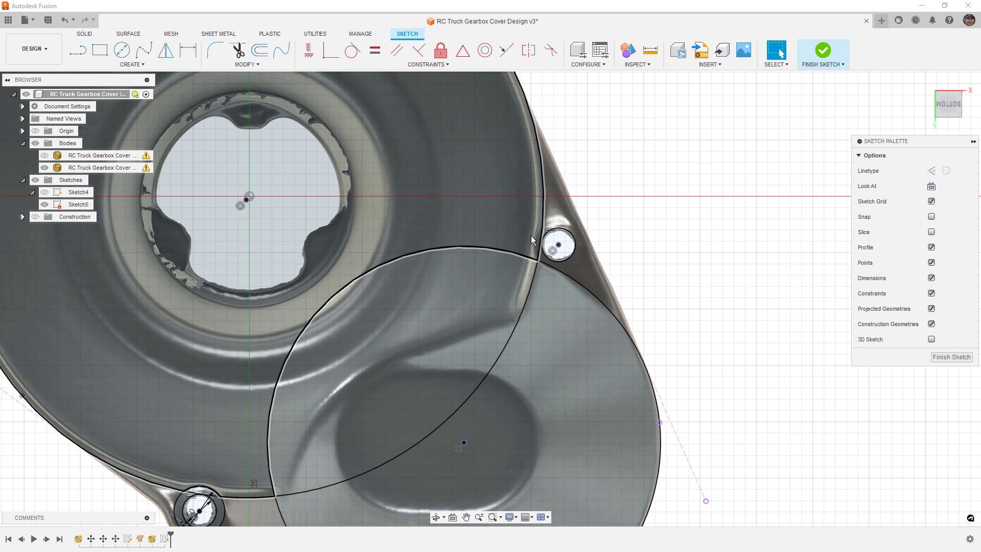
middle_click_drag(532, 240, 611, 95)
scroll(259, 391, "up", 2)
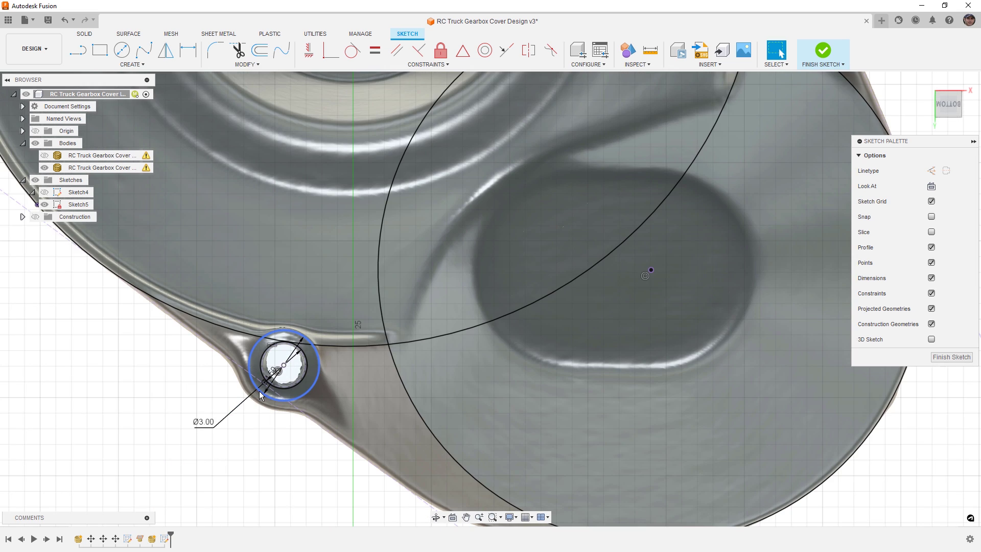
scroll(259, 391, "up", 3)
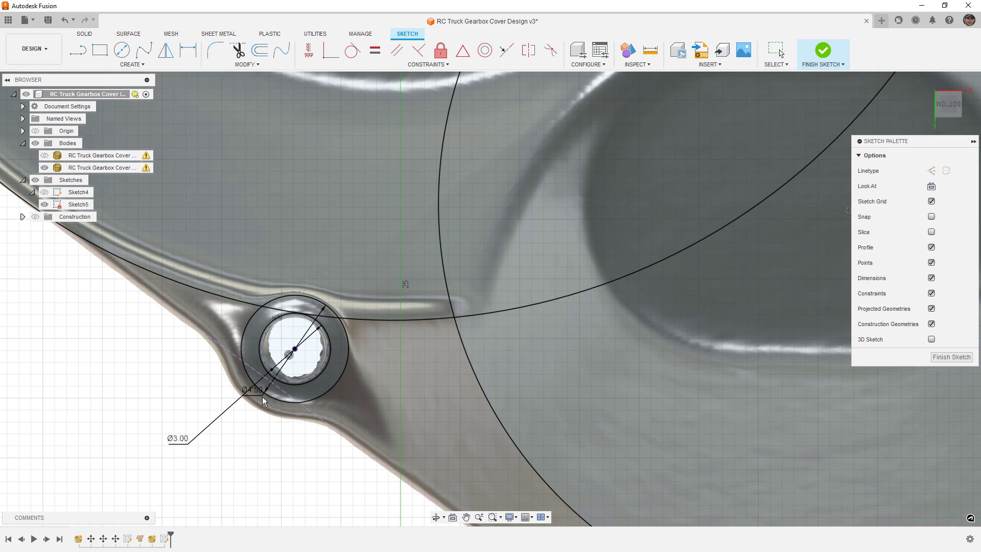
left_click_drag(262, 397, 226, 471)
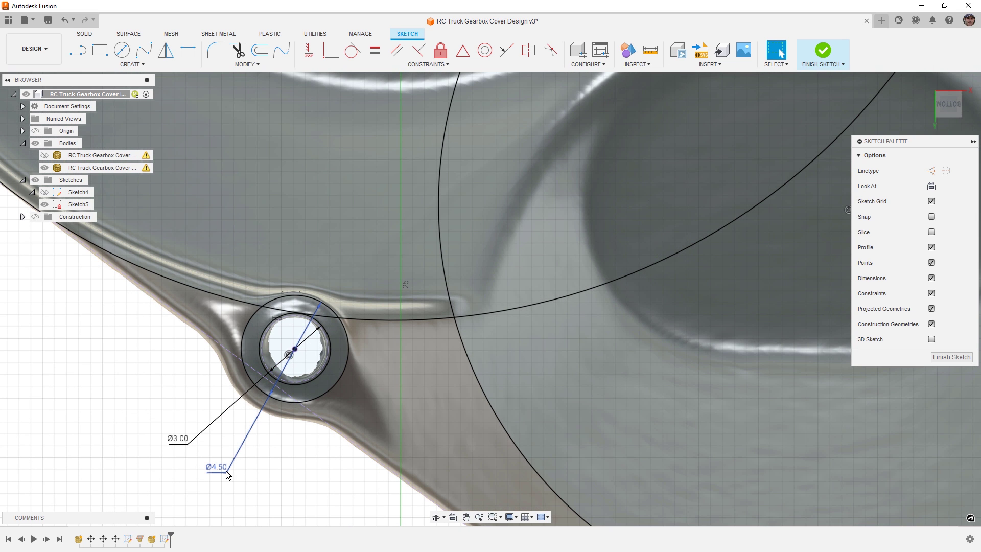
double_click(225, 471)
type("6")
key("Return")
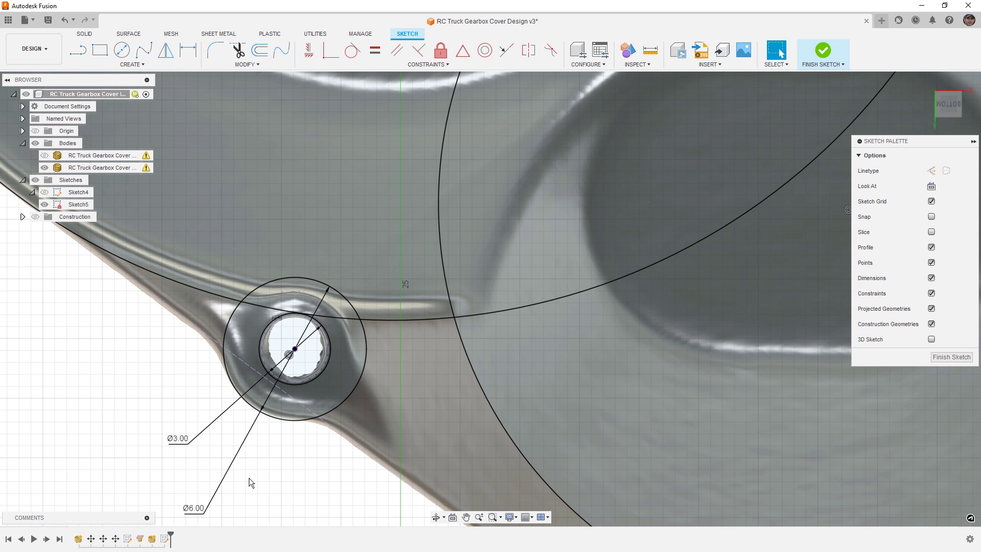
Step: Draw a 6 mm diameter circle concentric with the upper screw hole
scroll(252, 466, "down", 3)
middle_click_drag(608, 235, 470, 426)
scroll(595, 259, "up", 2)
key("c")
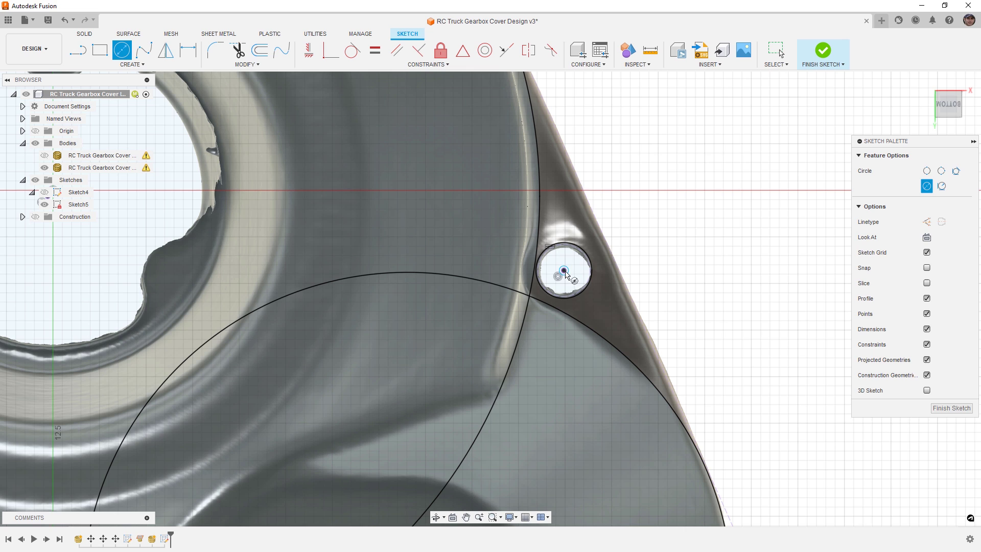
left_click(572, 268)
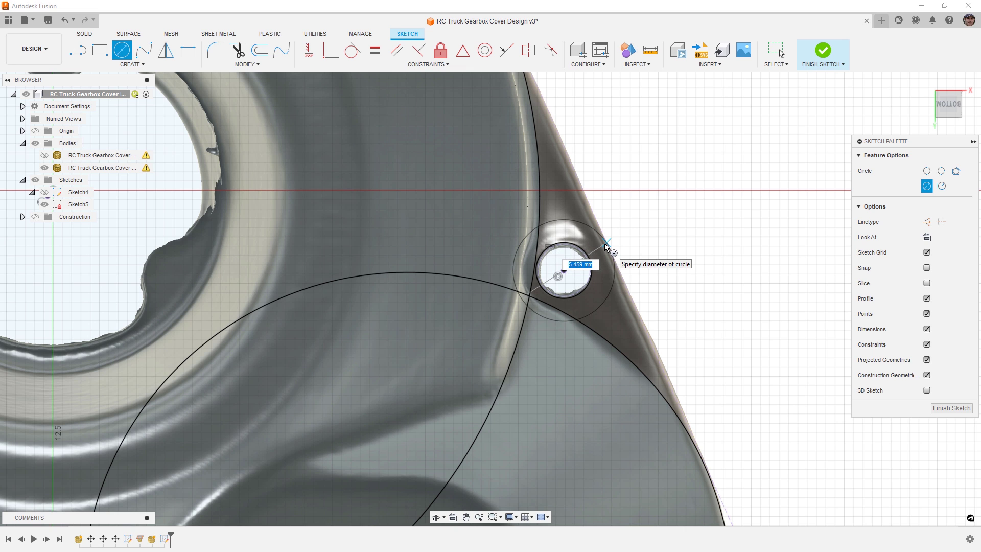
type("6")
key("Return")
key("Escape")
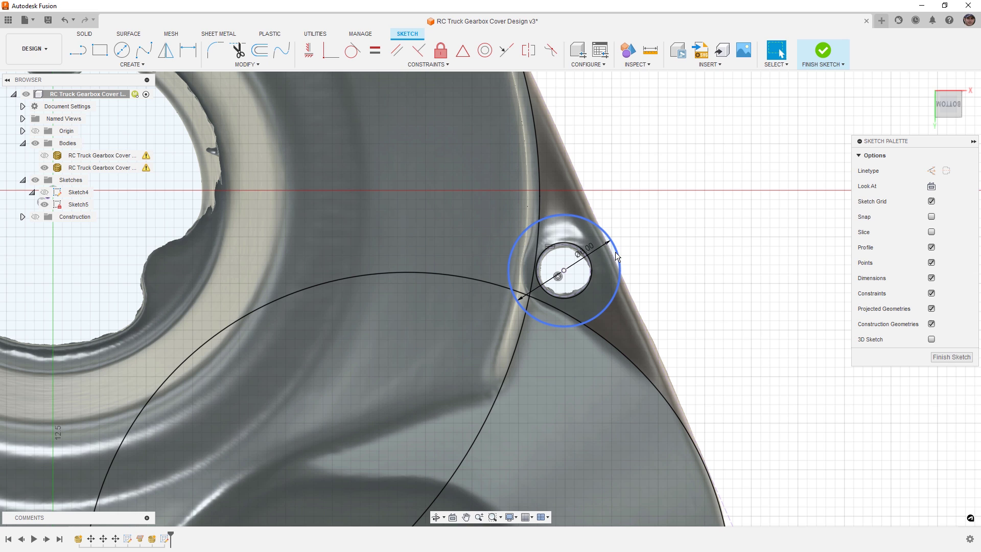
Step: Set the outer boss circle at the upper screw hole to 5 mm diameter and move its dimension outside the circle
double_click(593, 252)
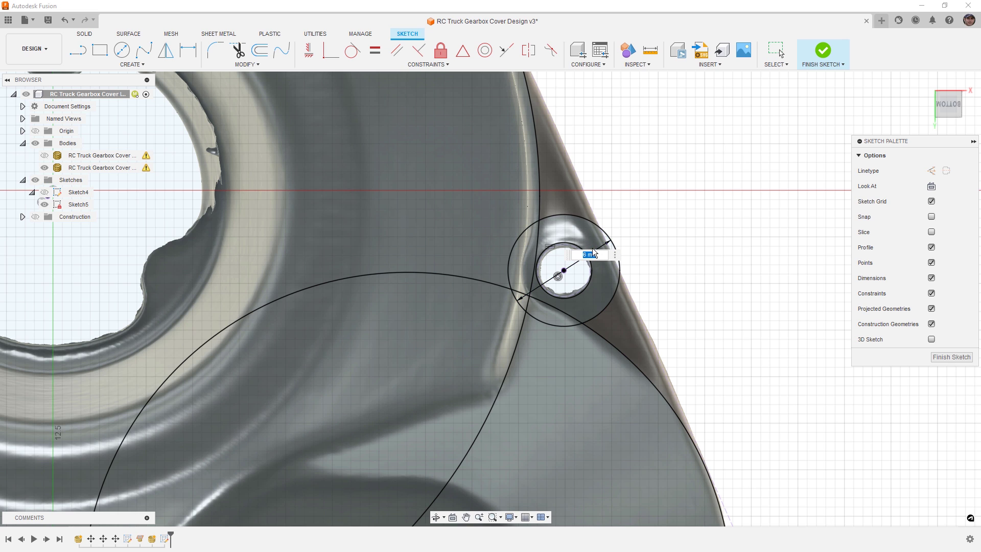
type("5")
key("Return")
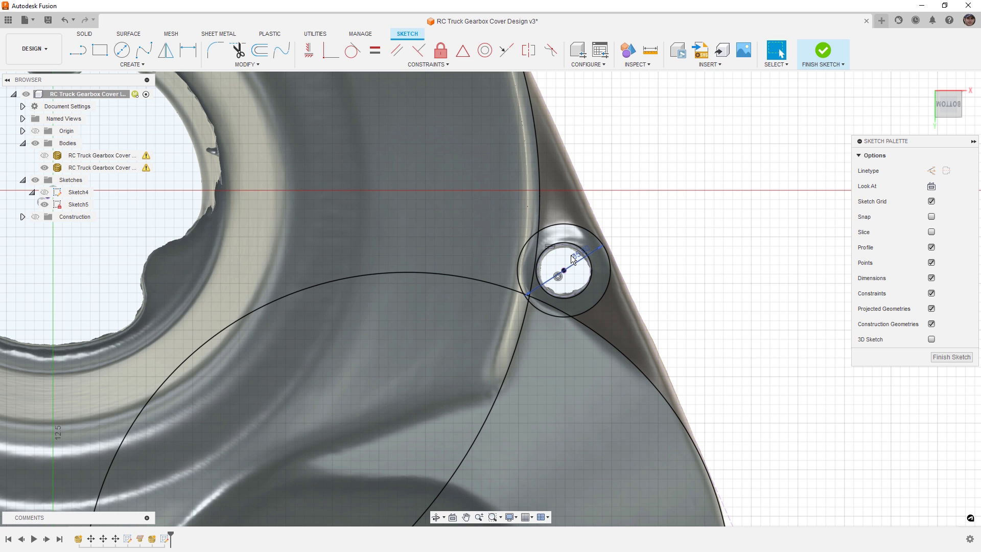
left_click_drag(574, 260, 627, 254)
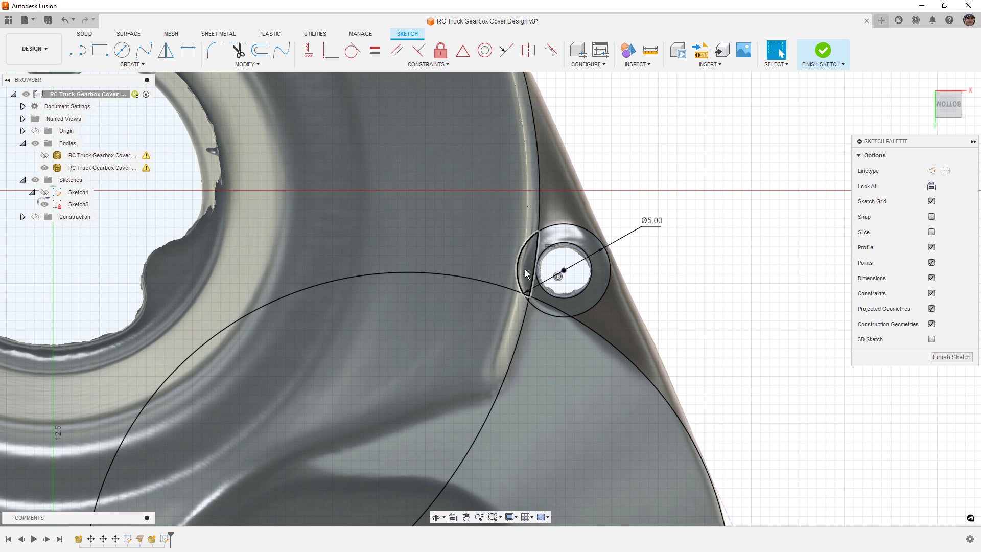
left_click(530, 255)
Step: Hide the scan mesh body so only the sketch geometry is displayed
scroll(636, 206, "down", 5)
scroll(643, 210, "down", 2)
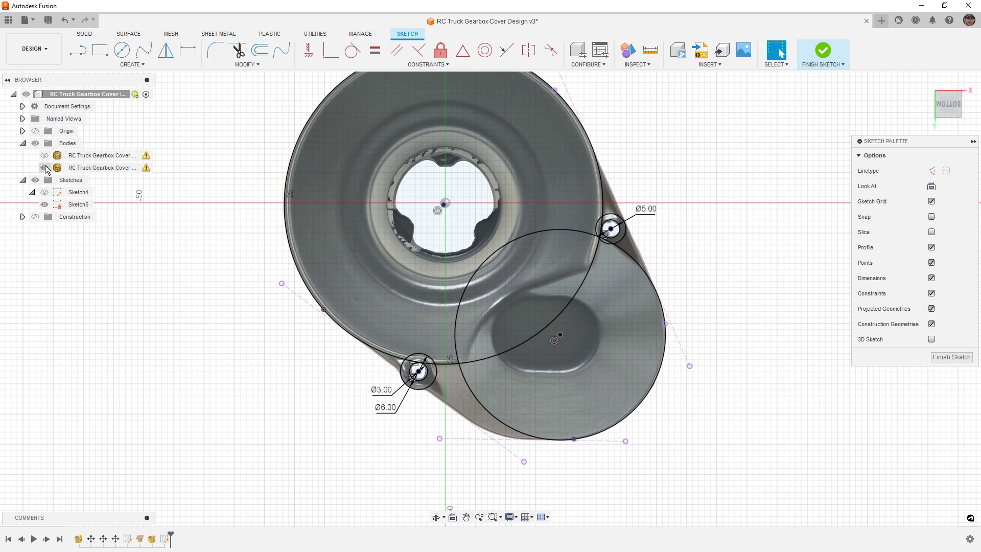
left_click(45, 168)
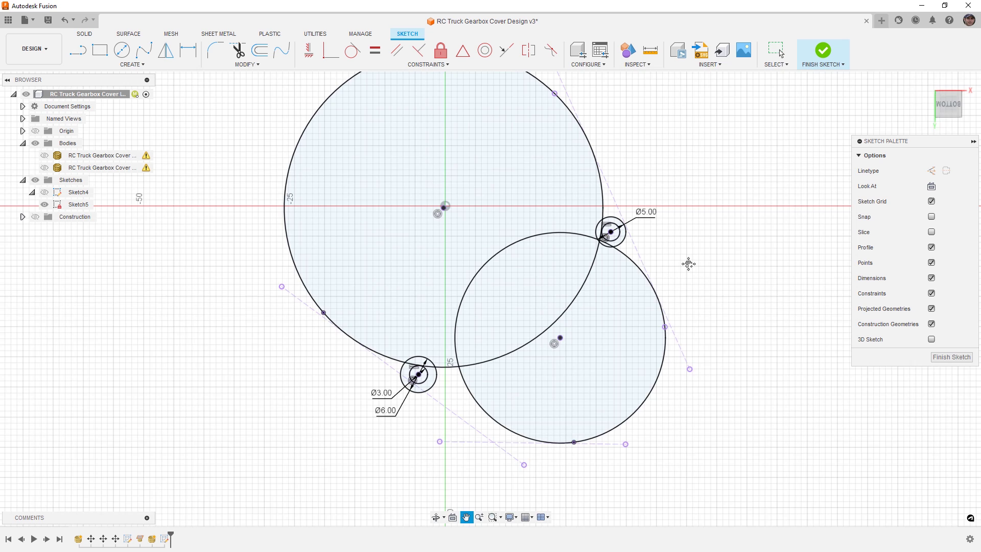
middle_click_drag(688, 263, 666, 305)
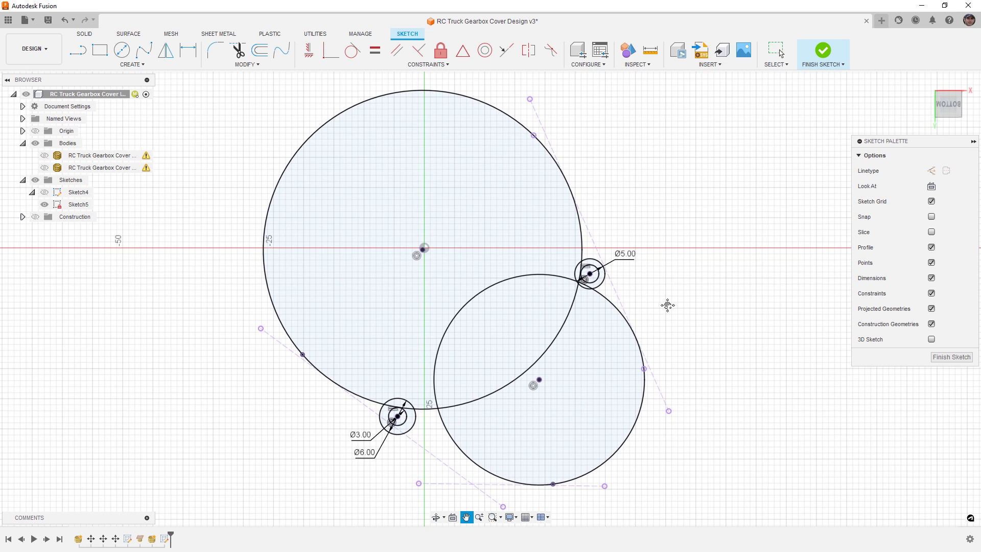
Step: Draw a line bridging the two large circles beside the upper screw hole and make it tangent to both circles
left_click(77, 49)
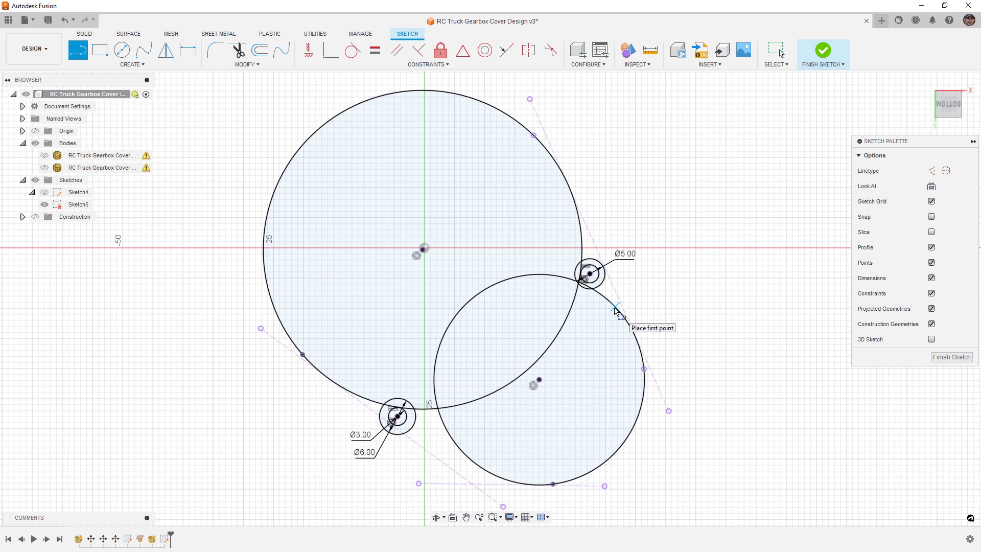
left_click(613, 306)
left_click(583, 239)
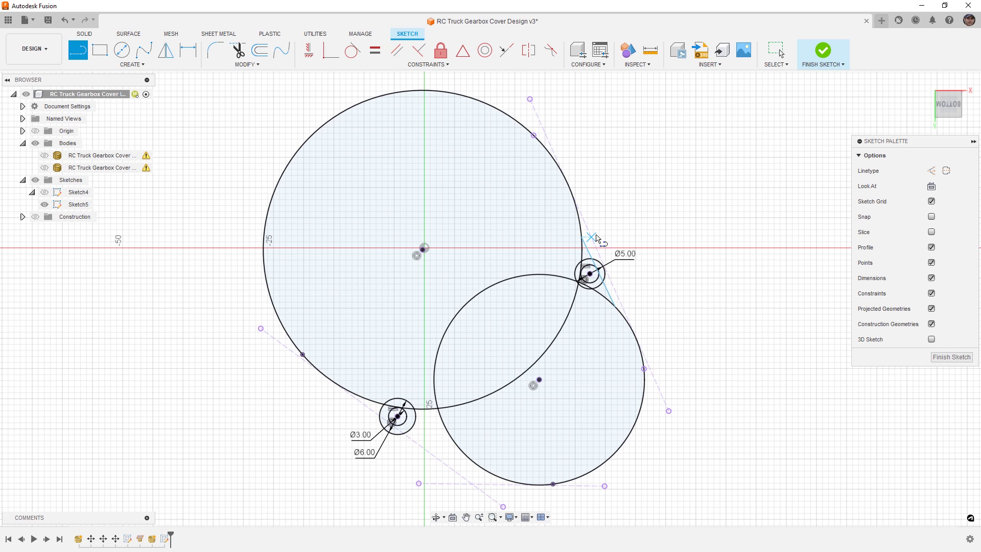
left_click(352, 51)
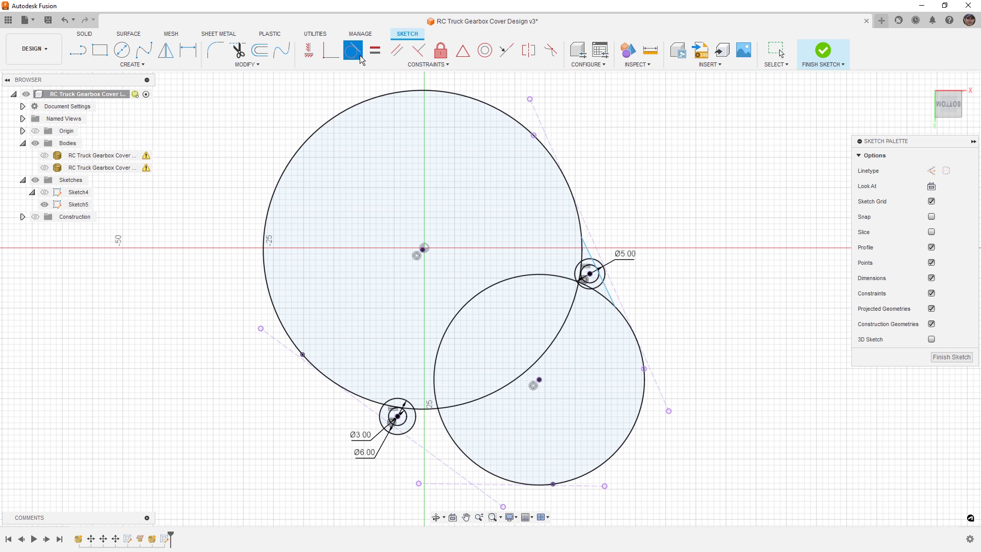
left_click(608, 291)
left_click(581, 254)
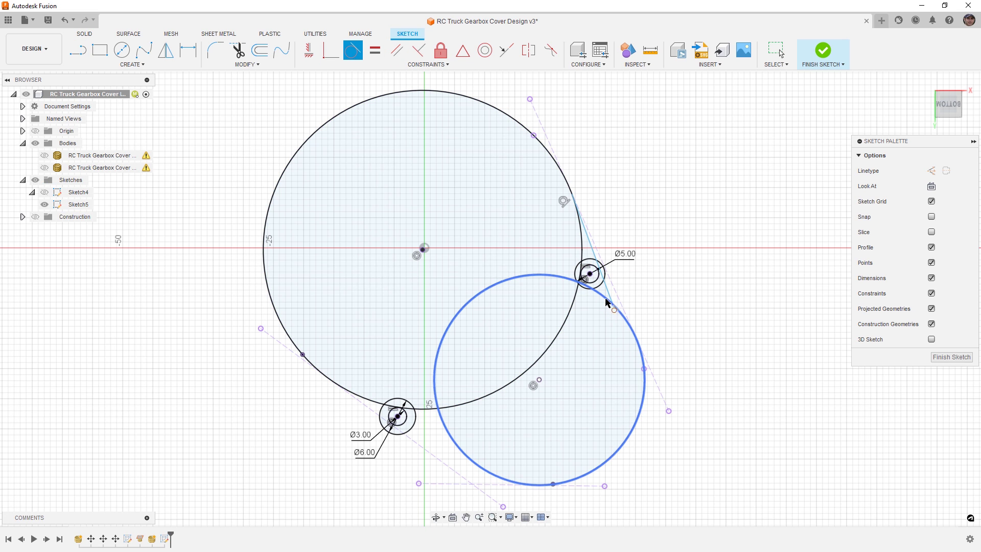
left_click(620, 318)
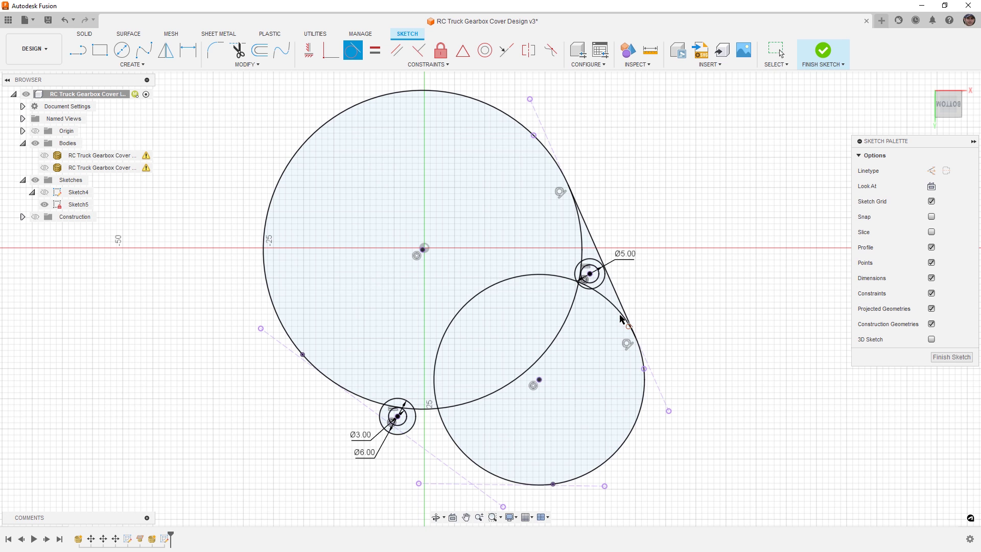
scroll(656, 364, "up", 2)
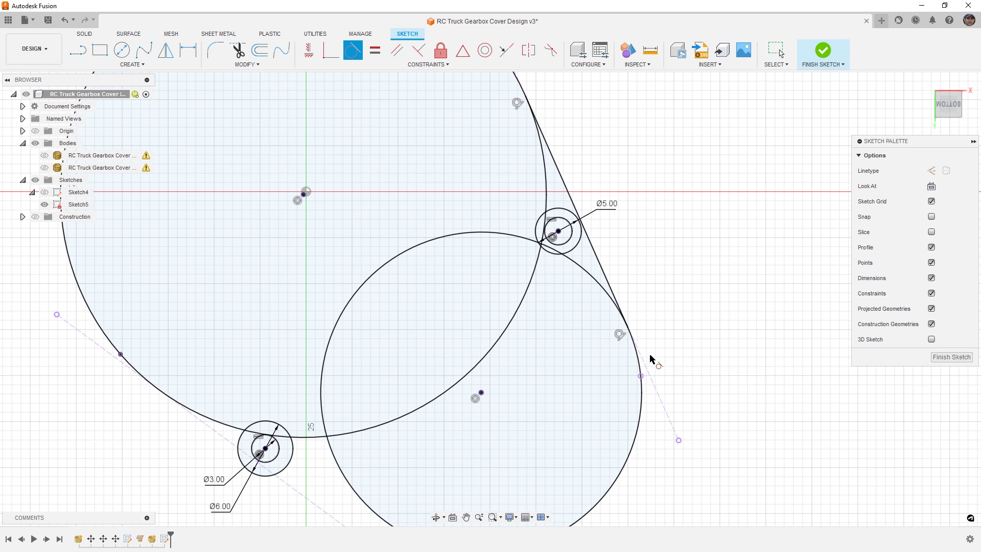
scroll(651, 372, "up", 2)
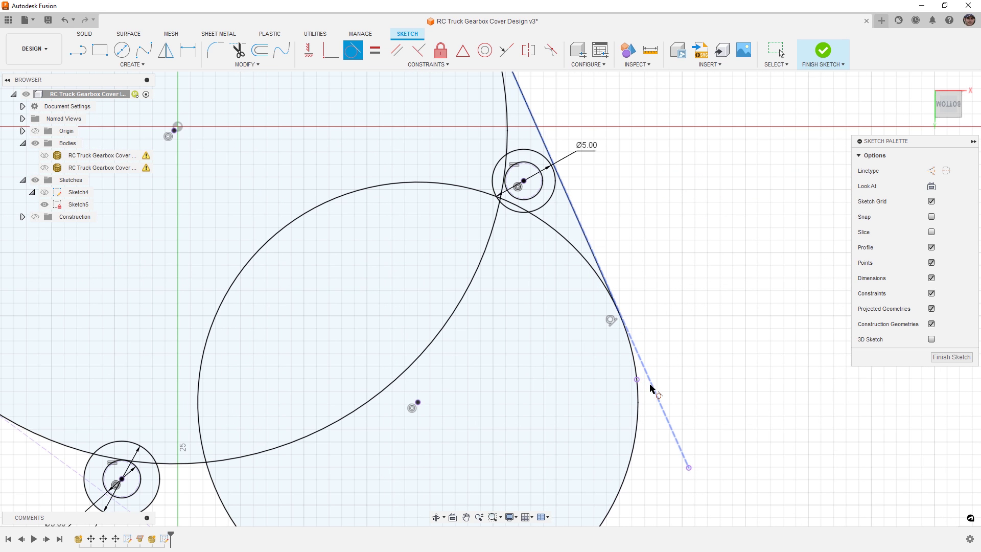
scroll(604, 266, "up", 6)
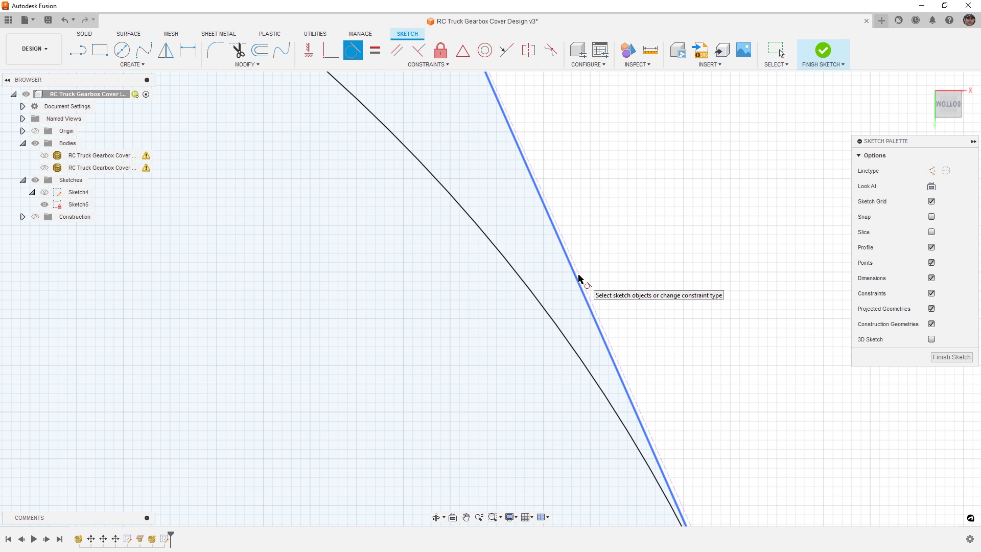
scroll(570, 269, "down", 5)
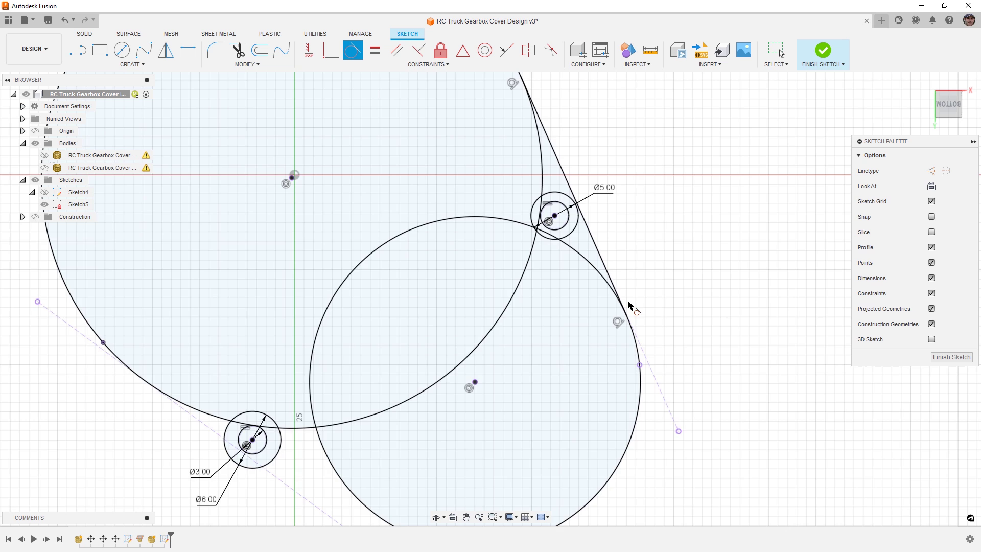
scroll(628, 305, "down", 3)
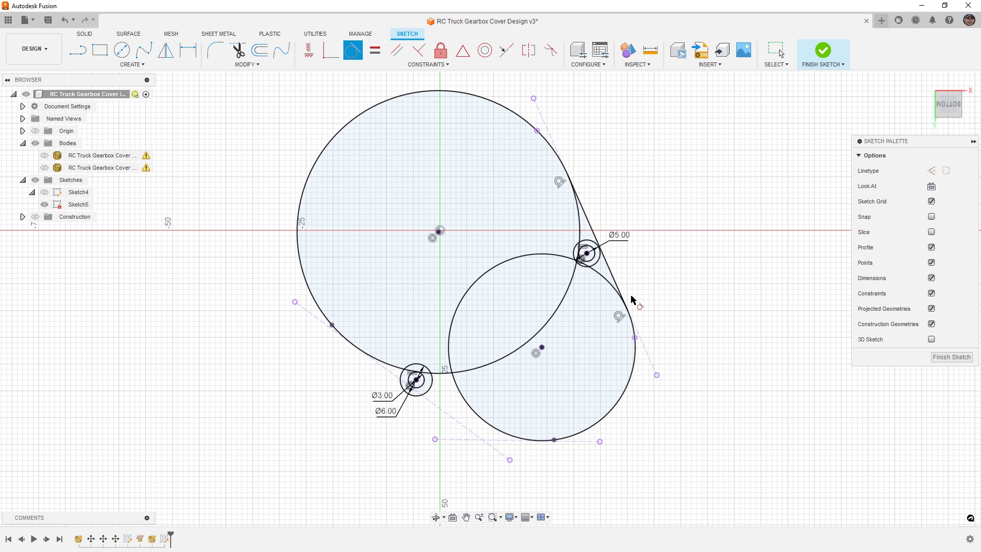
Step: Draw two connected lines from the large circle's lower-left edge past the 6 mm circle to the smaller large circle's bottom edge
left_click(77, 50)
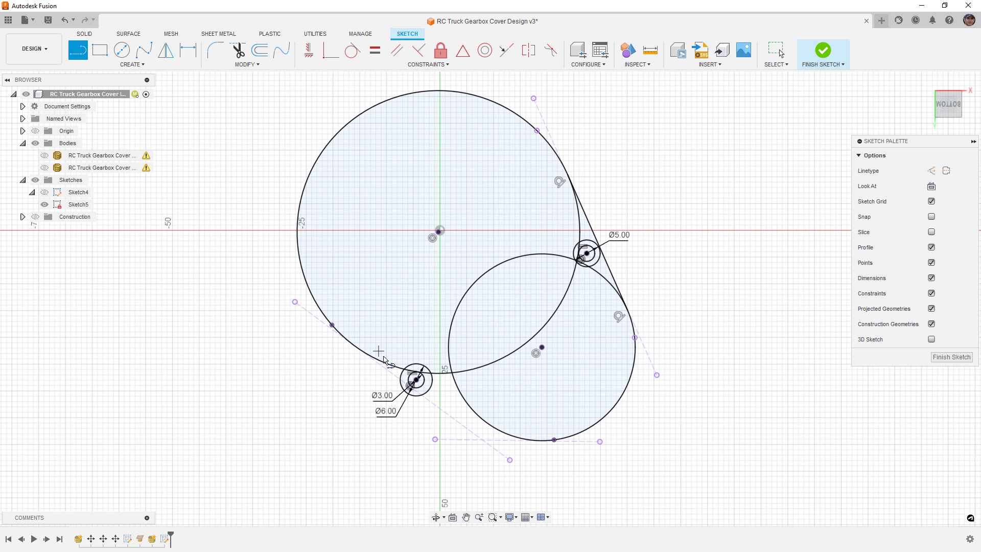
scroll(389, 366, "up", 3)
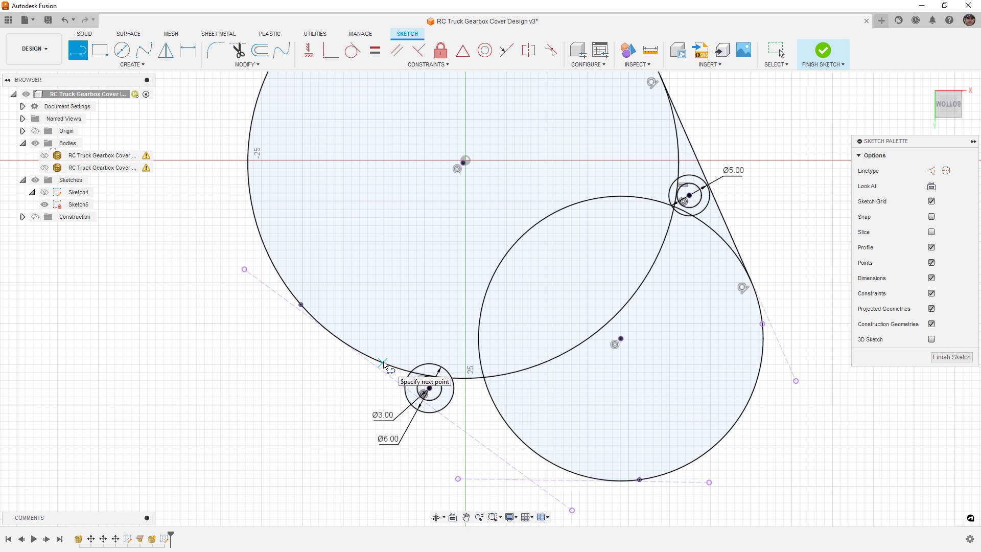
left_click(384, 365)
scroll(562, 492, "up", 3)
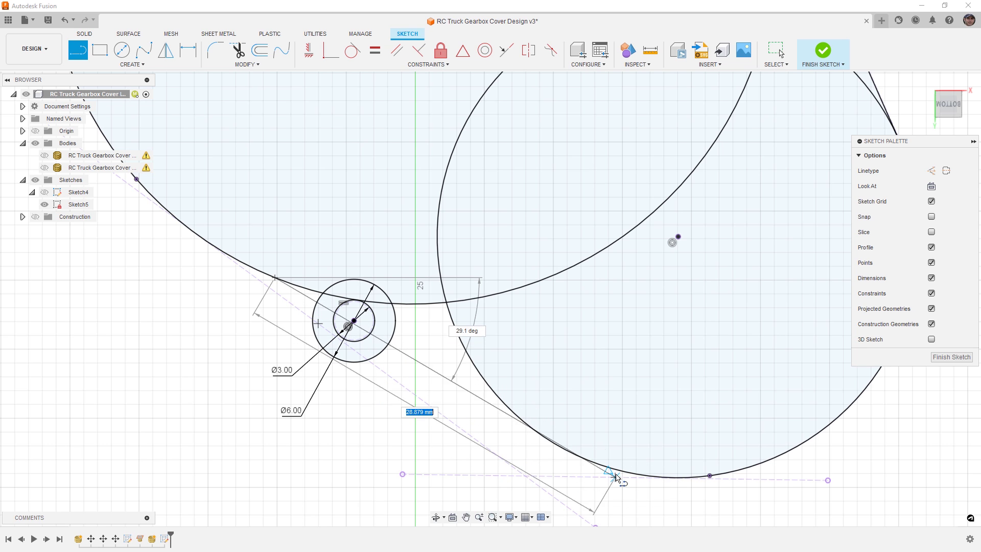
left_click(524, 462)
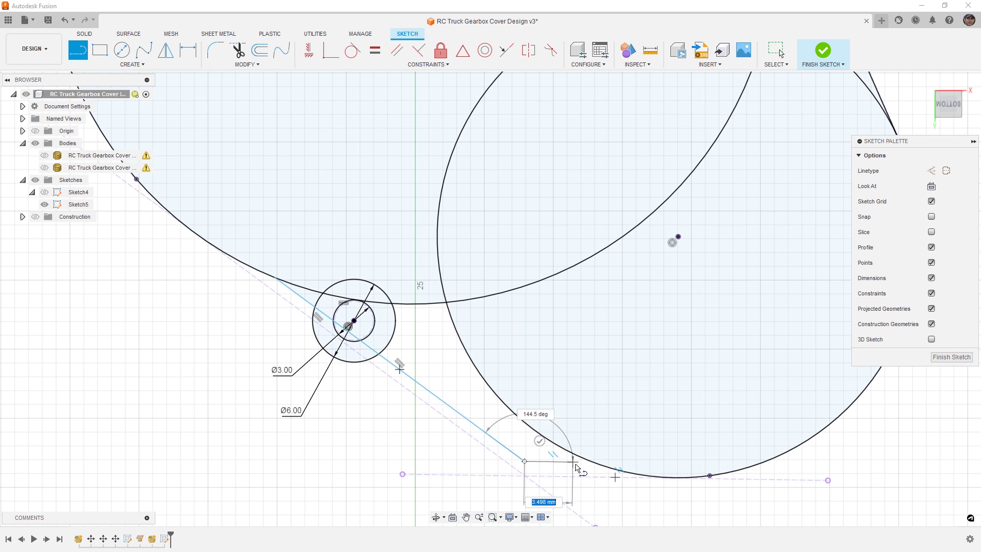
left_click(605, 466)
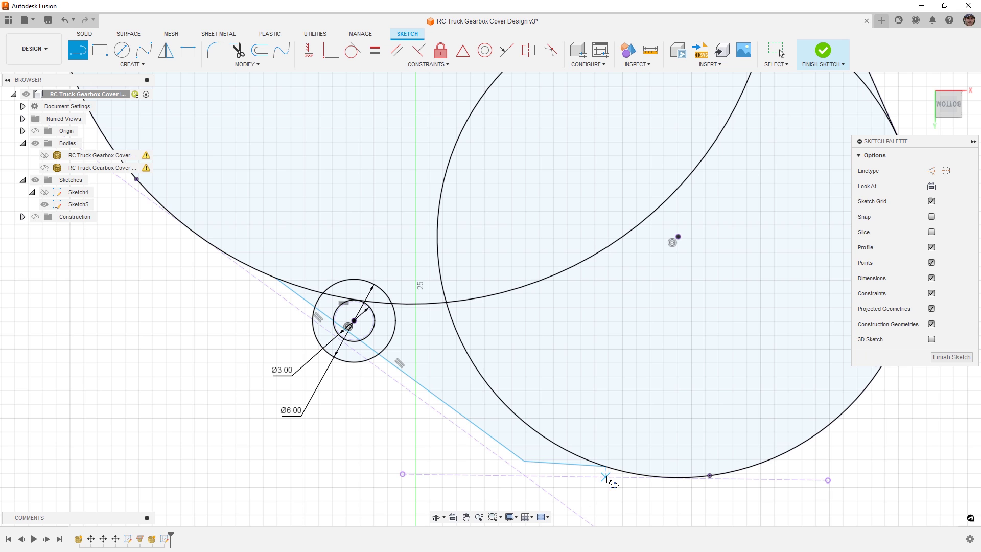
Step: Make the short bottom line tangent to the lower circle and horizontal, and the long sloped line tangent to the large circle
left_click(352, 50)
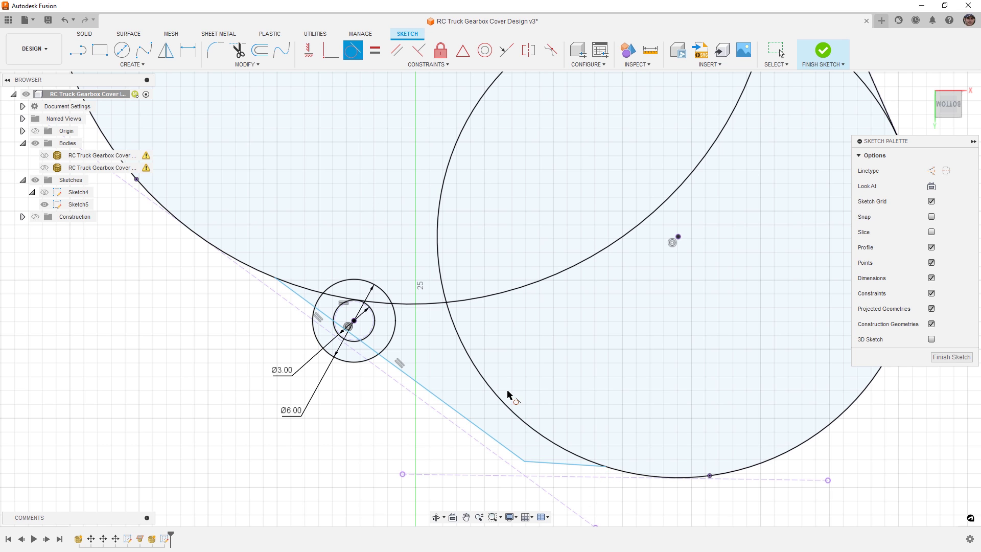
left_click(538, 463)
left_click(630, 474)
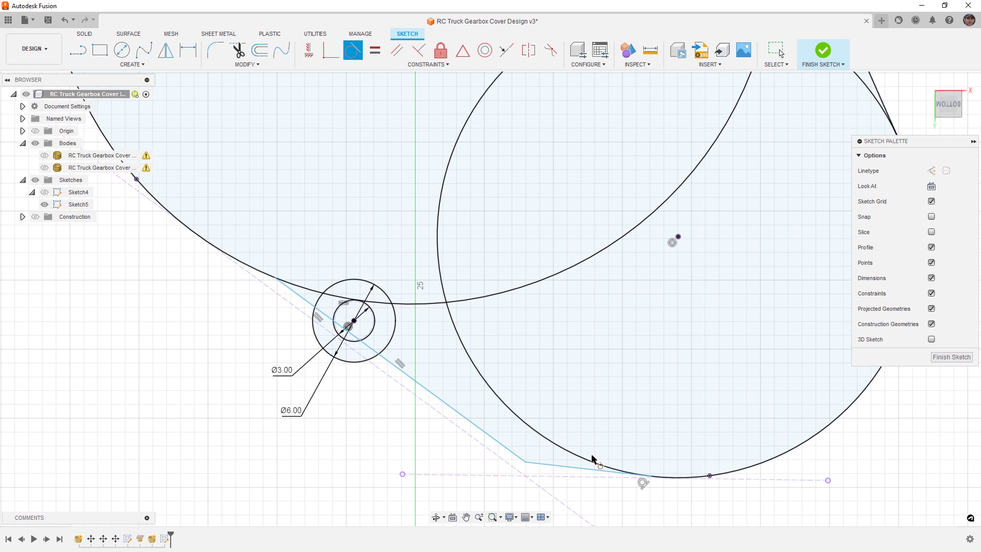
left_click(433, 395)
left_click(296, 268)
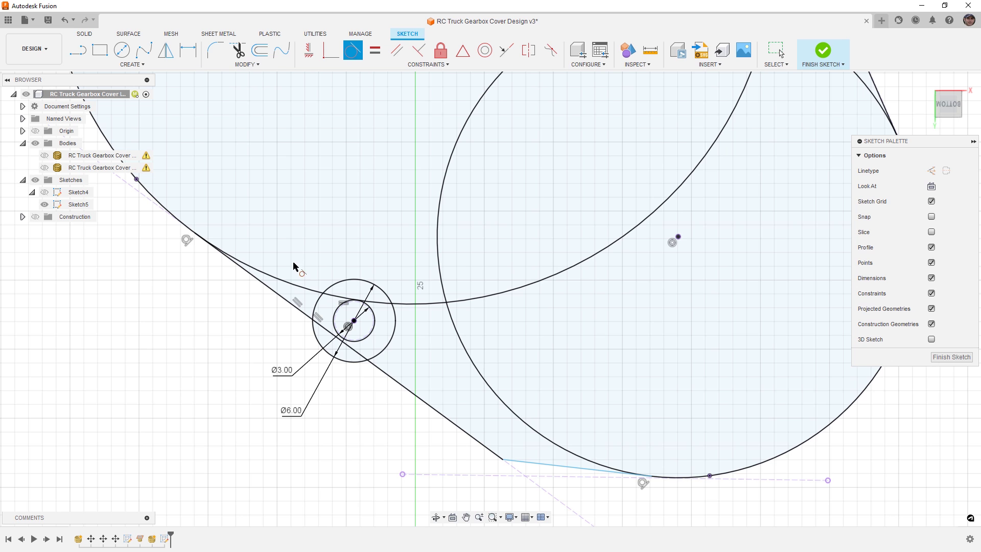
left_click(309, 50)
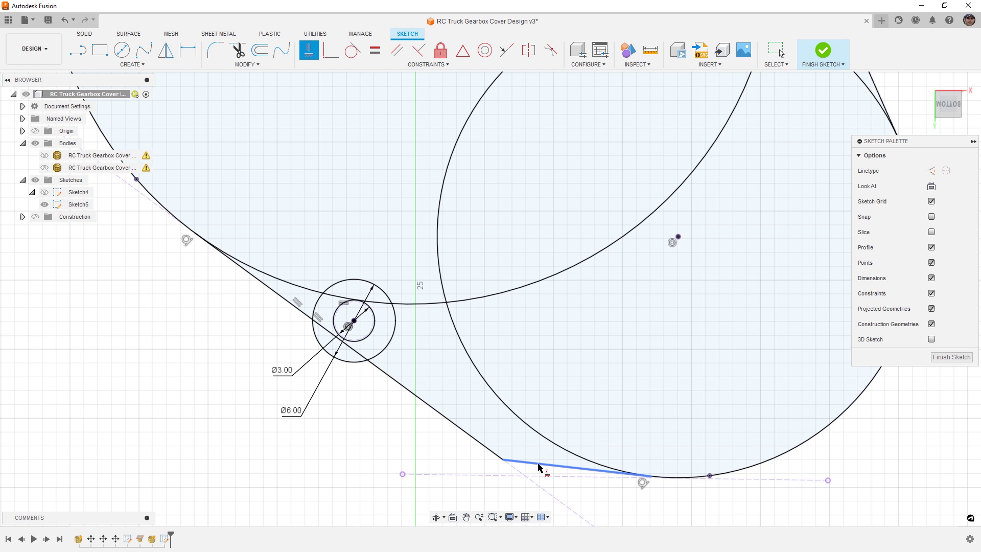
left_click(538, 467)
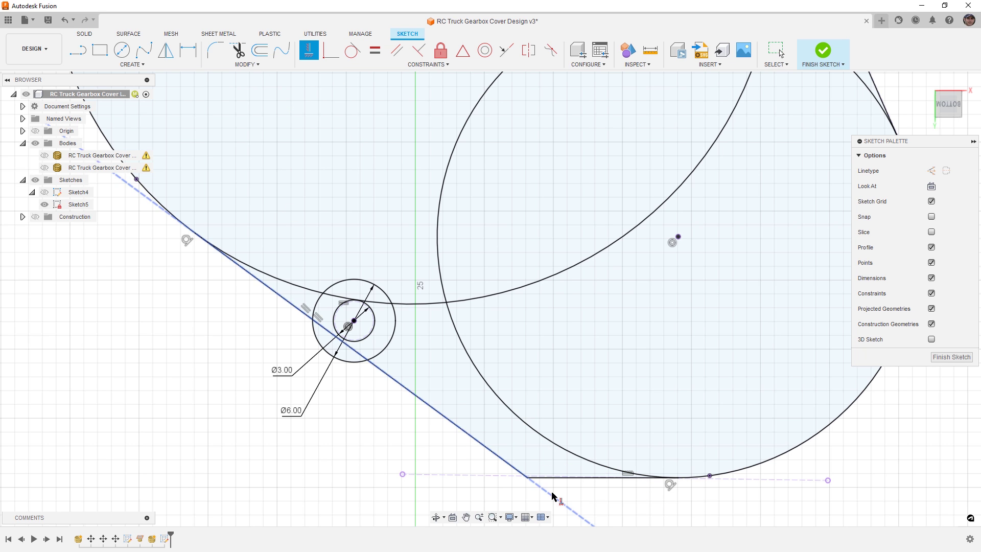
scroll(553, 496, "up", 6)
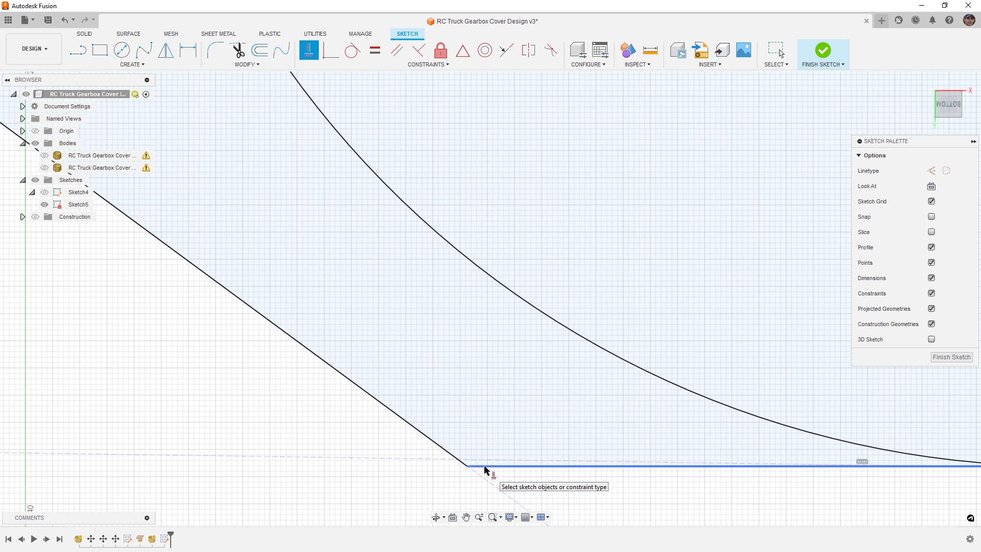
key("Escape")
key("d")
left_click(492, 468)
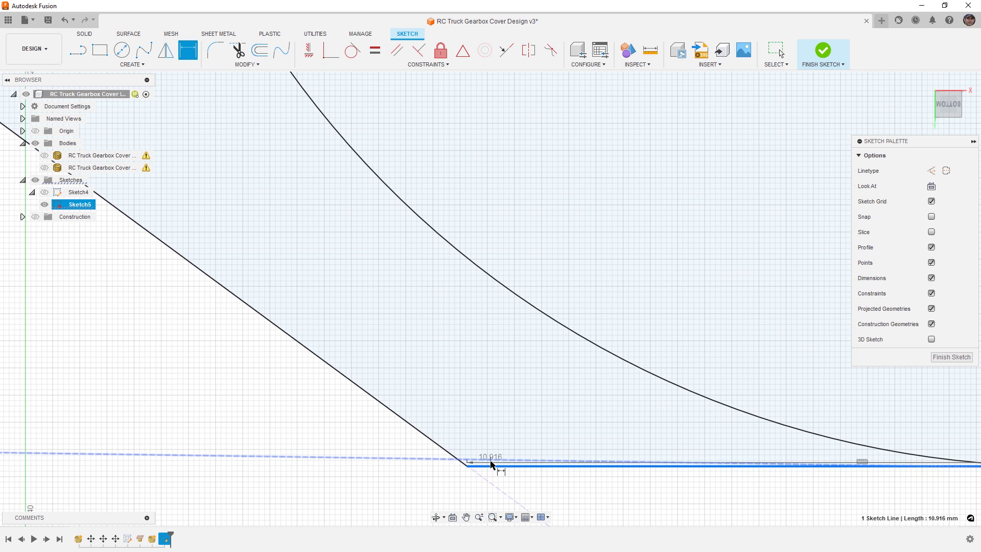
left_click(491, 461)
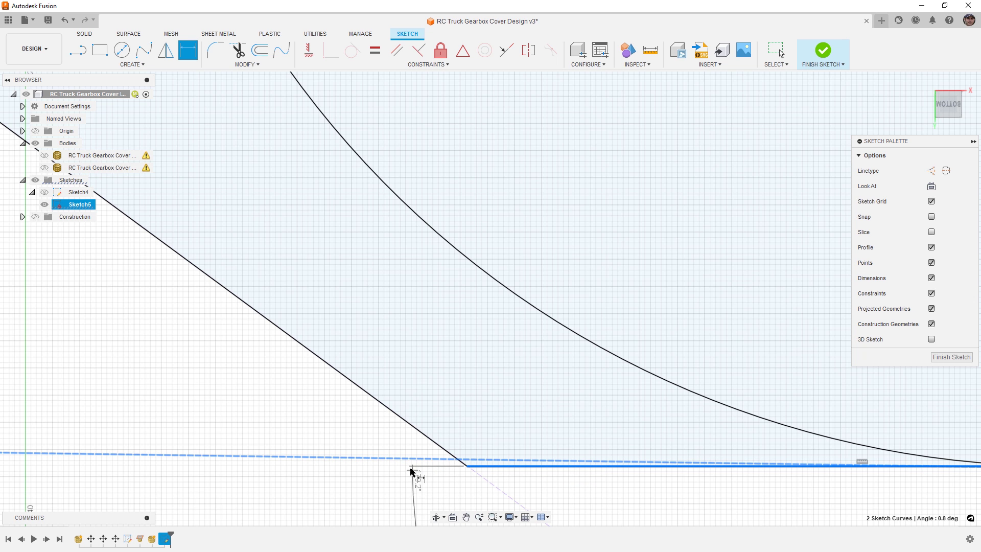
key("Escape")
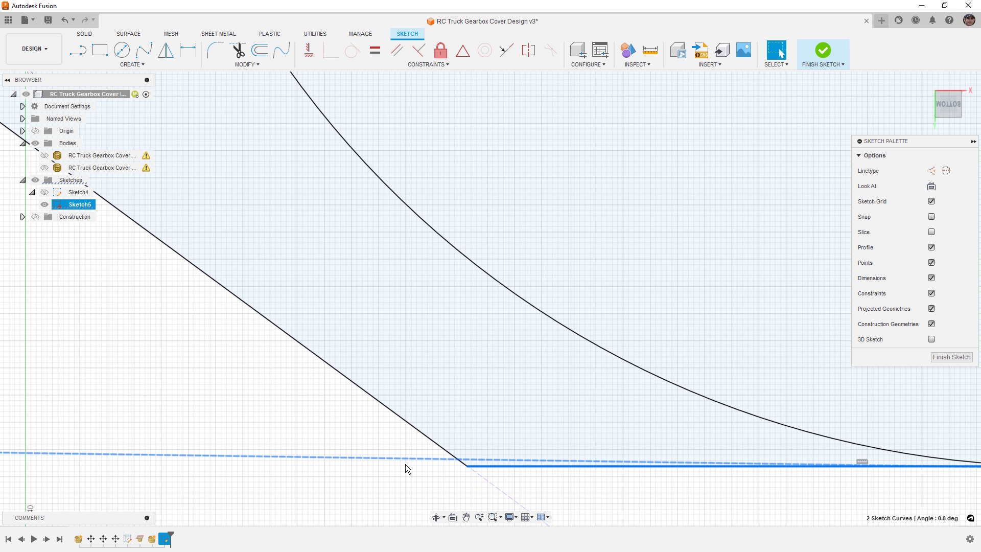
scroll(401, 443, "down", 5)
scroll(404, 443, "down", 3)
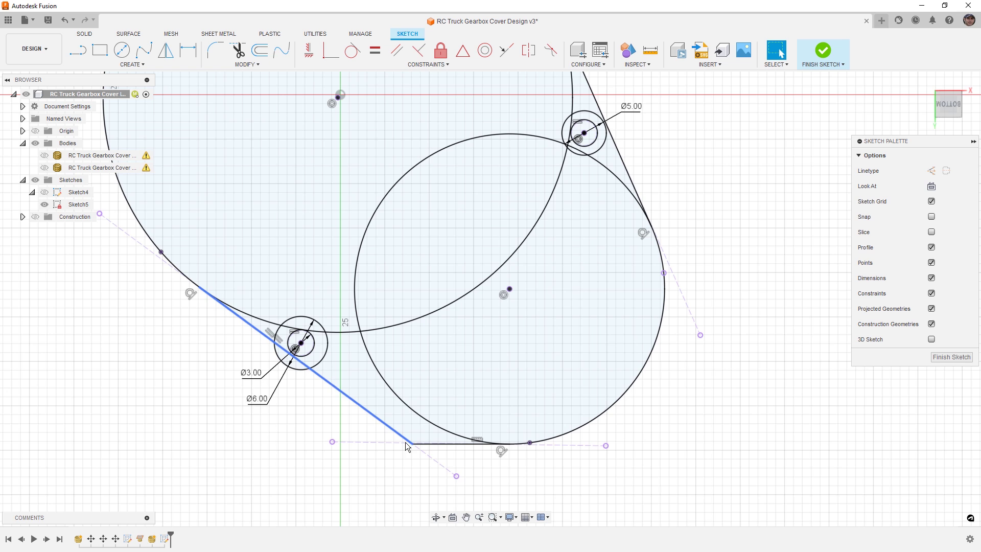
scroll(508, 471, "down", 4)
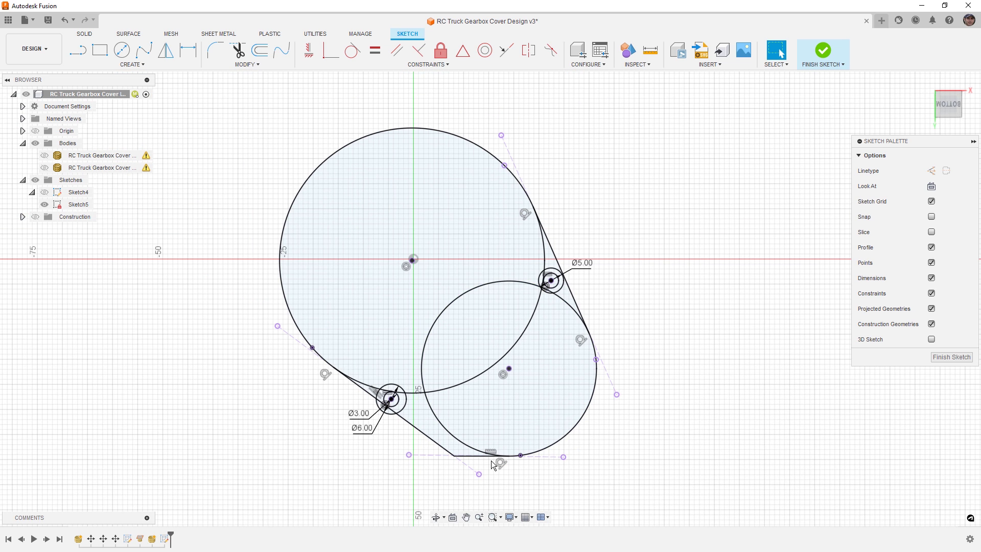
Step: Show the second gearbox cover body, examine how the sketch outline fits its lower corner, and hide the body again
left_click(45, 168)
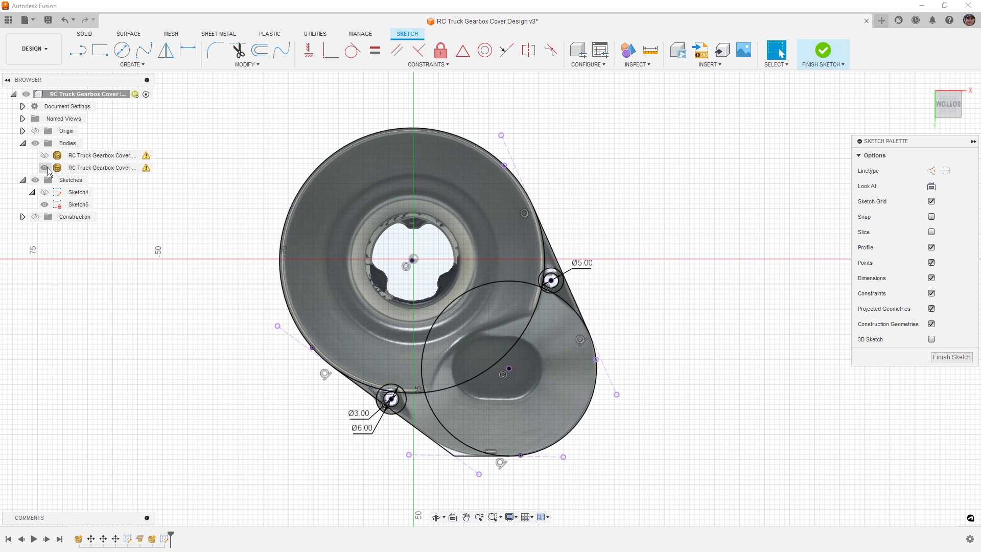
scroll(499, 454, "up", 6)
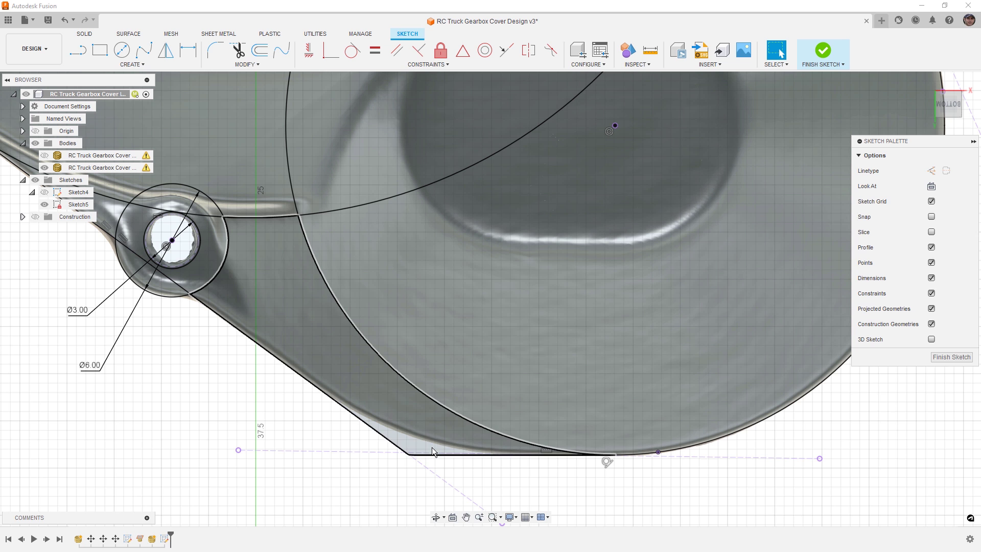
scroll(416, 461, "up", 2)
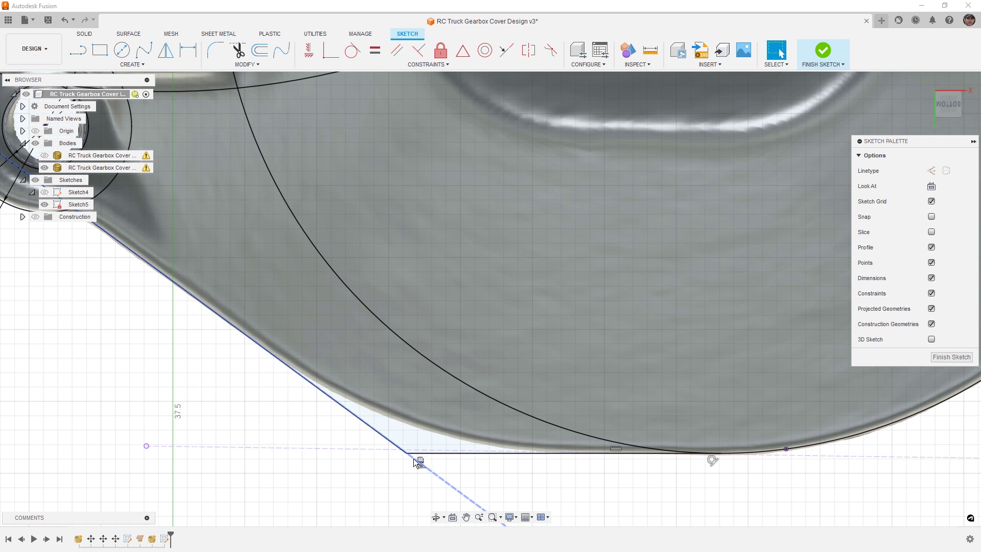
scroll(417, 461, "down", 6)
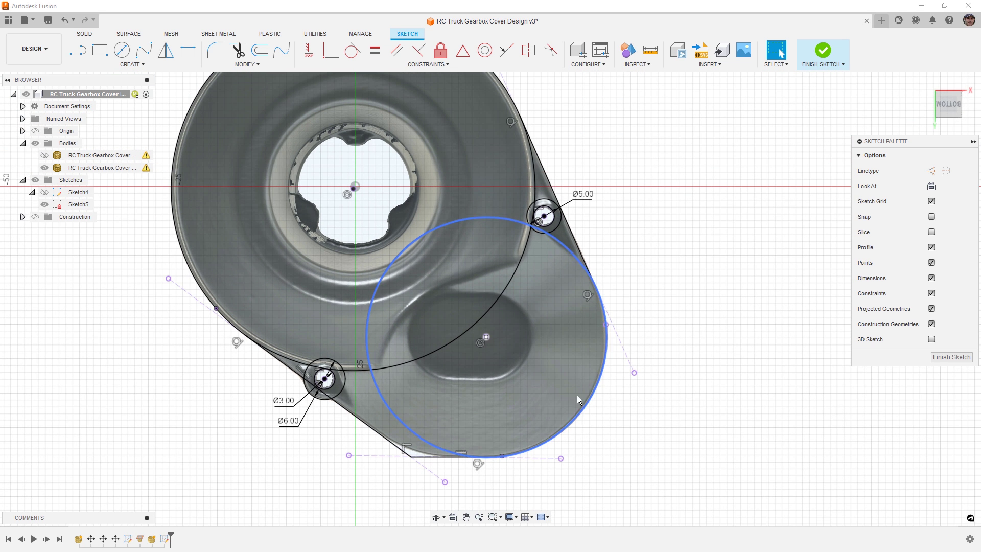
middle_click_drag(515, 346, 556, 432)
left_click(49, 168)
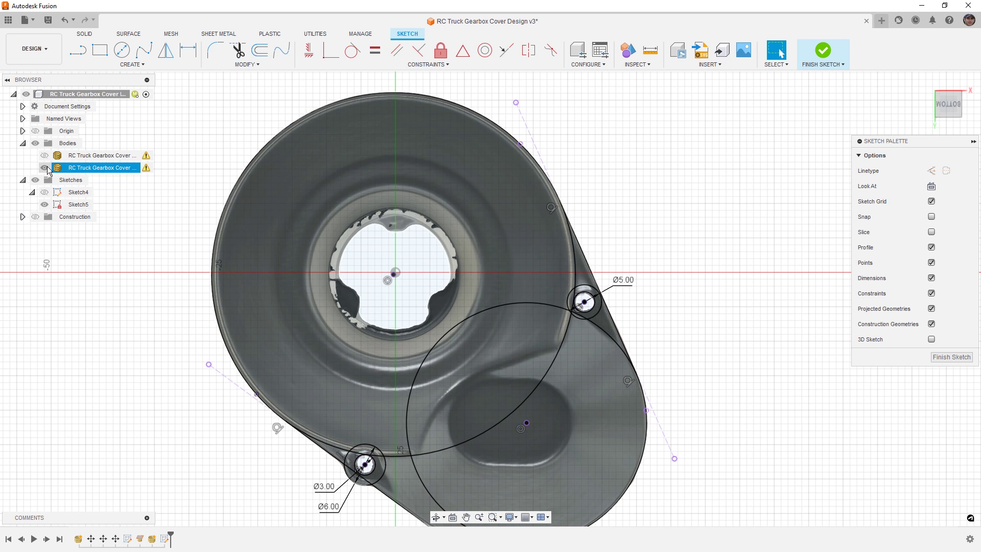
left_click(45, 167)
left_click(439, 225)
scroll(440, 224, "down", 3)
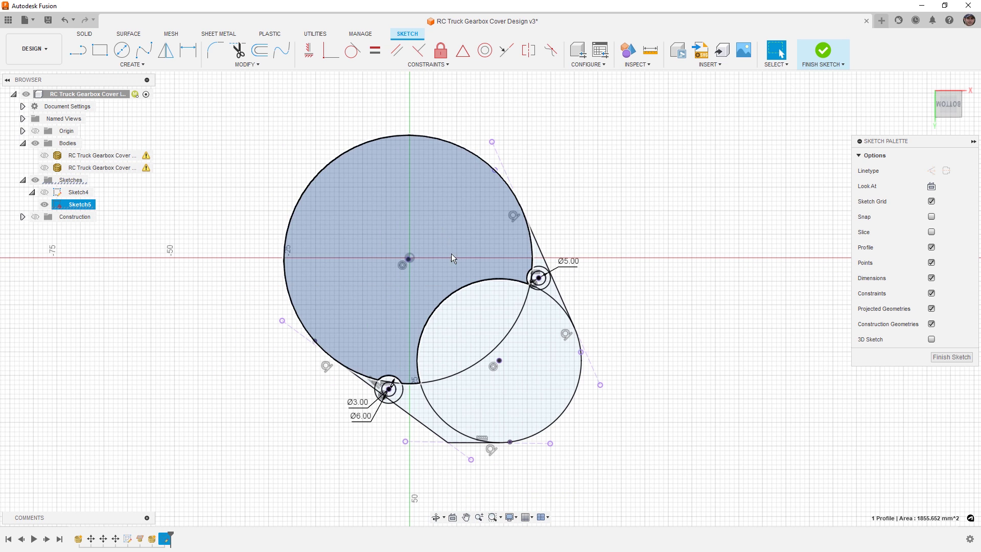
left_click(466, 305, "shift")
left_click(536, 306, "shift")
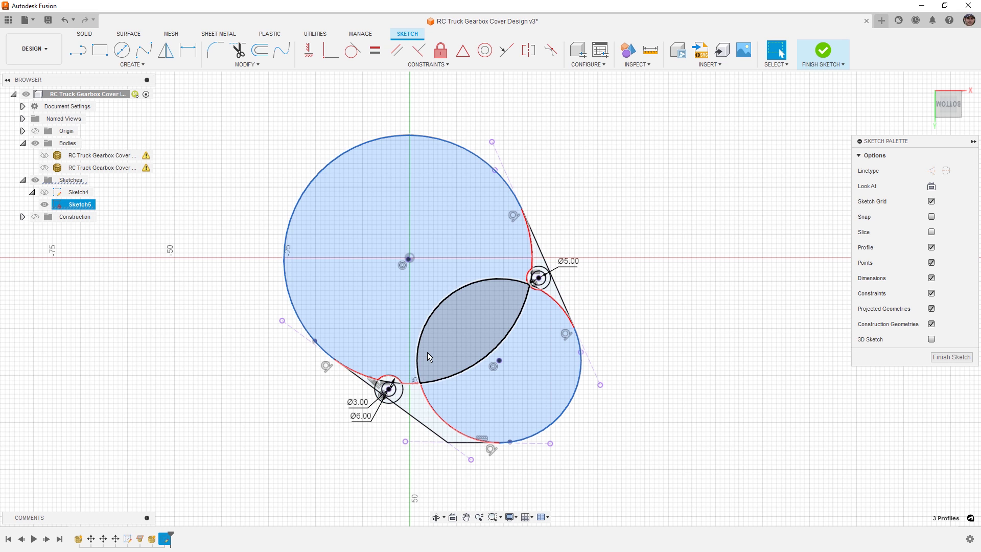
key("Escape")
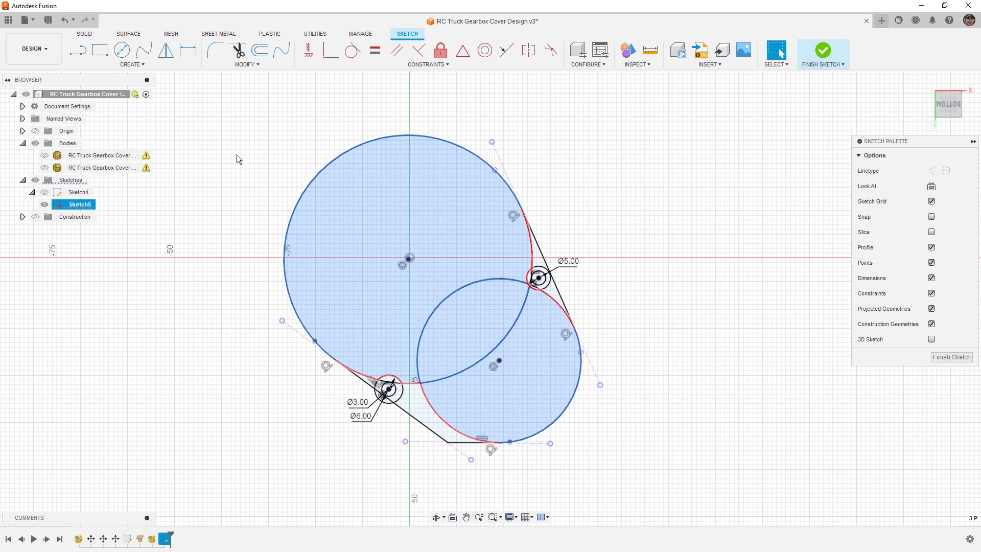
Step: Trim away the arcs of the two large circles that lie inside their overlap
left_click(237, 50)
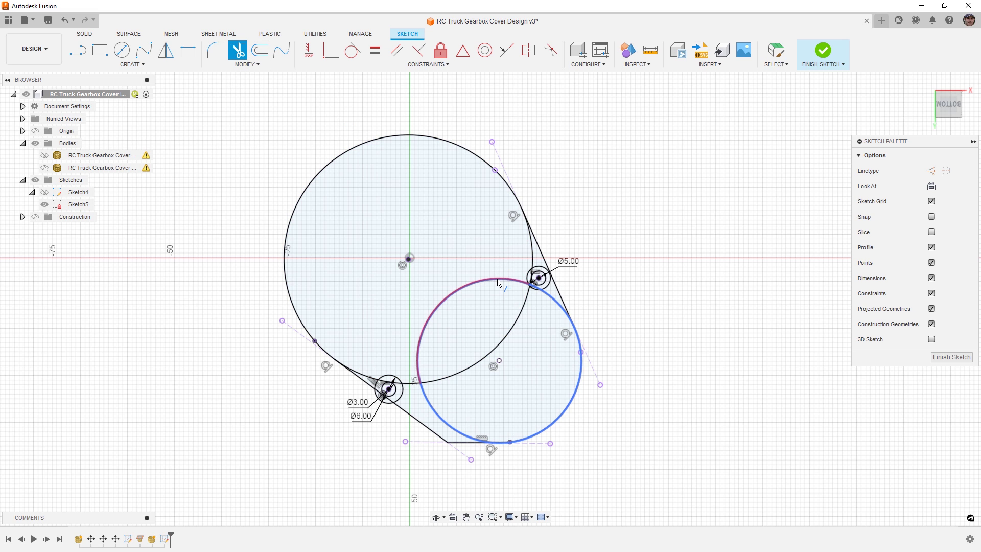
left_click(498, 281)
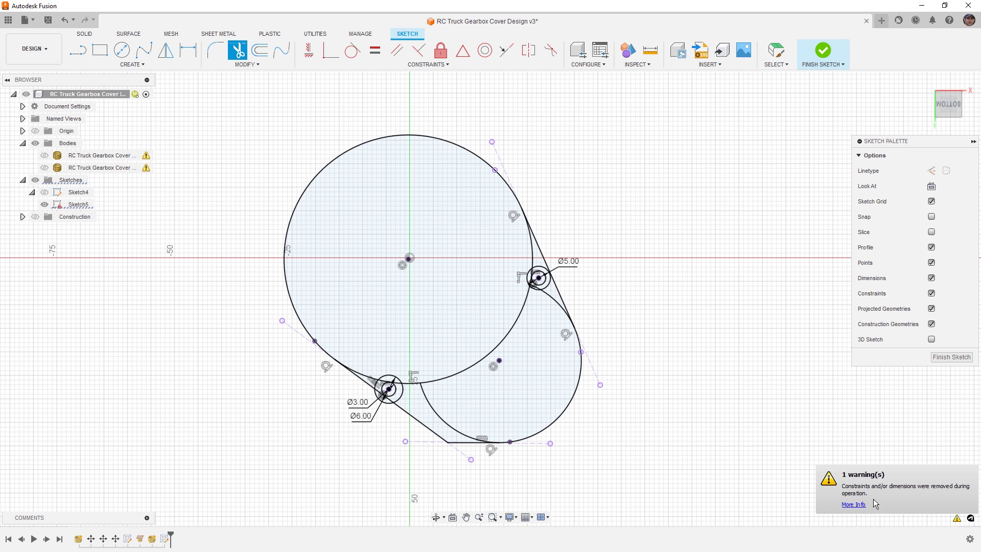
left_click(528, 302)
scroll(532, 301, "up", 1)
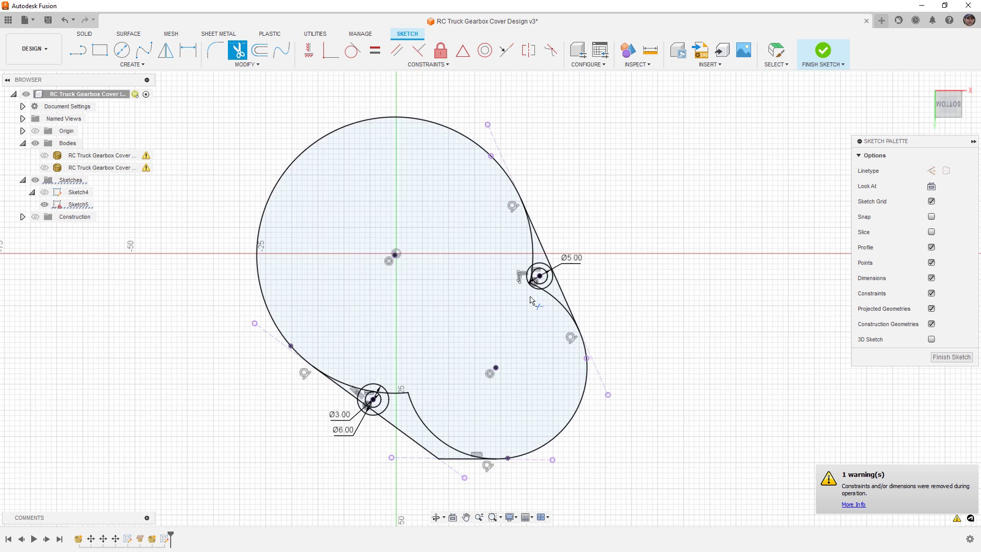
Step: Trim the leftover arcs of both large circles around the 5 mm circle, inside the tangent line beside it
scroll(531, 292, "up", 6)
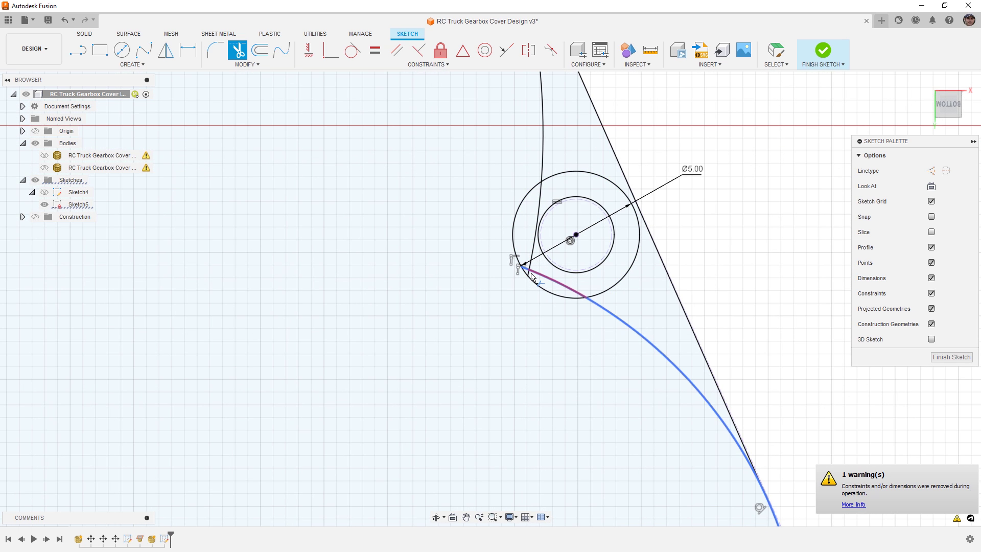
left_click(531, 277)
scroll(528, 274, "up", 2)
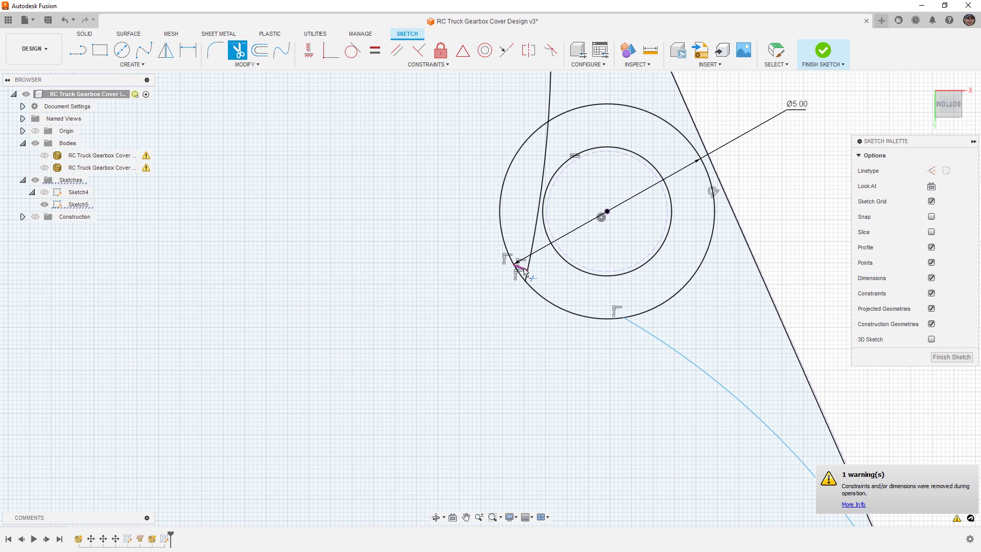
left_click(527, 271)
scroll(552, 100, "down", 2)
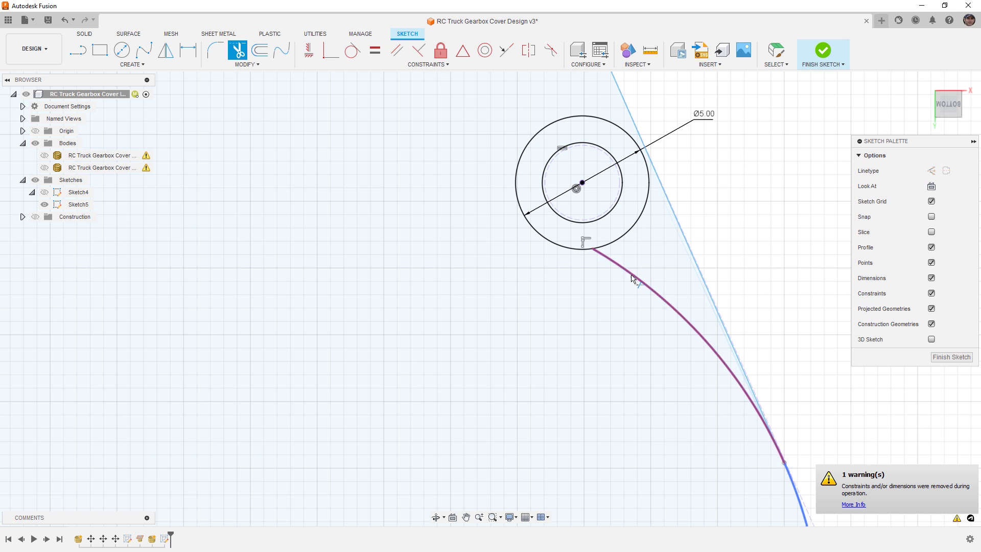
left_click(634, 277)
scroll(630, 276, "down", 2)
scroll(632, 284, "down", 3)
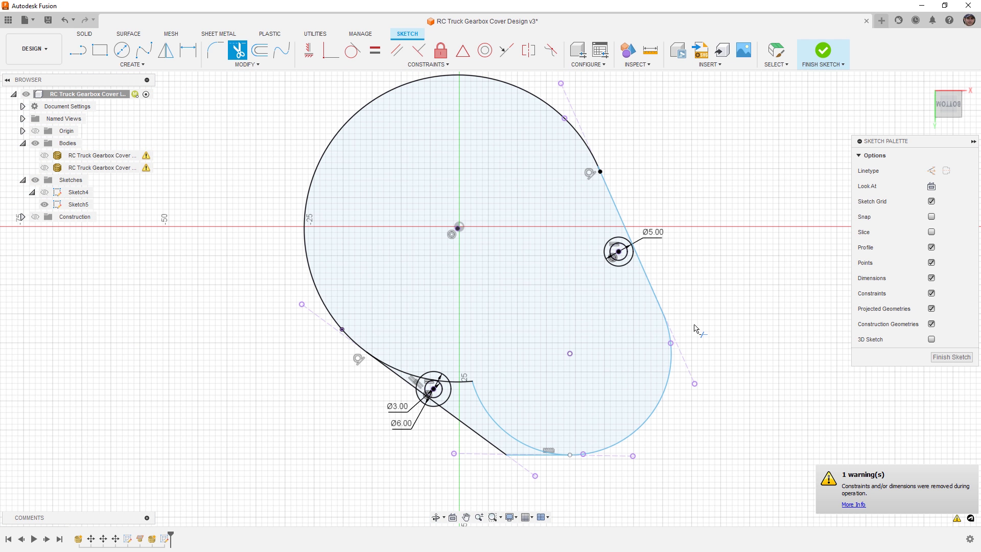
Step: Undo all the trims made to the two large overlapping circles
key("Escape")
key("ctrl+z")
key("ctrl+z")
key("ctrl+z")
key("ctrl+z")
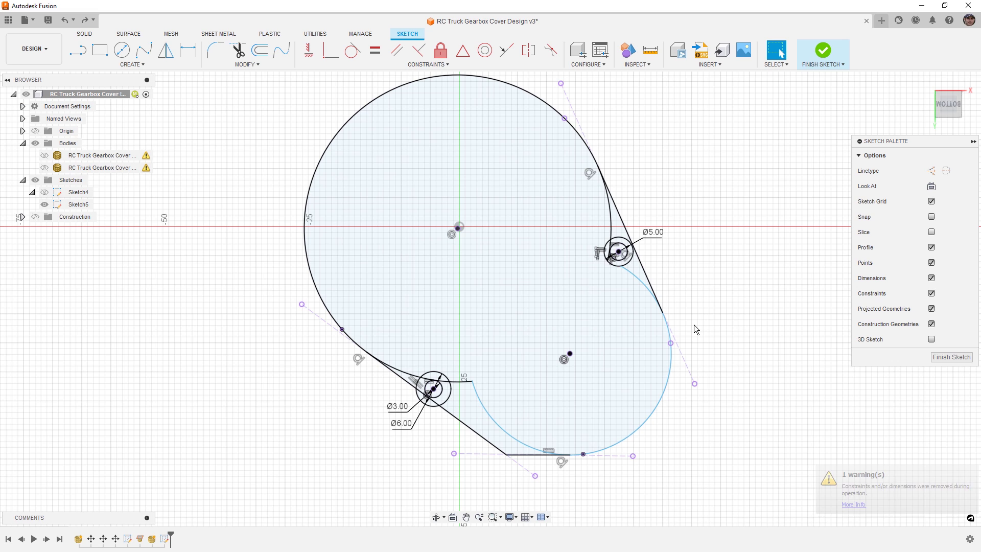
key("ctrl+z")
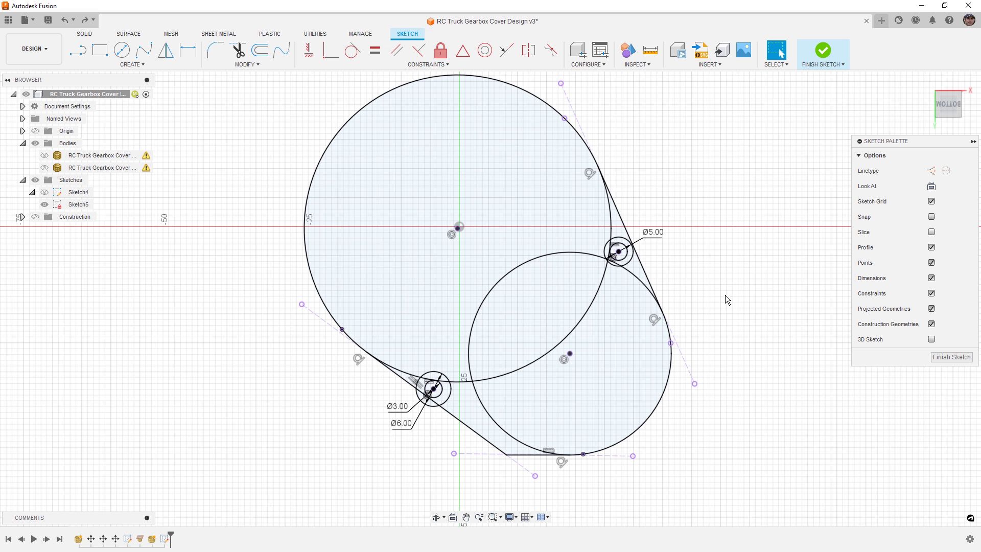
Step: Break the smaller large circle where it crosses the bigger one, convert its inner arc to construction, and check the resulting profile
left_click(240, 65)
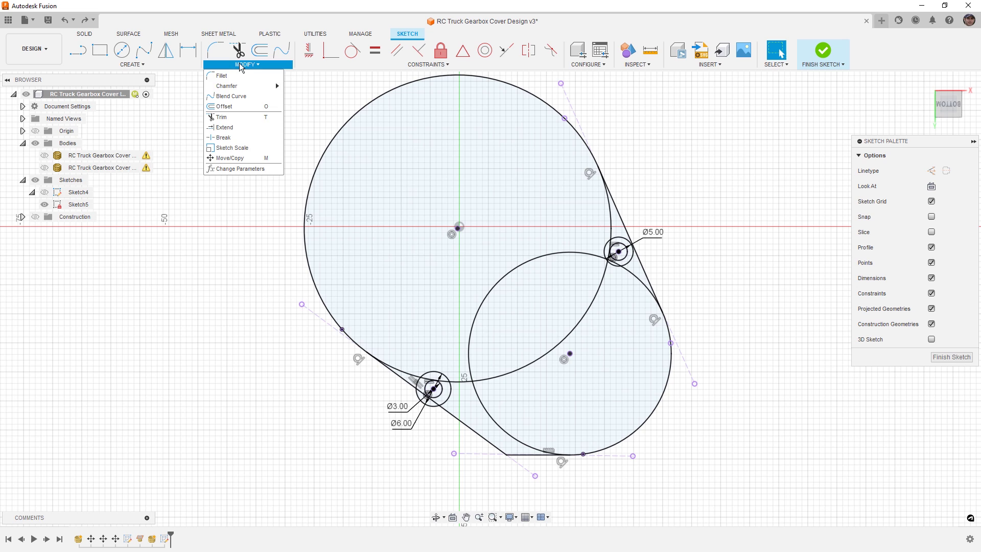
left_click(225, 138)
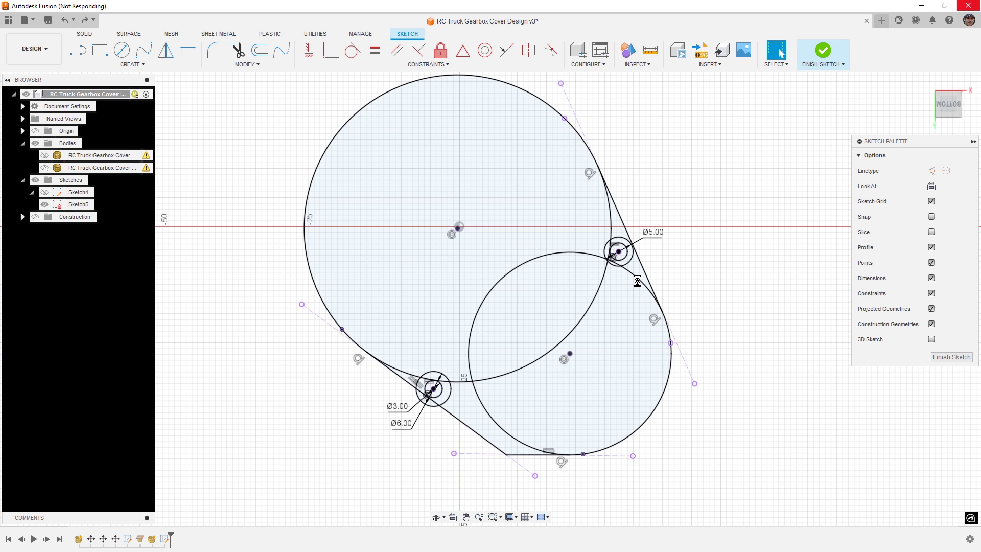
left_click(638, 285)
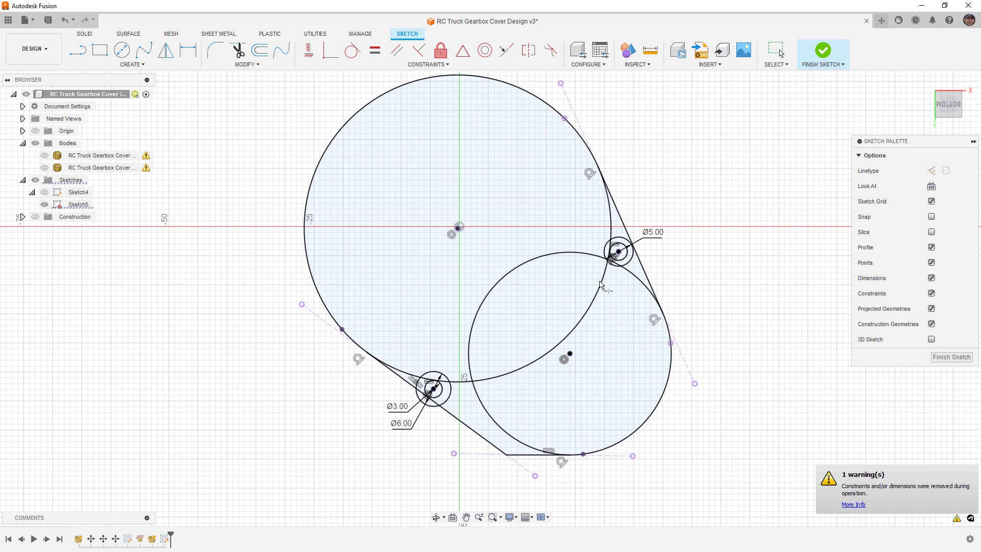
left_click(564, 256)
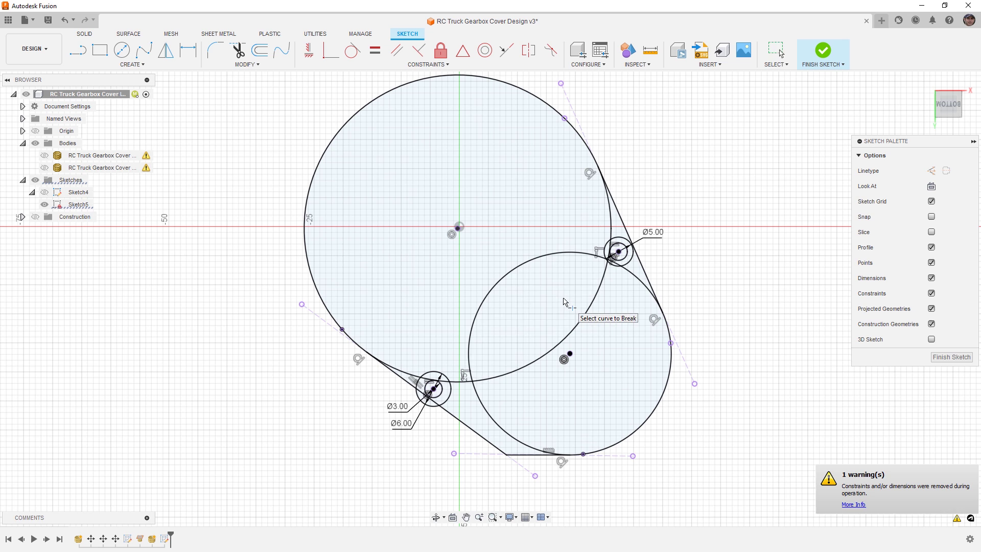
key("Escape")
left_click(562, 253)
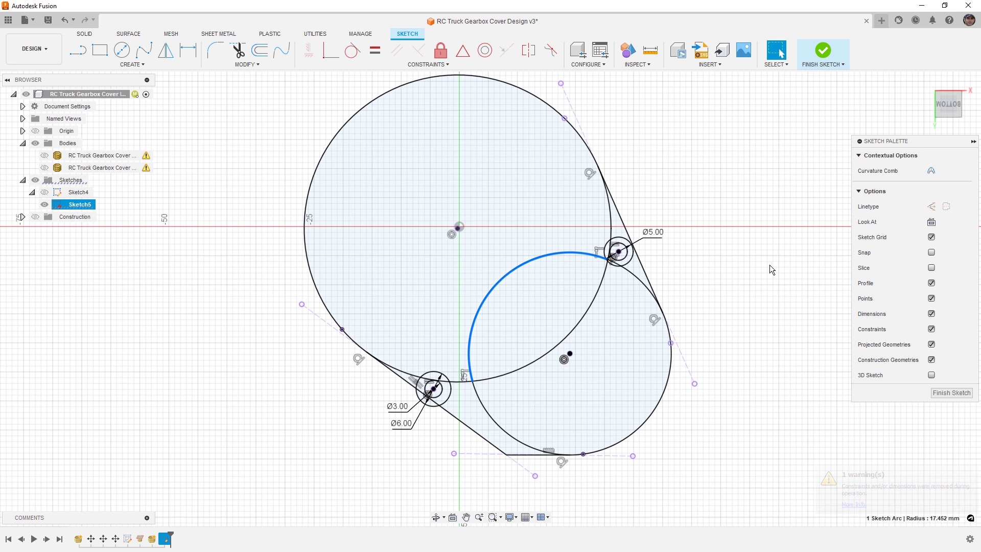
left_click(932, 206)
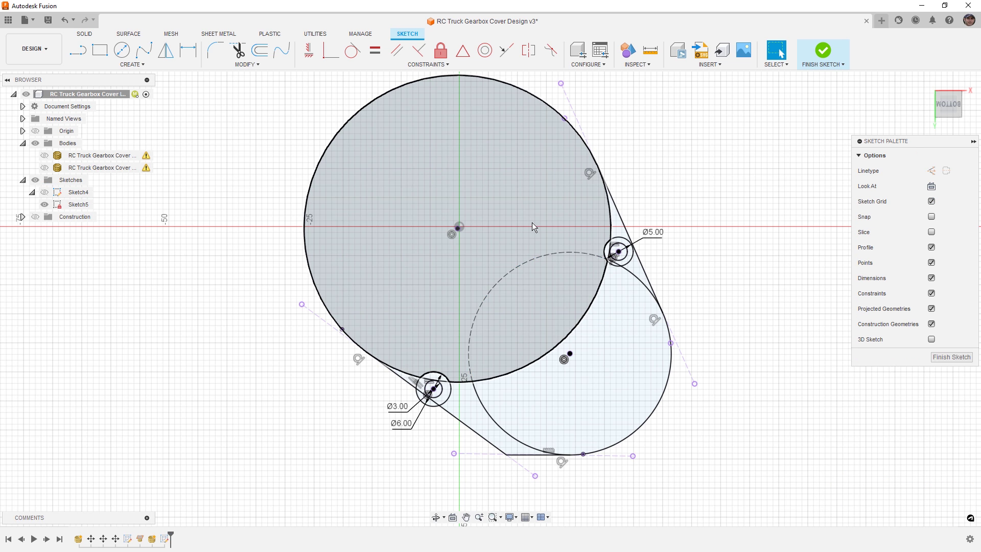
left_click(497, 214)
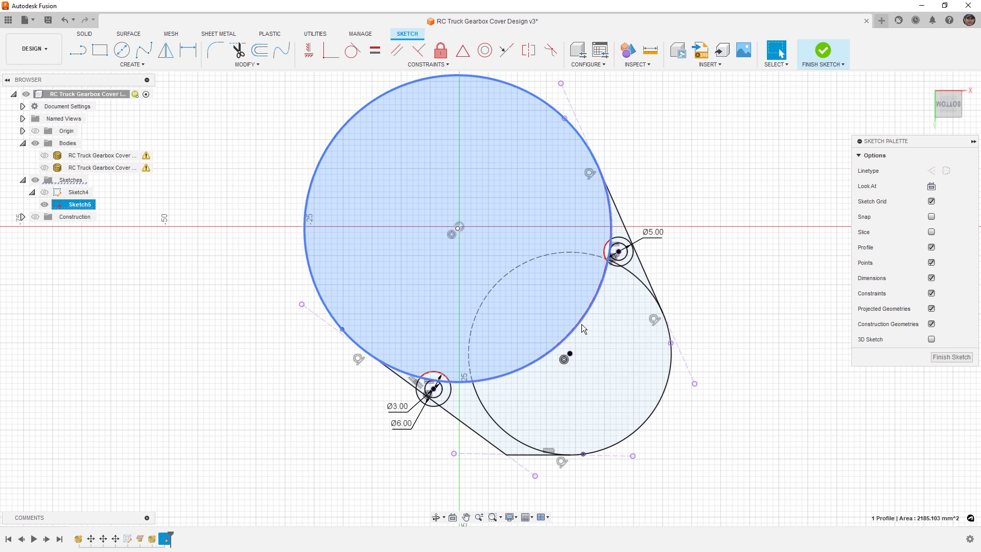
left_click(724, 244)
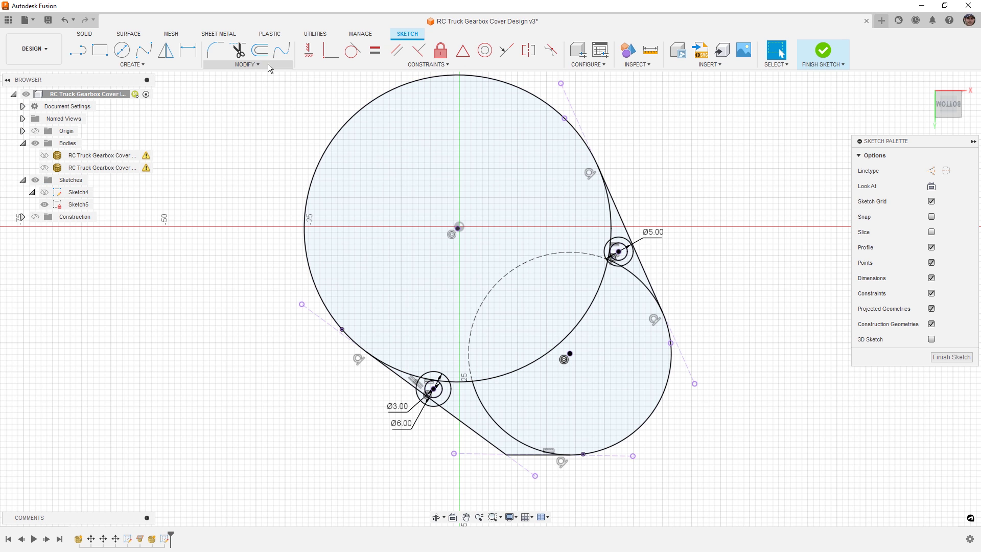
Step: Break the bigger circle between the tangent line's endpoint and the 5 mm circle, and convert that arc segment to construction
left_click(245, 65)
left_click(236, 143)
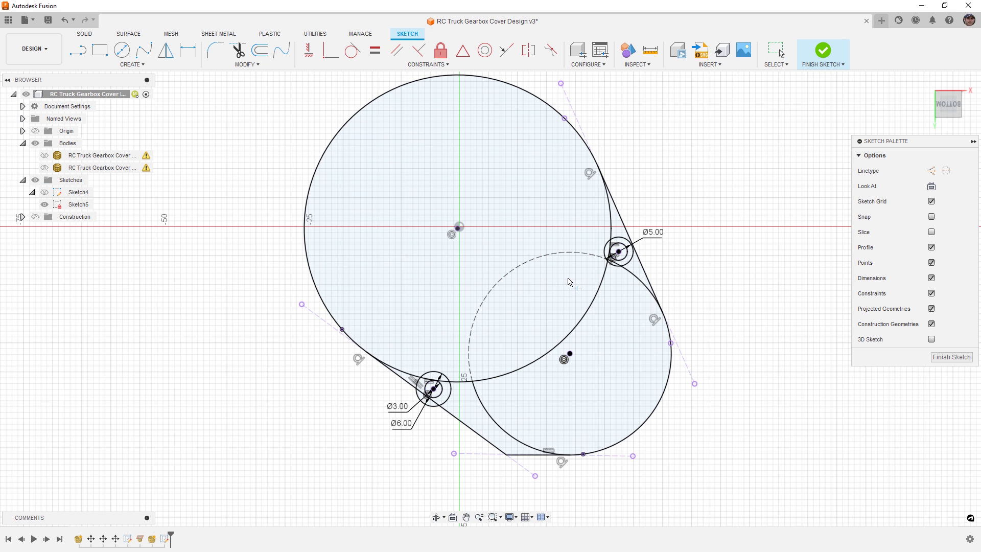
scroll(616, 256, "up", 5)
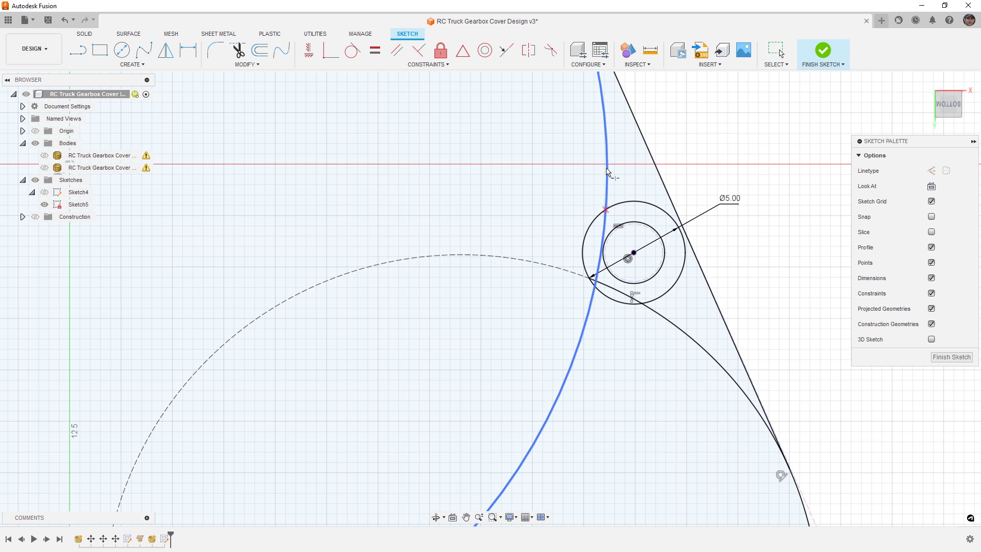
left_click(607, 172)
scroll(618, 240, "down", 4)
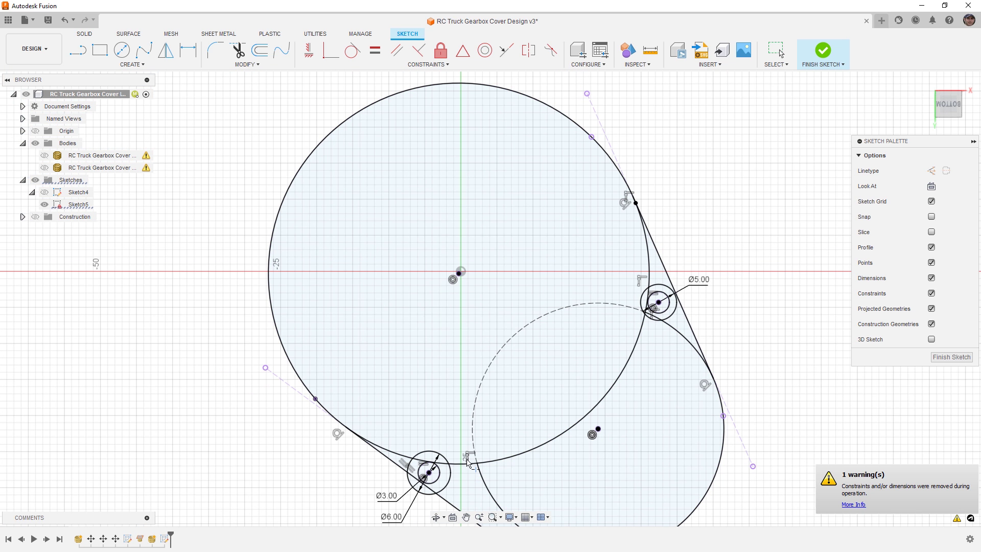
key("Escape")
left_click(645, 238)
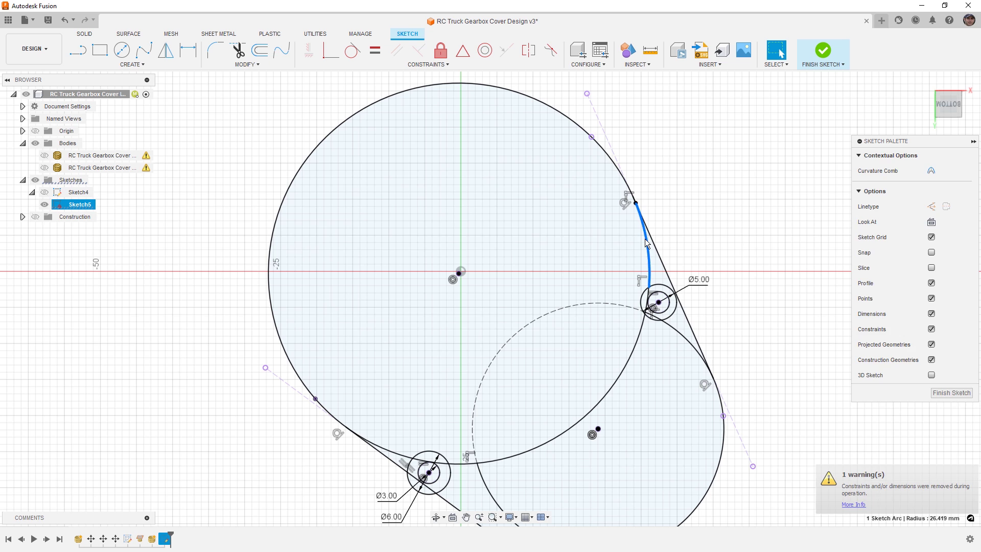
left_click(695, 182)
scroll(692, 184, "down", 2)
scroll(692, 184, "down", 1)
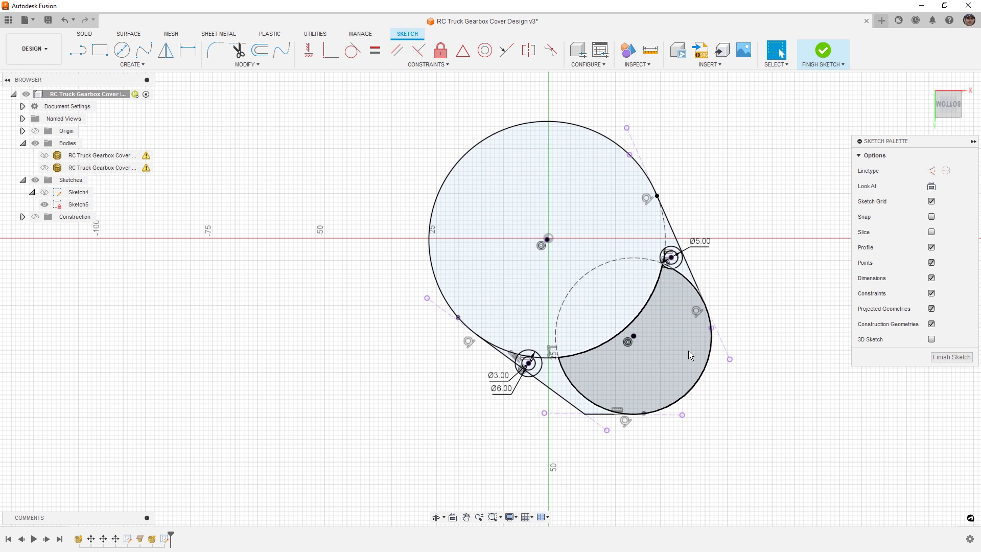
Step: Finish the sketch and show the second scanned gearbox cover body
left_click(823, 50)
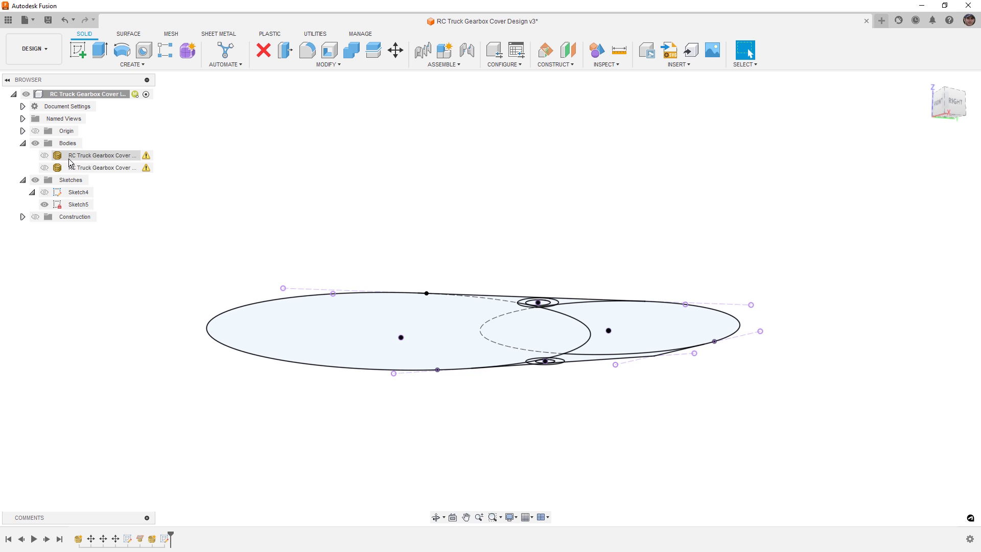
left_click(45, 168)
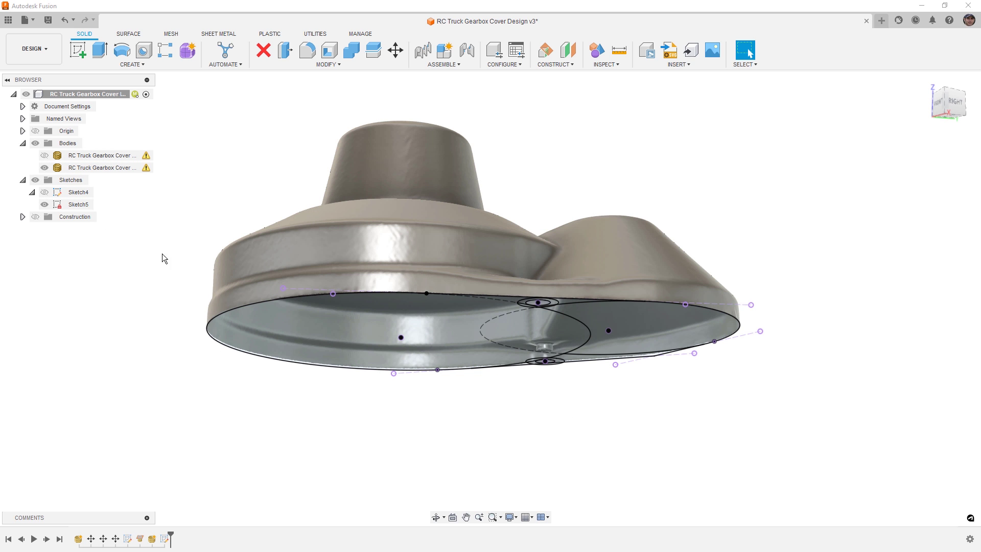
Step: Start an Extrude with both large circle profiles and all regions around the 5 mm circle selected, leaving out its inner hole
left_click(100, 50)
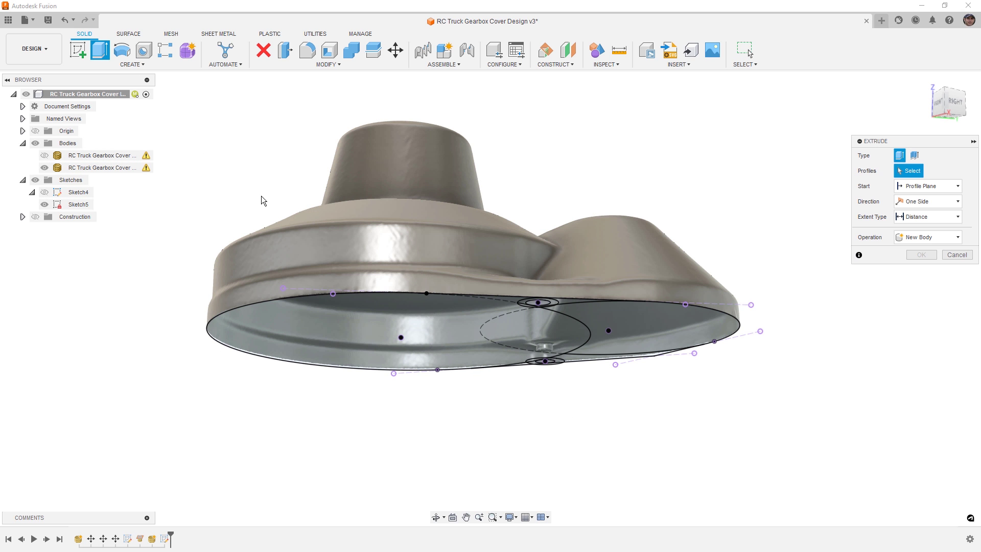
left_click(348, 311)
scroll(522, 306, "up", 5)
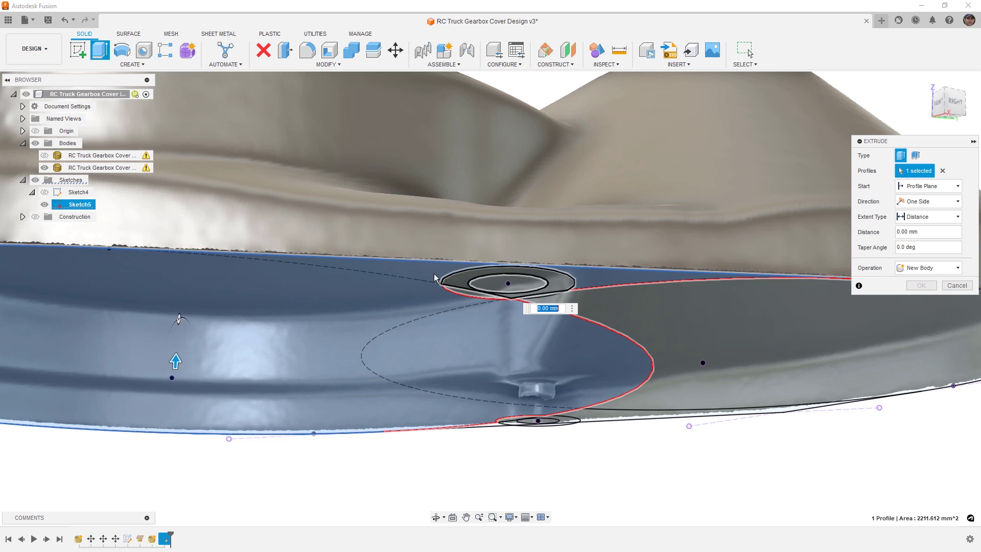
left_click(455, 279)
scroll(501, 296, "up", 2)
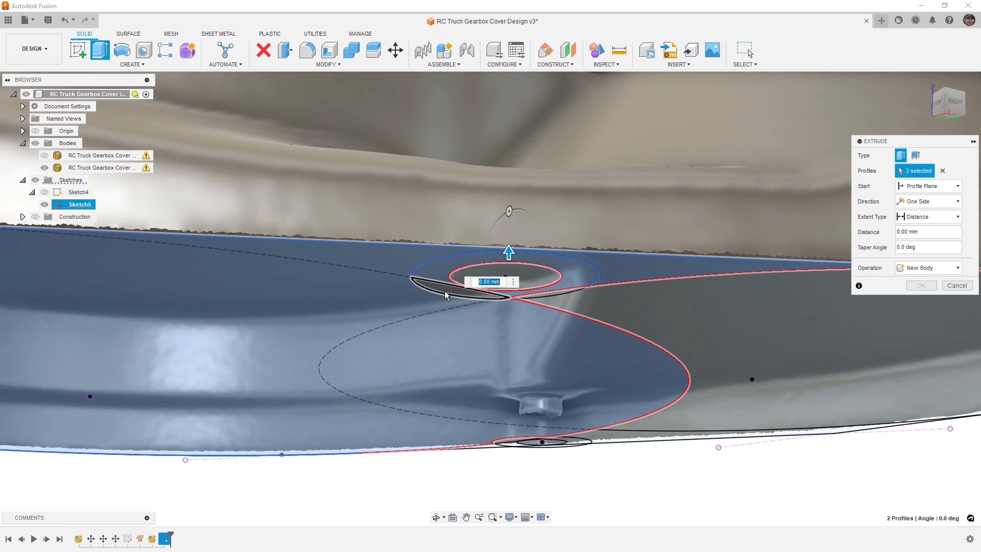
left_click(445, 290)
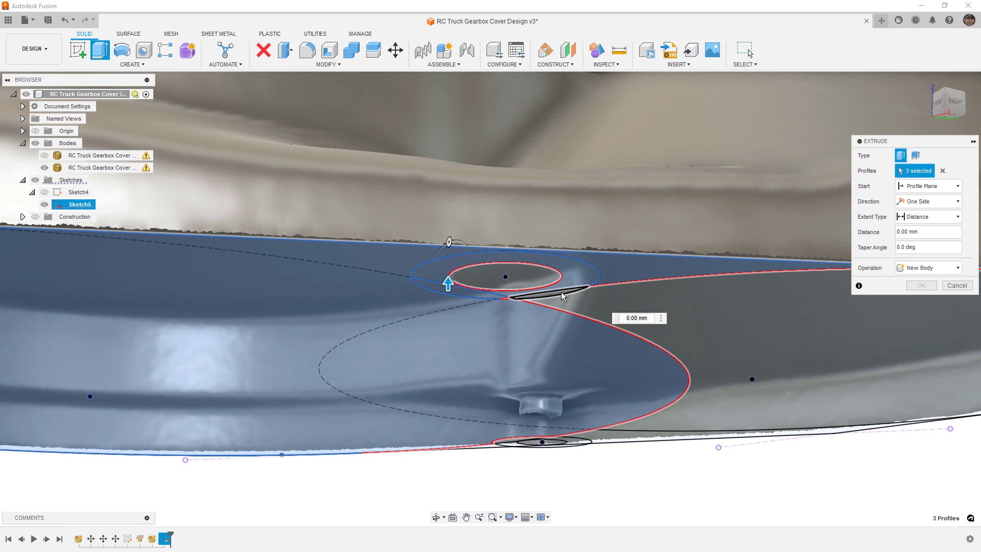
left_click(561, 292)
left_click(571, 303)
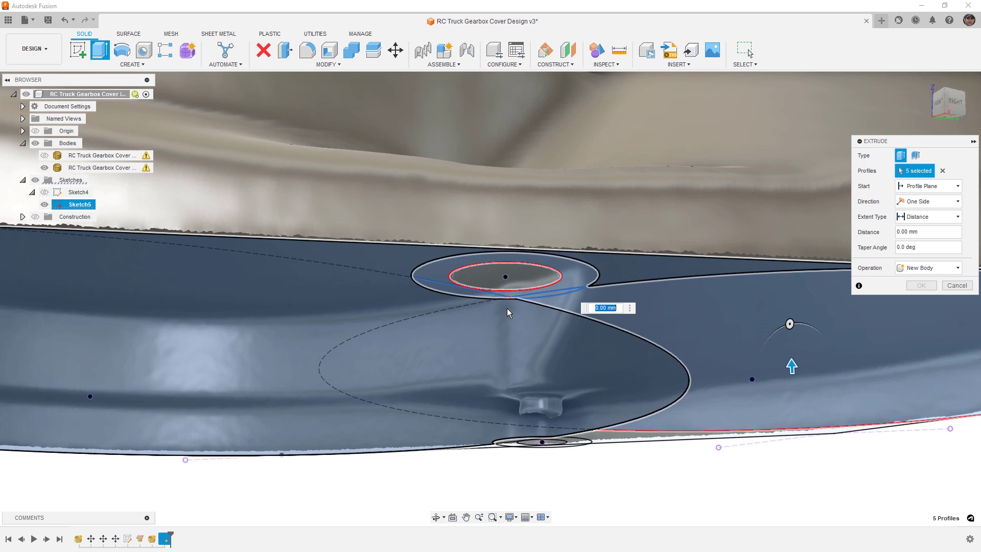
middle_click_drag(508, 308, 508, 278, "shift")
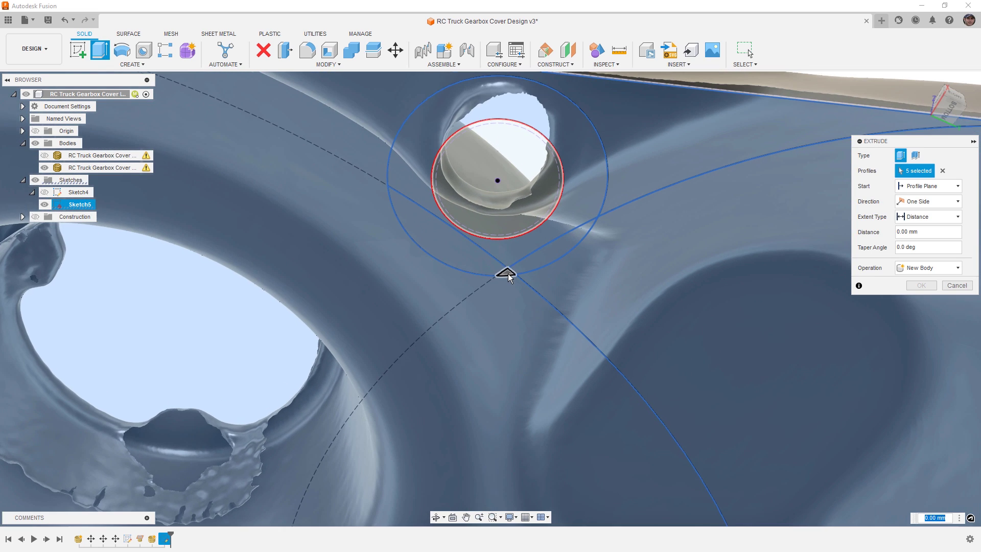
left_click(509, 276)
Step: Add the region inside the lower tangent lines and all parts of the 6 mm circle to the extrusion, leaving out the 3 mm hole
scroll(608, 335, "down", 5)
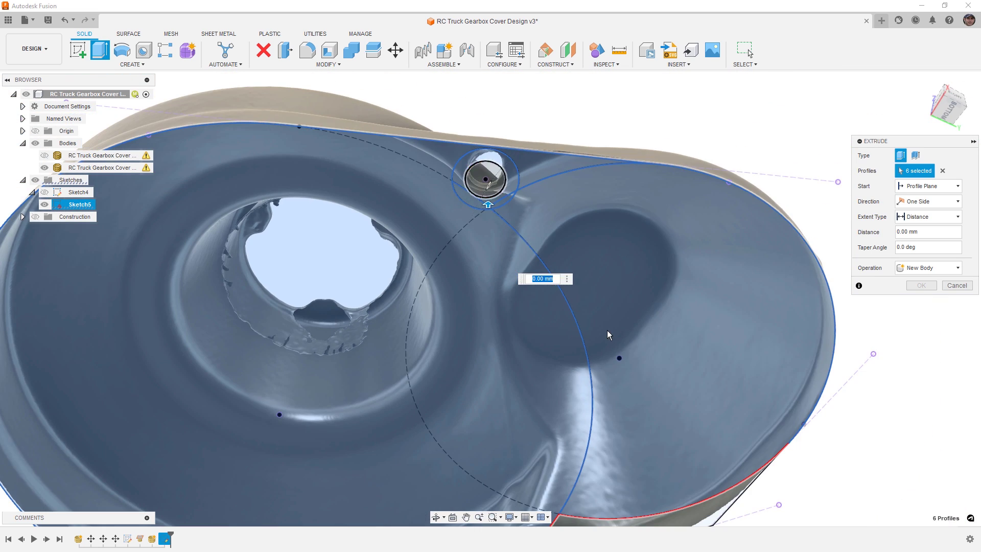
middle_click_drag(608, 335, 614, 171)
left_click(642, 380)
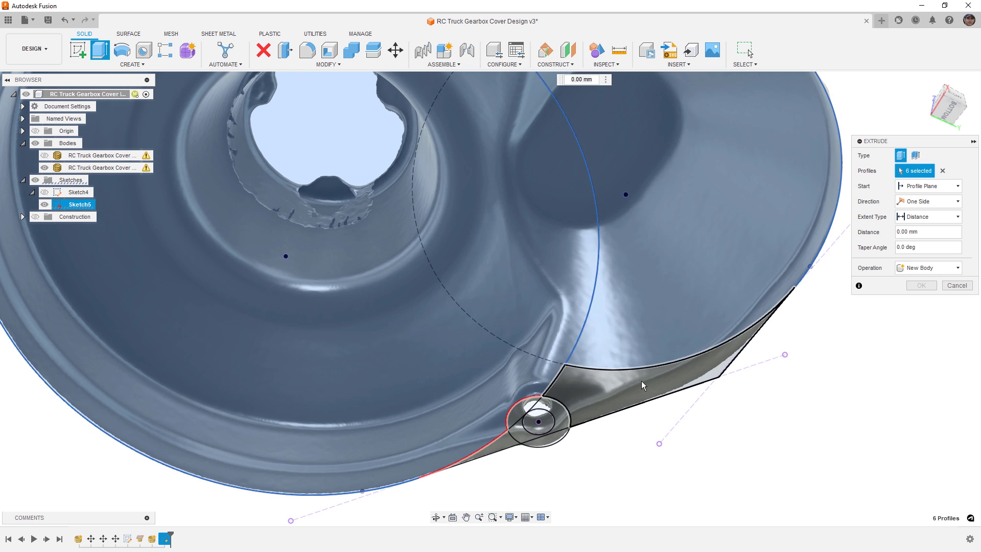
scroll(528, 432, "up", 3)
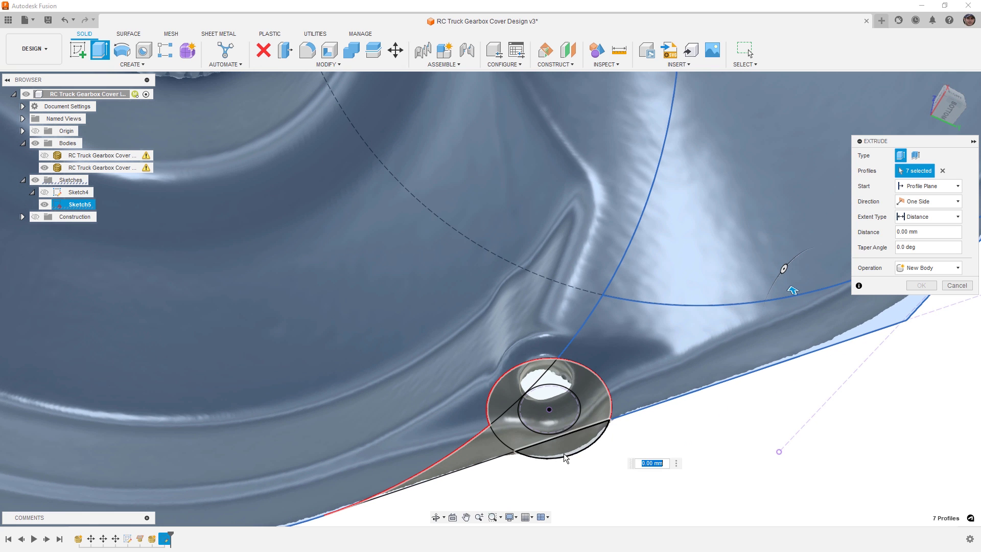
left_click(484, 450)
left_click(484, 451)
left_click(506, 434)
left_click(506, 402)
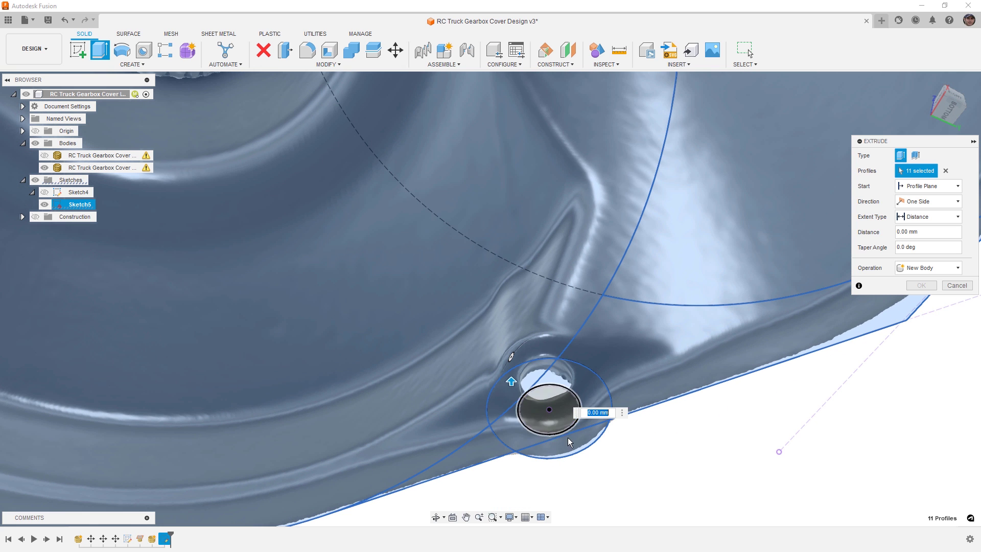
Step: Examine how the 3 mm hole circle and the adjoining selected profiles line up with the scanned screw hole
scroll(598, 370, "down", 1)
scroll(551, 393, "up", 3)
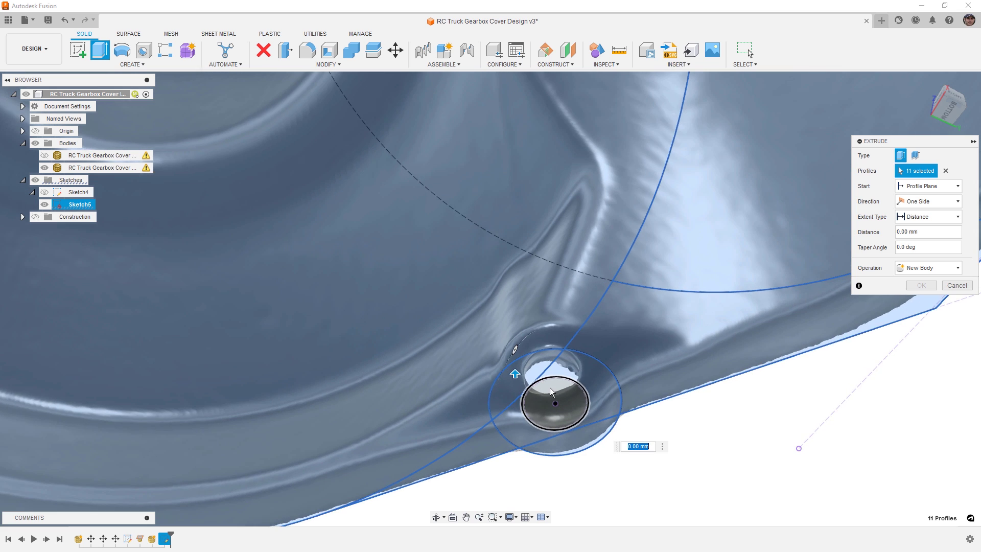
scroll(532, 387, "up", 5)
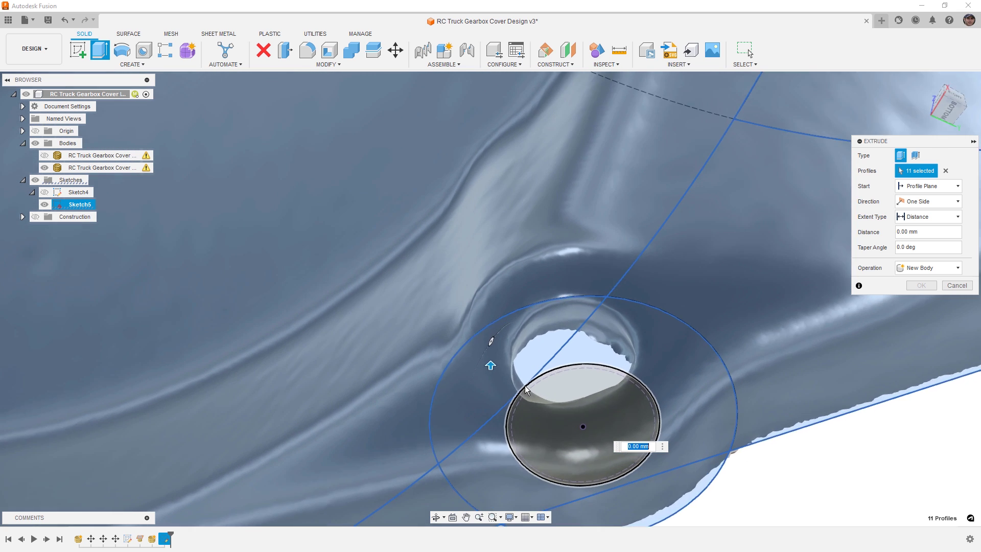
scroll(524, 388, "up", 8)
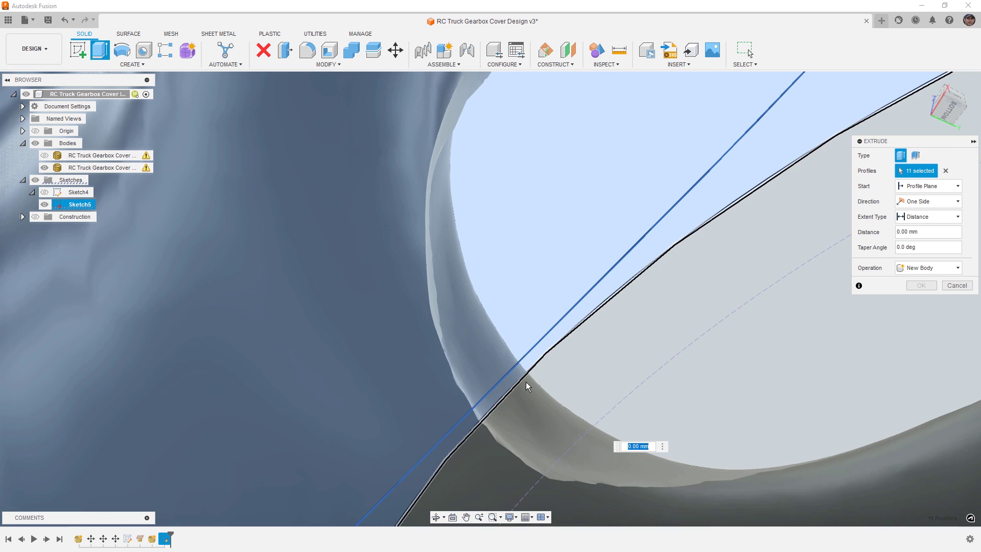
scroll(528, 362, "down", 10)
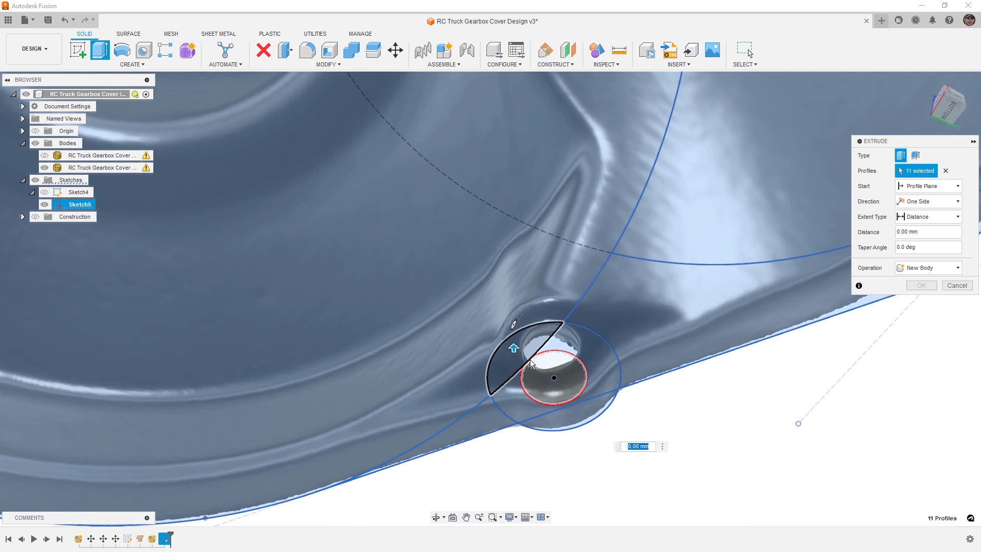
scroll(555, 399, "up", 4)
scroll(554, 395, "down", 12)
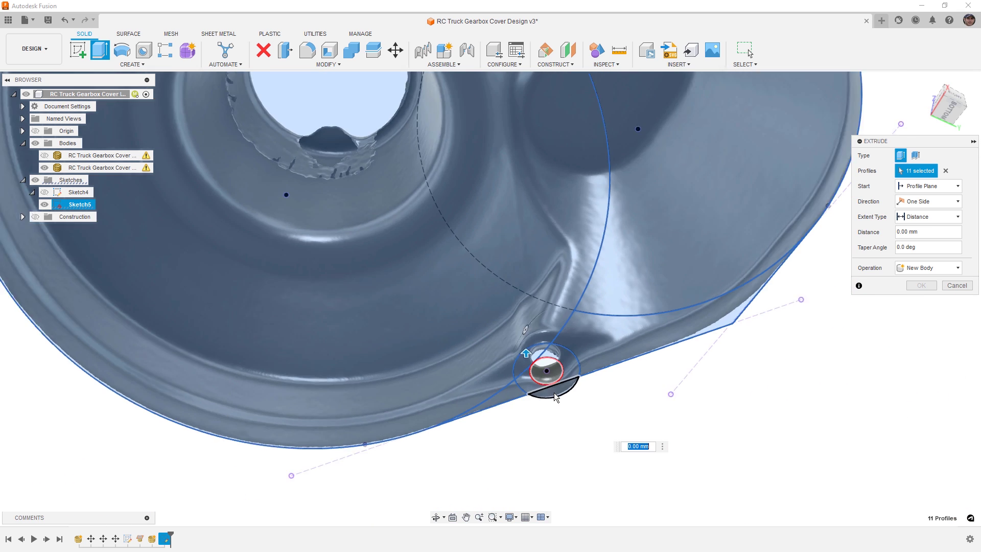
scroll(555, 392, "down", 5)
Step: Extrude the selected profiles 3 mm upward as a new body, matching the height of the scanned cover's base flange
middle_click_drag(530, 438, 775, 329, "shift")
left_click(955, 109)
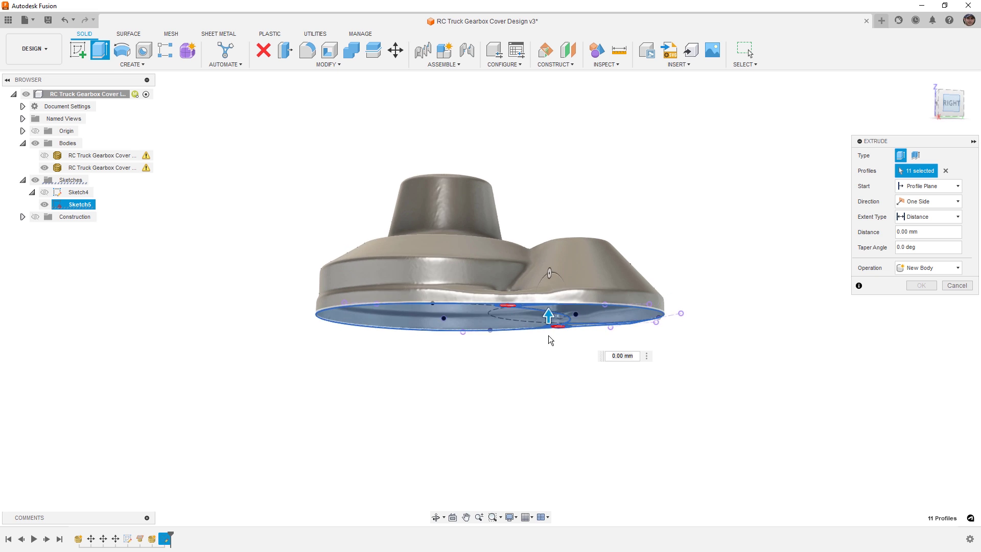
scroll(565, 315, "up", 4)
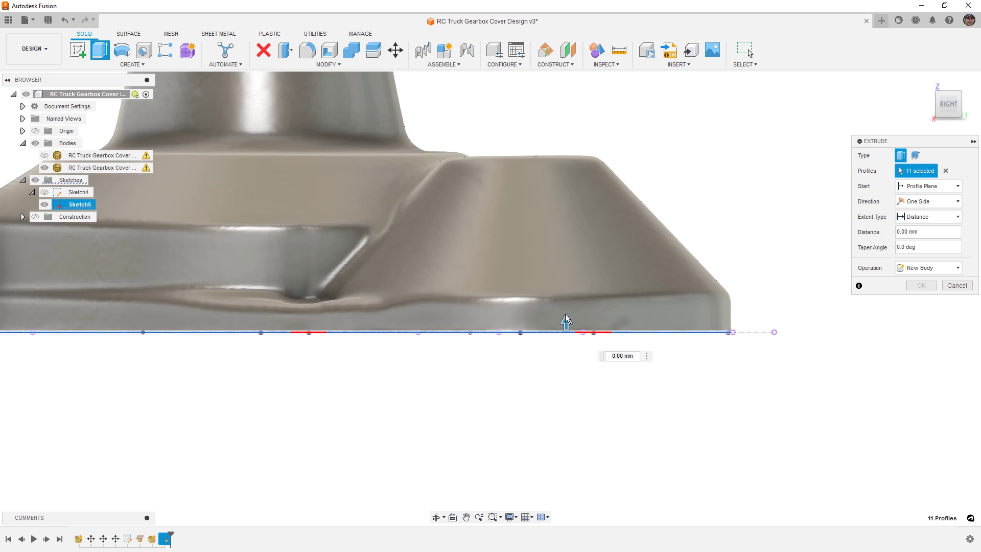
left_click_drag(565, 320, 566, 289)
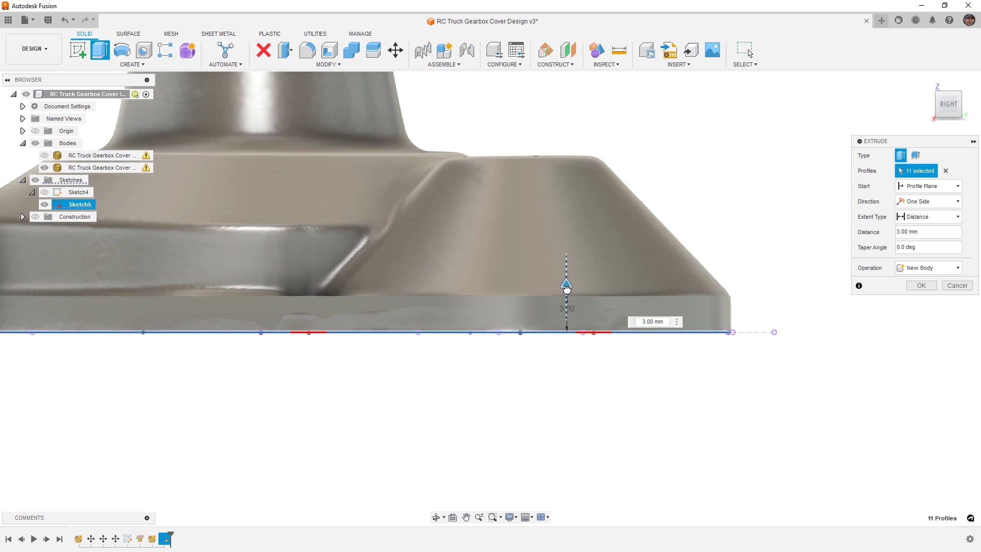
scroll(532, 337, "down", 3)
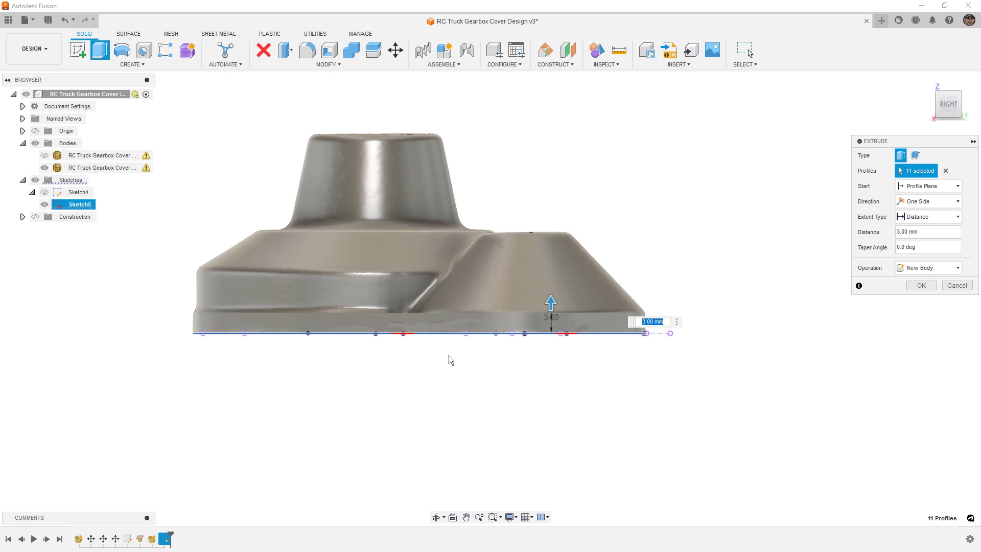
middle_click_drag(448, 357, 454, 337, "shift")
left_click(922, 285)
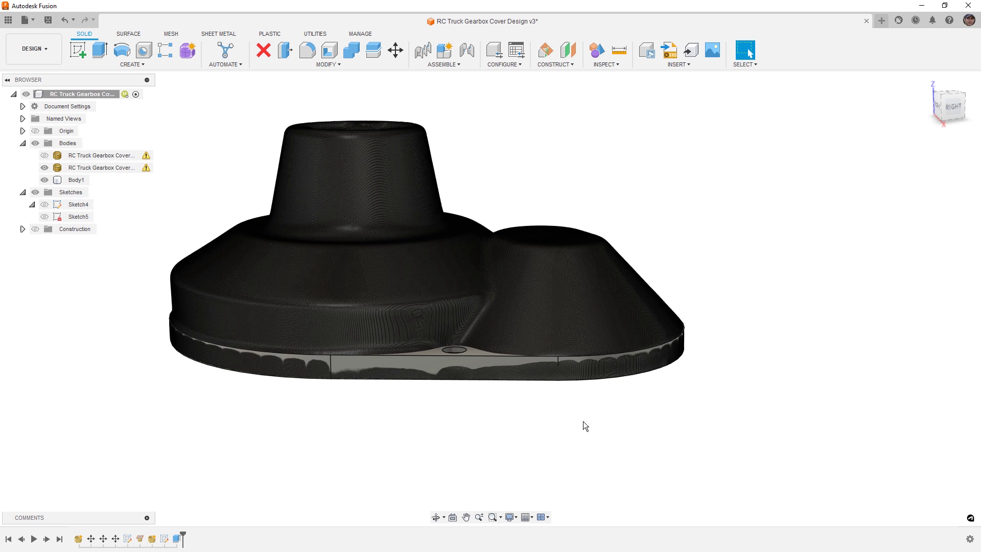
Step: Set the visible scan mesh's opacity to 40% and check how the extruded base lines up with it
middle_click_drag(429, 302, 466, 284)
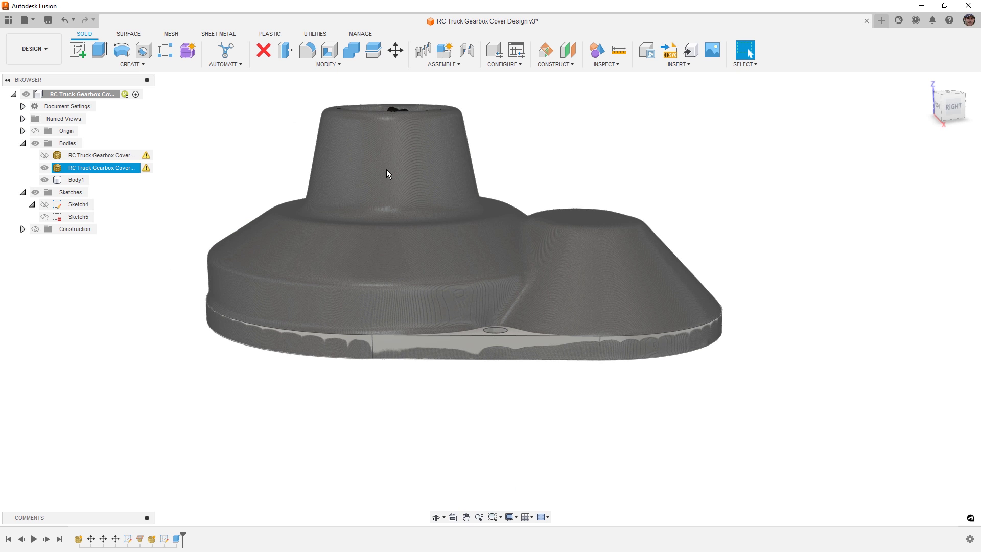
right_click(72, 173)
mouse_move(128, 380)
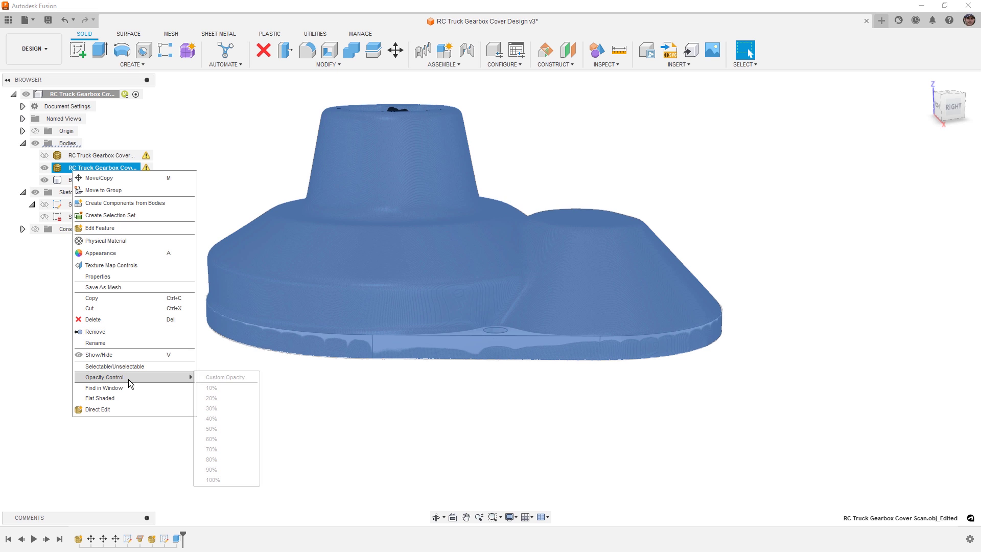
left_click(221, 420)
left_click(221, 420)
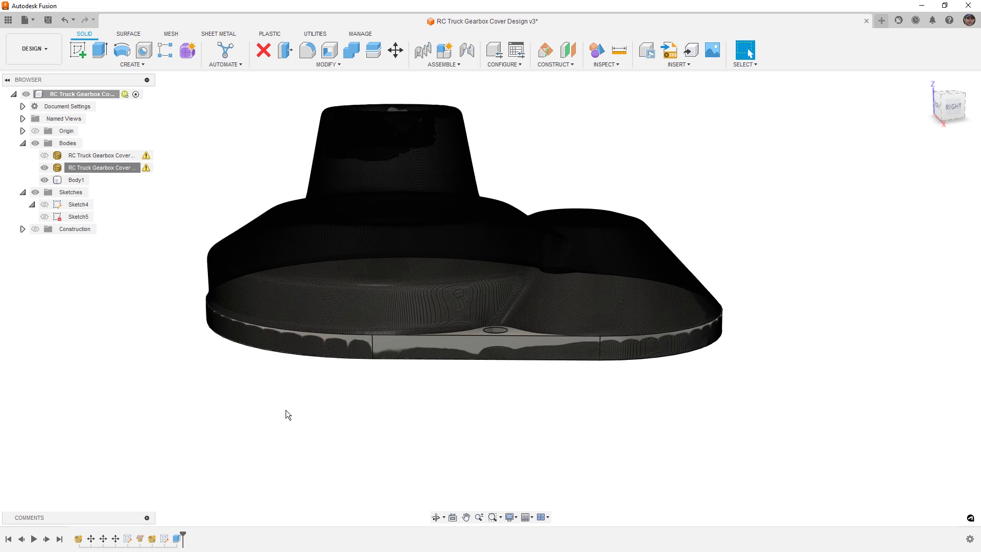
left_click(65, 173)
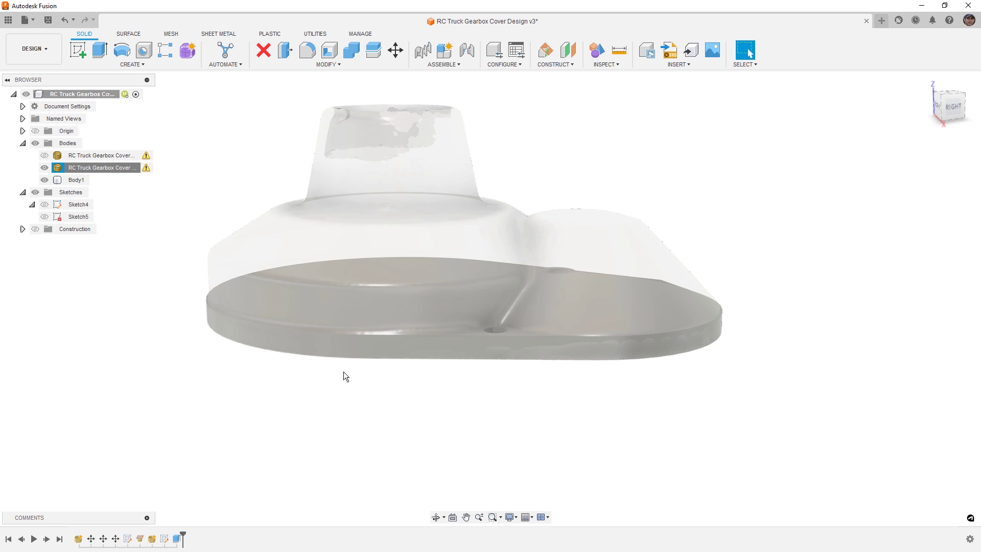
middle_click_drag(349, 391, 381, 427, "shift")
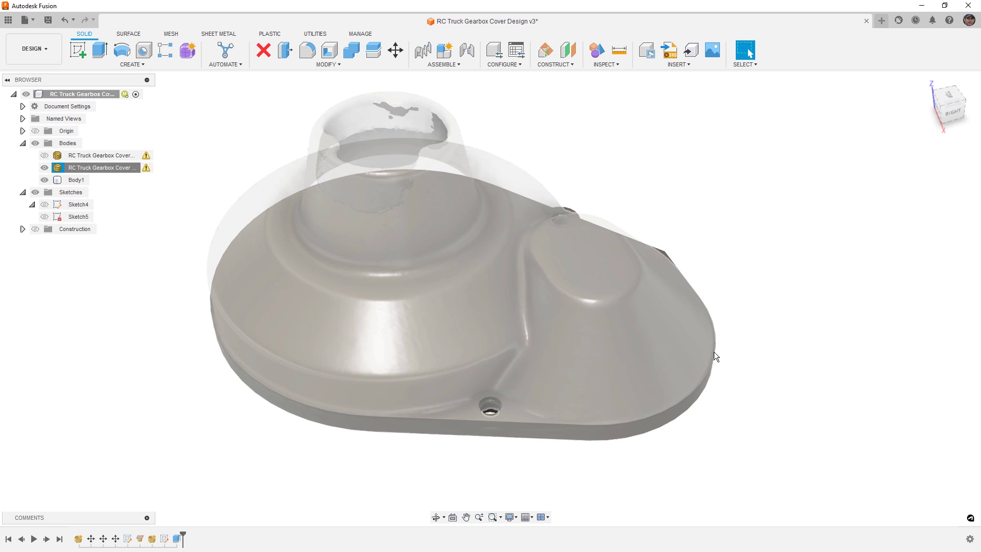
middle_click_drag(431, 446, 438, 432, "shift")
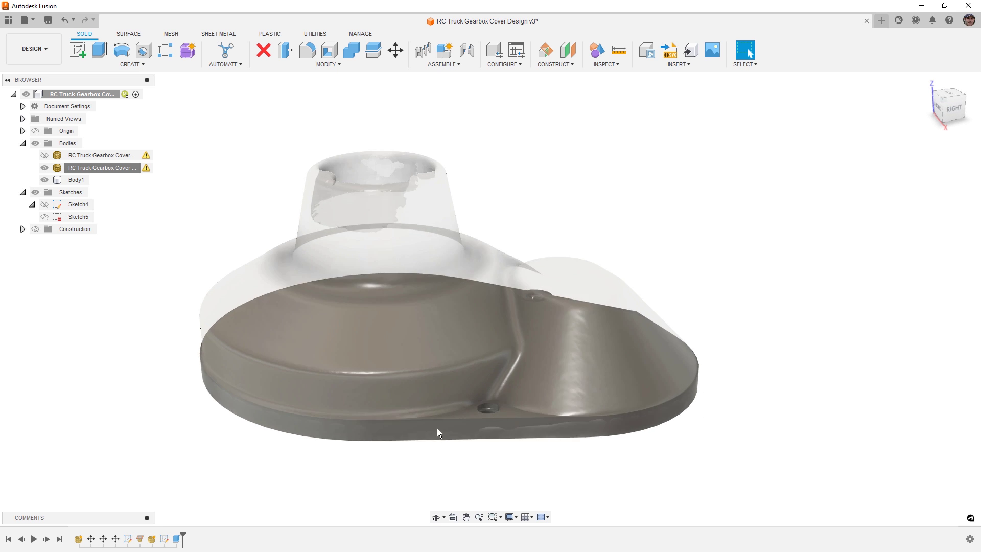
left_click(434, 432)
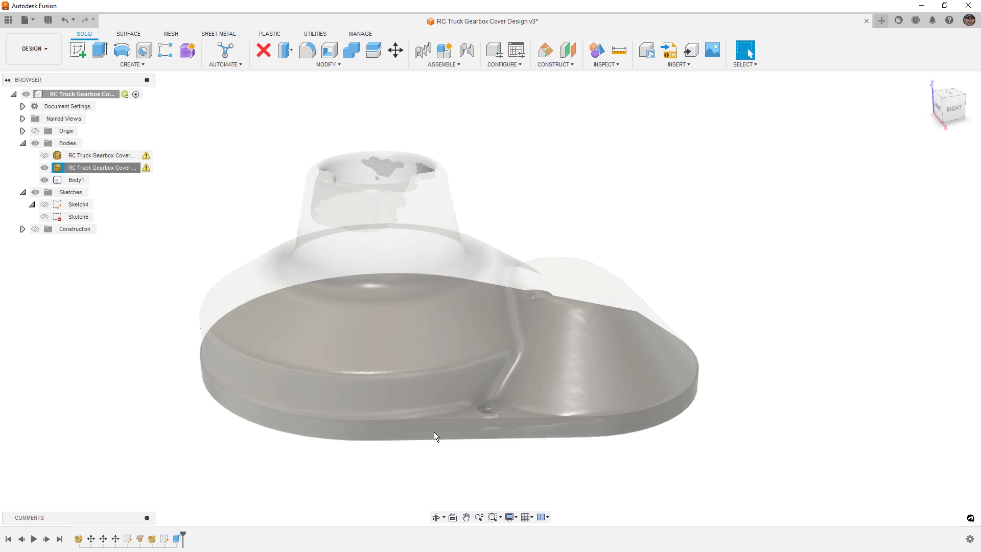
middle_click_drag(424, 435, 447, 403)
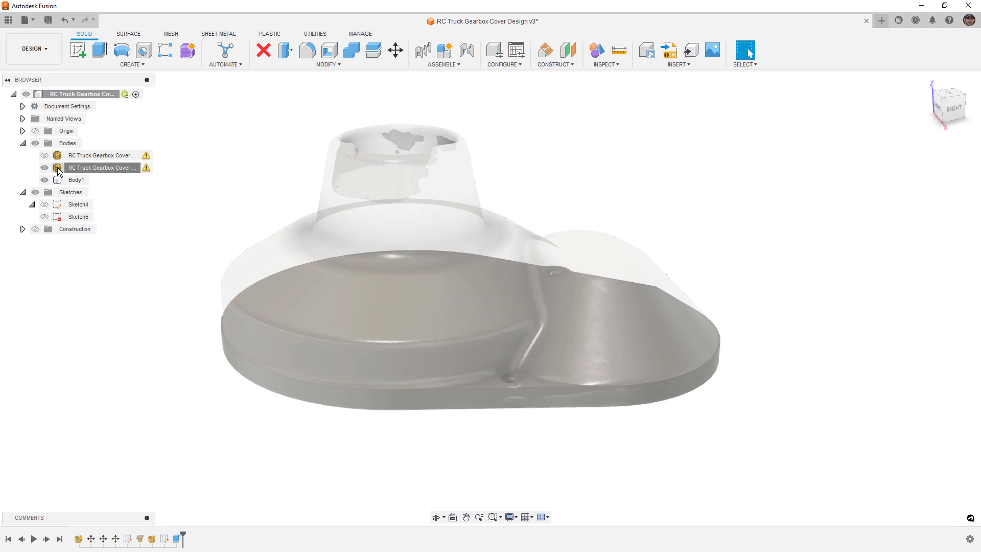
Step: Restore the visible scan mesh's opacity to 100%
right_click(58, 168)
mouse_move(115, 376)
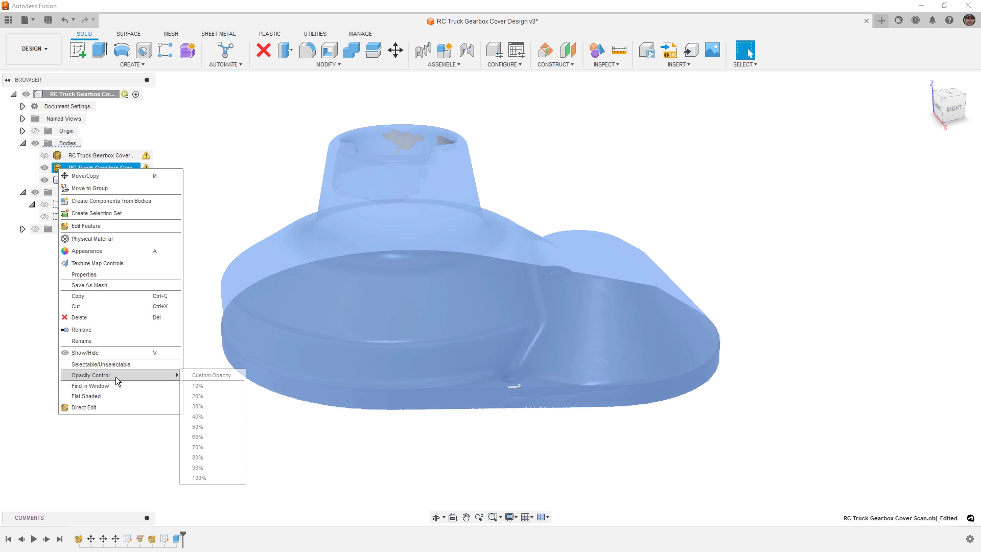
left_click(232, 476)
mouse_move(382, 425)
middle_mouse_down("shift")
mouse_move(385, 406)
mouse_move(381, 436)
middle_mouse_up("shift")
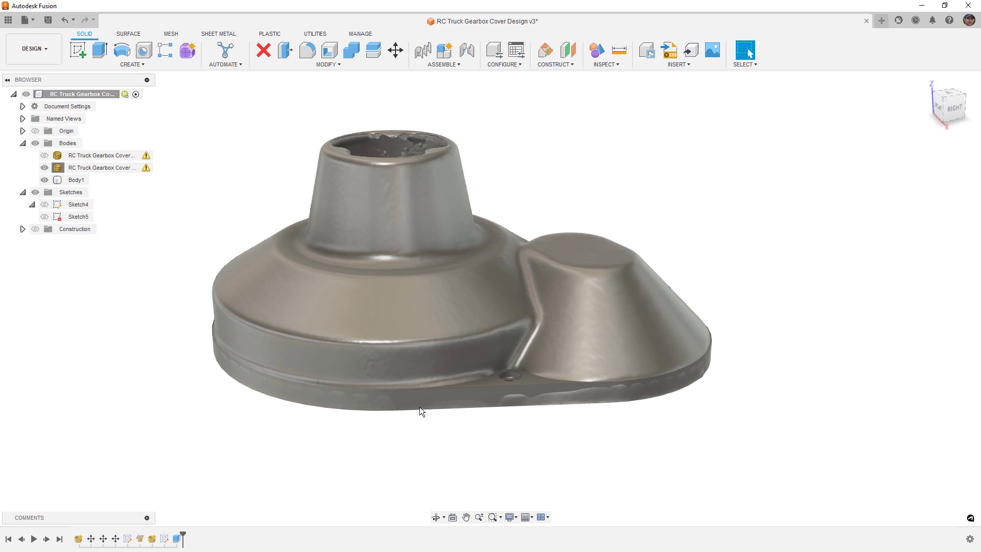
Step: Apply the Plastic - Translucent Glossy (Red) appearance to the extruded base body, Body1
scroll(420, 407, "down", 2)
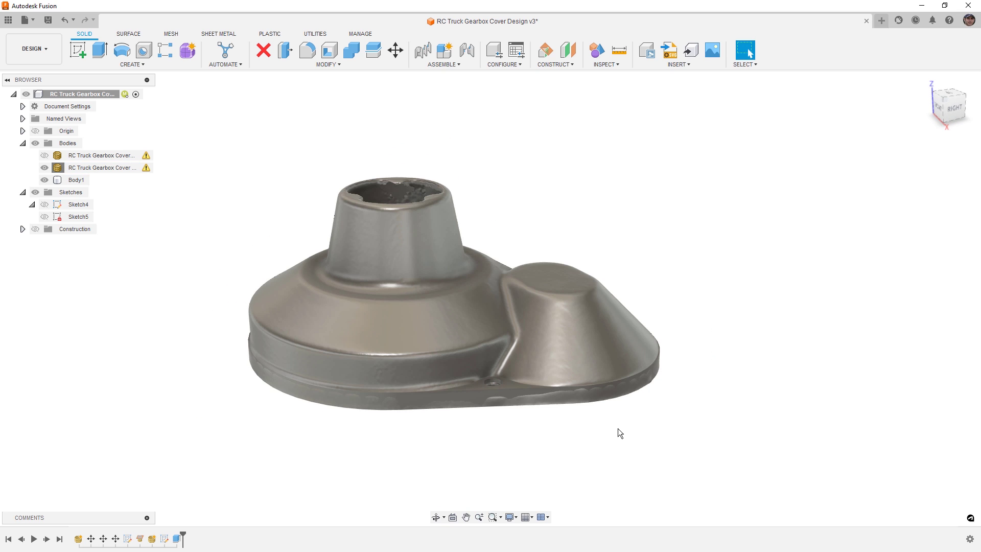
left_click(79, 183)
right_click(81, 185)
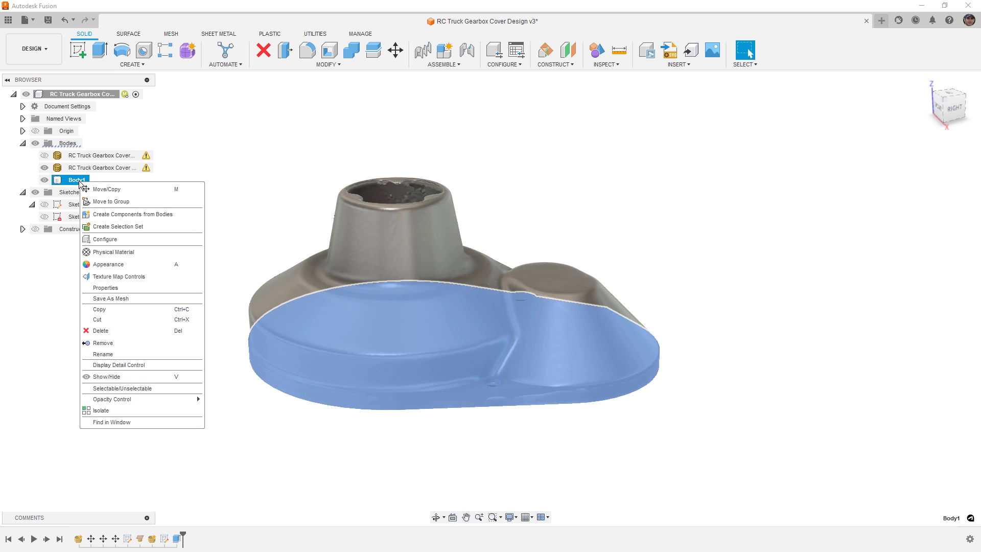
left_click(118, 263)
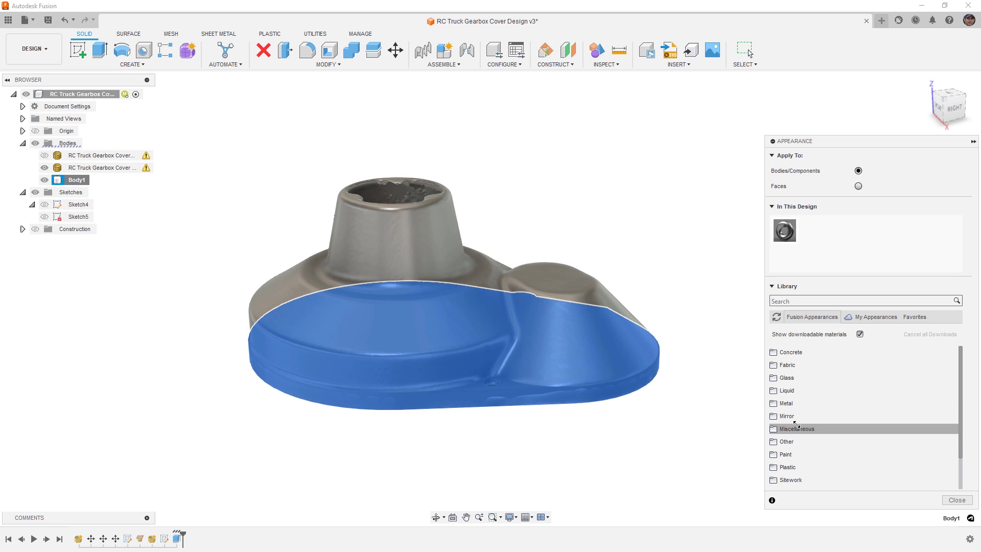
left_click(789, 466)
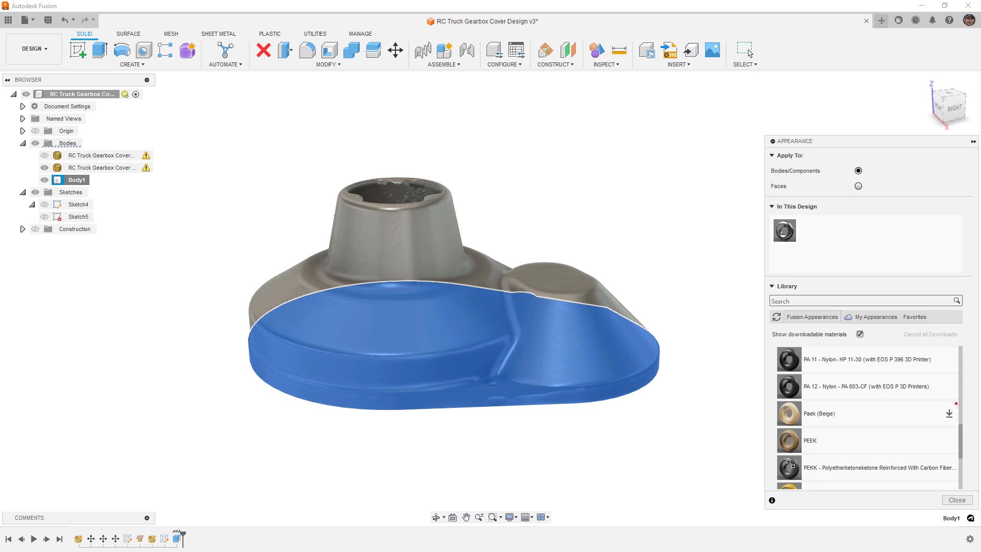
scroll(790, 463, "down", 4)
left_click(812, 420)
scroll(812, 420, "down", 3)
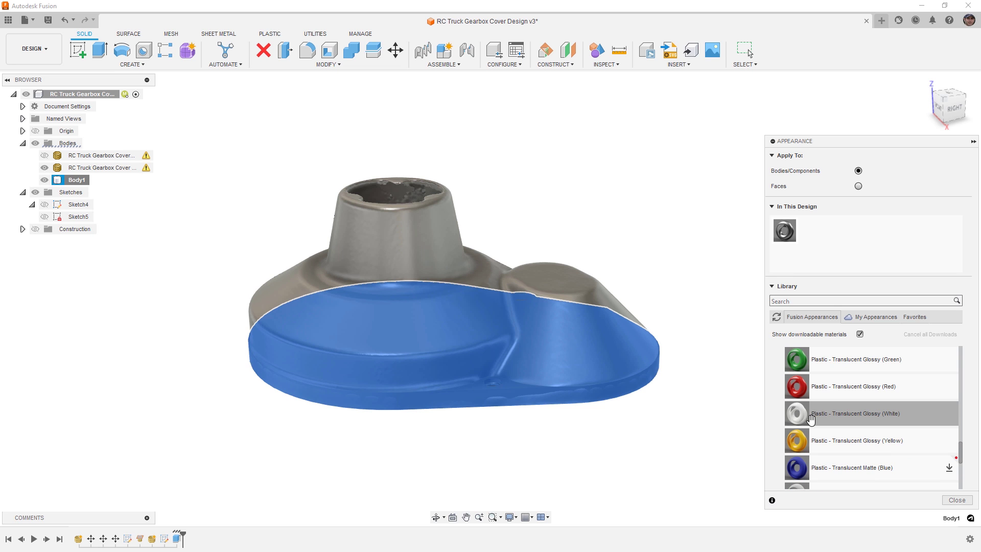
left_click_drag(808, 390, 67, 180)
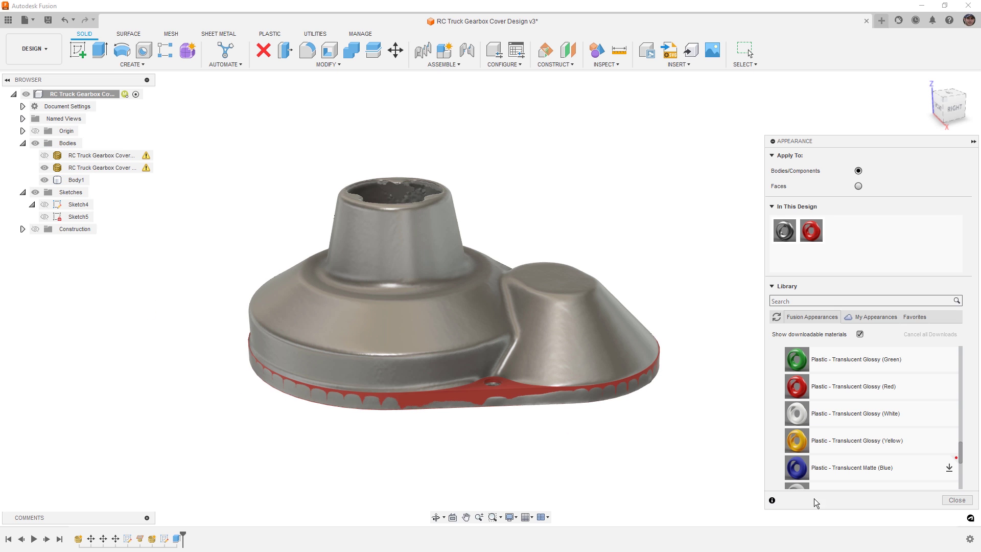
left_click(957, 500)
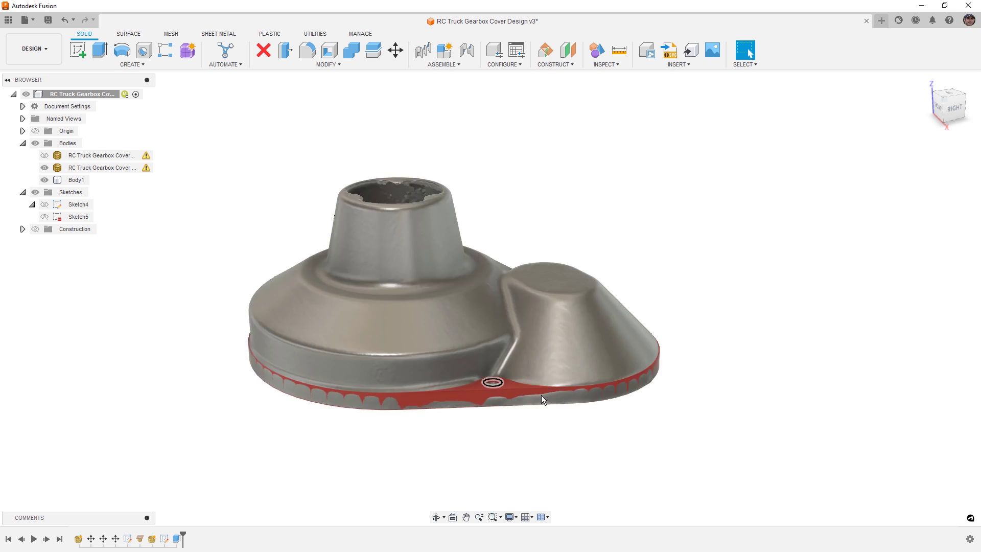
Step: Check the red base's edge against the scanned flange, and save the design with the version description User Saved
middle_click_drag(580, 443, 551, 446, "shift")
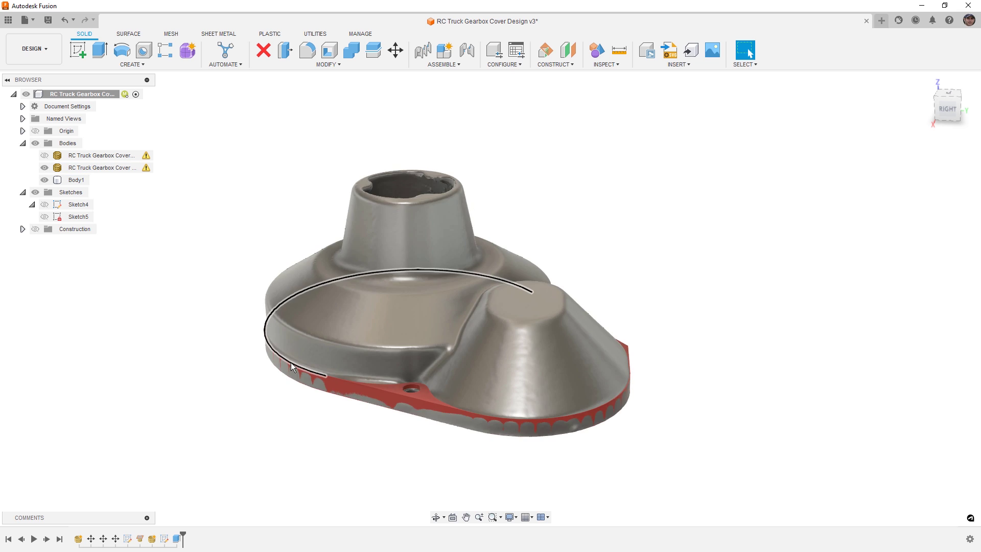
left_click(286, 360)
scroll(286, 362, "up", 8)
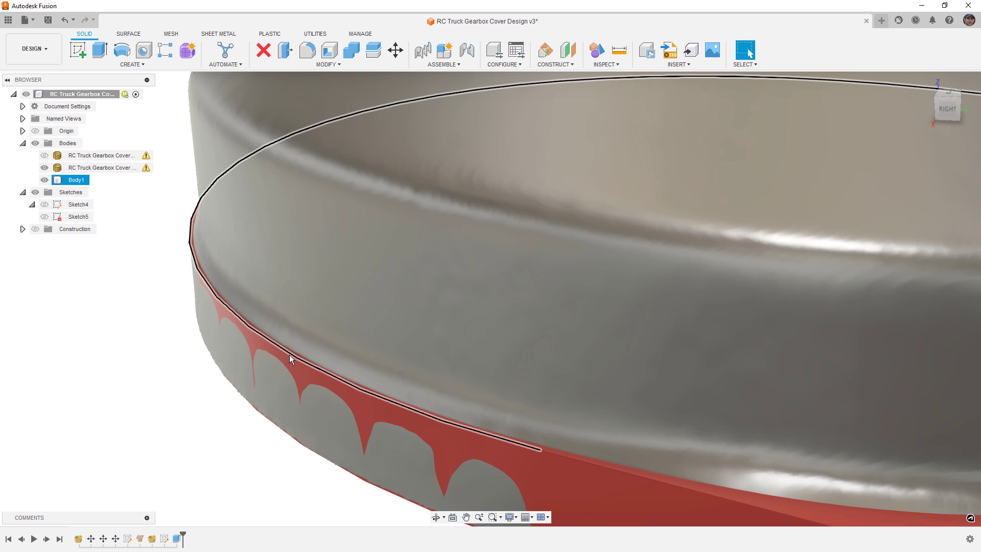
scroll(290, 357, "down", 3)
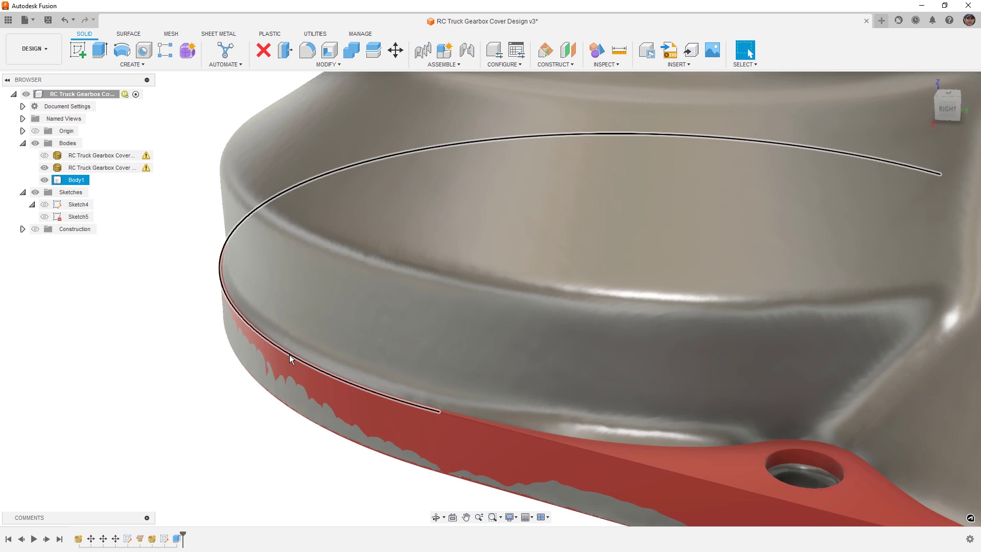
scroll(289, 355, "down", 6)
left_click(291, 416)
key("ctrl+s")
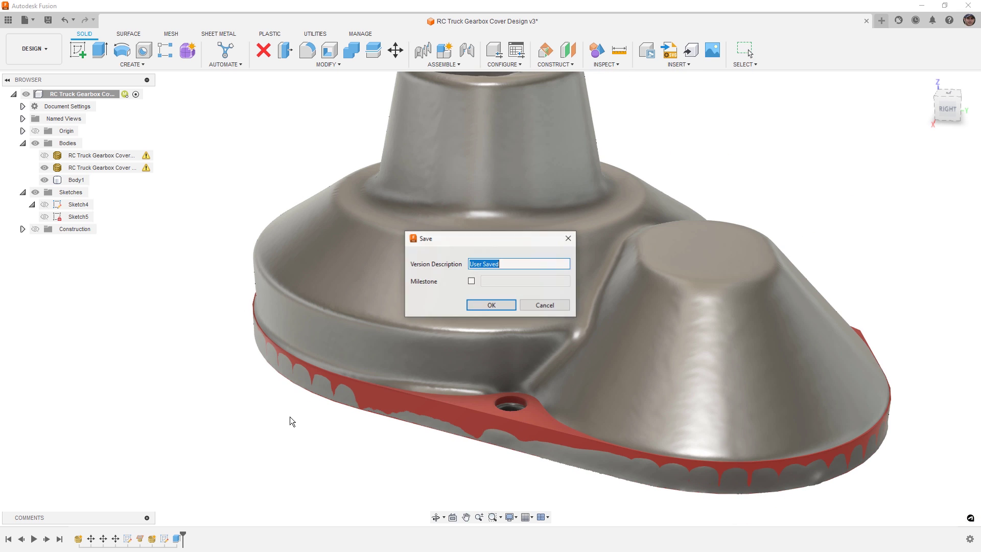
key("Return")
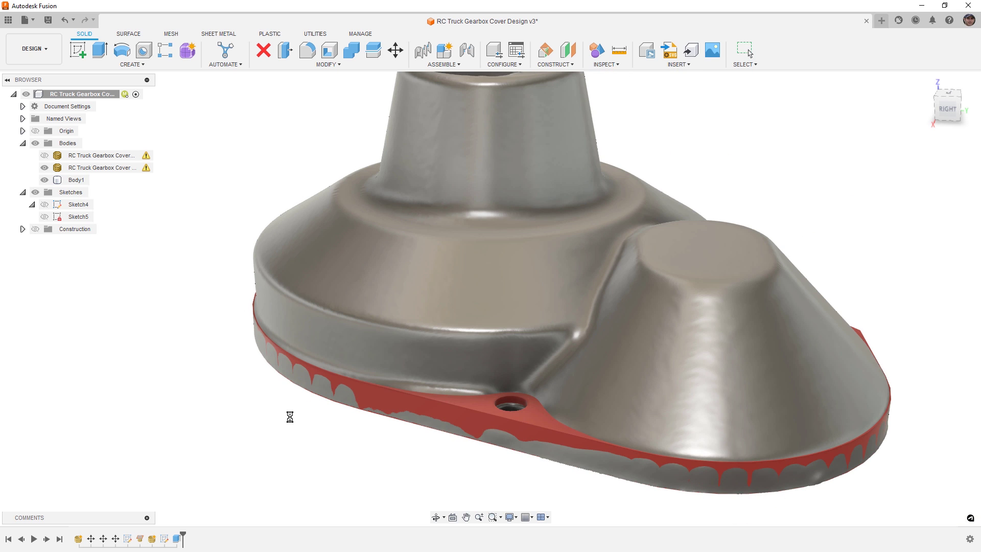
Step: Check the base's pointed corner beside the smaller lobe, and open the outline sketch, Sketch5, for editing with its visibility on
scroll(341, 380, "down", 3)
middle_click_drag(593, 419, 518, 419, "shift")
middle_click_drag(831, 392, 652, 194)
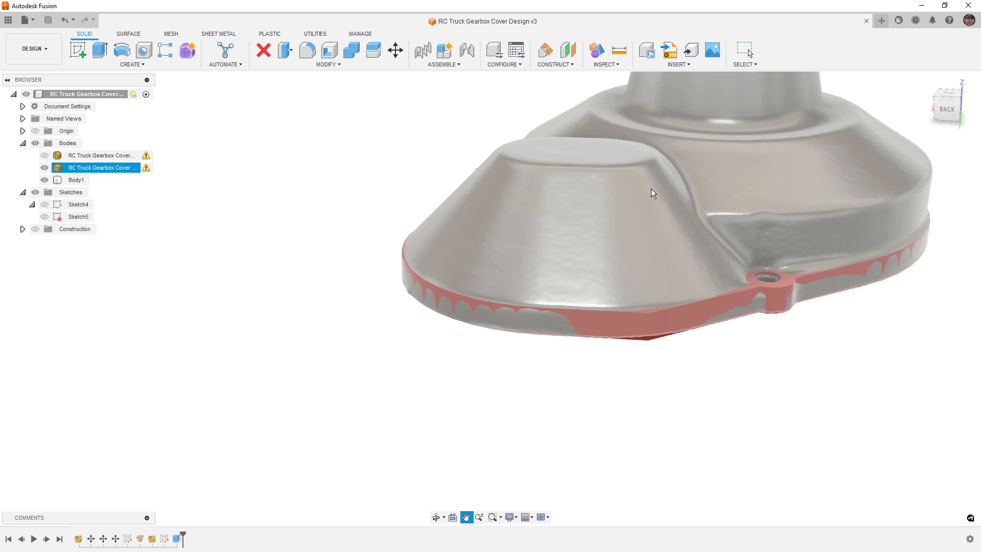
scroll(654, 225, "down", 2)
scroll(670, 309, "up", 2)
mouse_move(670, 309)
middle_mouse_down("shift")
mouse_move(672, 322)
mouse_move(662, 307)
middle_mouse_up("shift")
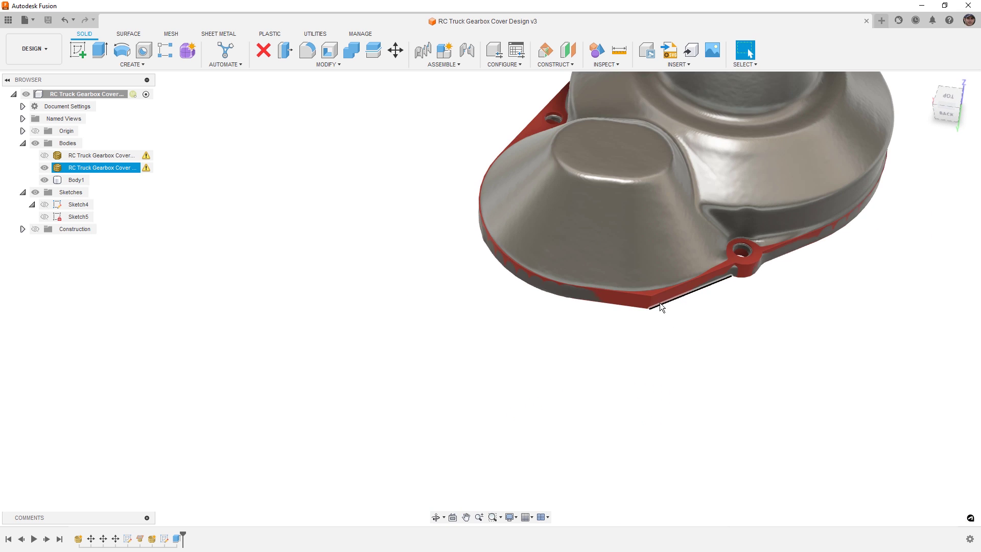
left_click(662, 307)
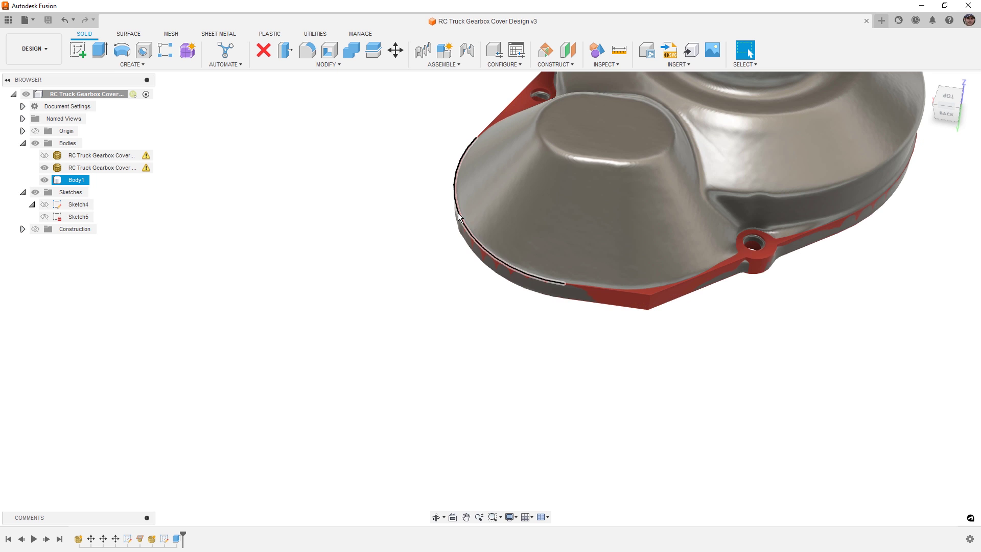
left_click(45, 217)
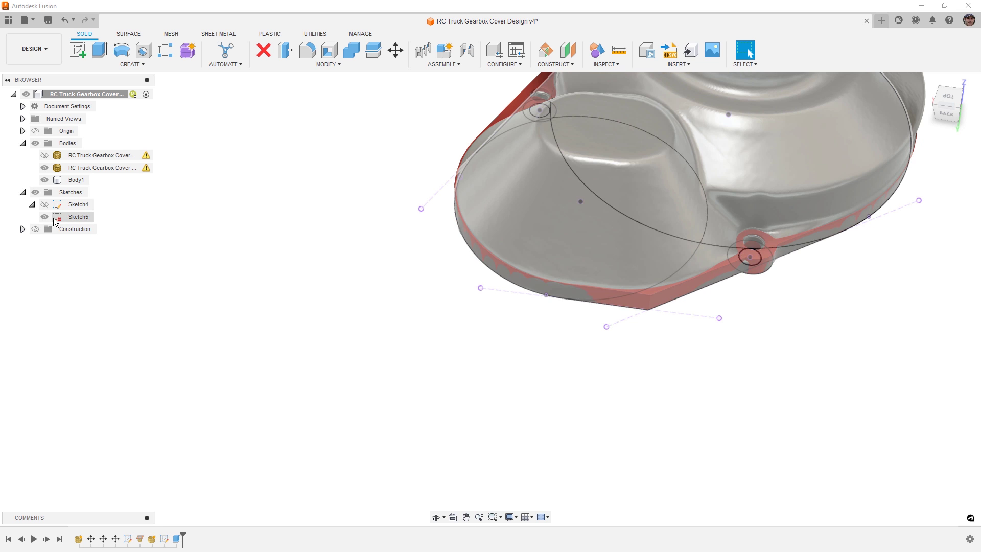
double_click(53, 218)
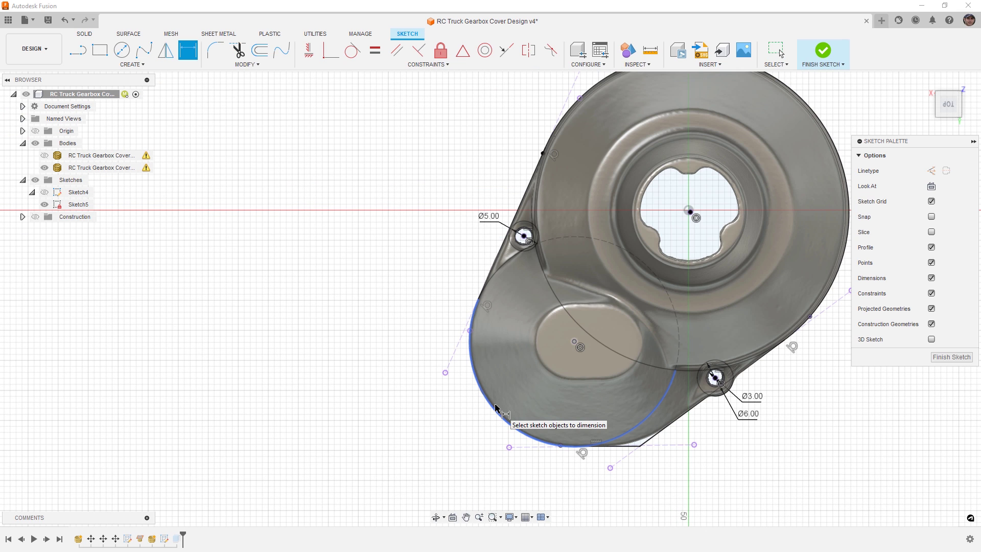
Step: Add a driven radius dimension to the smaller lobe's outer arc and finish the sketch
left_click(496, 407)
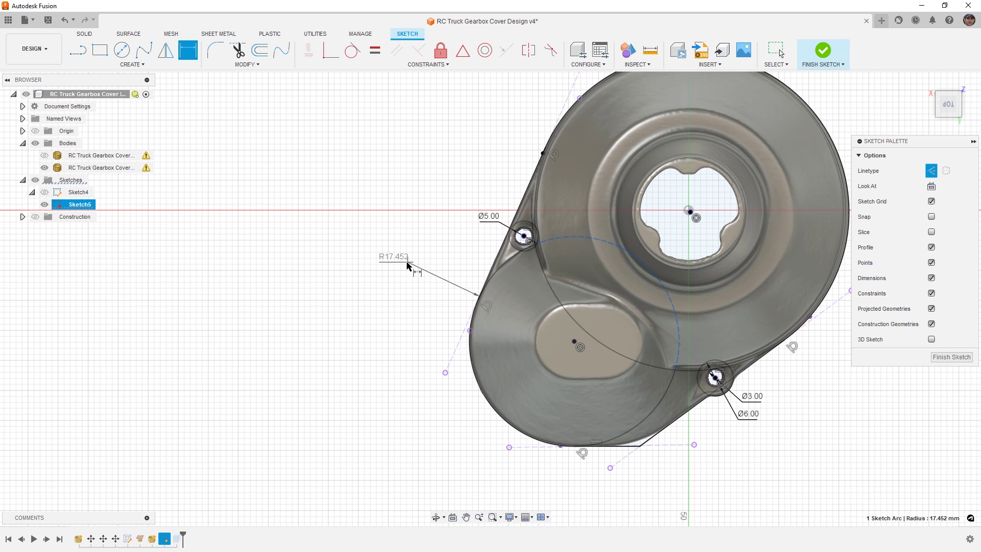
left_click(344, 313)
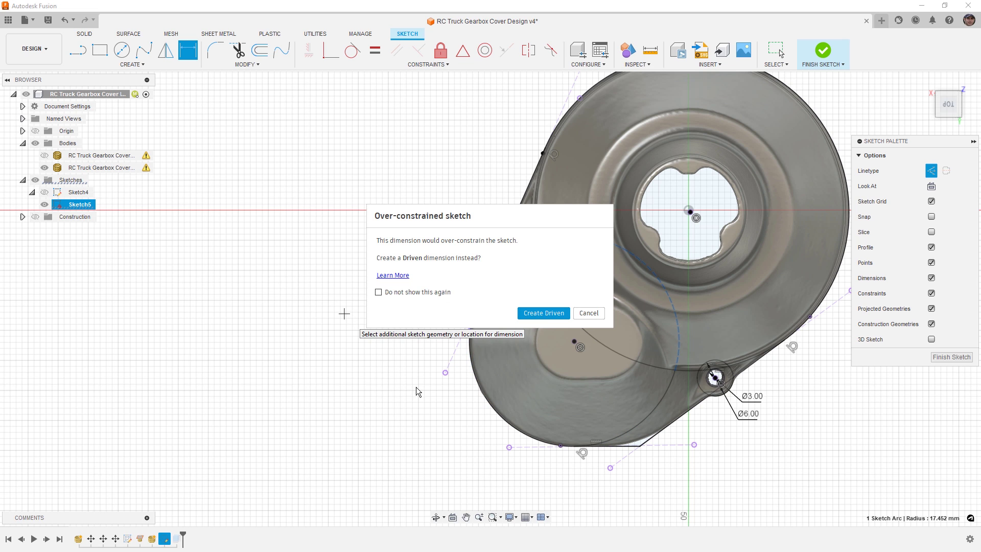
left_click(544, 313)
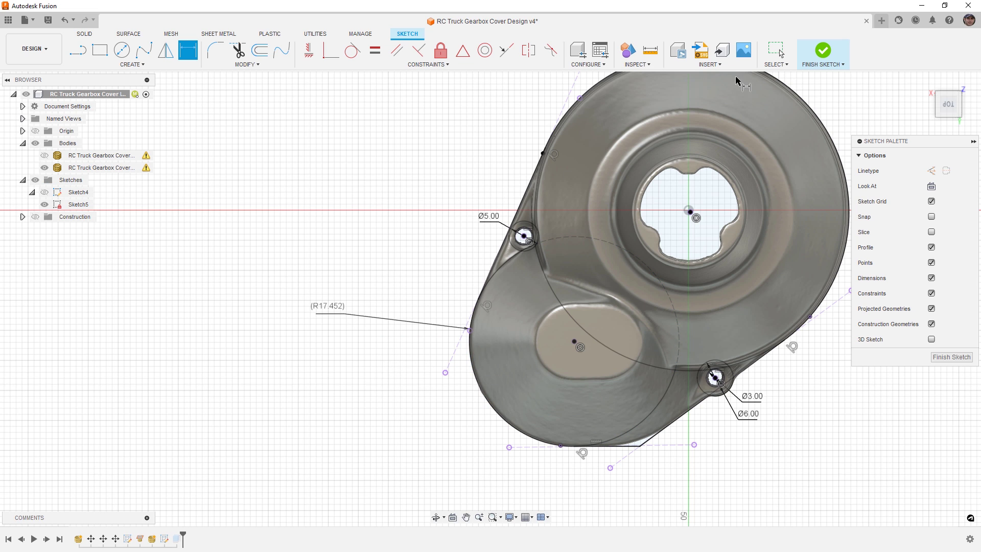
left_click(823, 50)
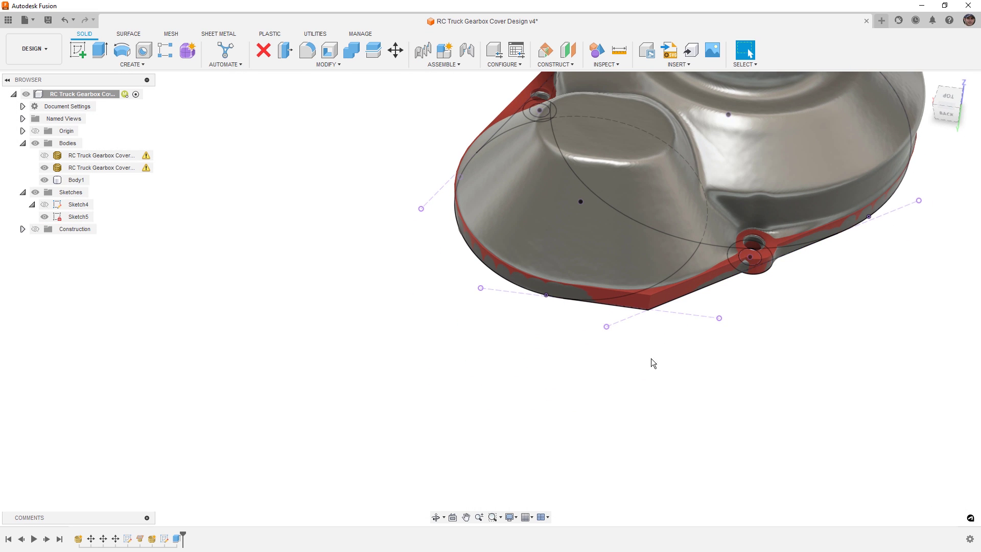
Step: Fillet the base's pointed vertical corner edge beside the smaller lobe with a constant 17.452 mm radius
key("f")
left_click(650, 302)
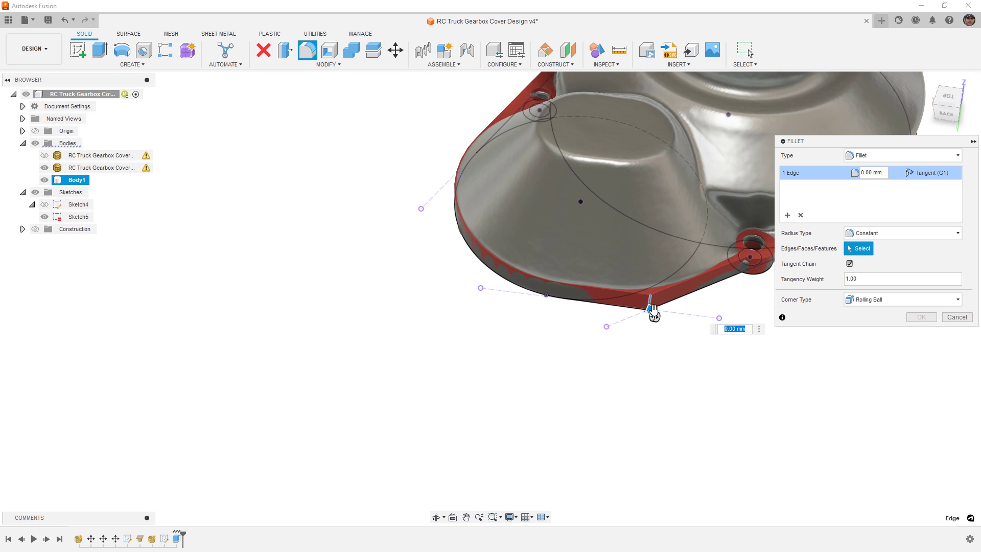
left_click_drag(651, 310, 650, 304)
type("17.4")
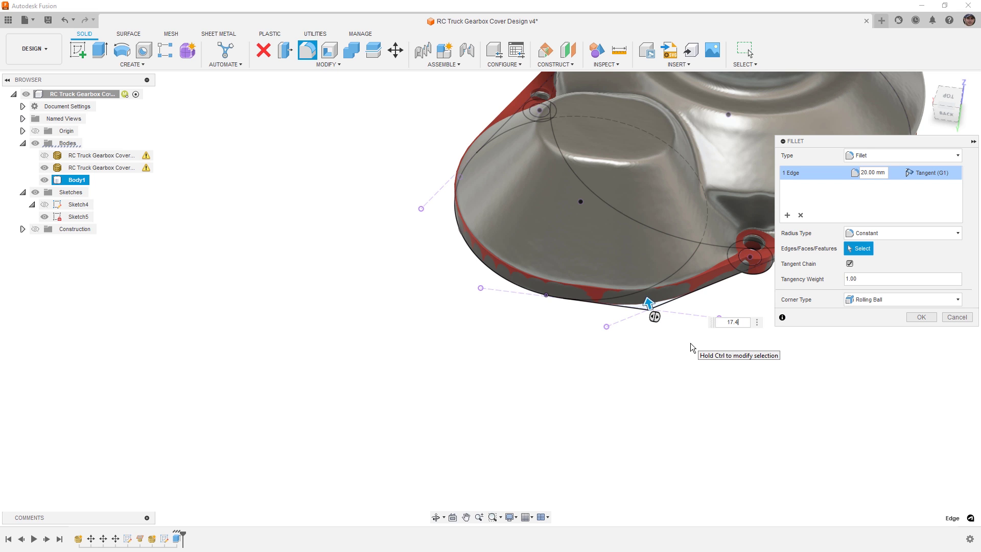
type("52")
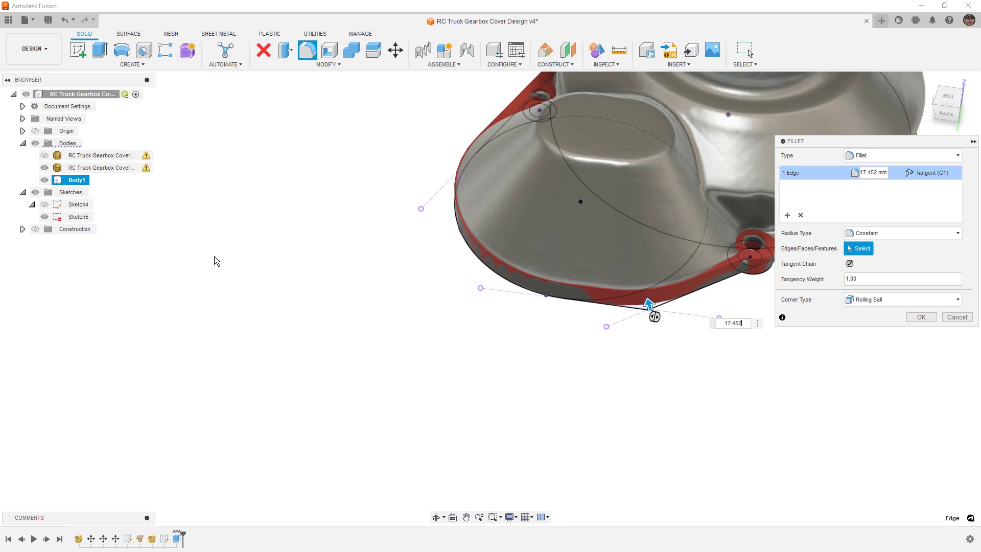
left_click(922, 317)
Step: Show Sketch5's dimensions and open the corner fillet to compare its radius with the smaller lobe's driven radius dimension
mouse_move(738, 333)
middle_mouse_down("shift")
mouse_move(550, 307)
mouse_move(517, 335)
middle_mouse_up("shift")
left_click(69, 218)
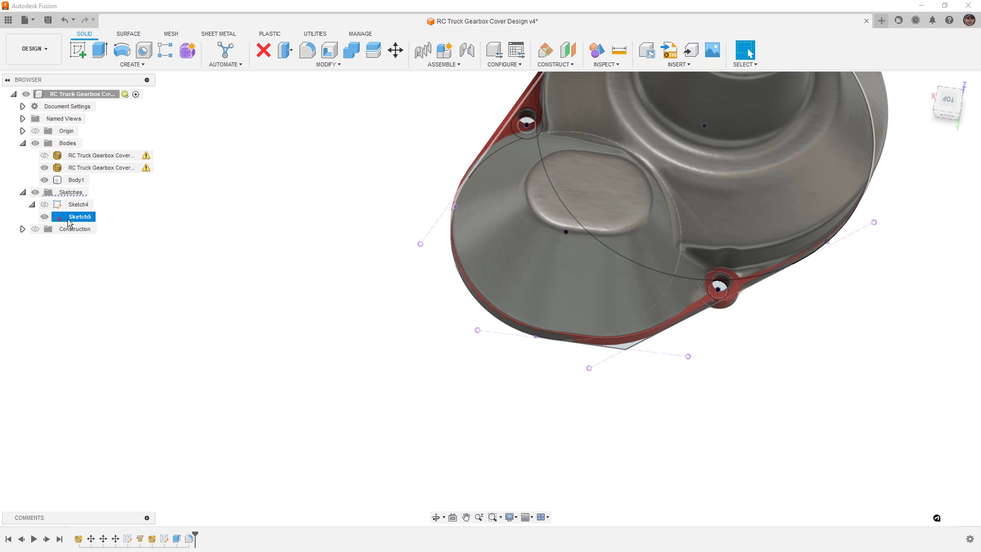
right_click(69, 221)
left_click(103, 360)
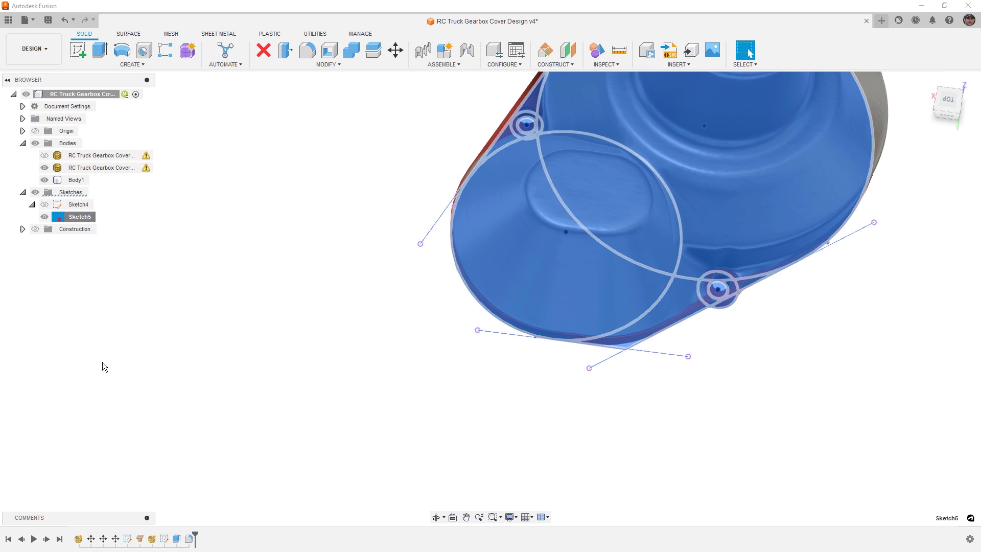
double_click(189, 539)
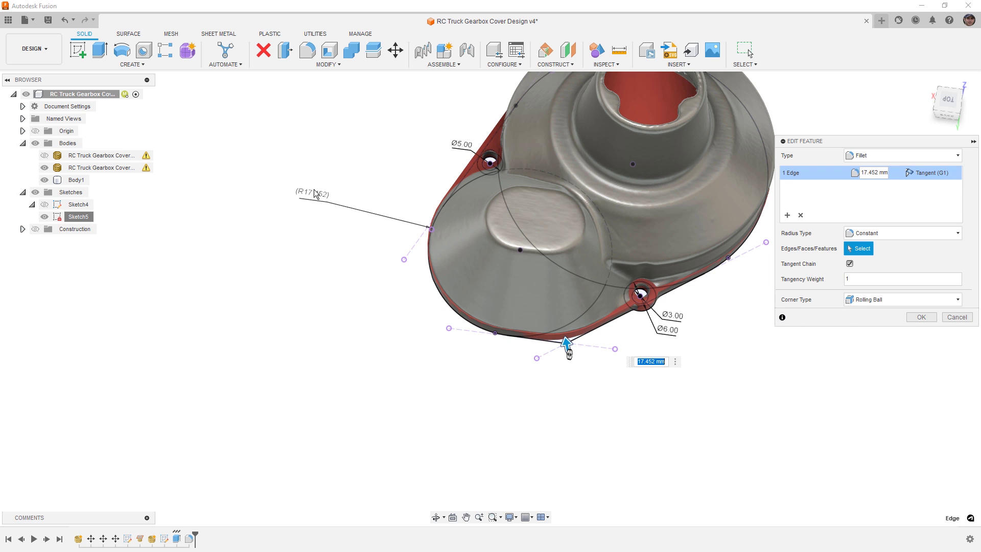
left_click(922, 317)
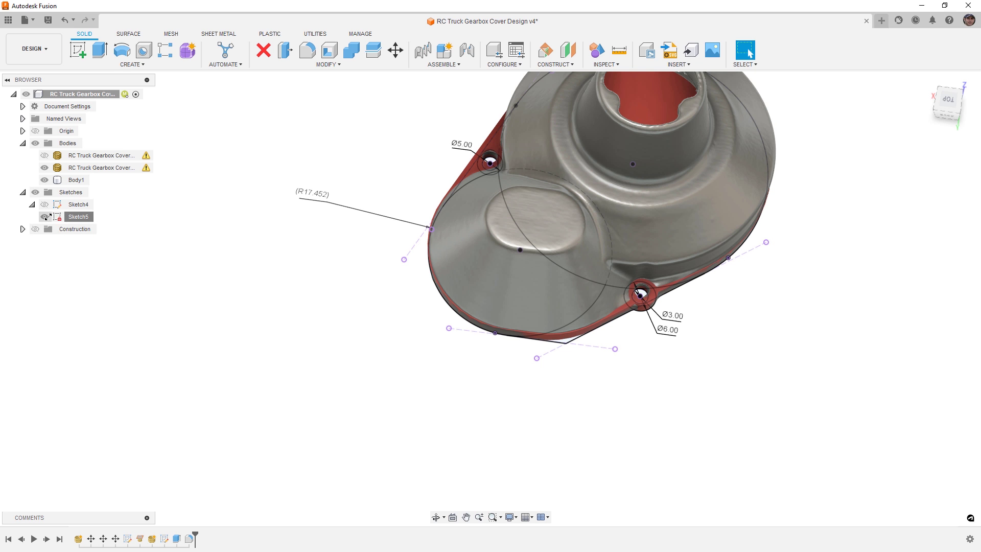
Step: Hide Sketch5 and save the design from the home view
left_click(45, 216)
middle_click_drag(549, 360, 550, 372, "shift")
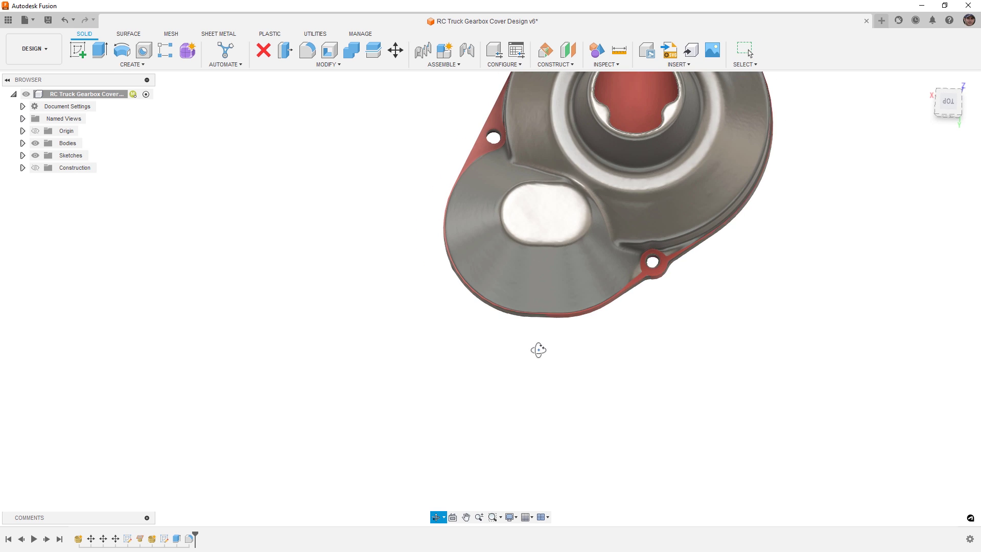
middle_click_drag(536, 348, 537, 337, "shift")
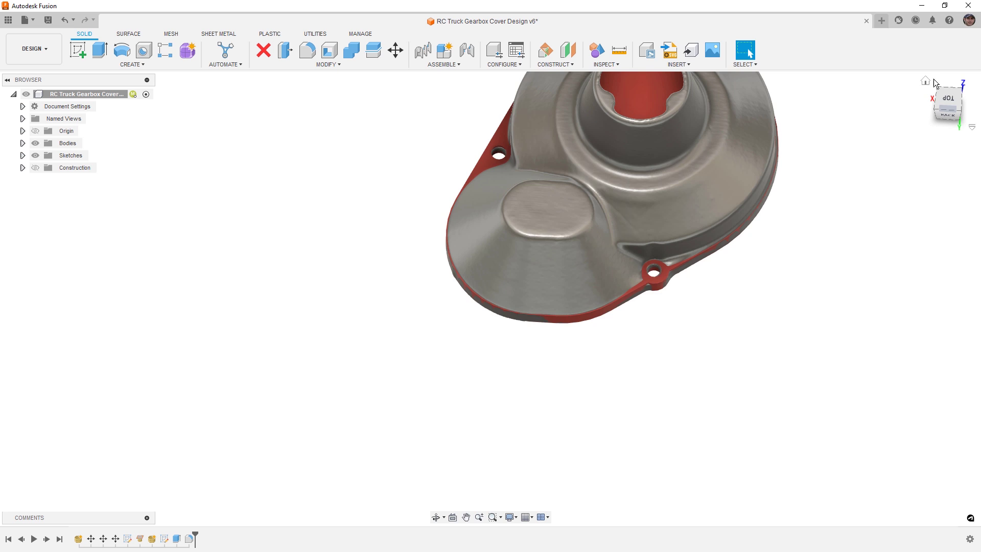
left_click(926, 80)
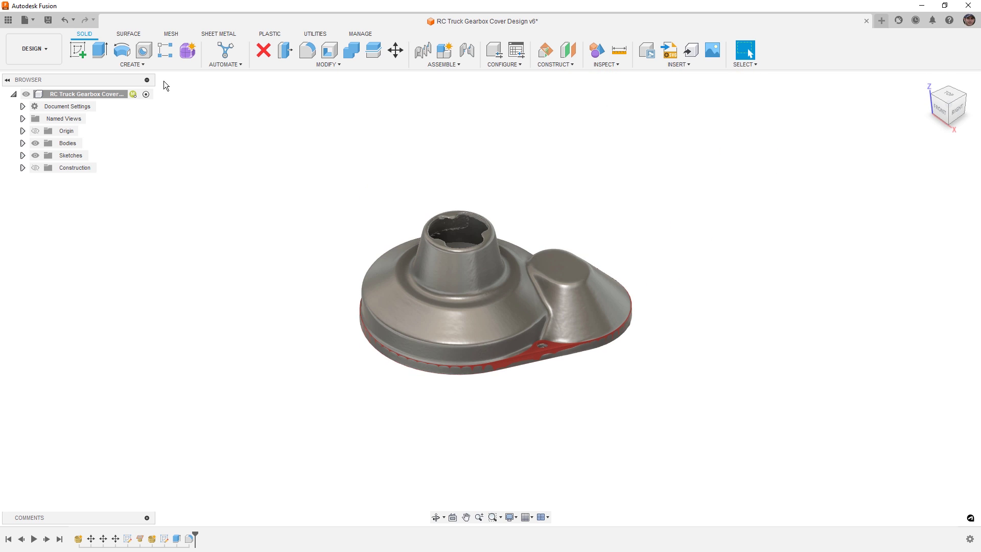
left_click(48, 20)
left_click(499, 298)
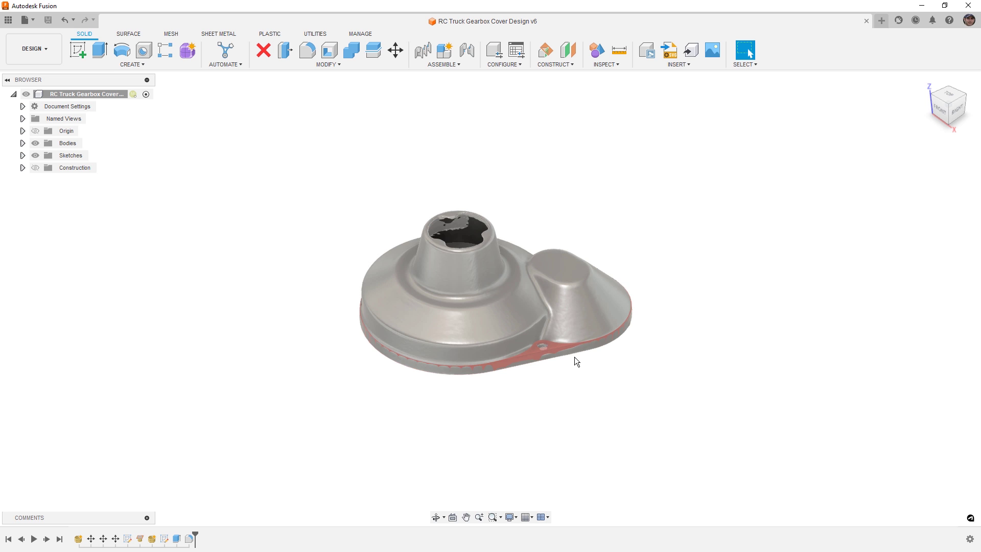
Step: List the design's individual bodies and sketches, and examine the scanned mesh over the red base
scroll(547, 353, "up", 2)
scroll(551, 345, "up", 2)
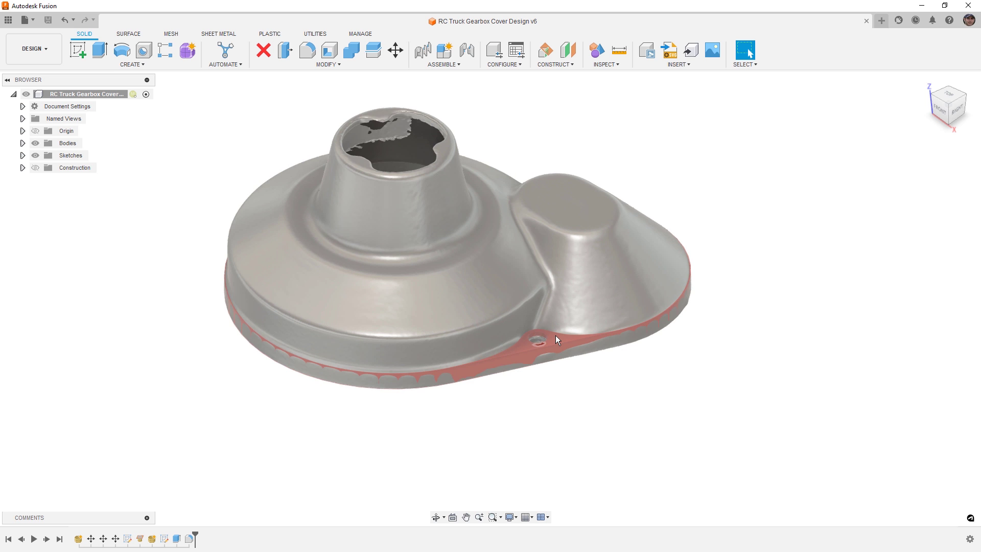
mouse_move(556, 335)
middle_mouse_down("shift")
mouse_move(558, 376)
mouse_move(556, 349)
middle_mouse_up("shift")
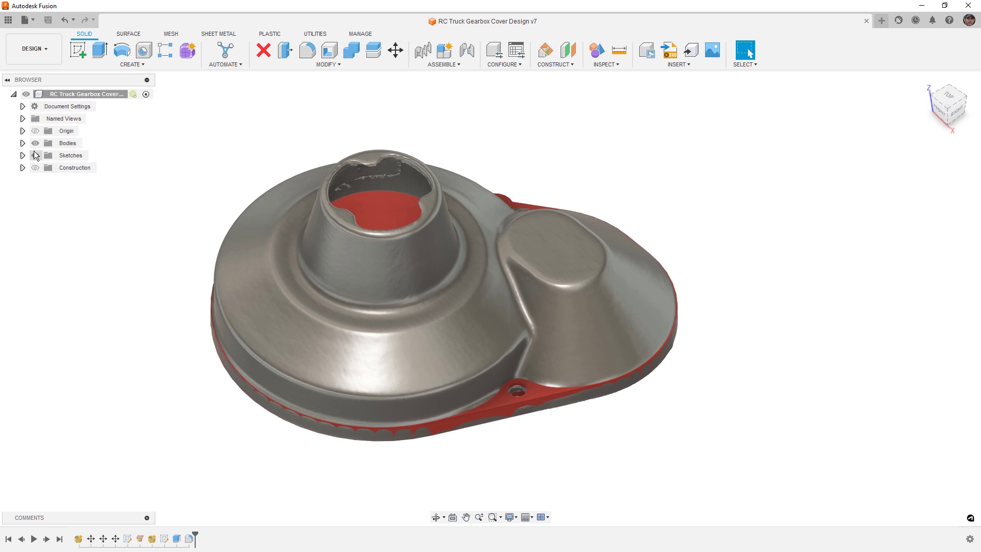
left_click(23, 155)
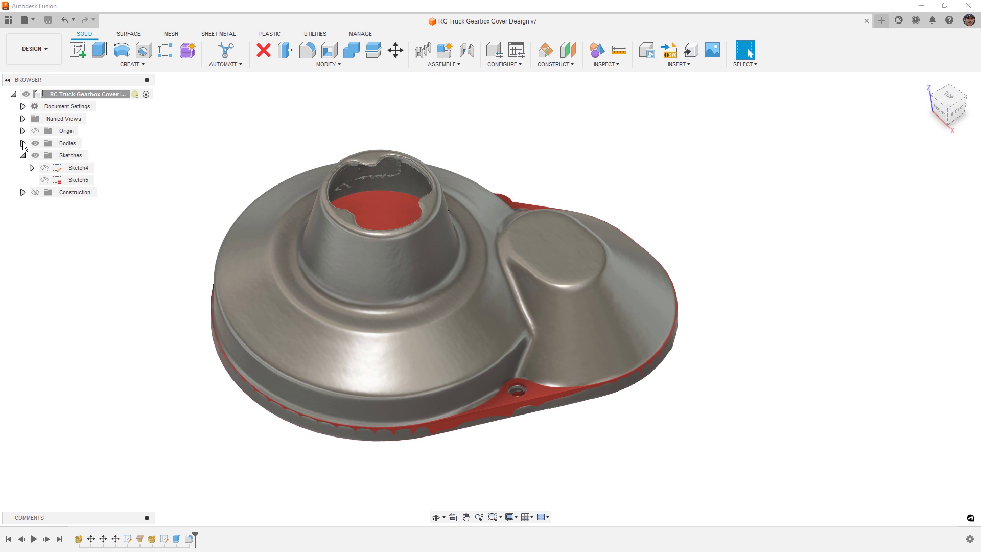
left_click(22, 143)
left_click(333, 357)
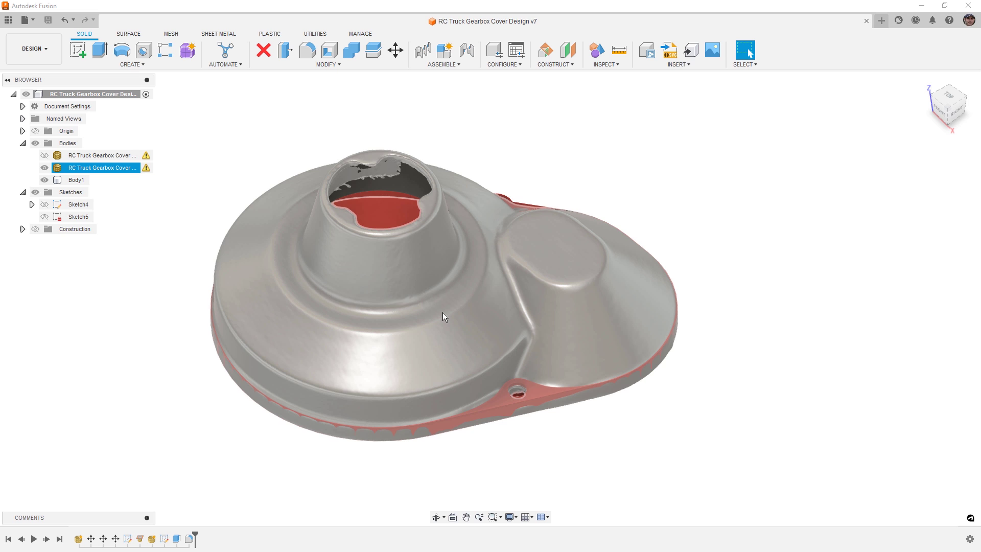
left_click(583, 169)
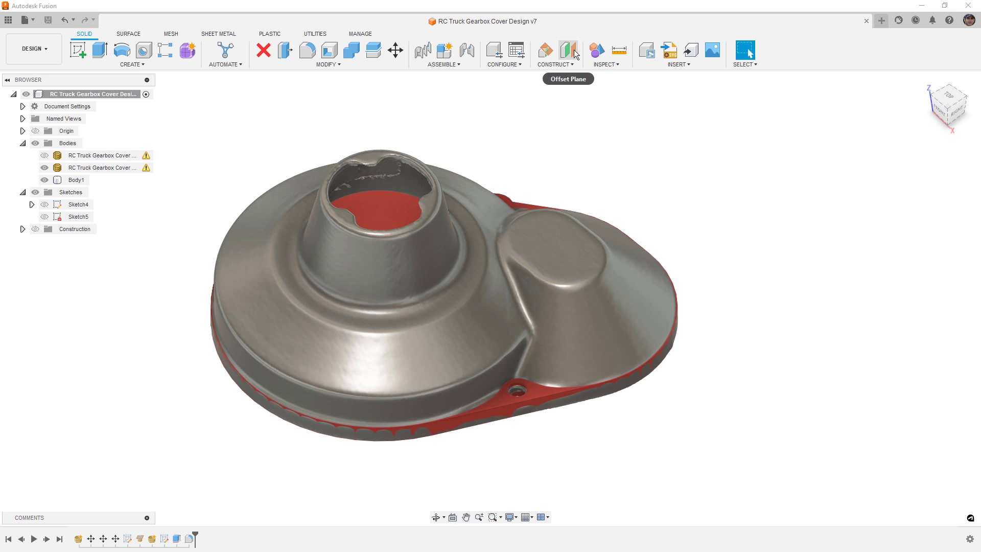
Step: Offset a construction plane 15 mm above the XY plane, level with the scan's shoulder below the neck, with construction geometry shown
left_click(568, 50)
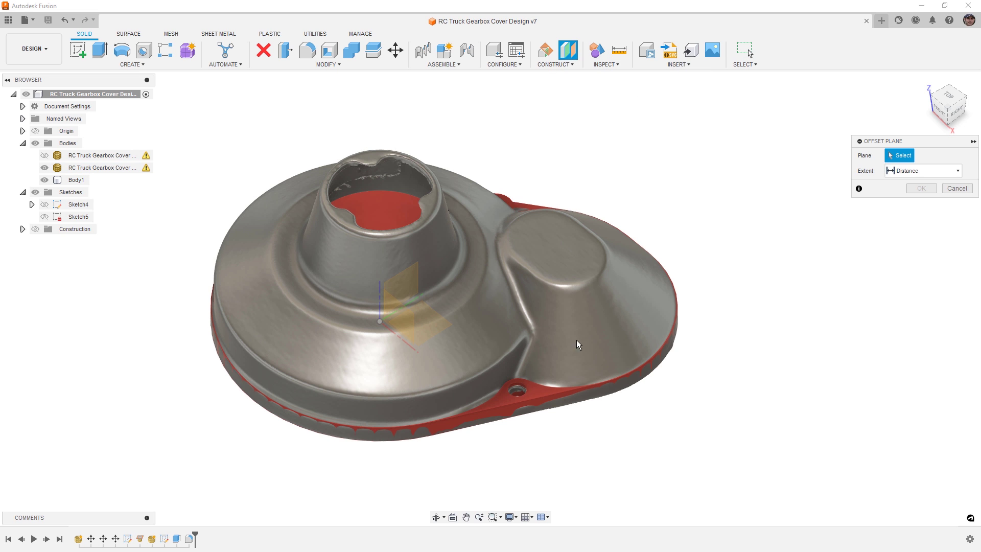
left_click(424, 324)
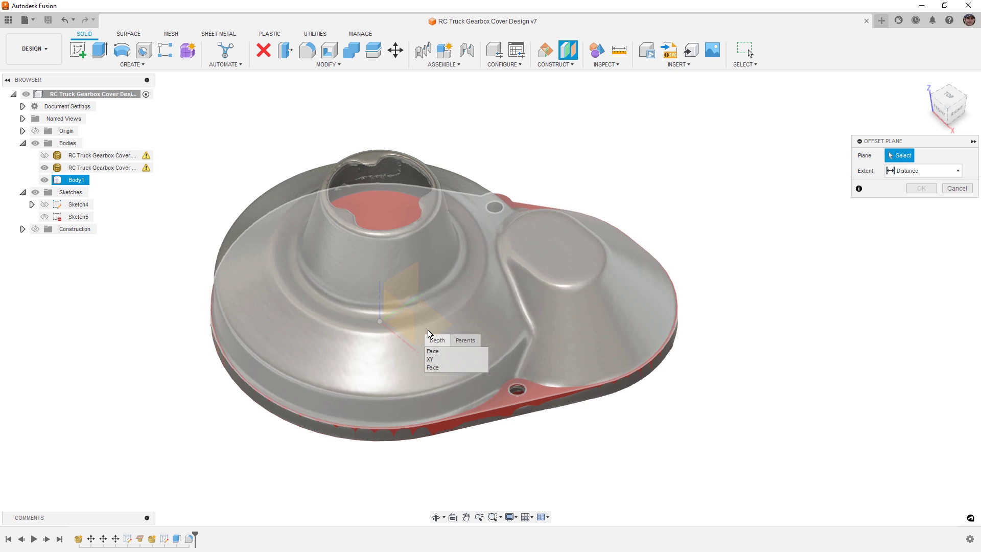
left_click(435, 359)
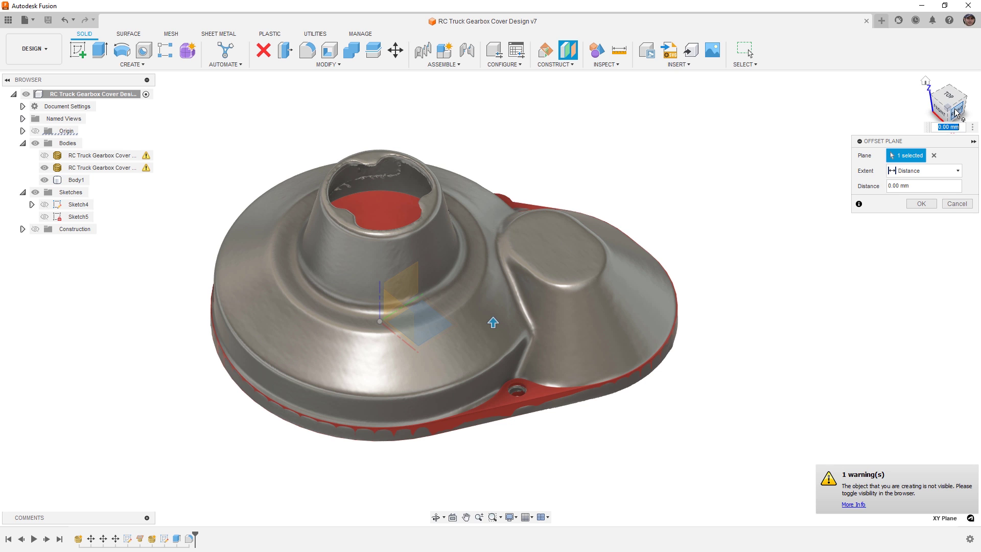
left_click(955, 109)
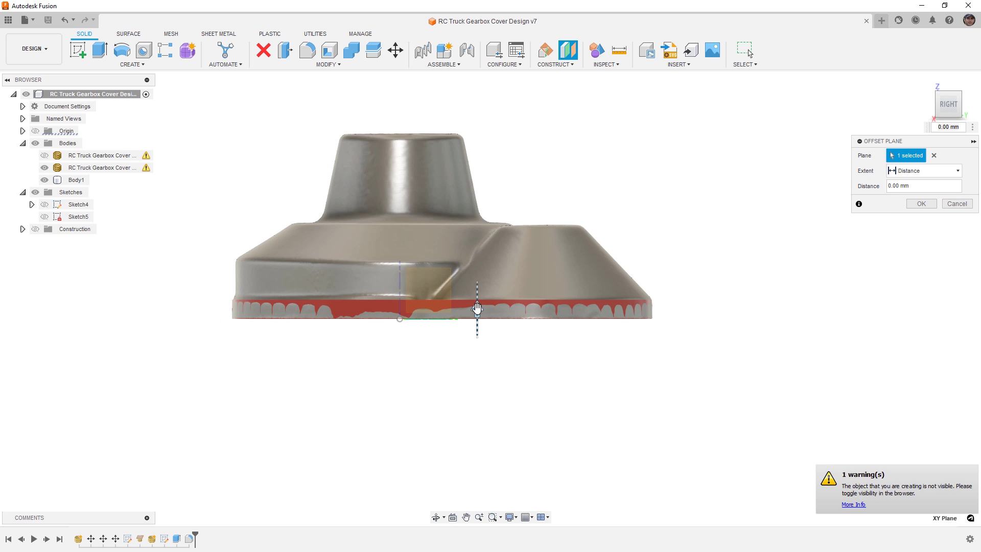
left_click_drag(477, 308, 492, 210)
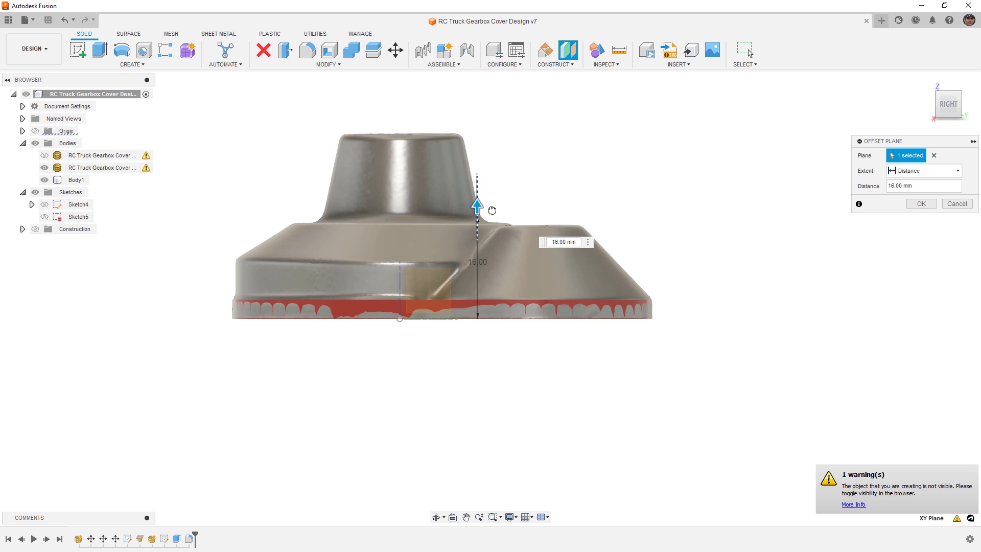
scroll(492, 210, "up", 5)
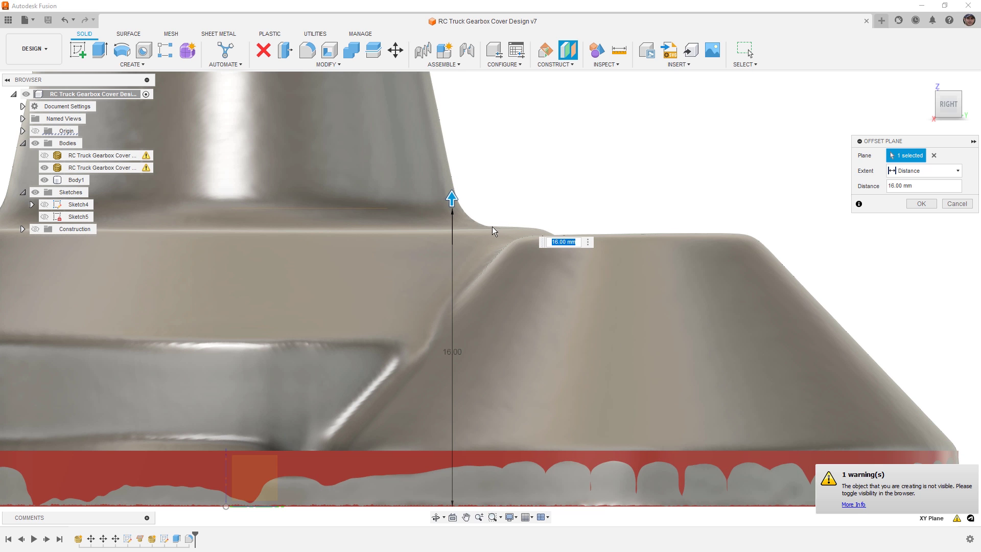
left_click(36, 230)
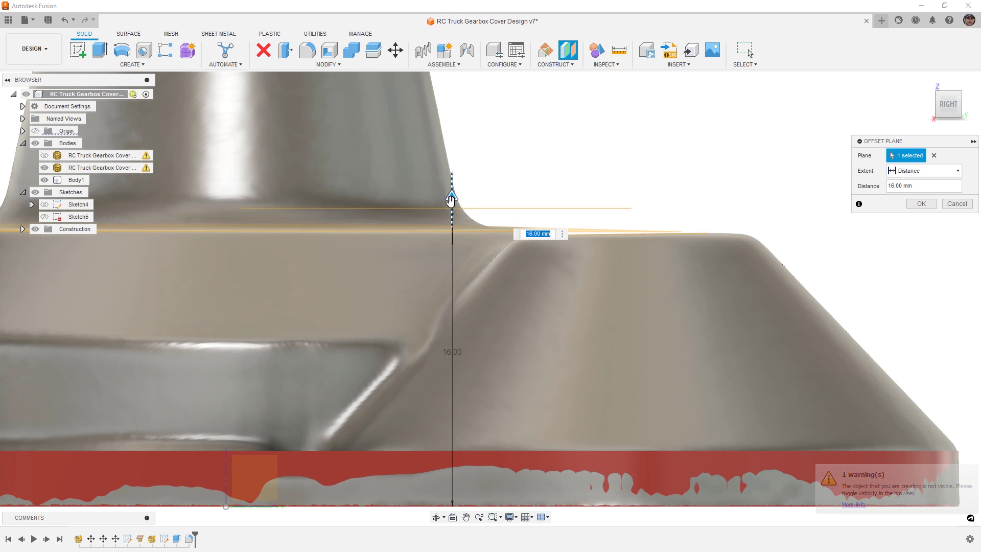
left_click_drag(453, 215, 455, 219)
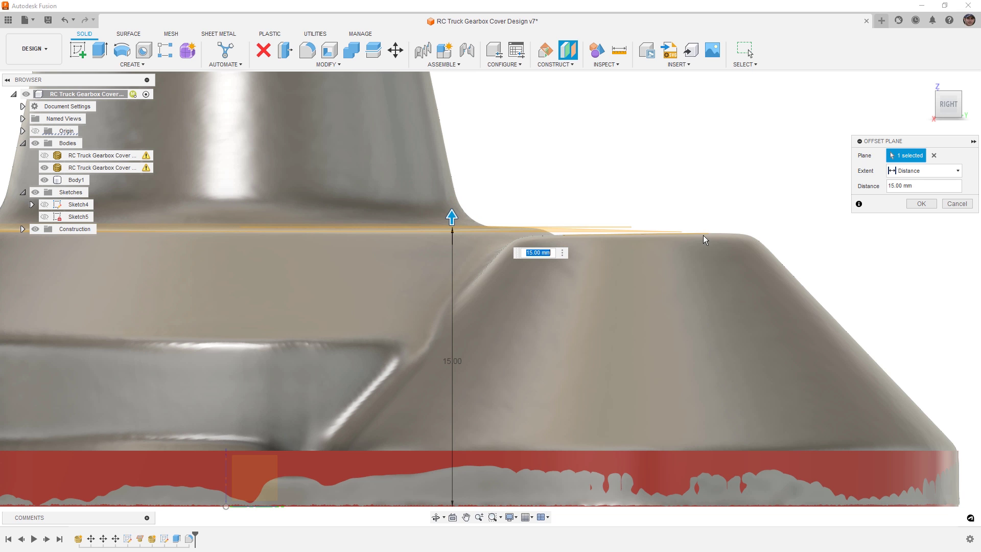
Step: Accept the offset plane and hide the older construction planes Plane2 and Plane3
left_click(23, 230)
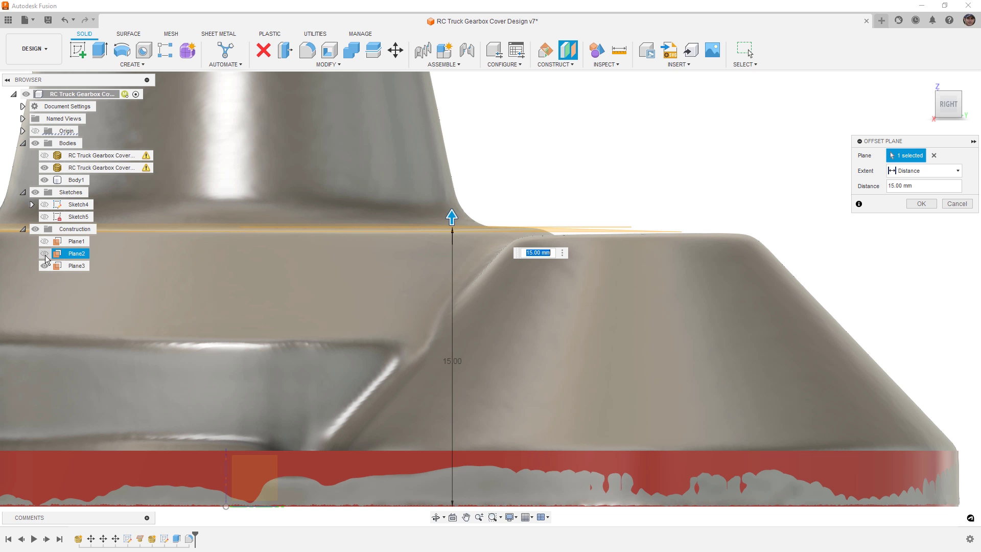
left_click(920, 203)
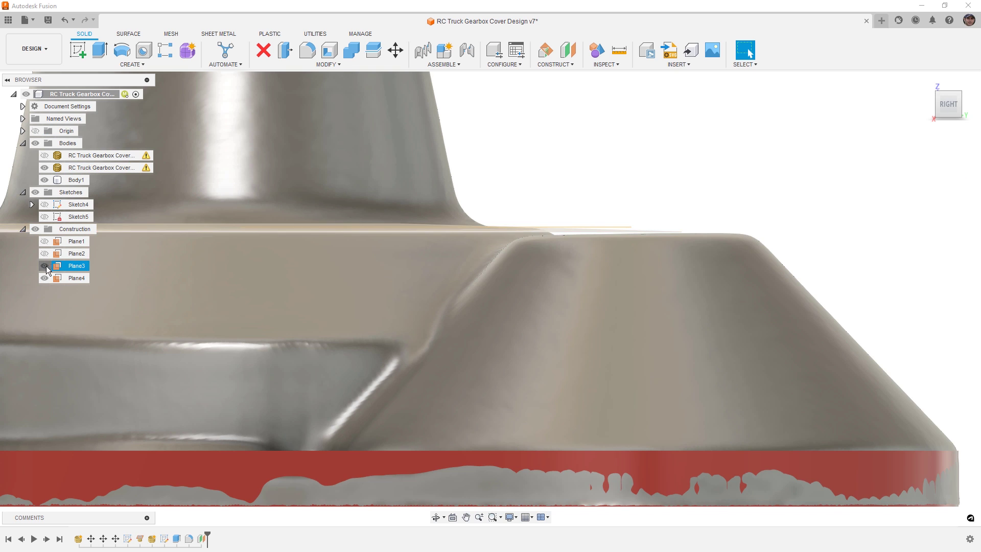
left_click(45, 266)
scroll(601, 155, "down", 5)
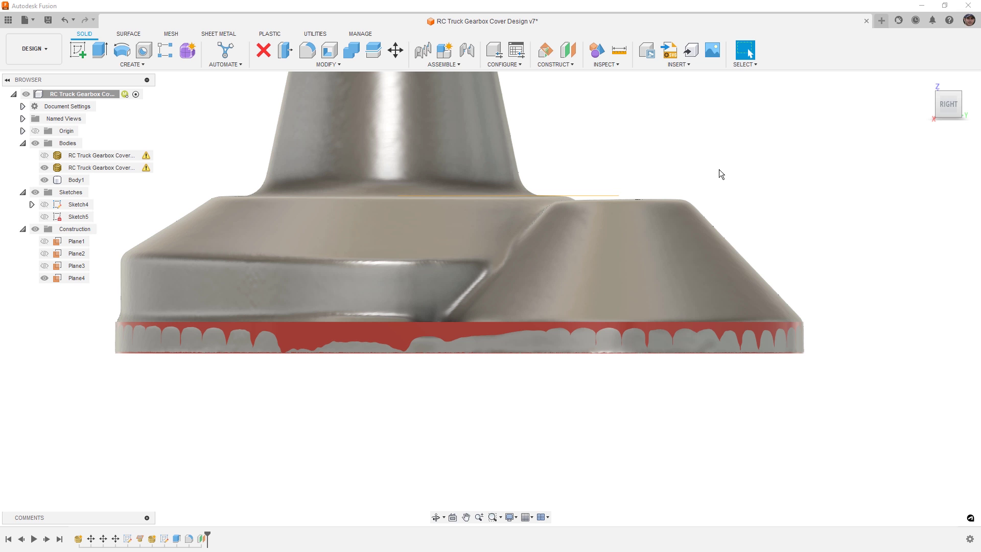
Step: Start a new sketch on the offset plane Plane4
left_click(128, 34)
left_click(78, 49)
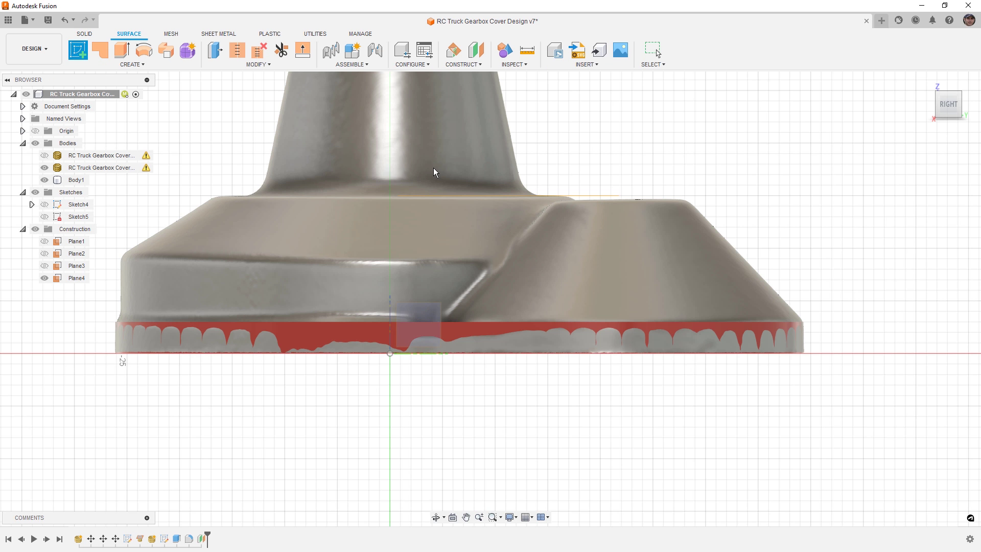
left_click(592, 178)
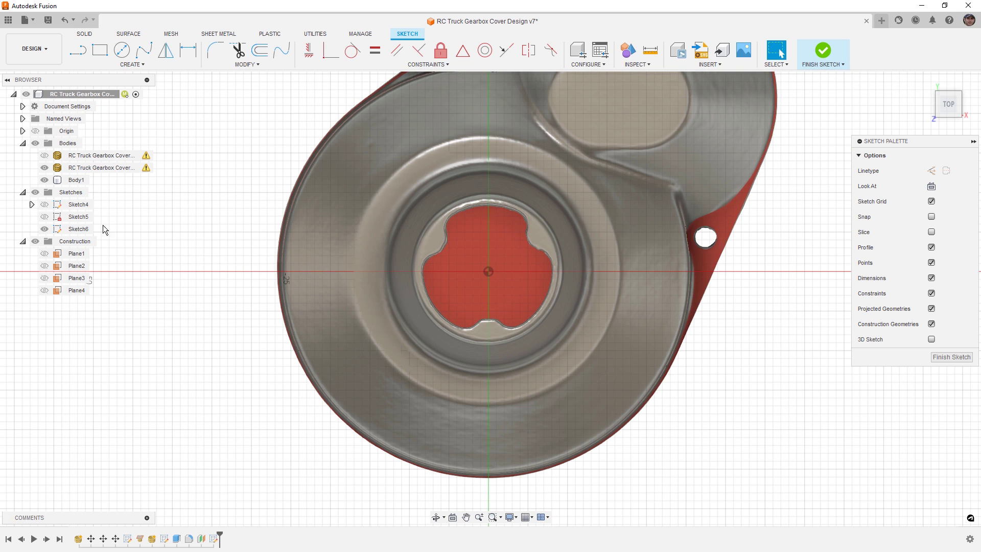
Step: Show Sketch5 as a reference and hide both the scanned mesh and Body1
left_click(45, 216)
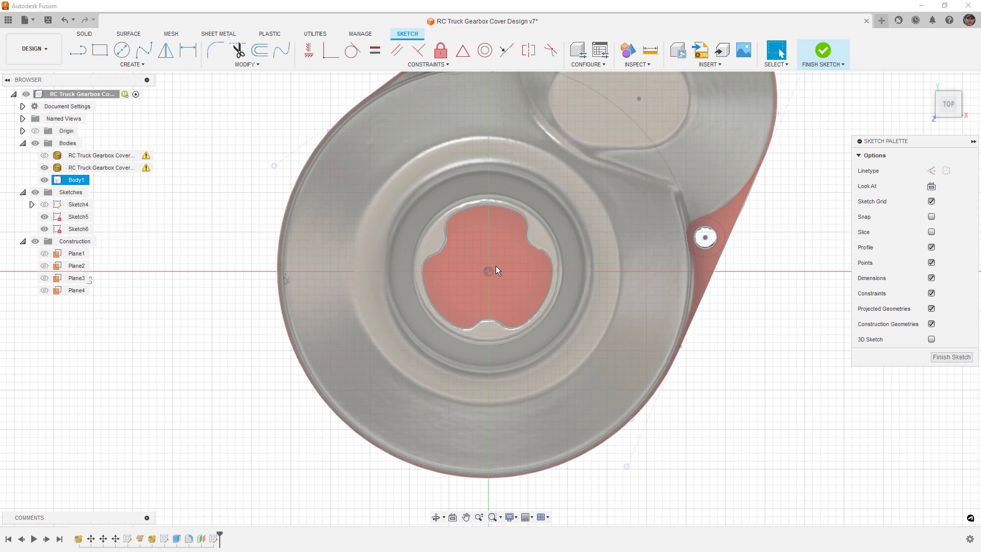
left_click(45, 168)
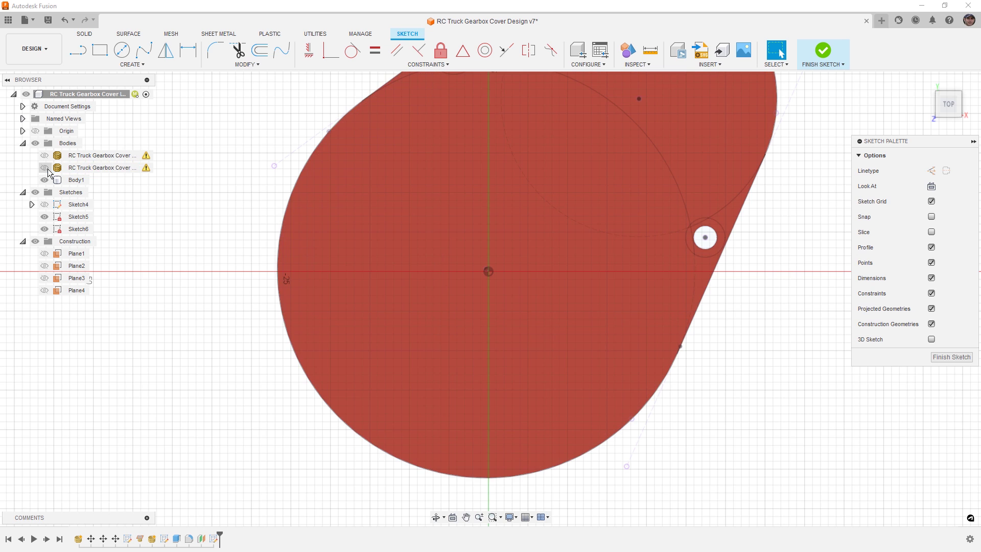
left_click(44, 180)
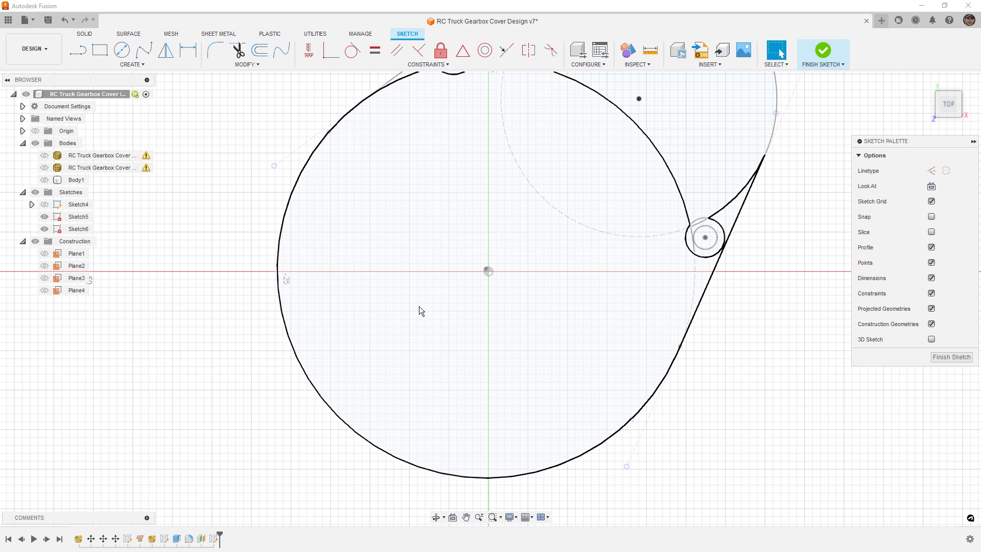
Step: Project the larger lobe's centre point from Sketch5 into the new sketch, keeping the projection link on
scroll(490, 273, "up", 8)
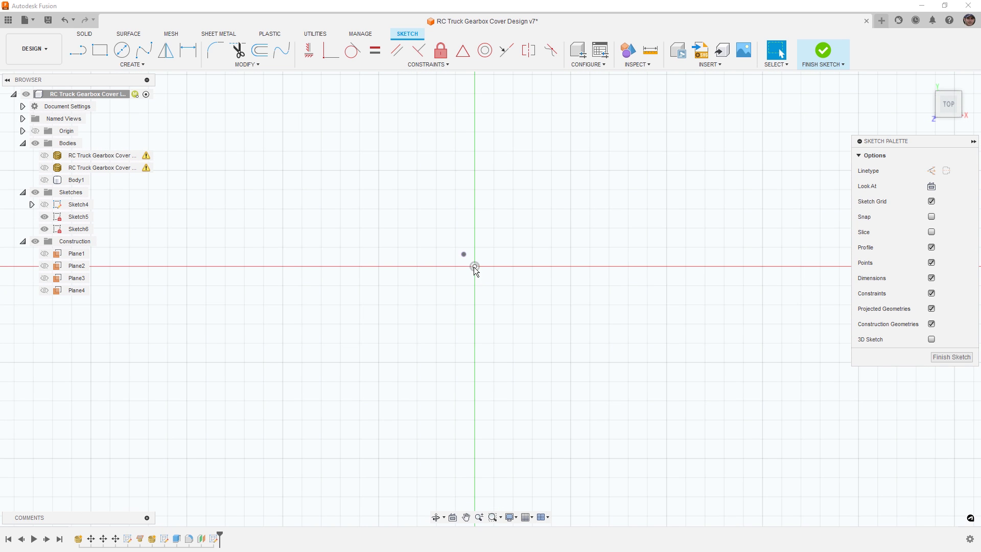
key("c")
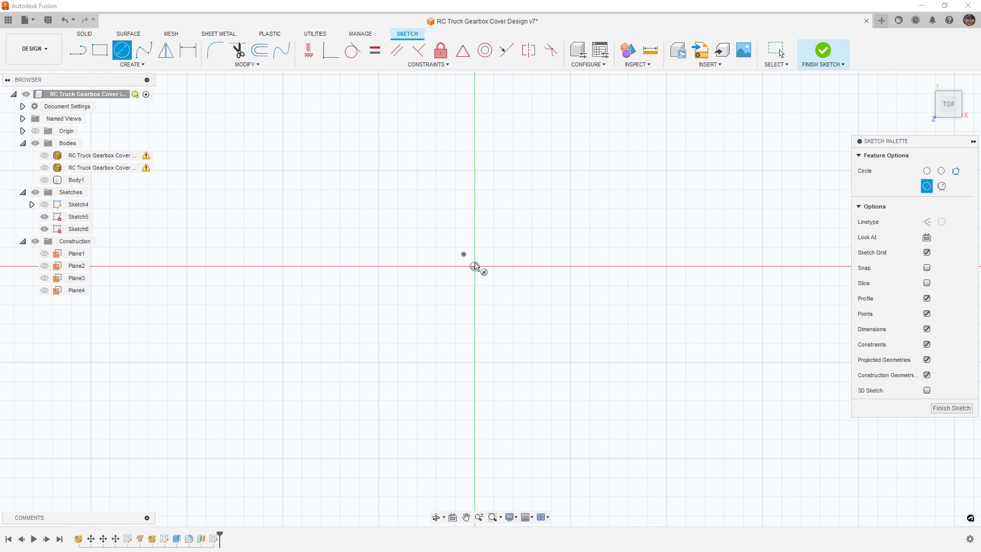
key("Escape")
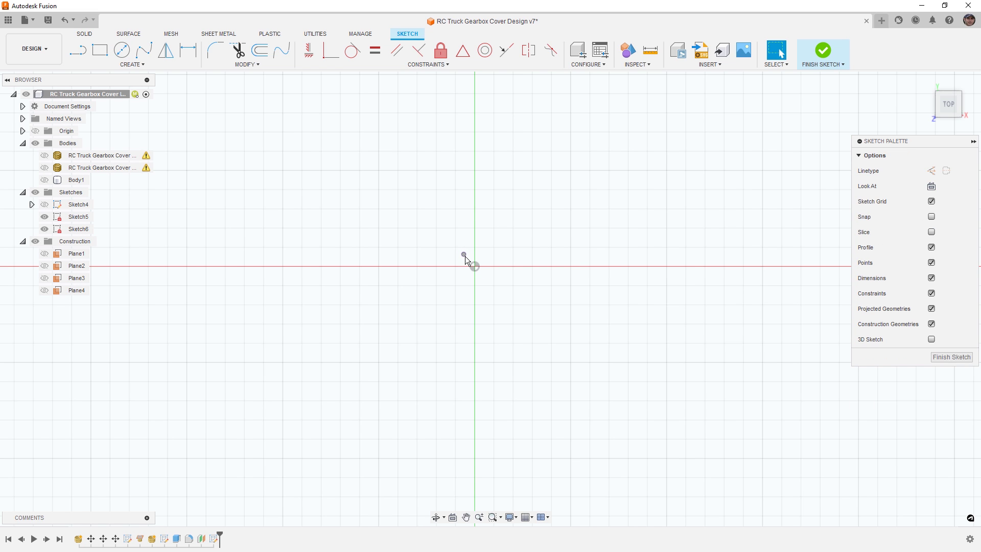
key("p")
left_click(464, 255)
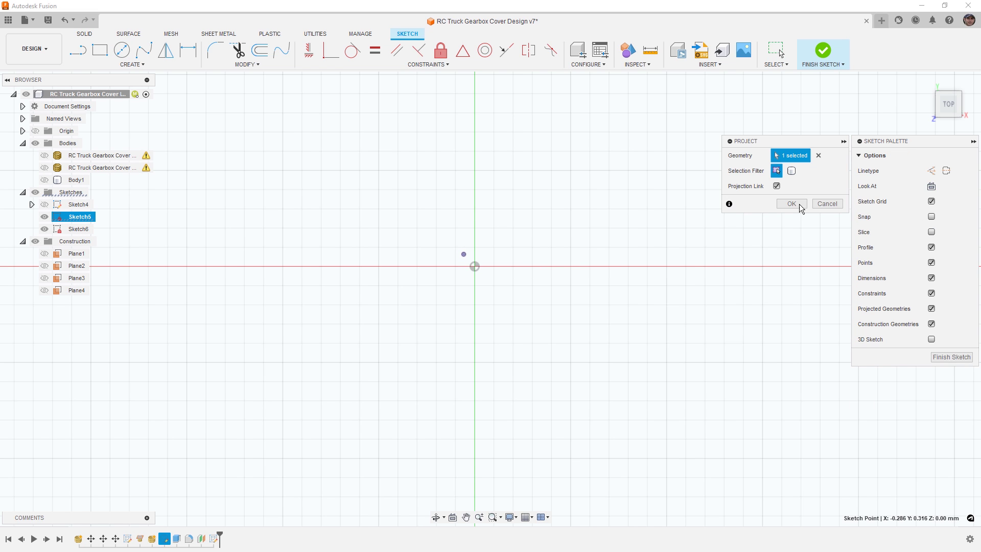
left_click(800, 204)
Step: Sketch a circle about 27.3 mm in diameter centred on the projected lobe centre point
key("c")
scroll(468, 255, "down", 10)
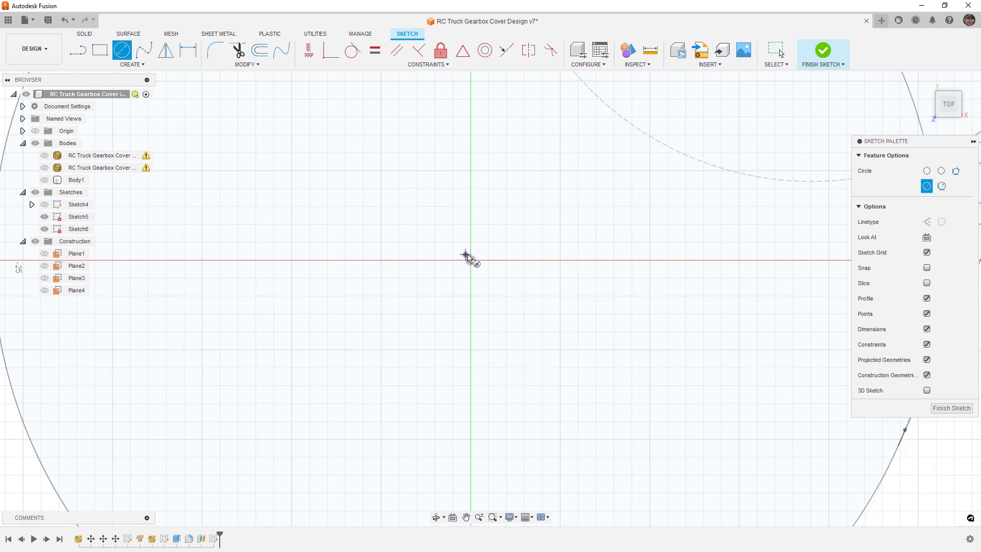
left_click(468, 255)
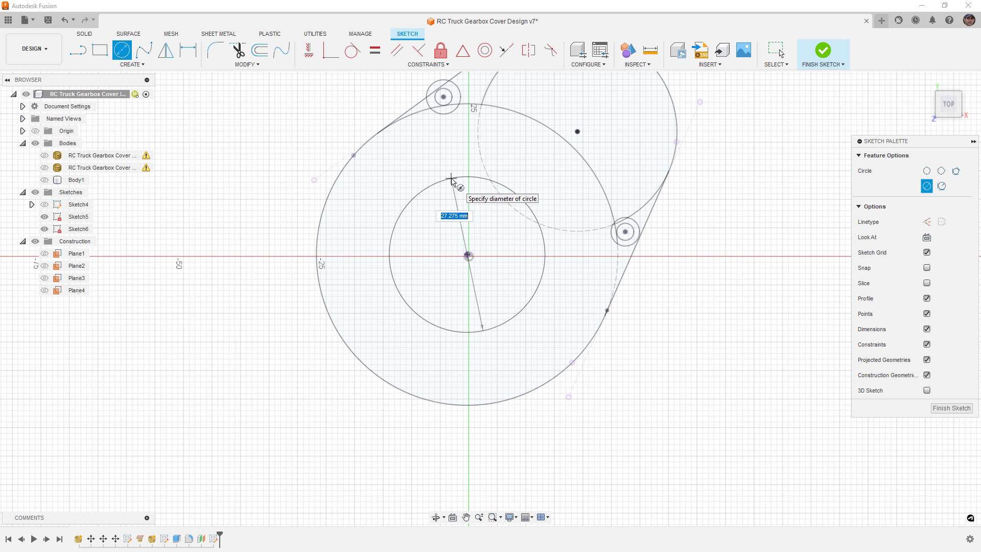
left_click(452, 179)
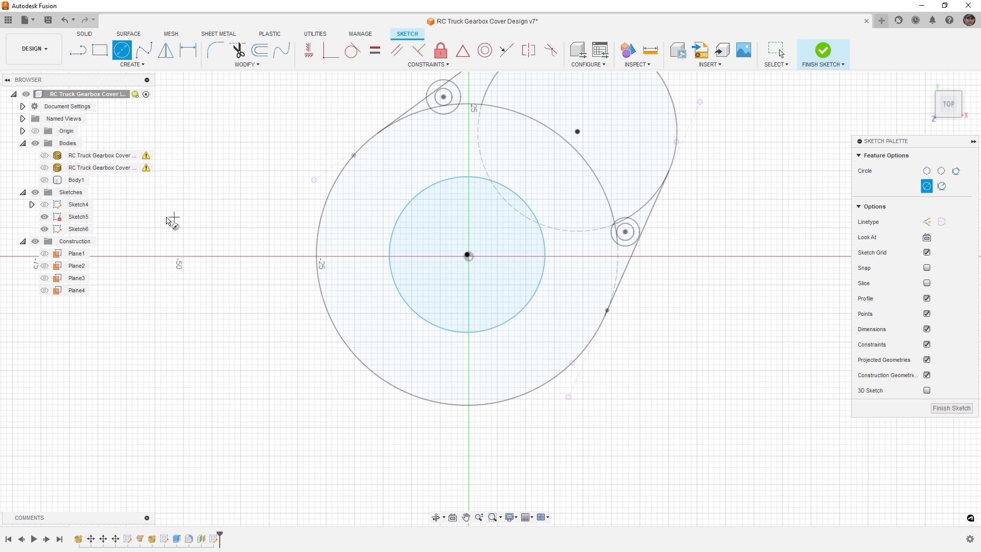
Step: End the circle command and swap the reference sketches, showing Sketch4 and hiding Sketch5
left_click(44, 217)
left_click(45, 204)
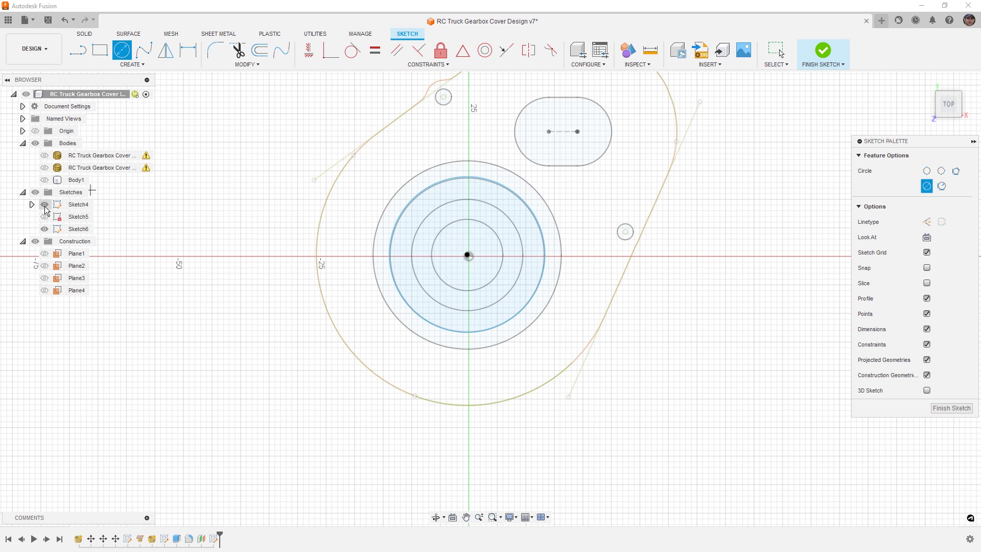
middle_click_drag(559, 149, 535, 193)
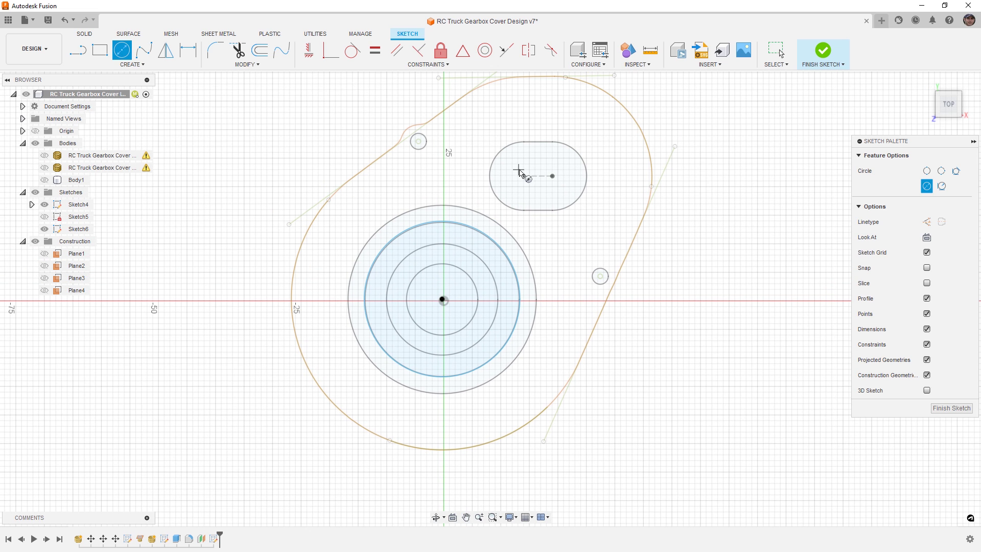
key("Escape")
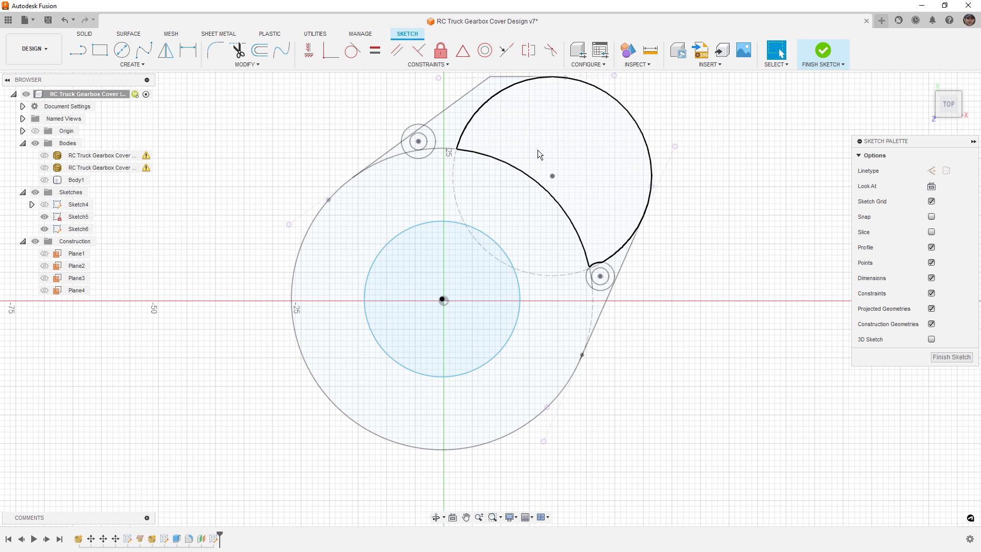
left_click(44, 204)
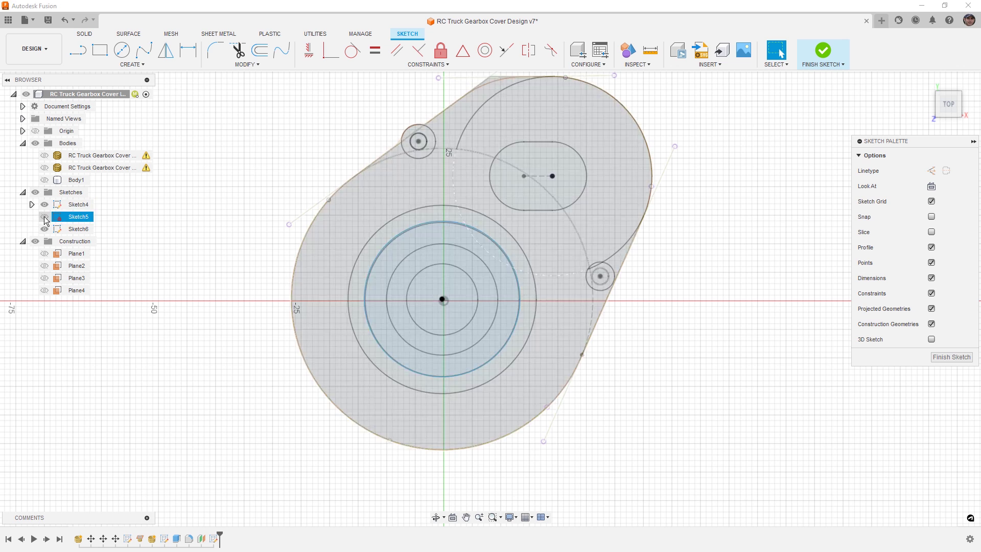
left_click(44, 216)
Step: Project the complete slot outline from Sketch4 into the active sketch and hide Sketch4
double_click(552, 143)
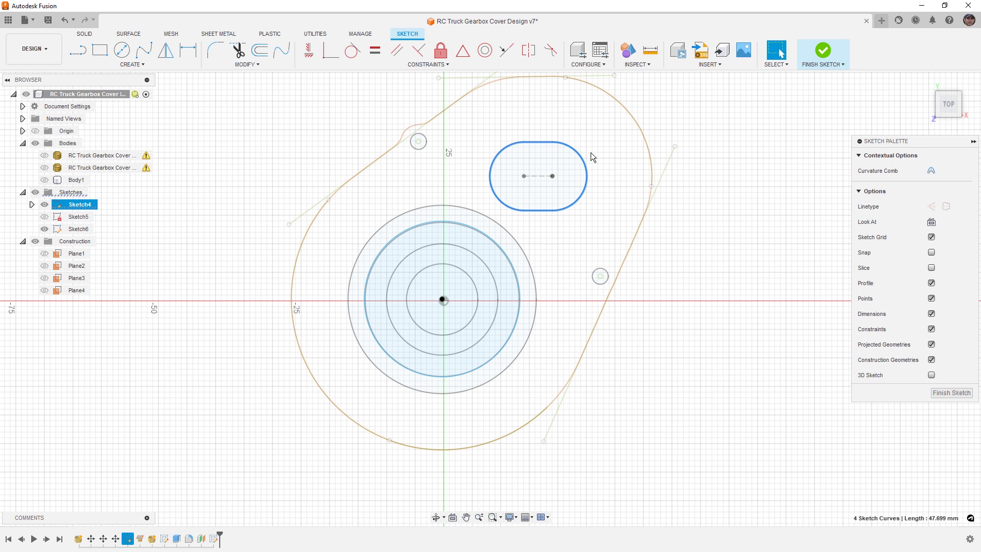
key("p")
left_click(791, 205)
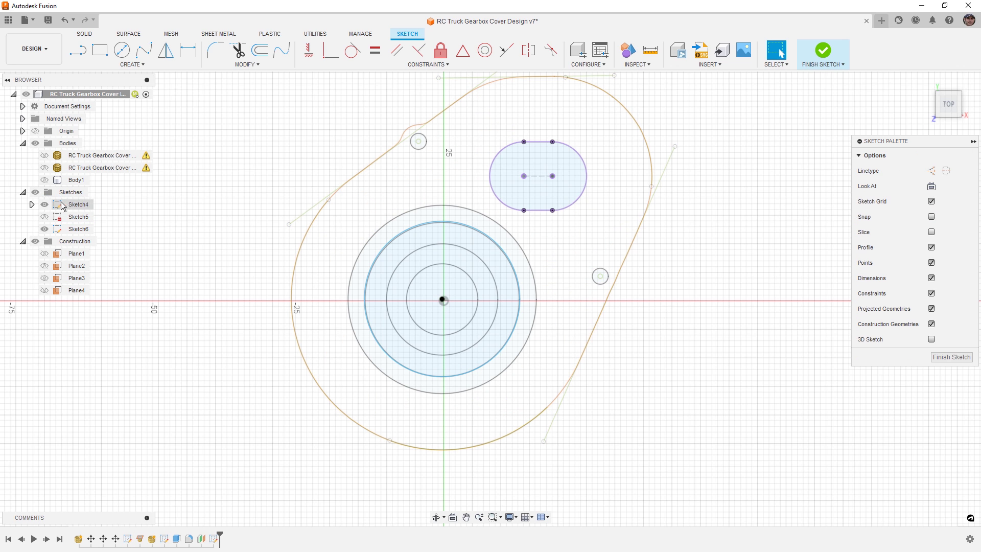
left_click(44, 204)
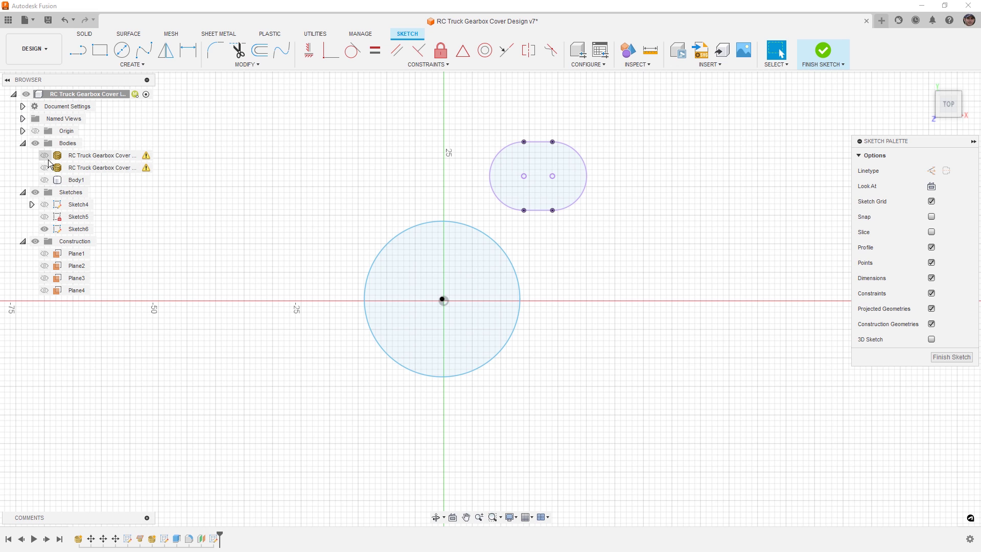
Step: Show the scanned mesh and enlarge the circle to about 33.3 mm, matching the outer edge of the raised ring
left_click(44, 168)
scroll(488, 234, "up", 3)
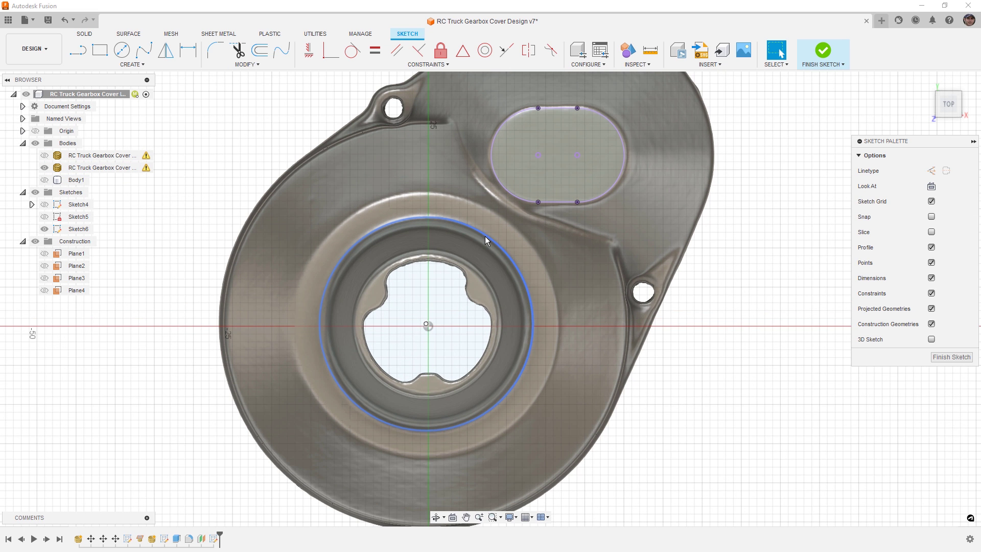
left_click_drag(488, 234, 498, 215)
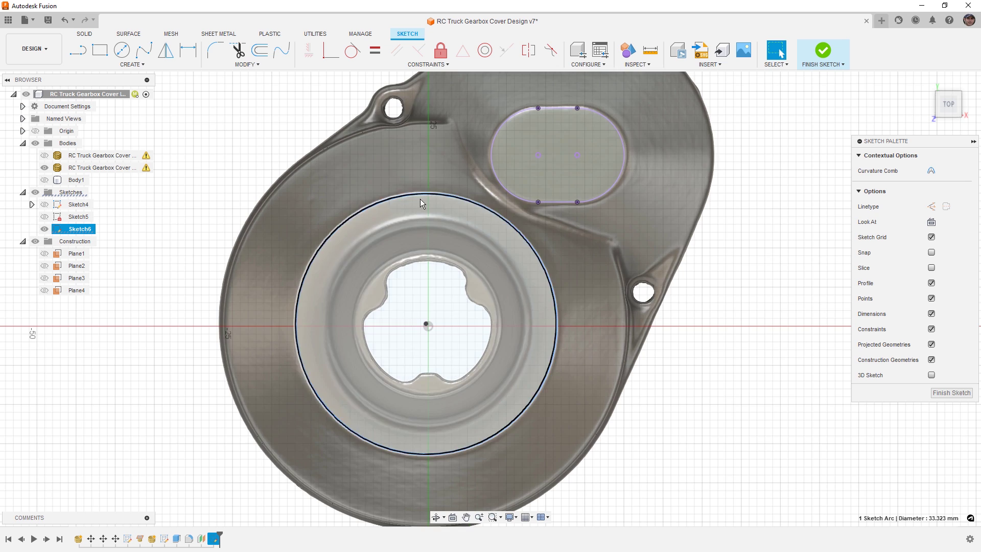
Step: Dimension the circle's diameter at 33.5 mm and hide the scanned mesh
key("d")
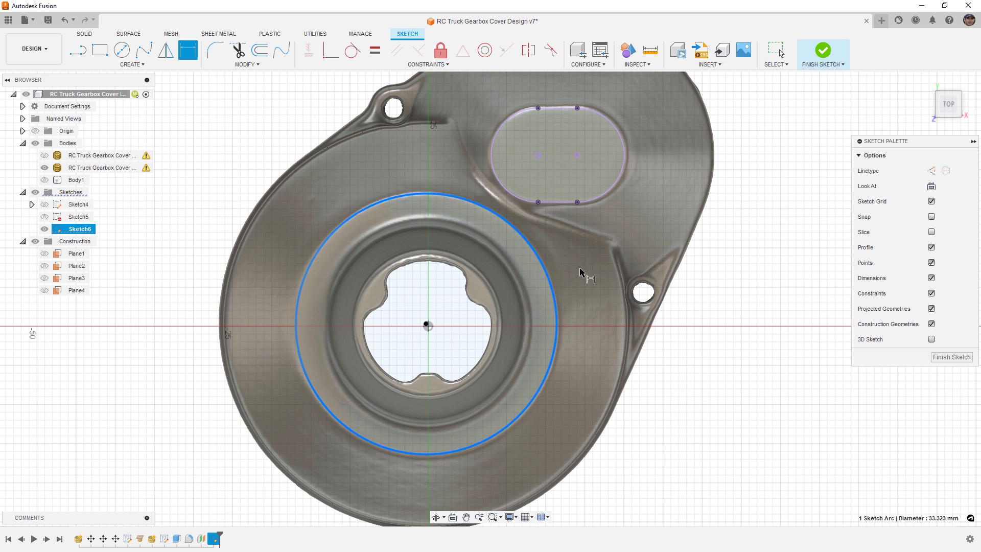
left_click(721, 274)
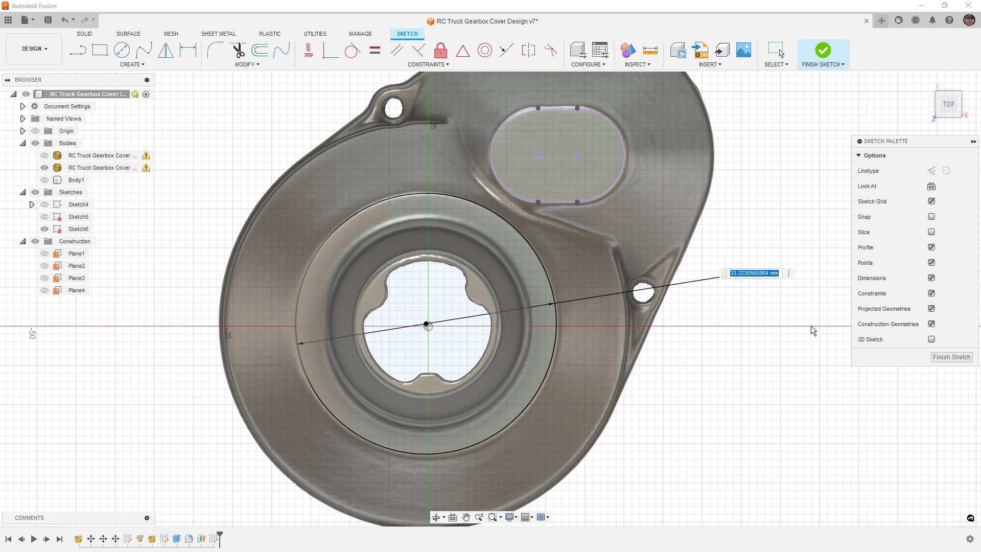
type("33.5")
key("Return")
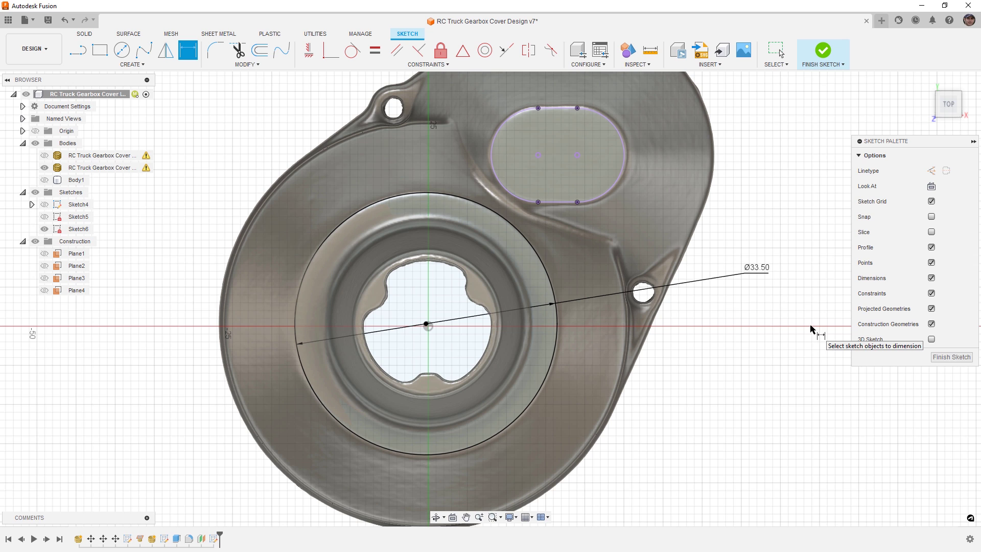
left_click(46, 168)
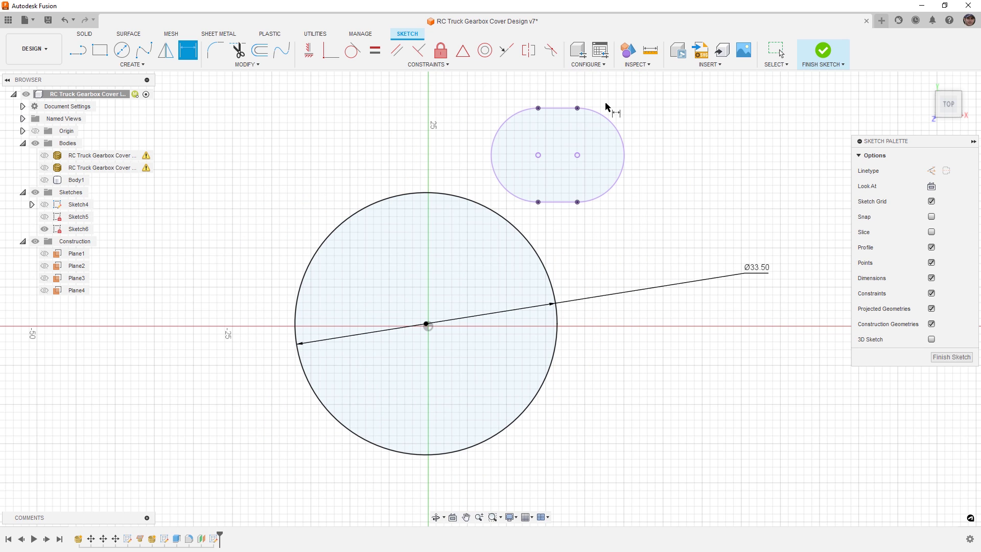
Step: Draw a line from the circle's upper-left side to the slot's upper-left arc and make it tangent to the circle
left_click(77, 50)
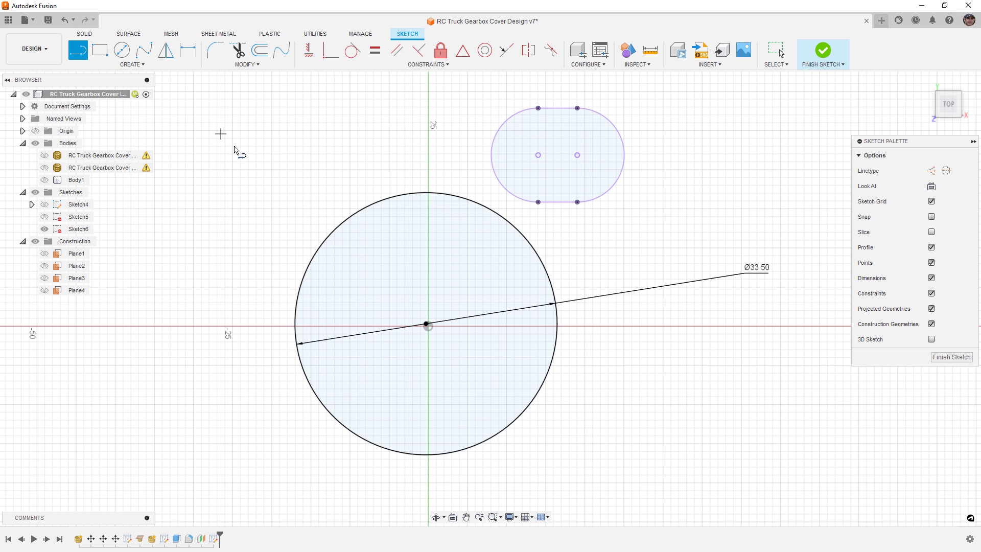
left_click(351, 216)
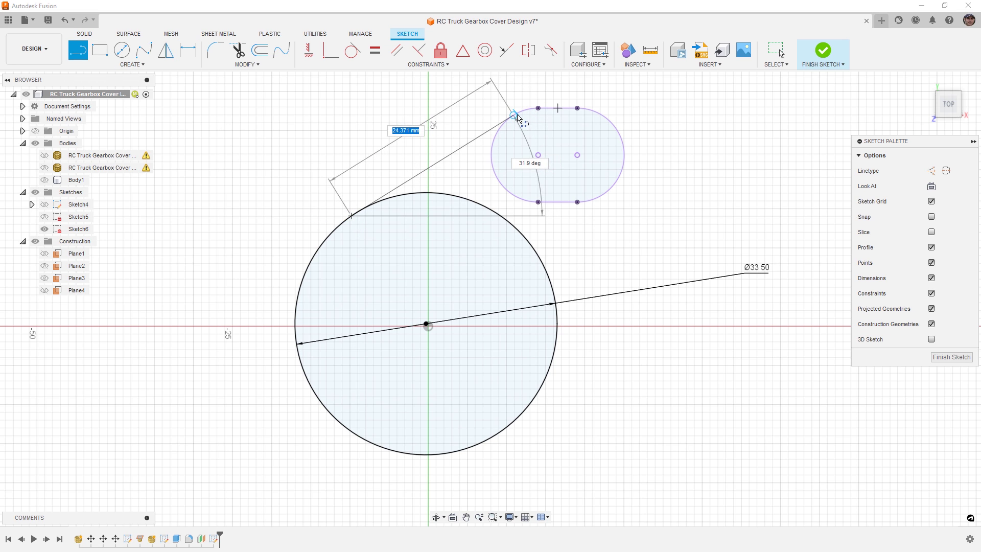
left_click(514, 115)
left_click(352, 50)
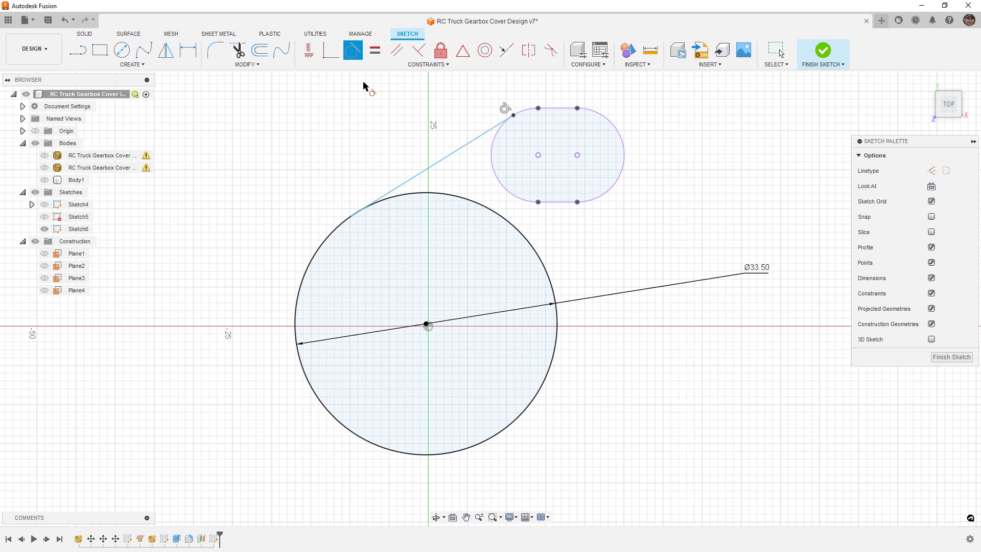
left_click(398, 181)
left_click(400, 196)
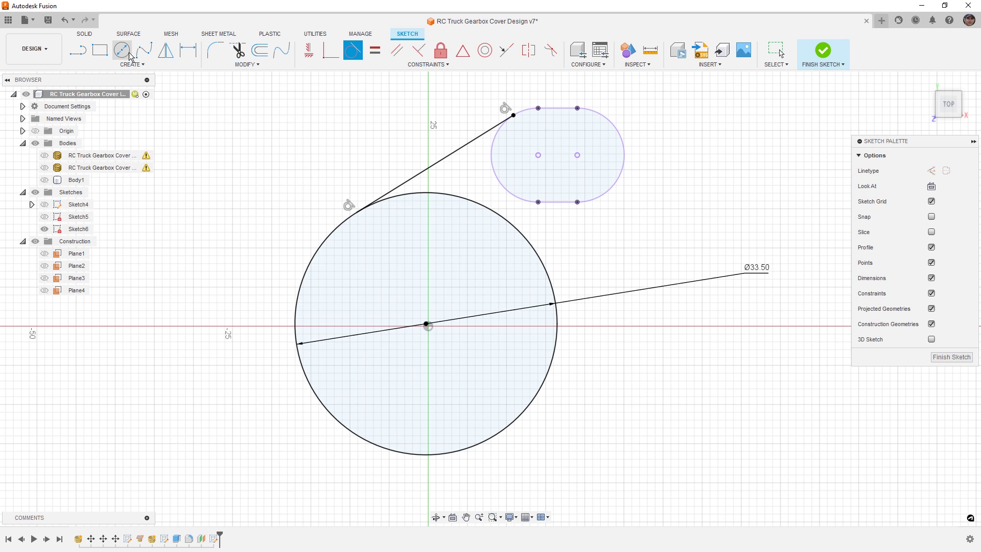
Step: Draw a second line from the circle's lower-right side to the slot's right arc and make it tangent to both
left_click(78, 50)
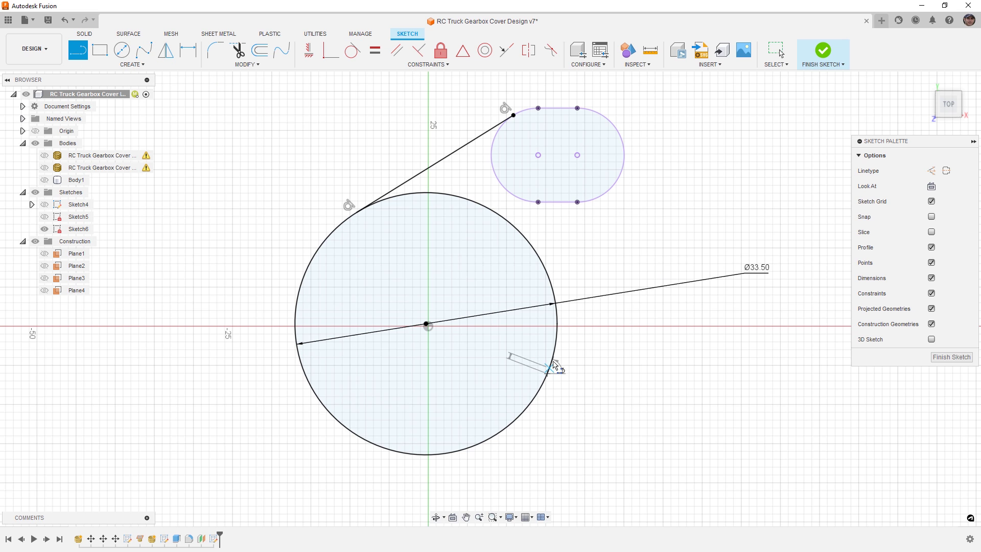
left_click(554, 364)
left_click(625, 169)
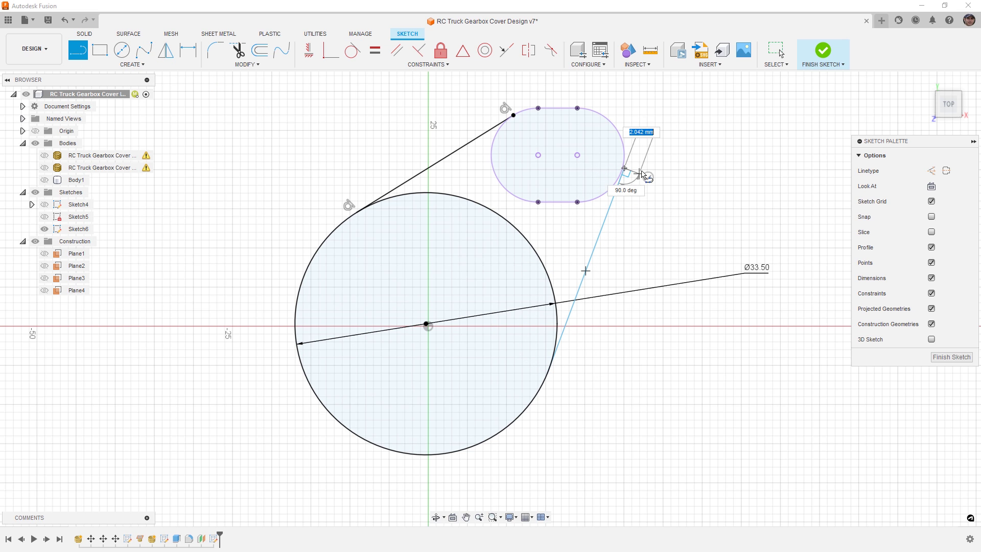
key("Escape")
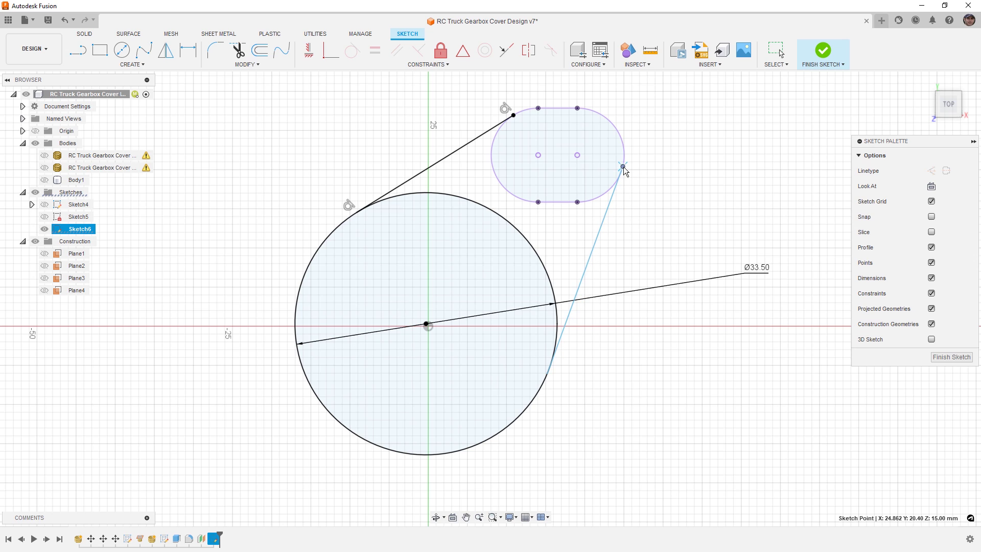
left_click_drag(623, 167, 624, 174)
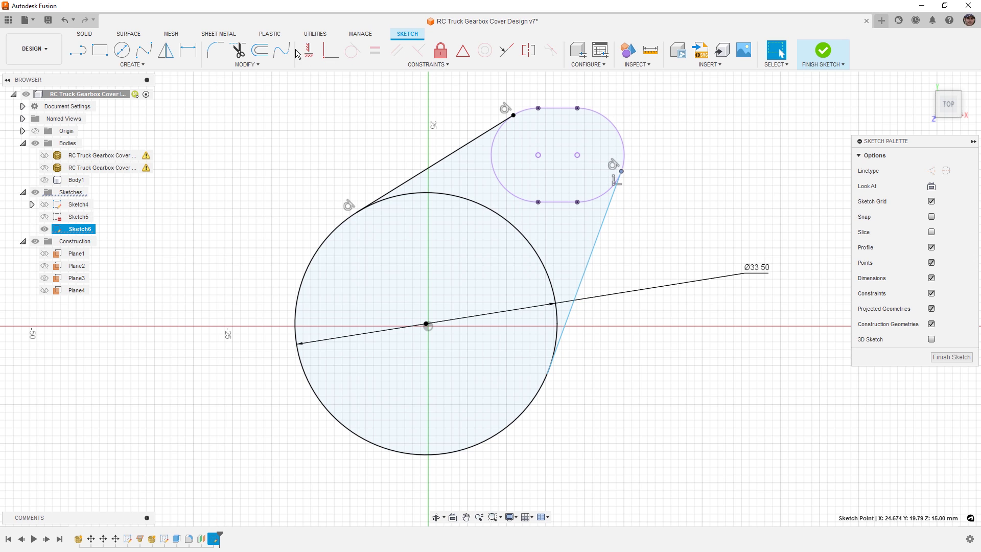
left_click(352, 50)
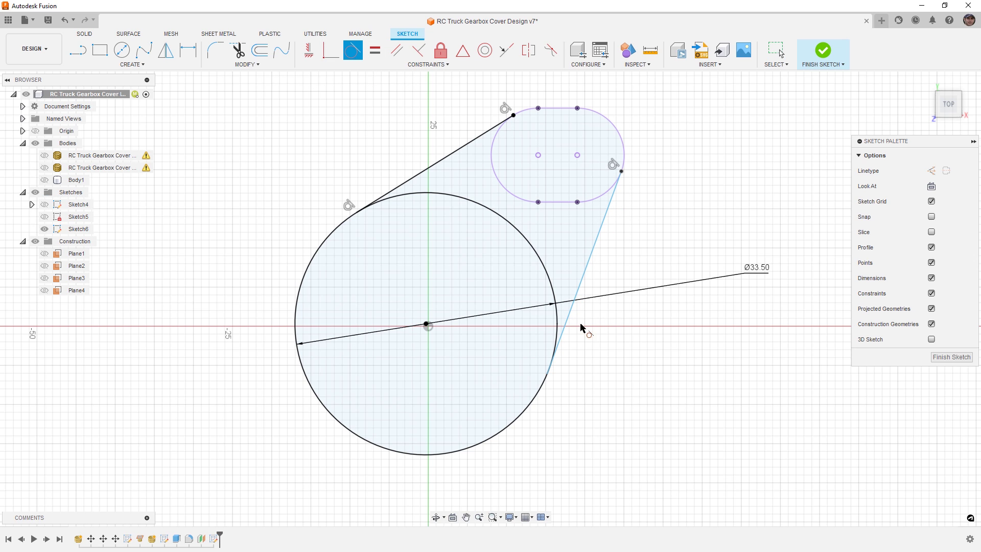
left_click(566, 323)
left_click(562, 332)
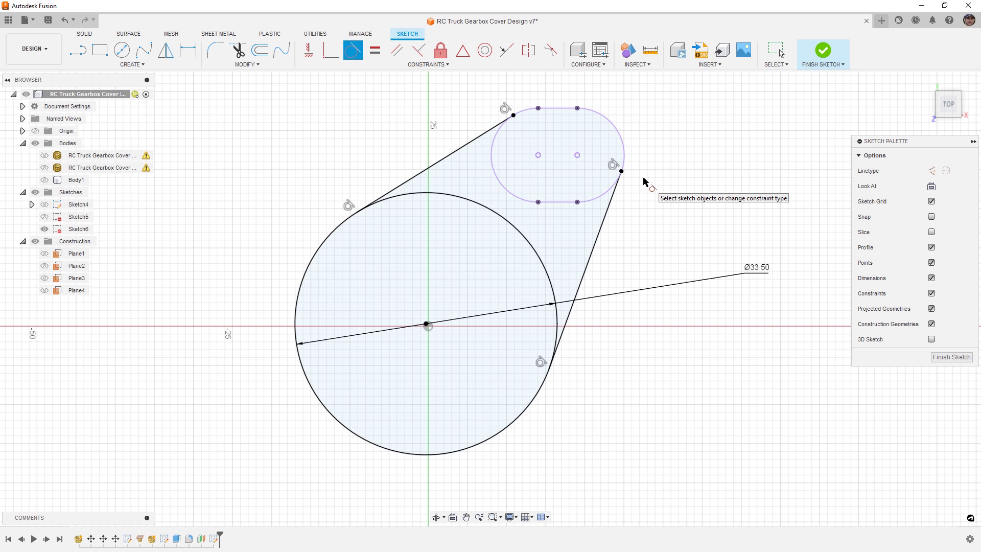
Step: Finish the sketch and create a Patch surface as a new body from the circle, connecting area and slot profiles
left_click(823, 50)
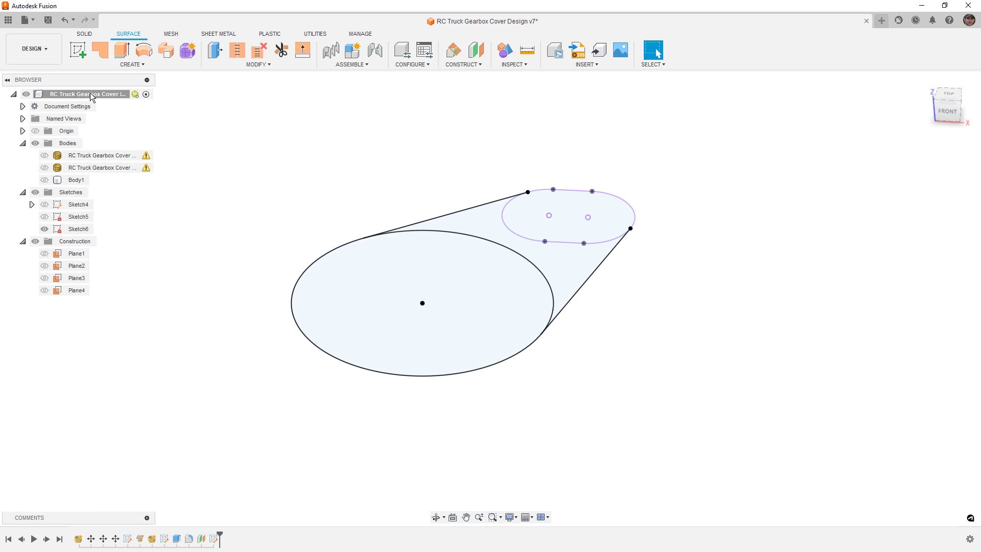
left_click(101, 51)
left_click(405, 256)
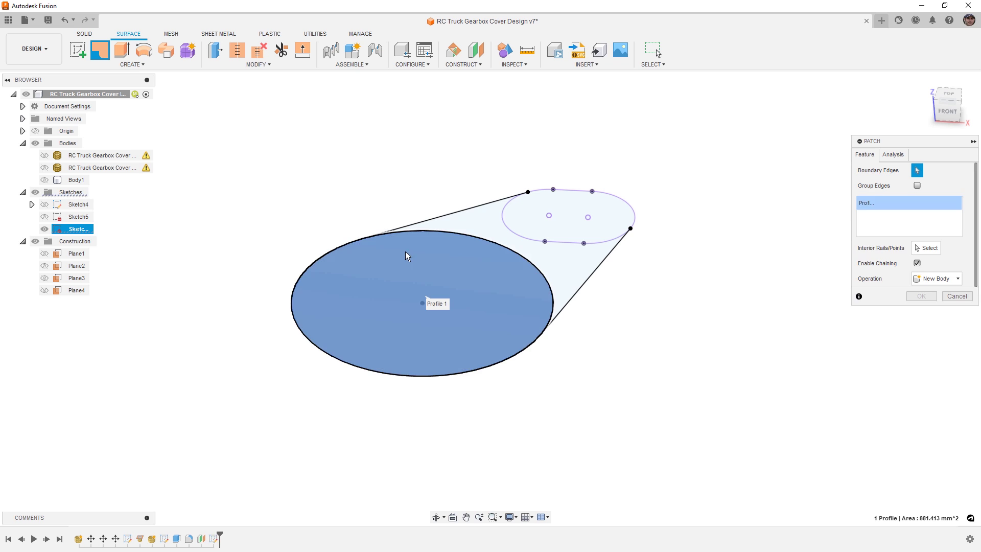
left_click(449, 225)
left_click(529, 221)
mouse_move(684, 307)
middle_mouse_down("shift")
mouse_move(653, 335)
mouse_move(671, 327)
mouse_move(669, 340)
middle_mouse_up("shift")
left_click(920, 296)
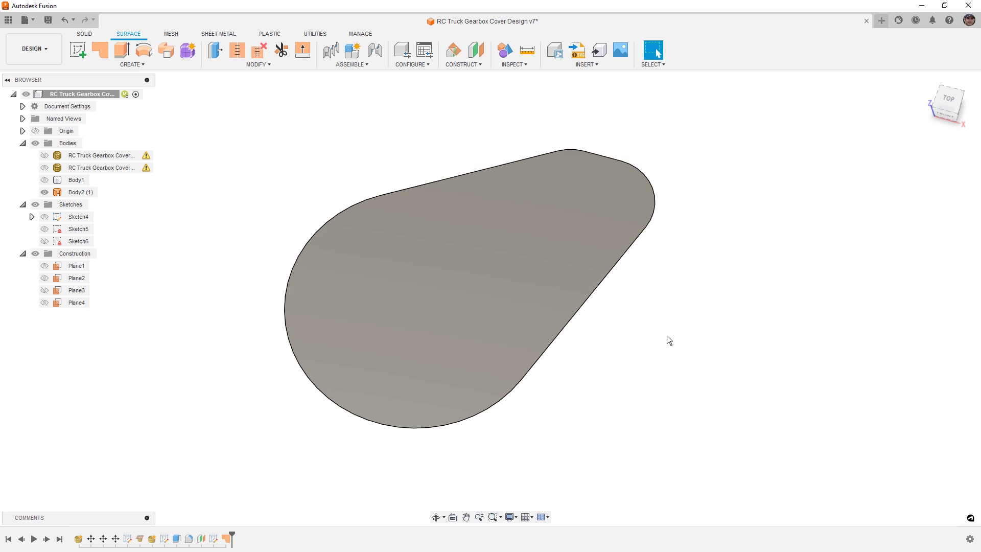
Step: Show the scanned mesh again and compare the patch surface with it from above
middle_click_drag(623, 365, 616, 327, "shift")
left_click(45, 167)
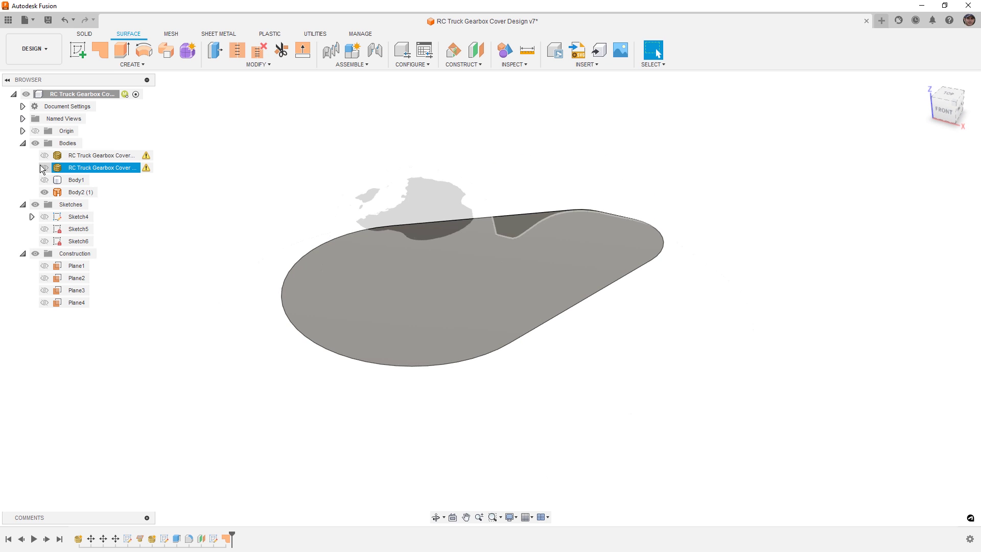
middle_click_drag(337, 244, 337, 269, "shift")
scroll(339, 271, "down", 5)
middle_click_drag(399, 266, 402, 261, "shift")
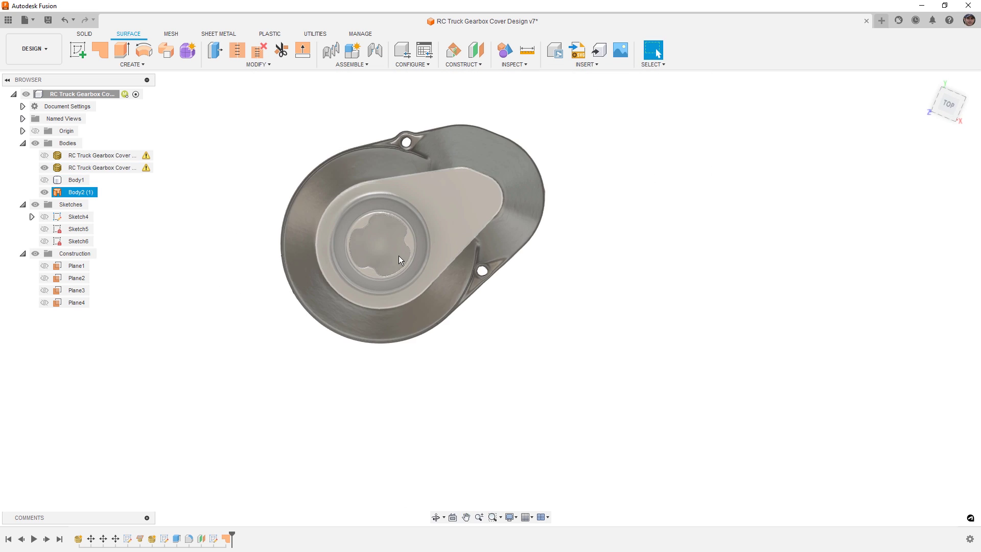
left_click(399, 258)
left_click(642, 261)
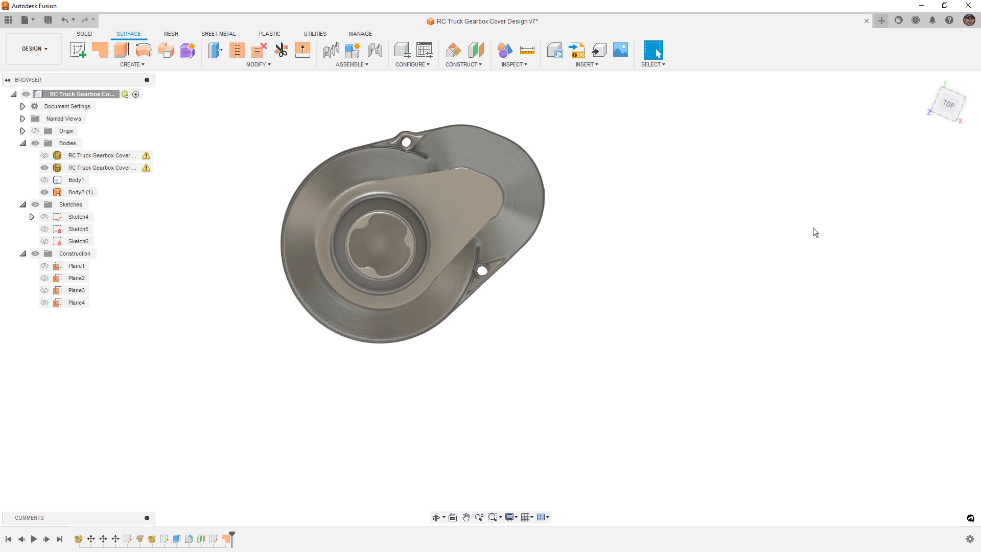
Step: Apply the red appearance to the patch surface body and select the scanned mesh
key("a")
left_click_drag(812, 232, 462, 233)
left_click(957, 501)
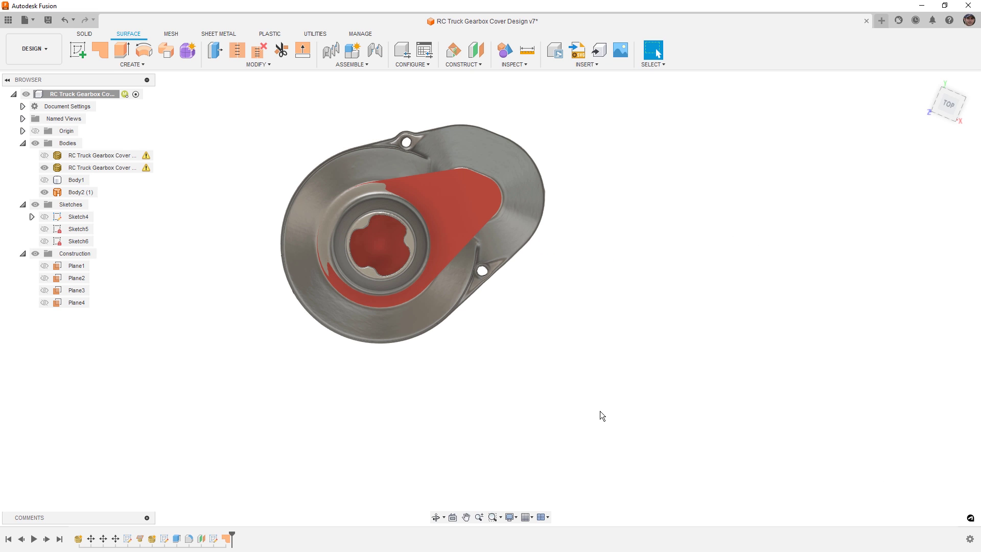
scroll(443, 188, "up", 2)
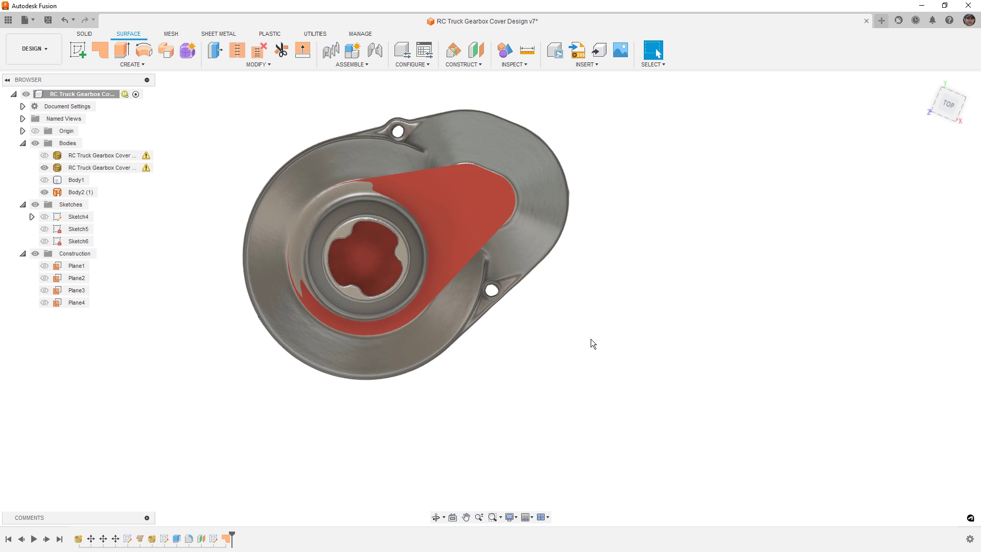
left_click(503, 116)
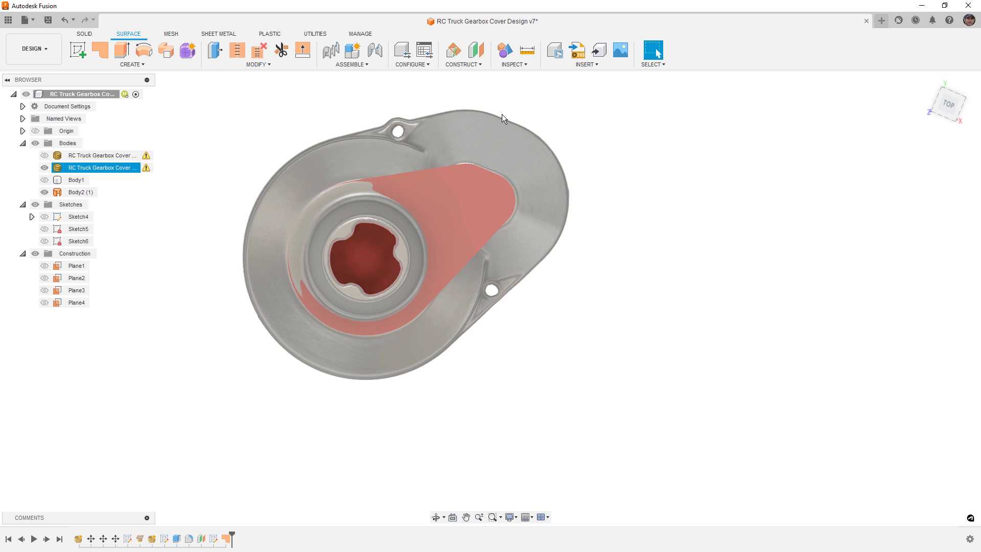
Step: Examine the scanned cover's sloped side walls between the patch surface and the base flange
key("Escape")
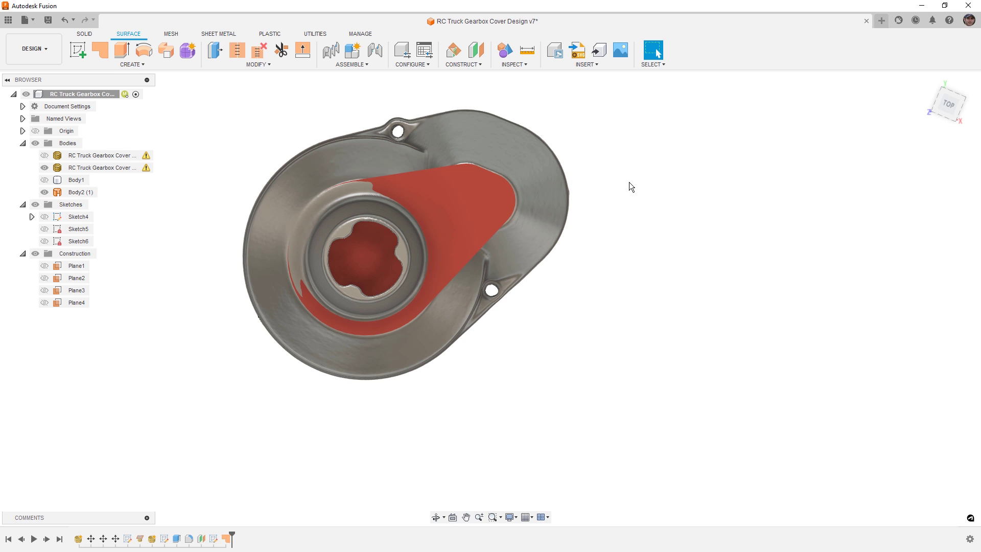
middle_click_drag(581, 300, 585, 276, "shift")
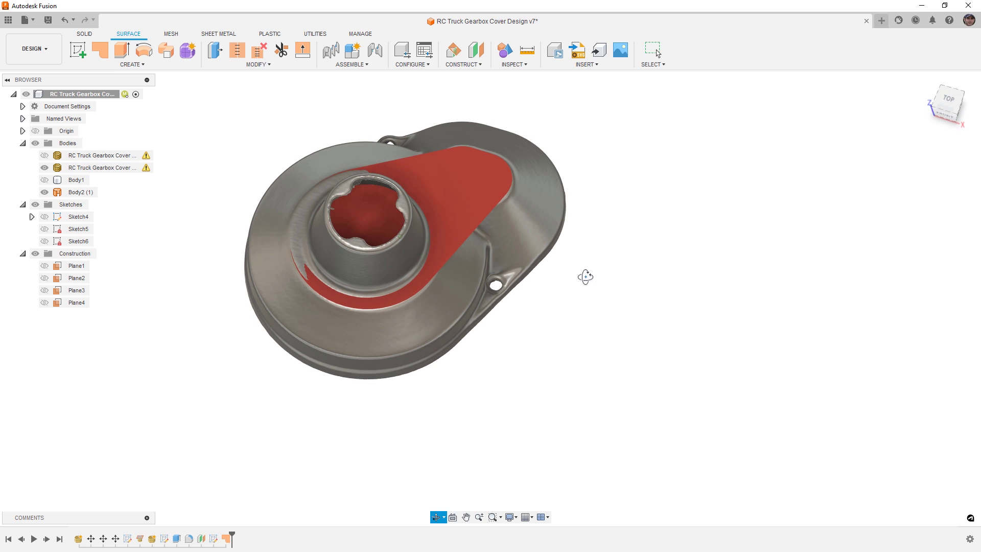
left_click(925, 82)
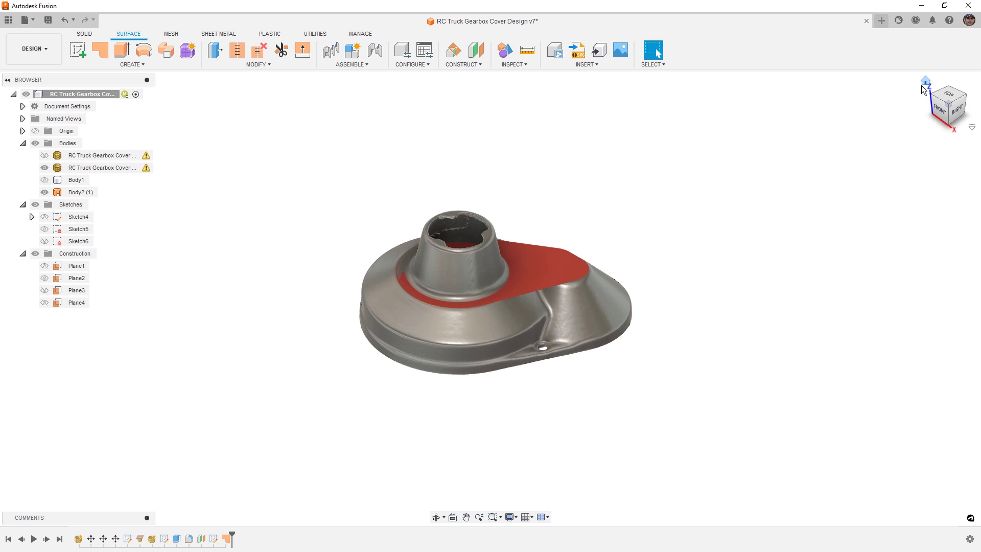
left_click(973, 127)
left_click(952, 160)
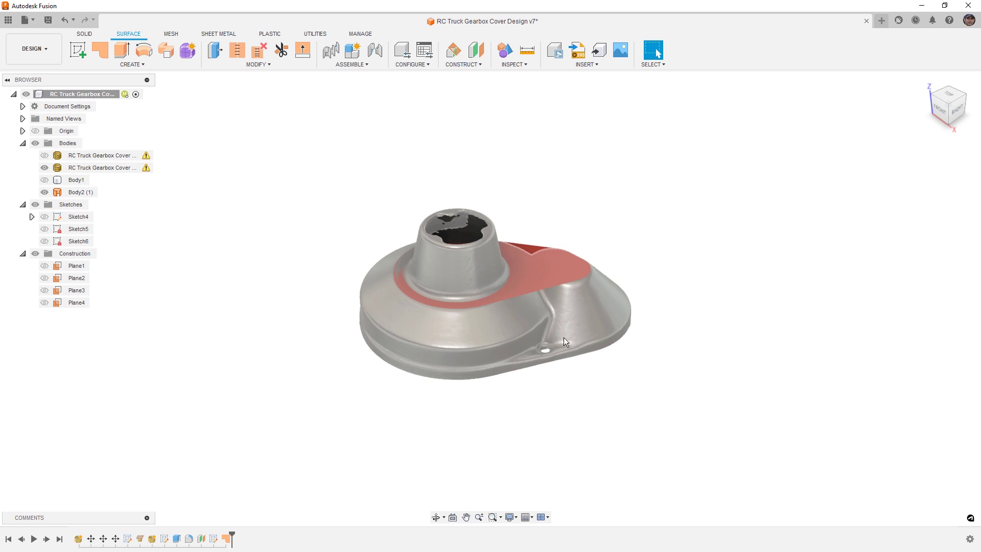
left_click(578, 341)
scroll(577, 341, "up", 5)
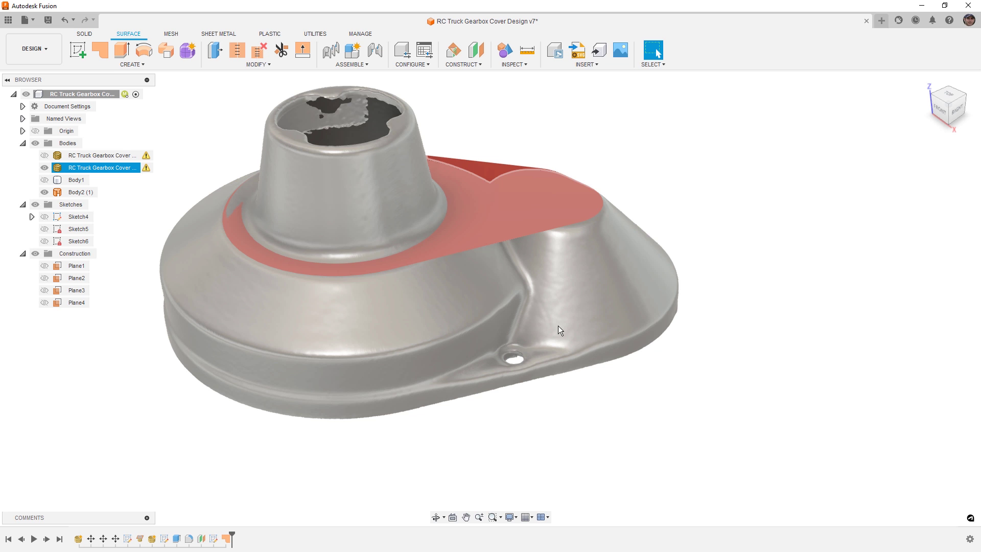
left_click(291, 271)
left_click(241, 340)
left_click(674, 227)
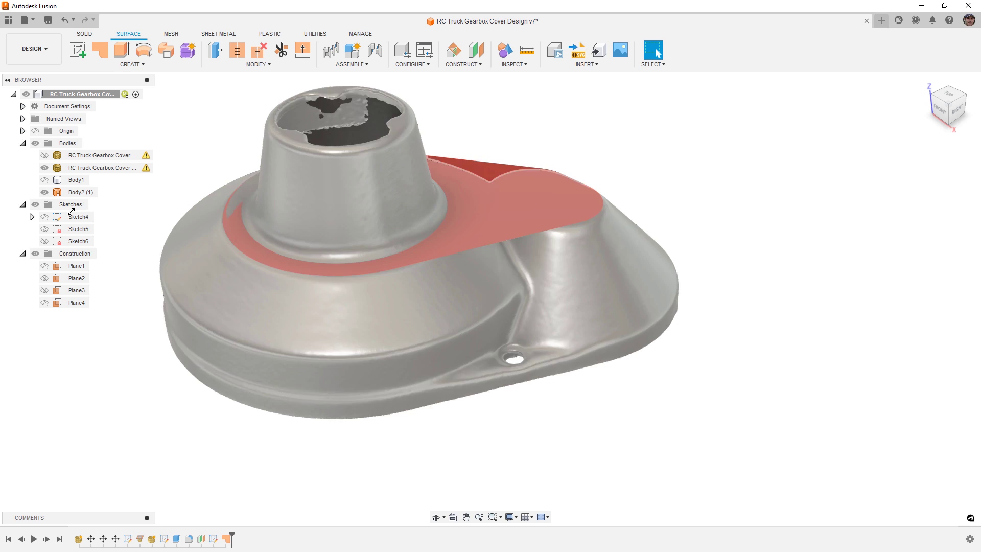
Step: Show the solid base body, hide the scanned mesh and select the patch surface above the base
left_click(45, 180)
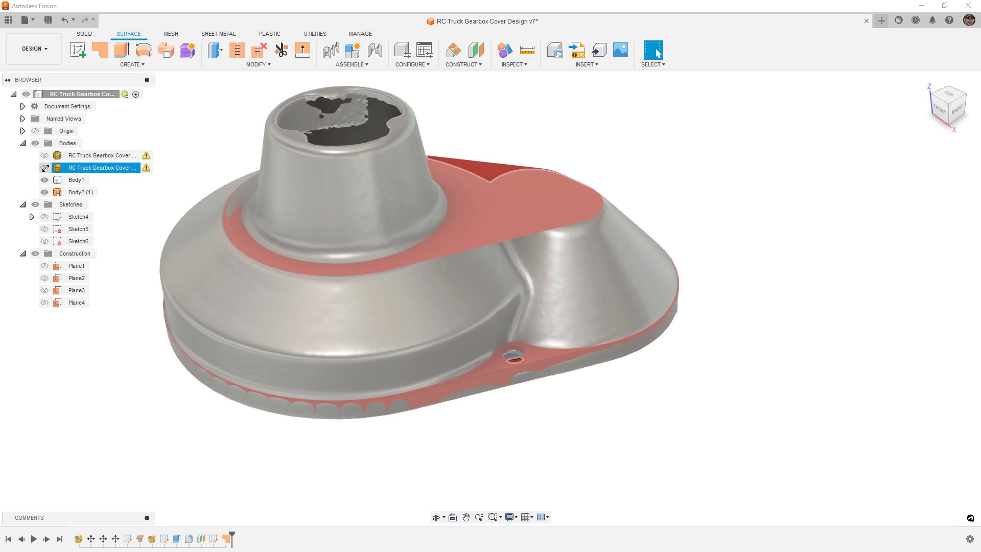
left_click(45, 167)
middle_click_drag(736, 338, 661, 349, "shift")
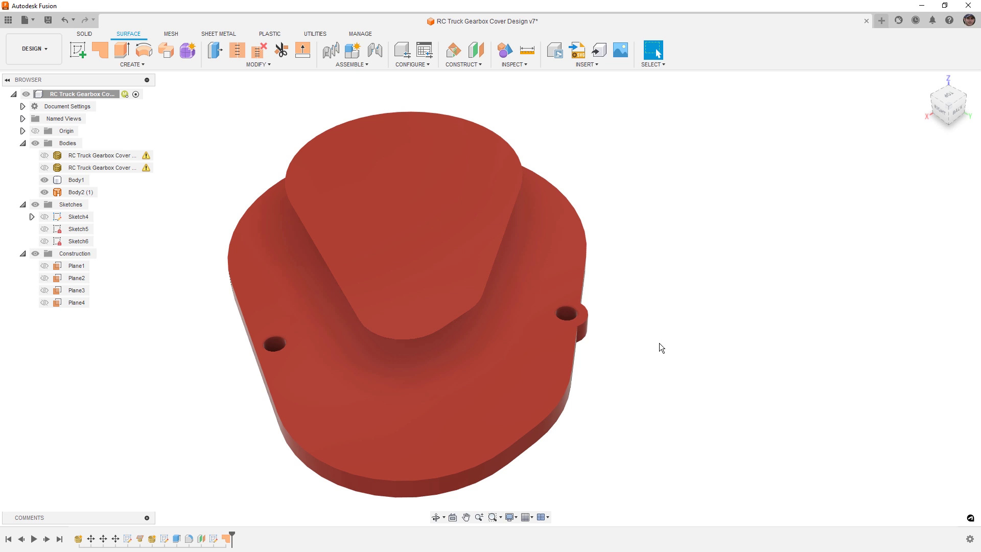
left_click(403, 204)
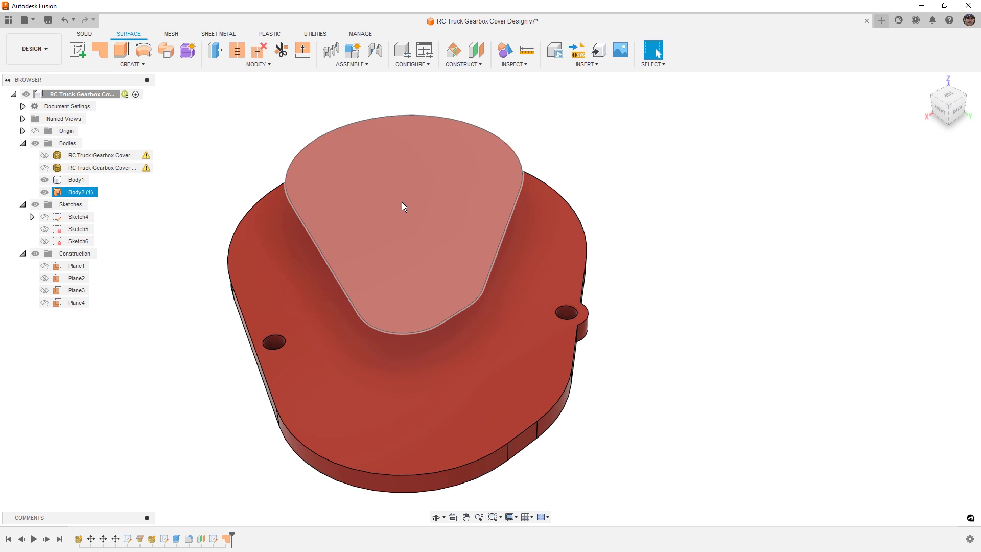
Step: Start a surface Loft between the patch and the base's upper face using the matching edges around the narrow rounded end
left_click(189, 64)
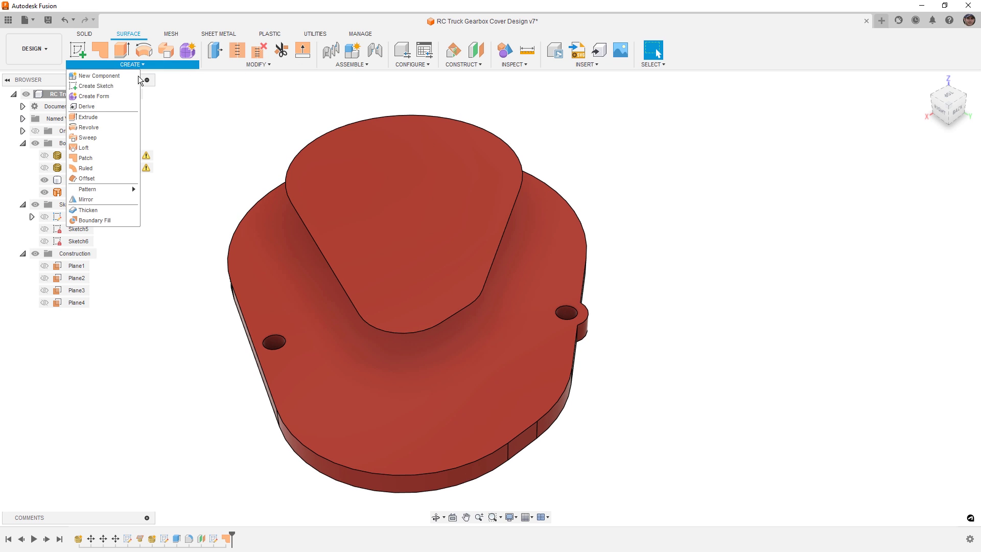
left_click(83, 148)
left_click(460, 315)
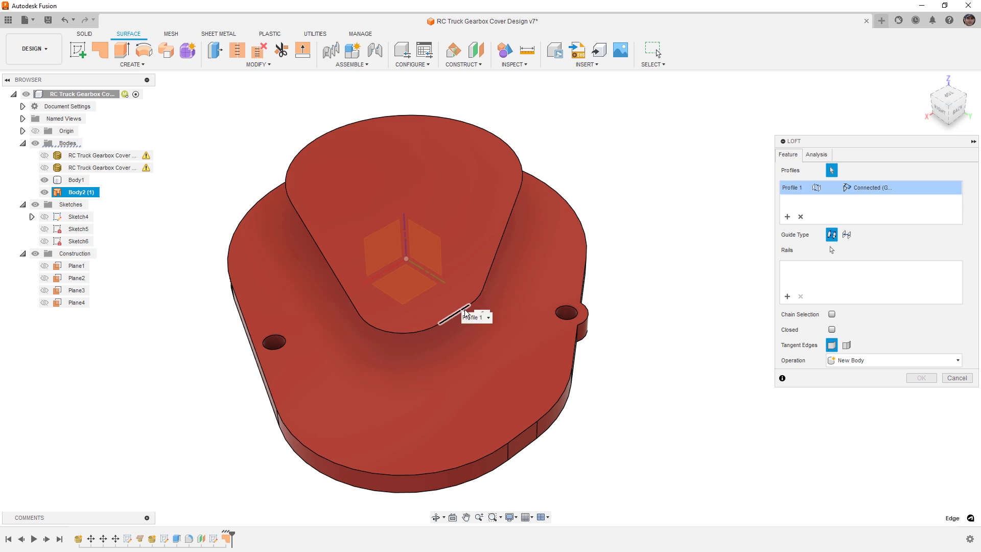
left_click(531, 426)
middle_click_drag(566, 425, 557, 305, "shift")
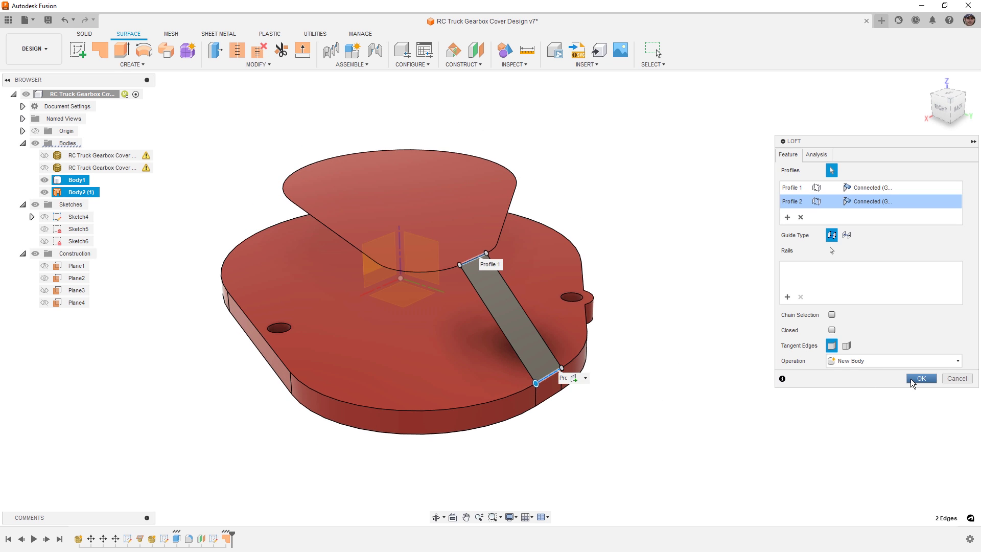
left_click(449, 271)
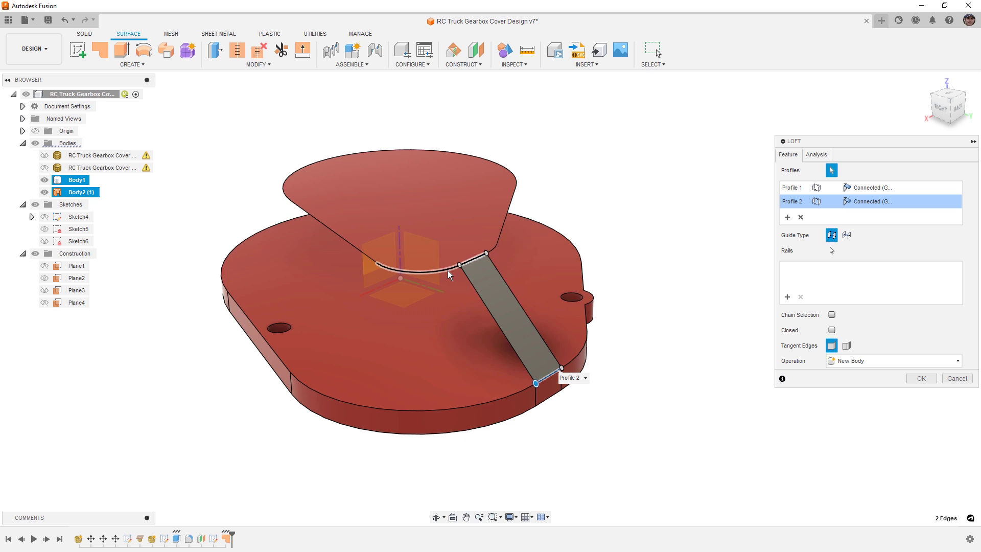
left_click(509, 400)
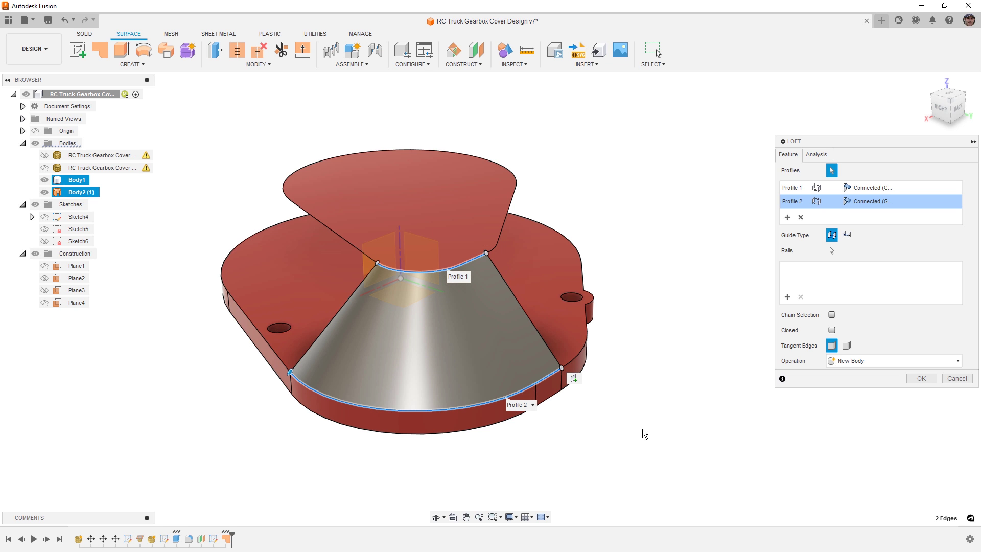
middle_click_drag(689, 438, 632, 443, "shift")
left_click(312, 268)
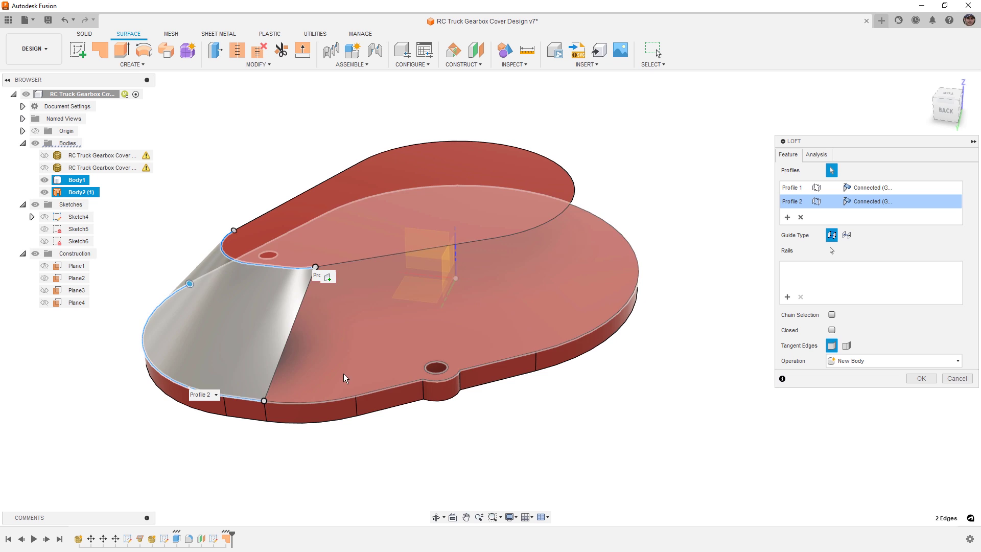
left_click(342, 400)
Step: Extend both loft profiles along one straight side and the large rounded end, then create the loft as a new body
middle_click_drag(491, 445, 464, 400, "shift")
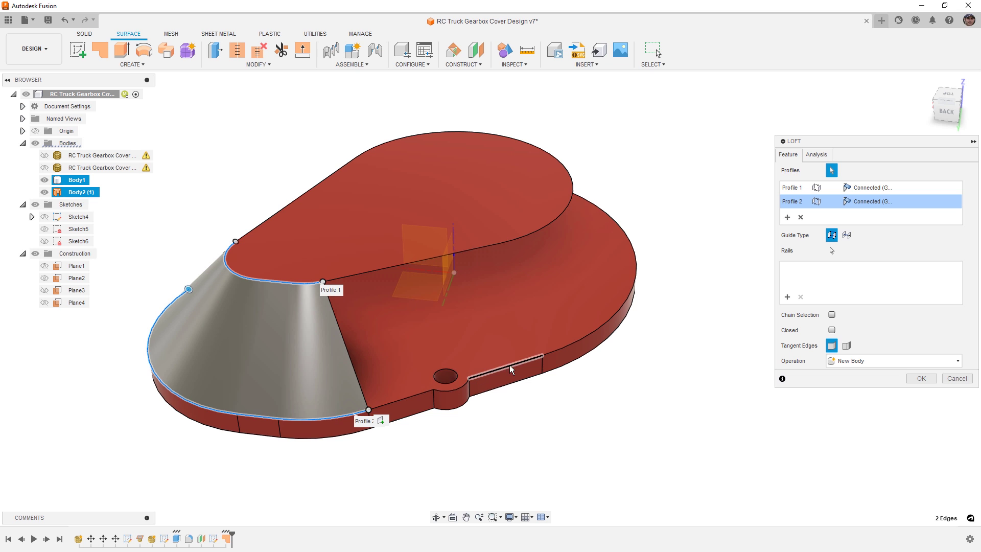
middle_click_drag(402, 376, 394, 417, "shift")
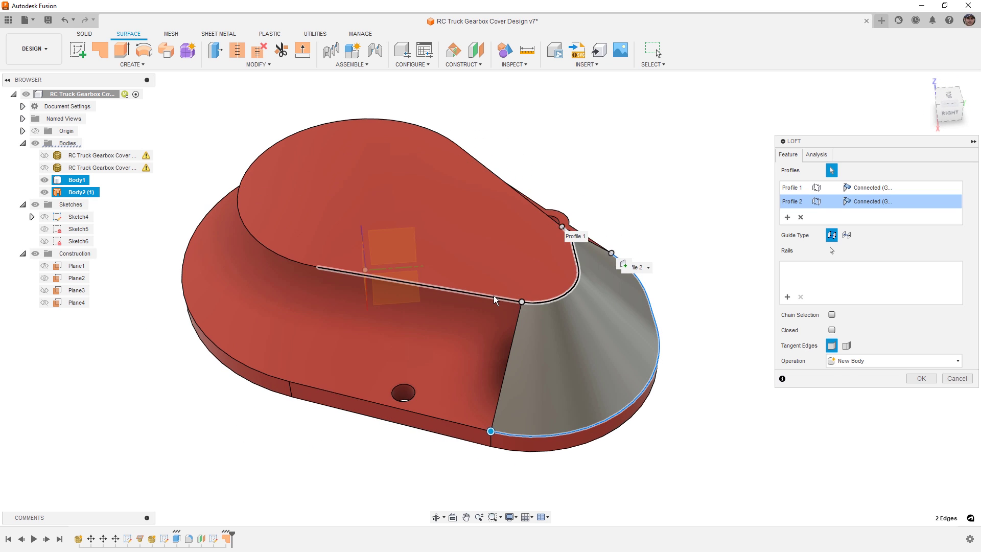
left_click(493, 296)
left_click(461, 422)
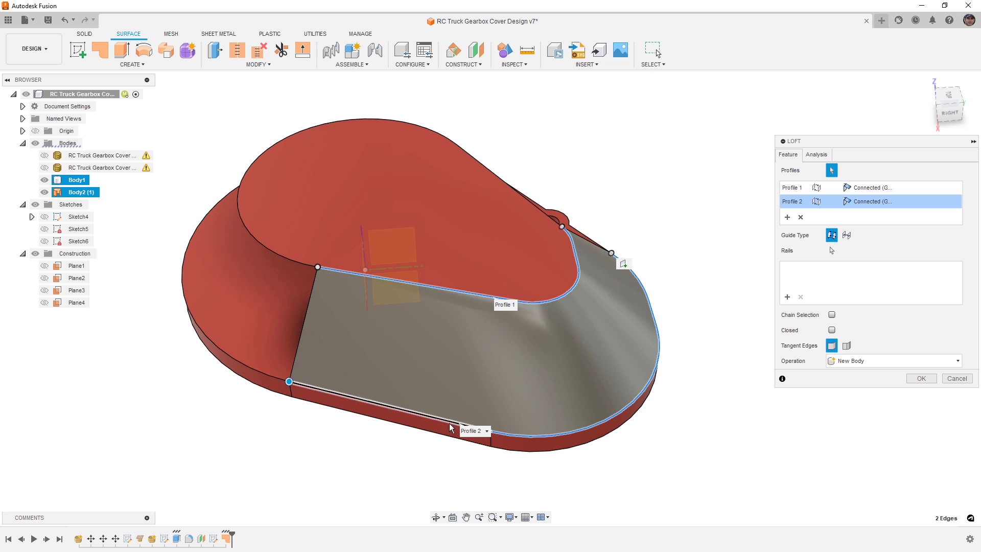
left_click(300, 265)
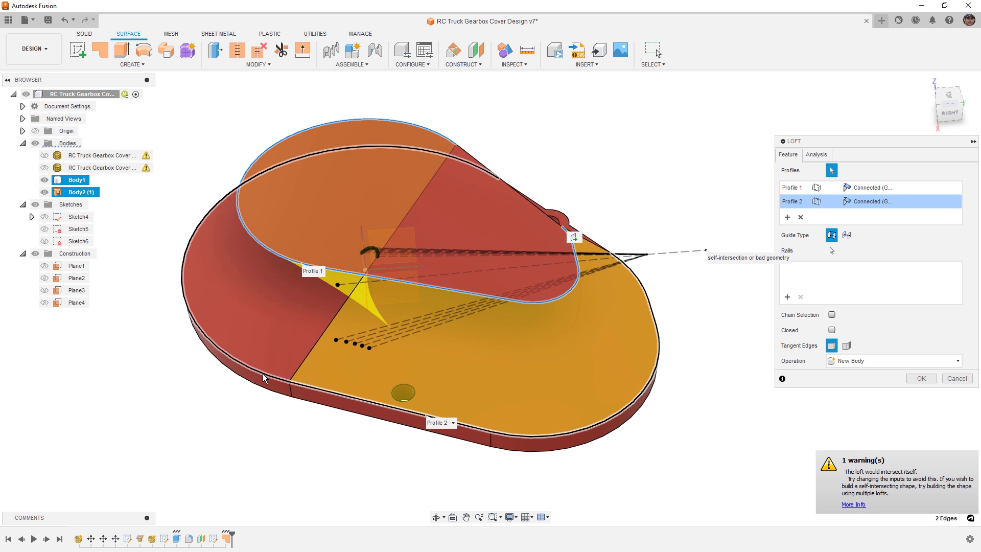
left_click(263, 373)
middle_click_drag(263, 373, 487, 394, "shift")
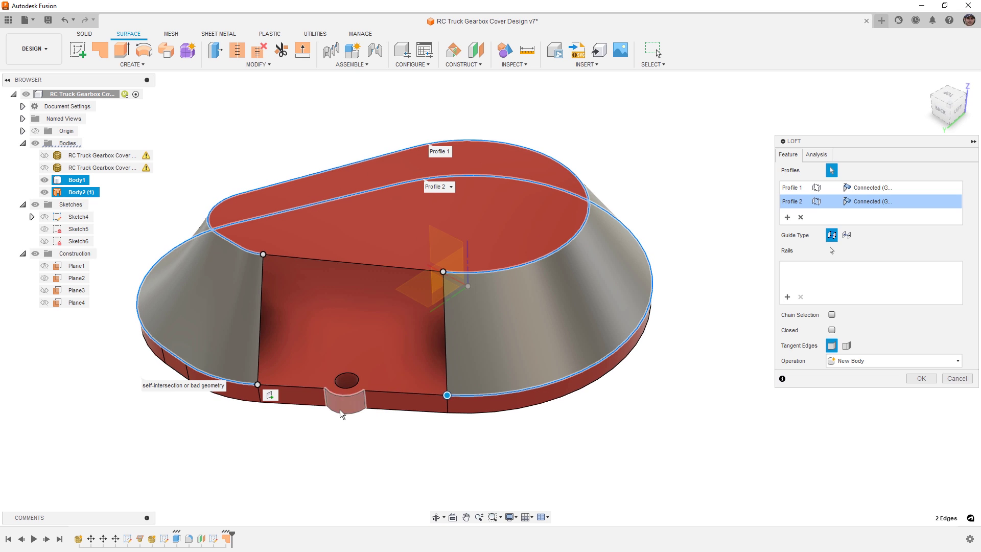
left_click(921, 379)
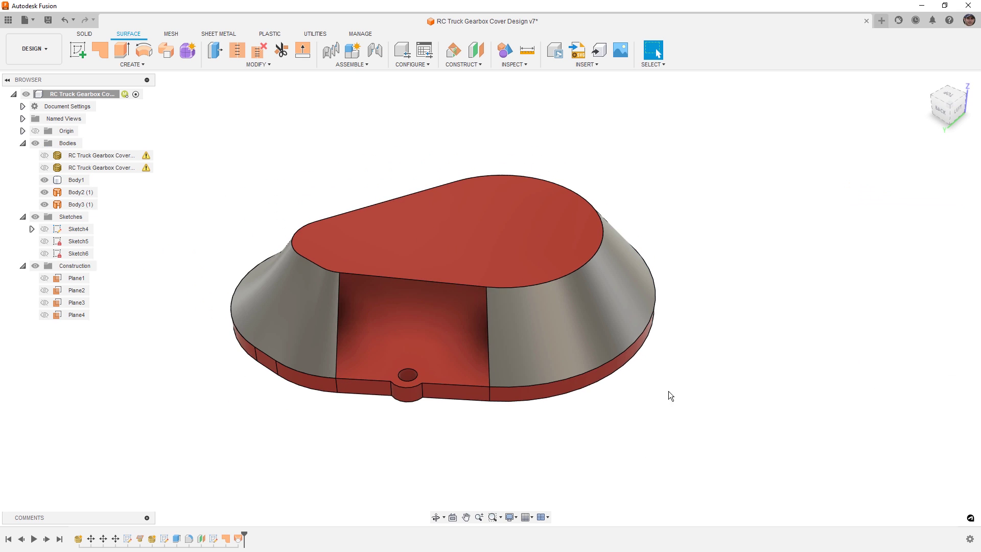
Step: Edit the loft and remove the large rounded end and straight side from both profiles, keeping only the narrow end
middle_click_drag(668, 394, 354, 382, "shift")
left_click(438, 256)
double_click(239, 539)
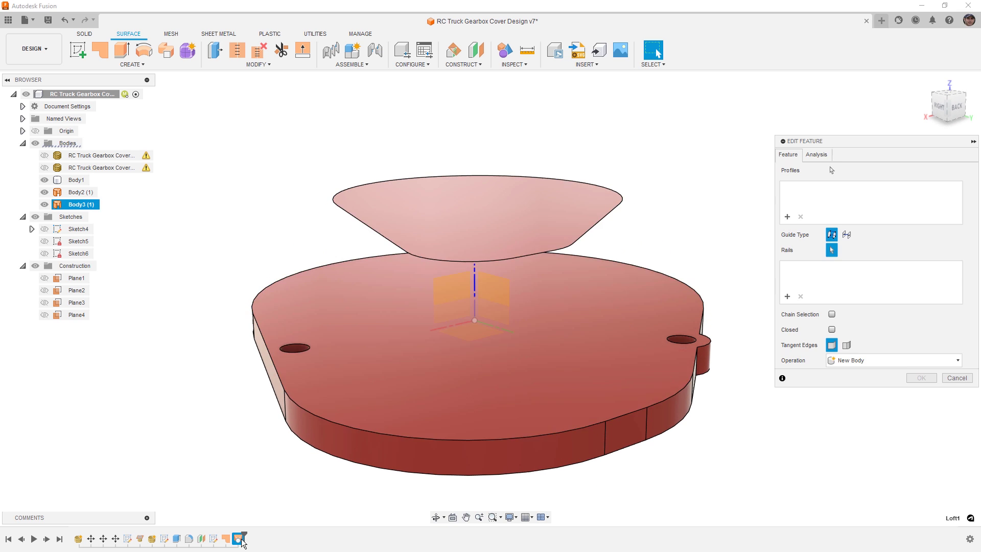
middle_click_drag(486, 361, 440, 269, "shift")
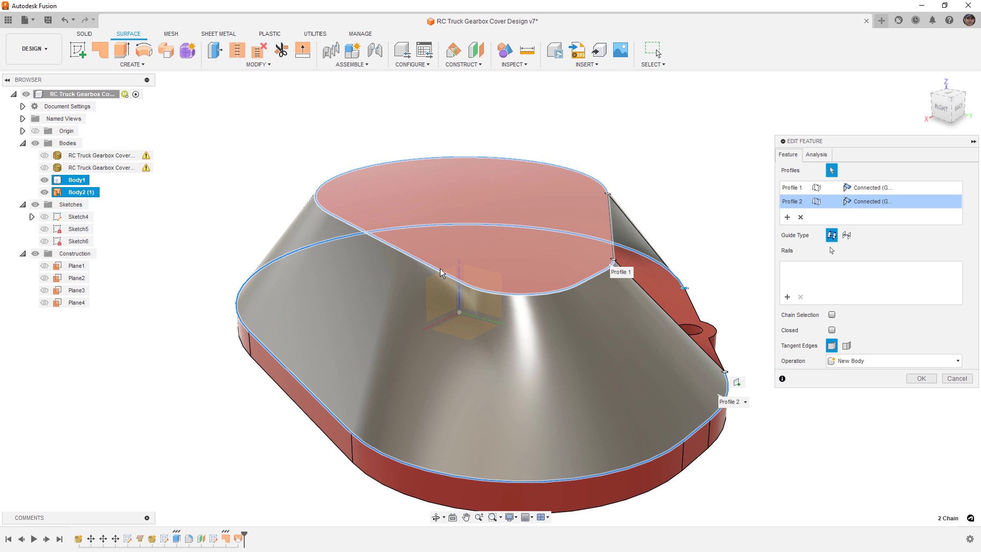
left_click(604, 181)
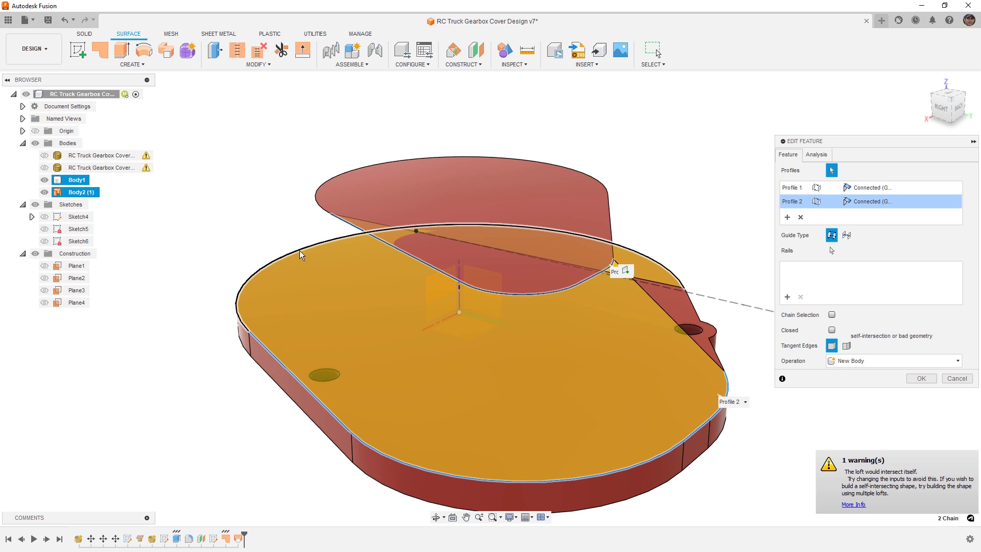
left_click(300, 250)
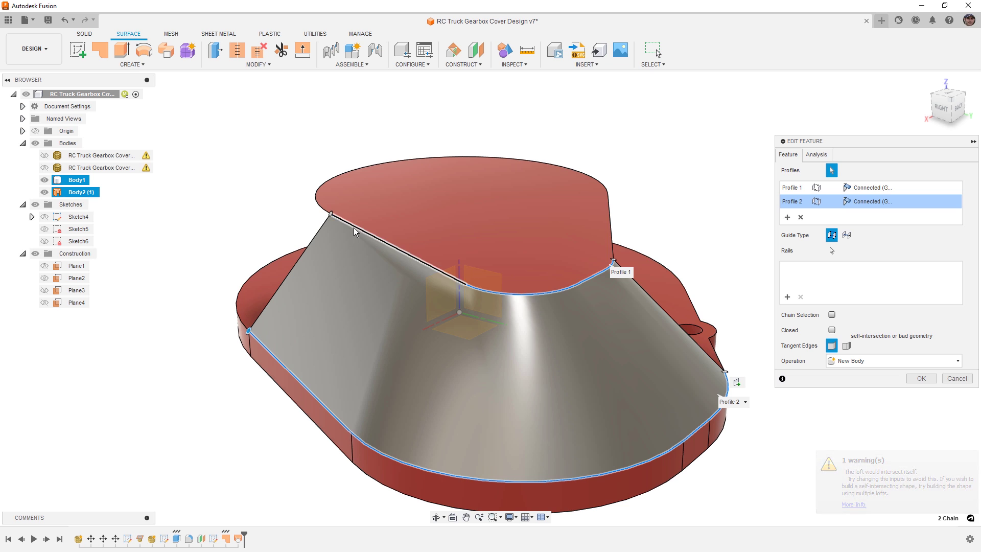
left_click(353, 228)
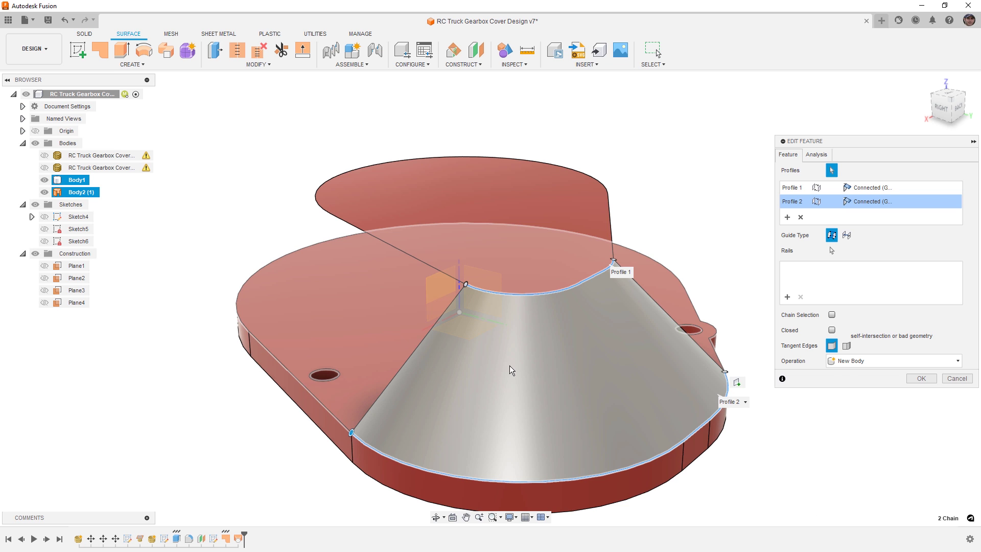
middle_click_drag(510, 366, 547, 377, "shift")
left_click(924, 380)
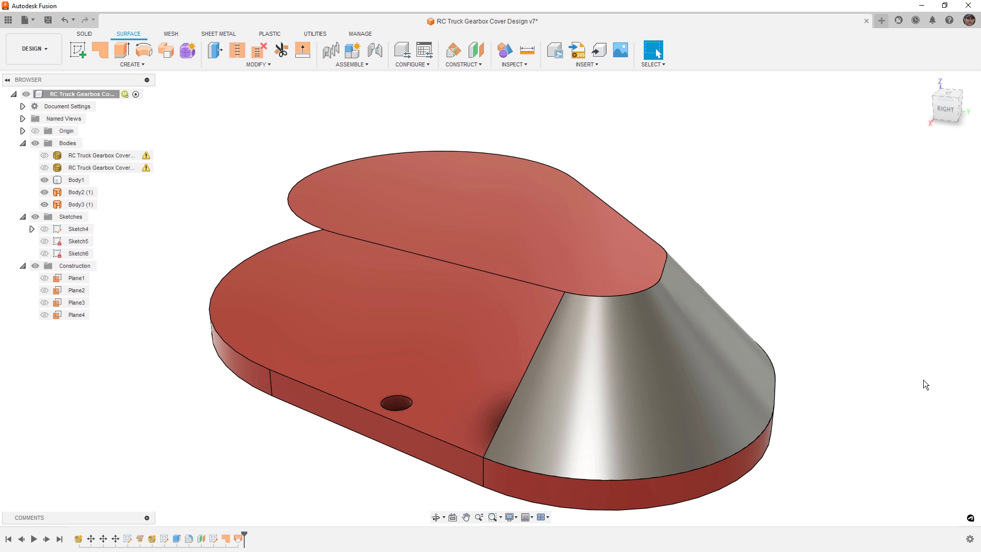
Step: Loft a new surface between the straight patch and base edges, using the end loft's adjacent edge as a Tangent (G1) rail
left_click(131, 65)
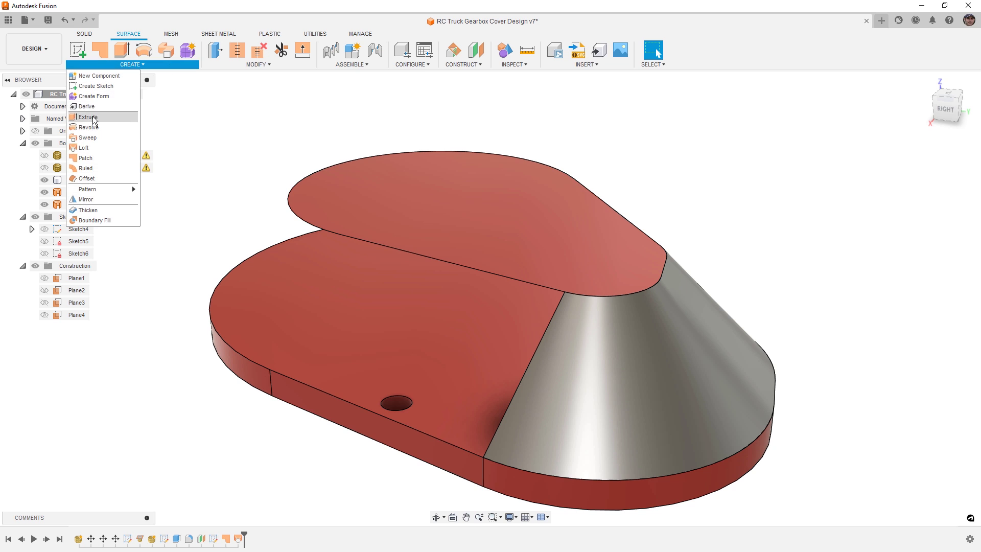
left_click(84, 148)
left_click(548, 289)
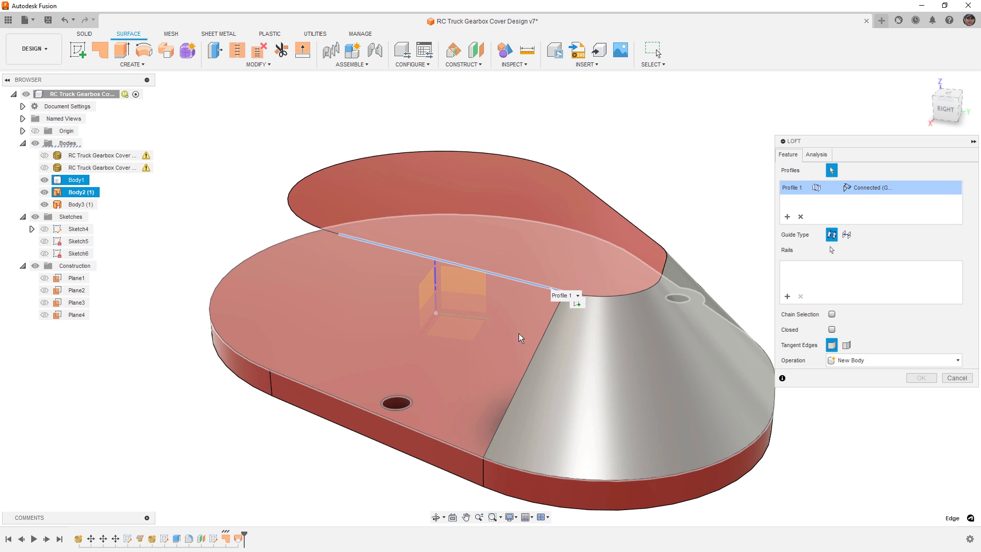
left_click(443, 443)
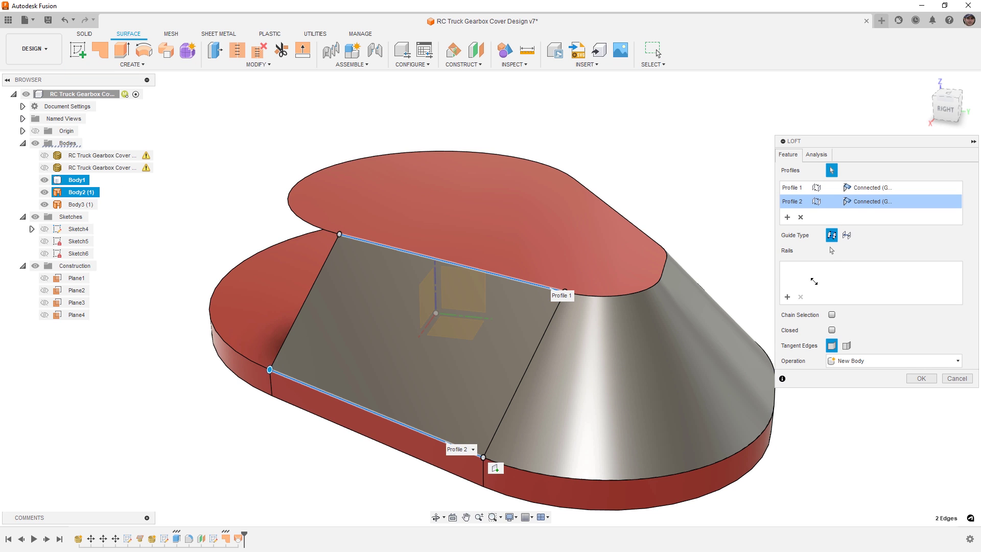
left_click(831, 251)
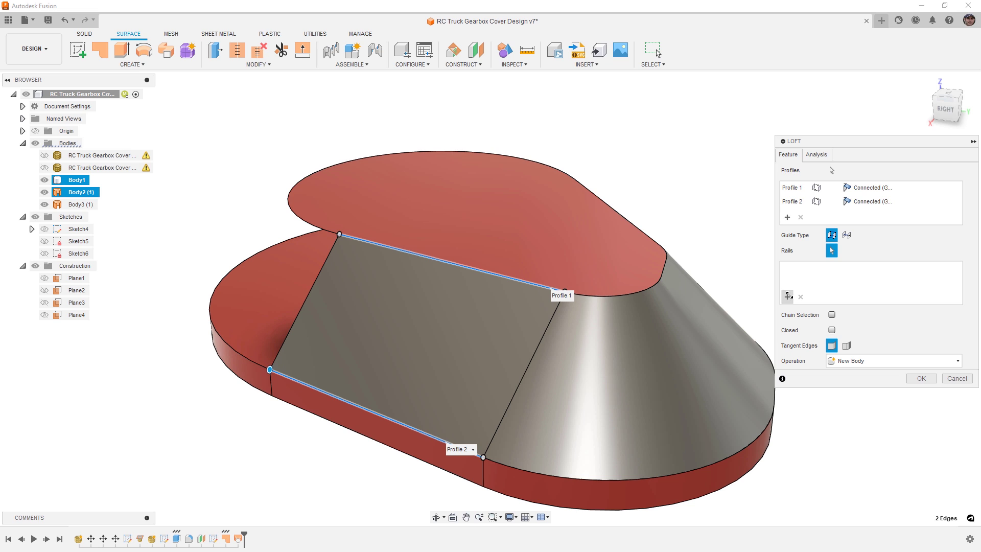
left_click(556, 309)
left_click(879, 269)
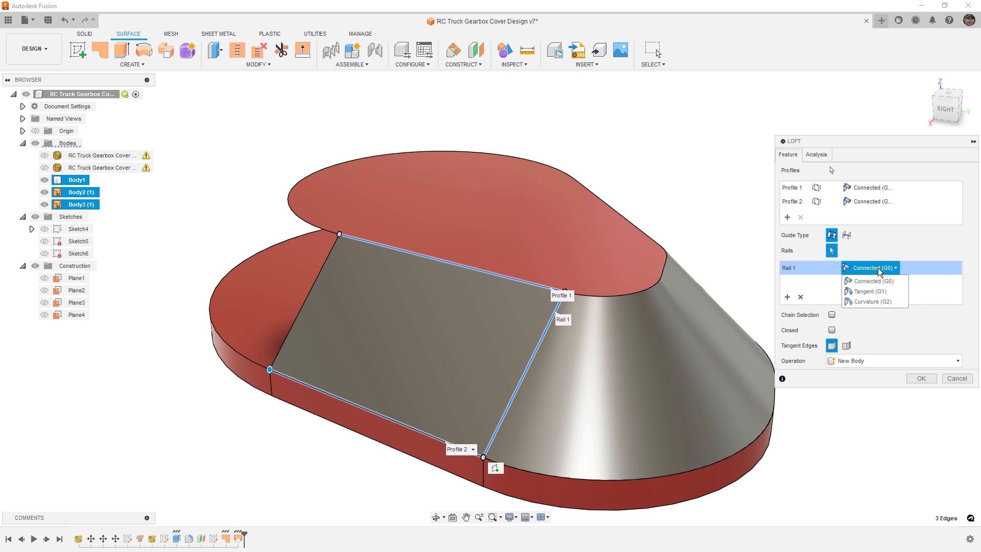
left_click(873, 291)
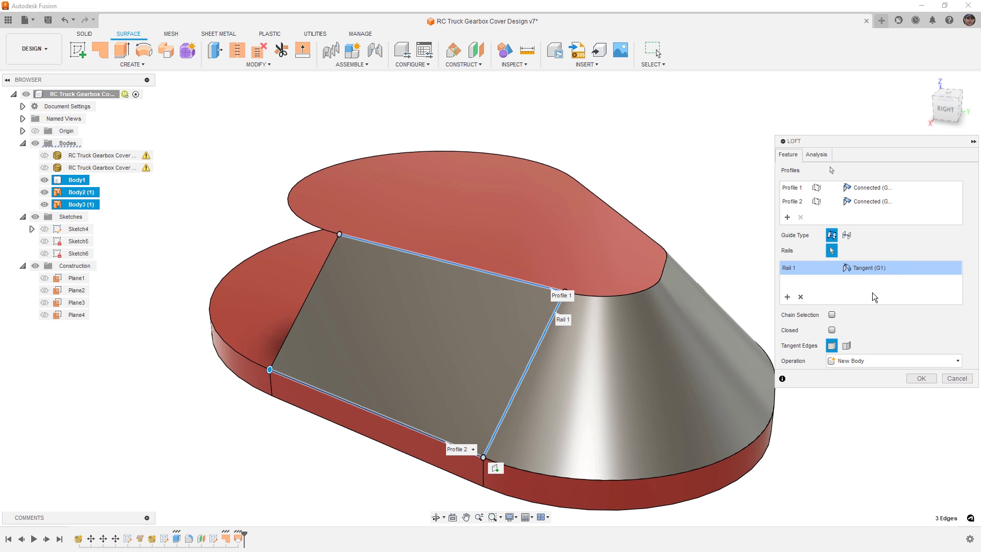
left_click(929, 379)
Step: Edit the narrow end loft and shorten both profiles by two edge segments on the side with the open tab
middle_click_drag(860, 346, 790, 342, "shift")
middle_click_drag(345, 314, 443, 282, "shift")
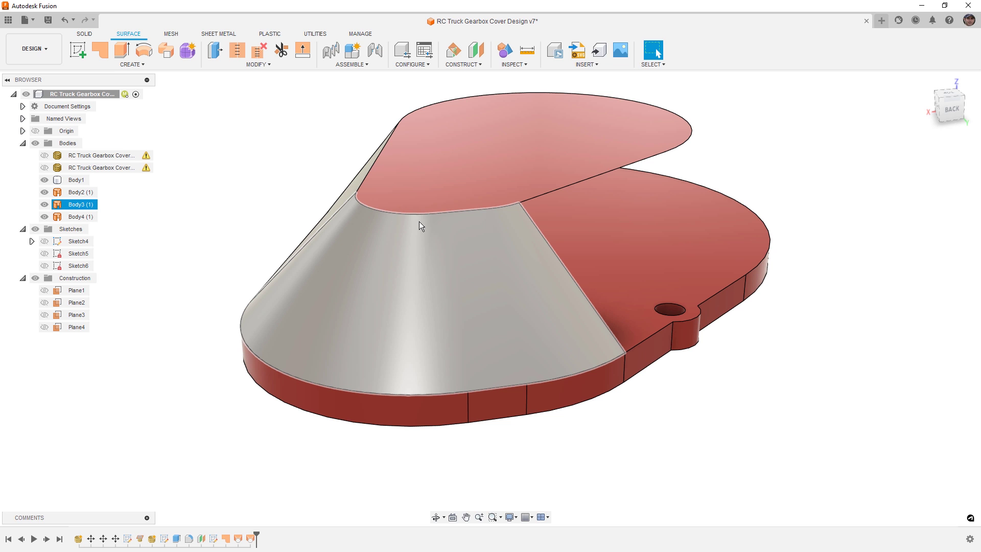
double_click(250, 538)
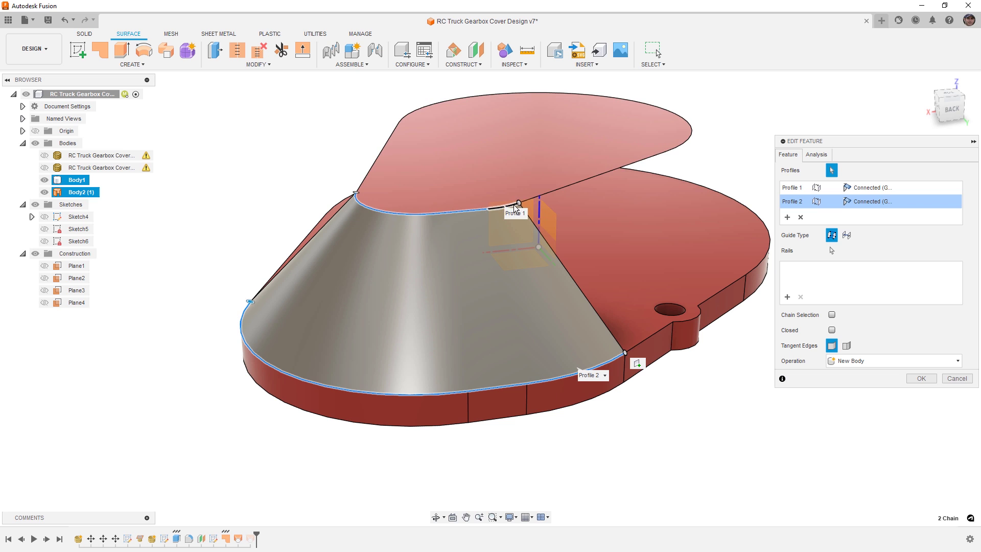
left_click_drag(519, 203, 488, 208)
left_click_drag(626, 352, 527, 383)
left_click_drag(489, 209, 434, 214)
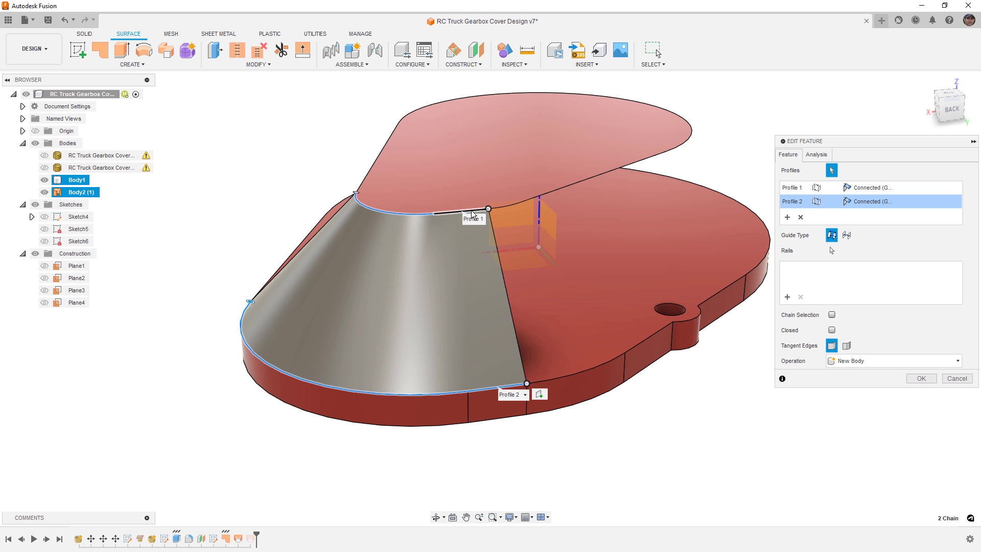
left_click_drag(527, 384, 468, 391)
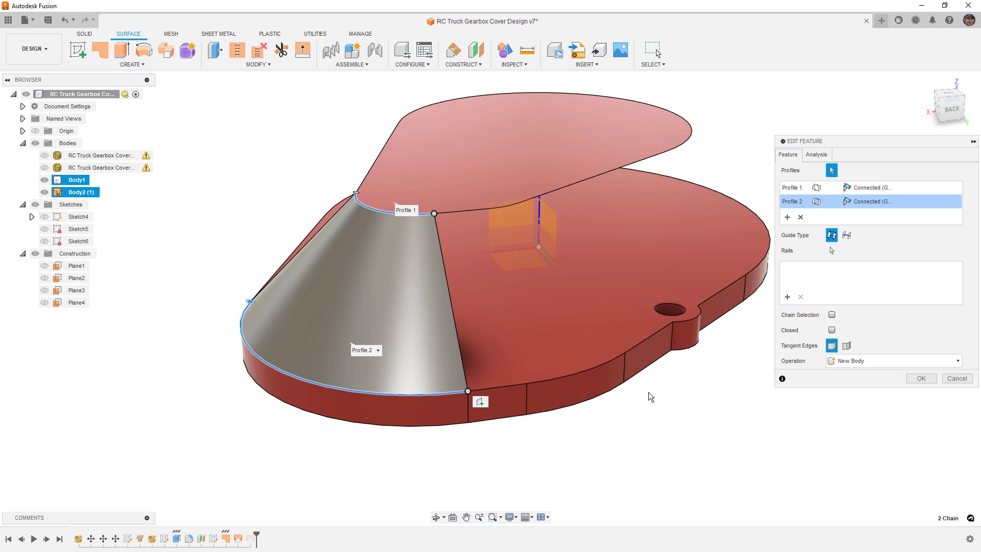
left_click(921, 378)
Step: Loft a new surface between the short straight patch and base edges beside the end loft, using its adjacent edge as a Tangent (G1) rail
middle_click_drag(517, 373, 467, 364, "shift")
left_click(132, 65)
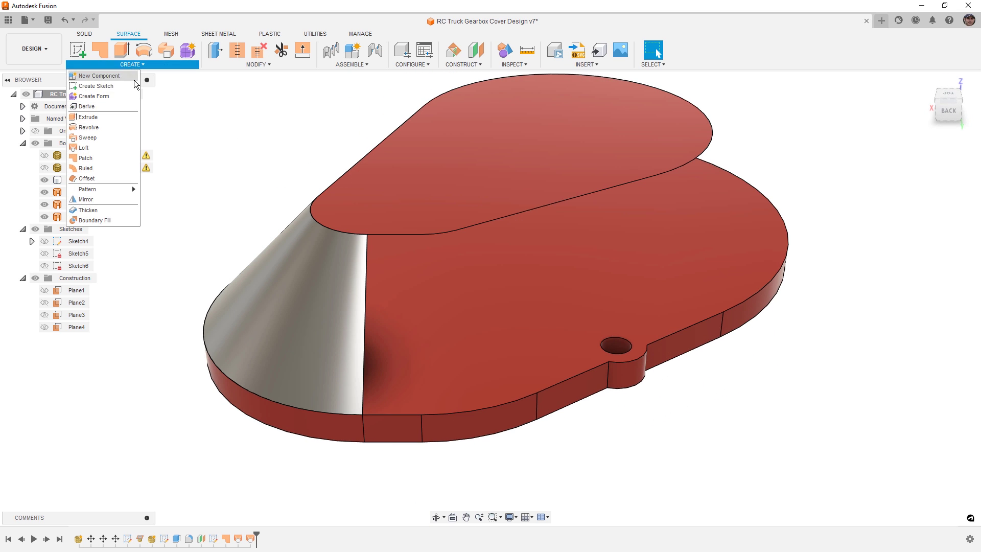
left_click(97, 148)
left_click(401, 234)
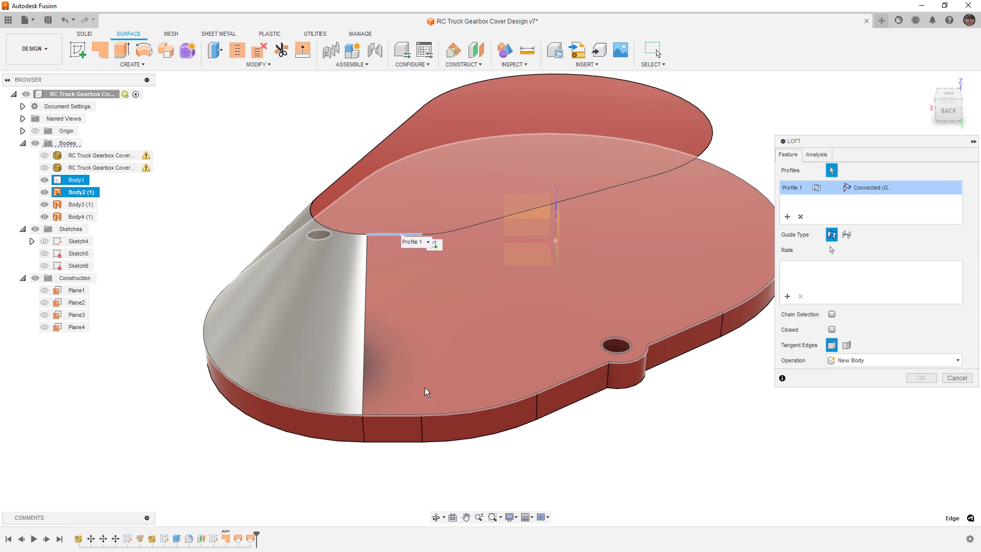
left_click(416, 414)
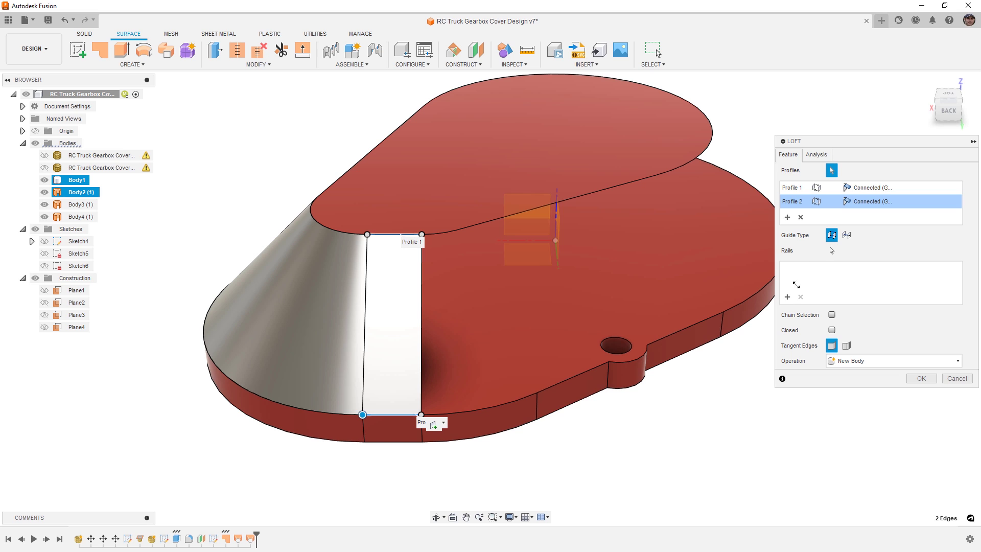
left_click(787, 297)
left_click(366, 253)
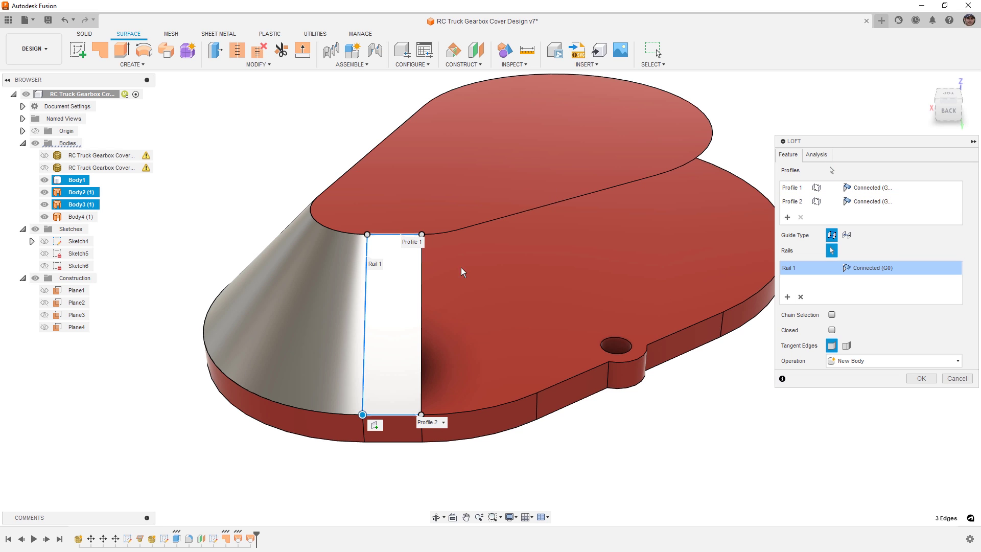
left_click(864, 268)
left_click(872, 295)
left_click(921, 378)
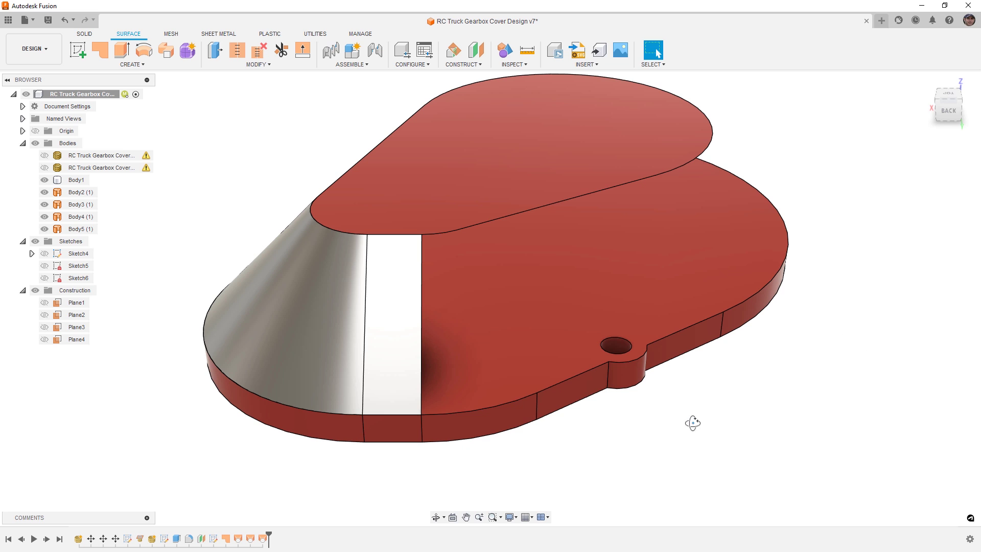
Step: Loft the neighbouring curved patch and base edges as a new body, with the short straight loft's edge as a Tangent (G1) rail
middle_click_drag(693, 423, 691, 423, "shift")
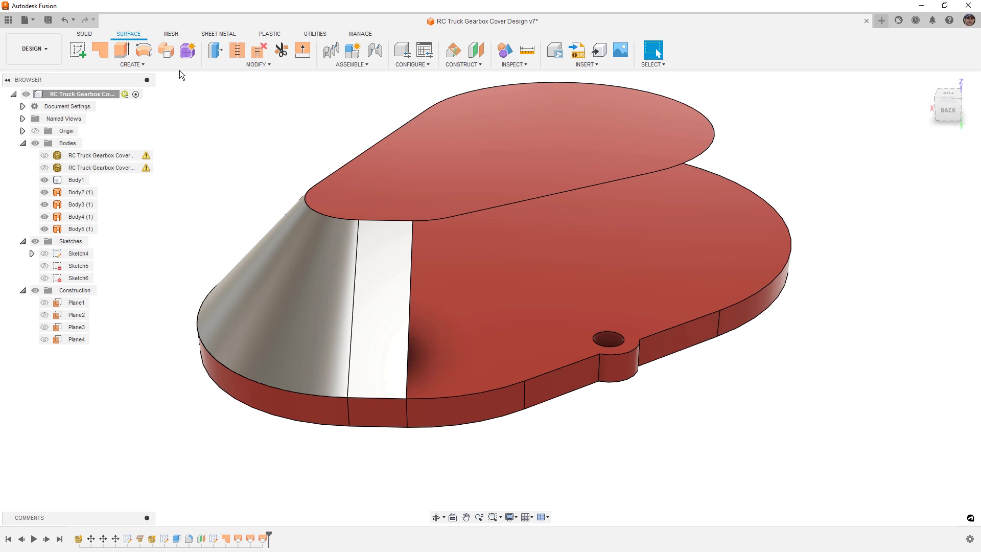
left_click(177, 66)
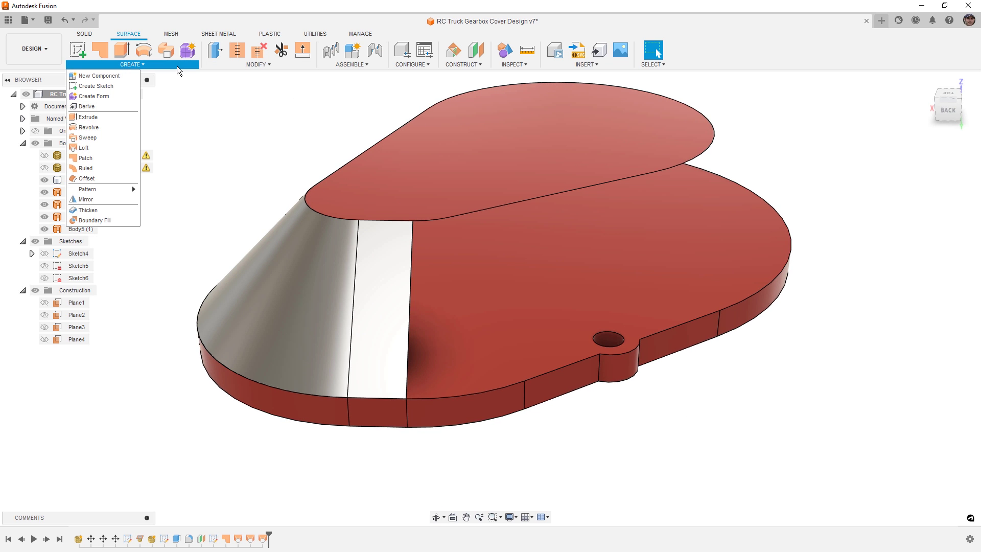
left_click(101, 148)
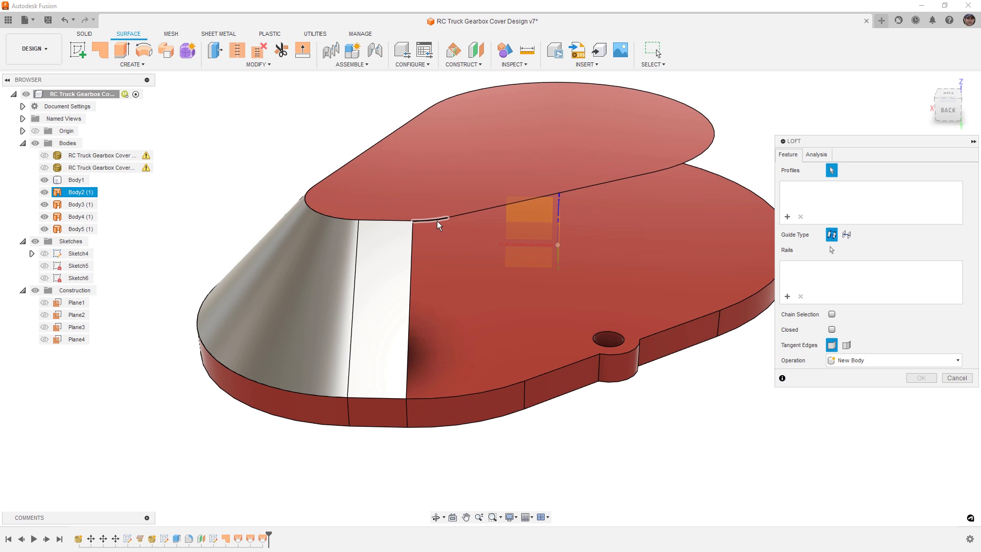
left_click(438, 225)
left_click(539, 380)
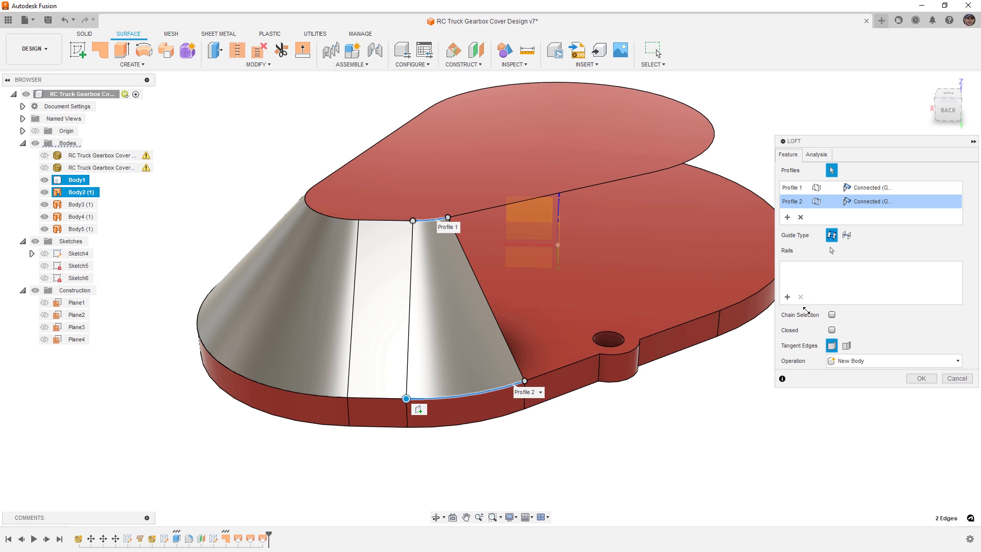
left_click(788, 297)
left_click(411, 271)
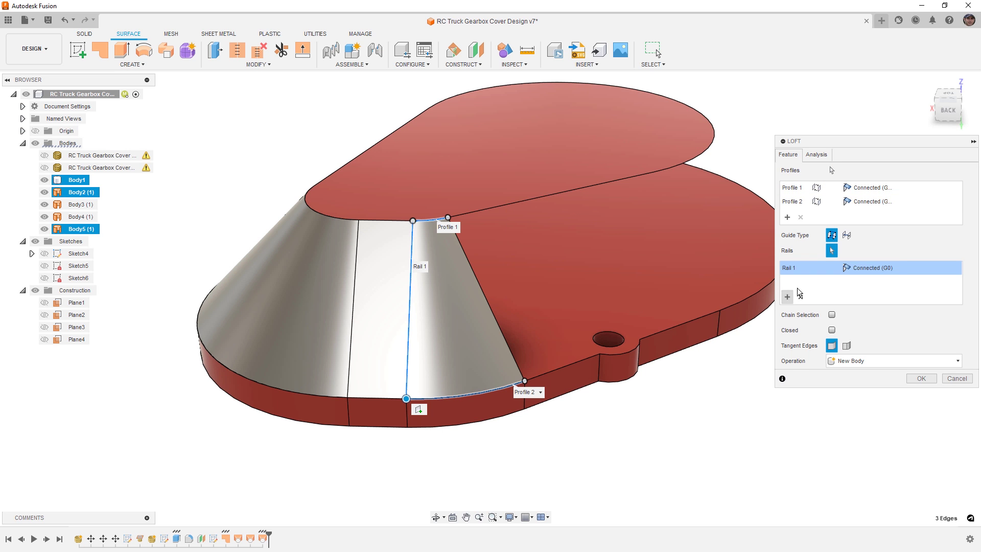
left_click(861, 268)
left_click(875, 289)
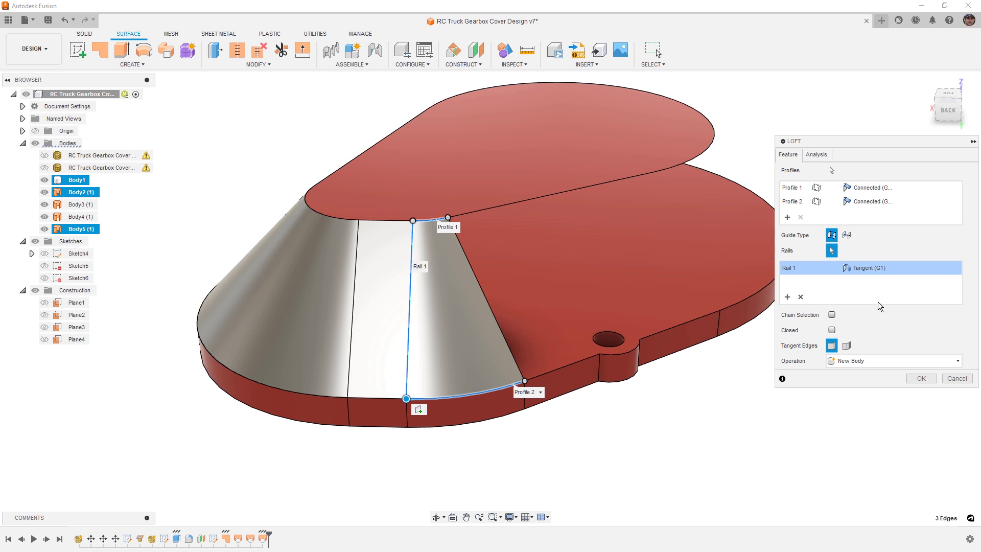
left_click(920, 379)
Step: Try lofting the large rounded end between patch and base, with the long straight loft's edge as a Tangent (G1) rail
middle_click_drag(529, 315, 634, 307, "shift")
left_click(138, 65)
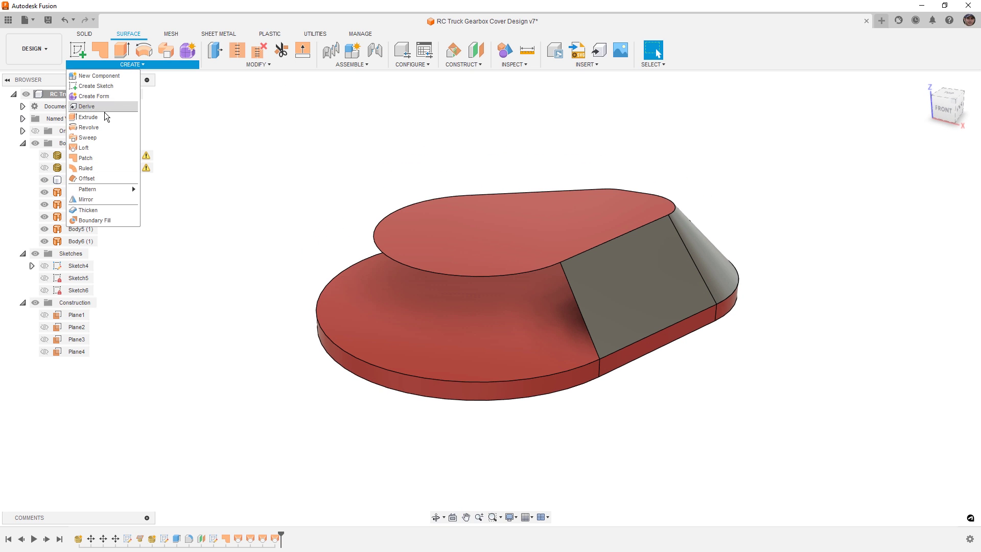
left_click(256, 166)
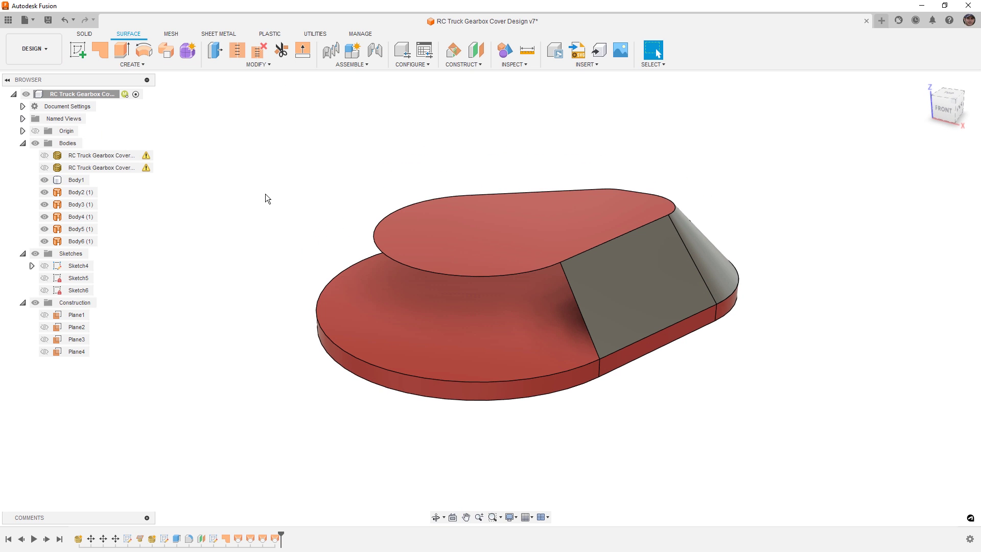
right_click(266, 196)
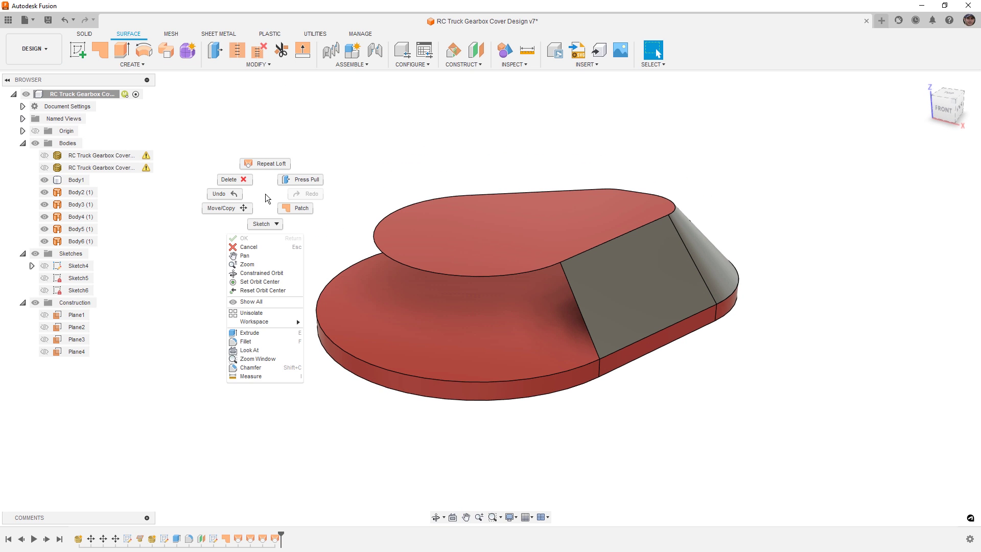
left_click(262, 164)
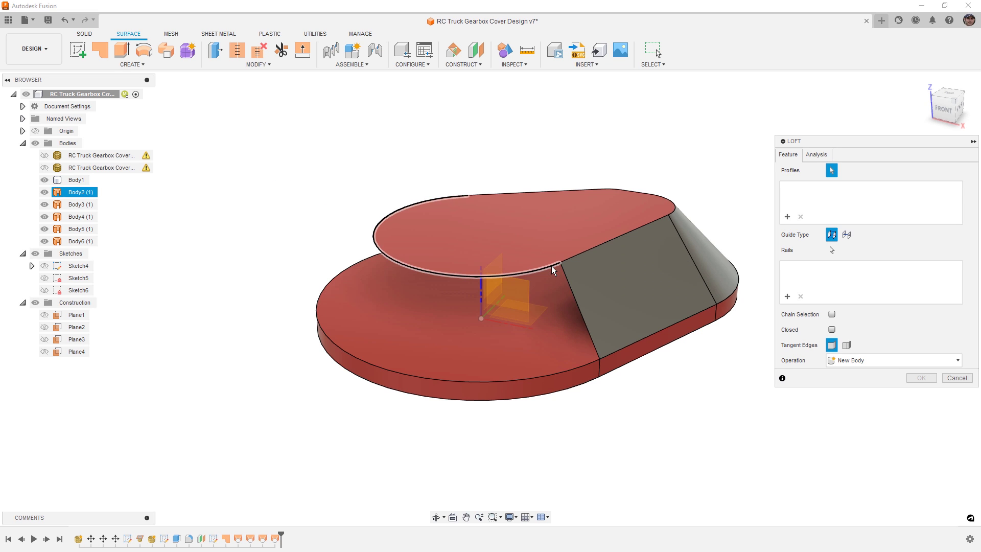
left_click(551, 266)
left_click(581, 369)
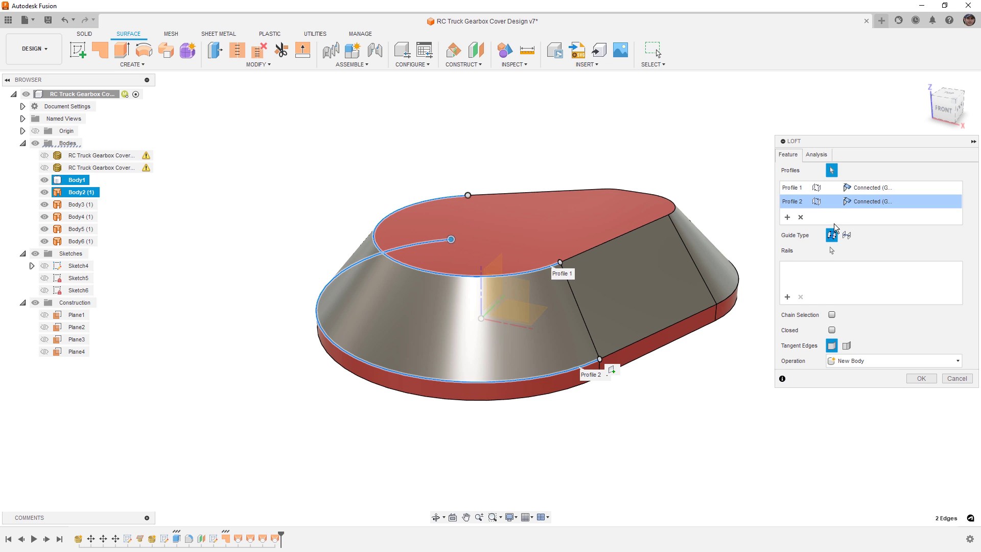
left_click(787, 297)
left_click(567, 300)
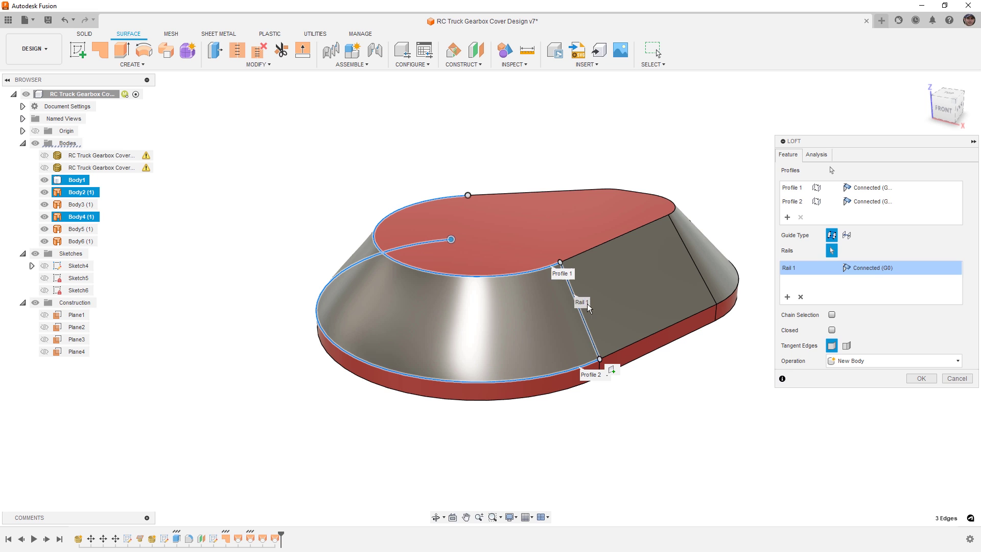
left_click(878, 278)
left_click(879, 295)
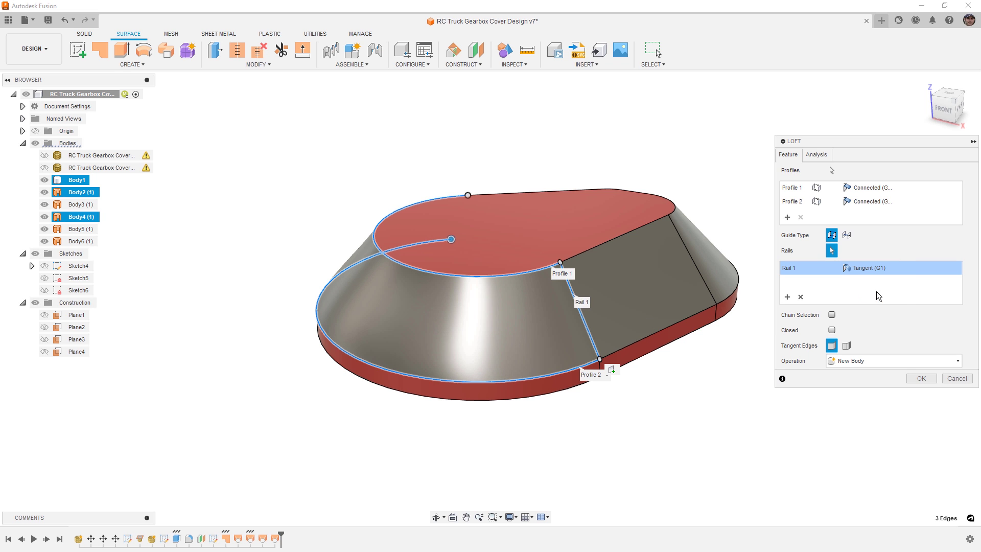
Step: Examine the large end loft's preview from the side and at its far edge, and discard the loft
middle_click_drag(460, 313, 350, 246, "shift")
scroll(351, 247, "up", 5)
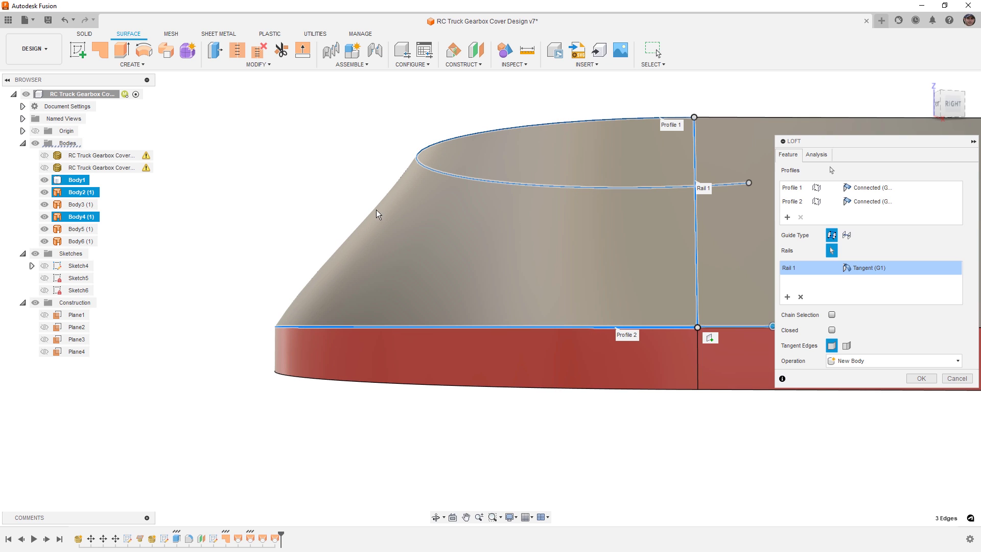
middle_click_drag(339, 221, 637, 260, "shift")
scroll(492, 266, "down", 5)
middle_click_drag(492, 266, 505, 296, "shift")
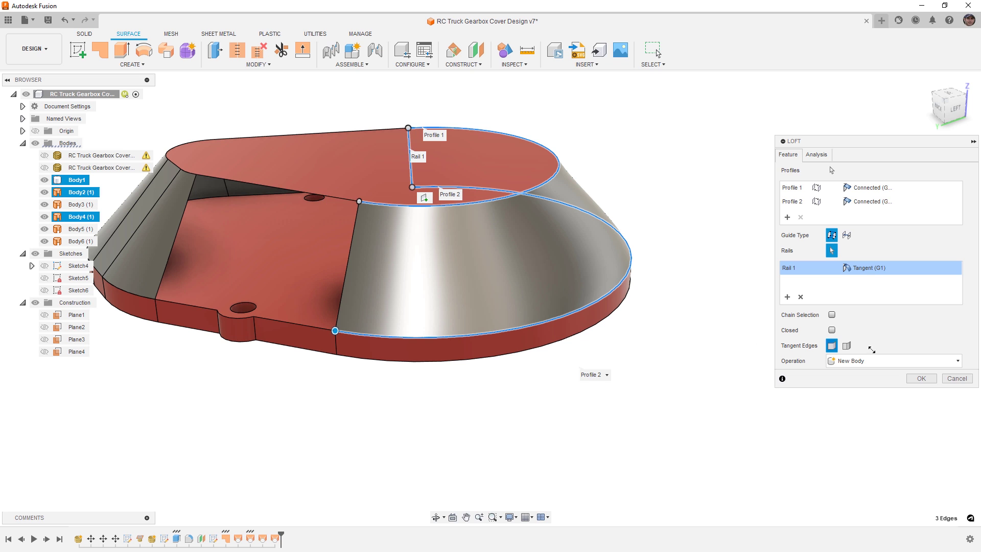
left_click(956, 378)
Step: Delete the cylindrical hole face in the tab on the base's open side
scroll(405, 315, "up", 5)
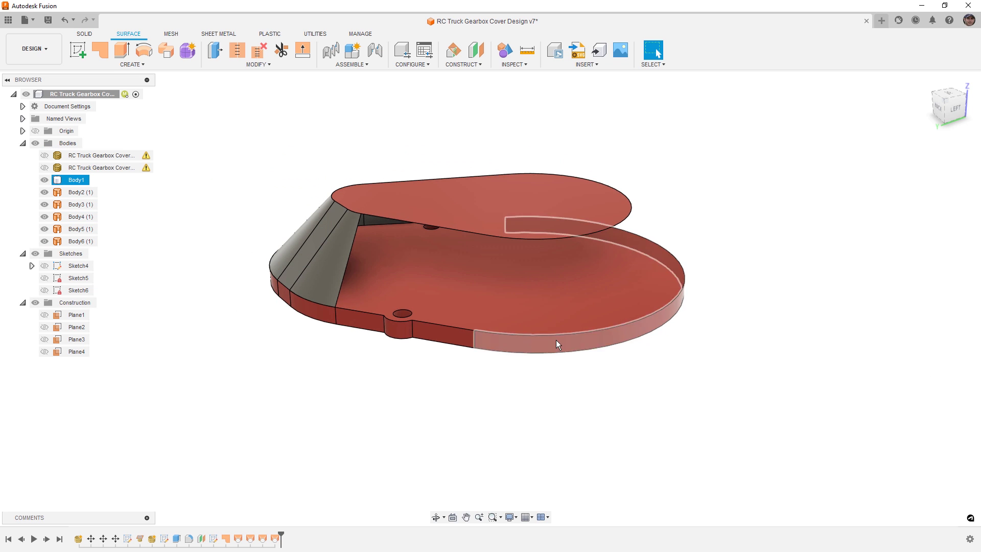
left_click(405, 313)
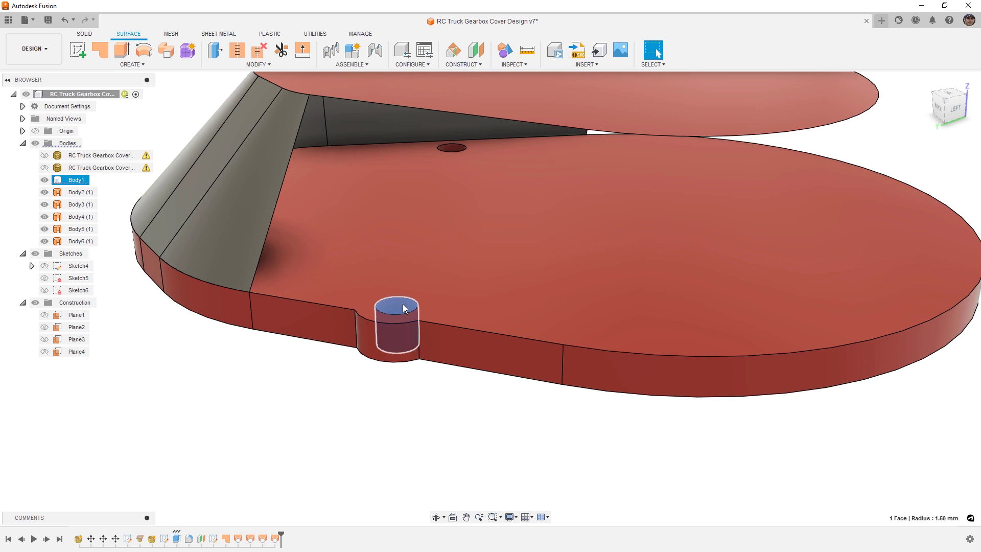
left_click(83, 33)
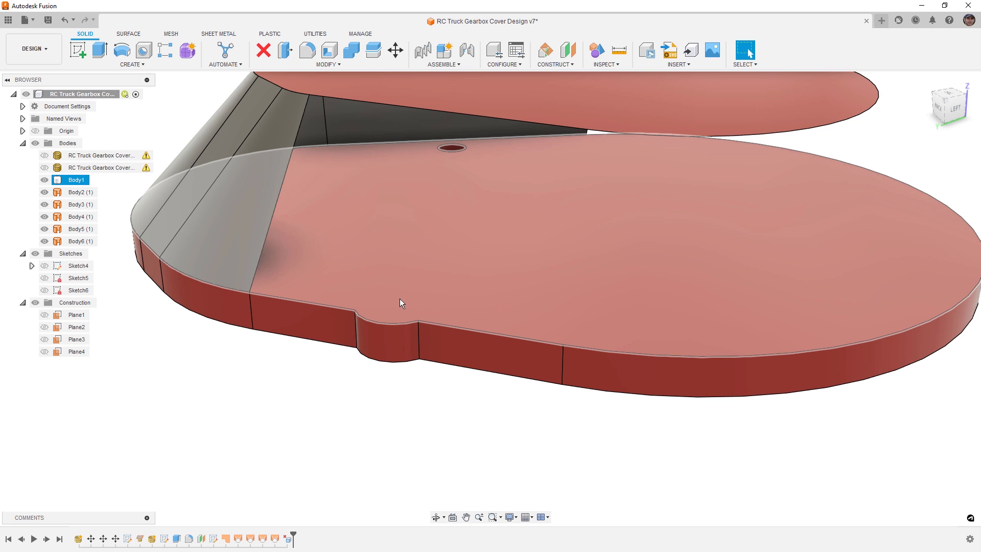
Step: Sketch a line on the base's upper face joining the two corners where the tab meets the straight side
right_click(418, 278)
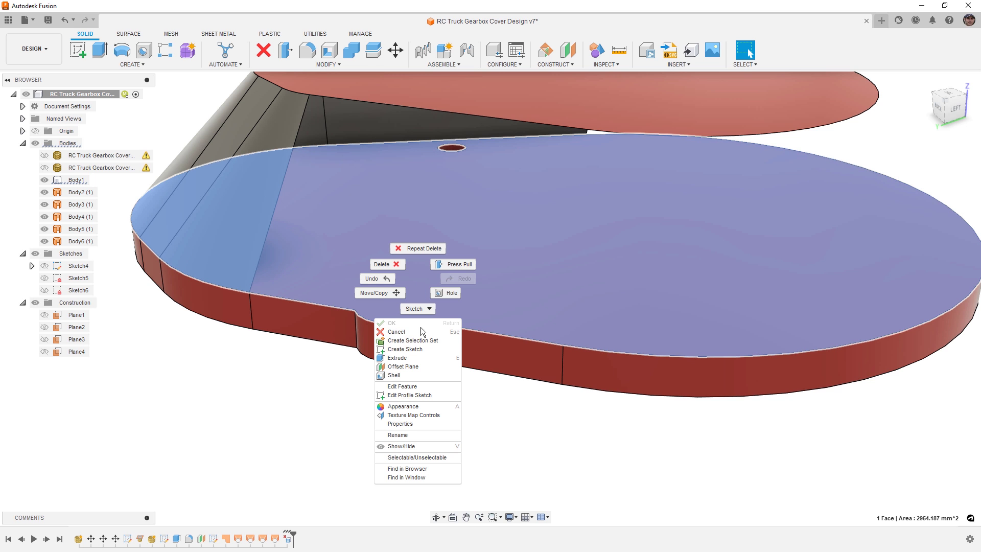
left_click(420, 350)
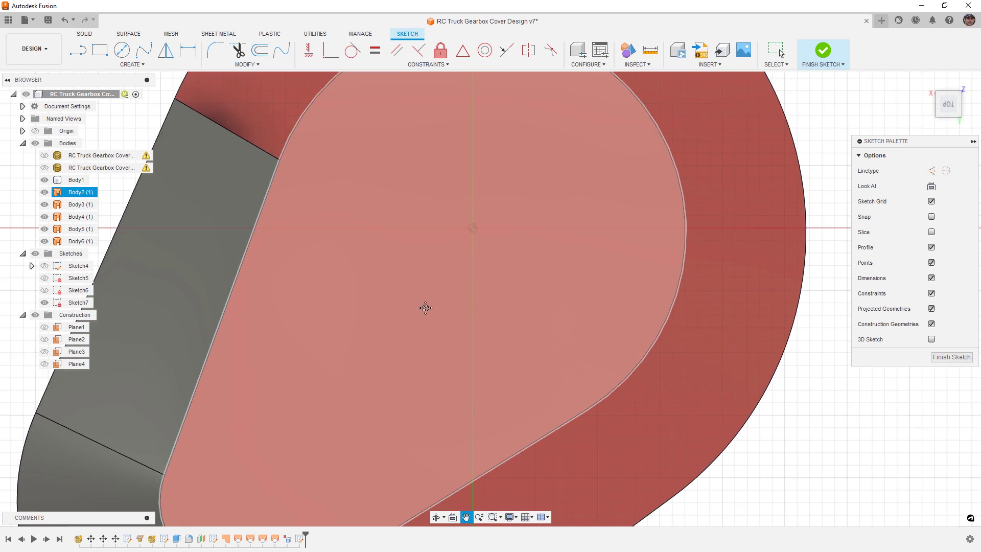
key("l")
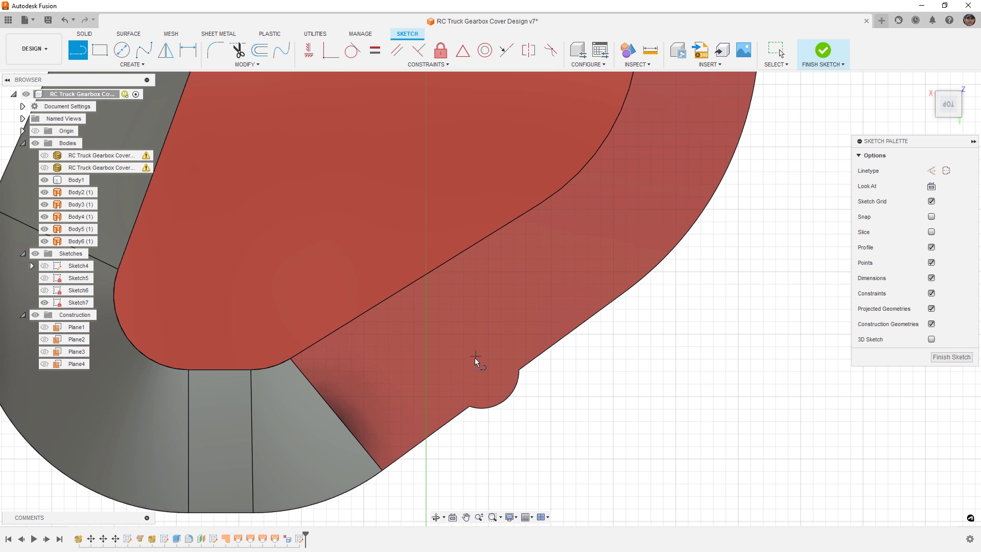
left_click(469, 406)
left_click(520, 370)
left_click(819, 52)
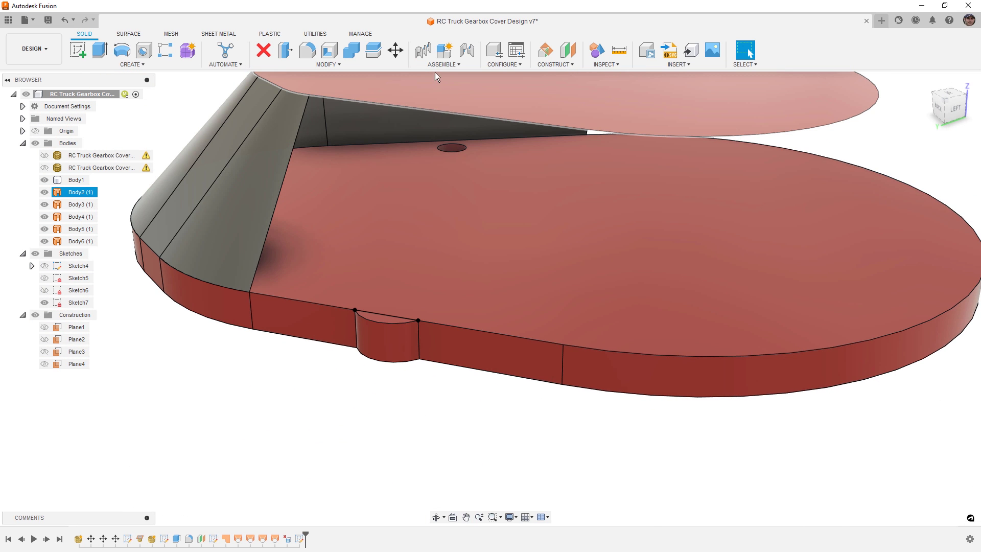
Step: Split the base's upper face along the sketched line across the tab, with Extend Splitting Tool turned off
left_click(388, 63)
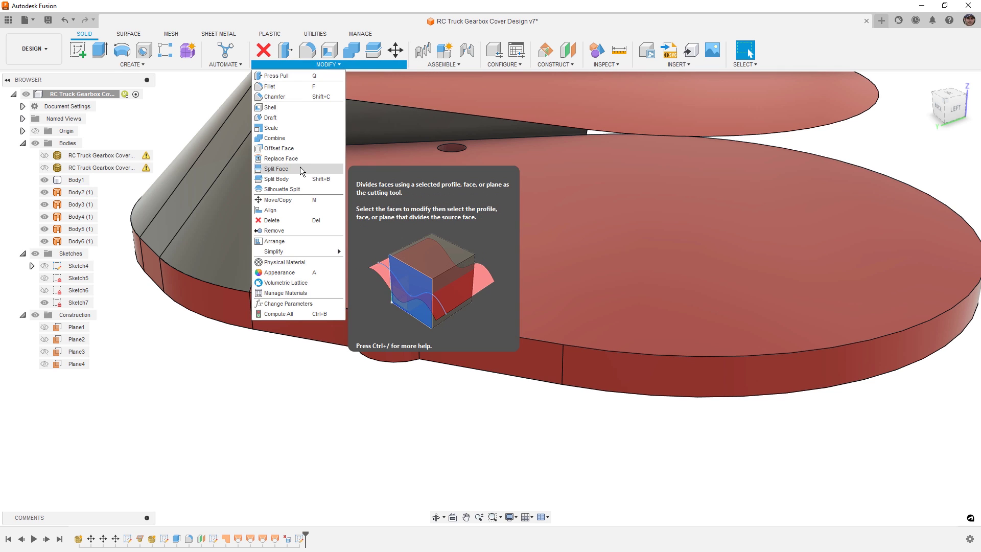
left_click(301, 170)
left_click(646, 252)
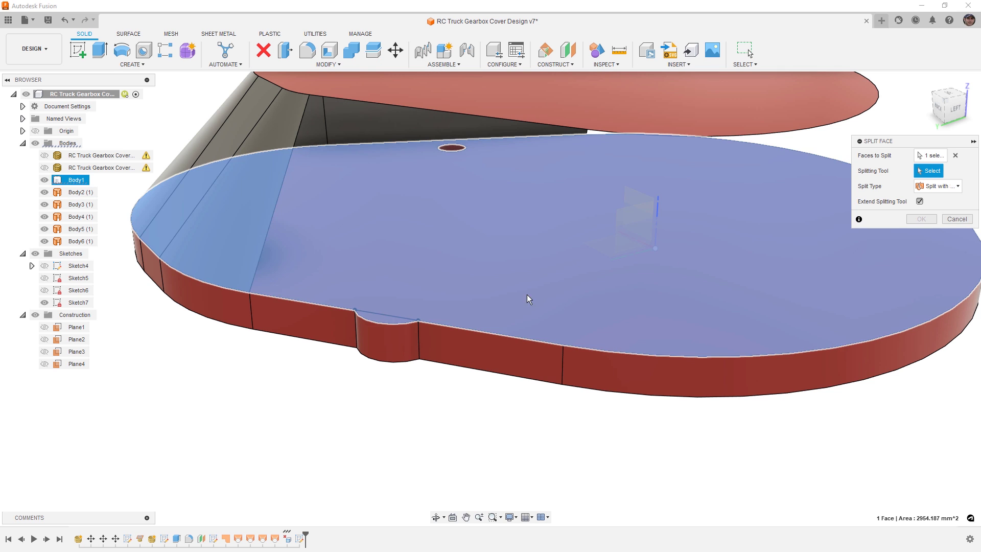
left_click(379, 314)
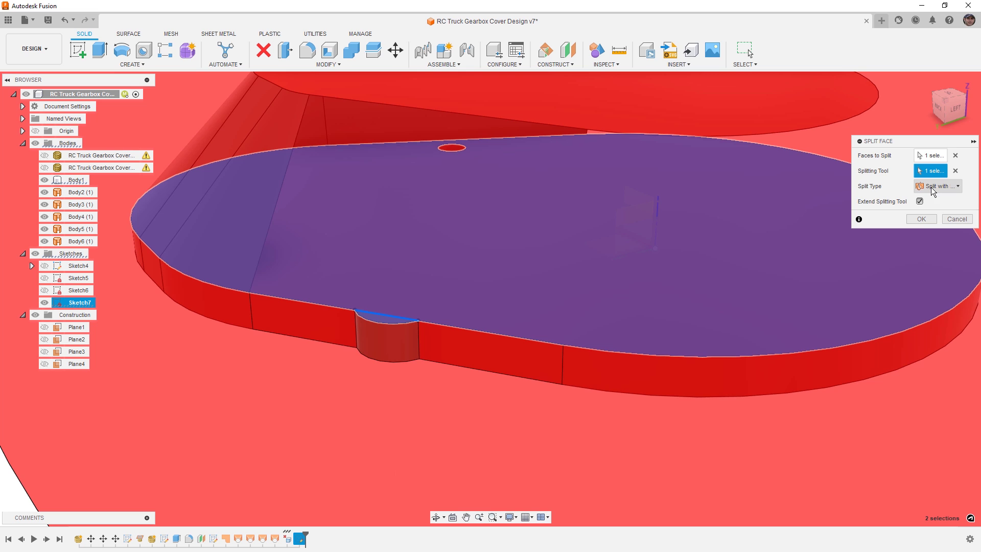
left_click(920, 201)
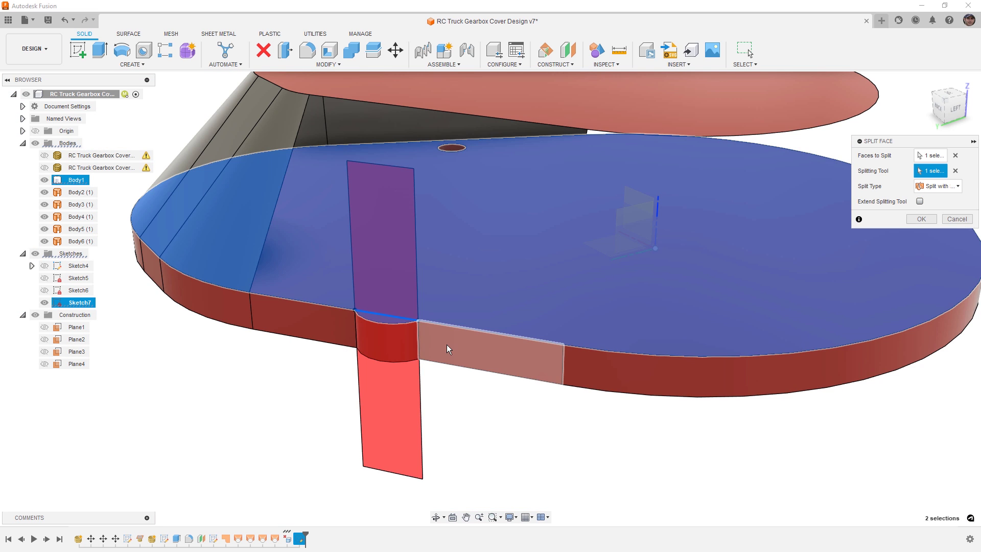
left_click(920, 218)
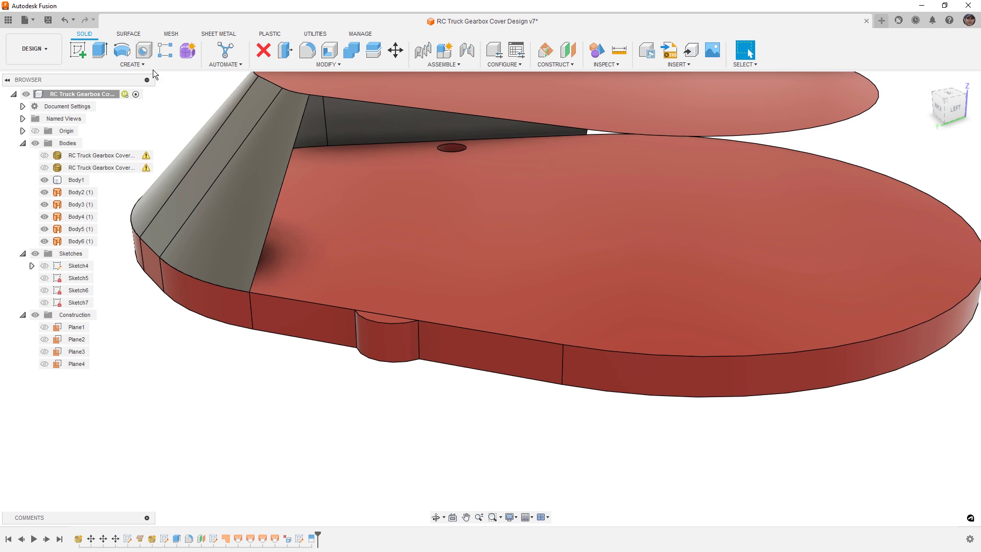
Step: Start a surface loft from the top patch's straight edge to the base's straight edge on the tab side
left_click(129, 34)
left_click(133, 65)
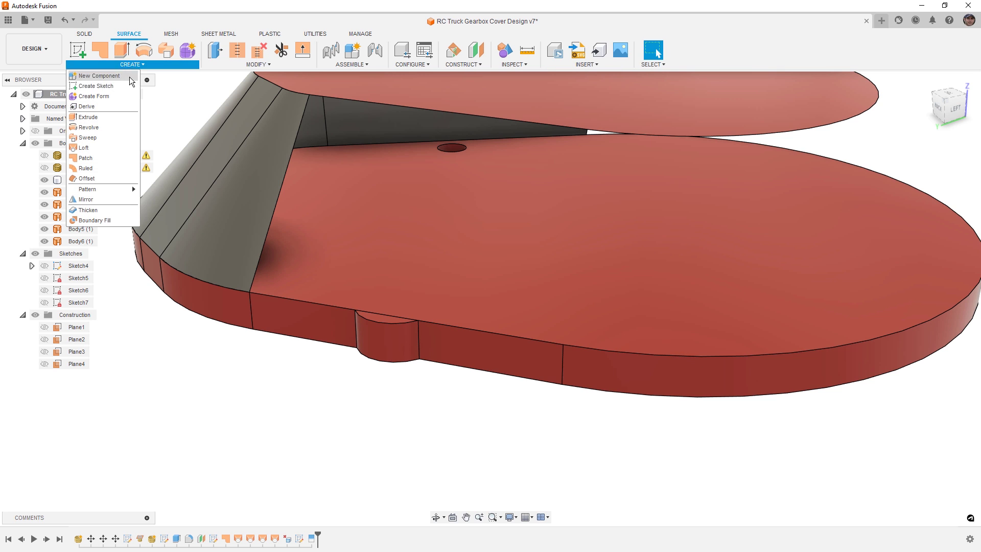
left_click(99, 153)
left_click(320, 96)
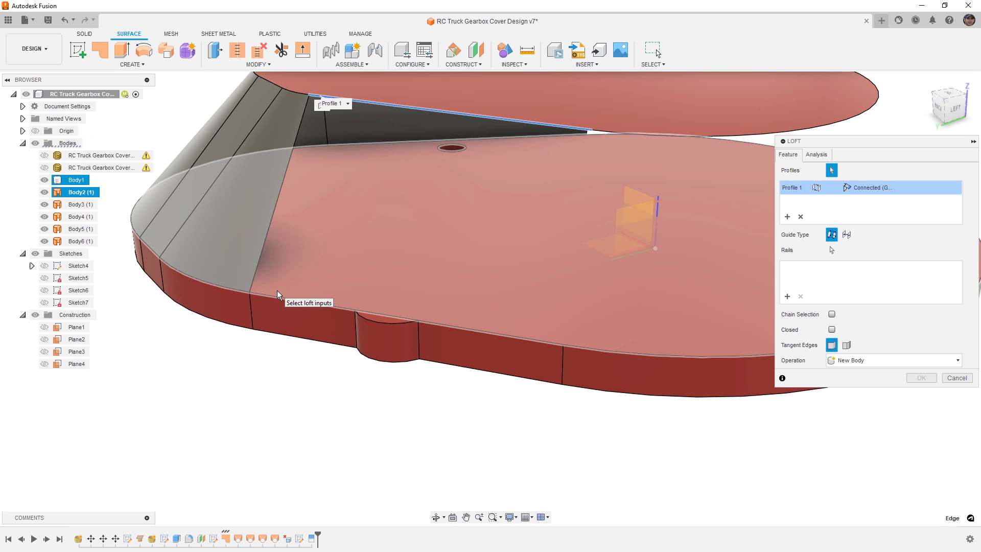
left_click(277, 298)
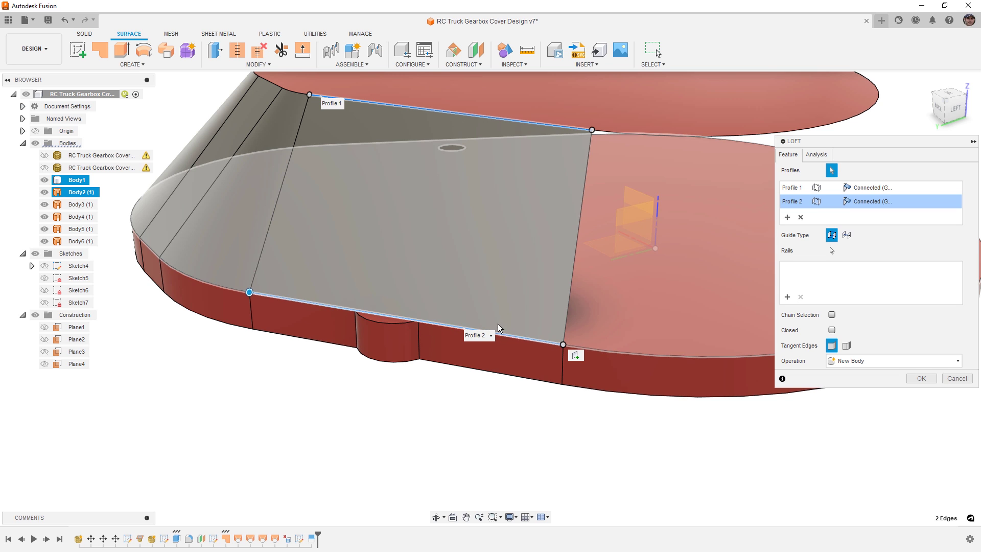
Step: Add the adjoining corner loft's edge as a Tangent (G1) rail and create the tab-side loft as a new body
left_click(787, 297)
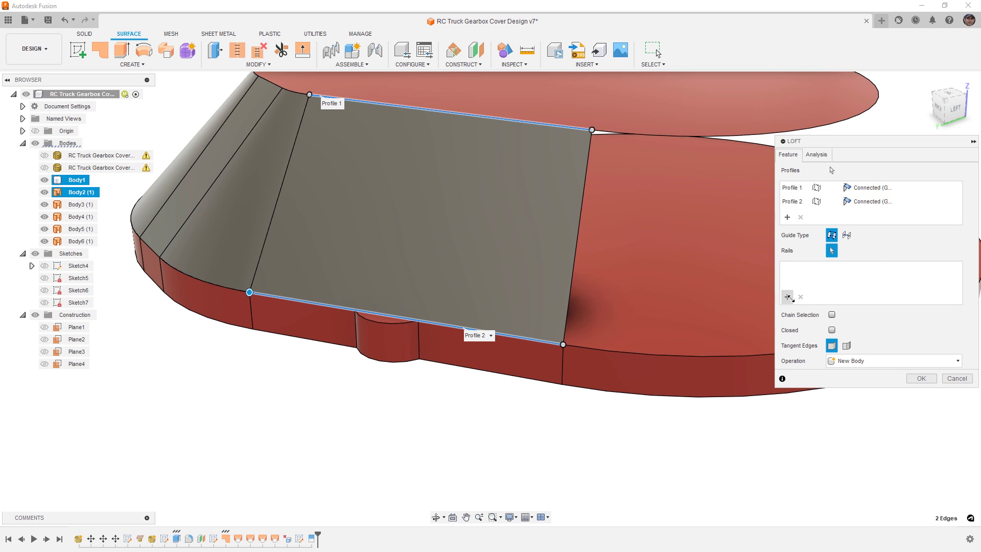
left_click(296, 136)
left_click(872, 267)
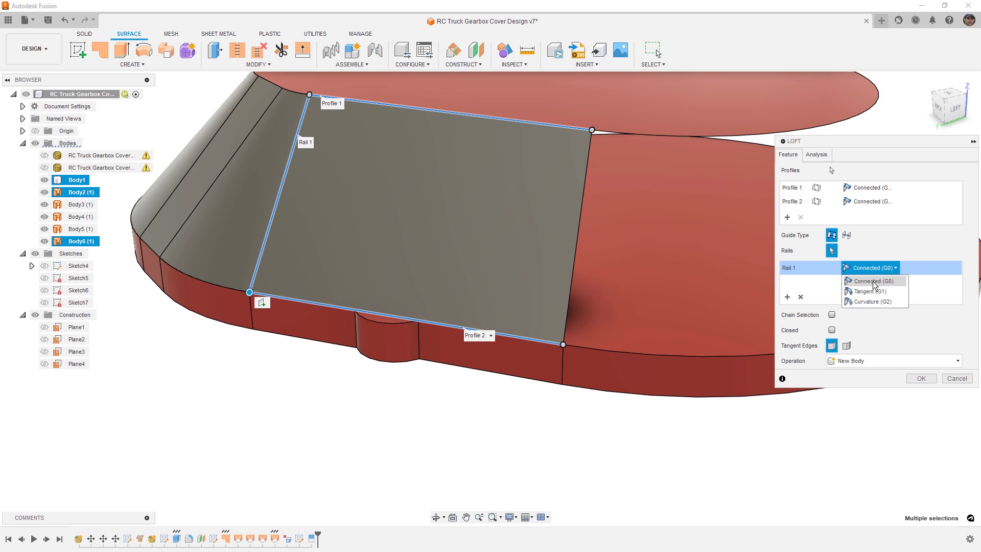
left_click(869, 280)
scroll(448, 374, "down", 2)
middle_click_drag(448, 374, 476, 380, "shift")
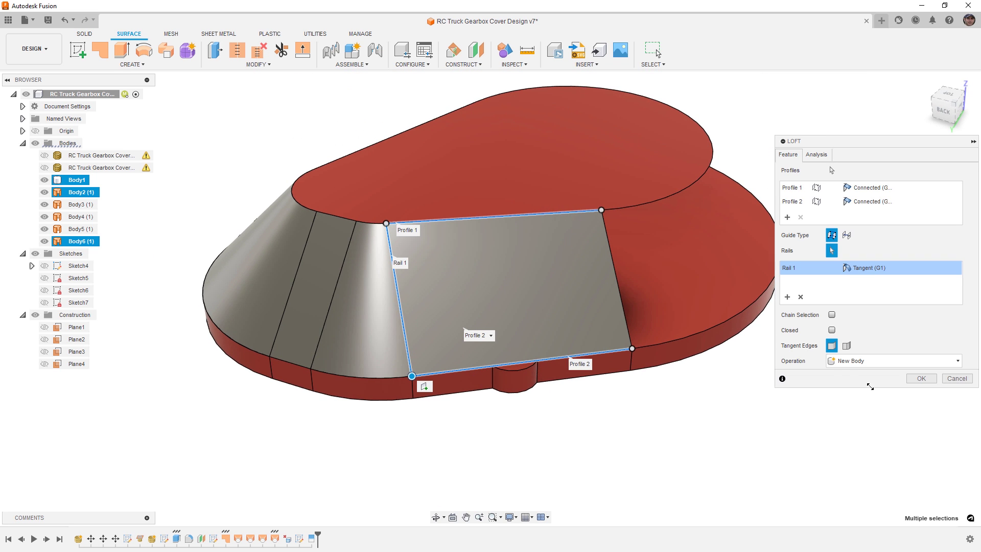
left_click(924, 379)
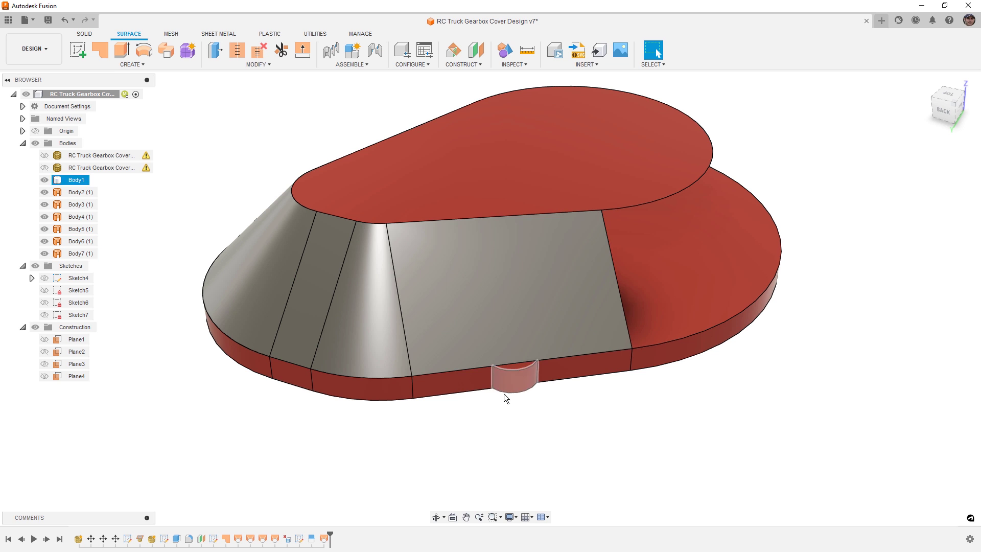
Step: Stitch the five lofted side surfaces into one new body with a 0.10 mm tolerance, leaving out the top patch
middle_click_drag(509, 395, 502, 416, "shift")
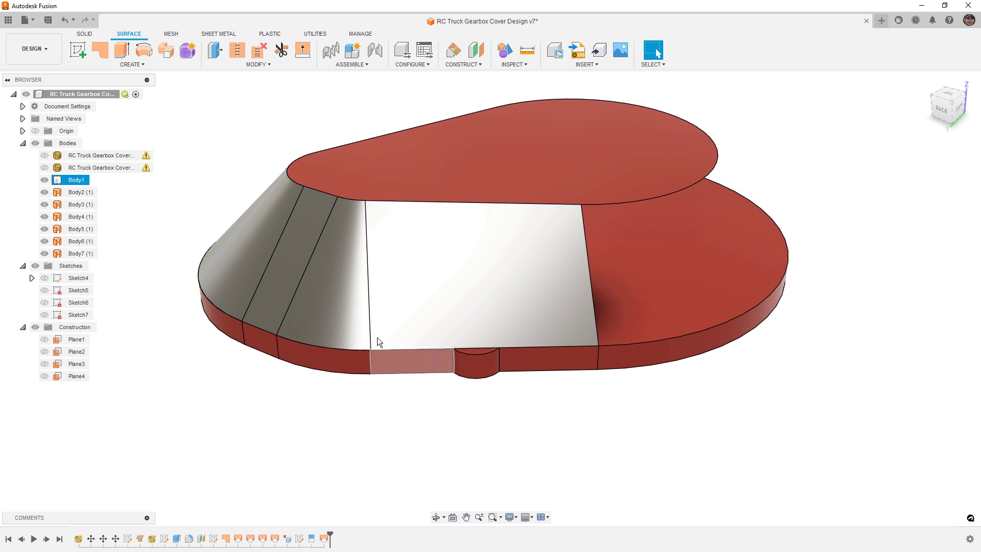
left_click(234, 53)
left_click(405, 256)
left_click(347, 204)
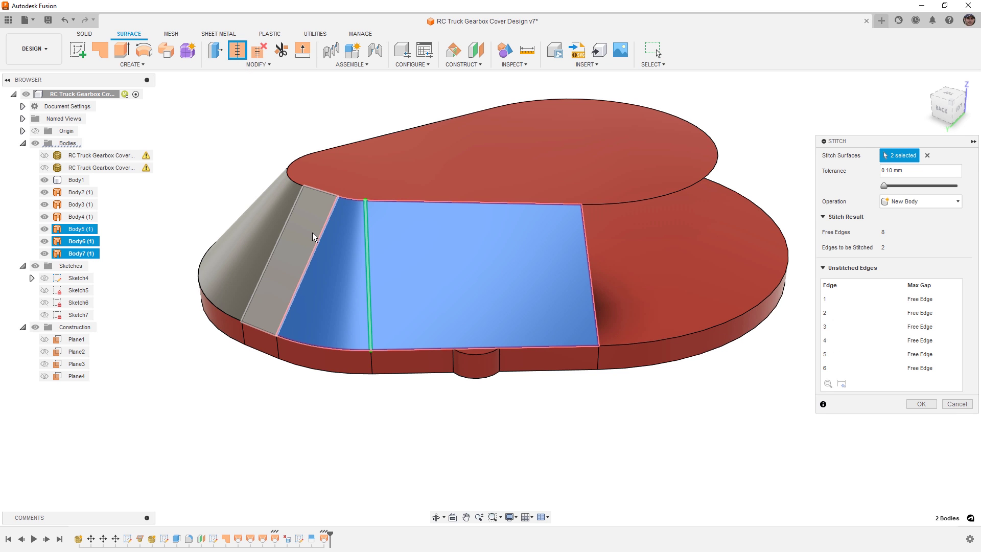
left_click(317, 218)
left_click(274, 216)
middle_click_drag(274, 217, 364, 263, "shift")
left_click(365, 263)
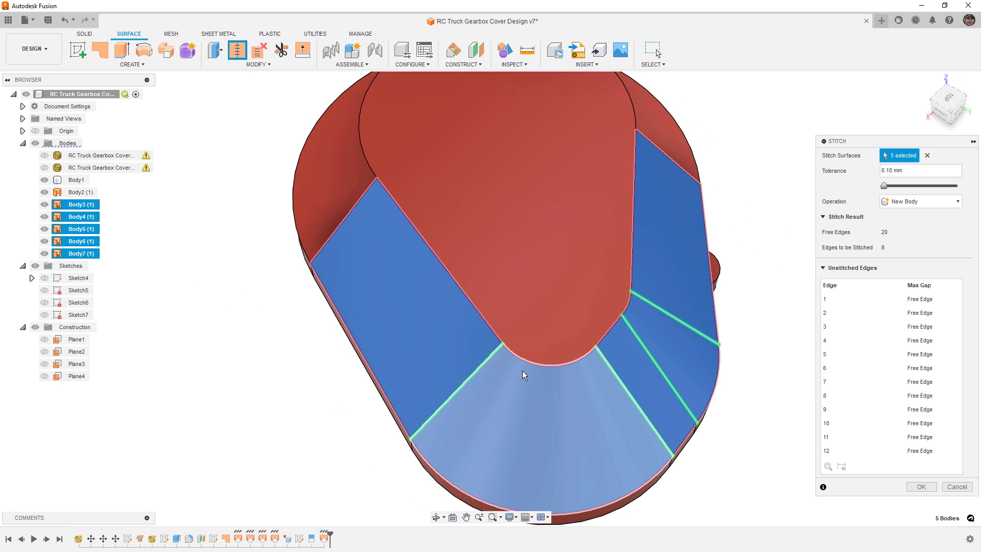
middle_click_drag(522, 370, 462, 360, "shift")
middle_click_drag(603, 380, 415, 242)
scroll(504, 300, "down", 3)
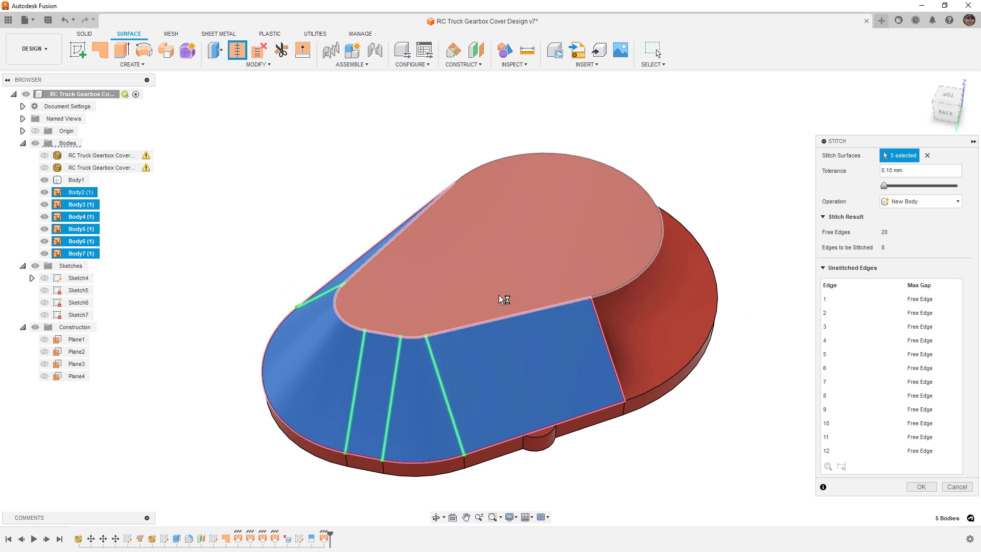
left_click(919, 487)
Step: Highlight the stitched side surfaces and the top patch in turn to check which faces each body contains
middle_click_drag(824, 462, 766, 425, "shift")
left_click(82, 204)
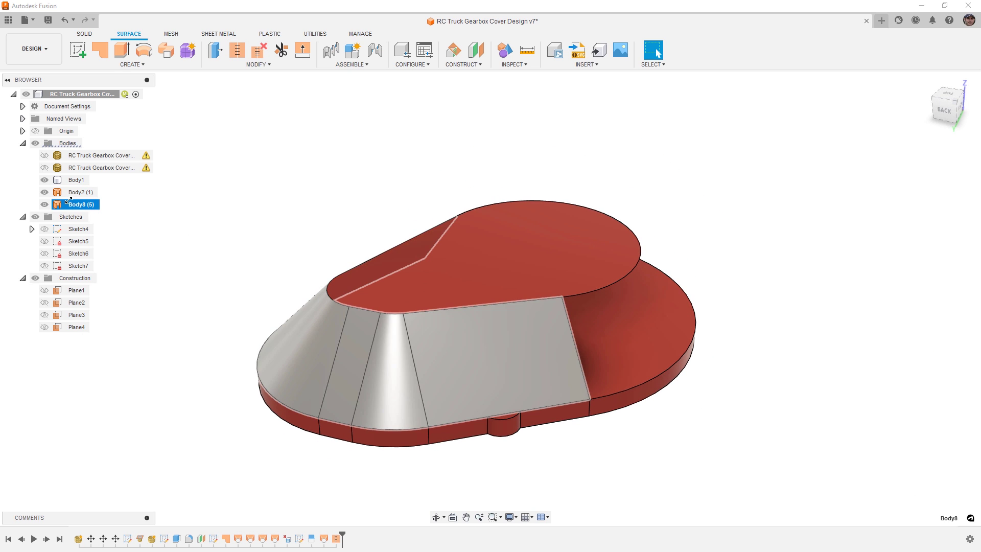
left_click(70, 193)
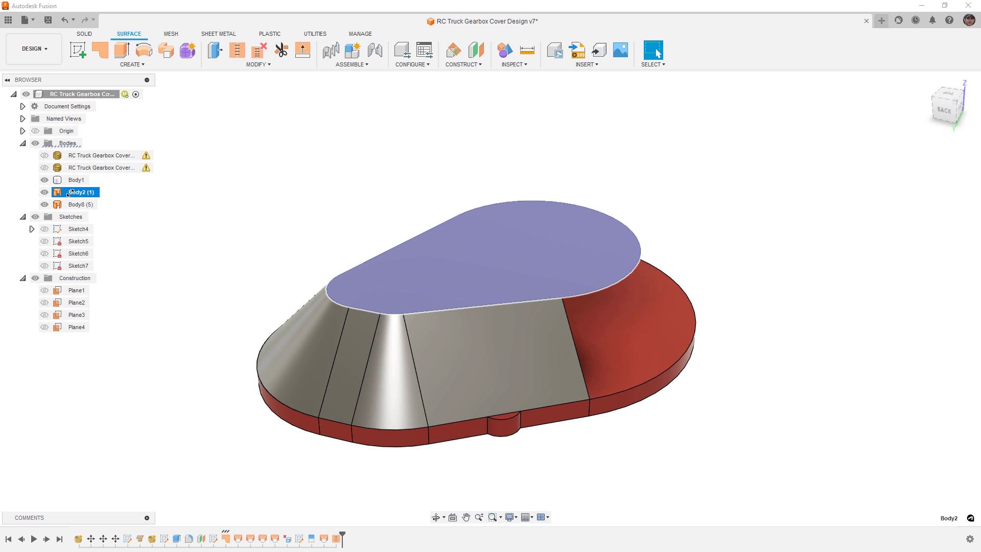
left_click(74, 204)
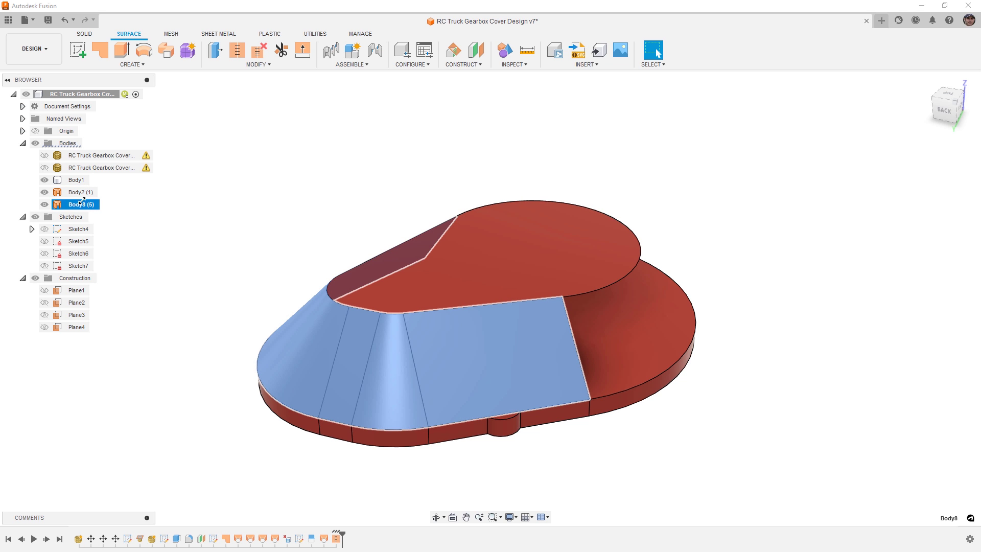
left_click(739, 295)
Step: Try patching the open large rounded end using the base arc, the top patch's arc and both stitched side edges, with chaining off
middle_click_drag(736, 352, 690, 366, "shift")
middle_click_drag(690, 366, 654, 341)
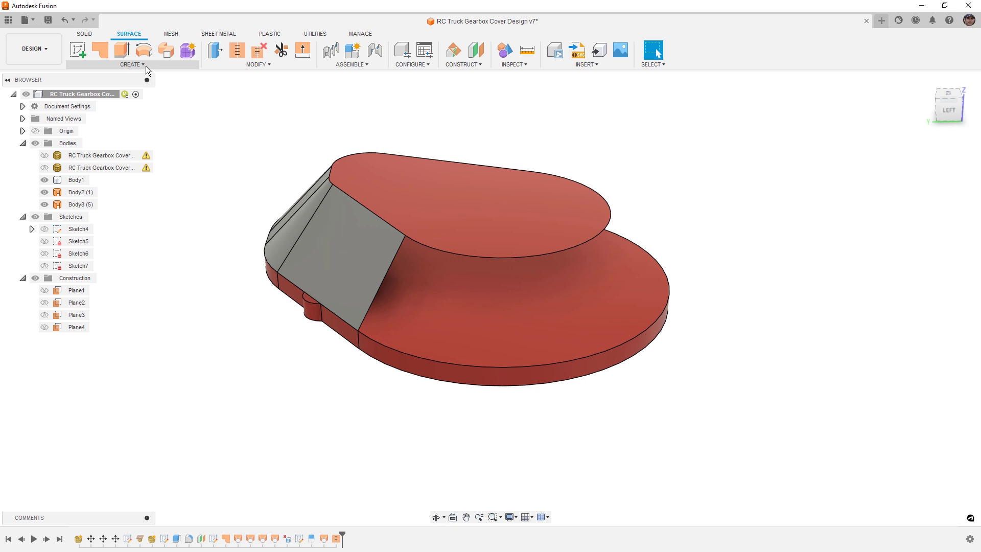
left_click(99, 51)
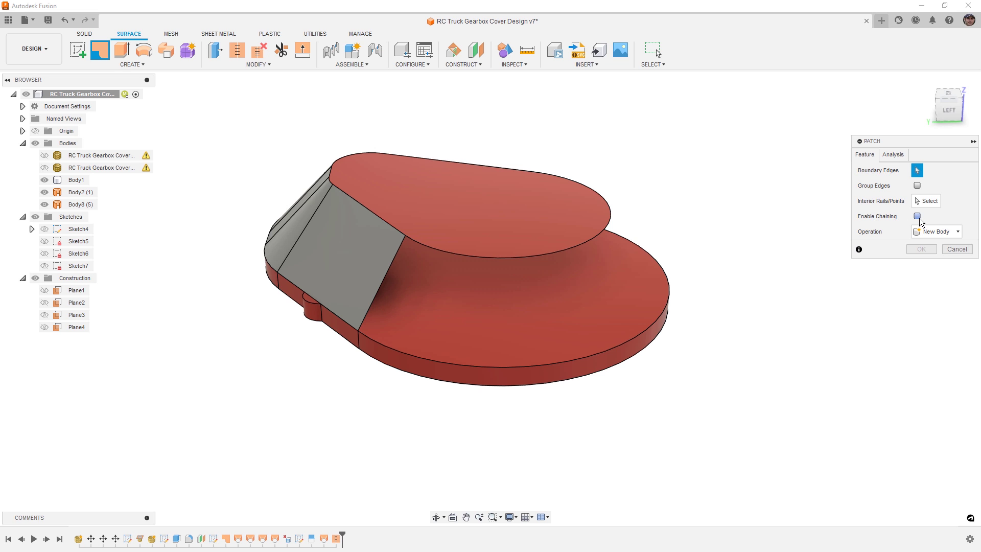
left_click(464, 253)
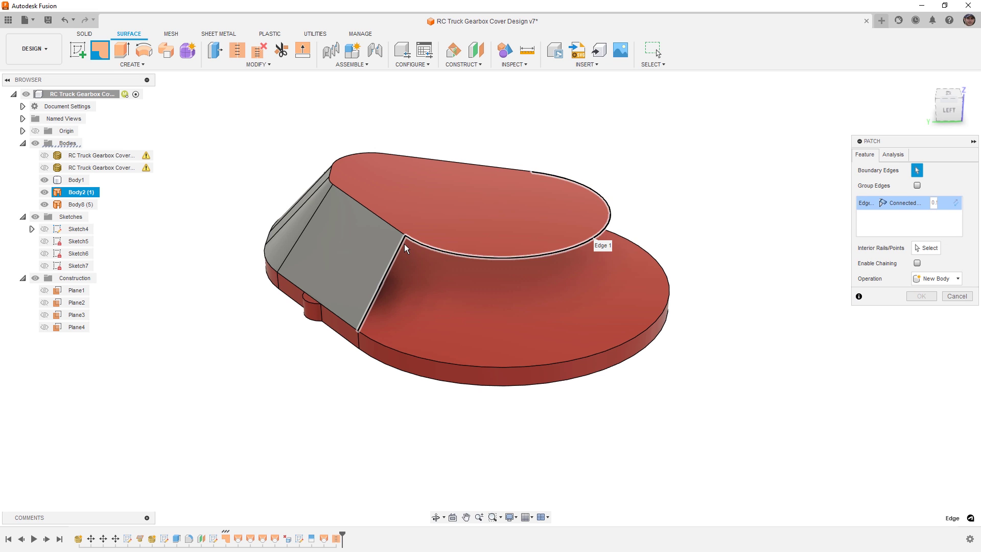
left_click(384, 280)
left_click(587, 338)
middle_click_drag(587, 338, 571, 264, "shift")
left_click(571, 264)
middle_click_drag(502, 342, 546, 342, "shift")
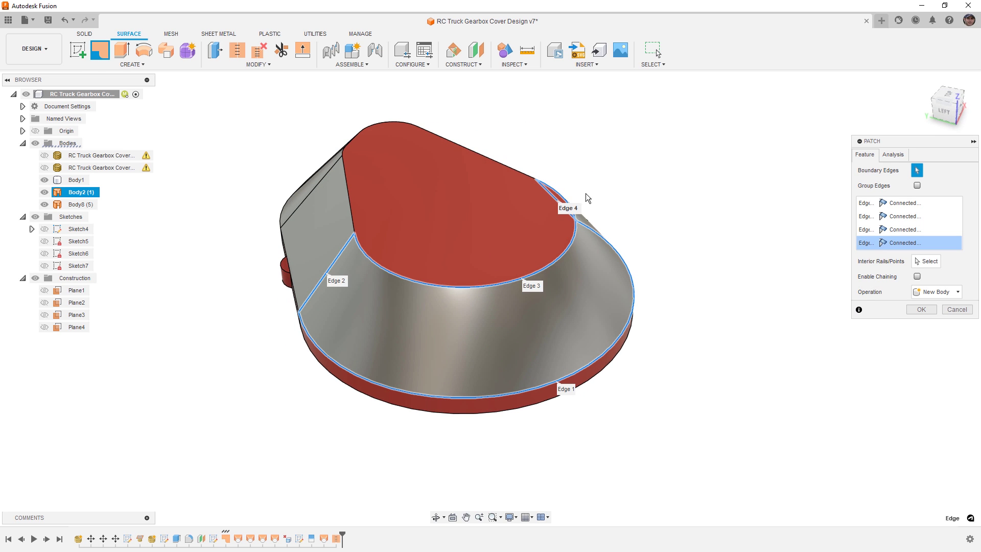
Step: Set the end patch's continuity to Tangent (G1) along both stitched side edges
left_click(904, 216)
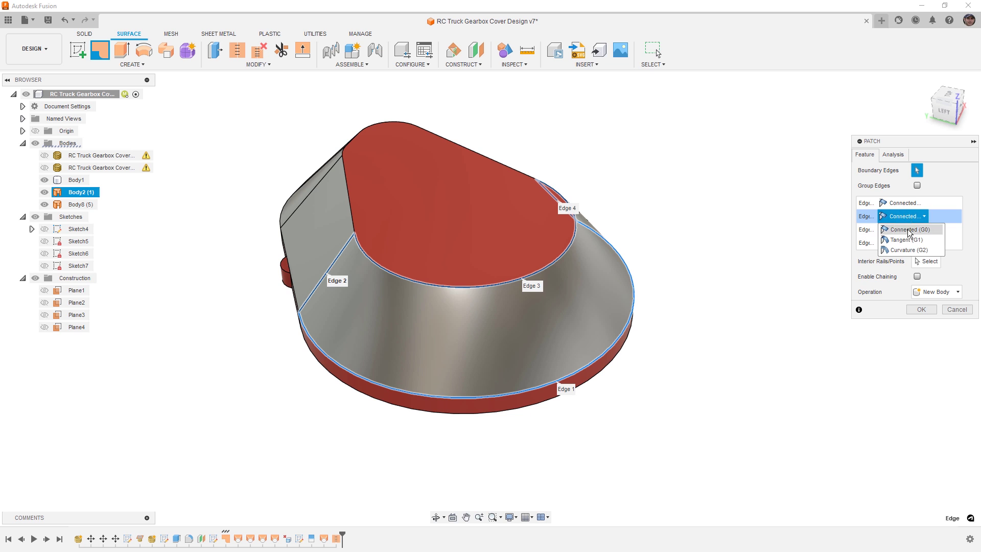
left_click(907, 240)
left_click(904, 243)
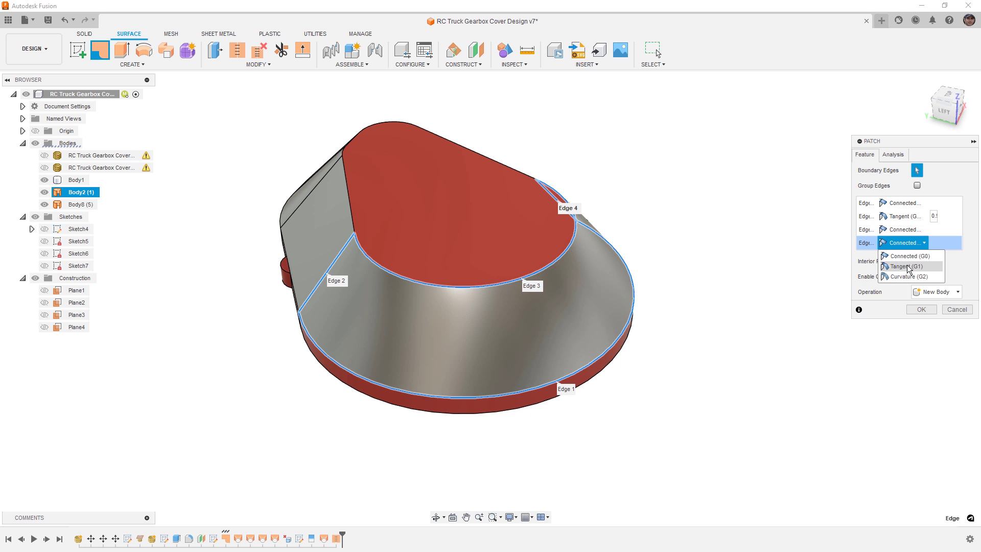
left_click(905, 266)
Step: Examine the end patch's preview in the back and left views and close to its outer profile, and discard the patch
middle_click_drag(710, 314, 777, 287, "shift")
left_click(941, 104)
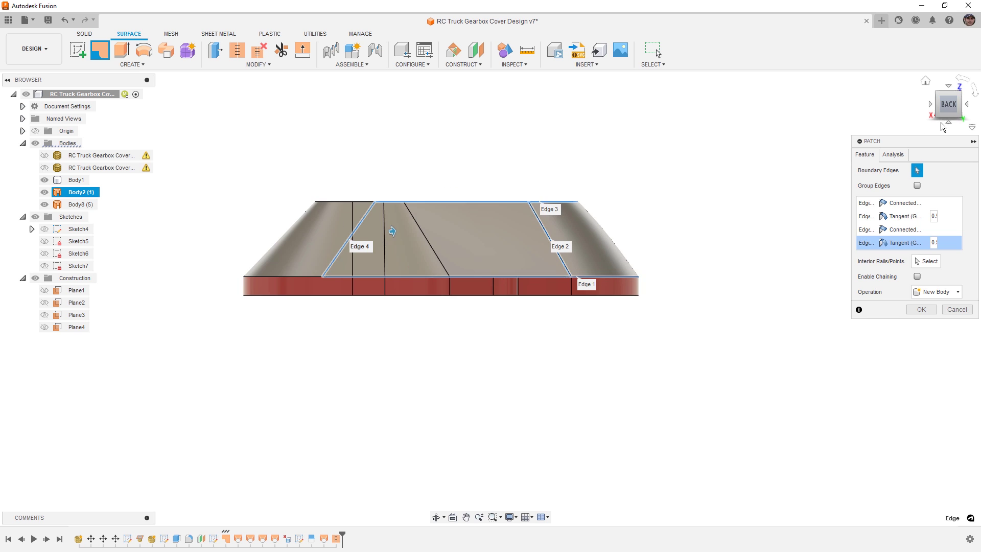
left_click(967, 106)
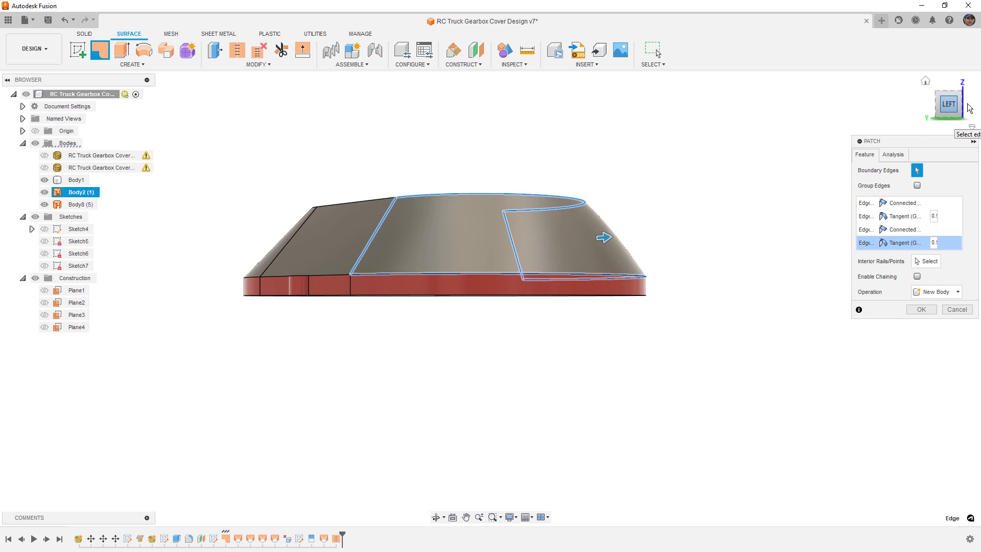
scroll(598, 228, "up", 5)
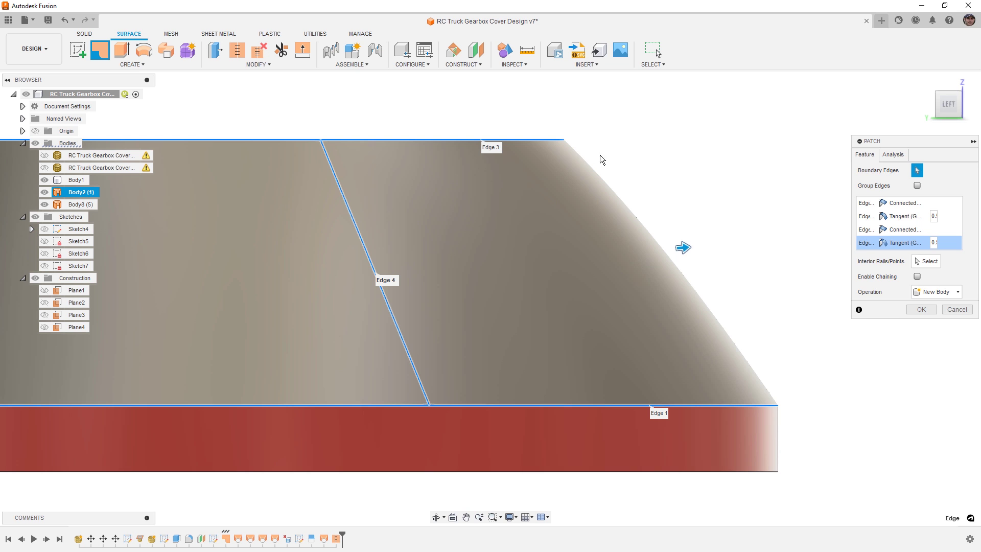
scroll(598, 165, "down", 5)
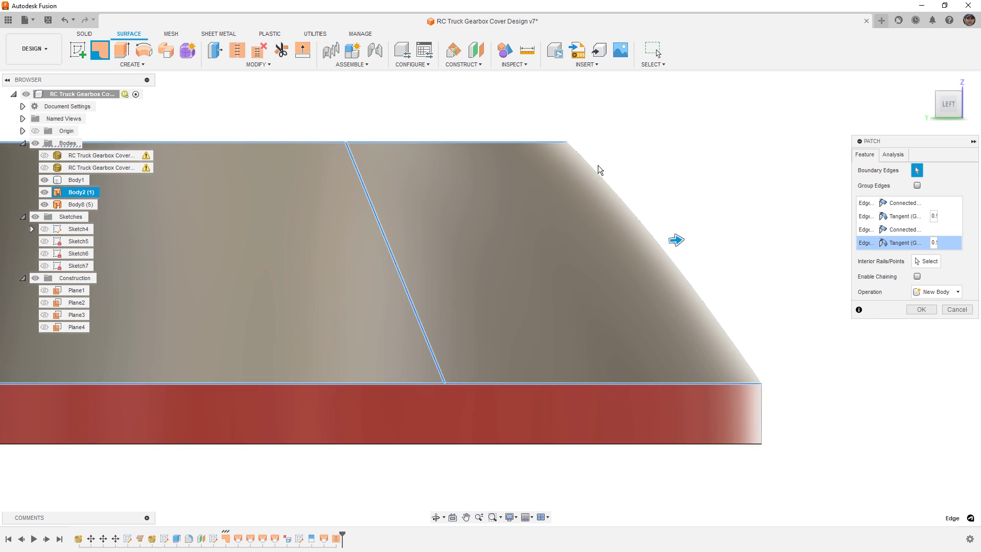
middle_click_drag(595, 162, 620, 328, "shift")
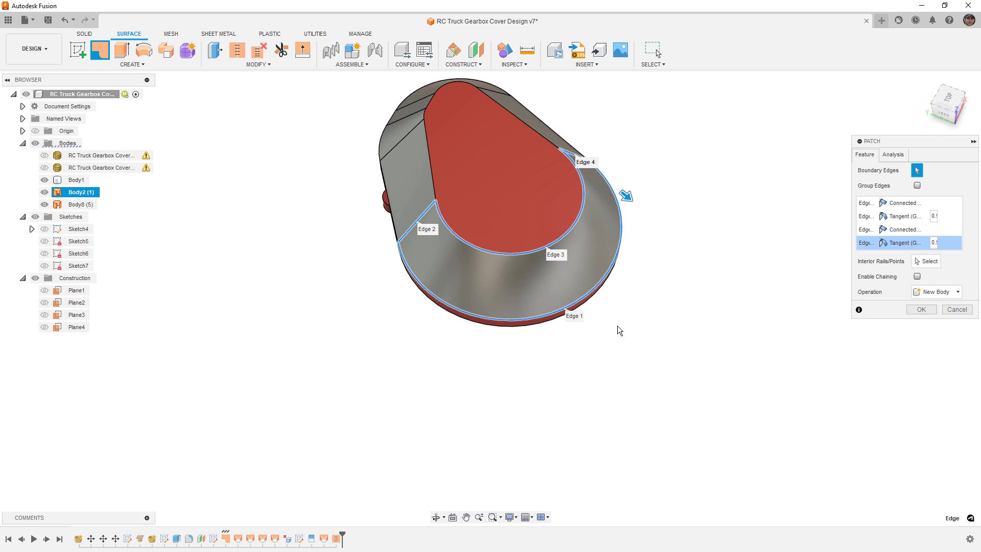
left_click(958, 310)
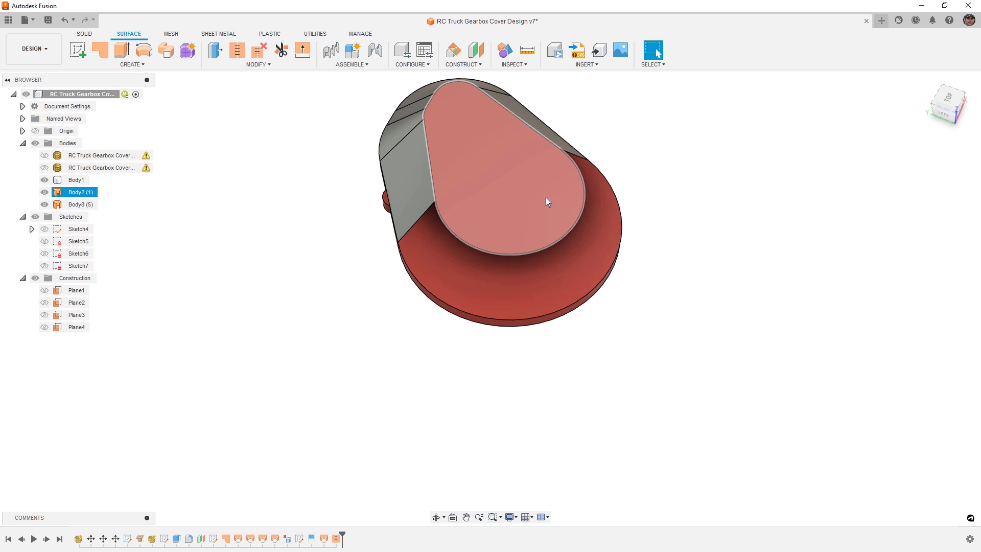
Step: Set up a surface loft from the top patch's large arc to the base's large arc, with chain selection off
left_click(583, 205)
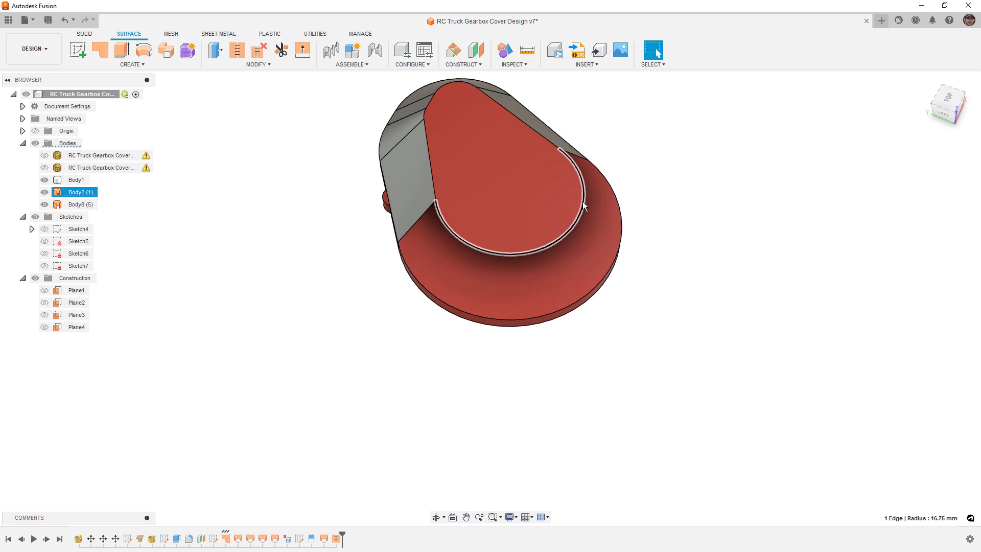
left_click(616, 253)
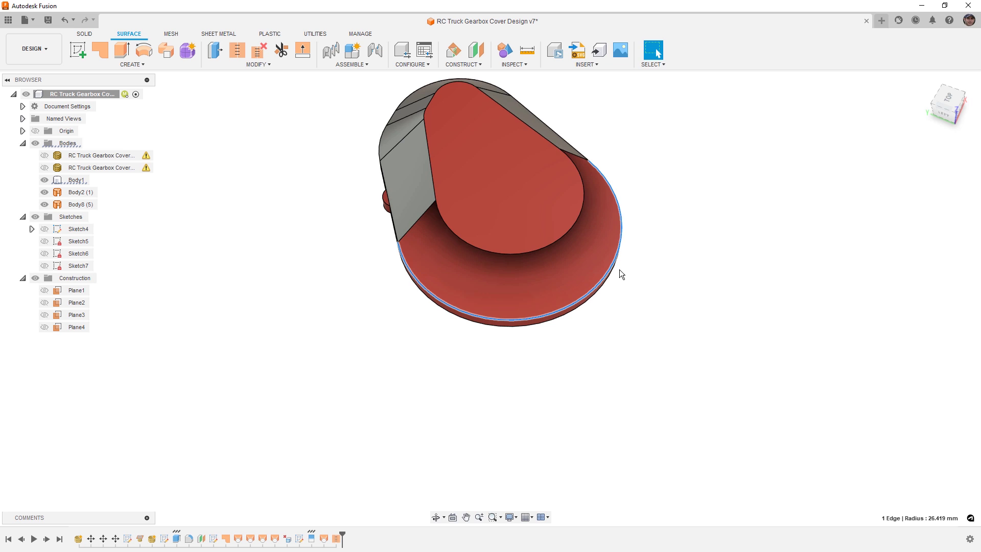
middle_click_drag(619, 269, 659, 234, "shift")
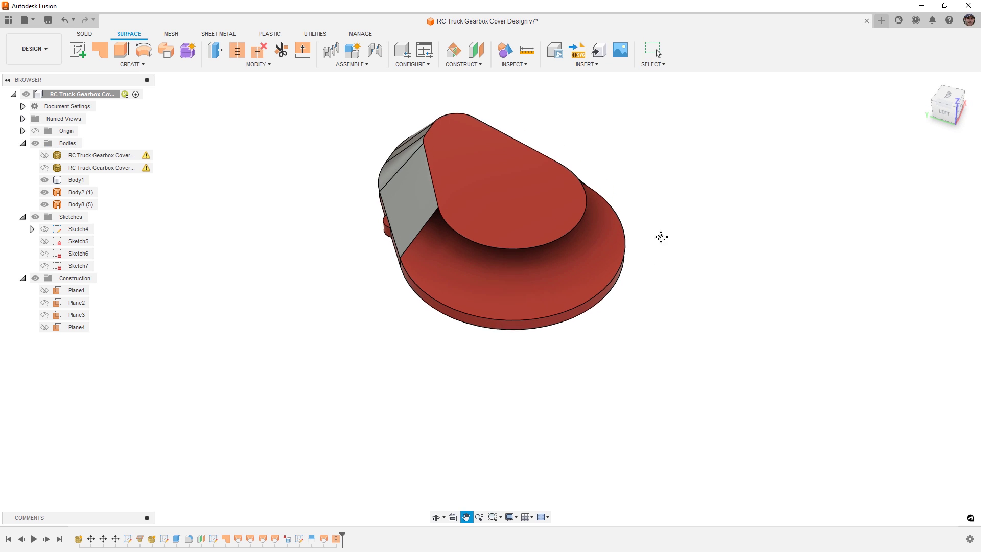
left_click(172, 66)
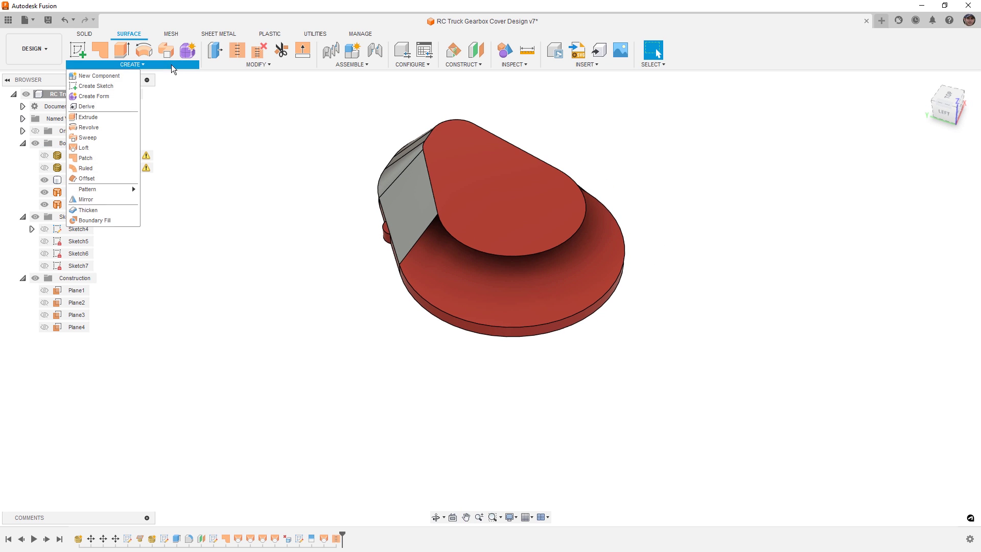
left_click(85, 147)
left_click(586, 217)
left_click(624, 260)
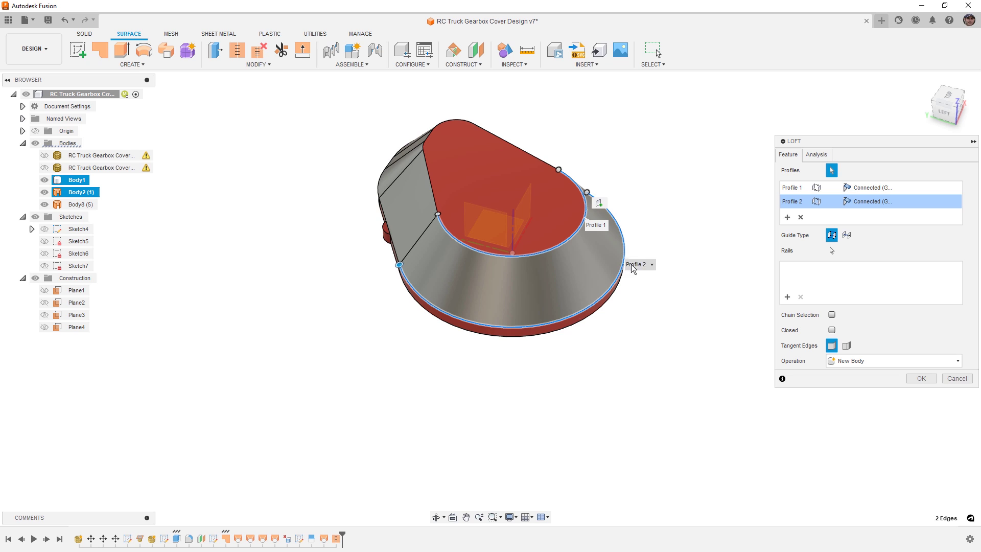
middle_click_drag(631, 313, 639, 298, "shift")
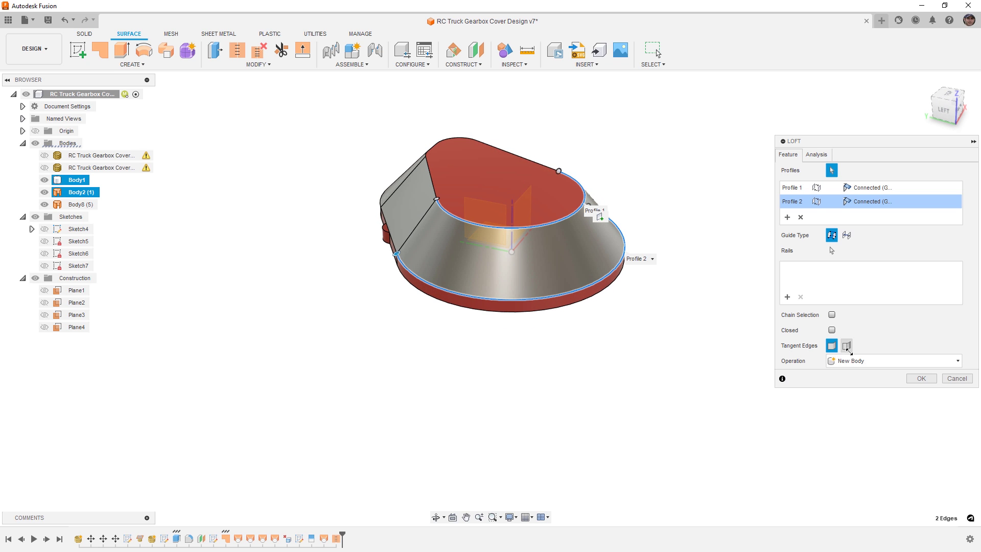
Step: Switch the loft's Tangent Edges option, turn on Closed, check the preview from the side and create the end surface as a new body
left_click(848, 347)
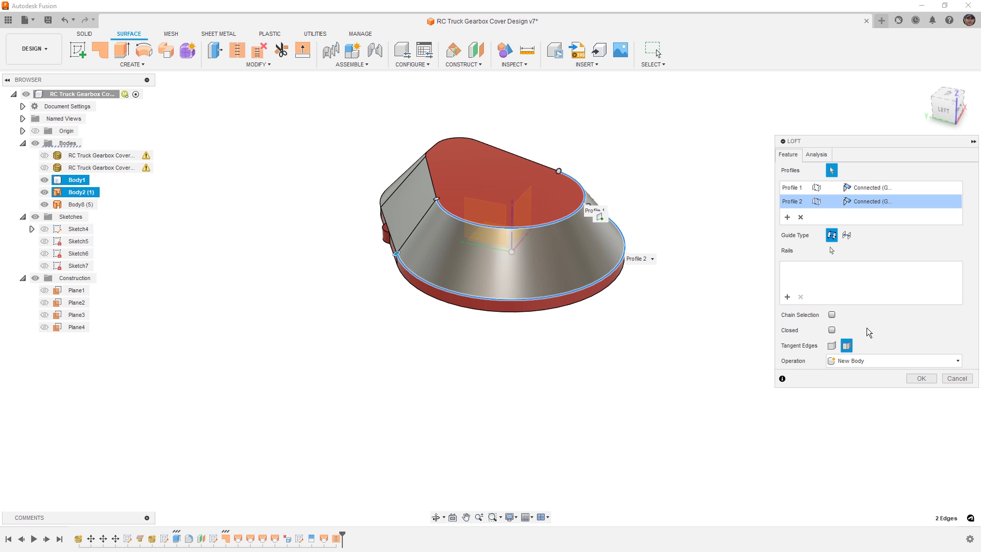
mouse_move(715, 322)
middle_mouse_down("shift")
mouse_move(574, 315)
mouse_move(547, 267)
mouse_move(552, 274)
mouse_move(471, 258)
middle_mouse_up("shift")
scroll(382, 201, "up", 5)
scroll(560, 274, "down", 5)
scroll(471, 258, "up", 4)
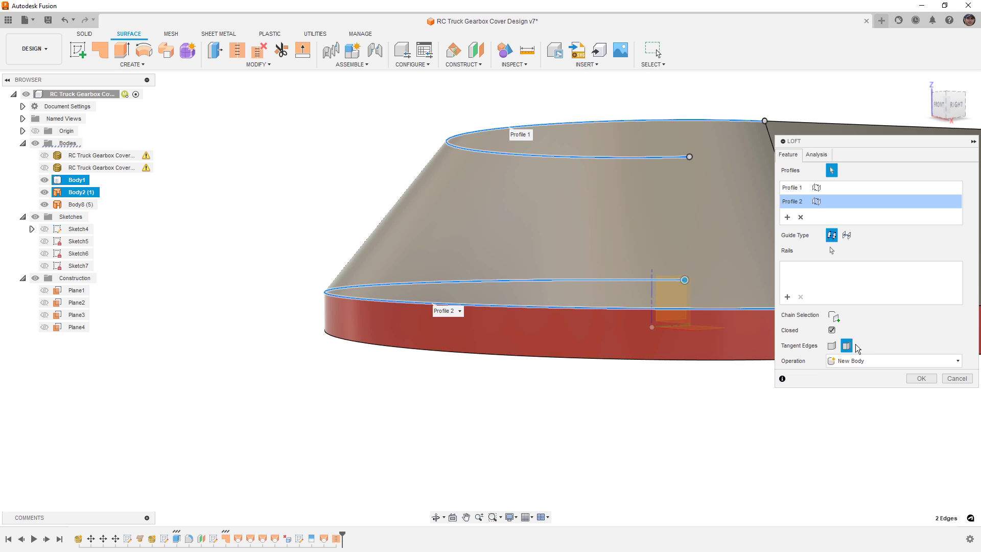
middle_click_drag(627, 252, 476, 140, "shift")
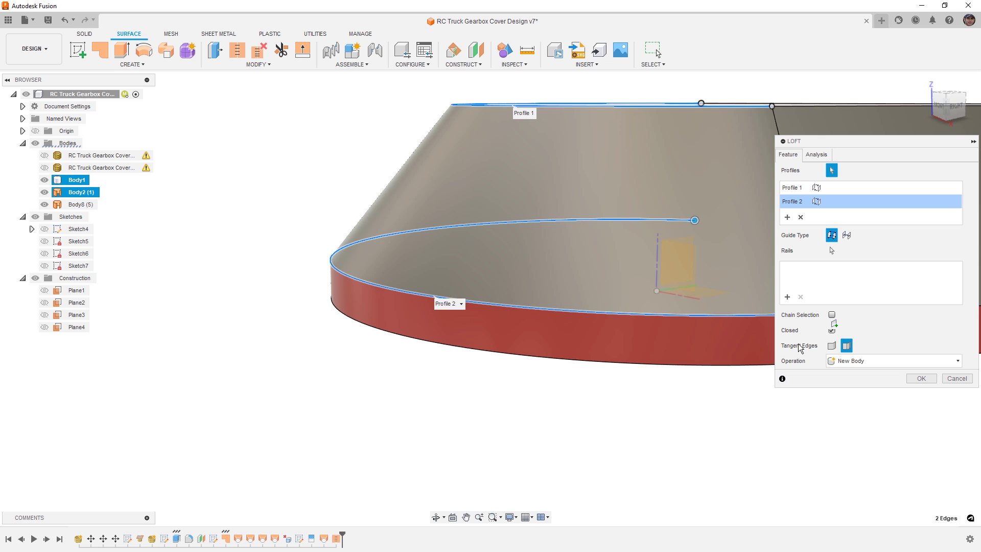
left_click(832, 330)
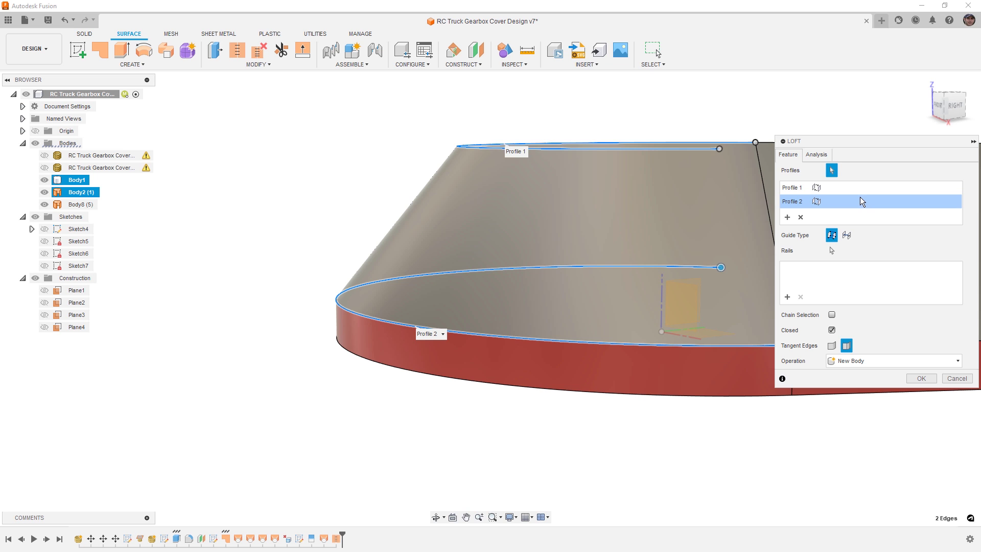
middle_click_drag(436, 225, 460, 309, "shift")
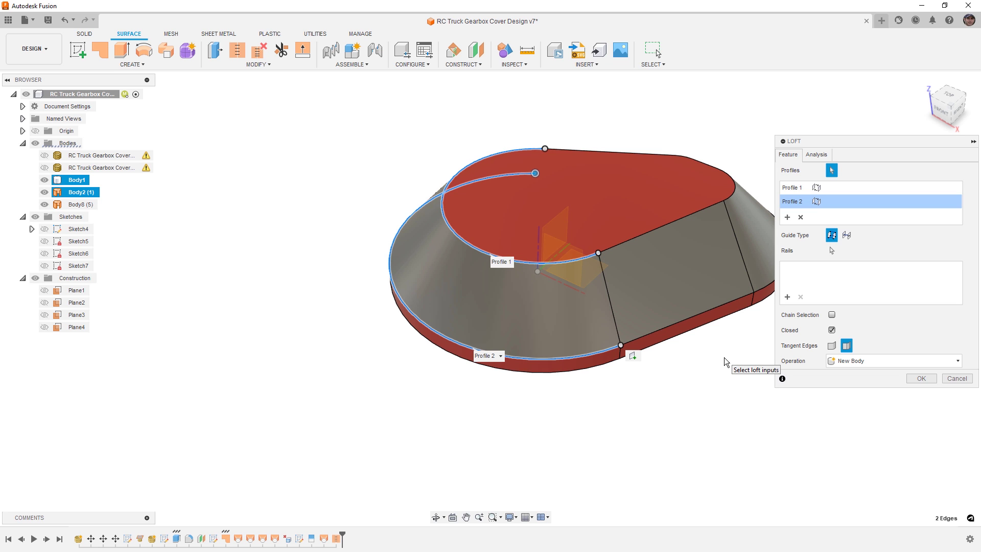
left_click(918, 378)
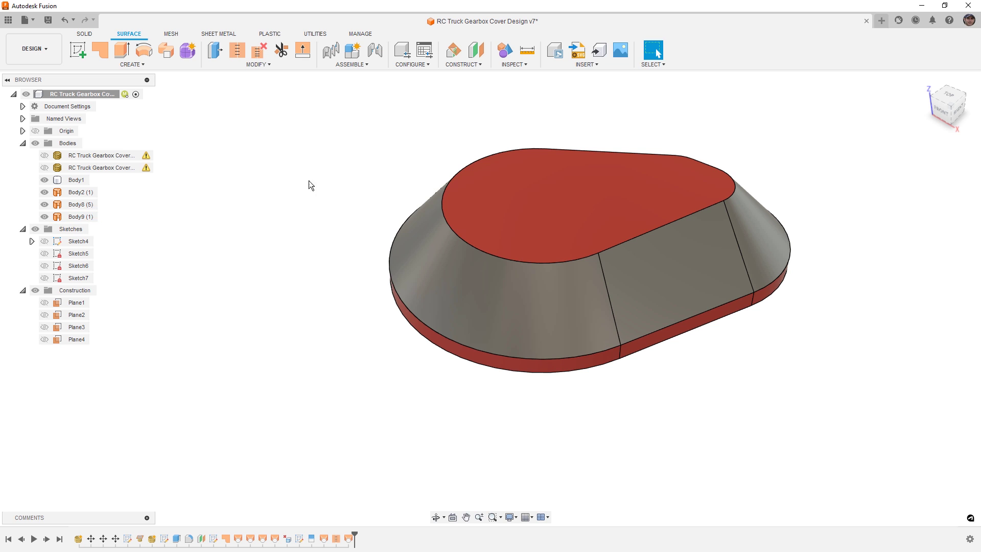
Step: Stitch the side surfaces, the lofted end and the top patch into a new body with a 0.10 mm tolerance
left_click(244, 54)
left_click(649, 272)
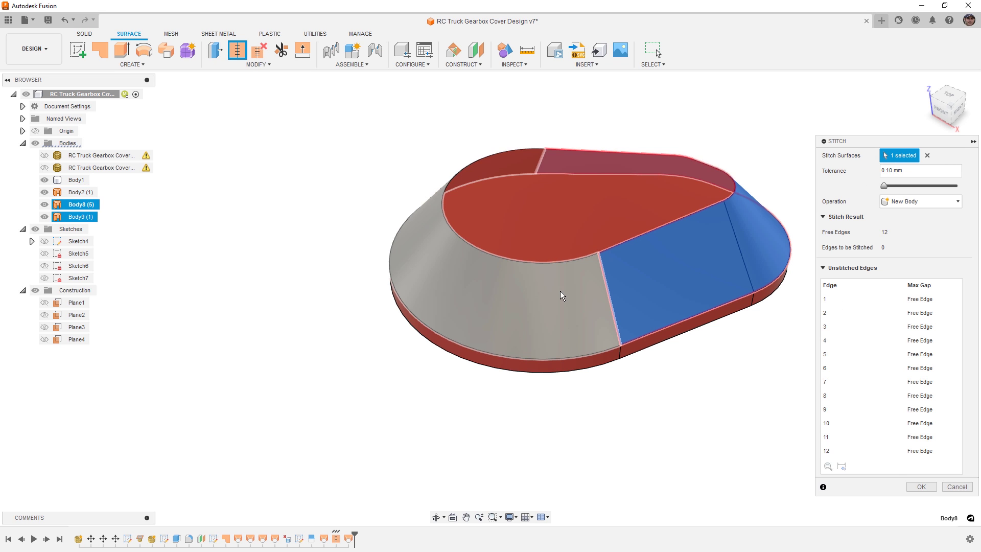
left_click(562, 290)
left_click(540, 223)
left_click(919, 404)
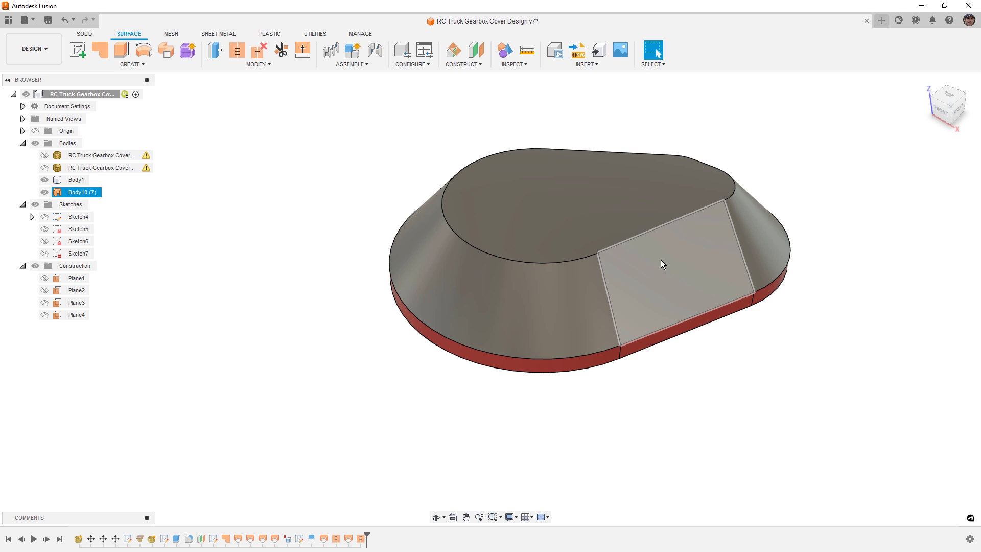
Step: Try a constant 2.5 mm tangent fillet around the stitched body's whole upper outline, examine the preview from several sides and discard it
scroll(661, 260, "up", 3)
key("f")
left_click(624, 245)
type("2.5")
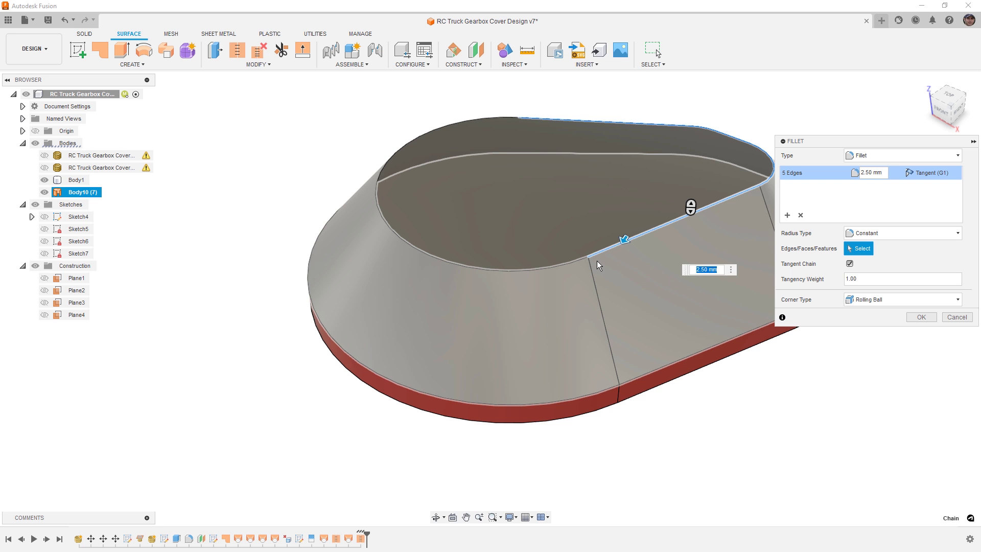
left_click(574, 259)
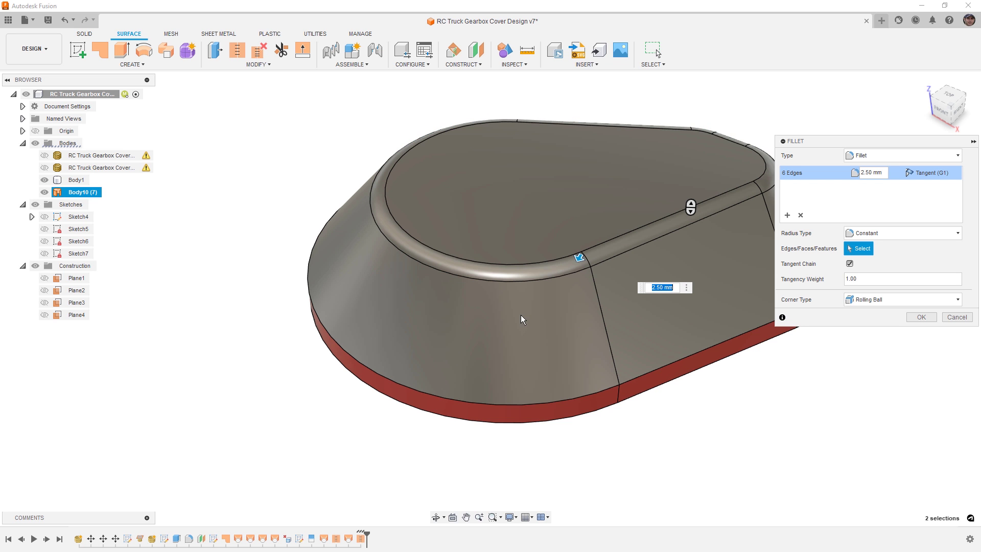
middle_click_drag(522, 320, 651, 306, "shift")
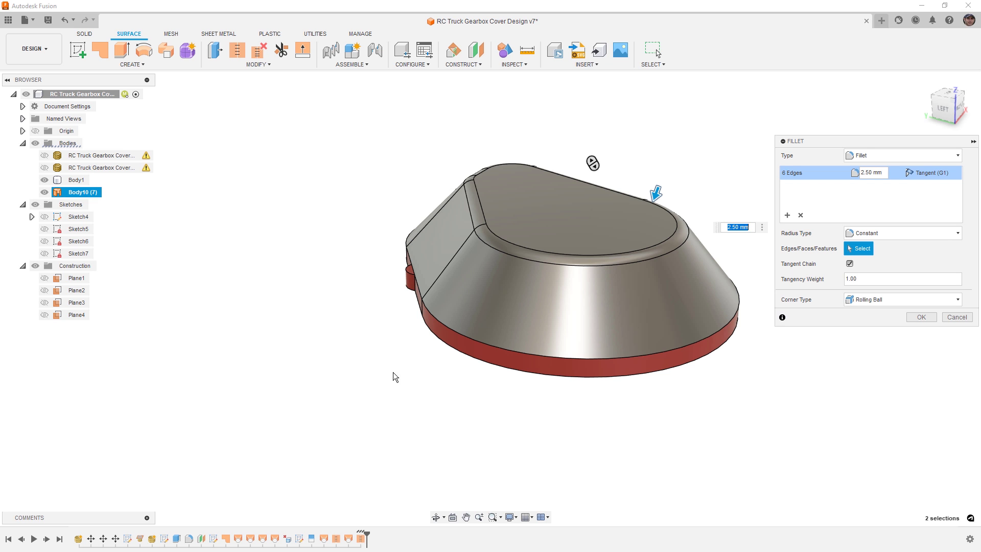
middle_click_drag(699, 369, 592, 362, "shift")
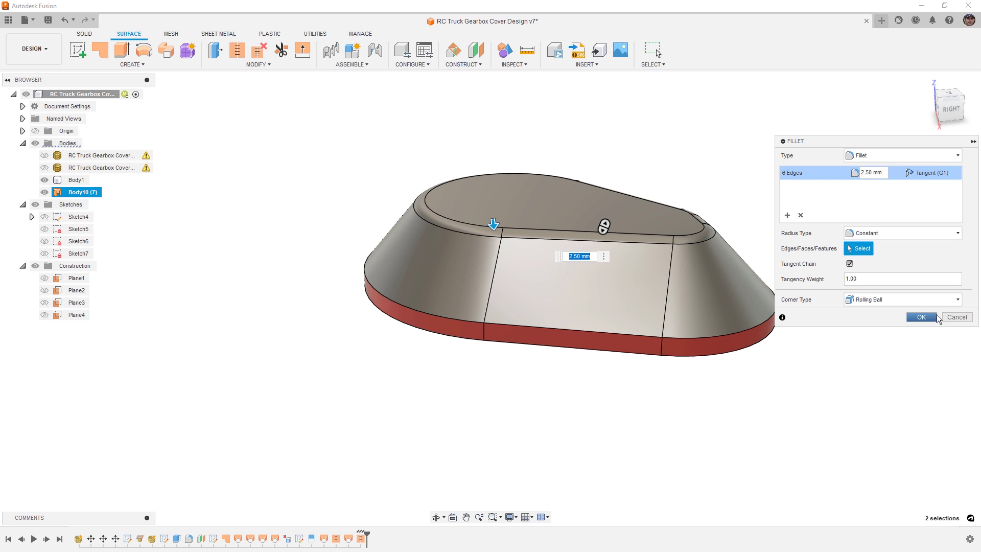
left_click(935, 317)
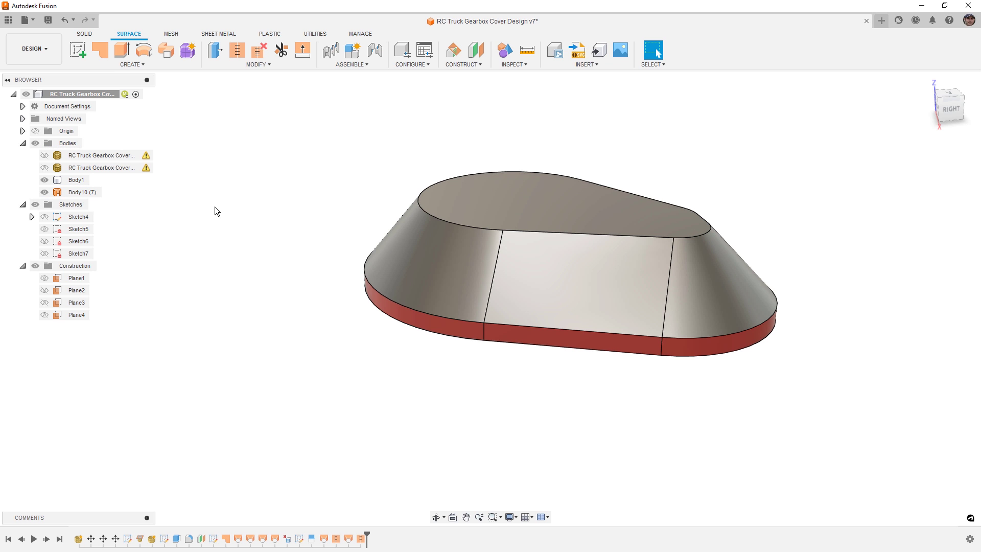
Step: Show the scanned body over the stitched surfaces and examine from all around where the large rounded end deviates from the scan
left_click(46, 168)
middle_click_drag(425, 272, 421, 287, "shift")
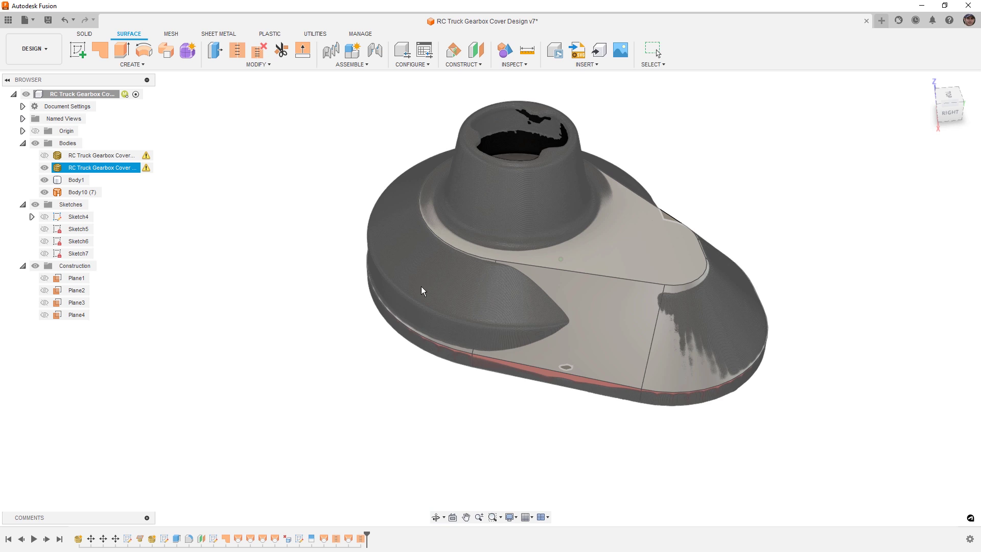
scroll(435, 248, "up", 3)
middle_click_drag(440, 252, 431, 221, "shift")
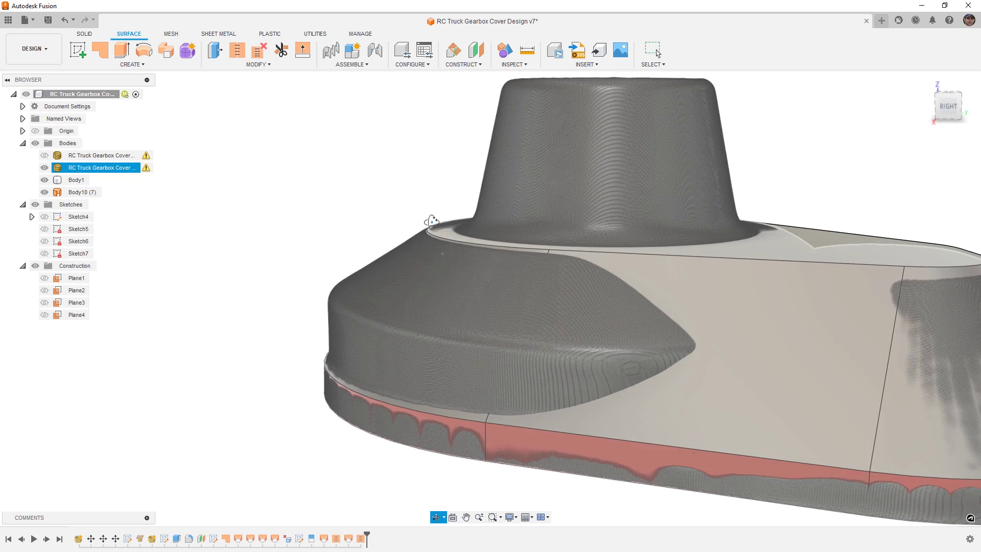
scroll(444, 240, "up", 3)
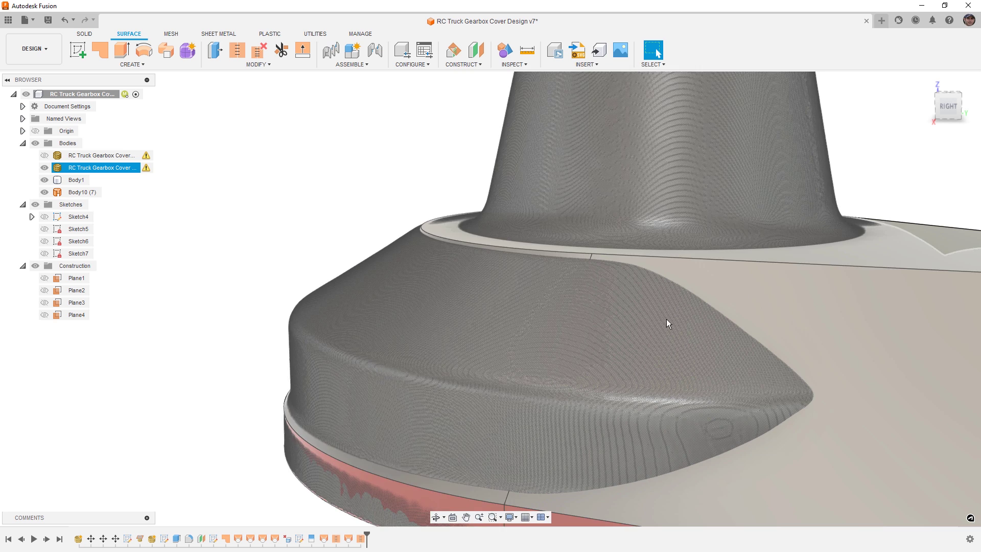
scroll(778, 308, "down", 5)
middle_click_drag(777, 310, 759, 317, "shift")
scroll(775, 310, "up", 3)
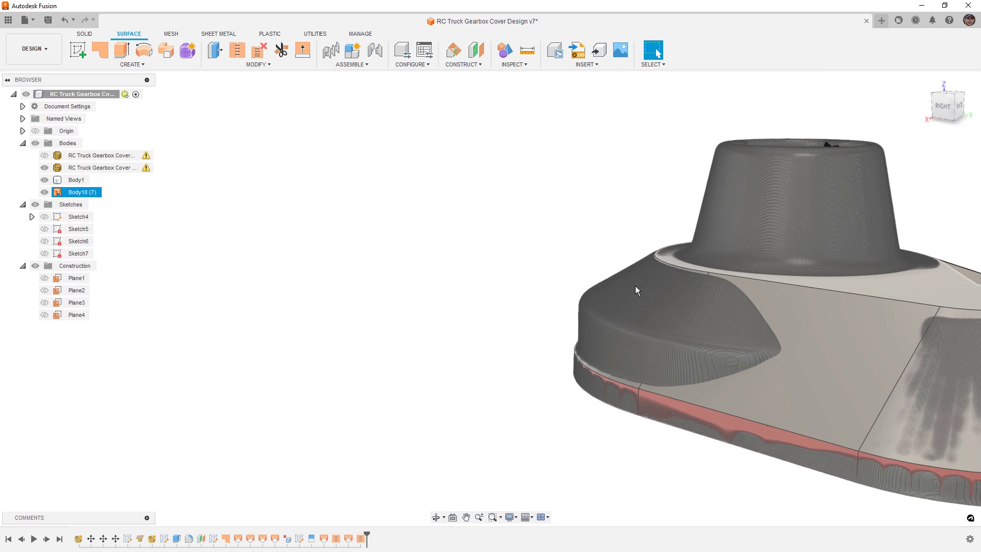
scroll(612, 291, "down", 3)
middle_click_drag(612, 290, 785, 382, "shift")
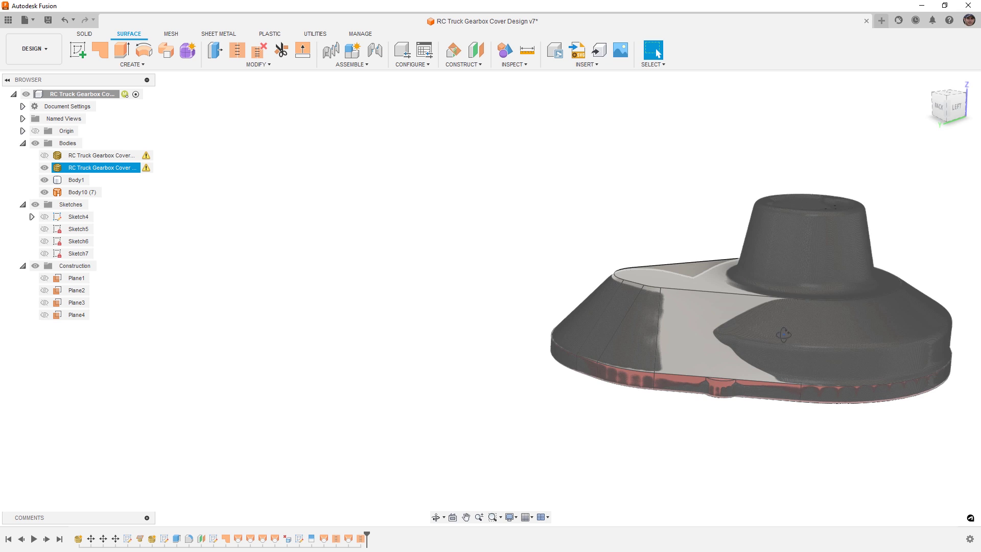
middle_click_drag(784, 335, 571, 274, "shift")
scroll(562, 279, "up", 3)
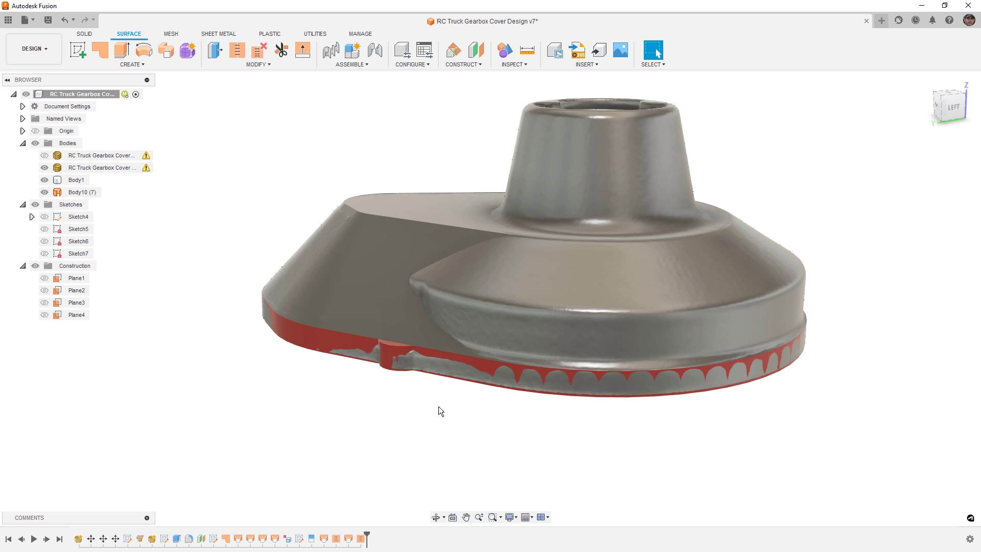
middle_click_drag(457, 403, 549, 321, "shift")
Step: Hide and reshow the stitched body to compare its flat top and sides with the scan's two rounded ends
left_click(99, 168)
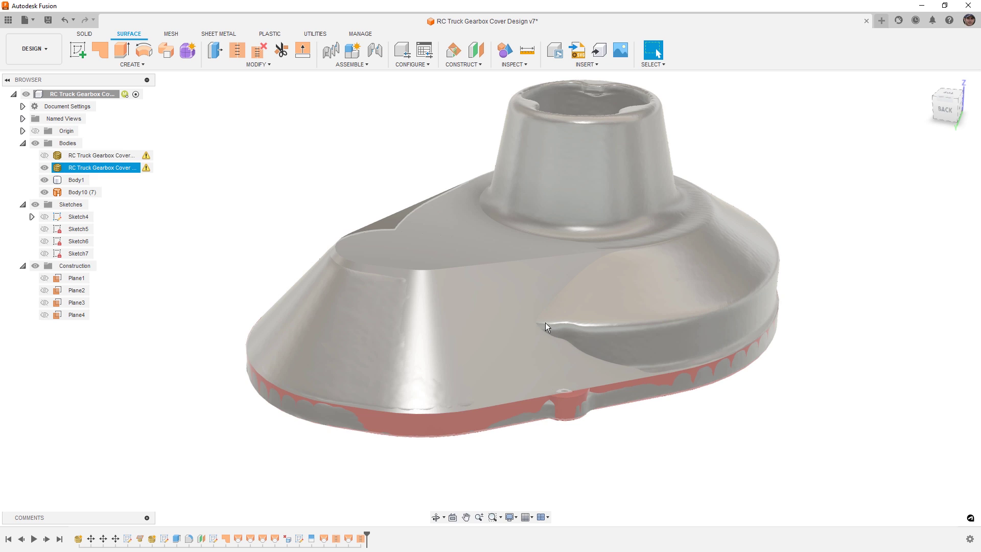
left_click(42, 193)
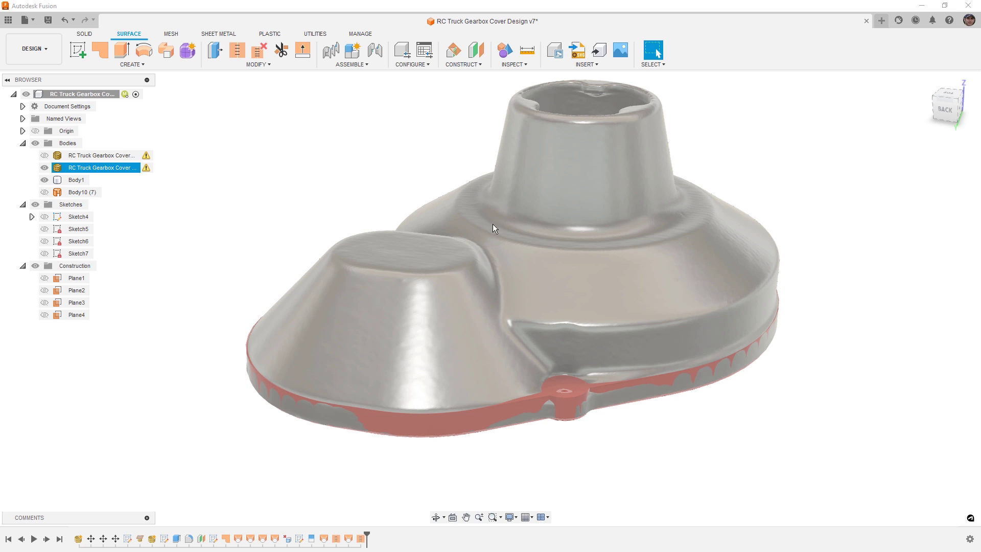
left_click(45, 192)
middle_click_drag(295, 251, 327, 247, "shift")
left_click(327, 247)
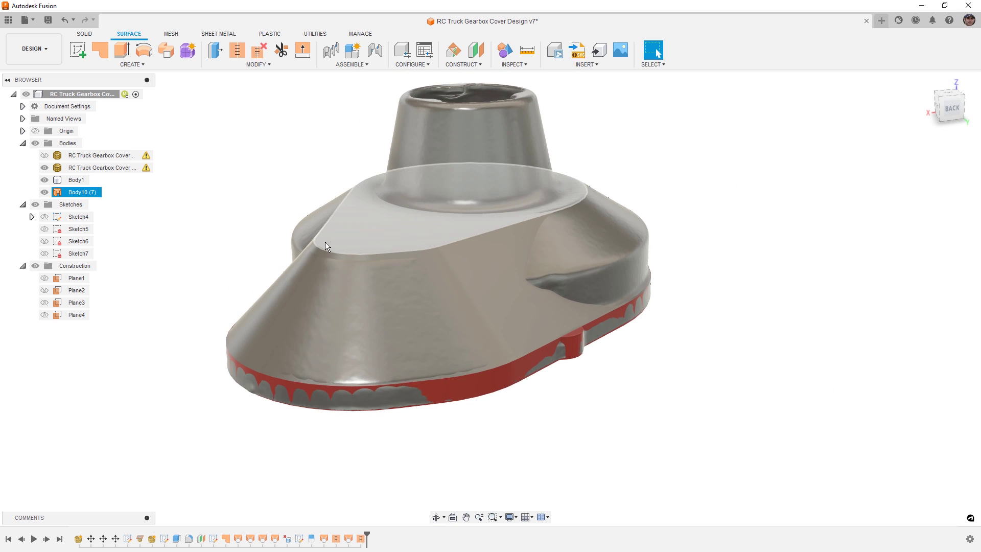
left_click(634, 254)
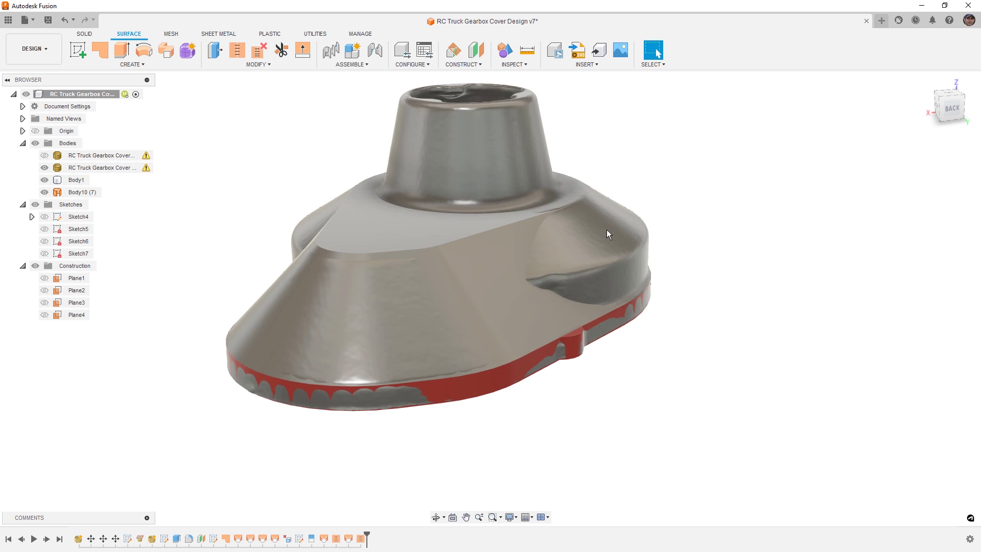
scroll(527, 312, "up", 2)
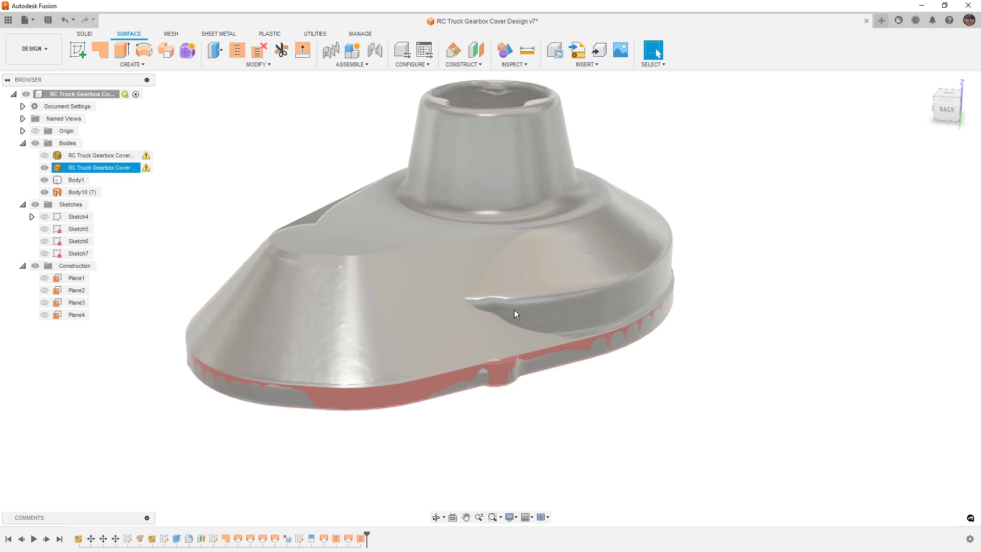
Step: Hide the scanned body and the stitched surface body, leaving only the base plate shown
left_click(44, 168)
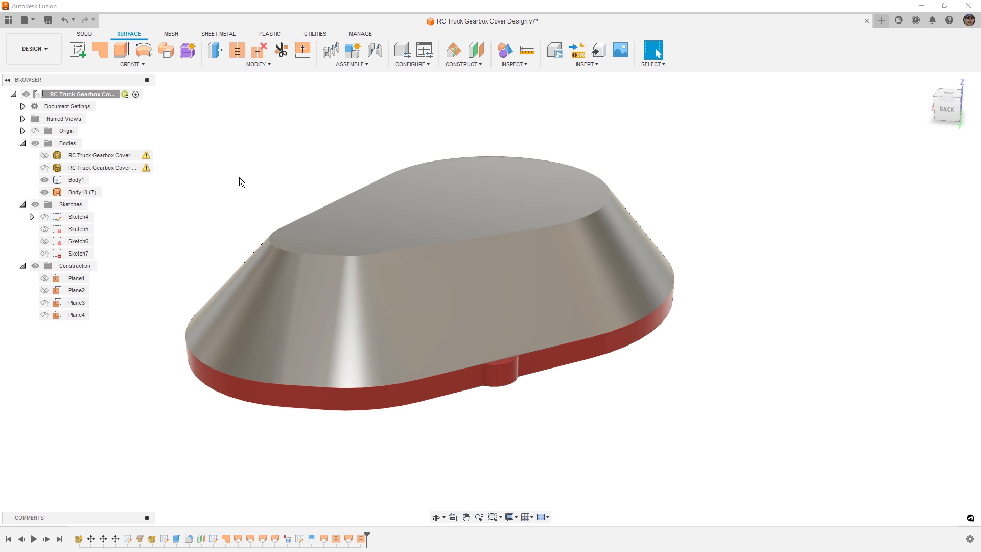
middle_click_drag(636, 302, 516, 298, "shift")
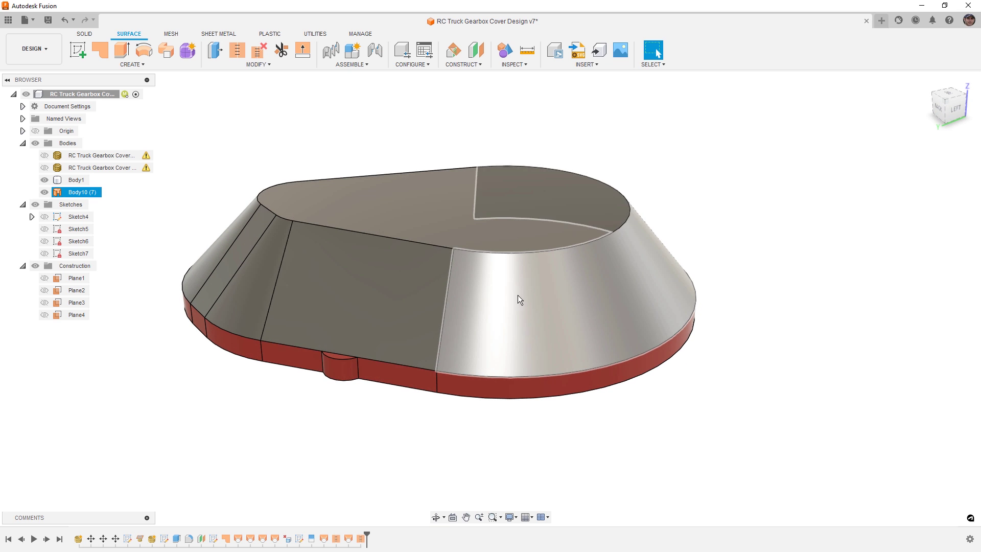
left_click(44, 193)
Step: Start a sketch on the base plate's top face and project the arc of its large rounded end
left_click(598, 307)
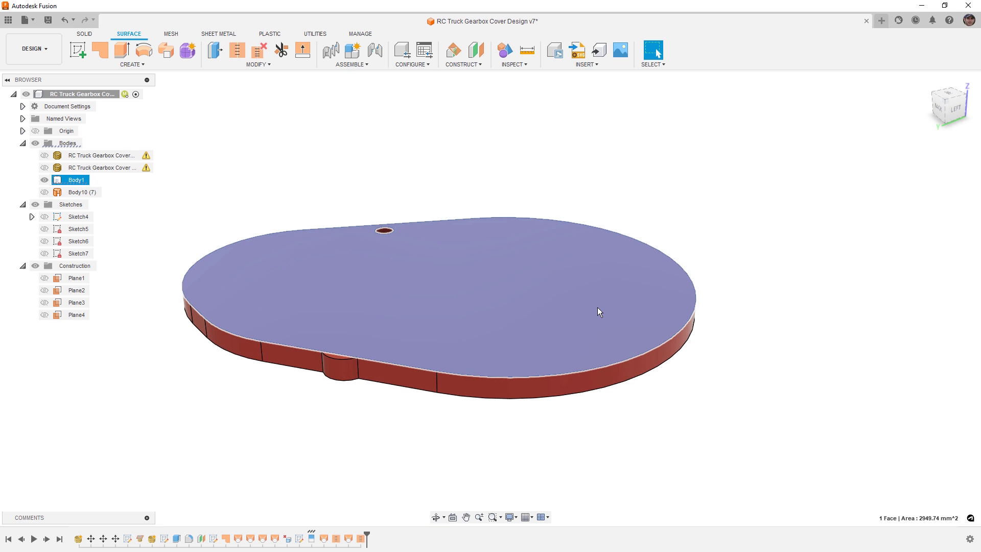
right_click(598, 307)
left_click(588, 378)
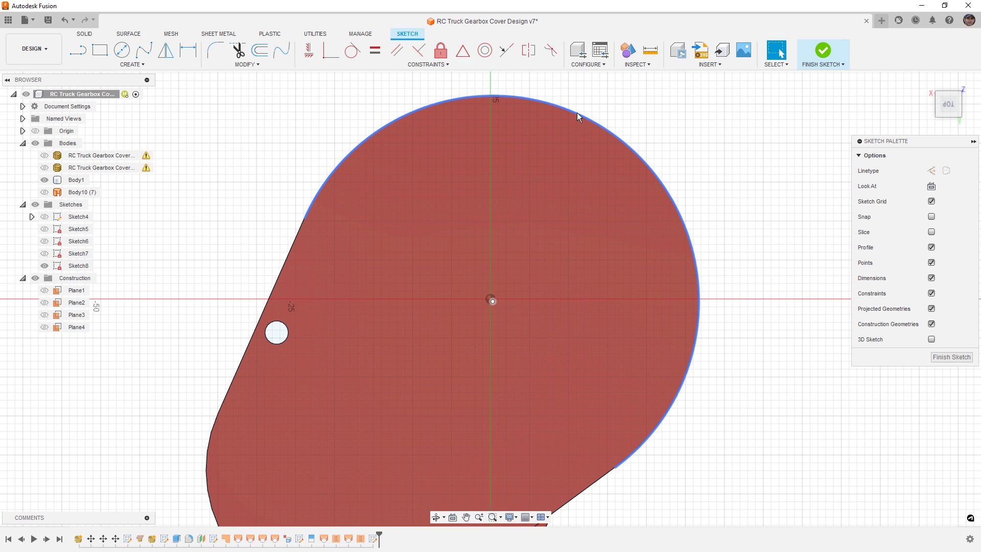
left_click(577, 116)
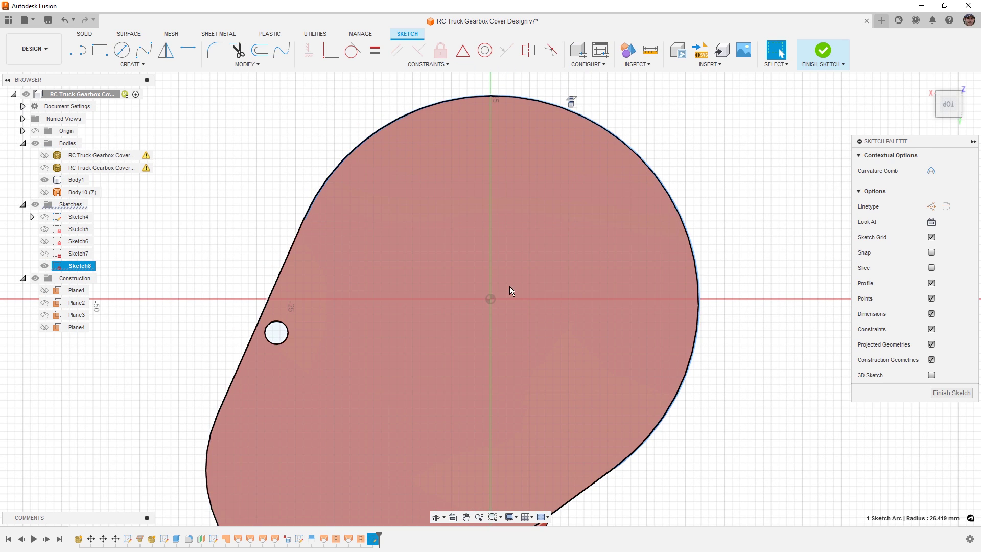
Step: Draw a circle from the projected arc's center, slightly larger than the base's large rounded end
scroll(496, 302, "up", 1)
scroll(496, 302, "up", 3)
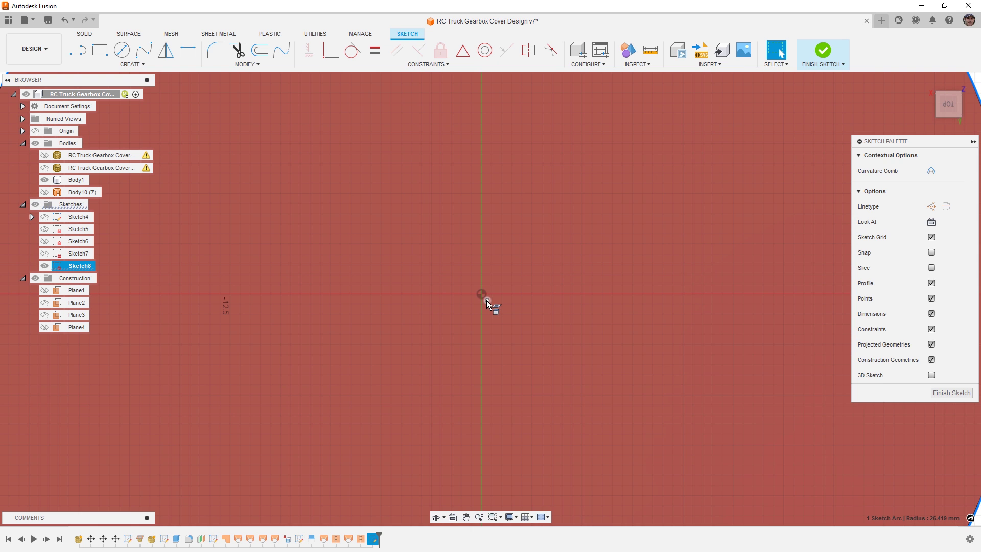
key("c")
left_click(483, 296)
scroll(486, 296, "down", 4)
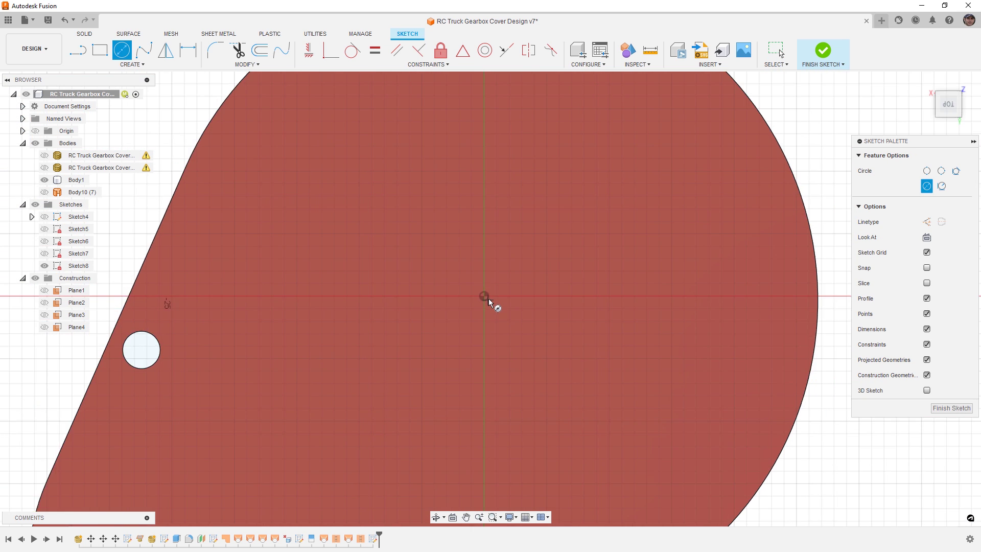
scroll(487, 296, "down", 1)
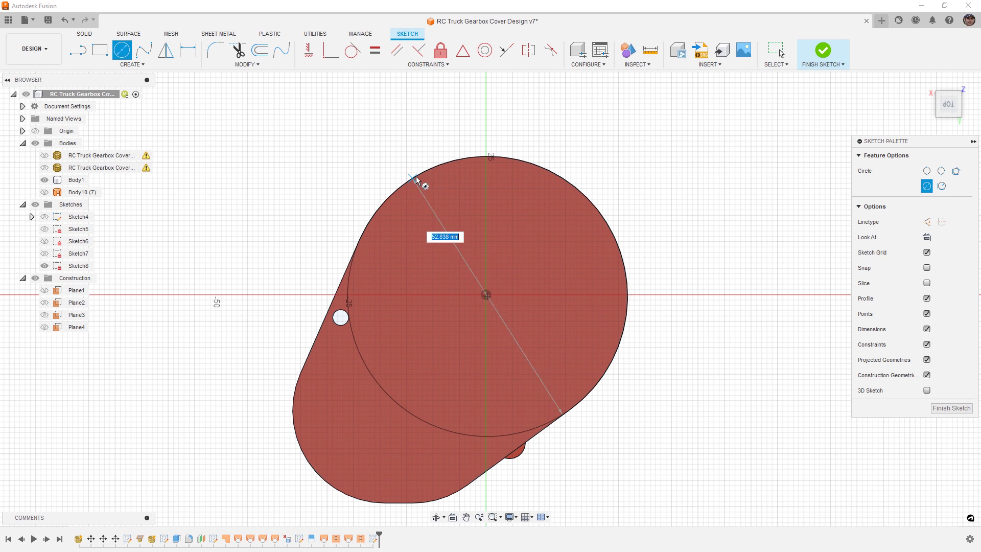
left_click(433, 163)
key("Escape")
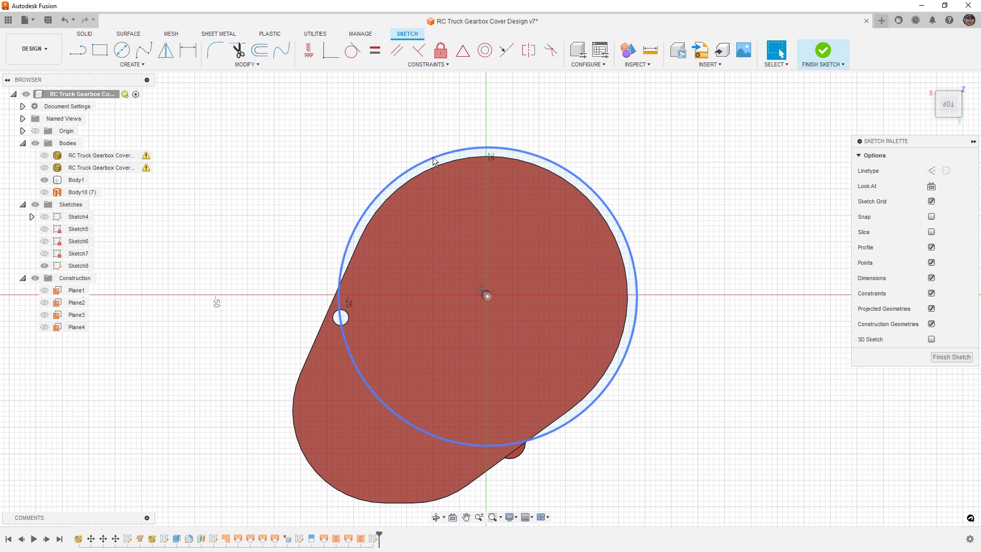
Step: Constrain the circle equal to the projected arc of the large rounded end and finish the sketch
left_click(434, 158)
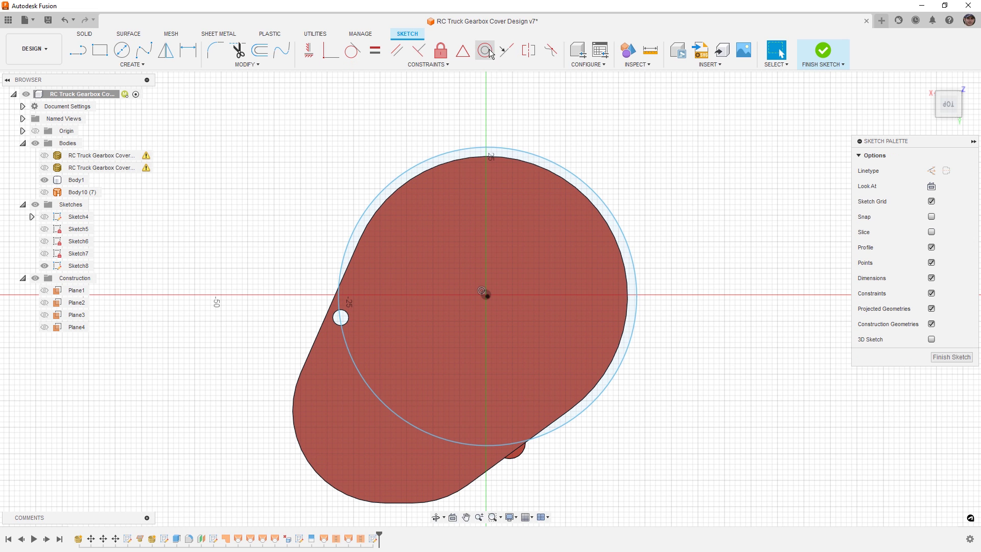
left_click(485, 50)
left_click(465, 160)
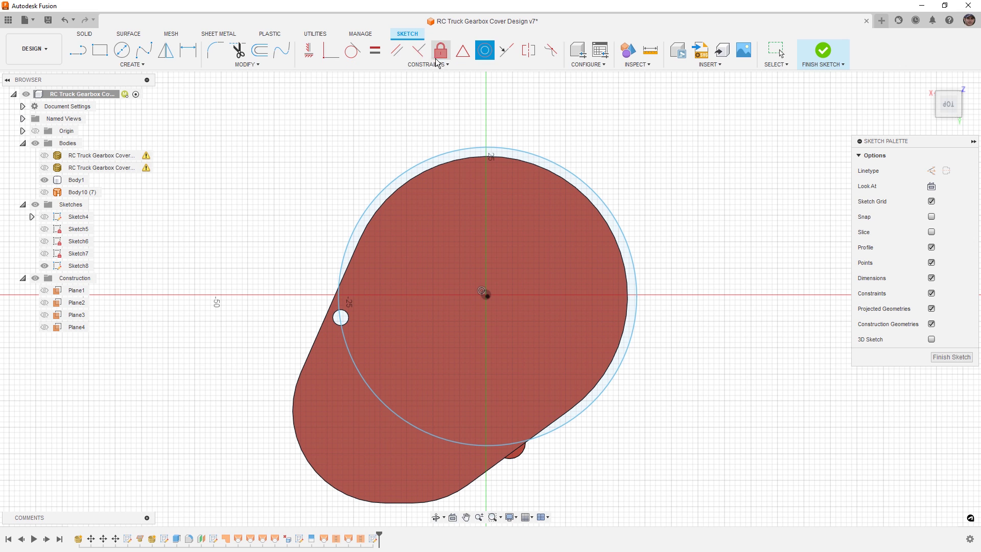
left_click(375, 50)
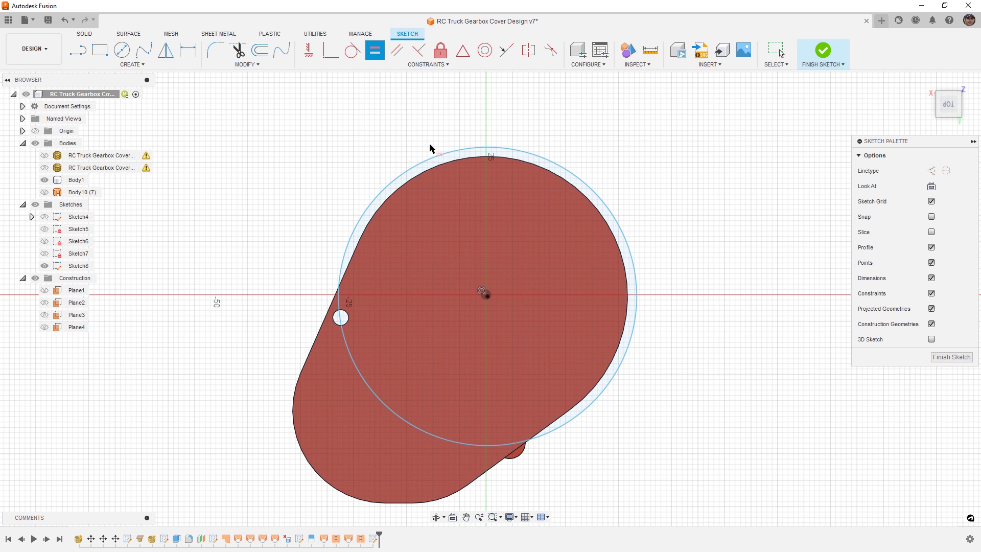
left_click(471, 149)
left_click(471, 155)
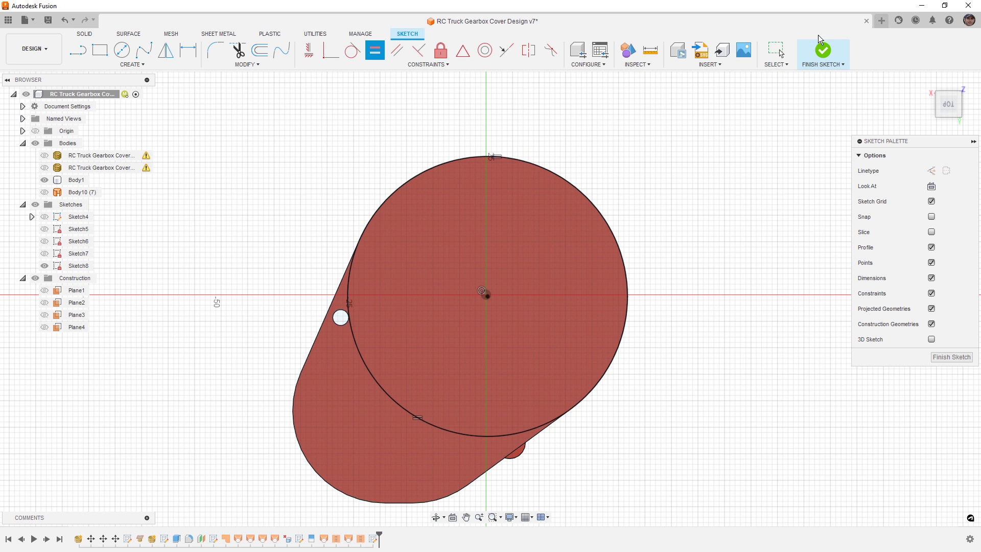
left_click(823, 50)
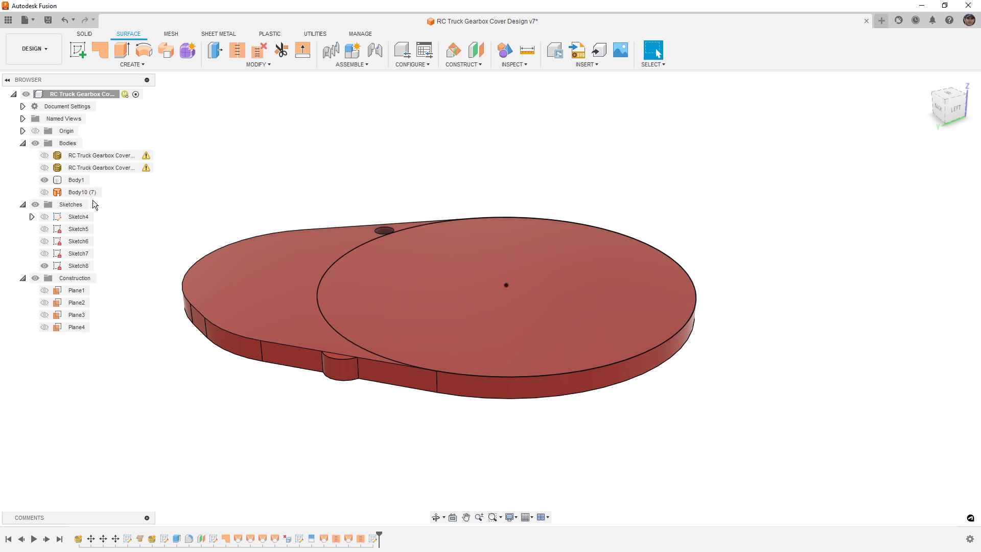
Step: Show the scanned body and extrude the sketched circle upward 7 mm as a new surface body
left_click(45, 168)
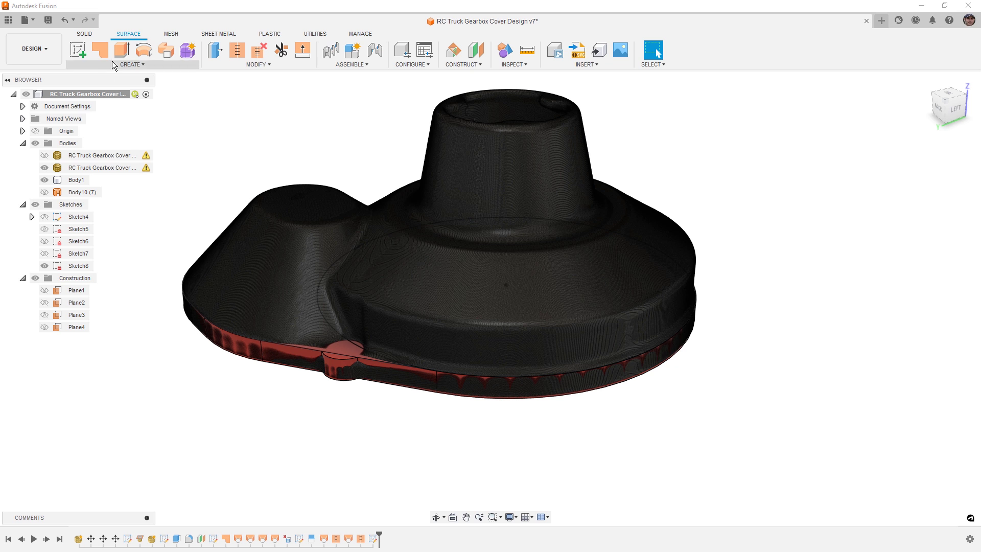
left_click(122, 50)
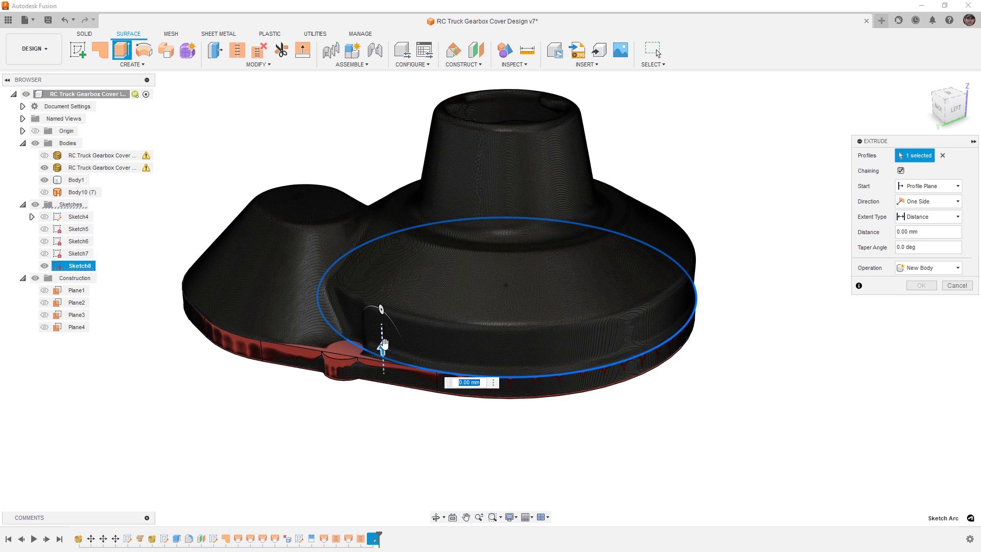
left_click_drag(383, 344, 384, 300)
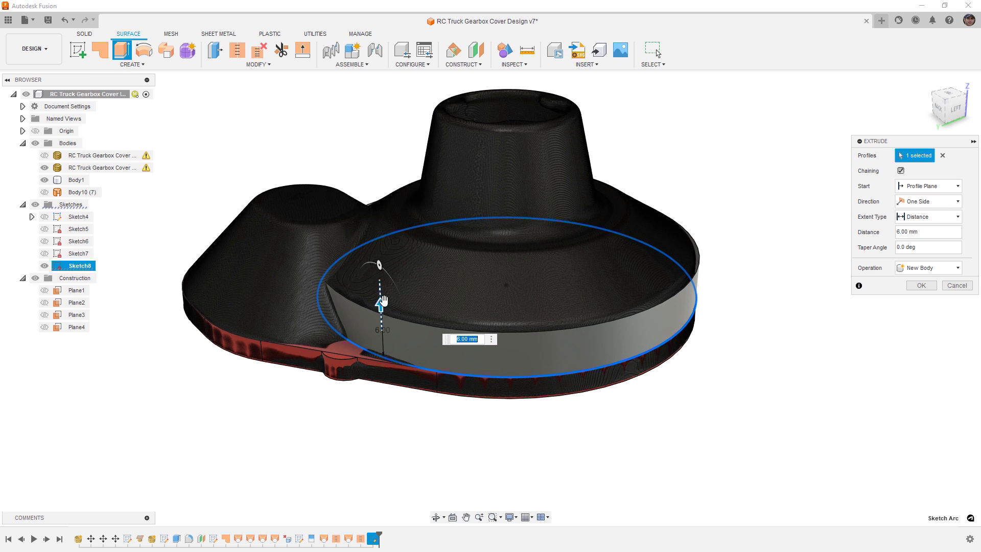
mouse_move(705, 302)
middle_mouse_down("shift")
mouse_move(705, 284)
mouse_move(708, 296)
middle_mouse_up("shift")
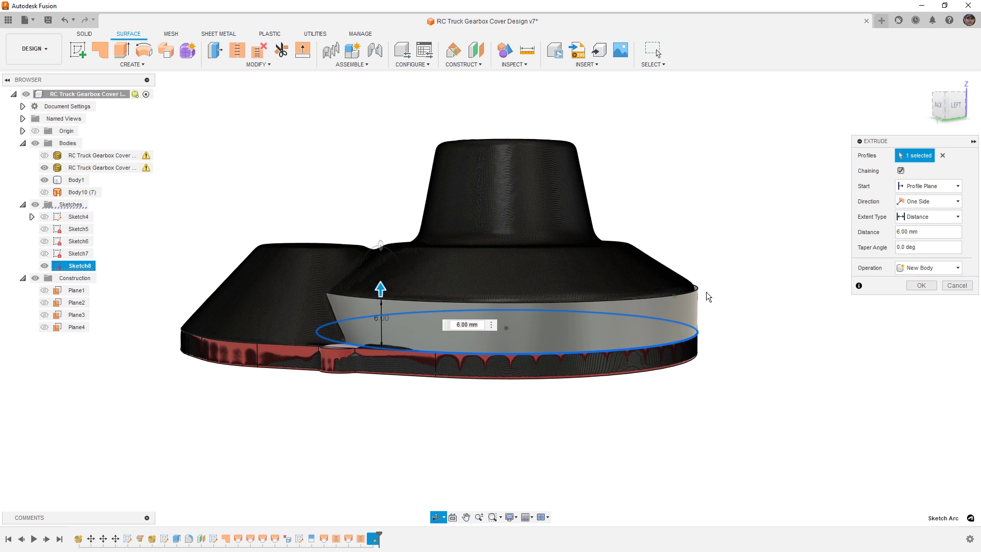
left_click_drag(380, 285, 380, 278)
middle_click_drag(577, 277, 581, 292, "shift")
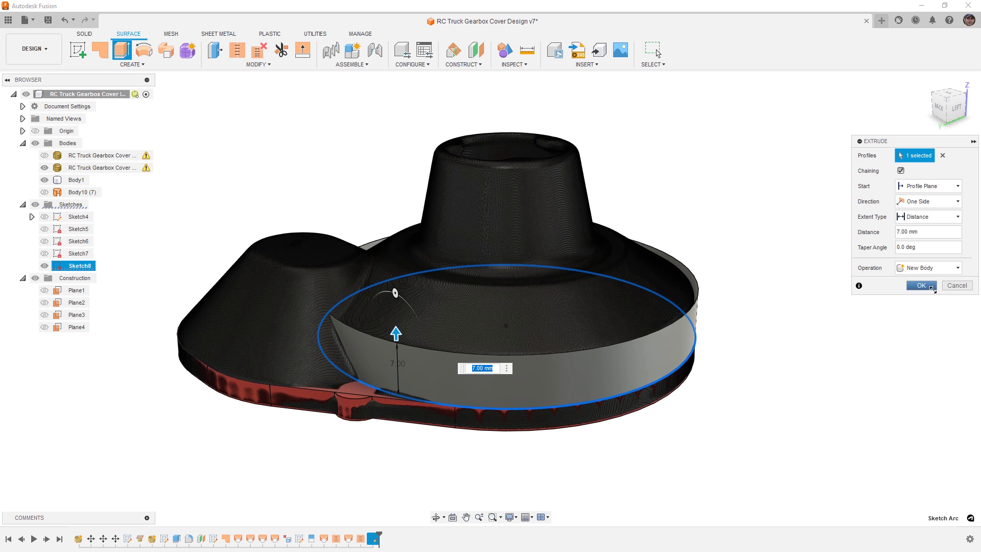
left_click(922, 285)
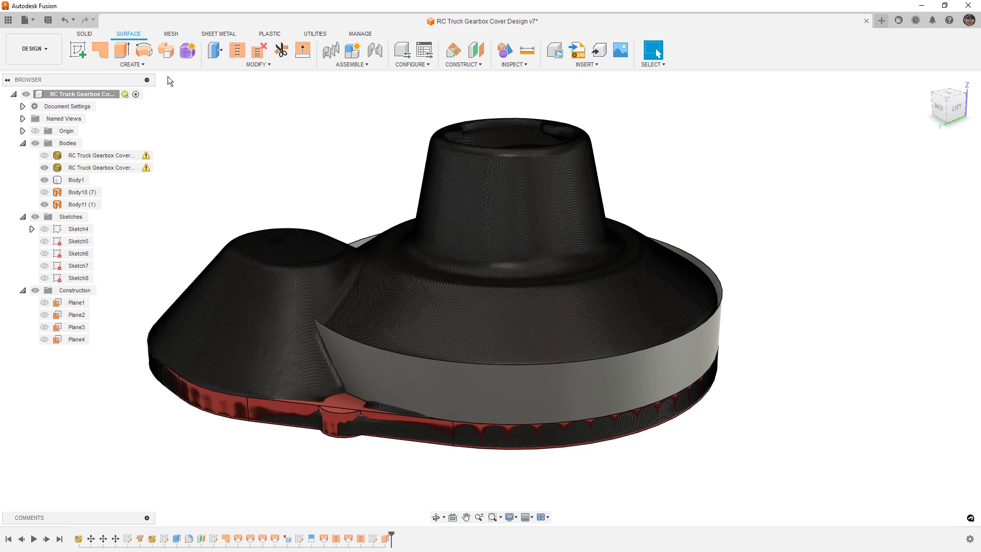
Step: Set up a Direction-type ruled surface on the extruded wall's upper edge, using Plane4 as its direction
left_click(145, 65)
left_click(113, 170)
middle_click_drag(588, 358, 585, 334, "shift")
left_click(588, 373)
middle_click_drag(646, 291, 647, 296, "shift")
left_click(933, 201)
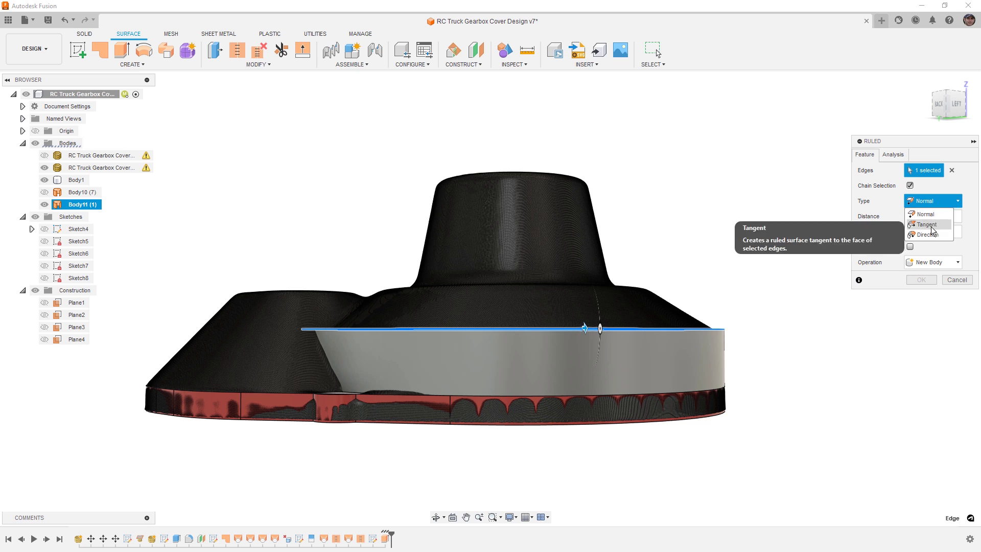
left_click(932, 236)
middle_click_drag(824, 276, 819, 285, "shift")
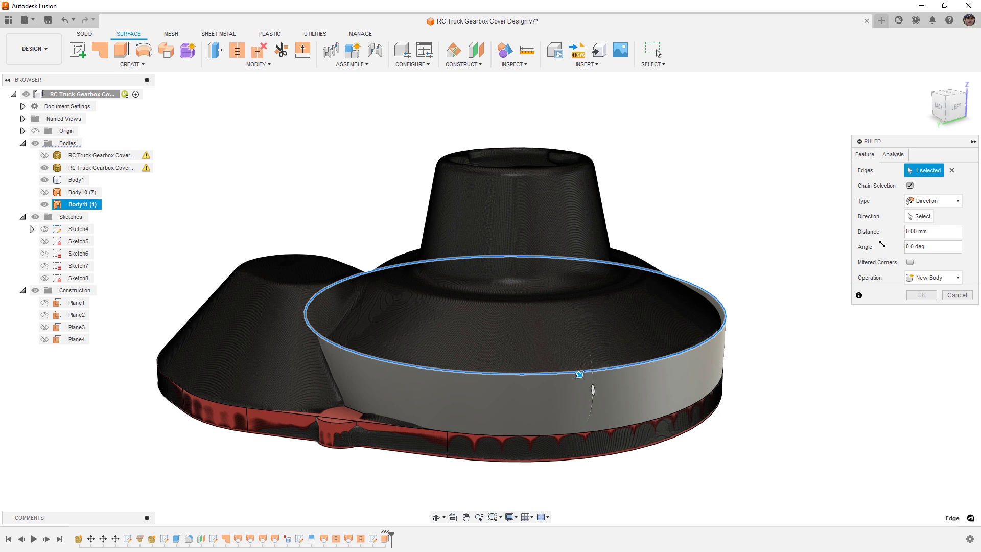
left_click(920, 216)
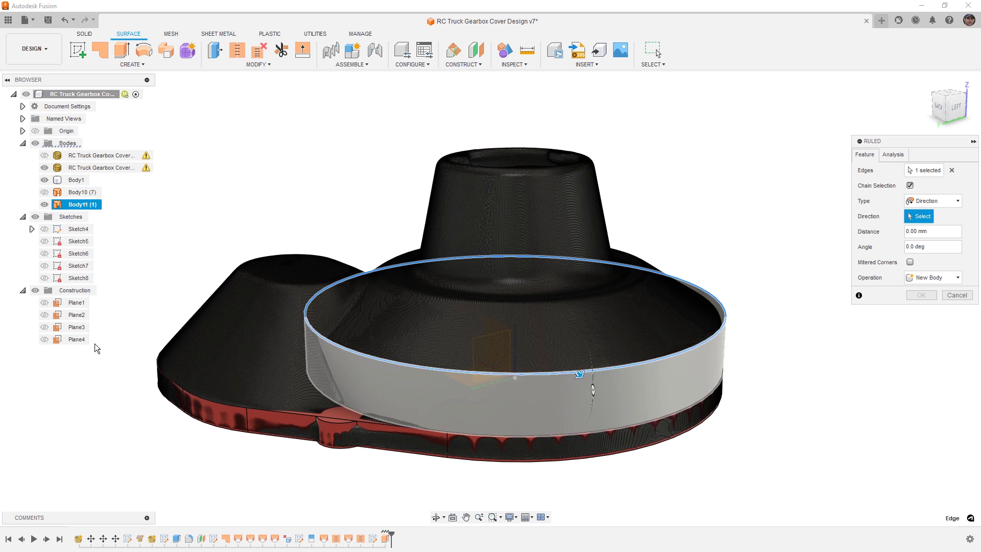
left_click(61, 339)
Step: Give the ruled surface an angle of 60 degrees and a distance of 13 mm, creating it as a new body
left_click_drag(579, 362, 579, 309)
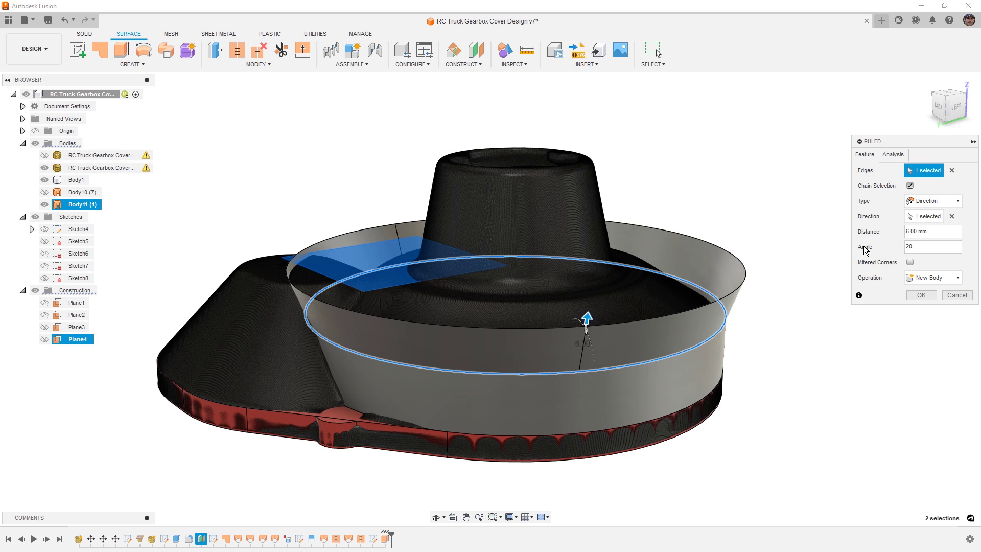
left_click(906, 248)
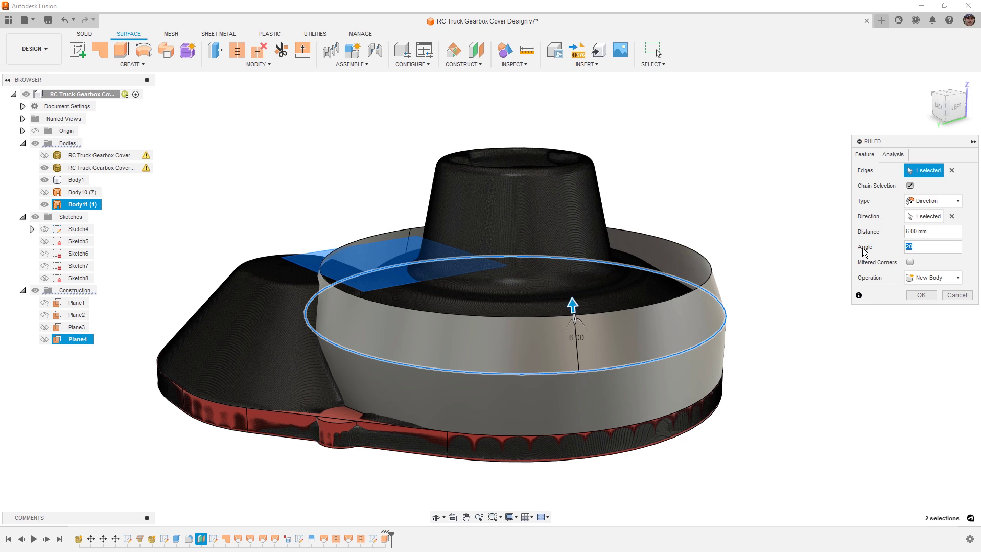
type("45")
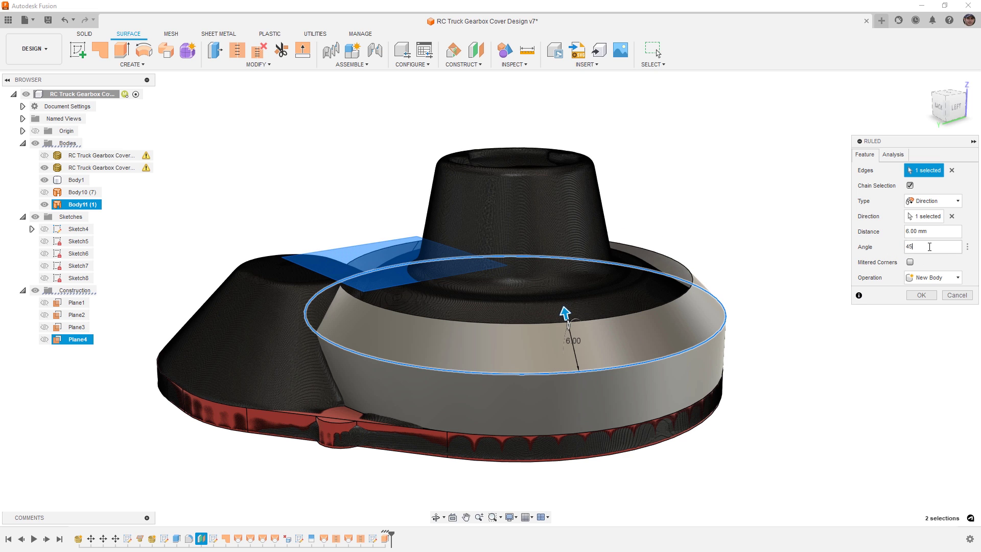
left_click_drag(930, 247, 848, 248)
type("60")
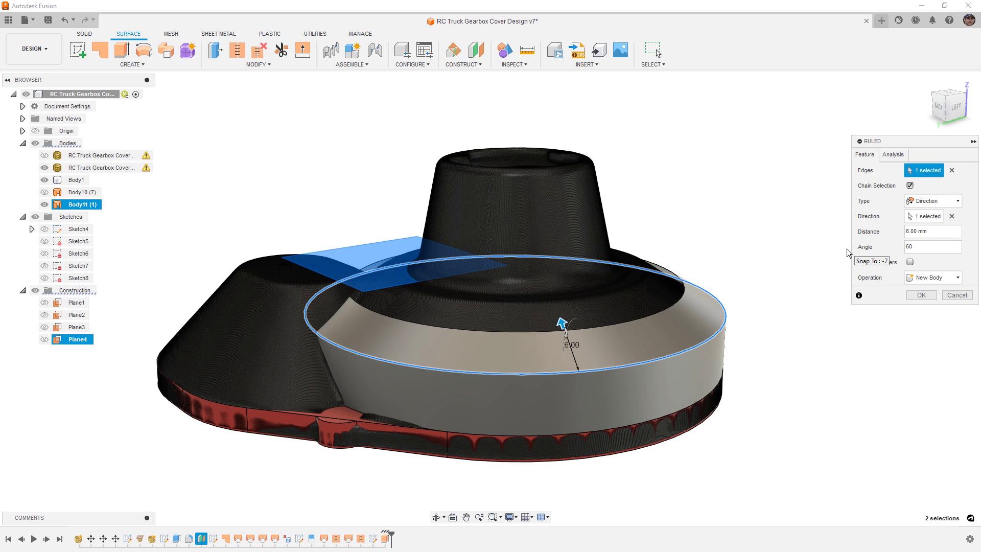
left_click_drag(562, 323, 550, 277)
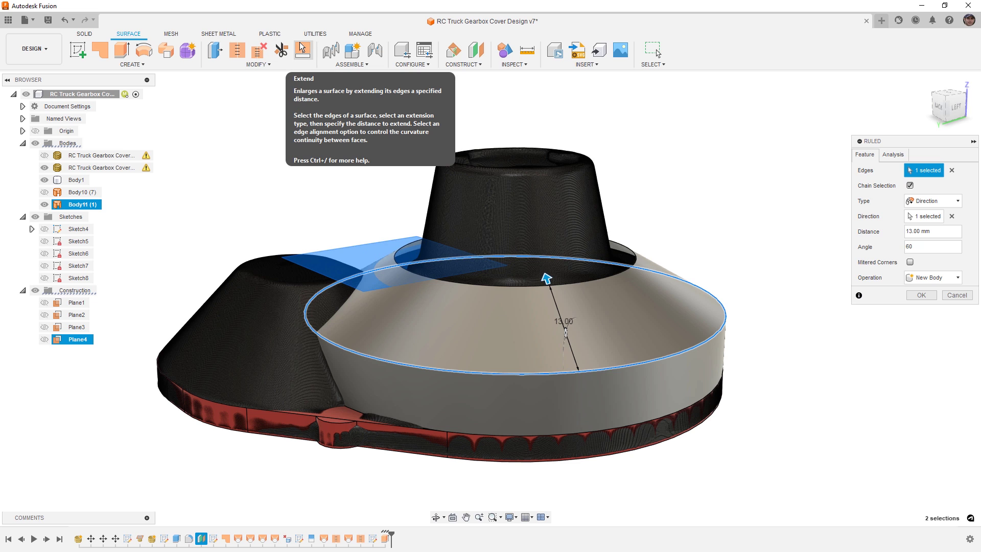
left_click(922, 296)
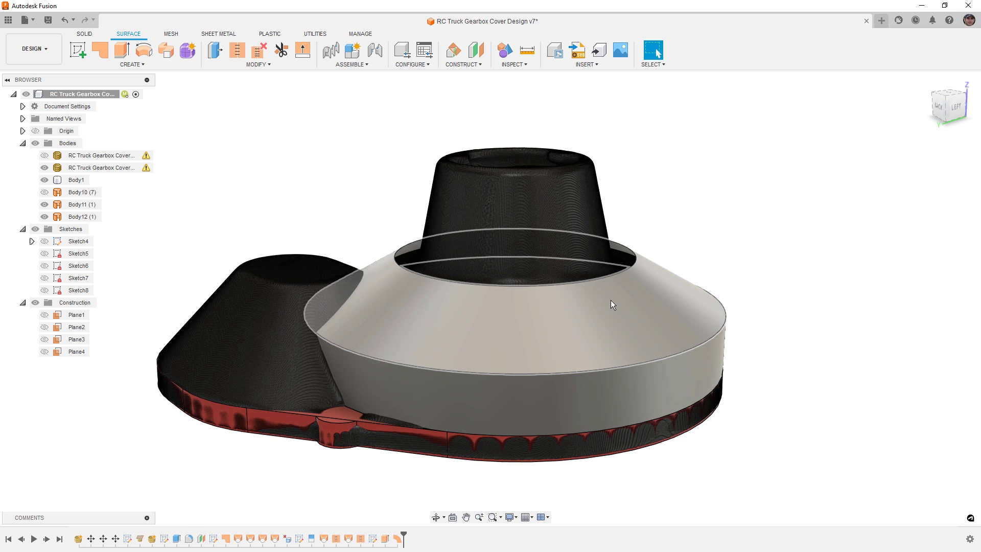
Step: Show the stitched surface body, hide the scanned body, and examine where the conical ruled surface crosses the stitched body's flat top and side
left_click(43, 205)
left_click(44, 193)
left_click(44, 168)
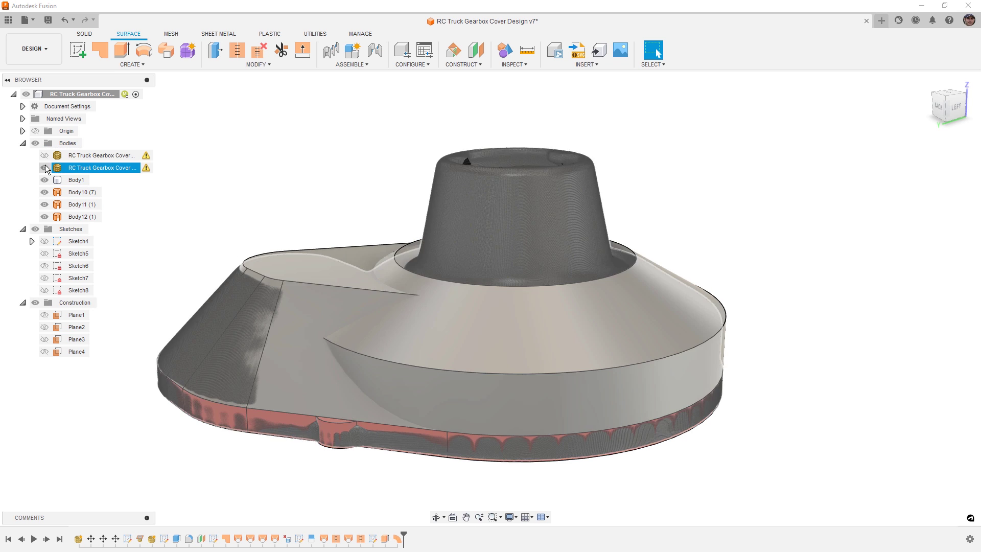
middle_click_drag(247, 123, 353, 143, "shift")
left_click(623, 271)
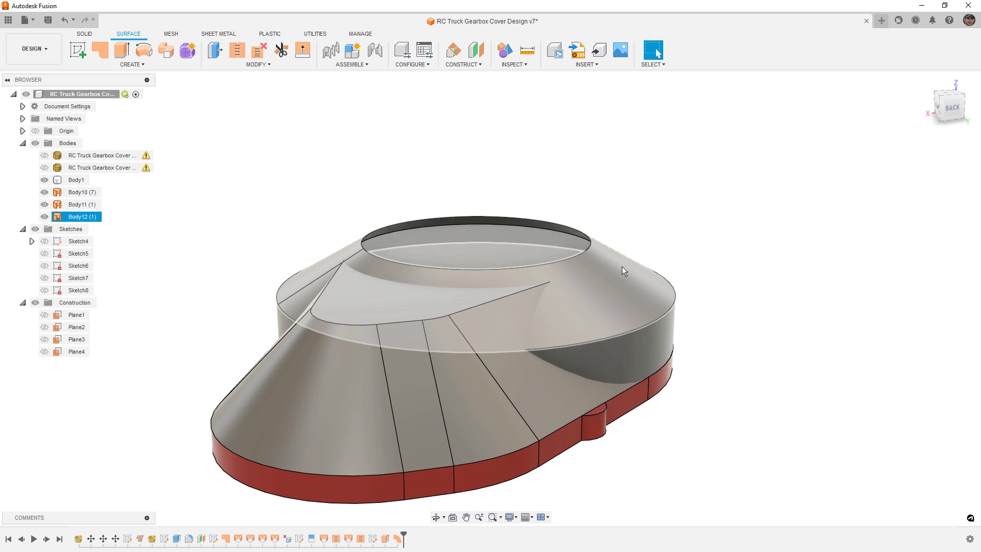
left_click(538, 287)
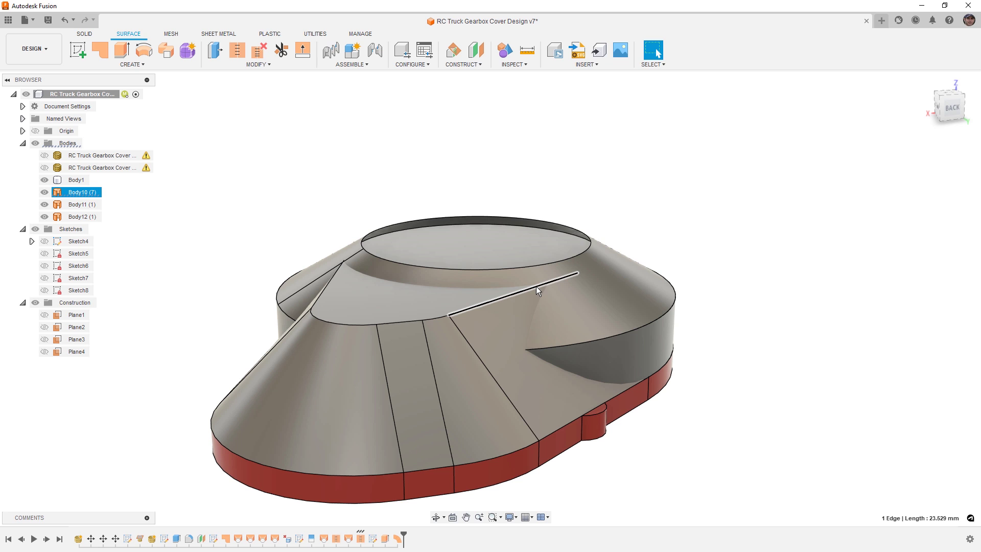
scroll(544, 281, "up", 3)
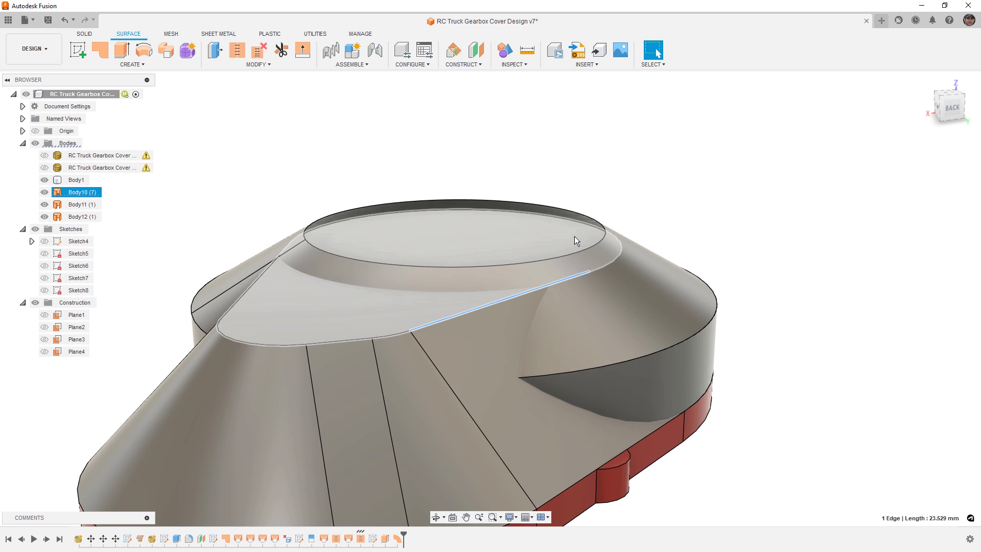
left_click(515, 225)
left_click(682, 210)
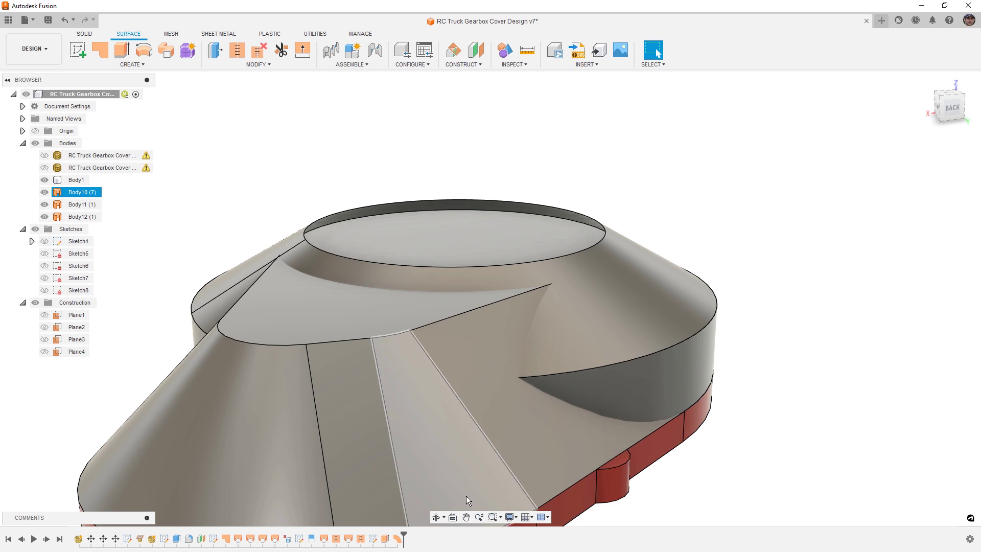
Step: Delete the conical ruled surface and sketch a circle on the stitched body's flat top face
left_click_drag(403, 536, 392, 537)
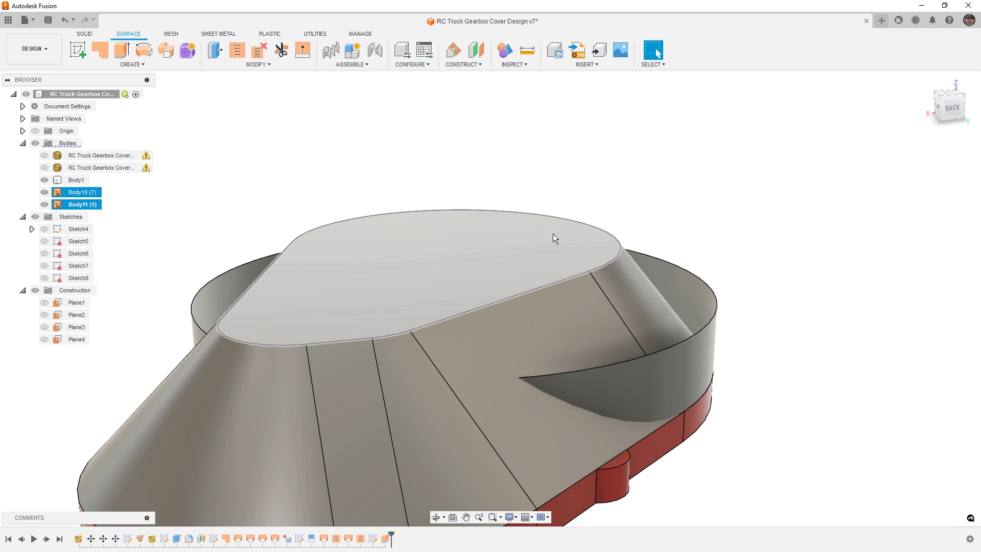
left_click(561, 231)
right_click(560, 231)
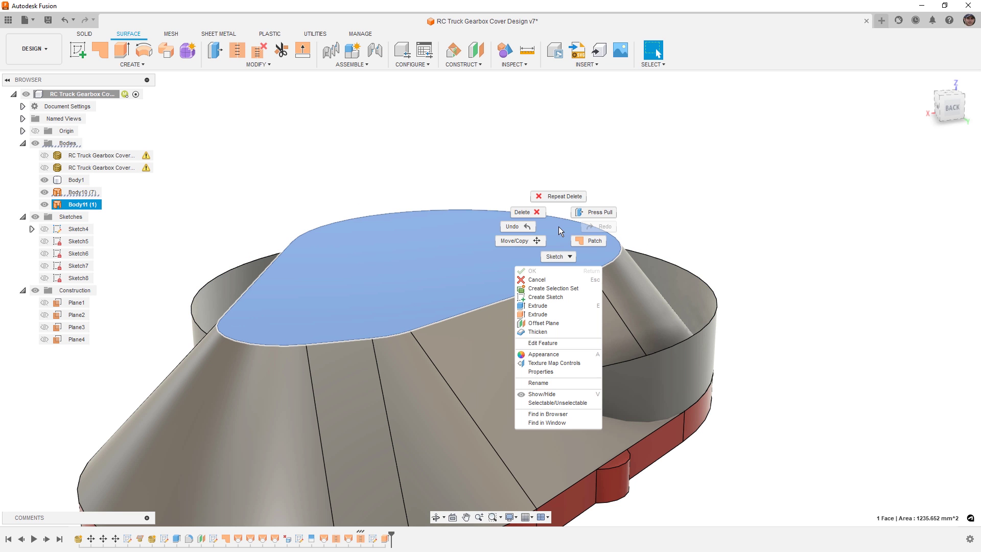
left_click(562, 297)
key("c")
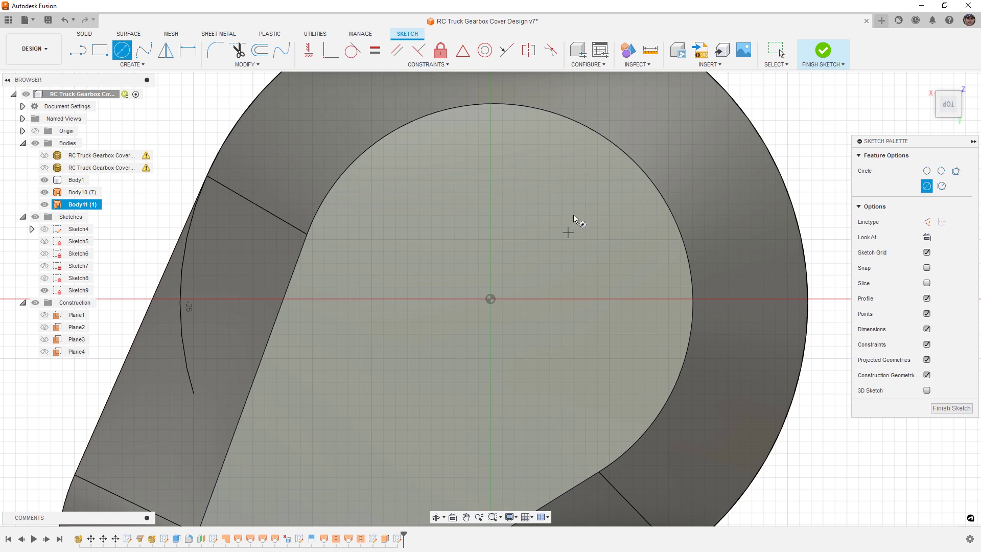
left_click(491, 242)
left_click(518, 179)
key("Escape")
Step: Constrain the sketched circle concentric and equal to the top face's large rounded edge, and finish the sketch
left_click(484, 52)
left_click(518, 179)
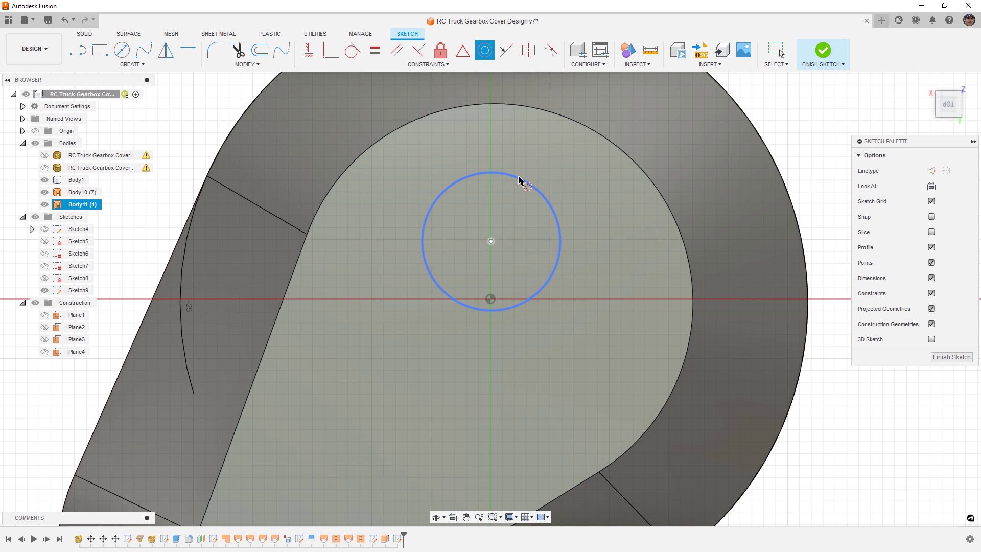
left_click(558, 119)
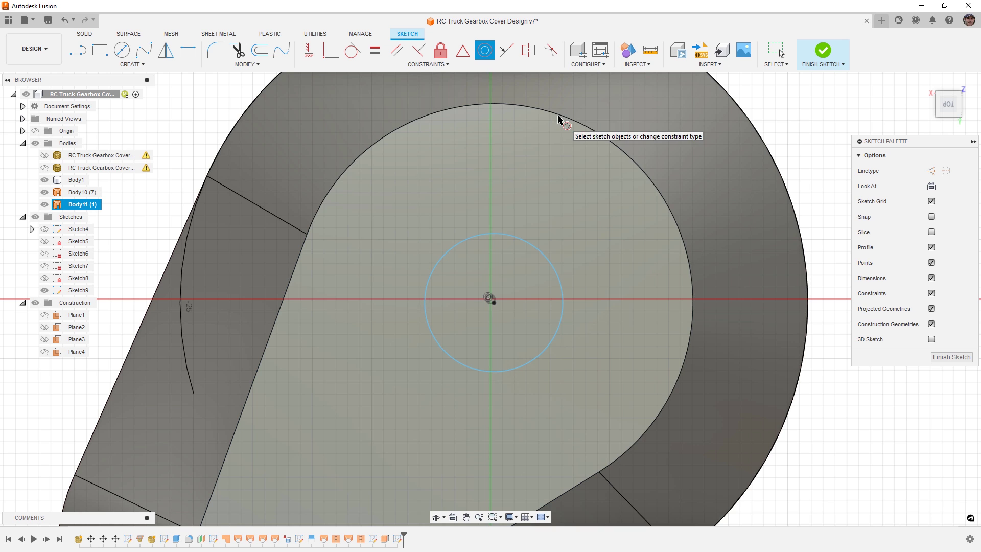
left_click(376, 51)
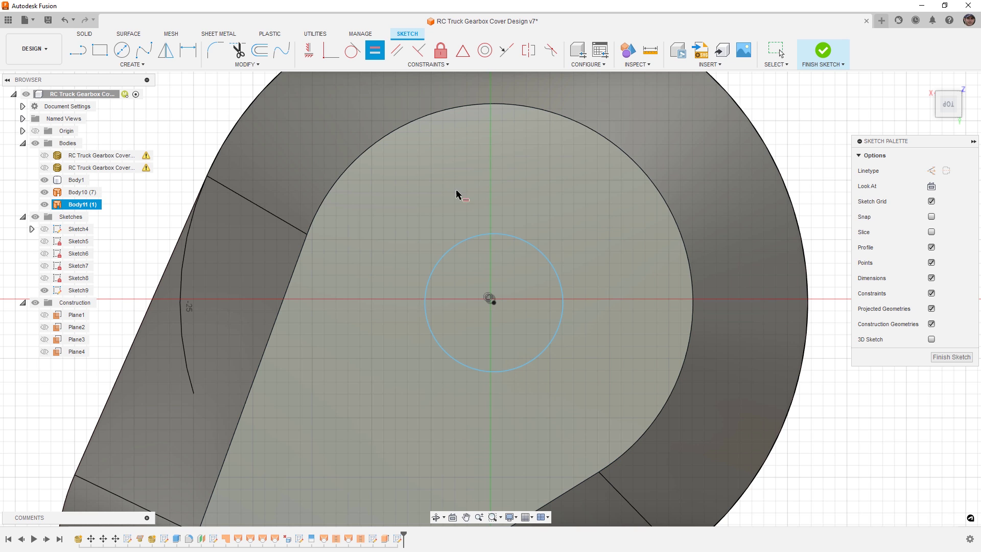
left_click(464, 242)
left_click(337, 184)
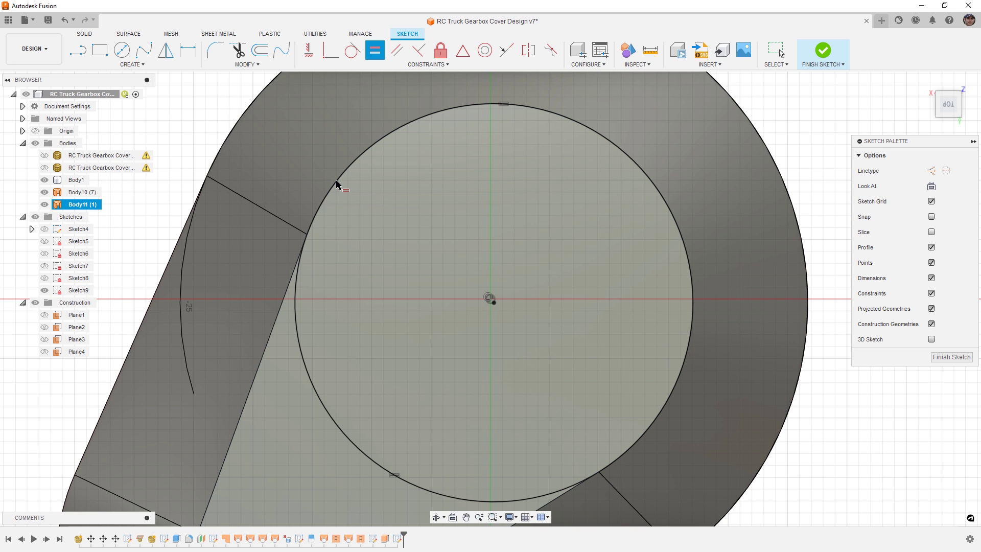
left_click(817, 60)
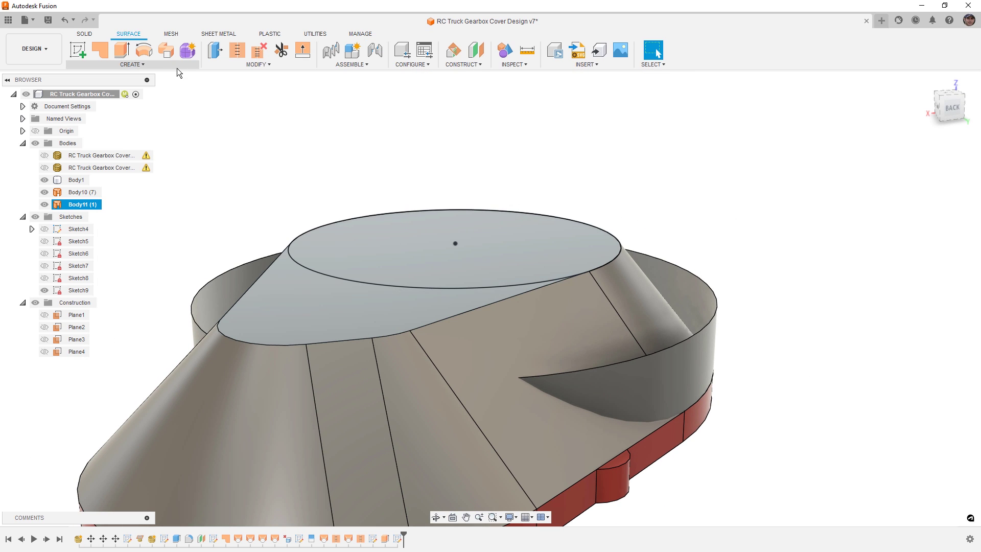
Step: Loft a new surface body between the extruded wall's upper circular edge and the sketched circle
left_click(177, 68)
left_click(92, 137)
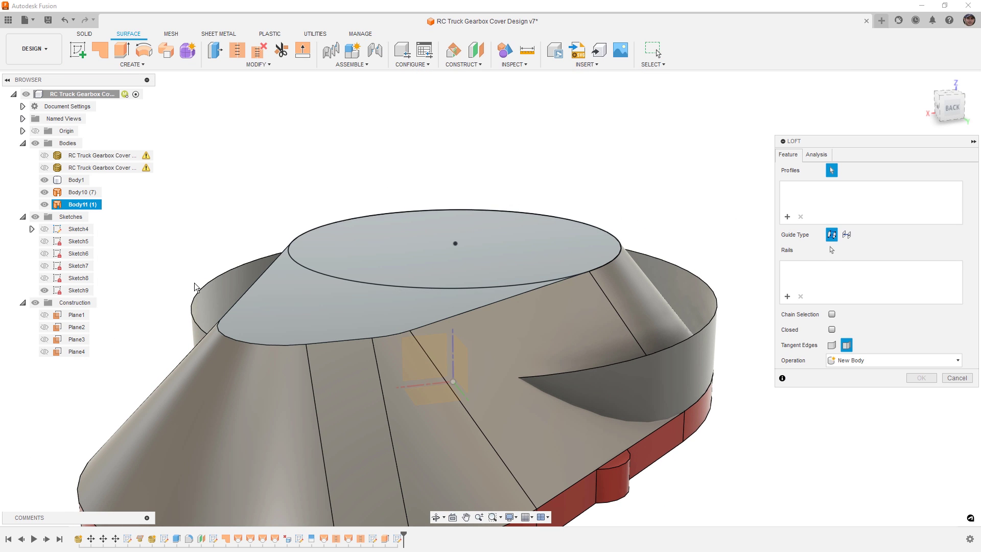
left_click(197, 296)
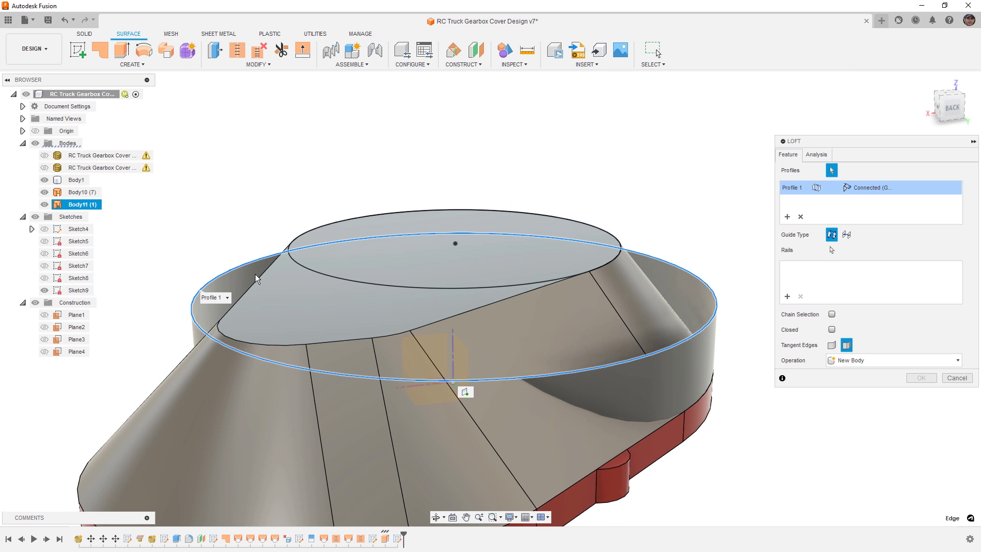
left_click(289, 255)
middle_click_drag(618, 307, 593, 329, "shift")
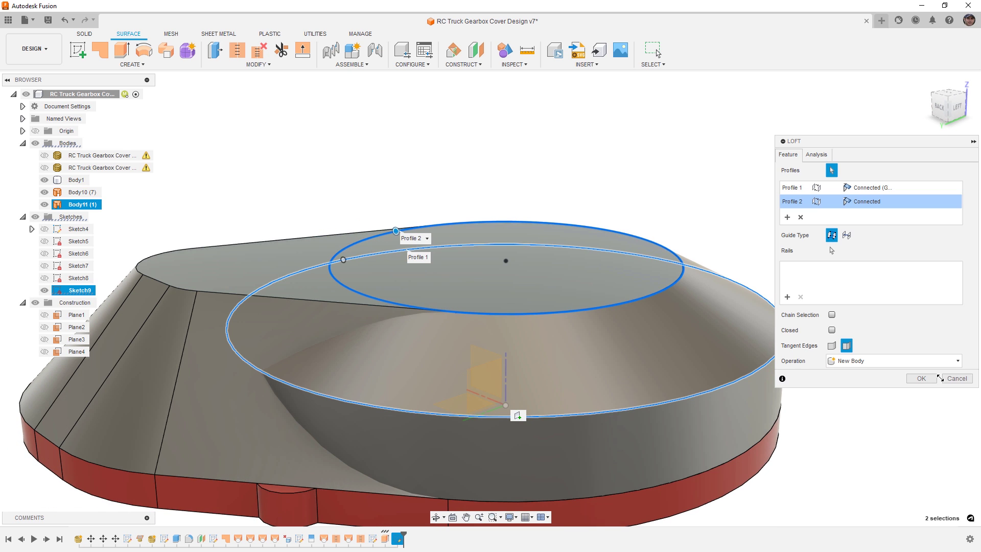
left_click(921, 379)
scroll(404, 180, "down", 1)
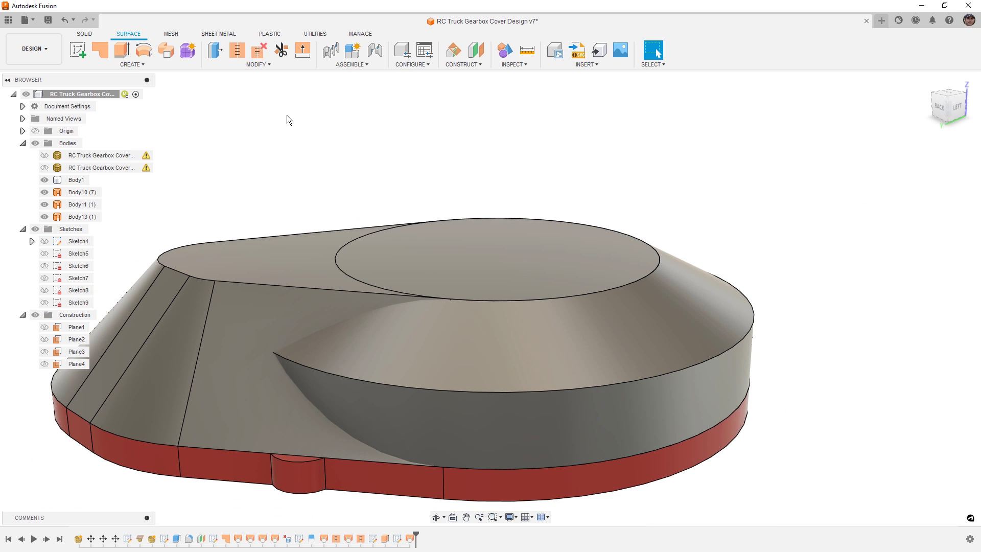
Step: Stitch the lofted conical surface and the extruded circular wall into one new body
left_click(237, 50)
left_click(508, 357)
left_click(495, 407)
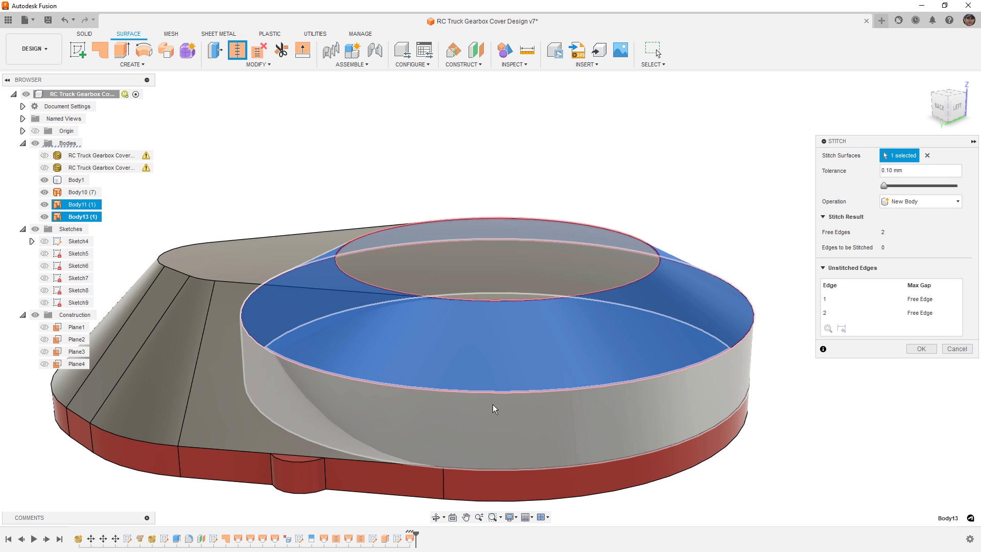
left_click(921, 348)
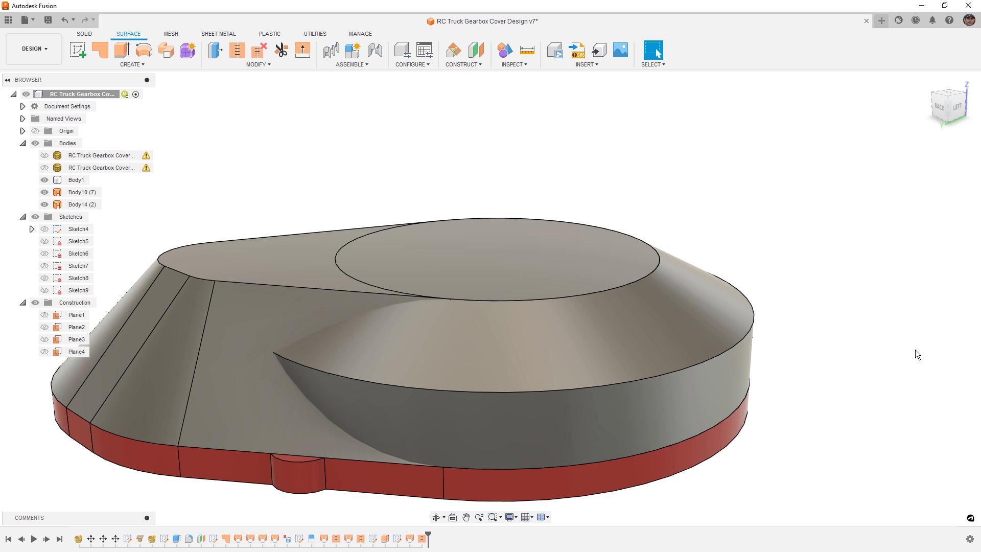
middle_click_drag(438, 311, 487, 284)
left_click(662, 180)
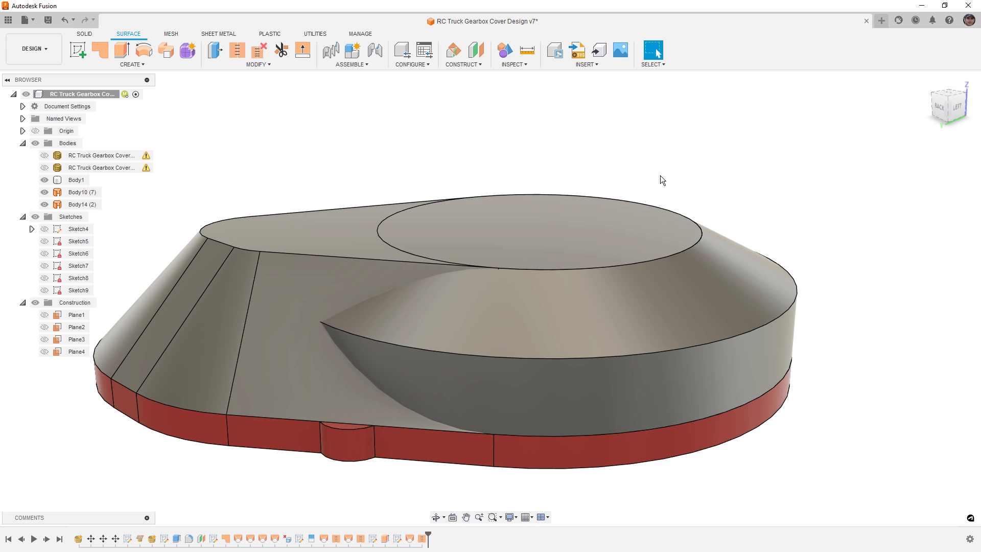
Step: Hide the solid base body and examine from underneath how the two stitched surface bodies overlap
left_click(544, 361)
middle_click_drag(543, 361, 553, 344, "shift")
left_click(44, 180)
middle_click_drag(485, 386, 476, 421, "shift")
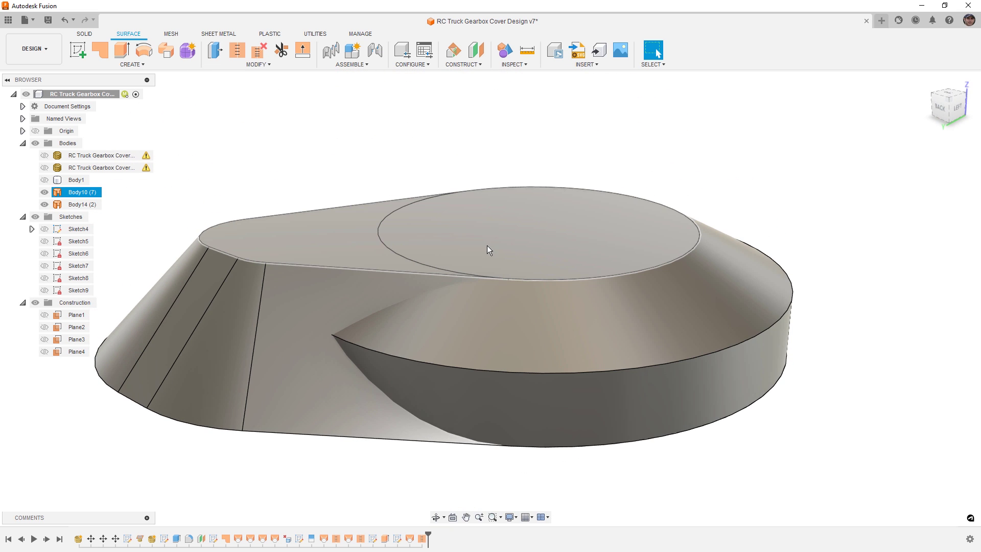
left_click(490, 250)
middle_click_drag(490, 250, 512, 297, "shift")
key("Escape")
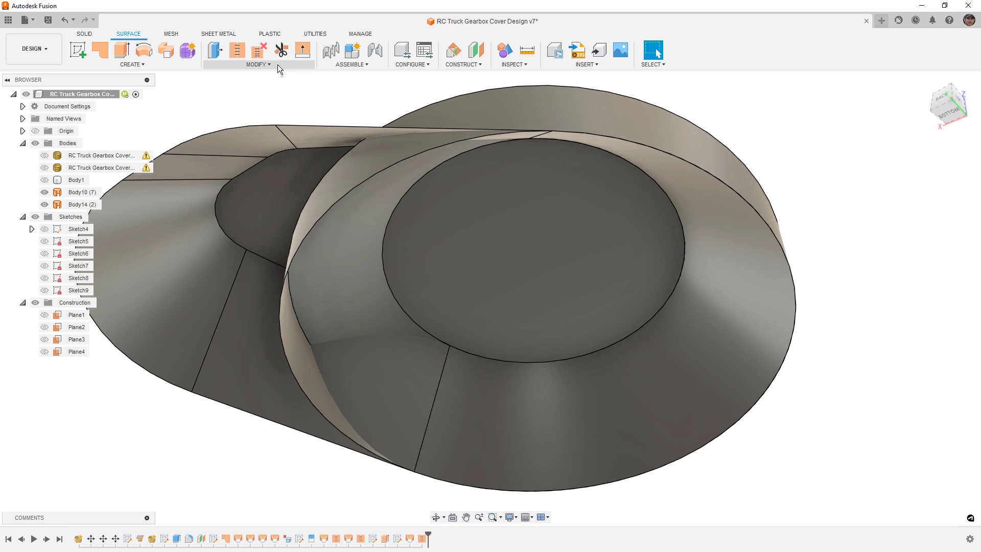
Step: Try to split the larger tapered surface body using the stitched circular body as the splitting tool
left_click(278, 66)
left_click(242, 189)
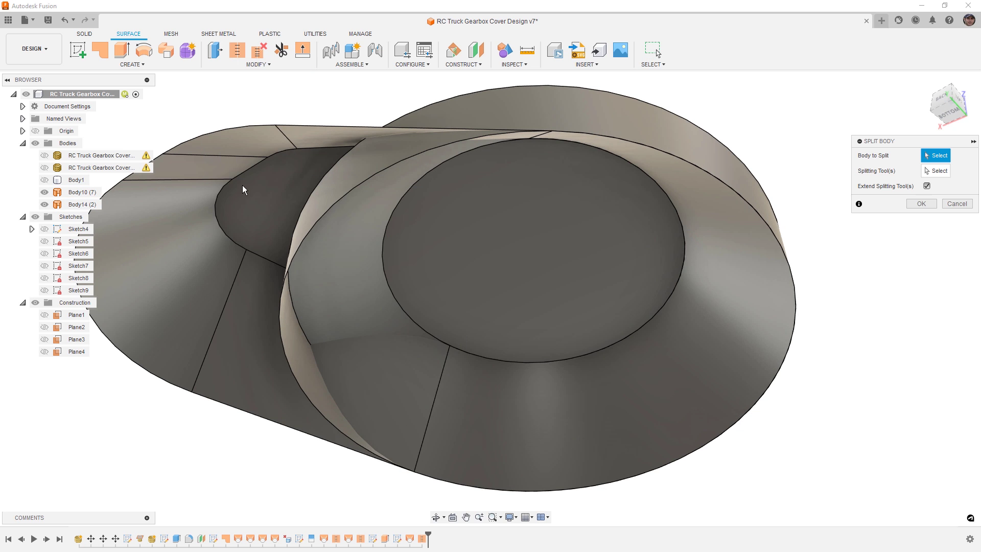
left_click(288, 156)
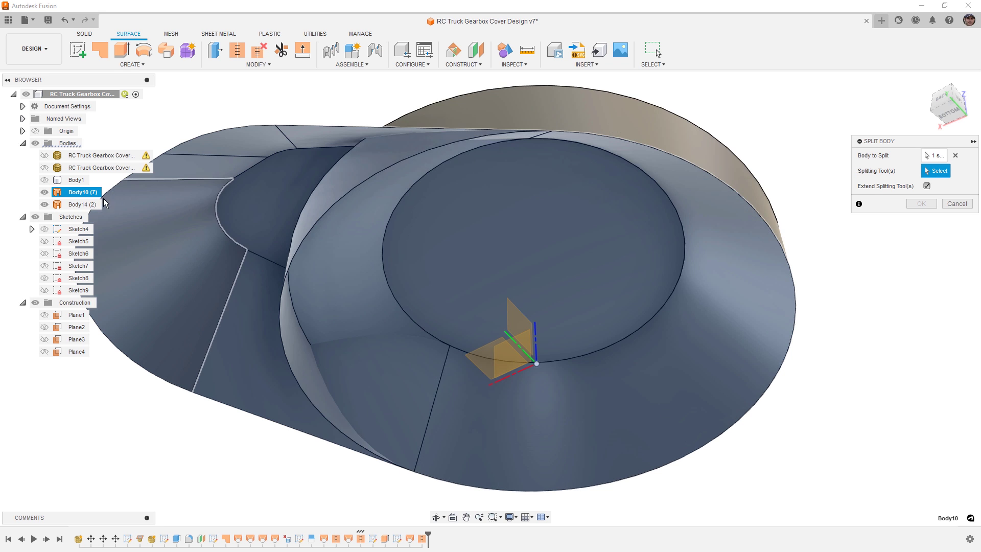
left_click(396, 172)
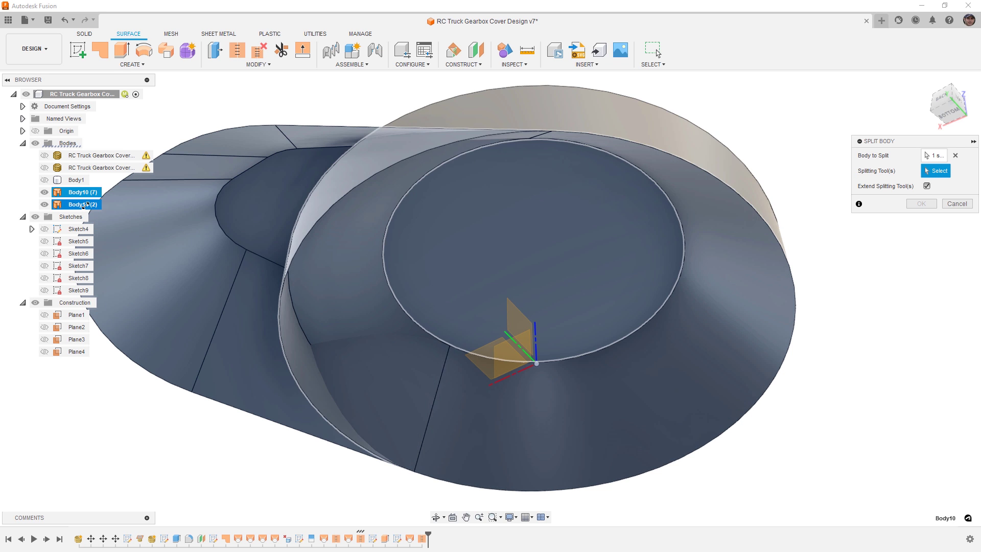
left_click(927, 205)
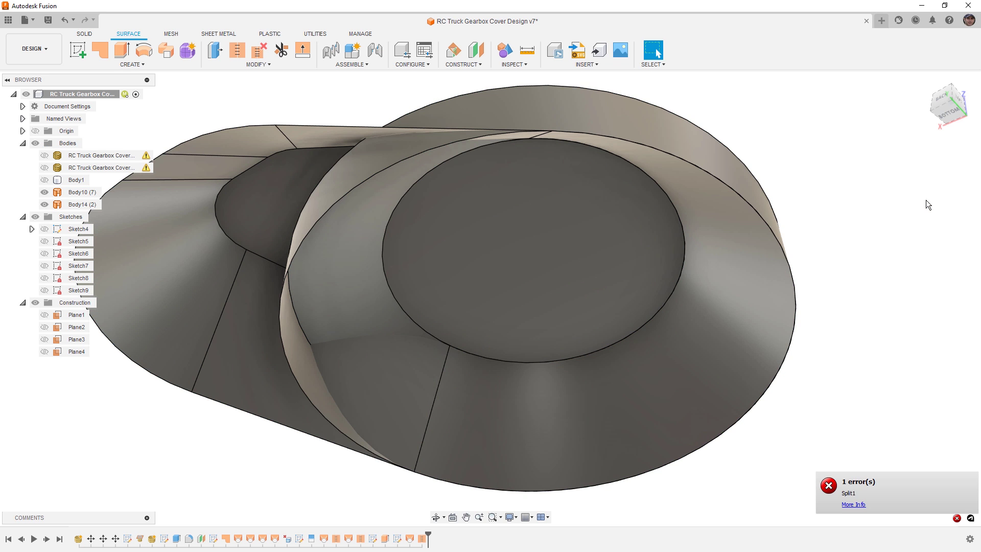
Step: Start a surface patch on the open underside of the tapered surface body
left_click_drag(781, 172, 756, 228)
key("Escape")
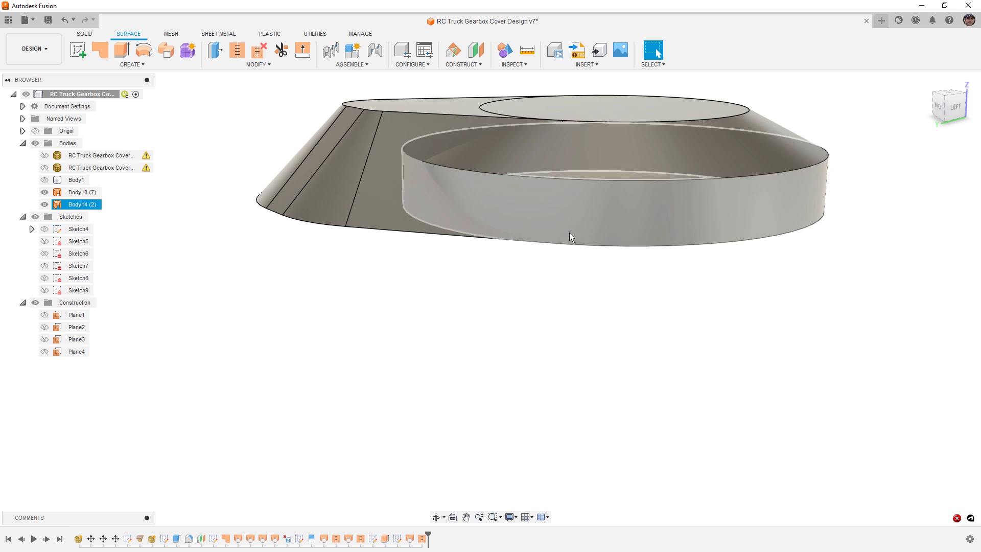
middle_click_drag(570, 248, 492, 268, "shift")
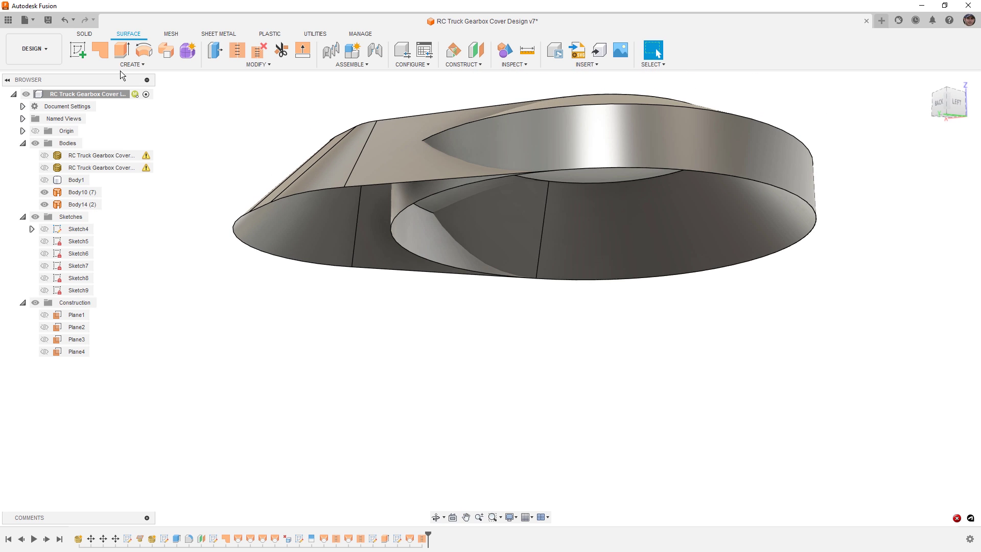
left_click(100, 49)
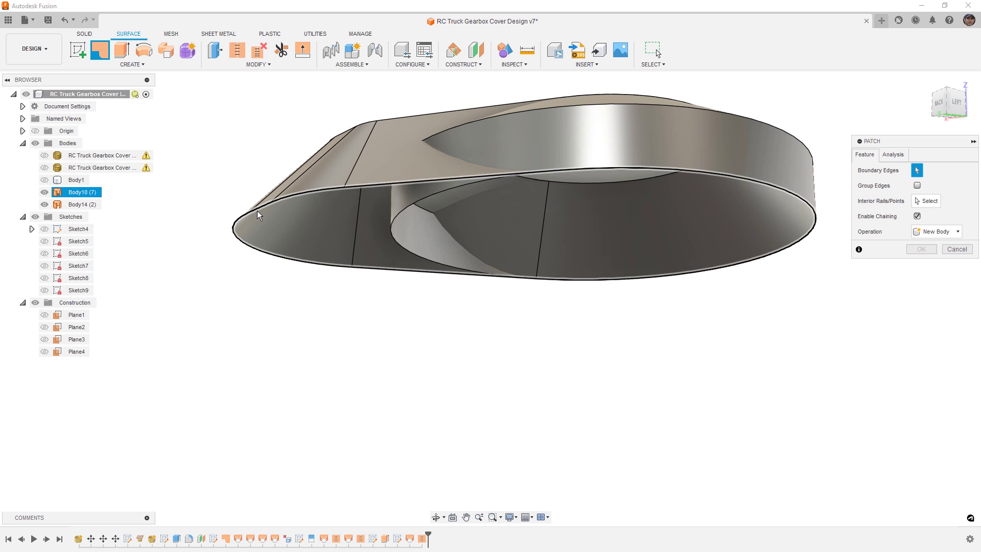
Step: Patch the open underside along the teardrop-shaped outer edge as a new surface body
left_click(259, 215)
left_click(924, 309)
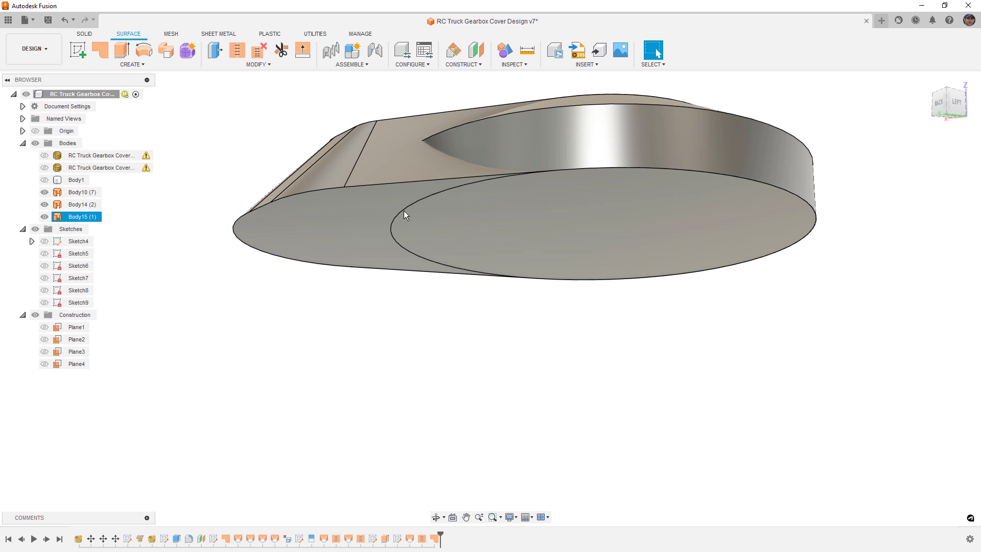
Step: Try a Boundary Fill using Body10, Body14 and Body15 as tools, with all three enclosed cells filled as a new body
left_click(132, 64)
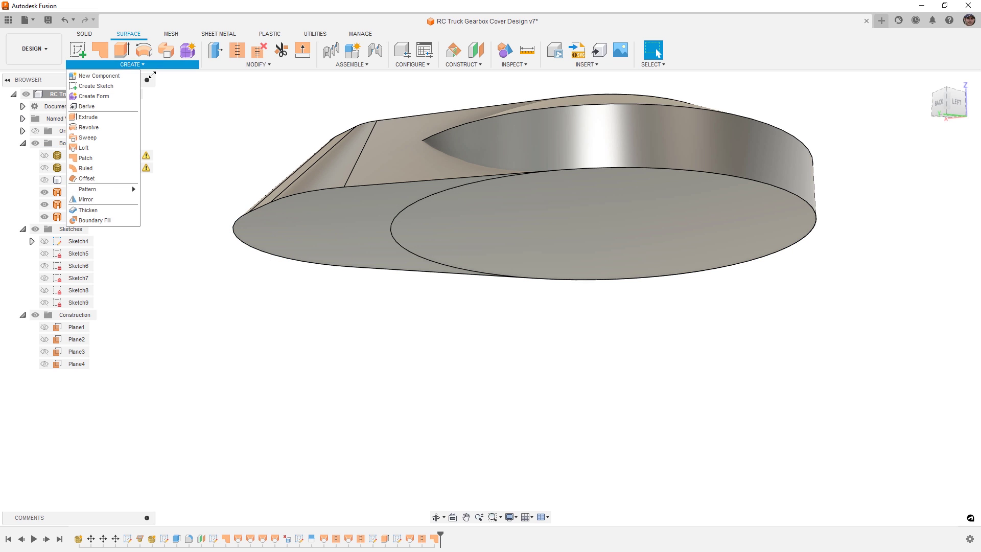
left_click(101, 223)
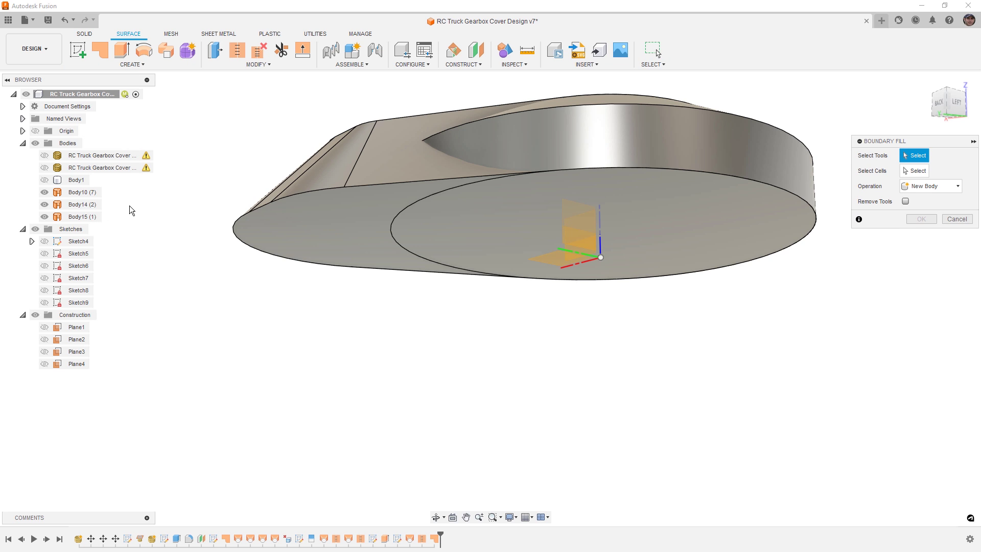
left_click(82, 217)
left_click(83, 205)
left_click(82, 192)
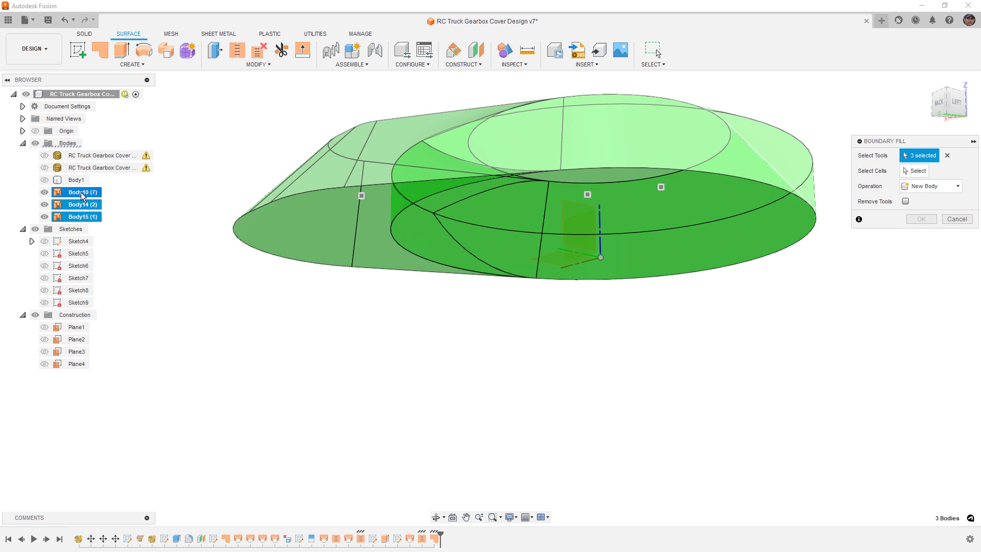
left_click(917, 172)
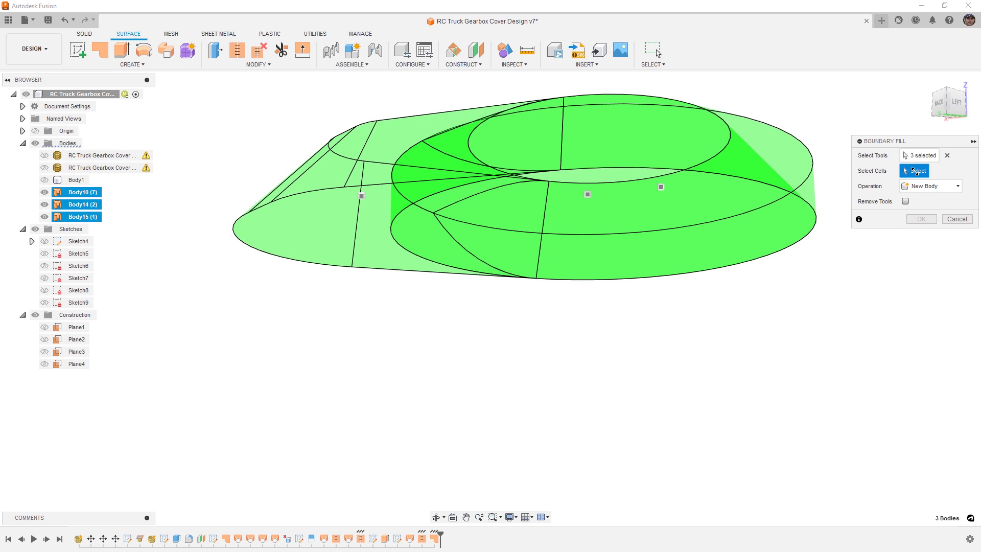
middle_click_drag(784, 265, 713, 314, "shift")
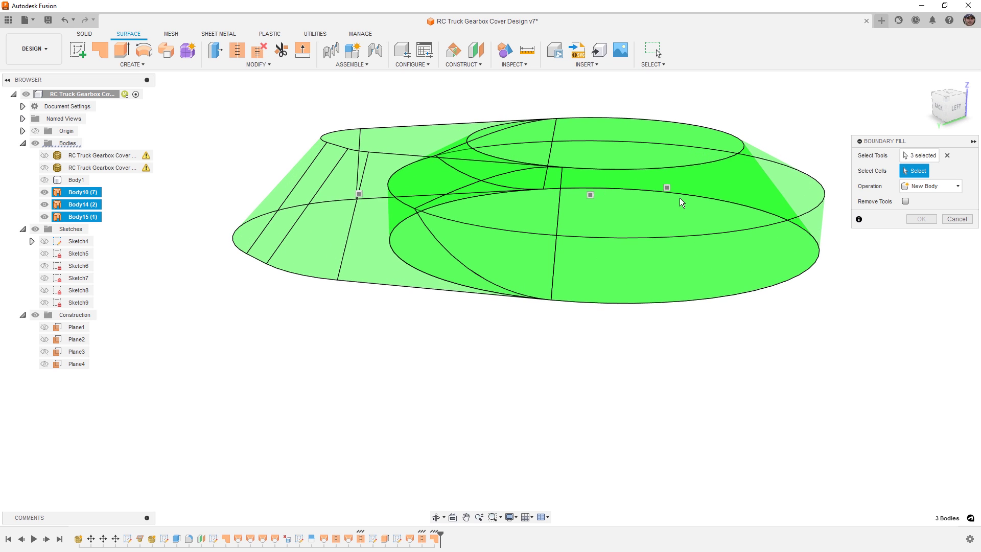
left_click(667, 189)
mouse_move(398, 255)
middle_mouse_down("shift")
mouse_move(440, 256)
mouse_move(443, 267)
mouse_move(434, 277)
mouse_move(411, 262)
middle_mouse_up("shift")
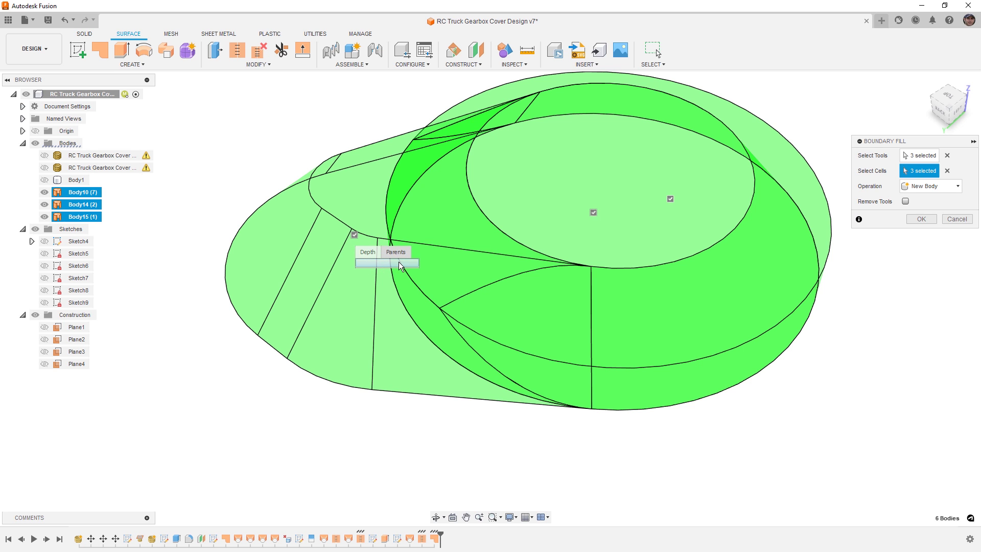
middle_click_drag(657, 341, 709, 300, "shift")
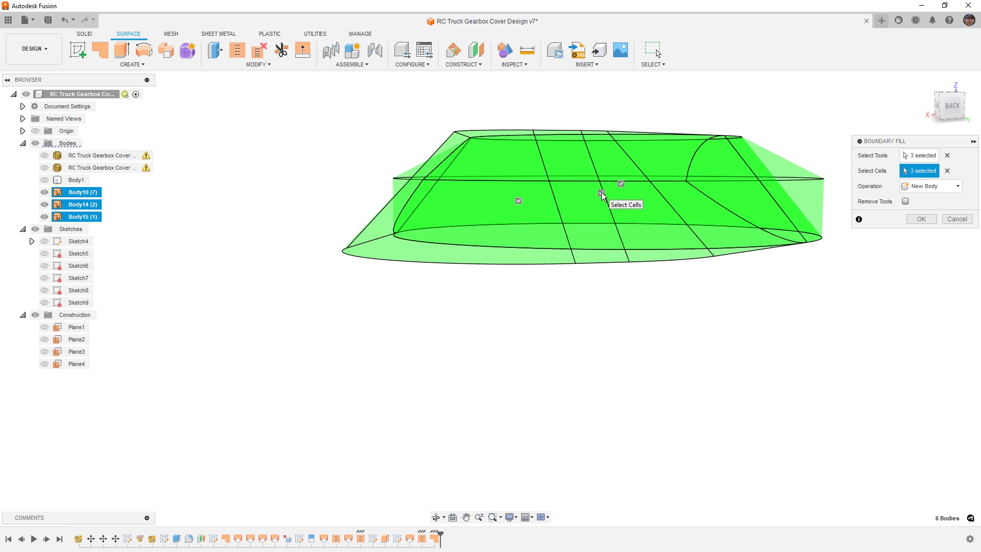
mouse_move(601, 196)
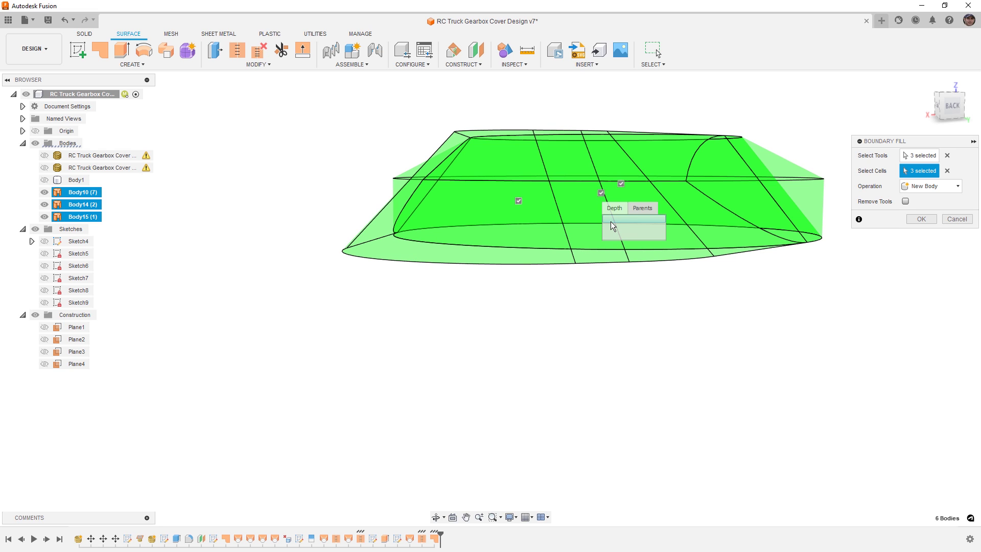
middle_click_drag(784, 329, 700, 364, "shift")
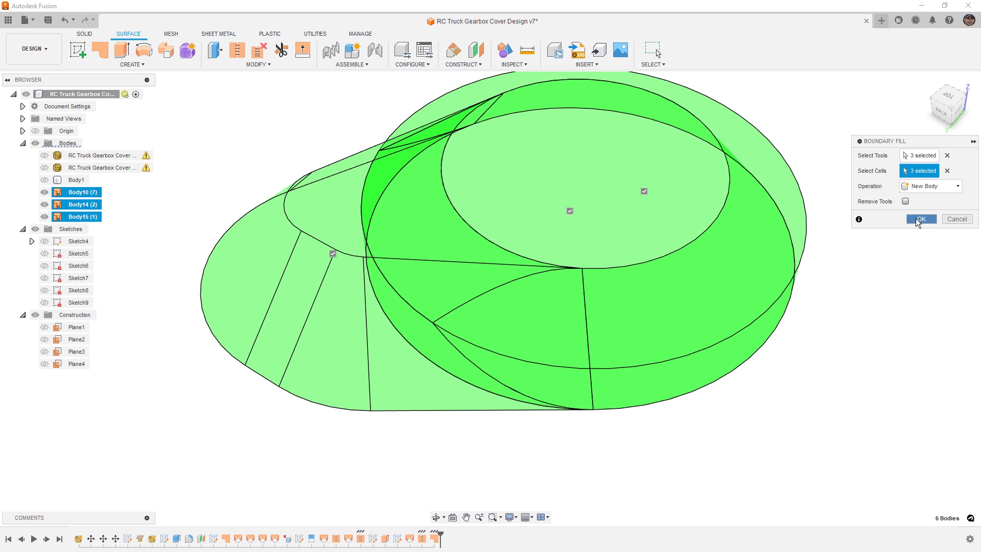
left_click(920, 219)
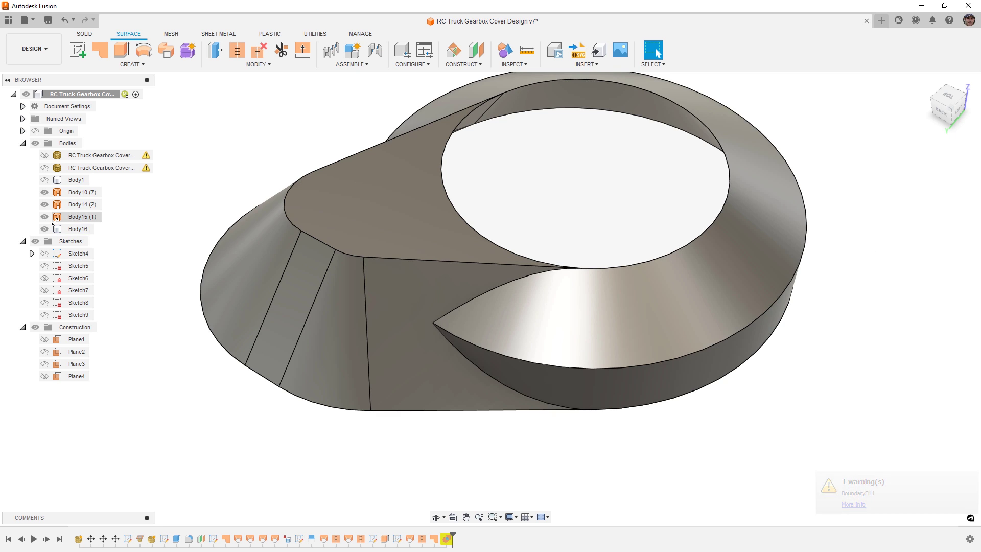
Step: Inspect the boundary-filled body from below and review the tools and cells chosen in its feature
left_click(71, 229)
middle_click_drag(332, 322, 415, 232, "shift")
left_click(415, 233, "shift")
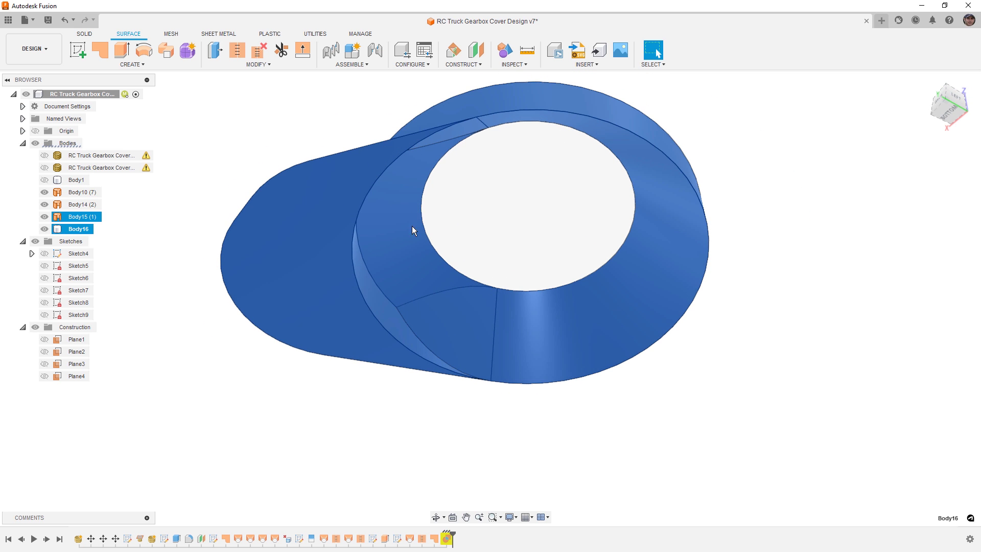
double_click(446, 538)
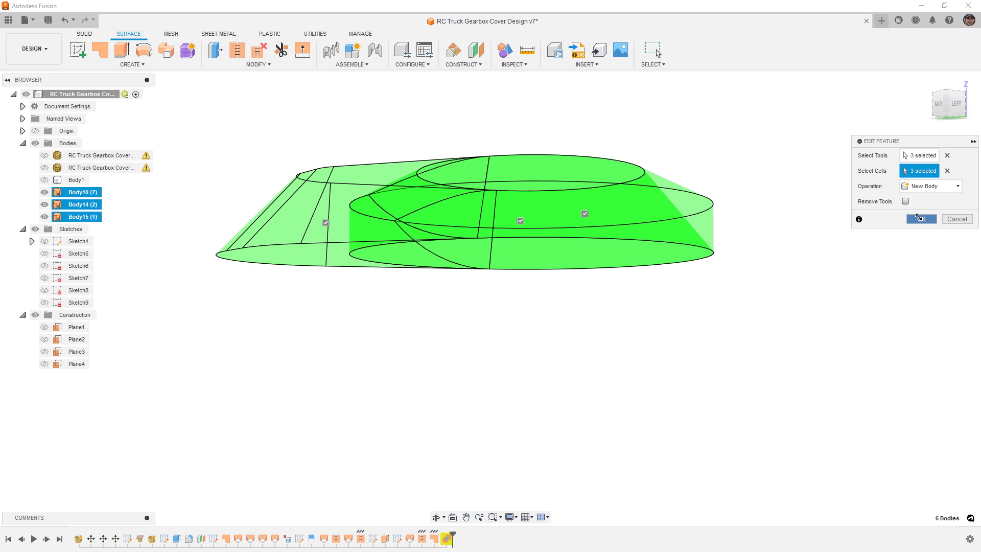
left_click(921, 219)
Step: Delete the Boundary Fill feature from the design history
middle_click_drag(628, 352, 624, 332, "shift")
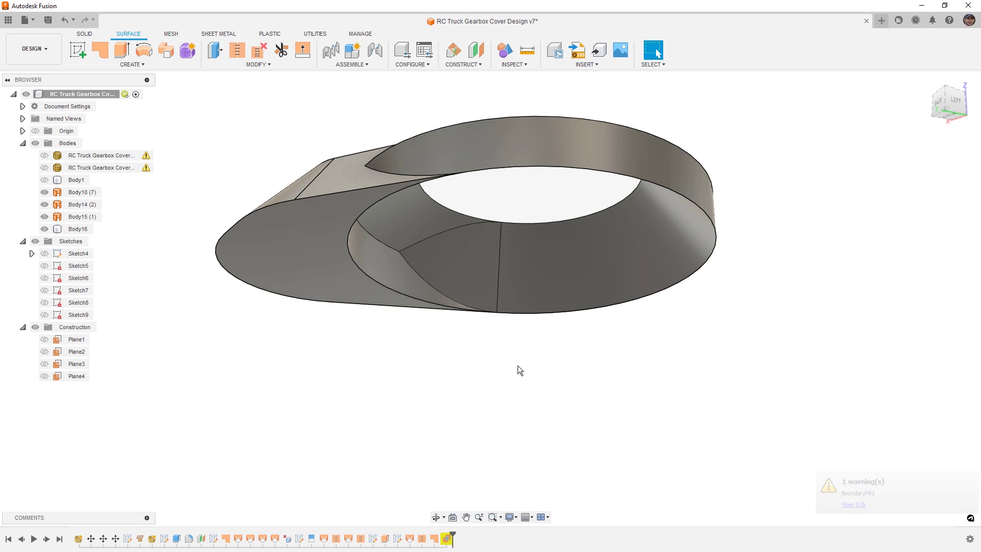
middle_click_drag(519, 368, 529, 392, "shift")
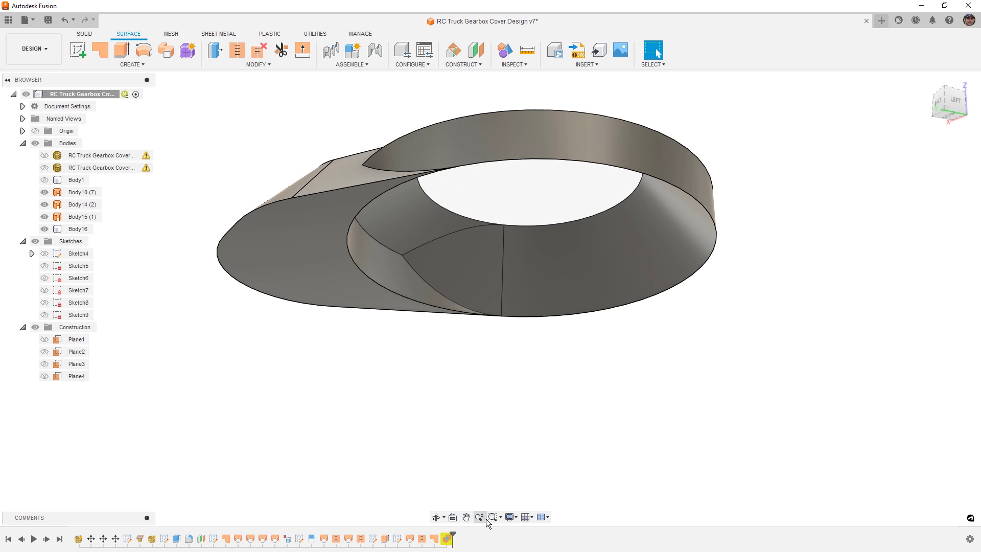
left_click(447, 540)
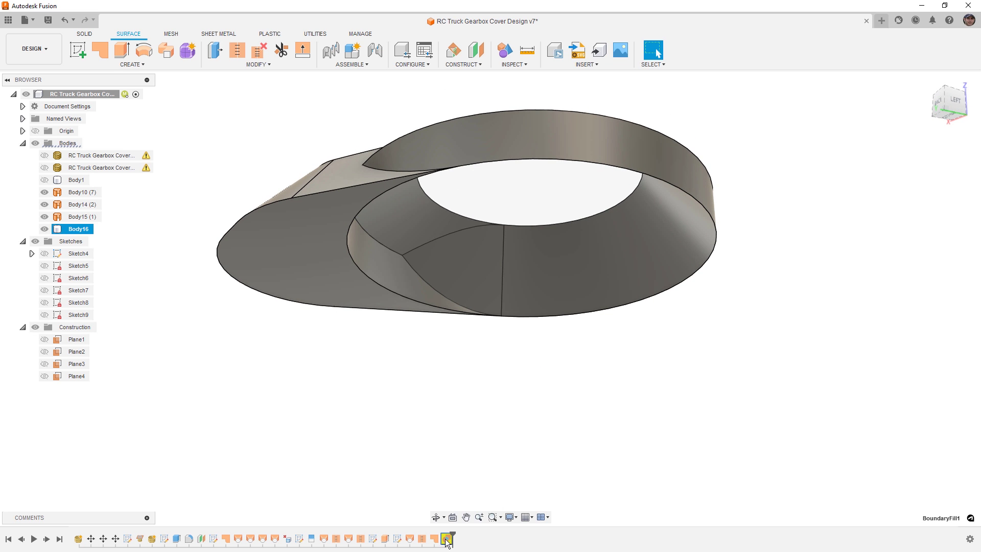
key("Delete")
Step: Stitch the teardrop-shaped bottom patch to the tapered outer shell as a new body
left_click(82, 217)
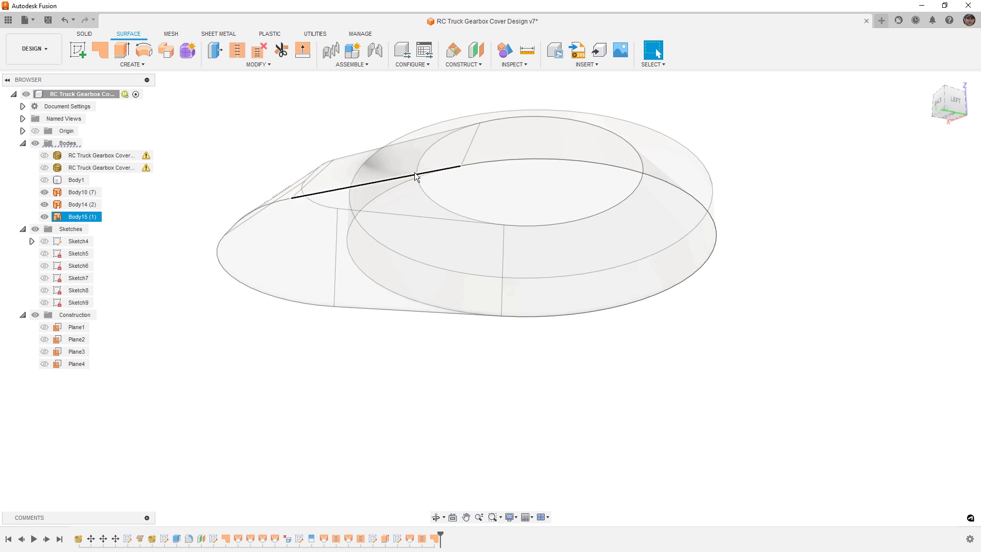
mouse_move(419, 215)
middle_mouse_down("shift")
mouse_move(416, 204)
mouse_move(416, 241)
mouse_move(420, 210)
mouse_move(420, 233)
middle_mouse_up("shift")
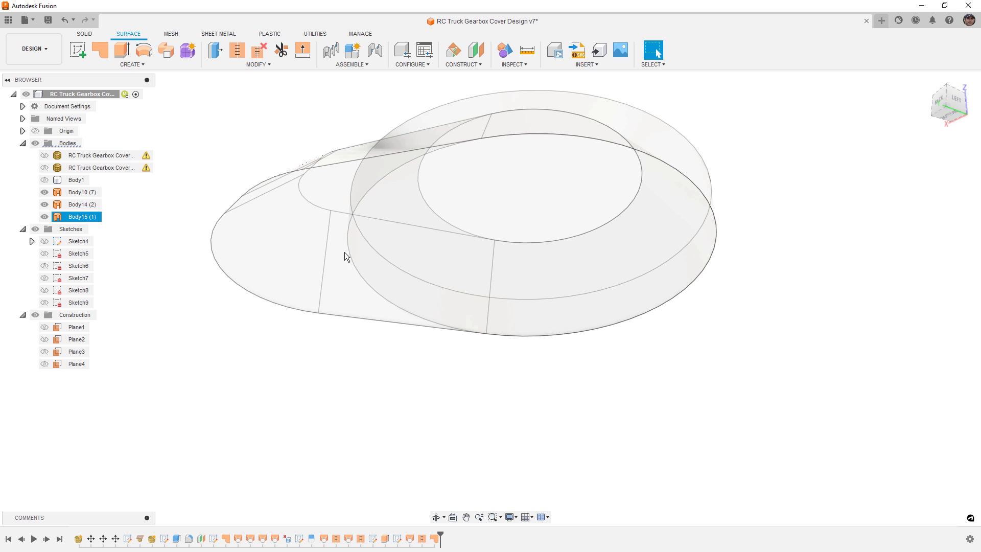
left_click(237, 50)
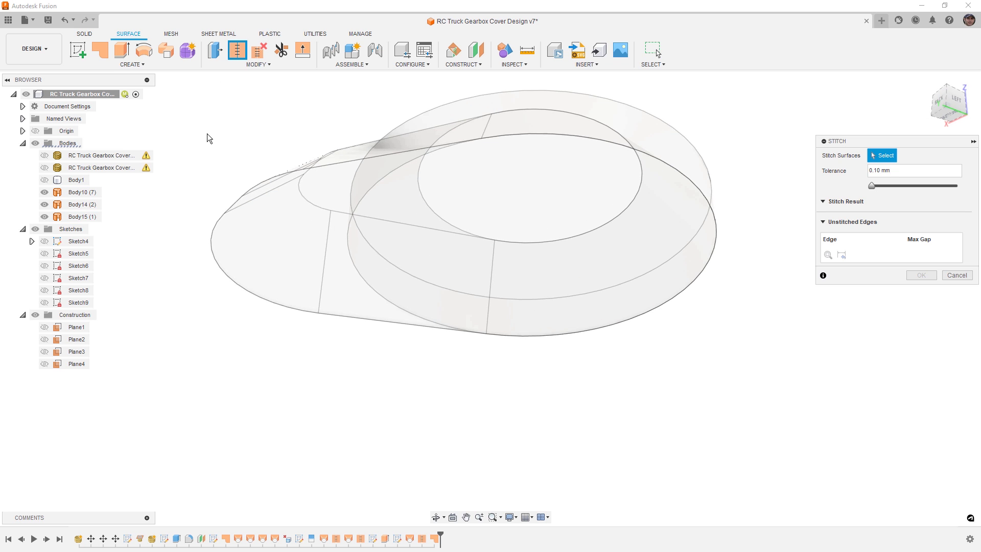
left_click(263, 243)
middle_click_drag(294, 214, 295, 254, "shift")
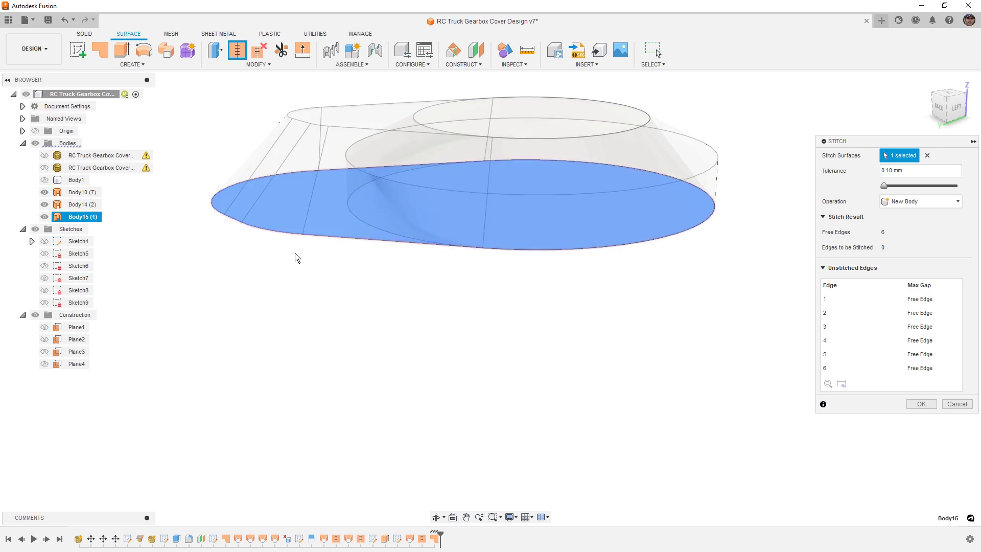
left_click(291, 163)
left_click(921, 322)
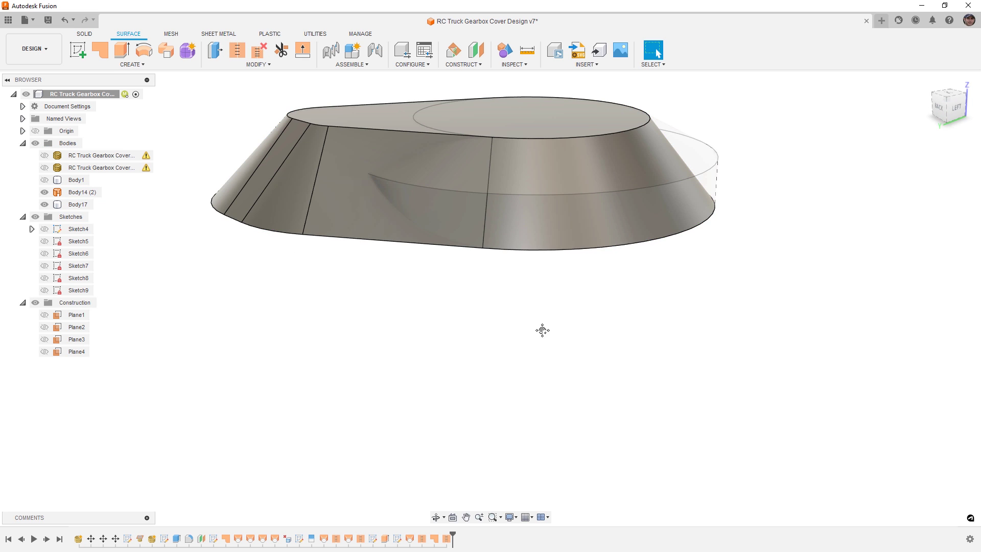
Step: Hide the stitched teardrop body and set the opacity of the circular surface Body14 to 100%
middle_click_drag(541, 329, 530, 410)
left_click(44, 204)
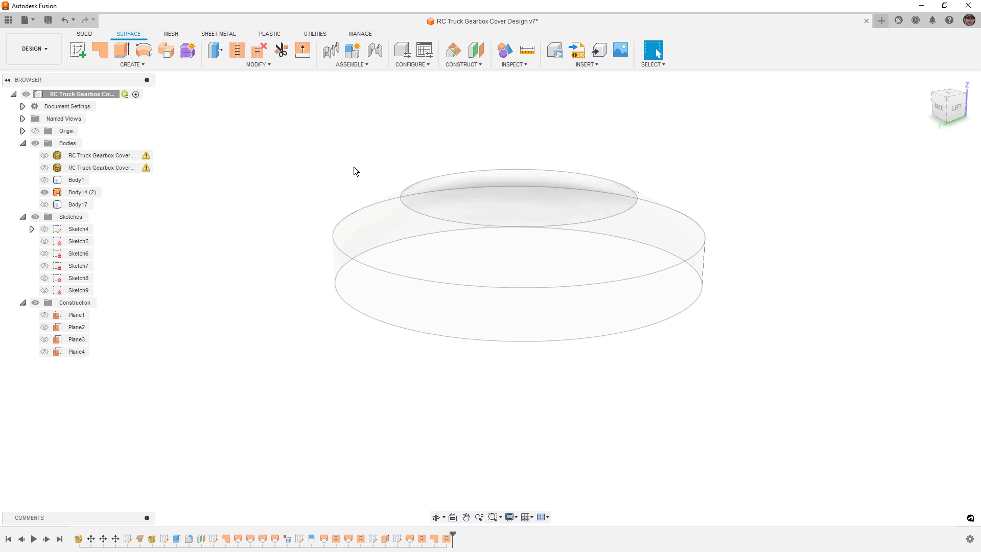
right_click(80, 192)
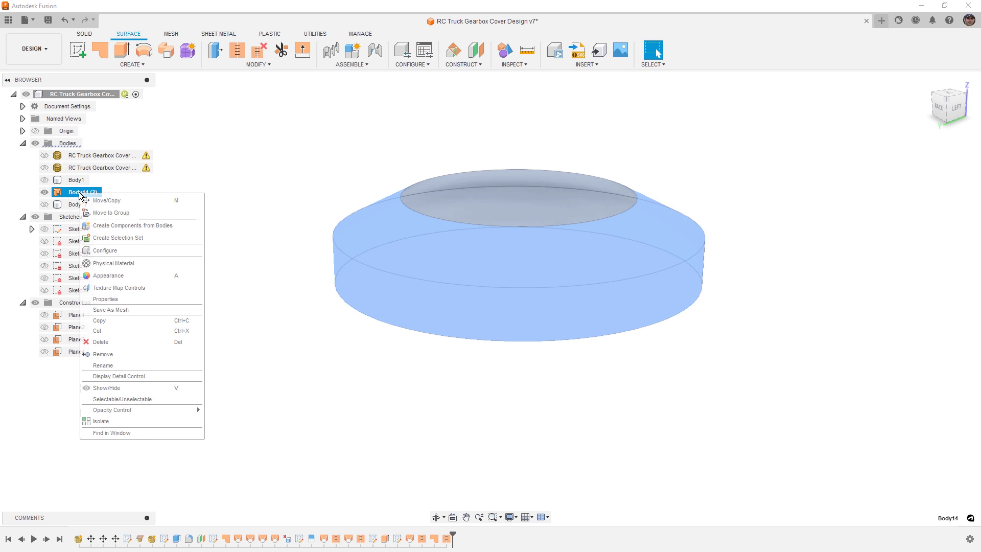
mouse_move(153, 410)
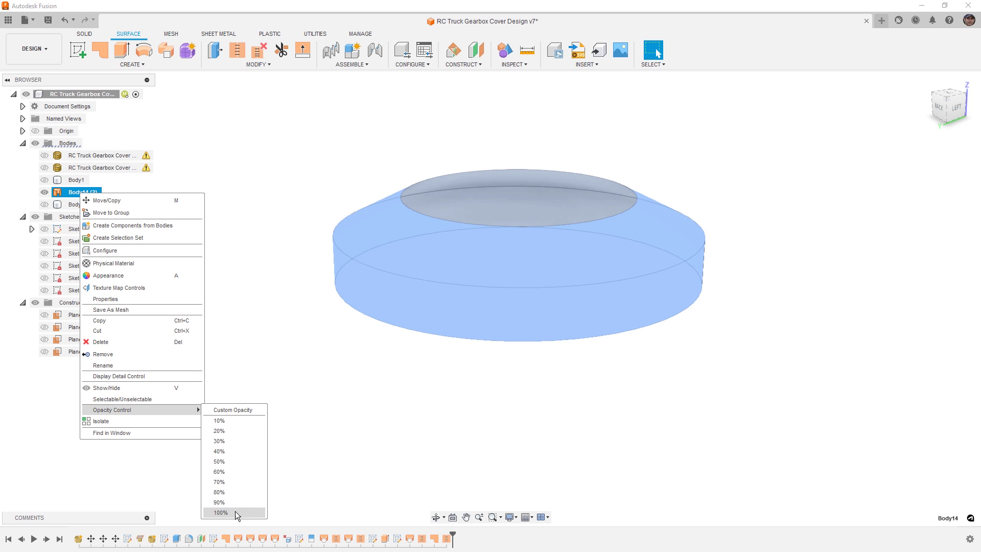
left_click(230, 513)
middle_click_drag(401, 311, 197, 144, "shift")
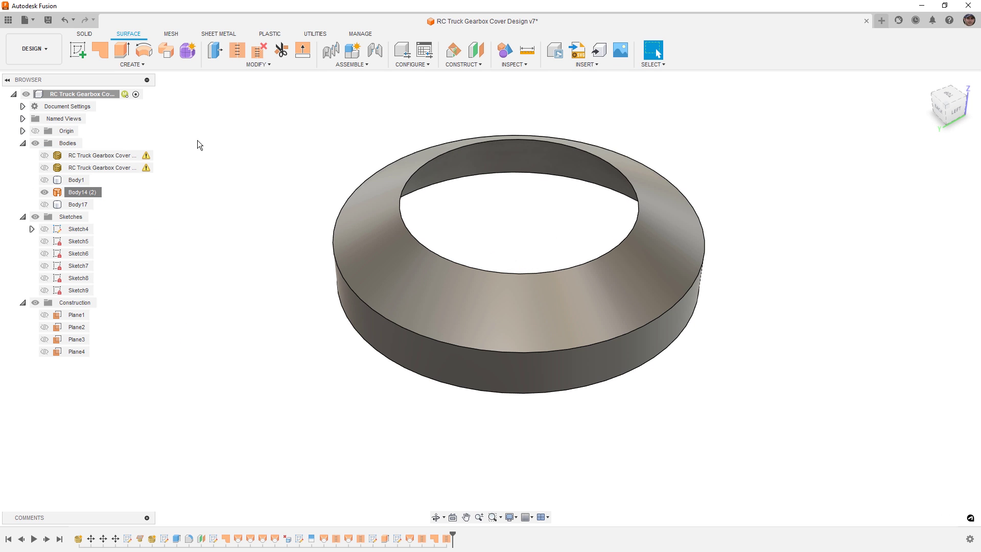
Step: Patch the circular opening at the top of the conical ring surface as a new body
left_click(101, 50)
left_click(460, 147)
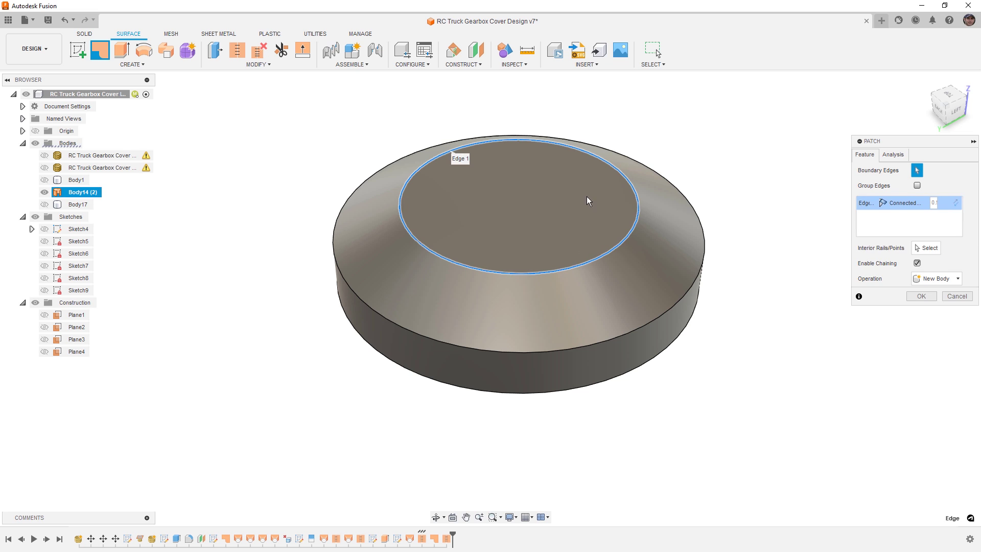
right_click(651, 423)
left_click(728, 424)
right_click(725, 428)
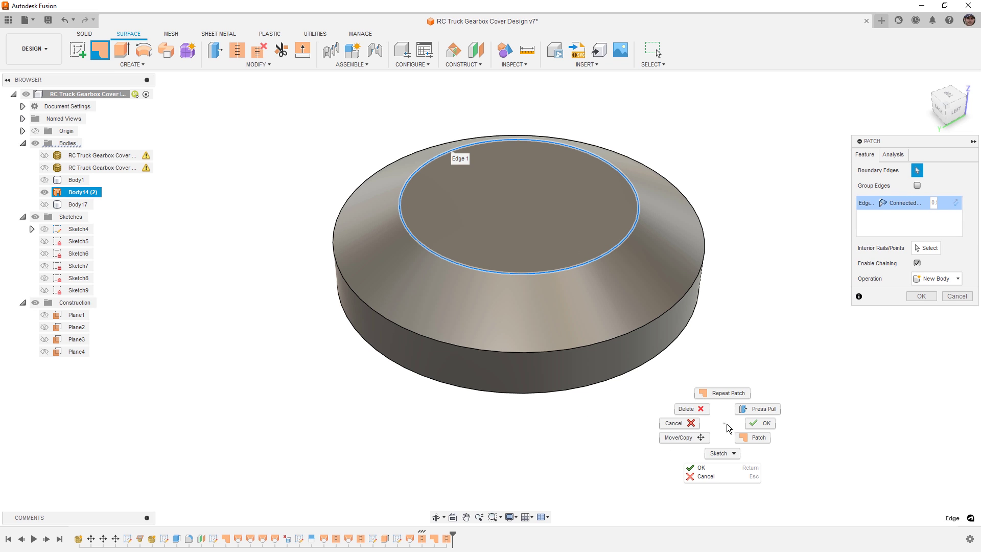
left_click(754, 423)
Step: Patch the circular opening on the underside of the ring surface as a new body
middle_click_drag(712, 405, 716, 366, "shift")
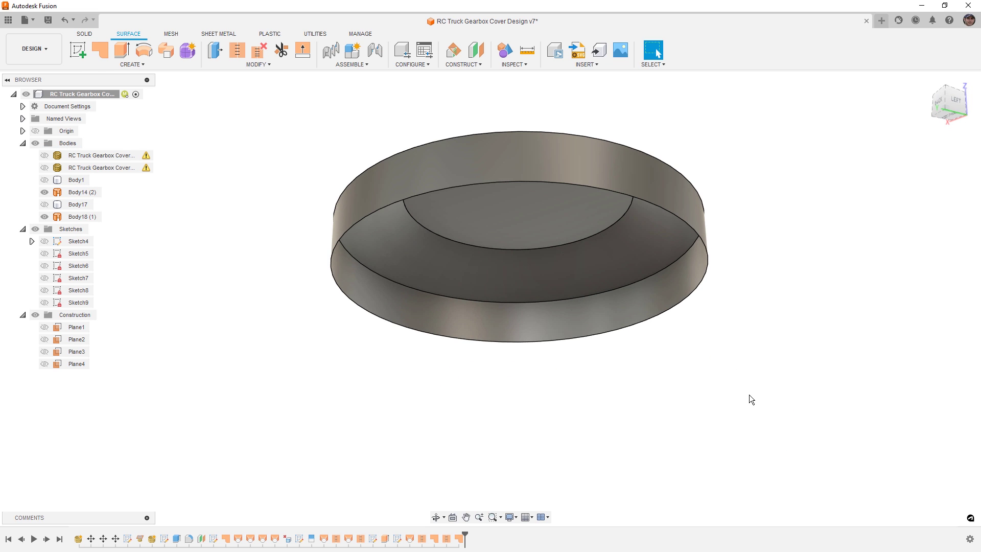
key("Return")
left_click(704, 280)
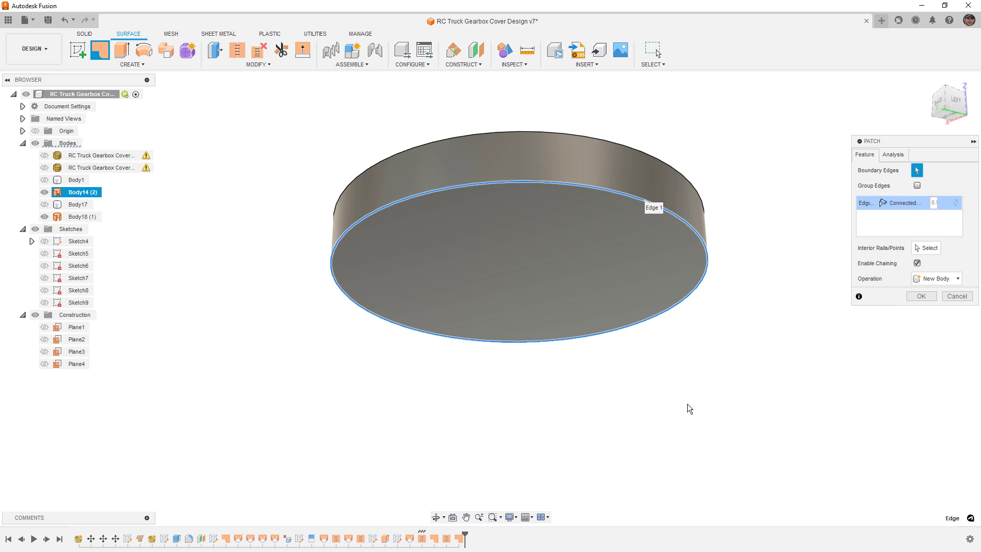
right_click(690, 409)
left_click(767, 407)
Step: Stitch the ring surface with its top and bottom patches into a new body
left_click(237, 50)
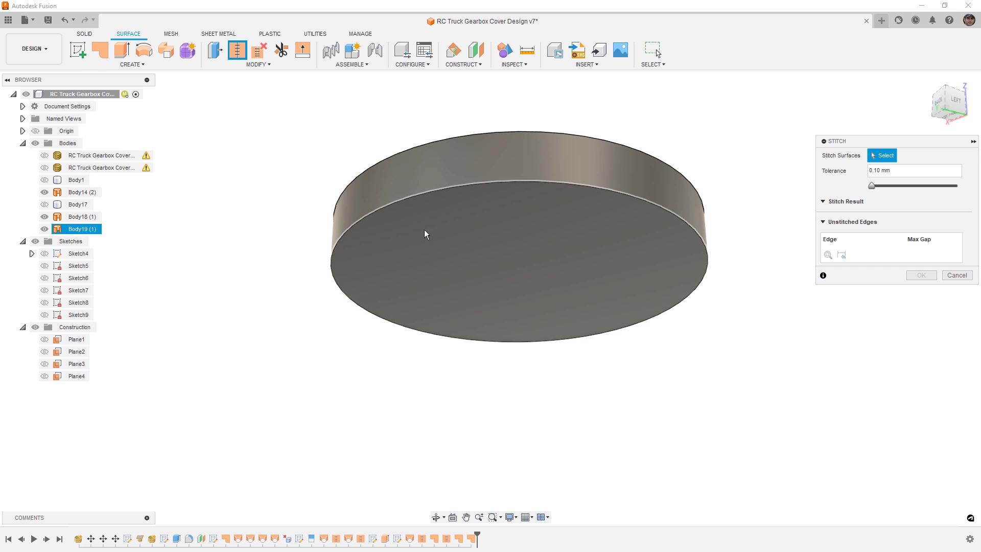
left_click(480, 158)
left_click(572, 191)
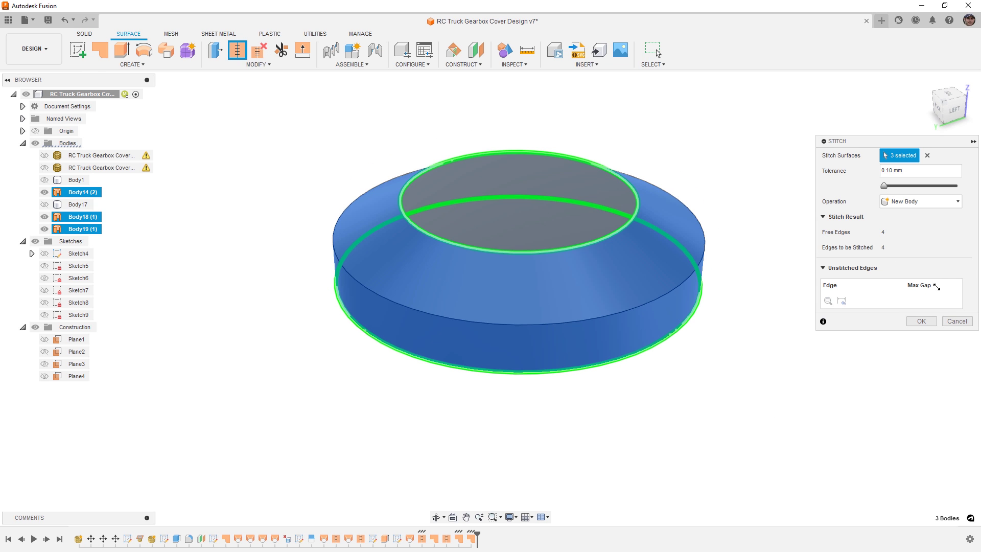
left_click(921, 335)
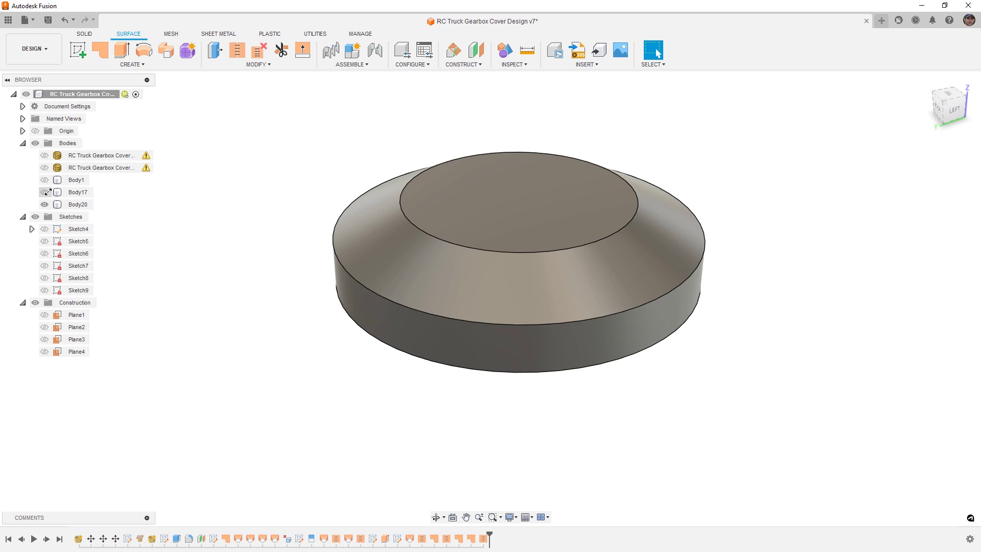
Step: Show the hidden teardrop body and combine it with the ring body into one solid using the Join operation
left_click(45, 192)
left_click(84, 34)
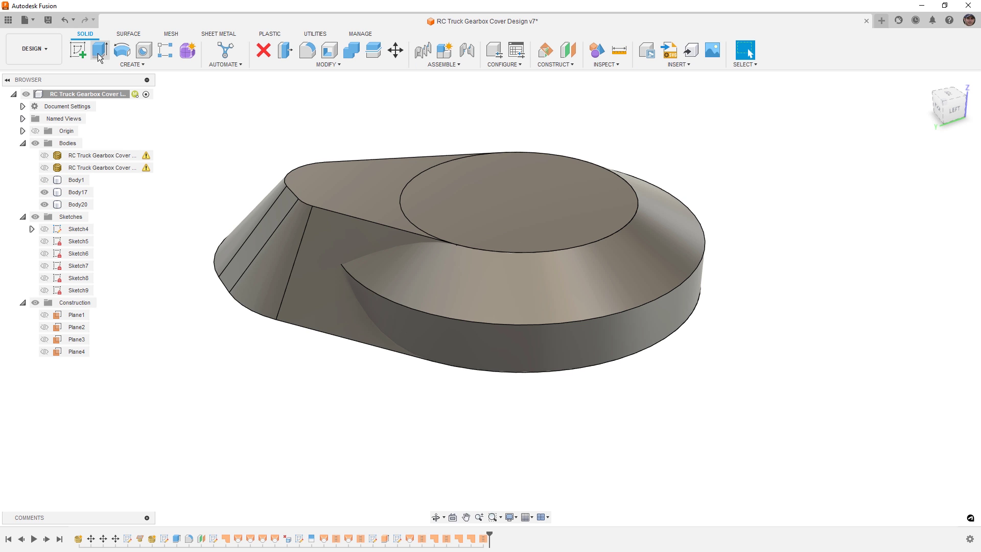
left_click(352, 50)
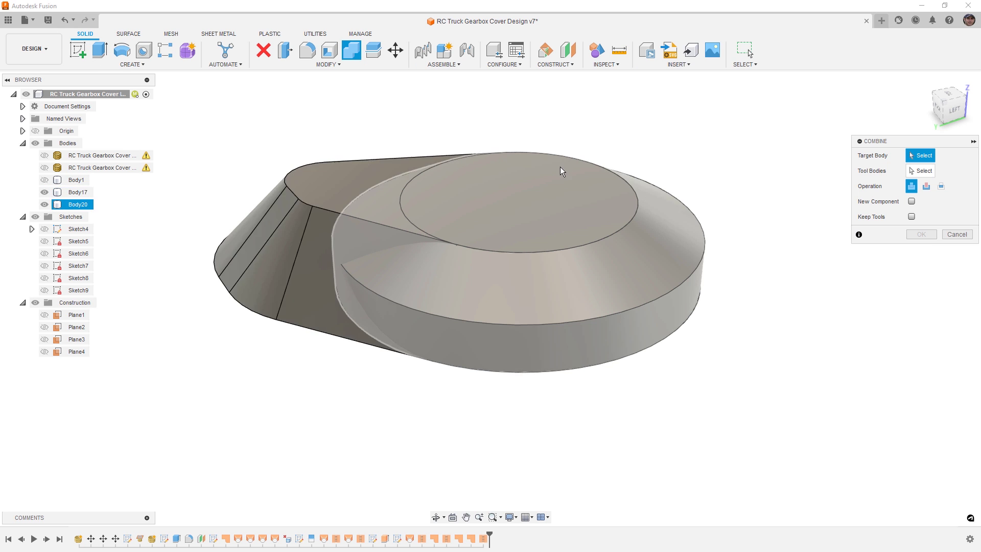
left_click(332, 189)
left_click(596, 333)
left_click(679, 237)
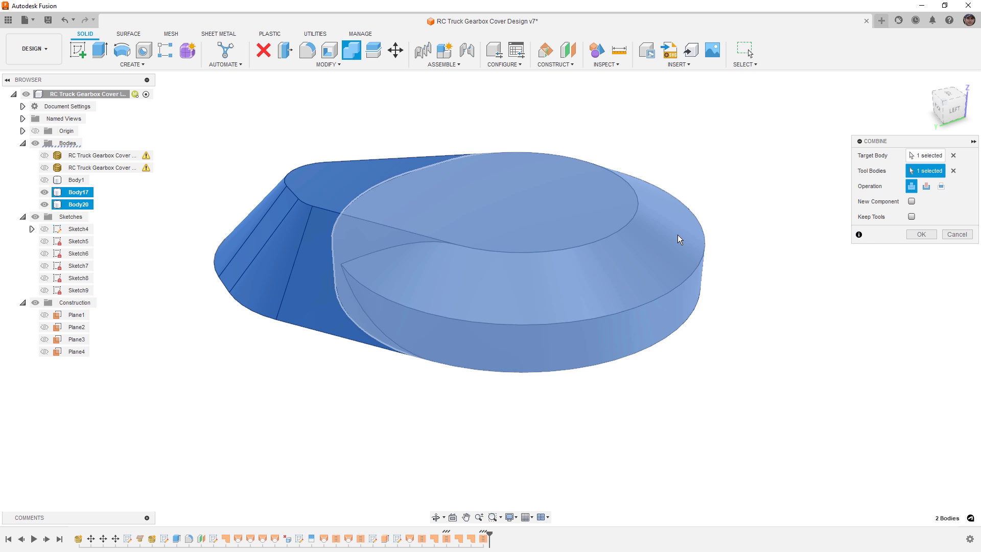
left_click(921, 234)
Step: Save the design as a new version with the description User Saved
middle_click_drag(920, 237, 757, 332, "shift")
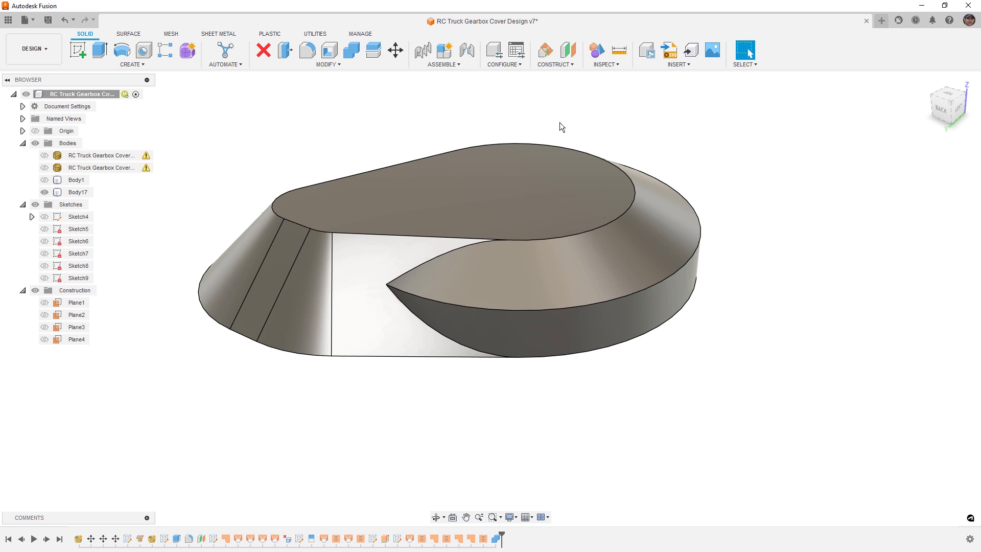
left_click(927, 79)
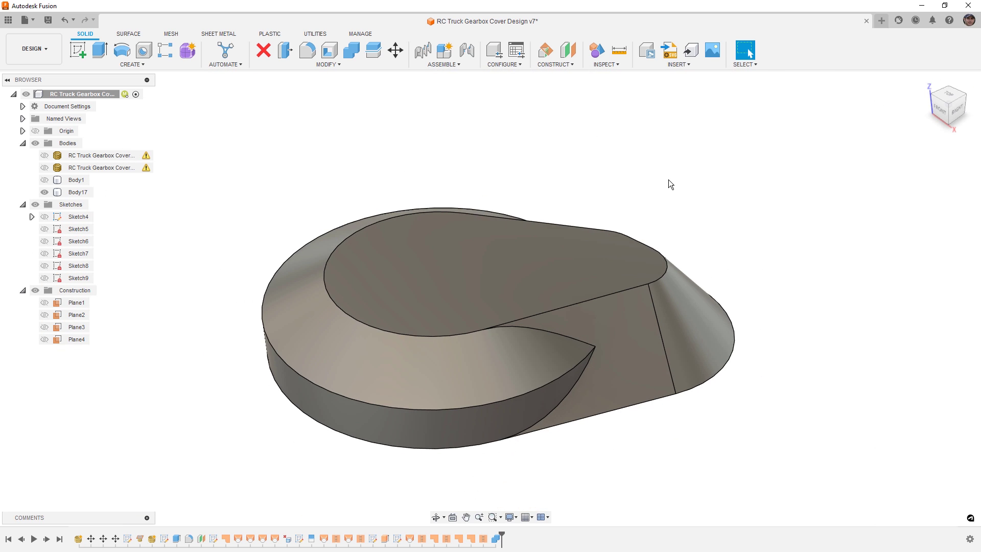
key("ctrl+s")
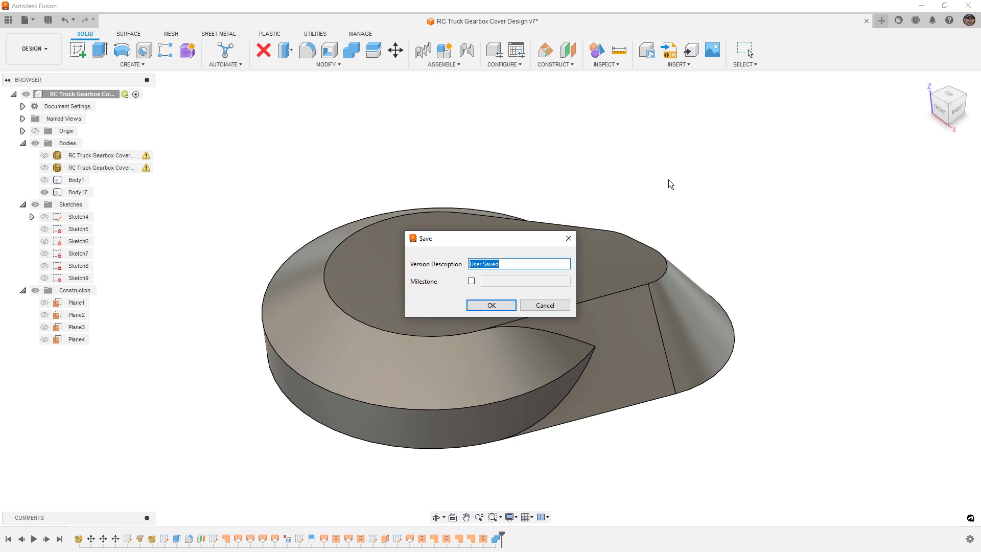
key("Return")
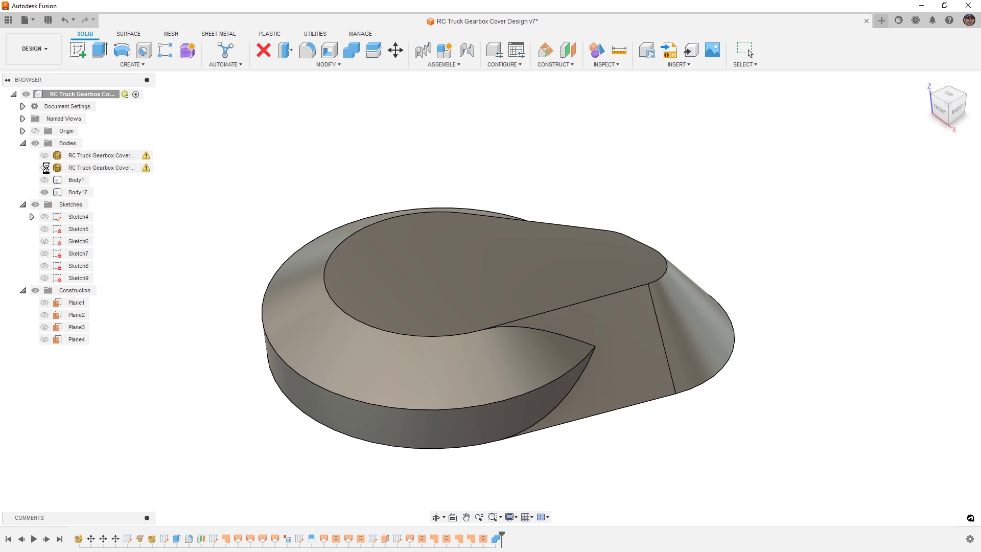
Step: Show the second scan mesh body over the joined solid, examine how well they match from several sides, and hide the mesh again
left_click(44, 167)
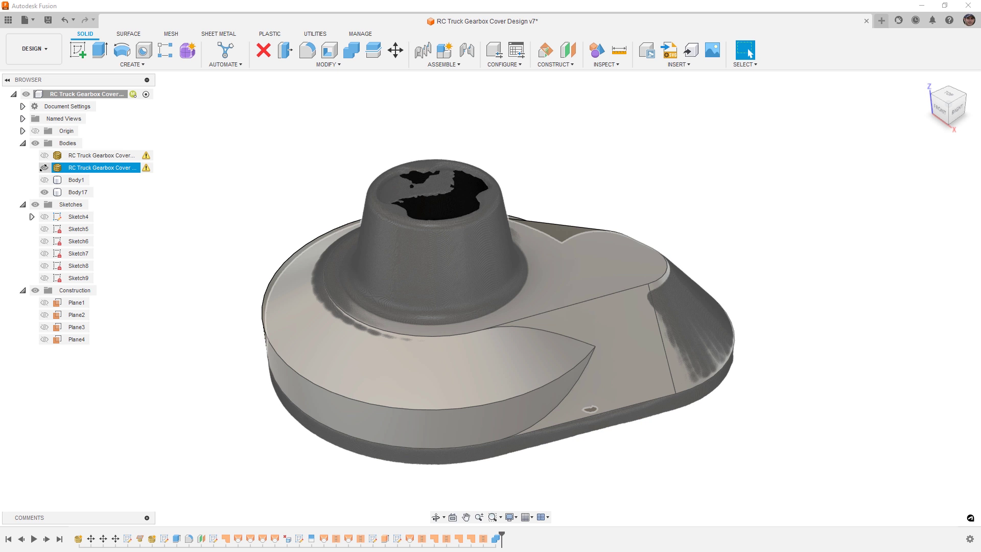
middle_click_drag(756, 390, 760, 357, "shift")
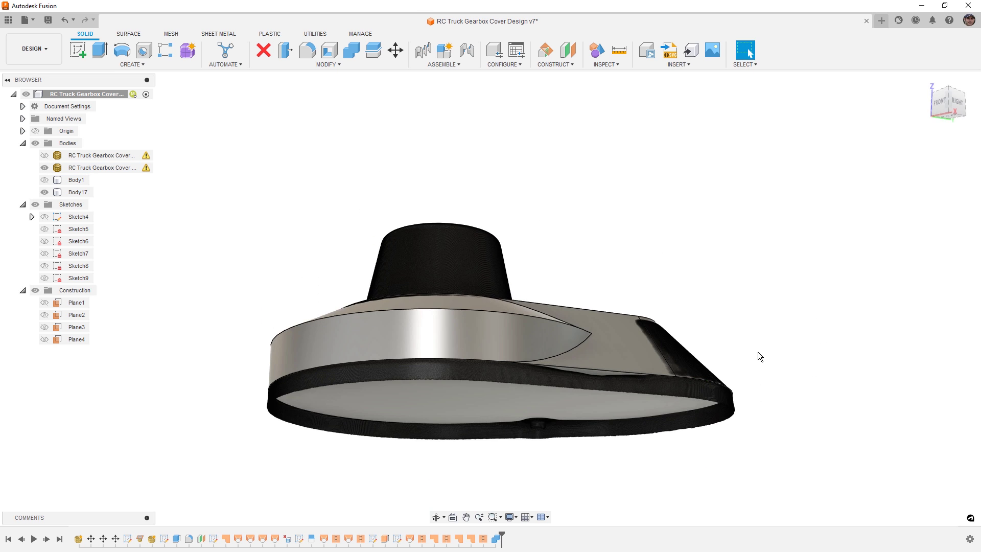
middle_click_drag(703, 366, 659, 314, "shift")
left_click(694, 336)
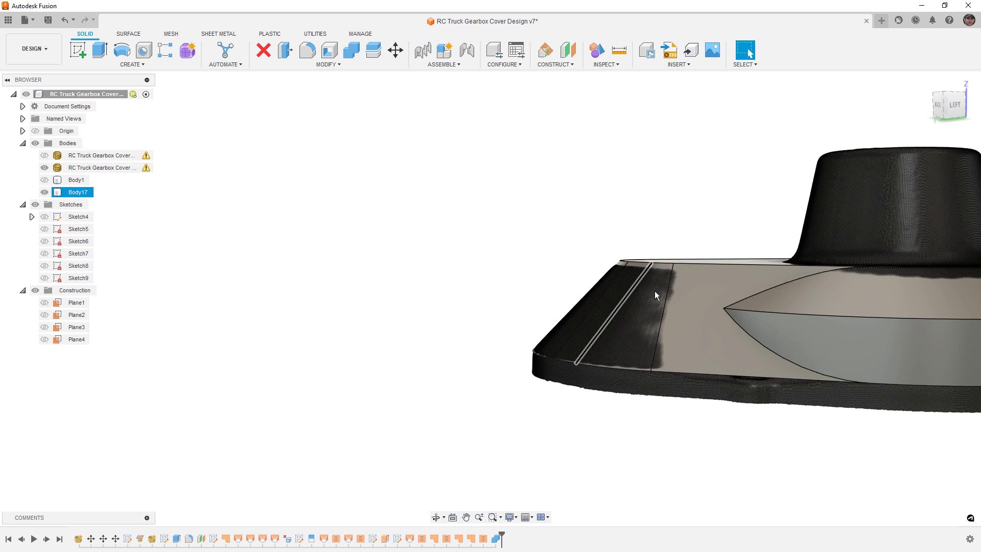
middle_click_drag(652, 278, 577, 246, "shift")
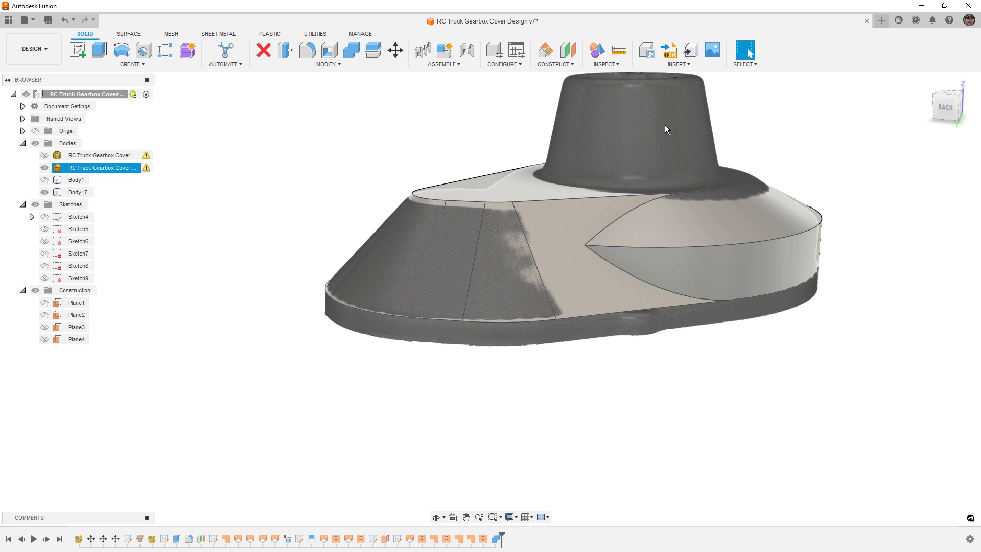
middle_click_drag(664, 148, 580, 266, "shift")
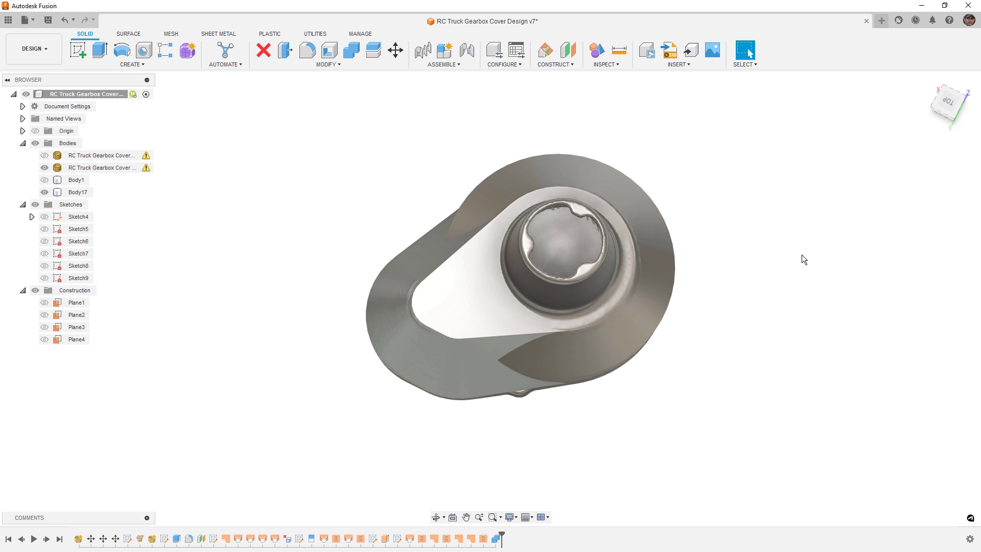
mouse_move(694, 373)
middle_mouse_down("shift")
mouse_move(685, 298)
mouse_move(697, 332)
middle_mouse_up("shift")
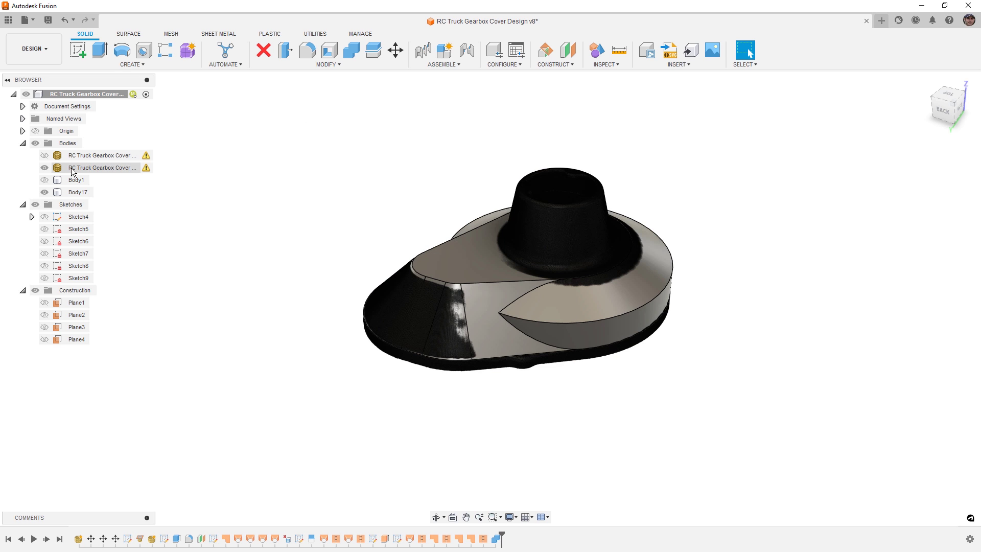
left_click(44, 168)
middle_click_drag(513, 258, 531, 245, "shift")
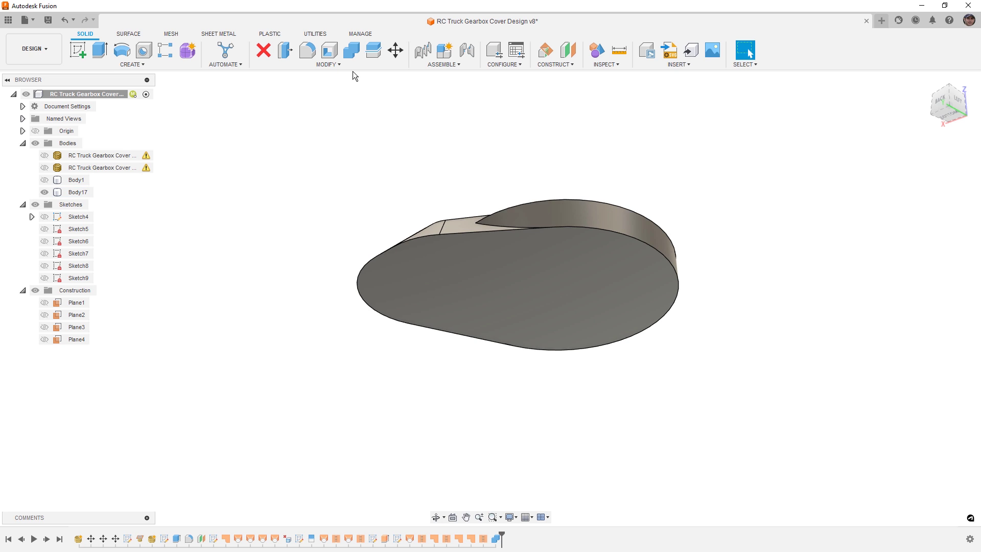
left_click(329, 50)
left_click(513, 293)
middle_click_drag(513, 292, 593, 211, "shift")
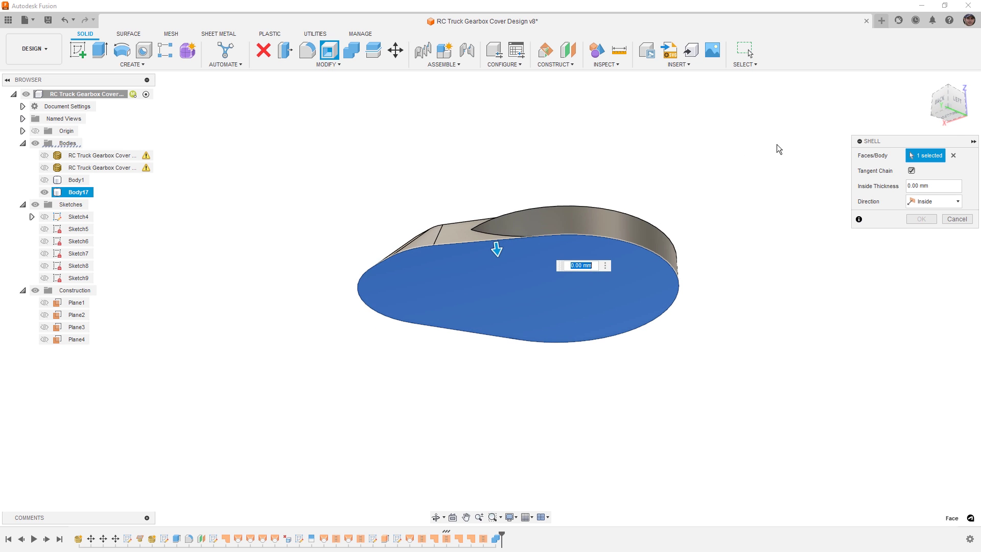
type(".4")
key("Return")
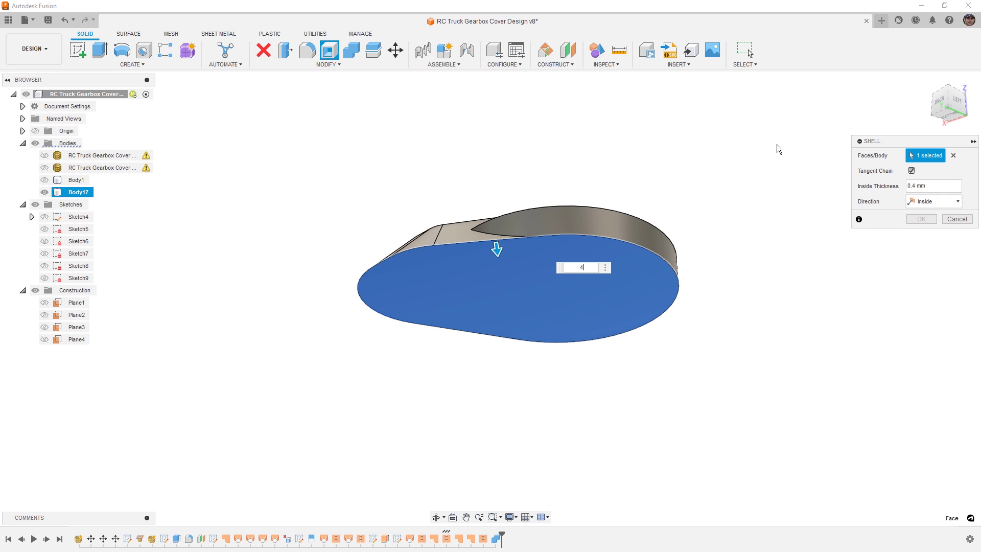
middle_click_drag(752, 294, 754, 309, "shift")
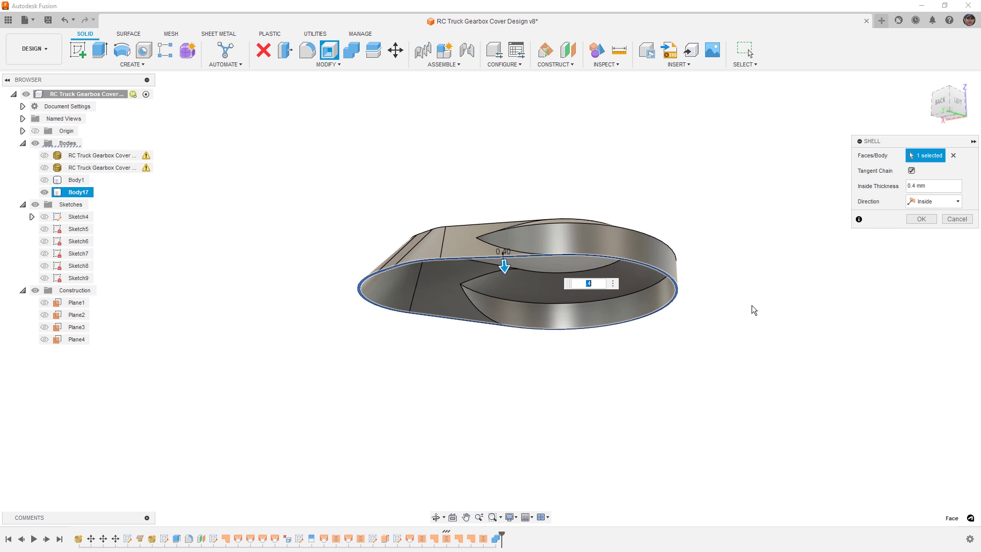
left_click(957, 219)
Step: Fillet the outer edge between the ring's conical face and its vertical side wall with a 2 mm radius
key("f")
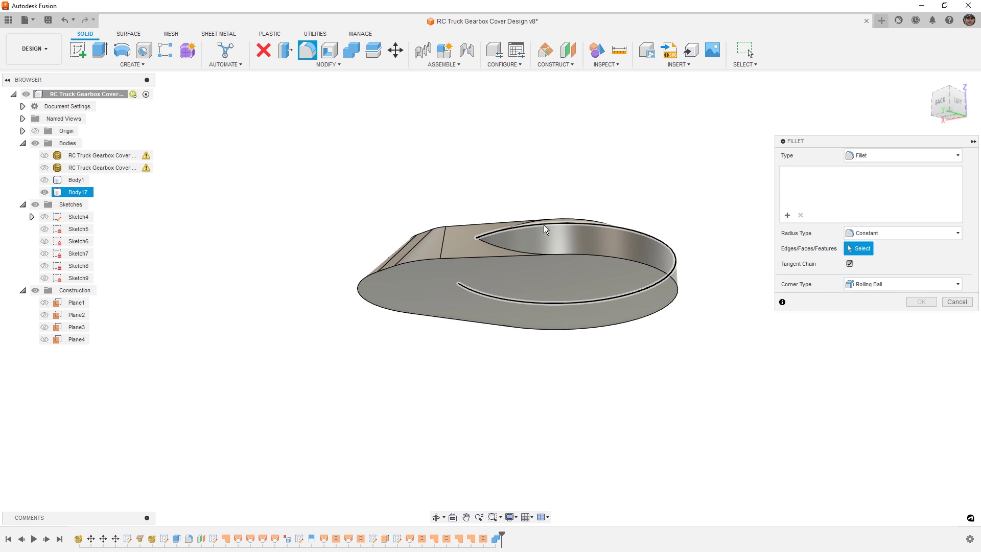
left_click(544, 226)
middle_click_drag(658, 148, 660, 176, "shift")
left_click_drag(551, 262, 551, 267)
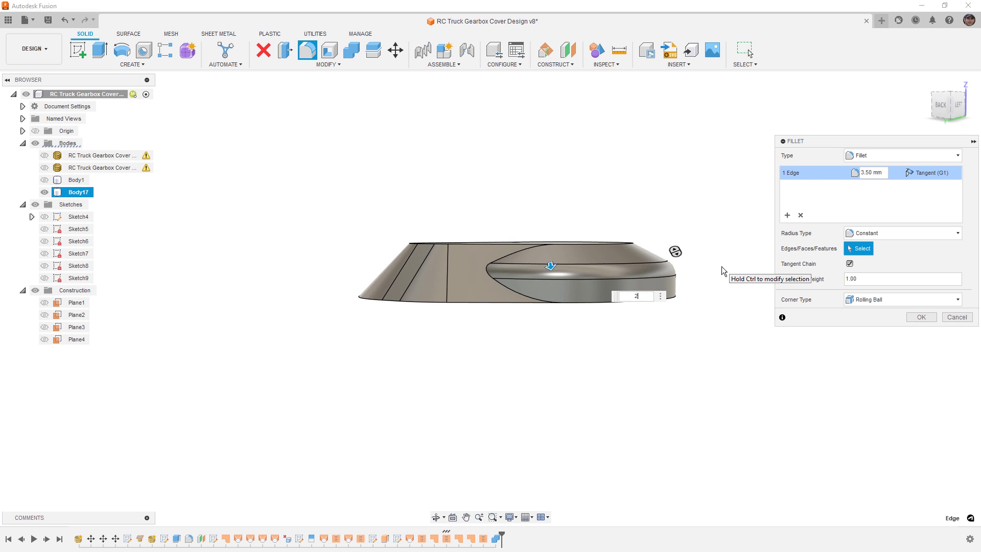
key("Return")
Step: Fillet the top face's perimeter and the edges where the ring meets the teardrop walls with a 2 mm radius
middle_click_drag(722, 266, 741, 244, "shift")
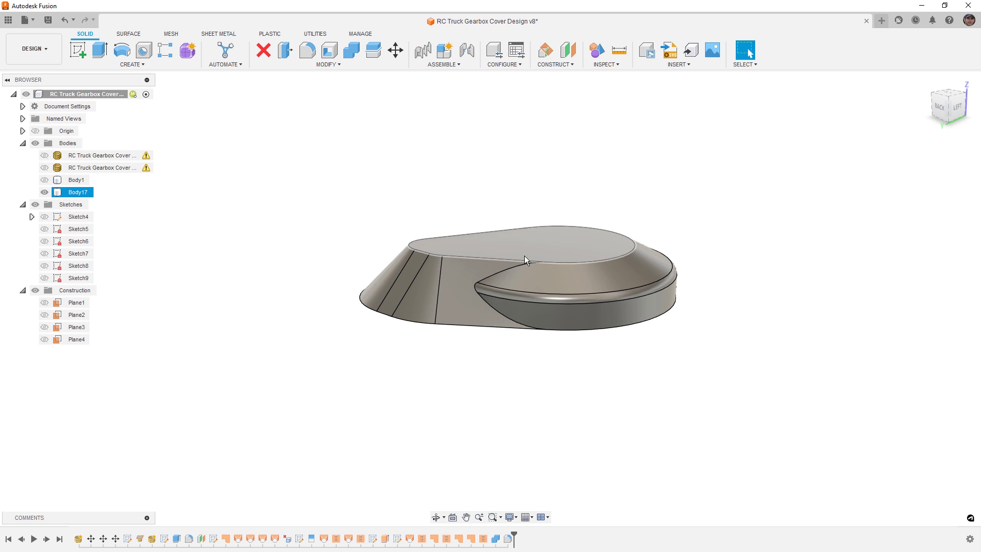
key("f")
left_click(516, 259)
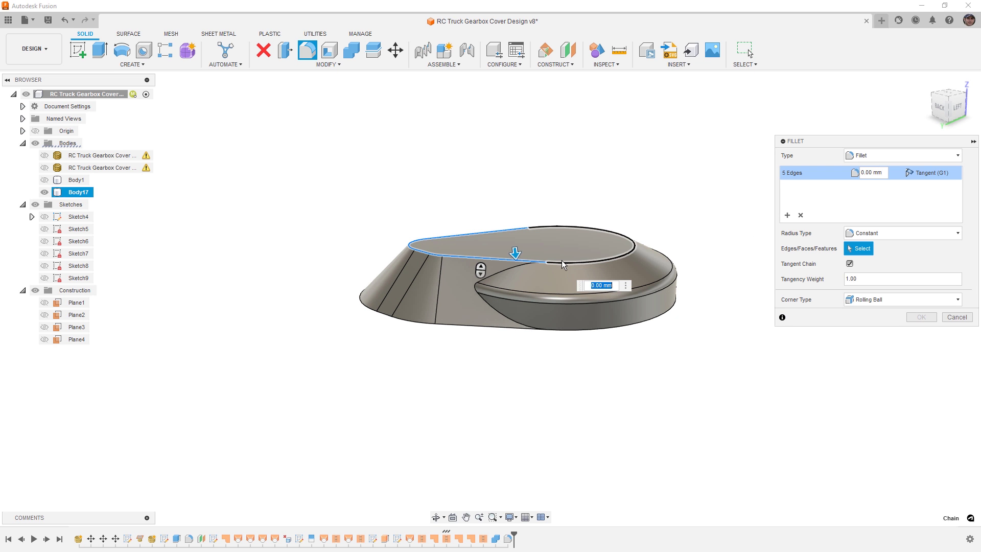
left_click(561, 262)
left_click(505, 271)
middle_click_drag(505, 271, 532, 293, "shift")
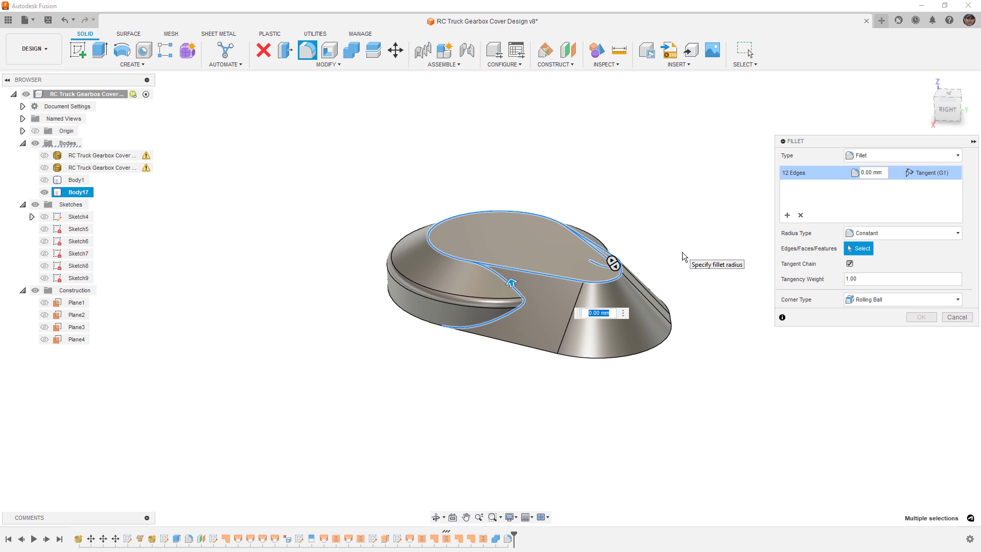
type("2")
middle_click_drag(639, 322, 555, 325, "shift")
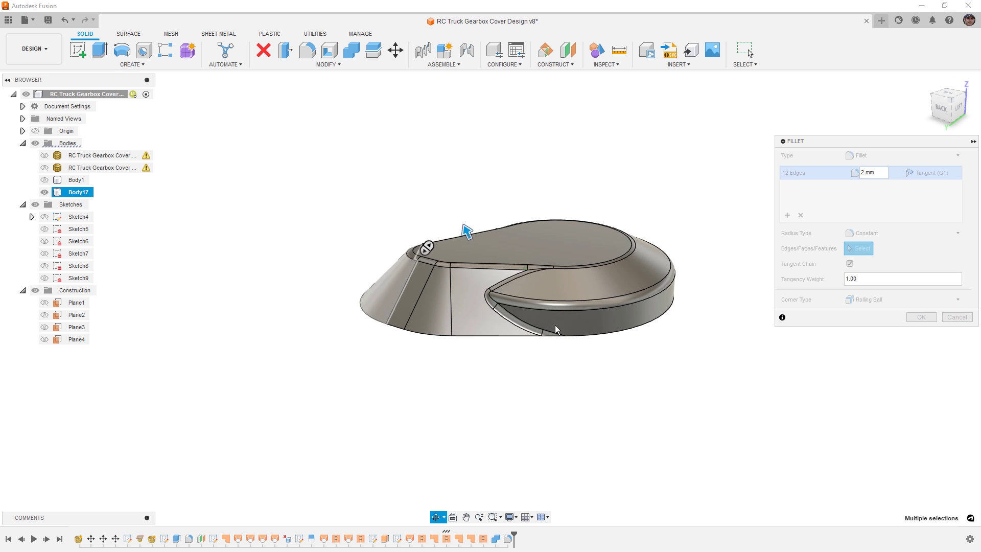
right_click(588, 387)
left_click(623, 387)
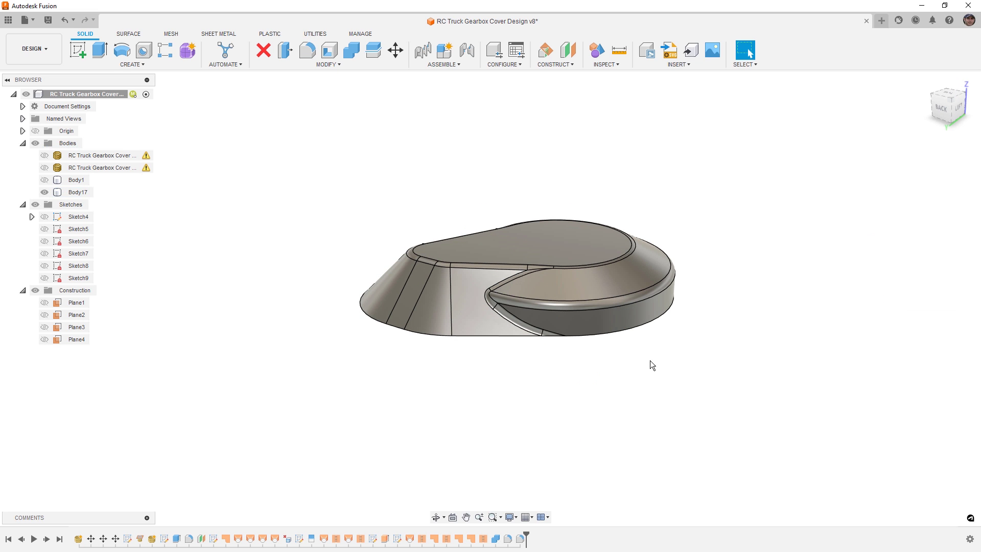
Step: Try to shell the solid inward through its flat underside with thicknesses of 0.4, 2 and 1 mm, inspecting the inner corners
left_click(330, 50)
middle_click_drag(630, 366, 599, 289, "shift")
left_click(599, 287)
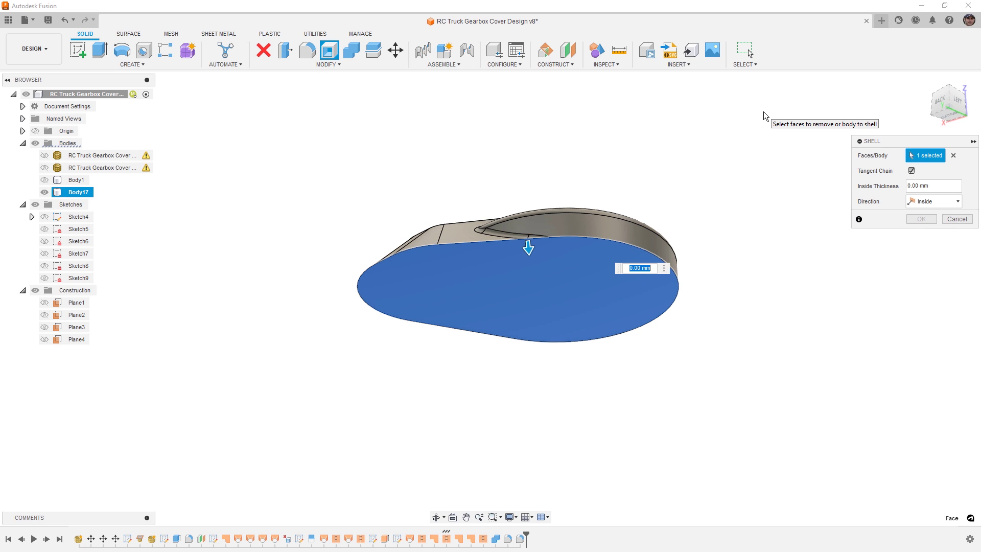
key("BackSpace")
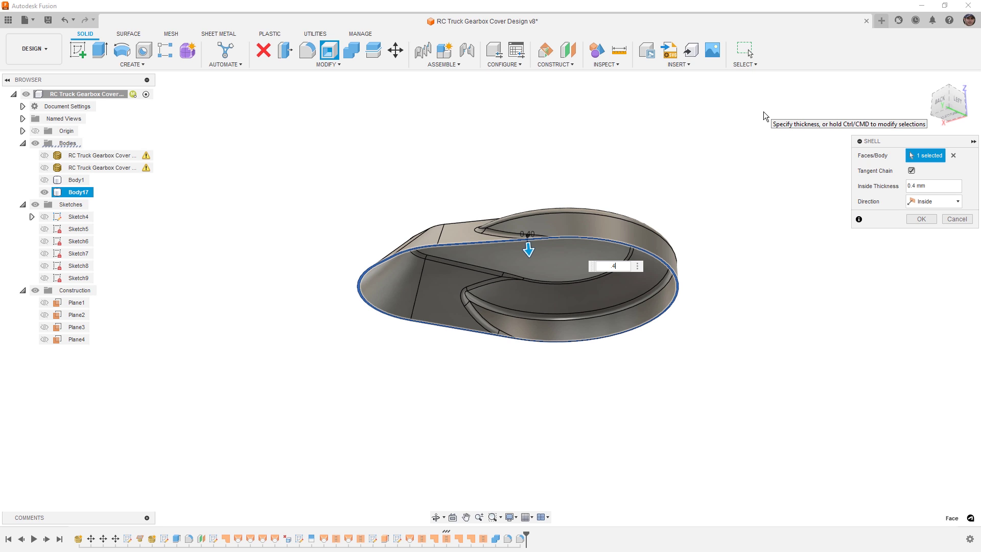
key("BackSpace")
key("BackSpace")
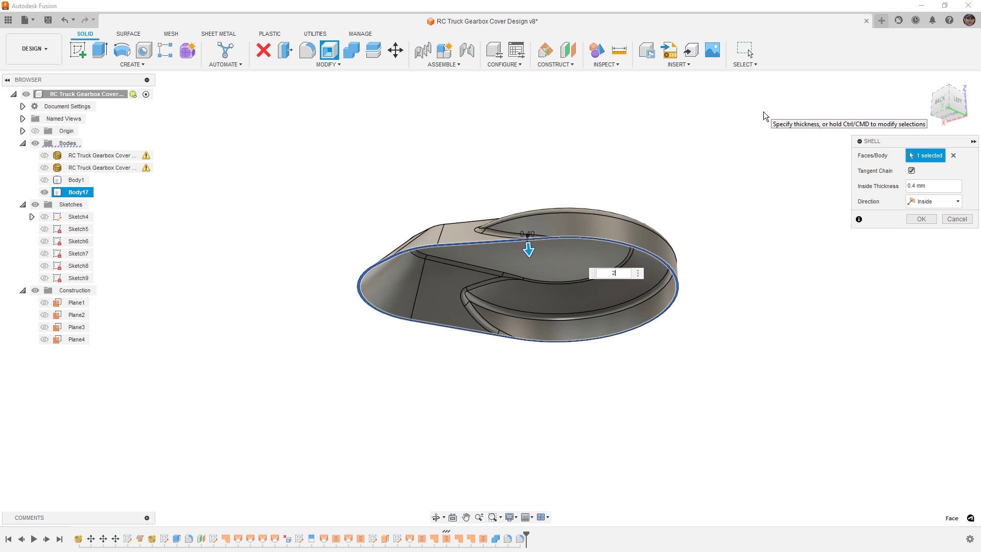
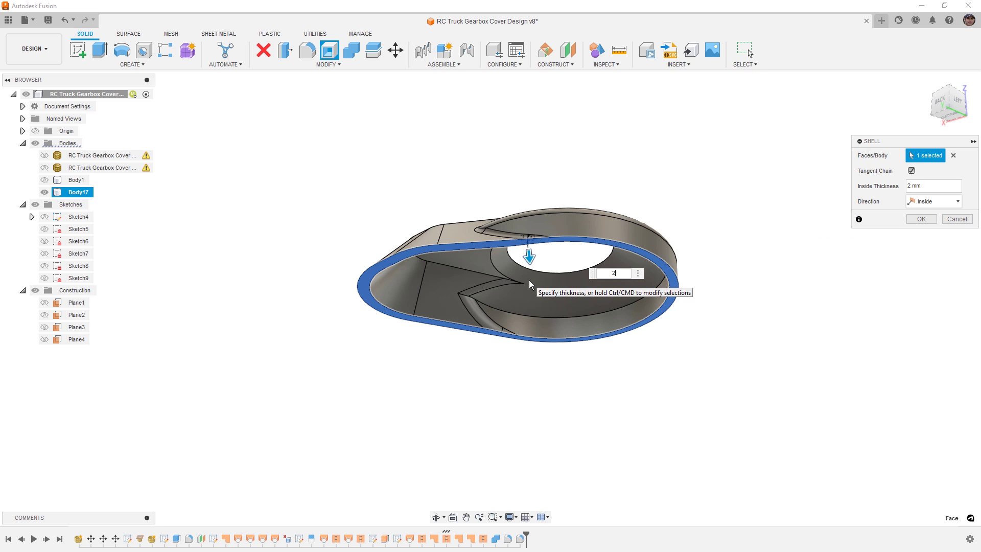
scroll(529, 281, "up", 5)
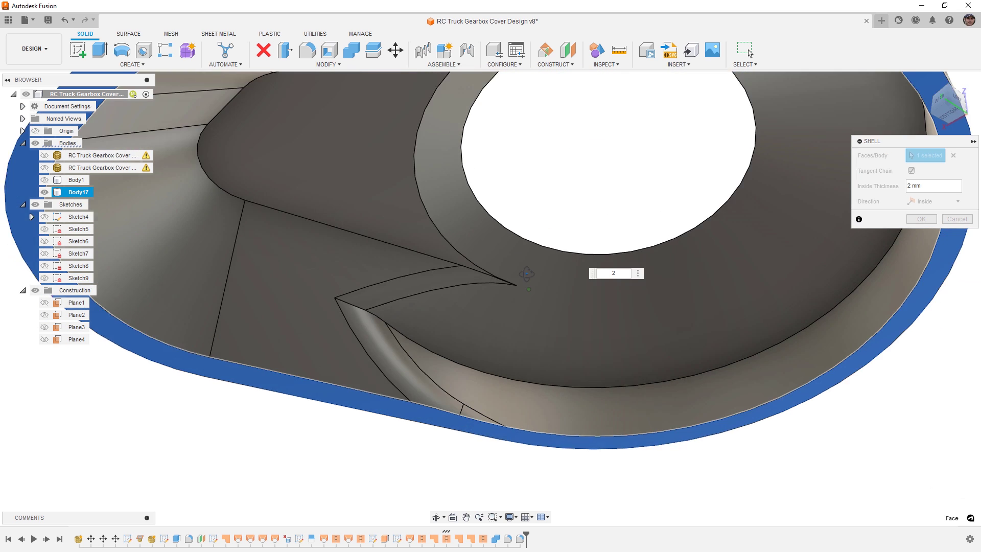
middle_click_drag(526, 274, 479, 259, "shift")
scroll(428, 271, "down", 2)
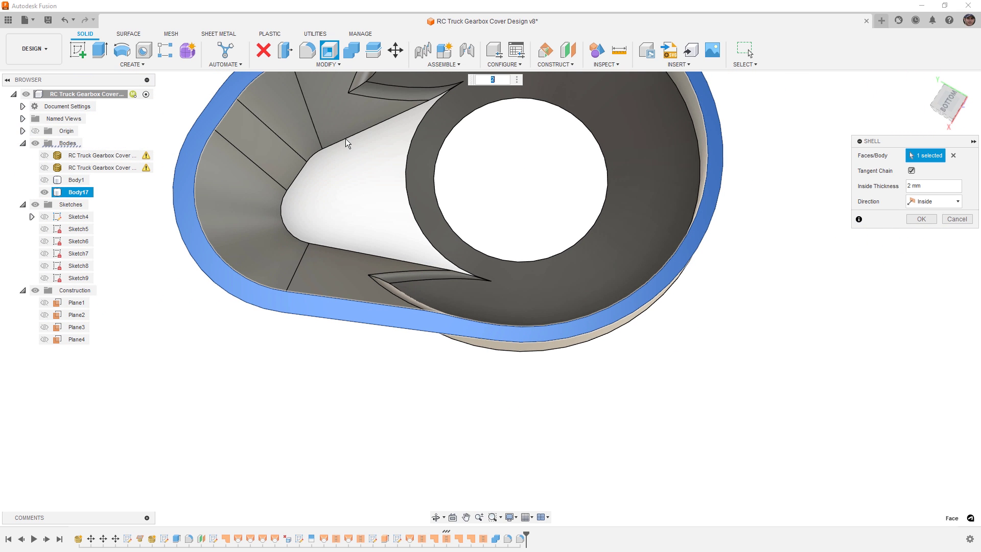
type("1")
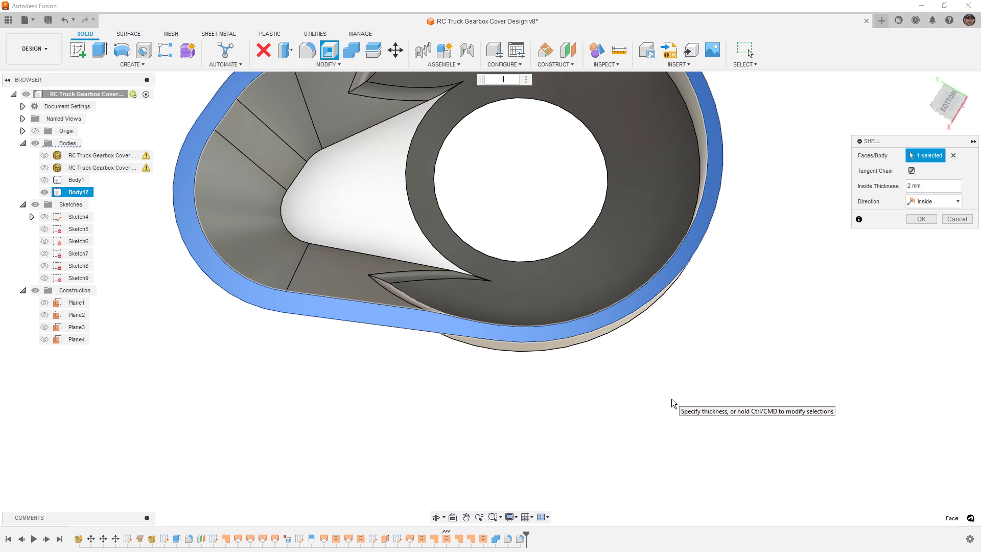
middle_click_drag(645, 422, 639, 292, "shift")
left_click(947, 219)
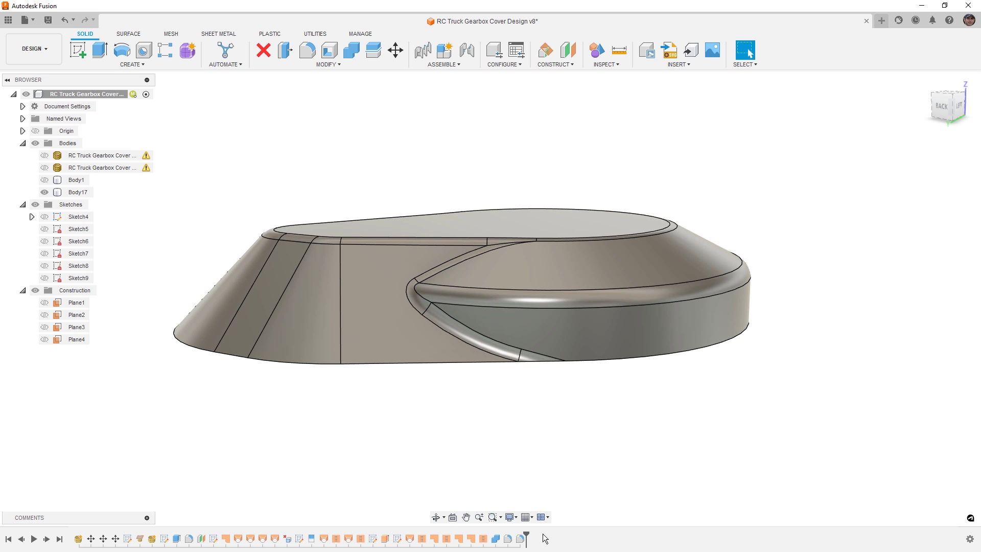
Step: Try chord-length sizing of 2 mm and 1 mm on the 12-edge fillet around the top face and ring junctions
double_click(446, 538)
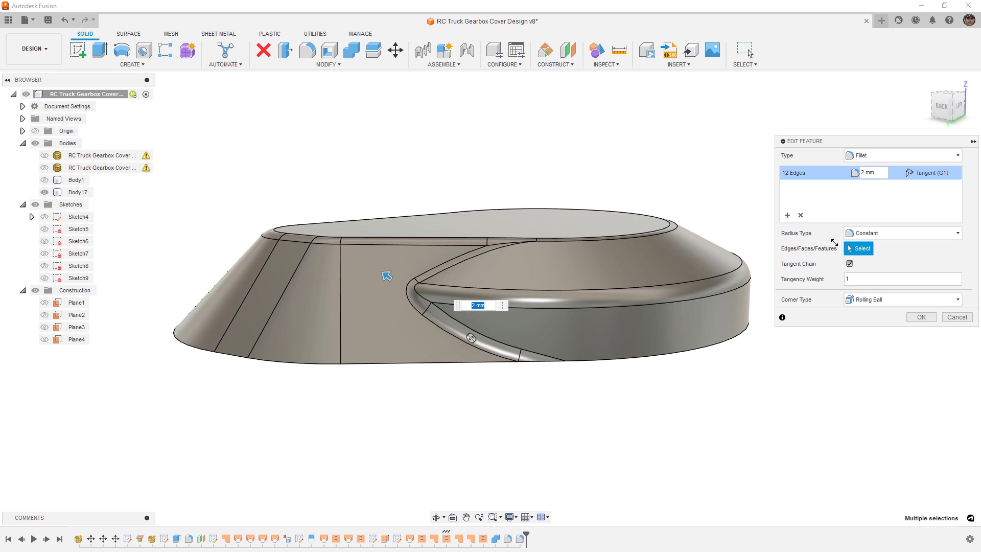
left_click(883, 234)
key("Escape")
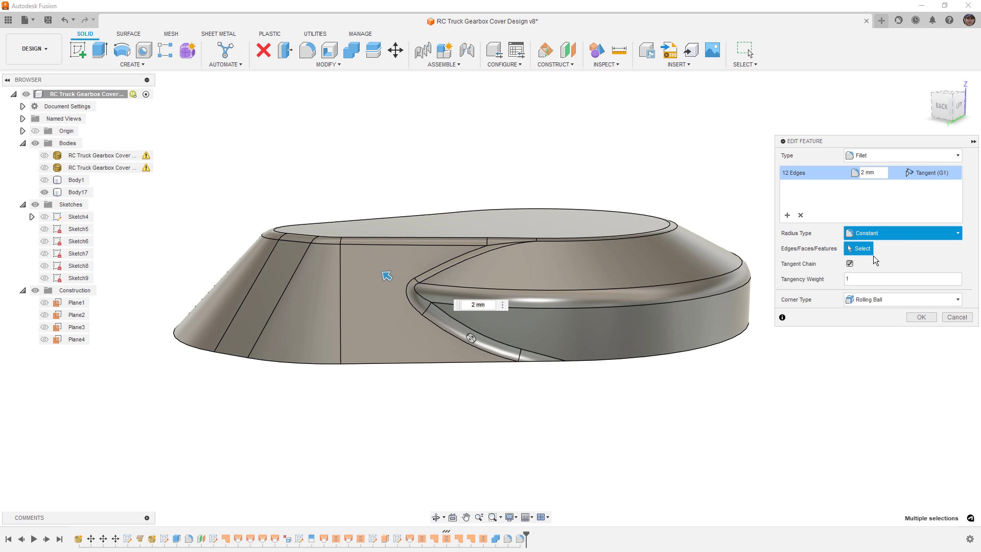
key("Down")
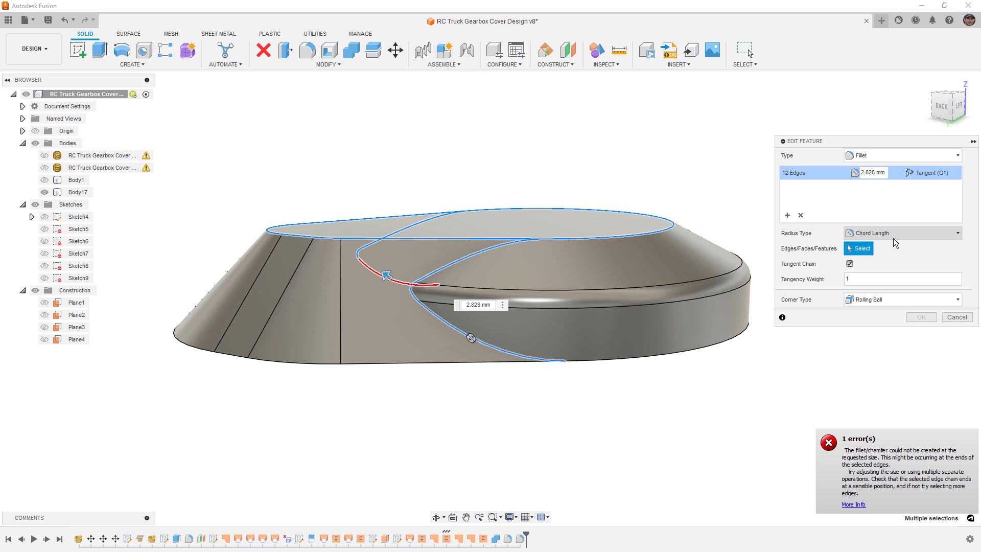
double_click(872, 173)
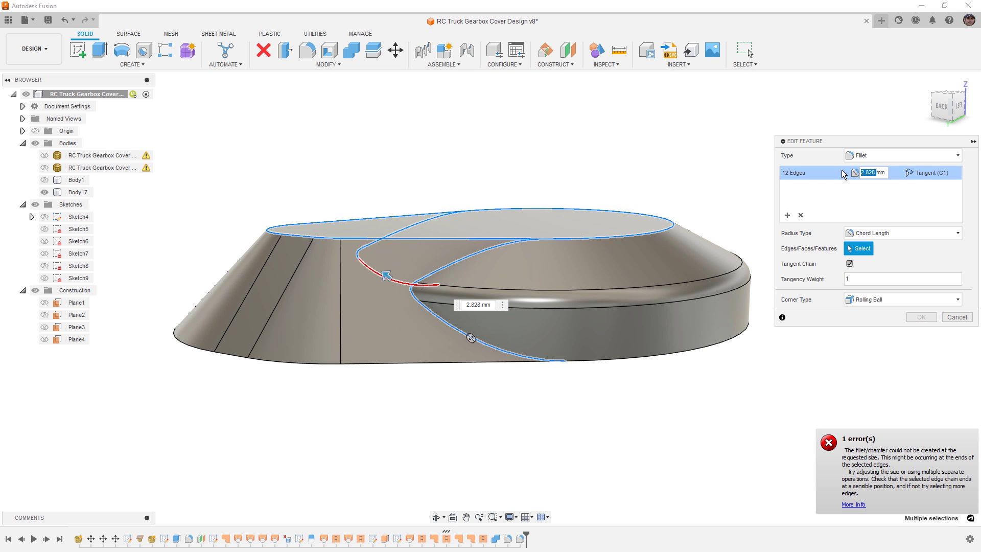
type("2")
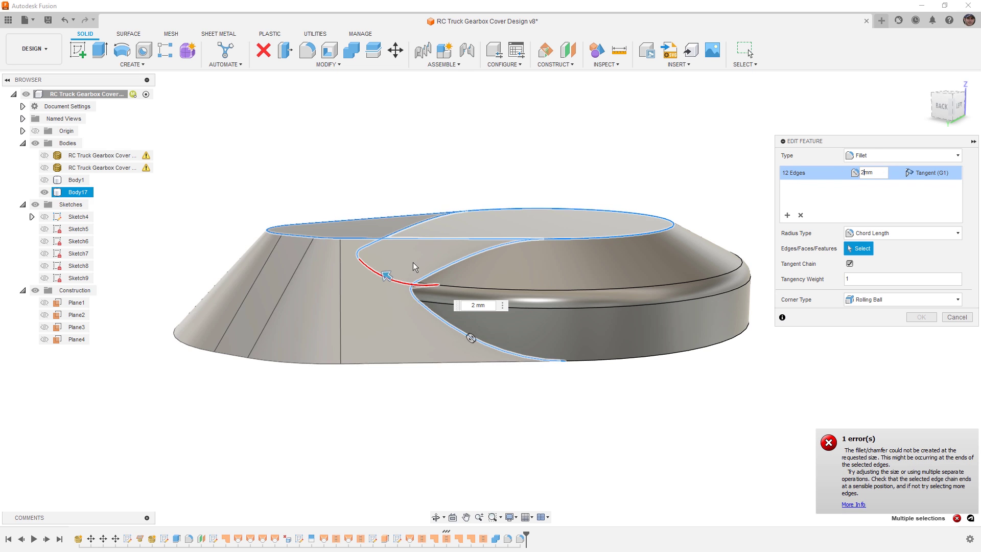
scroll(435, 268, "up", 3)
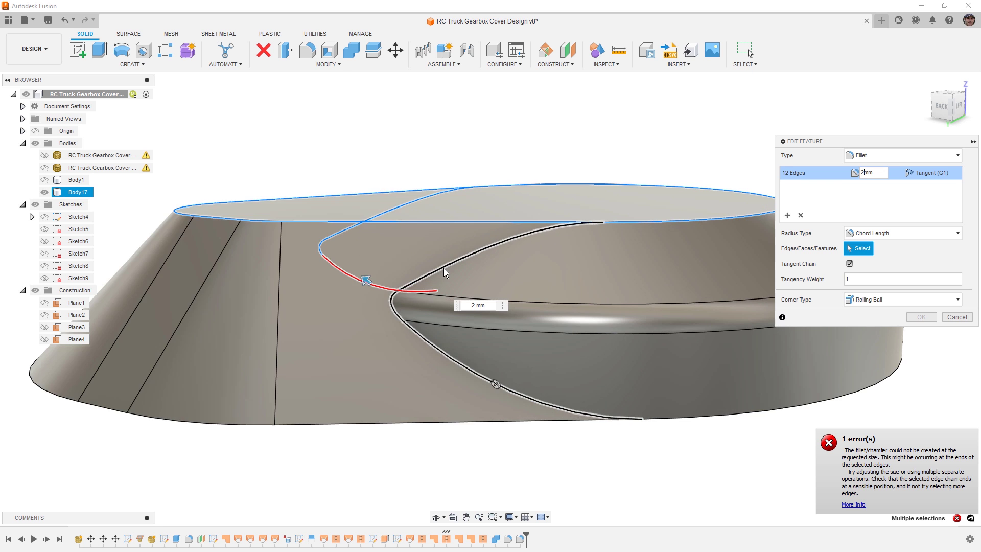
middle_click_drag(443, 268, 503, 359, "shift")
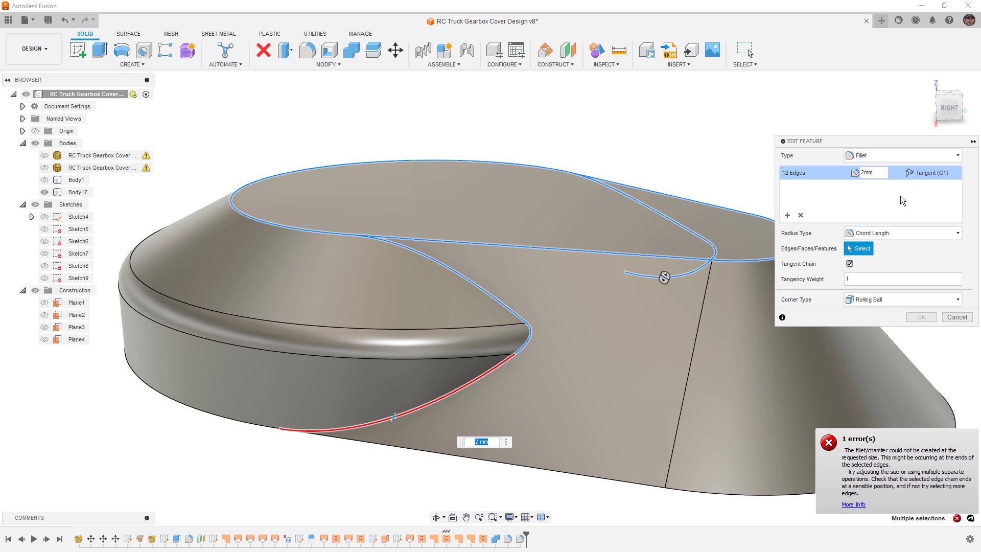
left_click(871, 173)
type("1")
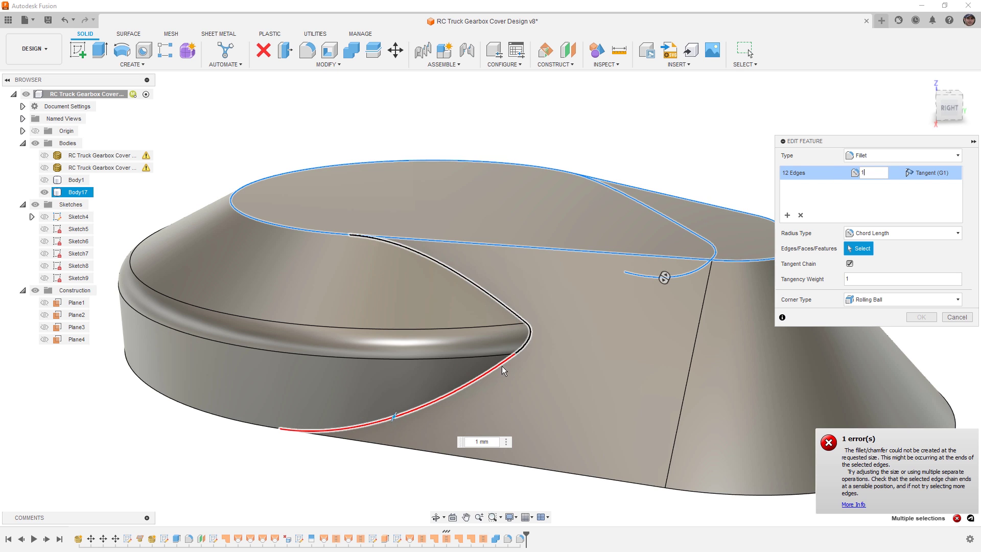
Step: Return the 12-edge fillet to a constant radius of 2 mm
left_click(868, 233)
left_click(875, 248)
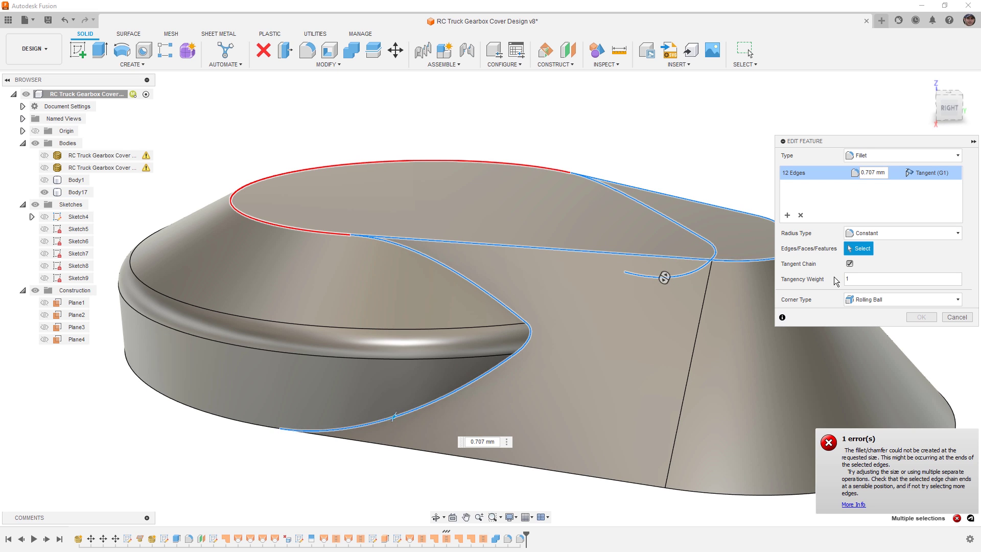
left_click(888, 172)
type("2")
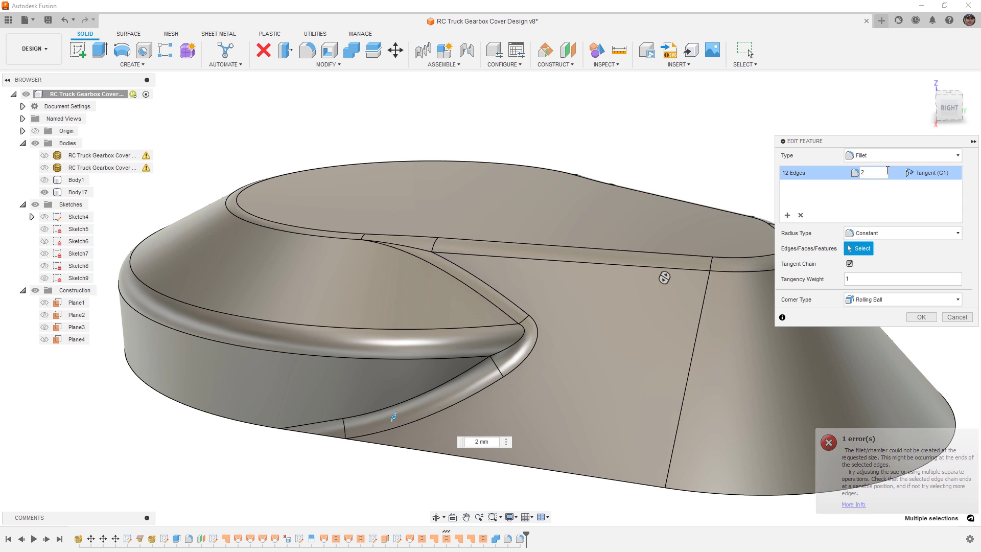
key("Return")
Step: Show the base plate body beneath the filleted solid, examine how they line up from several sides, and hide it again
left_click(409, 224)
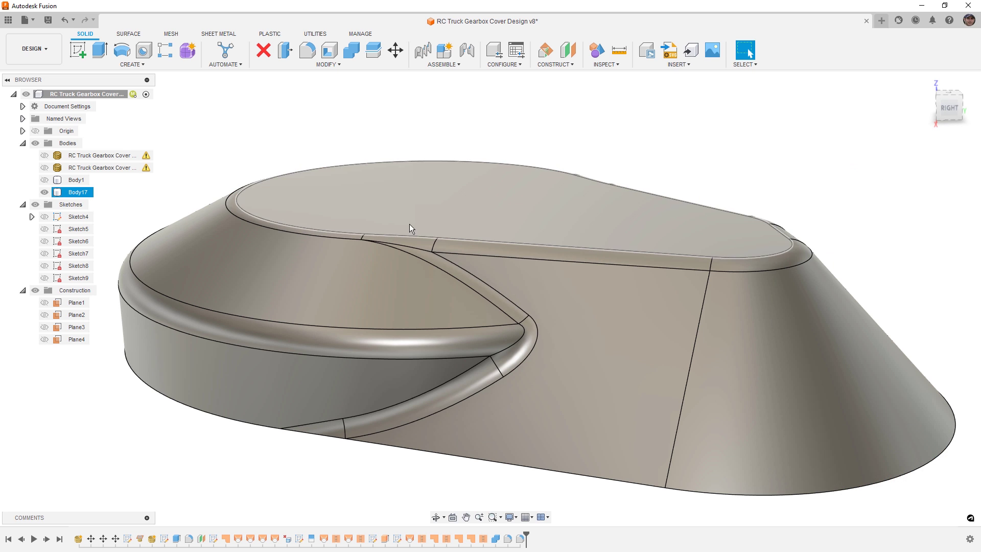
middle_click_drag(409, 224, 378, 127, "shift")
left_click(39, 180)
left_click(43, 180)
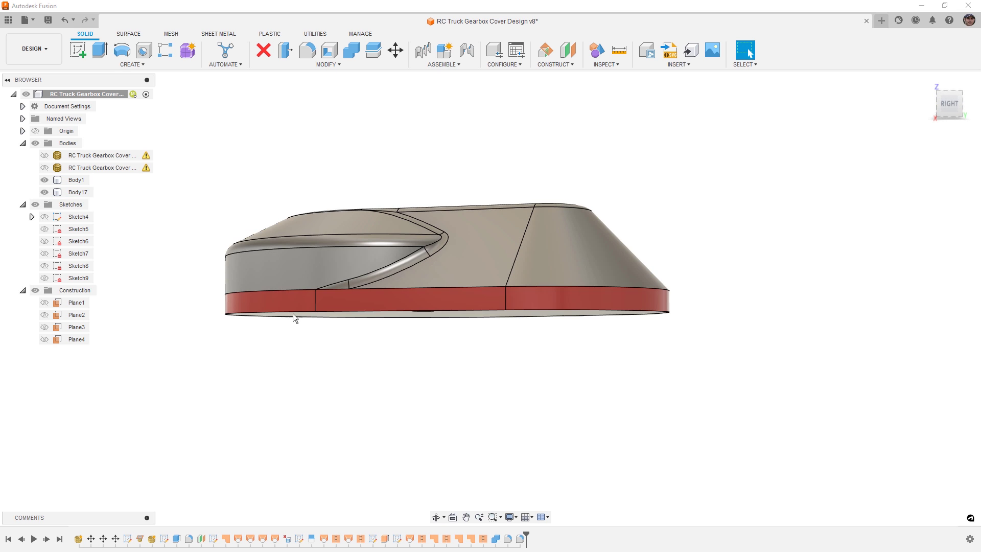
middle_click_drag(293, 314, 531, 310, "shift")
left_click(532, 309)
middle_click_drag(596, 286, 462, 330, "shift")
left_click(458, 321)
left_click(419, 272)
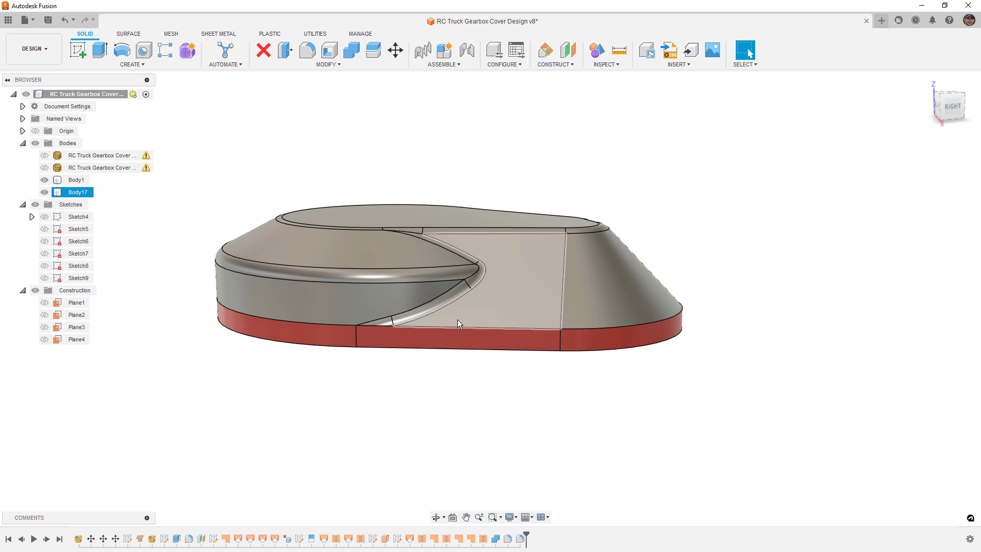
key("Escape")
left_click(50, 182)
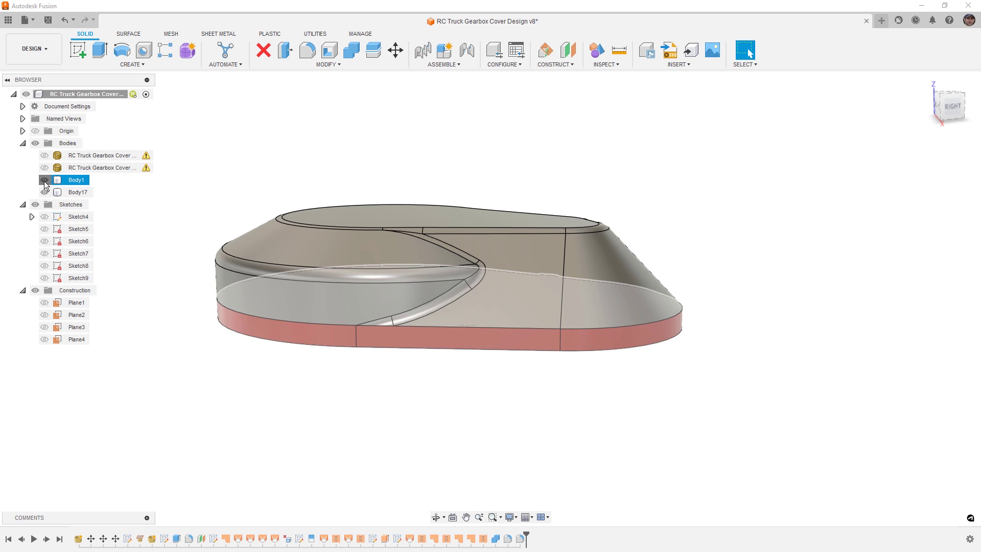
left_click(45, 182)
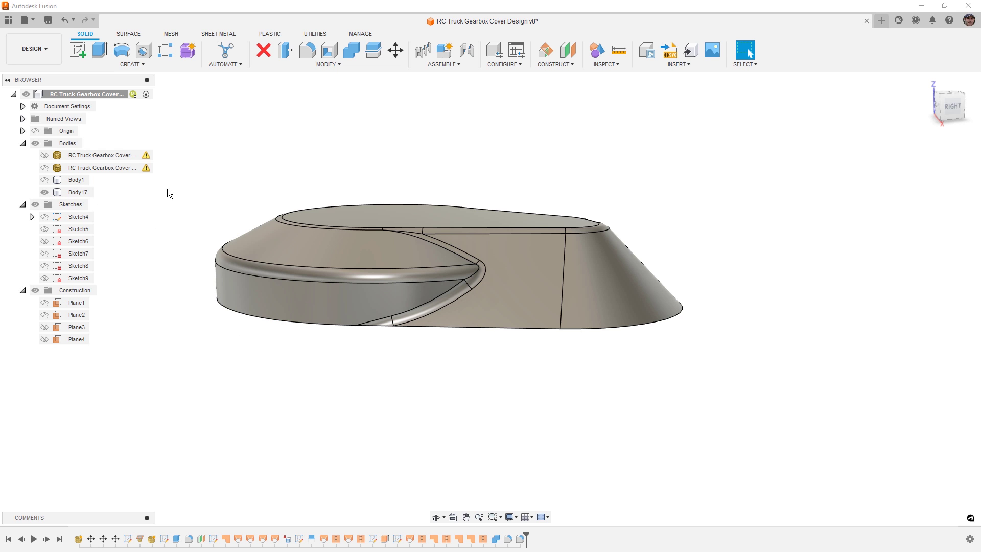
Step: Show the second scan mesh body and start a sketch on the solid's flat top face
left_click(44, 167)
left_click(328, 187)
middle_click_drag(329, 187, 333, 203, "shift")
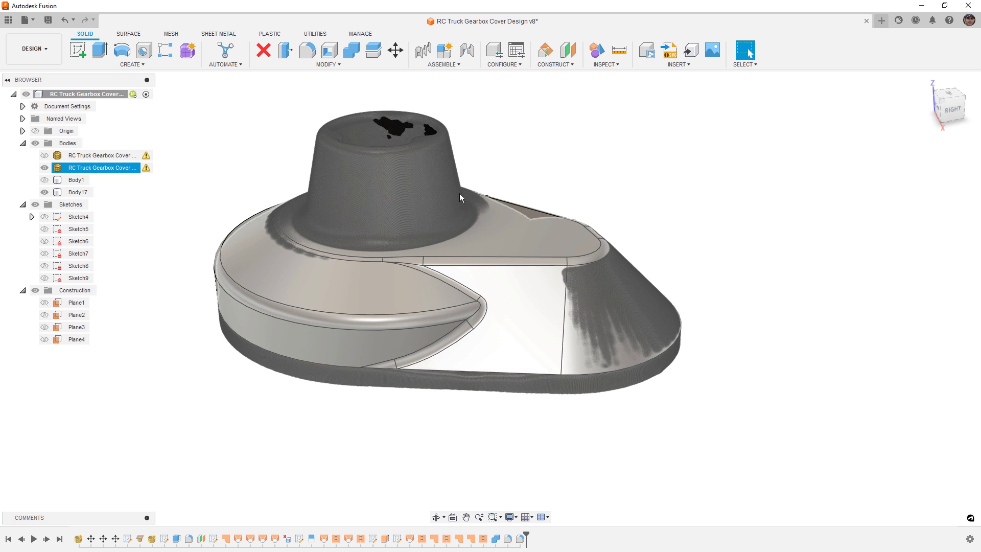
key("Escape")
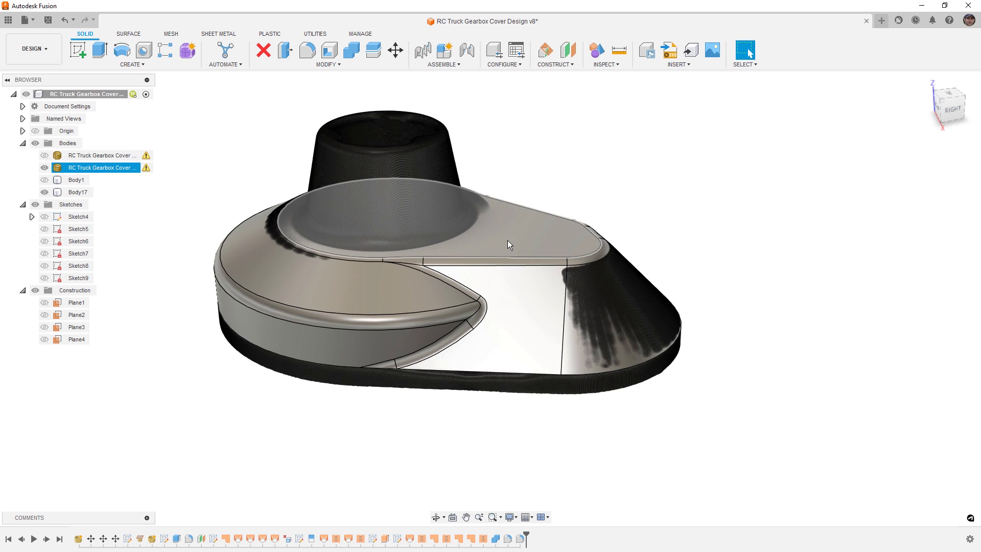
left_click(508, 242)
right_click(507, 244)
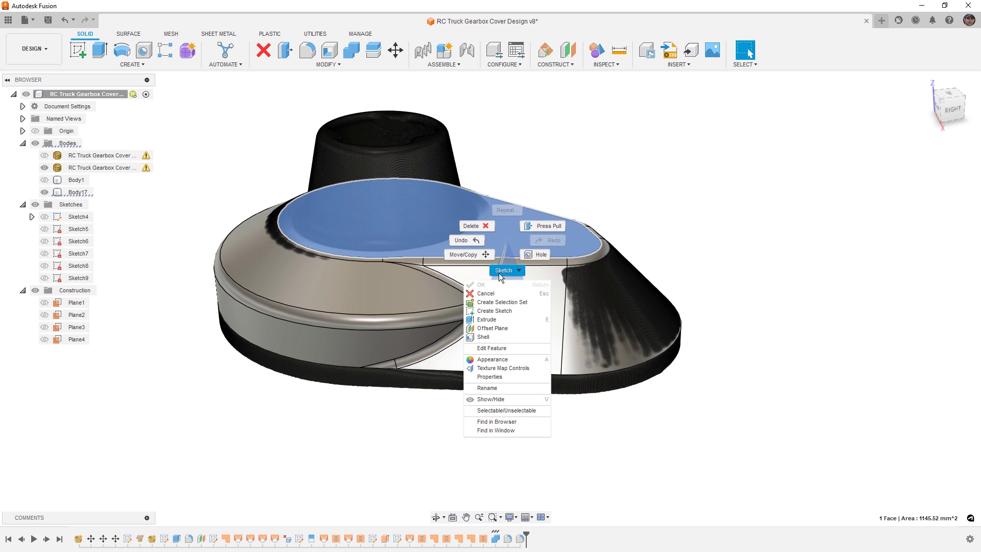
left_click(501, 312)
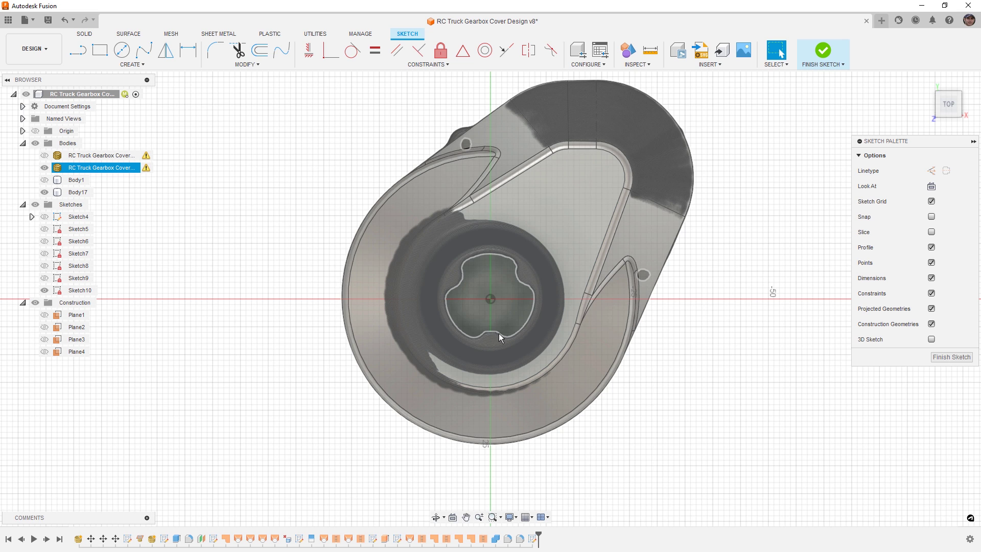
Step: Sketch a circle about 29.1 mm in diameter around the scanned boss's base, concentric with the top face's large rounded edge
key("c")
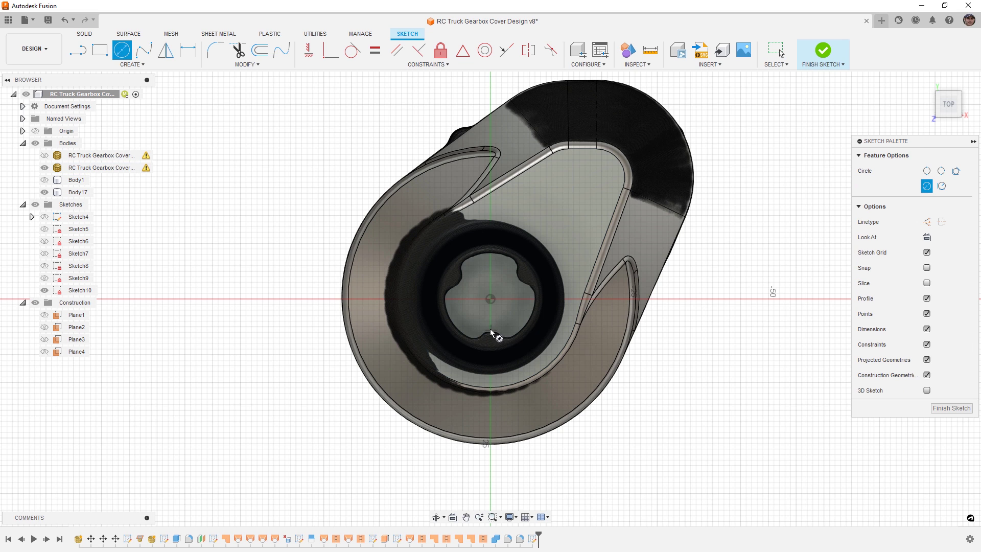
left_click(490, 298)
left_click(527, 372)
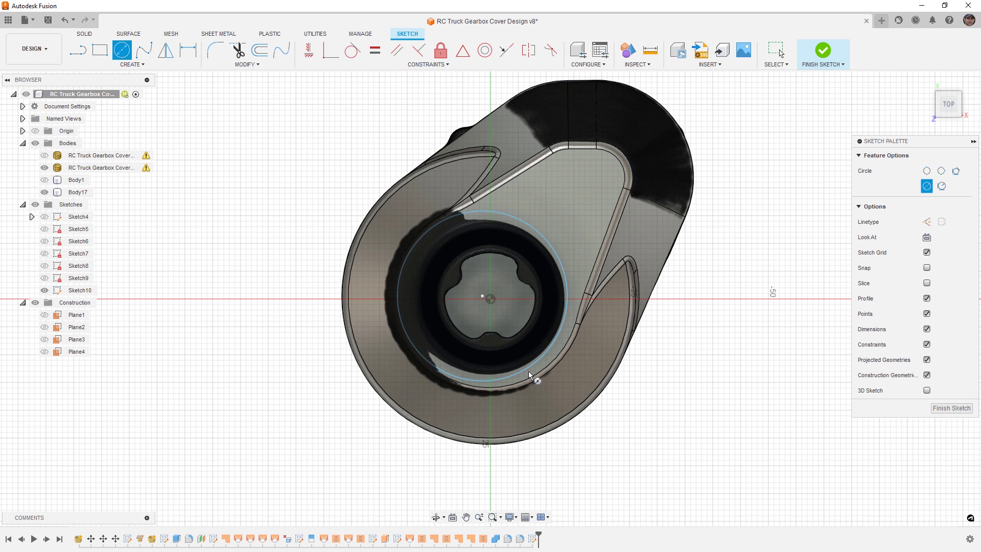
left_click(485, 50)
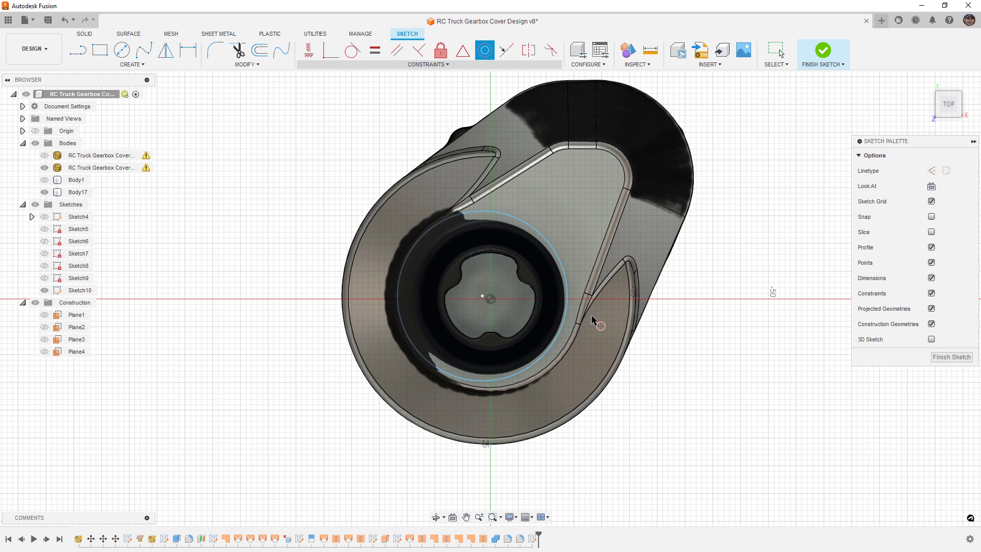
left_click(554, 343)
left_click(564, 353)
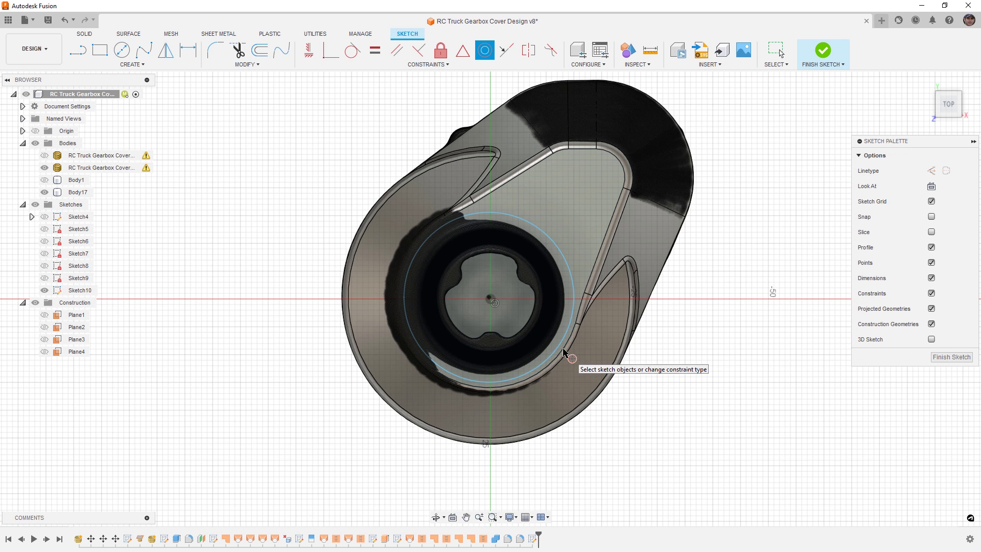
scroll(495, 303, "up", 2)
scroll(495, 303, "up", 1)
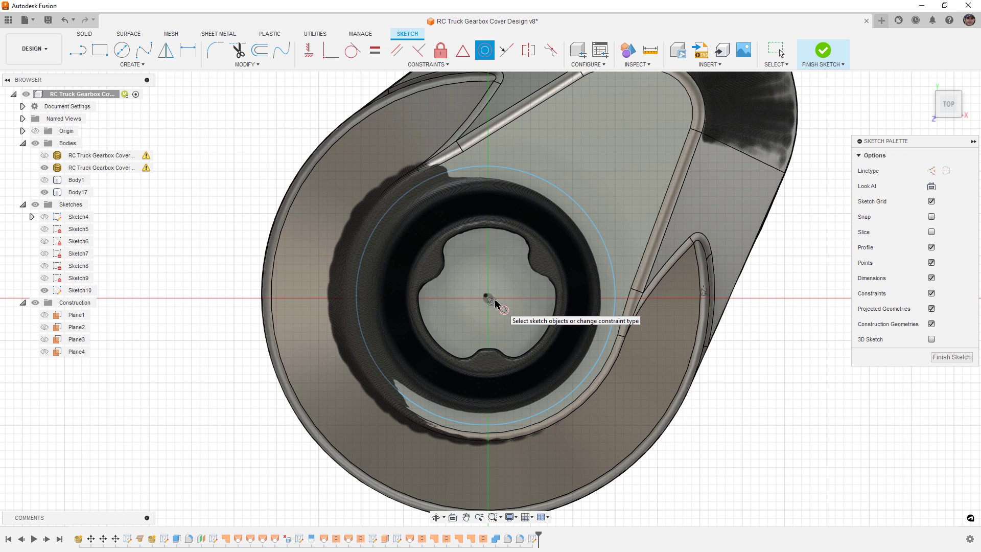
key("Escape")
left_click(575, 208)
left_click_drag(575, 208, 573, 209)
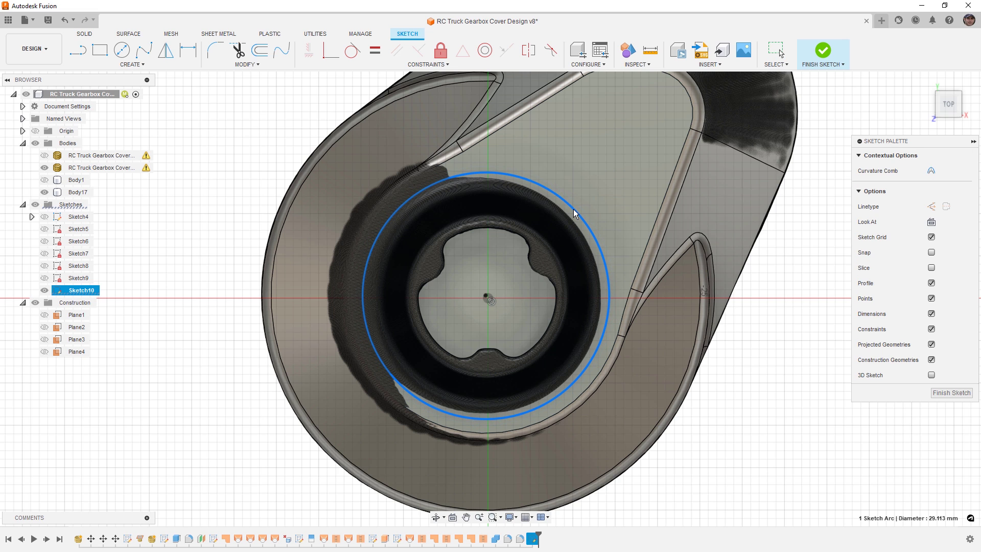
Step: Dimension the boss circle's diameter as 29 mm and finish the sketch
key("d")
left_click(573, 209)
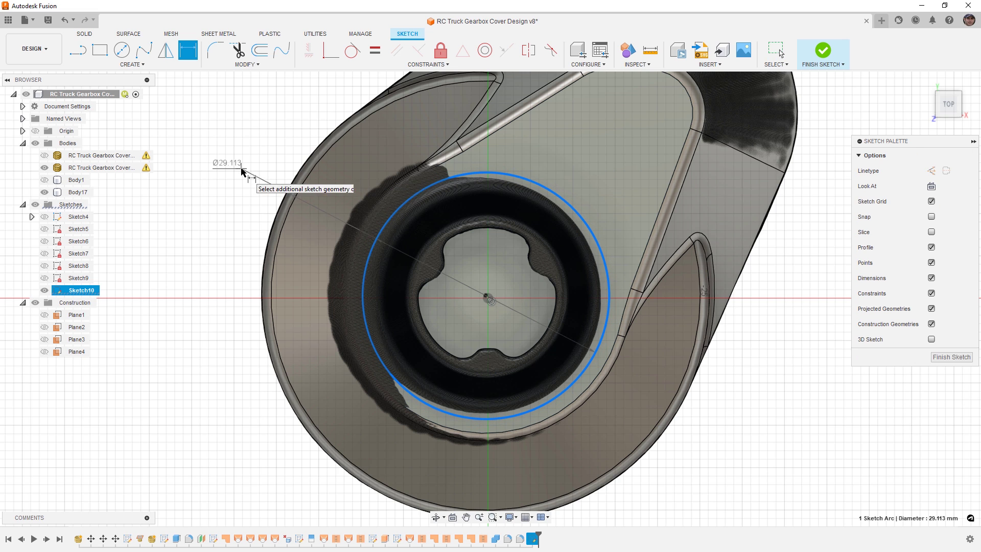
left_click(243, 173)
type("29")
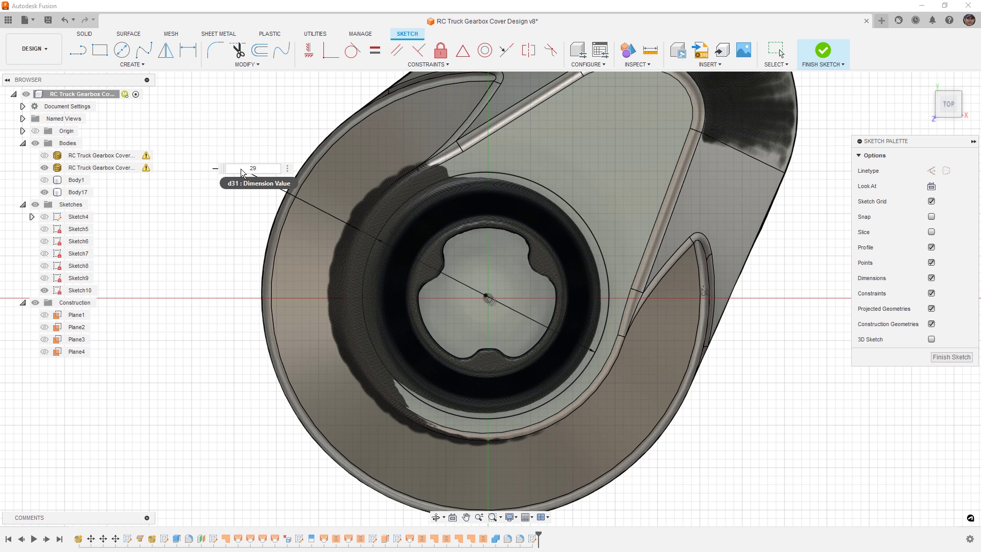
key("Return")
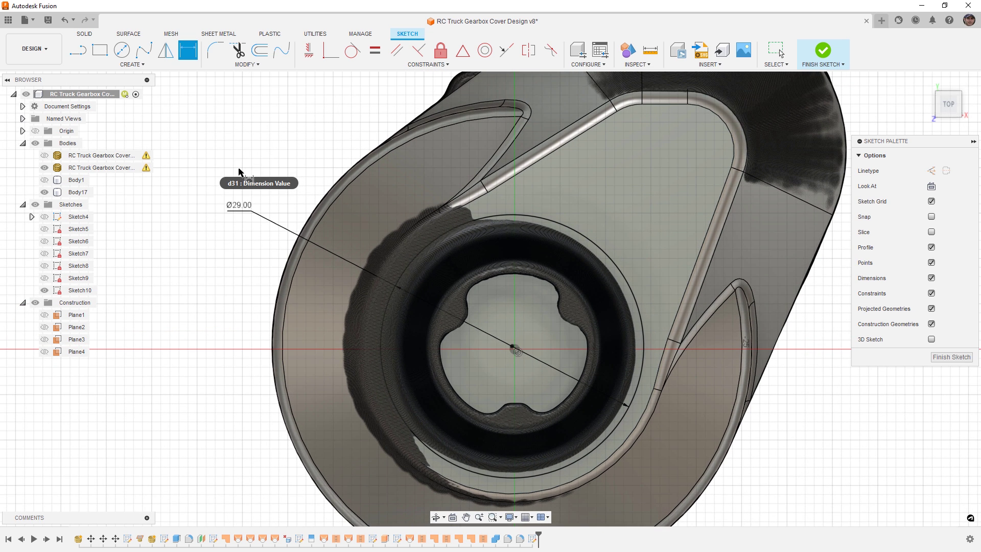
left_click(823, 51)
key("Escape")
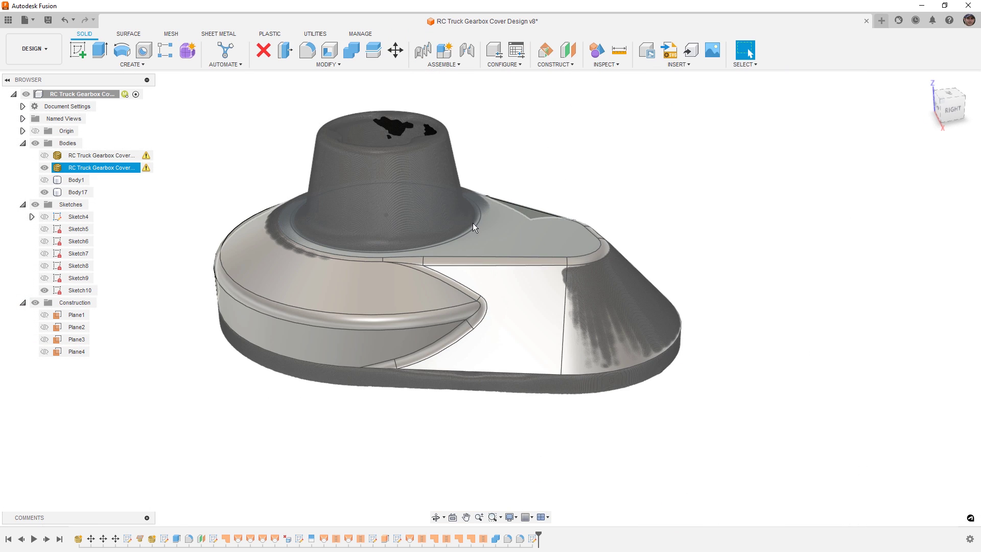
Step: Make the boss circle sketch's dimension visible in the model view
scroll(475, 220, "up", 5)
scroll(471, 233, "down", 5)
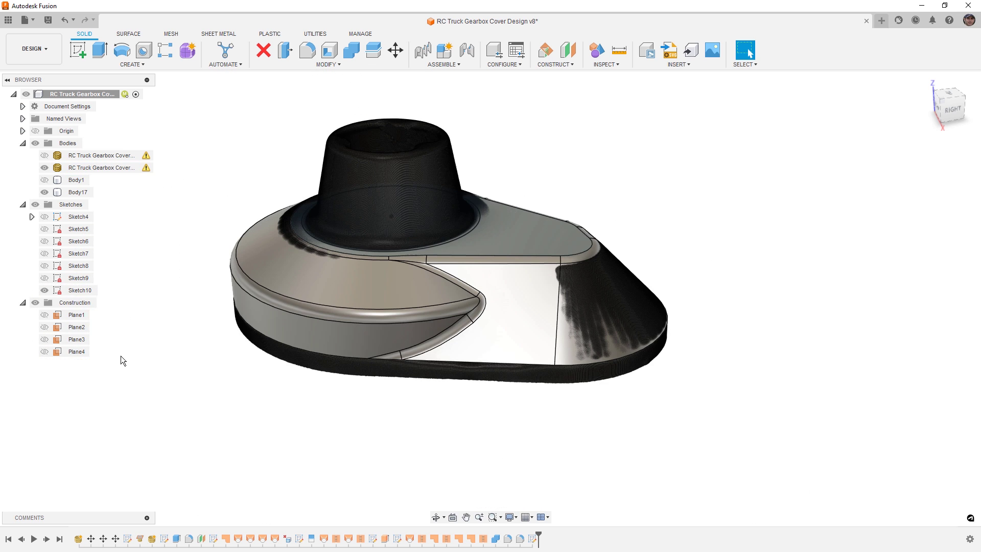
right_click(75, 291)
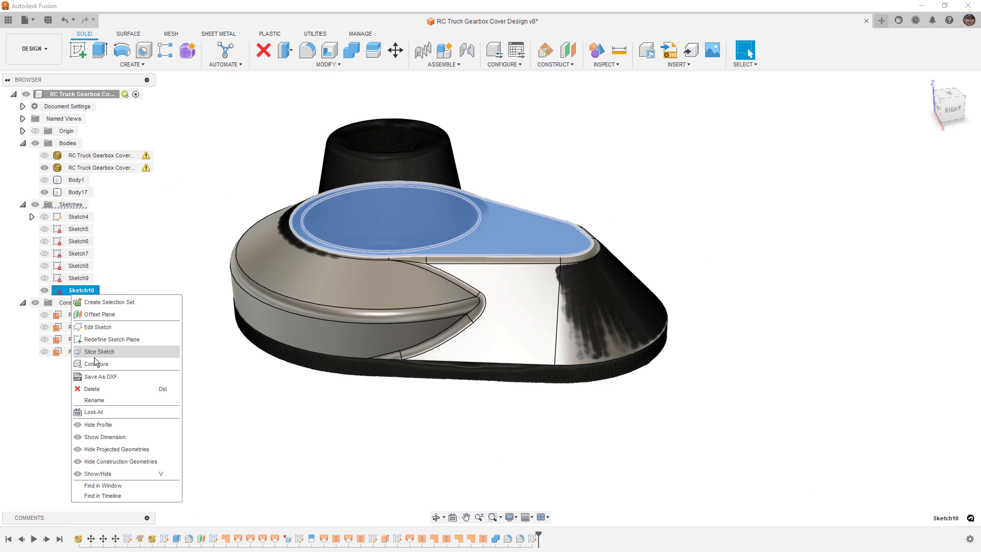
left_click(118, 436)
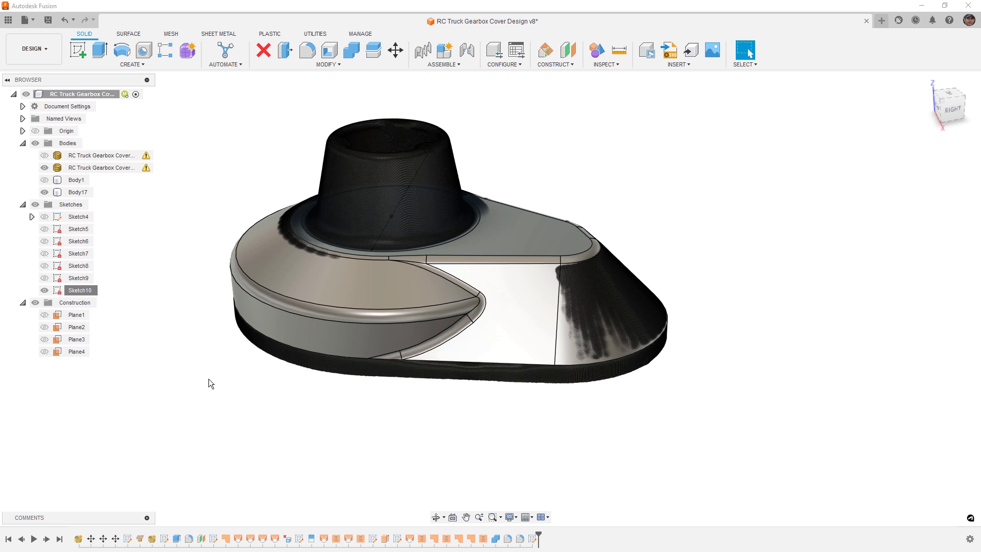
Step: Compare the circle with the scanned boss's base from the back and set its diameter to 27 mm
left_click(383, 306)
middle_click_drag(383, 306, 466, 240, "shift")
left_click(464, 240)
scroll(465, 247, "up", 3)
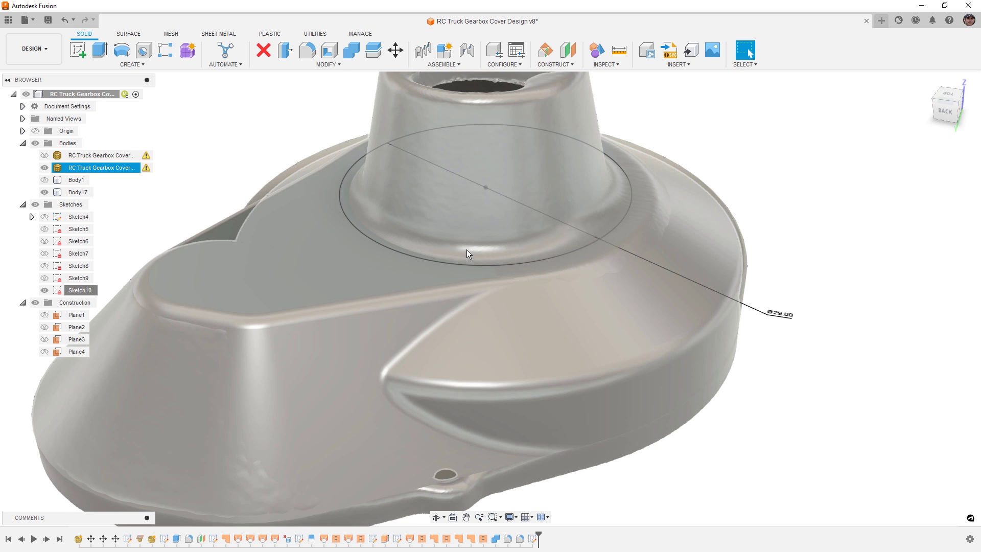
left_click(468, 254)
double_click(787, 318)
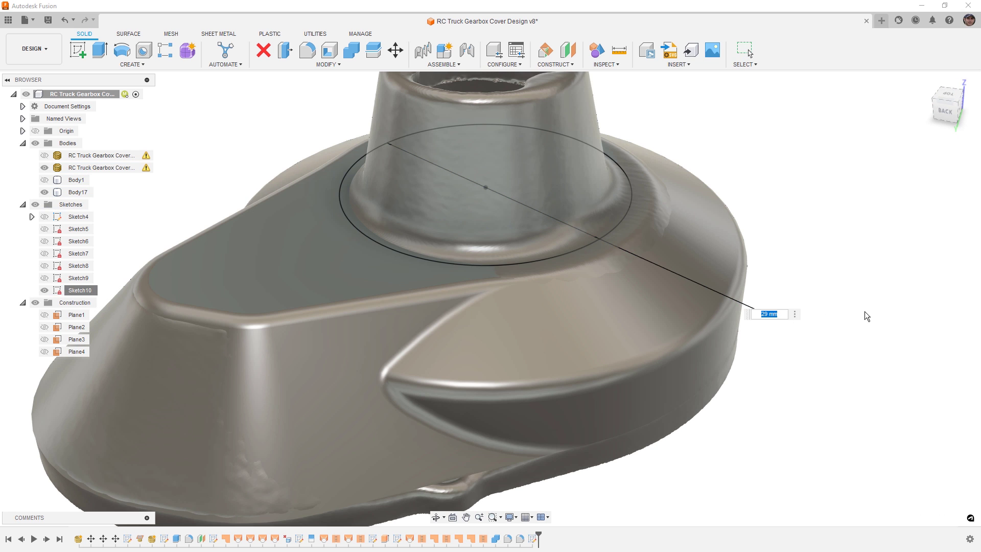
key("Return")
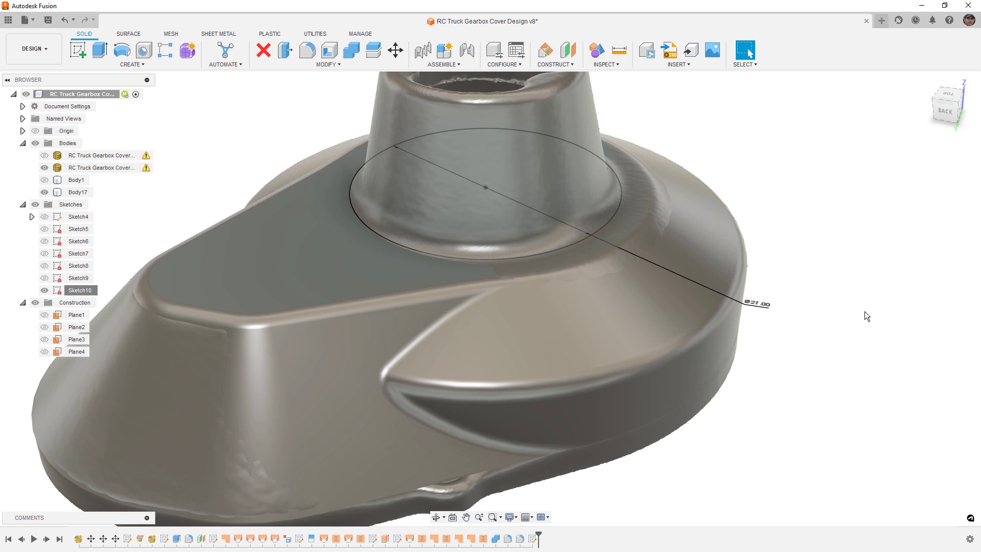
Step: Set the boss circle's diameter to 25 mm
double_click(765, 313)
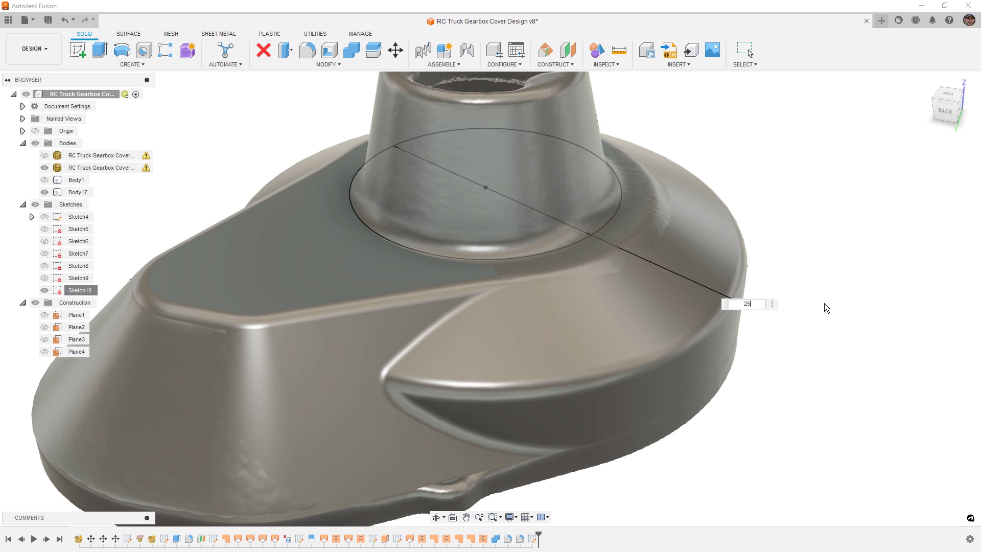
type("25")
key("Return")
Step: Extrude the boss circle's profile 14 mm upward from the top face, joining it to the cover body
scroll(710, 230, "down", 3)
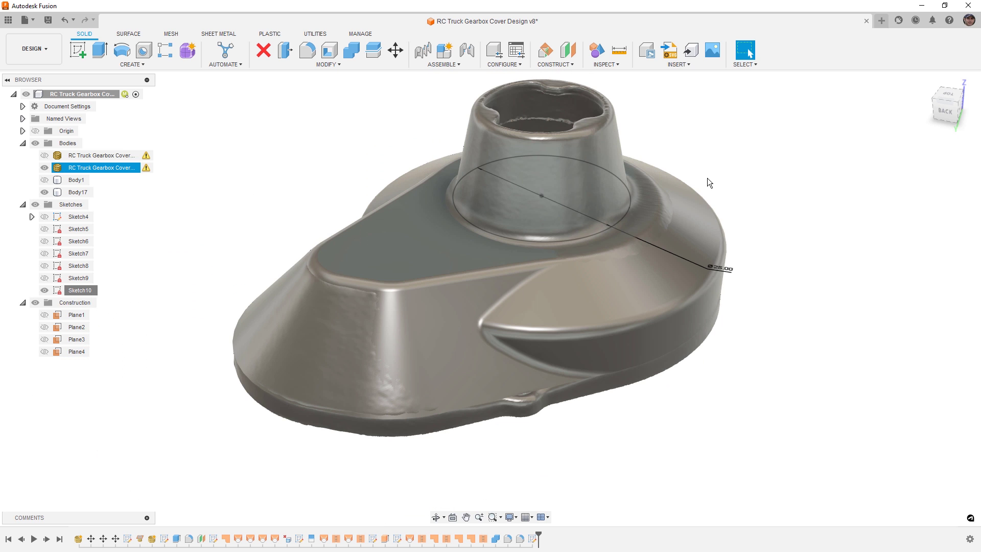
left_click(108, 55)
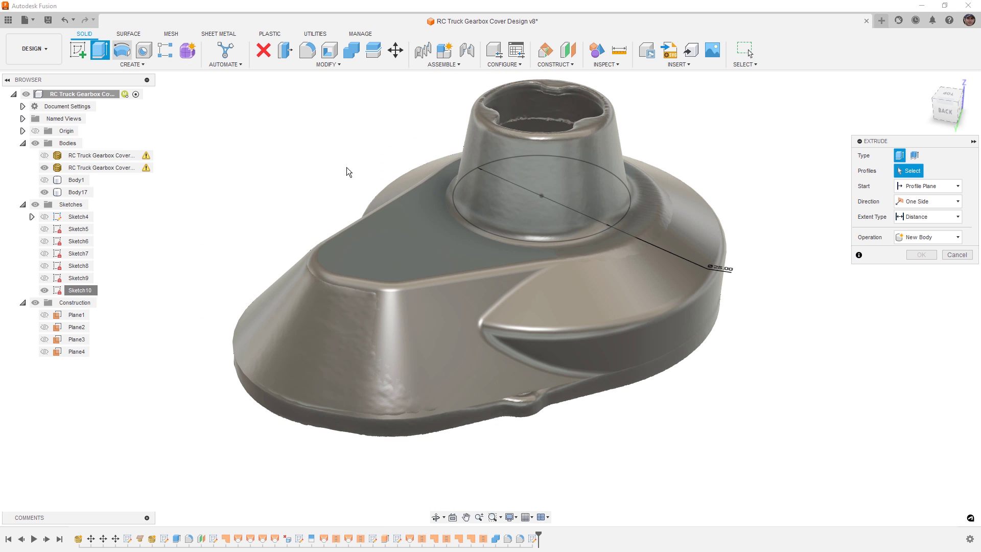
left_click(580, 234)
middle_click_drag(577, 304, 570, 280, "shift")
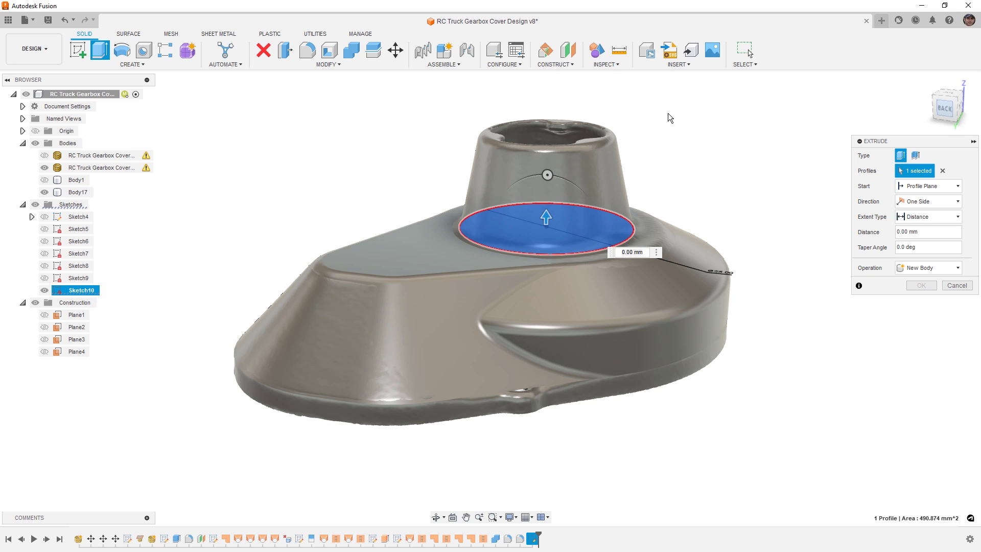
middle_click_drag(595, 138, 552, 227)
left_click_drag(530, 262, 529, 165)
scroll(529, 166, "up", 3)
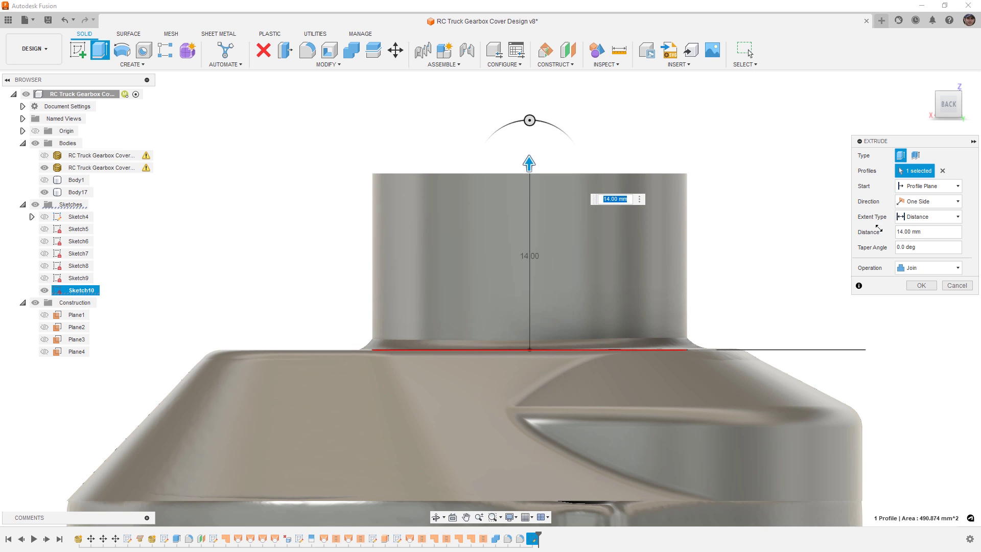
Step: Try a taper angle of -15° on the boss extrusion, settle on -12° against the scan, and complete the extrusion
left_click(920, 247)
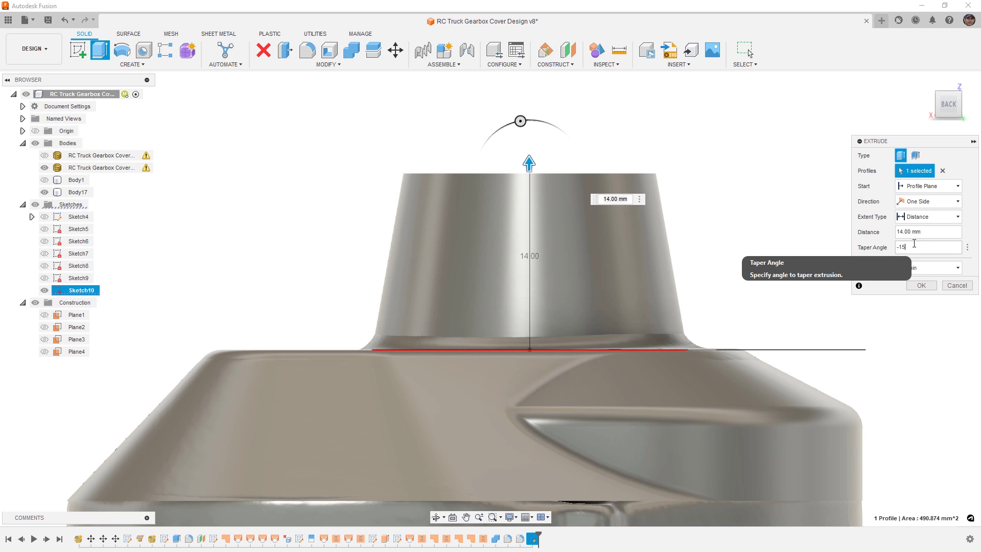
middle_click_drag(767, 209, 767, 227, "shift")
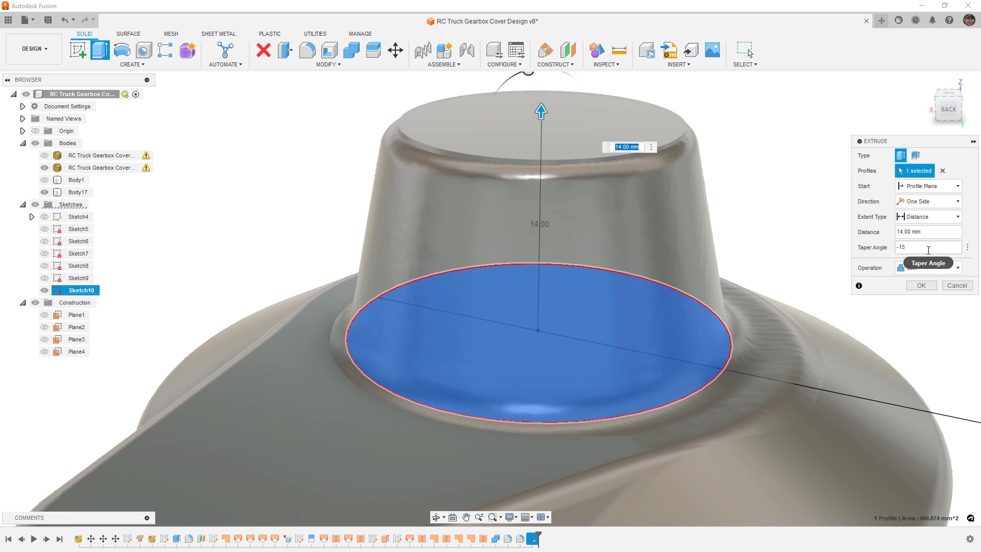
left_click(924, 249)
type("2")
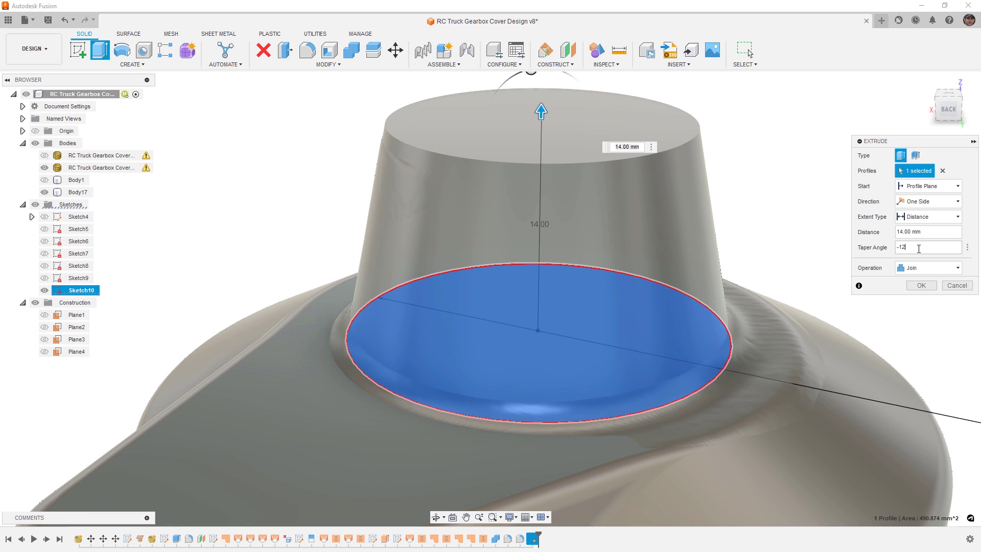
middle_click_drag(740, 211, 739, 194, "shift")
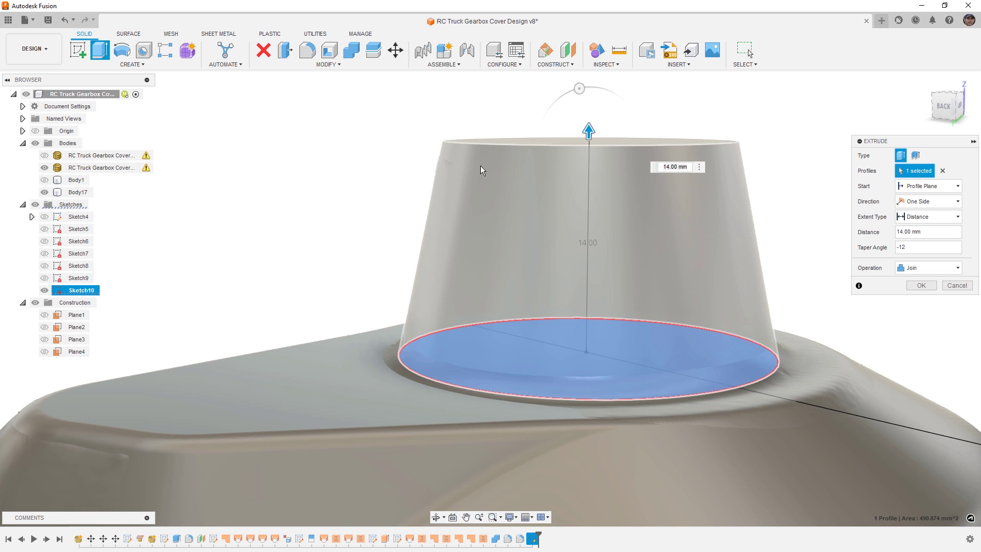
scroll(440, 167, "up", 5)
scroll(464, 150, "down", 8)
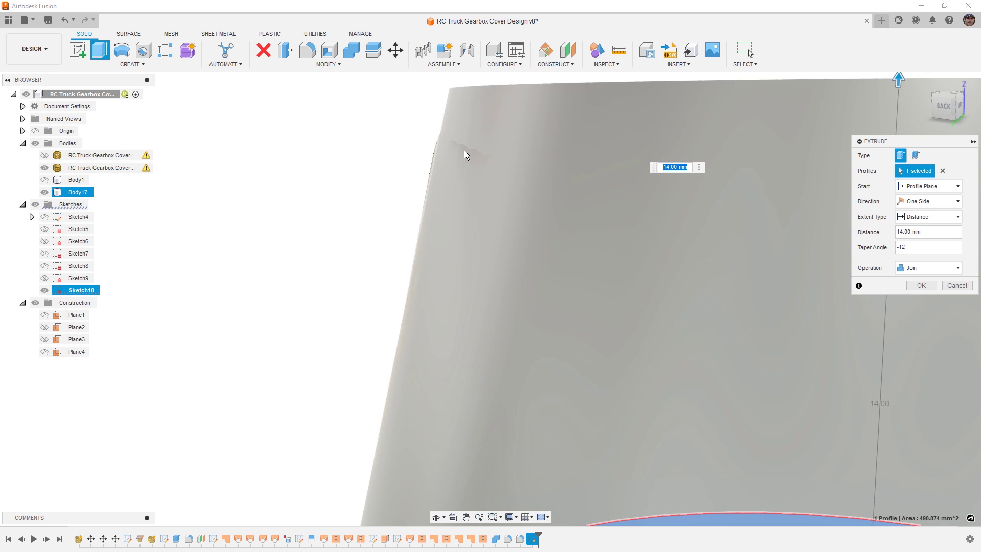
middle_click_drag(452, 164, 472, 254, "shift")
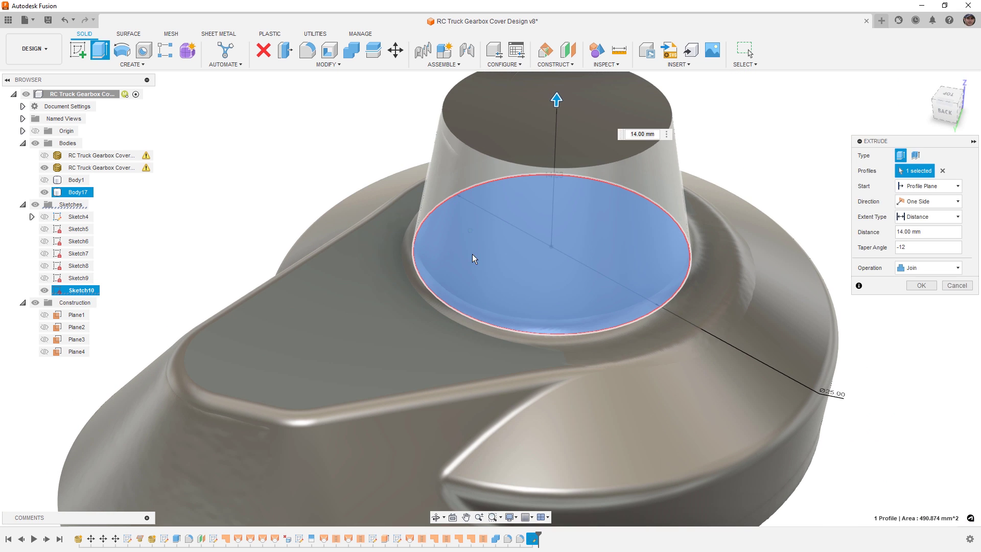
left_click(922, 285)
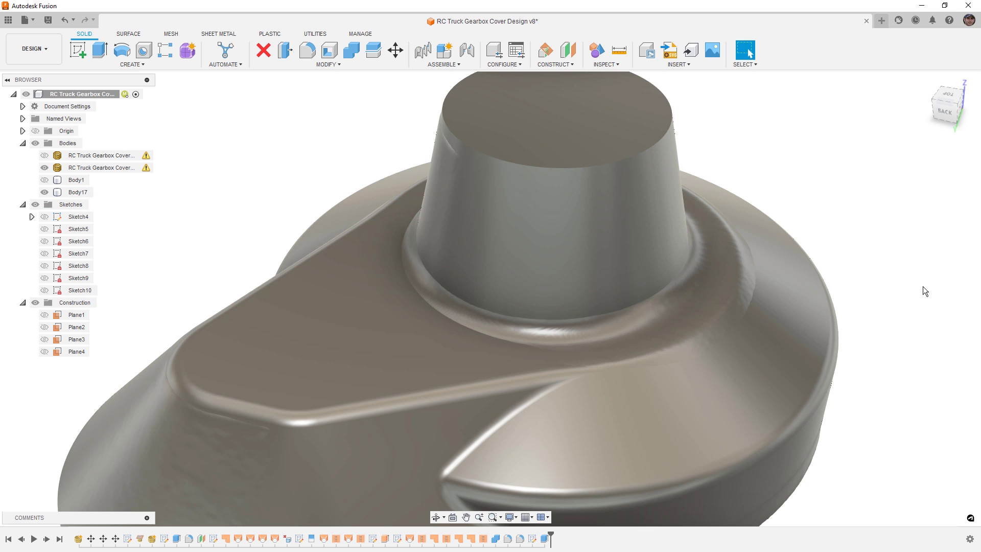
Step: Round the boss's top circular edge with a 2 mm fillet
middle_click_drag(672, 399, 663, 430)
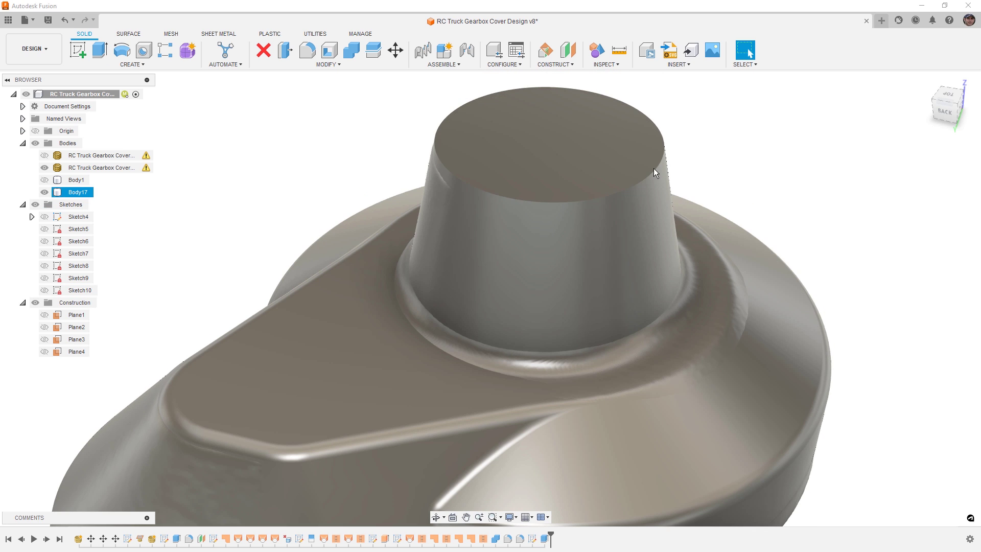
key("f")
left_click(656, 174)
type("2")
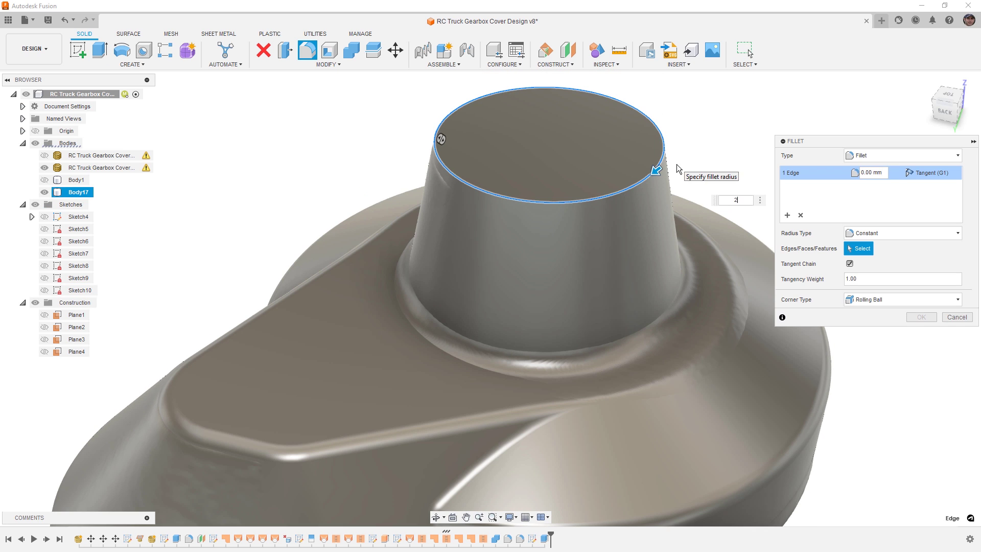
left_click(921, 317)
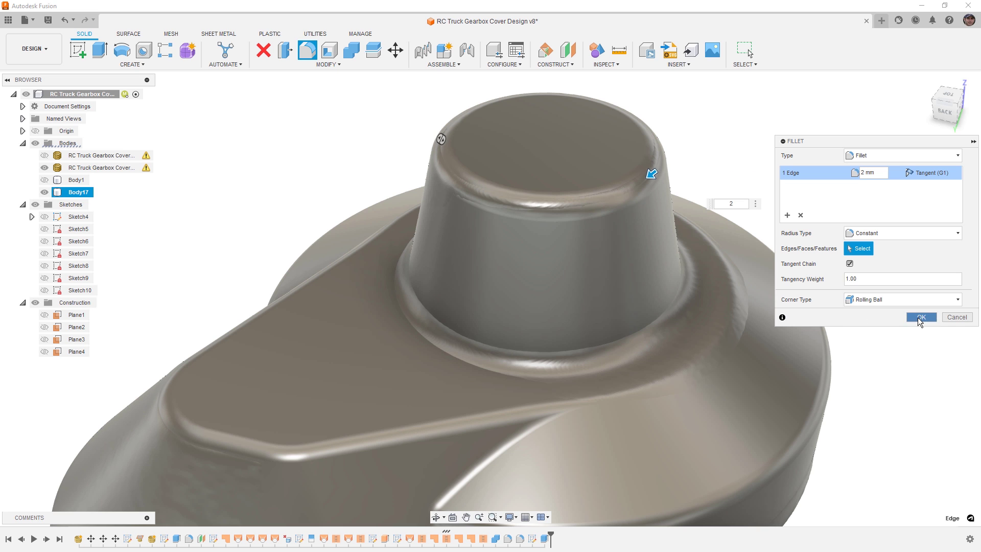
Step: Hide the scan mesh and fillet the boss's base edge, trying a 2 mm radius before applying 4 mm
scroll(545, 337, "down", 5)
left_click(45, 167)
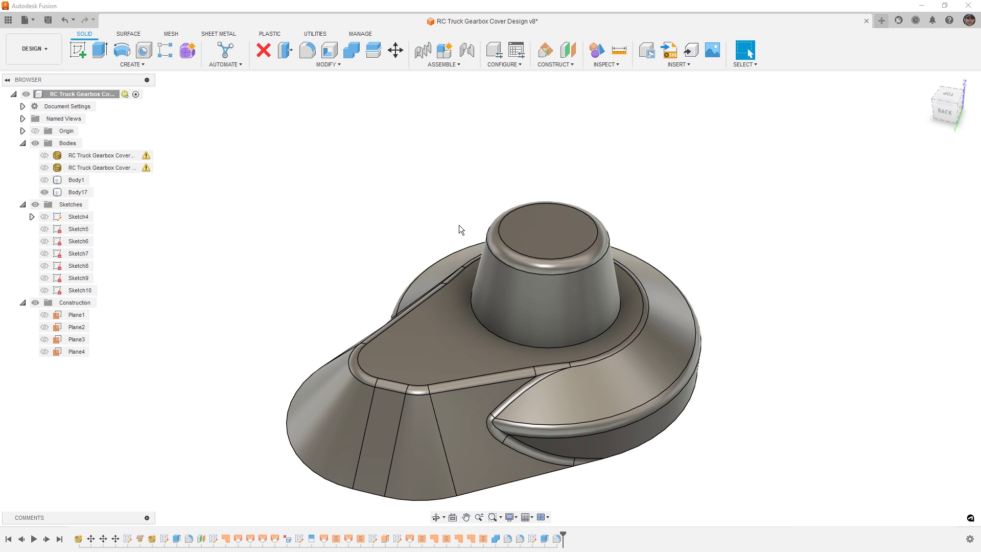
scroll(529, 190, "down", 2)
left_click(506, 312)
type("f")
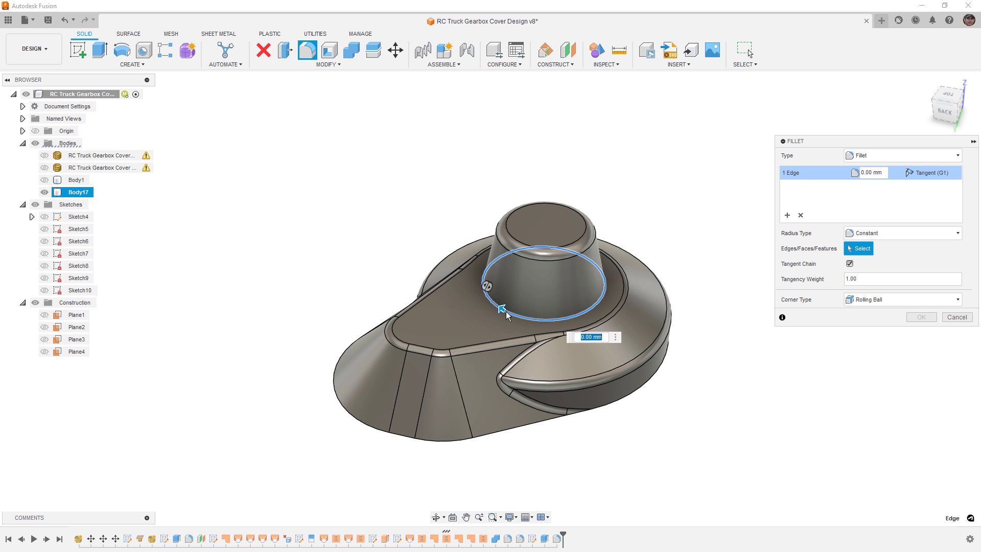
type("2")
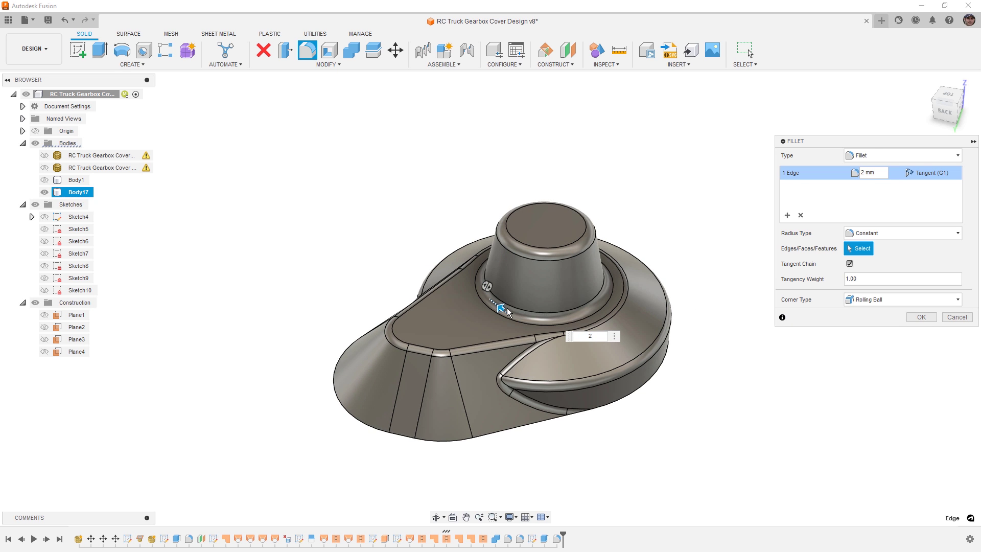
middle_click_drag(508, 312, 503, 289, "shift")
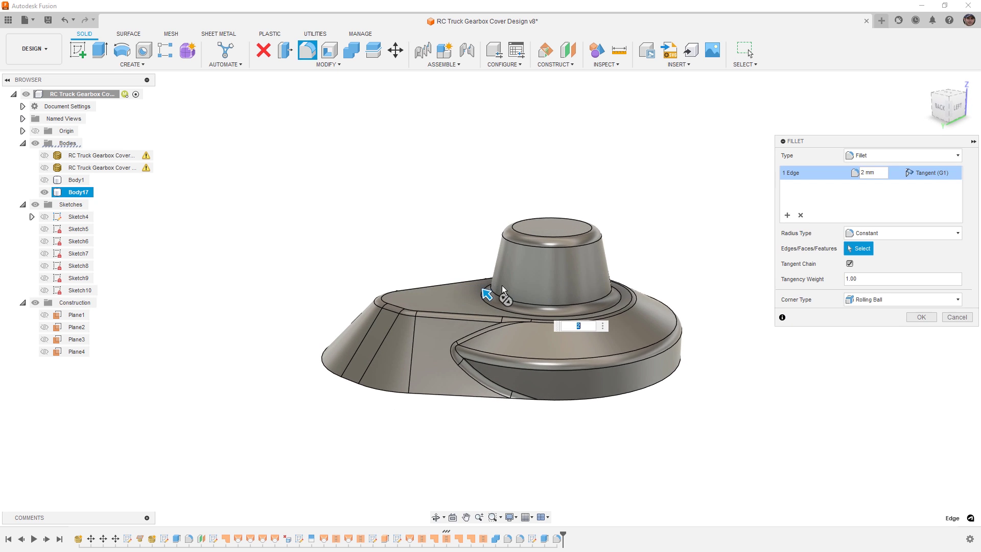
type("4")
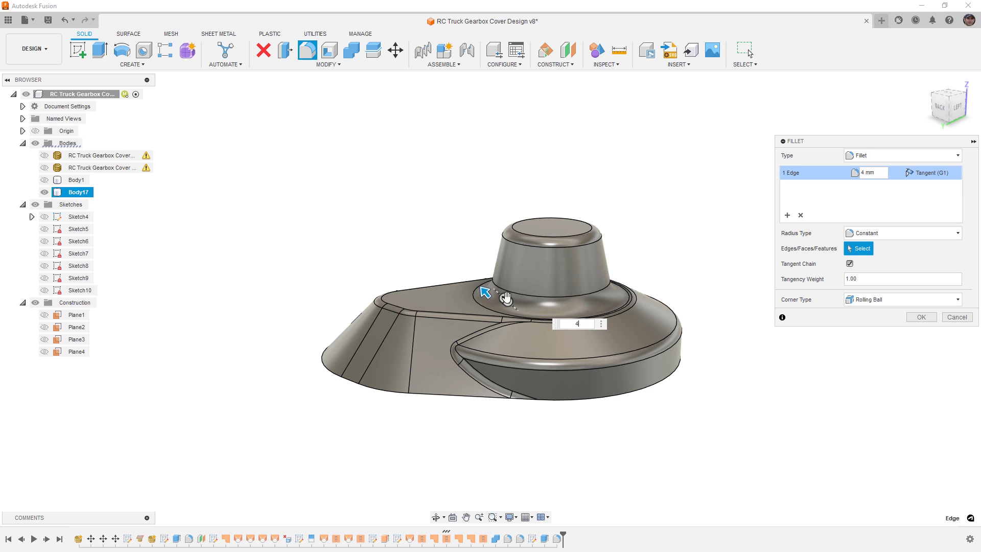
left_click(922, 317)
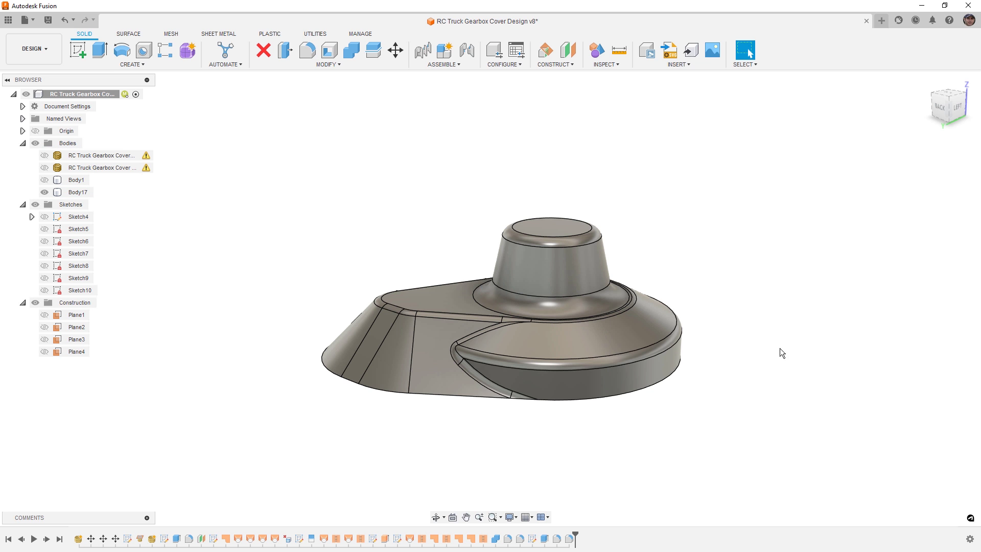
Step: Create a sketch on the boss's flat top face and draw a circle centred on the boss inside that face
middle_click_drag(782, 352, 762, 401, "shift")
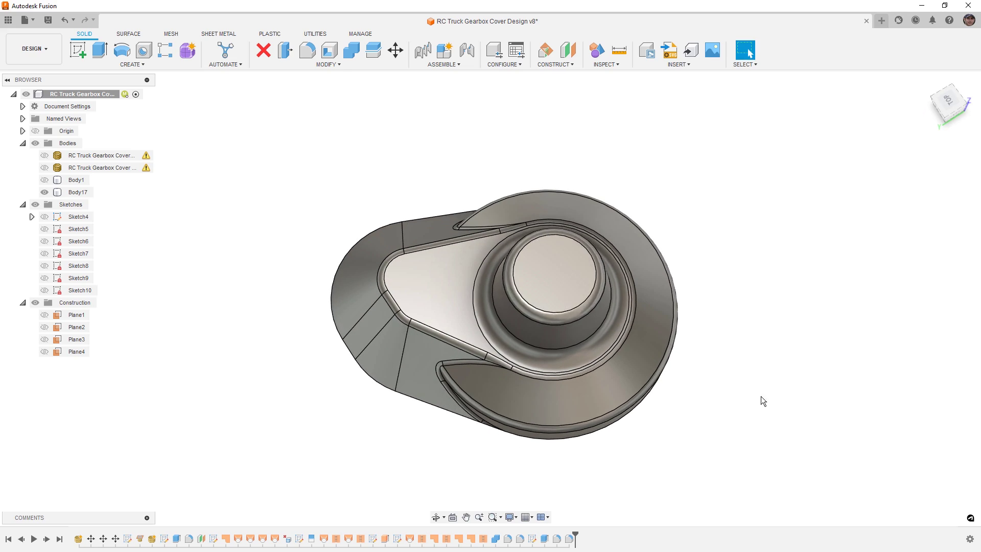
left_click(513, 278)
right_click(544, 276)
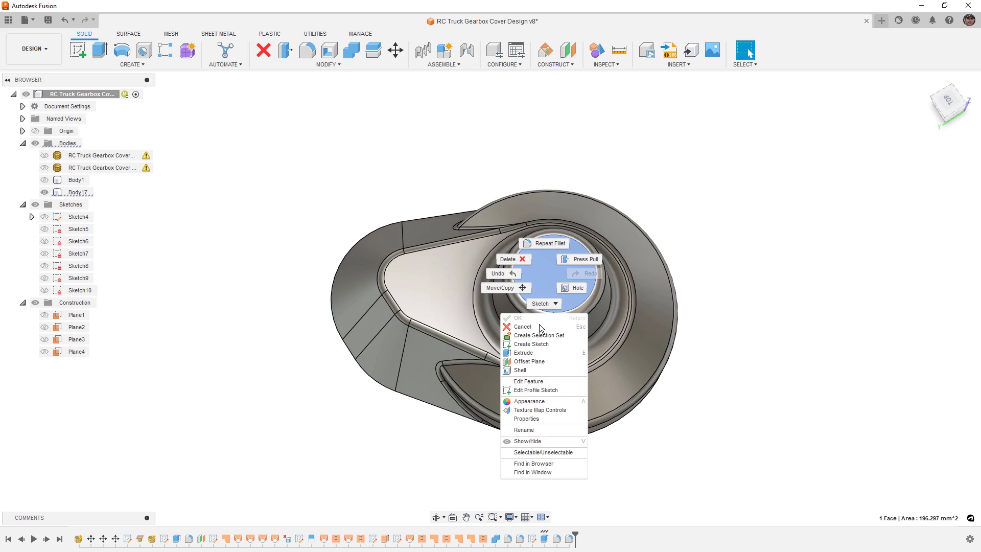
left_click(541, 344)
key("c")
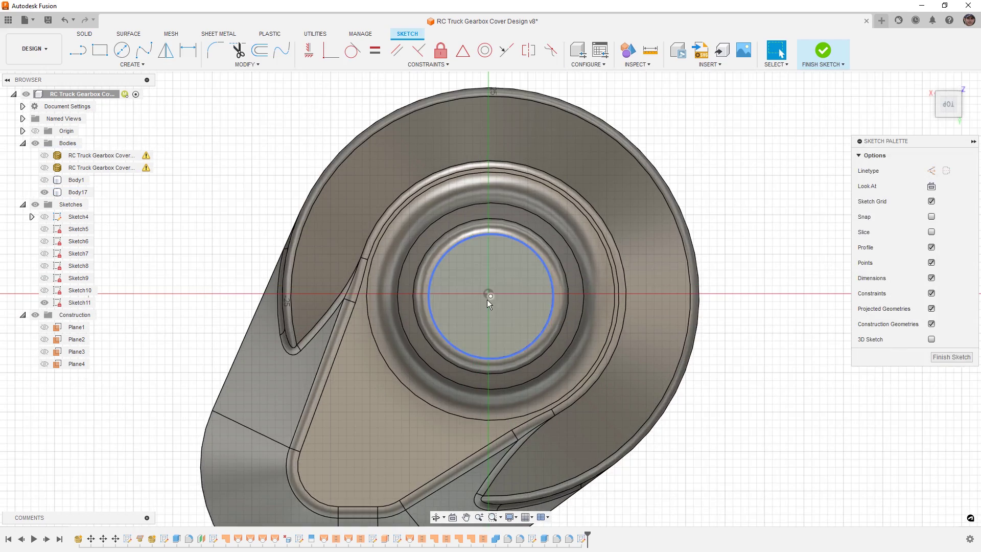
left_click(489, 290)
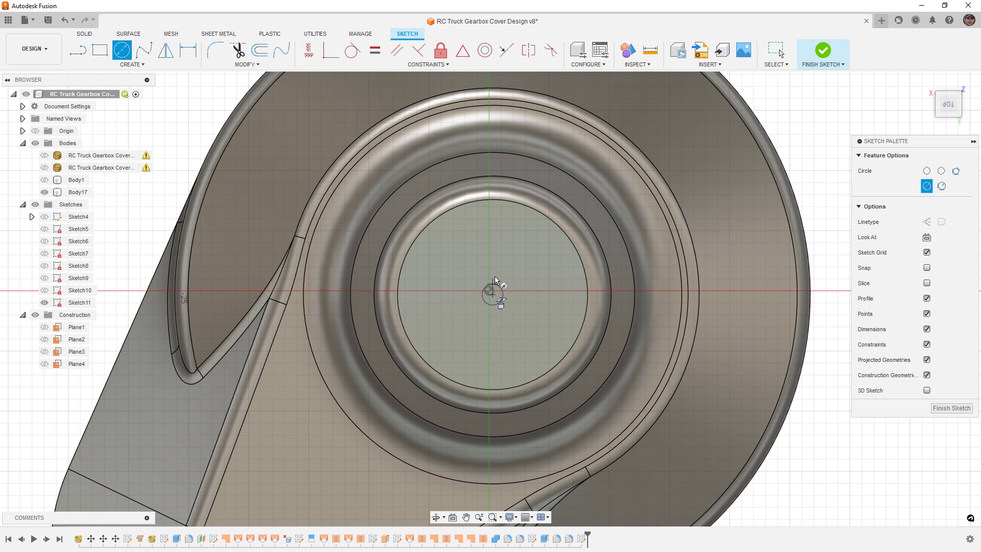
left_click(504, 228)
Step: Hide the solid body, show the scan mesh, and resize the circle to about 12.6 mm to match the opening's inner lobes
left_click(45, 168)
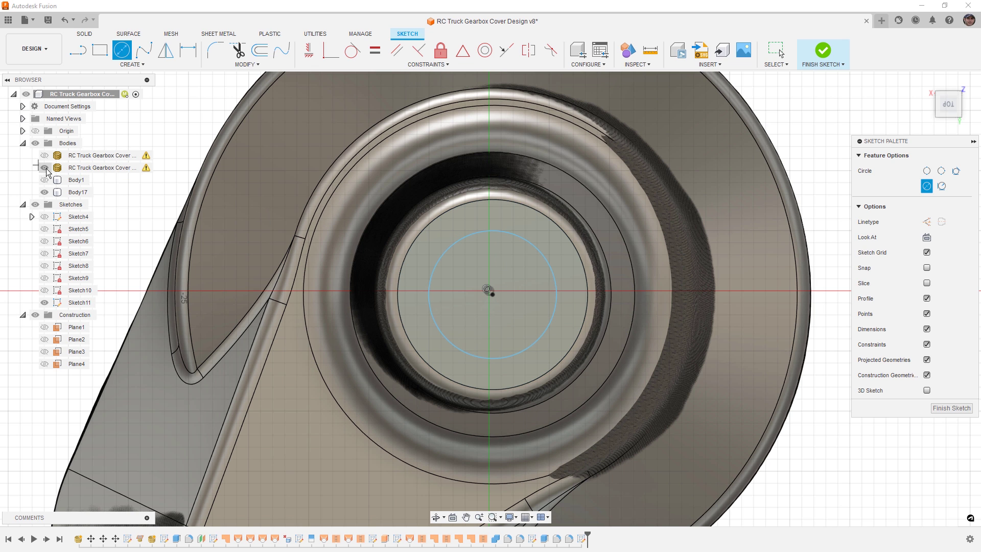
left_click(45, 193)
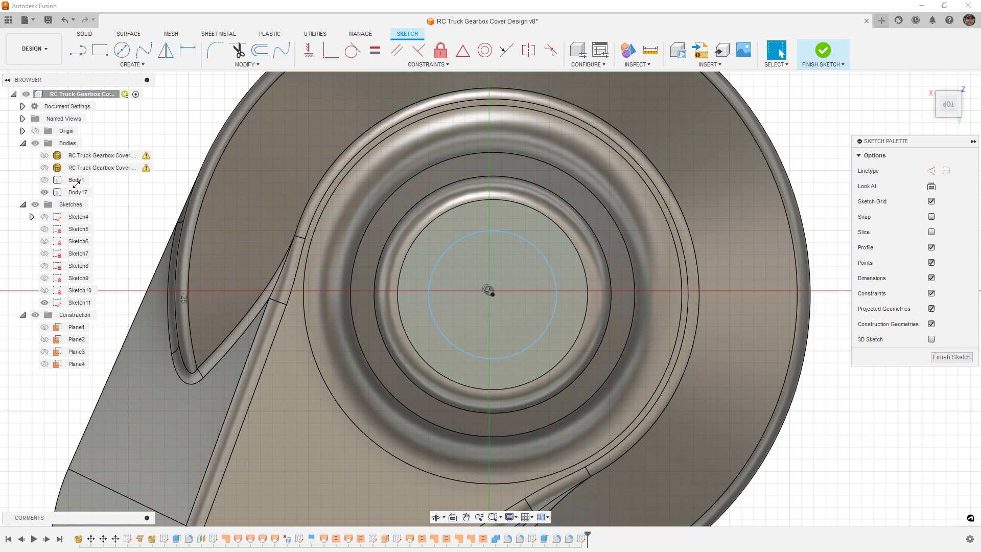
left_click(44, 192)
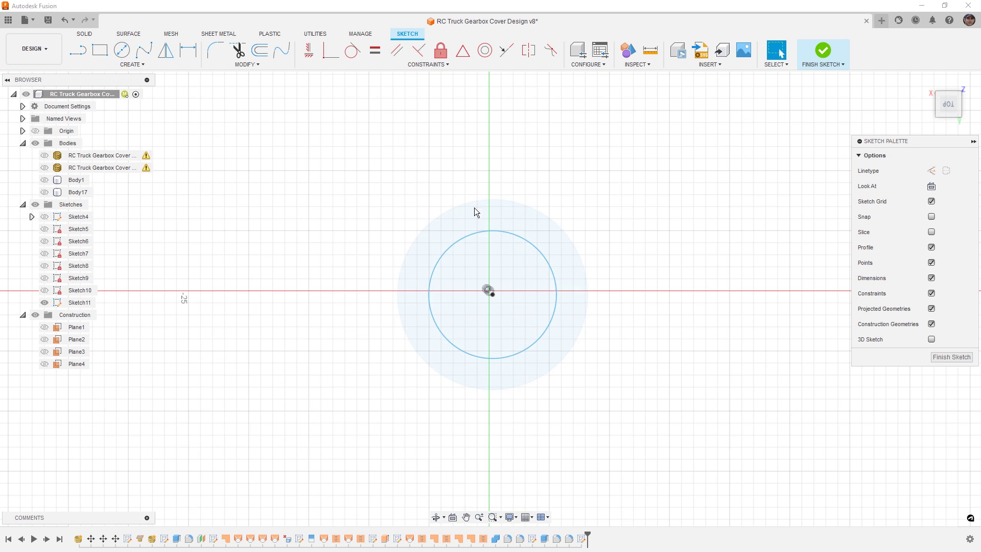
left_click(45, 167)
mouse_move(511, 233)
left_mouse_down()
mouse_move(510, 222)
mouse_move(489, 220)
left_mouse_up()
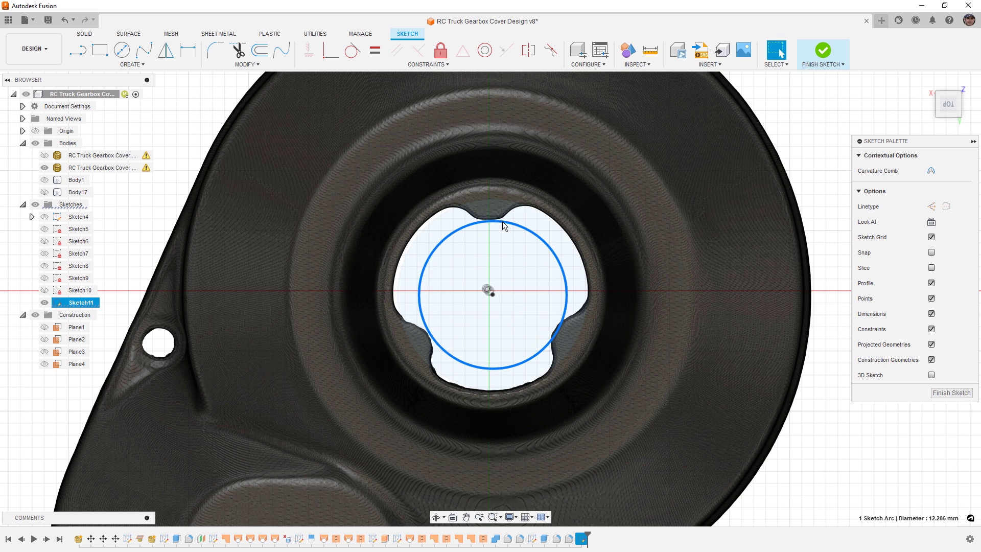
left_click_drag(503, 224, 502, 220)
Step: Dimension the opening circle's diameter as 12.5 mm and finish the sketch
key("d")
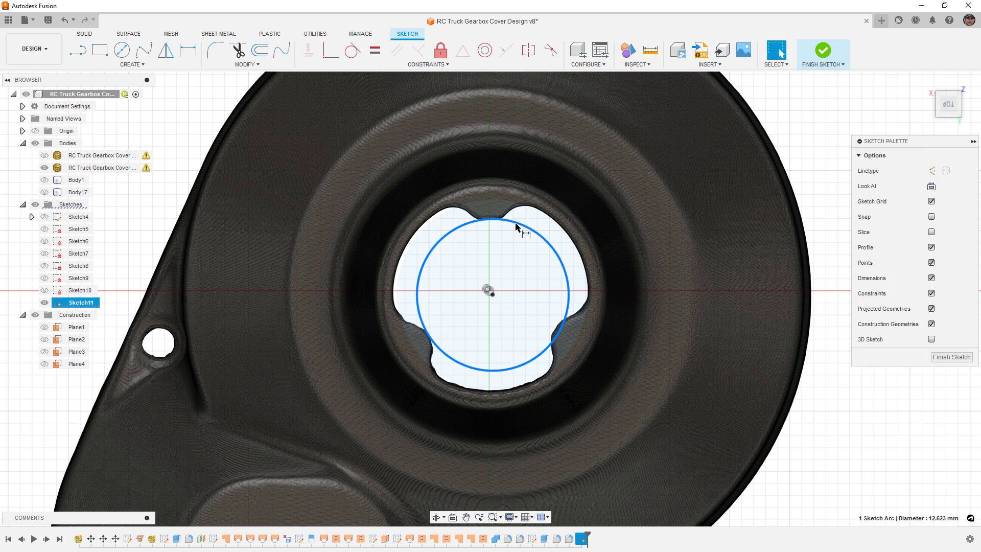
left_click(541, 239)
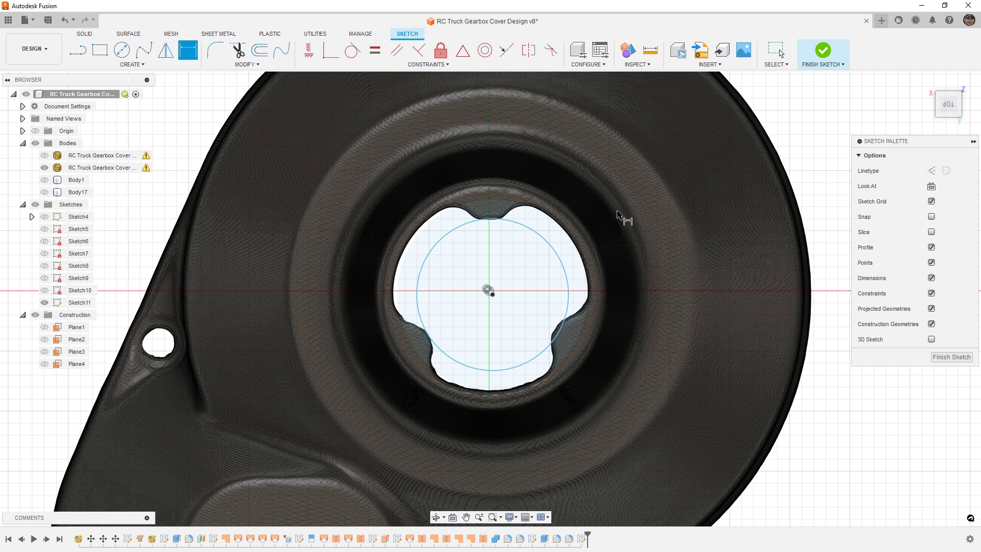
left_click(554, 247)
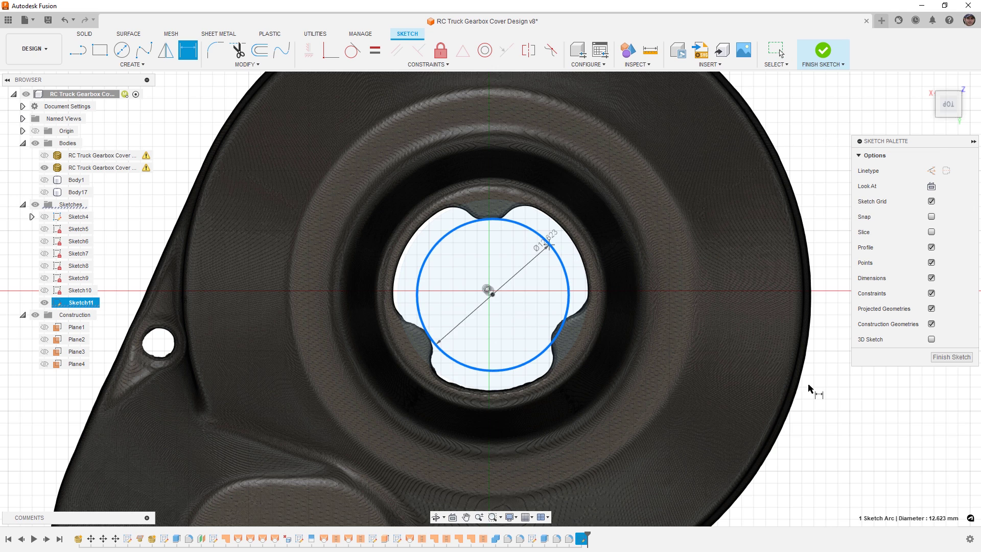
left_click(831, 405)
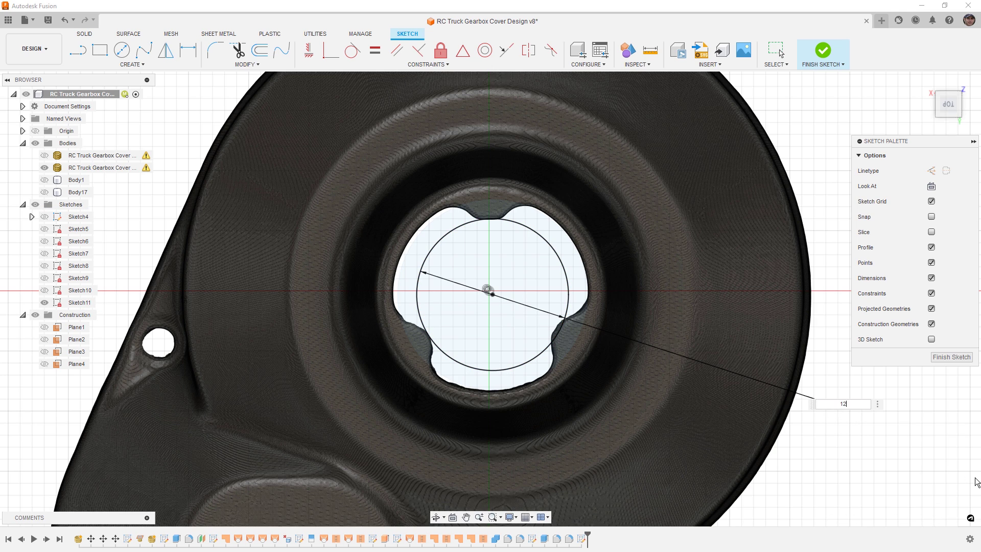
key("Return")
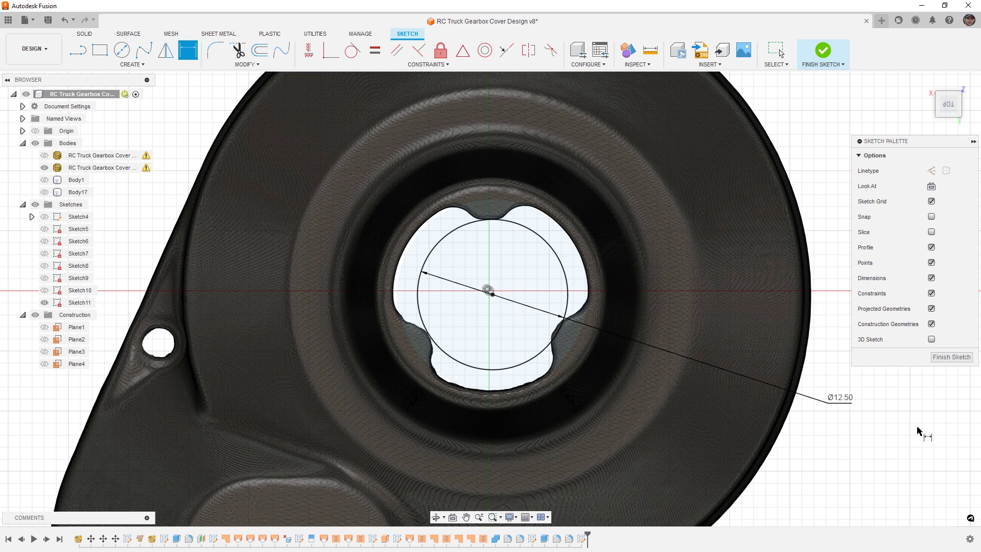
left_click(826, 53)
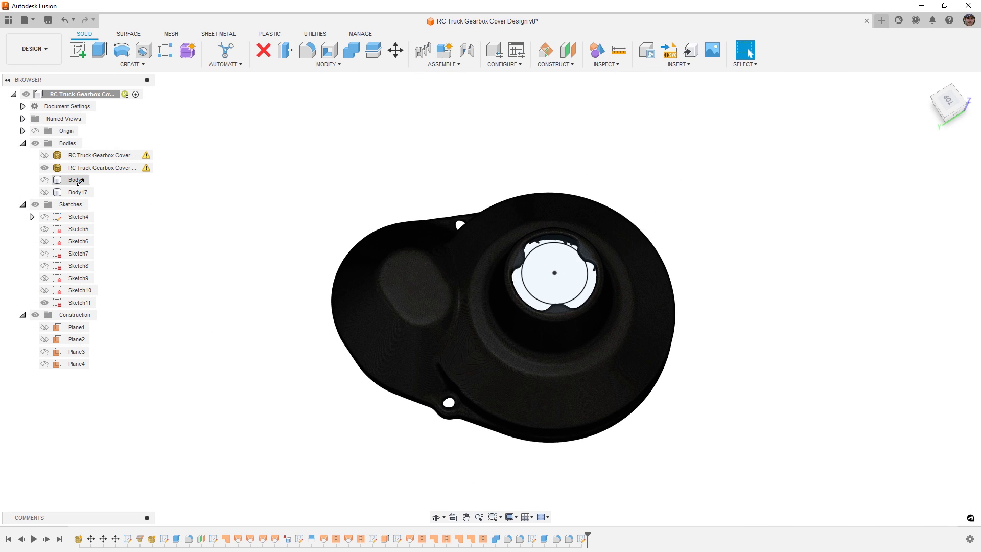
Step: Hide the scan mesh, show the solid cover body, and split the boss's top face with the opening circle
left_click(42, 166)
left_click(44, 168)
left_click(45, 192)
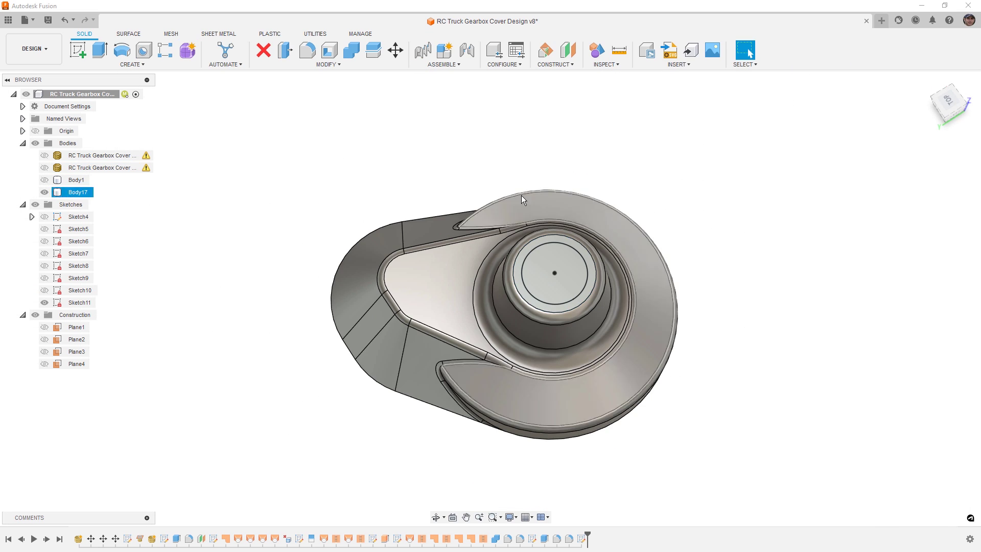
left_click(348, 66)
left_click(276, 169)
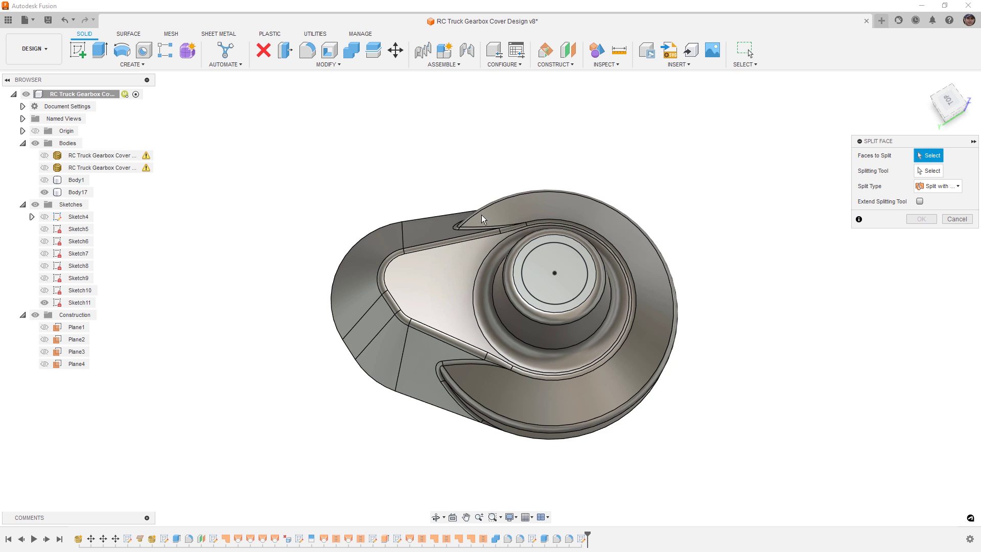
scroll(568, 252, "up", 2)
scroll(569, 252, "up", 2)
left_click(580, 244)
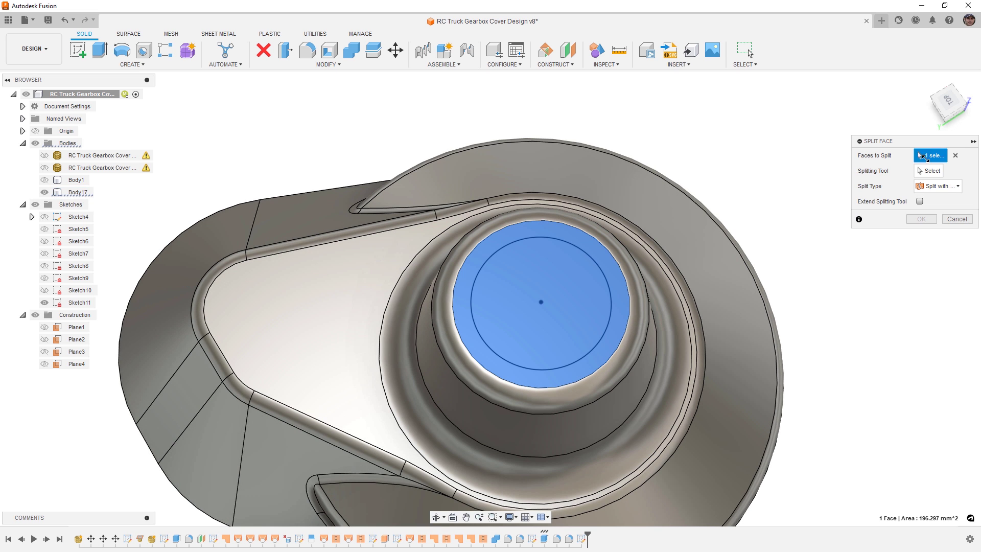
left_click(575, 247)
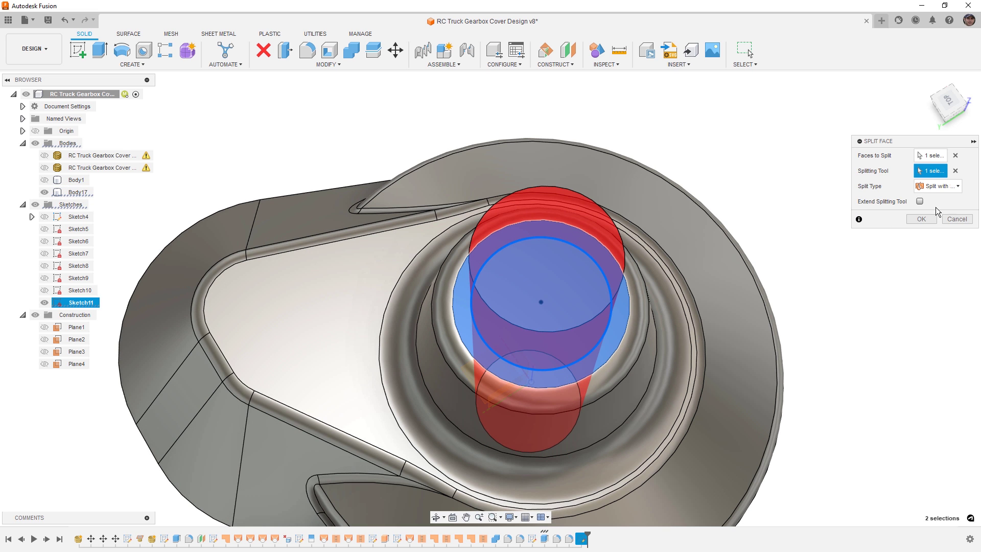
left_click(922, 219)
scroll(517, 235, "down", 3)
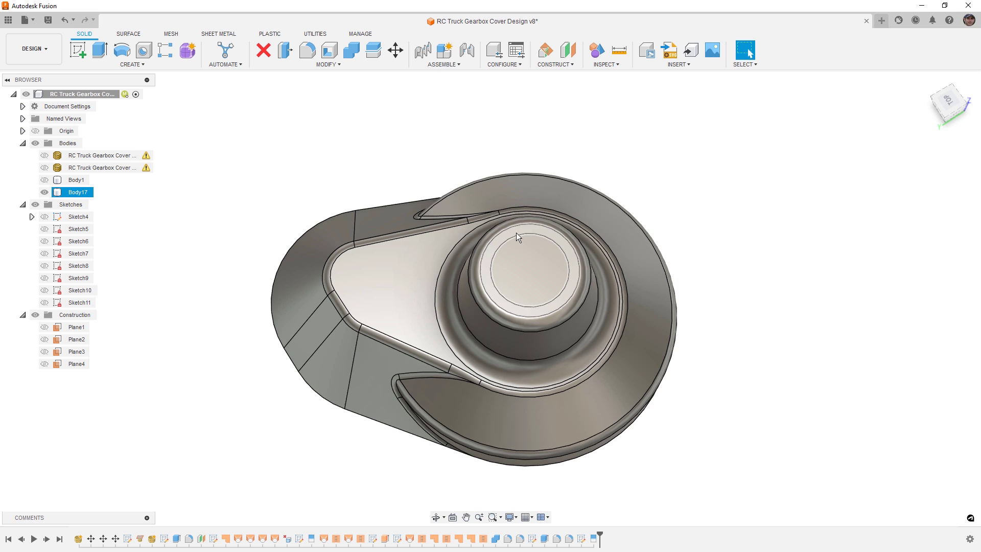
Step: Shell the cover inward with a 1 mm thickness, removing the circular opening face on the boss and the flat underside
middle_click_drag(517, 236, 567, 299, "shift")
key("Escape")
left_click(329, 49)
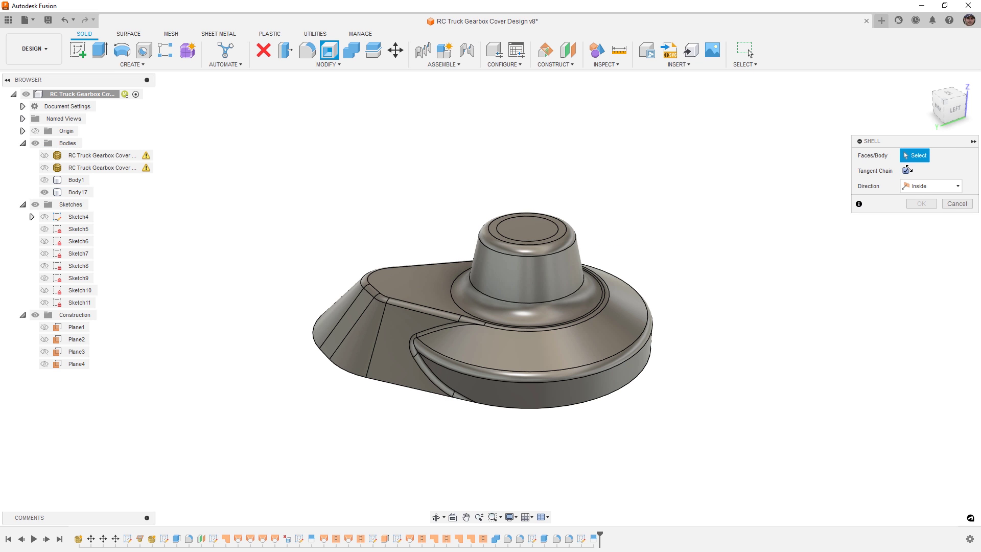
left_click(527, 229)
middle_click_drag(526, 228, 532, 313, "shift")
left_click(532, 313)
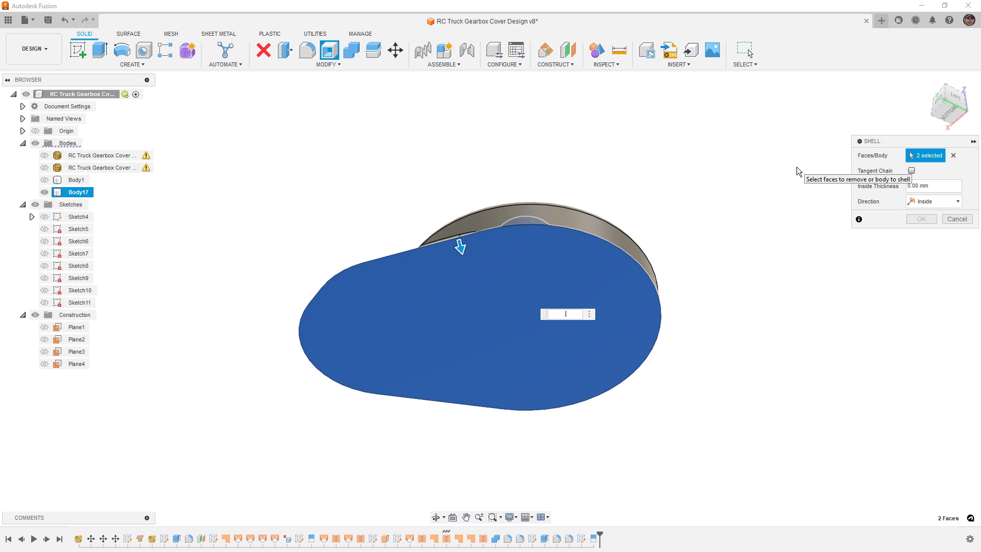
middle_click_drag(698, 194, 694, 156, "shift")
scroll(502, 230, "up", 5)
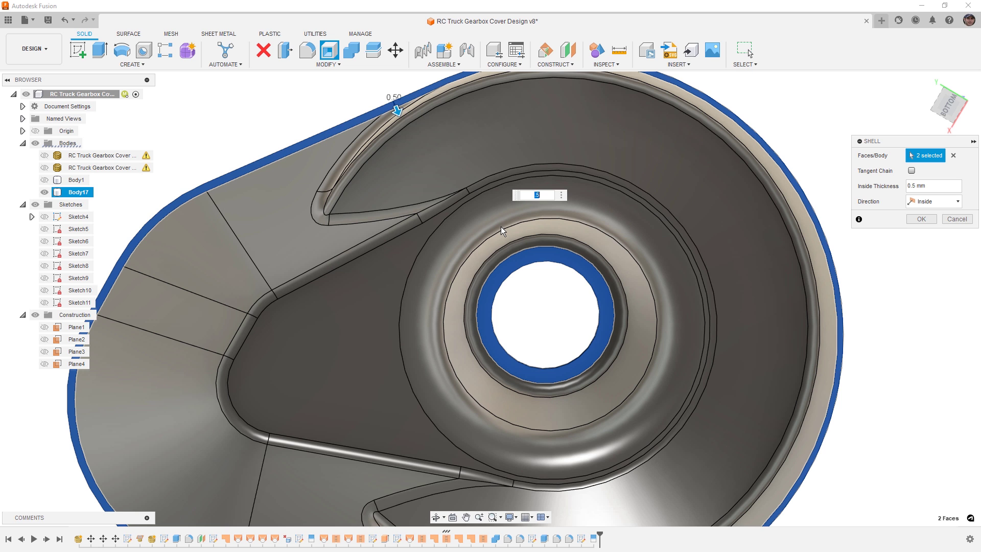
type("1")
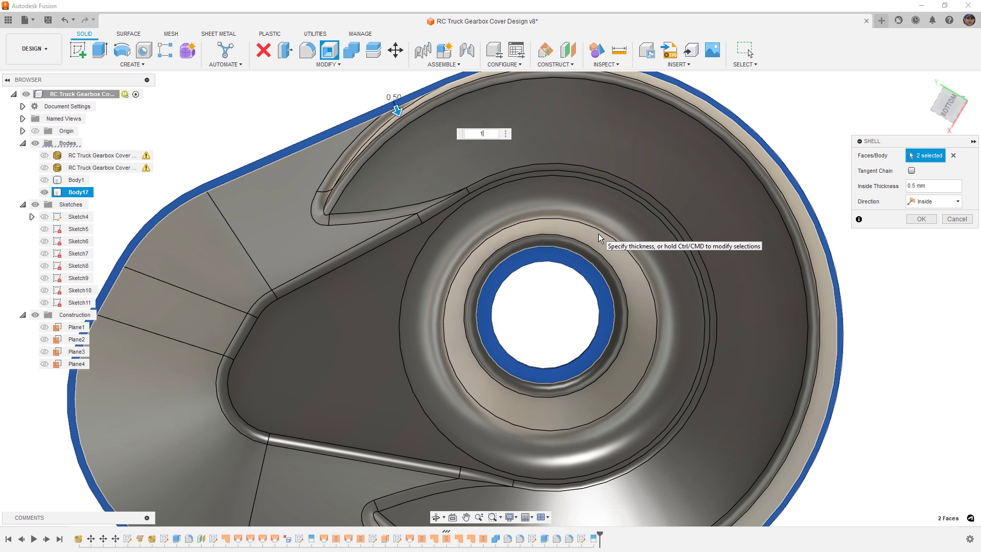
scroll(559, 231, "down", 5)
middle_click_drag(559, 231, 636, 272, "shift")
scroll(564, 248, "up", 6)
left_click(921, 218)
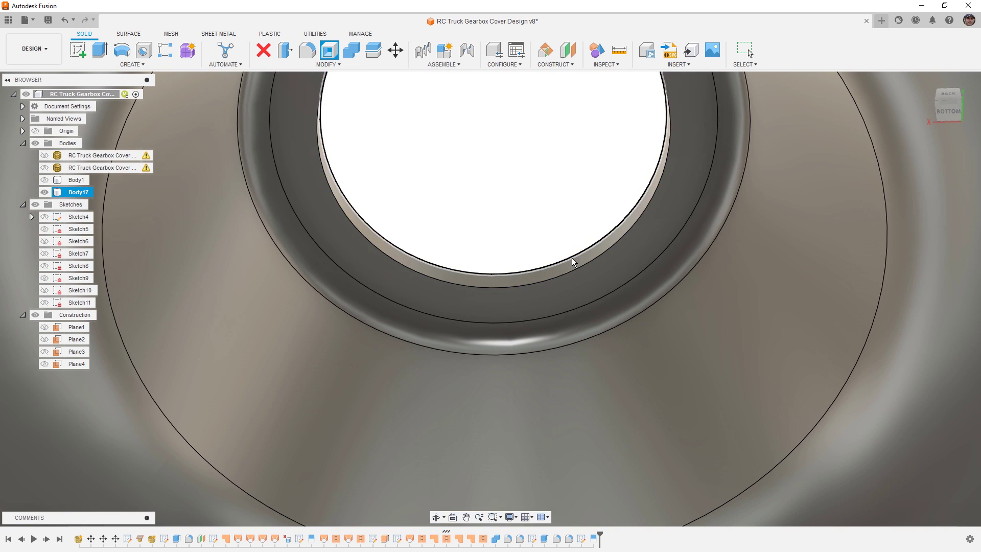
scroll(566, 259, "down", 10)
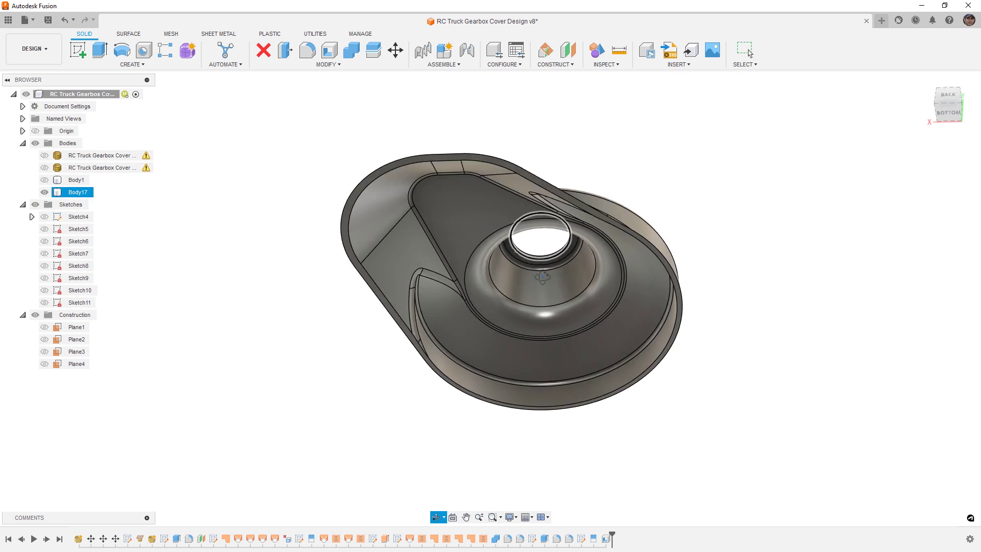
middle_click_drag(543, 277, 516, 378, "shift")
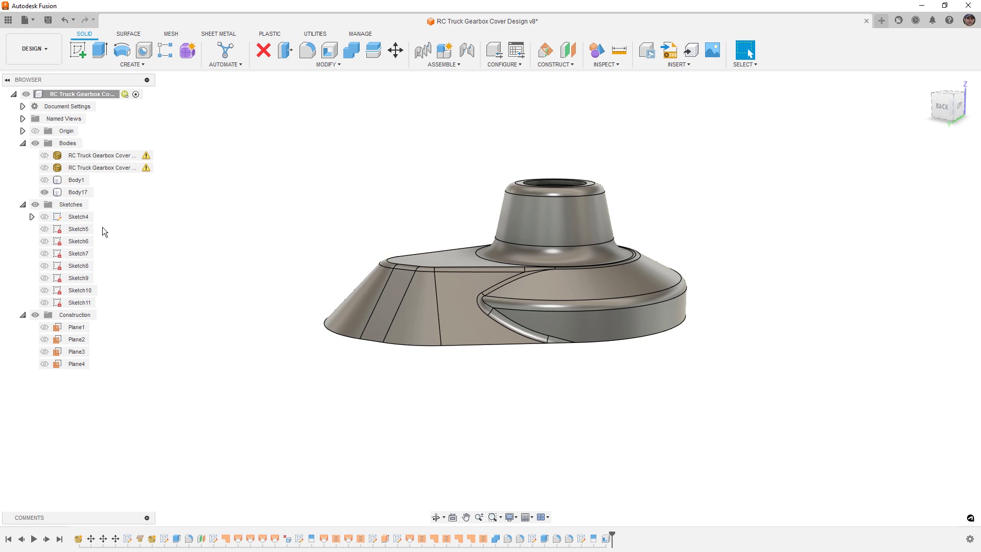
Step: Hide the solid, show the scan mesh, and measure the wall thickness at an inner lobe of the boss opening
left_click(44, 192)
left_click(45, 167)
left_click(103, 167)
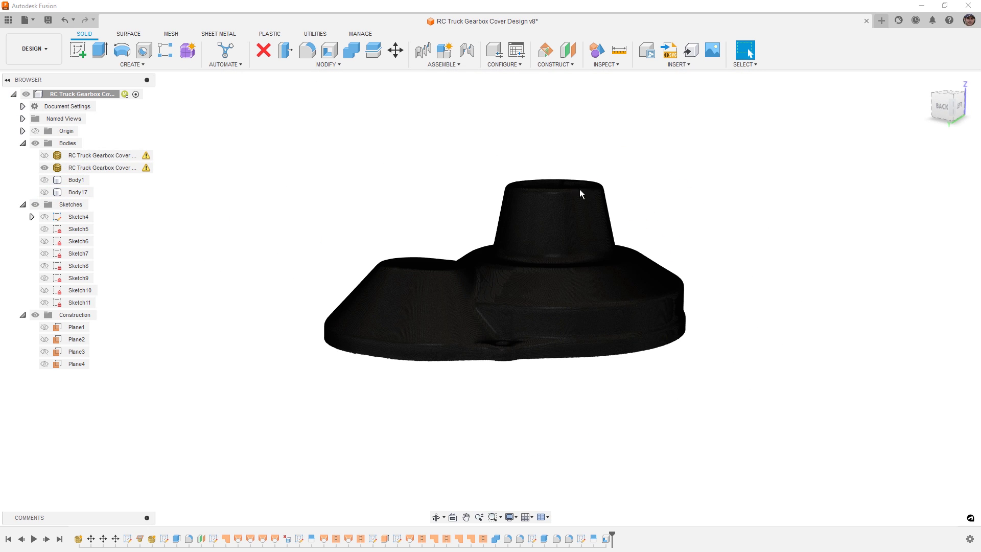
middle_click_drag(583, 192, 577, 174, "shift")
scroll(576, 172, "up", 5)
scroll(577, 170, "up", 8)
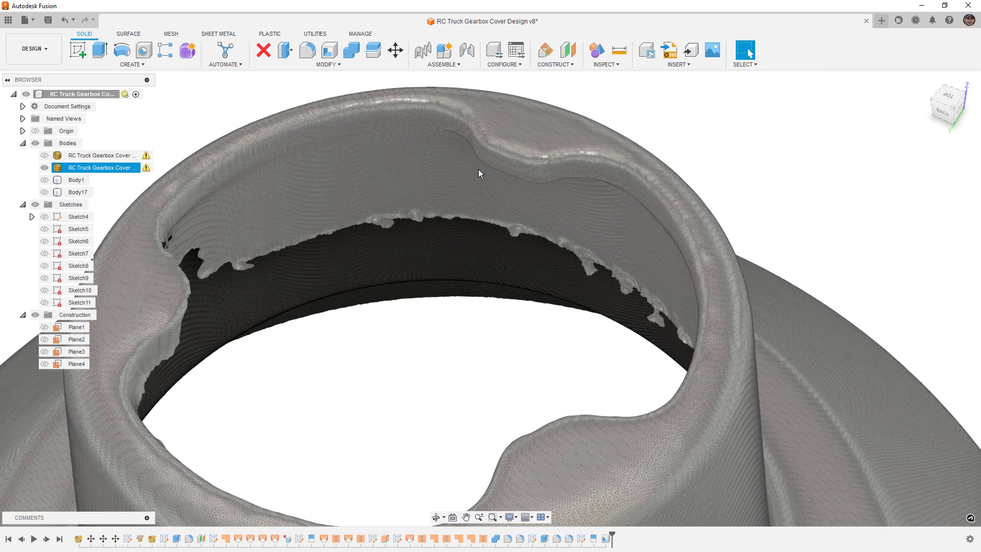
middle_click_drag(552, 185, 550, 194, "shift")
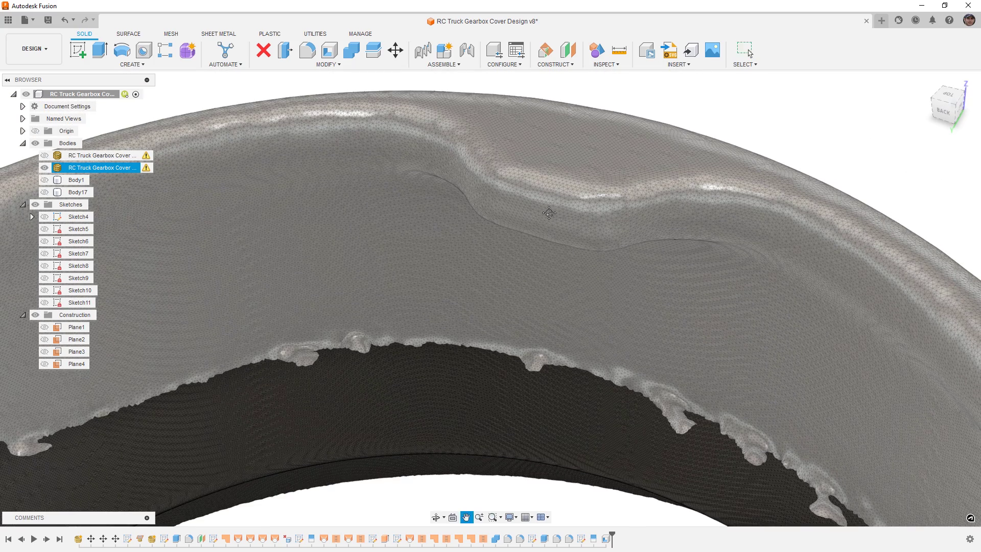
key("i")
left_click(548, 176)
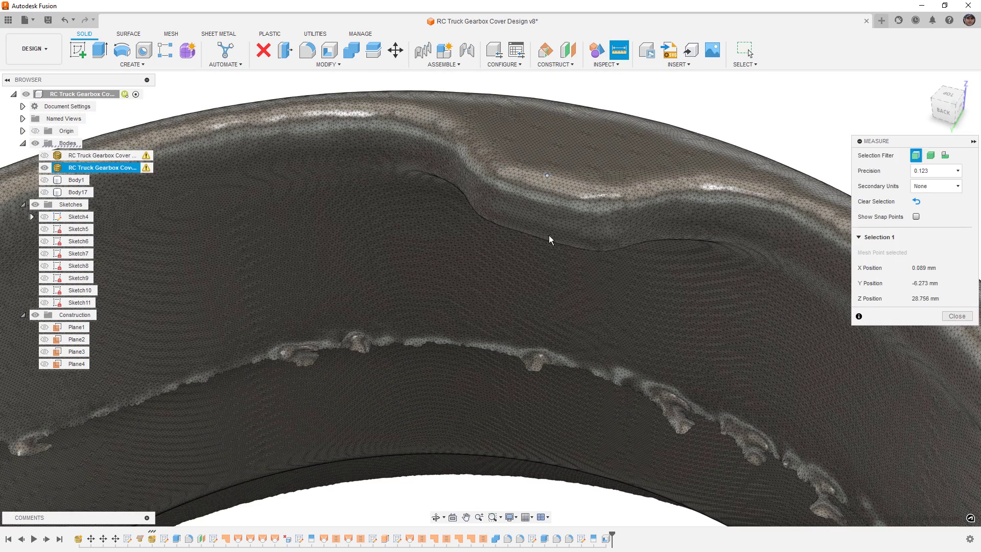
middle_click_drag(549, 235, 548, 247, "shift")
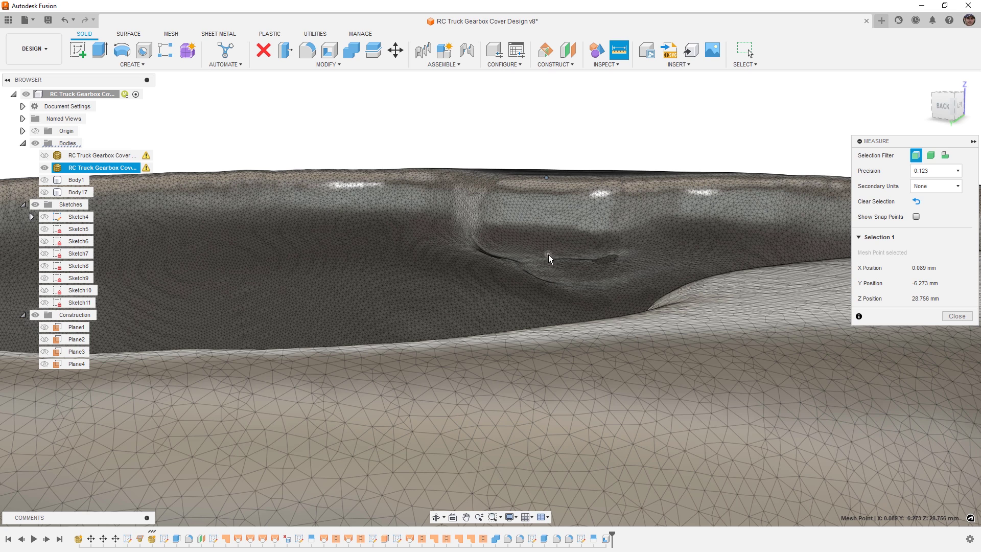
left_click(549, 258)
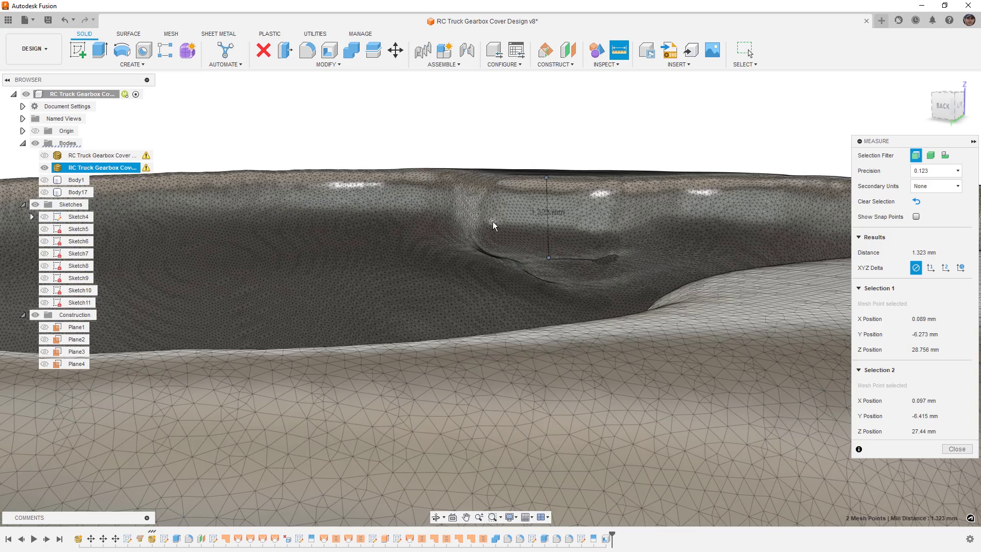
scroll(494, 222, "down", 3)
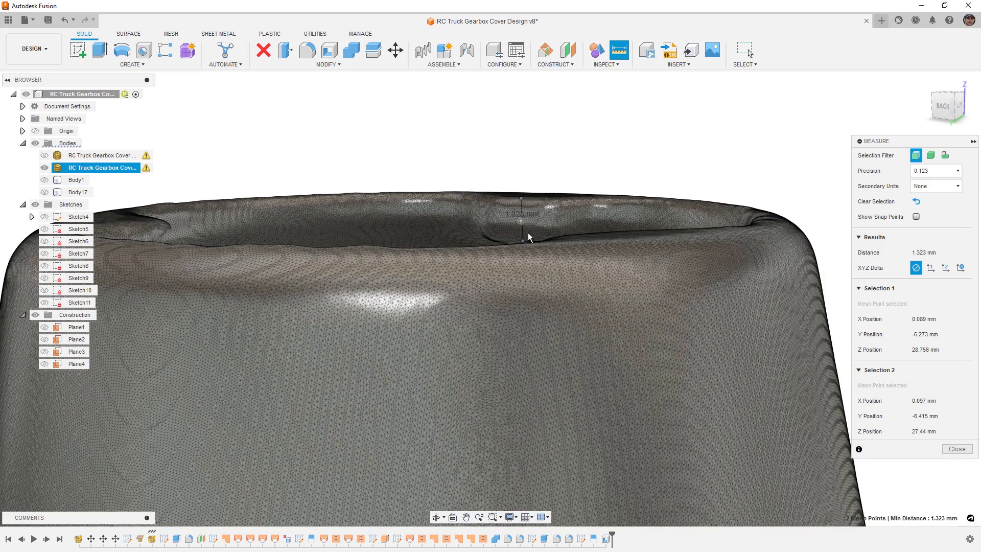
middle_click_drag(529, 232, 580, 267, "shift")
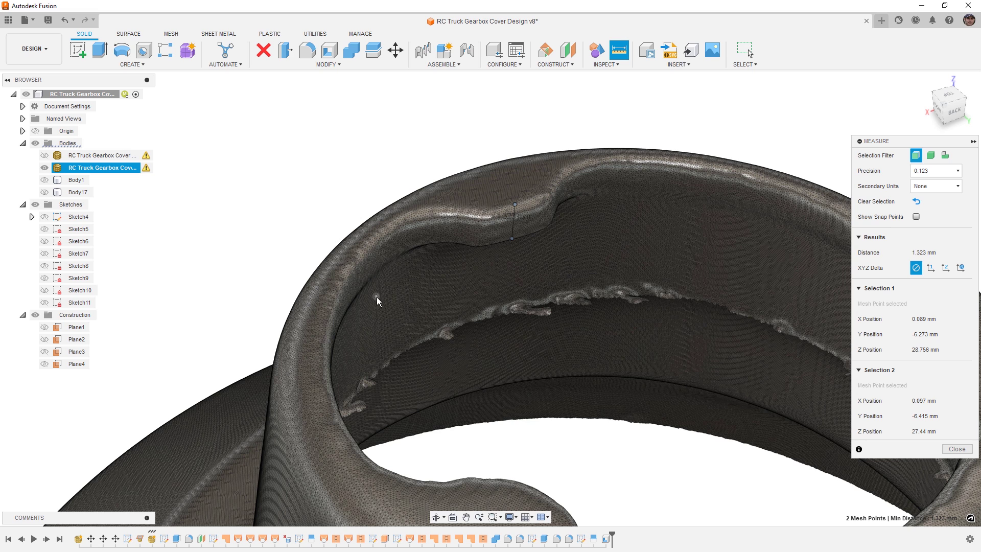
Step: Clear the measurement and measure the scanned boss's wall thickness near its outer rim
left_click(505, 130)
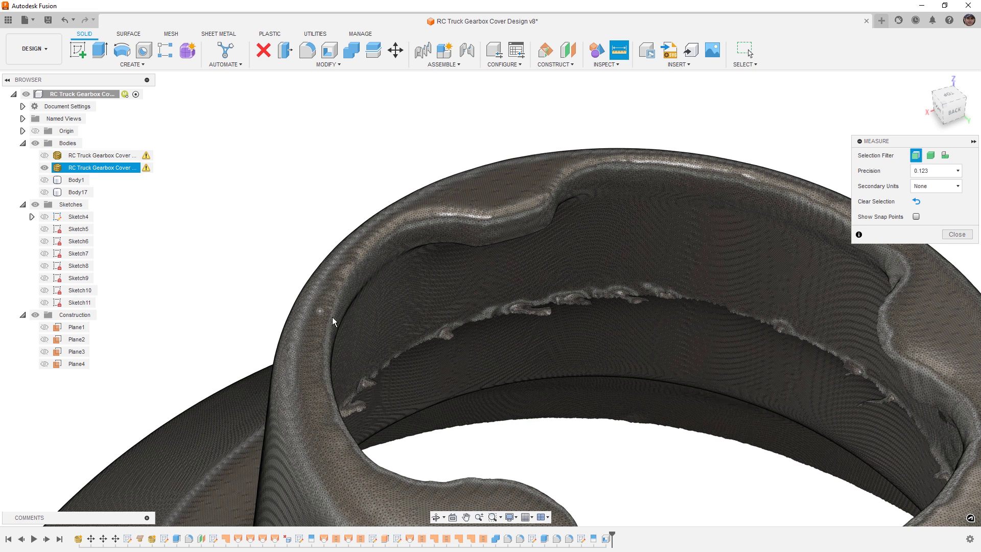
left_click(347, 325)
middle_click_drag(347, 325, 346, 316, "shift")
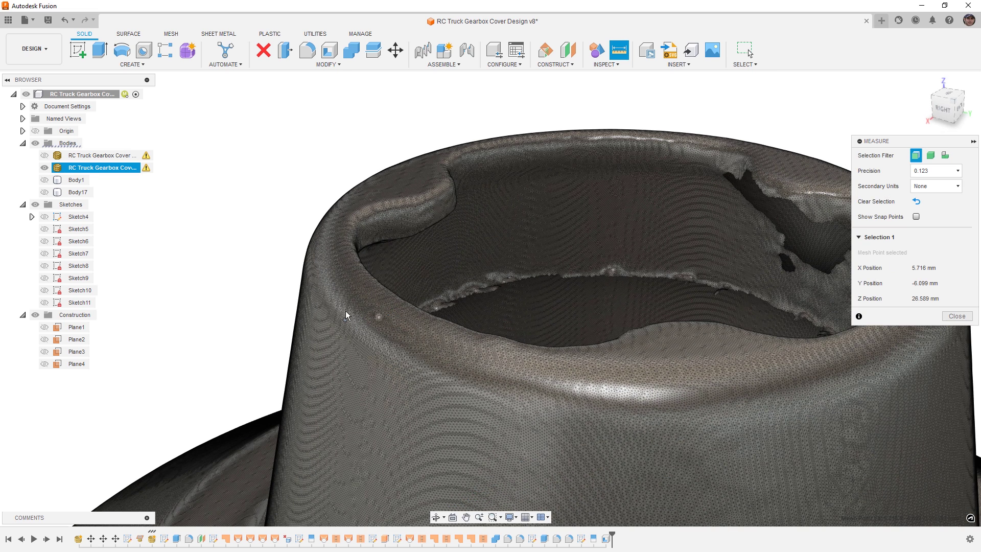
left_click(306, 323)
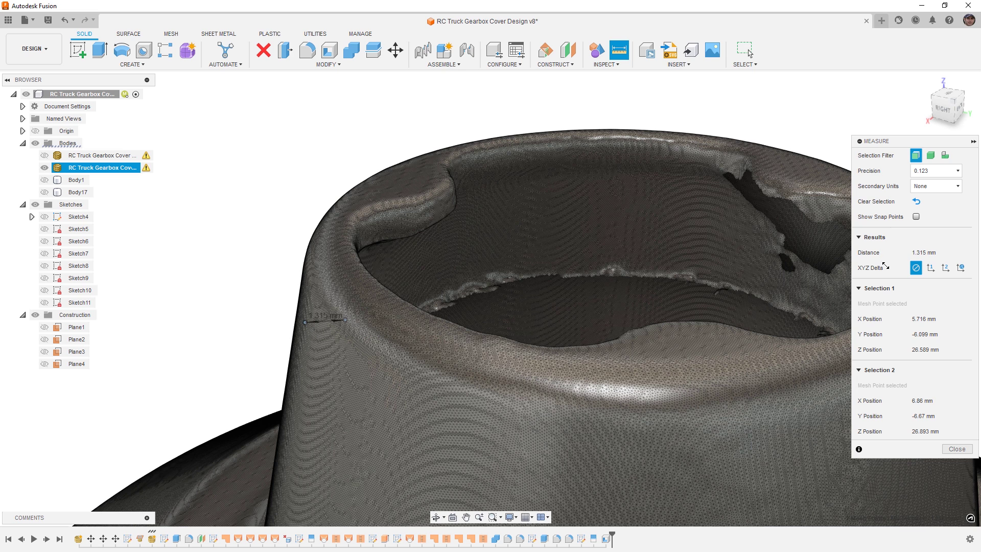
scroll(443, 263, "down", 10)
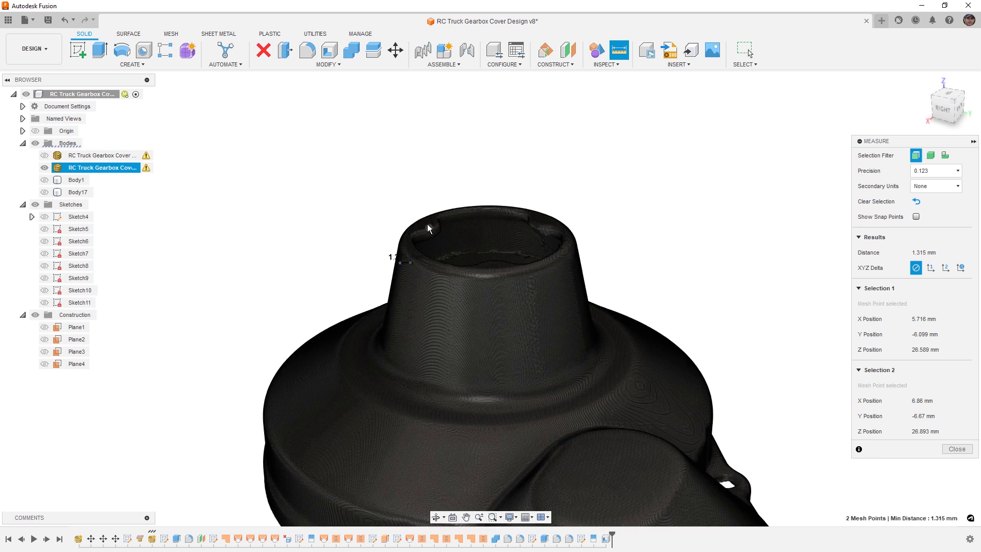
left_click(950, 448)
middle_click_drag(675, 410, 562, 389, "shift")
Step: Hide the scan mesh, show the solid cover, and set the shell's inside thickness to 1.3 mm
left_click(44, 168)
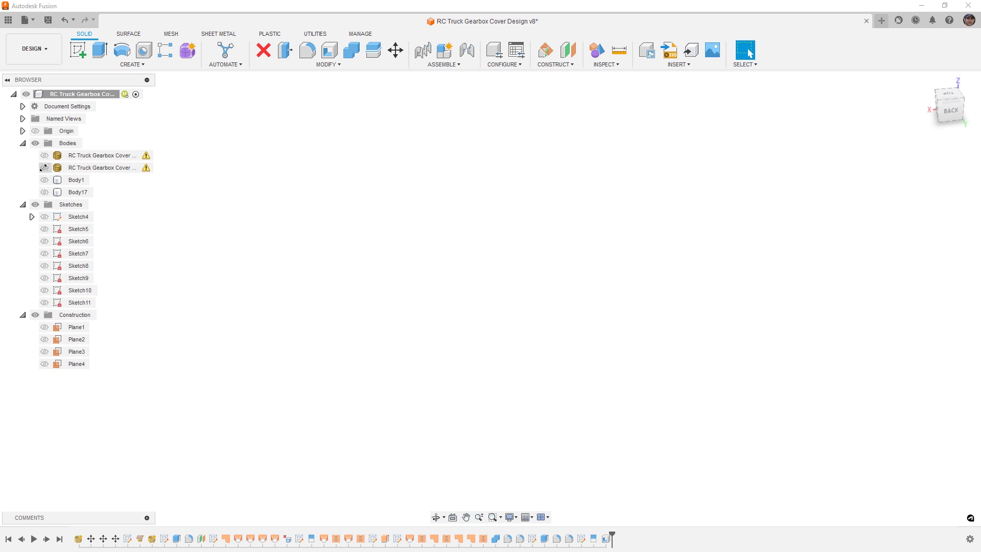
left_click(44, 192)
double_click(606, 538)
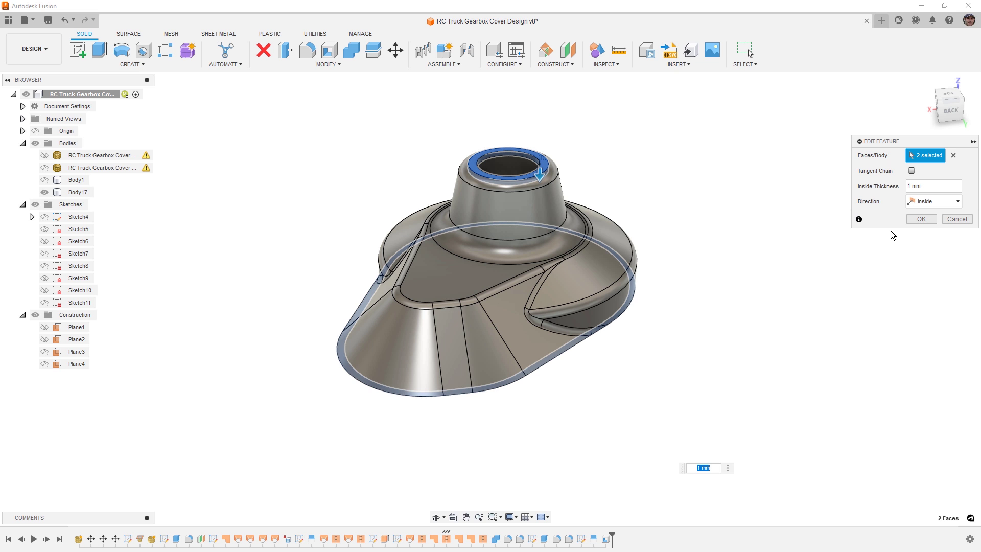
type("1.3")
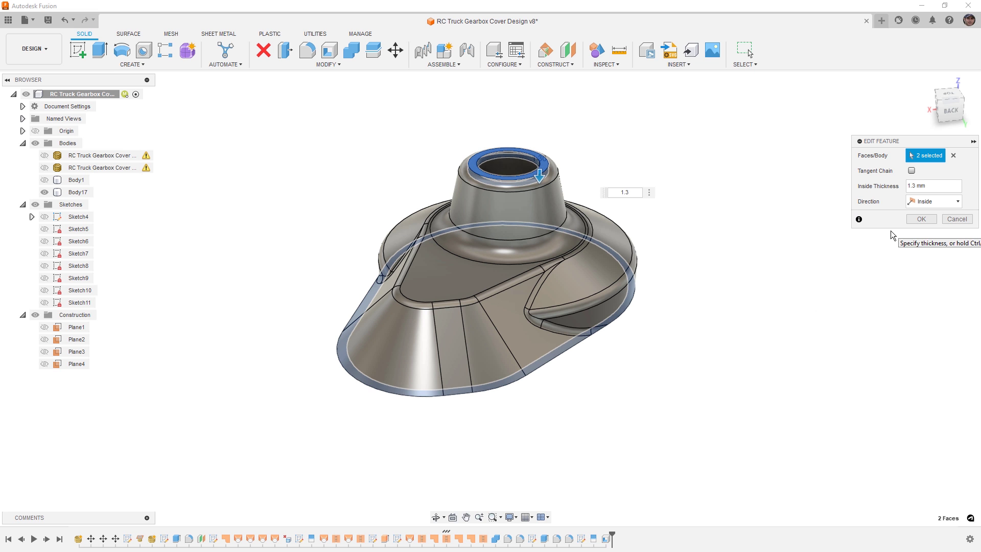
key("Return")
scroll(533, 167, "up", 5)
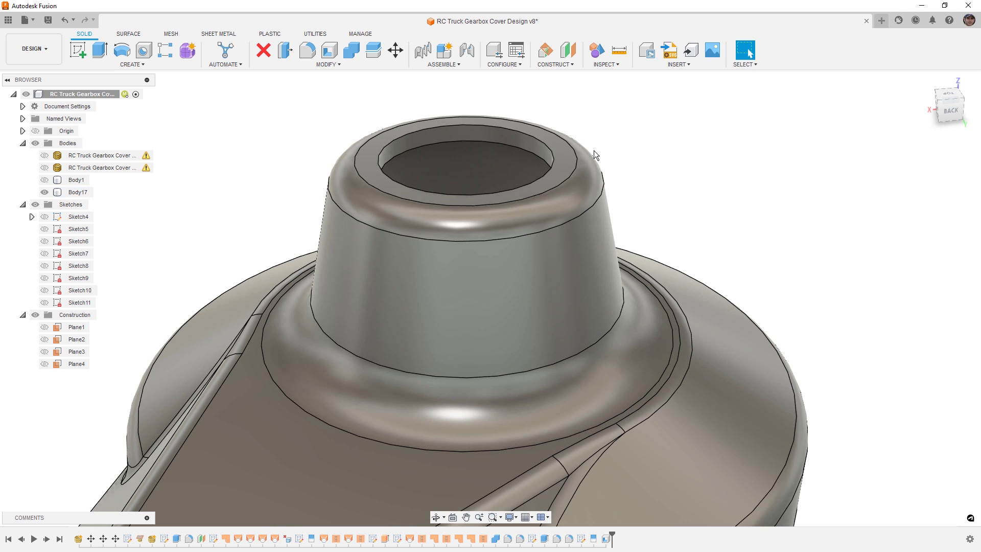
scroll(512, 237, "up", 3)
left_click(512, 237)
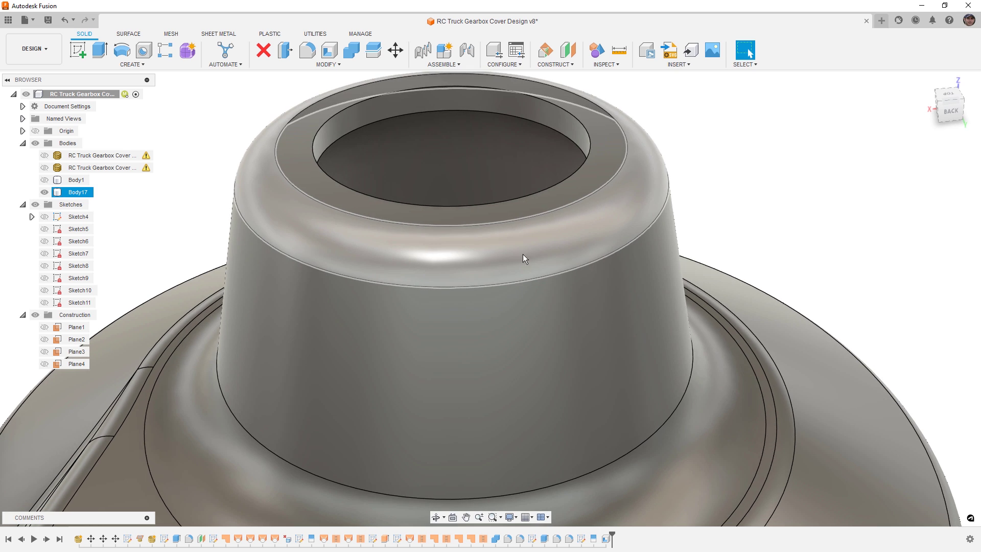
scroll(522, 254, "down", 3)
Step: Chamfer the upper edge of the boss's circular opening by 1 mm with equal distance
left_click(305, 63)
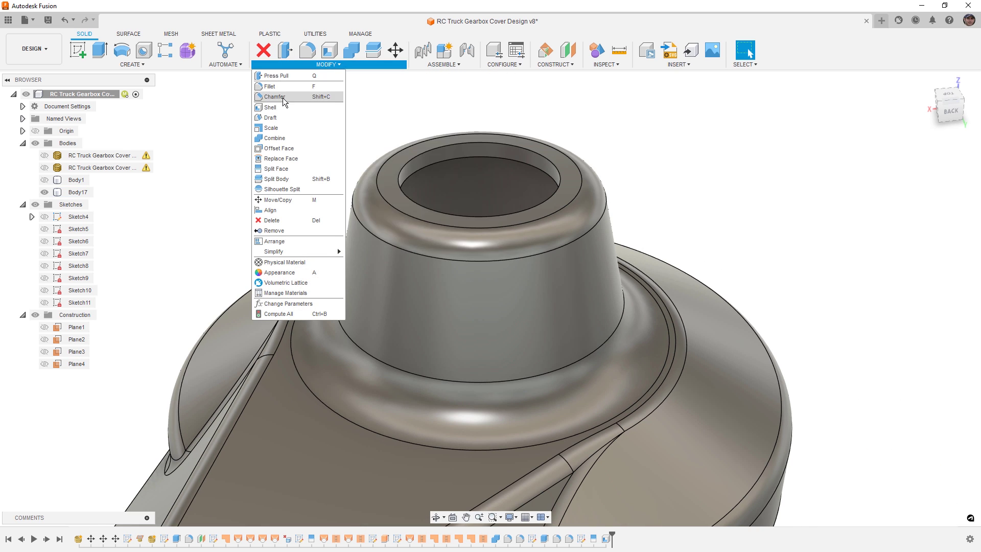
left_click(283, 97)
left_click(550, 162)
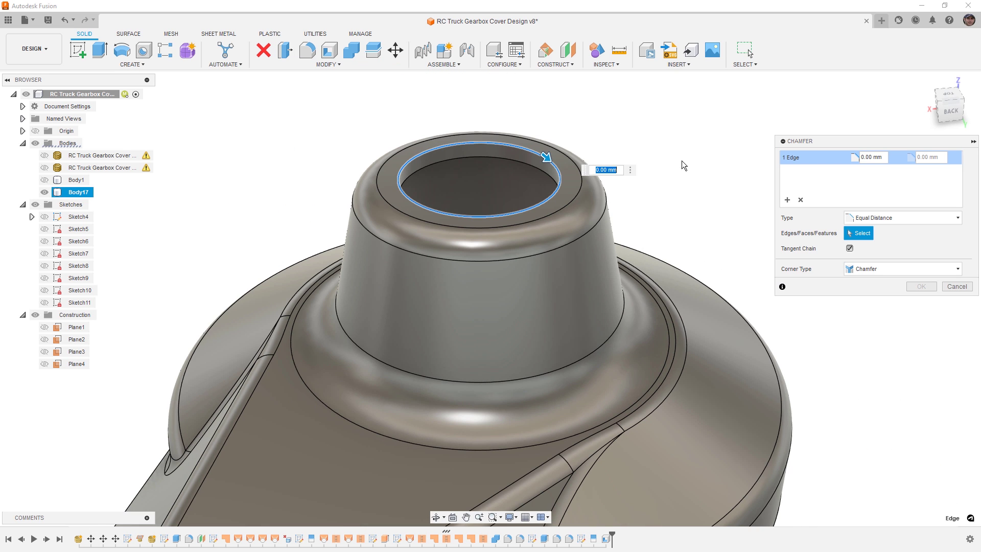
type("1")
key("Return")
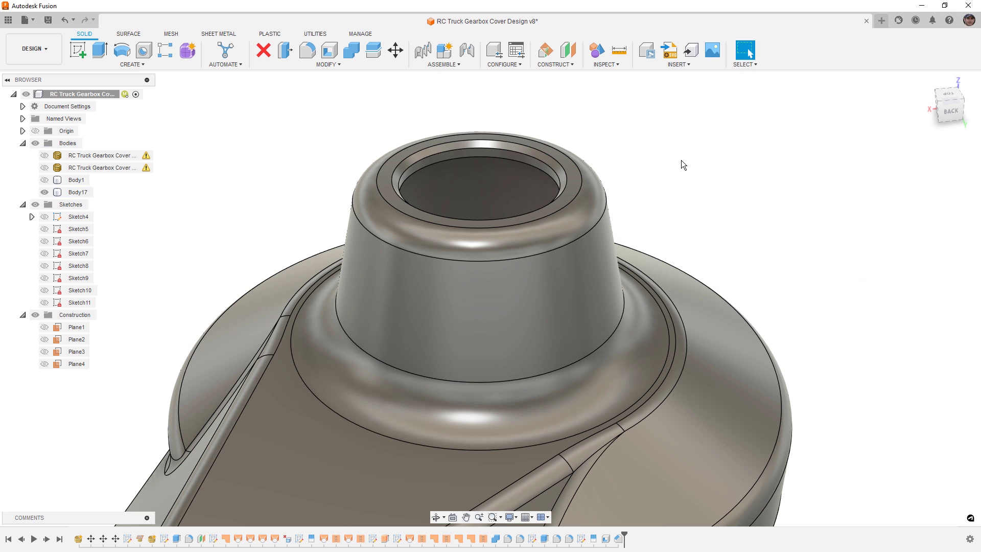
left_click(509, 154)
Step: Show the base plate body beneath the shelled cover and compare how the two bodies fit together
scroll(509, 154, "down", 5)
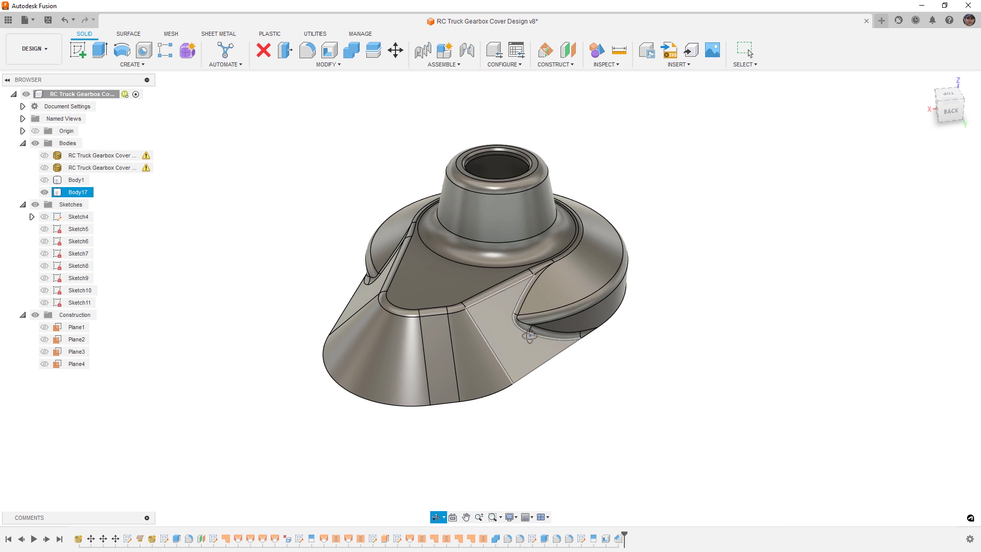
left_click_drag(530, 336, 593, 240)
left_click(44, 181)
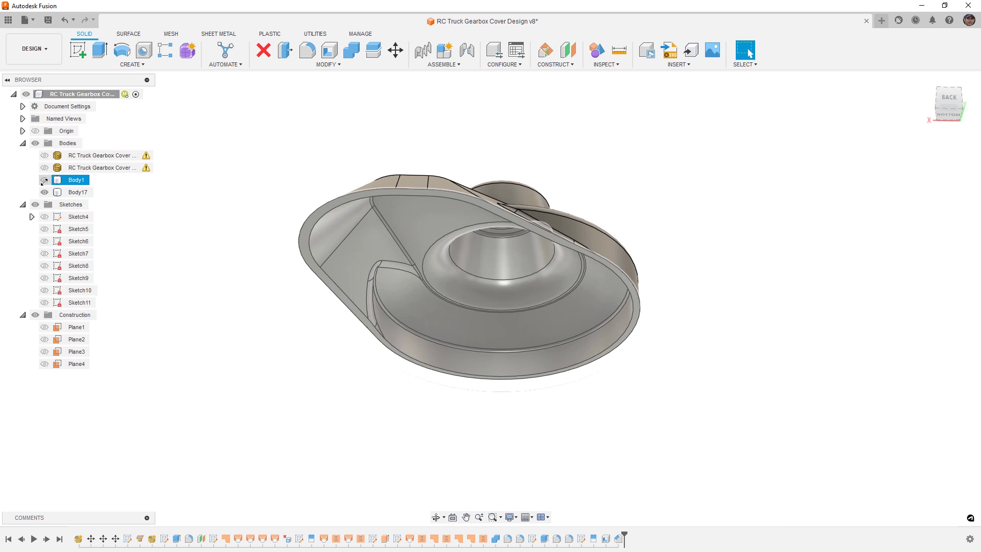
left_click(44, 180)
middle_click_drag(413, 265, 392, 314, "shift")
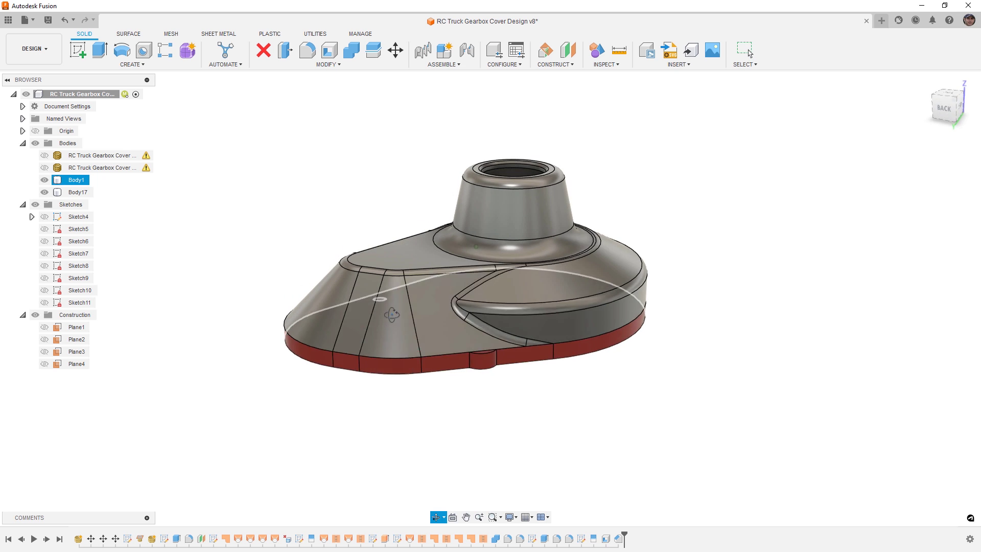
Step: Return to the home view and save the gearbox cover design as a new version
left_click(927, 81)
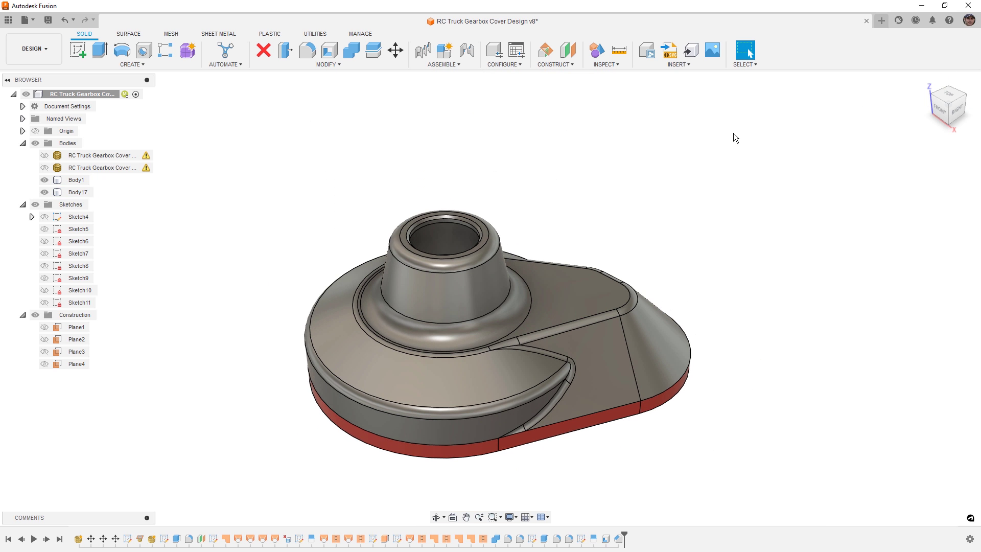
key("ctrl+s")
key("Return")
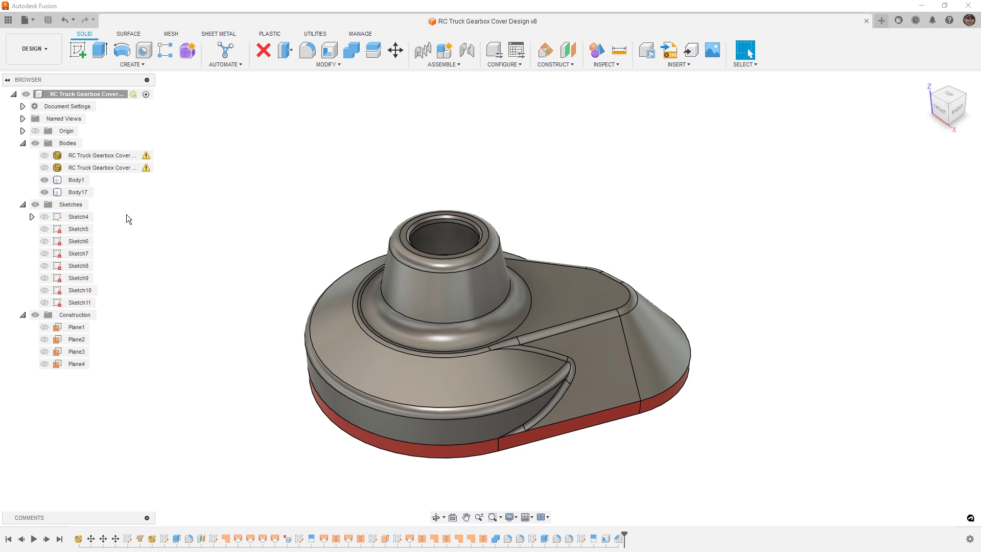
Step: Hide the shelled cover body and delete the small screw hole's face to close it in the base plate
left_click(44, 192)
left_click(496, 330)
middle_click_drag(496, 330, 605, 350, "shift")
key("Escape")
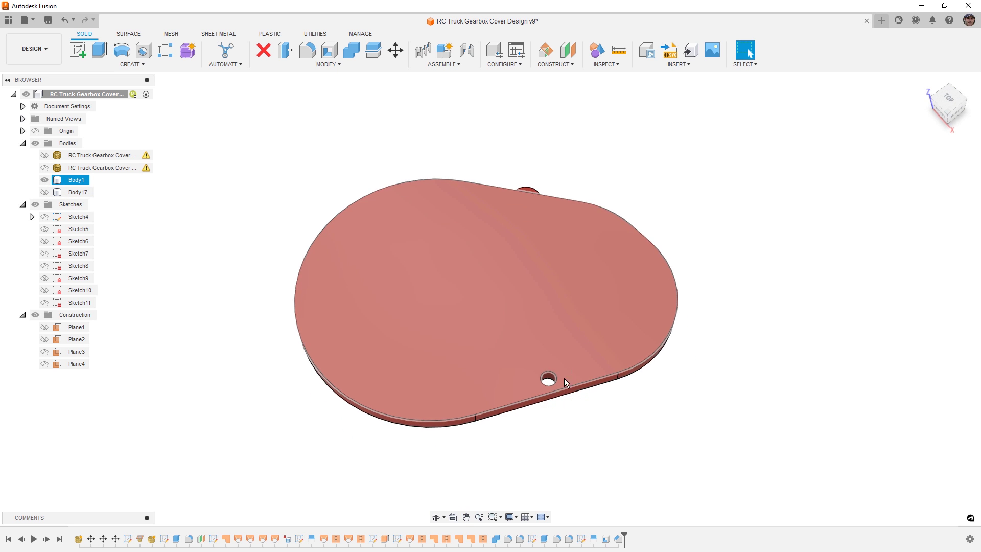
scroll(555, 379, "up", 3)
scroll(555, 379, "up", 2)
left_click(538, 369)
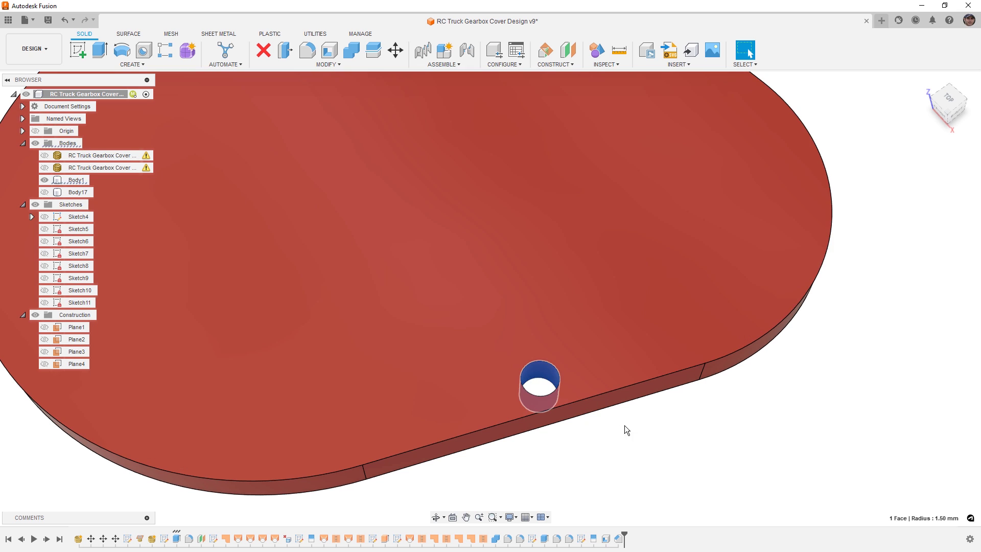
key("Delete")
scroll(702, 394, "down", 5)
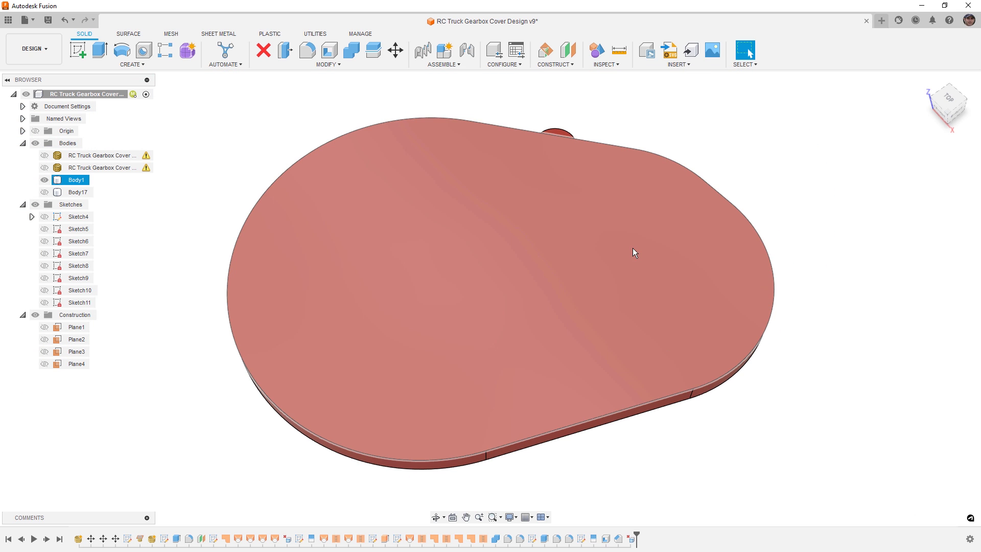
Step: Try a 2 mm fillet on the two vertical edges where the rounded tab meets the base plate
middle_click_drag(566, 185, 591, 223, "shift")
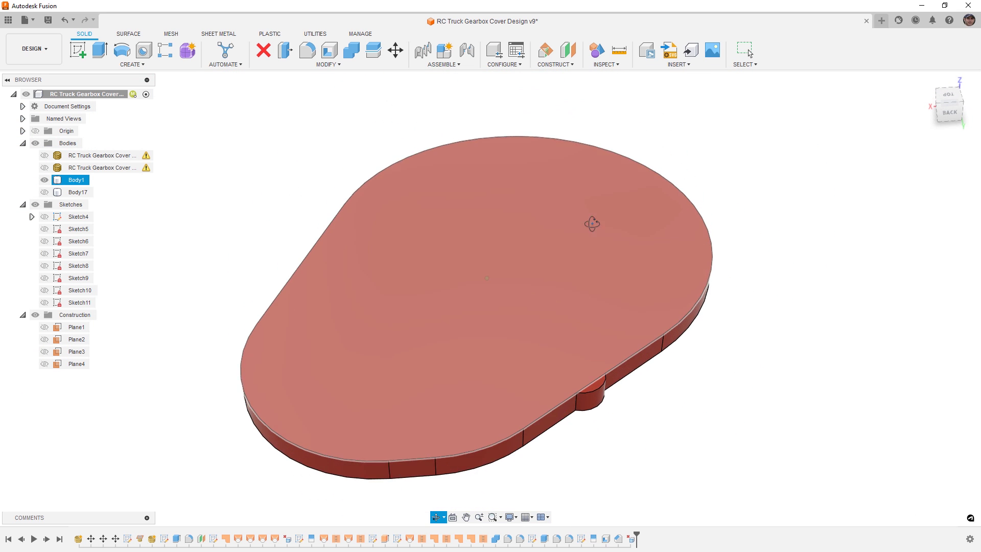
scroll(578, 394, "up", 3)
key("f")
left_click(560, 381)
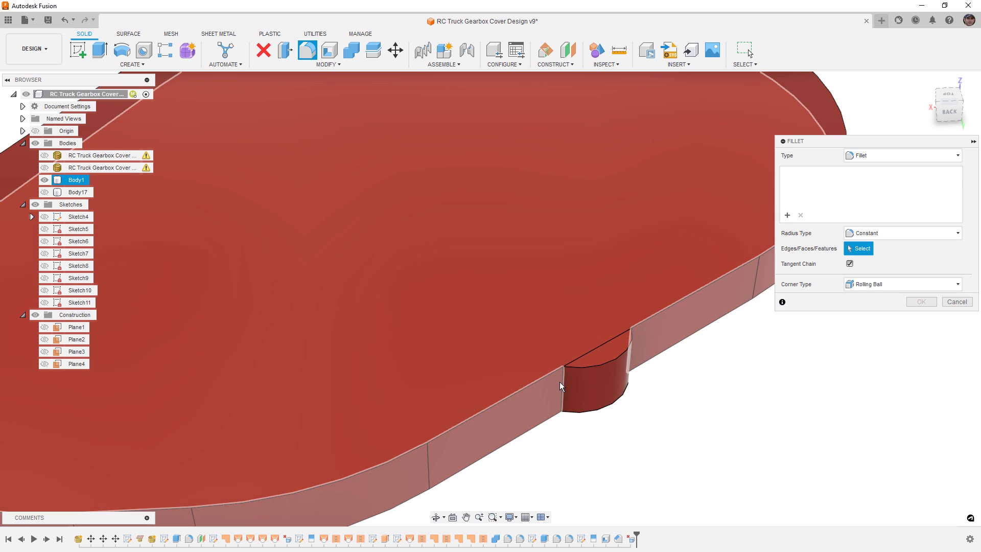
left_click(559, 383)
left_click(563, 382)
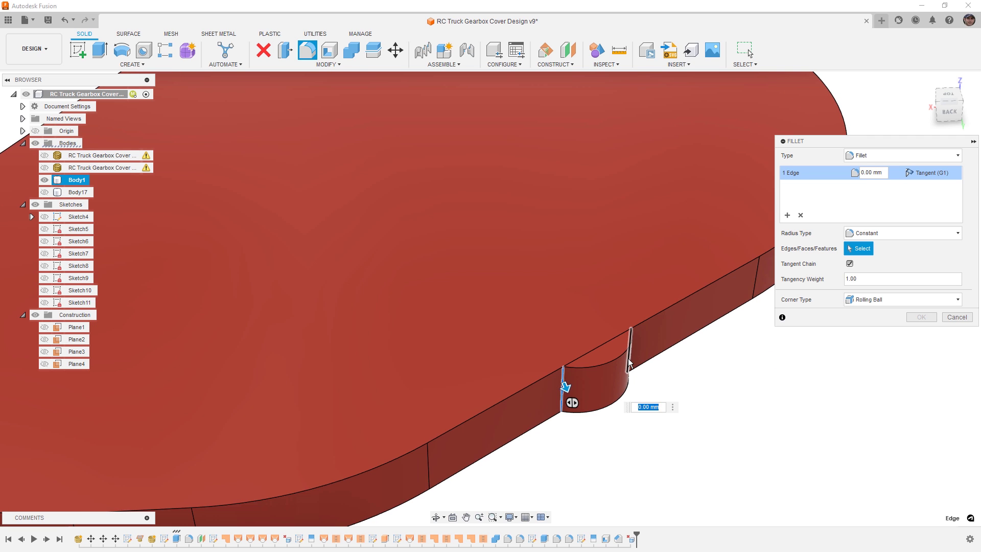
left_click(630, 358)
type("3")
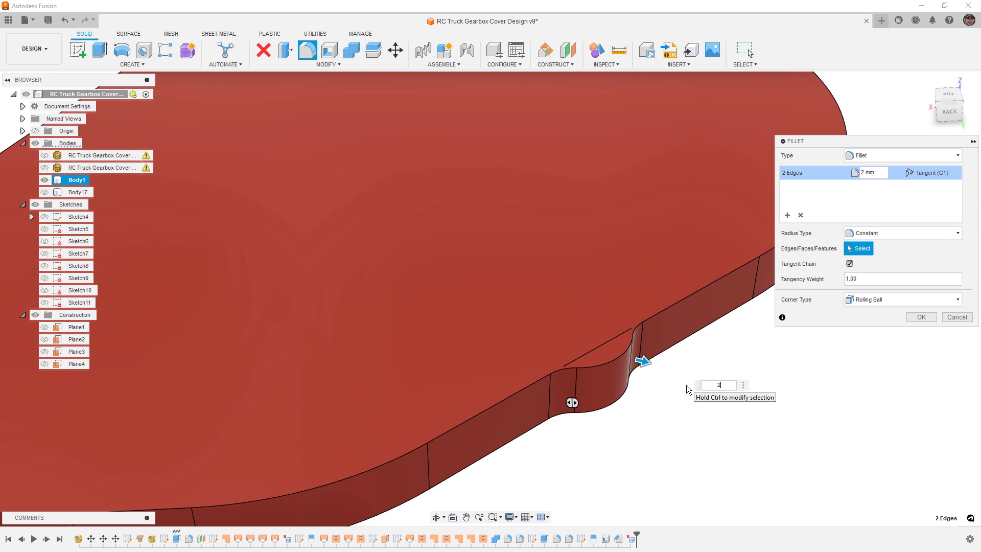
key("Return")
scroll(611, 340, "up", 5)
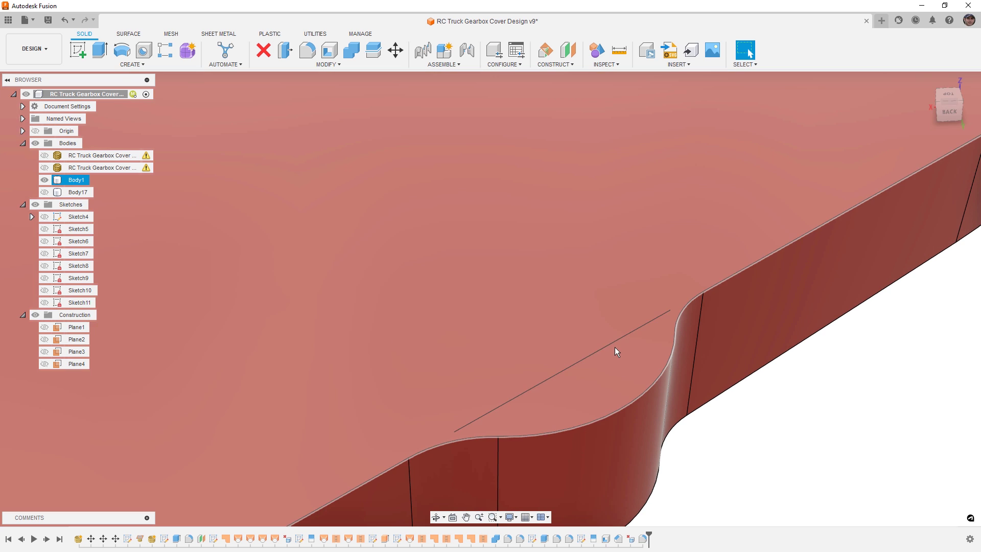
left_click(786, 393)
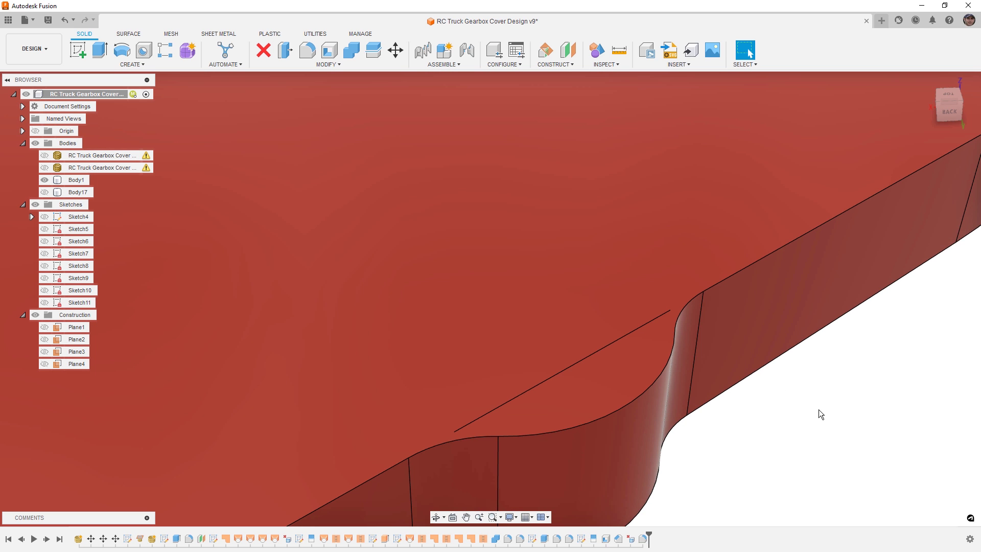
key("ctrl+z")
Step: Delete the tab's separate crescent-shaped upper face and fillet both vertical edges where the tab meets the plate by 2 mm
left_click(633, 382)
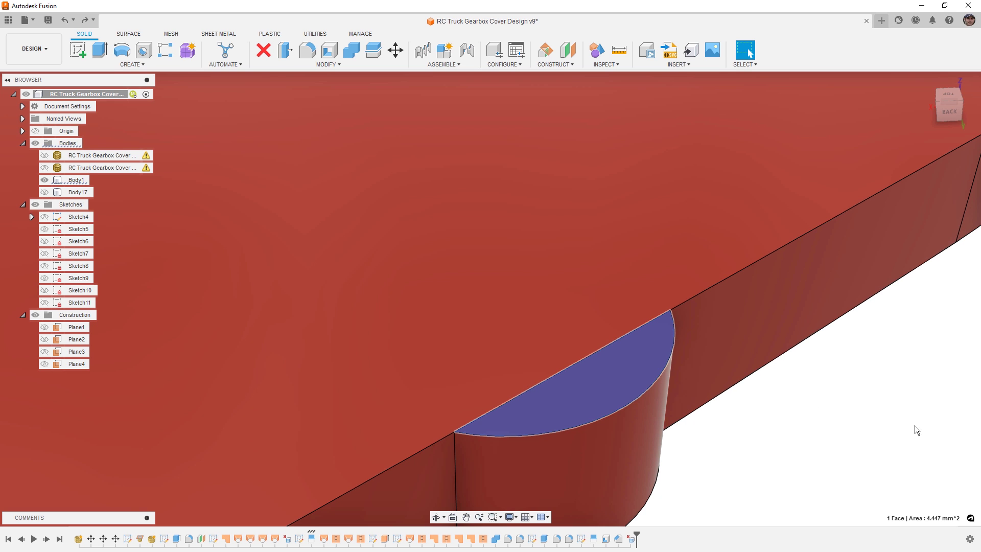
key("Delete")
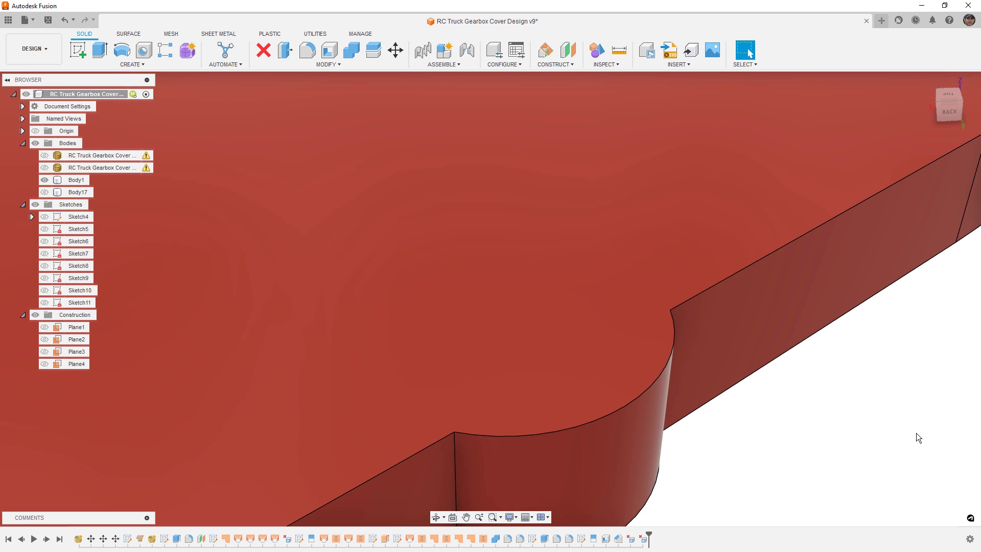
left_click(655, 333)
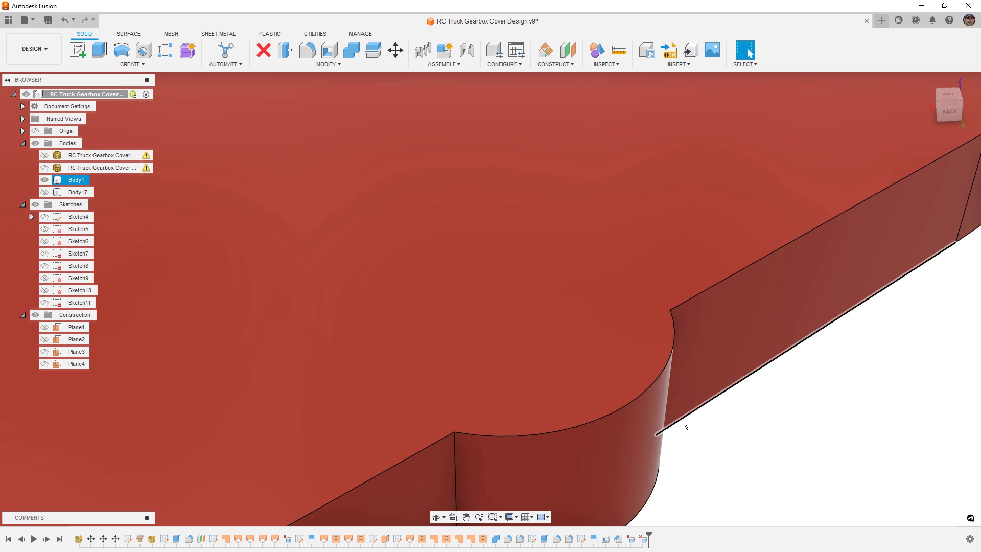
key("f")
left_click(455, 452)
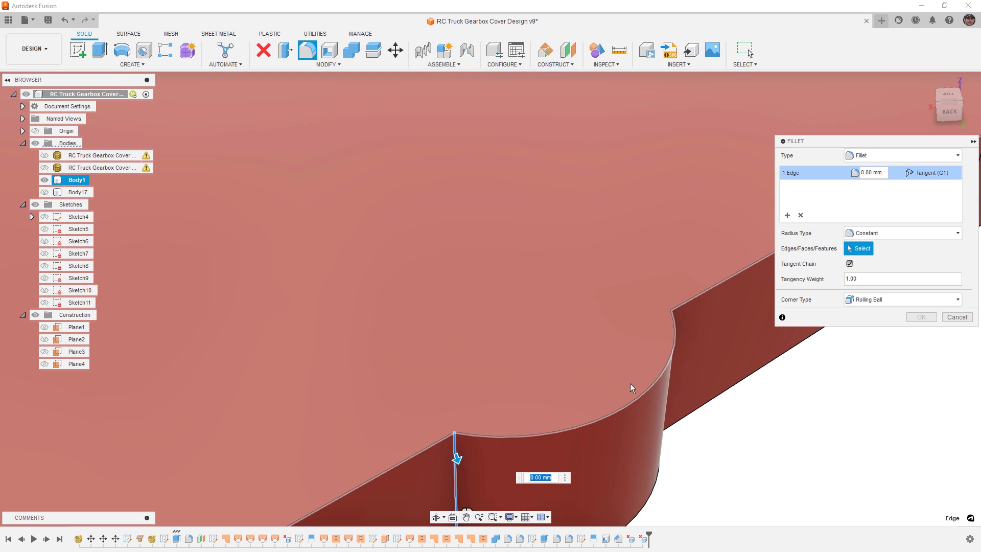
left_click(665, 352)
type("2")
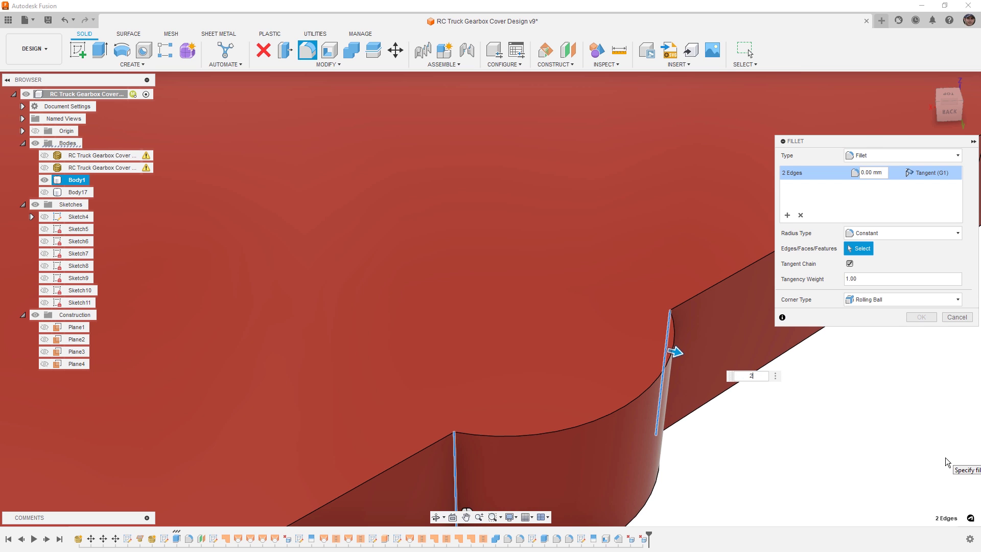
key("Return")
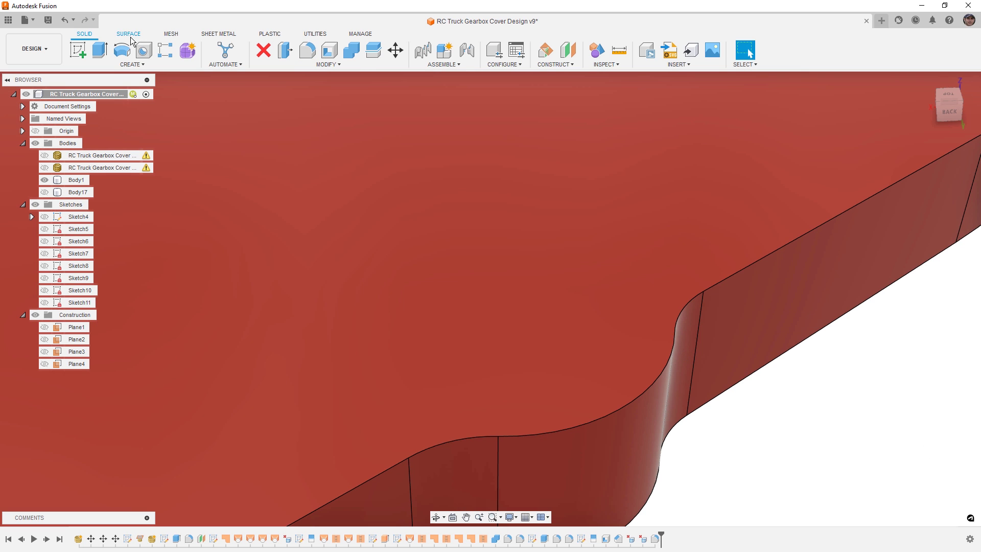
Step: Try deleting the base plate's upper face with the surface tools
left_click(131, 38)
left_click(534, 394)
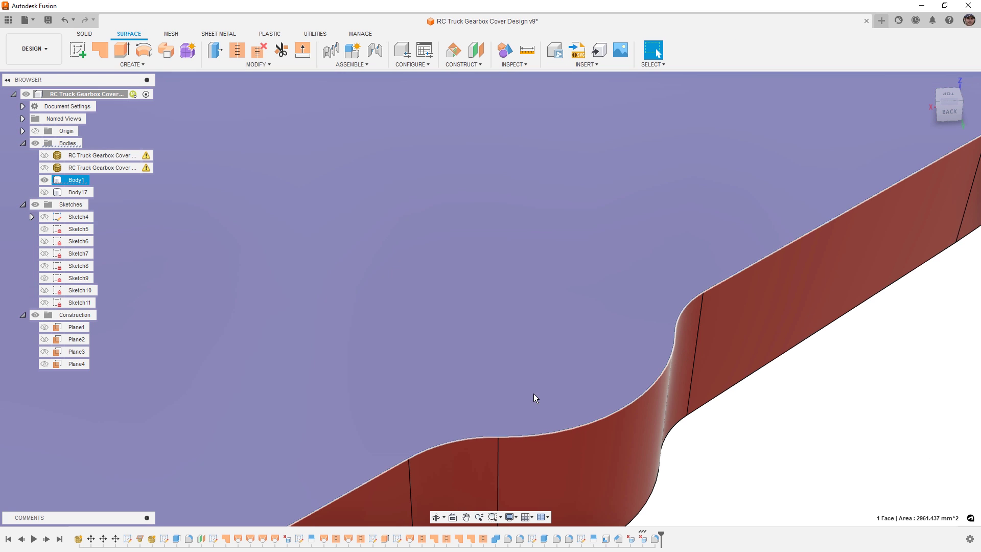
key("Delete")
scroll(594, 296, "down", 8)
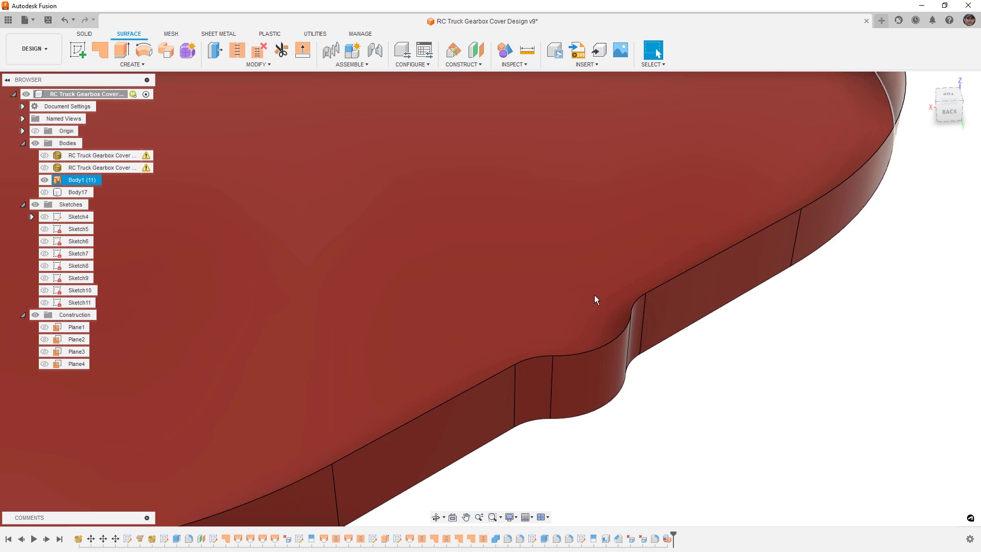
middle_click_drag(722, 396, 765, 346, "shift")
key("ctrl+z")
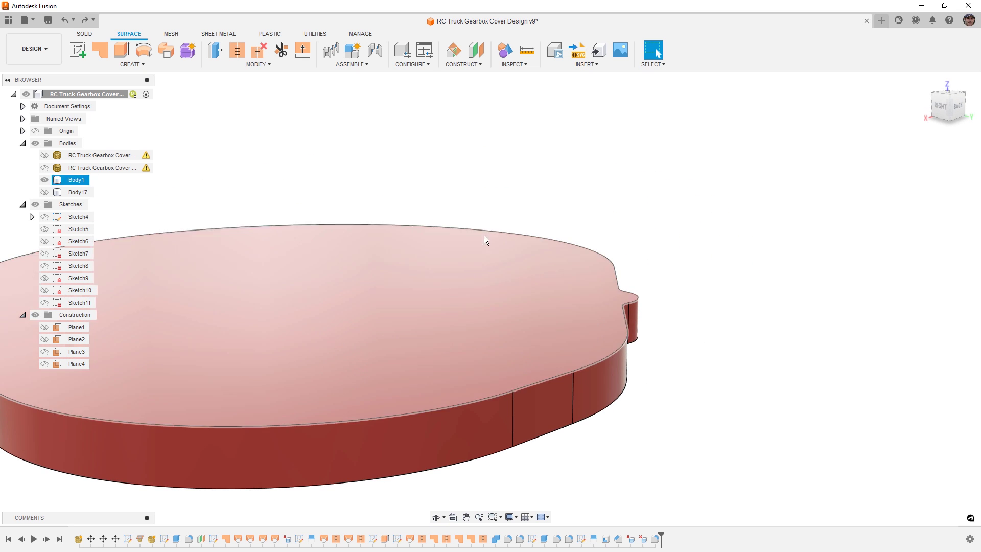
left_click(87, 36)
Step: Show Sketch5 and split the base plate's upper and lower faces with the outer circle at the tab
middle_click_drag(664, 347, 640, 348, "shift")
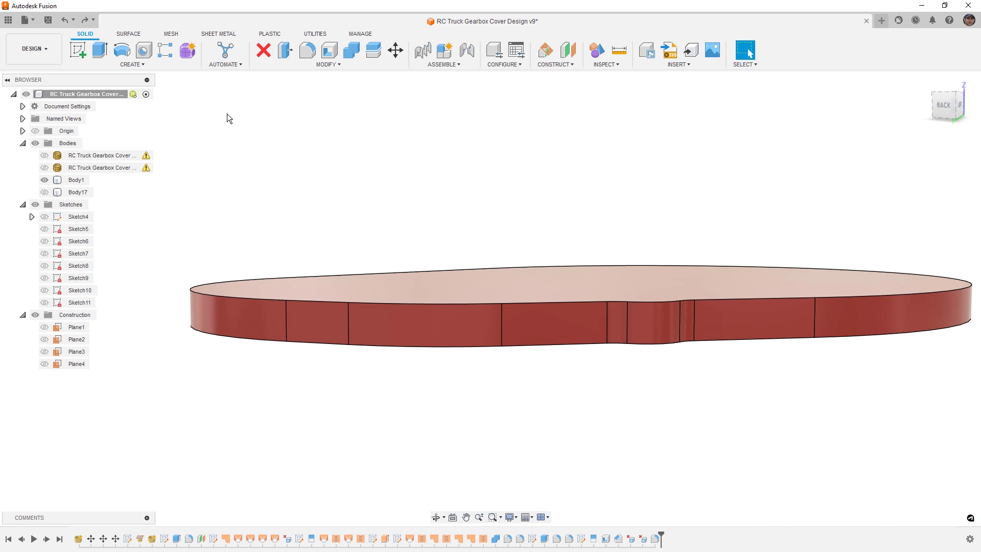
mouse_move(252, 136)
middle_mouse_down("shift")
mouse_move(506, 201)
mouse_move(530, 215)
mouse_move(526, 240)
middle_mouse_up("shift")
left_click(45, 229)
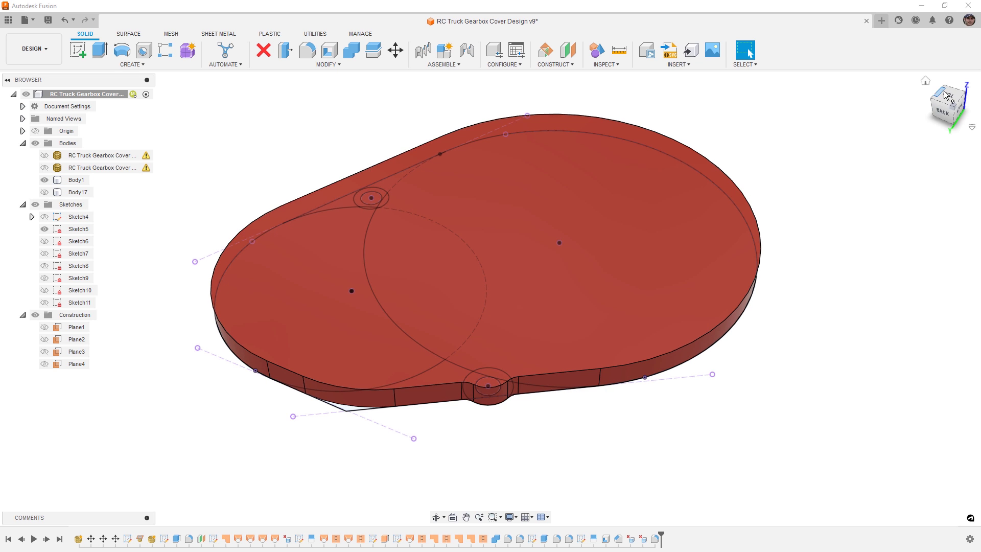
left_click(328, 65)
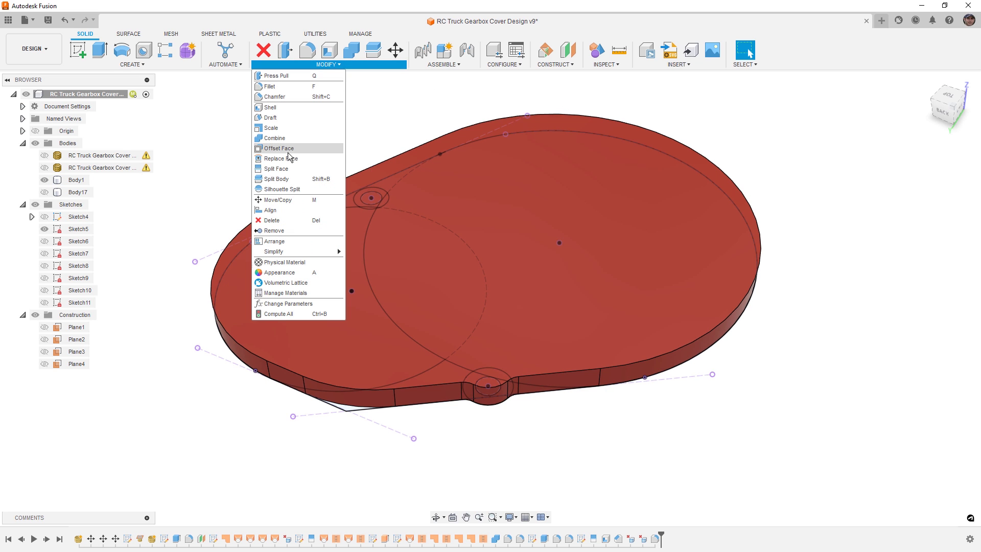
left_click(289, 170)
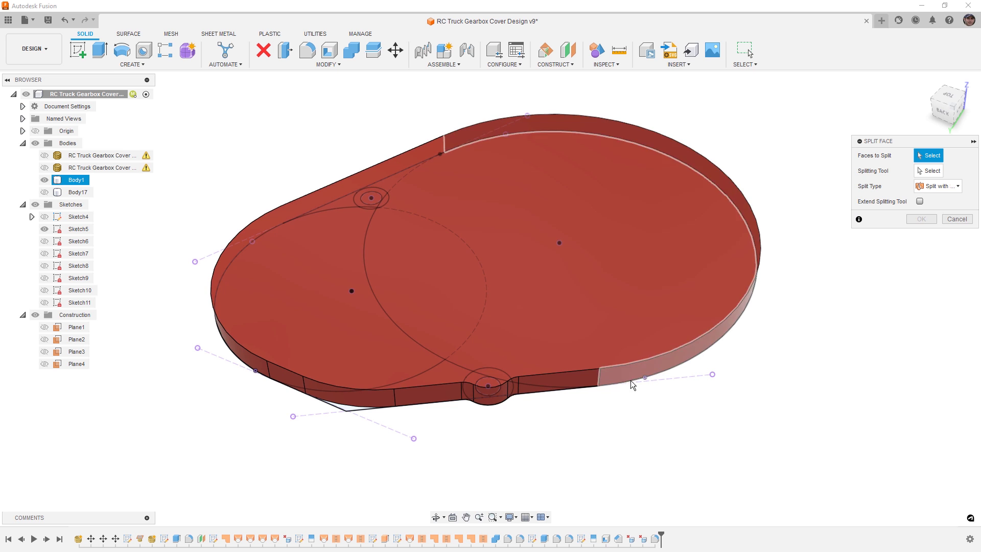
middle_click_drag(631, 368, 658, 363, "shift")
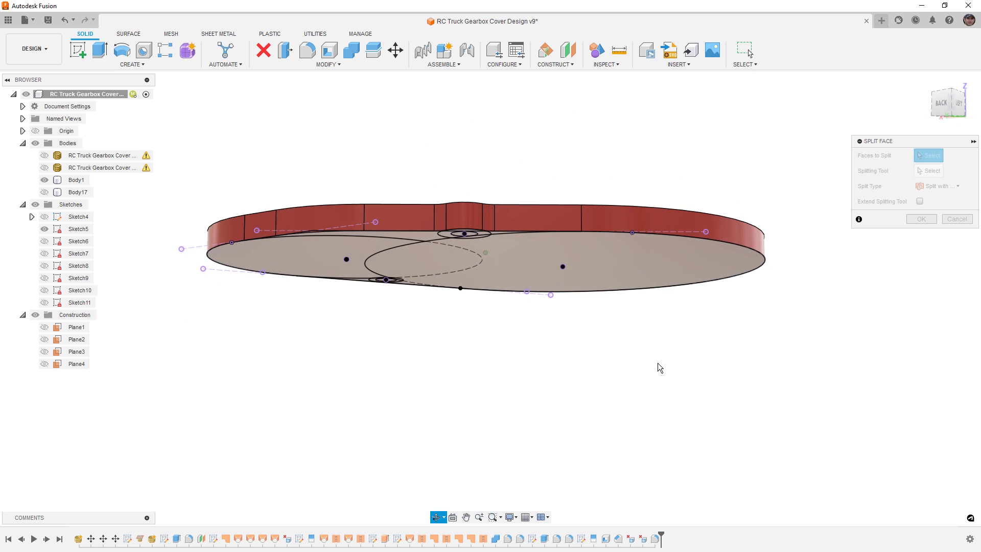
left_click(624, 272)
middle_click_drag(621, 223, 620, 257, "shift")
left_click(620, 256)
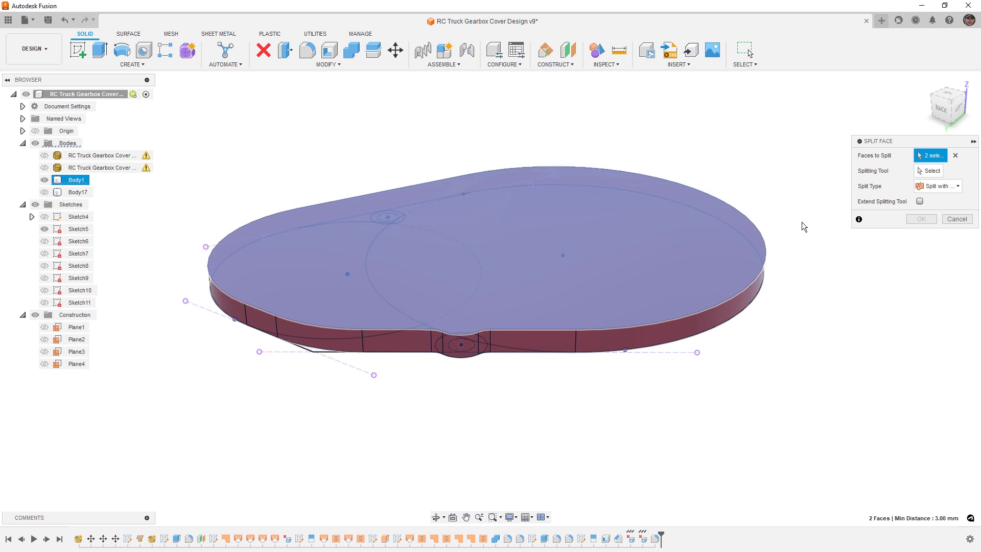
left_click(929, 171)
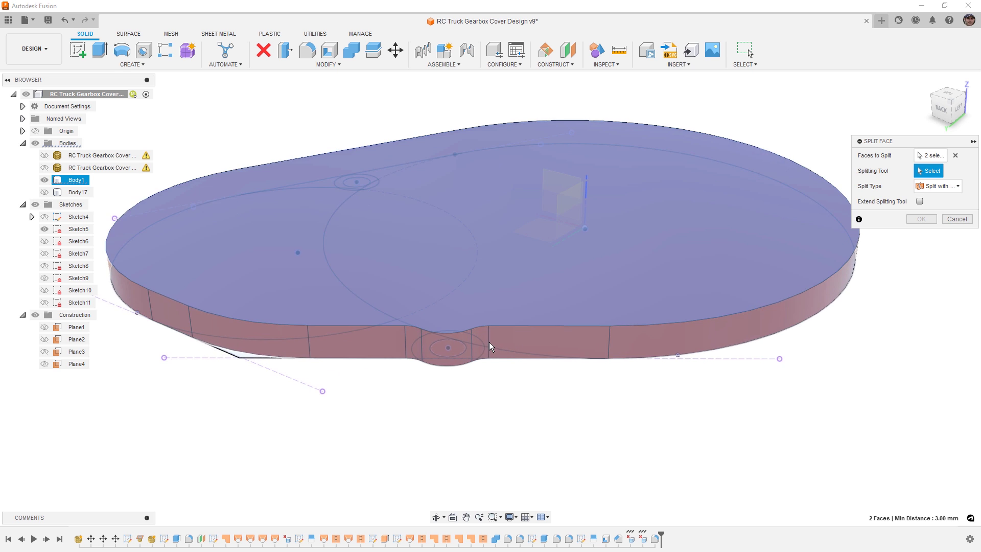
scroll(487, 342, "up", 3)
left_click(482, 342)
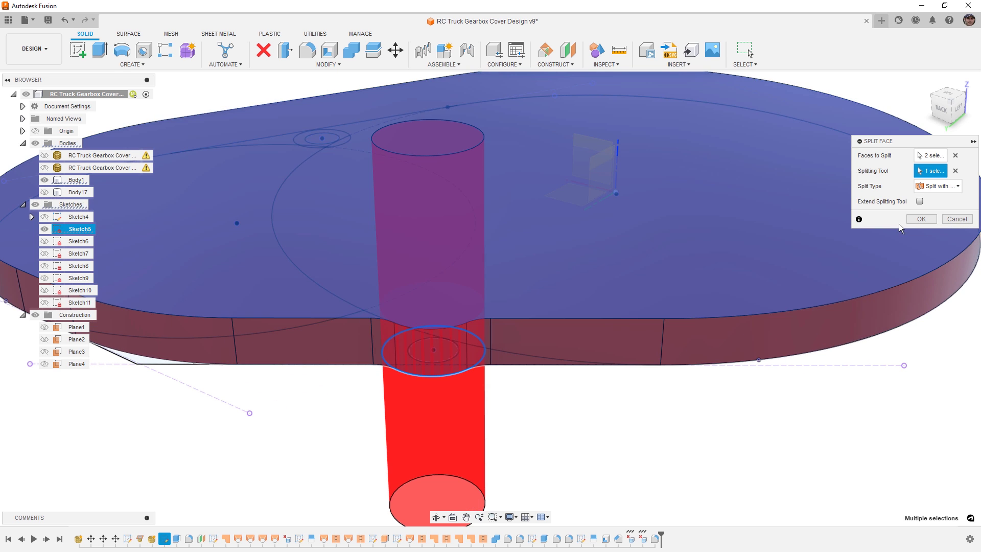
left_click(921, 218)
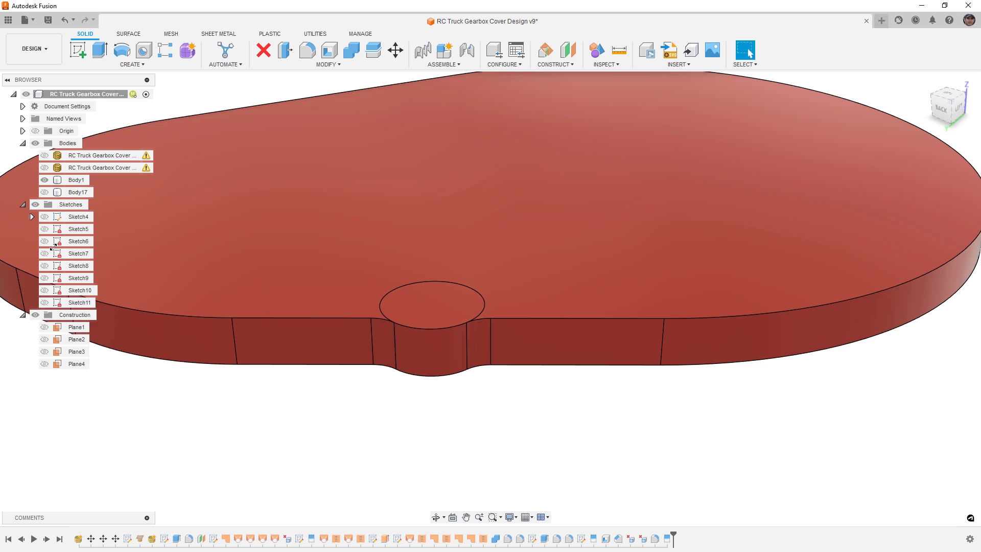
Step: Show Sketch5 again and split the plate's upper and lower faces with the outer circle of the screw hole opposite the tab
left_click(44, 229)
right_click(526, 441)
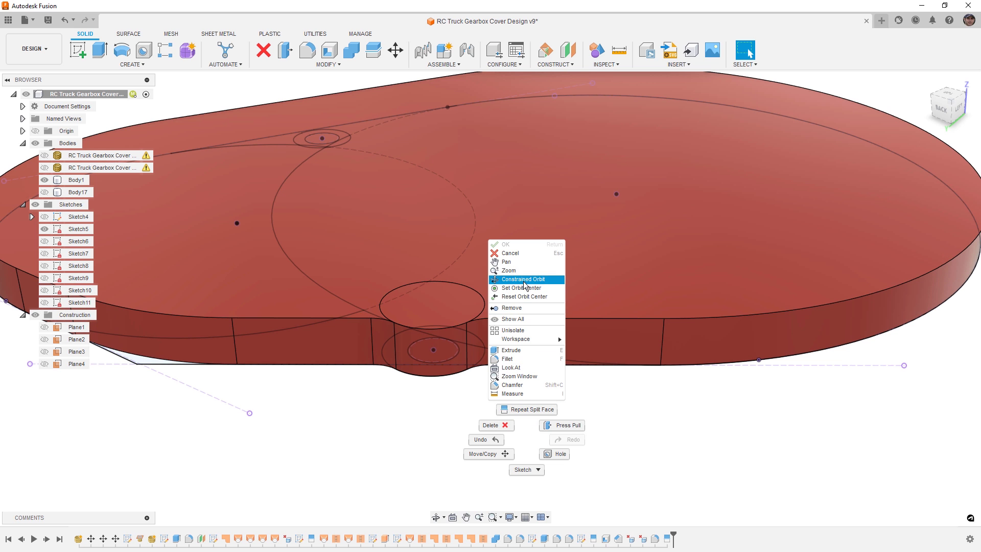
left_click(537, 409)
left_click(508, 216)
middle_click_drag(508, 216, 573, 400, "shift")
left_click(572, 400)
middle_click_drag(554, 320, 537, 366, "shift")
left_click(929, 171)
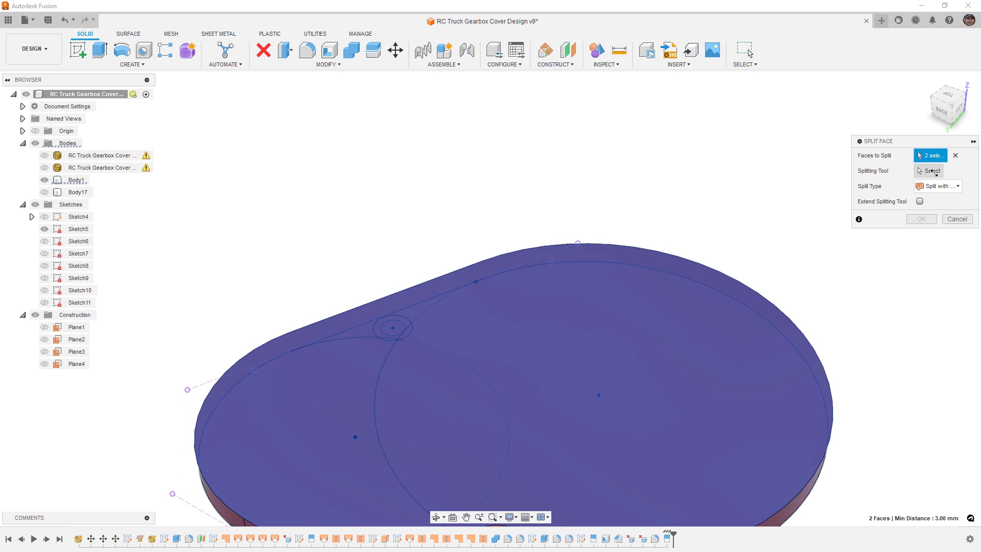
middle_click_drag(371, 322, 371, 299)
left_click(402, 295)
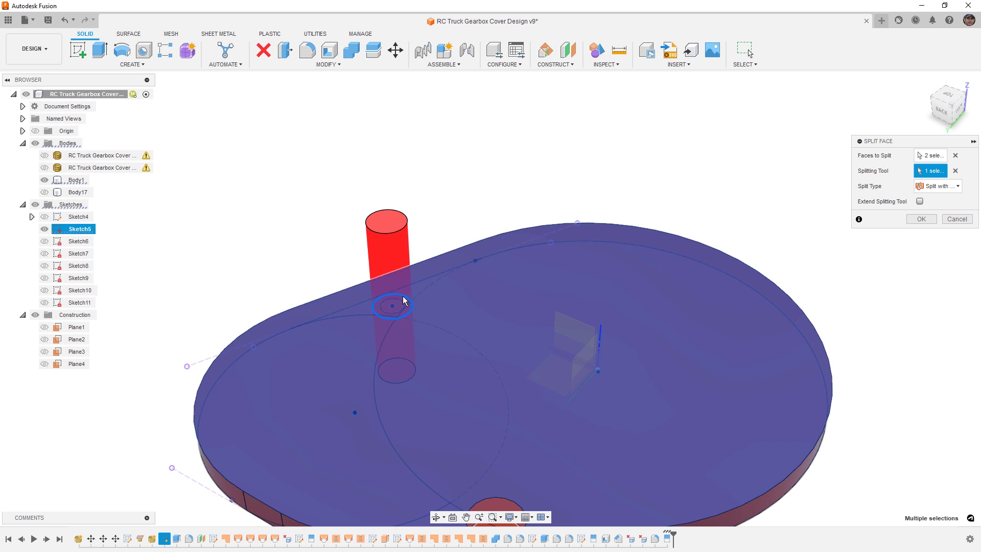
left_click(922, 219)
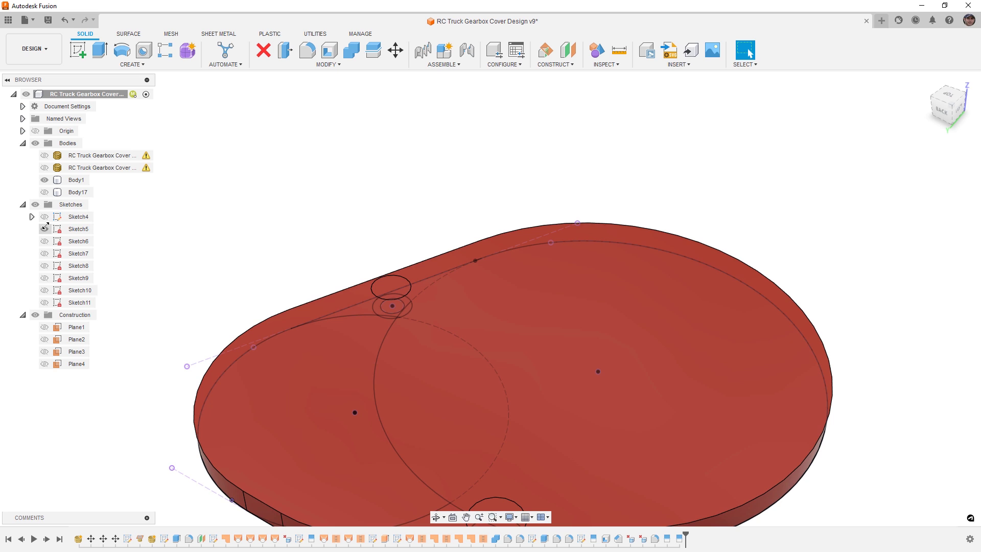
Step: Shell the base plate with its main upper and lower faces open and an inside thickness of 1.3 mm
scroll(292, 152, "down", 2)
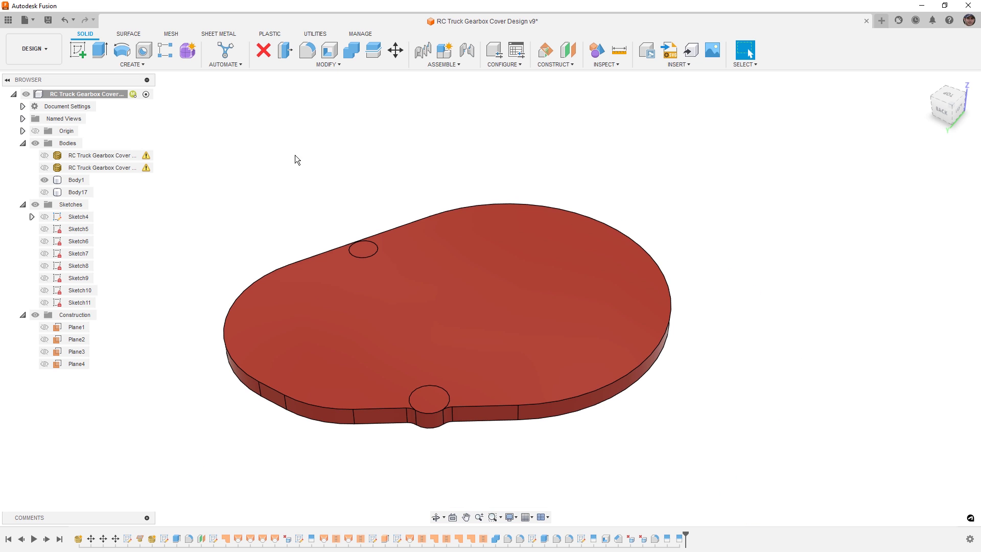
left_click(329, 50)
left_click(498, 290)
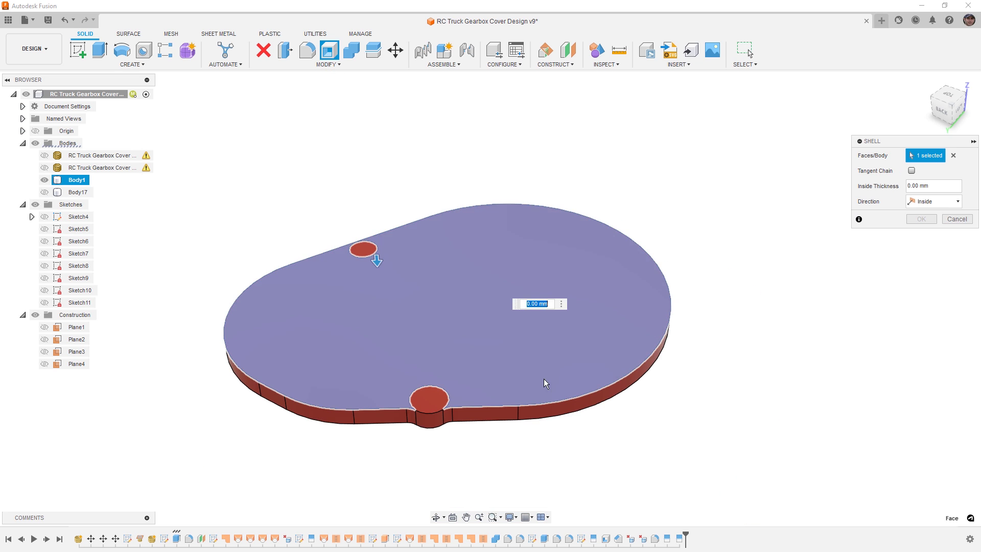
middle_click_drag(544, 379, 464, 271, "shift")
left_click(464, 271)
type("1.3")
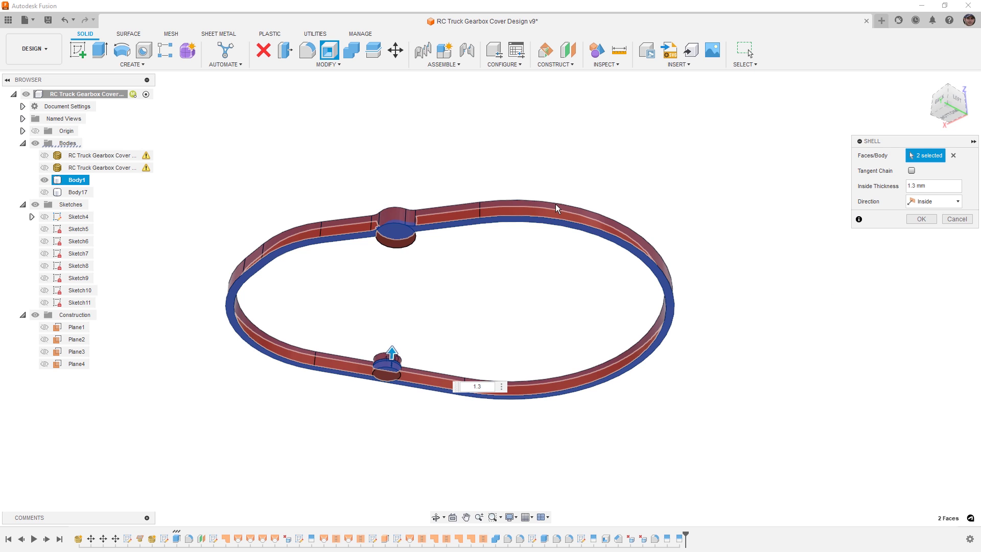
middle_click_drag(556, 208, 531, 327, "shift")
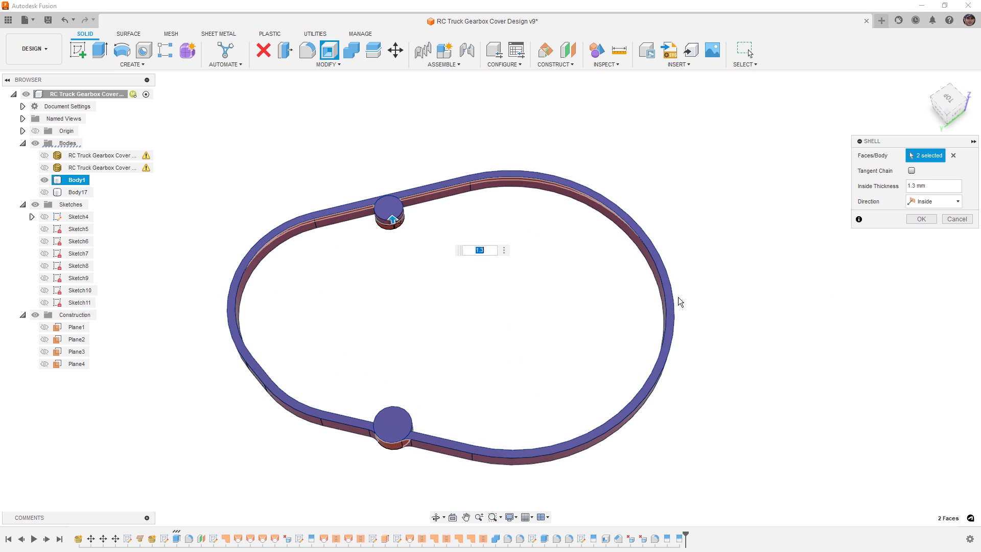
left_click(928, 216)
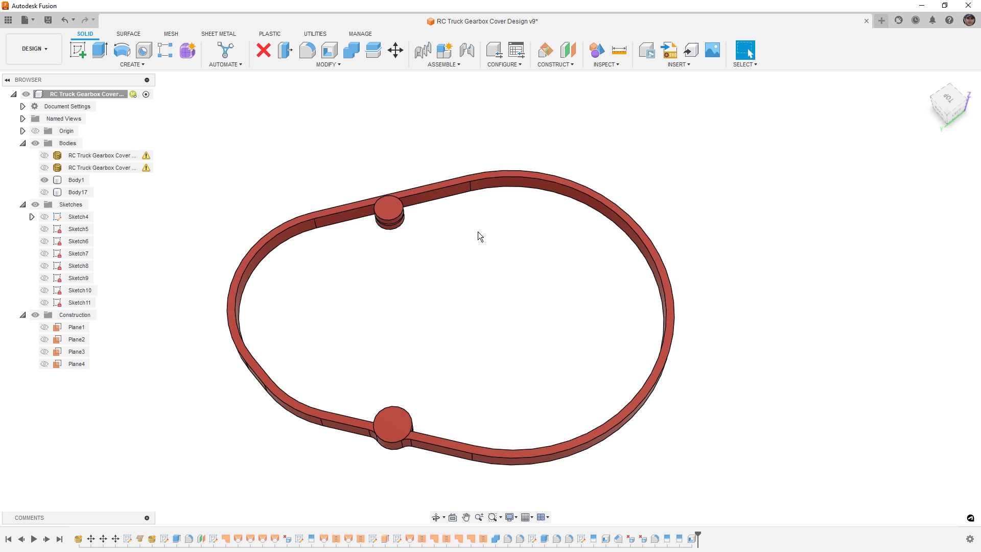
Step: Try deleting the gap face inside the screw boss opposite the tab, and undo the deletion
scroll(384, 217, "up", 3)
middle_click_drag(382, 221, 408, 280, "shift")
scroll(388, 228, "up", 3)
scroll(379, 229, "up", 2)
key("Escape")
left_click(408, 279)
key("Delete")
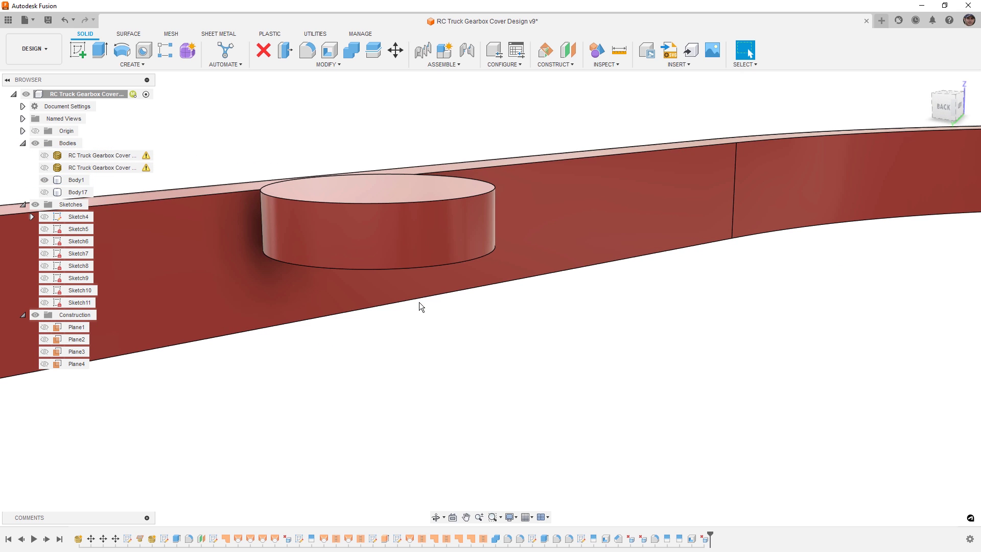
key("ctrl+z")
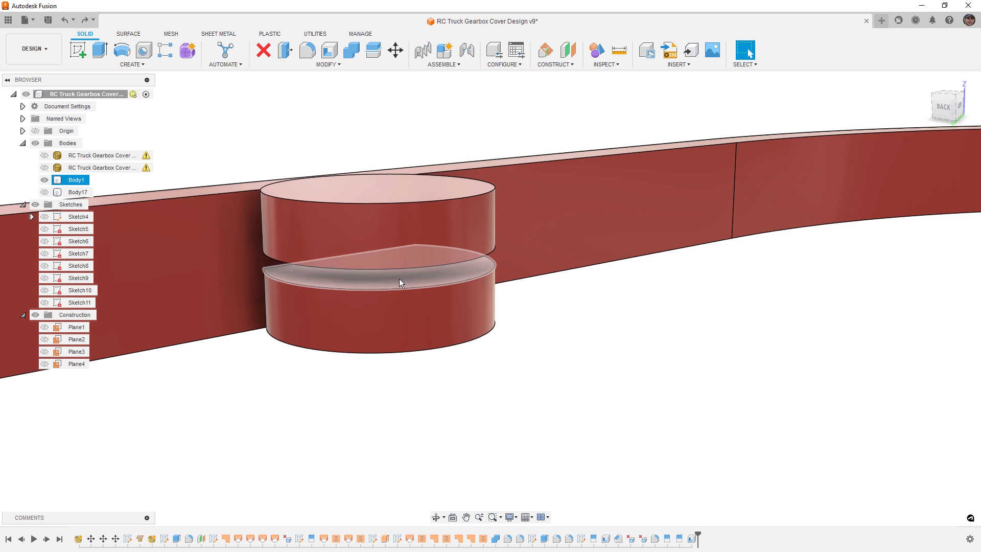
Step: Offset the gap face inside the screw boss opposite the tab by 0.4 mm to close the gap
left_click(400, 278)
key("q")
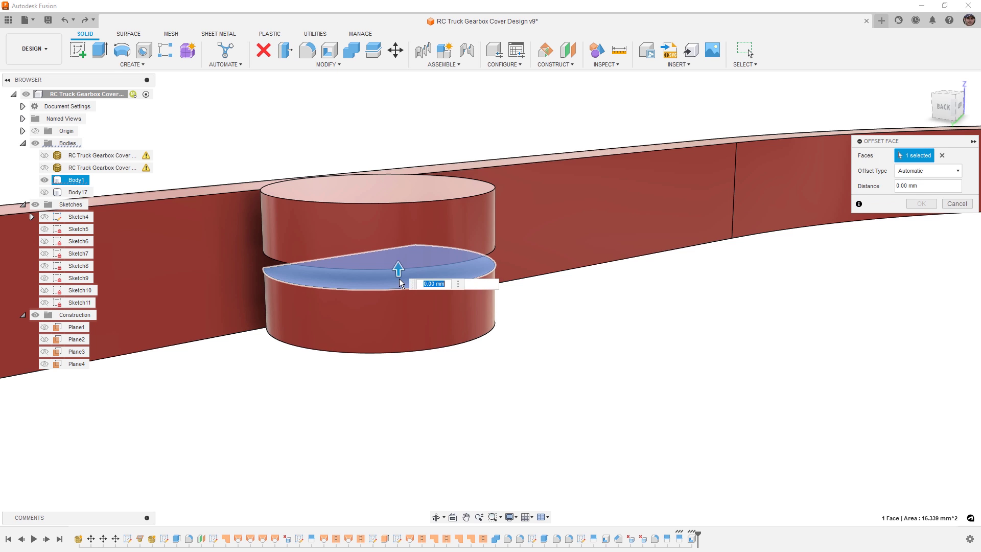
left_click_drag(397, 271, 369, 276)
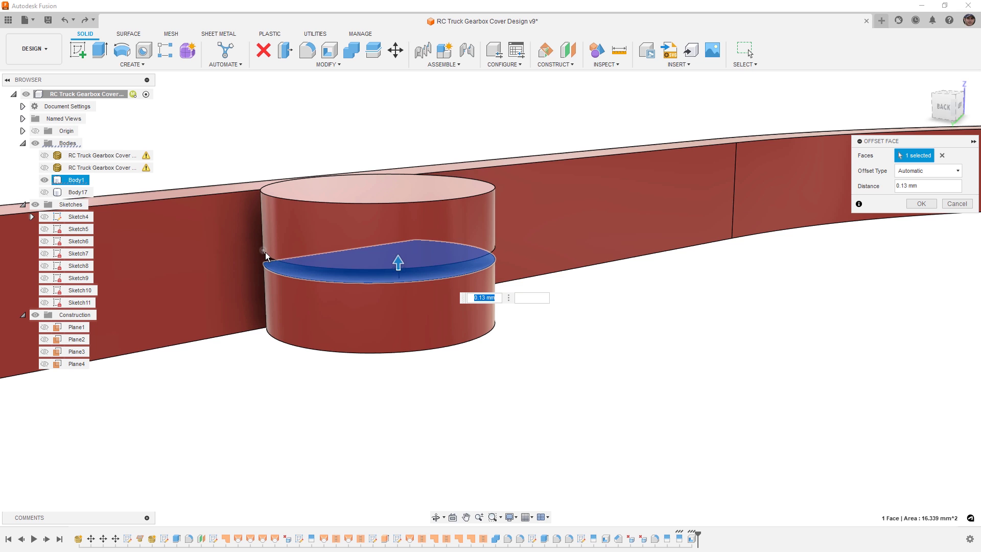
type("0.4")
left_click(920, 204)
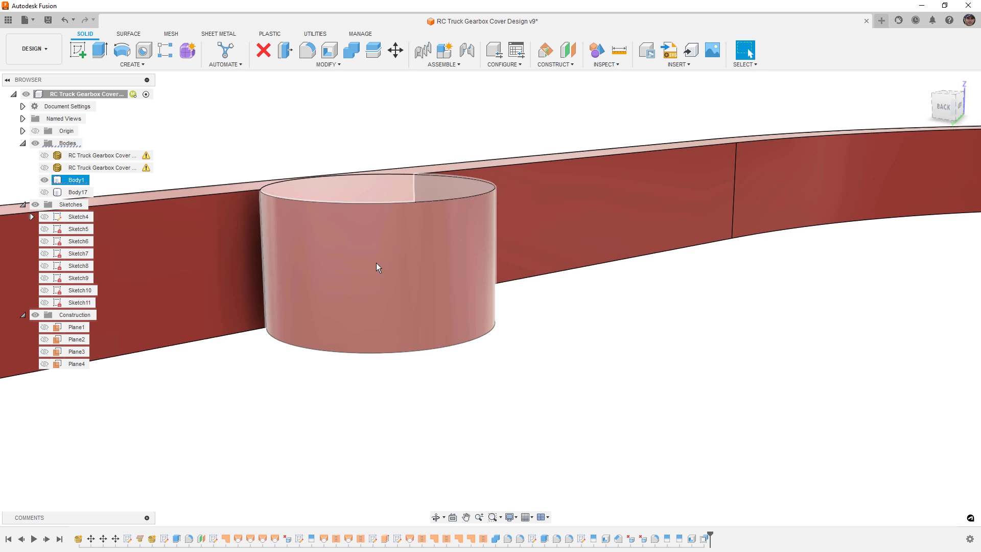
Step: Offset the gap face inside the tab's screw boss by 0.40 mm to close the gap
scroll(379, 268, "down", 3)
middle_click_drag(380, 272, 664, 163, "shift")
left_click(665, 165)
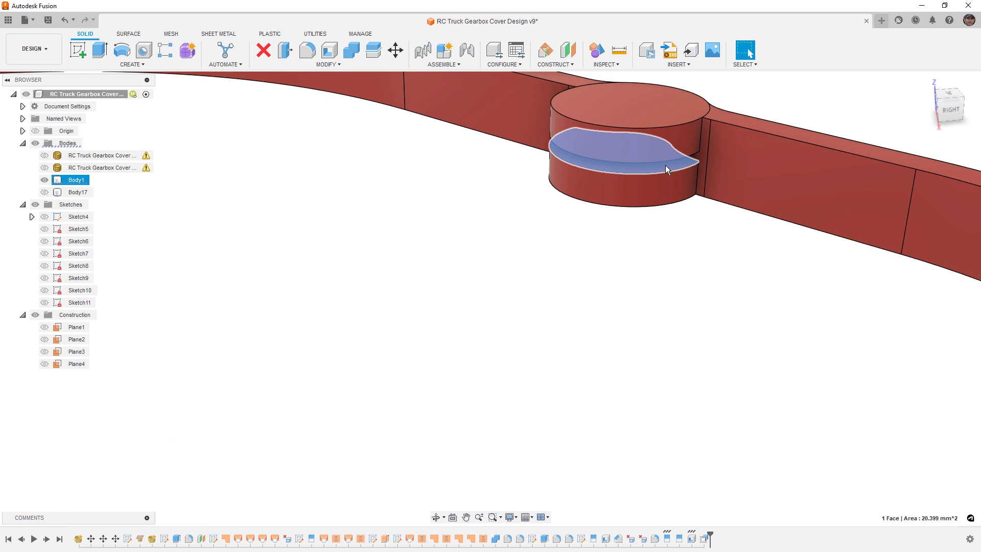
key("q")
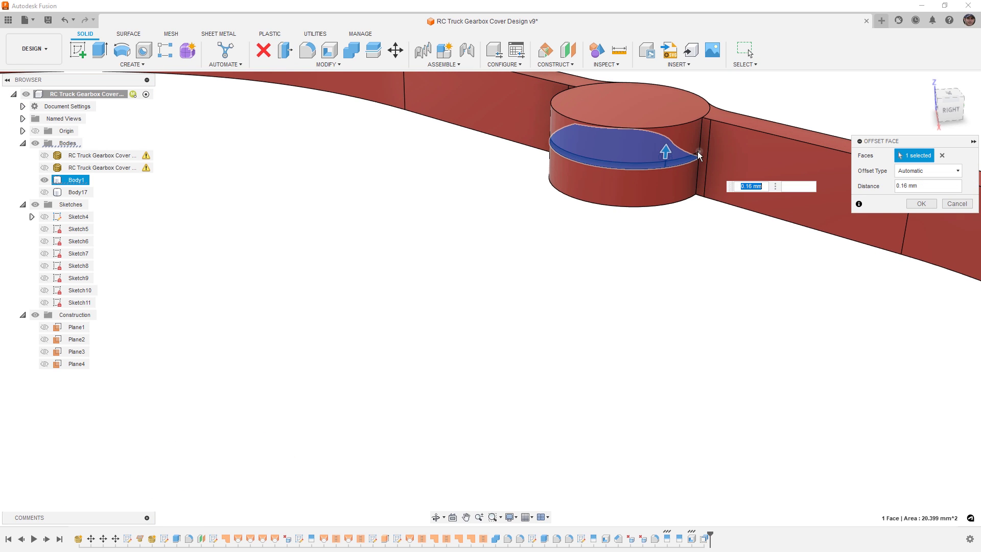
left_click_drag(699, 151, 699, 151)
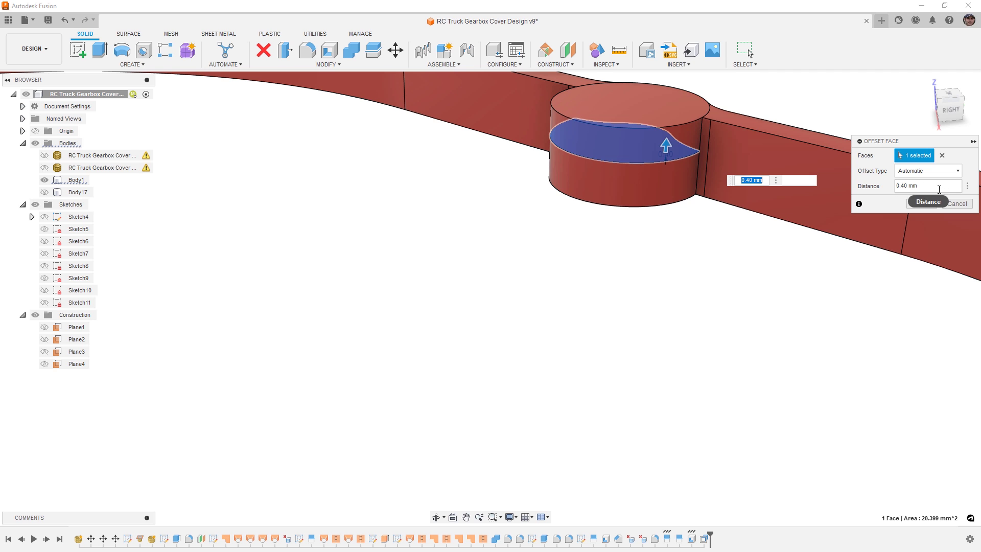
left_click(929, 203)
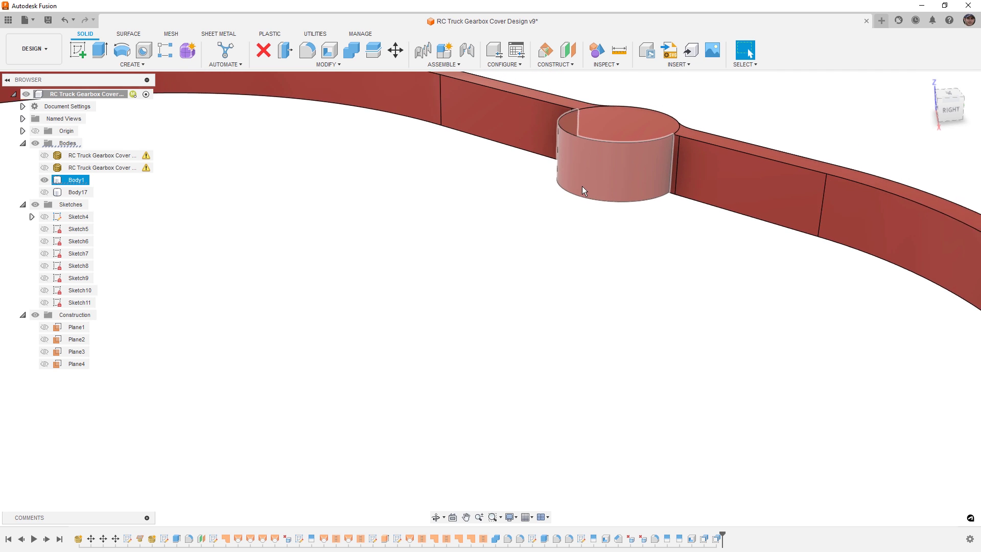
Step: Fillet the four vertical edges where the two screw bosses meet the inner wall of the ring by 3 mm
scroll(581, 186, "down", 5)
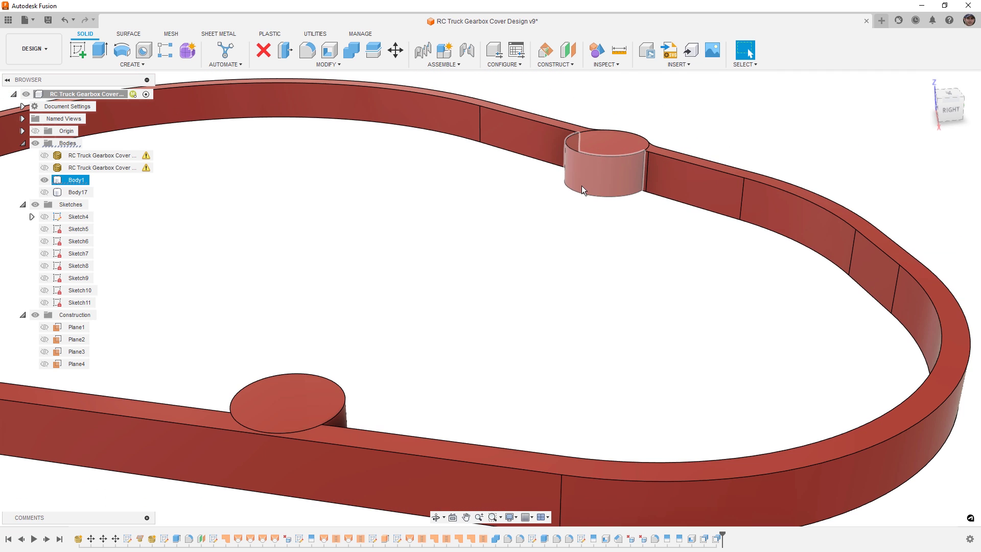
key("f")
left_click(644, 165)
left_click_drag(647, 170, 615, 186)
middle_click_drag(615, 186, 546, 161, "shift")
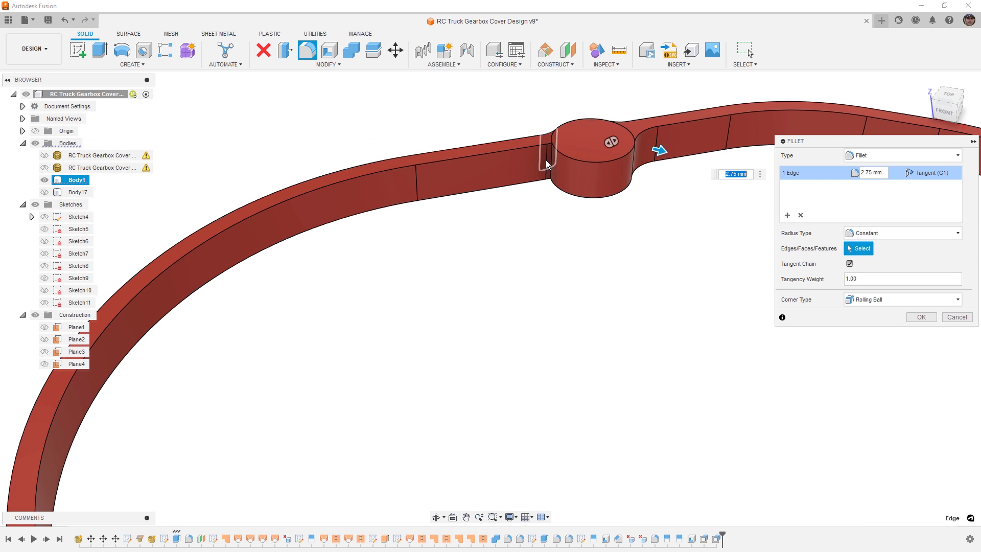
left_click(550, 158)
scroll(543, 243, "down", 3)
middle_click_drag(544, 242, 672, 217, "shift")
left_click(685, 218)
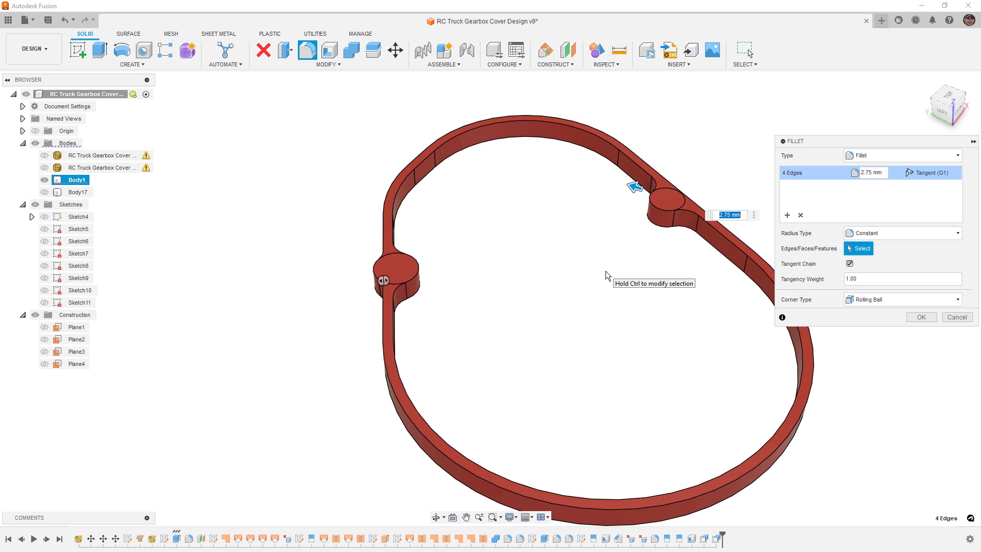
type("3")
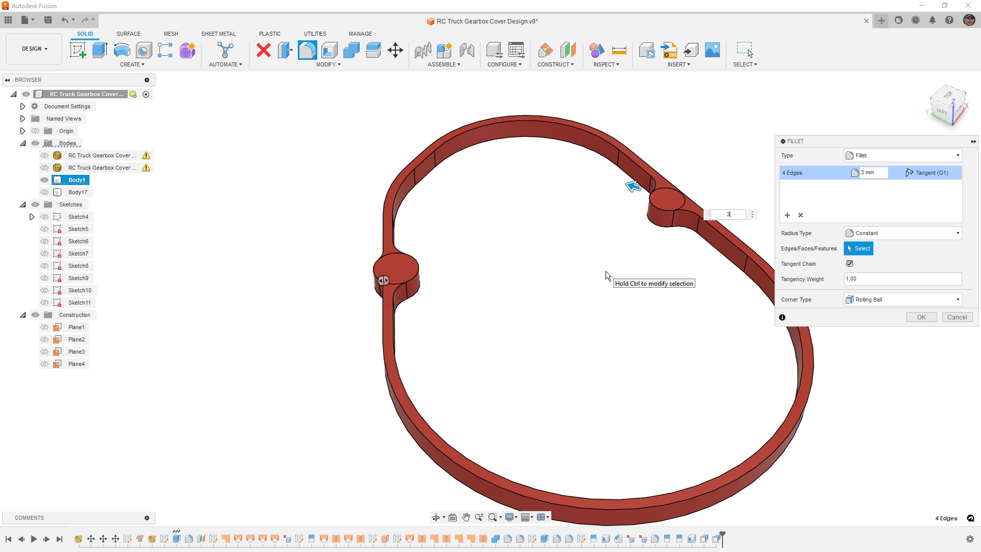
key("Return")
Step: Show Body17 and examine from below how the ring's inner wall meets the cover beside the screw boss
left_click(45, 192)
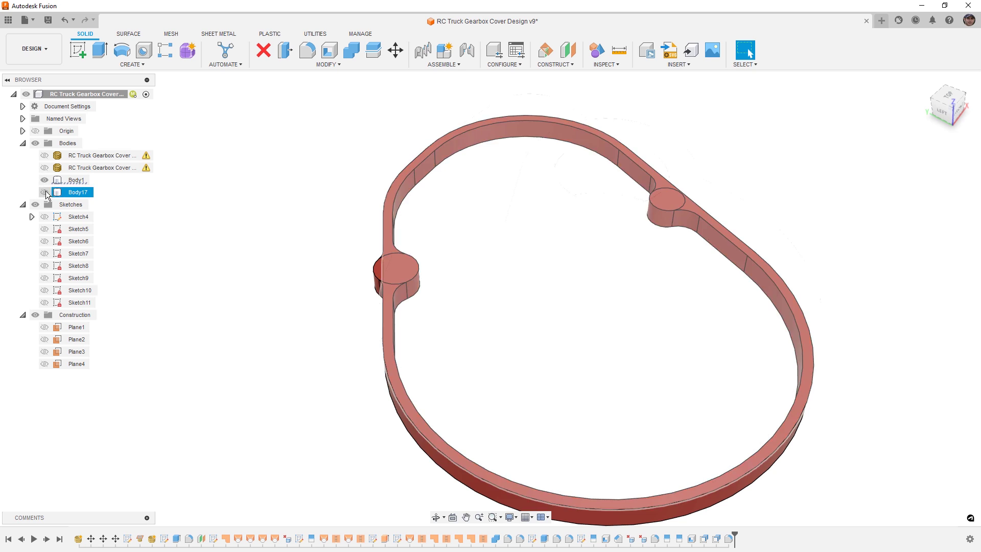
scroll(407, 217, "down", 3)
middle_click_drag(516, 345, 517, 234, "shift")
middle_click_drag(559, 355, 488, 169)
scroll(378, 302, "up", 3)
scroll(299, 296, "up", 3)
middle_click_drag(297, 296, 296, 320, "shift")
left_click(277, 321)
left_click(276, 322)
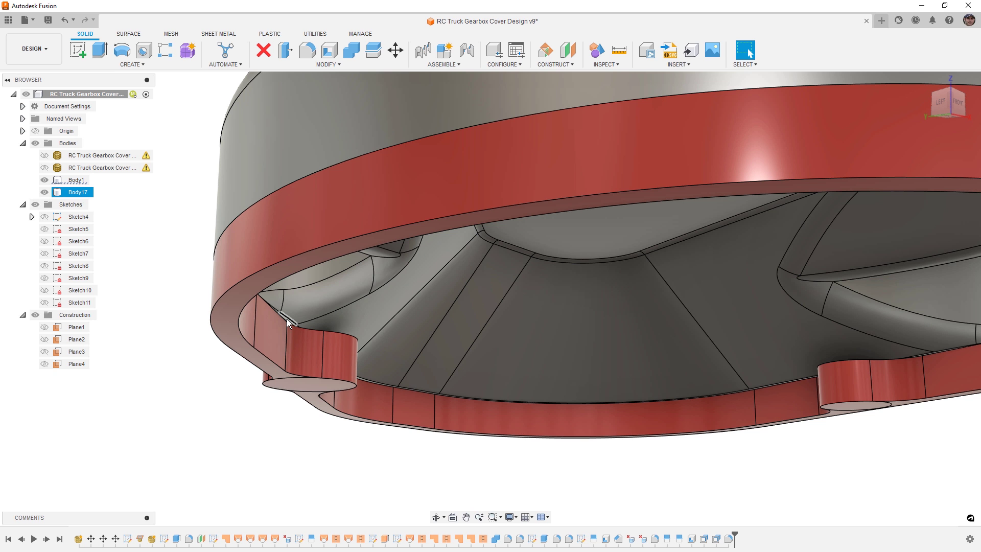
scroll(287, 320, "up", 5)
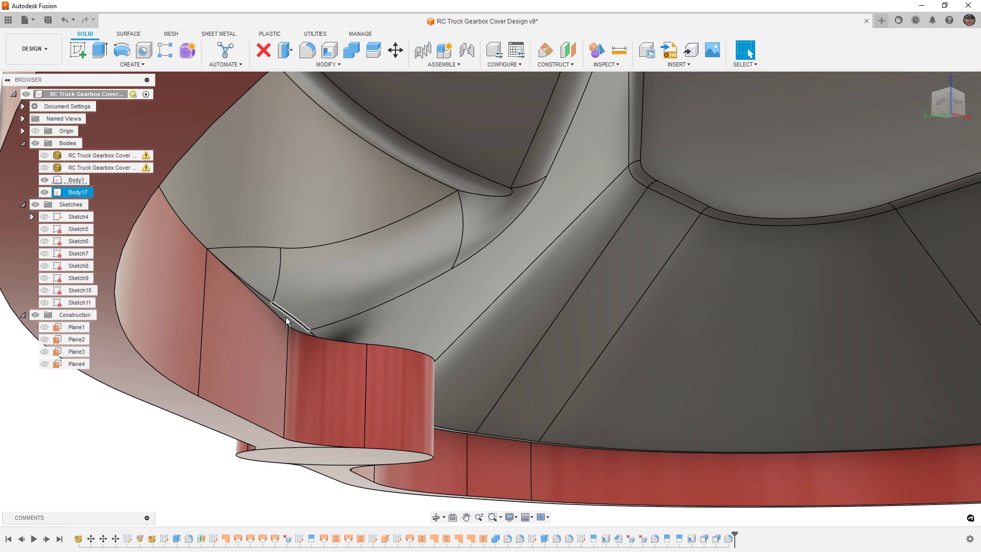
left_click(285, 318)
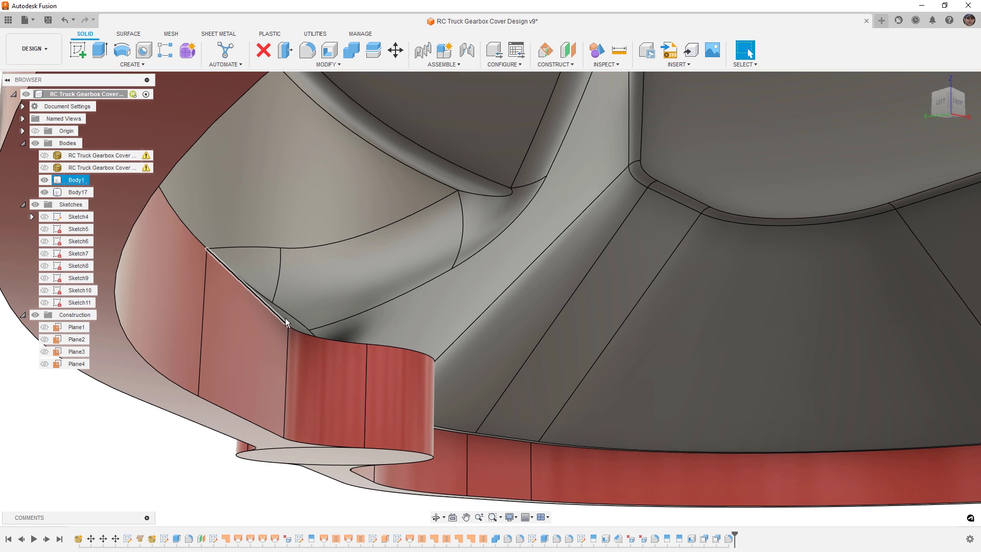
left_click(285, 318)
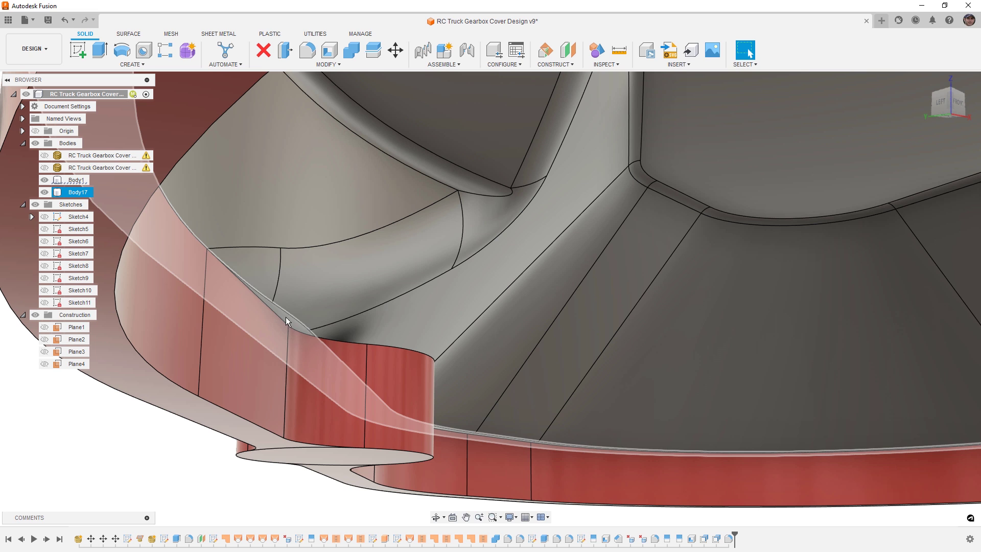
Step: Set the base plate shell's inside thickness to 2 mm and delete the two offset-face features that follow it
double_click(705, 539)
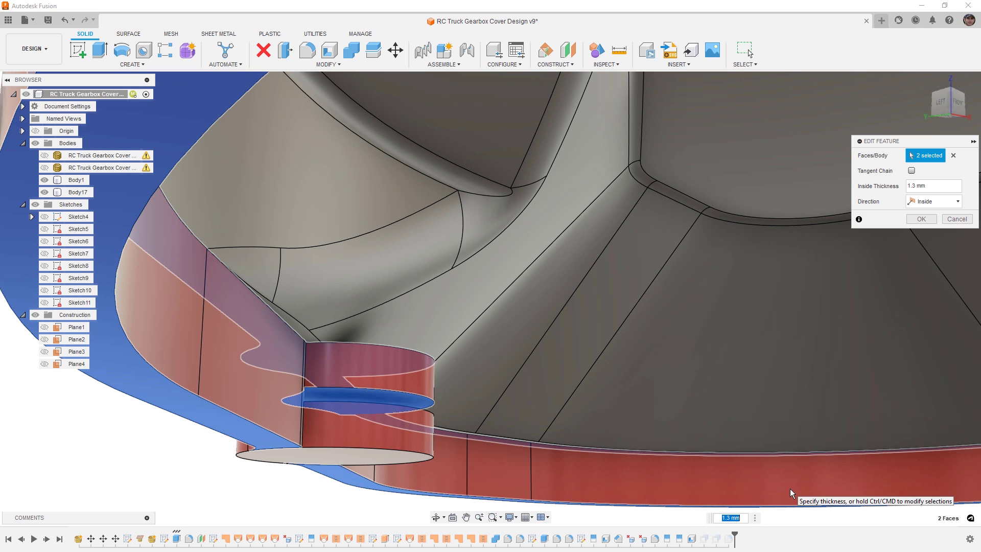
type("2")
key("Return")
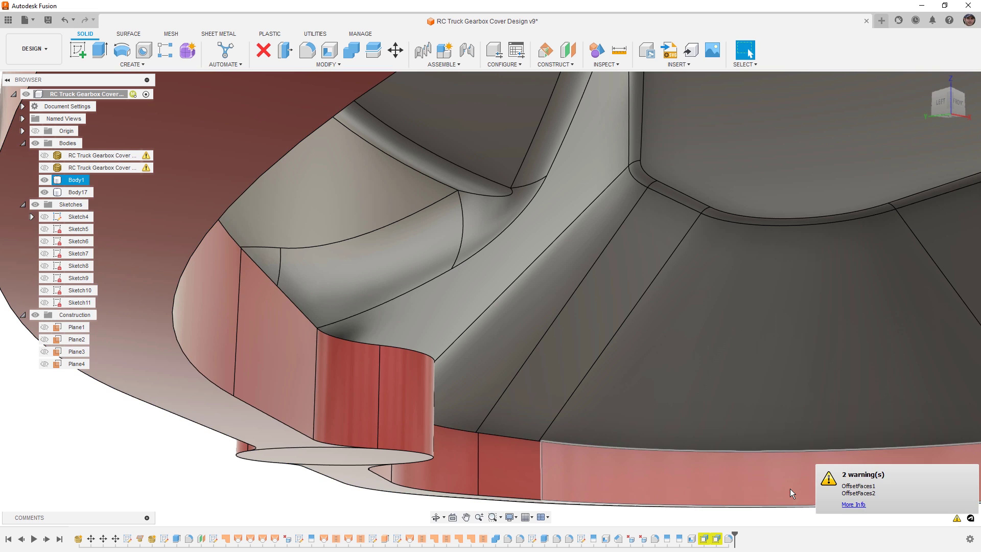
scroll(448, 333, "up", 4)
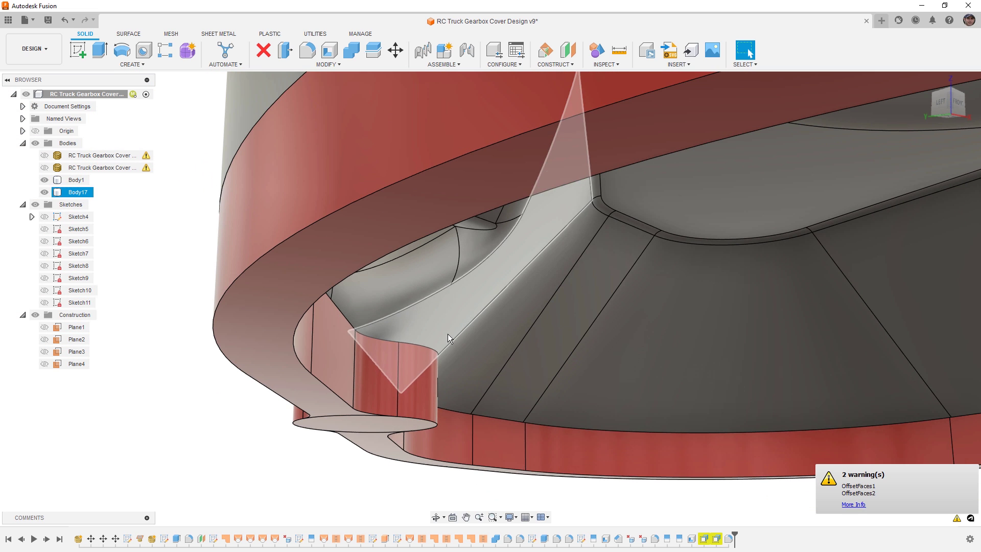
left_click(708, 539)
key("Delete")
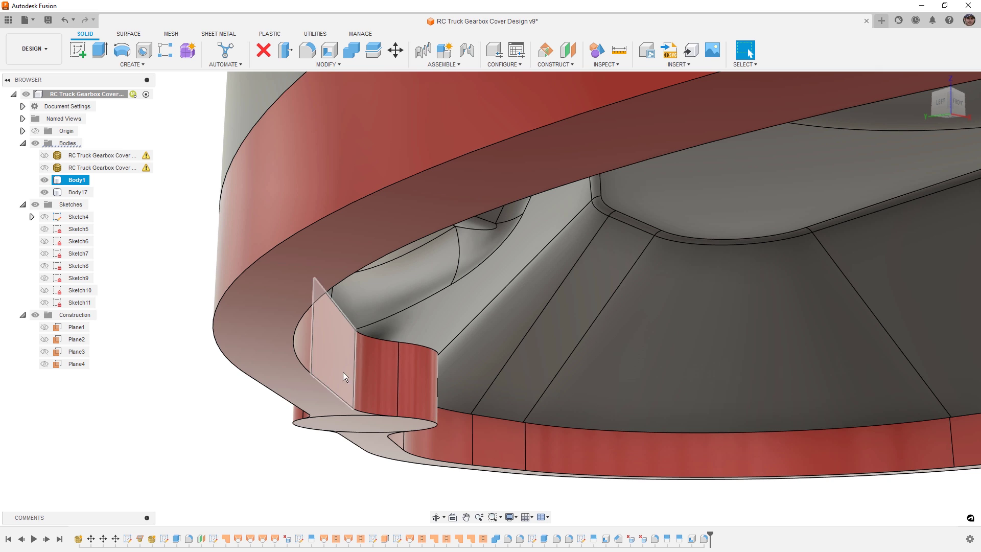
Step: Join Body17 to the base ring Body1 with Combine, using Body1 as the target
left_click(353, 51)
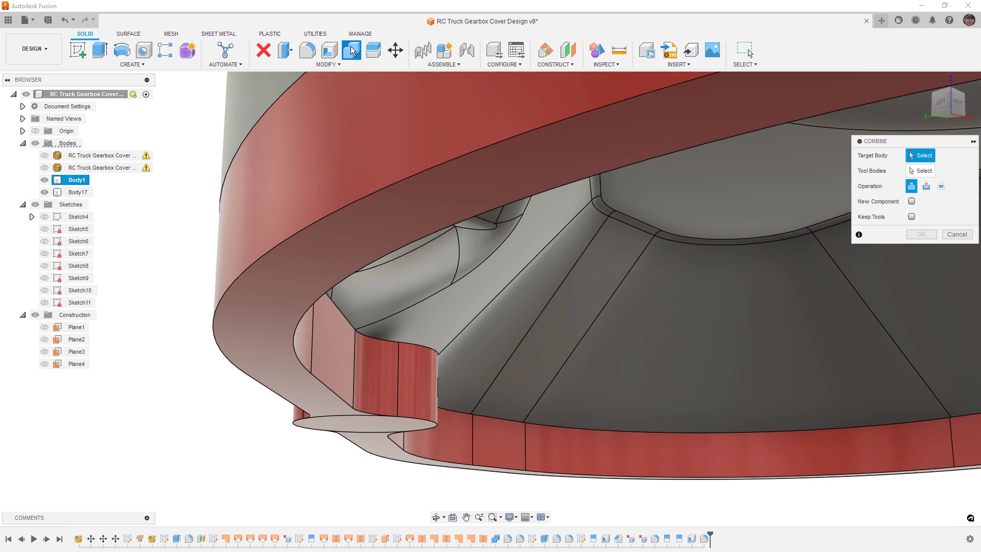
left_click(302, 202)
left_click(257, 96)
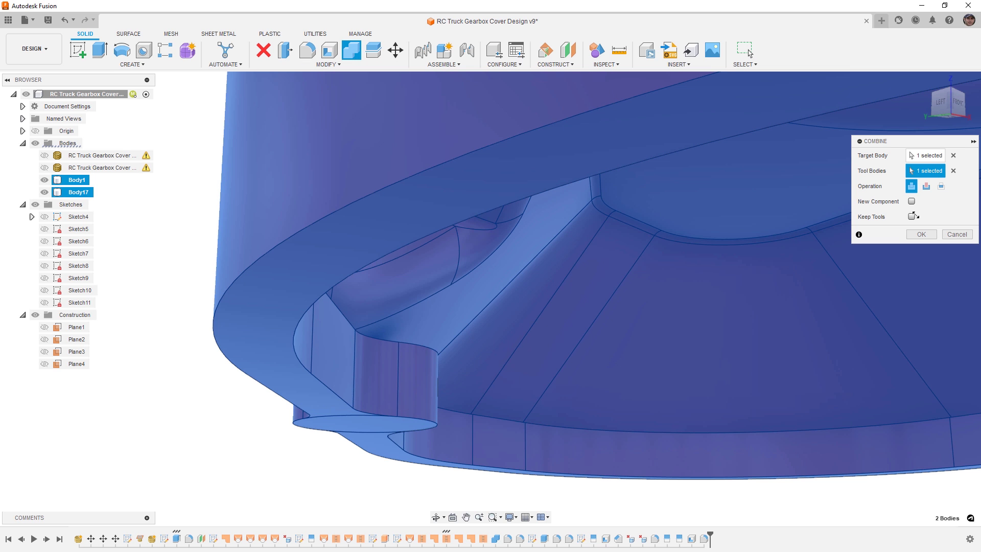
left_click(935, 238)
Step: Create a section analysis through the cover on the XZ plane, flip the cut direction, and rotate the plane to Angle 1 of 20 deg
middle_click_drag(382, 305, 341, 334, "shift")
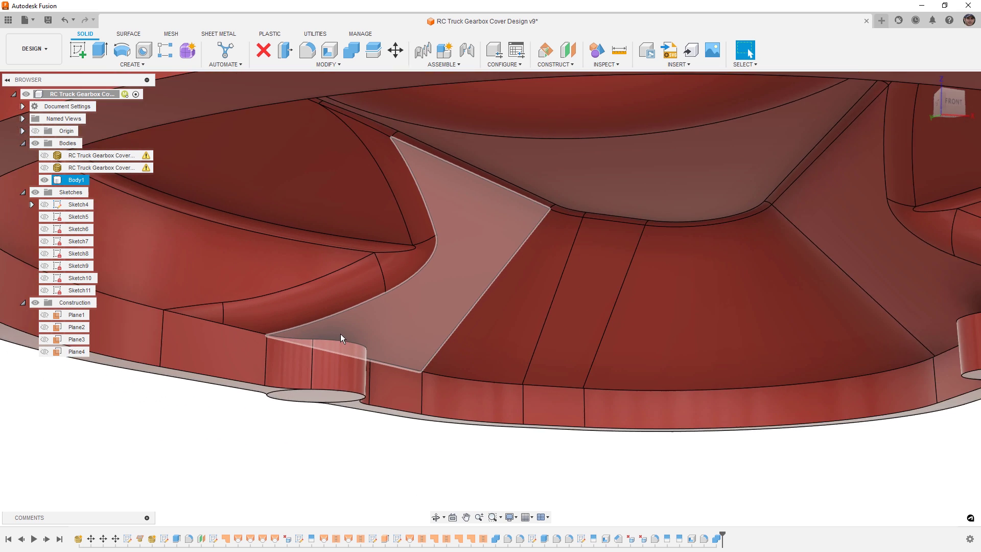
scroll(343, 335, "down", 3)
scroll(452, 312, "down", 3)
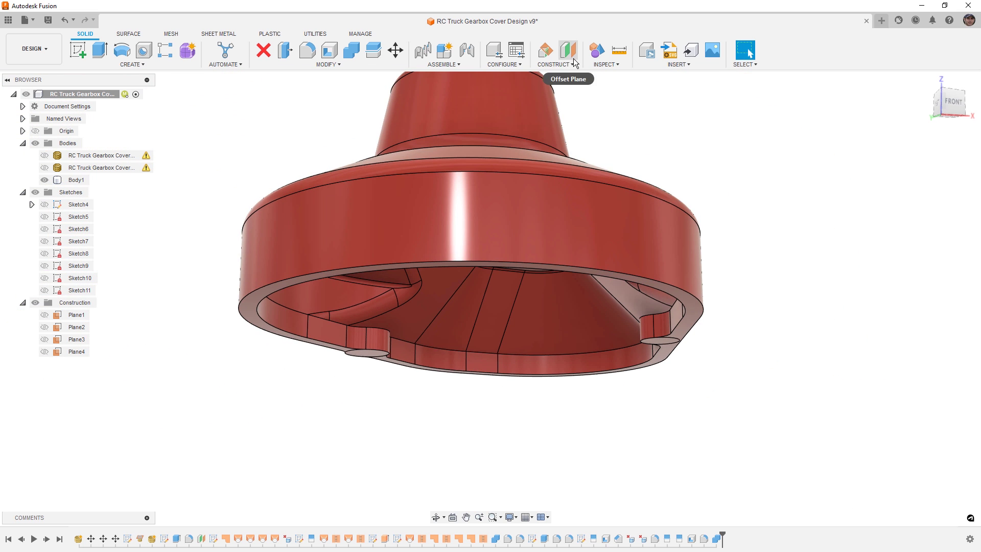
left_click(606, 65)
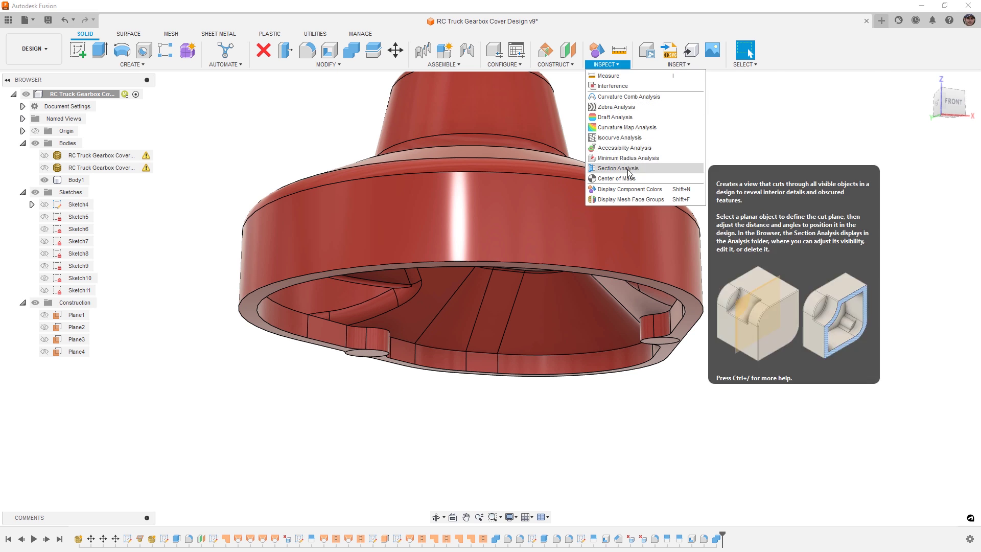
left_click(612, 177)
left_click(506, 295)
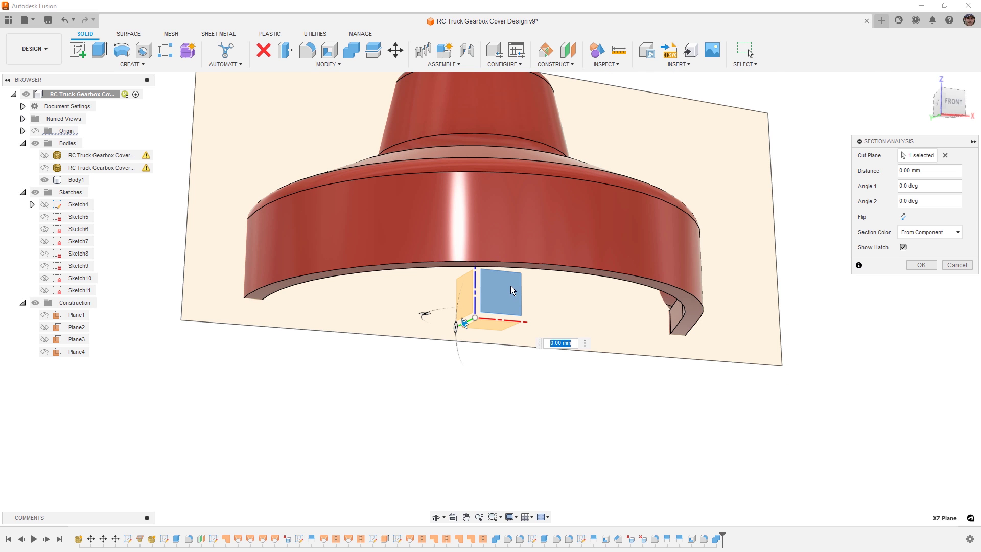
left_click(903, 217)
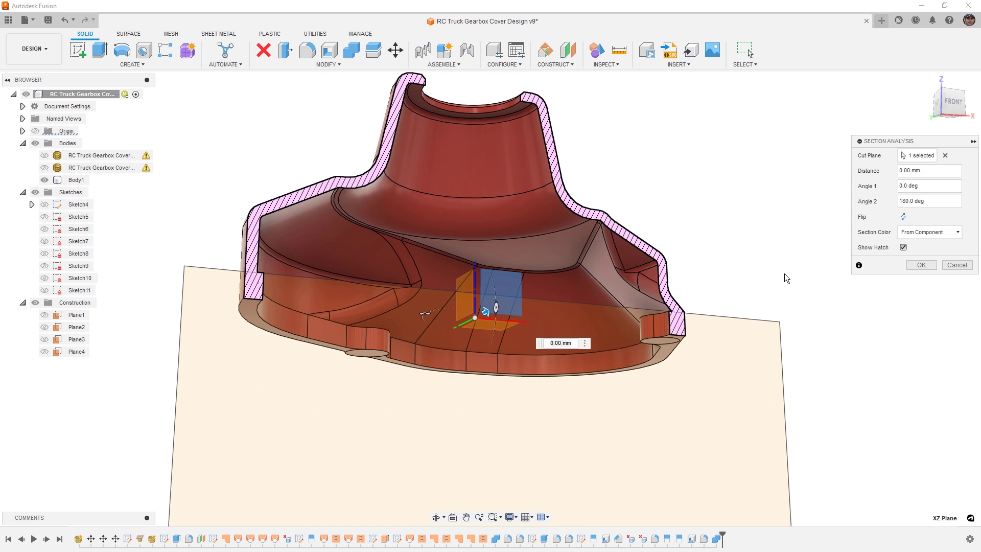
middle_click_drag(715, 286, 704, 308, "shift")
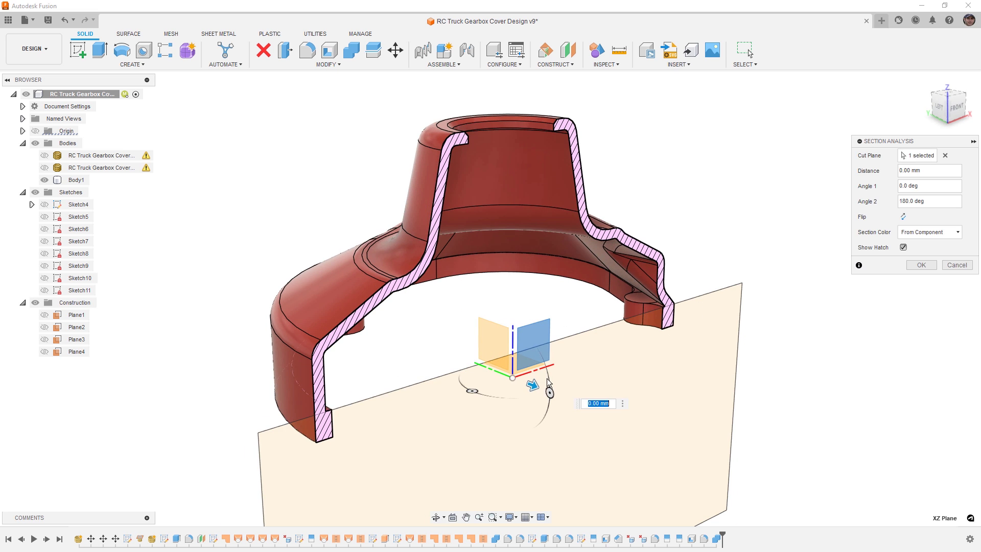
left_click_drag(479, 400, 526, 390)
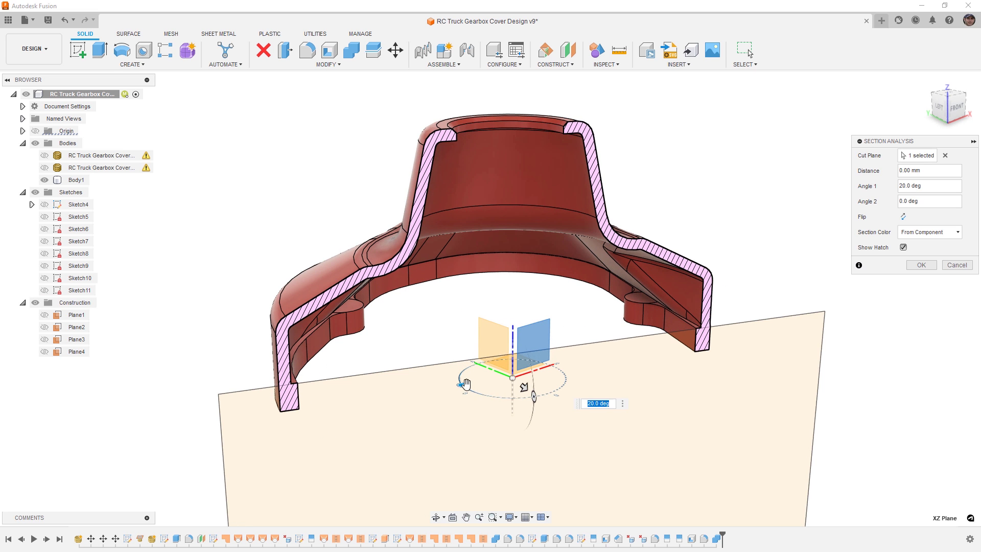
left_click(916, 265)
Step: Delete the separate upper end faces of the two screw bosses so they merge with the ring's inner ledge
middle_click_drag(760, 314, 753, 302, "shift")
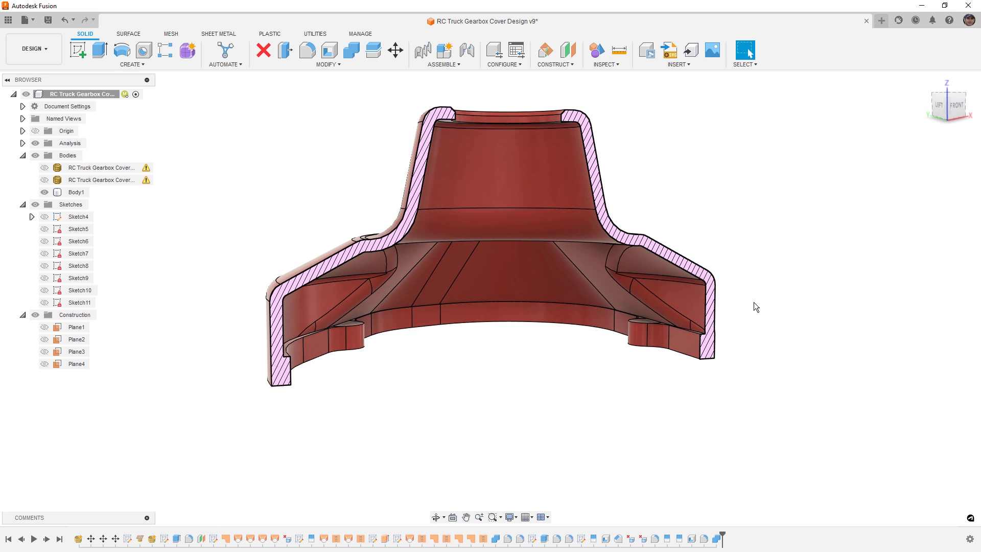
scroll(637, 317, "up", 3)
scroll(647, 323, "up", 3)
scroll(665, 333, "up", 2)
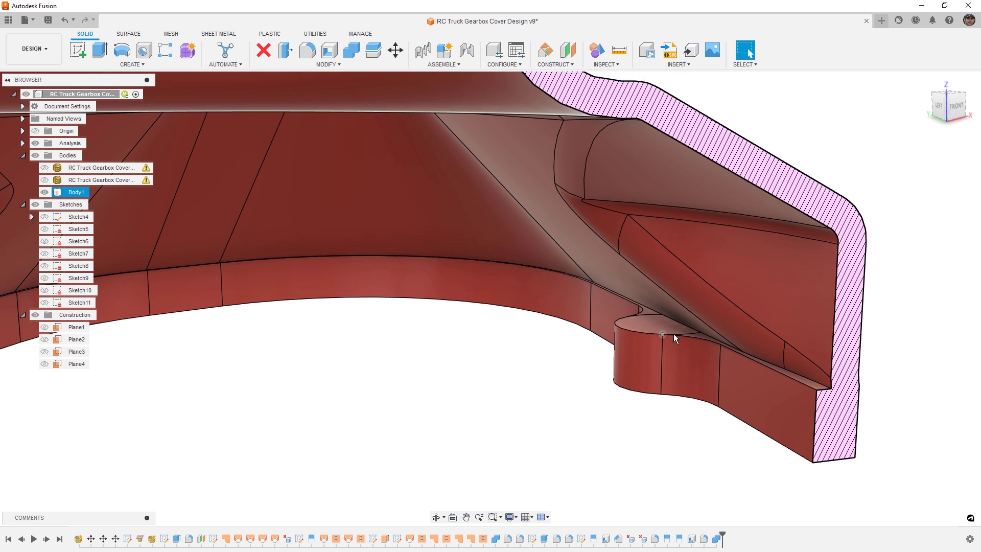
scroll(665, 329, "up", 2)
left_click(658, 328)
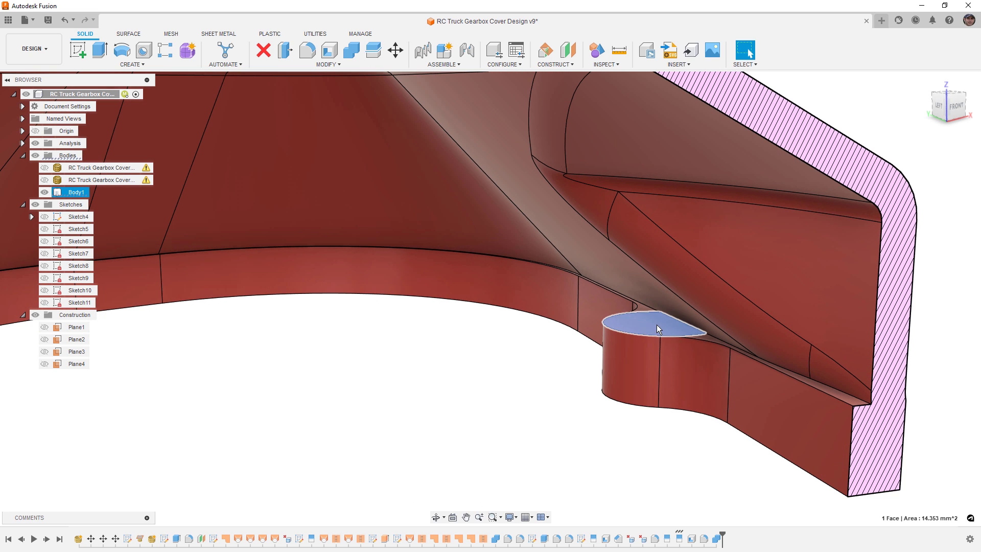
left_click(462, 375)
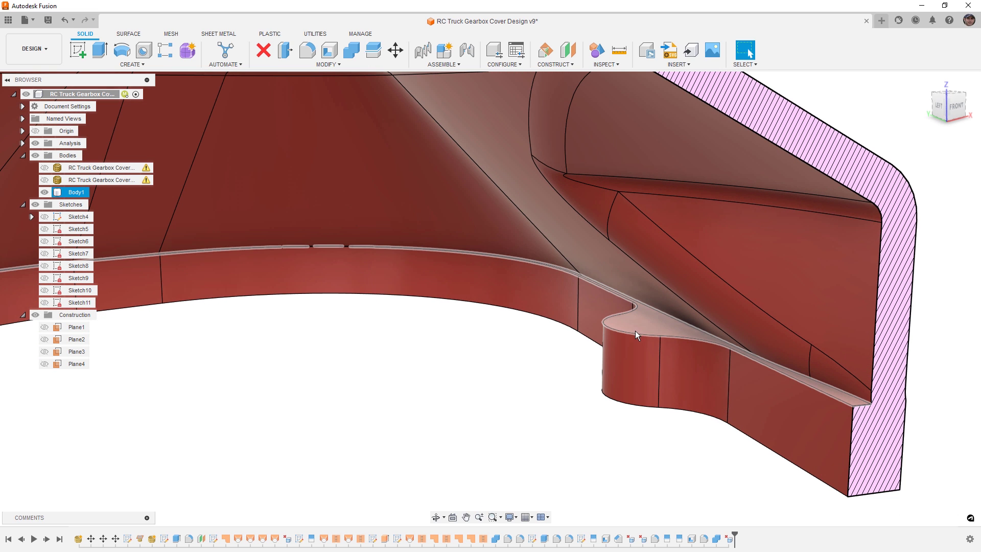
left_click(643, 317)
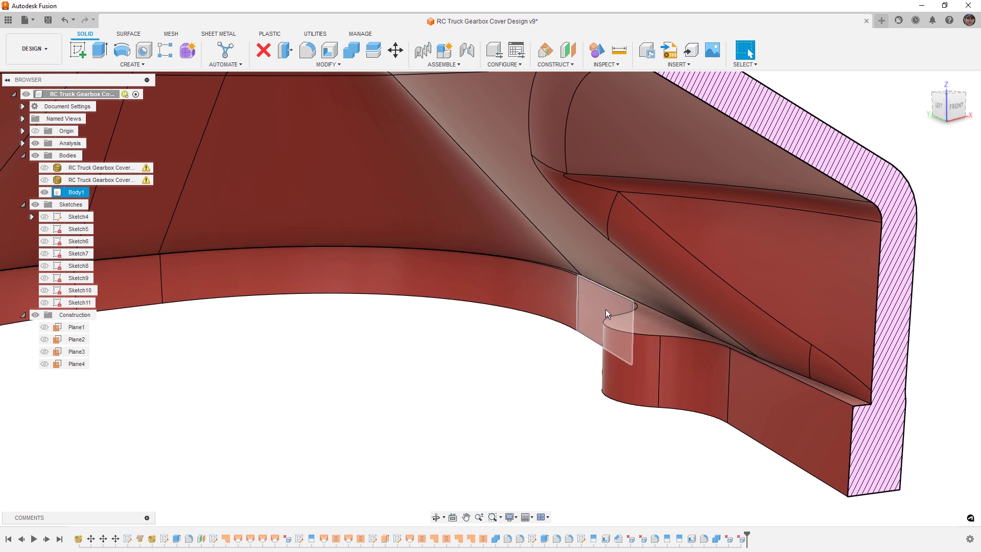
scroll(729, 319, "down", 3)
scroll(729, 320, "down", 3)
left_click(537, 327)
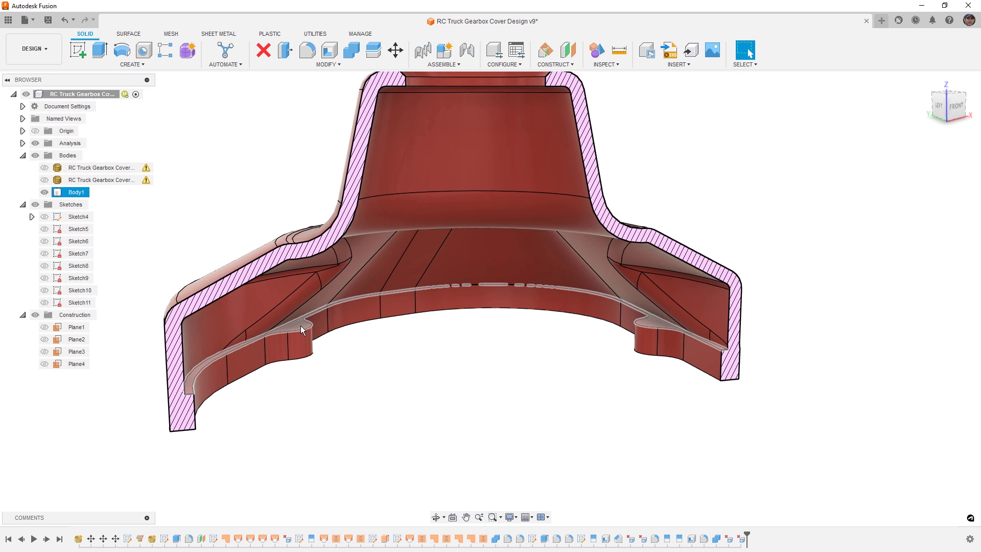
Step: Hide the section analysis and delete the separate bottom end faces of both screw bosses so they merge with the ring's rim
left_click(35, 143)
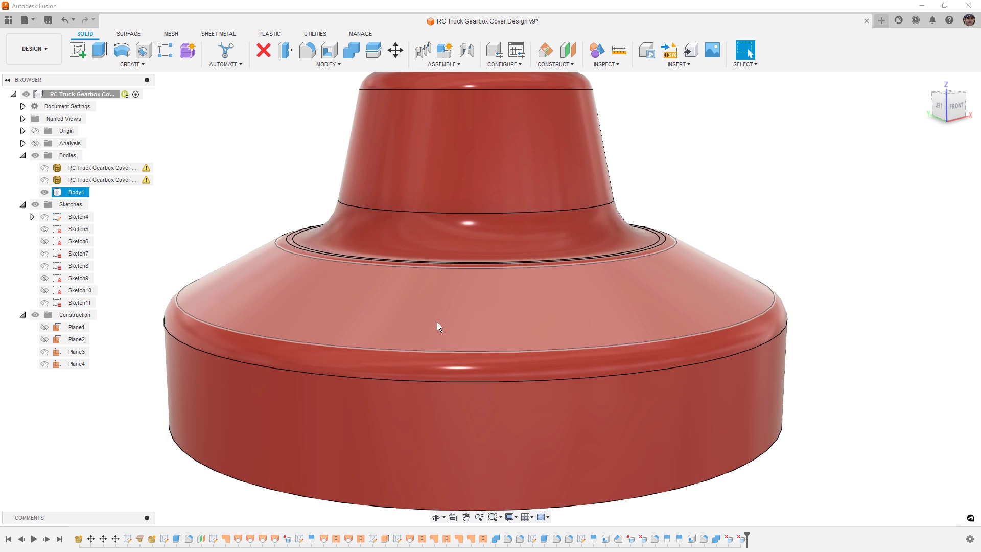
scroll(488, 378, "down", 2)
middle_click_drag(488, 378, 321, 386, "shift")
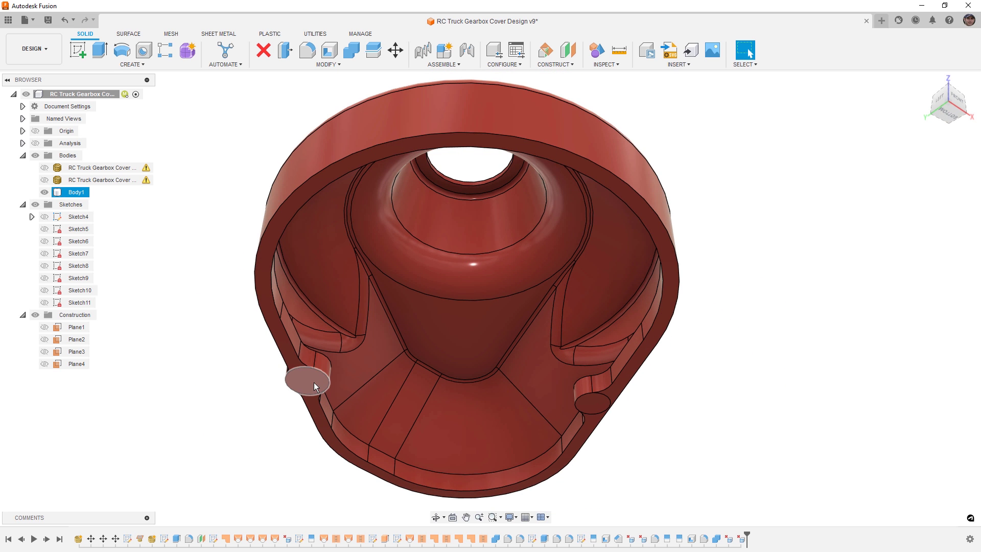
left_click(314, 386)
key("Delete")
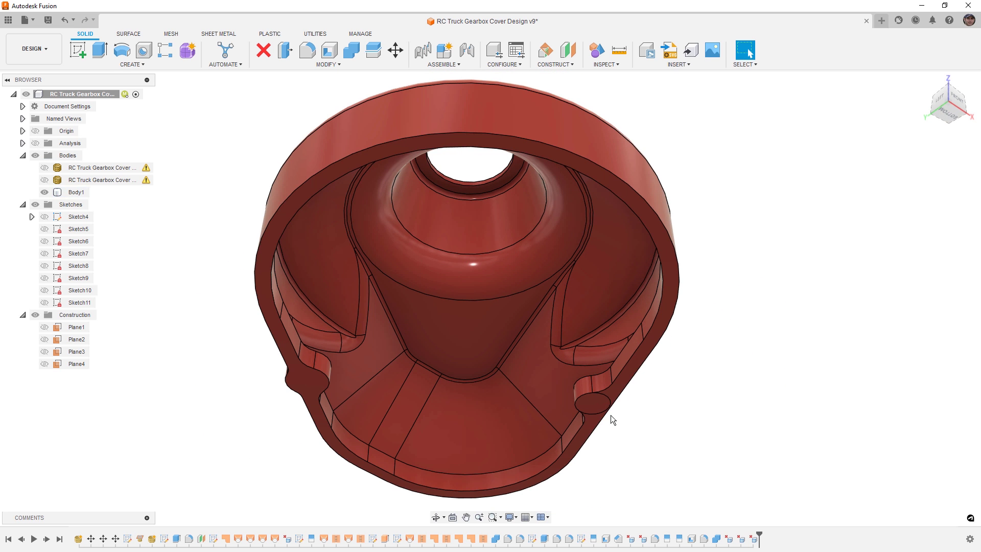
left_click(591, 403)
key("Delete")
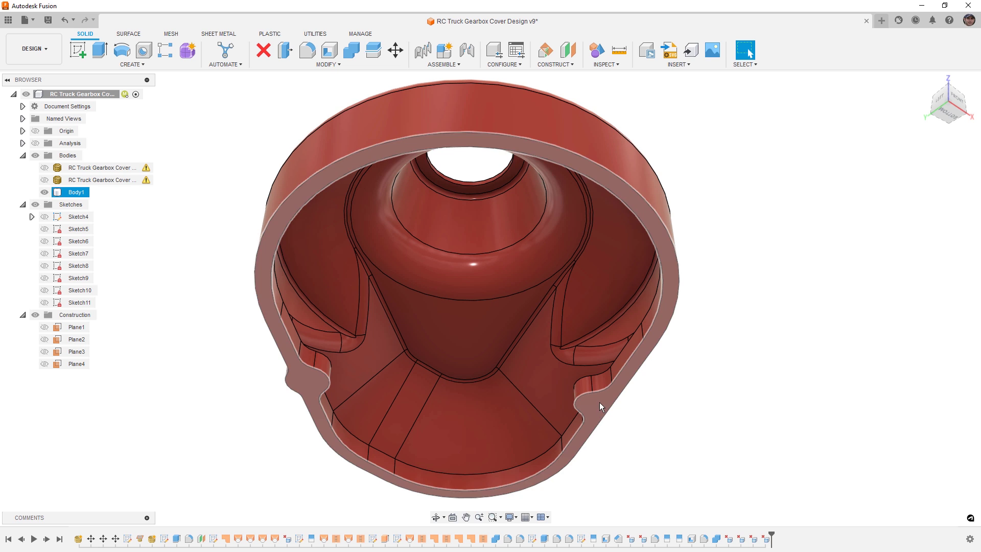
Step: Try extruding the ring's bottom rim face into the cover as a Join, first by -7 mm and again by -3 mm
left_click(599, 403)
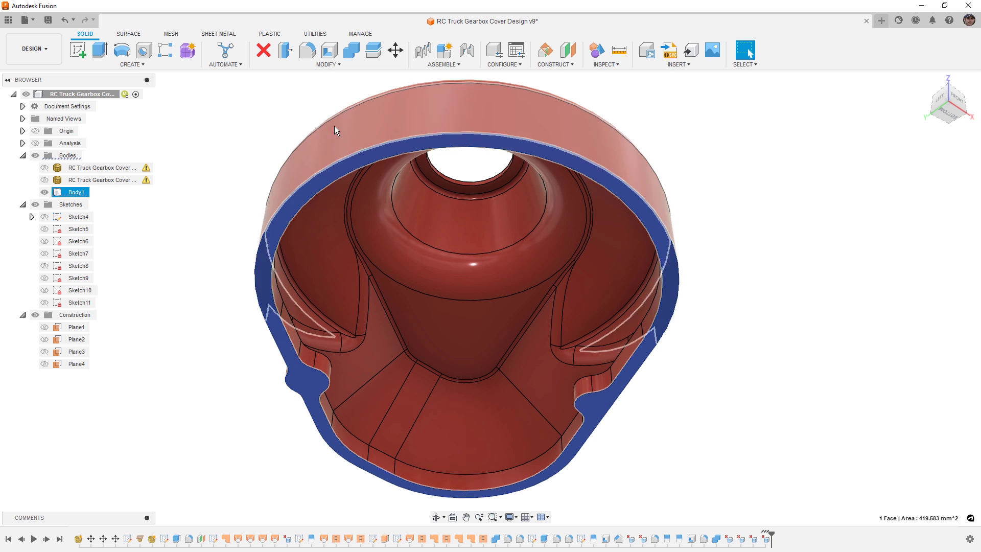
key("e")
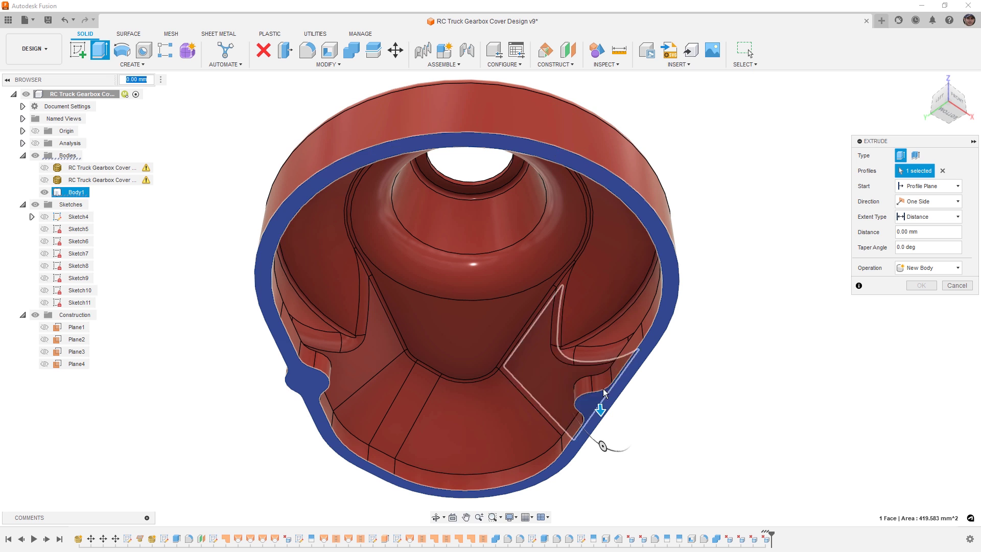
left_click_drag(600, 407, 593, 358)
middle_click_drag(593, 357, 590, 337, "shift")
left_click(939, 274)
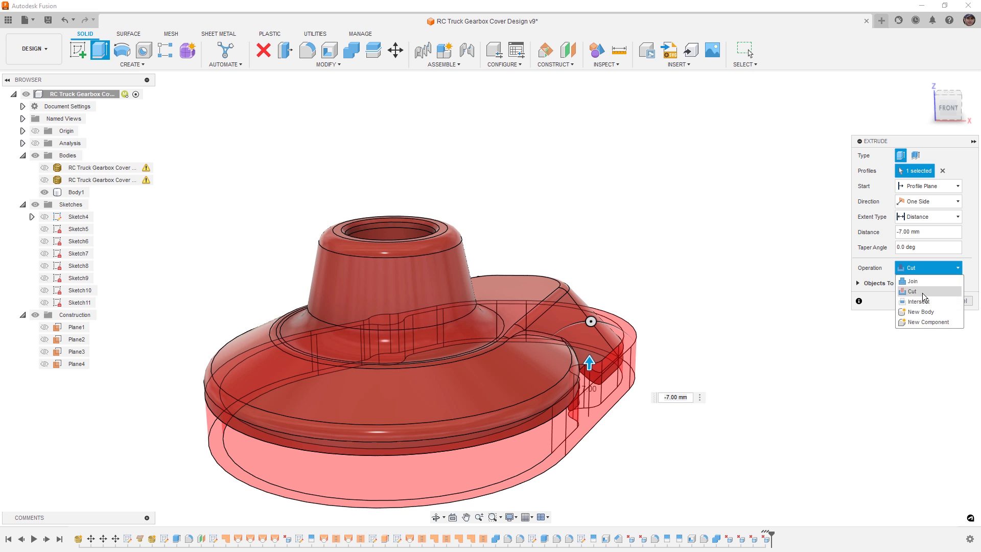
left_click(930, 288)
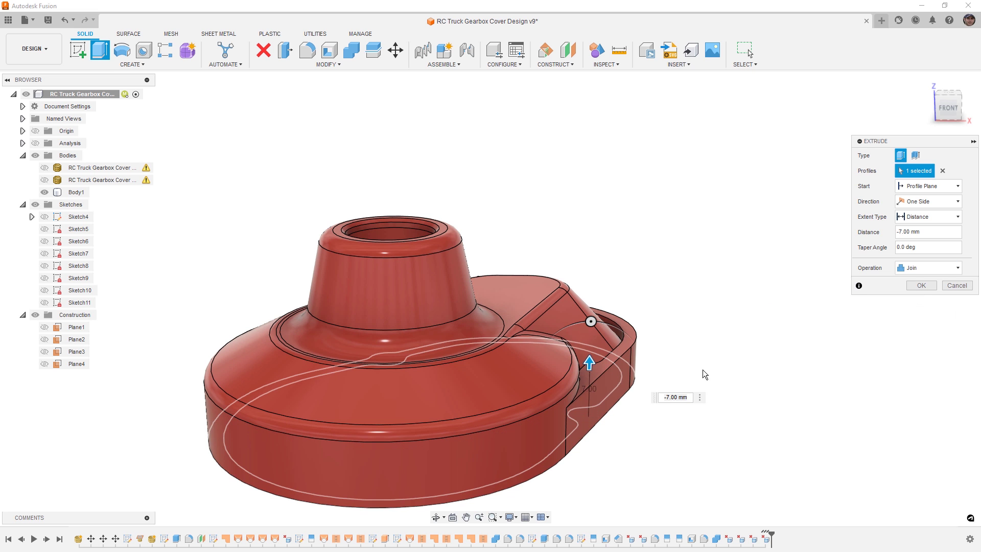
scroll(623, 378, "up", 5)
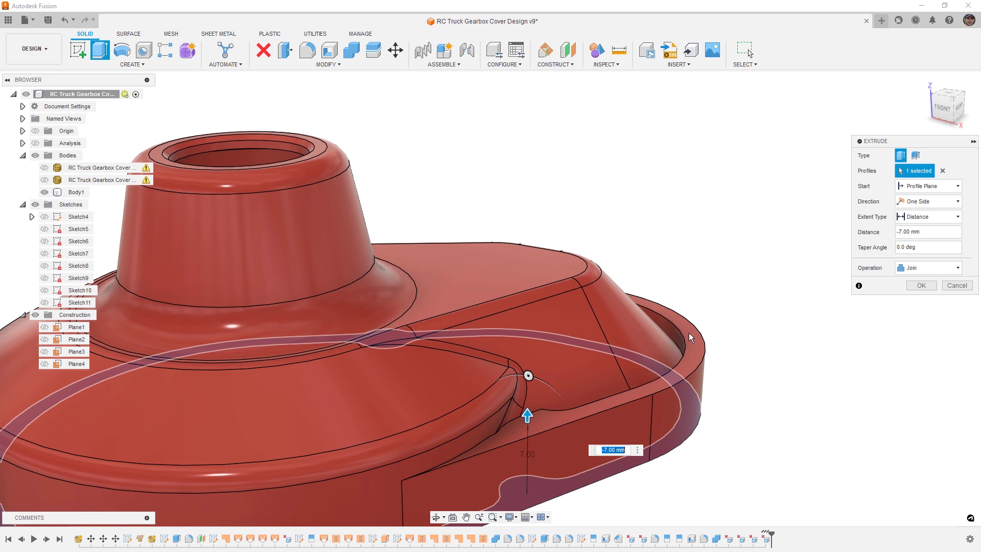
left_click_drag(535, 420, 525, 456)
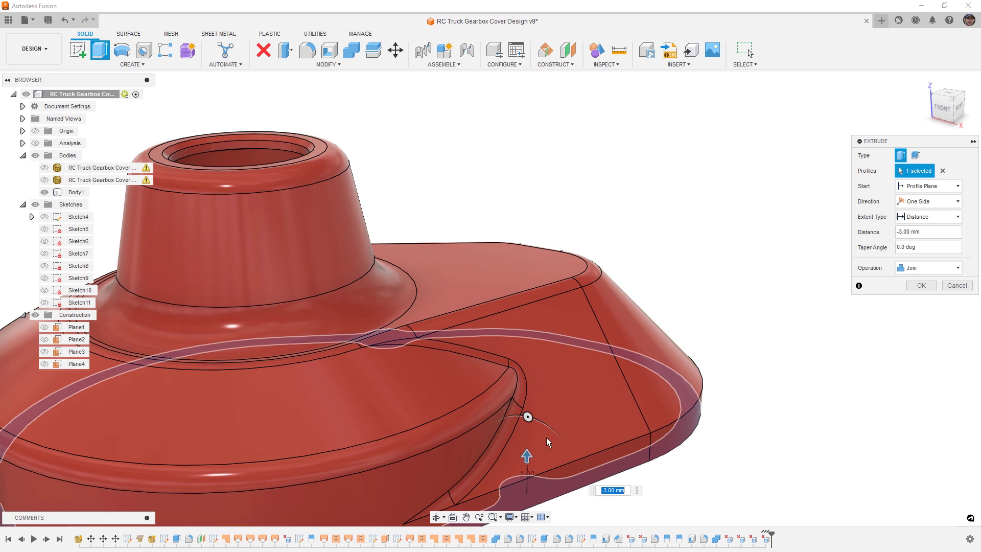
Step: Try extruding the rim face To Object up to the cover's inner face beside the screw boss, with both Extend options, and cancel the extrusion
scroll(595, 407, "down", 4)
middle_click_drag(595, 408, 664, 366, "shift")
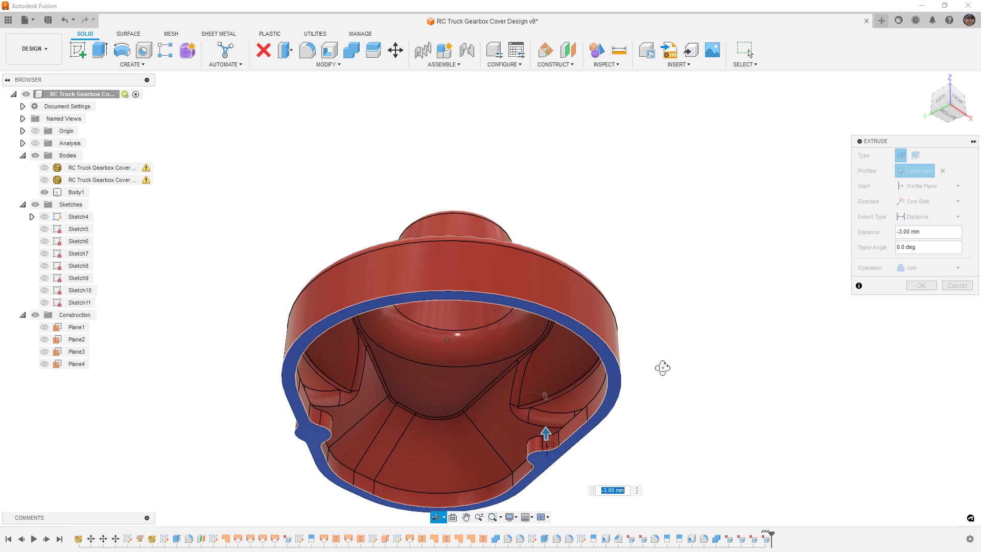
scroll(537, 443, "up", 5)
scroll(537, 444, "up", 1)
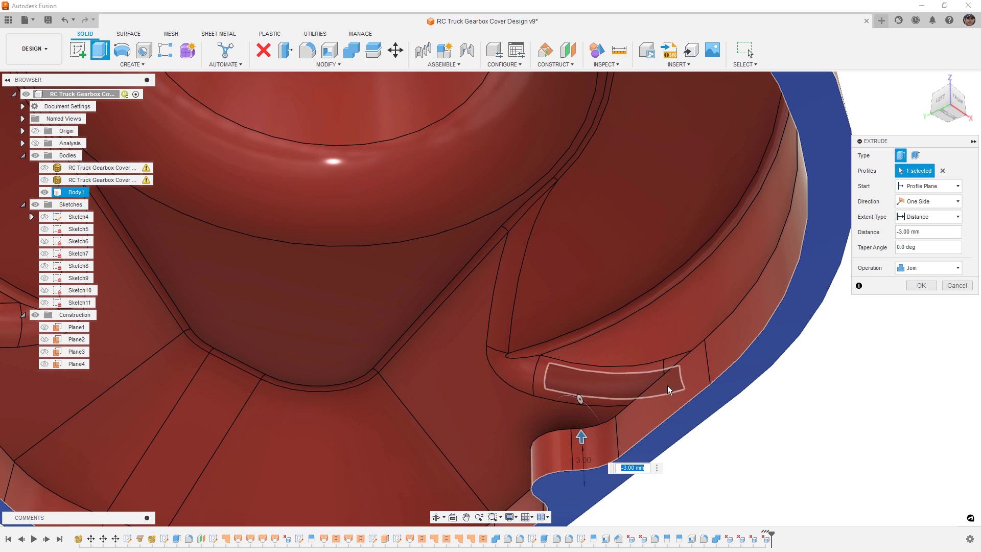
left_click(929, 221)
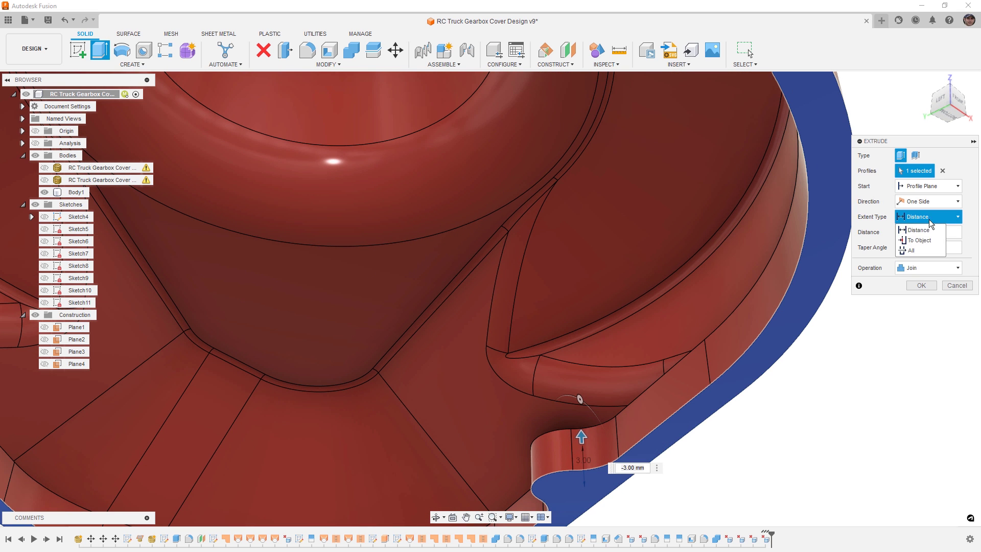
left_click(929, 237)
left_click(495, 426)
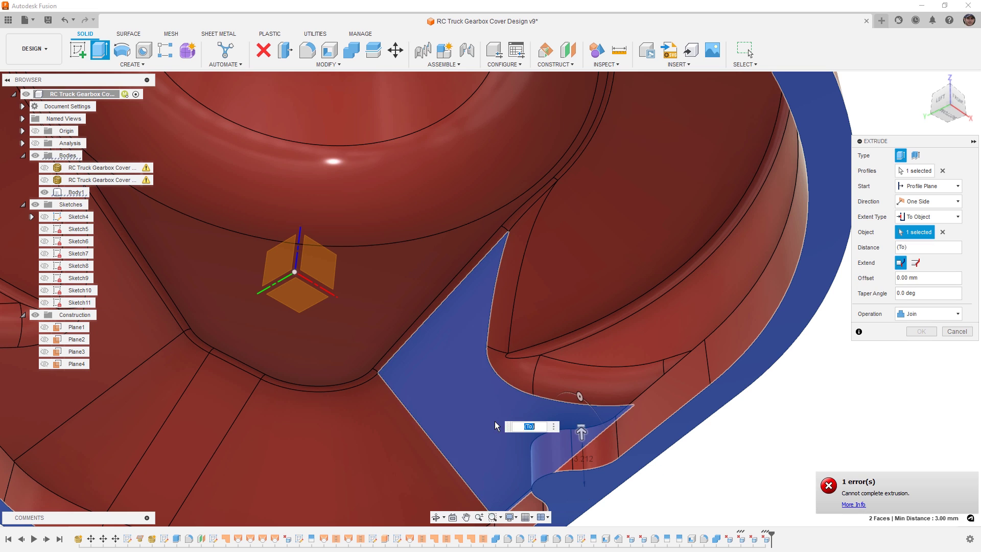
left_click(915, 263)
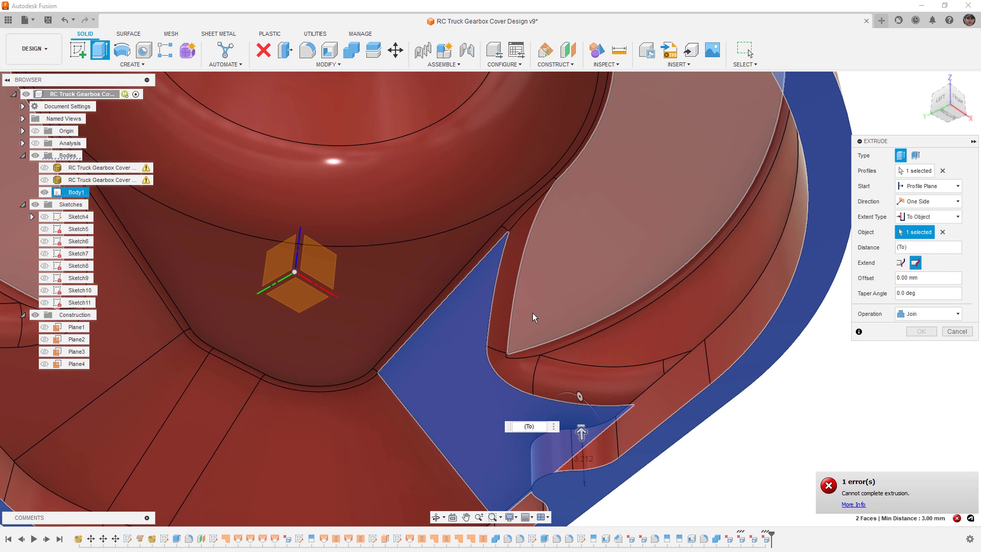
scroll(557, 304, "down", 3)
scroll(560, 305, "down", 3)
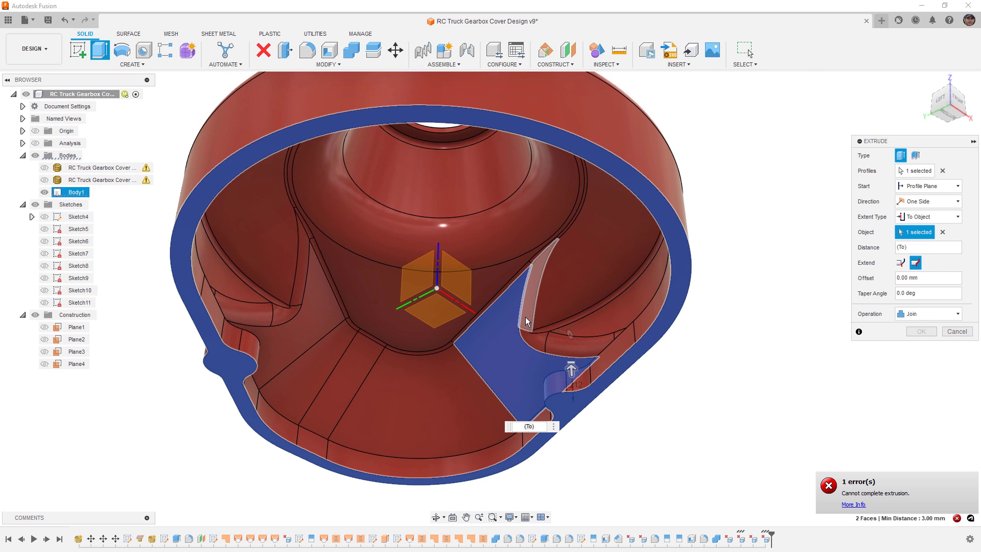
middle_click_drag(560, 305, 559, 250, "shift")
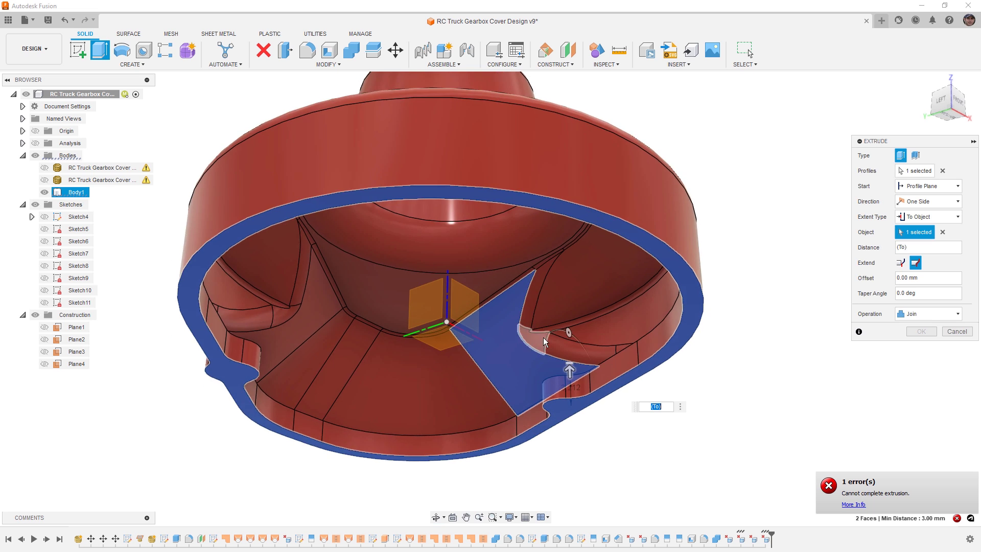
left_click(957, 331)
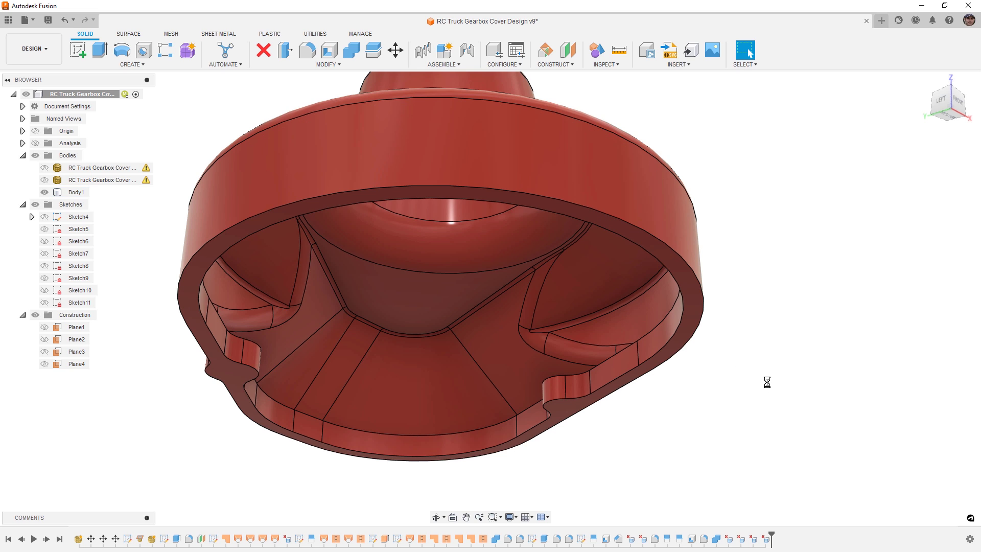
Step: Save the design with the version description "User Saved"
key("ctrl+s")
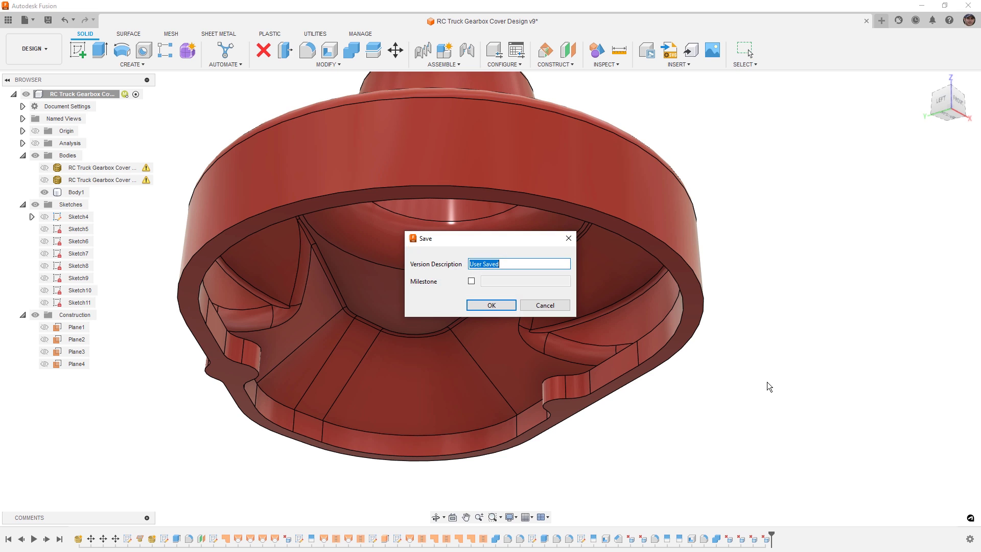
left_click(497, 302)
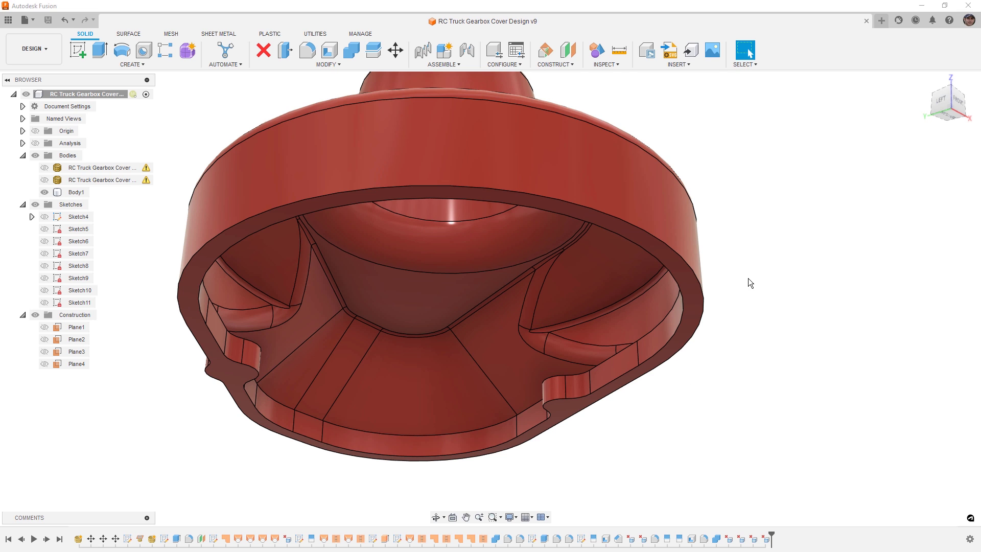
left_click(136, 32)
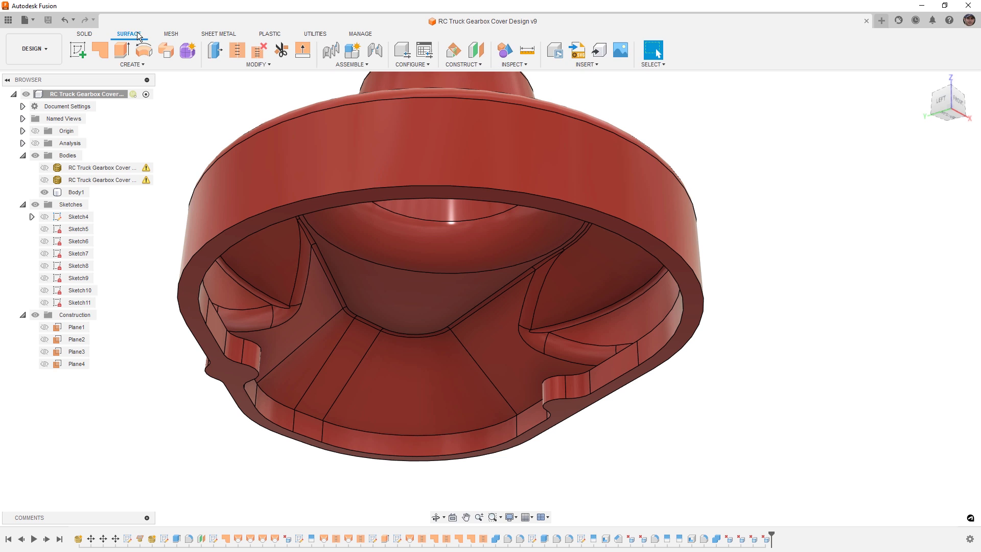
left_click(142, 64)
left_click(128, 175)
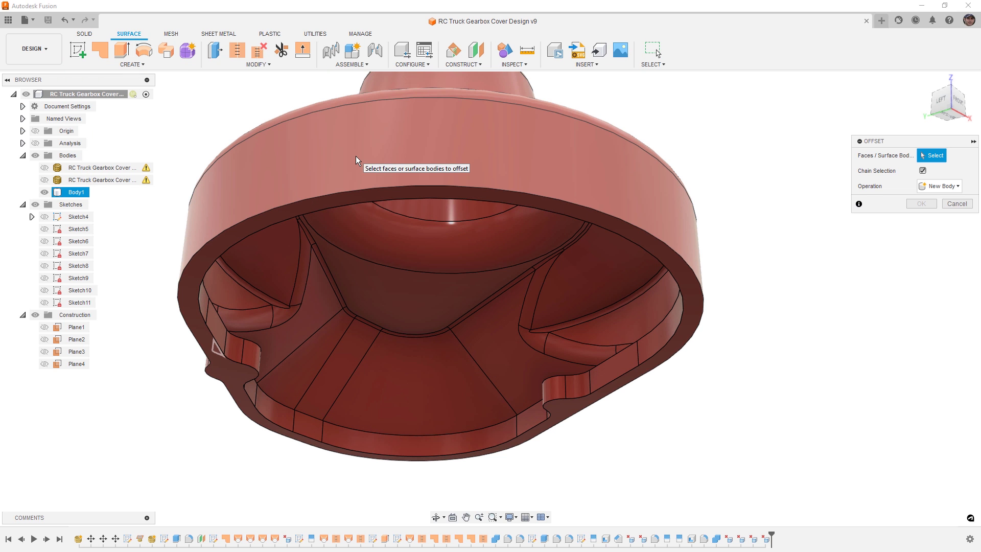
left_click(356, 156)
mouse_move(356, 155)
middle_mouse_down("shift")
mouse_move(563, 182)
mouse_move(547, 212)
mouse_move(494, 243)
mouse_move(388, 154)
mouse_move(372, 184)
mouse_move(365, 151)
middle_mouse_up("shift")
scroll(390, 148, "up", 5)
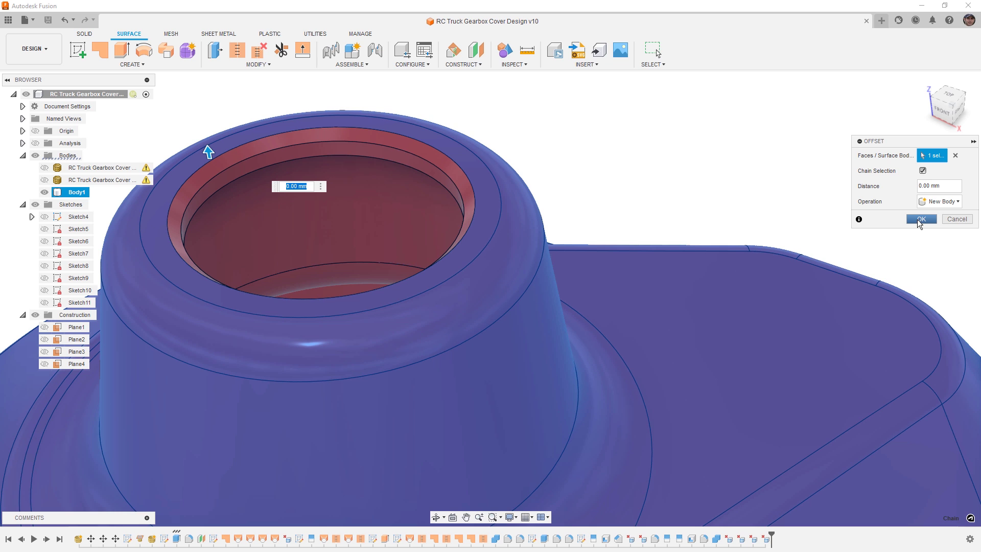
left_click(956, 219)
Step: Delete the chamfer face around the upper opening of the hub's bore
left_click(81, 34)
left_click(416, 148)
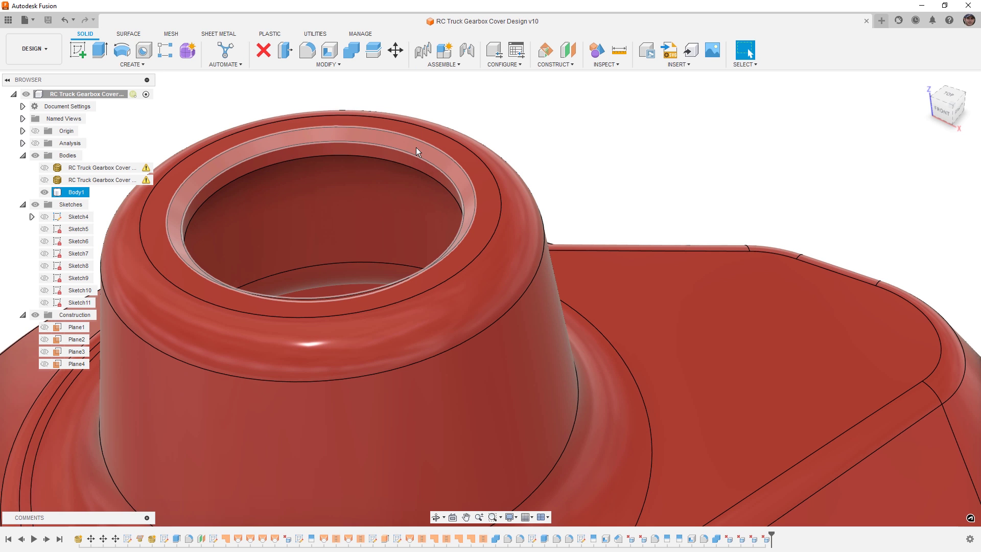
left_click(416, 147)
key("Delete")
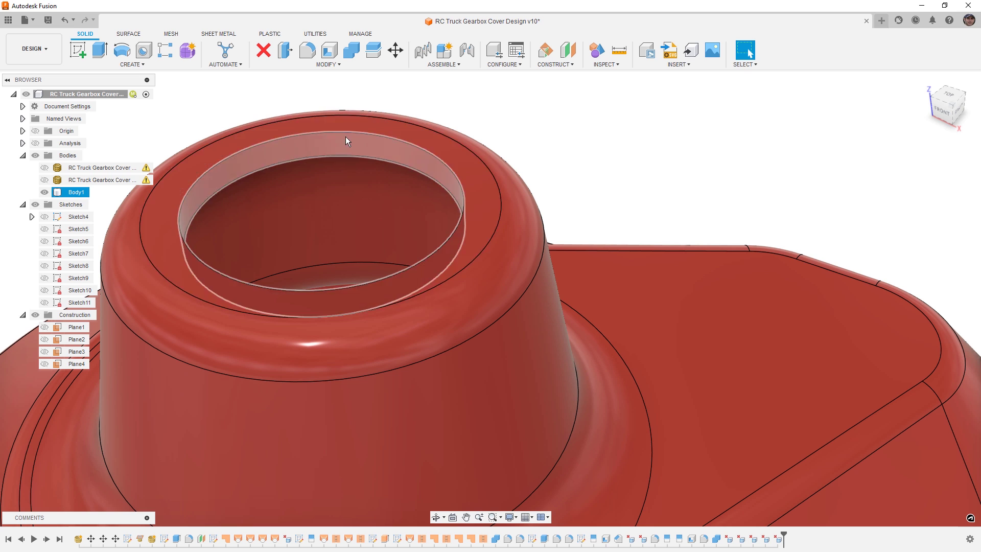
Step: Offset the cover's chained outer faces and bottom rim face by 0 mm as a new surface body, and hide the original solid Body1
left_click(128, 34)
left_click(132, 65)
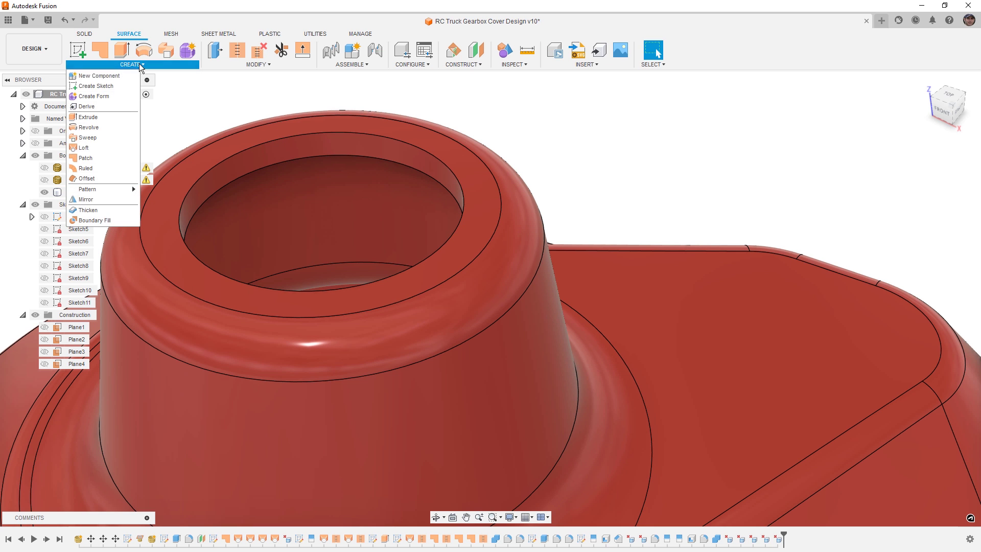
left_click(86, 179)
left_click(496, 281)
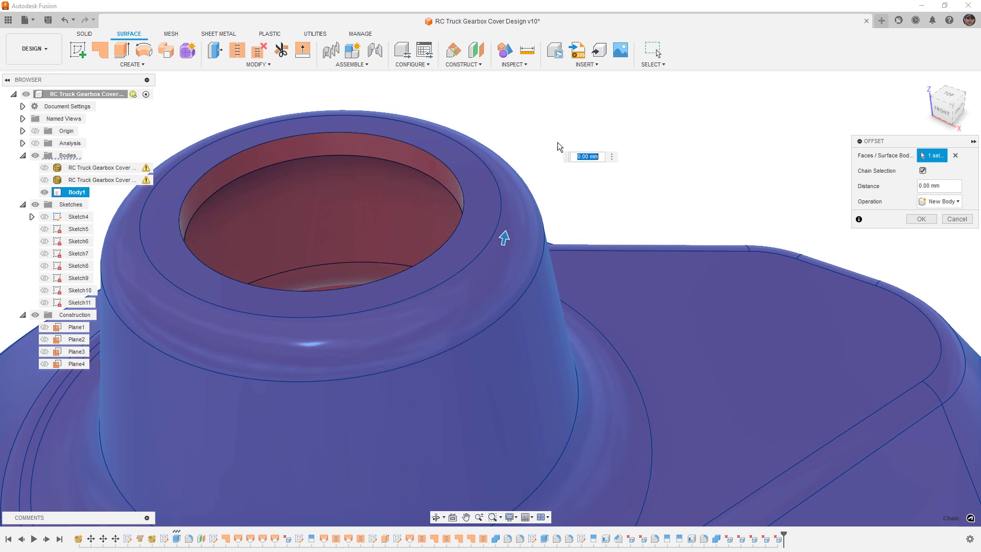
scroll(560, 135, "down", 3)
middle_click_drag(778, 374, 756, 288, "shift")
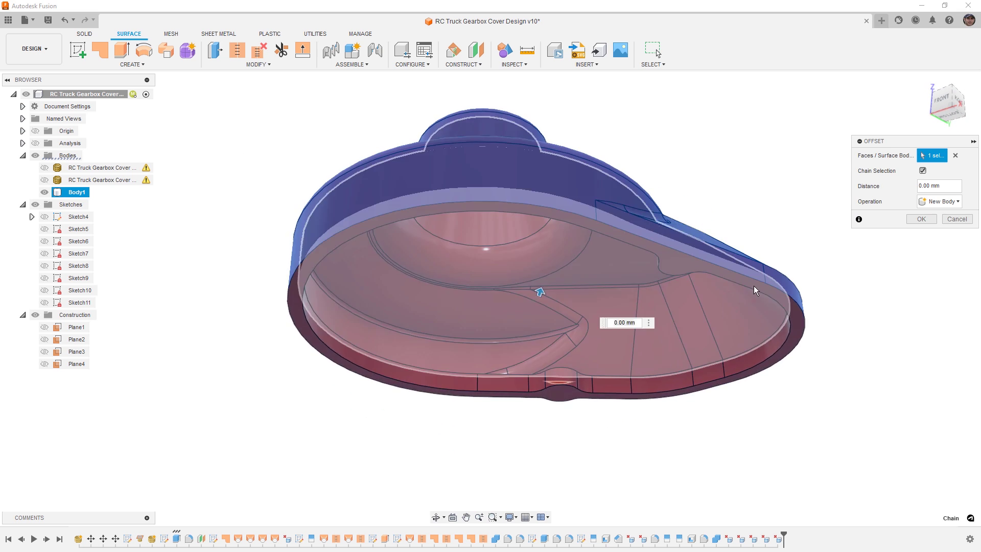
scroll(652, 236, "up", 3)
left_click(747, 314)
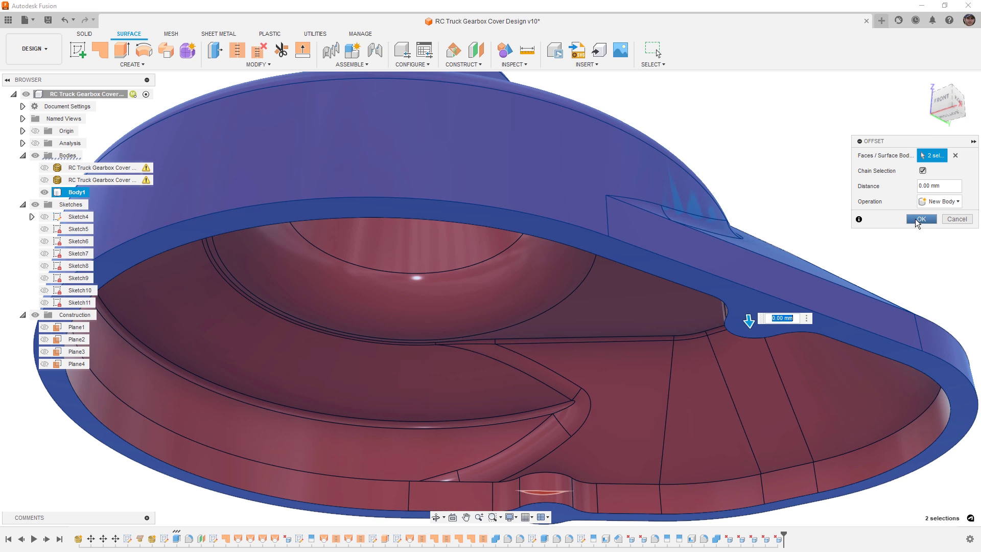
left_click(921, 219)
scroll(618, 146, "down", 3)
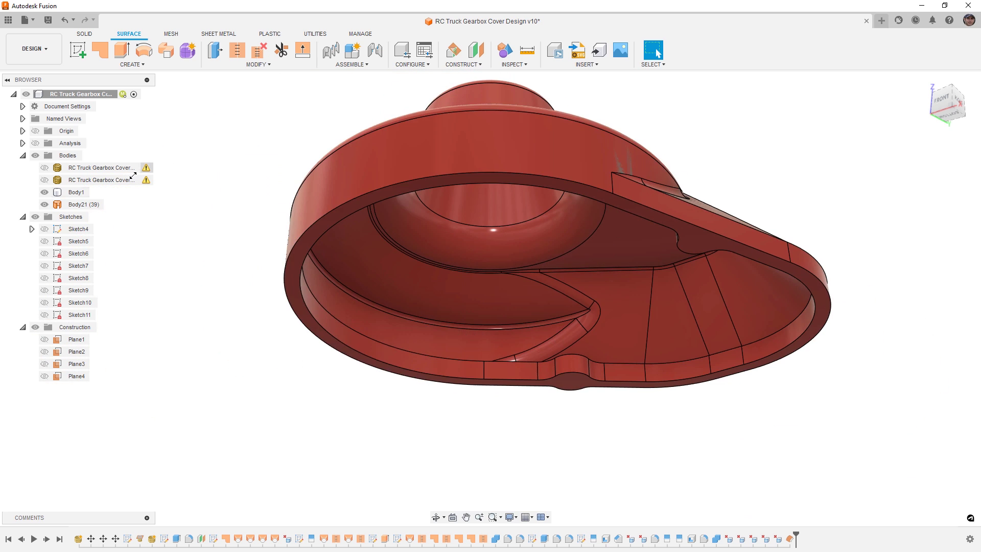
left_click(45, 192)
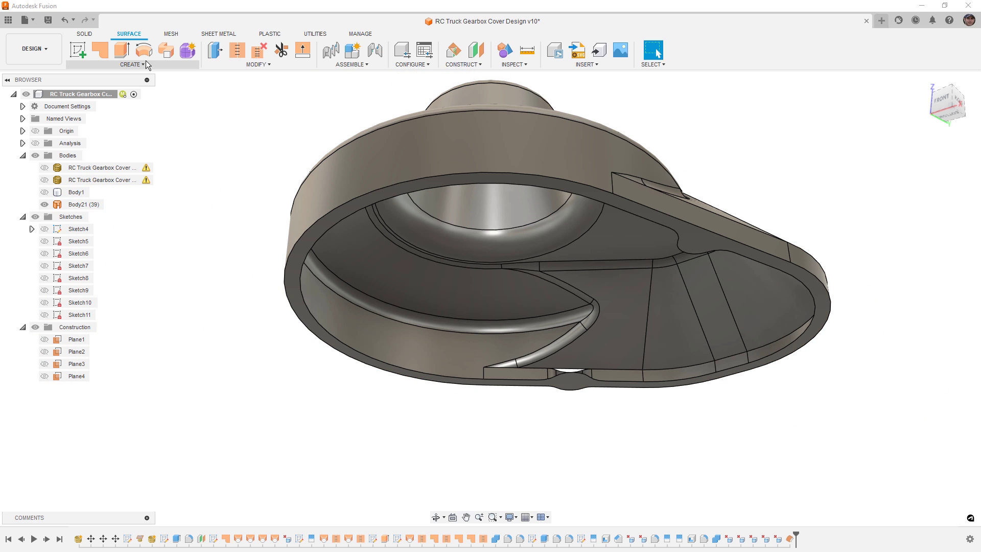
Step: Try to patch the inner edge loop of the surface body's bottom rim as a New Body
left_click(100, 49)
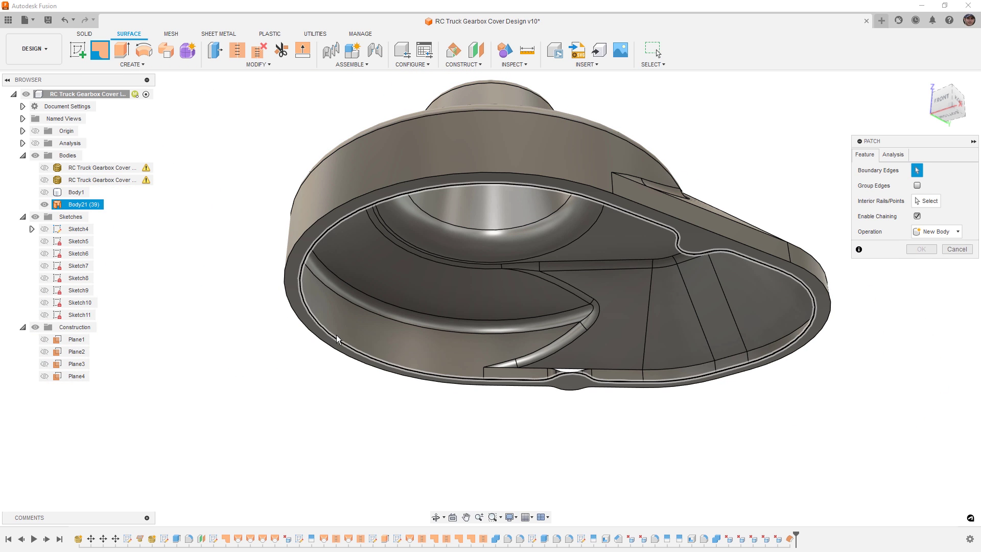
left_click(336, 335)
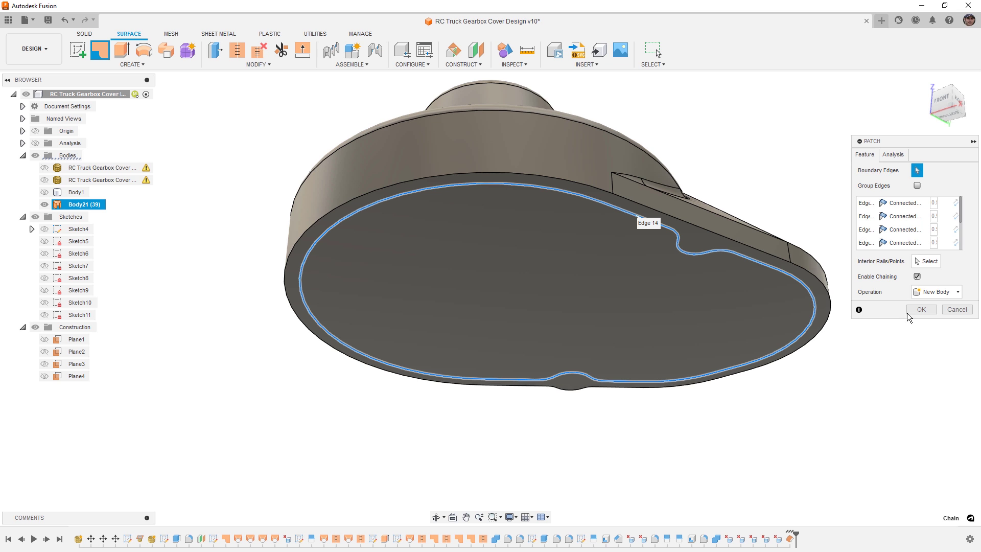
left_click(922, 309)
Step: Patch the small open gap above the screw boss on the cover's back side as a New Body
middle_click_drag(571, 317, 699, 324, "shift")
scroll(493, 386, "up", 5)
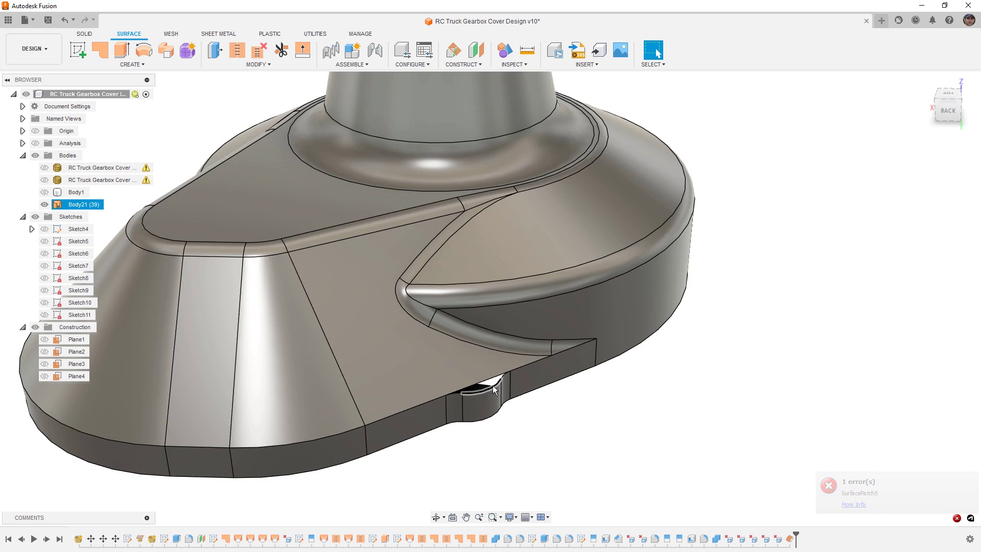
scroll(493, 386, "up", 3)
left_click(103, 50)
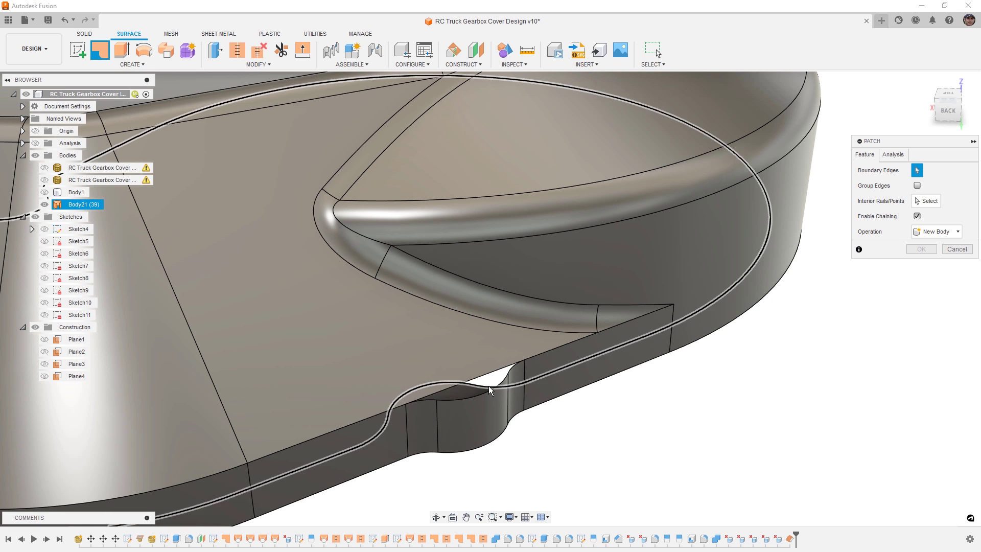
left_click(488, 389)
left_click(927, 310)
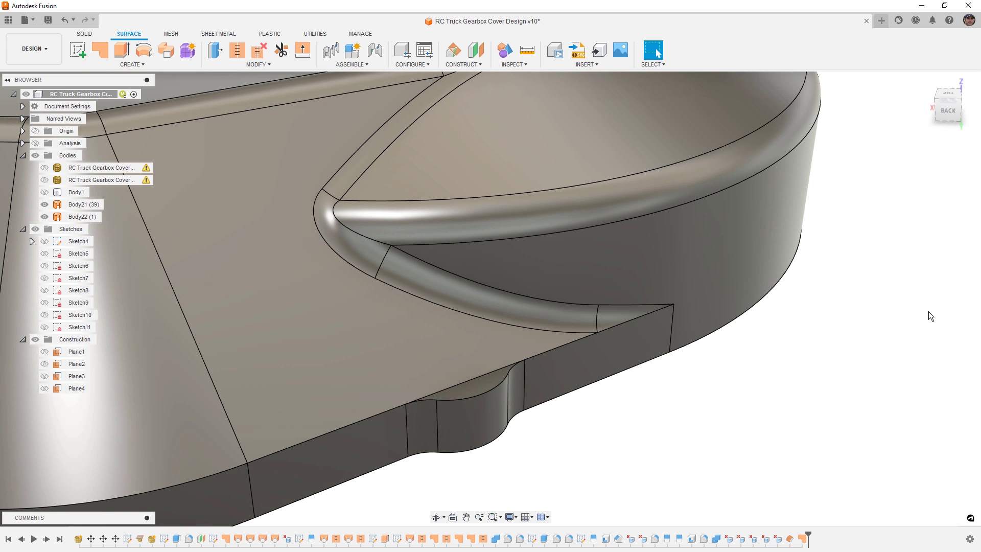
Step: Delete the flat bottom rim face from the offset surface body
scroll(743, 330, "down", 5)
middle_click_drag(742, 331, 713, 214, "shift")
middle_click_drag(635, 351, 668, 233)
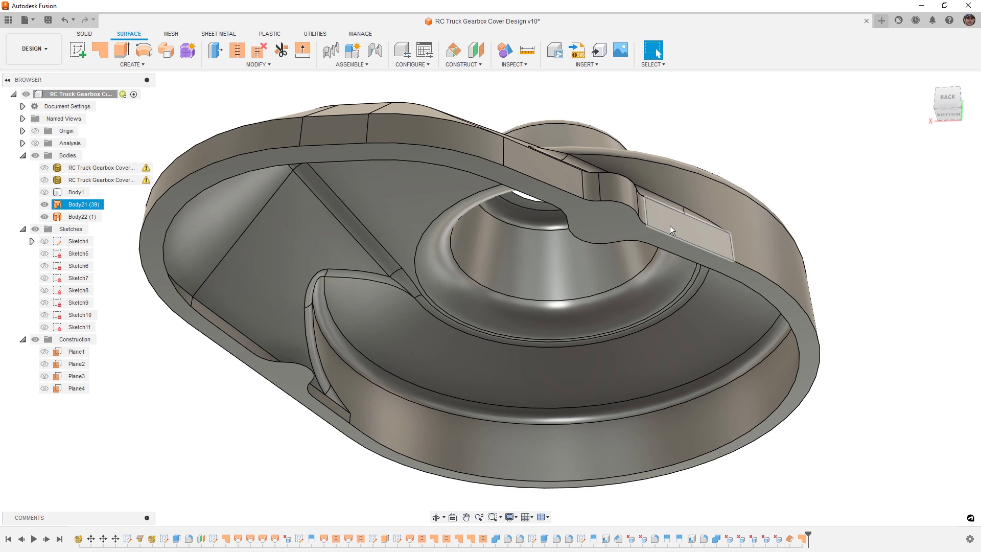
left_click(602, 228)
key("Delete")
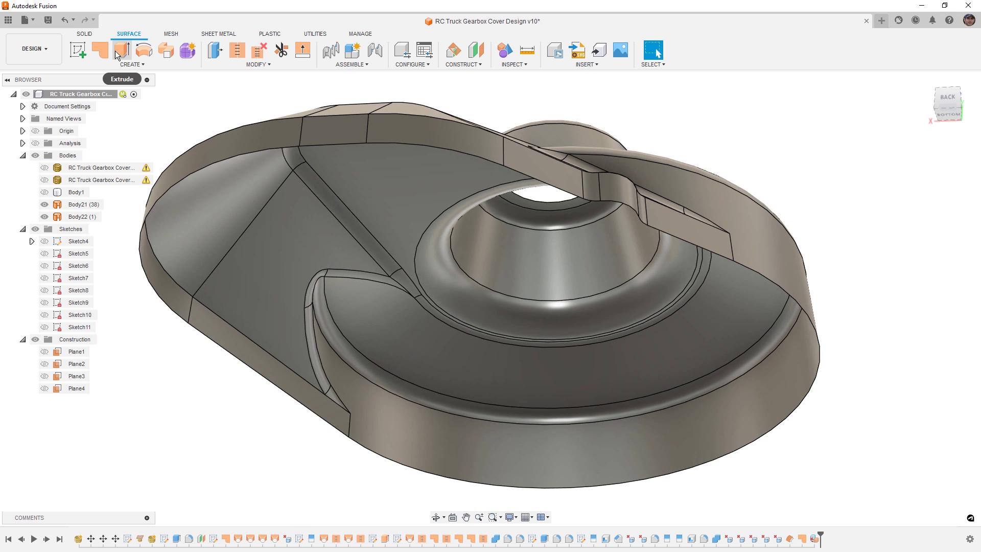
Step: Patch the cover's open underside along its outer edges and the circular bore opening on the hub, each as a New Body
left_click(100, 50)
left_click(270, 152)
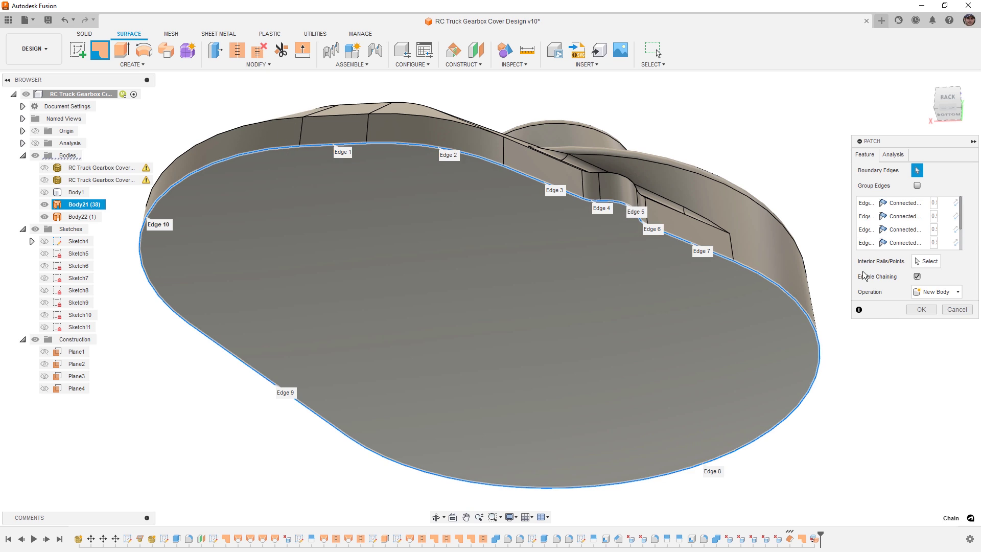
left_click(909, 310)
middle_click_drag(700, 283, 567, 225, "shift")
left_click(100, 49)
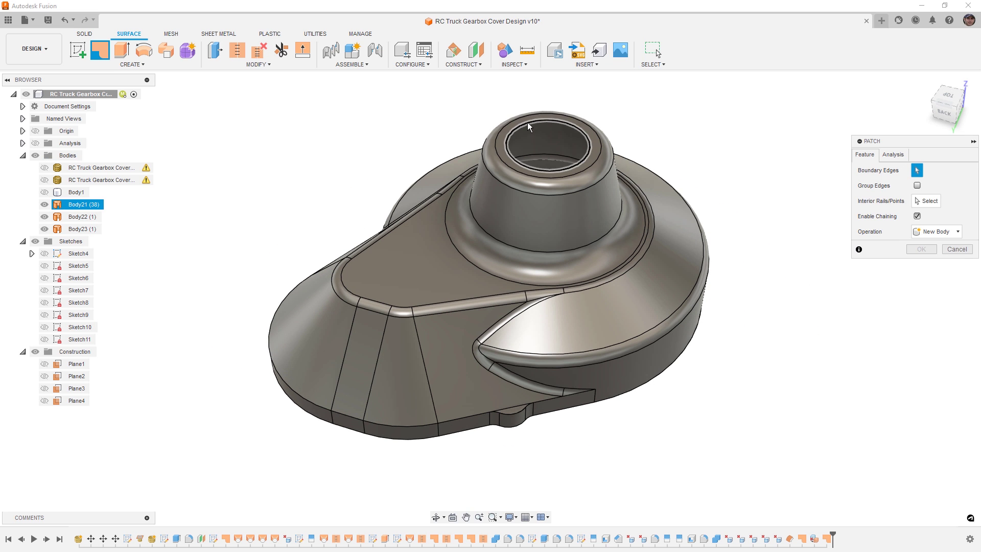
left_click(587, 152)
left_click(922, 298)
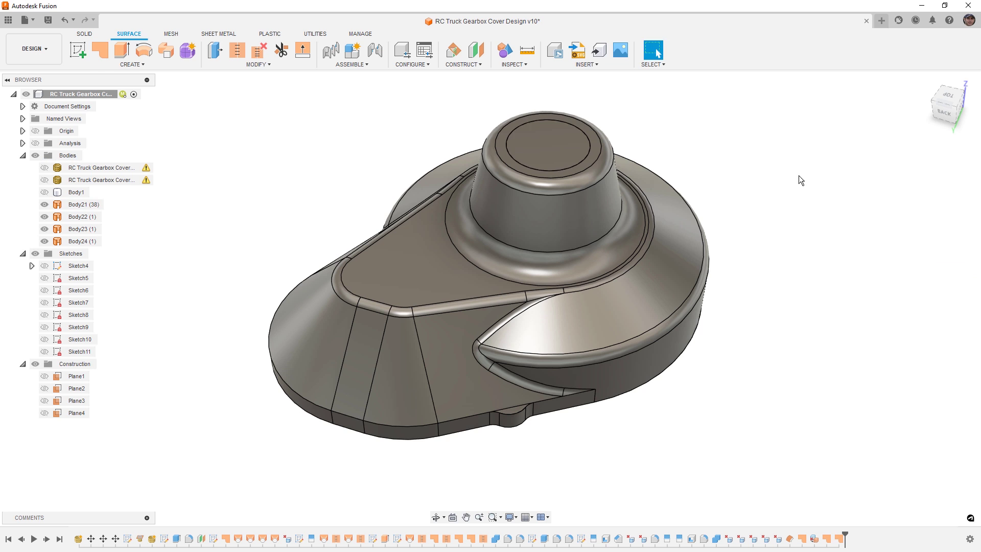
Step: Stitch the offset surface body and its three patches into one new solid body with a 0.10 mm tolerance
left_click(237, 49)
left_click(549, 230)
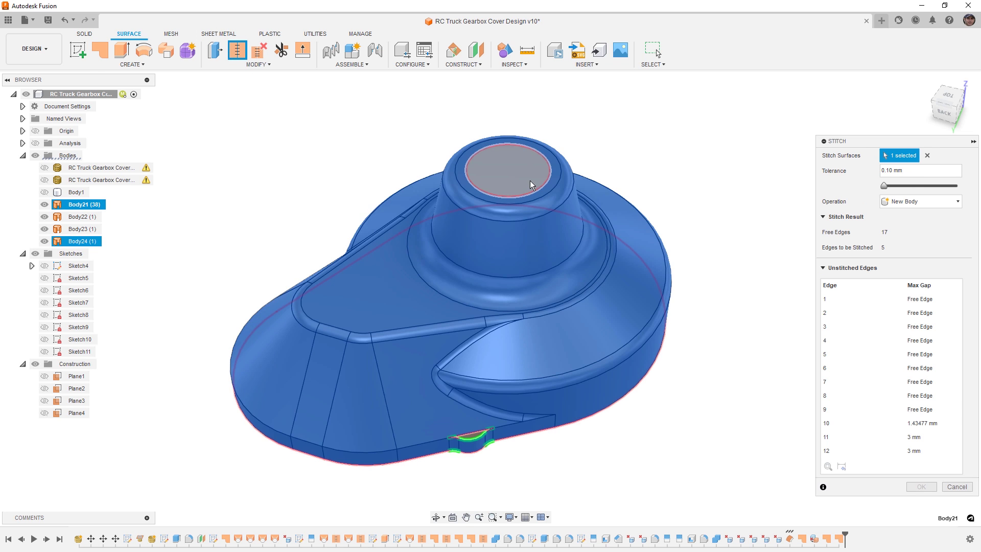
left_click(532, 184)
scroll(481, 429, "up", 5)
left_click(477, 430)
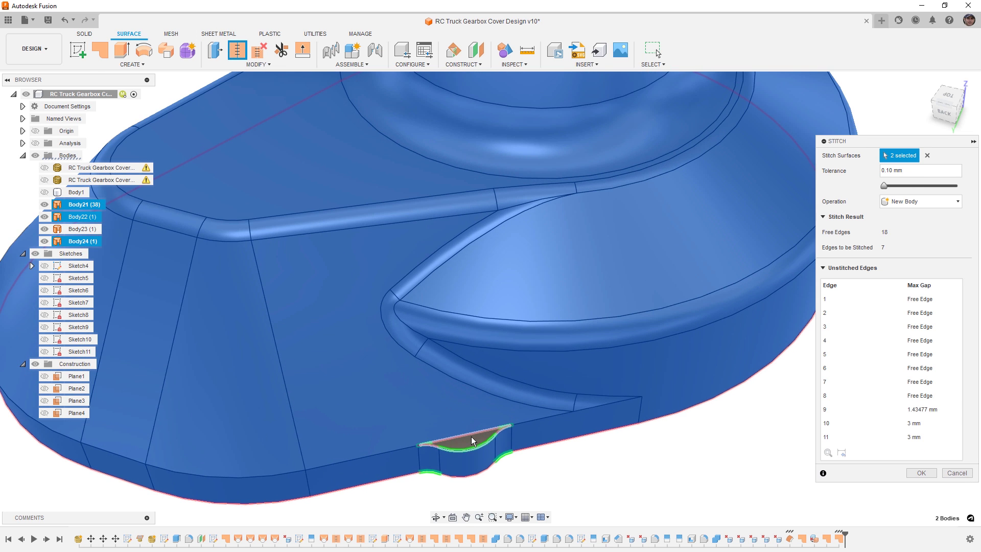
scroll(474, 436, "down", 5)
middle_click_drag(619, 439, 617, 340, "shift")
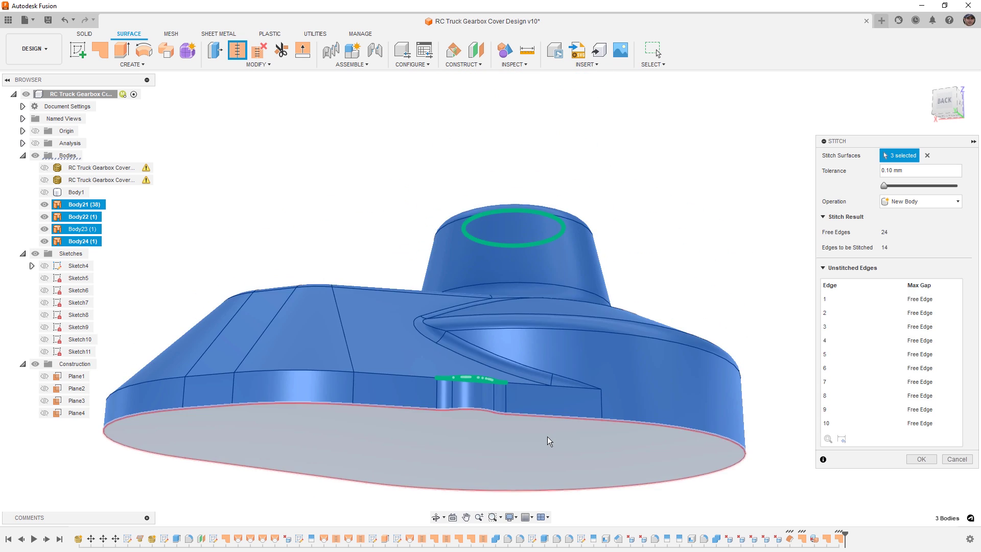
left_click(548, 443)
scroll(546, 292, "down", 3)
left_click(920, 322)
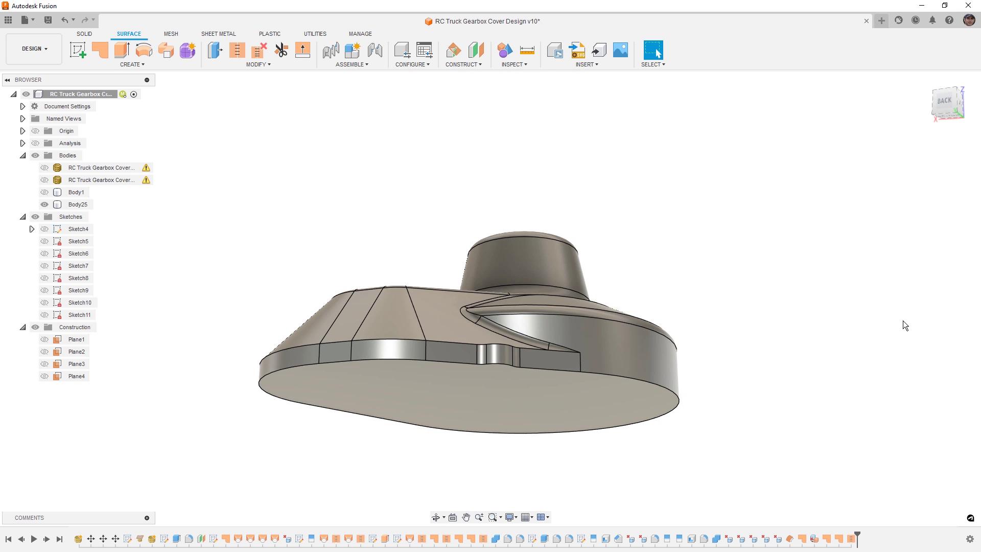
Step: Show Sketch11, which contains the bore circle on the hub's end face
middle_click_drag(612, 298, 587, 370, "shift")
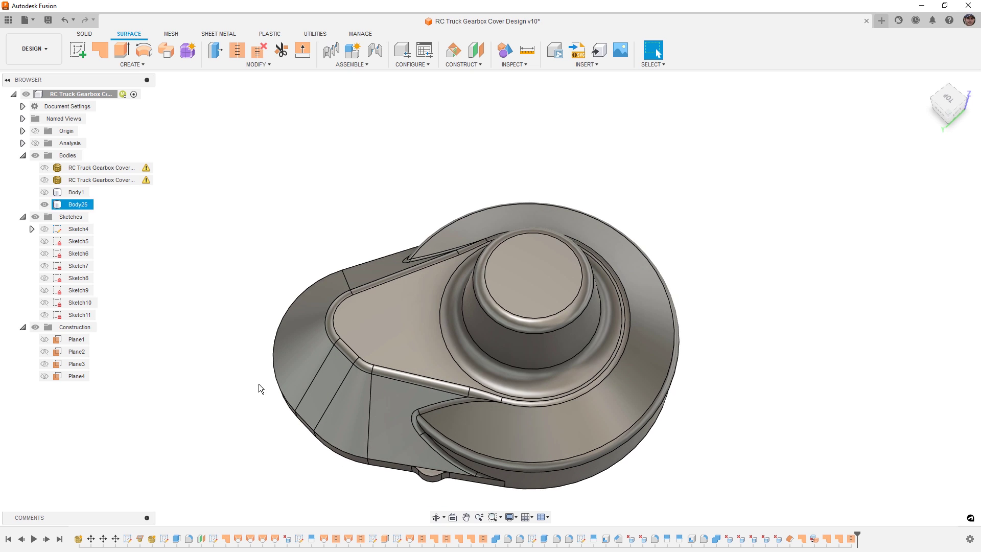
left_click(44, 302)
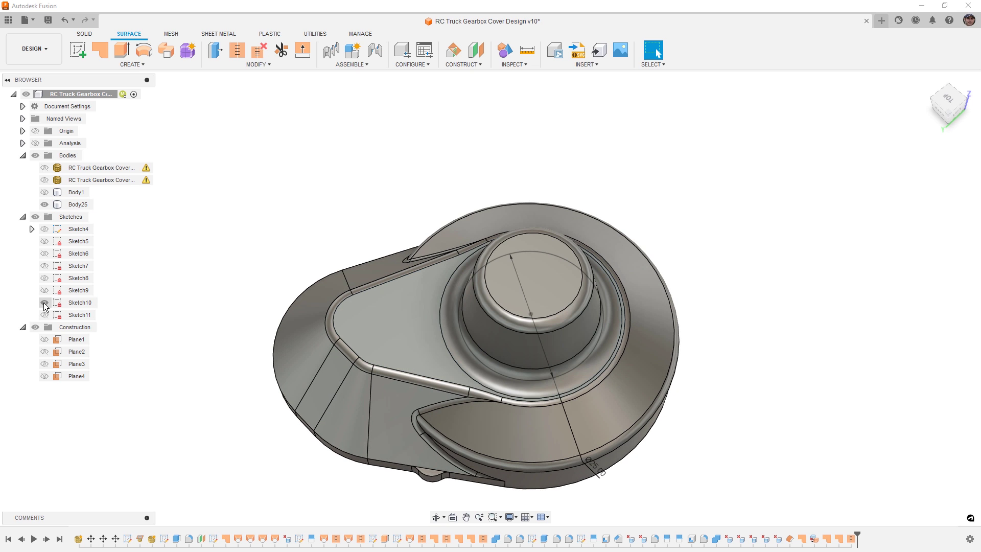
left_click(44, 302)
left_click(44, 315)
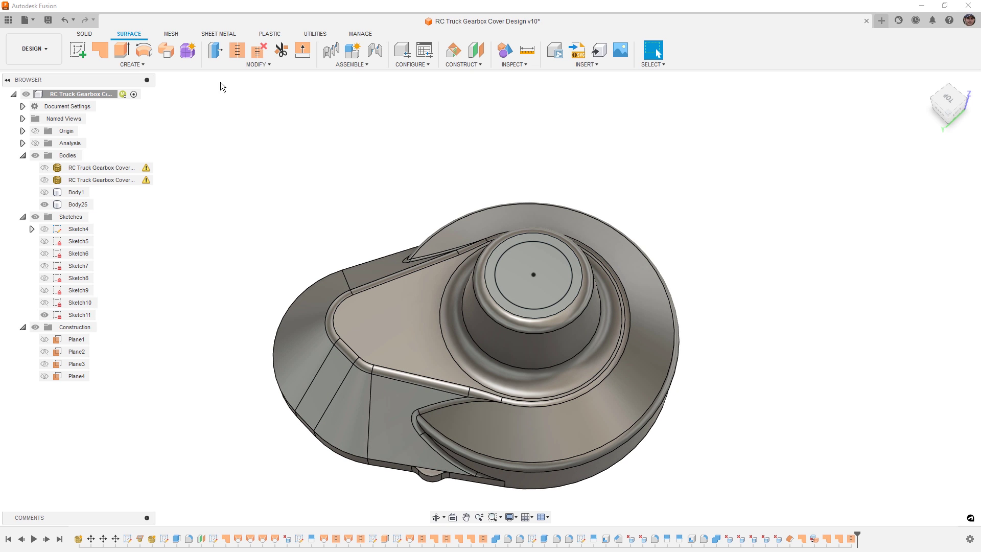
Step: Split the hub's flat end face of the stitched body using the circle from Sketch11 as the splitting tool
left_click(83, 33)
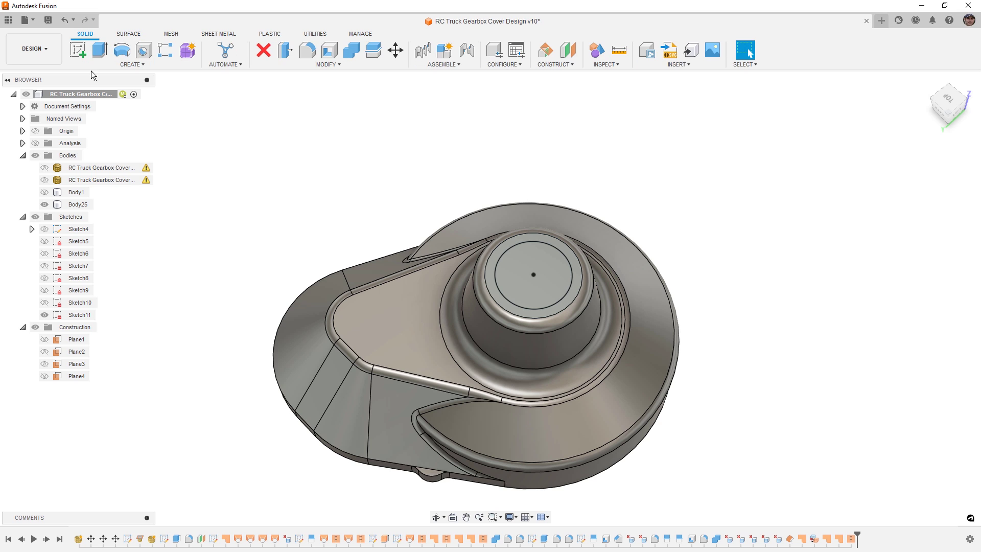
left_click(318, 64)
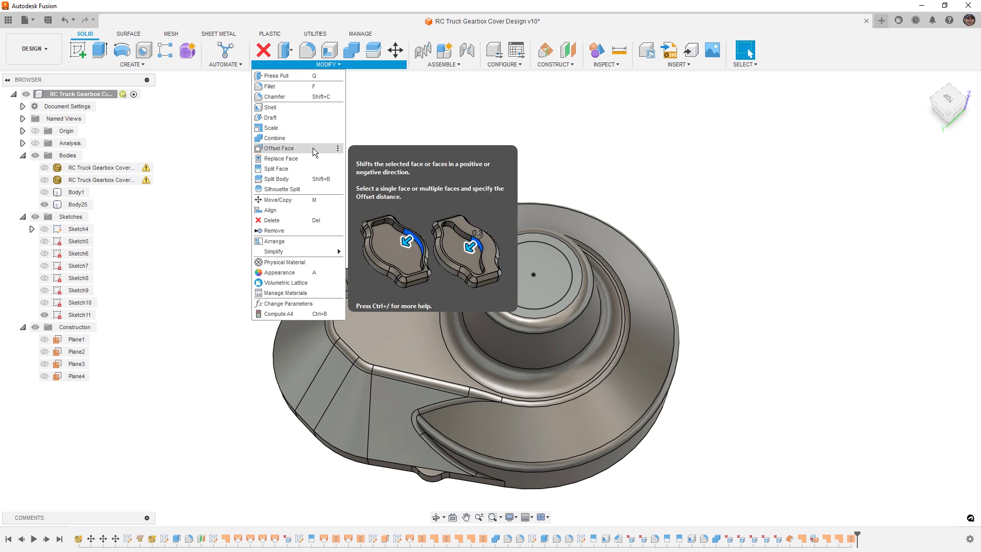
left_click(301, 170)
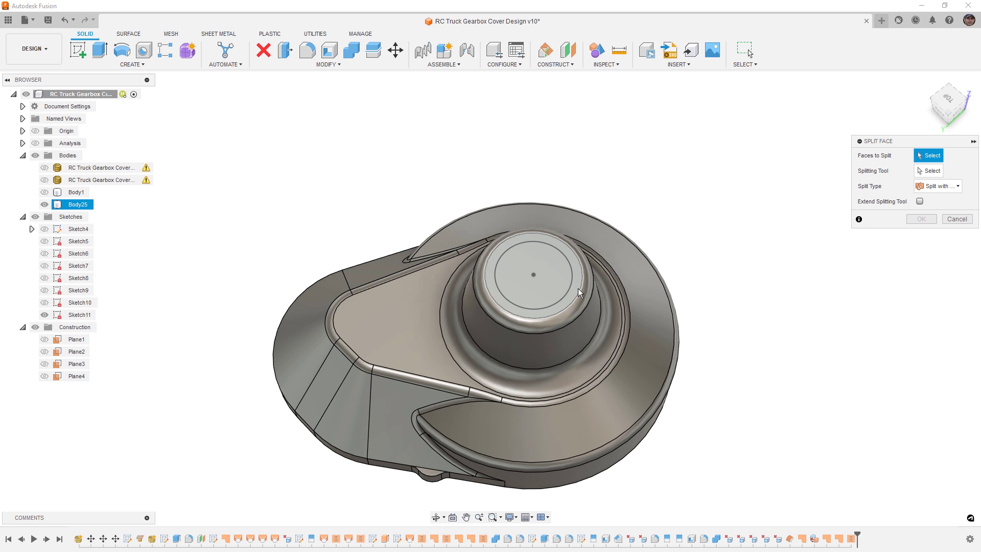
scroll(577, 287, "up", 3)
left_click(512, 269)
left_click(933, 170)
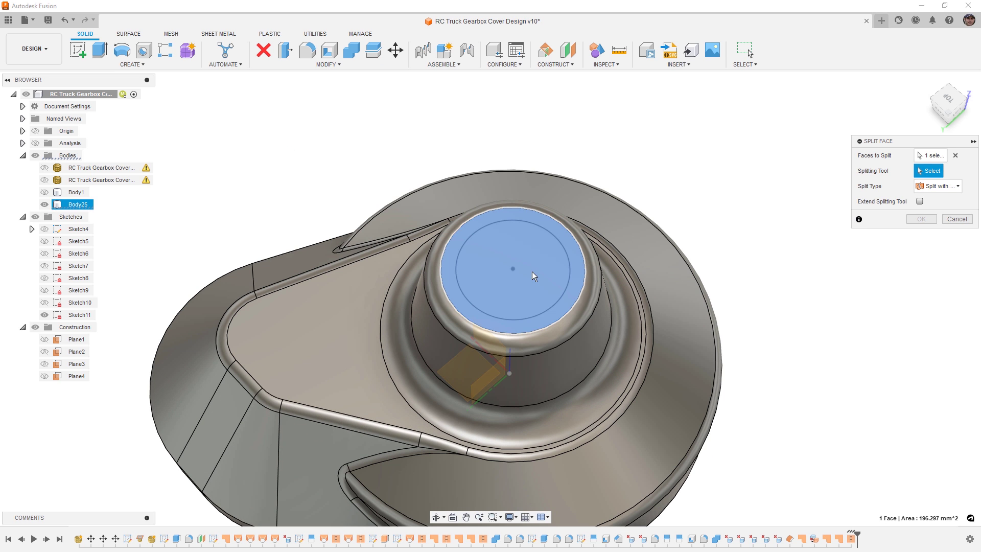
left_click(568, 274)
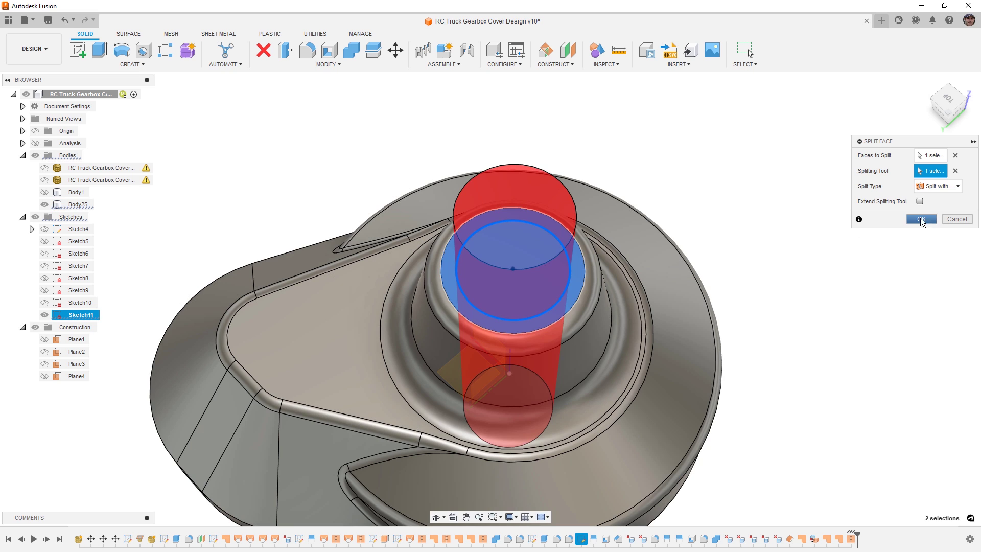
left_click(921, 219)
scroll(639, 202, "down", 3)
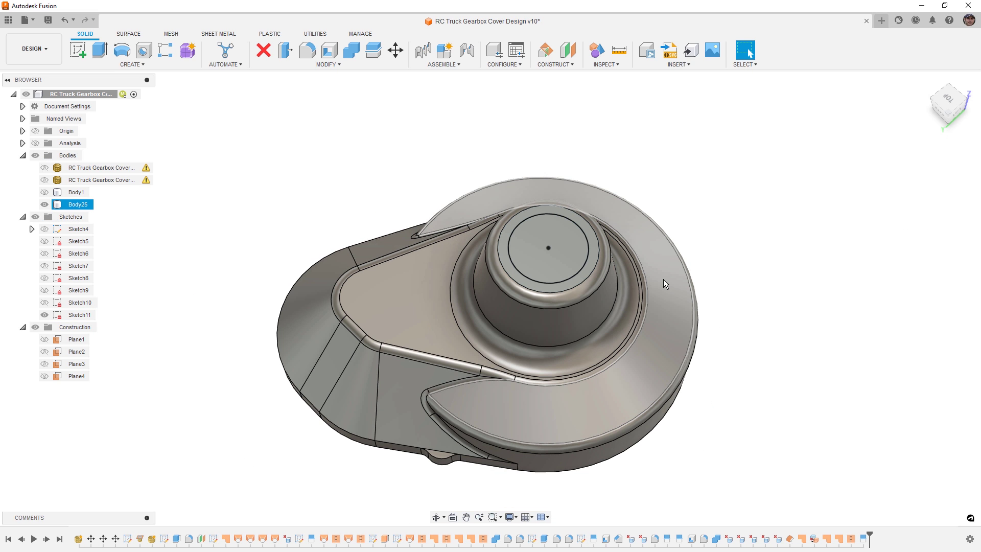
middle_click_drag(664, 279, 579, 258, "shift")
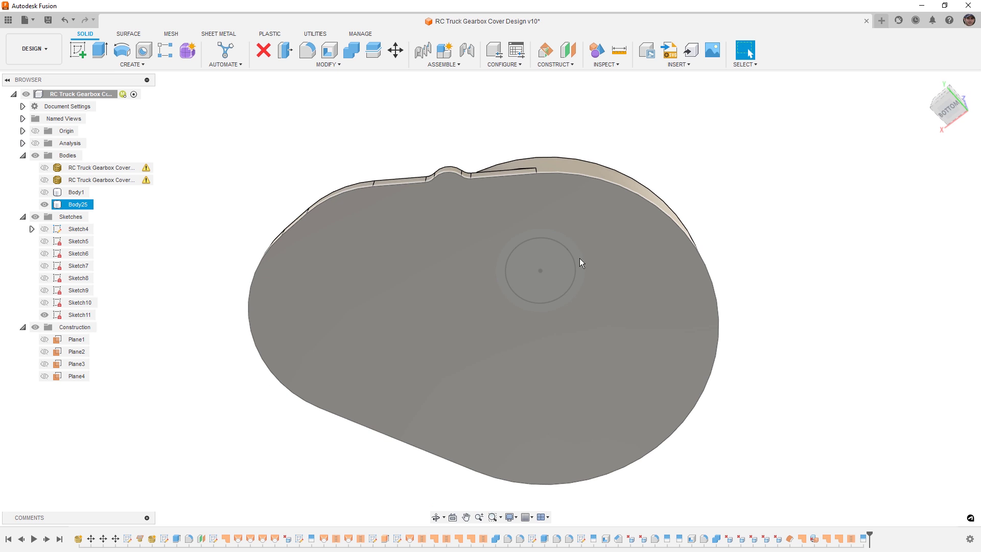
Step: Start a new sketch on the large flat underside face of the stitched solid body
left_click(44, 241)
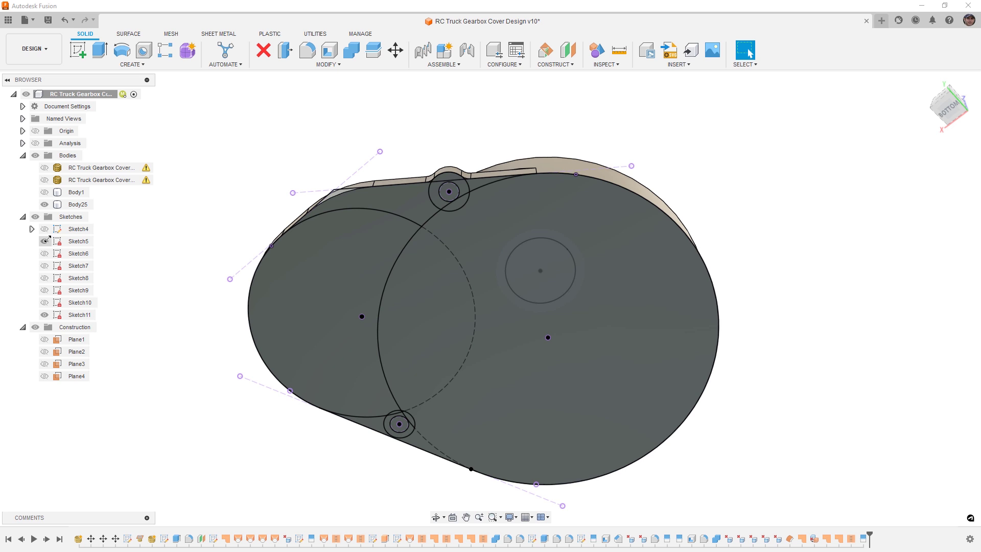
left_click(44, 242)
left_click(417, 274)
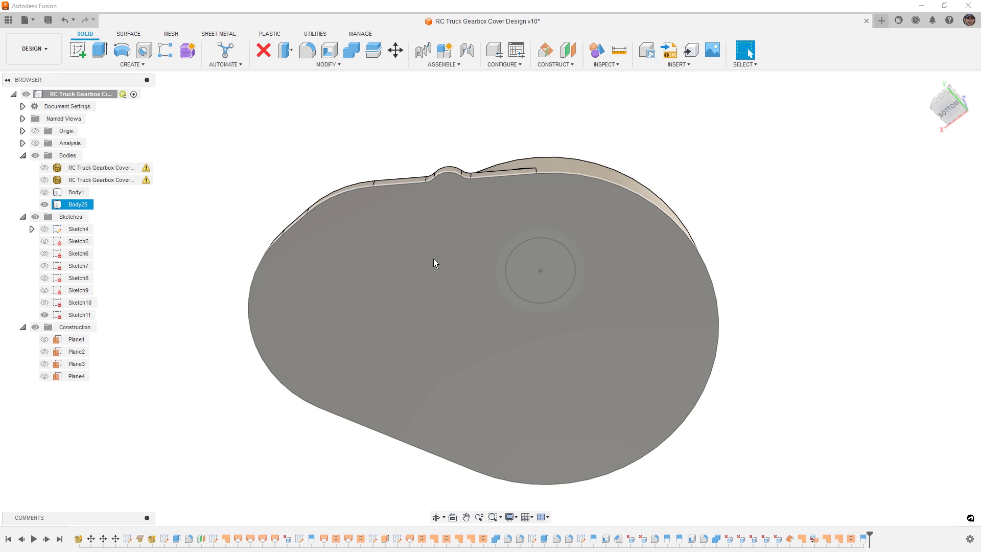
left_click(442, 243)
right_click(441, 244)
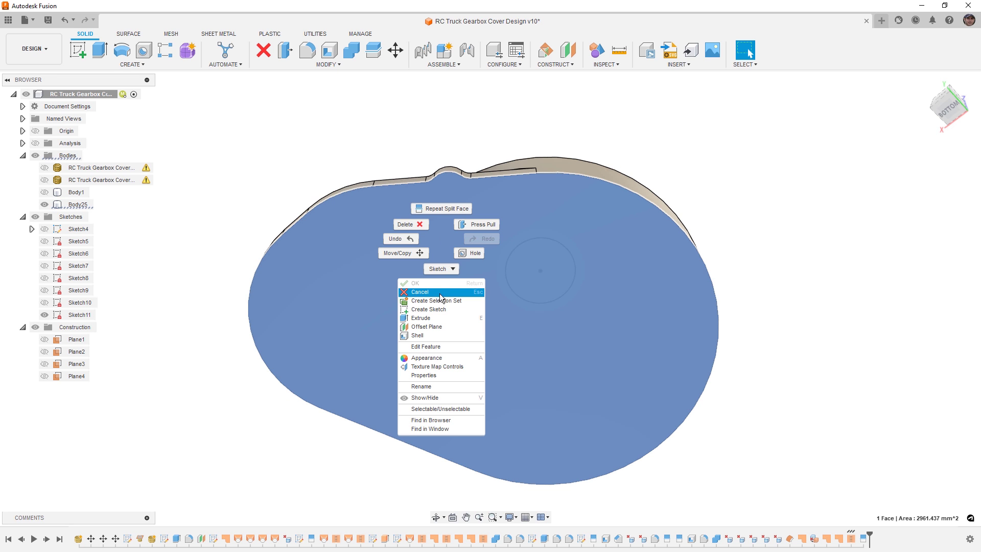
left_click(441, 310)
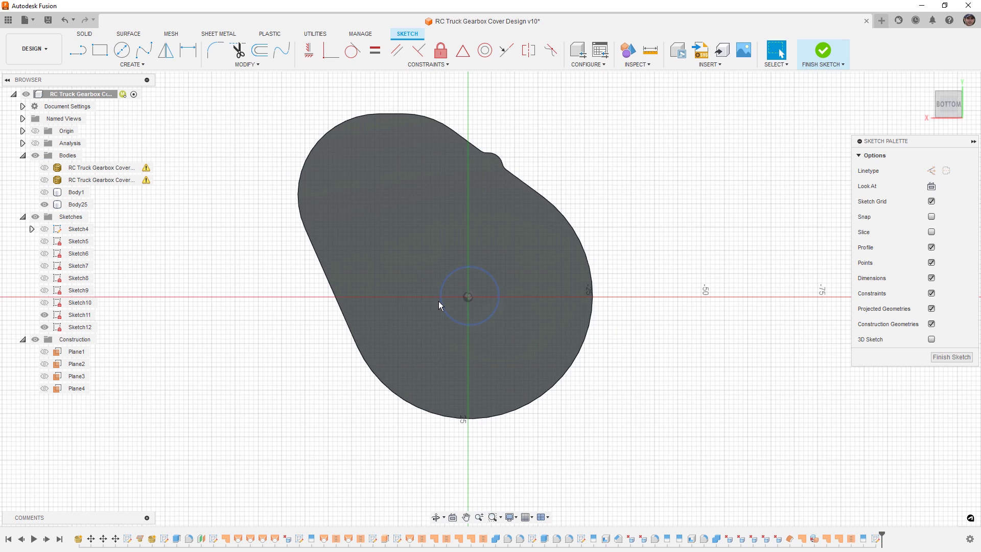
Step: Offset the face's whole outer outline 2 mm inward in the sketch
left_click(259, 50)
left_click(462, 174)
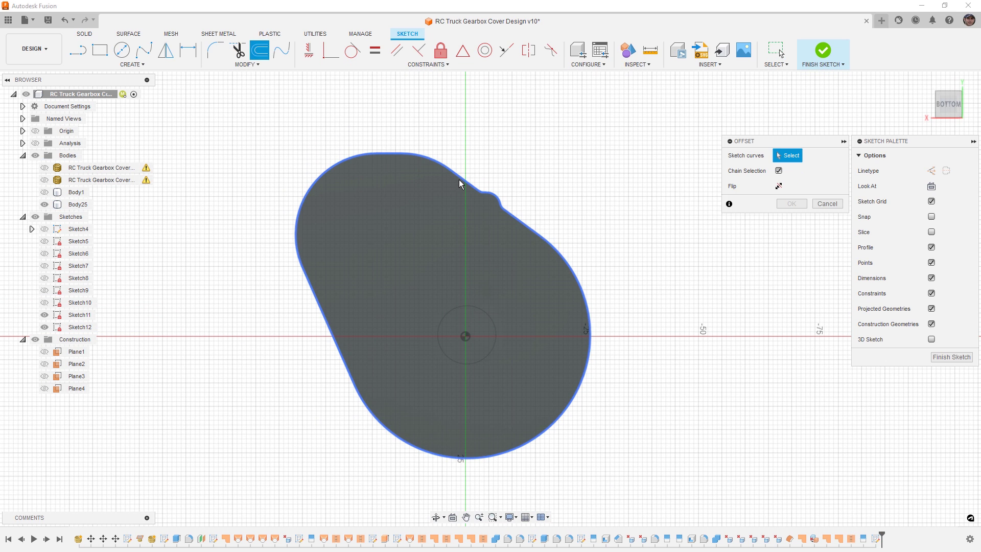
key("Return")
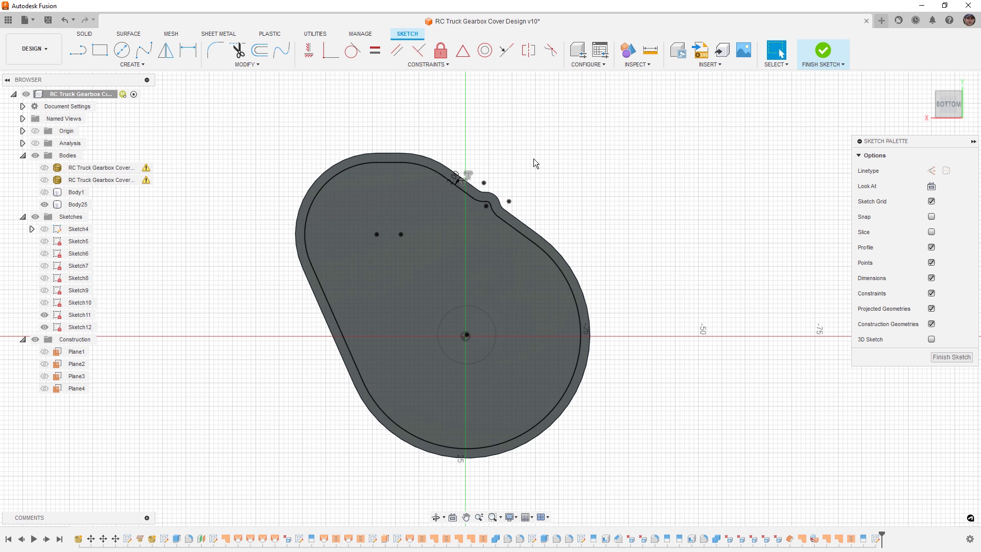
Step: Project the outer circles of both screw bosses from Sketch5 into the current sketch, showing Sketch5 only for the selection
left_click(46, 242)
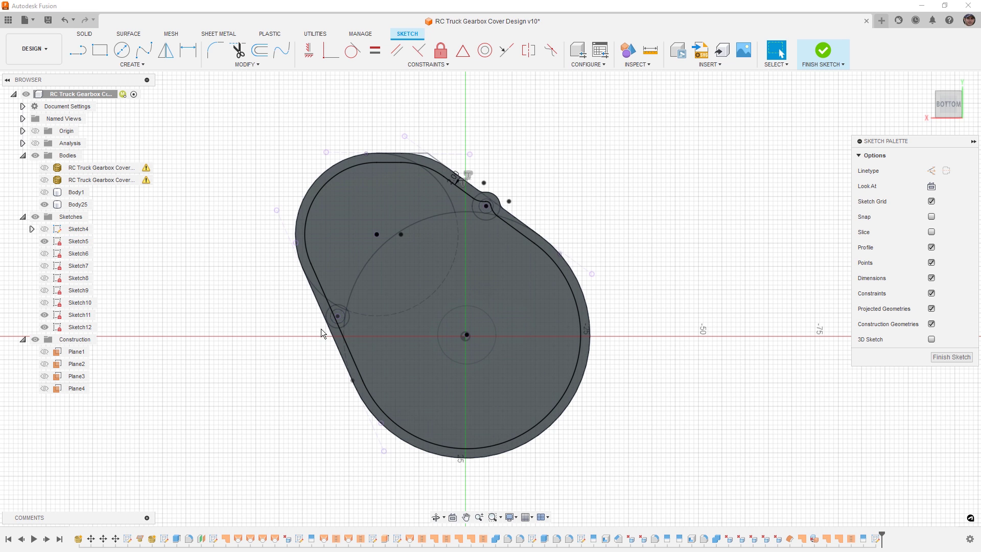
scroll(332, 322, "up", 6)
left_click(385, 304)
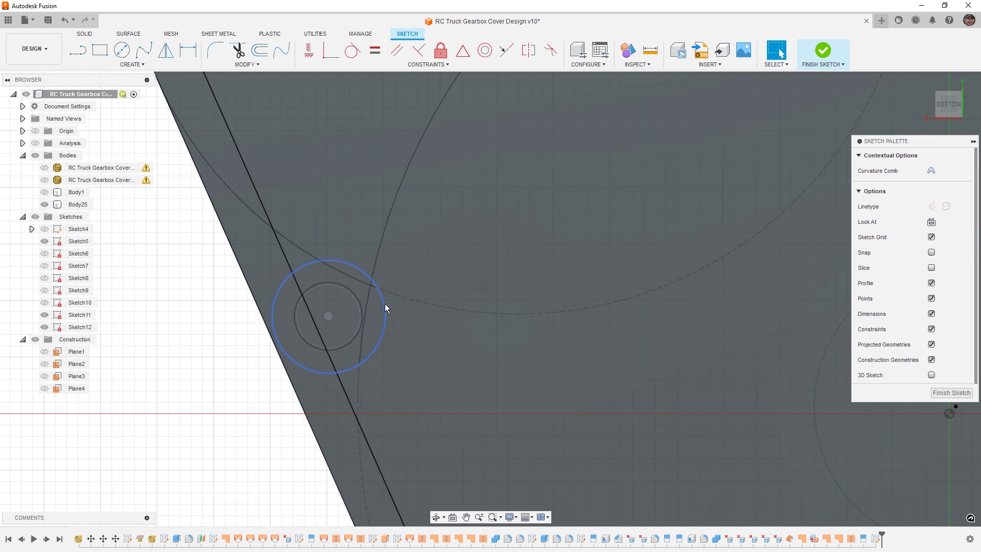
key("p")
scroll(380, 322, "down", 5)
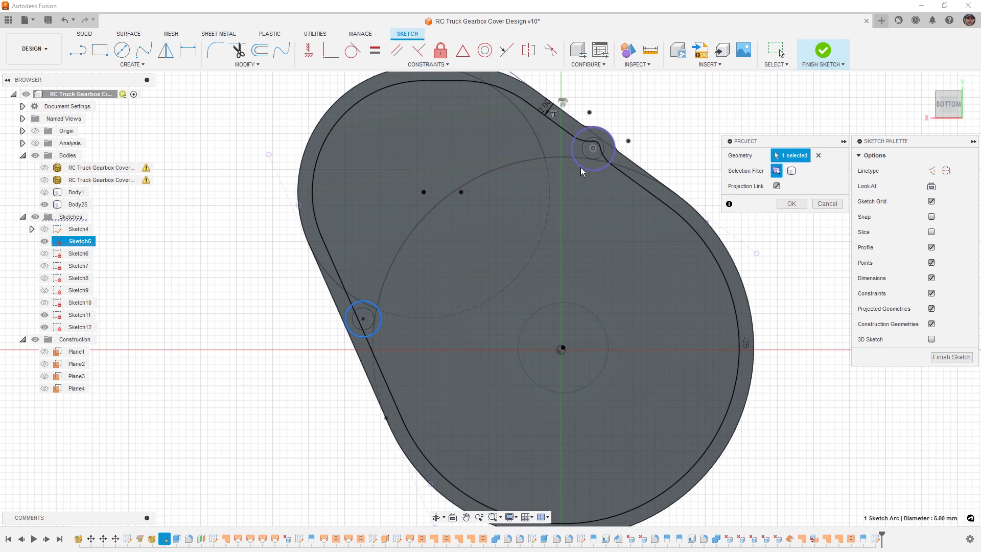
left_click(794, 205)
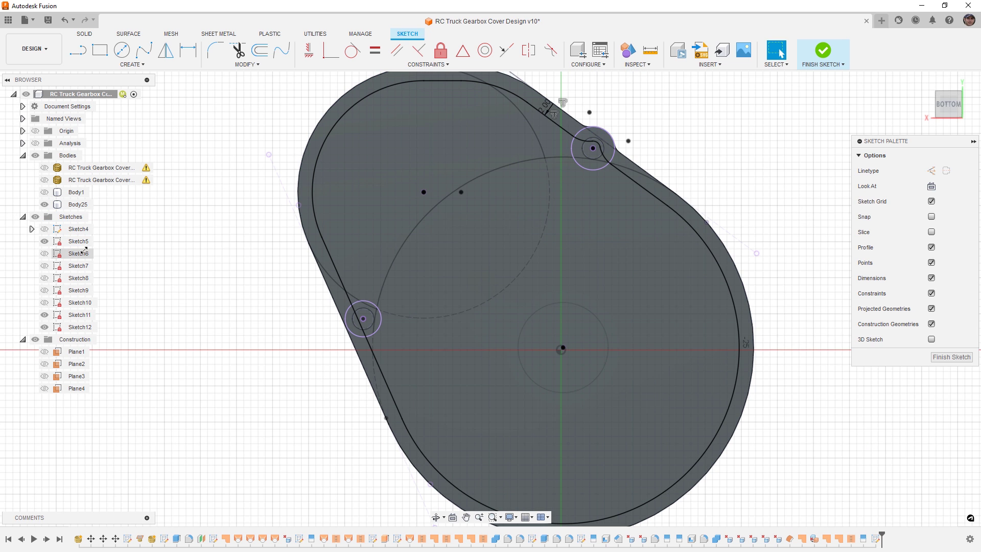
left_click(45, 242)
Step: Convert the projected 5 mm boss circle on the long straight side to construction geometry
middle_click_drag(535, 192, 511, 208)
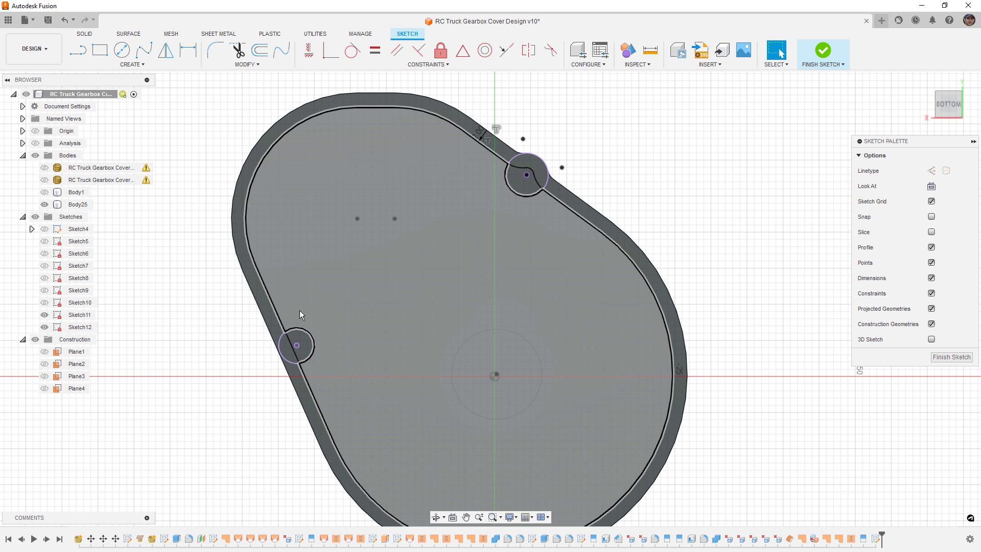
scroll(291, 344, "up", 4)
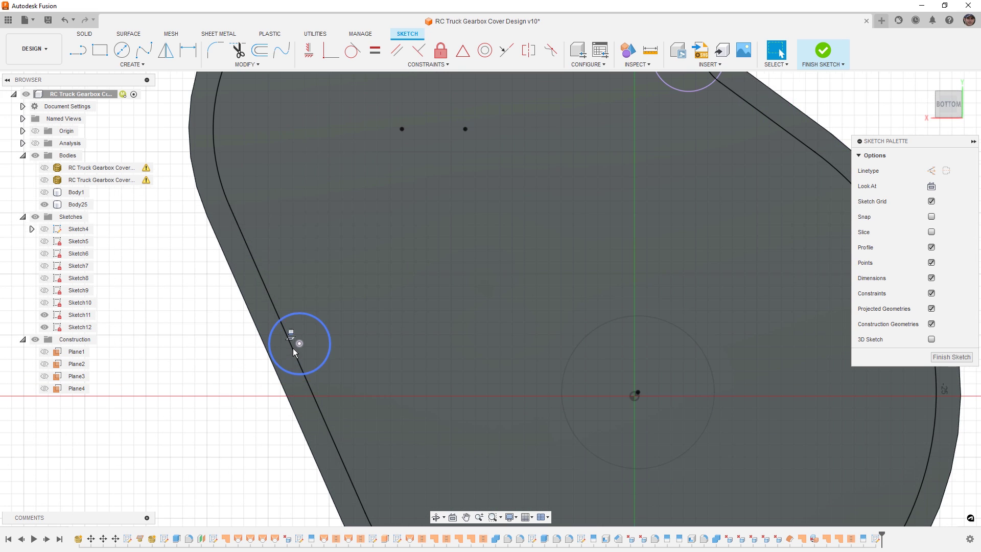
left_click(276, 327)
key("x")
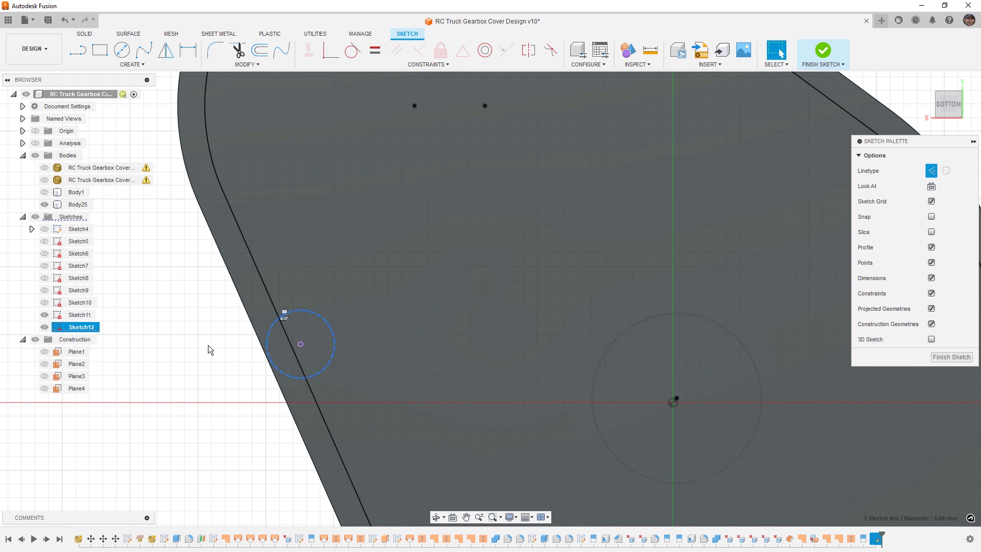
left_click(207, 345)
Step: Draw a circle centred on the 5 mm boss and constrain it equal to the projected construction circle
left_click(122, 49)
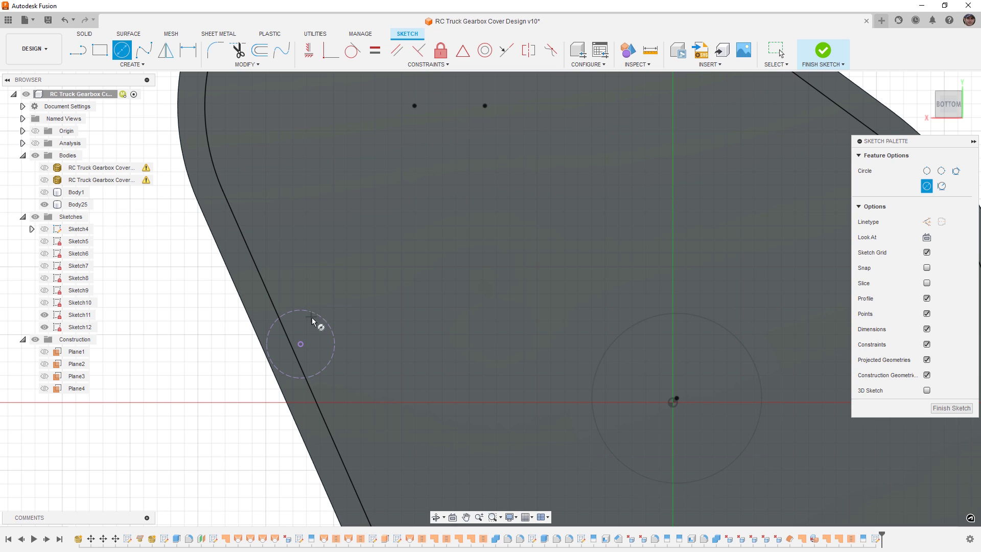
left_click(301, 345)
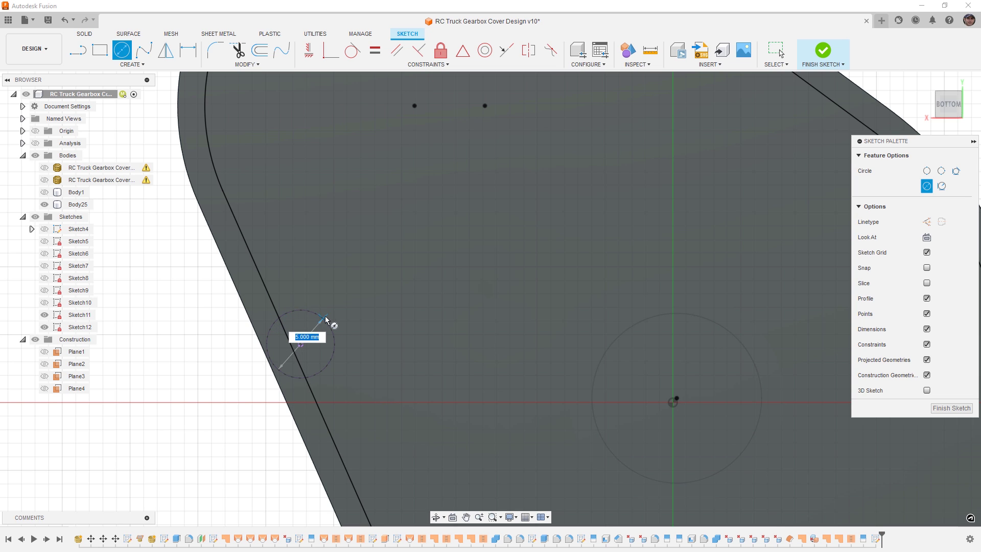
key("Return")
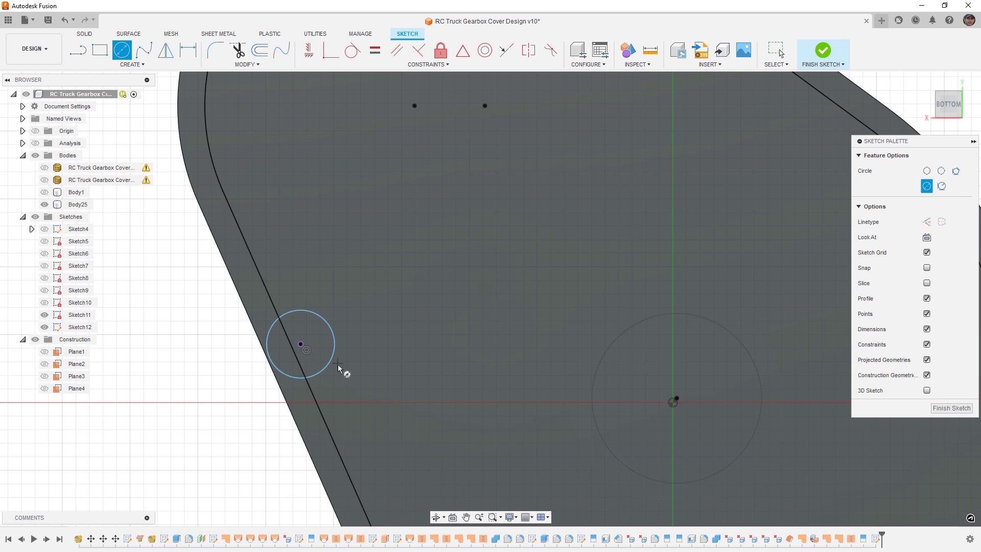
key("Escape")
scroll(318, 330, "up", 3)
left_click(314, 307)
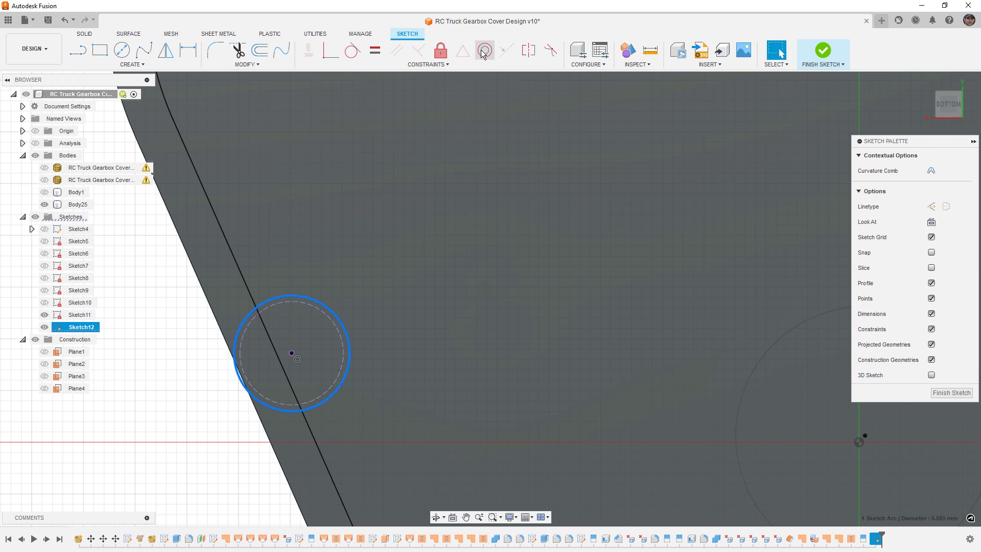
left_click(375, 50)
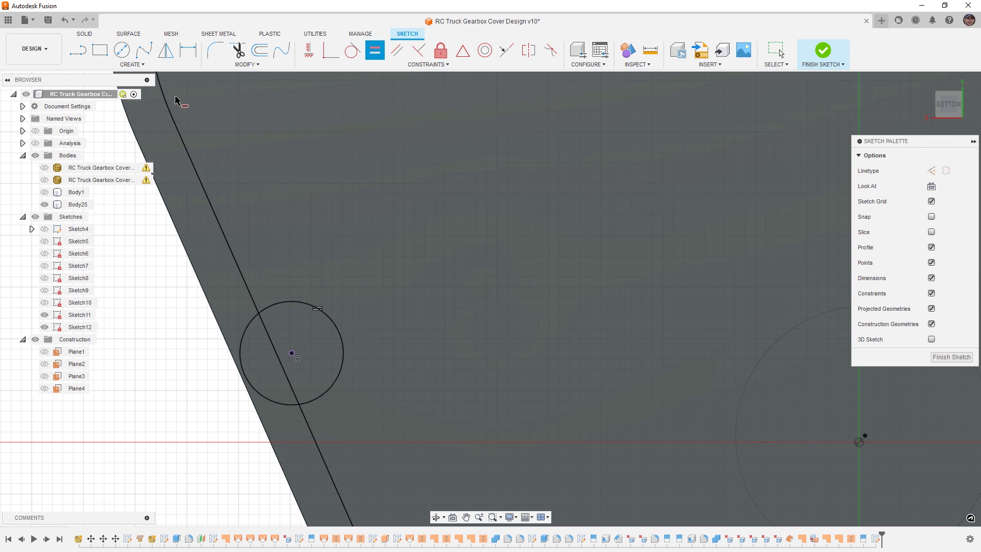
Step: Draw two lines from the straight offset edge to the boss circle, one on each side, both tangent to the circle
left_click(79, 50)
scroll(238, 311, "up", 2)
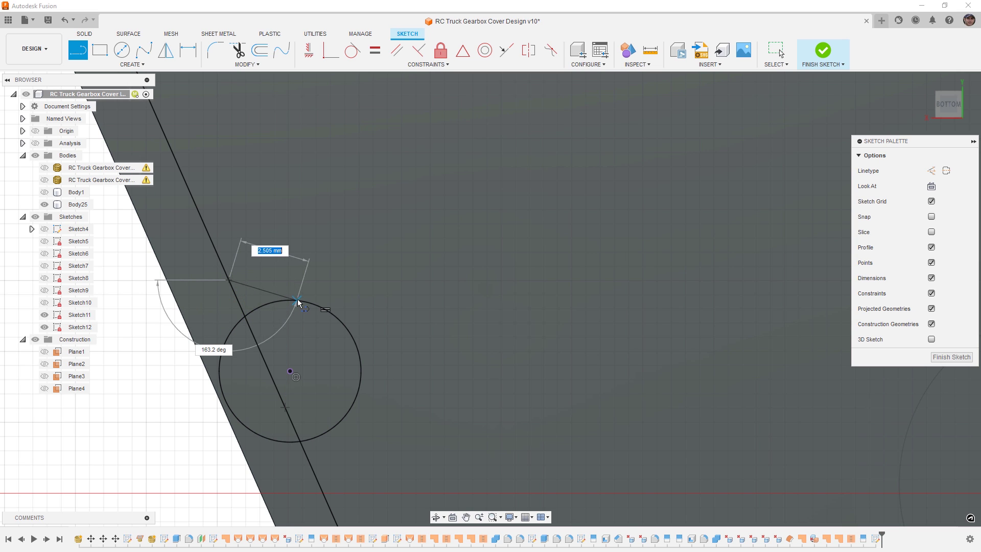
left_click(310, 303)
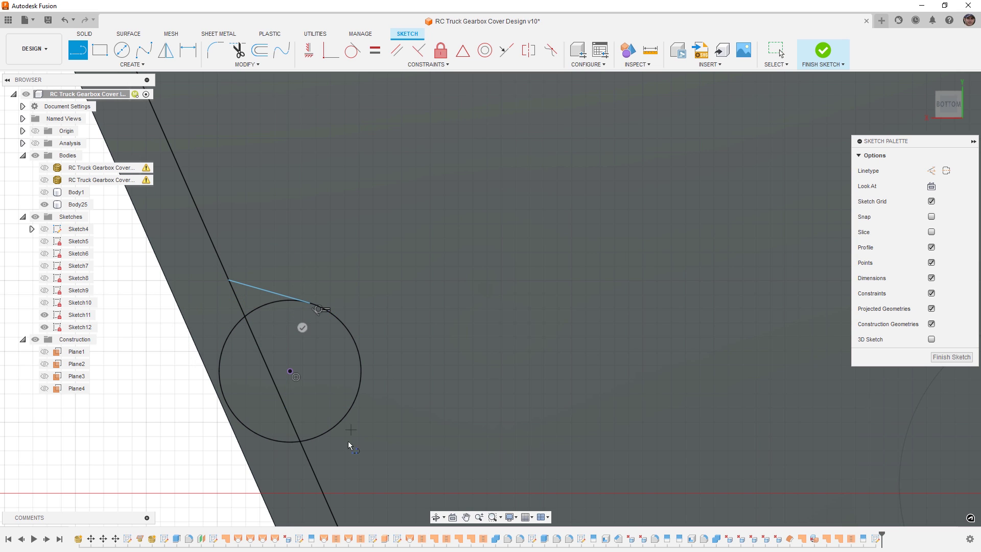
left_click(351, 408)
left_click(322, 490)
left_click(357, 53)
left_click(349, 419)
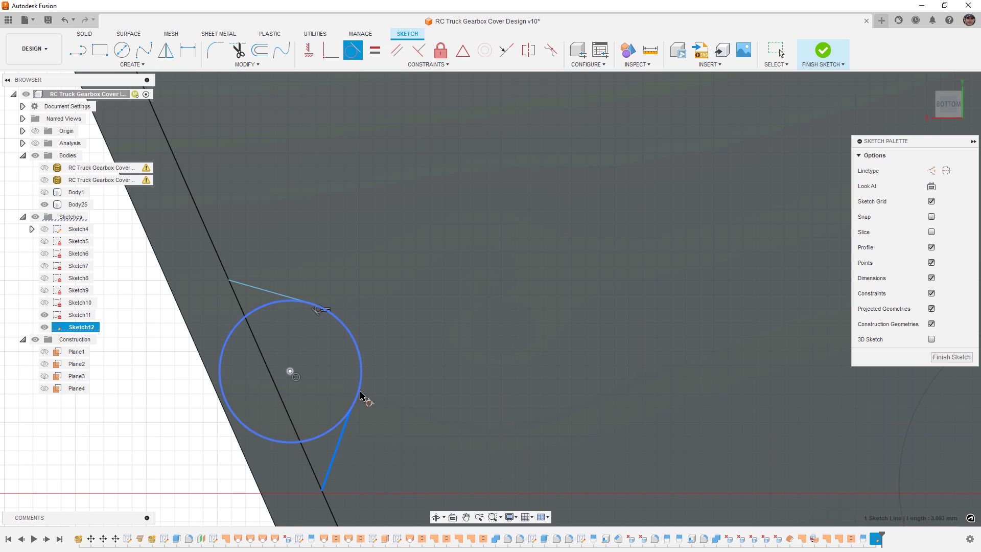
left_click(362, 398)
Step: Set the angle between the upper tangent line and the straight offset edge to 45 degrees
key("d")
left_click(251, 288)
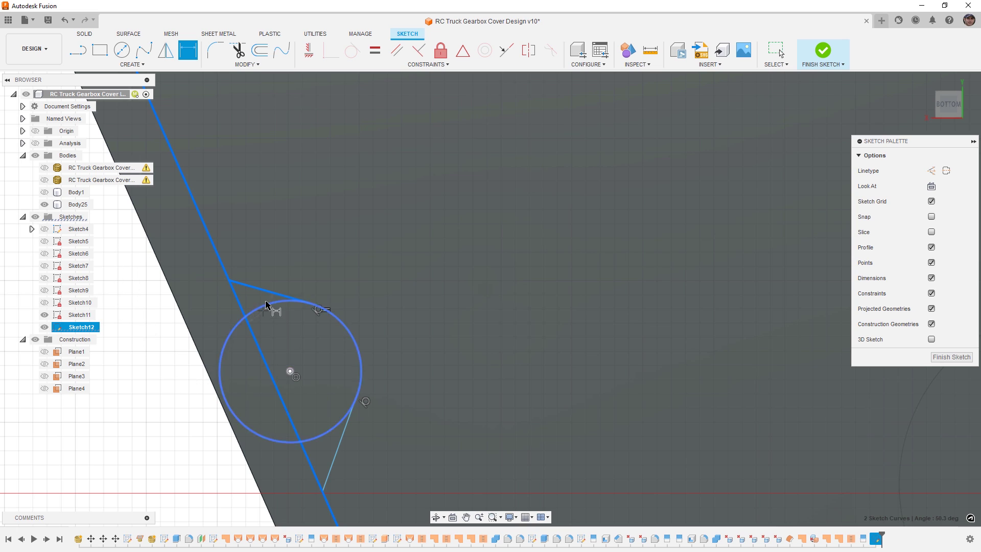
left_click(260, 302)
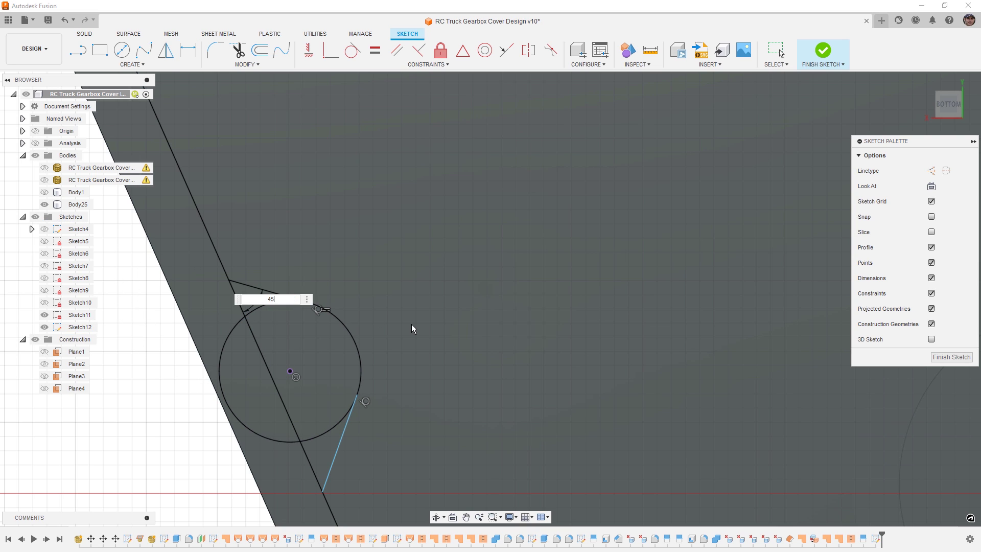
type("45")
key("Return")
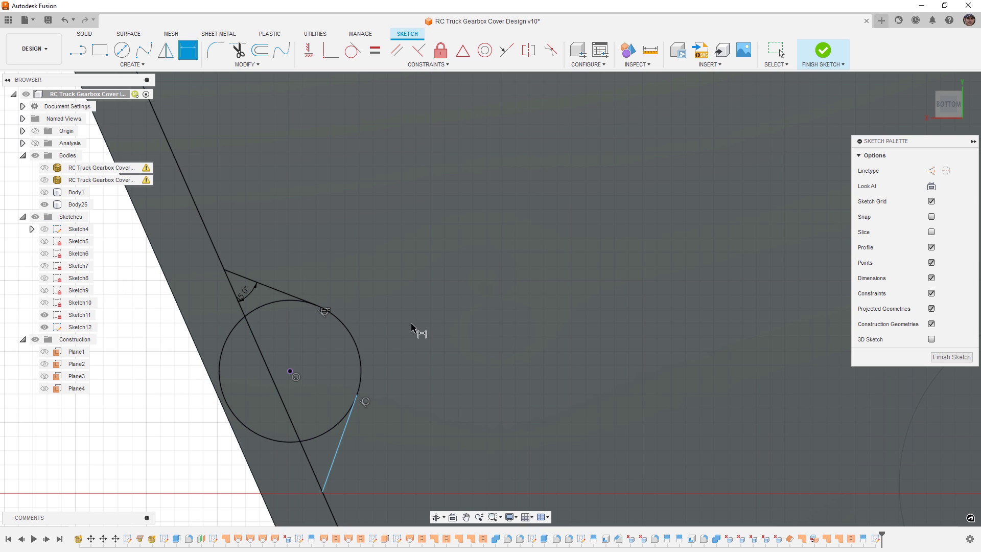
Step: Dimension the angle between the lower tangent line and the offset edge, linking it to dimension d51
left_click(342, 447)
left_click(313, 466)
left_click(322, 448)
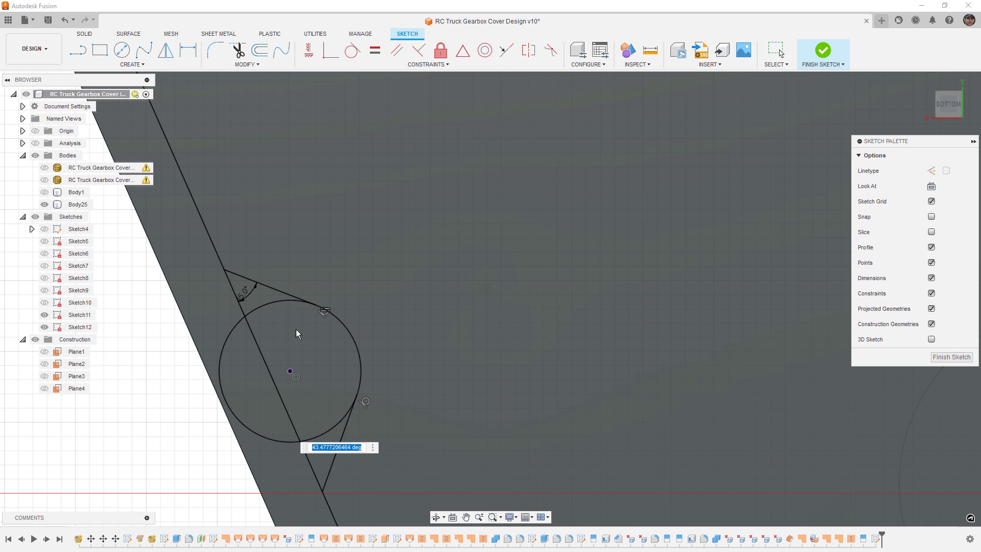
type("d51")
key("Return")
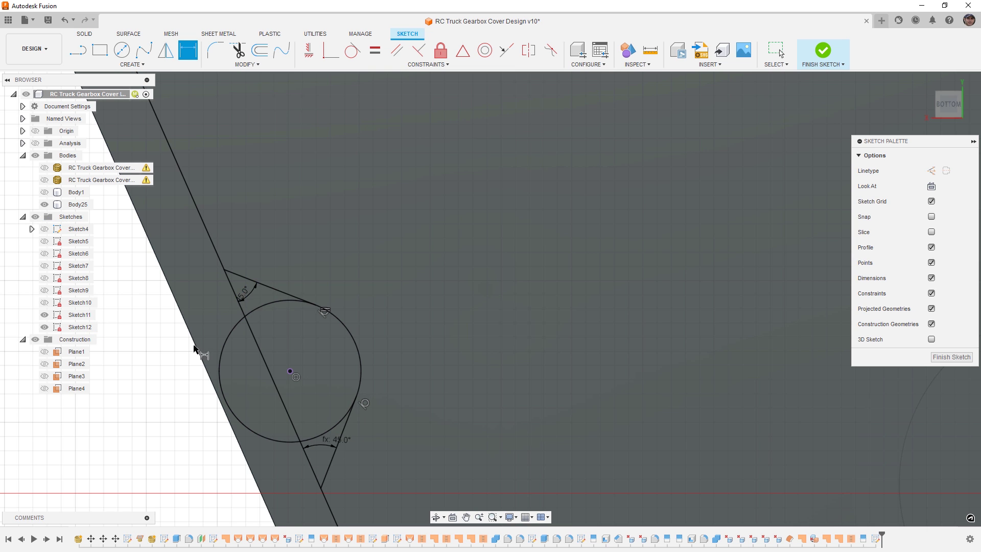
Step: Convert the projected 6 mm circle of the other boss, at the outline's bump, to construction geometry
scroll(199, 353, "down", 3)
scroll(460, 409, "down", 2)
scroll(415, 263, "up", 2)
scroll(424, 274, "up", 2)
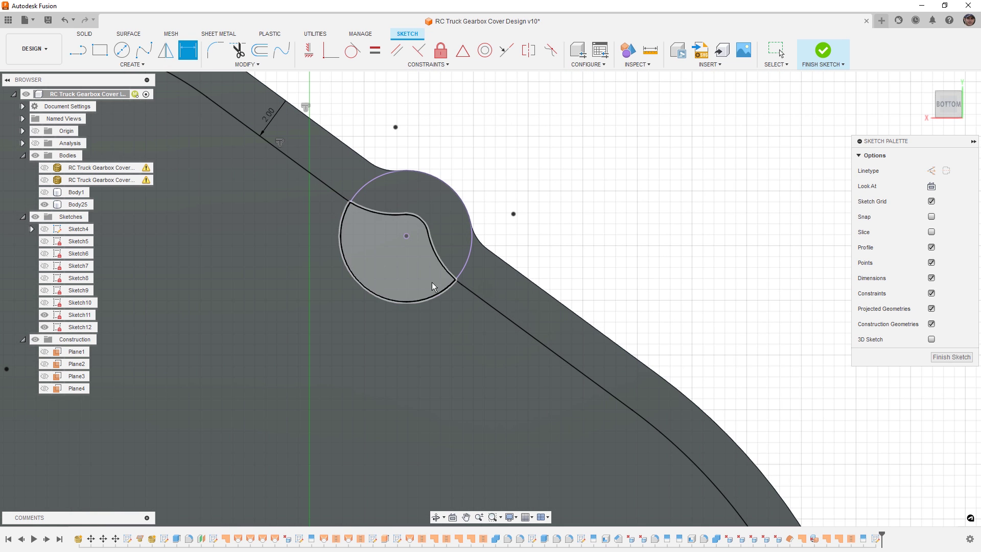
key("Escape")
left_click(436, 299)
key("x")
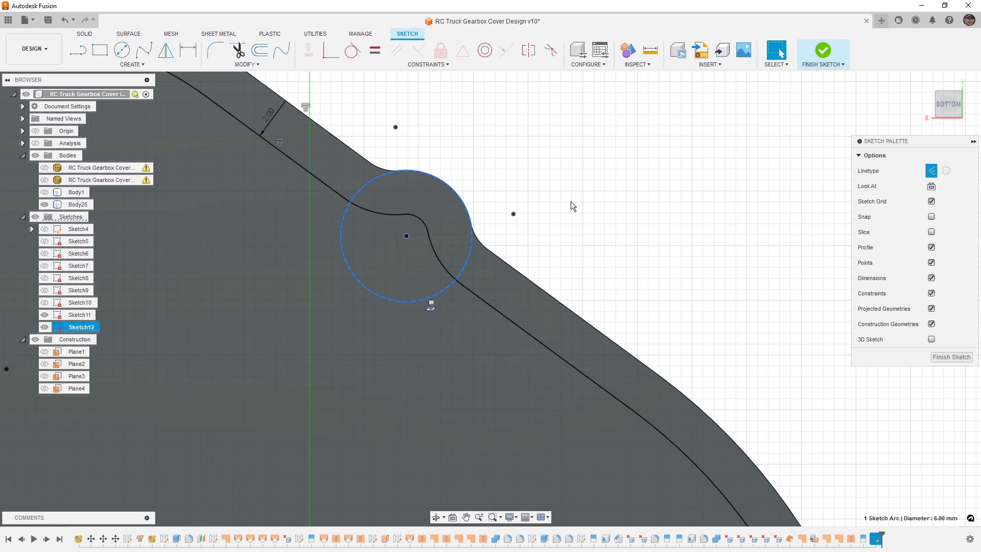
Step: Draw a circle centred on the 6 mm boss and constrain it equal to the projected construction circle
key("c")
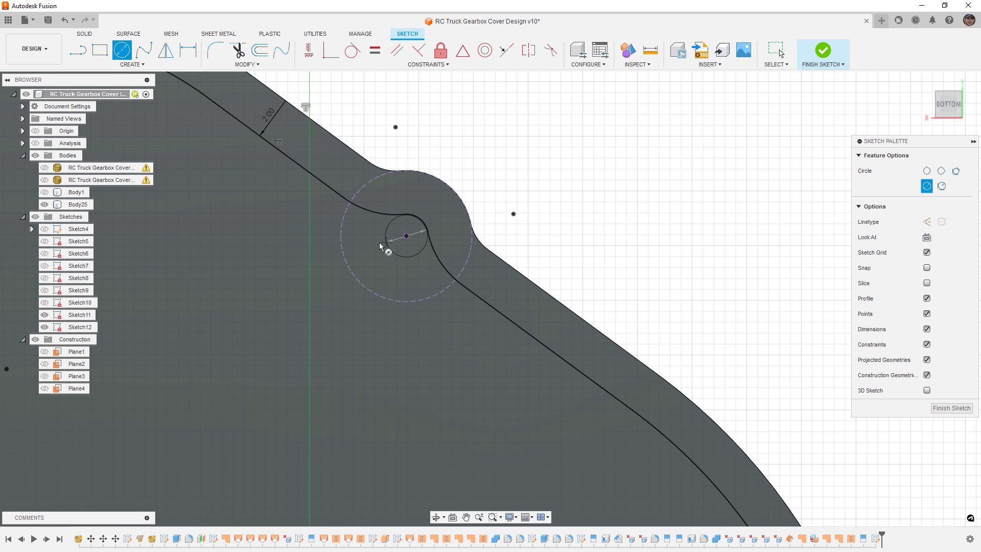
left_click(371, 266)
left_click(375, 49)
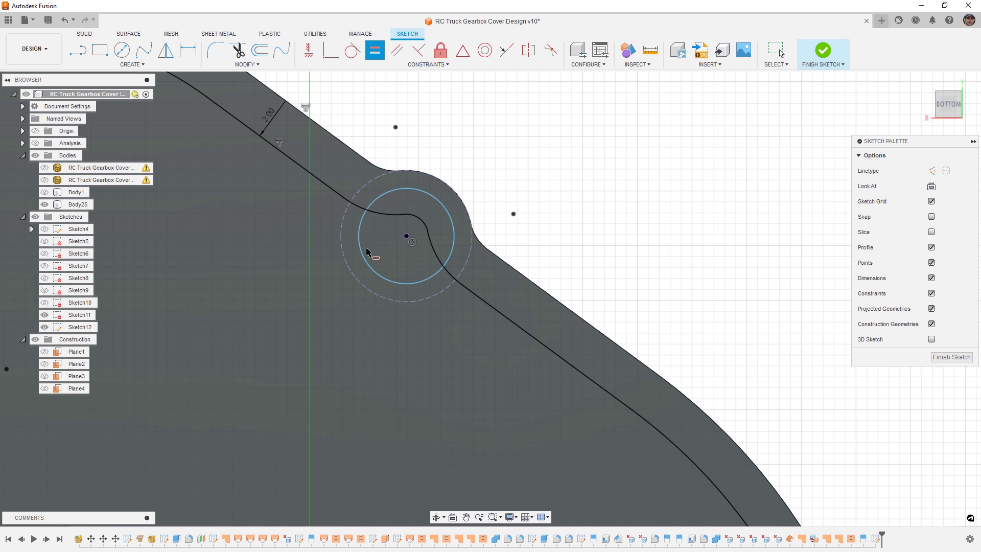
left_click(350, 268)
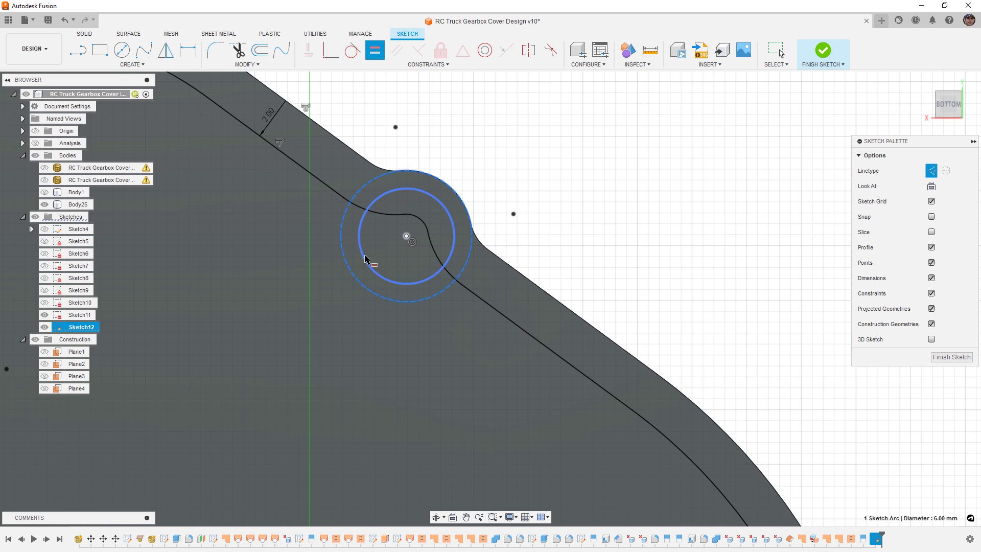
left_click(368, 265)
key("Escape")
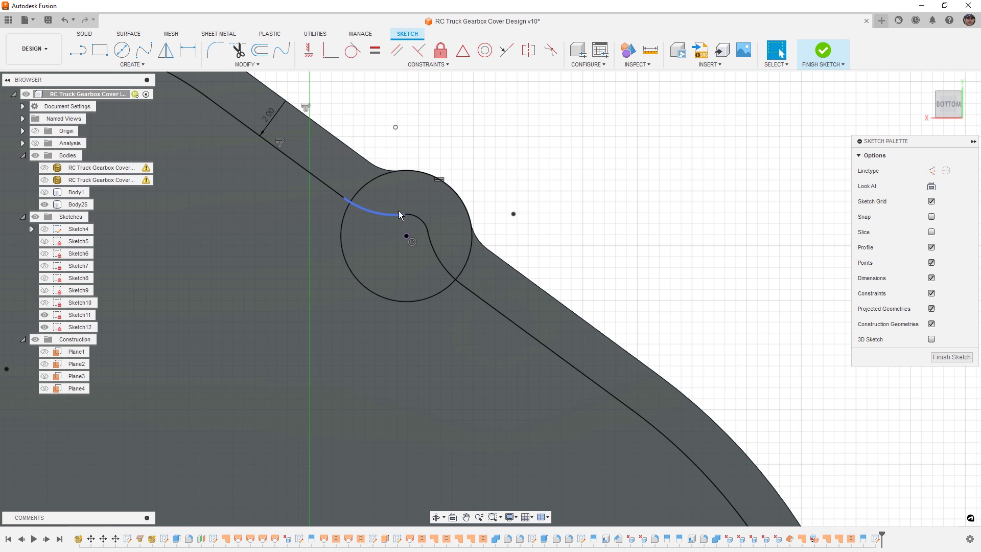
Step: Trim the new circle at the offset outline and delete its leftover arc along the cover's outer edge
left_click(238, 49)
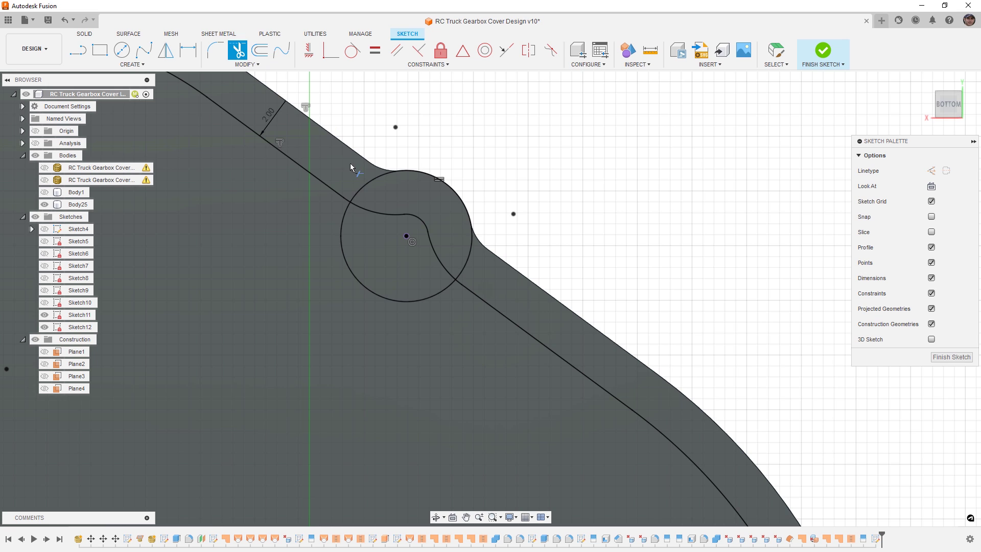
left_click(366, 185)
left_click(469, 243)
key("Escape")
left_click(469, 194)
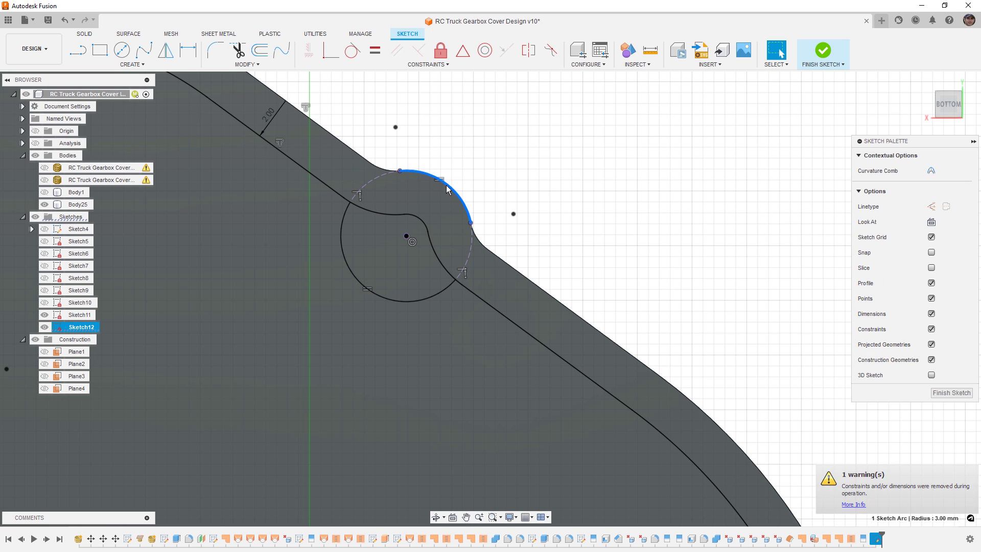
key("Delete")
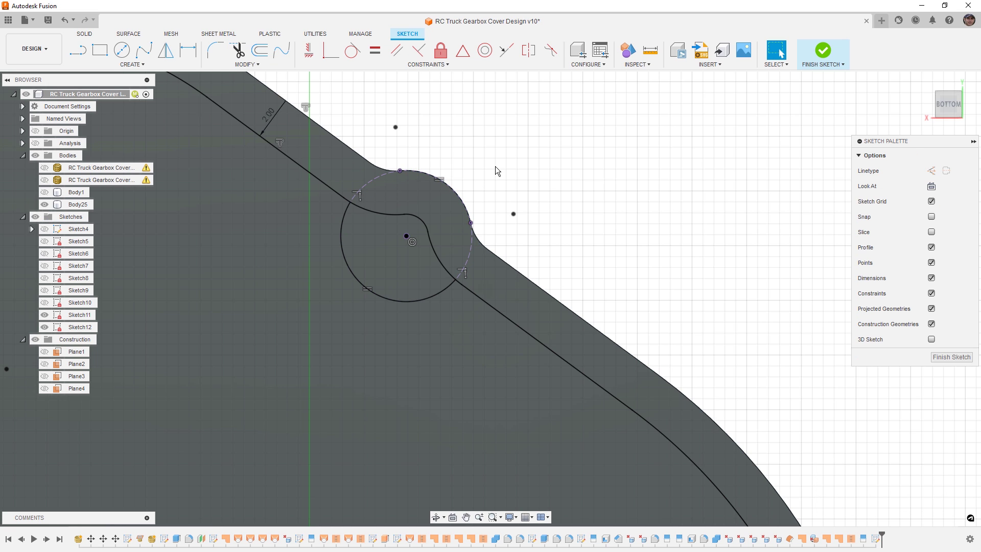
Step: Trim the offset outline inside the bump boss's circle and the outer arc of the other boss's circle, and finish the sketch
left_click(238, 50)
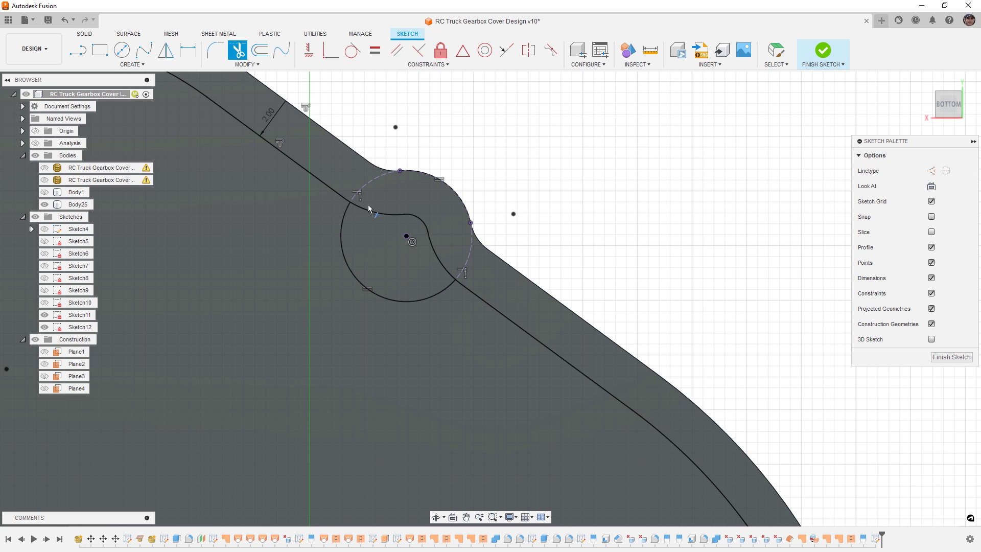
left_click(366, 209)
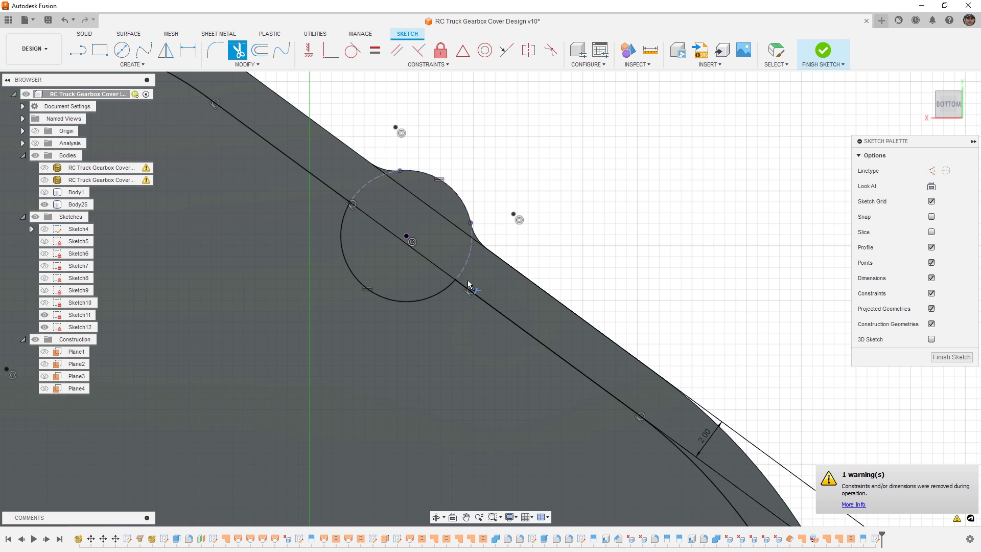
scroll(439, 273, "down", 5)
scroll(381, 312, "up", 3)
scroll(380, 312, "up", 3)
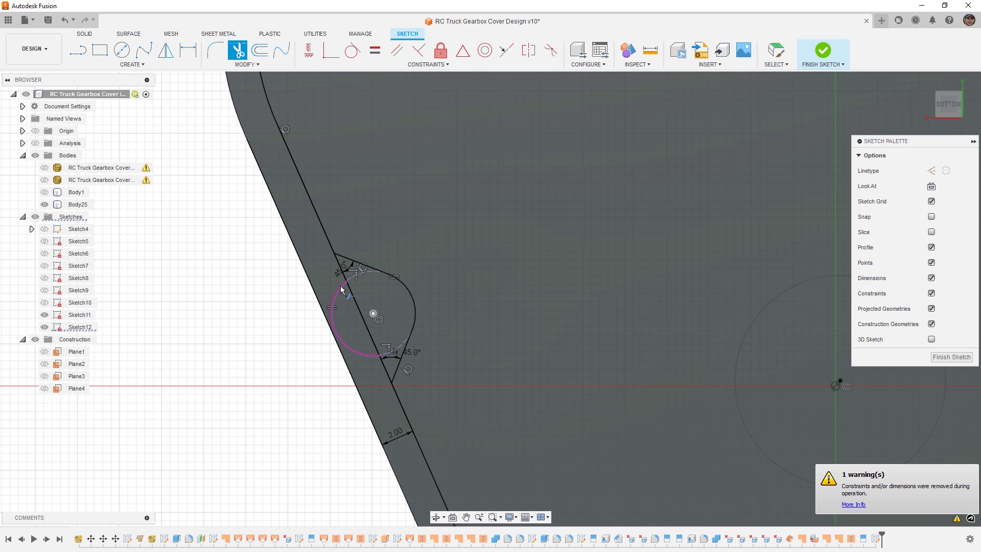
left_click(342, 289)
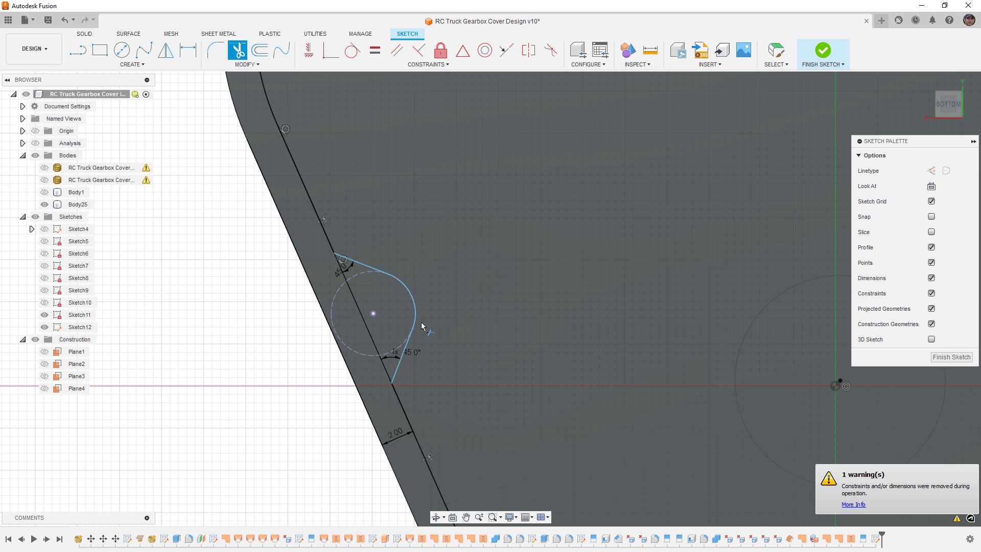
scroll(356, 290, "down", 5)
key("Escape")
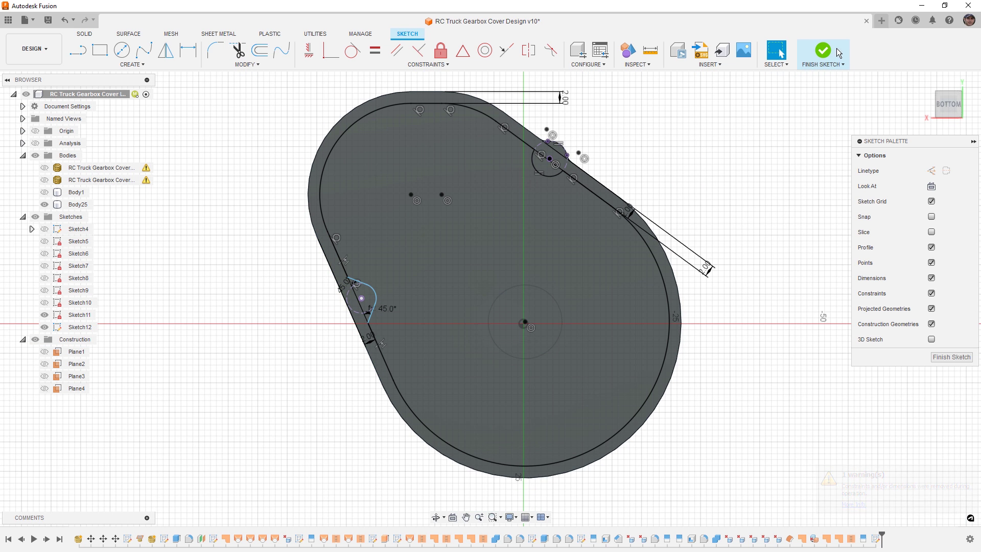
left_click(839, 53)
Step: Split the body's flat underside face with the inner wall and boss profile sketch
left_click(295, 63)
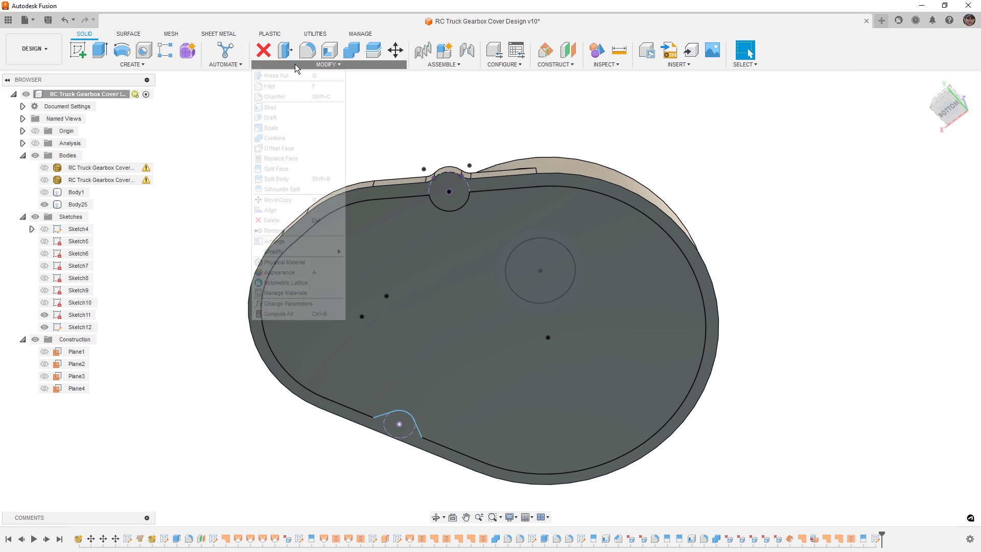
left_click(299, 167)
left_click(639, 241)
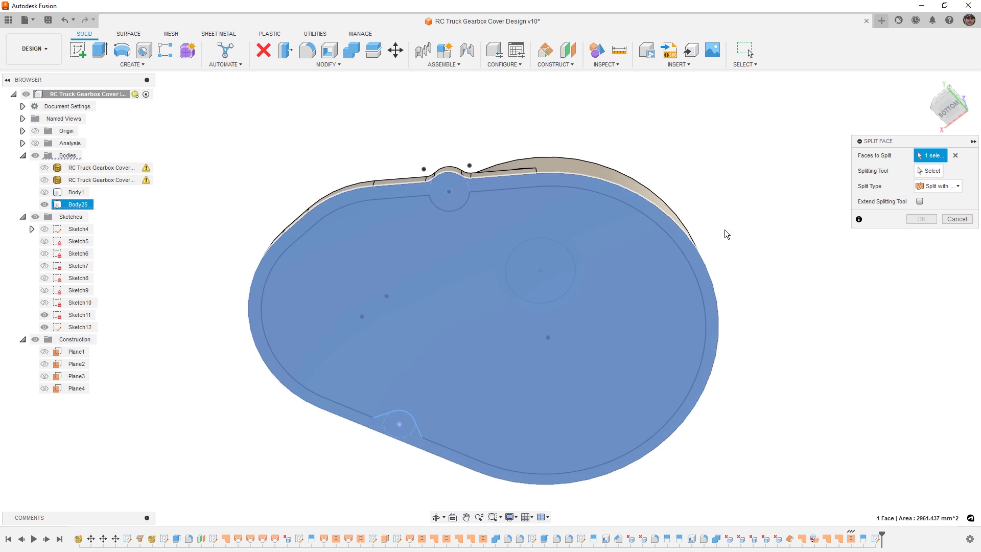
left_click(542, 190)
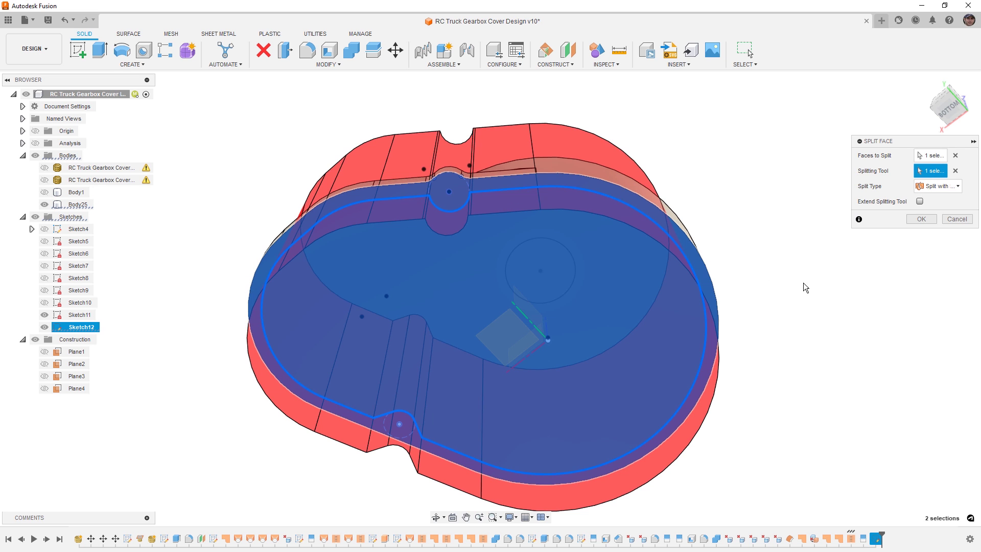
left_click(922, 219)
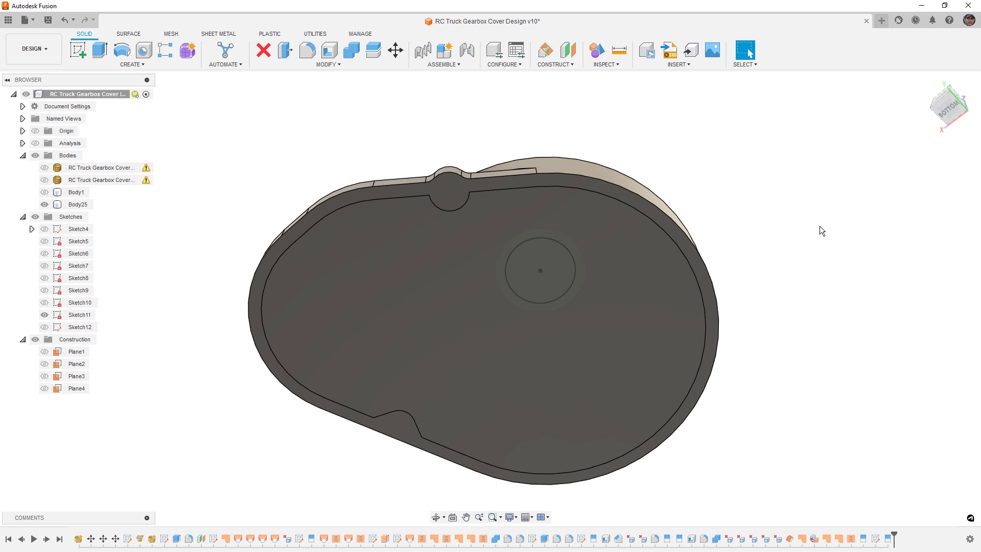
Step: Hide the remaining visible sketch, Sketch11, and save a new version of the design from the home view
middle_click_drag(540, 175, 564, 275, "shift")
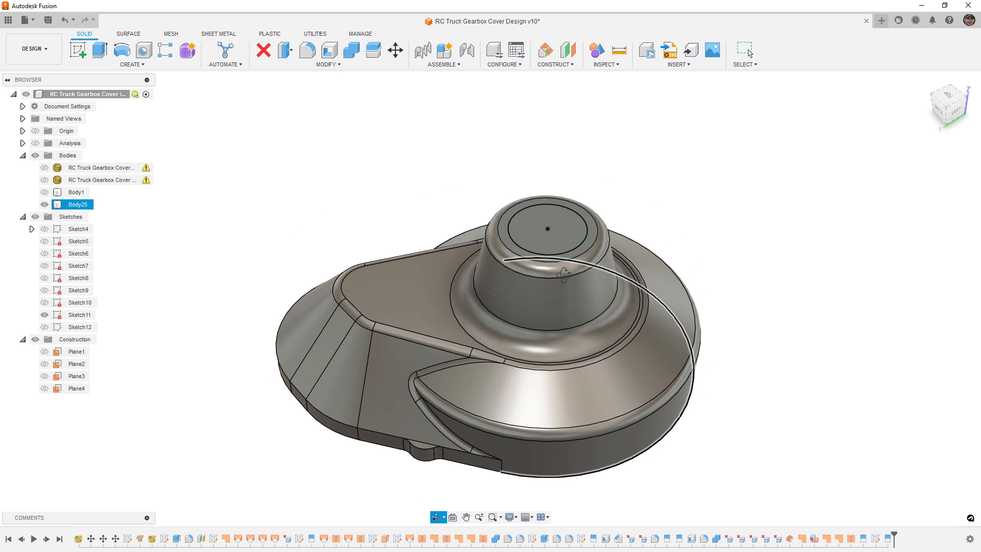
left_click(45, 315)
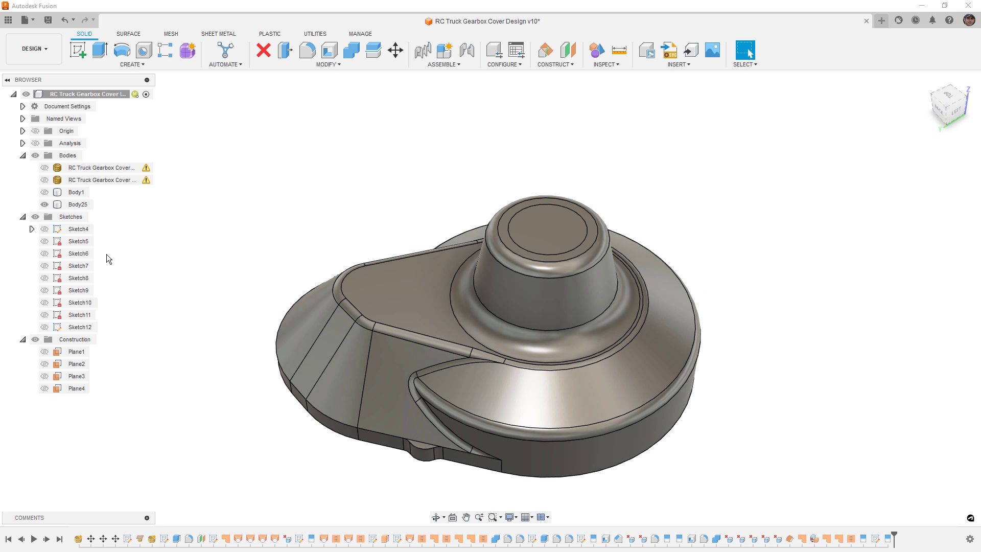
middle_click_drag(671, 253, 700, 186, "shift")
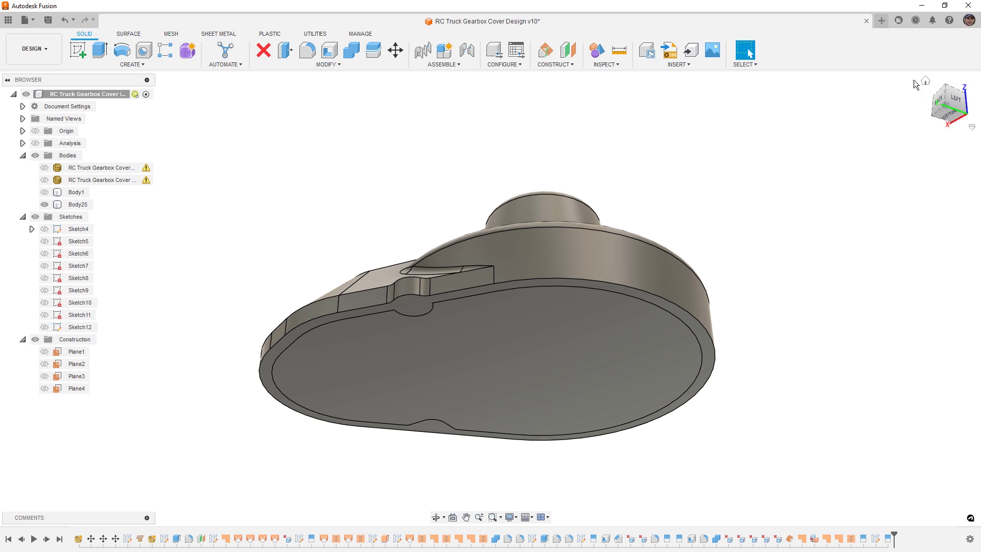
left_click(926, 80)
key("ctrl+s")
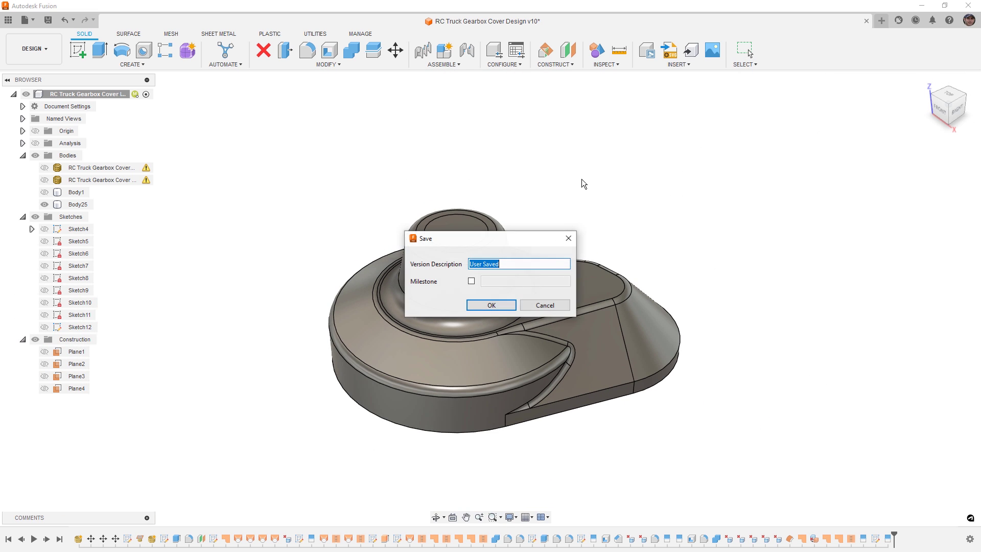
left_click(497, 308)
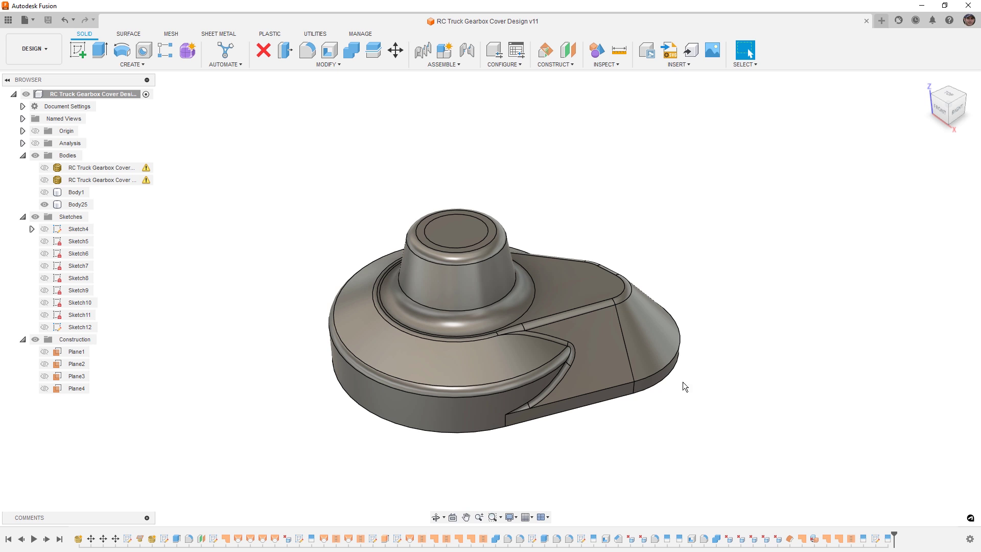
key("f")
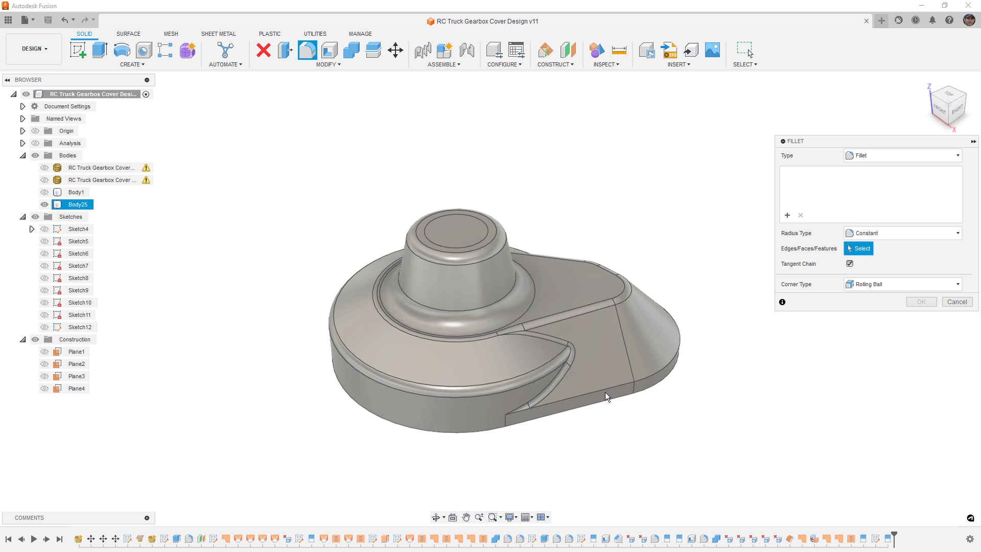
left_click(606, 392)
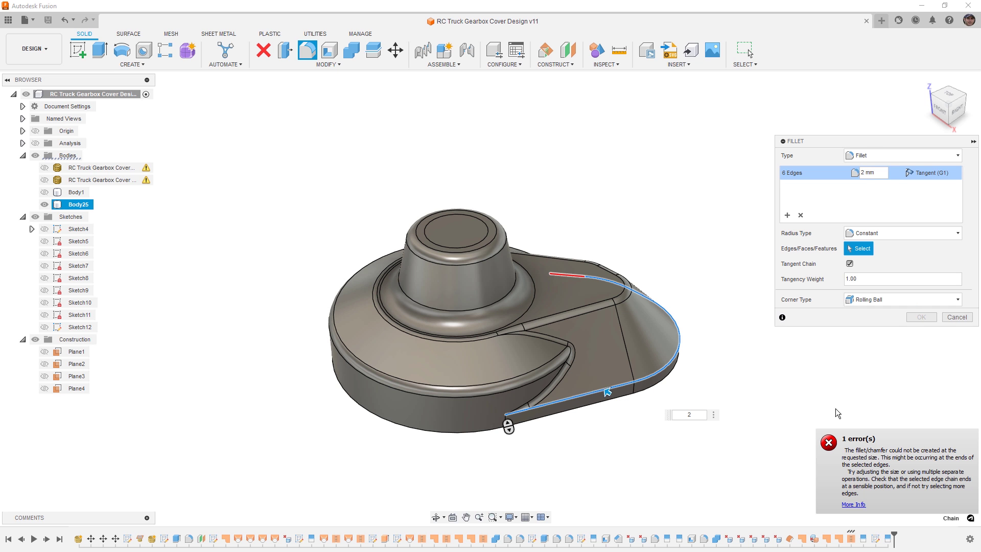
middle_click_drag(760, 366, 612, 341, "shift")
scroll(503, 397, "up", 8)
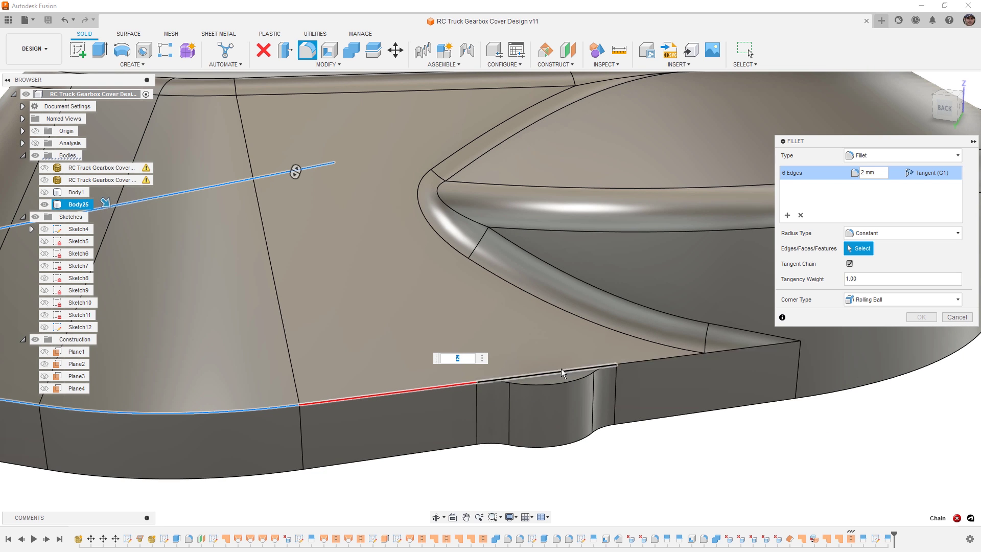
left_click(956, 317)
scroll(481, 339, "down", 10)
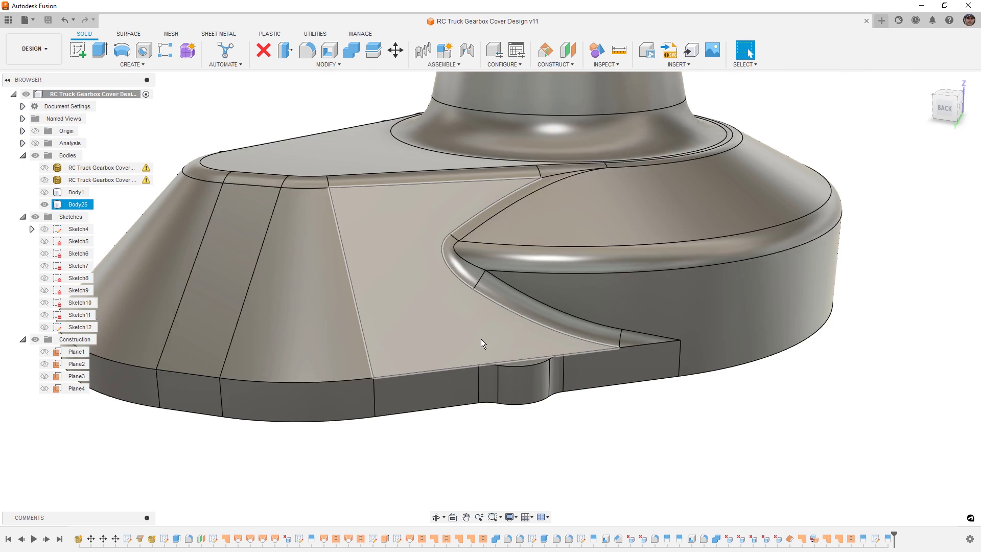
Step: Shell the cover body inward, removing the inner region of the split underside face
middle_click_drag(574, 335, 506, 245, "shift")
left_click(336, 82)
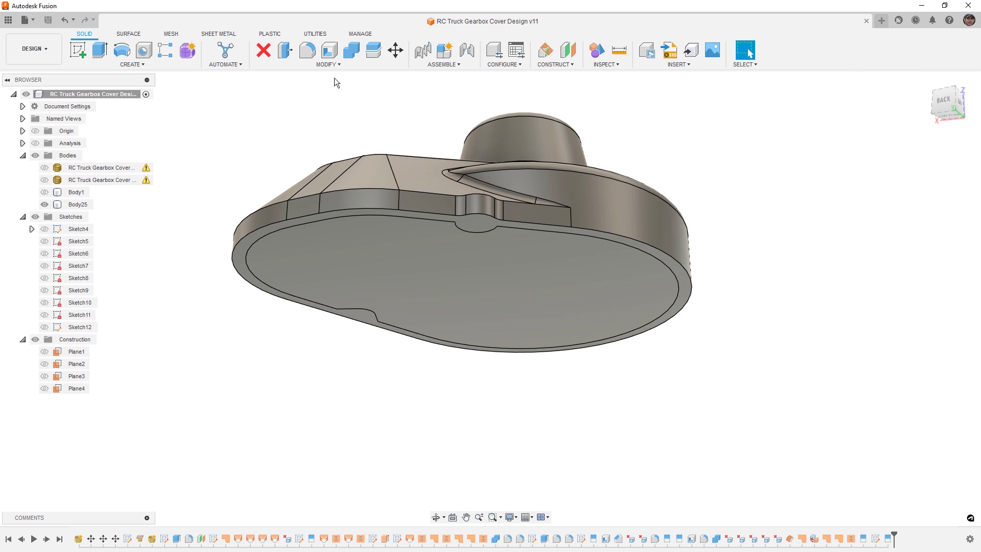
left_click(333, 53)
left_click(491, 290)
middle_click_drag(537, 215, 569, 297, "shift")
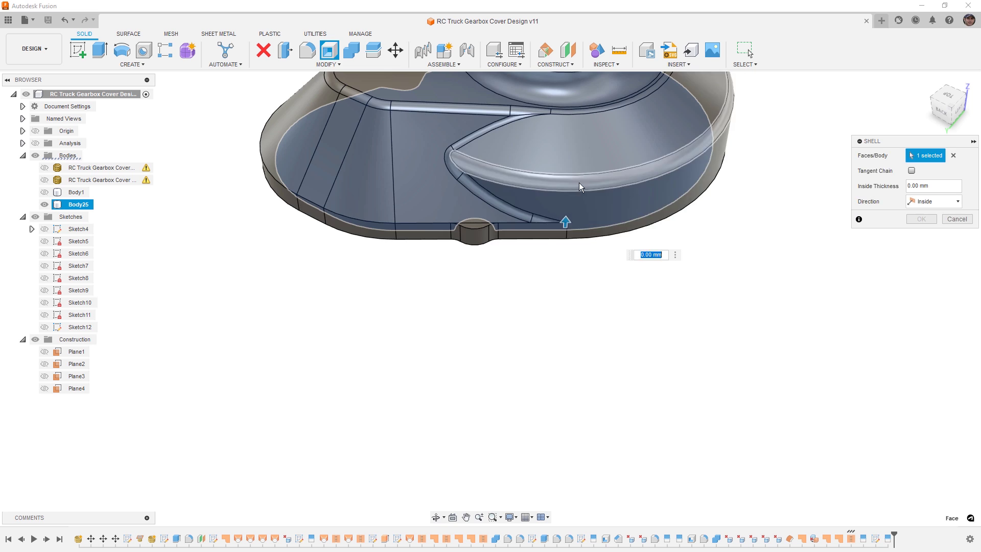
Step: Add the flat top face of the tall boss to the Shell selection and set the inside thickness to 1.3 mm
scroll(580, 188, "down", 1)
middle_click_drag(580, 188, 525, 381)
left_click(484, 169)
middle_click_drag(498, 316, 620, 244, "shift")
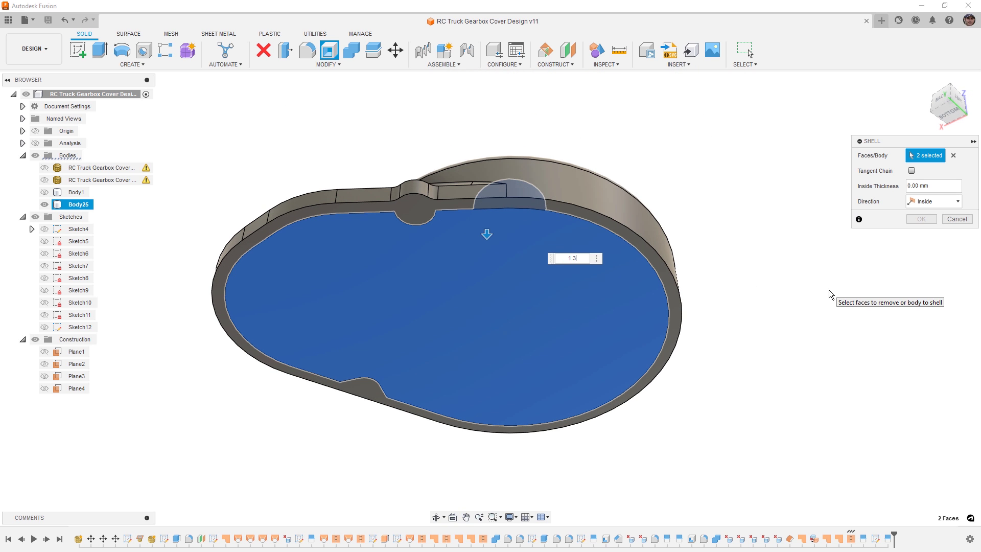
middle_click_drag(613, 312, 588, 390, "shift")
scroll(593, 378, "up", 6)
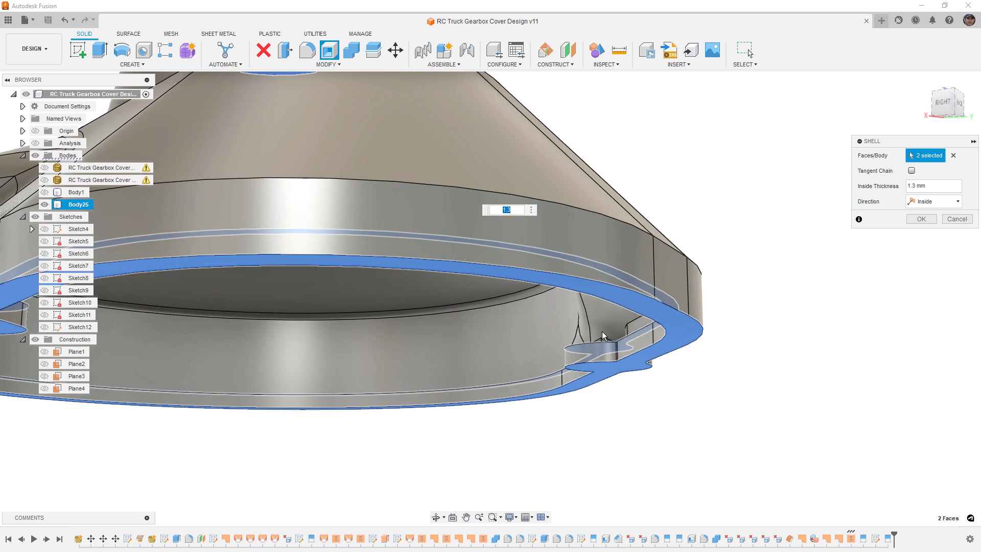
middle_click_drag(607, 353, 622, 320, "shift")
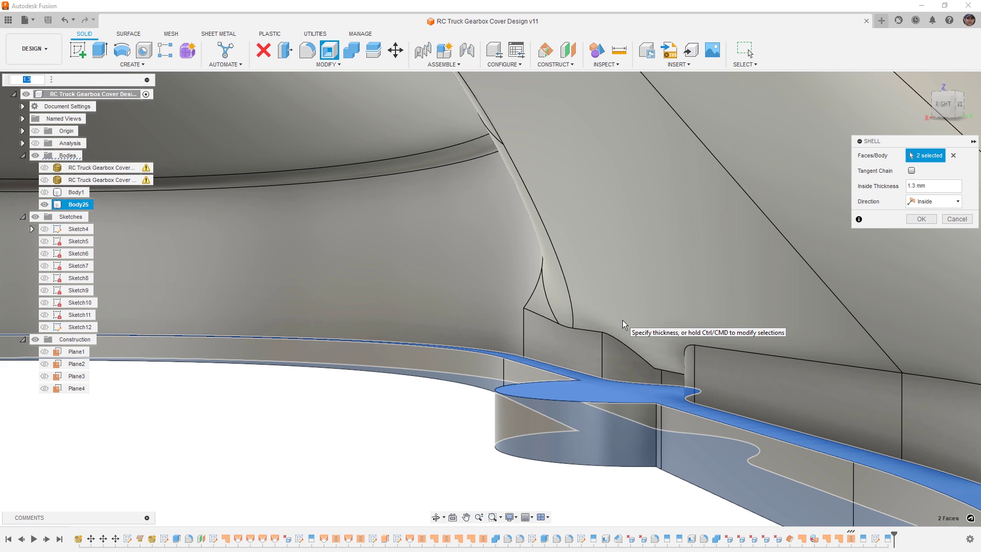
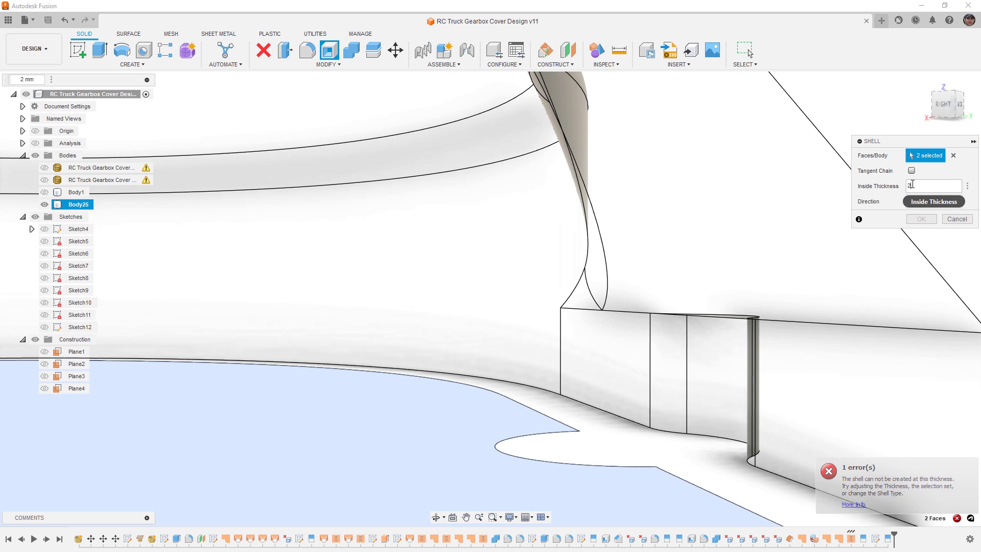
Step: Set the shell's inside thickness to 1.5 mm and apply the Shell
double_click(908, 186)
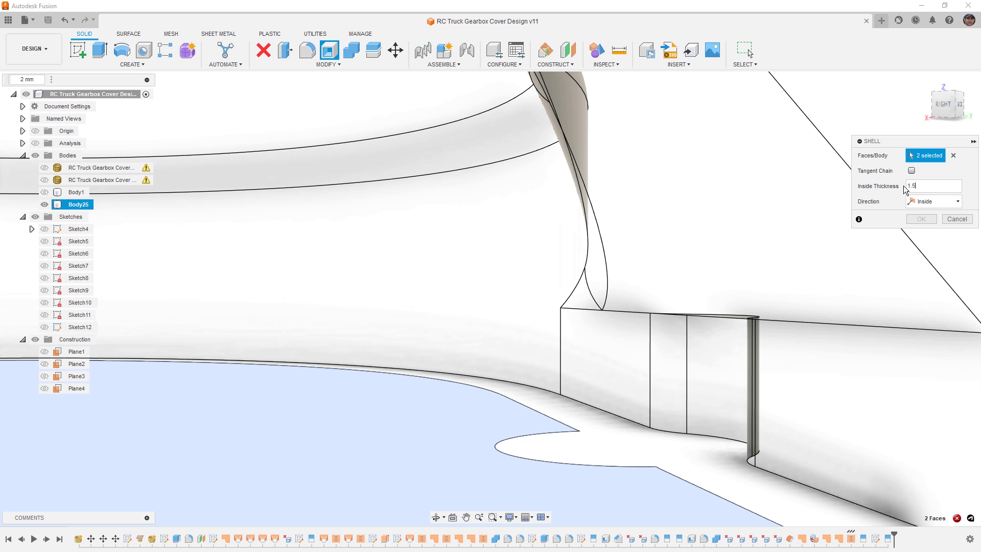
scroll(648, 314, "down", 5)
middle_click_drag(639, 309, 632, 205, "shift")
scroll(633, 205, "down", 4)
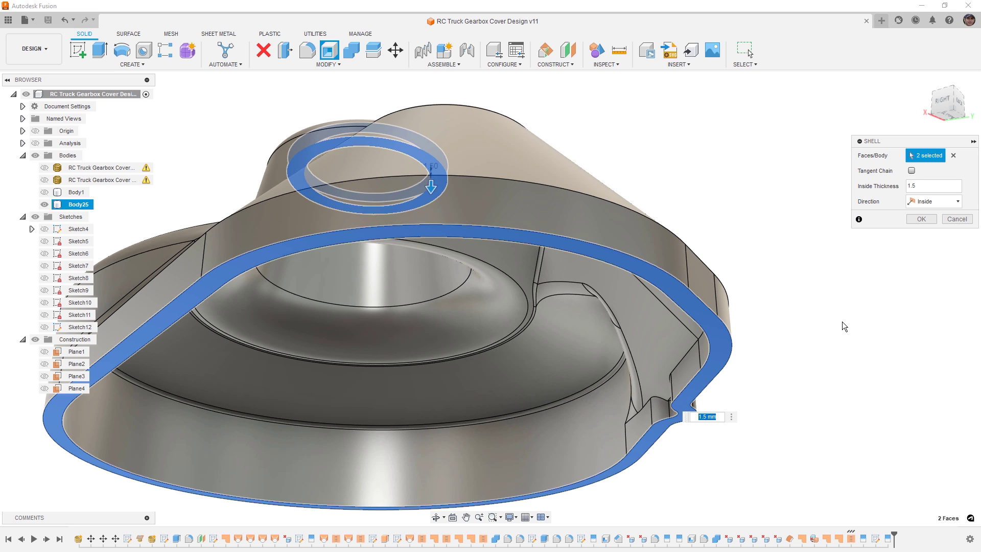
left_click(921, 219)
Step: Show Sketch5 over the shelled cover body
scroll(734, 325, "down", 3)
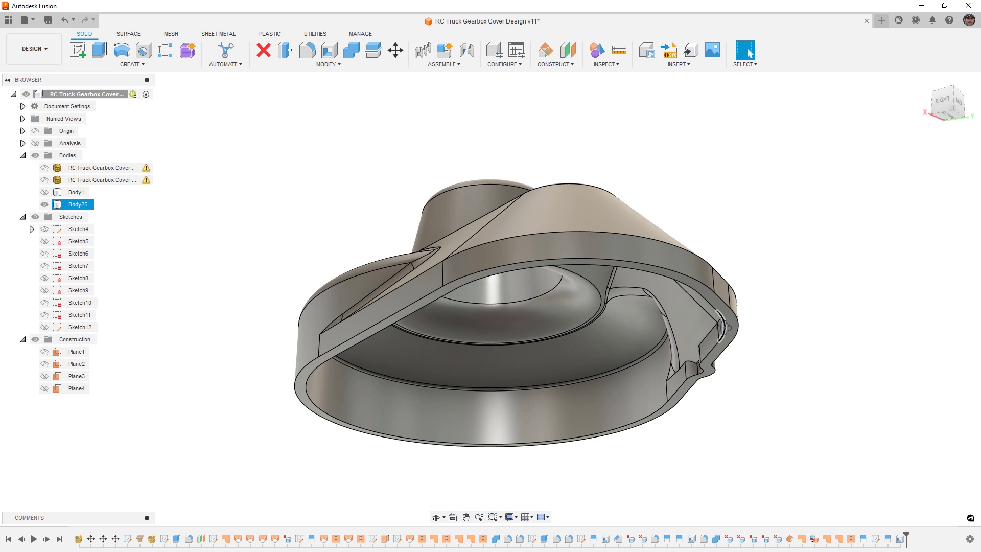
middle_click_drag(734, 325, 683, 370, "shift")
scroll(662, 386, "up", 4)
scroll(661, 381, "up", 8)
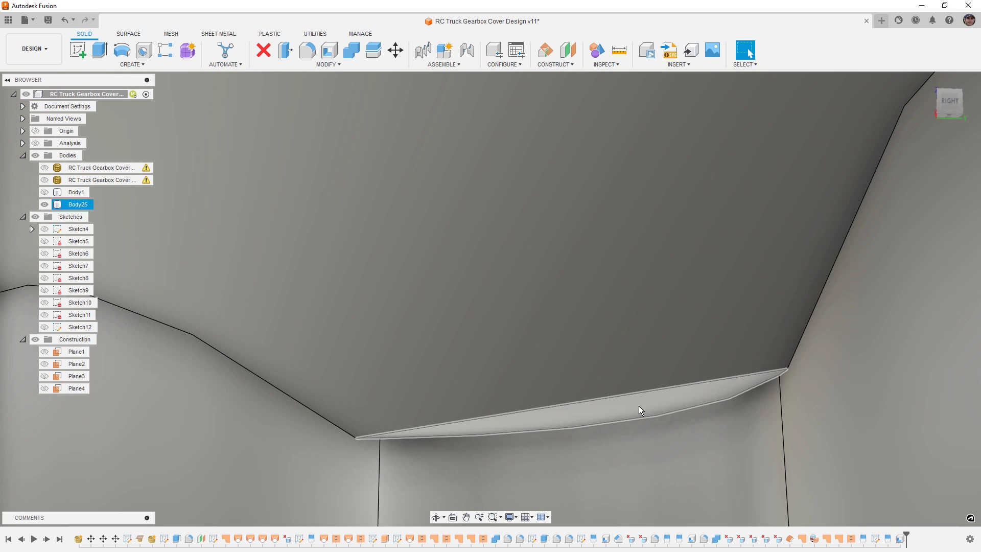
mouse_move(639, 405)
middle_mouse_down("shift")
mouse_move(648, 385)
mouse_move(615, 418)
mouse_move(629, 398)
mouse_move(682, 391)
mouse_move(633, 414)
mouse_move(700, 392)
mouse_move(694, 375)
mouse_move(690, 390)
mouse_move(602, 396)
mouse_move(620, 408)
mouse_move(605, 439)
mouse_move(622, 399)
mouse_move(595, 364)
middle_mouse_up("shift")
scroll(612, 395, "down", 10)
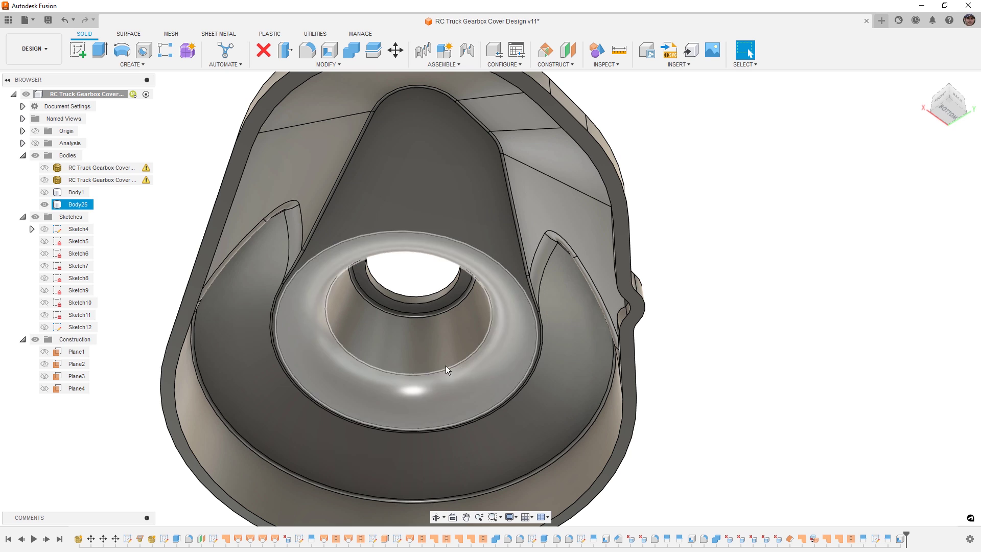
left_click(46, 242)
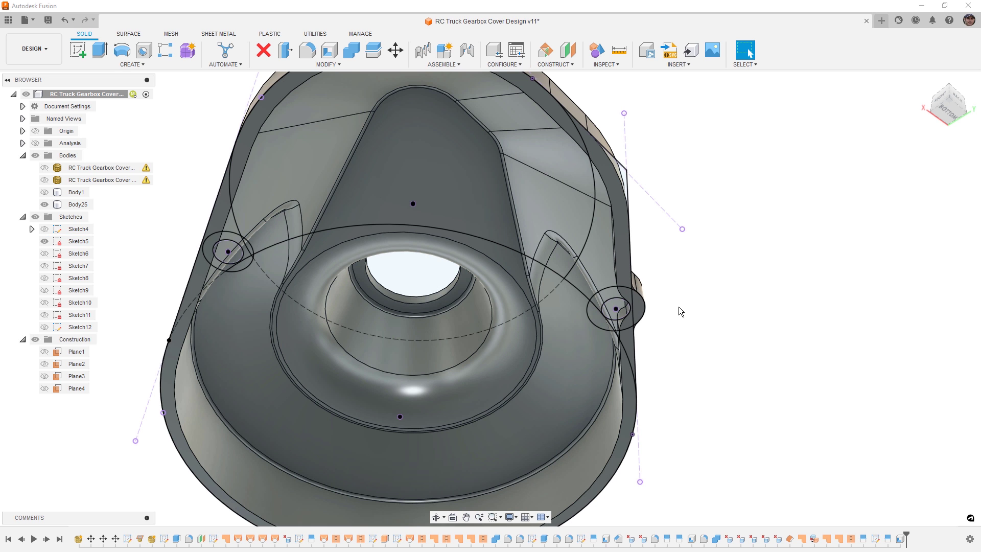
mouse_move(715, 320)
middle_mouse_down("shift")
mouse_move(701, 339)
mouse_move(705, 325)
middle_mouse_up("shift")
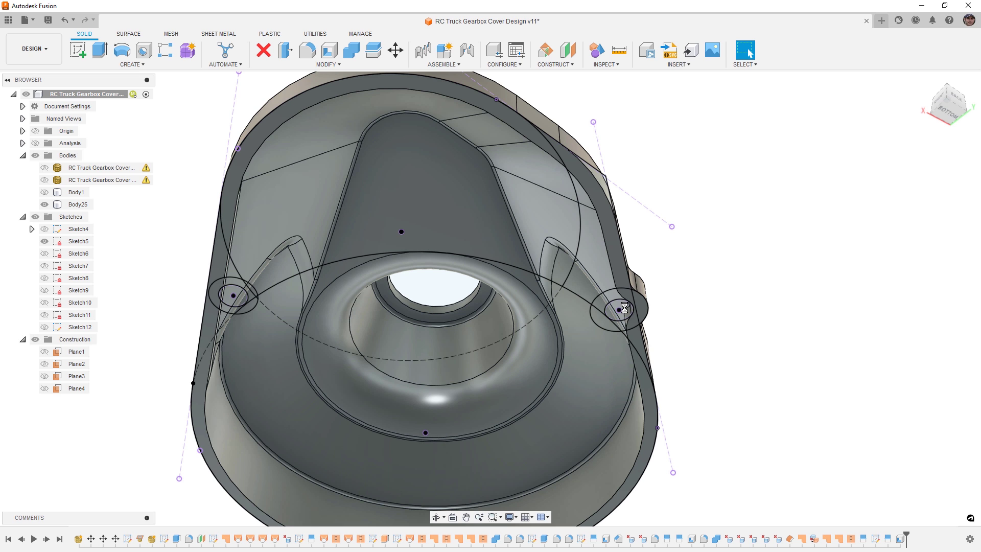
Step: Start an Extrude with the four Sketch5 profiles that fill the outer screw-boss circle at the cover's side bump
key("e")
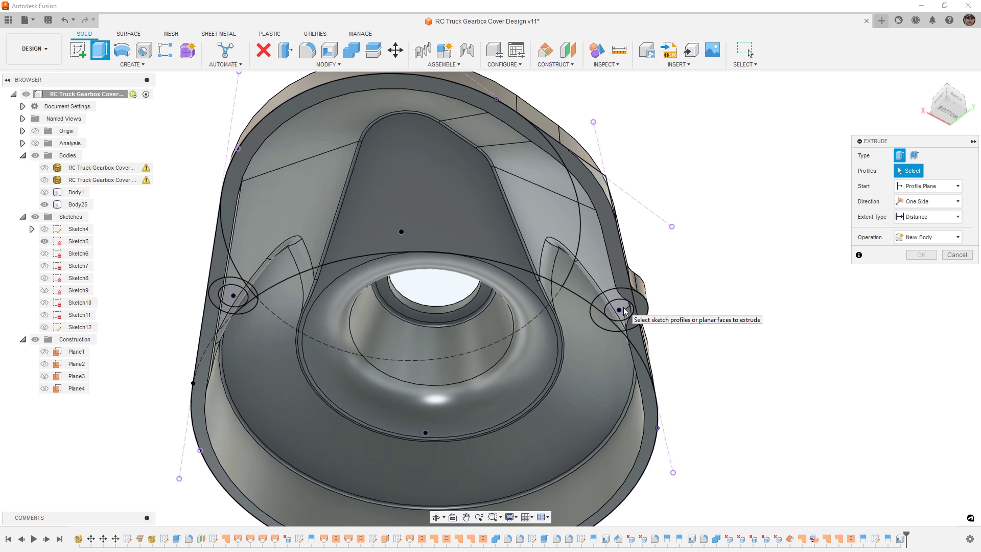
left_click(621, 309)
scroll(625, 306, "up", 5)
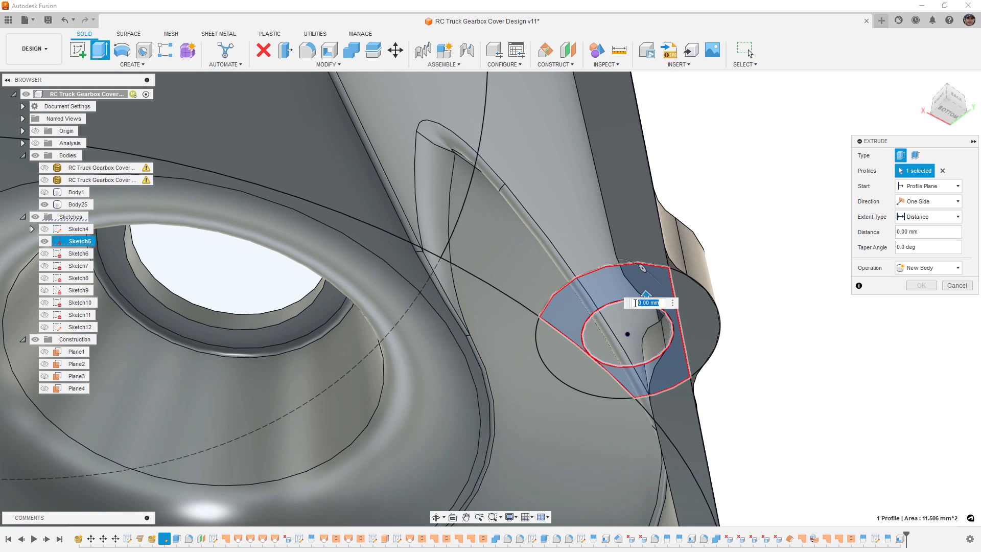
left_click(698, 296)
left_click(651, 329)
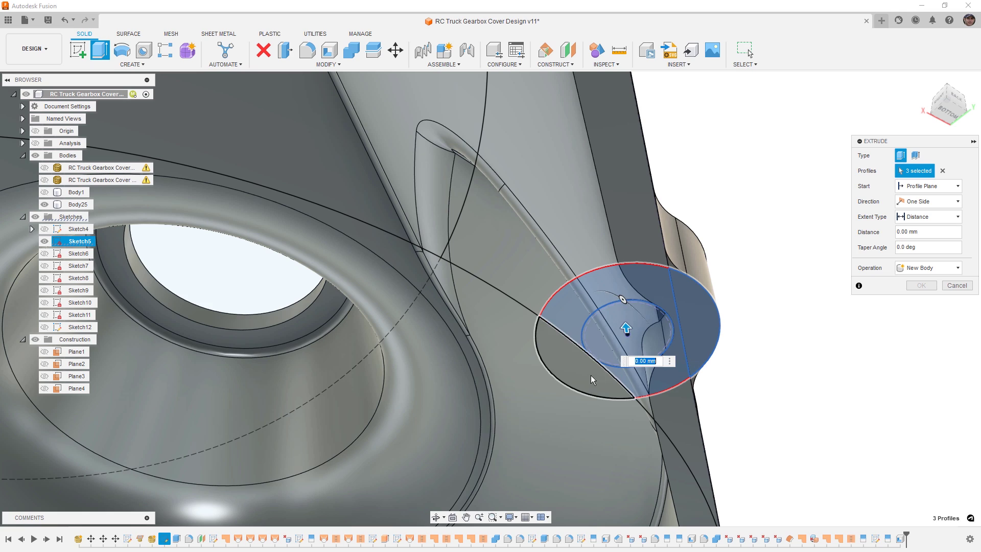
left_click(591, 375)
scroll(590, 375, "down", 4)
middle_click_drag(591, 375, 644, 366, "shift")
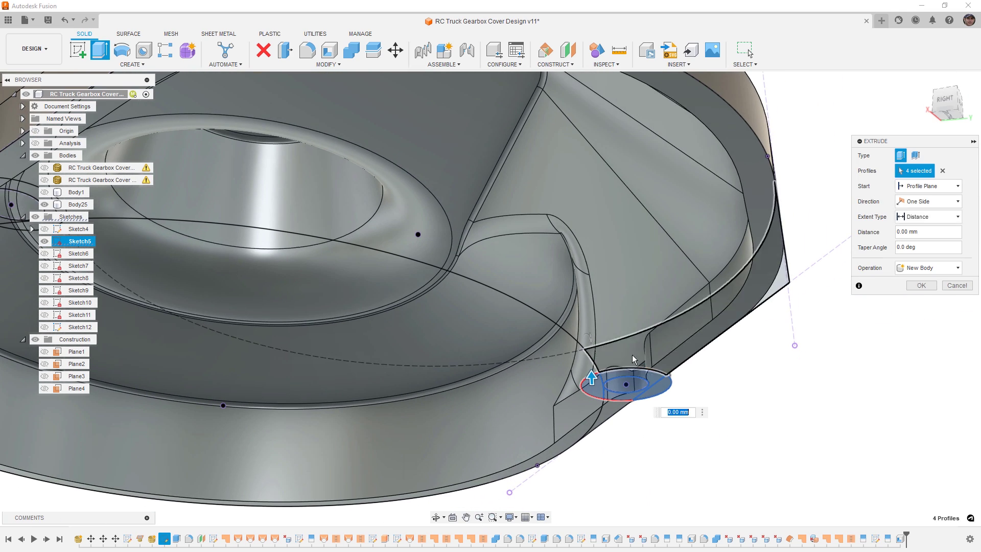
Step: Try to extrude the circle profiles to the sloped inner wall face, using the alternative Extend option, and return the extent to Distance
left_click(927, 215)
left_click(920, 228)
left_click(622, 288)
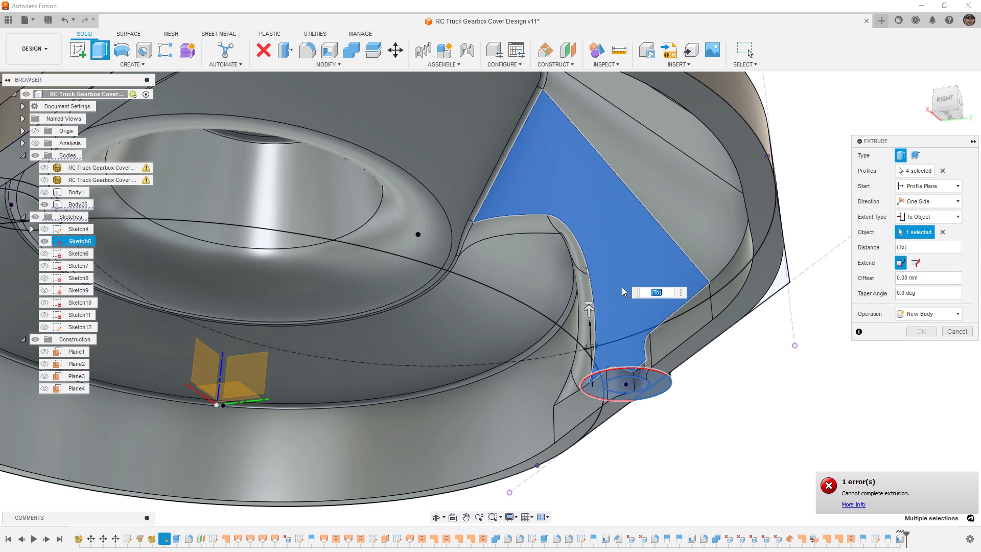
left_click(915, 263)
scroll(806, 341, "down", 2)
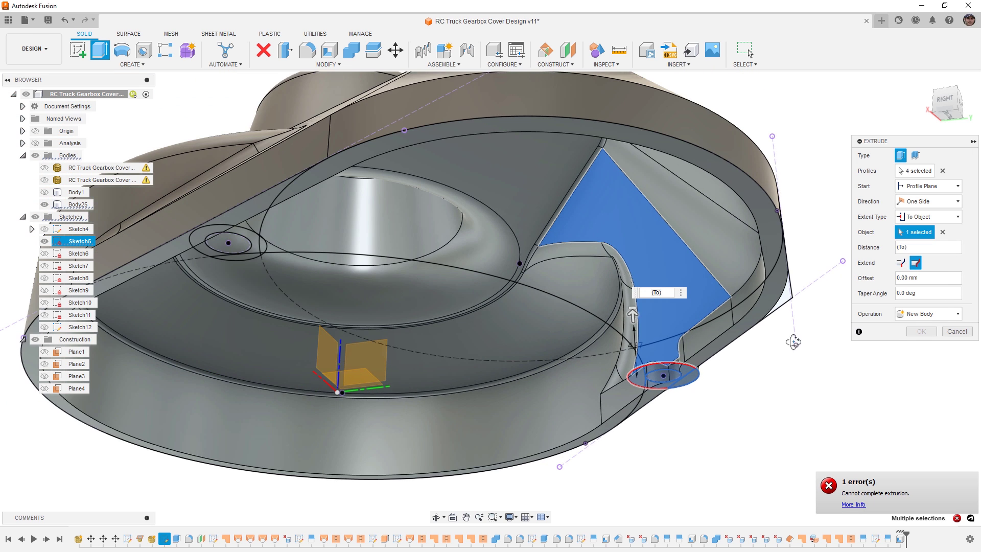
mouse_move(798, 341)
middle_mouse_down("shift")
mouse_move(750, 365)
mouse_move(792, 335)
mouse_move(786, 347)
middle_mouse_up("shift")
left_click(929, 217)
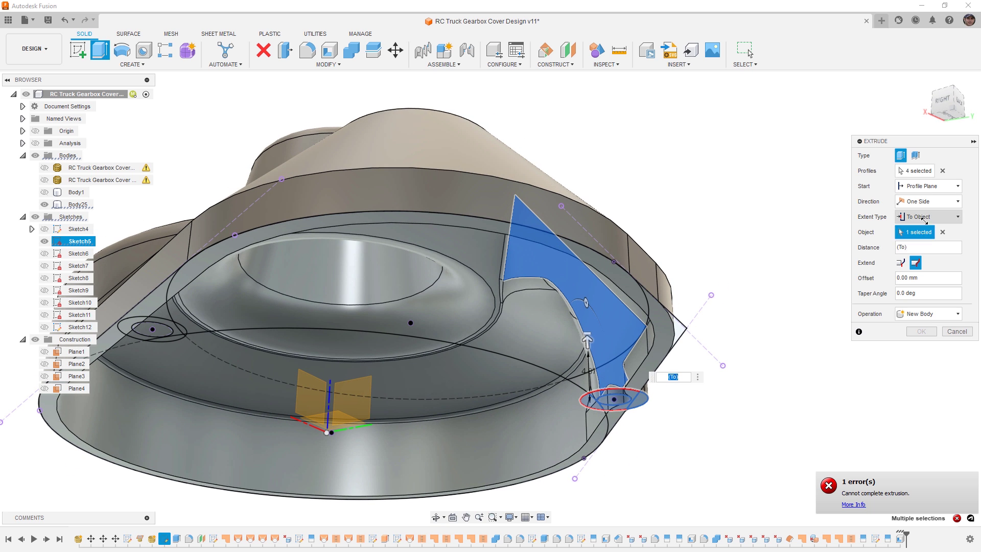
left_click(923, 232)
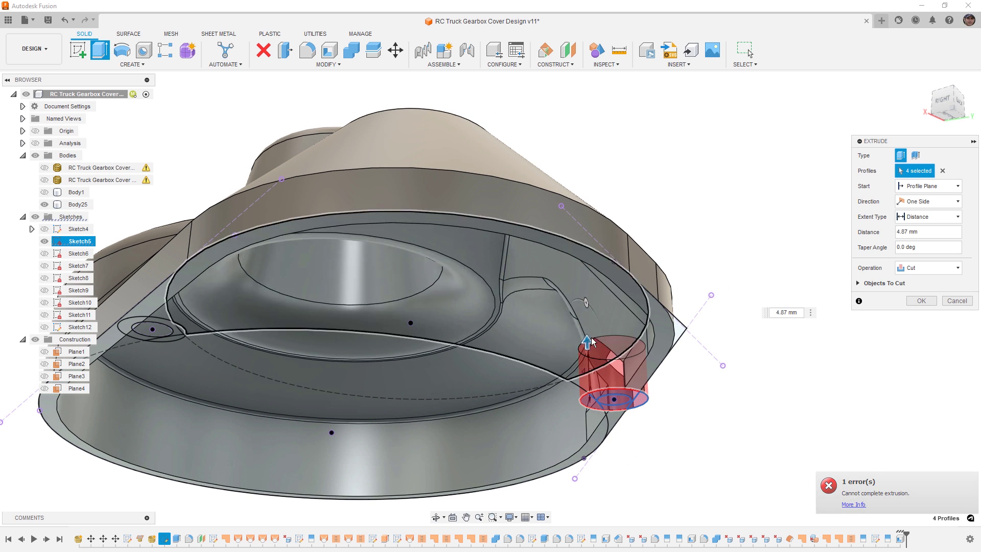
Step: Set the screw-boss extrusion distance to 7.50 mm so it reaches through the sloped wall
left_click_drag(587, 341, 587, 319)
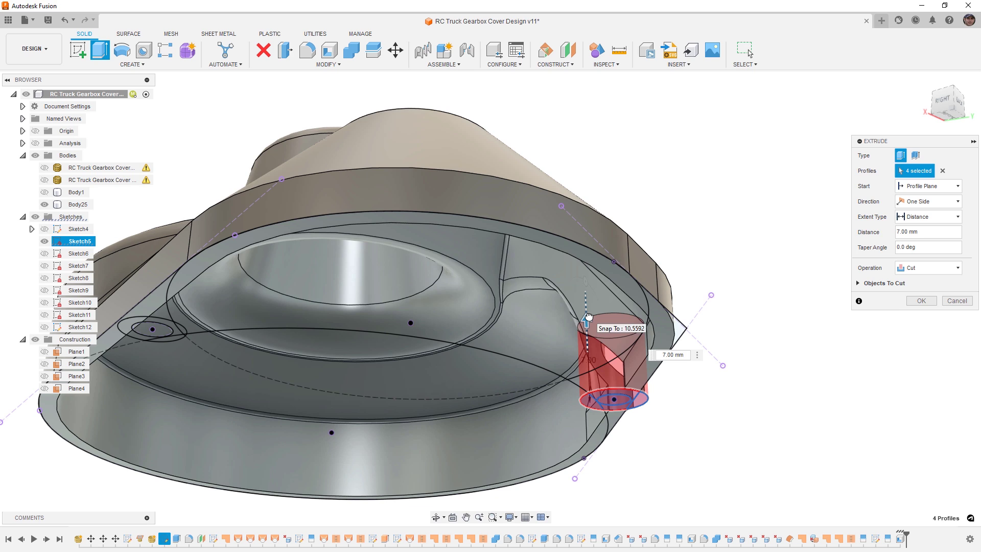
middle_click_drag(588, 318, 636, 320, "shift")
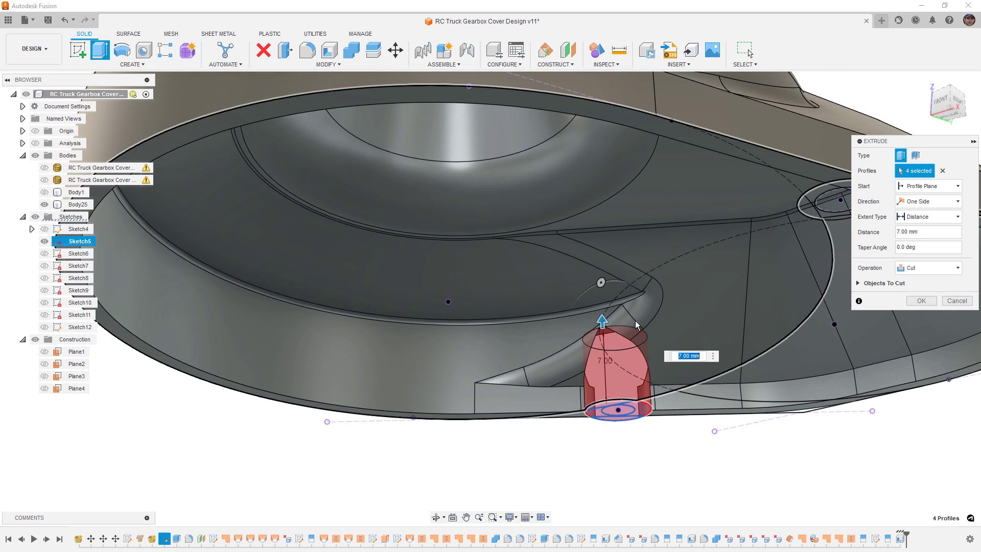
scroll(613, 286, "up", 5)
left_click_drag(583, 337, 585, 321)
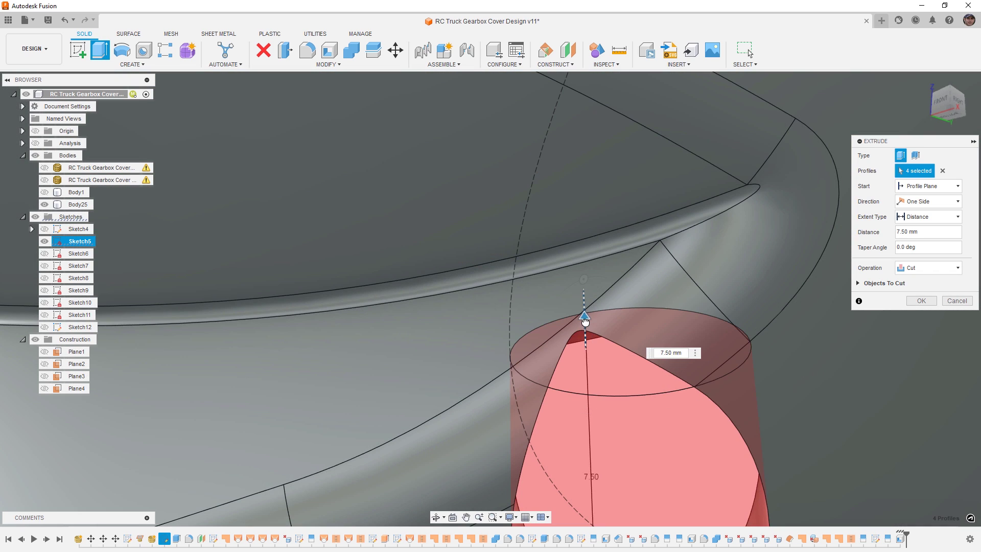
scroll(585, 320, "down", 5)
middle_click_drag(585, 320, 596, 359, "shift")
scroll(545, 294, "up", 4)
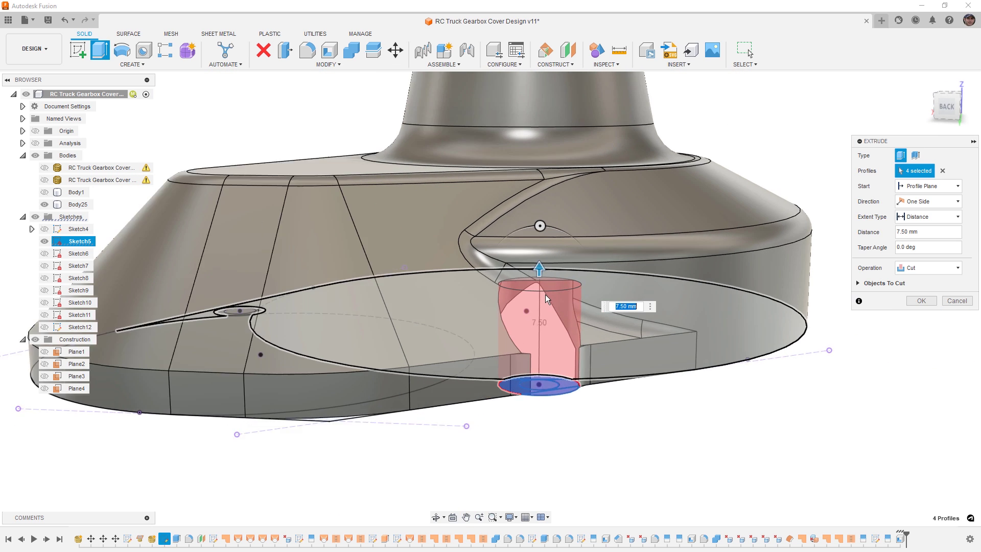
scroll(546, 292, "up", 2)
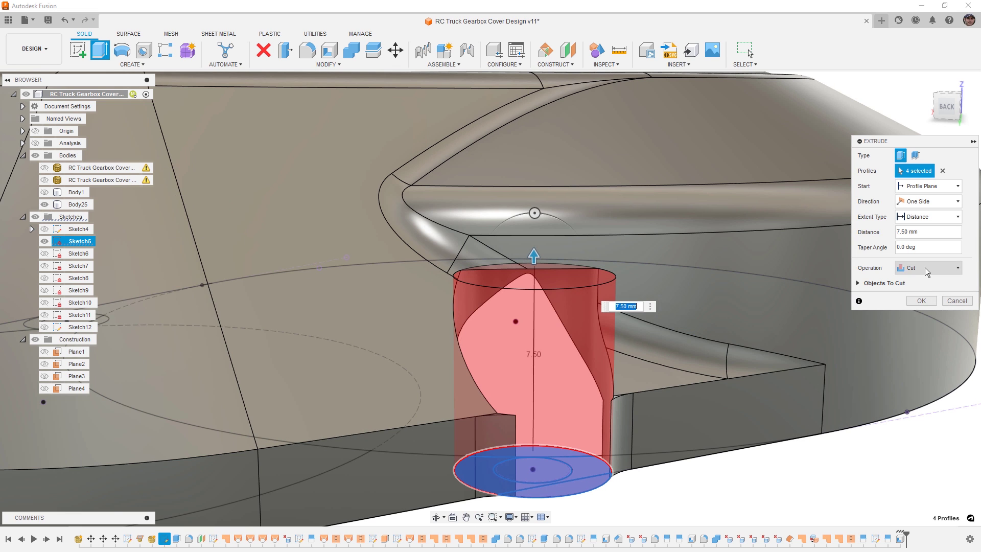
Step: Set the extrusion's operation to New Body and create the cylinder
left_click(925, 268)
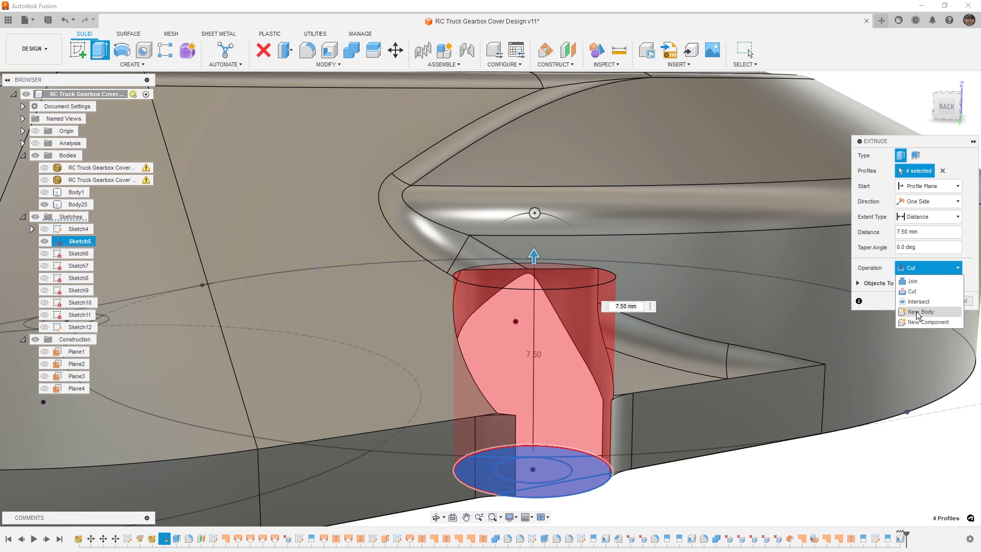
left_click(921, 305)
left_click(923, 285)
scroll(526, 261, "down", 5)
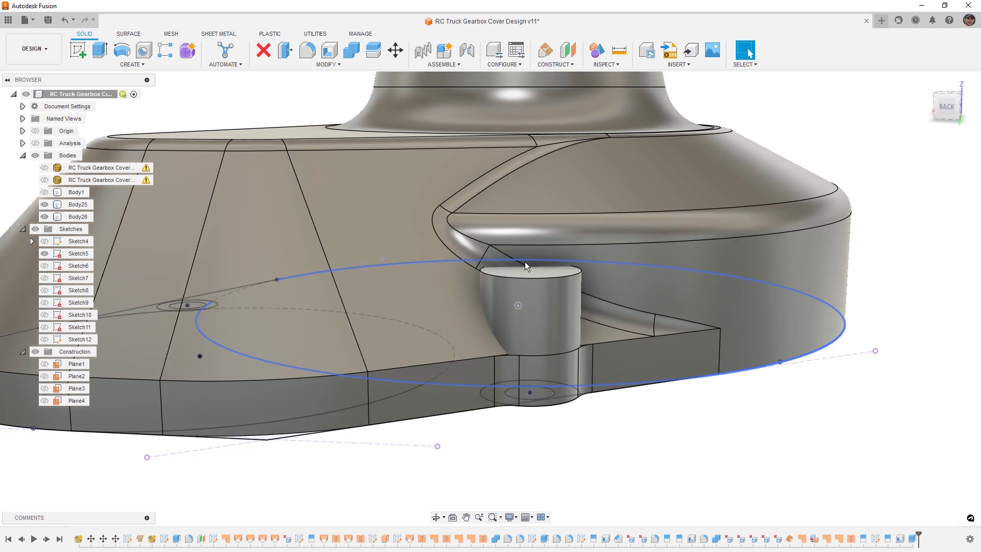
Step: Hide Sketch5 and the new cylinder body Body26
middle_click_drag(634, 380, 615, 389, "shift")
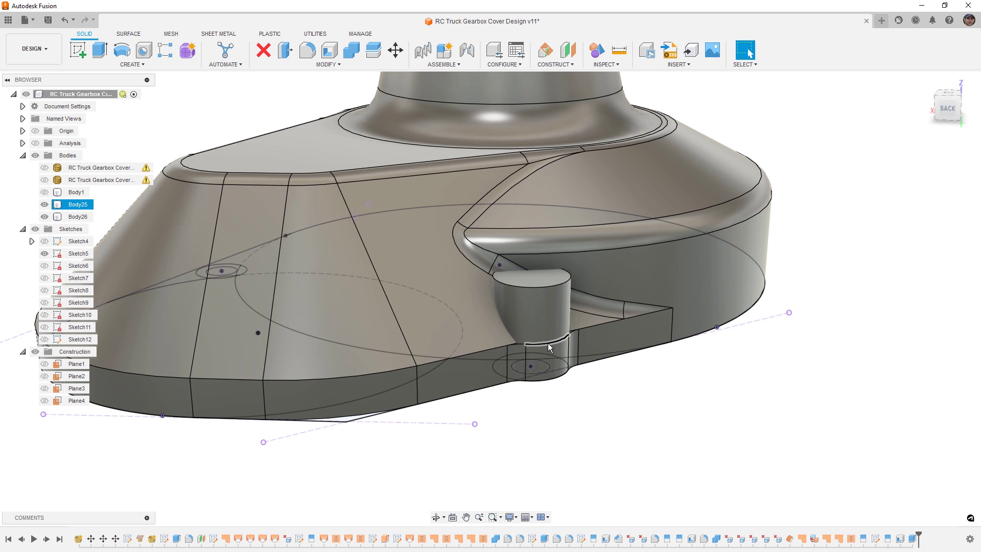
middle_click_drag(552, 327, 784, 299)
scroll(785, 299, "up", 2)
key("Escape")
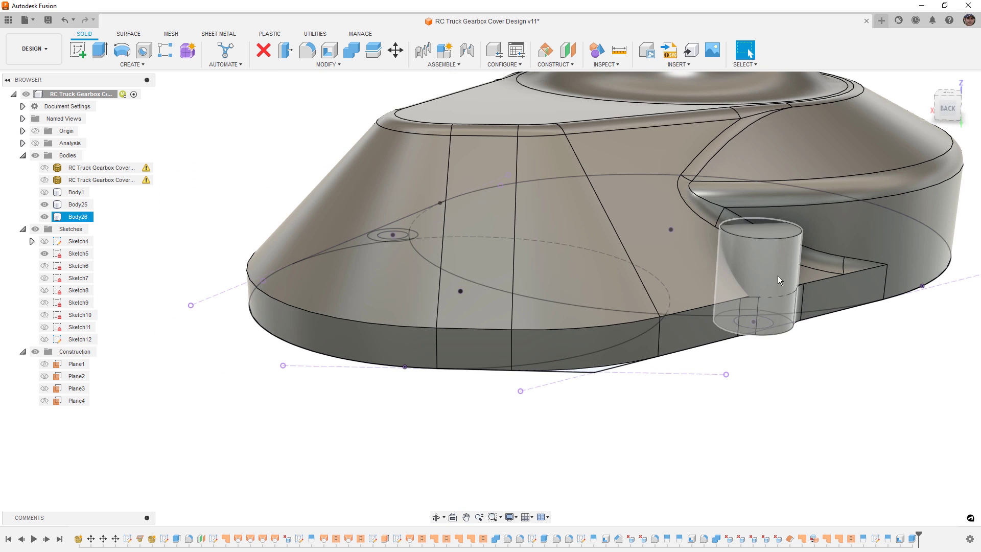
middle_click_drag(756, 292, 696, 301)
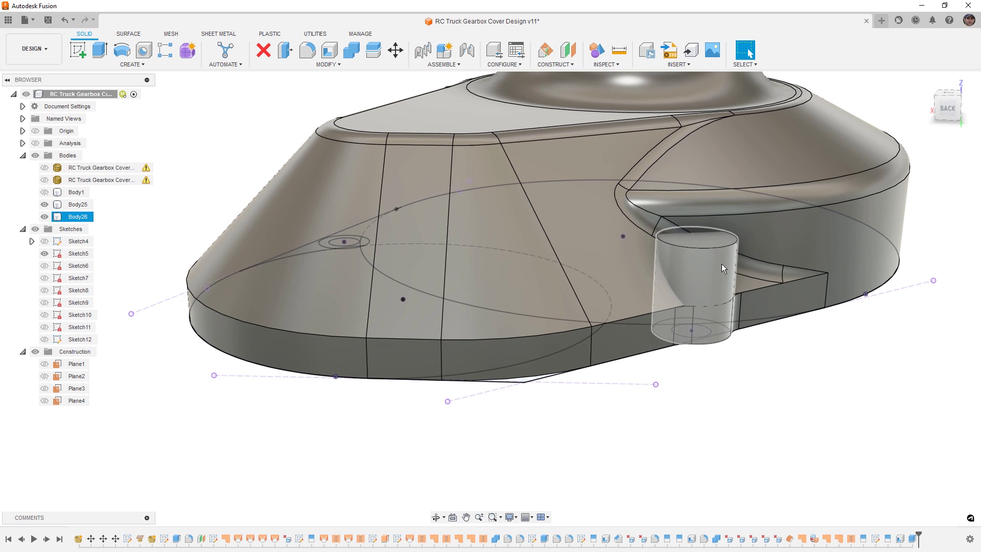
left_click(42, 207)
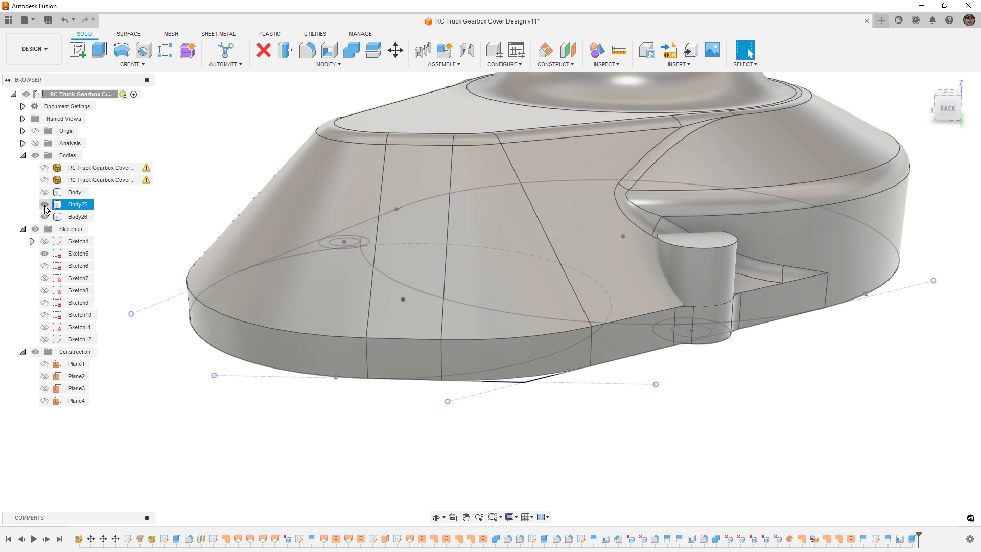
left_click(145, 202)
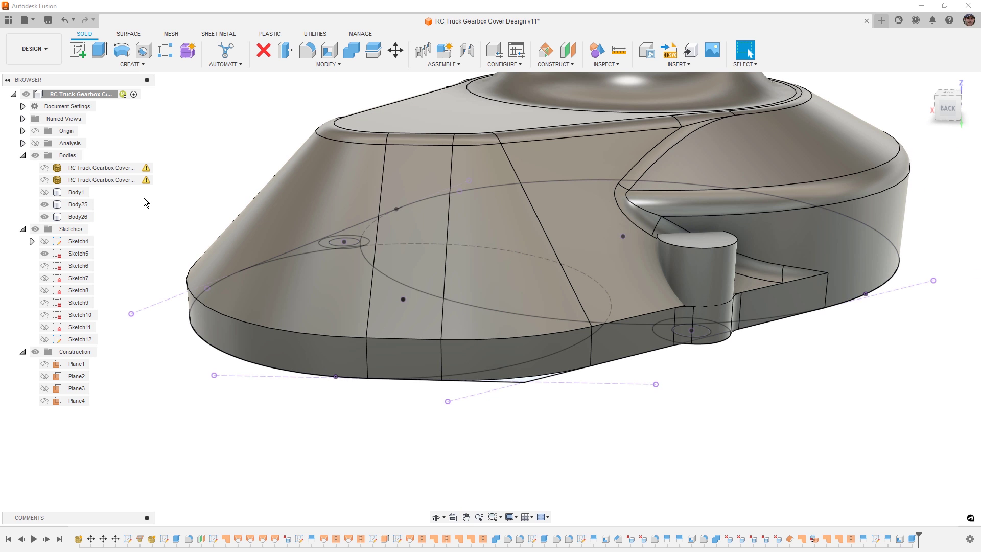
left_click(45, 255)
mouse_move(416, 300)
middle_mouse_down("shift")
mouse_move(651, 352)
mouse_move(626, 348)
middle_mouse_up("shift")
left_click(44, 217)
left_click(78, 204)
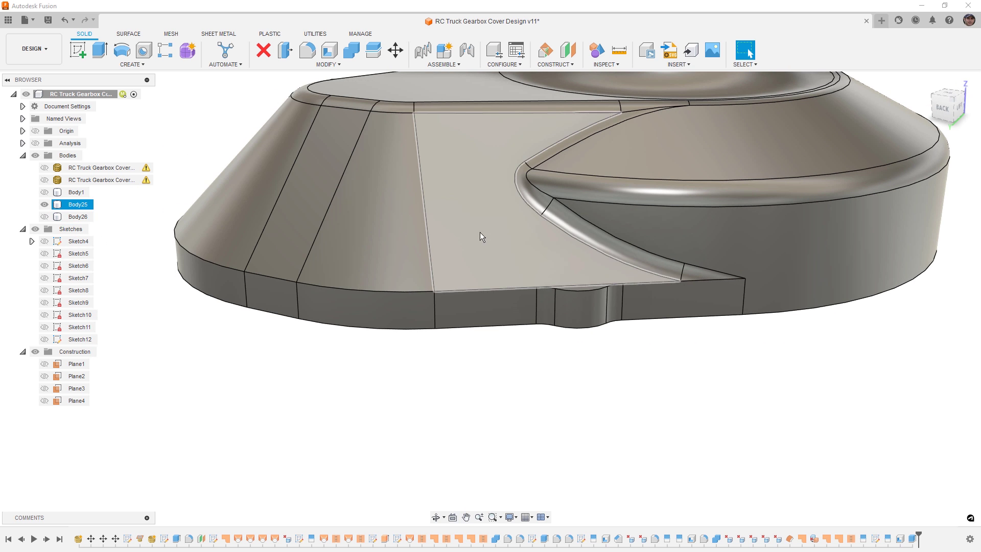
Step: Start a sketch on the small flat top face of the side bump and draw a circle about 6 mm in diameter at its centre
scroll(584, 288, "up", 5)
left_click(584, 287)
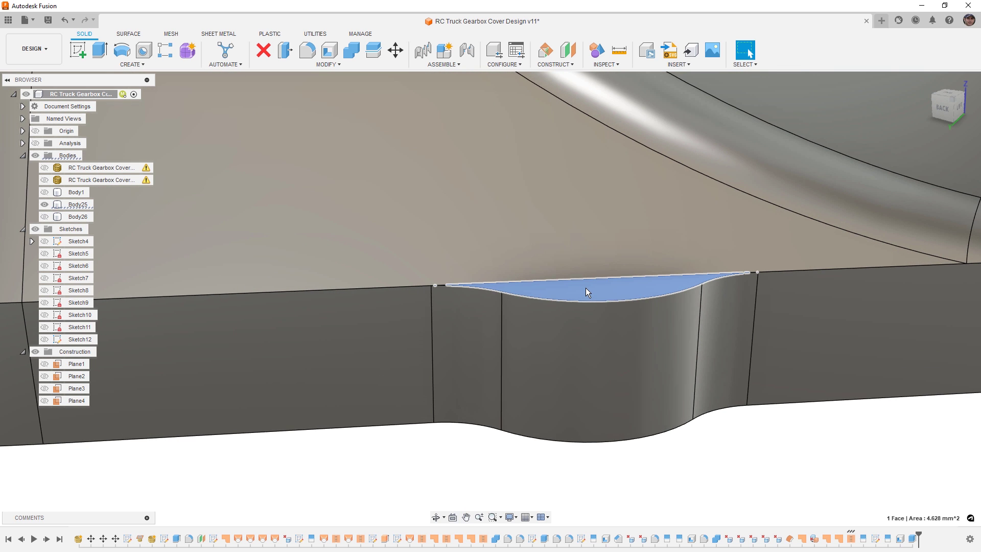
right_click(586, 287)
left_click(586, 357)
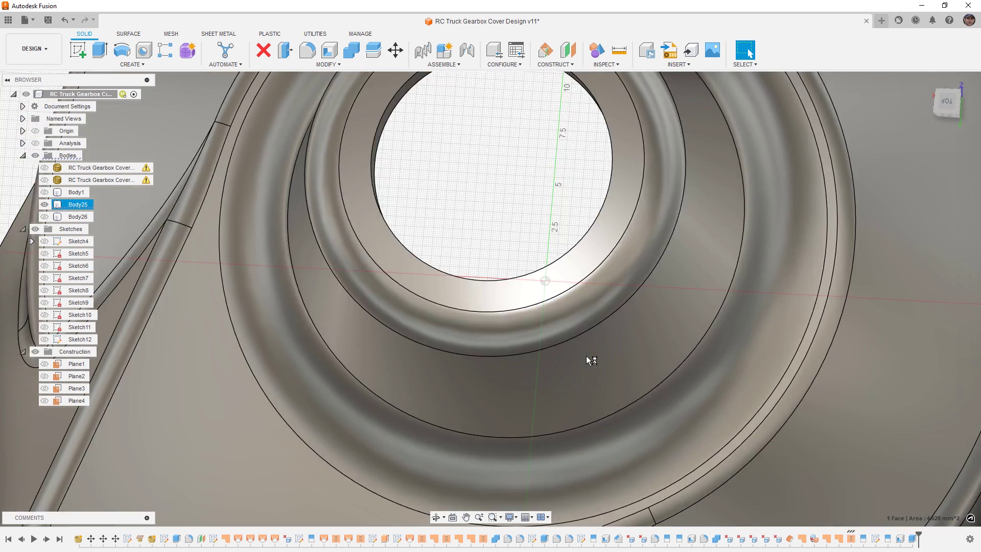
scroll(570, 465, "up", 2)
key("c")
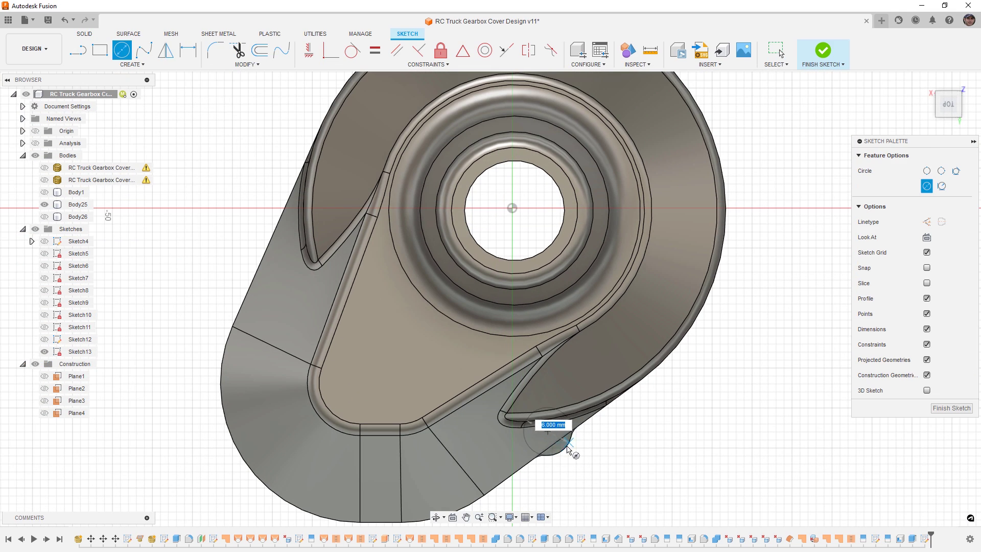
Step: Constrain the circle to be equal in size to the bump's rounded edge and finish the sketch
left_click(375, 49)
scroll(552, 418, "up", 2)
left_click(581, 434)
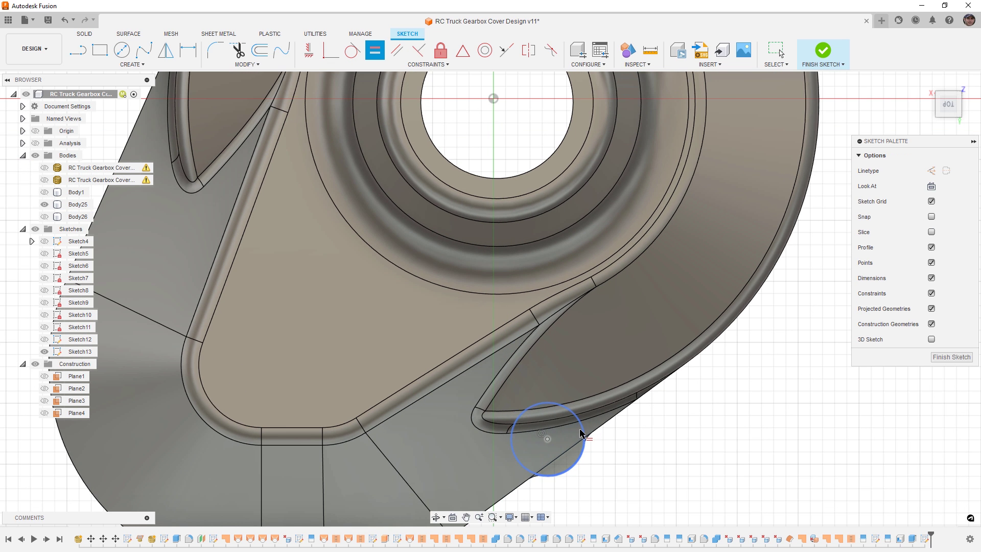
scroll(583, 440, "up", 3)
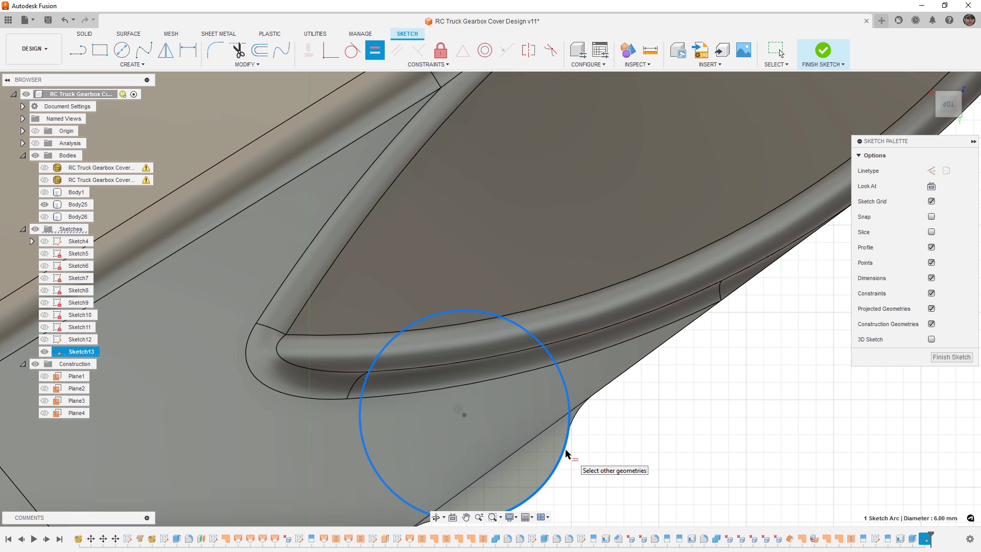
left_click(567, 453)
key("Escape")
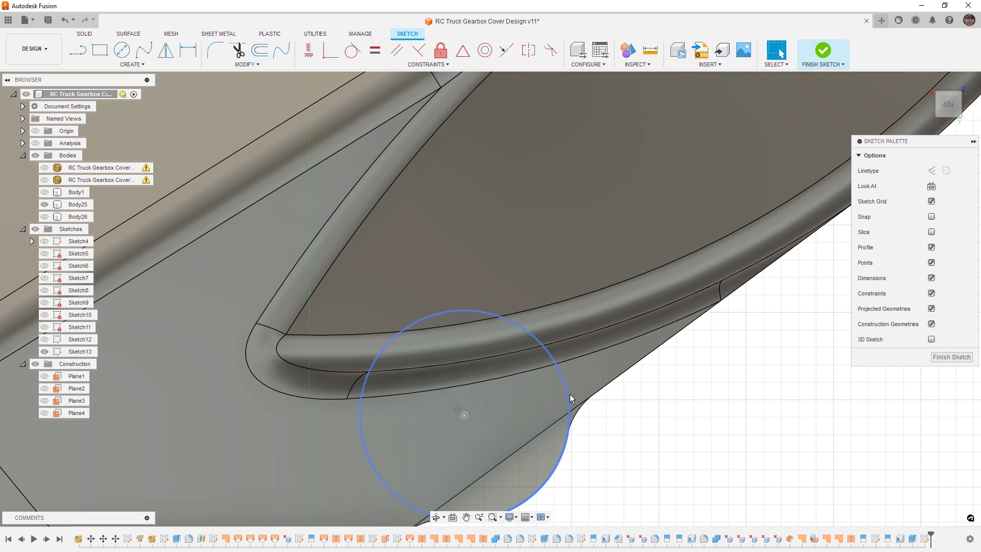
left_click(565, 394)
middle_click_drag(596, 471, 613, 370)
key("Escape")
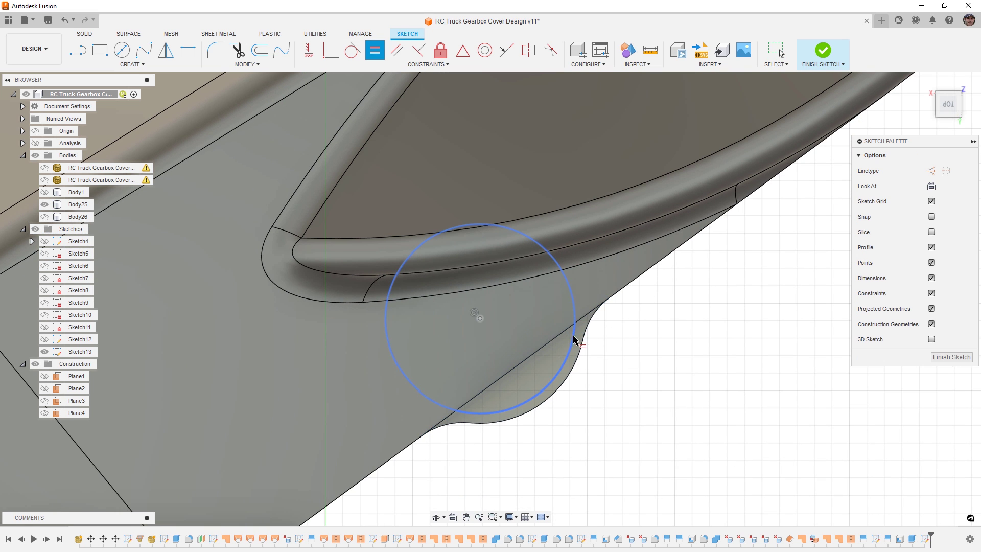
mouse_move(649, 366)
middle_mouse_down("shift")
mouse_move(652, 403)
mouse_move(651, 377)
mouse_move(655, 385)
middle_mouse_up("shift")
key("Return")
left_click(825, 51)
key("e")
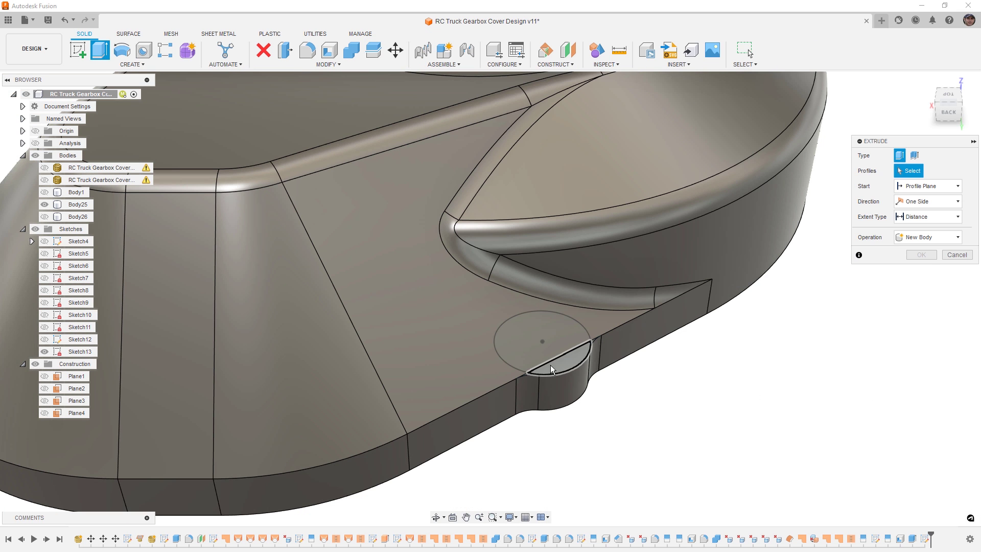
left_click(553, 364)
left_click(551, 343)
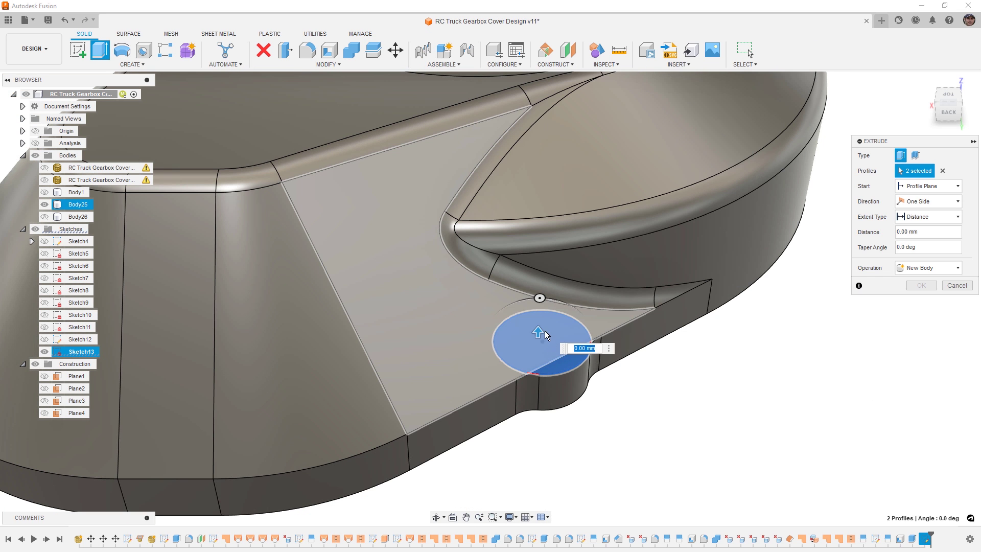
left_click_drag(541, 330, 542, 238)
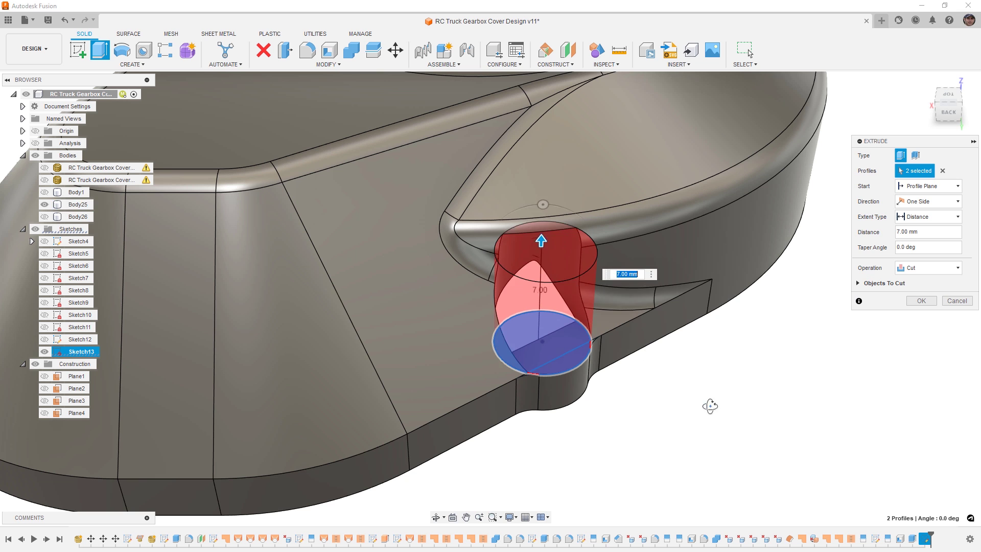
middle_click_drag(710, 406, 659, 285, "shift")
left_click_drag(565, 205, 560, 188)
middle_click_drag(724, 389, 675, 460, "shift")
left_click(958, 301)
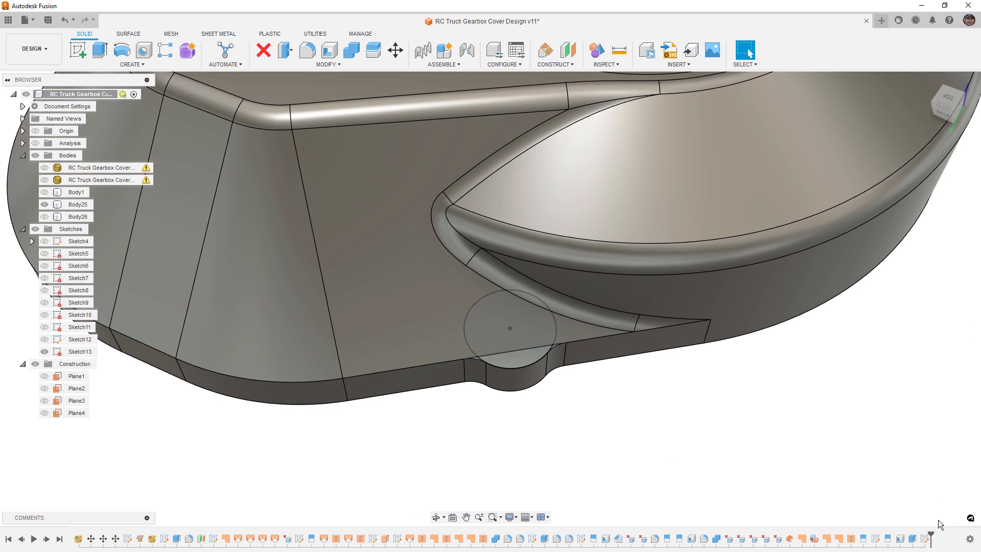
Step: Edit Sketch13 to remove the circle's equal constraint, dimension its diameter to 4 mm, and finish the sketch
double_click(926, 538)
middle_click_drag(568, 258, 561, 350)
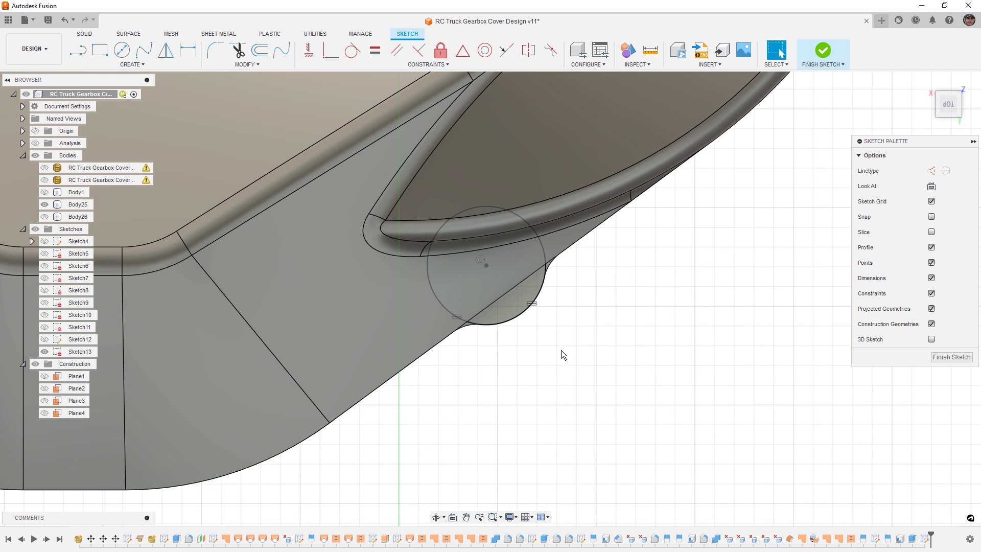
left_click(537, 304)
key("Delete")
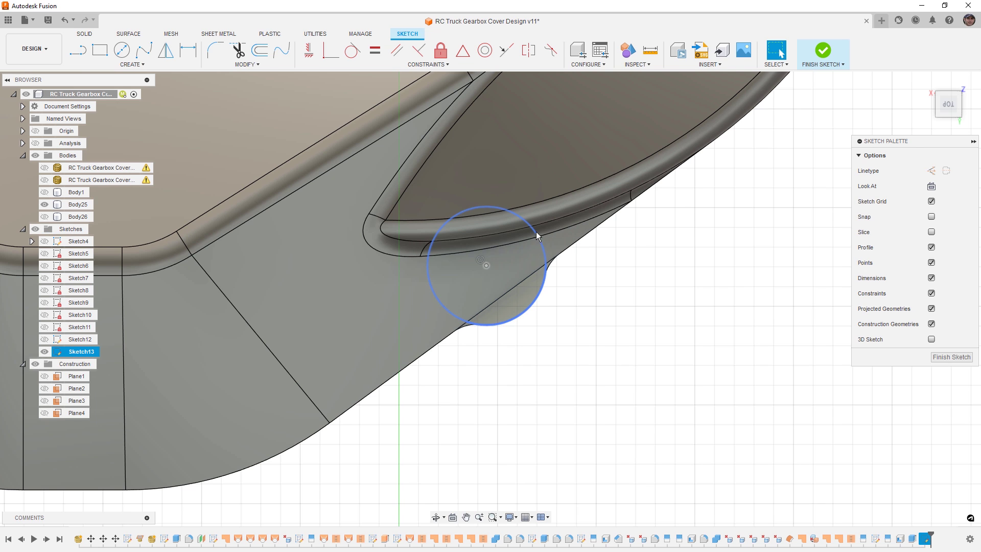
left_click_drag(538, 240, 531, 248)
key("d")
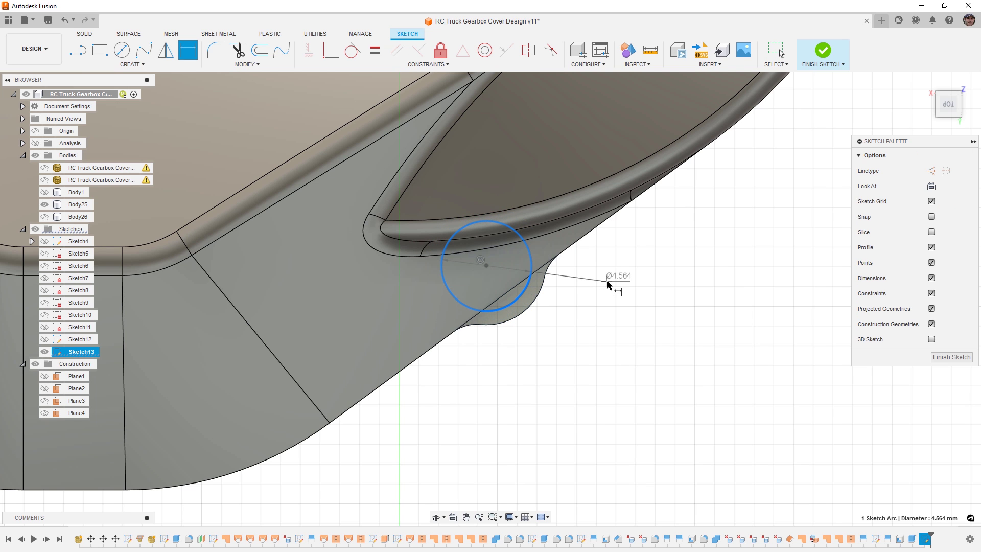
left_click(607, 284)
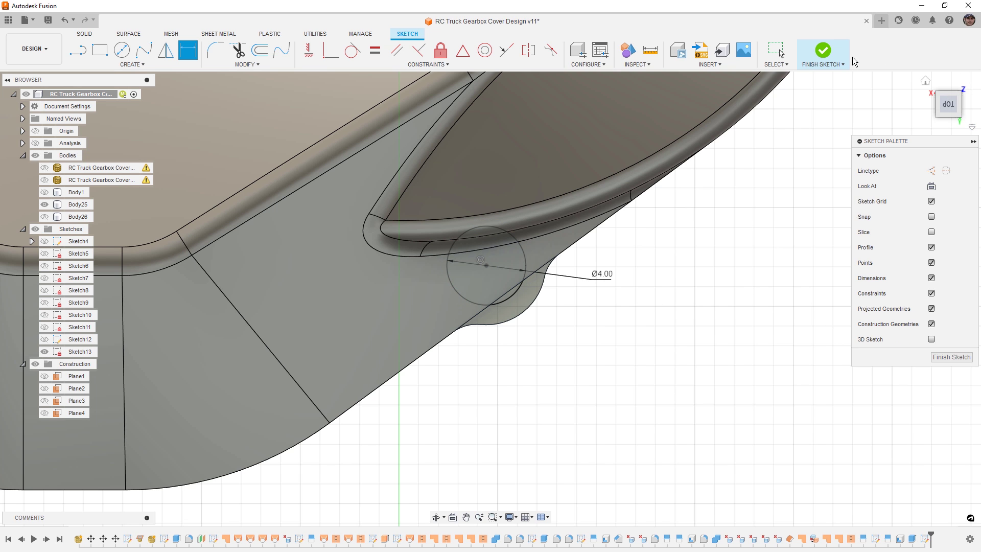
left_click(823, 51)
Step: Extrude both profiles of the 4 mm circle upward 10 mm as a New Body
key("e")
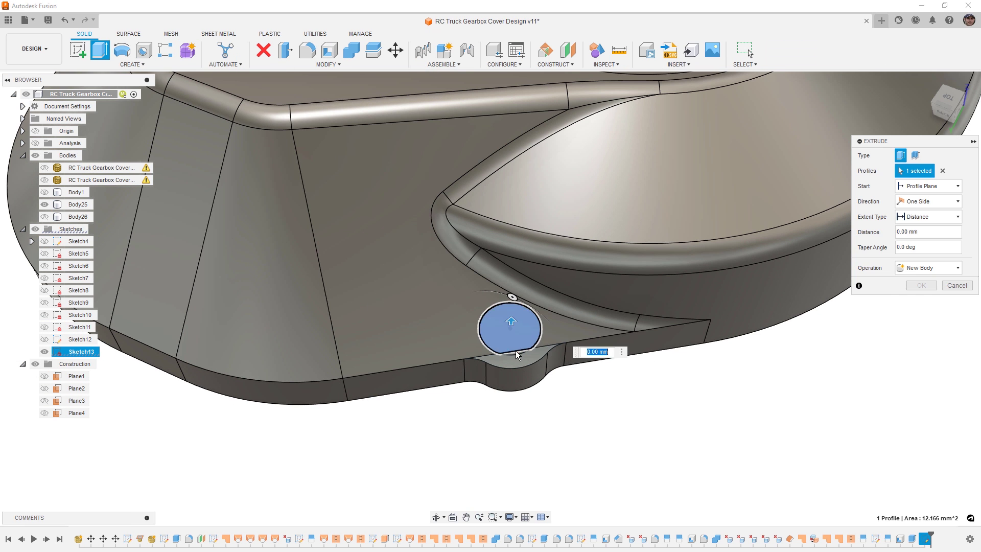
left_click(511, 331)
left_click_drag(511, 322, 521, 250)
middle_click_drag(522, 250, 543, 327, "shift")
left_click(929, 268)
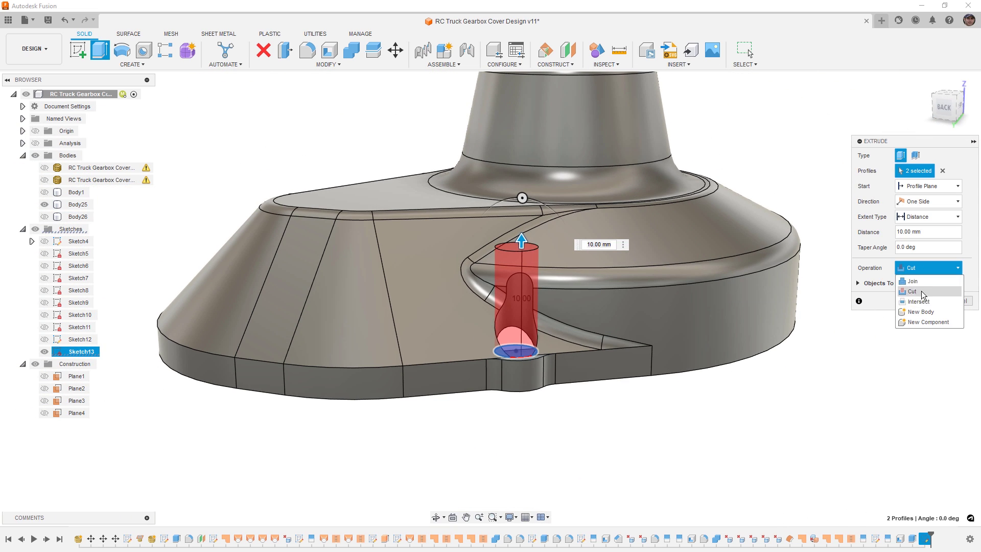
left_click(924, 312)
left_click(923, 283)
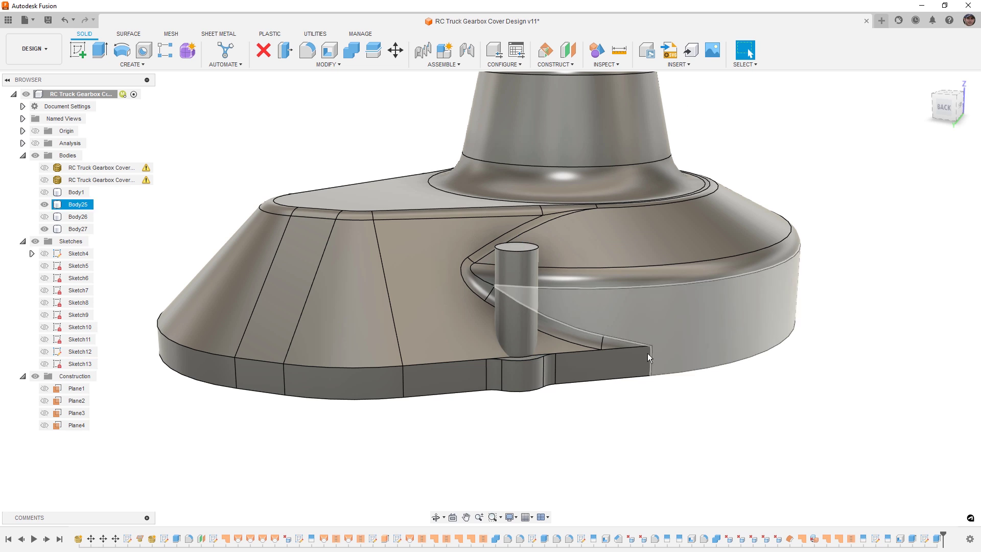
Step: Hide the cover body Body25 and show the boss cylinder Body26 to check the two cylinders on their own
left_click(44, 204)
left_click(44, 217)
middle_click_drag(413, 324, 445, 350, "shift")
left_click(544, 357)
scroll(525, 343, "up", 3)
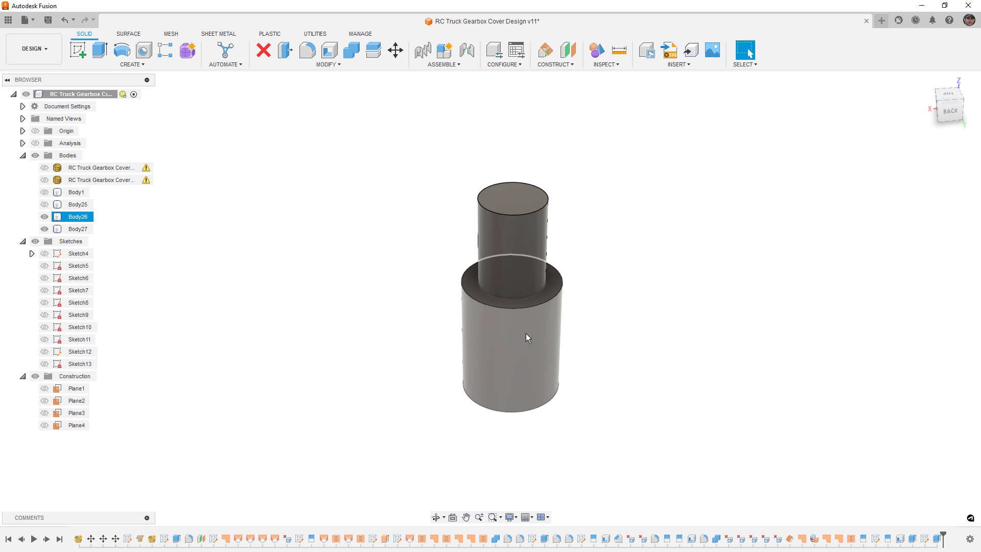
left_click(571, 354)
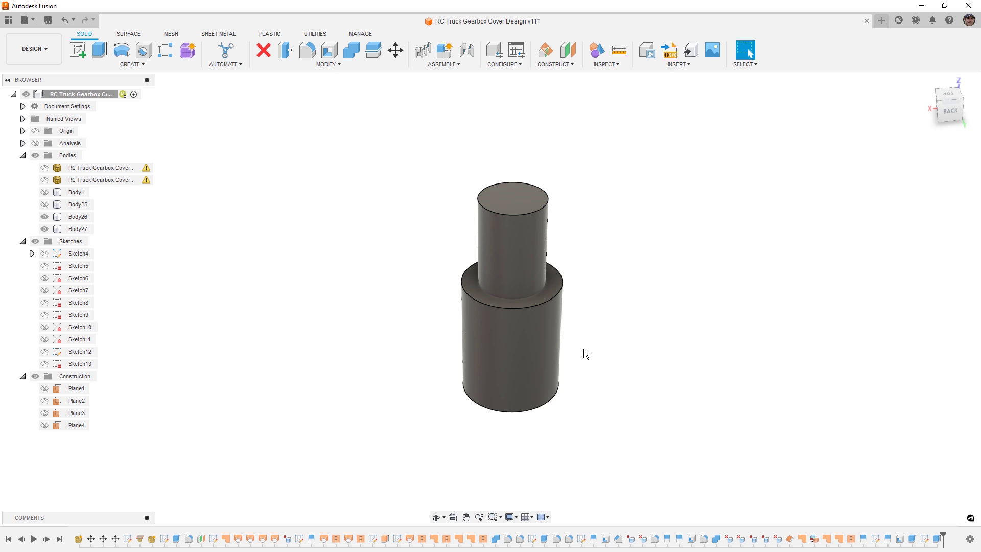
left_click(521, 234)
Step: Show the cover body Body25 again and check how the cylinders meet the sloped wall
left_click(44, 205)
left_click(44, 204)
left_click(490, 276)
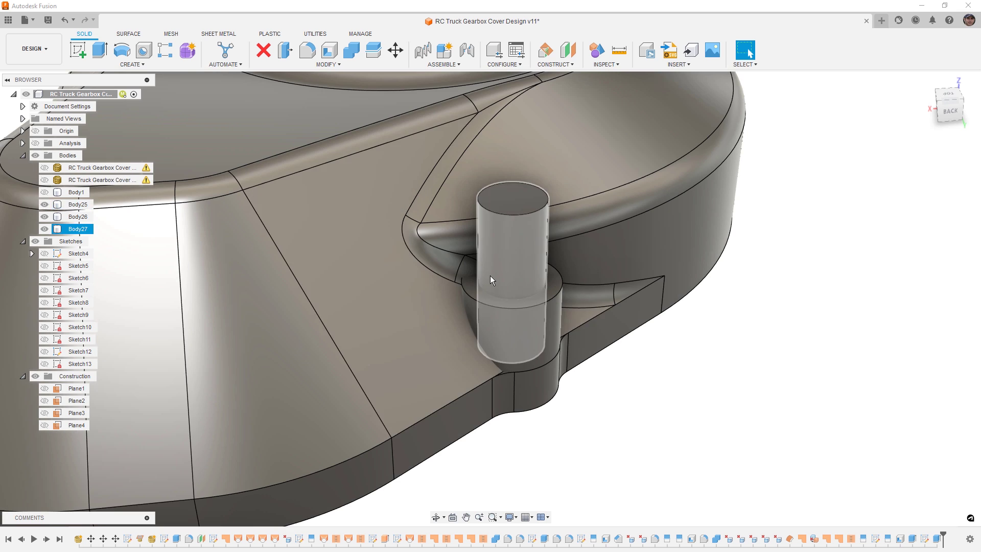
middle_click_drag(491, 276, 557, 290, "shift")
left_click(526, 280)
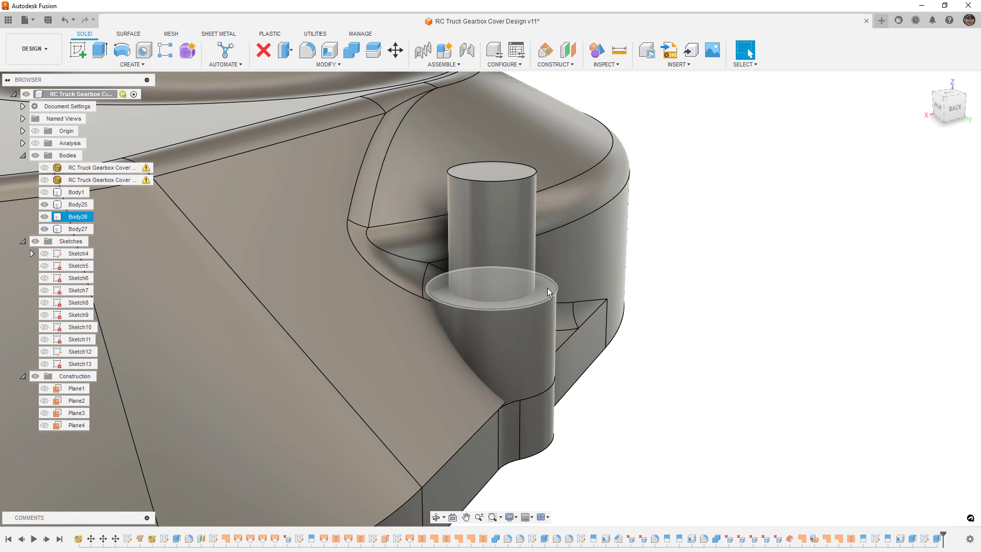
Step: Edit the boss cylinder's extrusion and set its distance to 10.50 mm
double_click(913, 539)
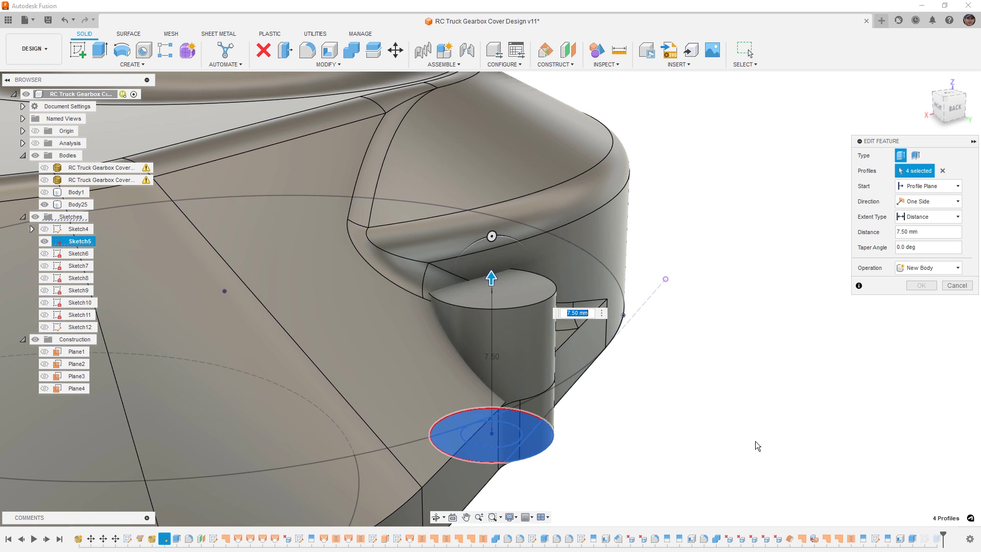
left_click_drag(489, 228, 491, 216)
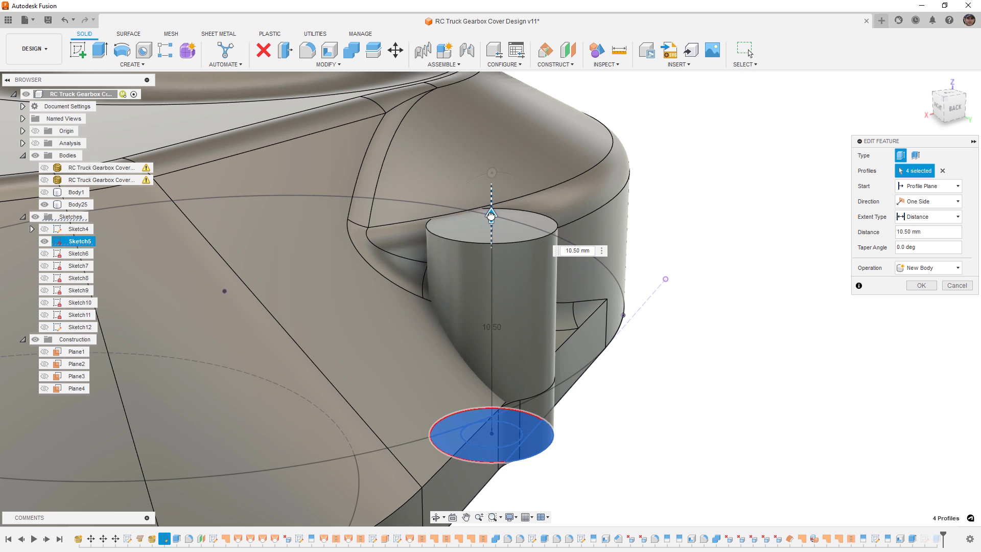
left_click(931, 285)
Step: Offset the cover's chained outer faces by 0 mm as a new surface body
middle_click_drag(826, 387, 784, 387, "shift")
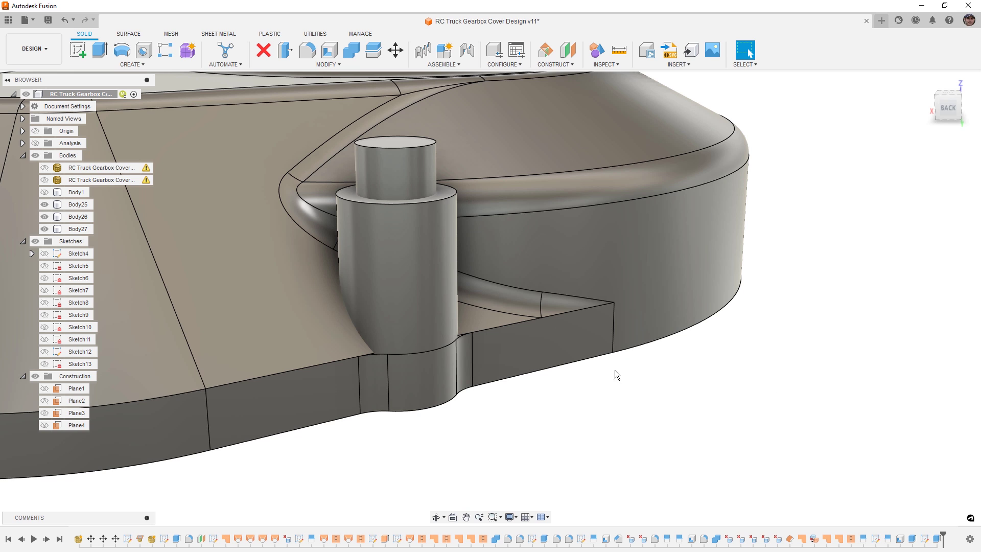
scroll(615, 370, "down", 1)
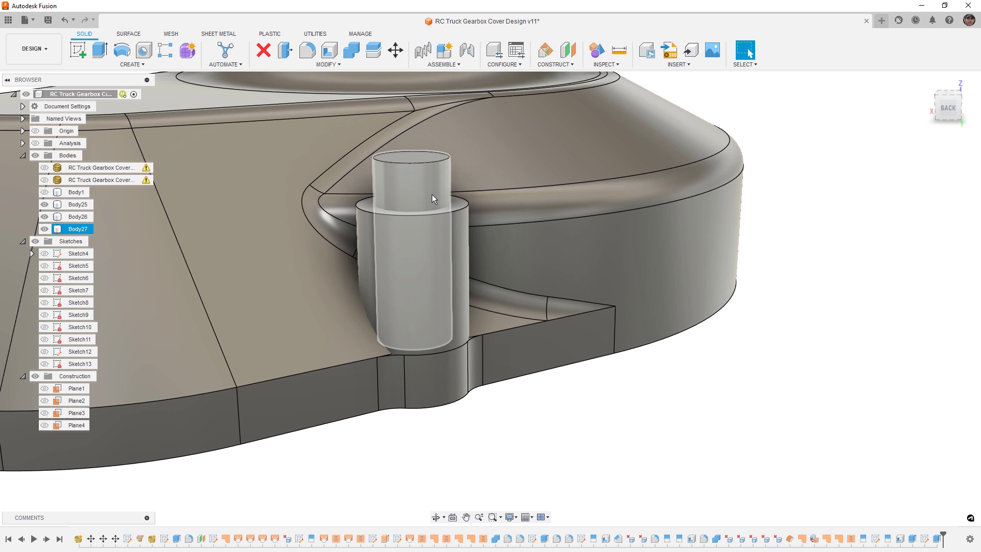
left_click(124, 34)
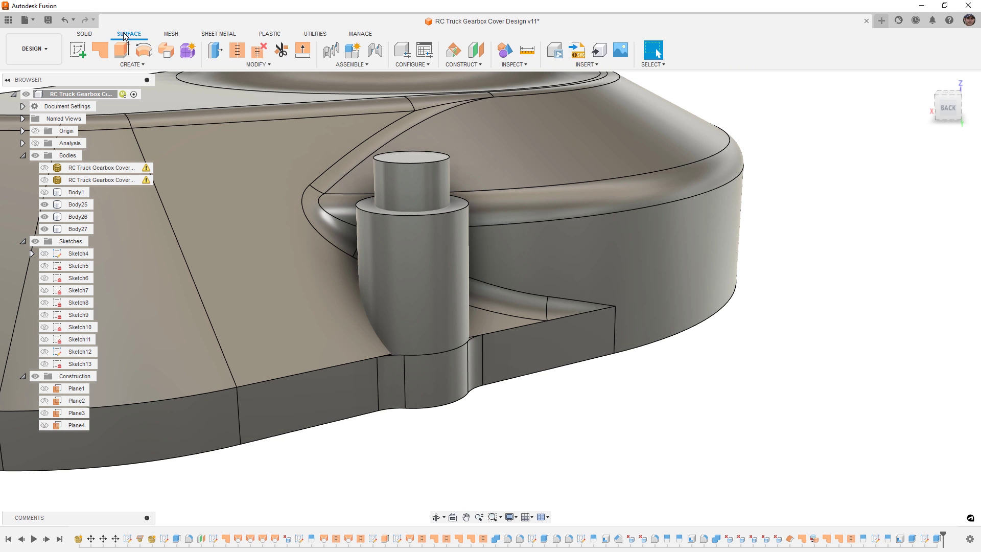
left_click(132, 64)
left_click(103, 177)
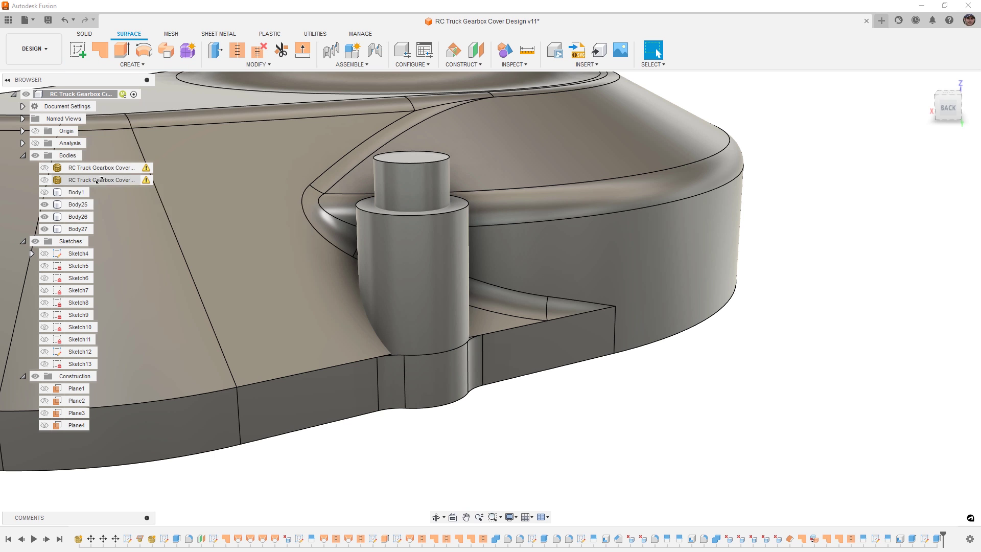
left_click(323, 299)
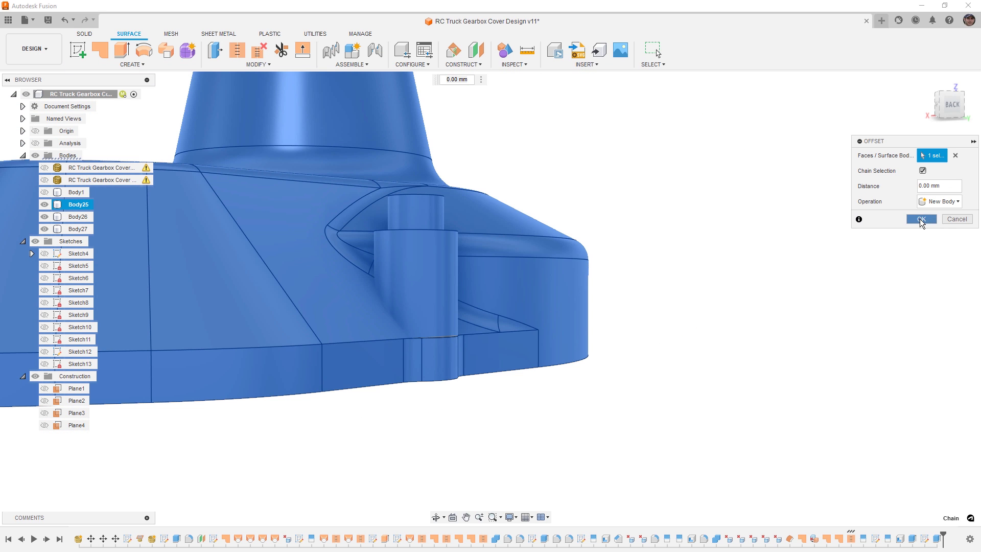
left_click(921, 219)
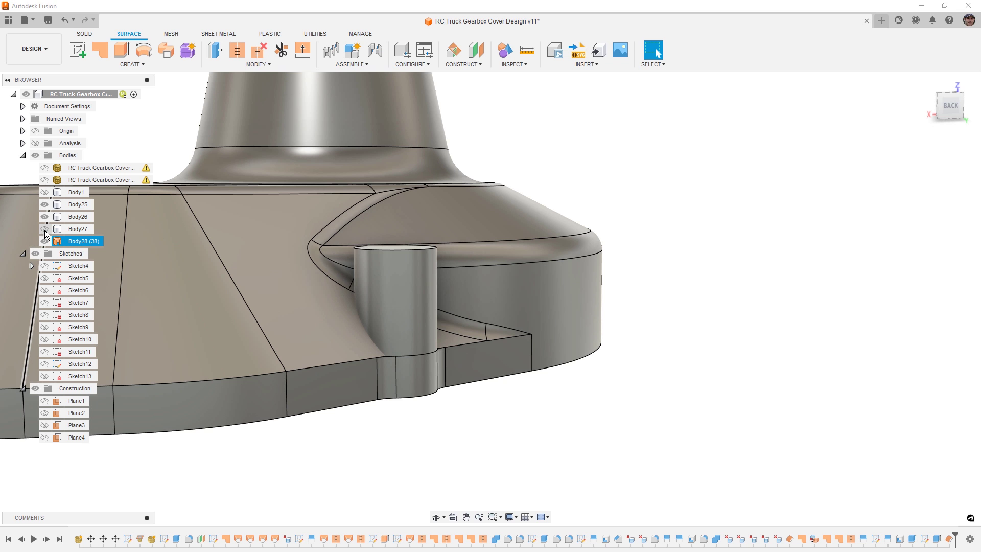
Step: Hide the cover body Body25 and try to split boss cylinder Body26 with surface Body28, without extending the splitting tool
left_click(45, 205)
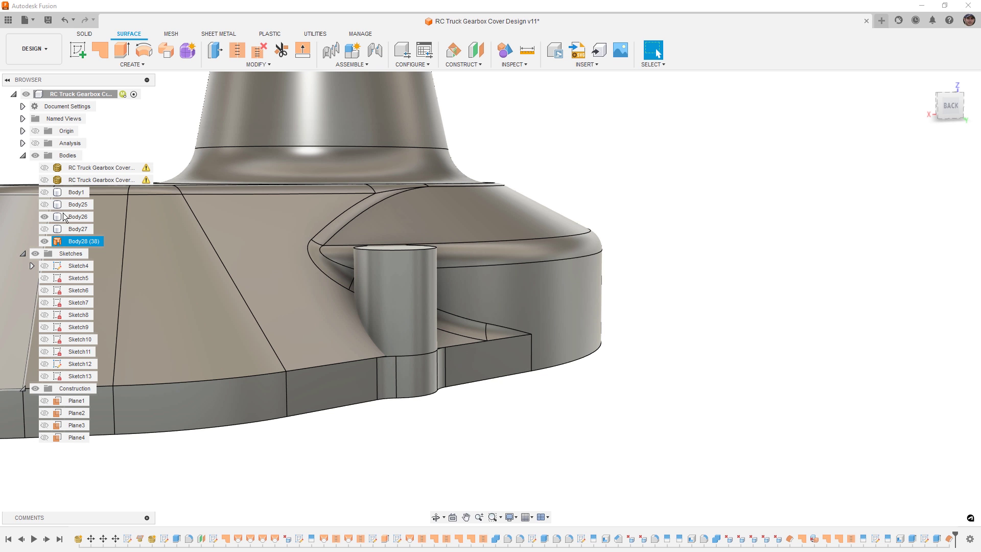
mouse_move(472, 232)
middle_mouse_down("shift")
mouse_move(501, 208)
mouse_move(470, 226)
mouse_move(472, 235)
middle_mouse_up("shift")
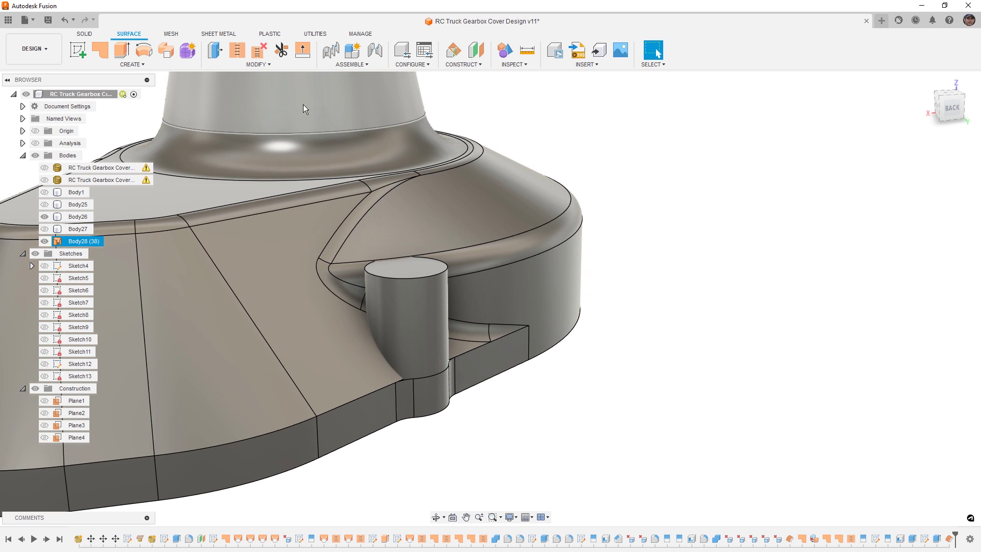
left_click(275, 65)
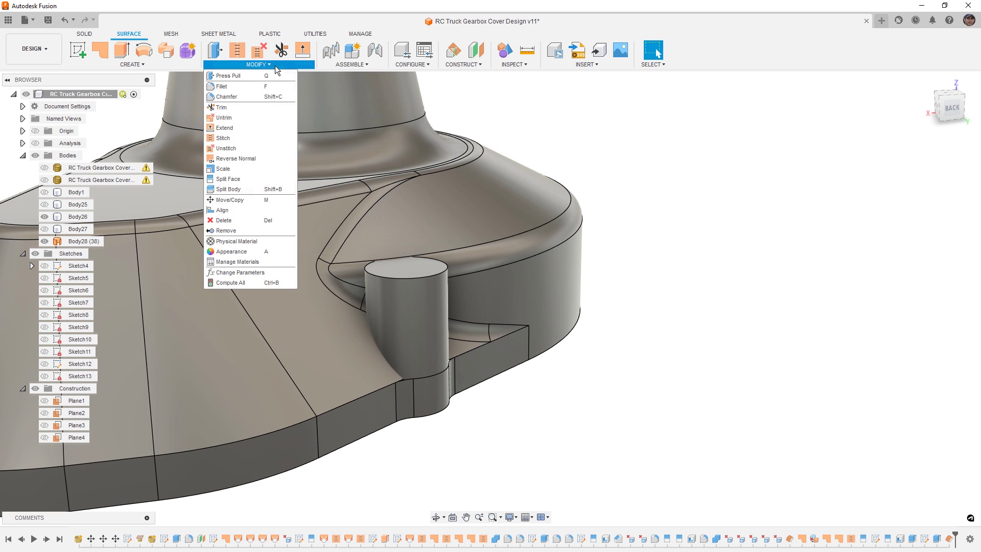
left_click(249, 187)
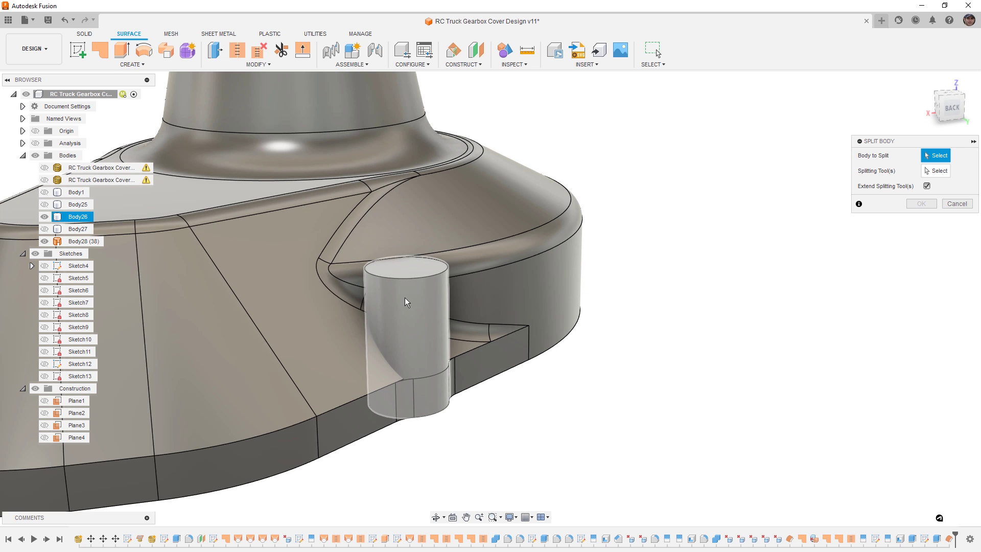
left_click(408, 302)
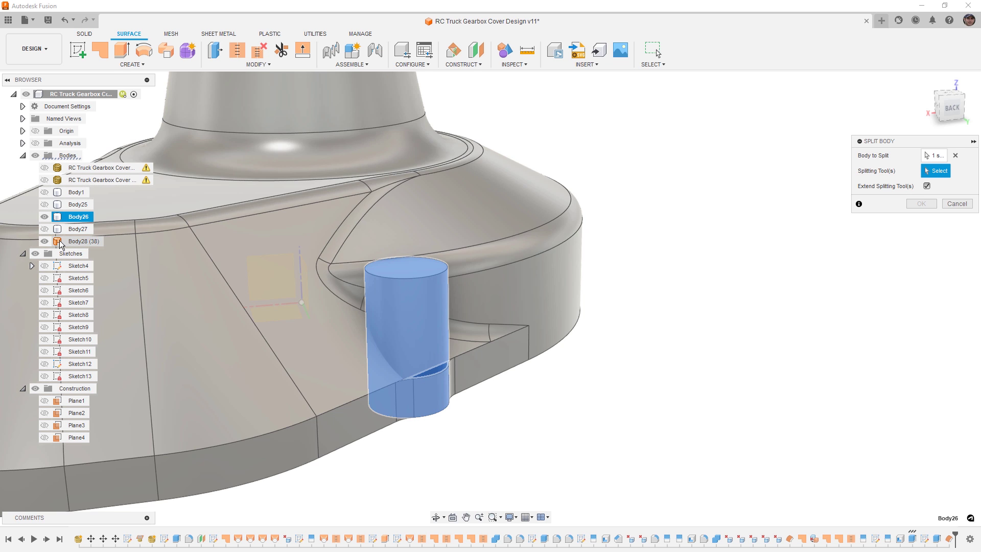
left_click(100, 243)
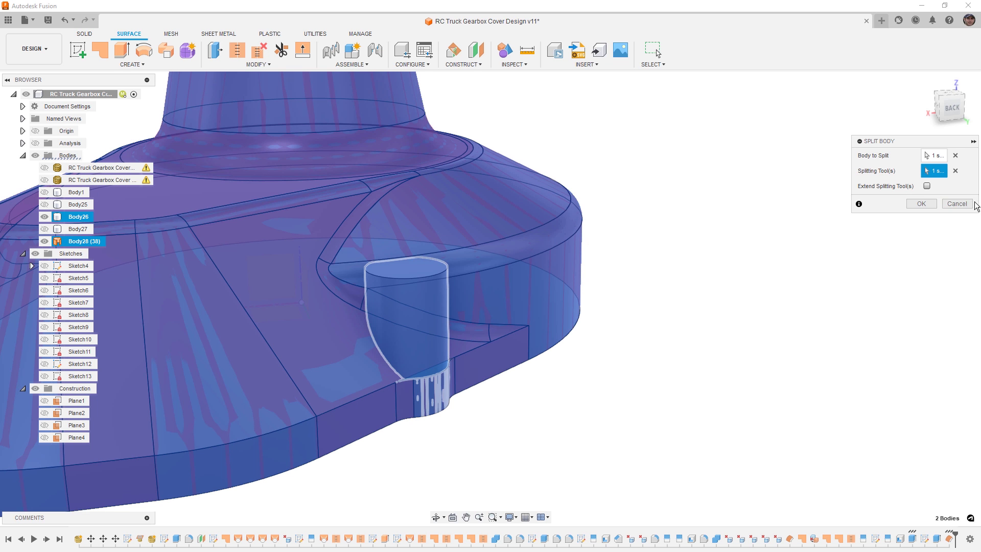
left_click(929, 204)
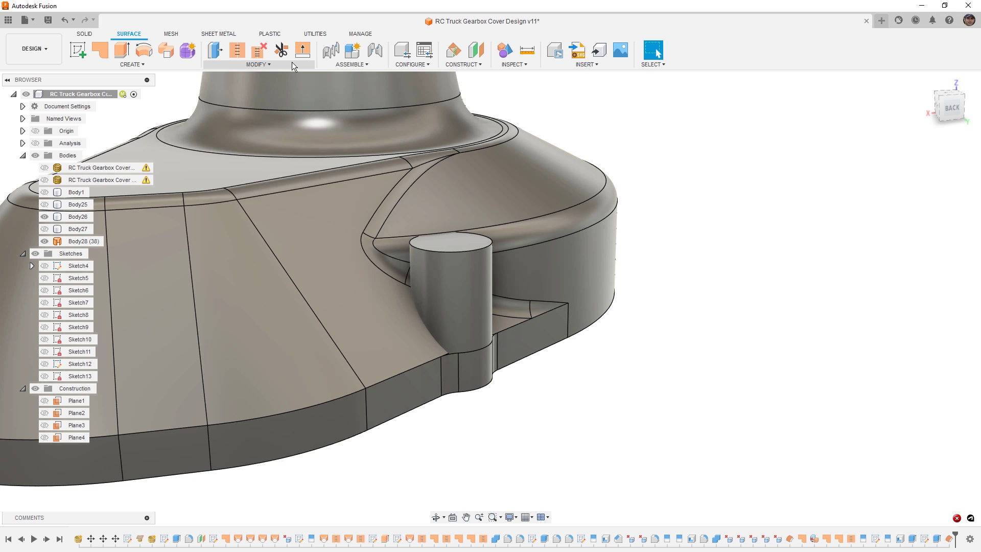
Step: Try to split solid boss cylinder Body26 with surface Body28 again, this time extending the splitting tool
left_click(292, 62)
left_click(247, 190)
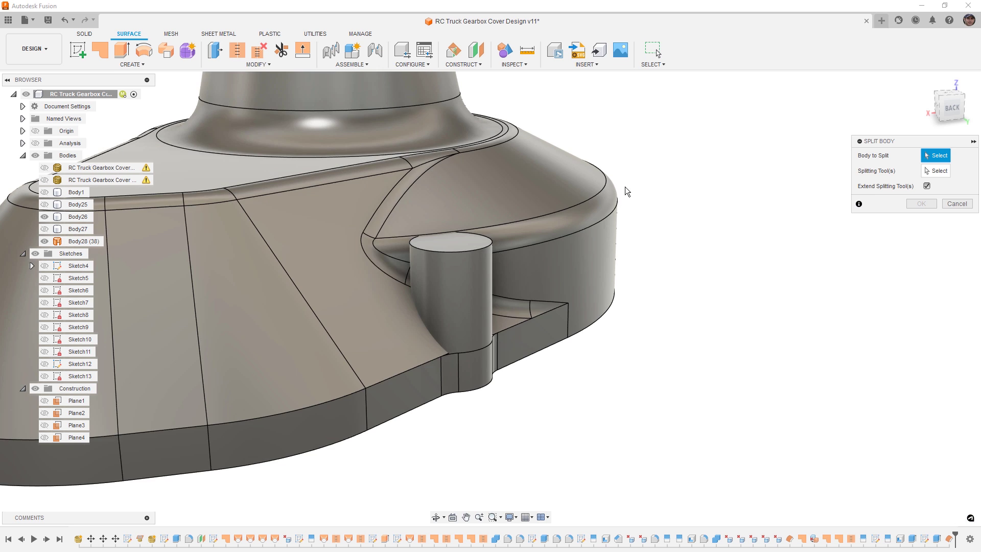
left_click(450, 297)
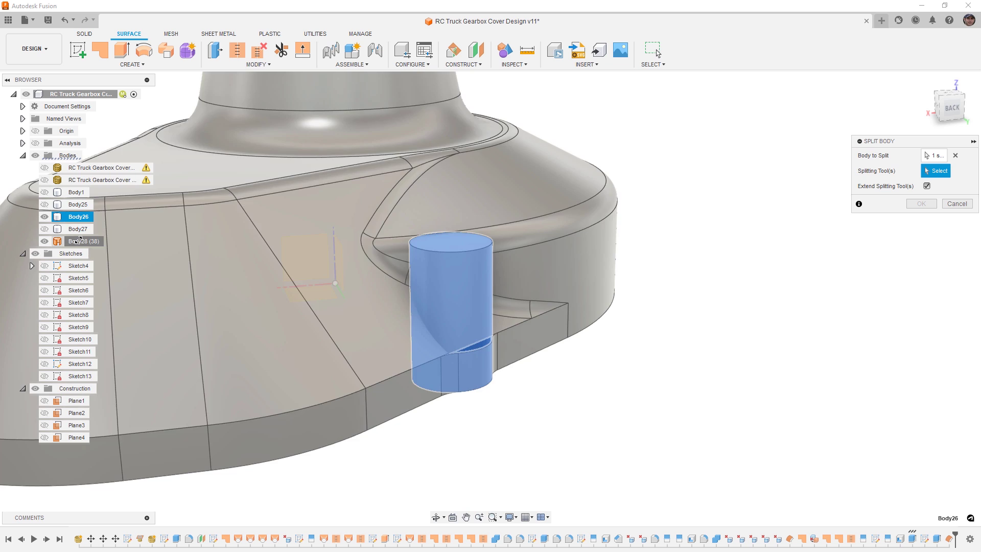
left_click(82, 241)
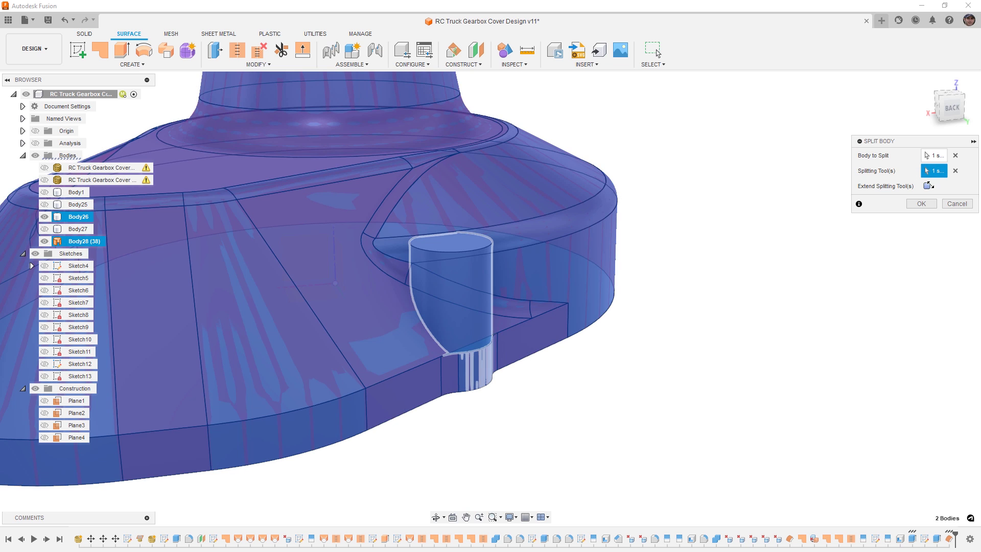
left_click(928, 186)
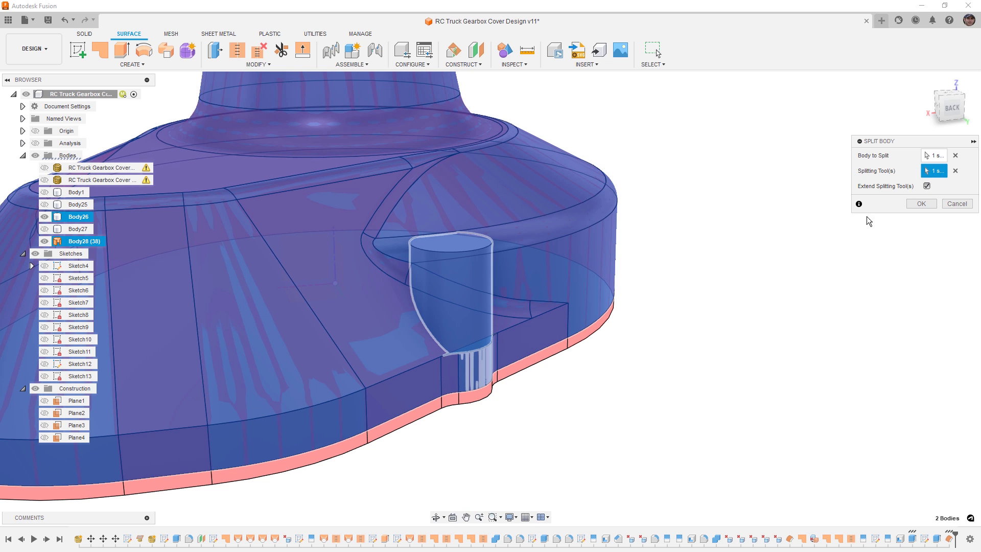
left_click(921, 204)
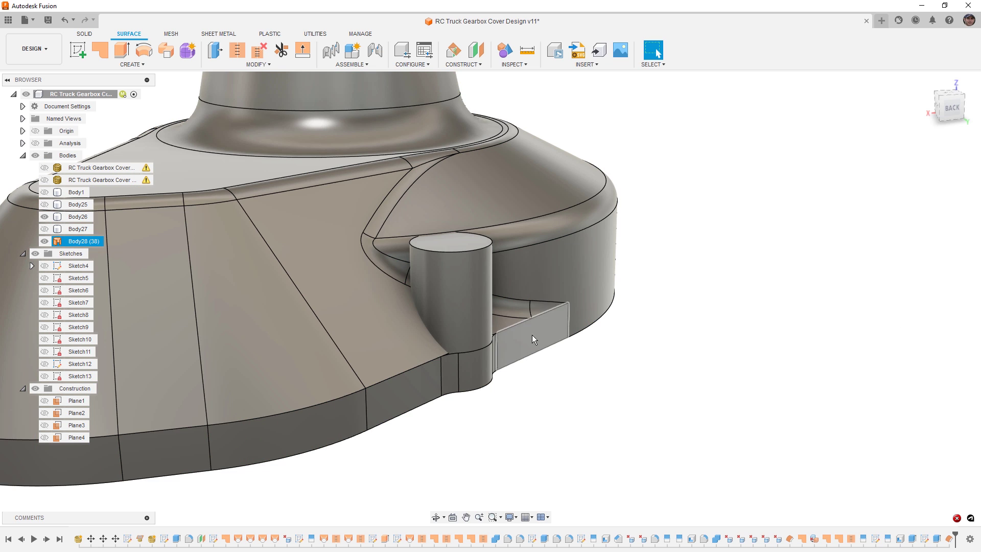
Step: Delete the boss cylinder's top face and extend its open top edge by 1.00 mm with the Natural type
scroll(432, 262, "up", 2)
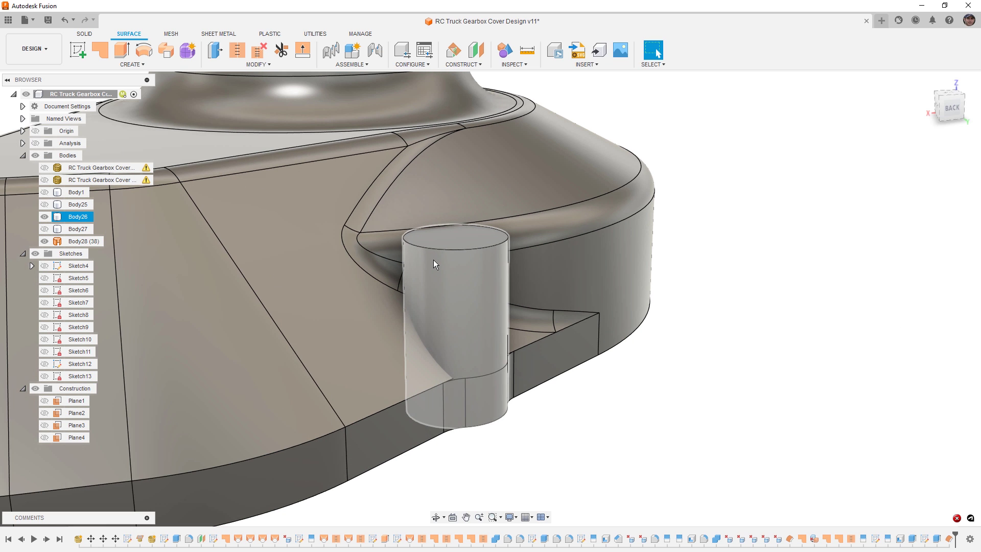
left_click(463, 239)
key("Delete")
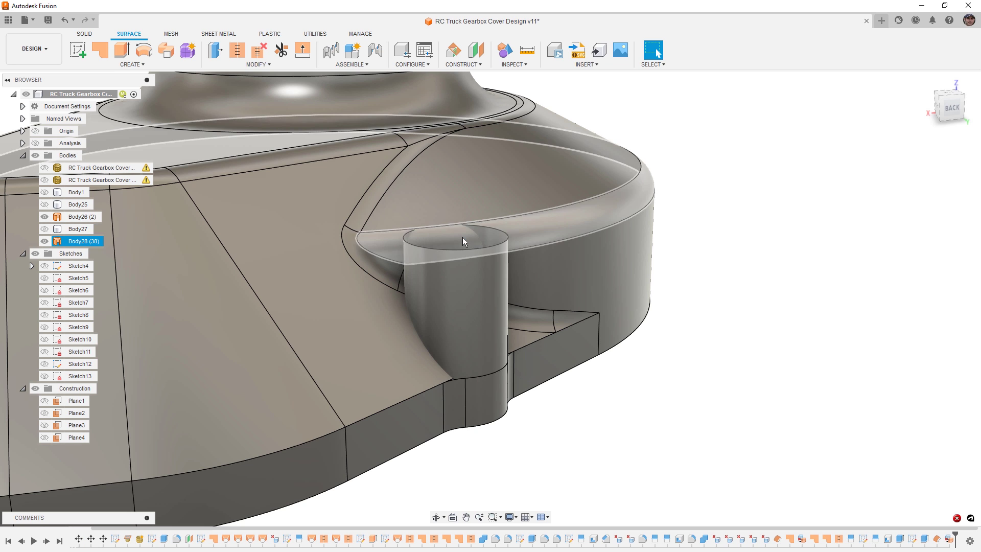
left_click(500, 236)
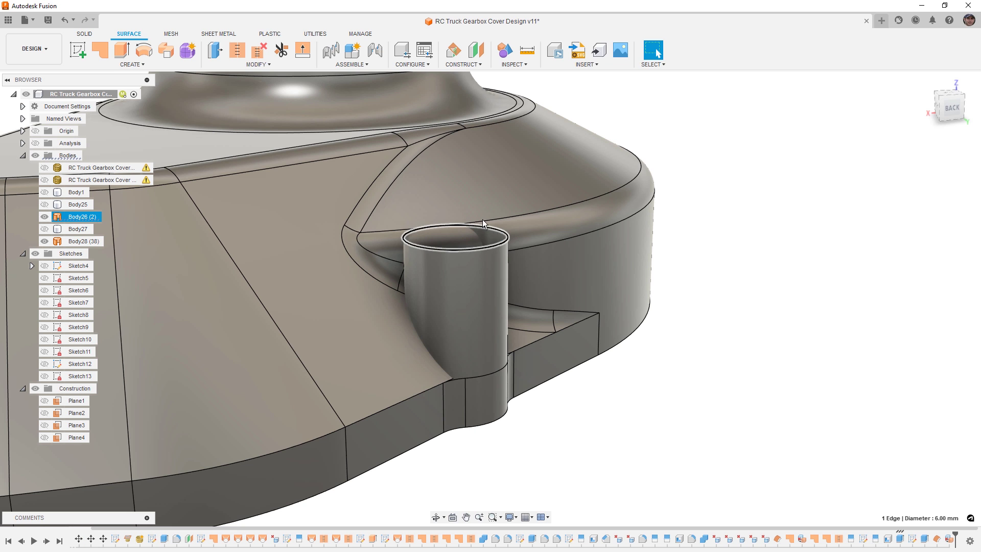
left_click(303, 49)
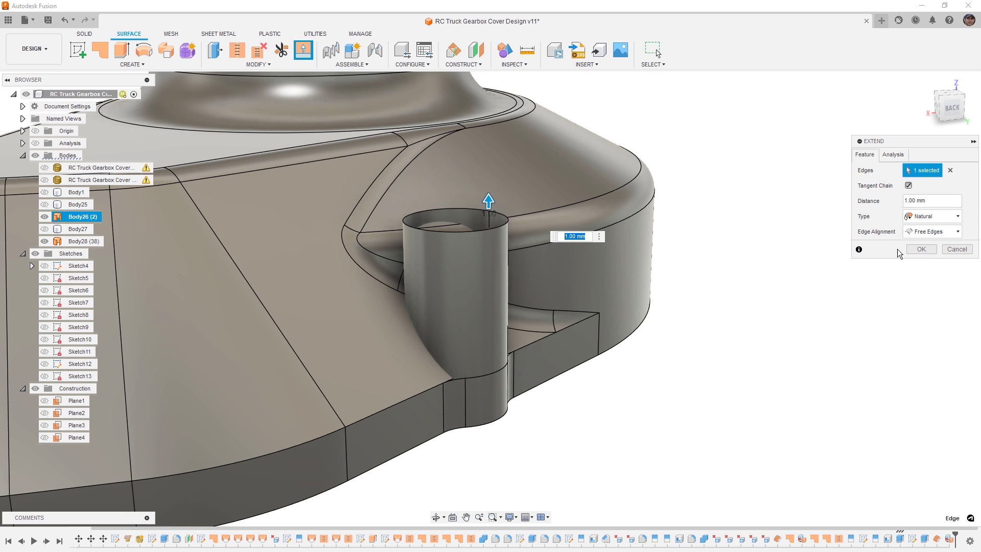
left_click(917, 249)
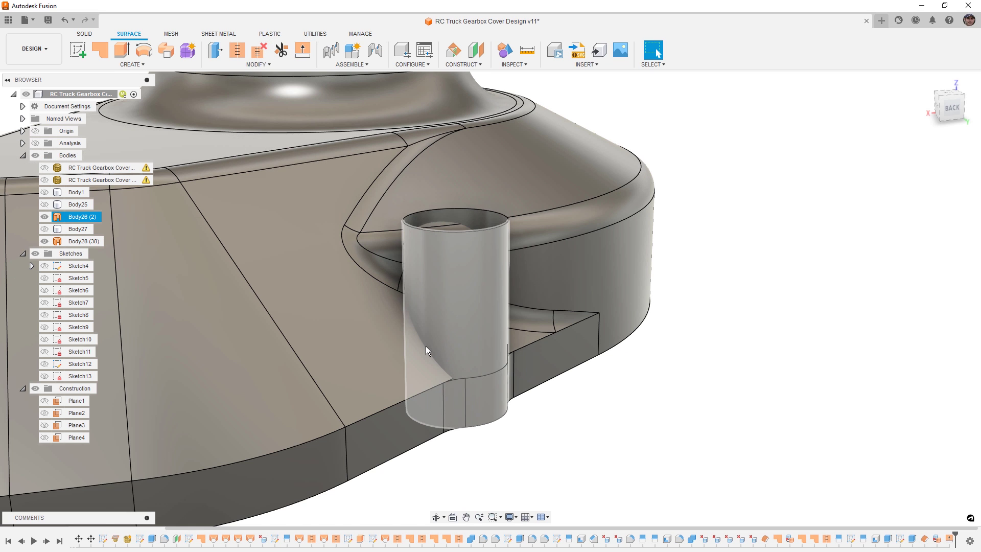
Step: Delete the five adjoining vertical rim faces of surface Body28 around the base of the boss cylinder
scroll(426, 346, "up", 2)
left_click(429, 412)
left_click(462, 396, "ctrl")
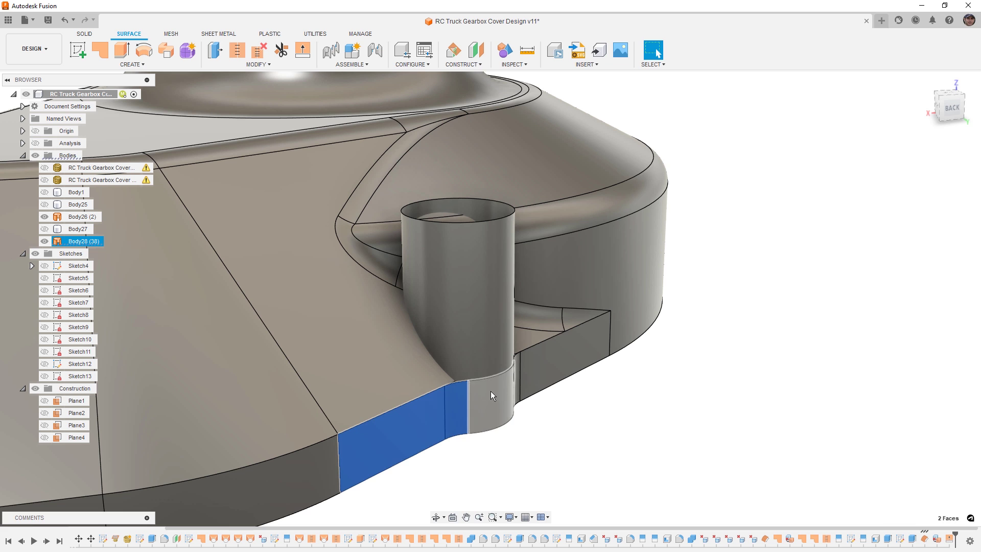
left_click(491, 393, "ctrl")
middle_click_drag(568, 398, 520, 389, "shift")
left_click(487, 361, "ctrl")
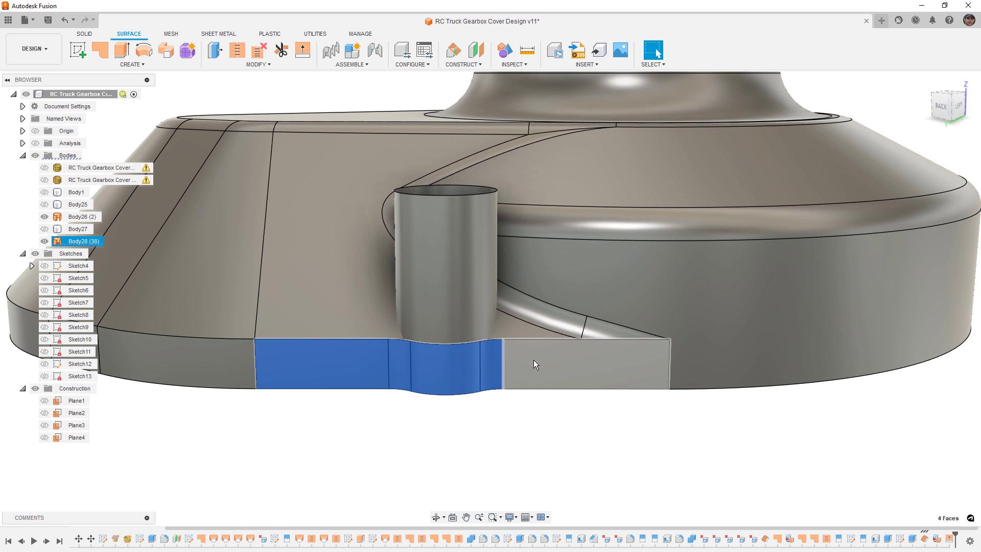
left_click(534, 361, "ctrl")
key("Delete")
left_click(449, 394)
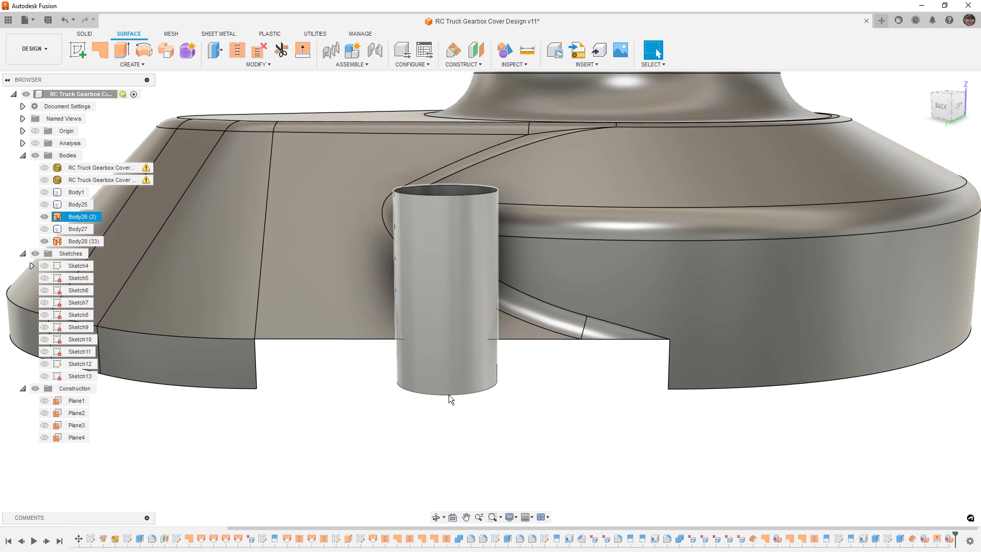
middle_click_drag(448, 395, 498, 397, "shift")
key("Escape")
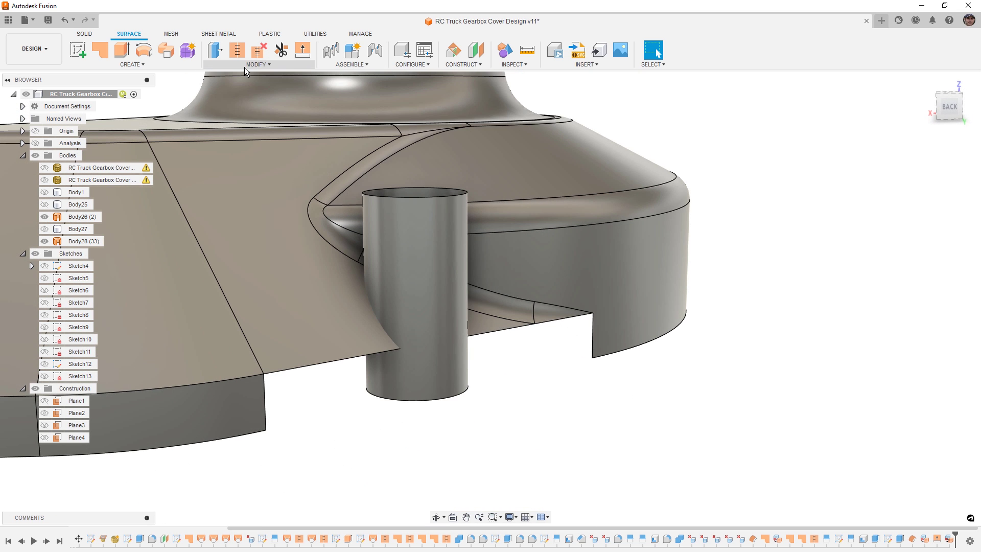
left_click(244, 66)
left_click(238, 51)
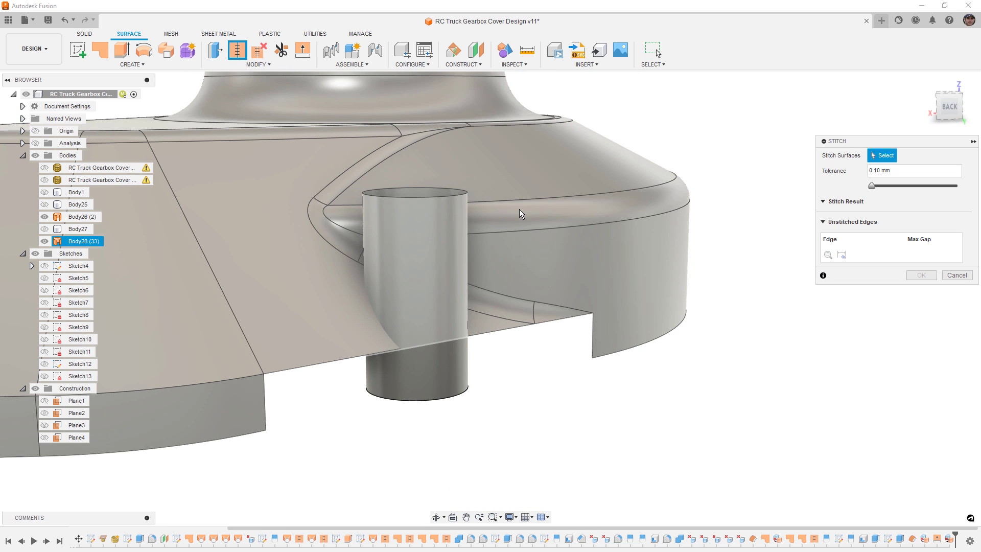
left_click(412, 222)
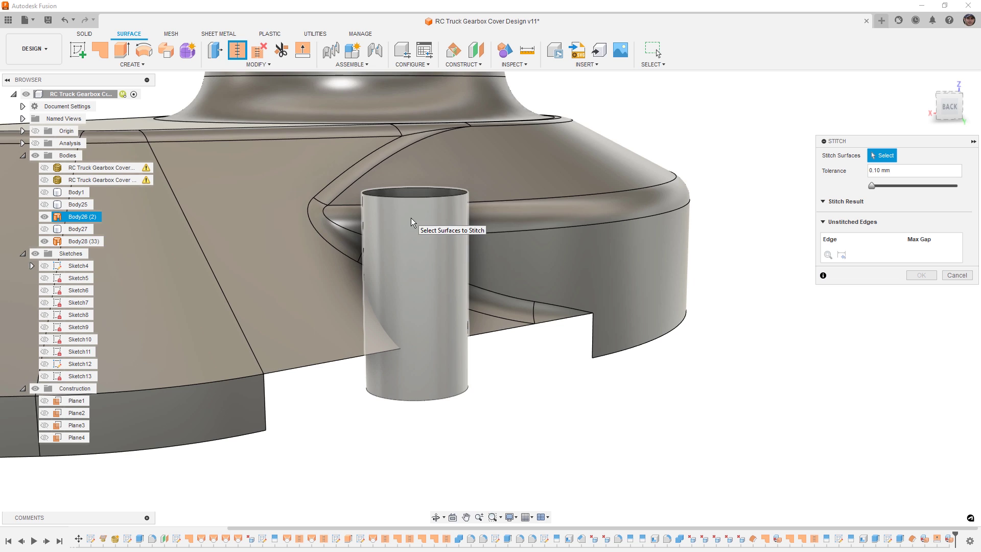
left_click(957, 275)
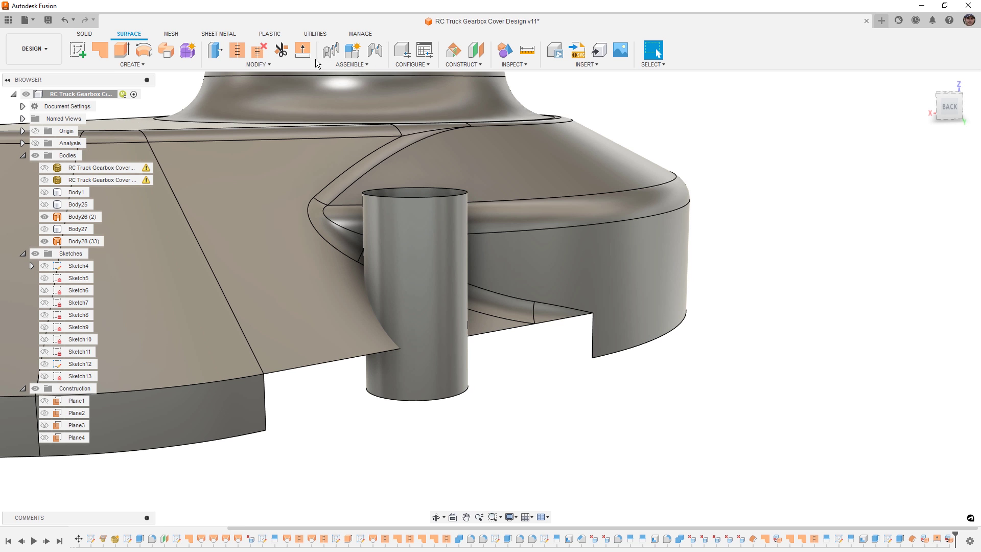
left_click(282, 51)
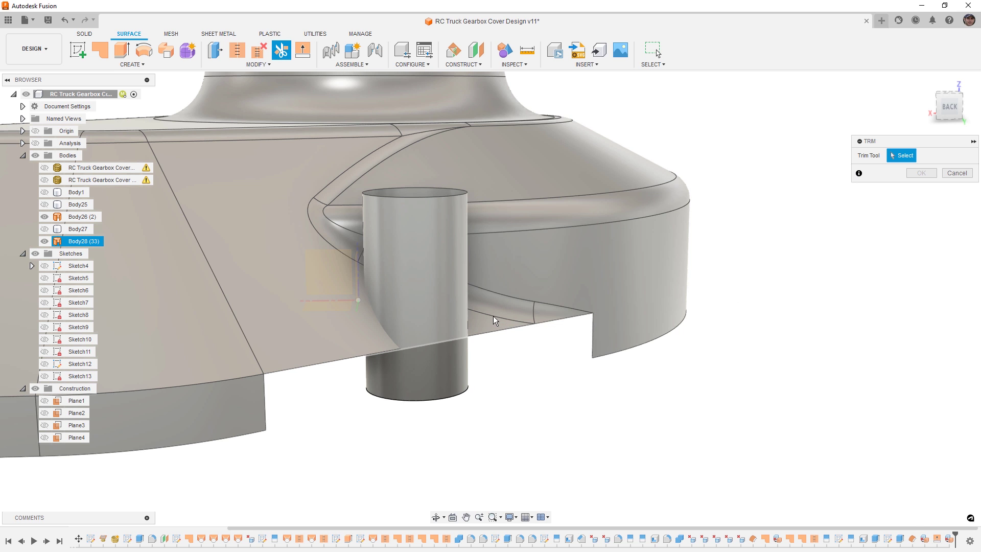
left_click(493, 319)
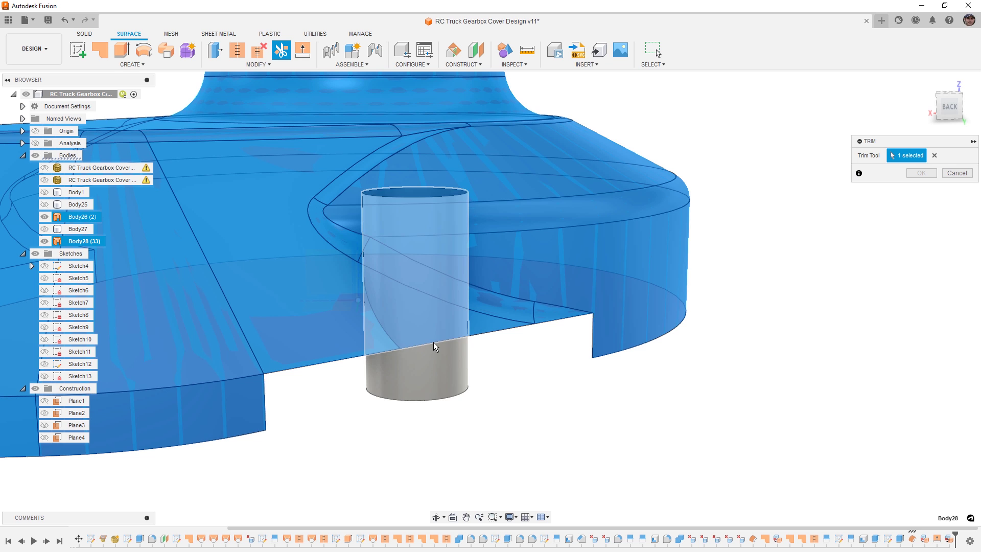
left_click(957, 173)
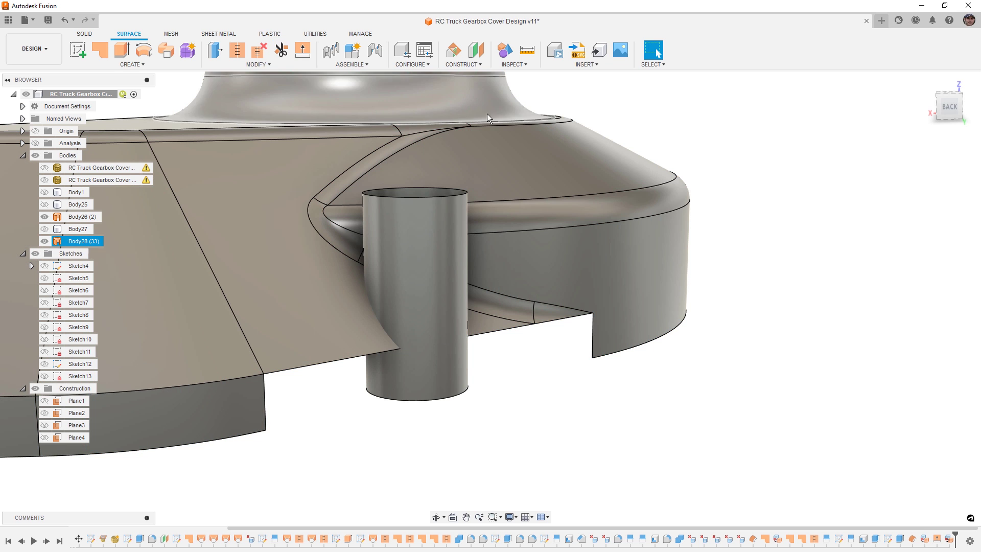
Step: Try to split the open-topped cylinder surface Body26 with the reduced surface Body28, extending the splitting tool
left_click(278, 64)
left_click(229, 189)
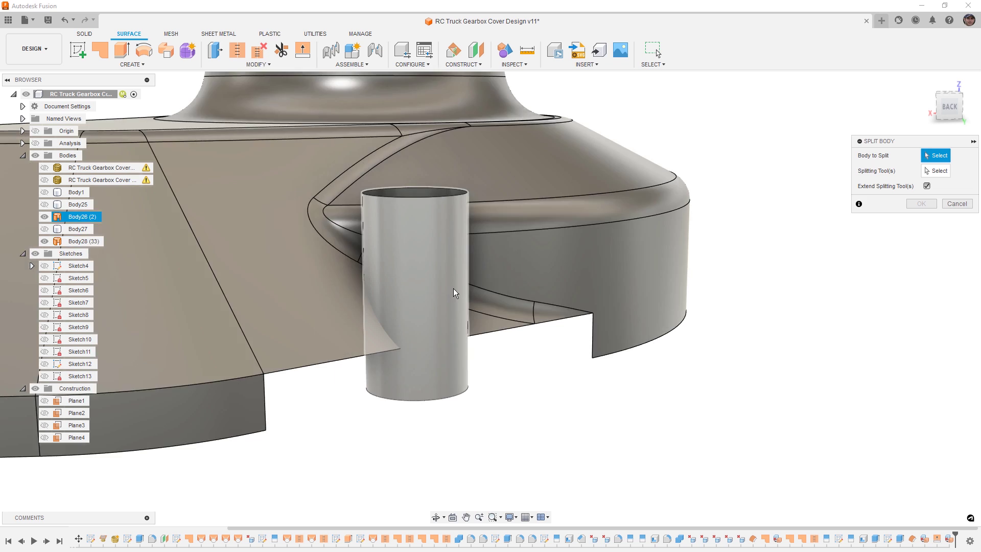
left_click(441, 252)
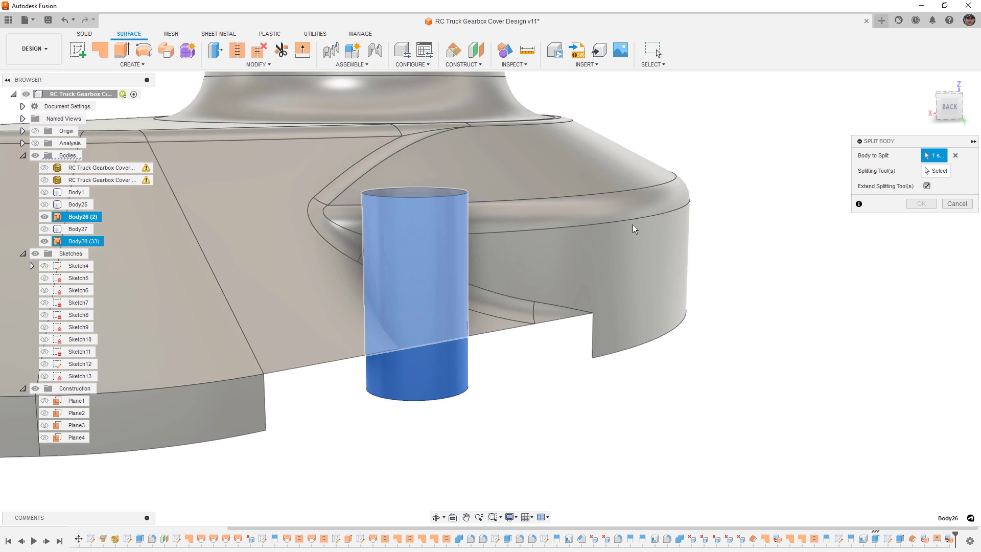
left_click(938, 171)
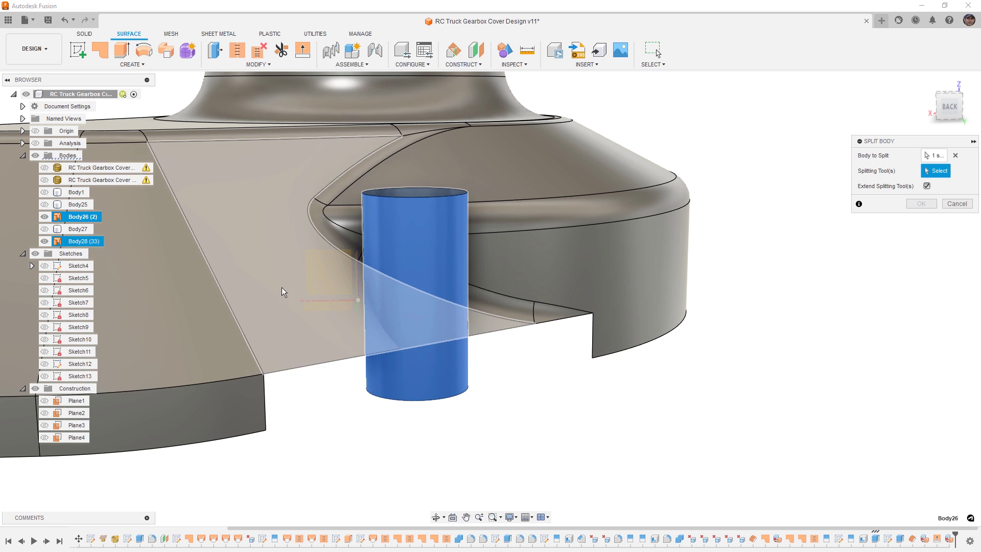
left_click(67, 242)
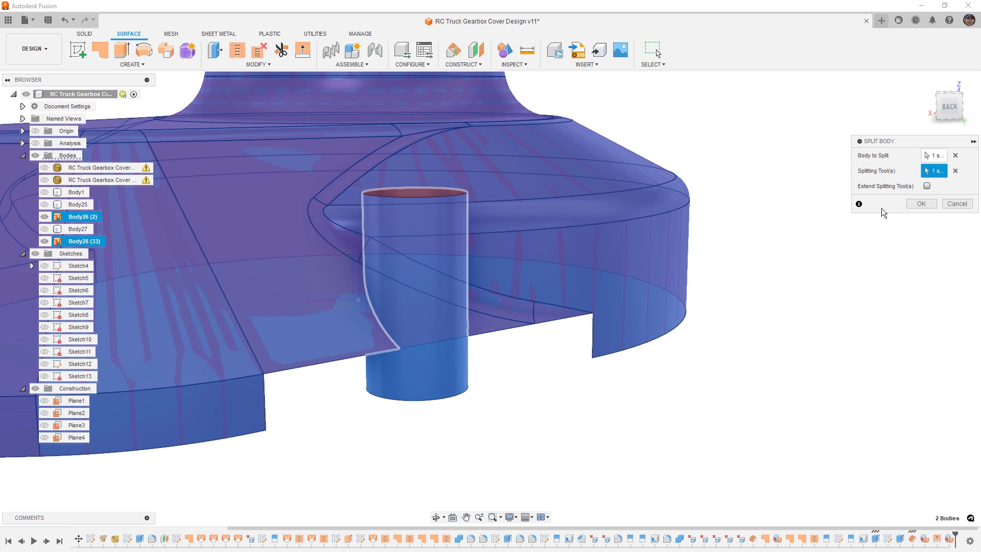
left_click(927, 187)
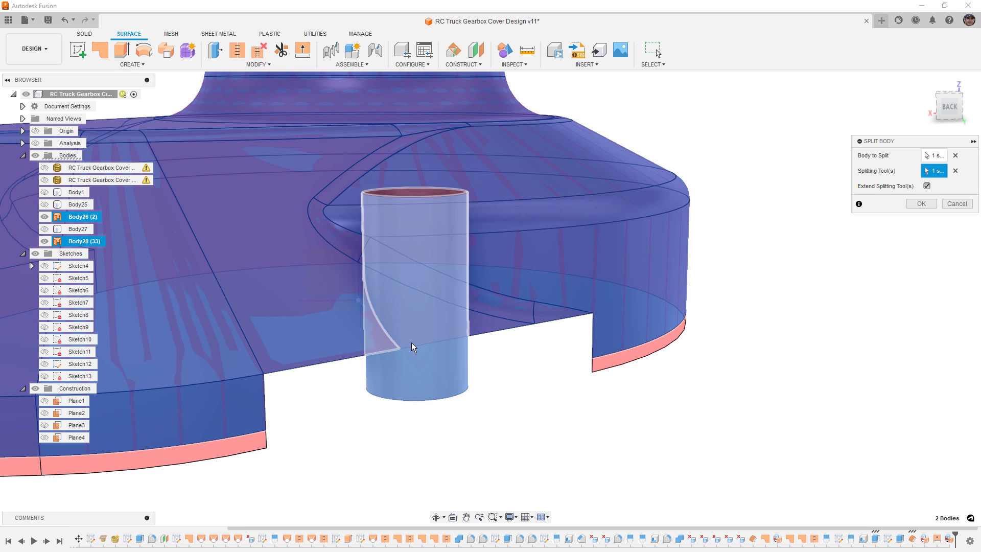
left_click(920, 204)
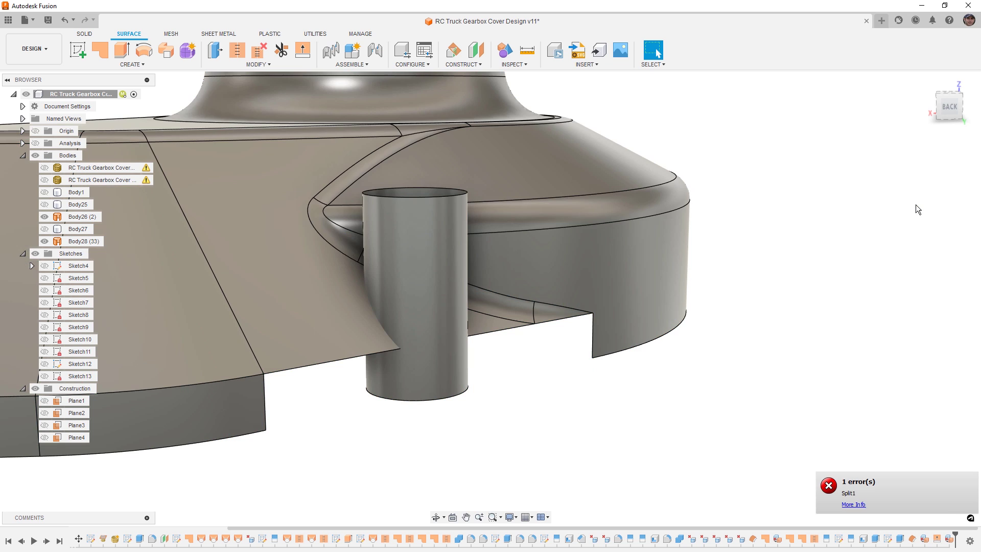
Step: Hide the open-topped cylinder surface Body26 to expose the lower edge of surface Body28
middle_click_drag(808, 247, 442, 330, "shift")
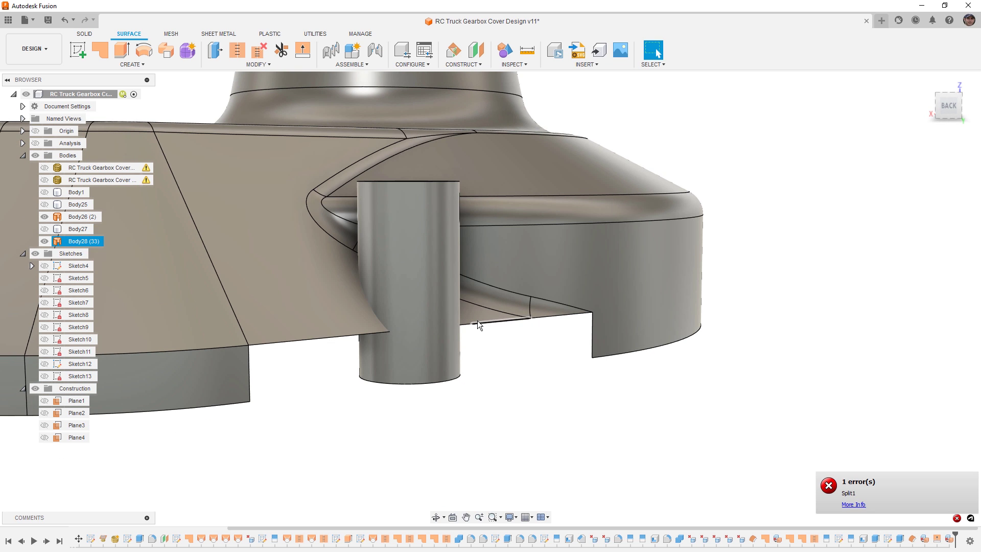
left_click(477, 321)
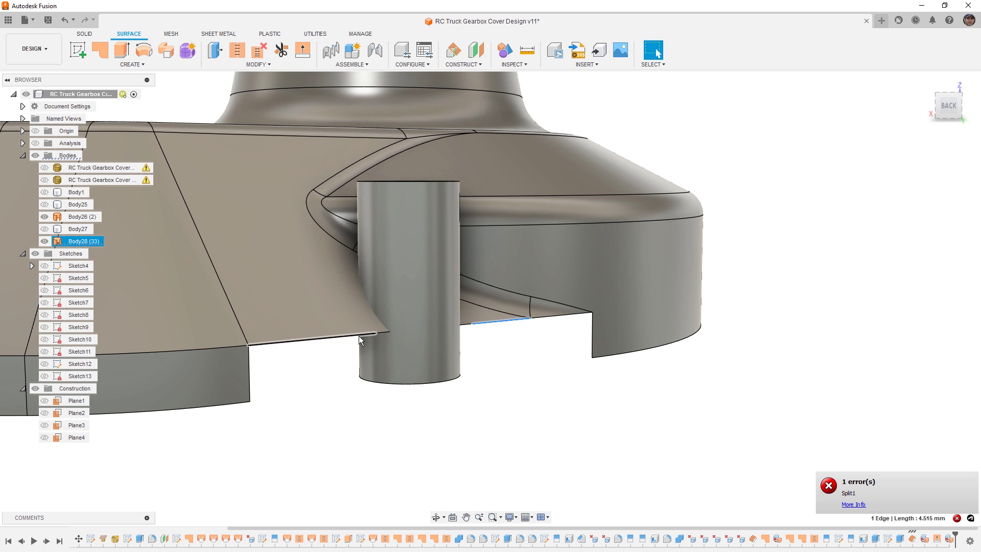
left_click(418, 268)
key("v")
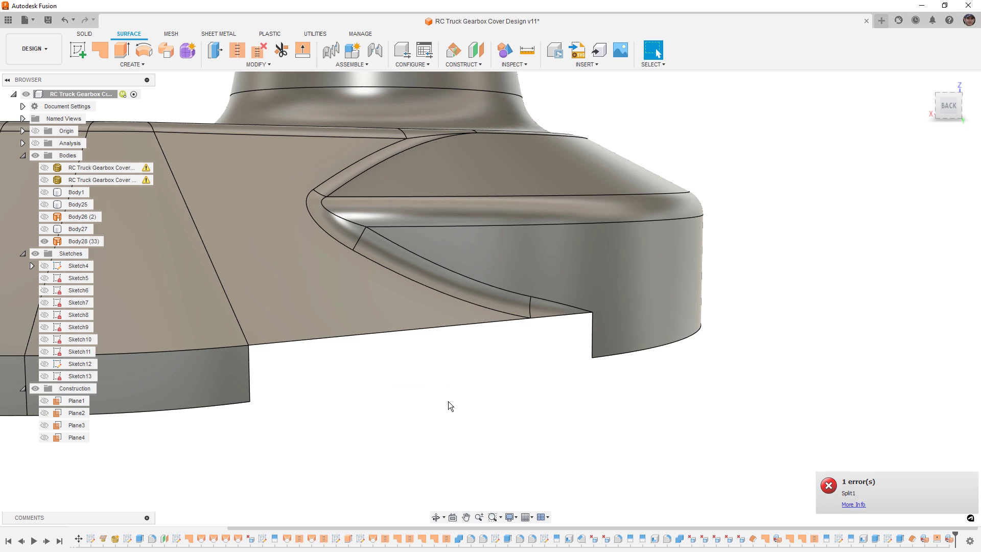
Step: Try to extend Body28's tangent-chained lower edge below the side bump by 1.50 mm, first with the Natural type, then with Tangent
left_click(303, 51)
left_click(373, 333)
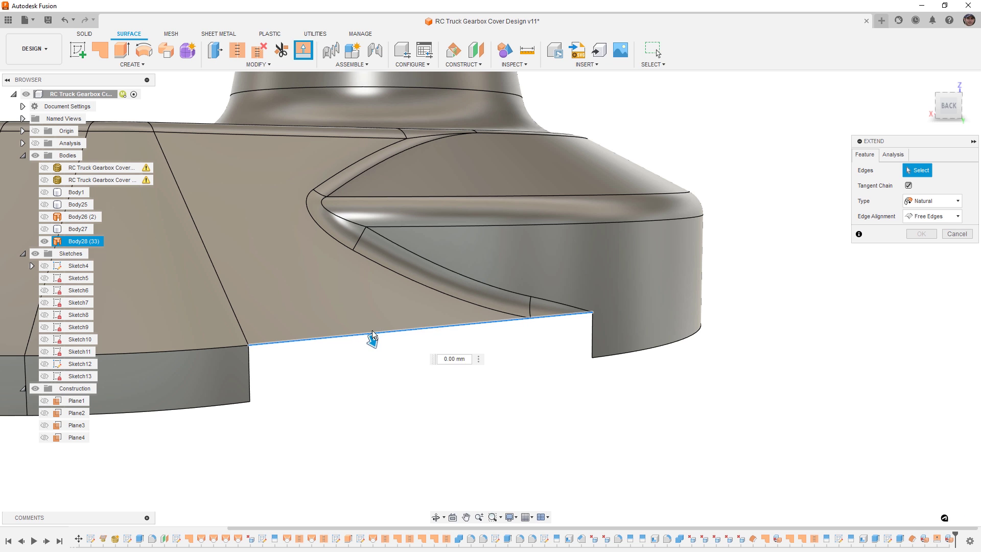
left_click_drag(376, 348, 382, 362)
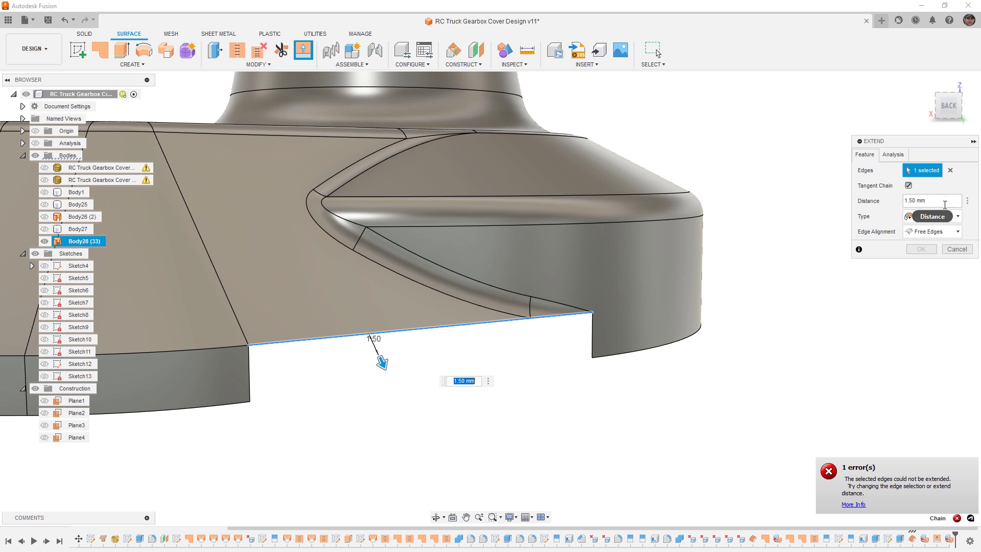
left_click(933, 216)
left_click(930, 251)
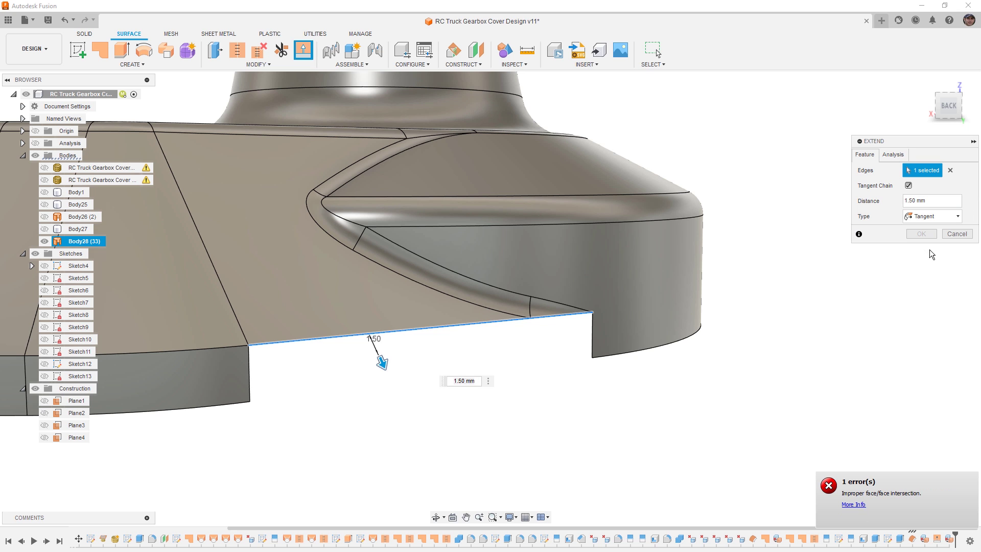
left_click(556, 320)
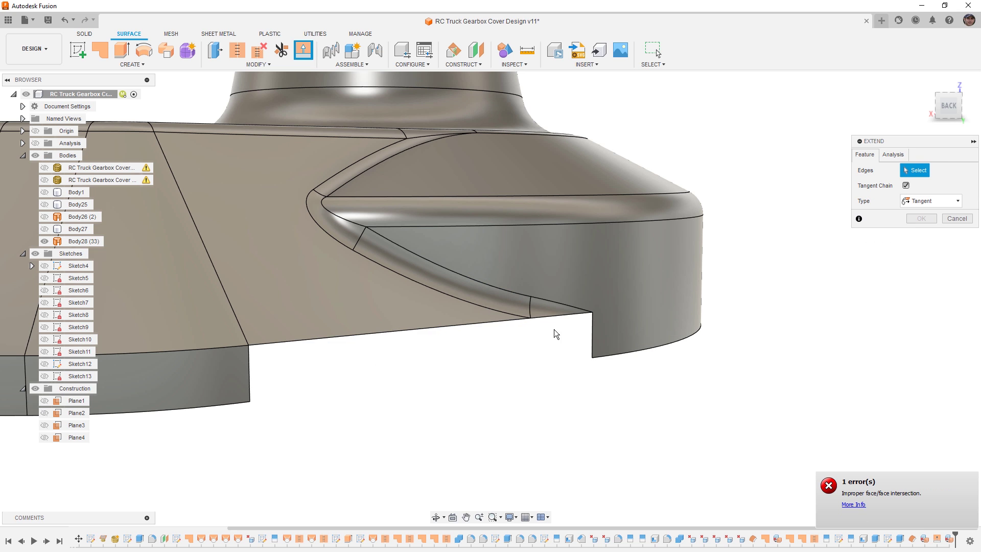
Step: Extend Body28's individual straight lower edge segments below the bump by 2.50 mm, using the Tangent type with Tangent Chain off
scroll(534, 321, "up", 3)
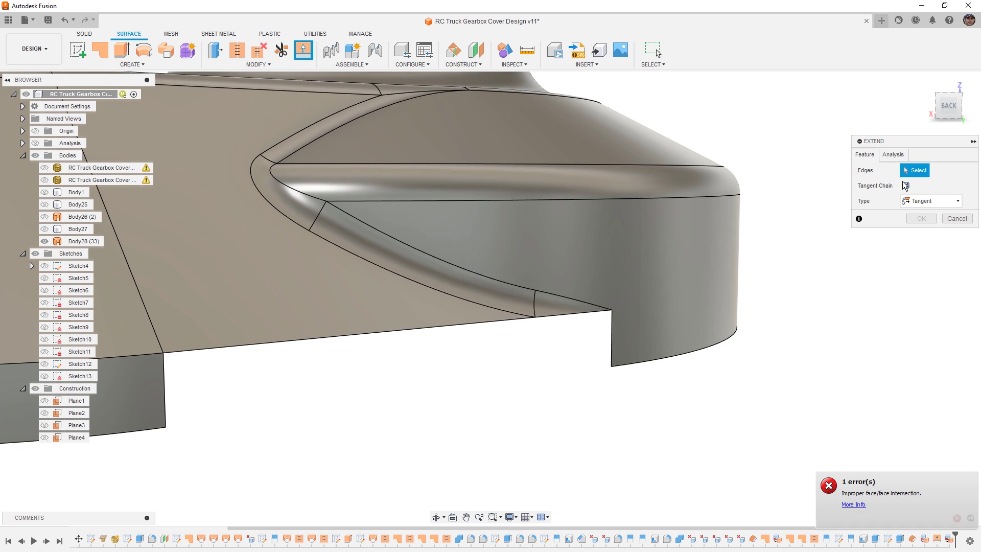
left_click(906, 186)
left_click(493, 324)
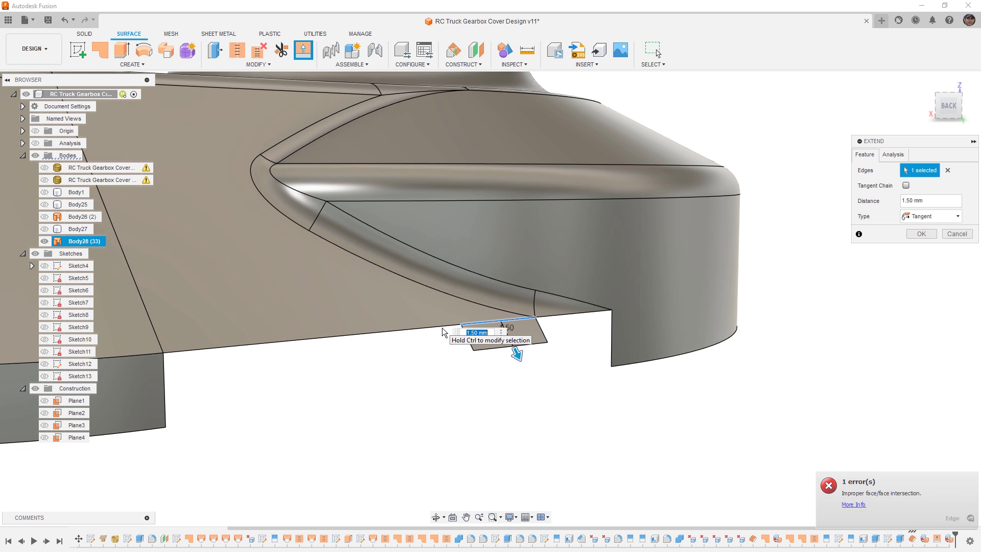
left_click(327, 339)
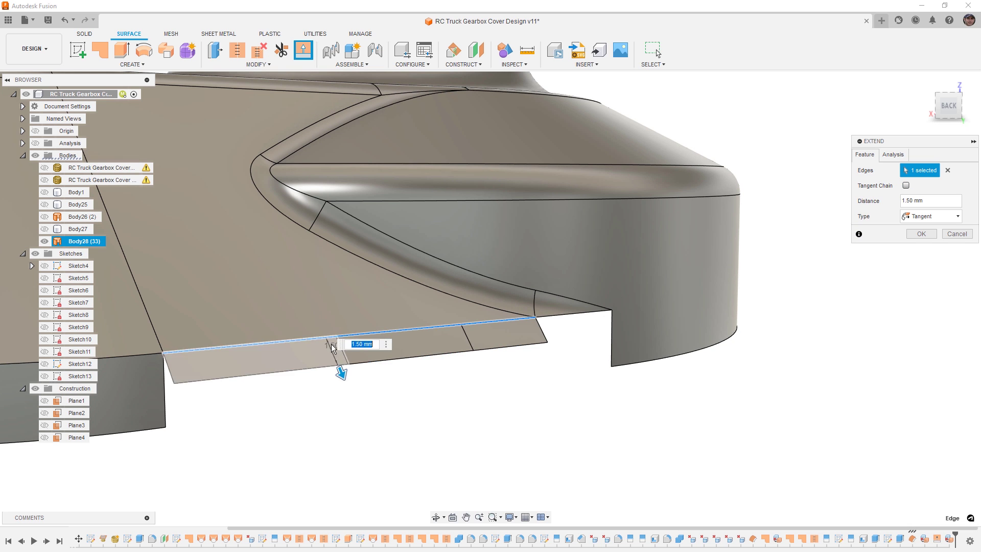
left_click_drag(342, 374, 351, 393)
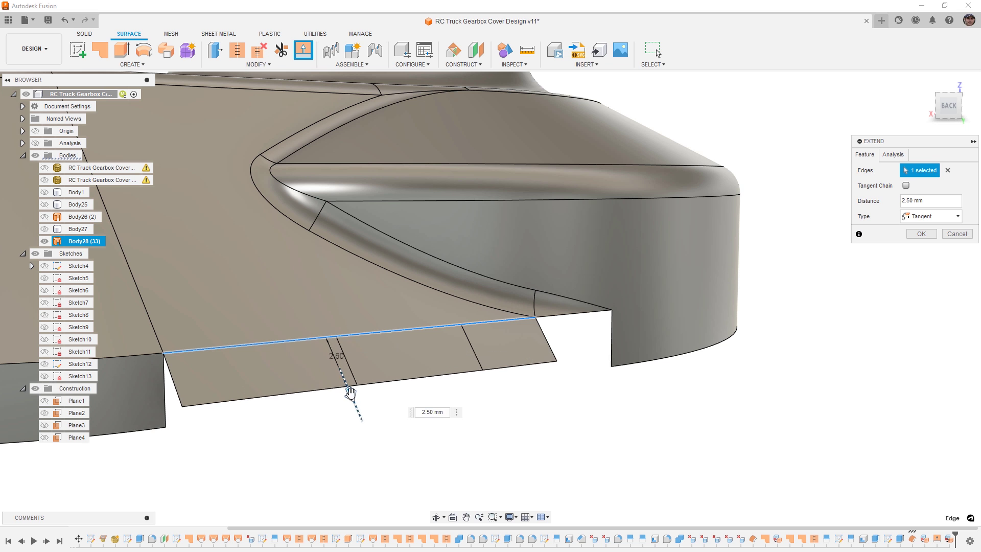
left_click(921, 234)
Step: Show cylinder surface Body26 again and check that the extended Body28 cuts fully across it
left_click(44, 217)
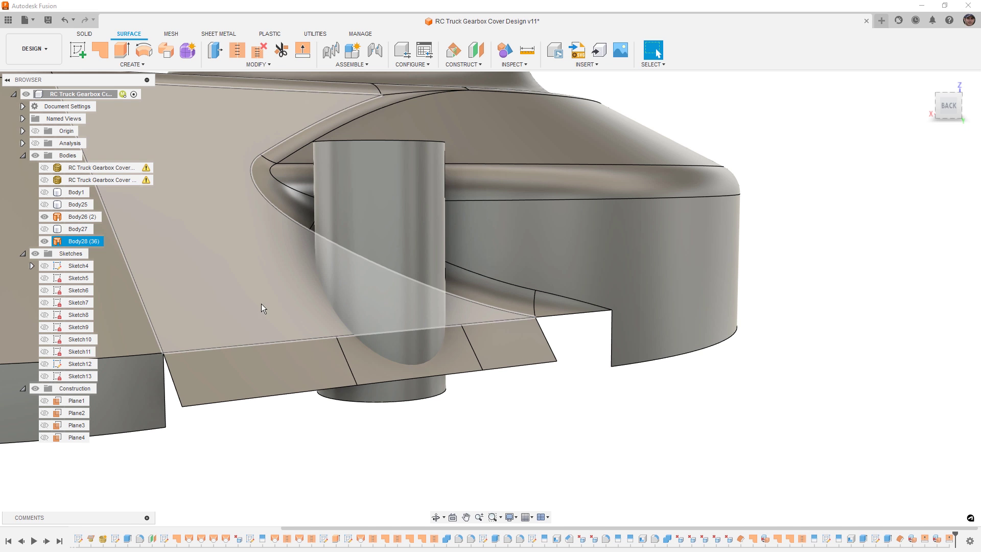
middle_click_drag(262, 309, 562, 343, "shift")
key("Escape")
scroll(560, 350, "up", 2)
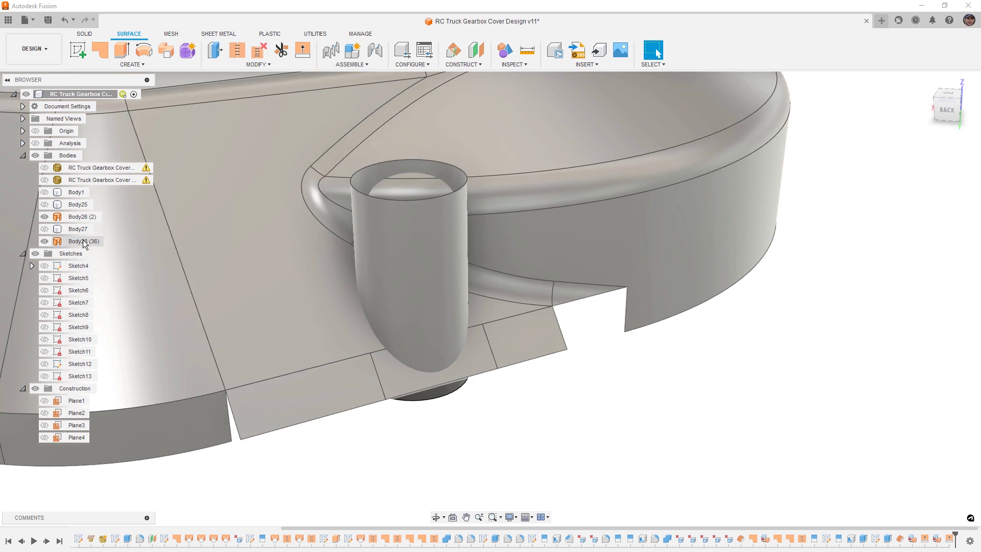
left_click(84, 242)
left_click(466, 421)
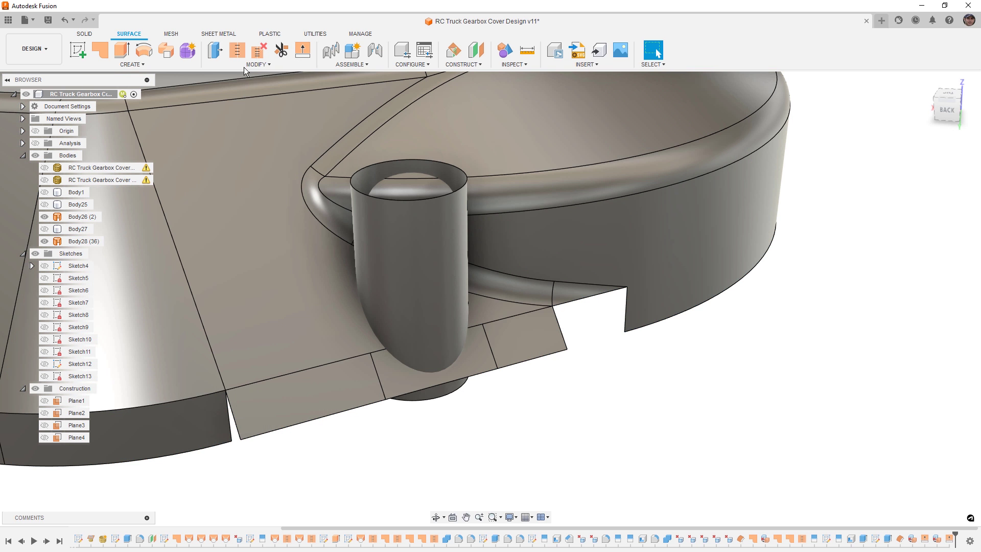
Step: Trim cylinder surface Body26 with Body28, removing the portion that projects outside the cover surface
left_click(281, 51)
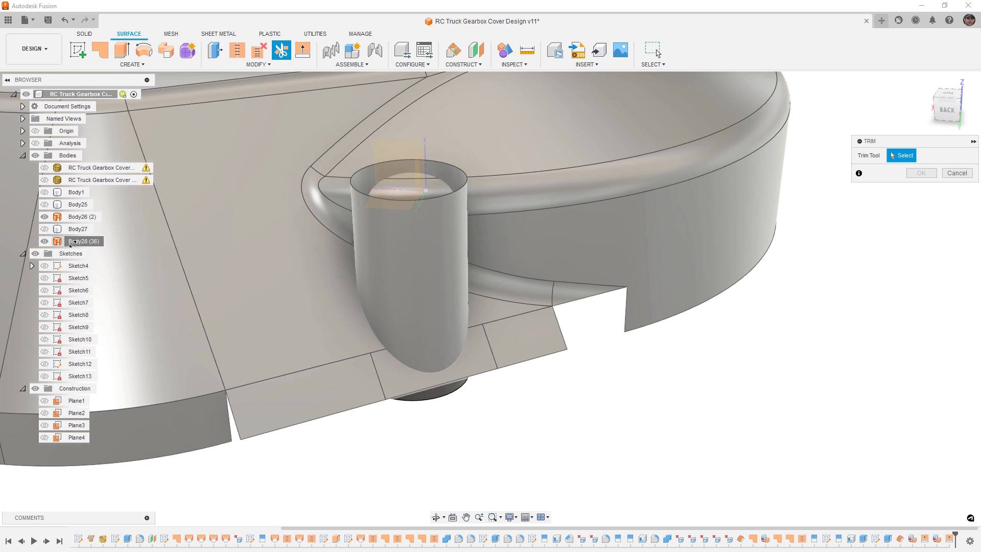
left_click(88, 242)
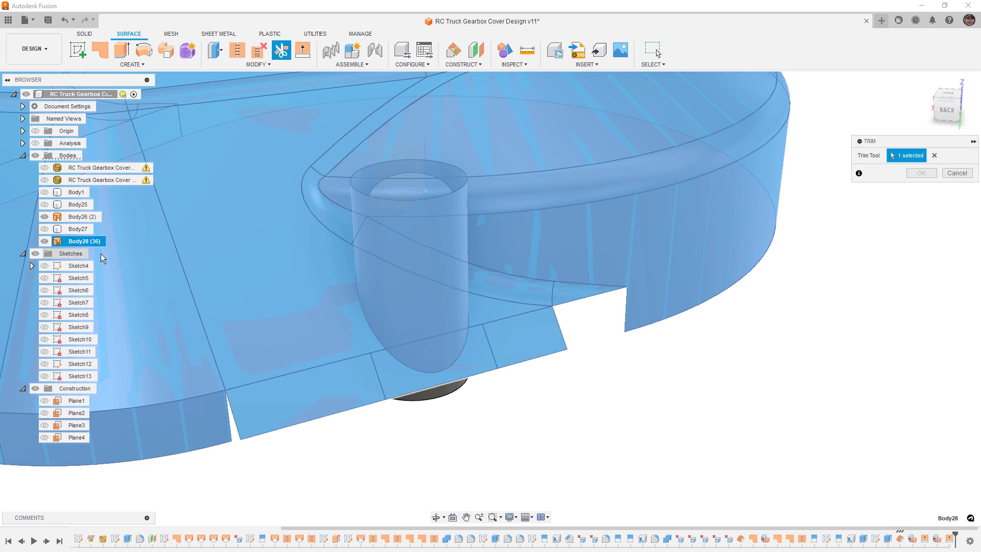
left_click(437, 232)
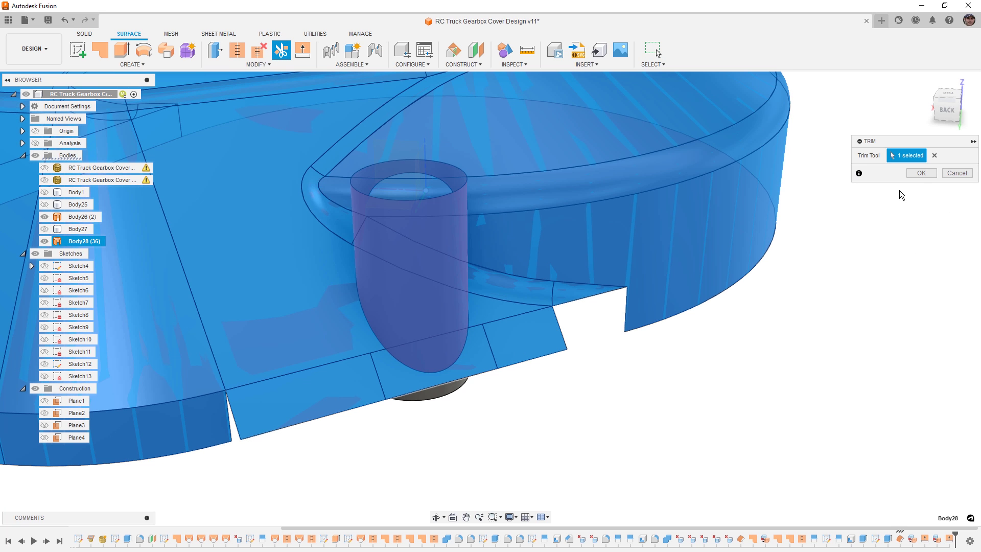
left_click(922, 172)
Step: Trim surface Body28 with Body26, removing everything outside the cylinder and keeping only the patch that caps it
middle_click_drag(547, 388, 523, 403, "shift")
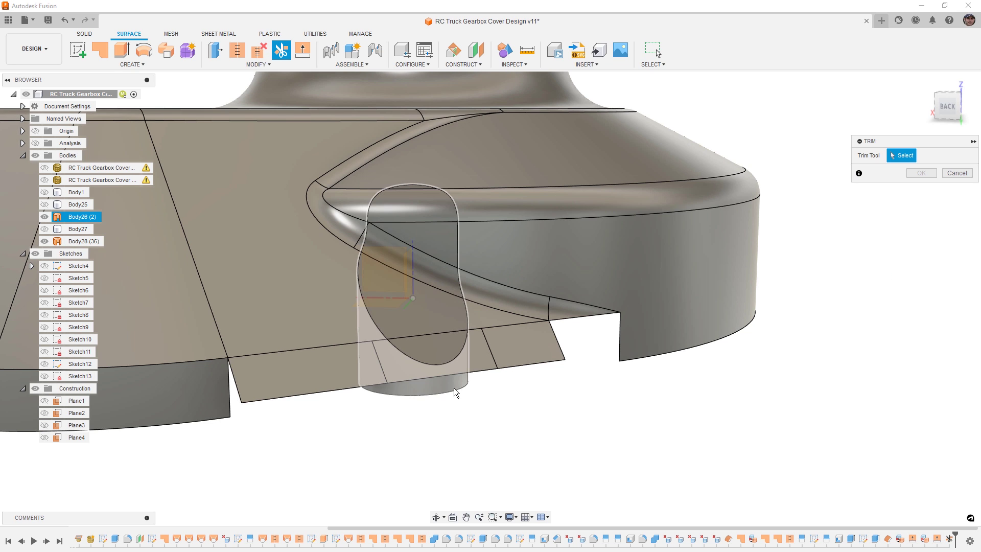
left_click(459, 383)
left_click(502, 273)
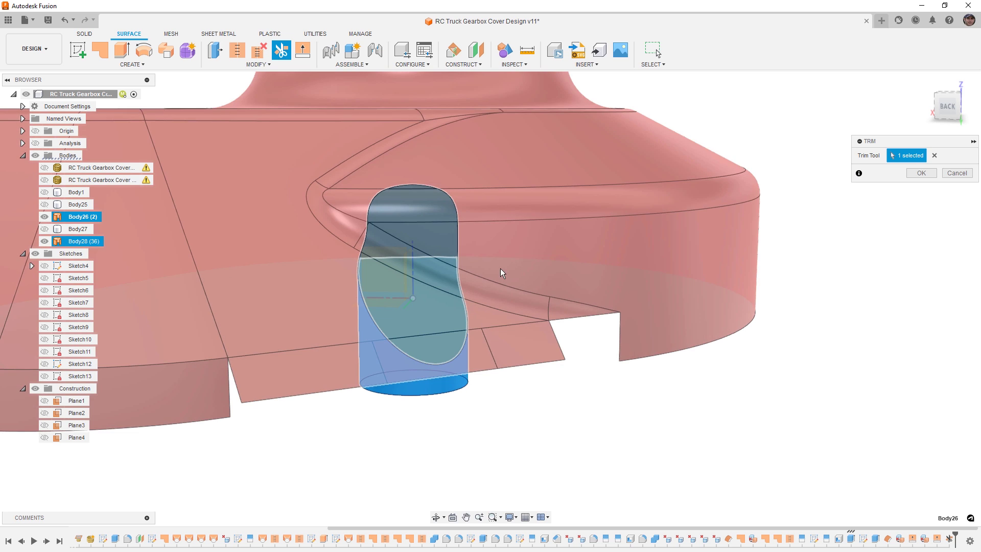
left_click(931, 174)
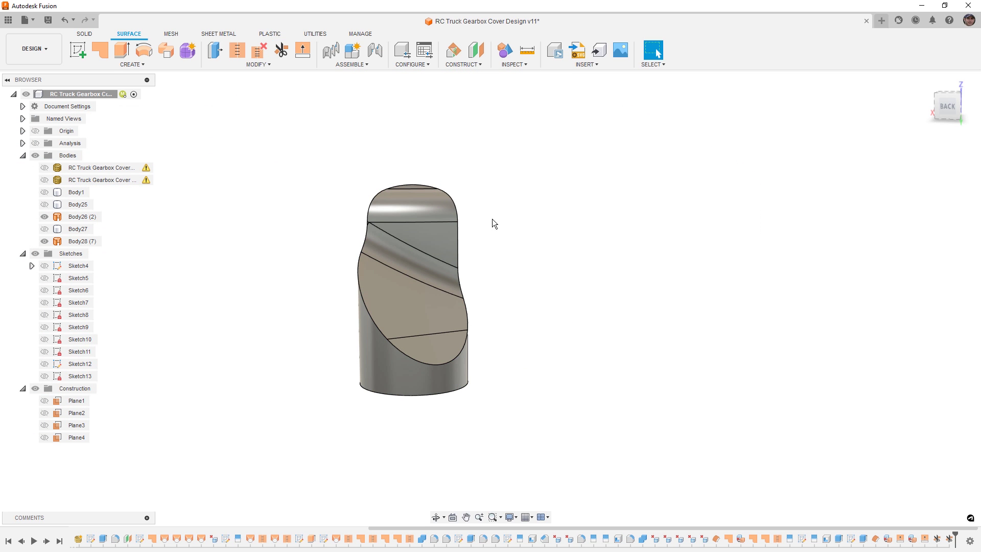
Step: Stitch cylinder surface Body26 and cap patch Body28 into a new body with a 0.10 mm tolerance
left_click(237, 50)
left_click(431, 391)
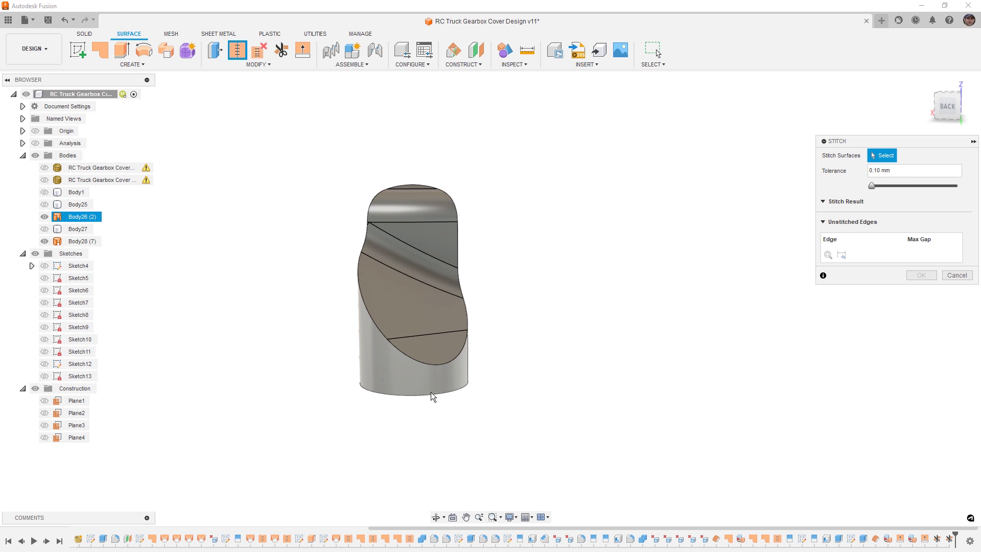
left_click(430, 297)
middle_click_drag(430, 296, 510, 321, "shift")
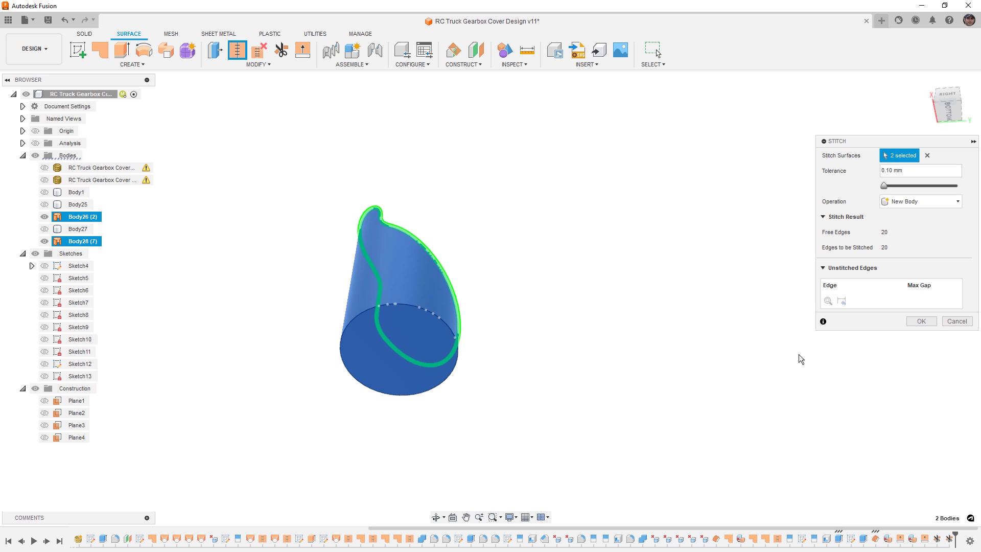
left_click(937, 322)
Step: Show cover body Body25 and join the stitched boss body Body29 to it with Combine
middle_click_drag(588, 255, 419, 286, "shift")
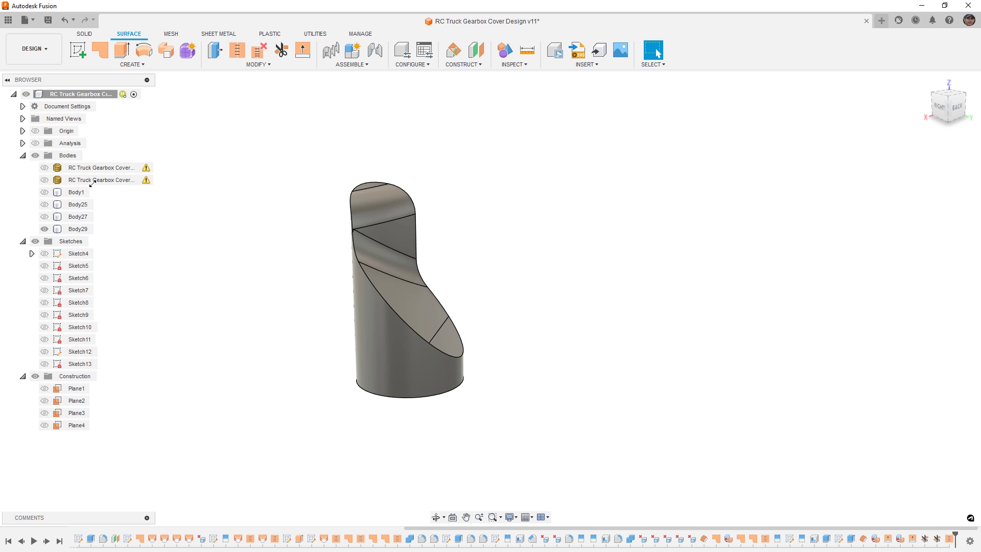
left_click(44, 205)
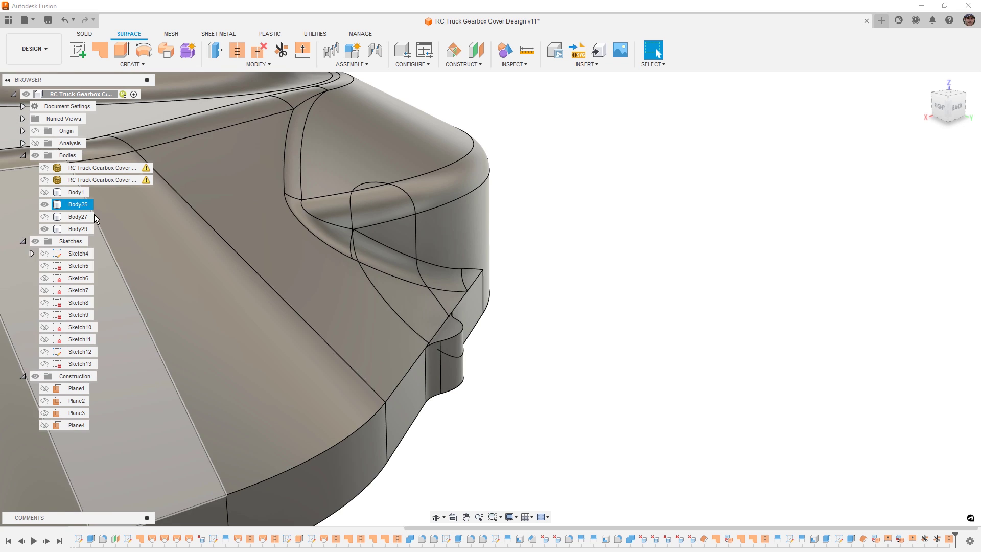
middle_click_drag(337, 281, 363, 223, "shift")
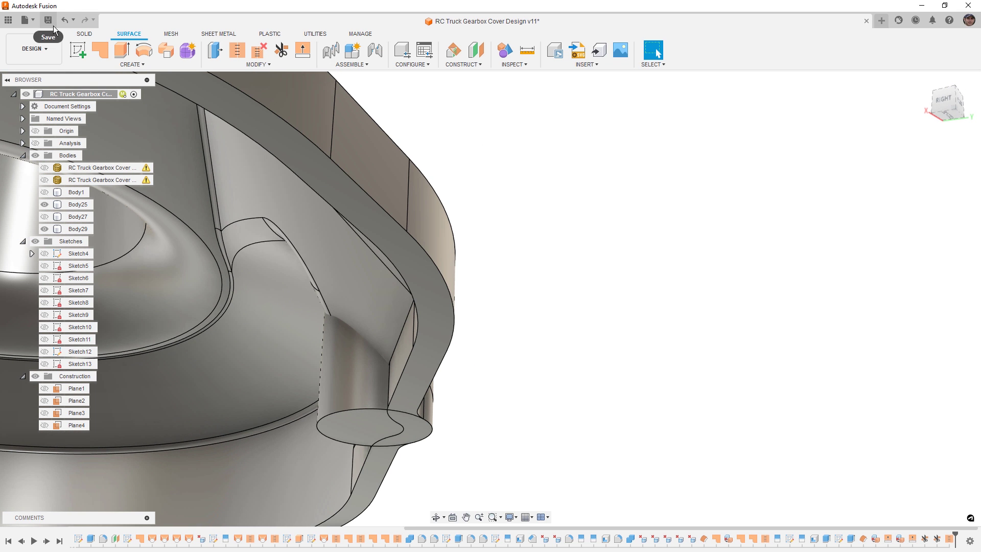
left_click(85, 34)
left_click(352, 50)
left_click(409, 248)
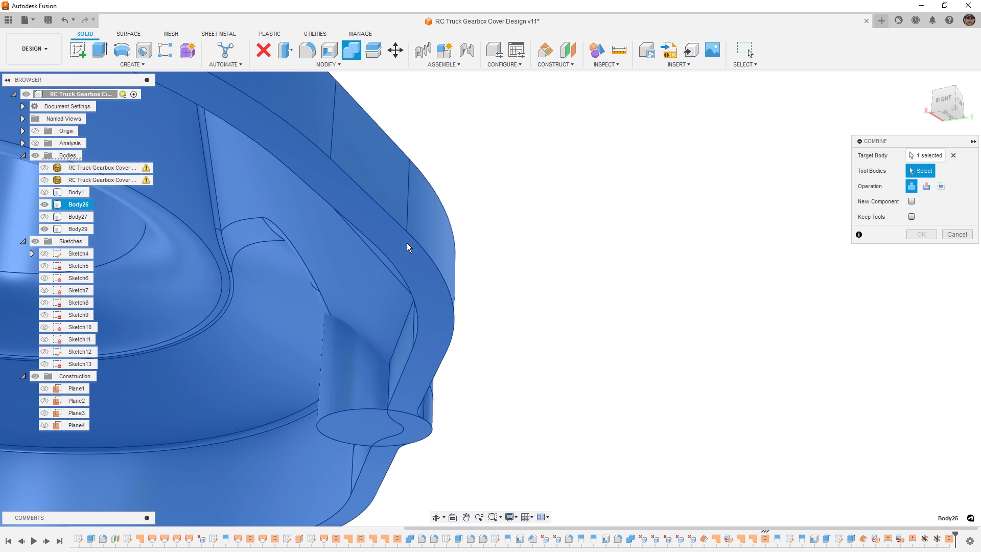
left_click(351, 388)
left_click(920, 234)
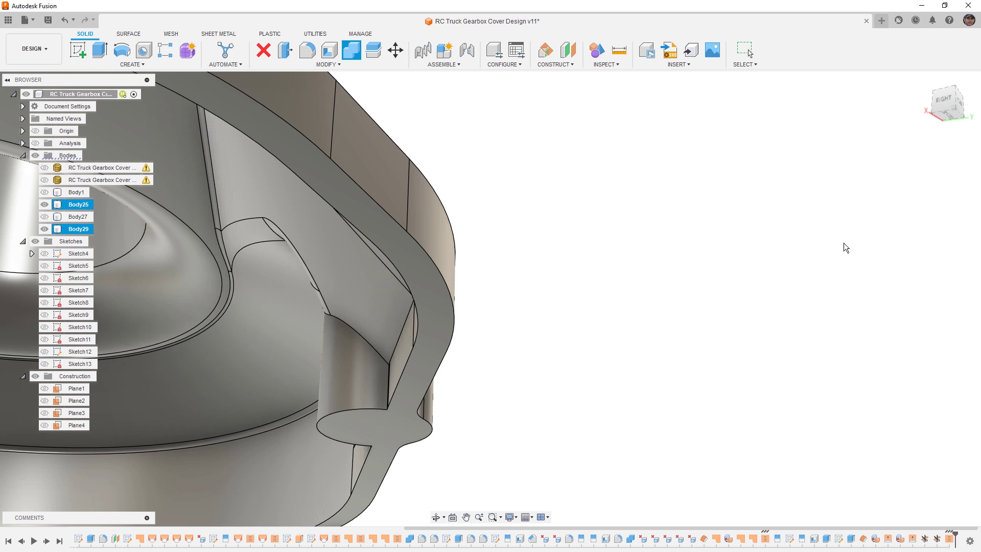
Step: Show the solid cylinder Body27 standing over the boss on the cover's outer side
middle_click_drag(782, 245, 436, 321, "shift")
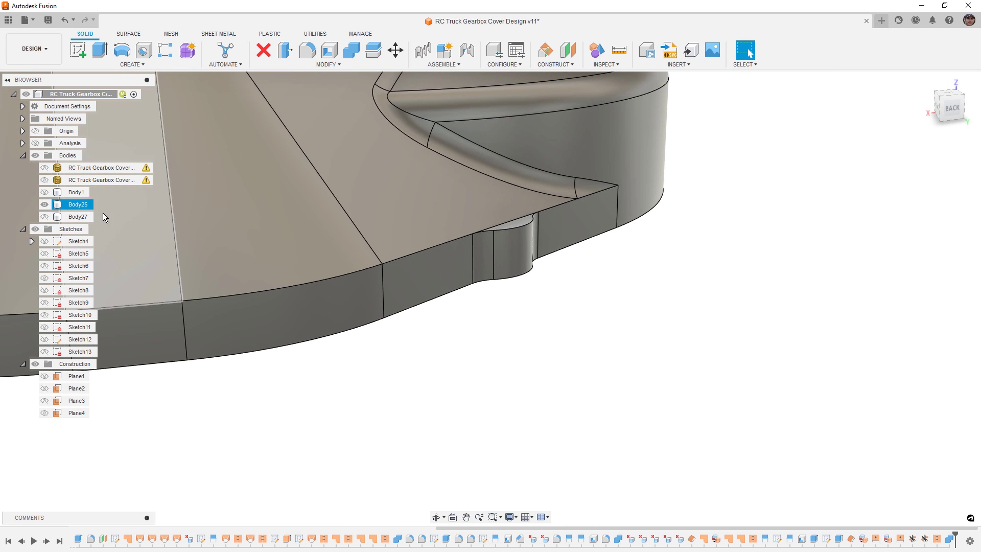
left_click(44, 216)
middle_click_drag(534, 257, 477, 374)
Step: Cut cylinder Body27 out of cover body Body25 with Combine, without keeping the tool body
left_click(352, 52)
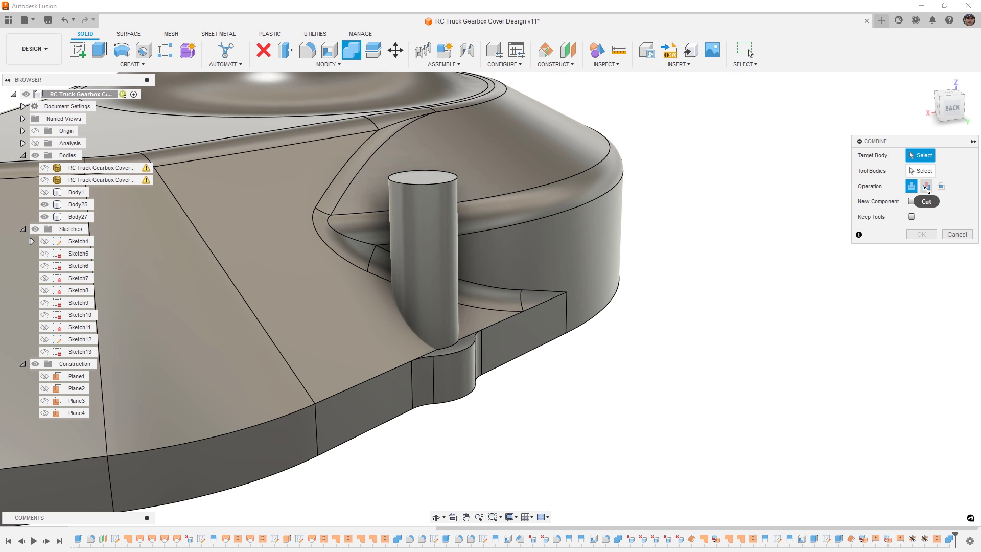
left_click(564, 276)
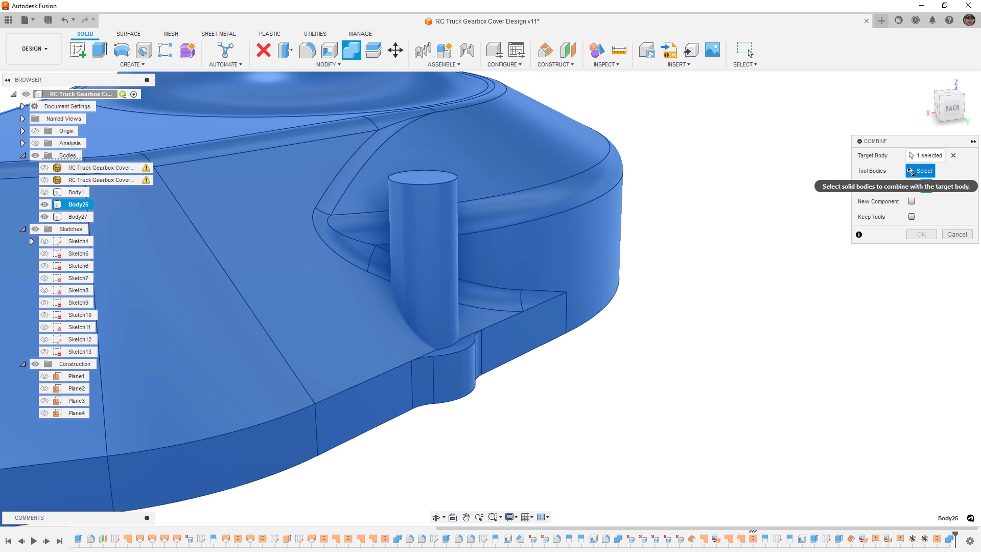
left_click(434, 238)
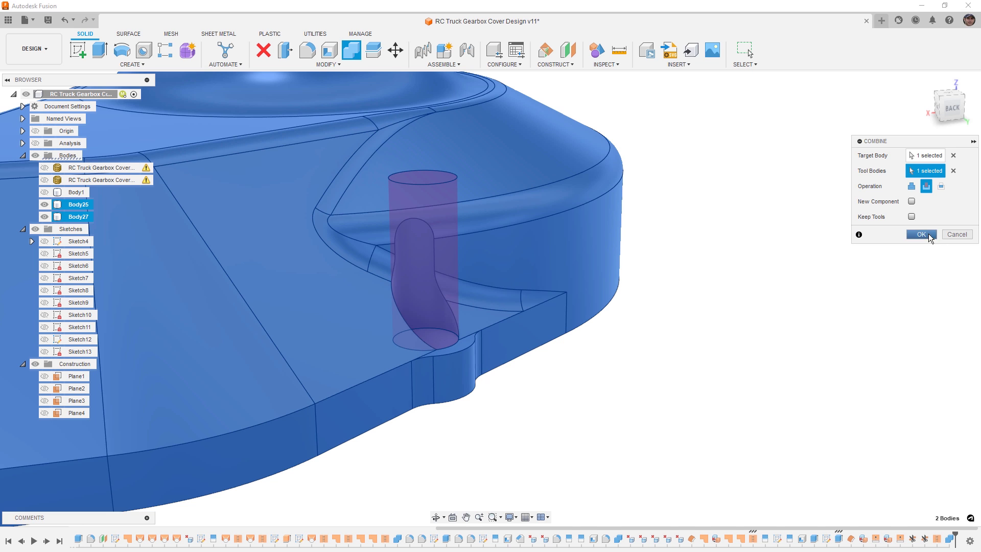
left_click(929, 237)
middle_click_drag(674, 330, 629, 348, "shift")
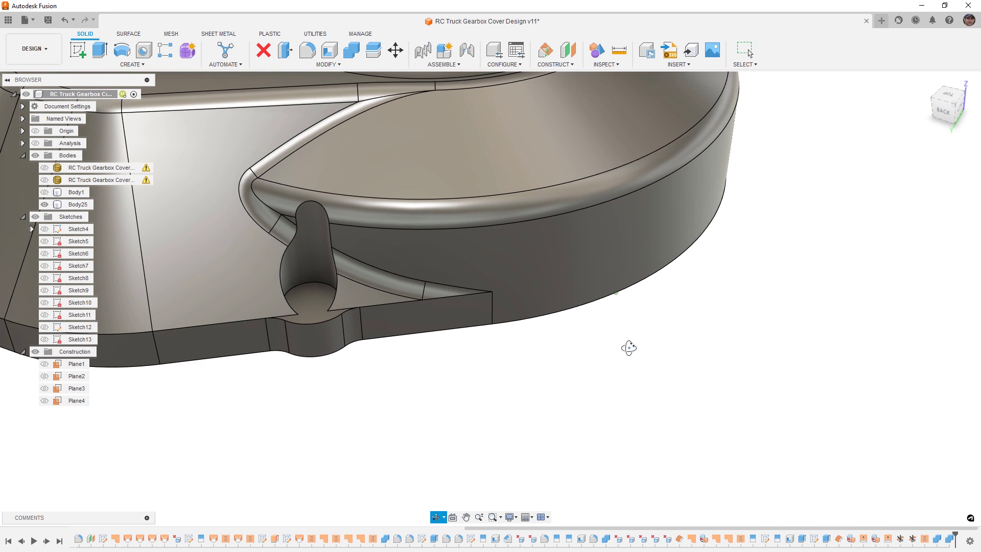
Step: Inspect the screw recess at the rim, then delete the last Combine cut from the timeline
left_click(320, 323)
scroll(320, 285, "up", 5)
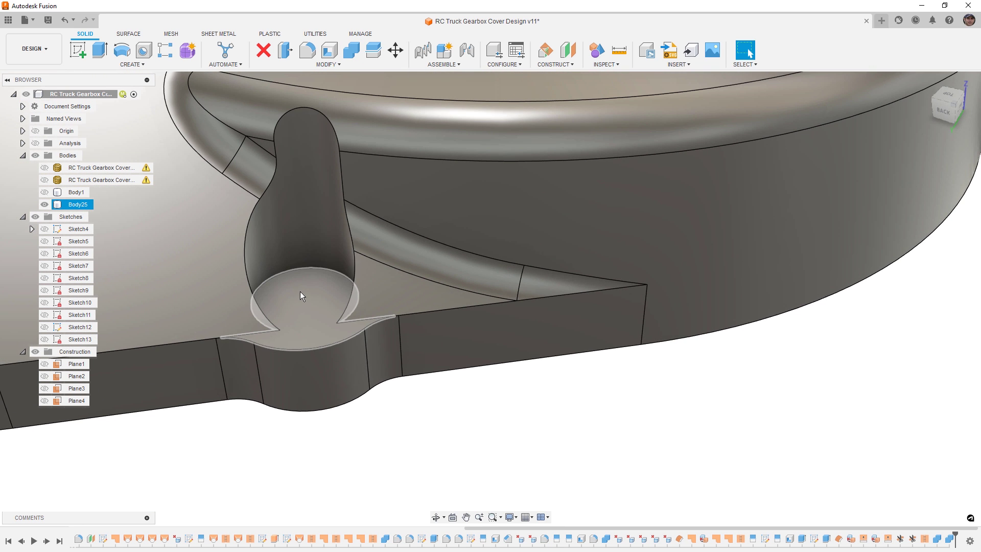
key("Escape")
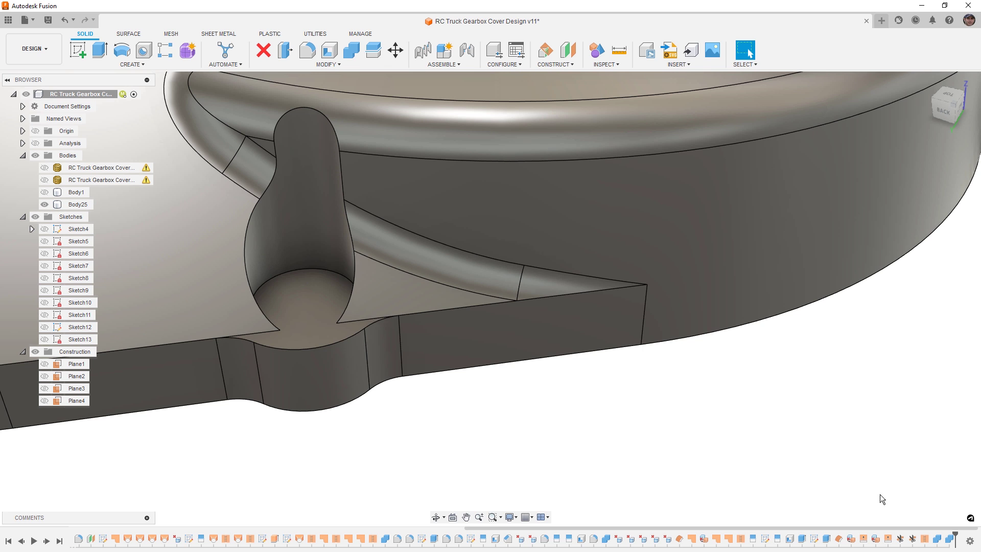
left_click(949, 540)
key("Delete")
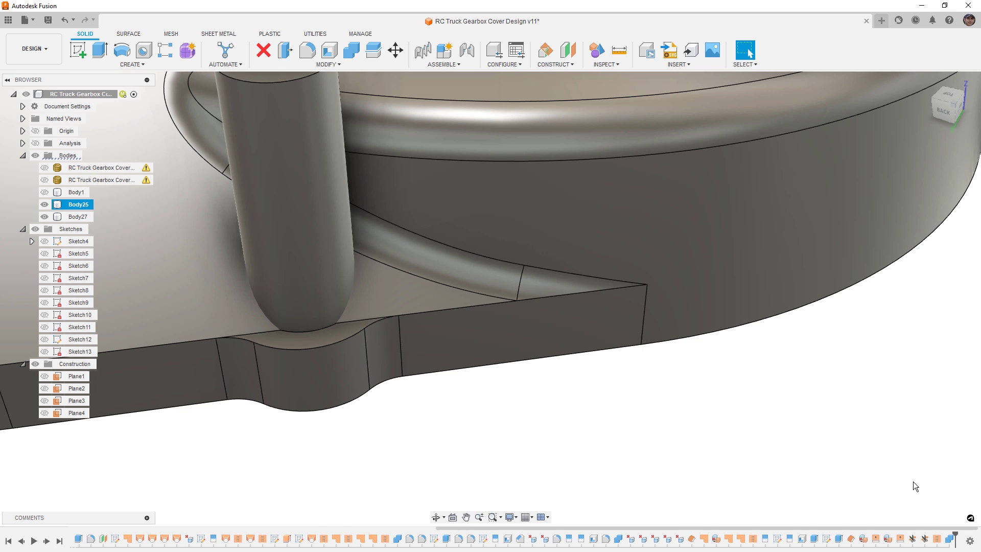
Step: Start a new sketch on the top circular face of cylinder Body27
scroll(826, 395, "down", 2)
left_click(372, 102, "ctrl")
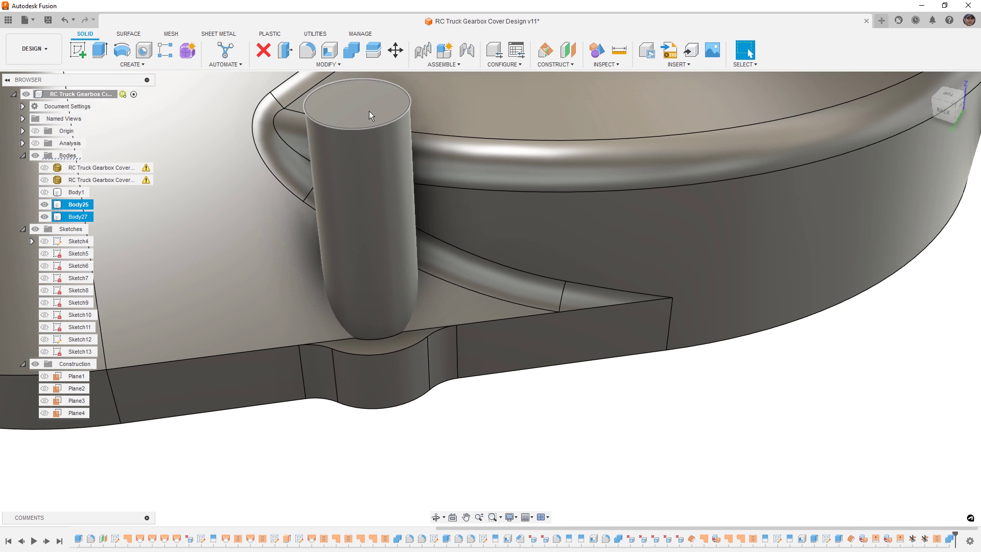
right_click(369, 114)
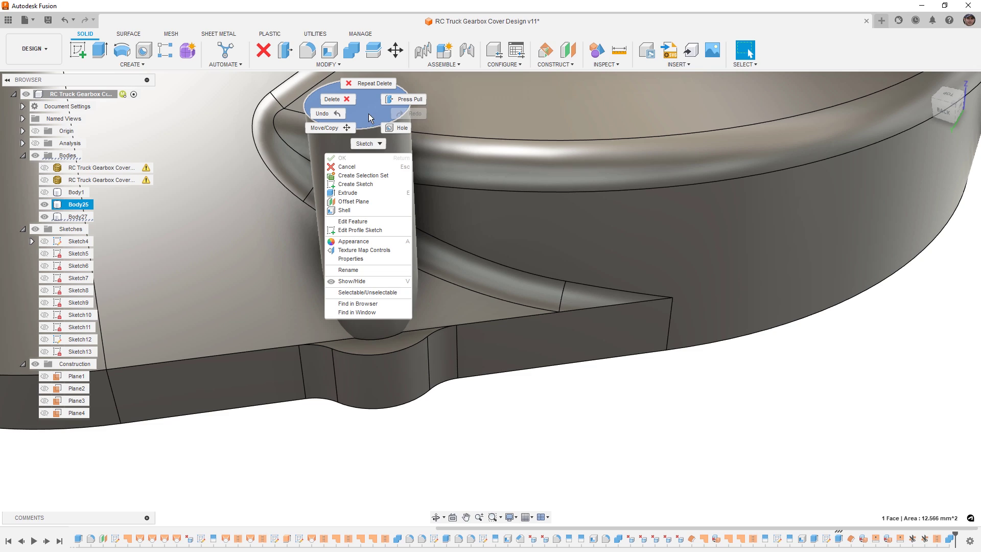
left_click(370, 184)
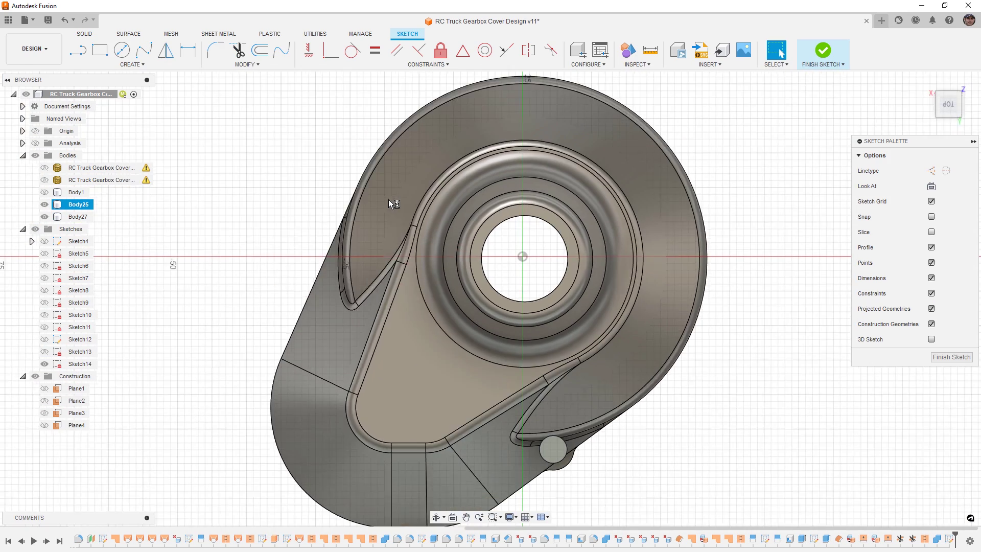
Step: Sketch three connected lines from the cylinder's circle out past the cover rim and back to the circle's opposite side
scroll(511, 366, "up", 10)
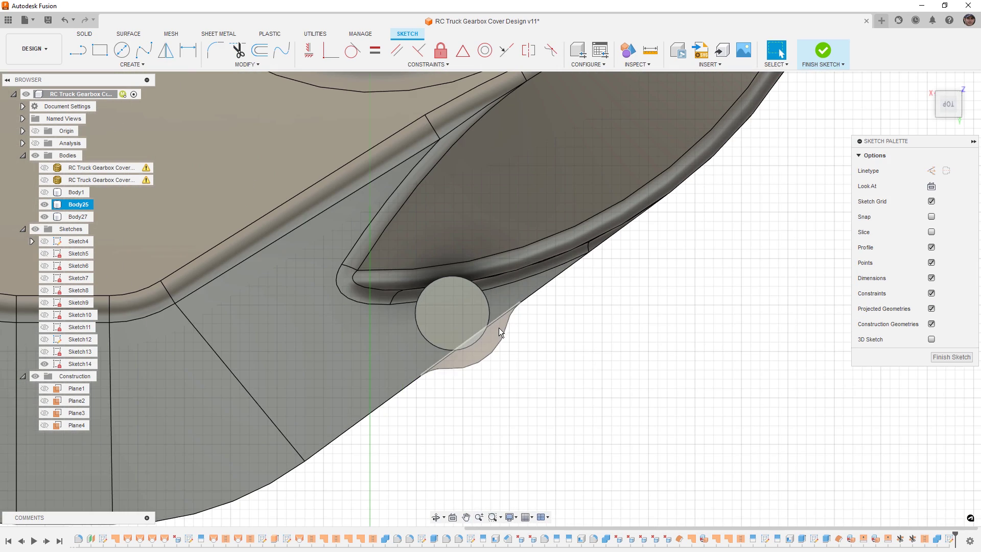
key("l")
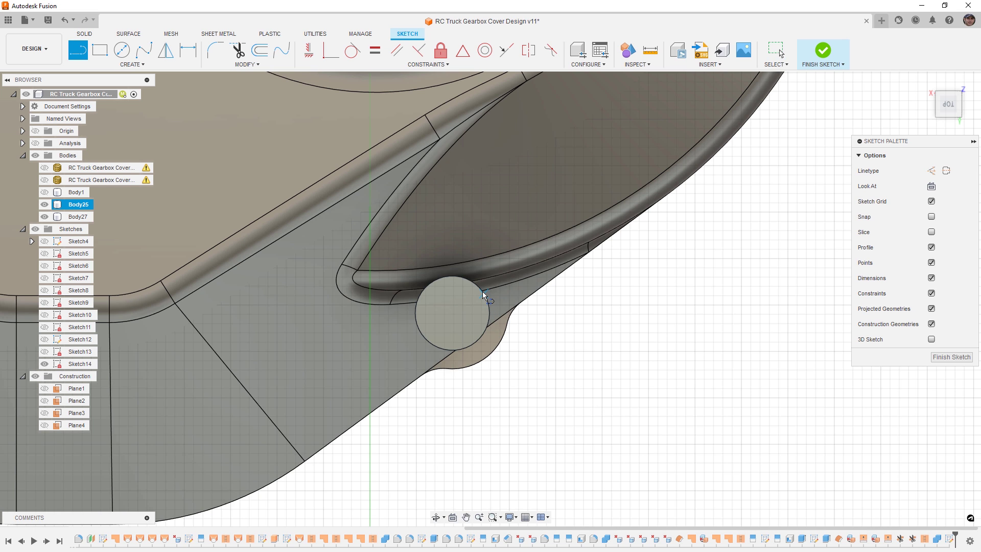
left_click(481, 291)
left_click(567, 381)
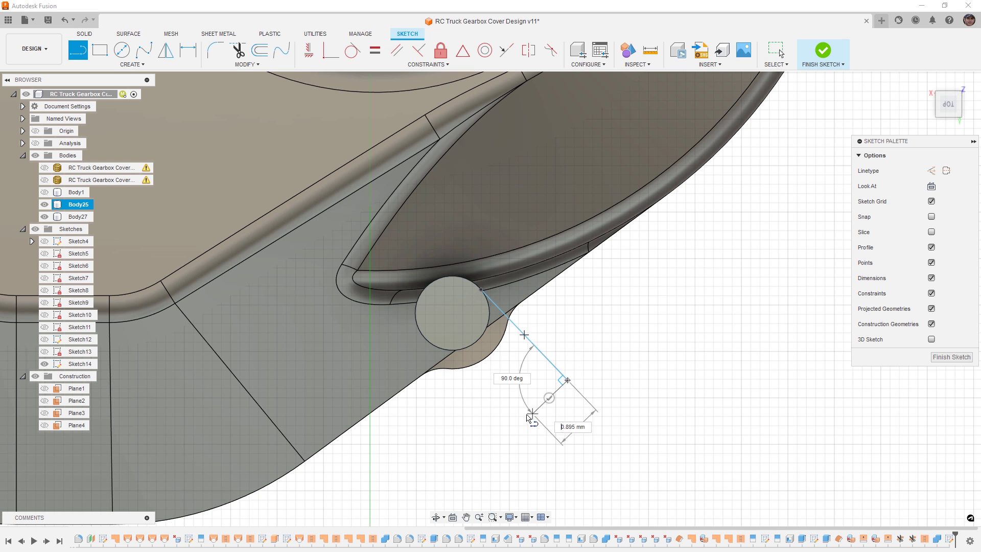
left_click(515, 430)
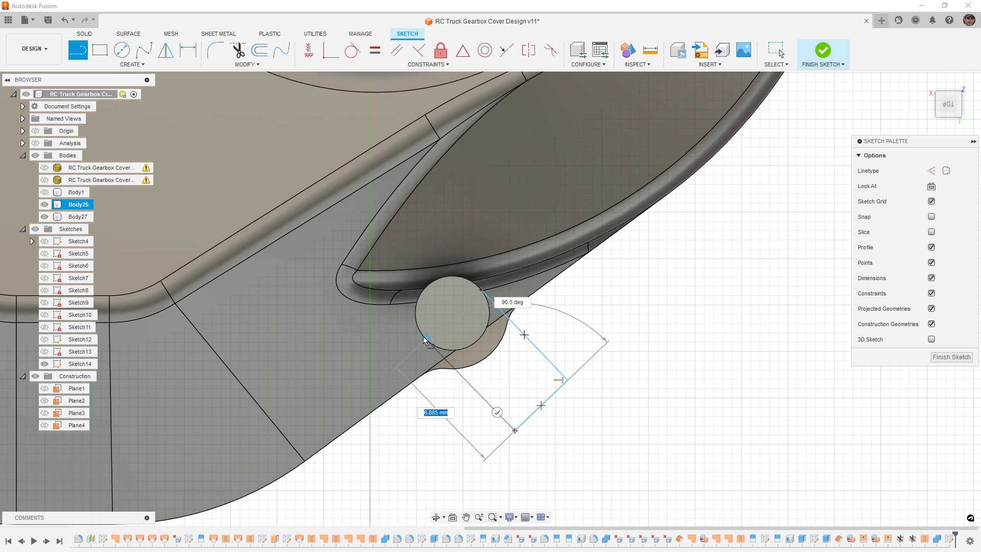
left_click(426, 338)
key("Escape")
Step: Apply a Tangent constraint between the open profile's side line and the cylinder's circular edge
left_click(353, 50)
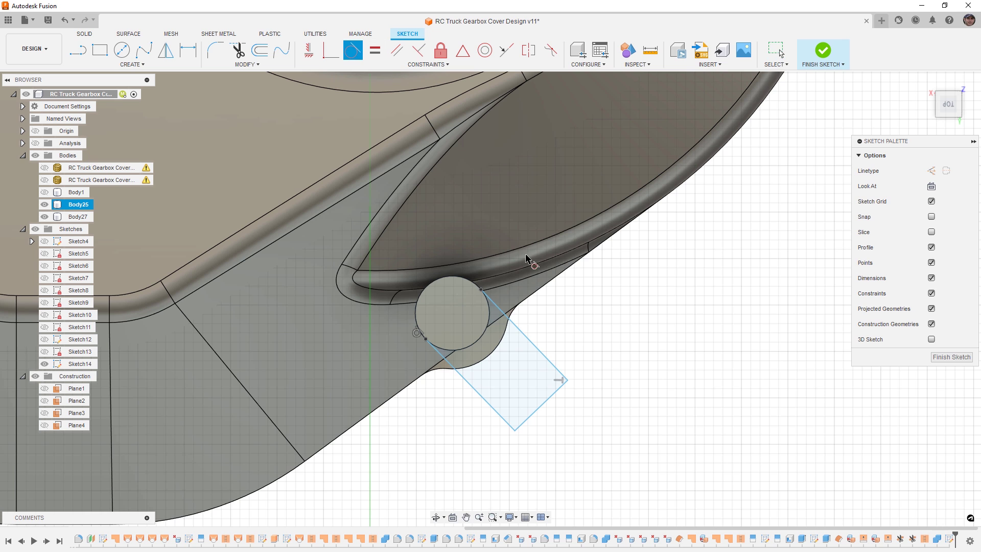
left_click(499, 311)
left_click(489, 316)
scroll(506, 327, "up", 3)
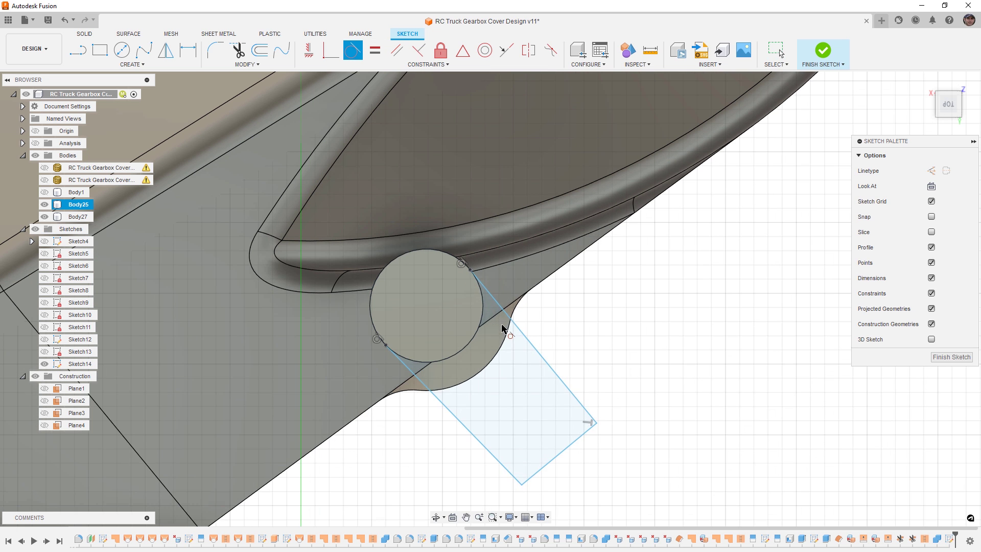
key("Escape")
Step: Project the straight rim edge behind the bump into the sketch and turn it into a construction line
left_click(510, 305)
key("p")
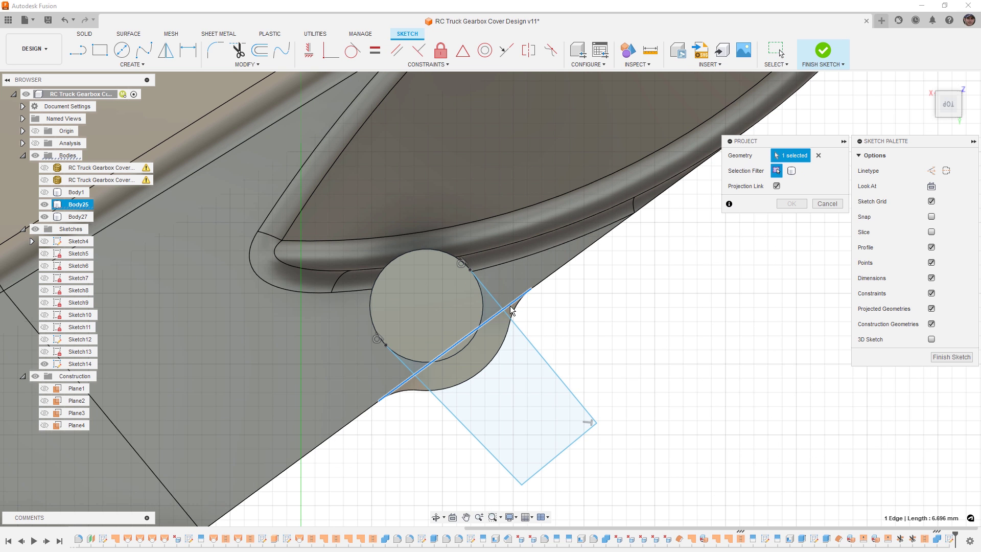
left_click(792, 204)
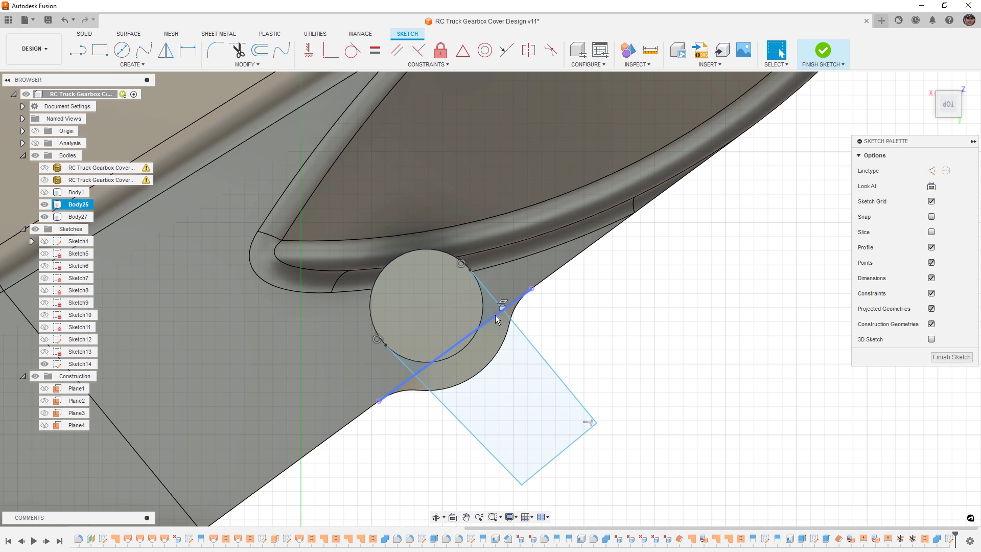
left_click(495, 316)
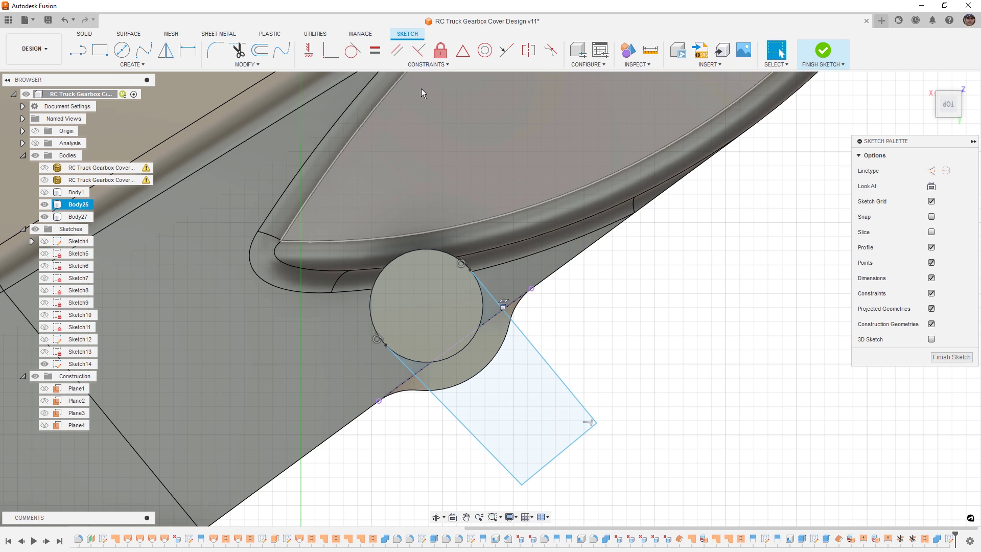
Step: Make the profile's side lines square to the projected rim edge and the outer end line with Perpendicular constraints
left_click(419, 50)
left_click(509, 315)
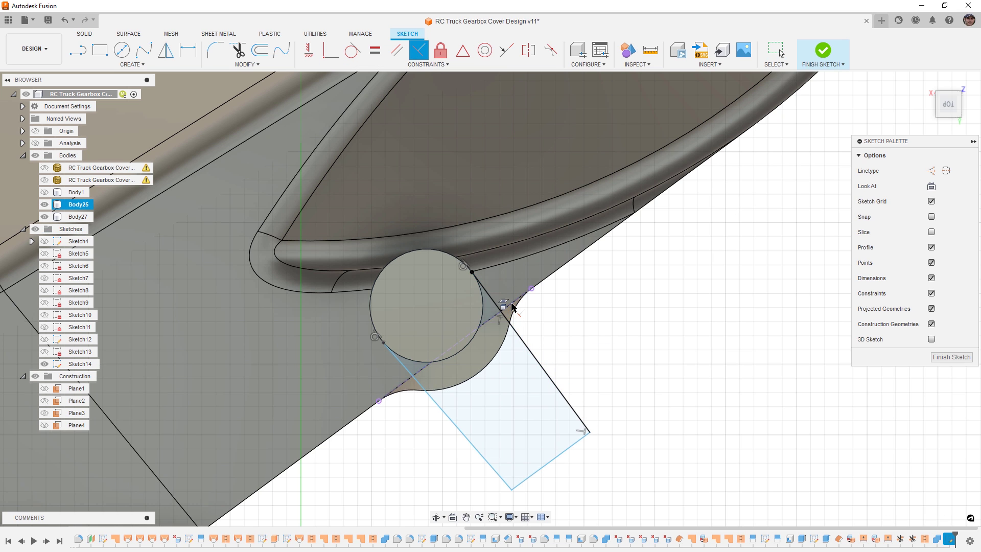
left_click(508, 486)
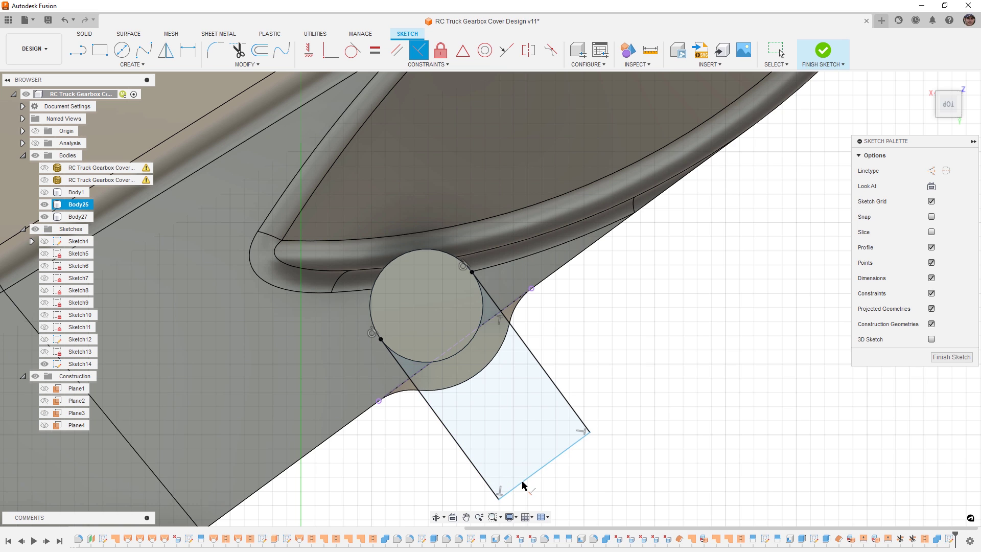
key("Escape")
Step: Shorten the profile, dimension its side line to 6 mm and finish the sketch
left_click_drag(567, 450, 560, 422)
key("d")
left_click(551, 353)
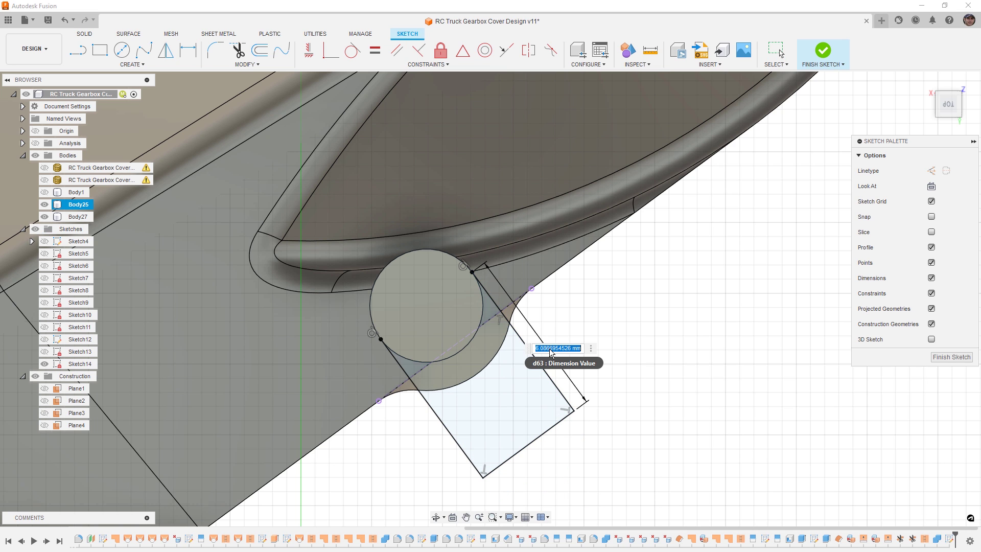
key("Return")
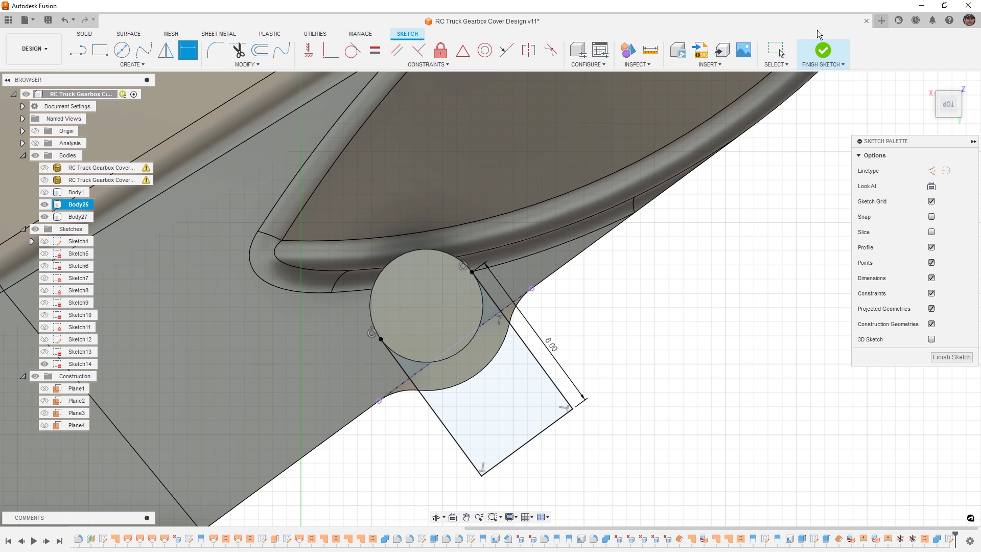
left_click(822, 50)
Step: Hide cylinder Body27 so that only the sketch profile remains above the side bump
mouse_move(607, 295)
middle_mouse_down("shift")
mouse_move(618, 297)
mouse_move(579, 257)
middle_mouse_up("shift")
left_click(443, 363)
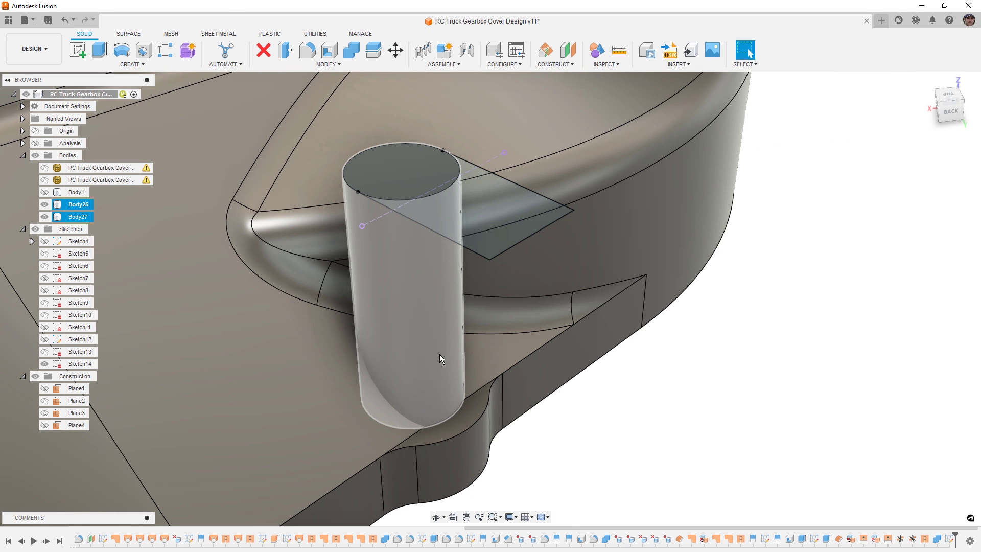
key("v")
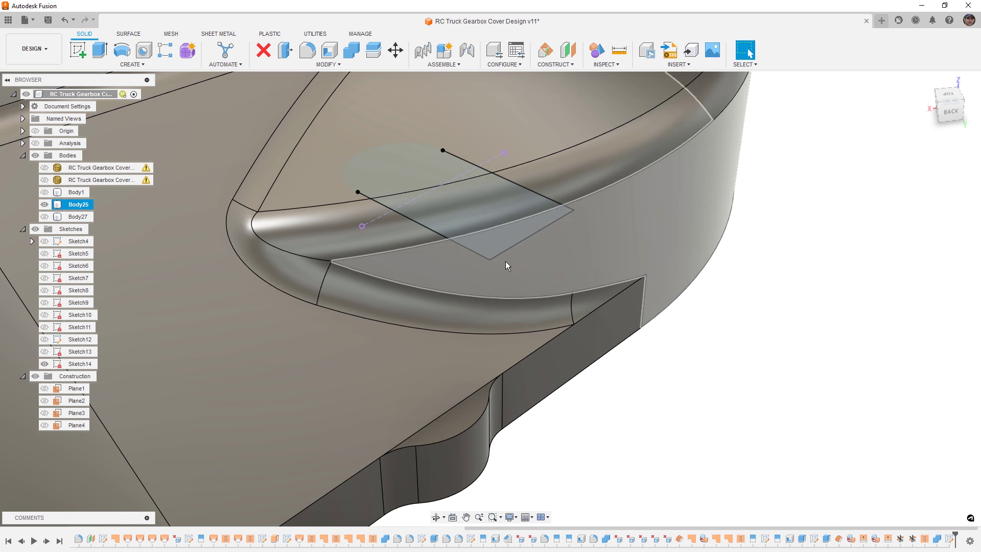
Step: Extrude the circle and the adjoining rectangular region as a cut, up to the top face of the side bump
key("e")
left_click(416, 161)
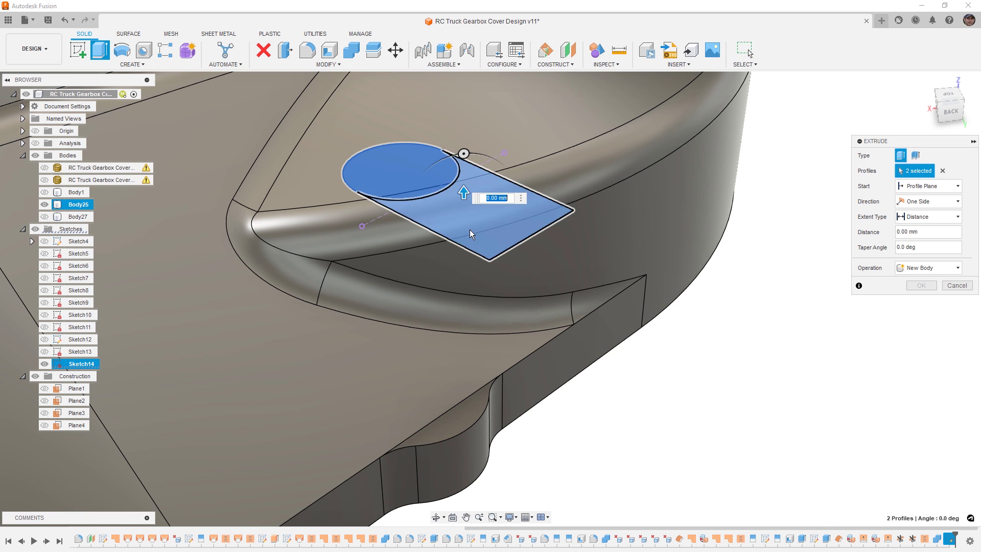
left_click(468, 209)
left_click(931, 217)
left_click(917, 240)
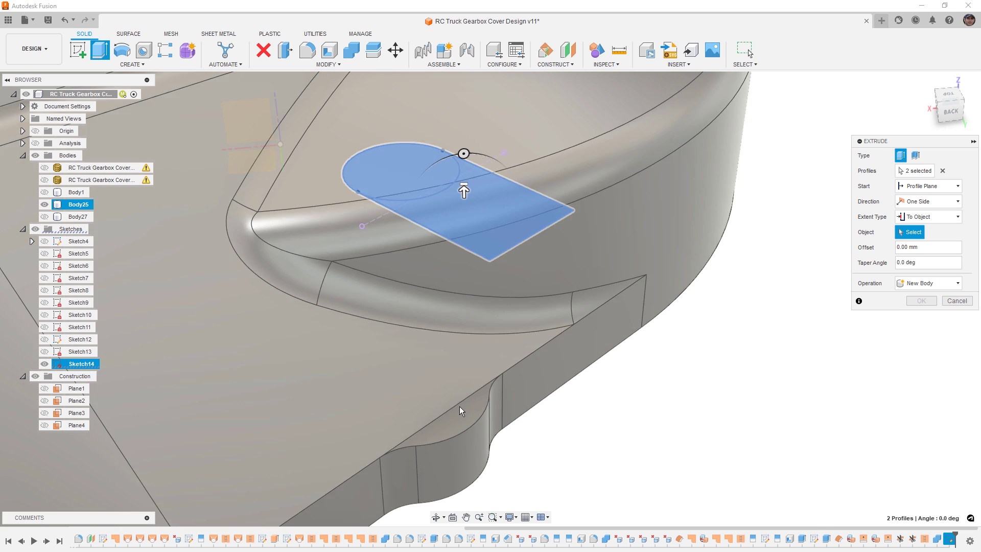
left_click(462, 424)
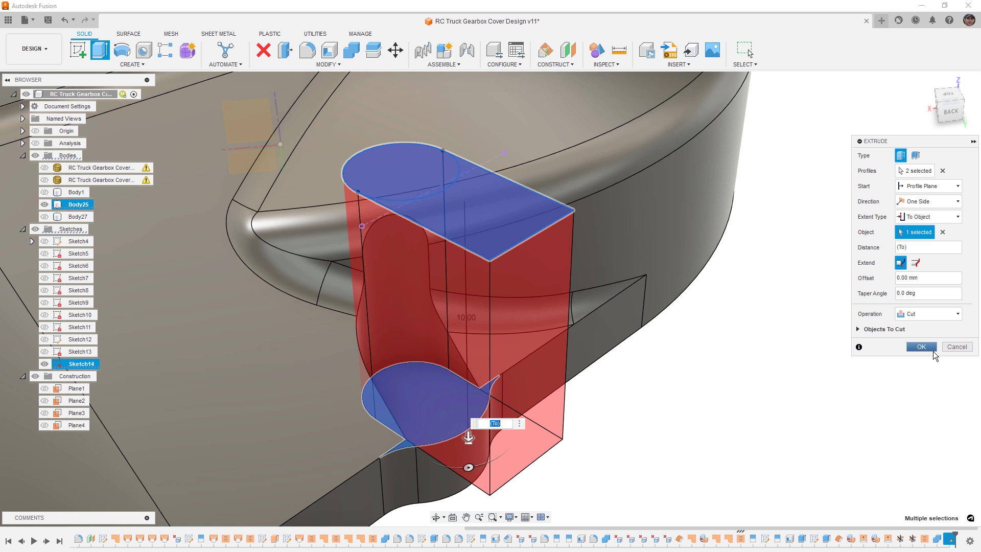
left_click(922, 347)
Step: Fillet the upper edge chain around the new screw recess with a 1 mm radius
middle_click_drag(682, 392, 548, 354, "shift")
key("f")
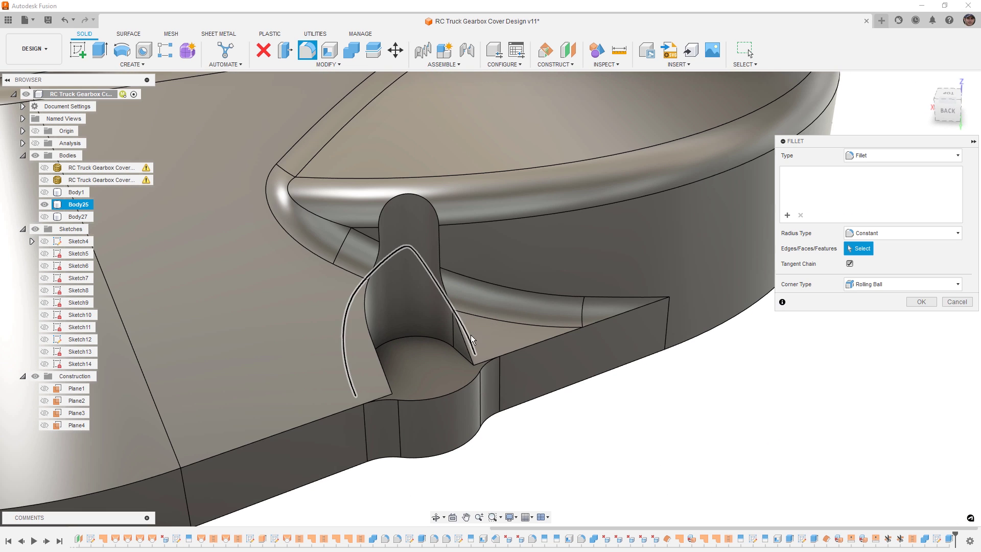
left_click(470, 335)
left_click(473, 349)
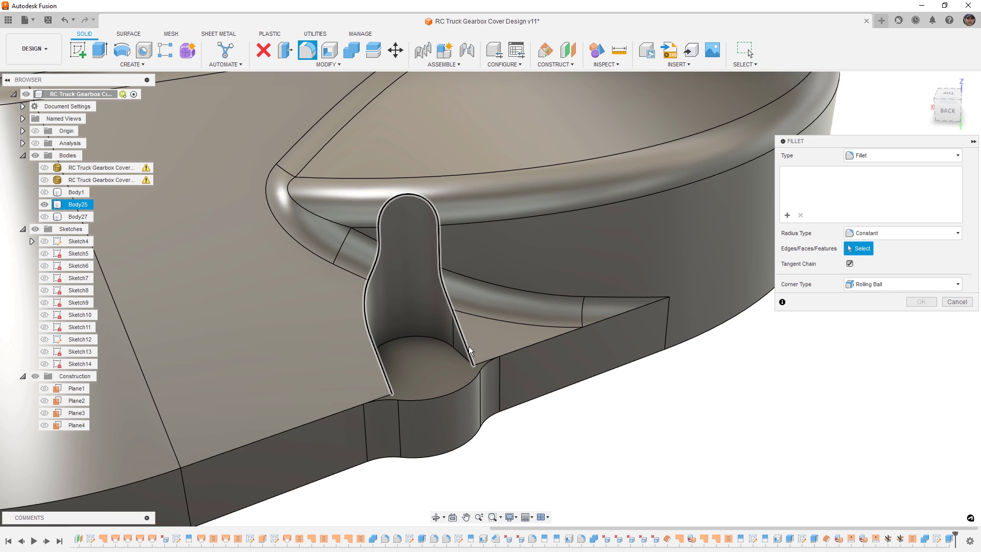
left_click(468, 351)
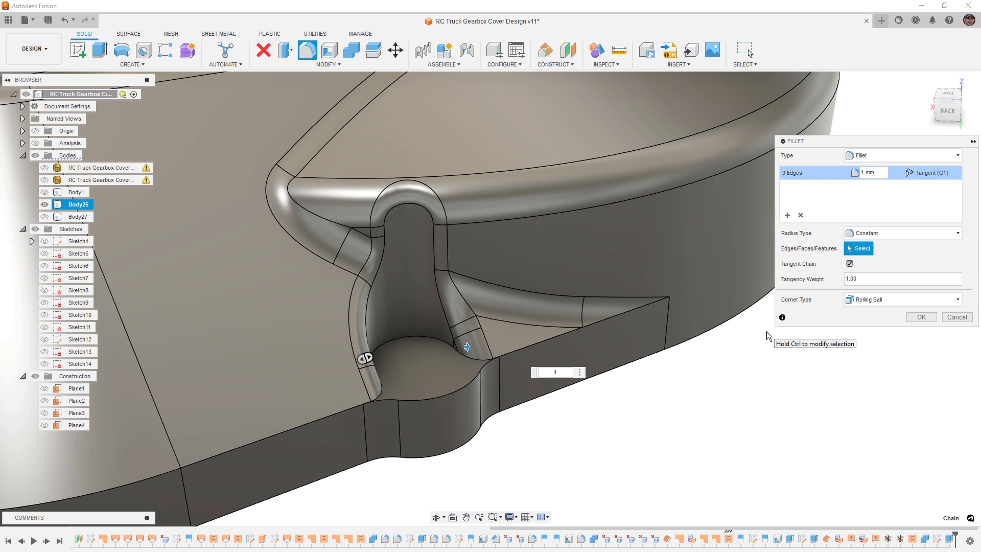
left_click(930, 320)
Step: Show Sketch5 against the cover's underside and save the design with the version description User Saved
scroll(647, 334, "down", 3)
mouse_move(493, 358)
middle_mouse_down("shift")
mouse_move(624, 345)
mouse_move(637, 351)
mouse_move(622, 383)
mouse_move(689, 394)
mouse_move(624, 399)
mouse_move(692, 397)
mouse_move(734, 346)
mouse_move(738, 316)
middle_mouse_up("shift")
scroll(636, 351, "down", 2)
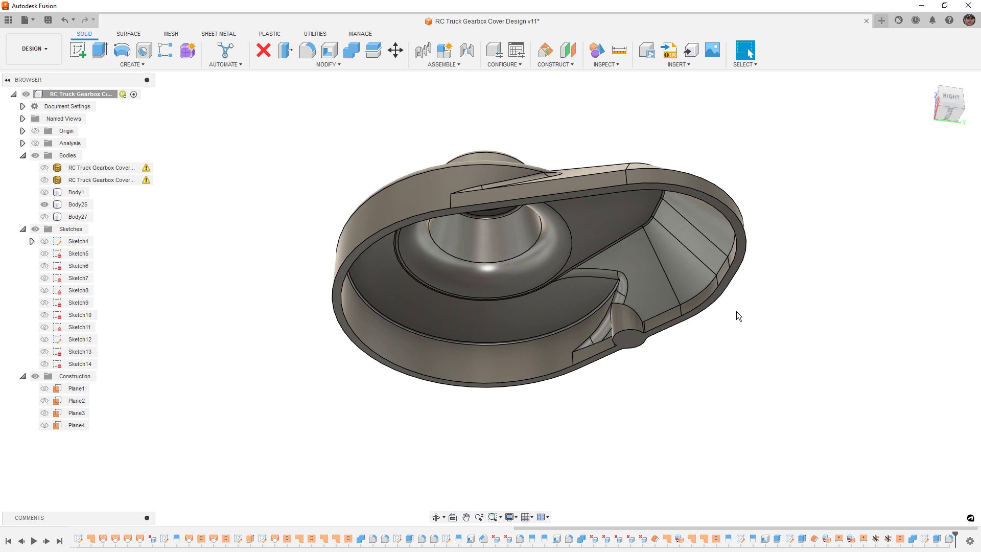
left_click(45, 254)
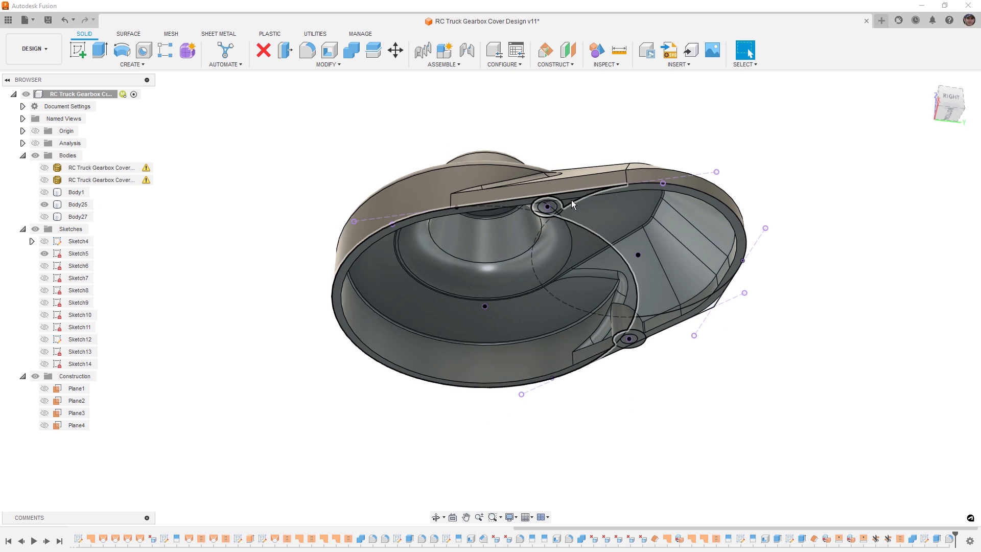
scroll(567, 208, "up", 3)
scroll(554, 214, "up", 3)
middle_click_drag(547, 207, 556, 128, "shift")
left_click(946, 108)
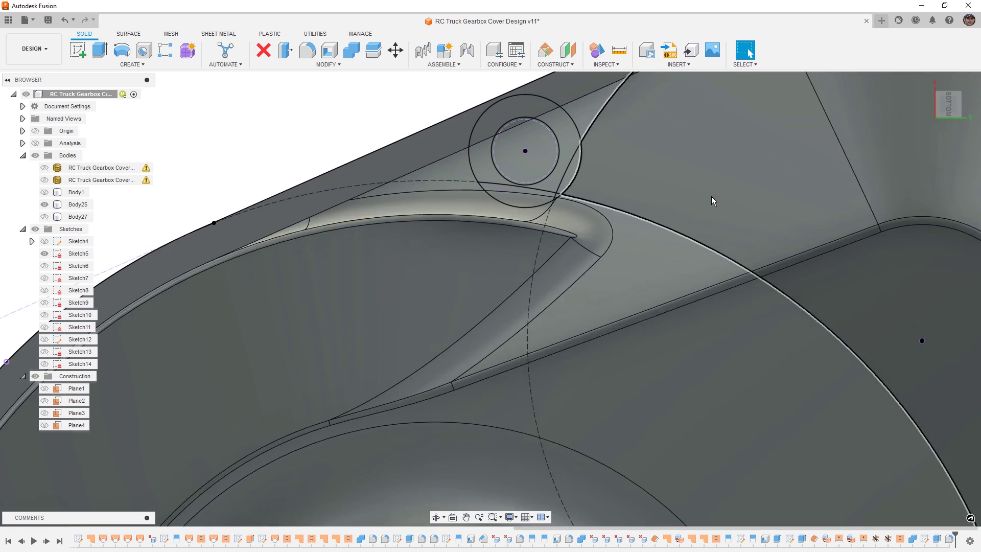
scroll(550, 210, "up", 4)
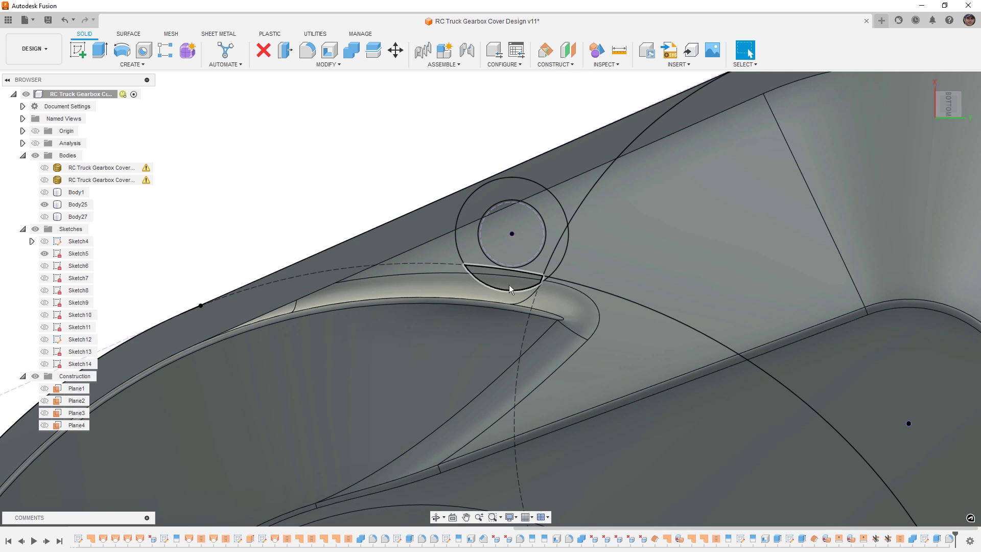
key("ctrl+s")
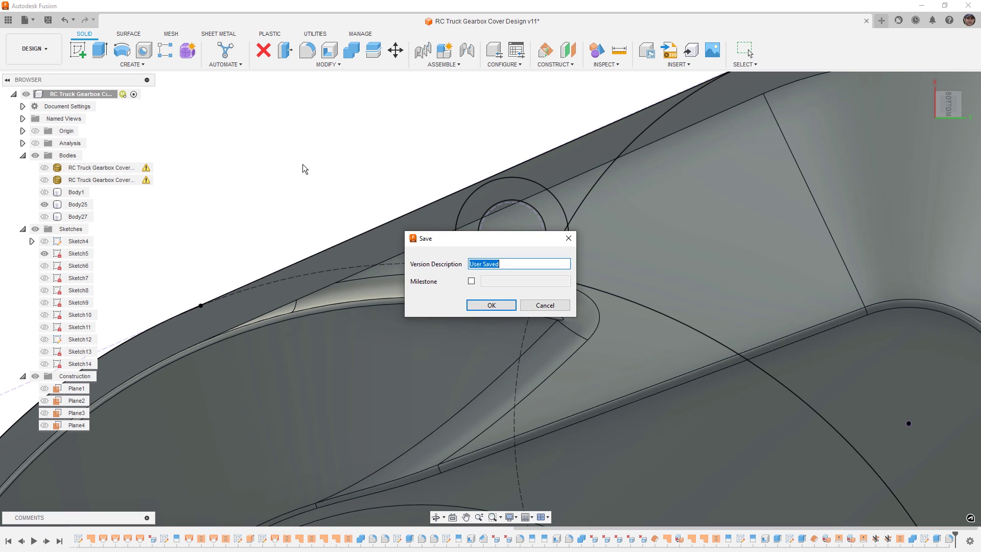
key("Return")
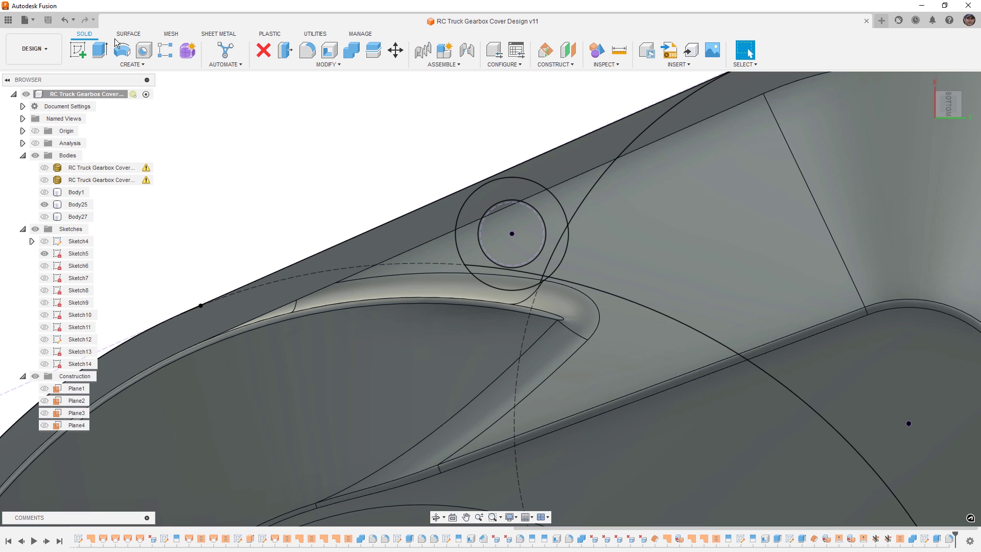
left_click(98, 51)
left_click(555, 215)
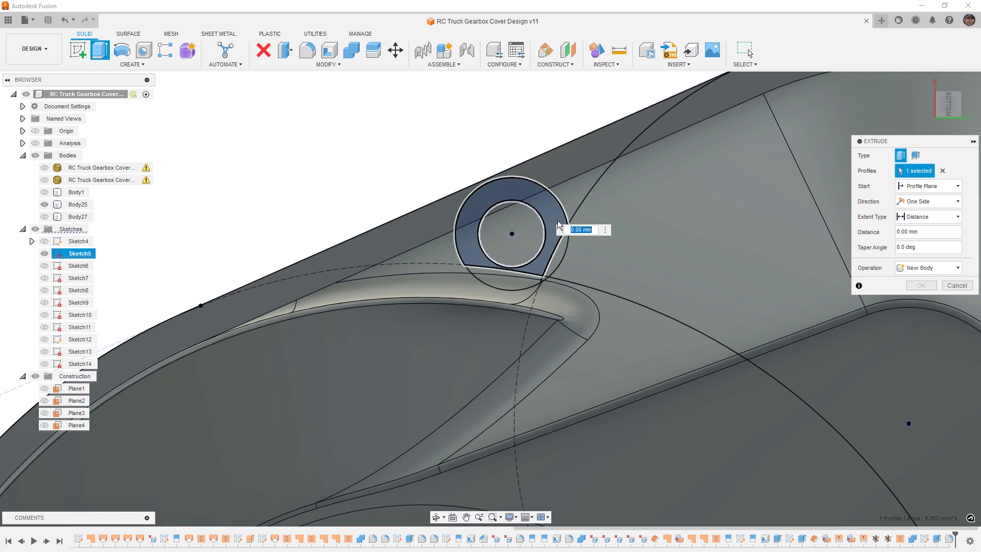
left_click(559, 253)
left_click(527, 282)
scroll(542, 276, "up", 5)
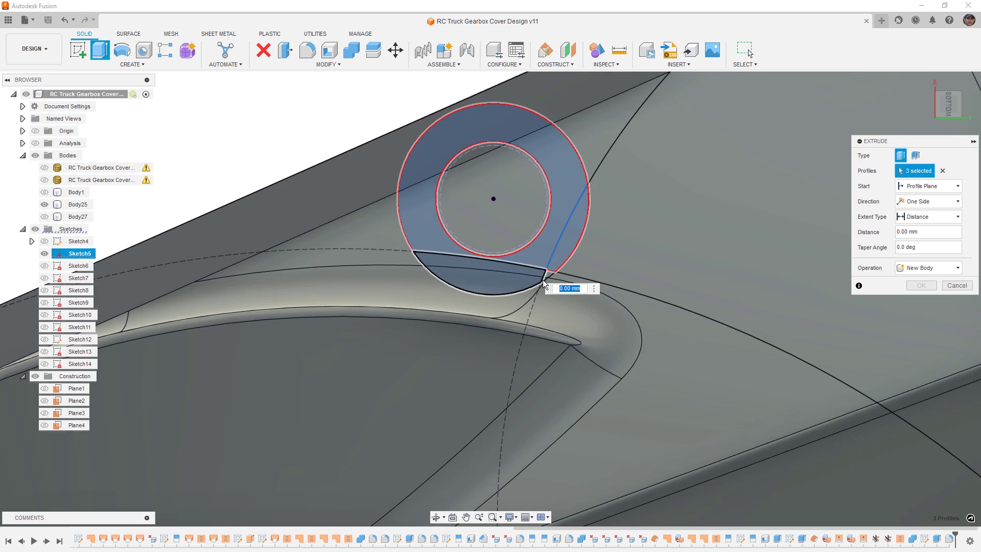
left_click(552, 271)
scroll(552, 271, "down", 4)
left_click(531, 207)
scroll(496, 268, "down", 5)
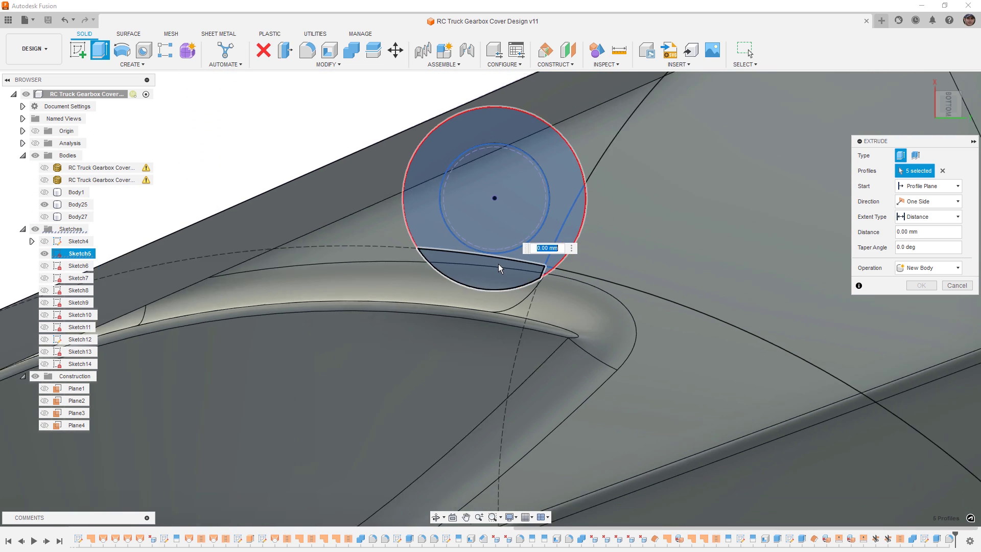
middle_click_drag(496, 271, 966, 200, "shift")
left_click(928, 216)
left_click(918, 240)
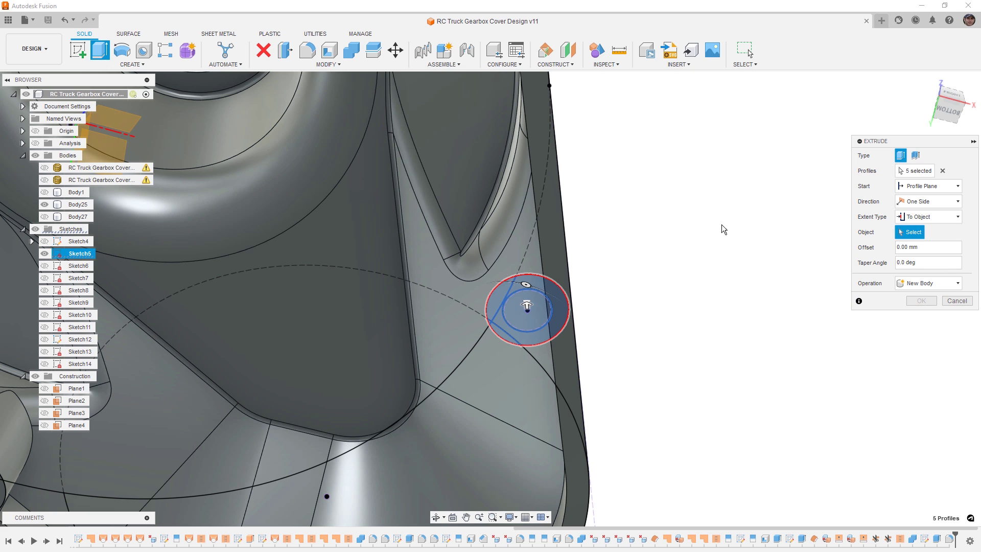
mouse_move(527, 306)
middle_mouse_down("shift")
mouse_move(535, 314)
mouse_move(517, 322)
middle_mouse_up("shift")
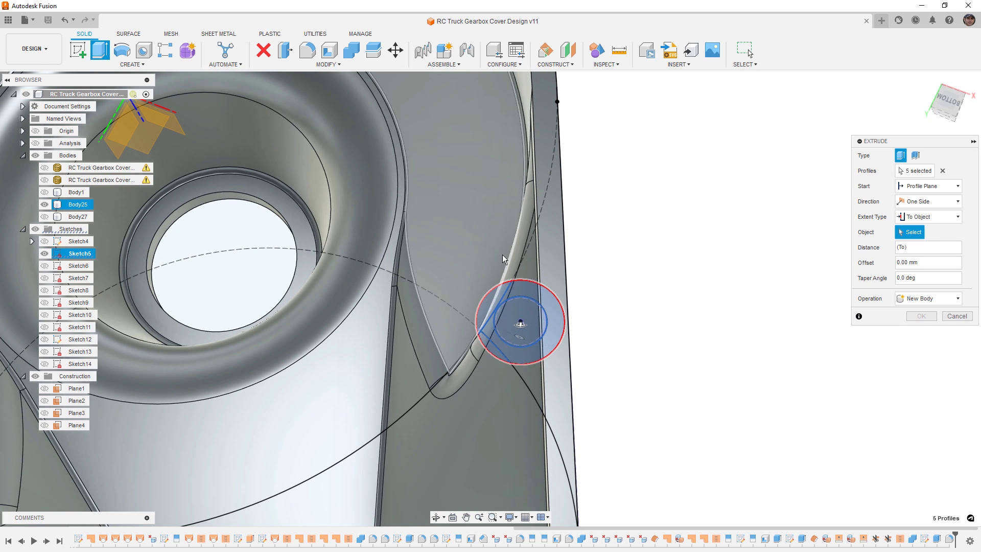
left_click(498, 403)
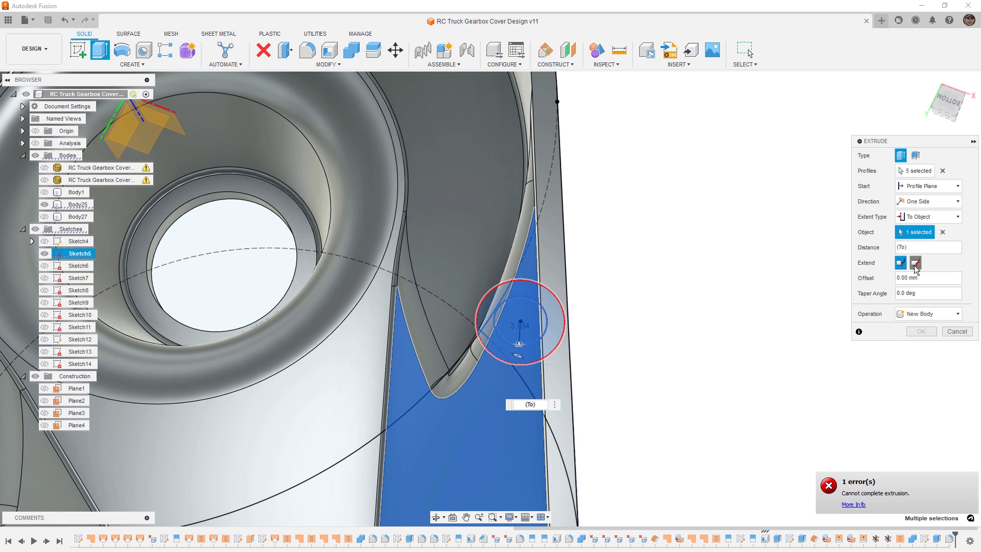
mouse_move(649, 285)
middle_mouse_down("shift")
mouse_move(662, 312)
mouse_move(646, 279)
mouse_move(629, 280)
mouse_move(636, 276)
middle_mouse_up("shift")
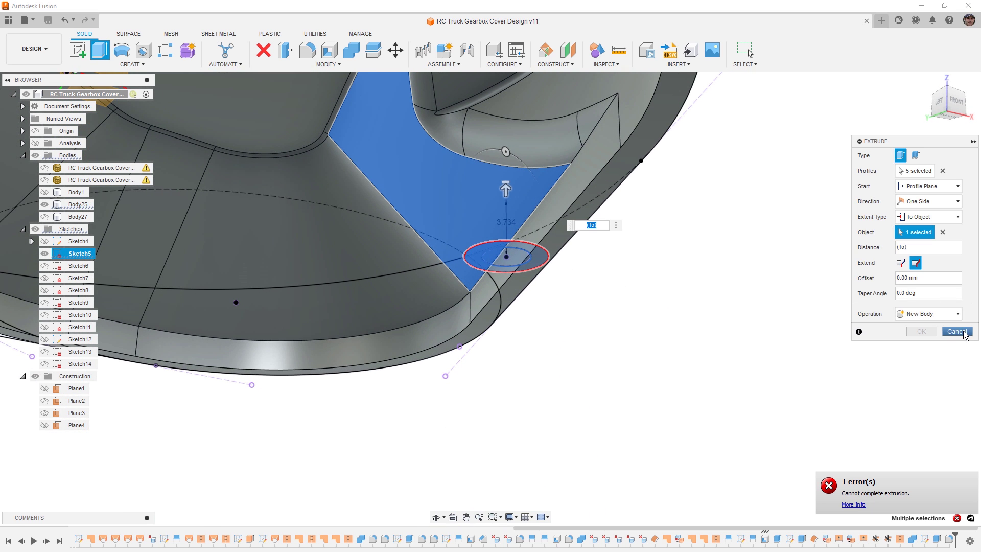
key("Escape")
Step: Extrude the second boss's outer circle in Sketch5 as a surface cylinder extending up through the cover's sloped wall
scroll(698, 285, "down", 1)
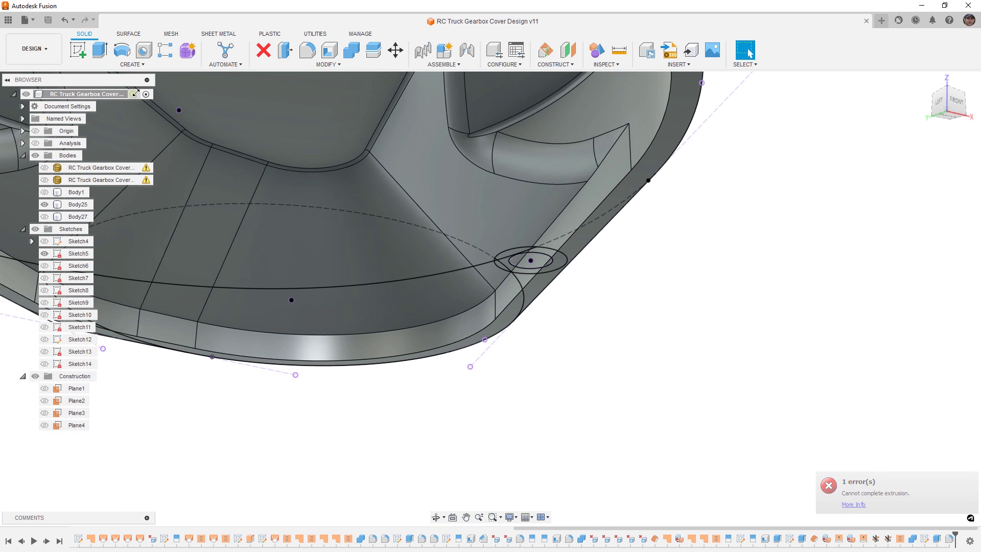
left_click(127, 34)
left_click(122, 50)
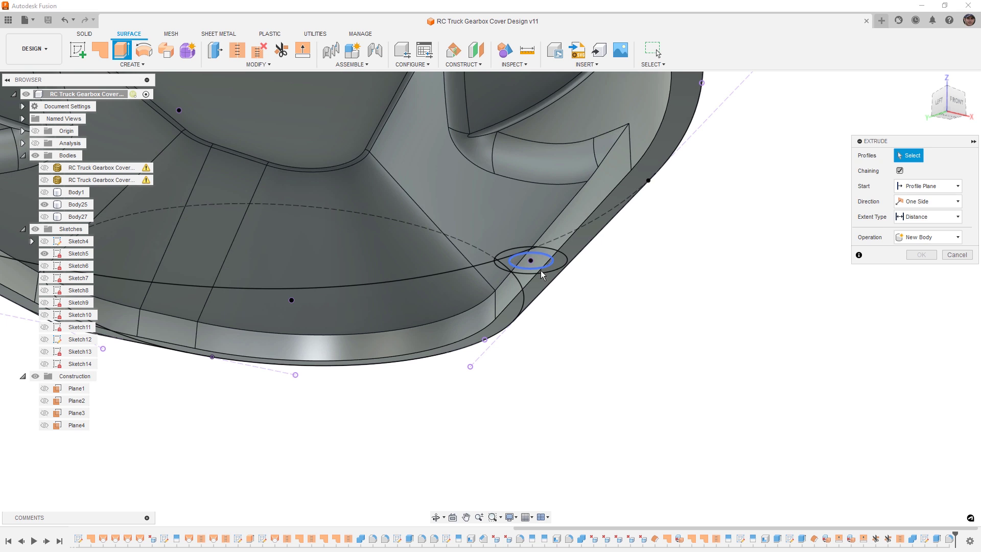
left_click(519, 250)
left_click_drag(517, 238, 518, 117)
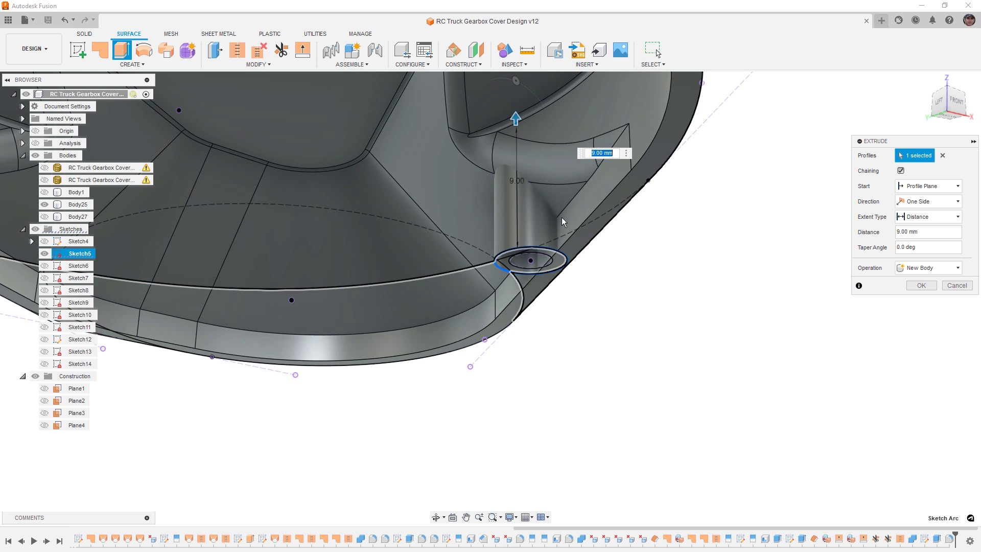
middle_click_drag(519, 133, 600, 155, "shift")
left_click_drag(597, 95, 597, 67)
middle_click_drag(597, 67, 528, 228, "shift")
left_click_drag(530, 231, 530, 215)
middle_click_drag(530, 215, 639, 373, "shift")
left_click(922, 285)
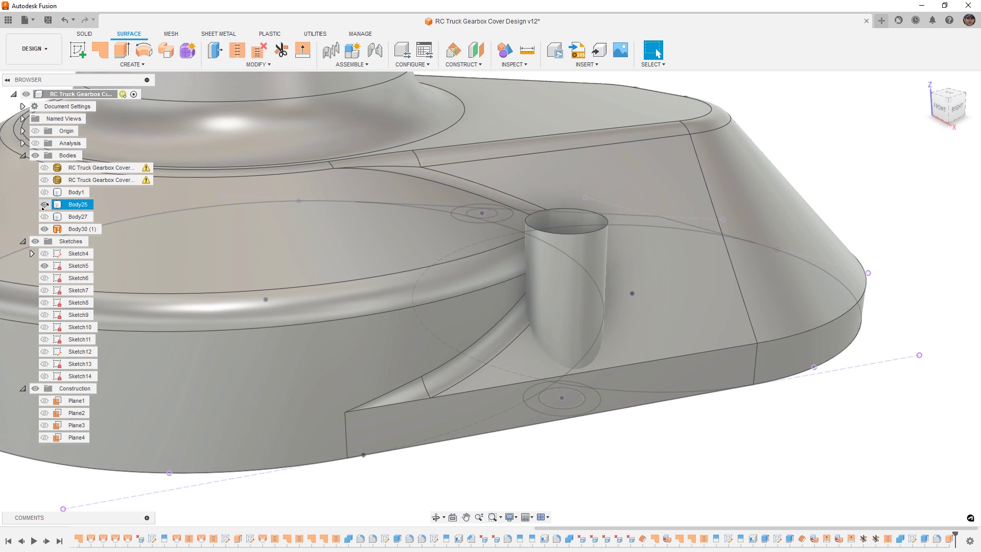
Step: Hide Sketch5 and copy the chained faces of cover Body25 as a new surface body using a 0 mm offset
left_click(45, 205)
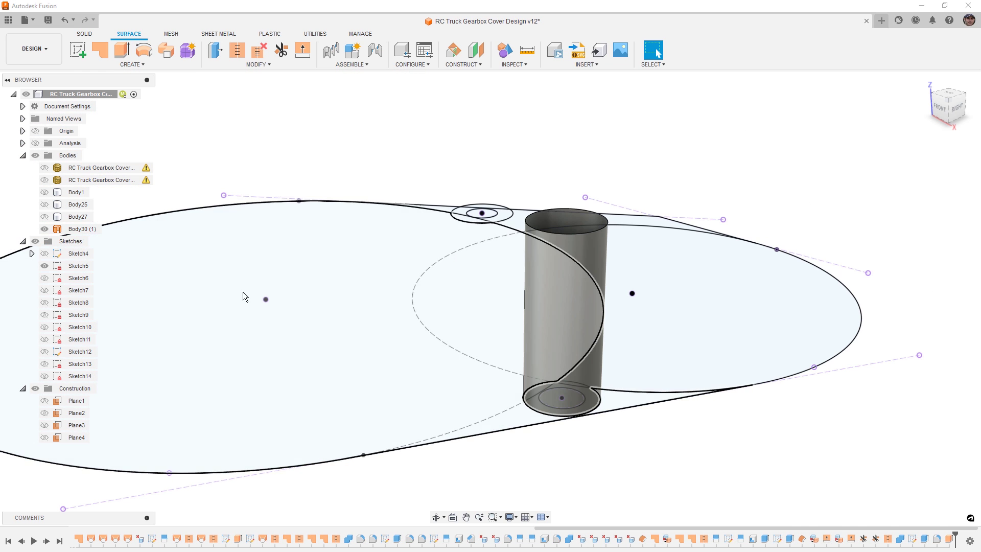
left_click(45, 205)
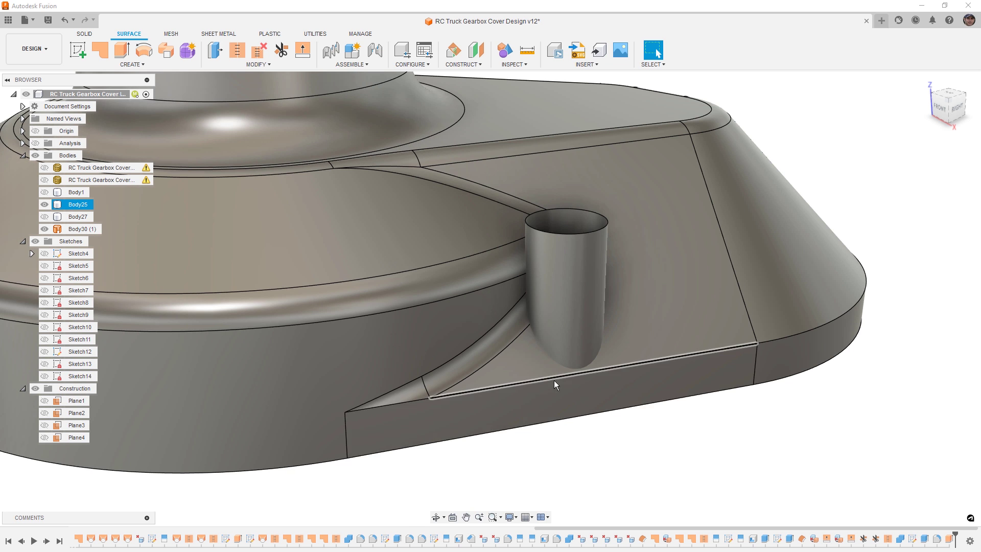
left_click(134, 64)
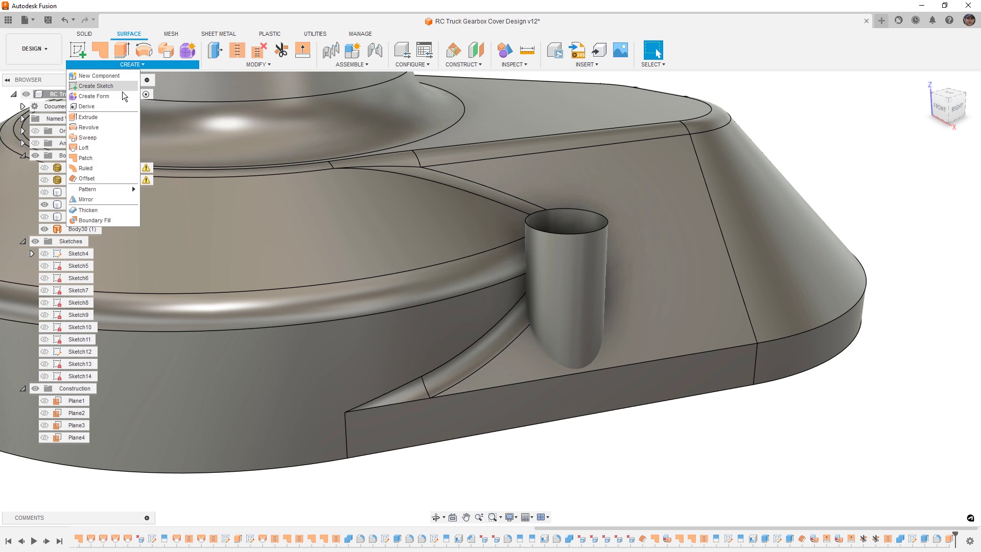
left_click(98, 179)
left_click(437, 291)
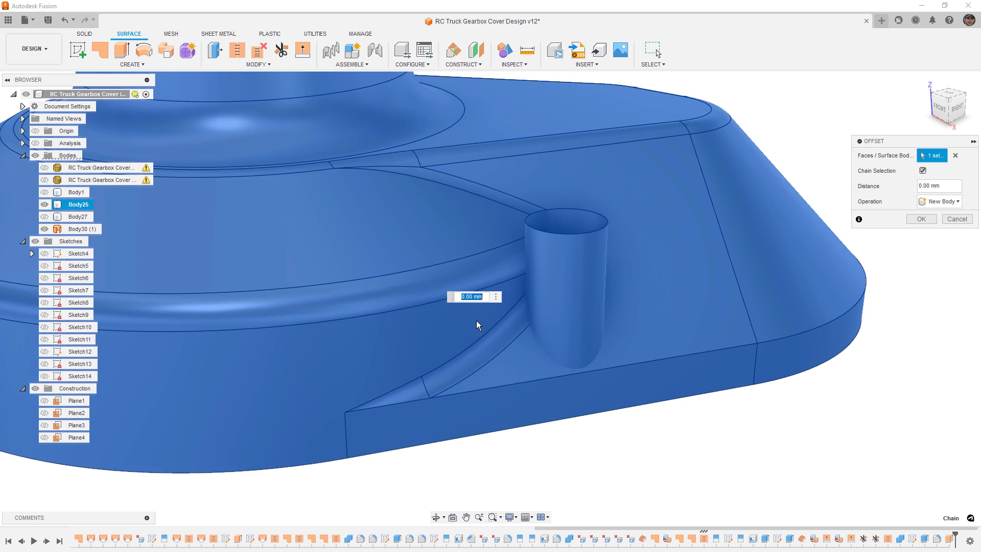
key("Return")
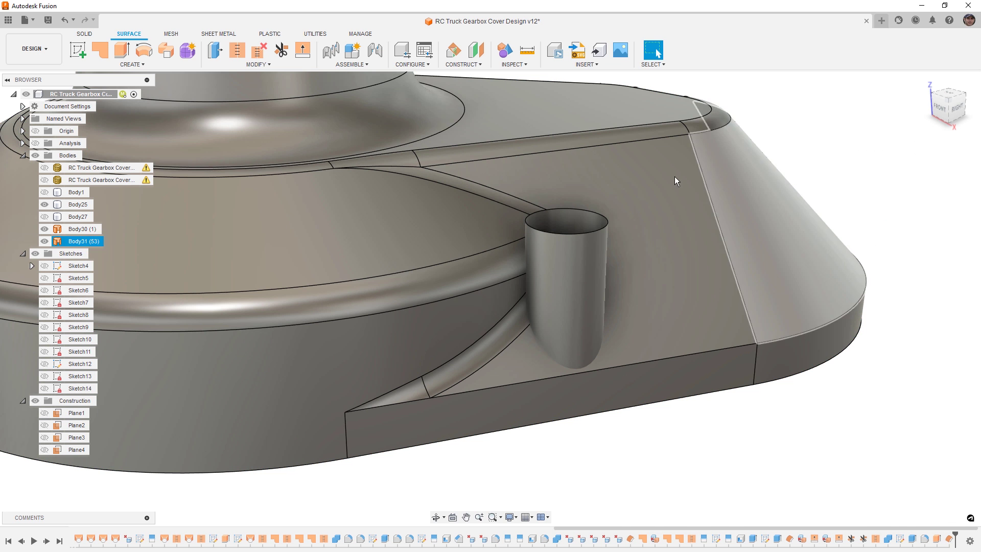
Step: Trim away the part of the surface cylinder above the cover, using offset surface Body31 as the trim tool
left_click(281, 49)
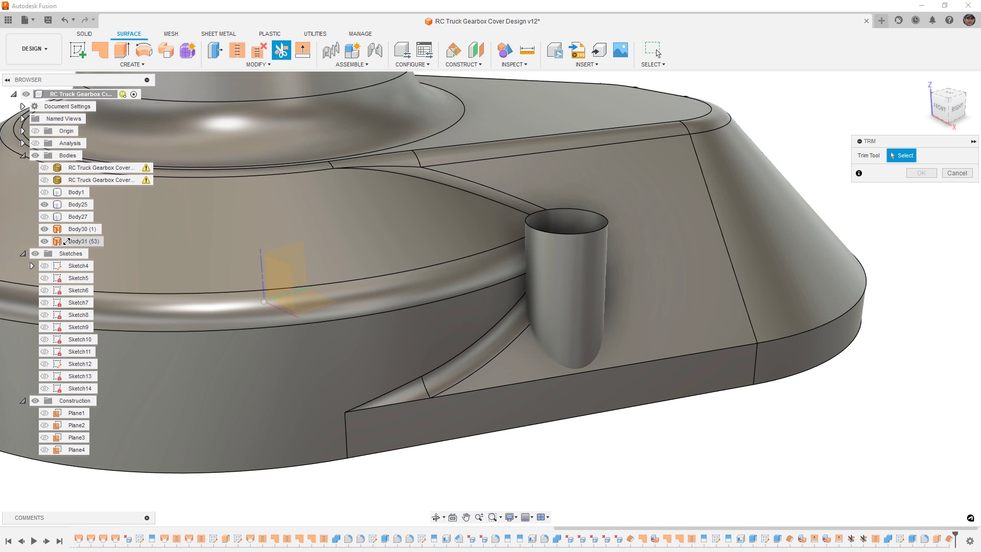
left_click(67, 241)
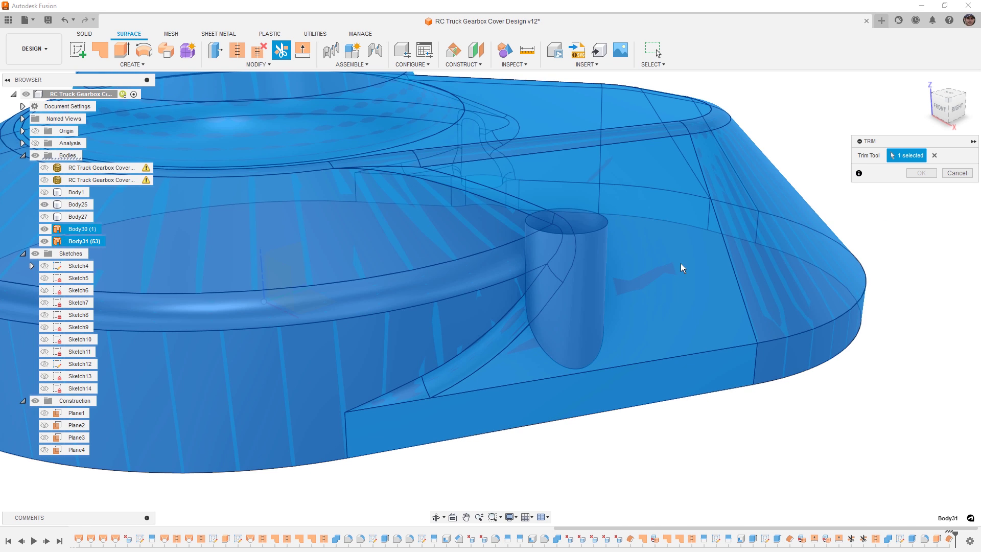
left_click(588, 250)
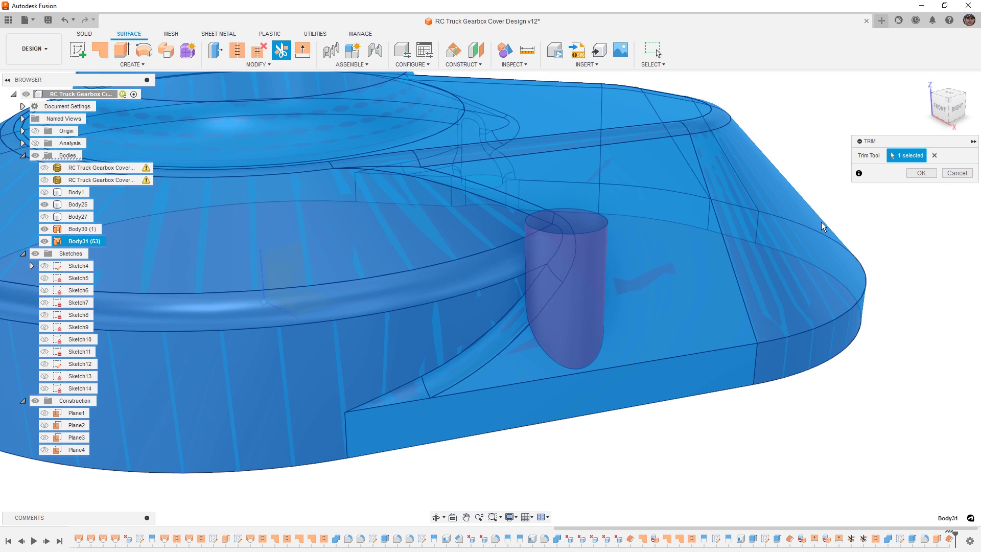
left_click(922, 174)
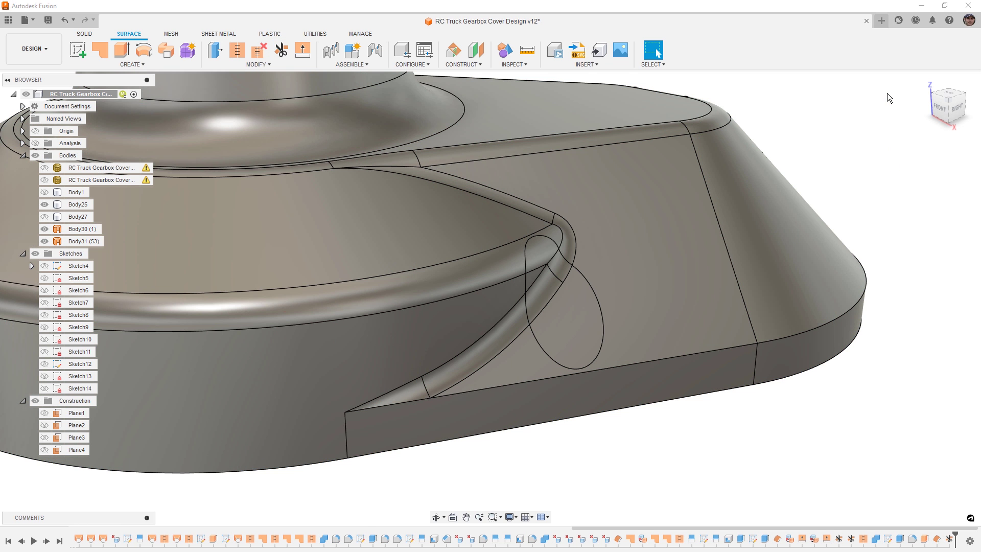
Step: Trim offset surface Body31 with cylinder Body30, keeping only the faces inside the cylinder
key("Return")
left_click(93, 229)
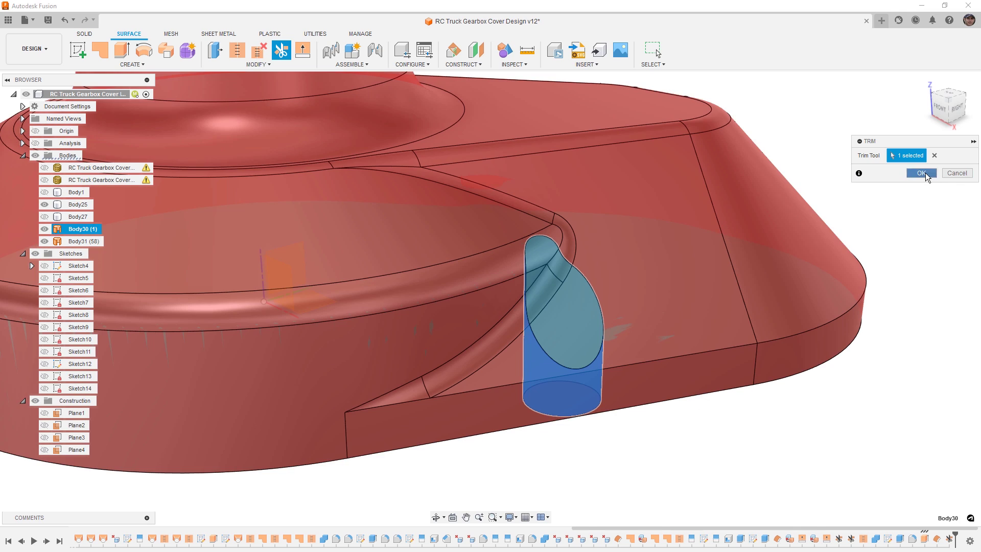
left_click(922, 174)
middle_click_drag(705, 308, 733, 263, "shift")
scroll(710, 348, "down", 1)
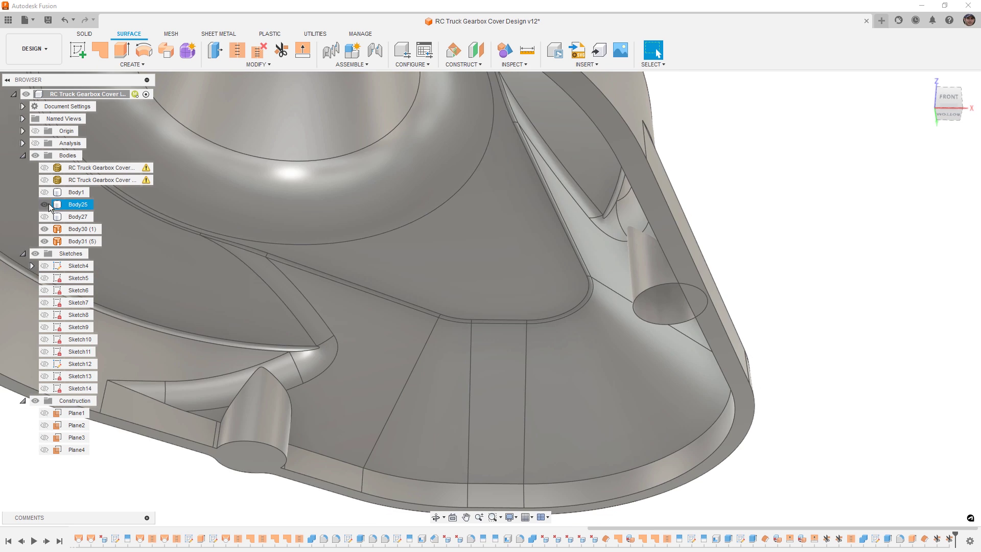
Step: Hide cover Body25 so that only the trimmed cylinder and its angled cap surfaces remain
left_click(45, 204)
middle_click_drag(516, 201, 479, 182, "shift")
left_click_drag(482, 205, 449, 222)
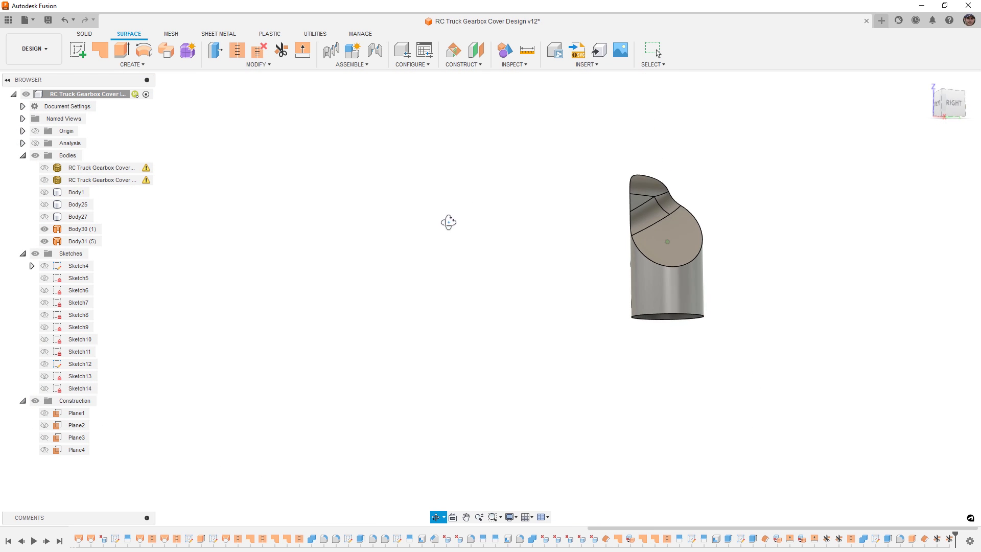
key("Escape")
Step: Reopen the trim made with cylinder Body30 to review which regions it removes, leaving its settings as they are
left_click(72, 229)
left_click(45, 241)
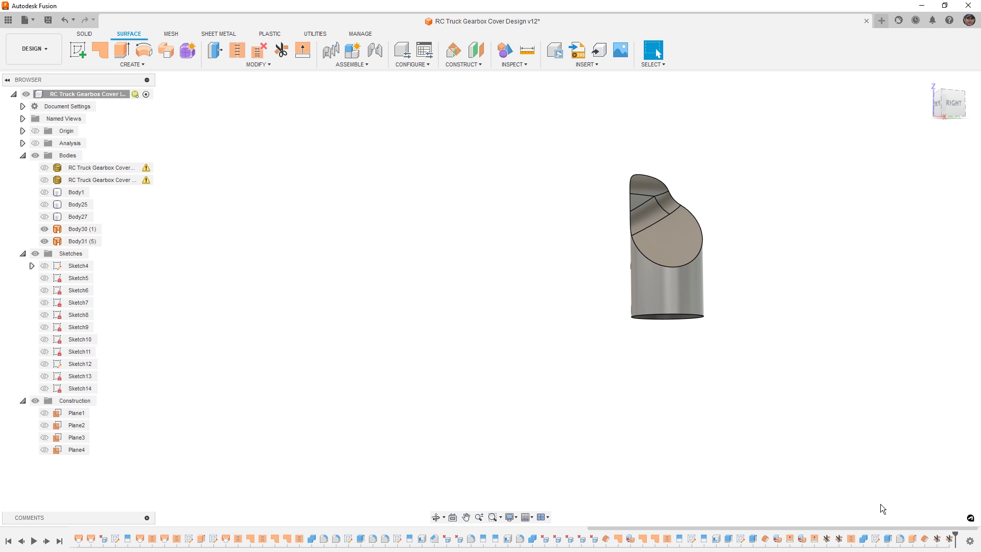
double_click(937, 540)
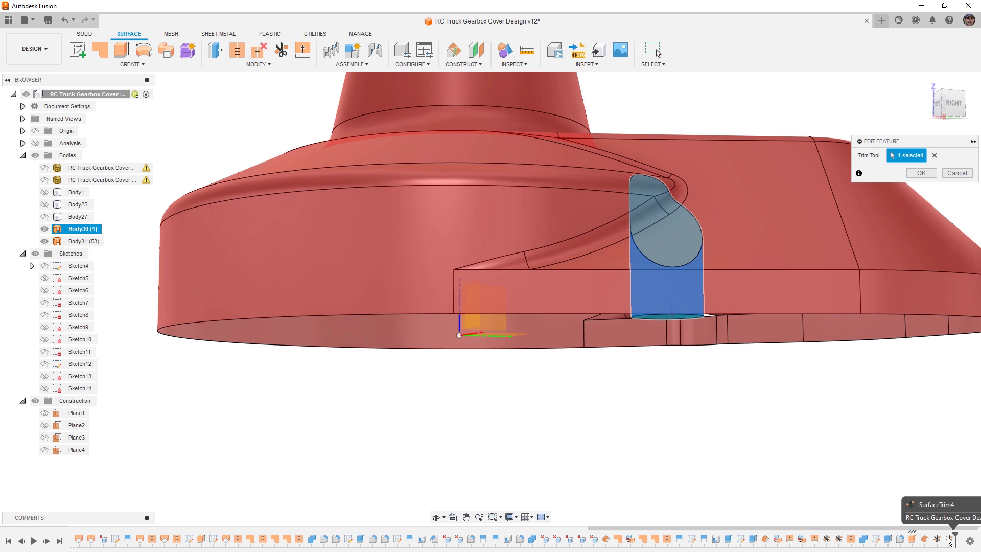
left_click(921, 173)
Step: Patch the open circular bottom edge of the cylinder as a new surface body
middle_click_drag(725, 300, 591, 335, "shift")
left_click(101, 49)
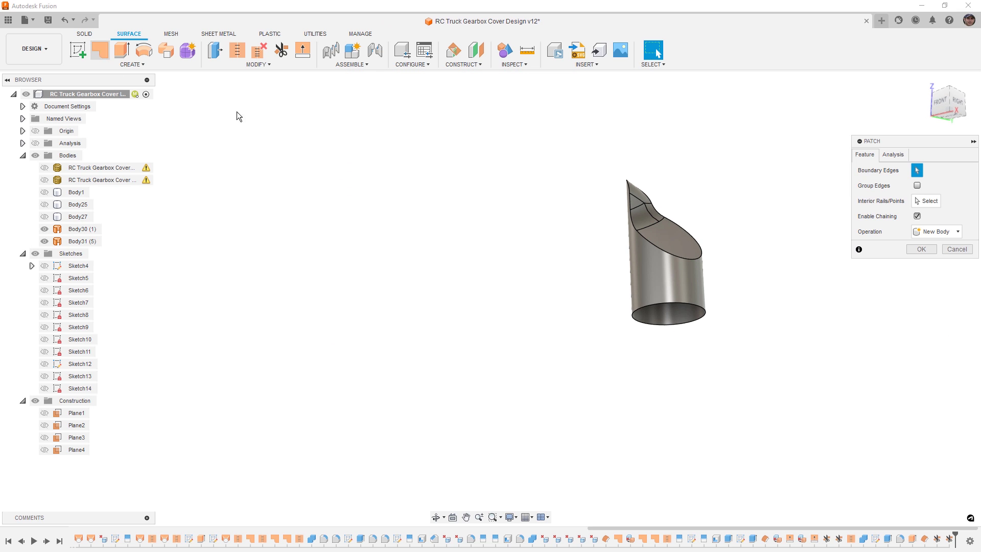
left_click(684, 303)
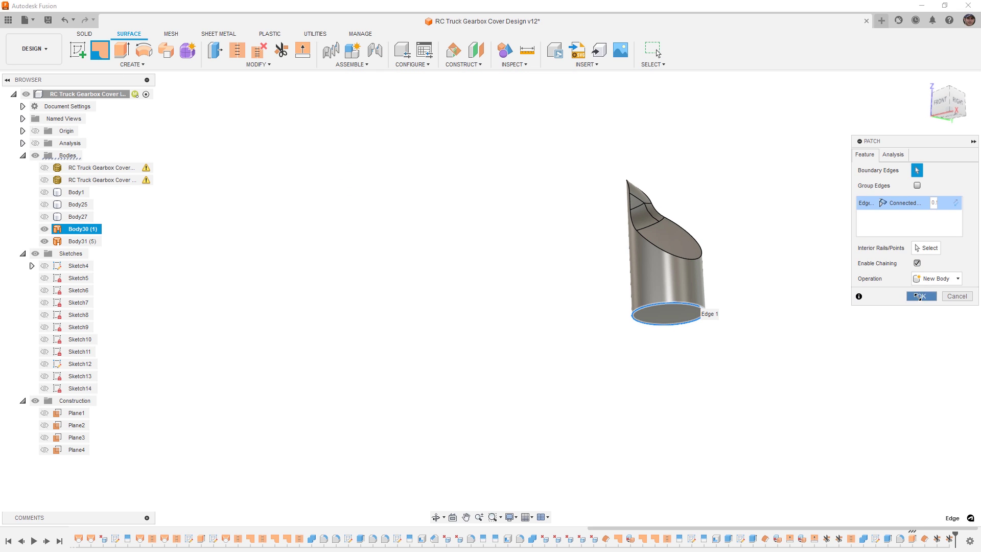
key("Return")
Step: Stitch the cylinder wall, the angled cap and the bottom patch into one new body with a 0.10 mm tolerance
middle_click_drag(731, 210, 640, 239)
left_click(238, 50)
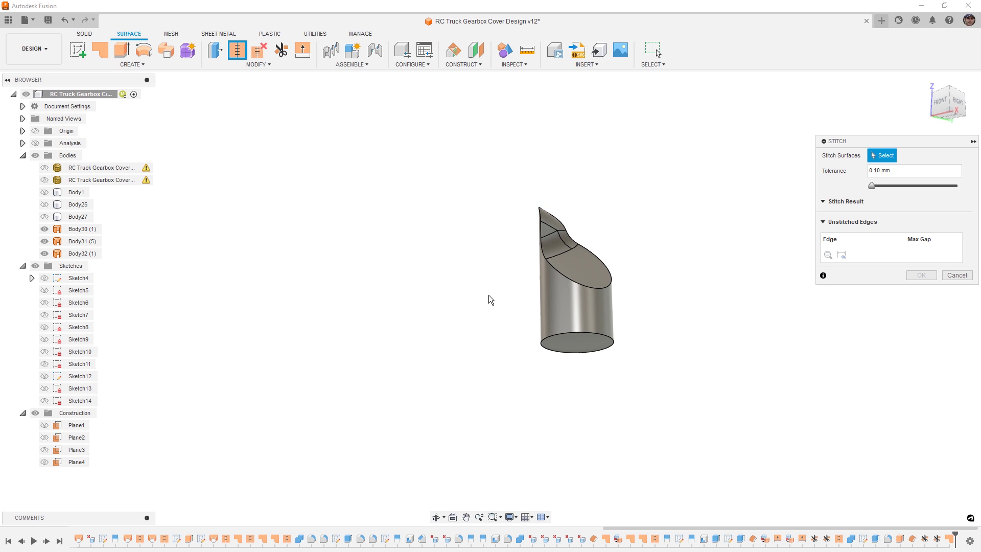
left_click(552, 287)
left_click(567, 245)
left_click(579, 347)
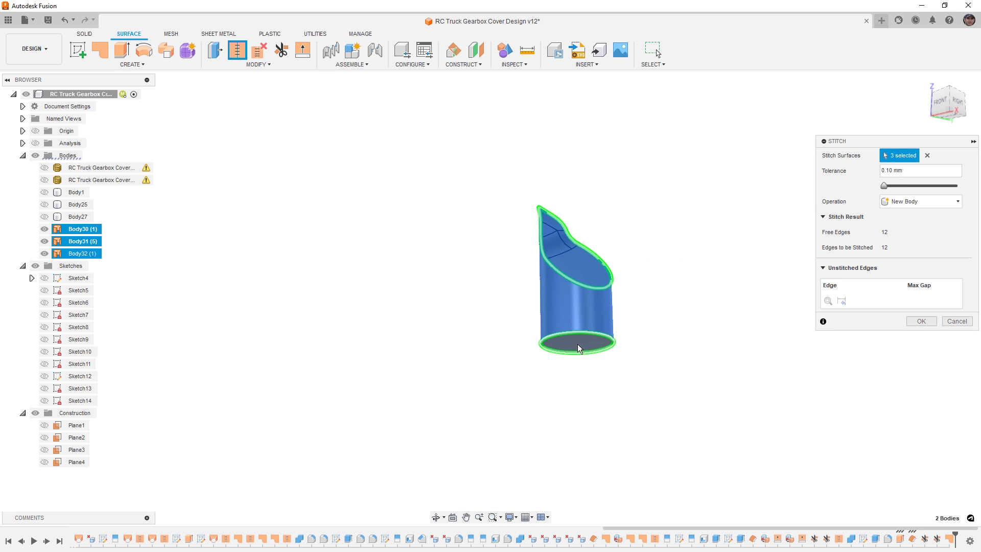
left_click(921, 321)
Step: Show cover Body25 and combine stitched boss Body33 into it with the Join operation
left_click(51, 205)
left_click(44, 205)
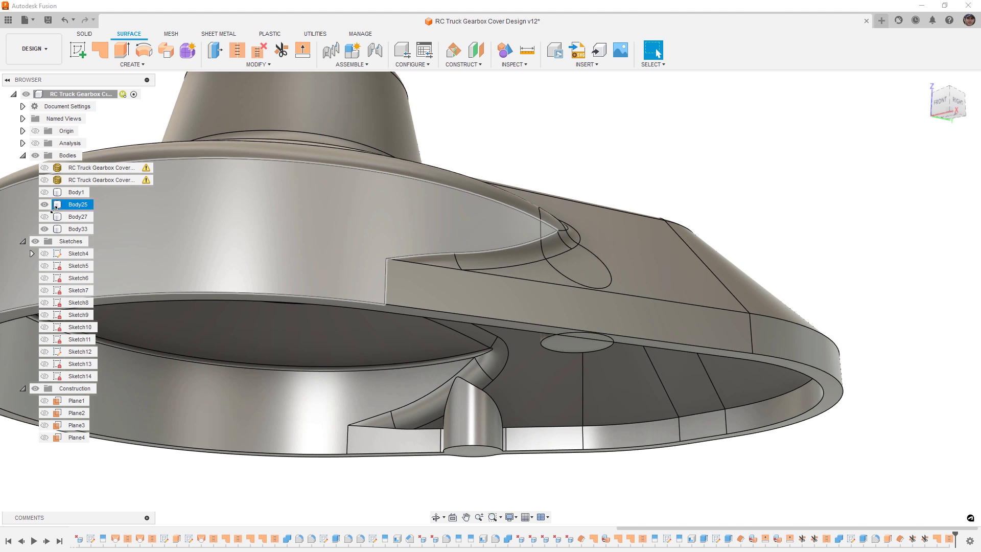
middle_click_drag(460, 245, 503, 247, "shift")
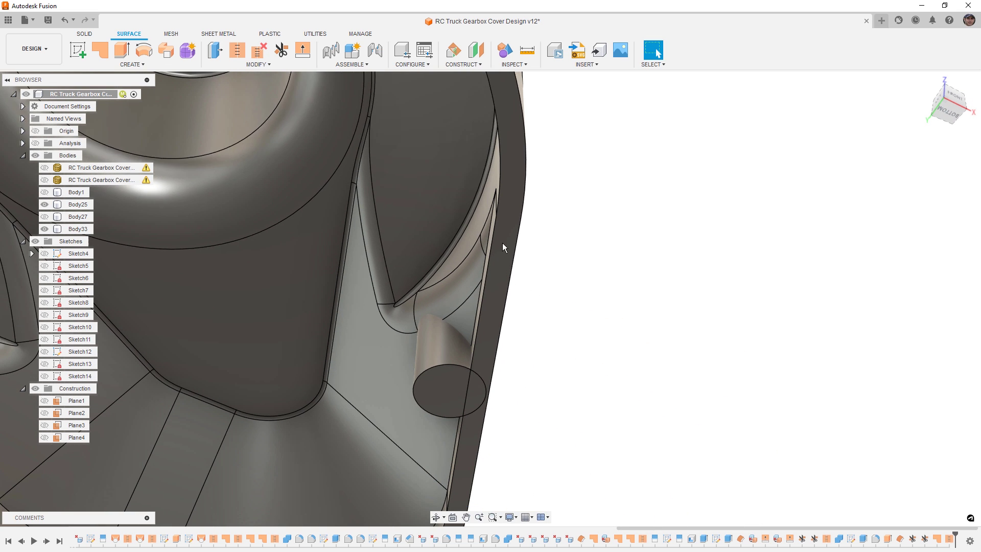
left_click(85, 34)
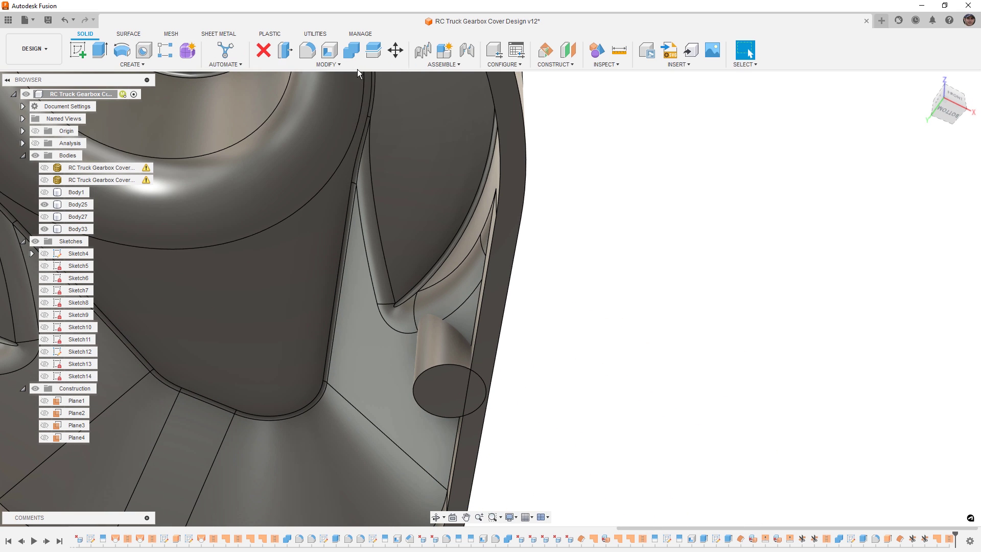
left_click(354, 52)
left_click(444, 356)
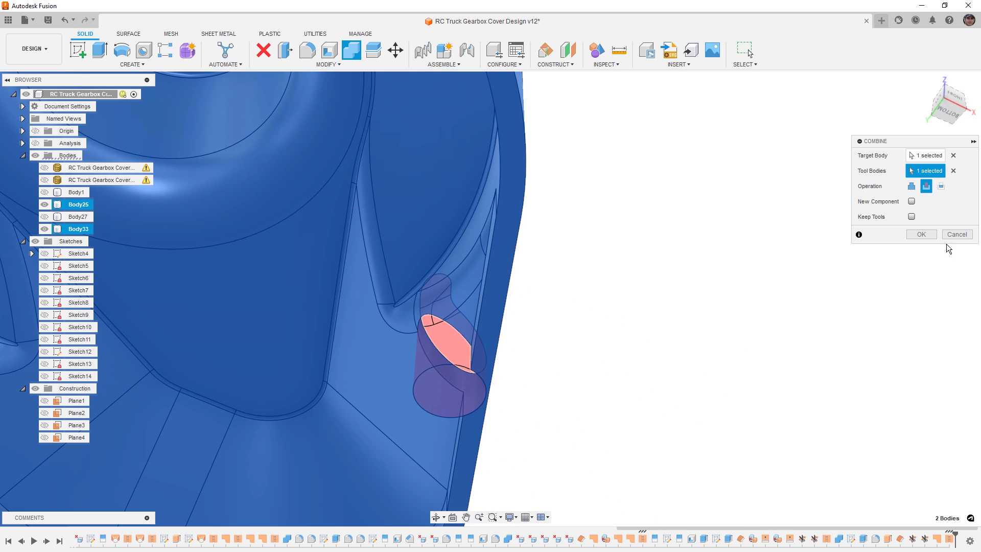
left_click(913, 187)
left_click(921, 234)
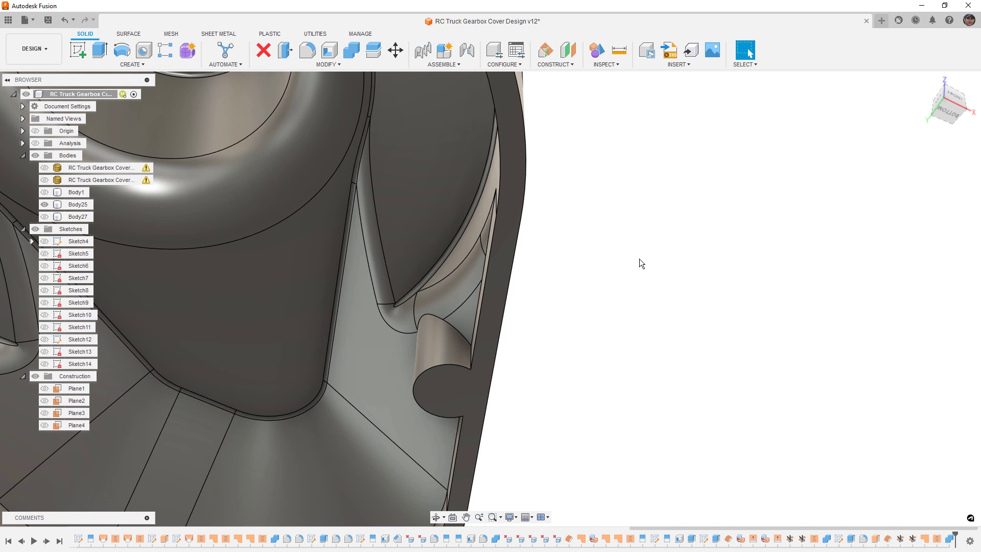
Step: Fillet the two vertical edges where the newly joined boss meets the cover's inner wall with a 1.5 mm radius
middle_click_drag(572, 287, 612, 298, "shift")
middle_click_drag(454, 314, 588, 315)
key("f")
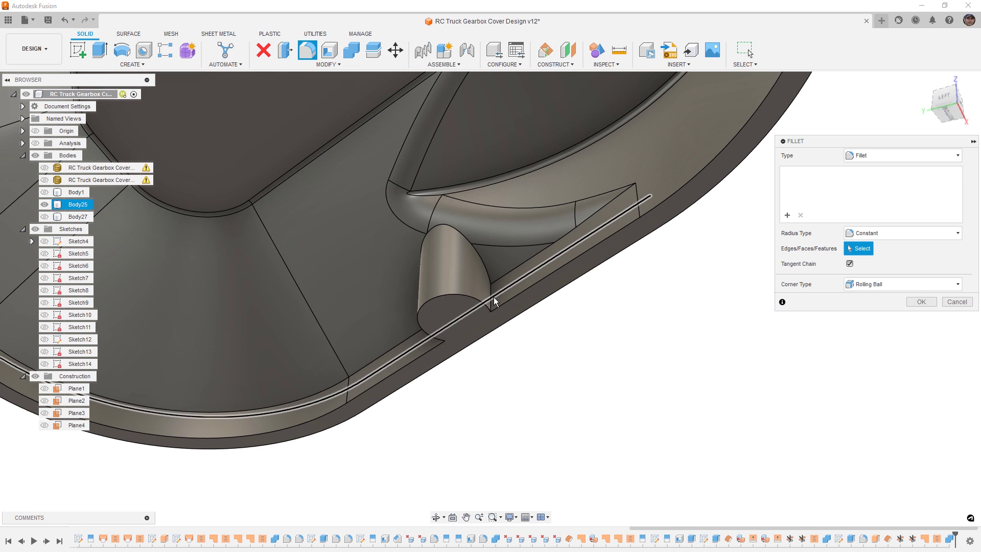
left_click(493, 299)
left_click(500, 297)
left_click(490, 296)
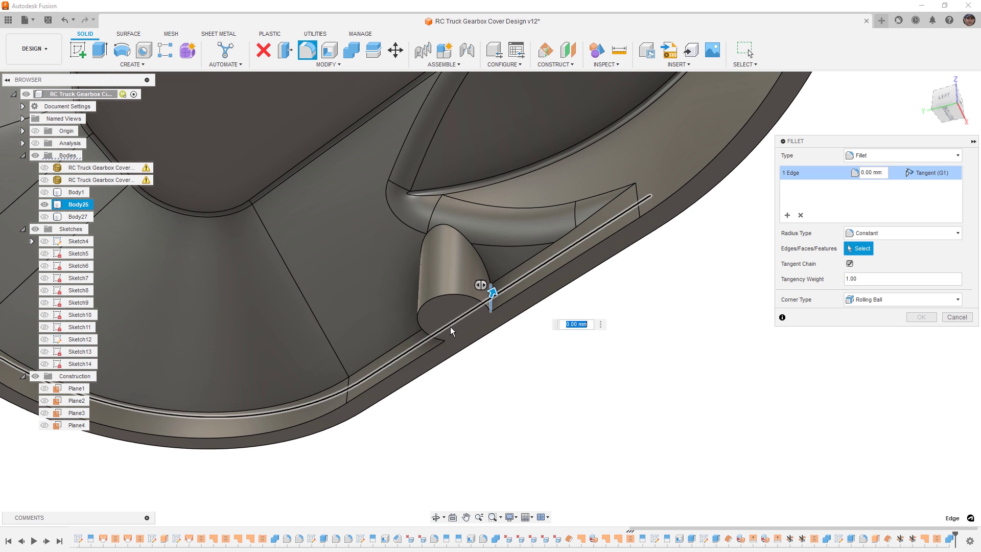
left_click(446, 328)
type("1")
key("Return")
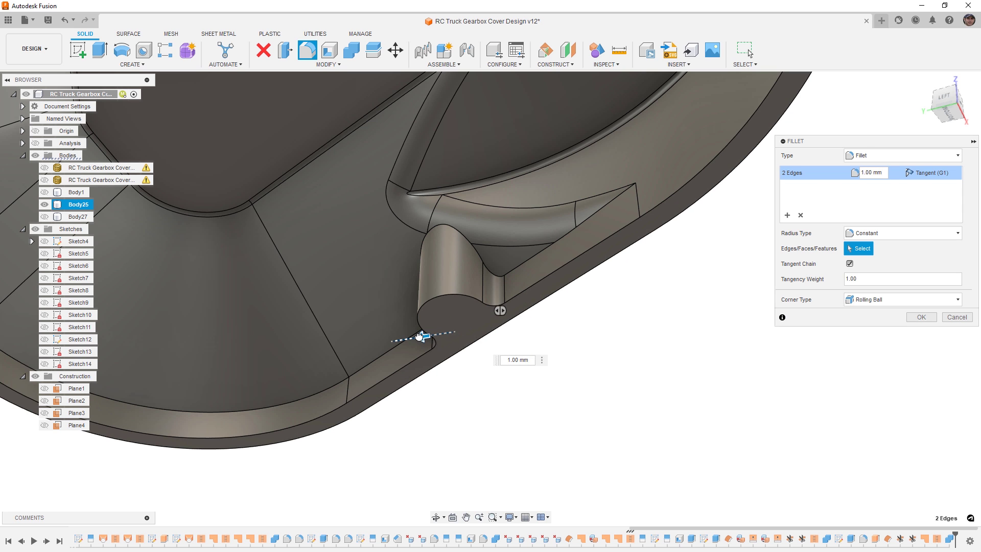
left_click_drag(418, 336, 411, 337)
Step: Add the opposite boss's two vertical wall edges to the same 1.5 mm fillet and complete it
scroll(588, 287, "down", 5)
middle_click_drag(474, 311, 357, 301, "shift")
scroll(256, 276, "up", 10)
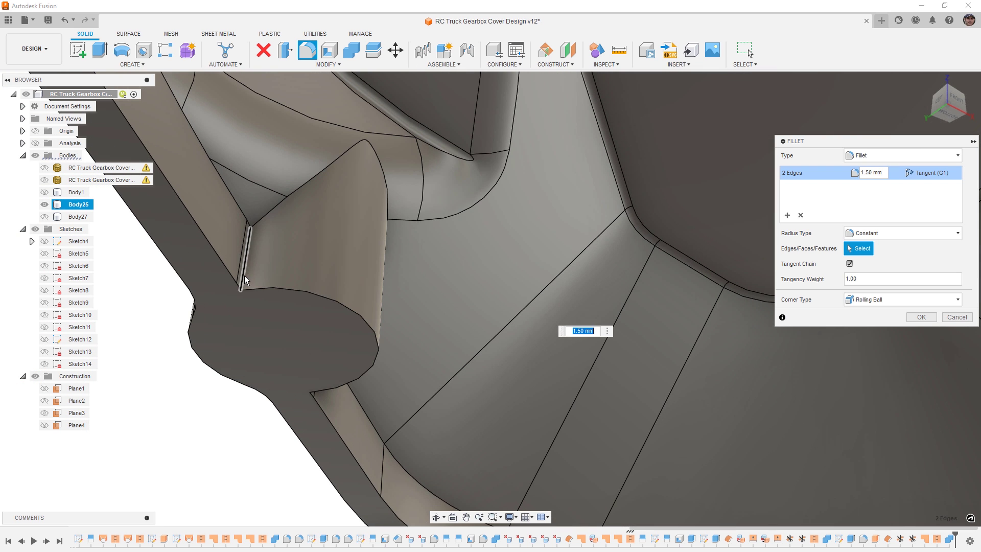
left_click(245, 275)
left_click(312, 390)
scroll(379, 290, "down", 5)
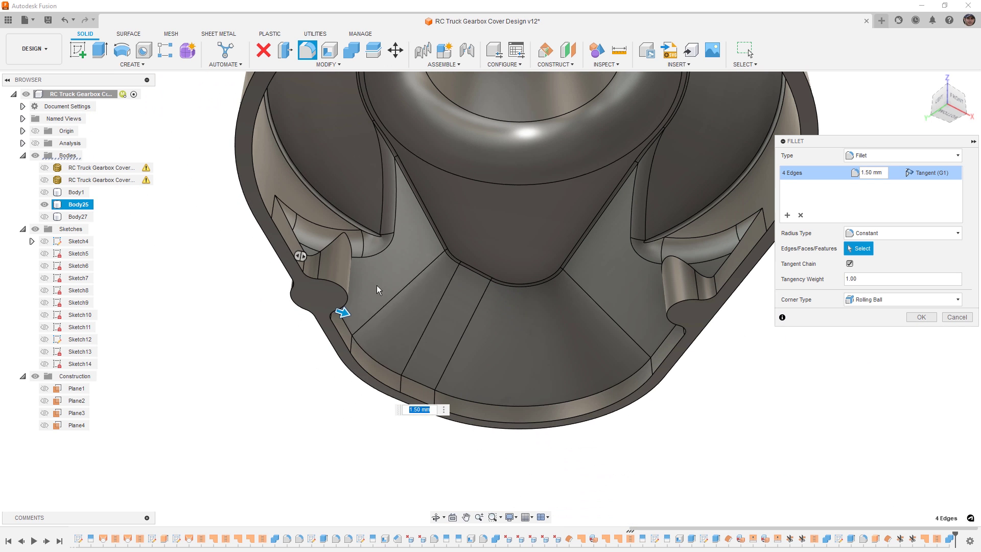
left_click(923, 319)
Step: Fillet the inner edge chain running around both bosses and along the cover's lower wall with a 1 mm radius
key("f")
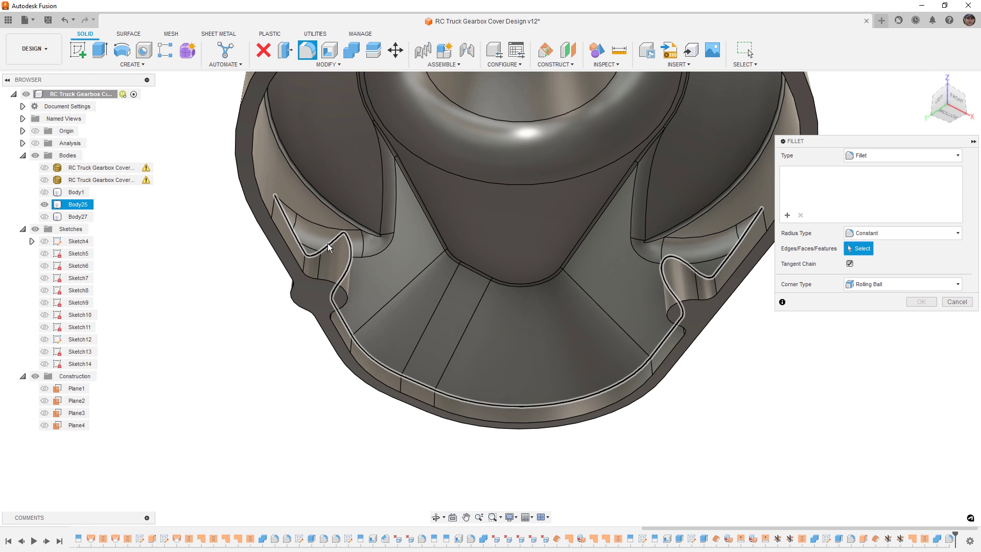
left_click(335, 240)
type("1")
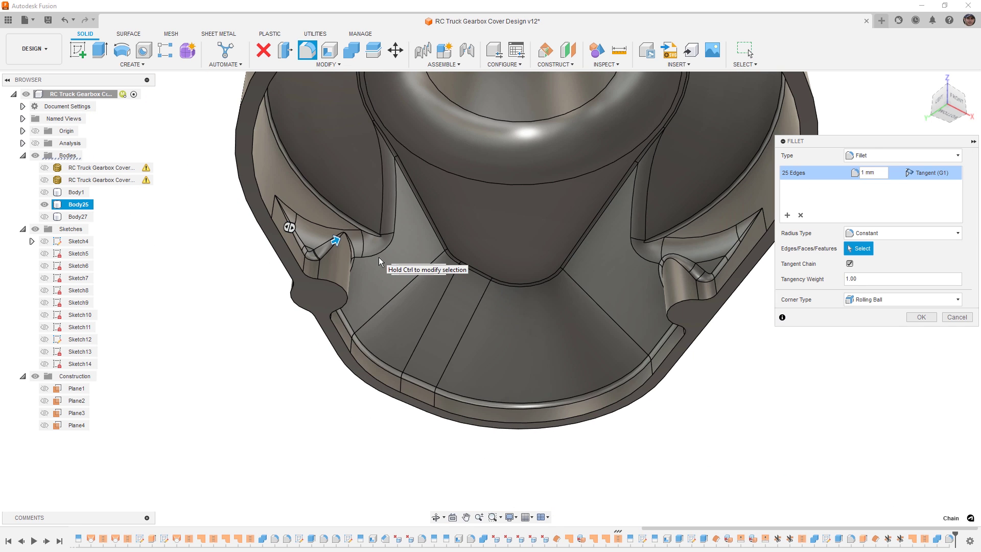
left_click(923, 317)
Step: Create a sketch on the small flat face in the first boss's outer recess
scroll(676, 287, "down", 4)
middle_click_drag(789, 251, 845, 302, "shift")
left_click(479, 262)
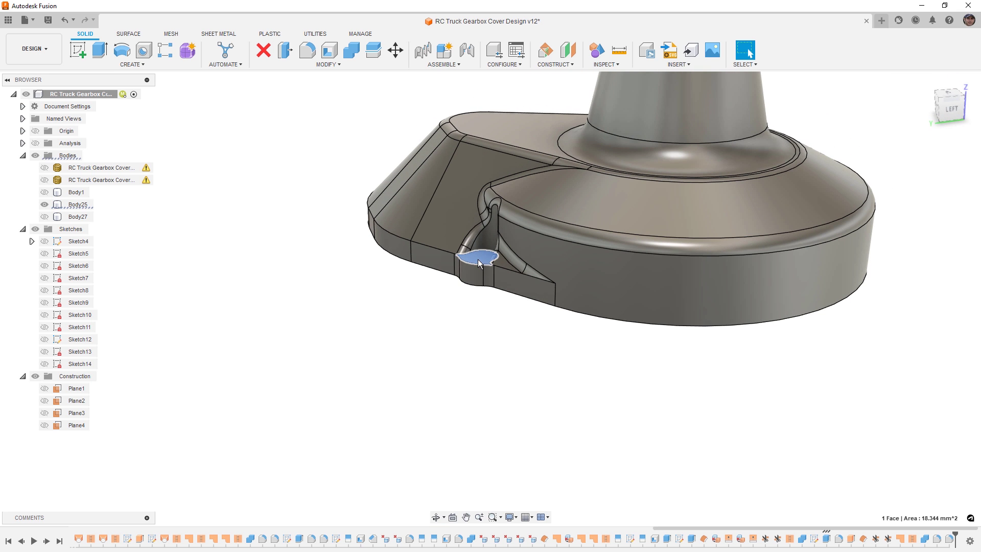
right_click(478, 260)
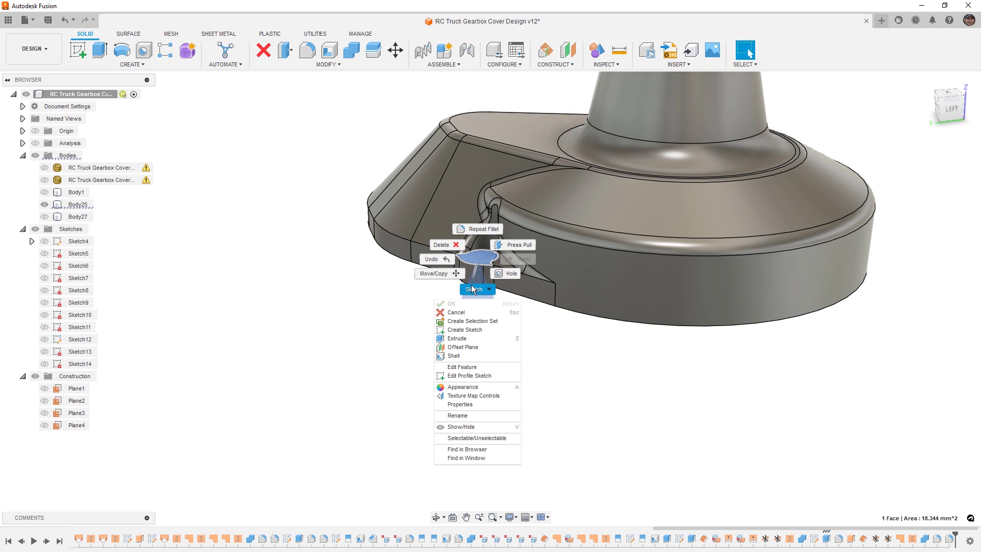
left_click(470, 330)
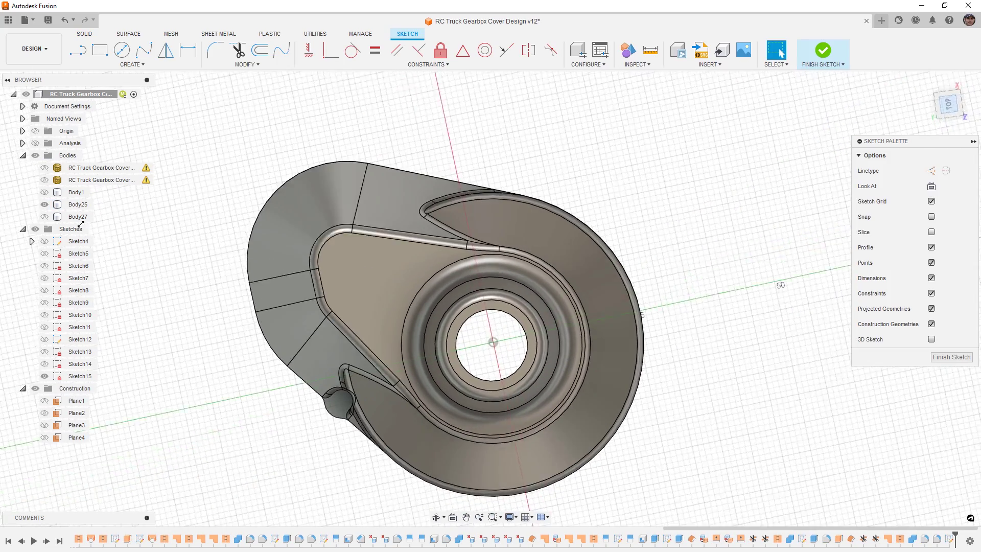
Step: Show Sketch5 and project its 3 mm screw circle on the second boss's side into the current sketch
left_click(45, 253)
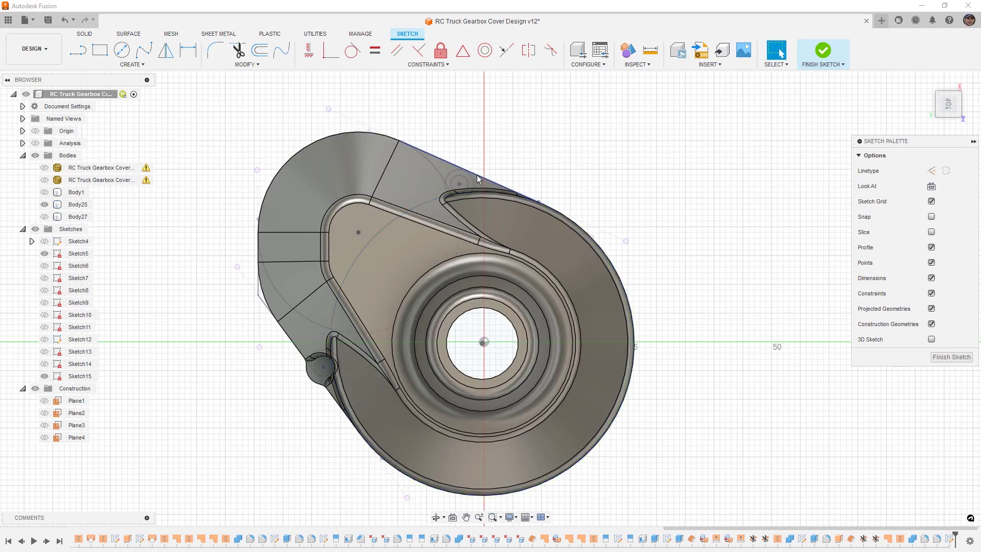
scroll(477, 175, "up", 5)
left_click(454, 185)
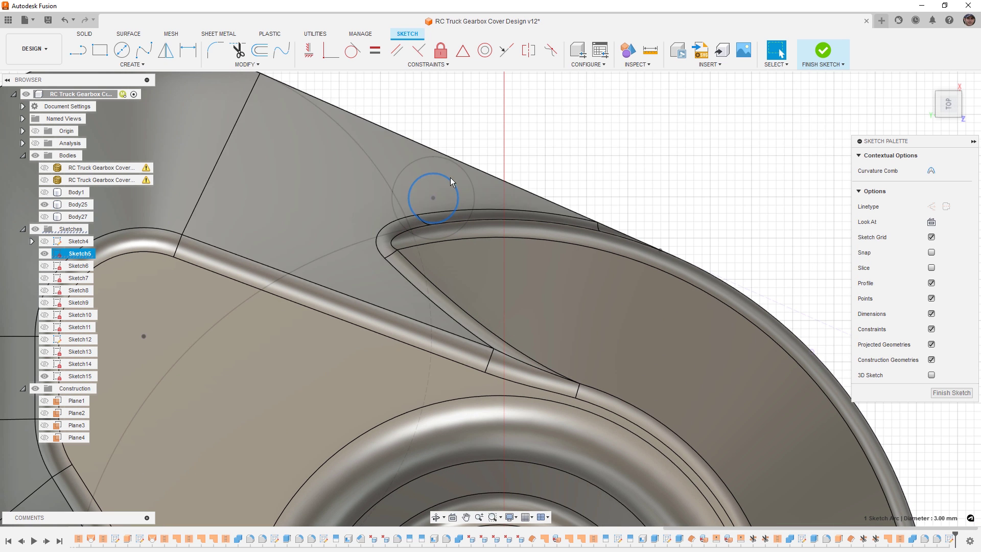
key("p")
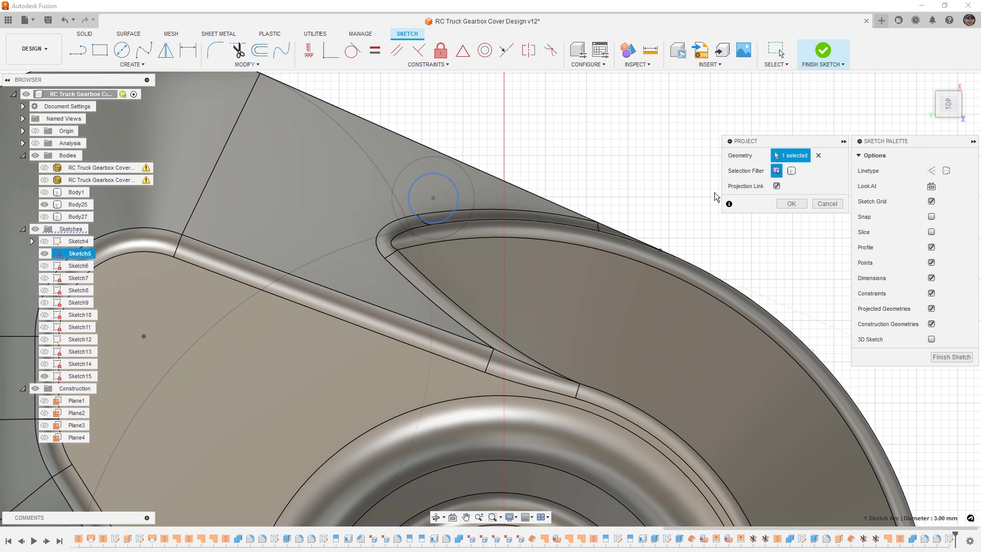
left_click(791, 204)
Step: Draw a 4 mm circle concentric with the projected screw circle and finish the sketch
scroll(432, 189, "up", 3)
key("c")
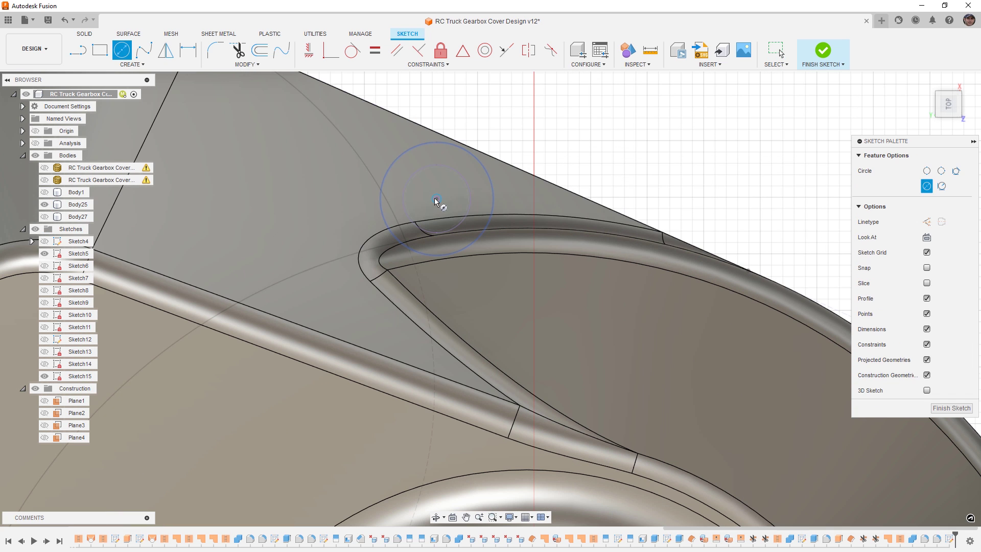
left_click(436, 199)
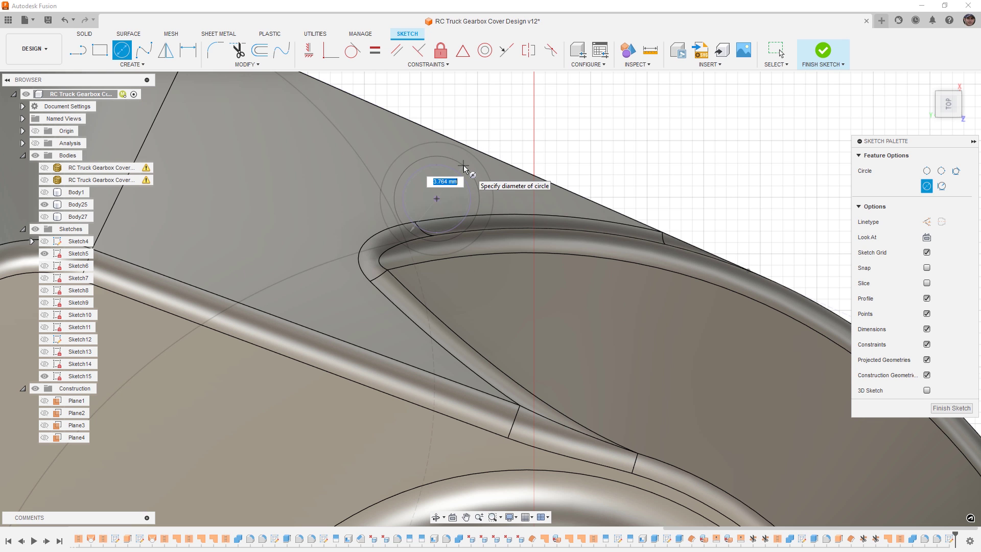
key("Return")
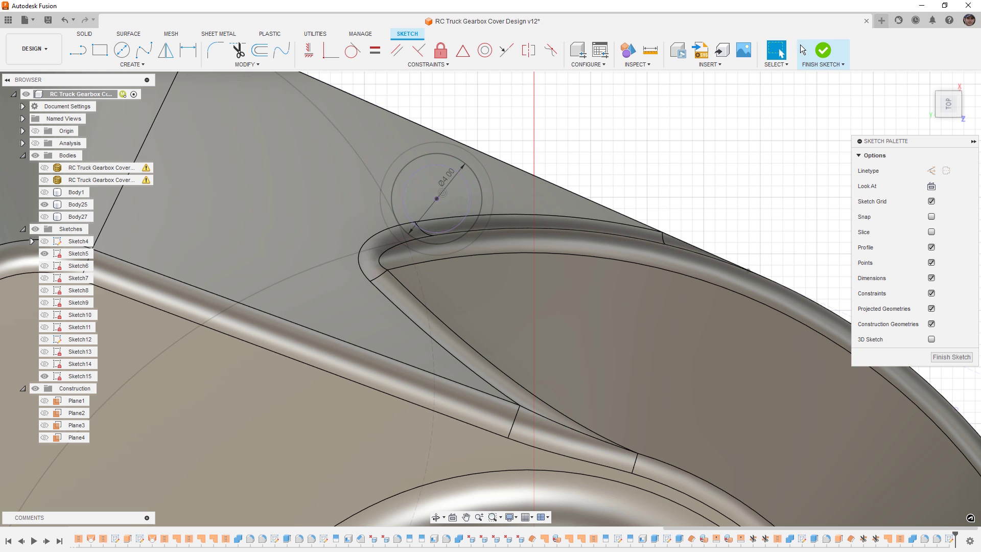
left_click(824, 51)
Step: Extrude the full 4 mm circle area 8 mm upward as a cut through the cover's sloped face
key("e")
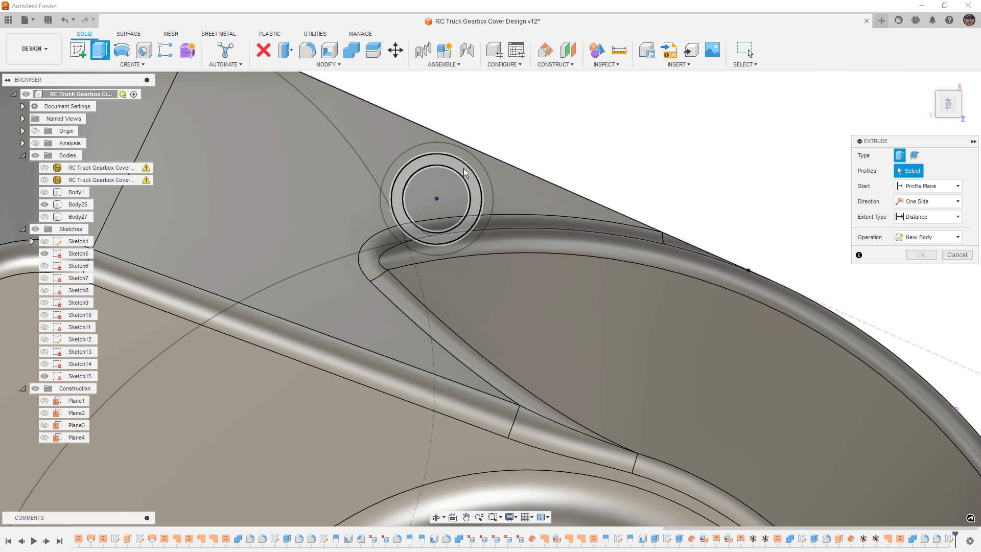
left_click(416, 193)
left_click(438, 180)
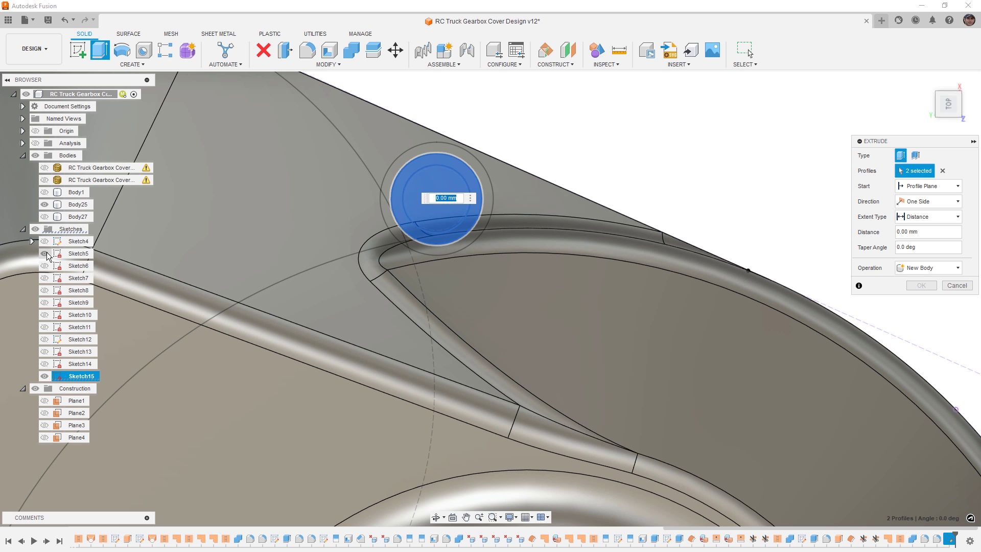
middle_click_drag(302, 328, 311, 294, "shift")
scroll(304, 357, "down", 8)
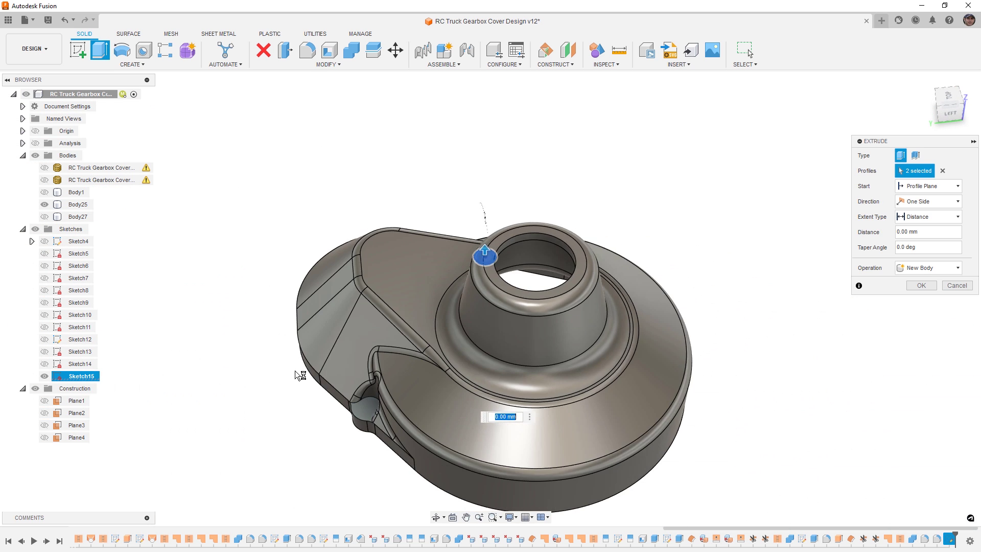
middle_click_drag(300, 376, 404, 409, "shift")
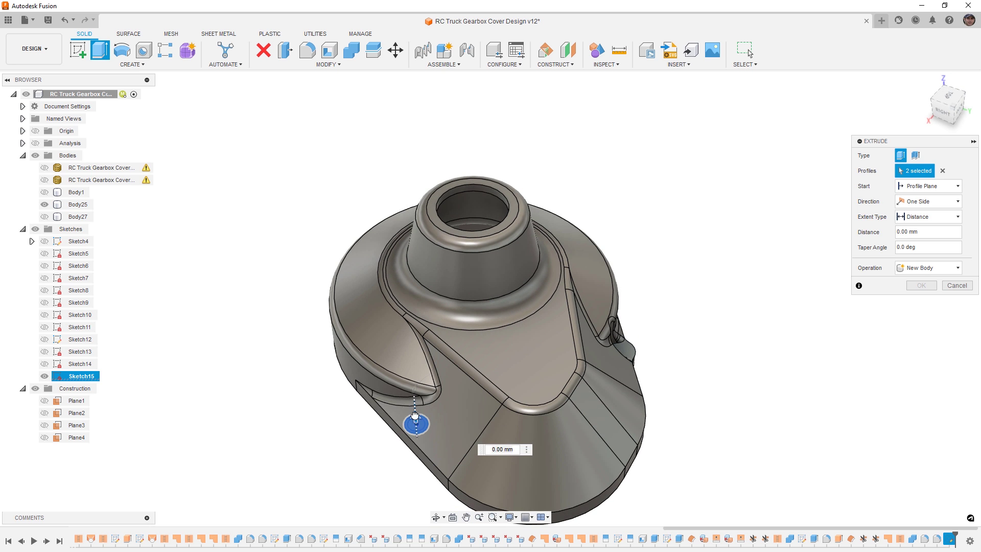
left_click_drag(415, 415, 413, 394)
middle_click_drag(413, 393, 561, 389, "shift")
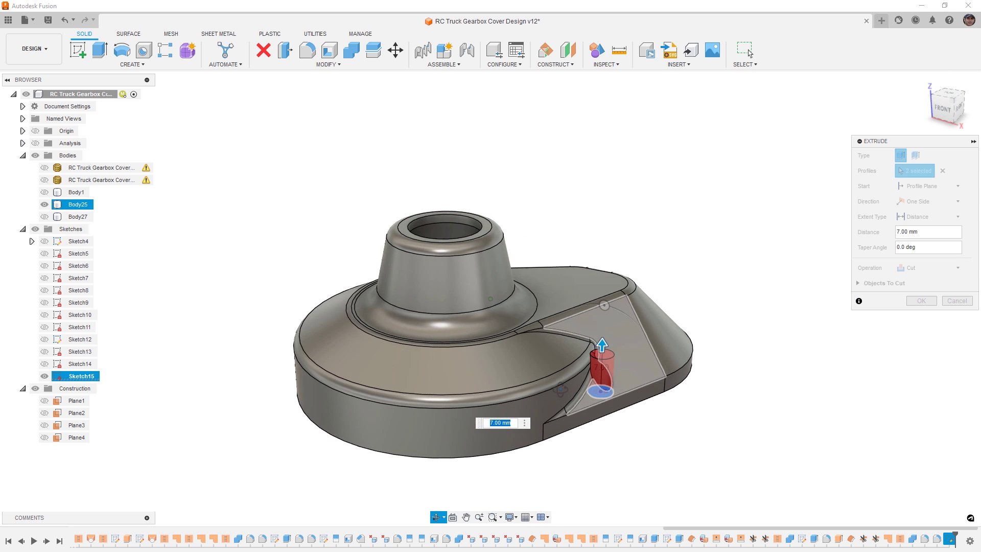
left_click_drag(603, 344, 603, 336)
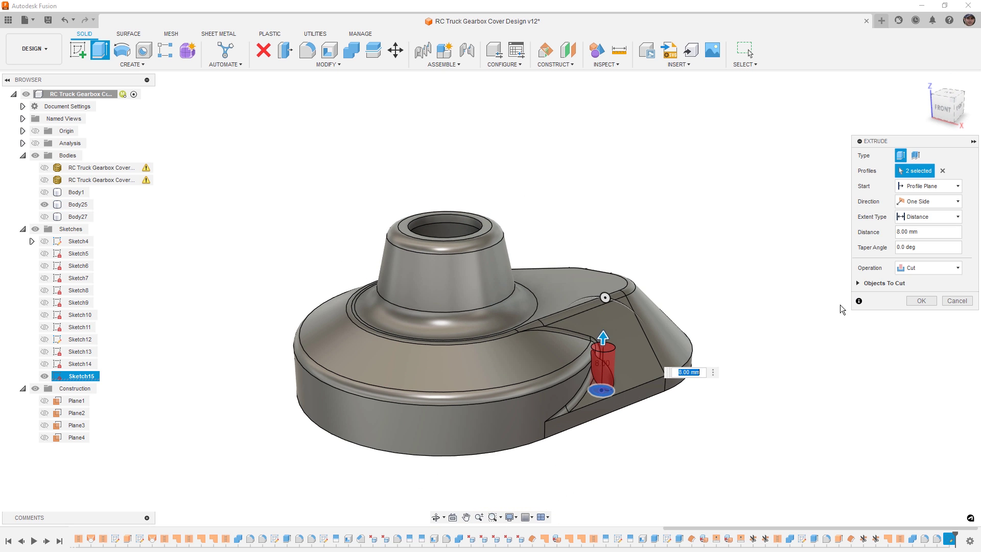
left_click(909, 300)
middle_click_drag(786, 396, 520, 447, "shift")
scroll(521, 446, "up", 5)
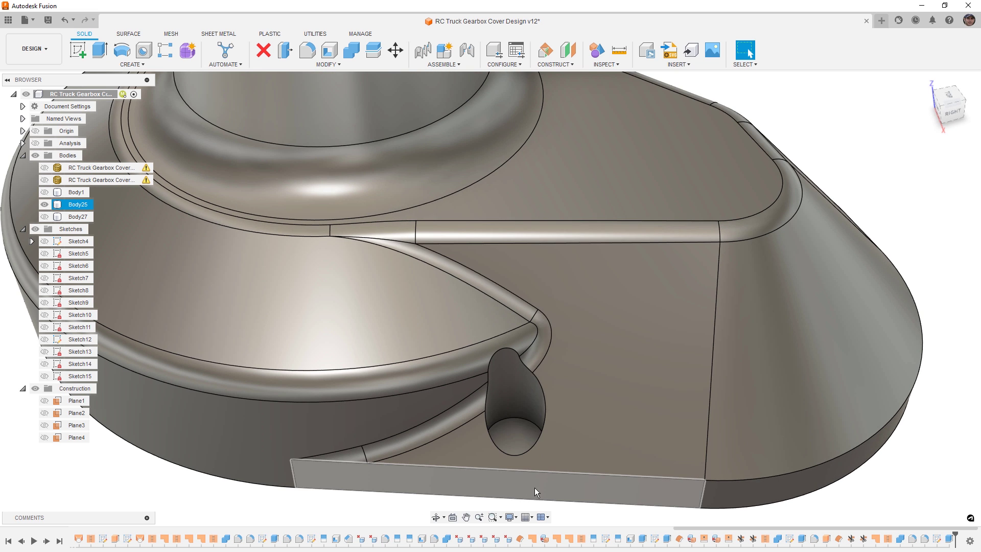
left_click(516, 438)
right_click(516, 439)
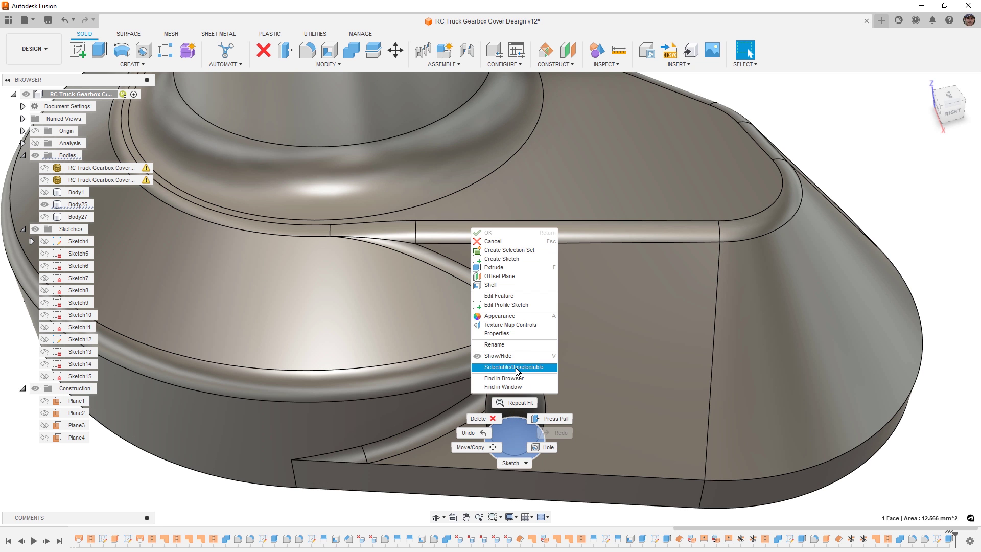
key("Escape")
Step: Reopen Sketch15 and project the cover's straight outer edge beside the 4 mm circle
double_click(938, 539)
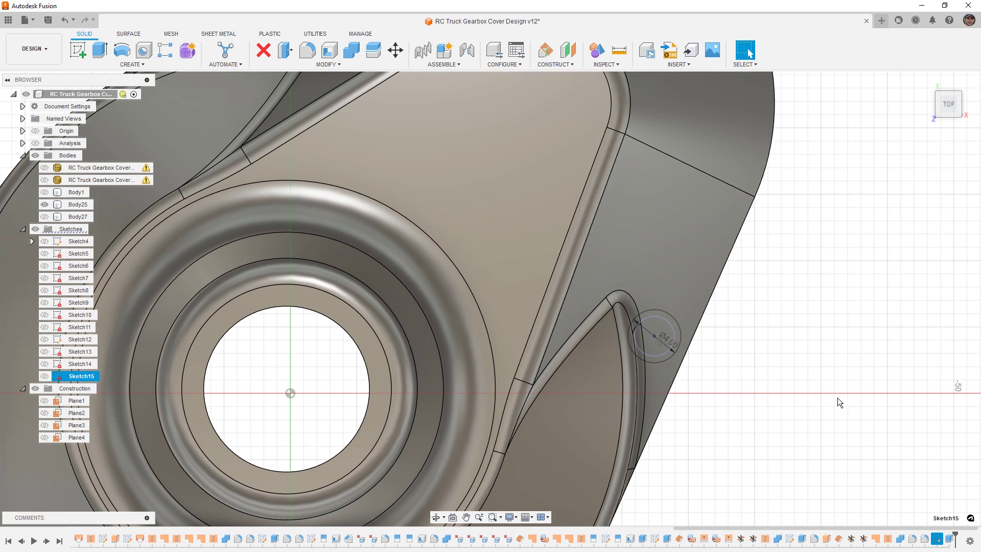
left_click(702, 322)
key("p")
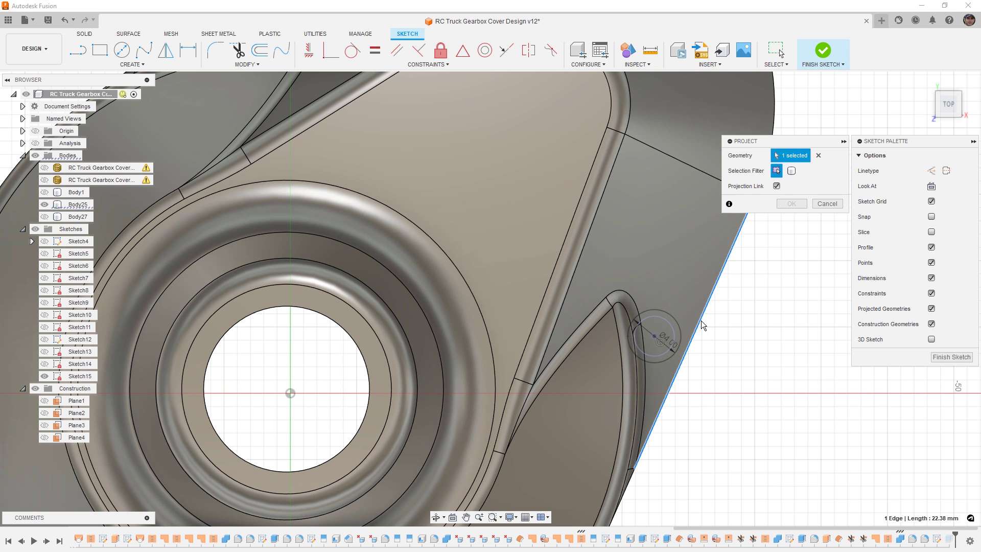
left_click(792, 203)
scroll(664, 343, "up", 3)
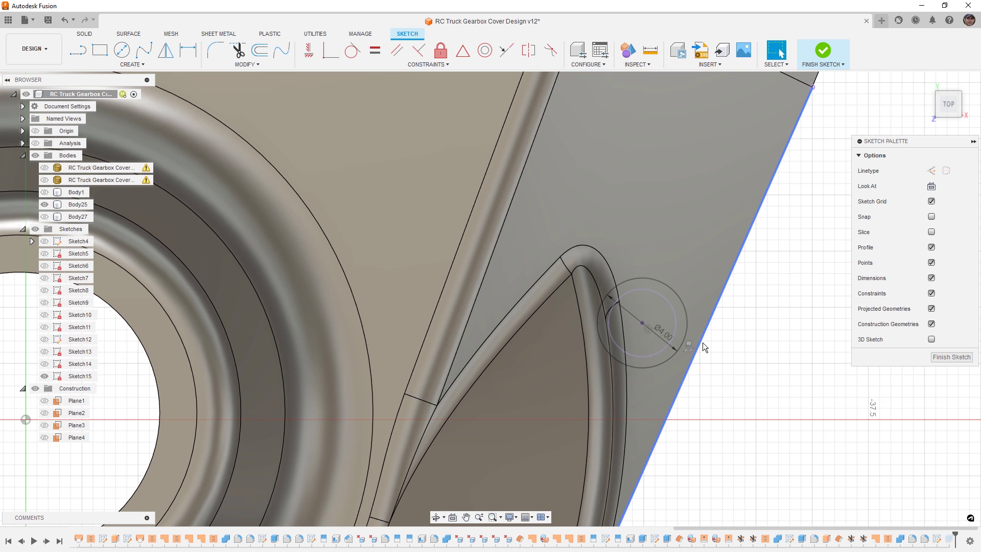
Step: Sketch two lines from opposite sides of the 4 mm circle out to the projected edge, the first about 2.6 mm long
key("l")
left_click(671, 290)
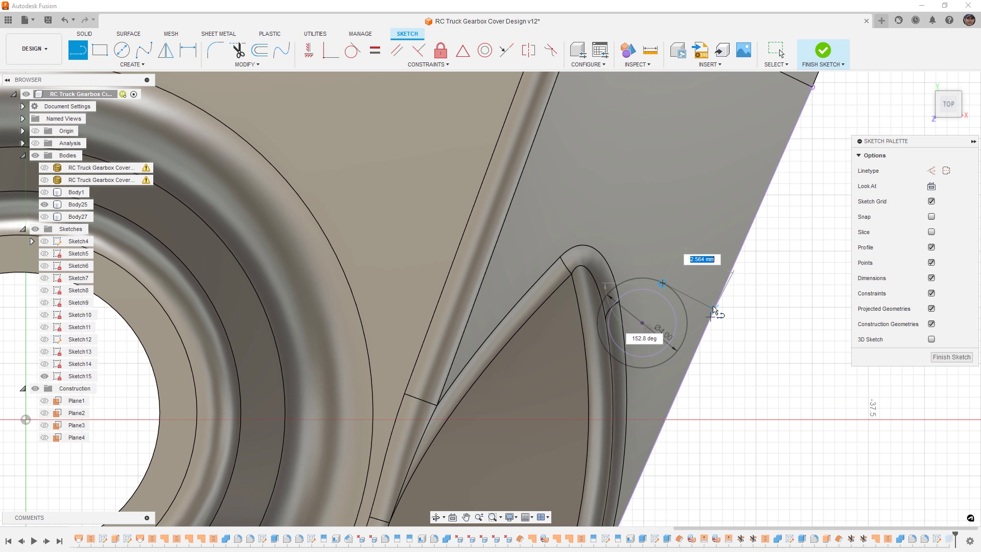
double_click(714, 310)
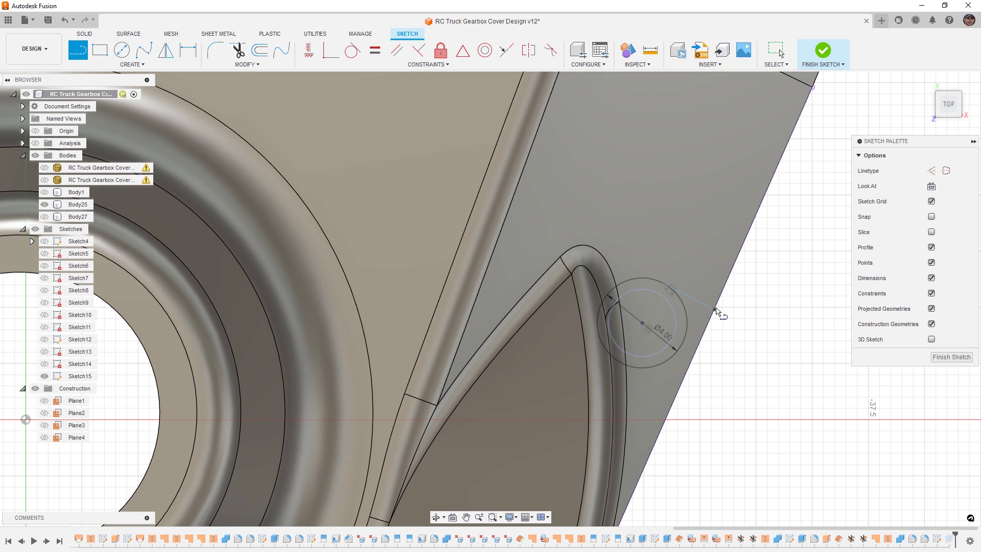
left_click(621, 364)
double_click(677, 393)
key("Escape")
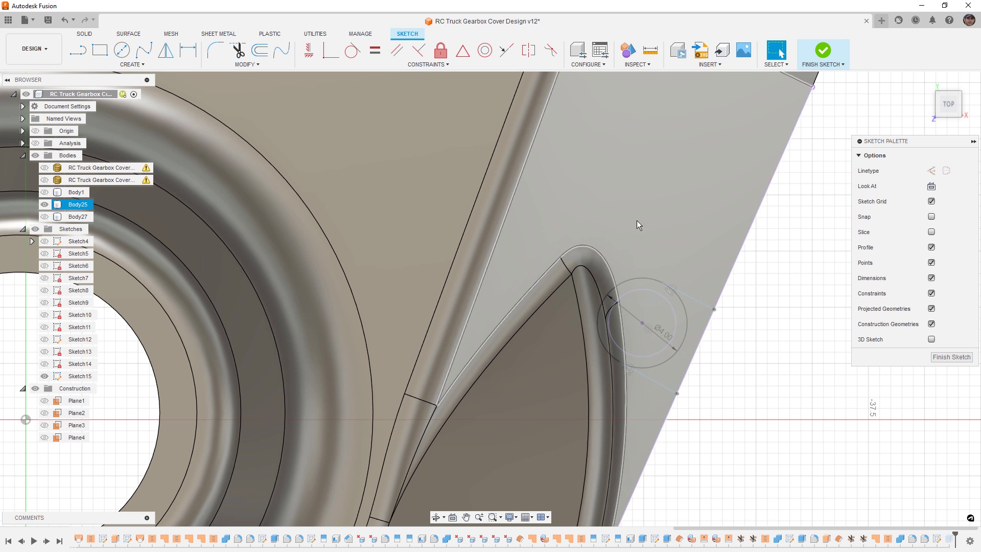
Step: Constrain both lines perpendicular to the projected edge, and turn the projected 3 mm circle into construction geometry before finishing the sketch
left_click(418, 50)
left_click(694, 300)
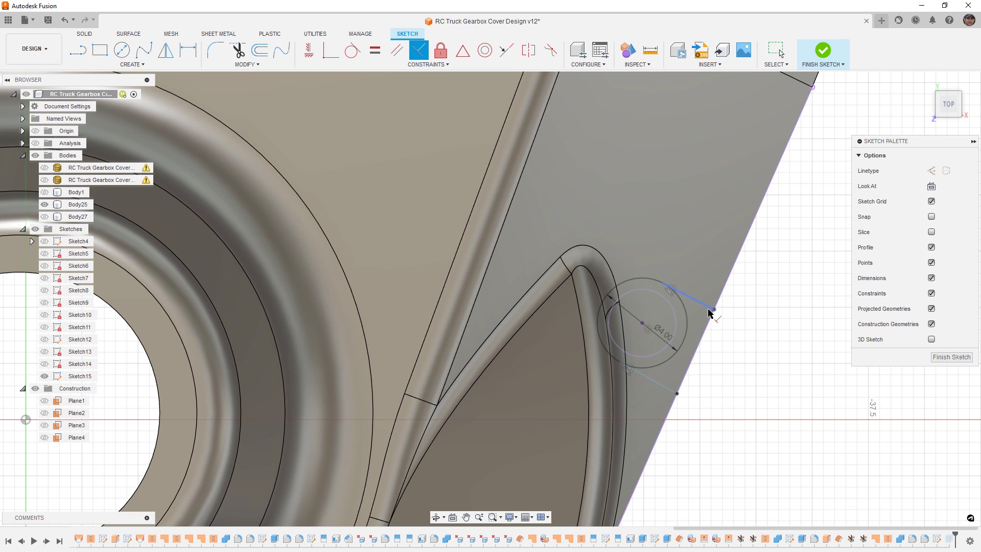
left_click(711, 318)
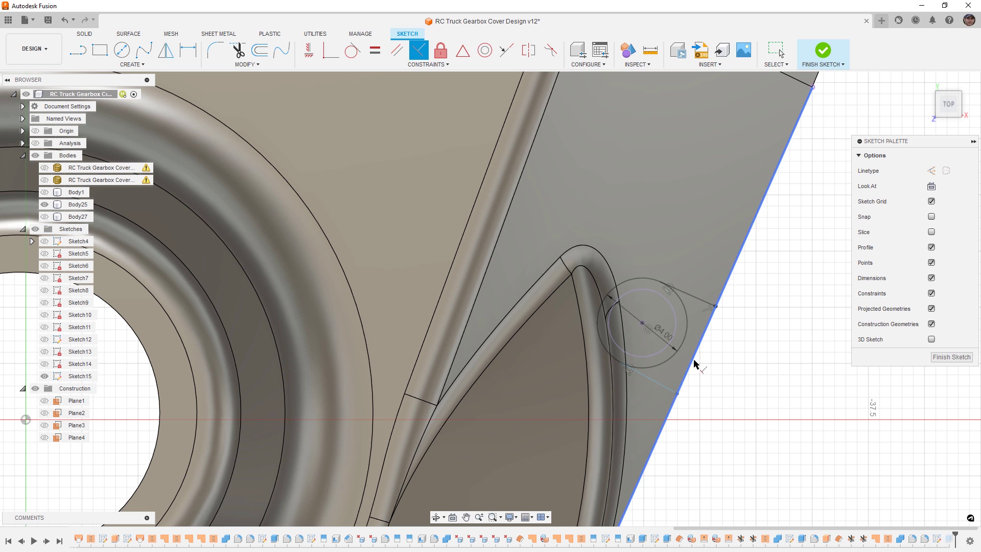
left_click(683, 384)
key("Escape")
left_click(656, 355)
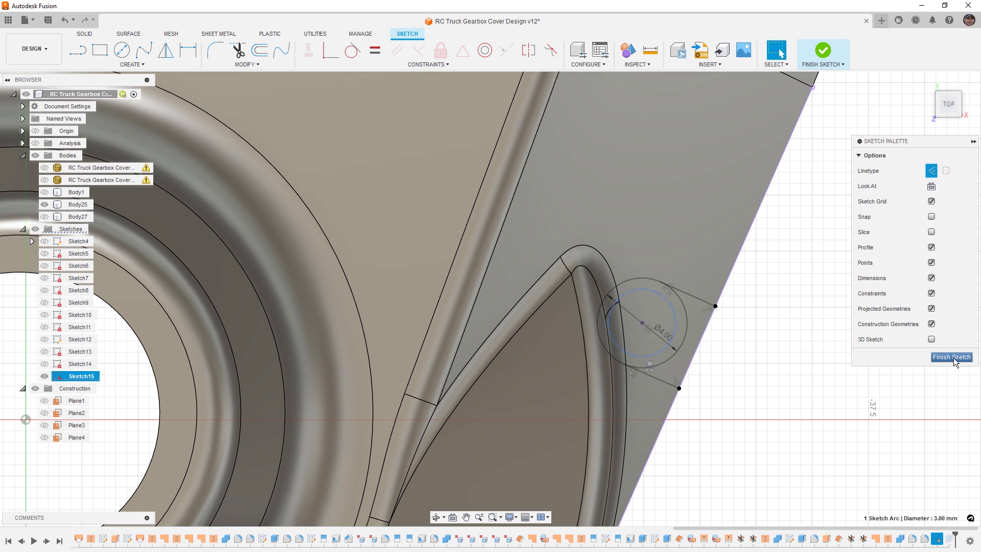
left_click(952, 357)
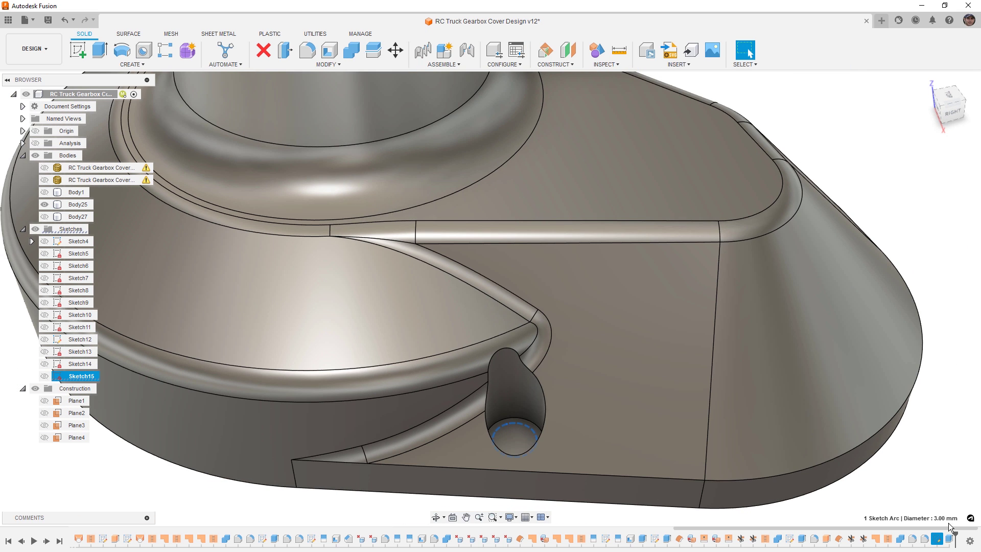
Step: Update the 8 mm cut to include the open area between the two lines, and fillet the recess's edge chain with a 1 mm radius
double_click(950, 539)
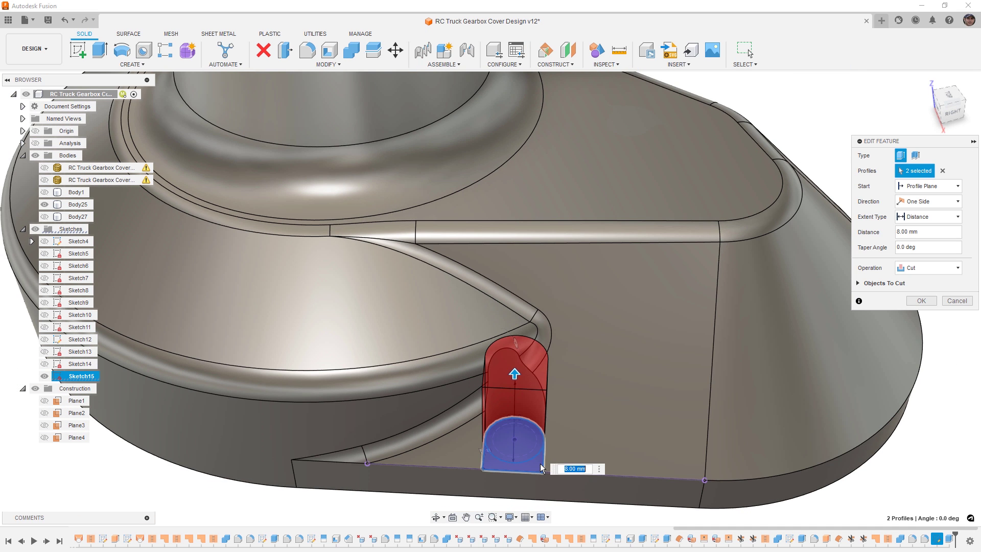
left_click(922, 300)
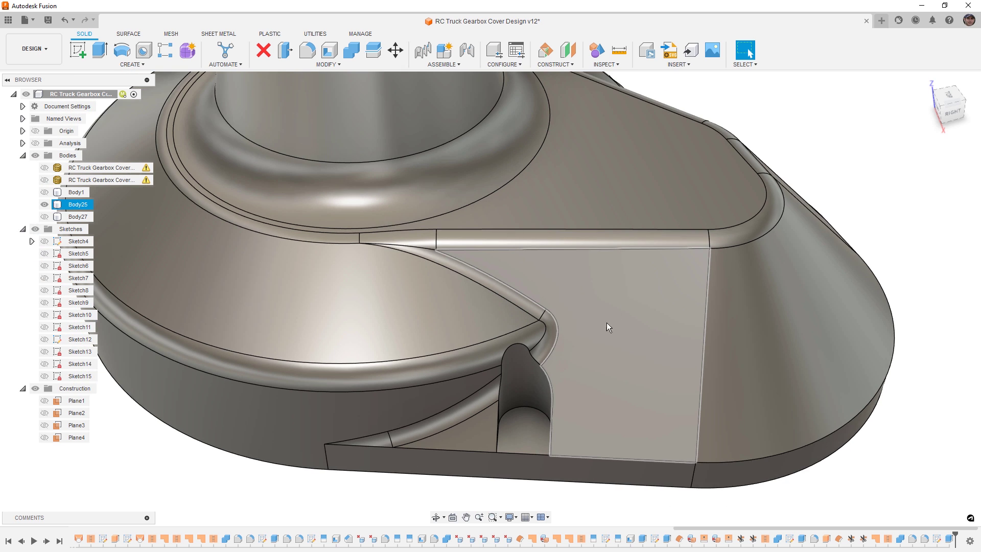
key("f")
left_click(550, 384)
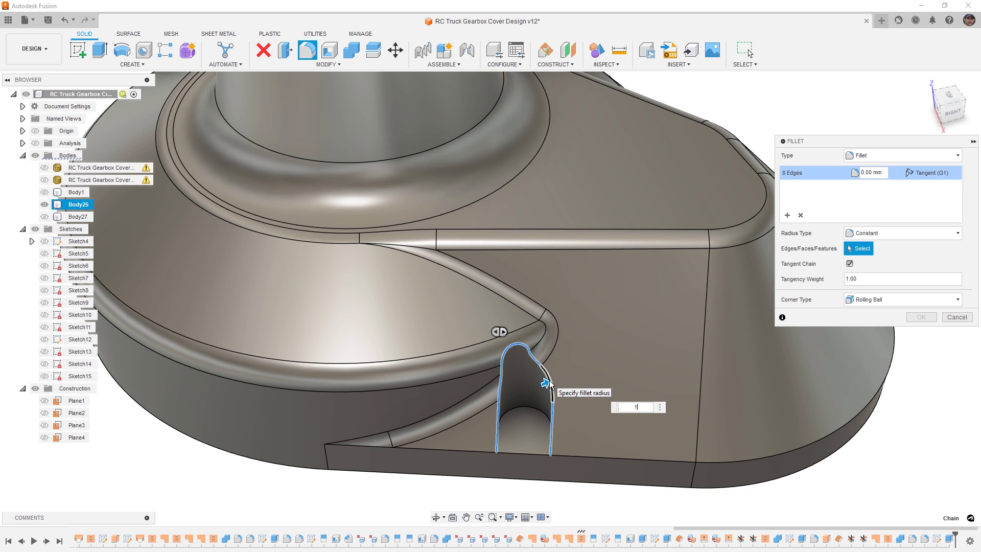
key("Return")
scroll(555, 386, "down", 5)
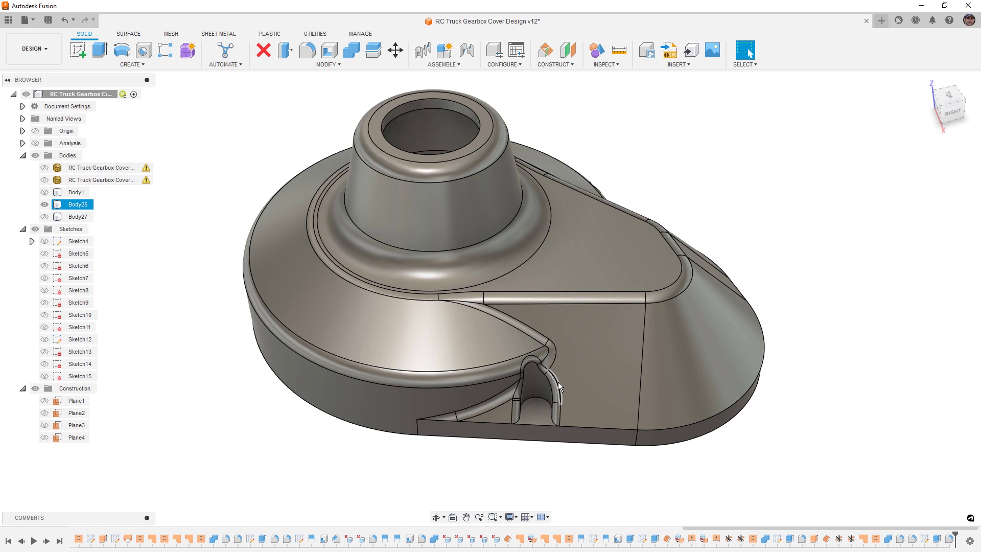
Step: Show Sketch5 and extrude the inner 3 mm circles of both screw bosses as a cut with extent All
left_click(53, 256)
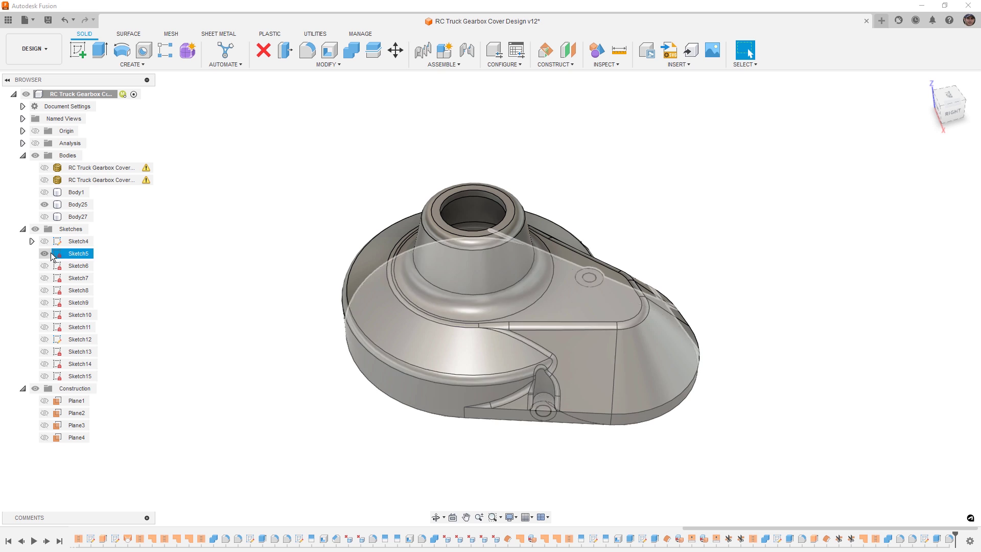
key("Escape")
key("e")
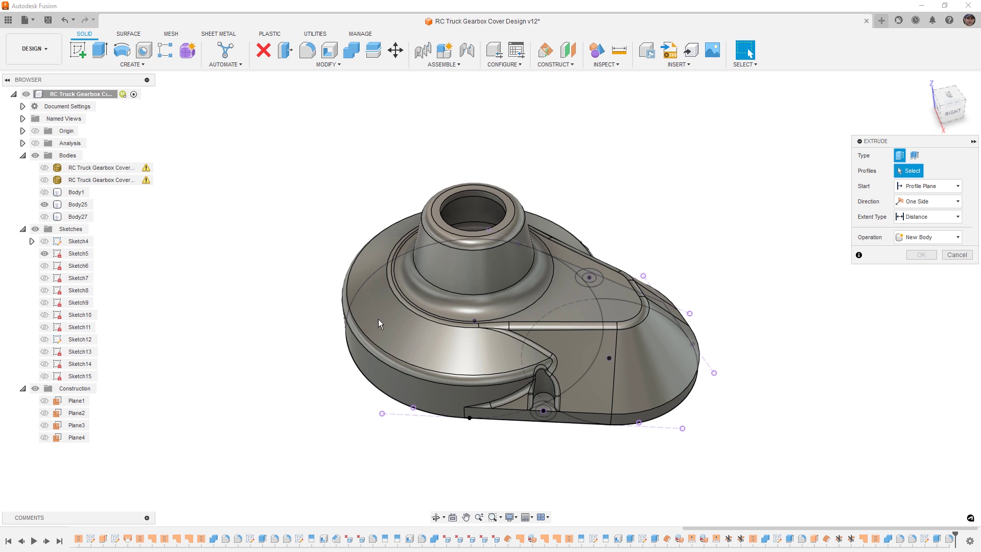
scroll(547, 407, "up", 5)
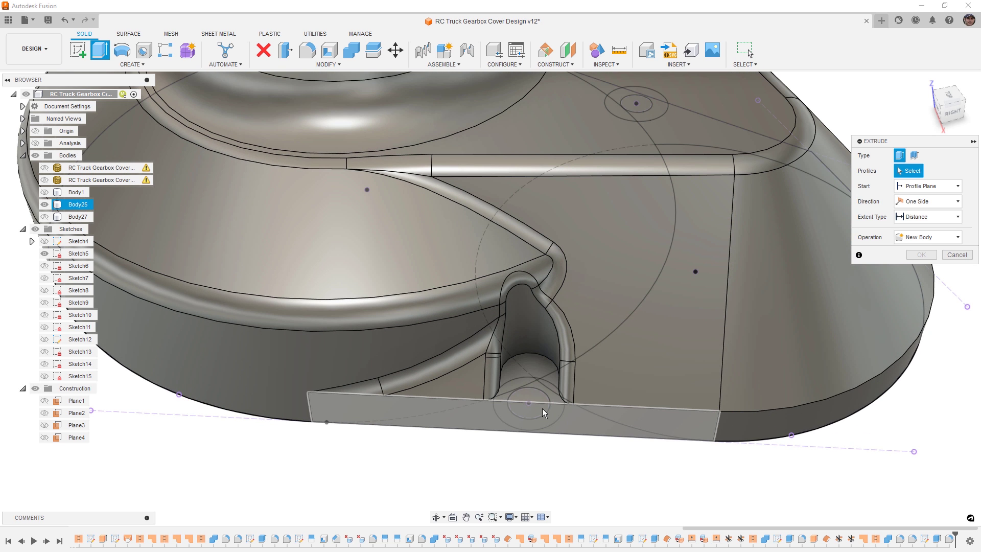
left_click(542, 412)
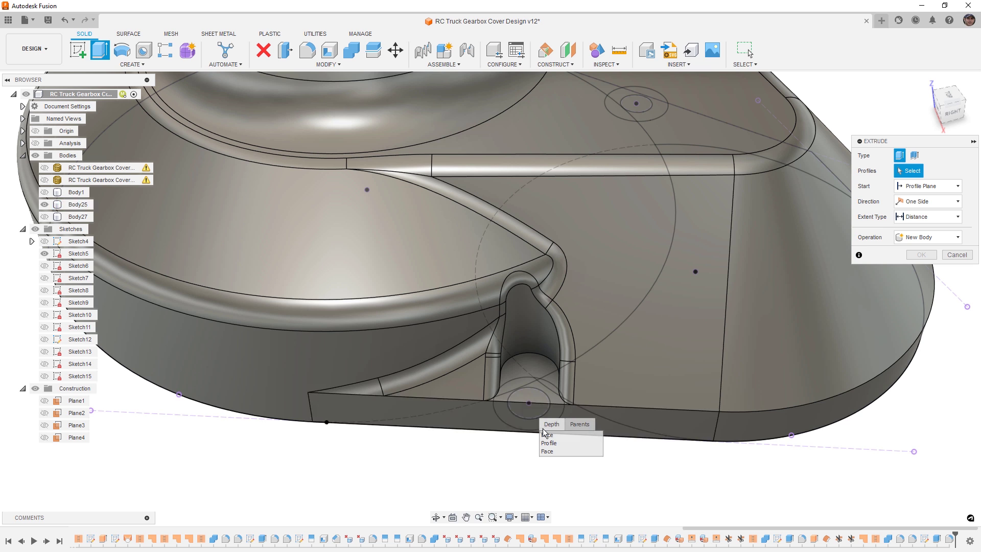
left_click(546, 441)
scroll(546, 440, "down", 3)
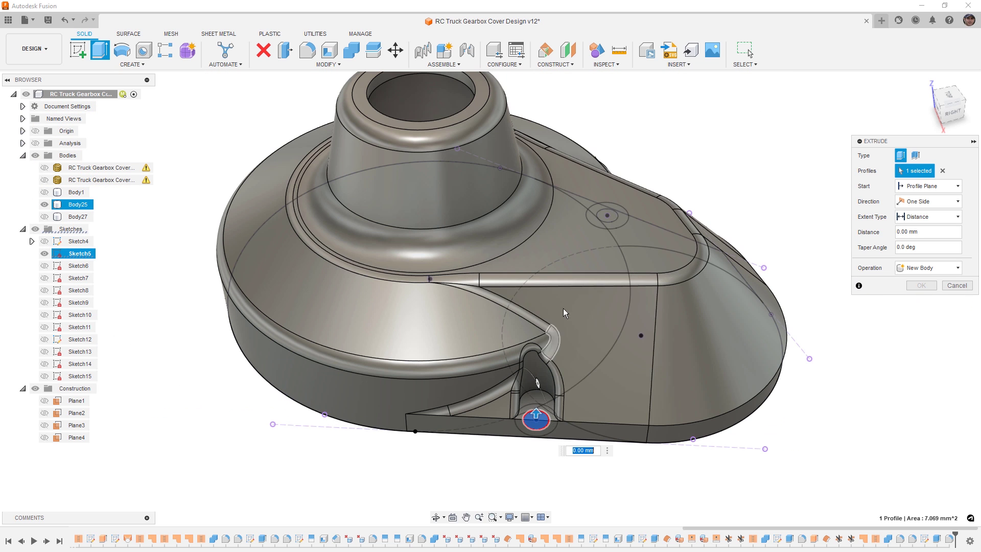
left_click(614, 216)
scroll(616, 215, "up", 5)
scroll(616, 216, "up", 3)
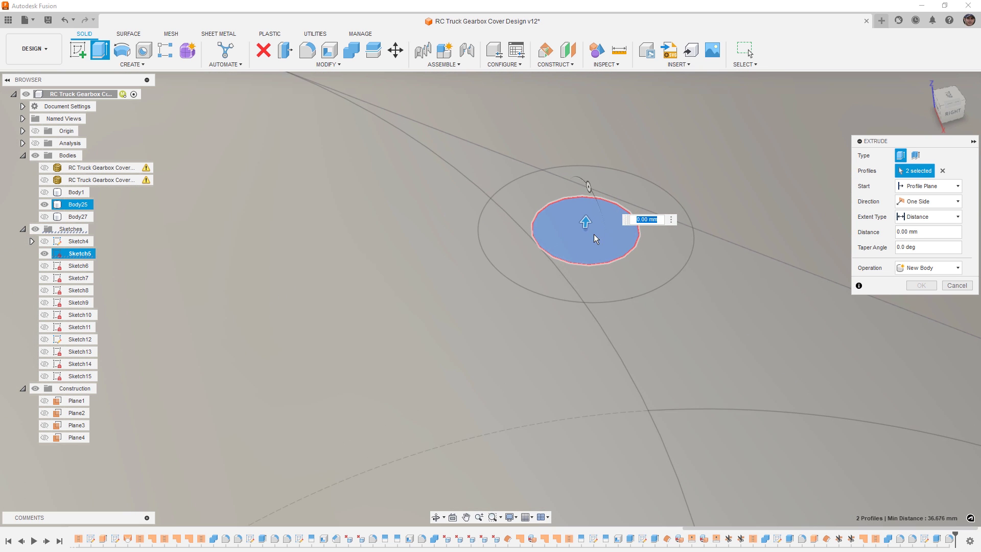
scroll(566, 247, "down", 4)
scroll(581, 223, "down", 5)
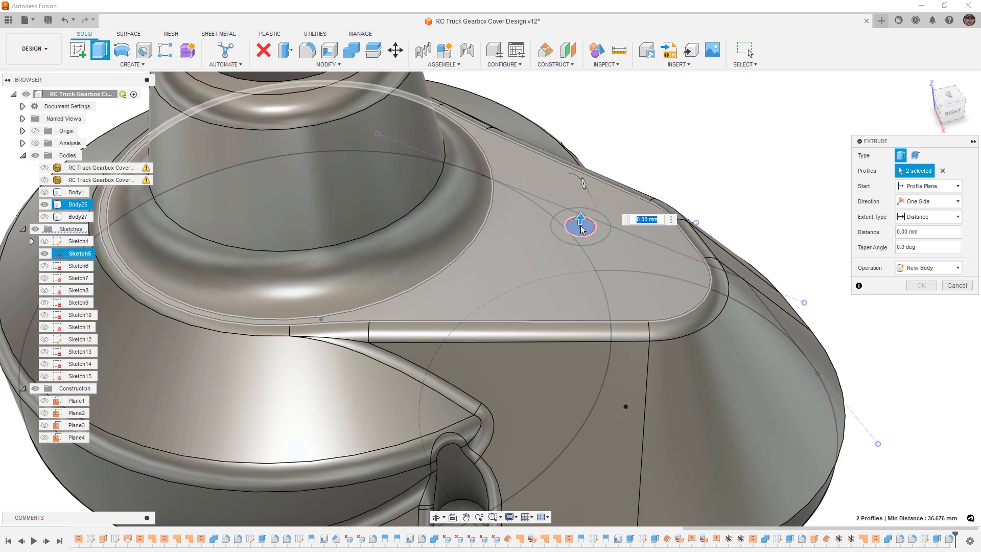
left_click_drag(582, 219, 659, 201)
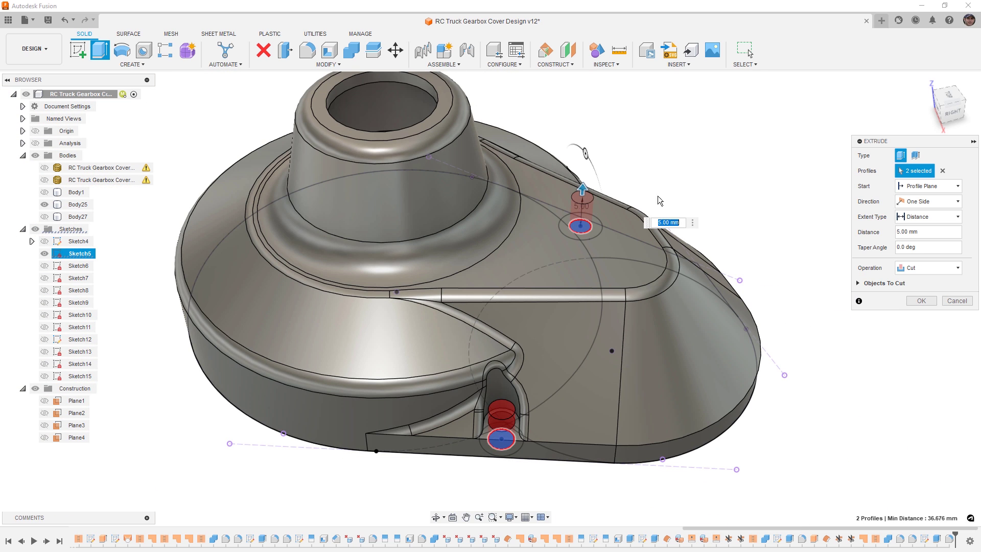
left_click(933, 217)
left_click(914, 249)
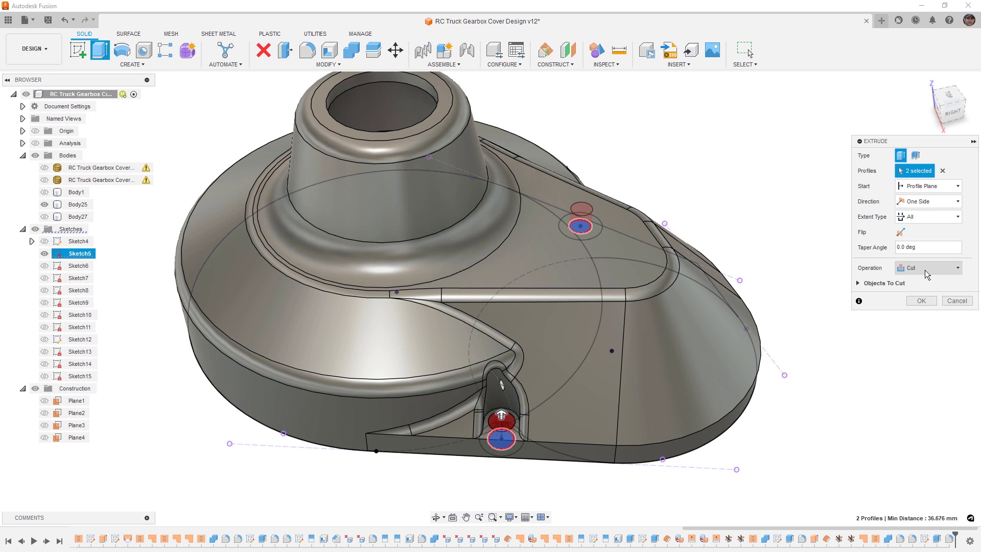
left_click(920, 302)
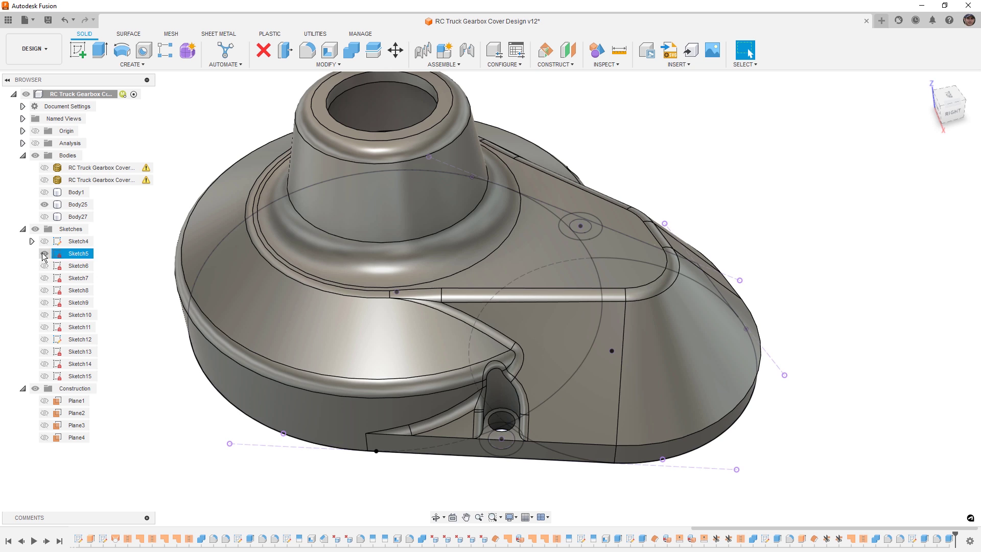
Step: Hide Sketch5, reopen Sketch15, set the screw-head circle's diameter to 5 mm, and finish the sketch
scroll(360, 271, "down", 3)
middle_click_drag(677, 267, 558, 307, "shift")
scroll(517, 249, "up", 5)
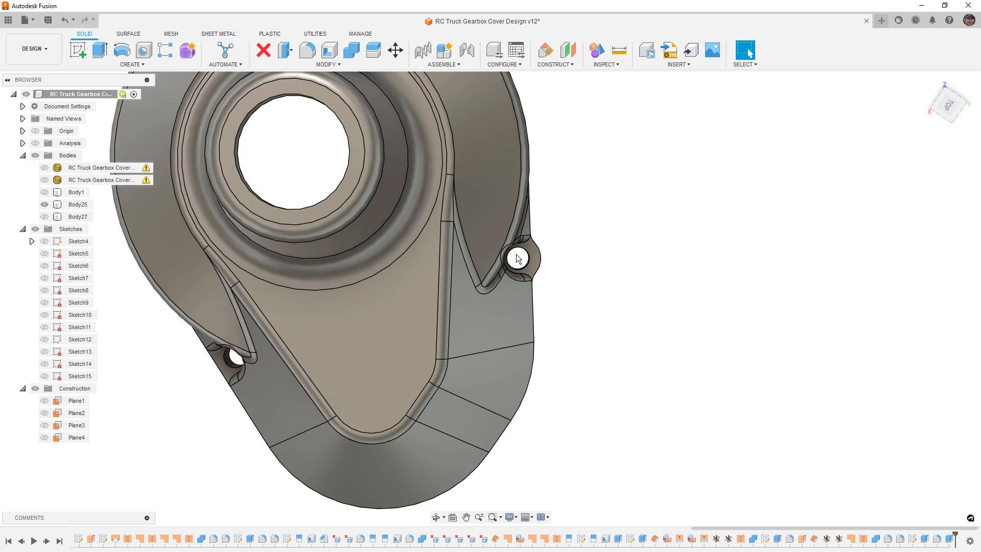
left_click(950, 106)
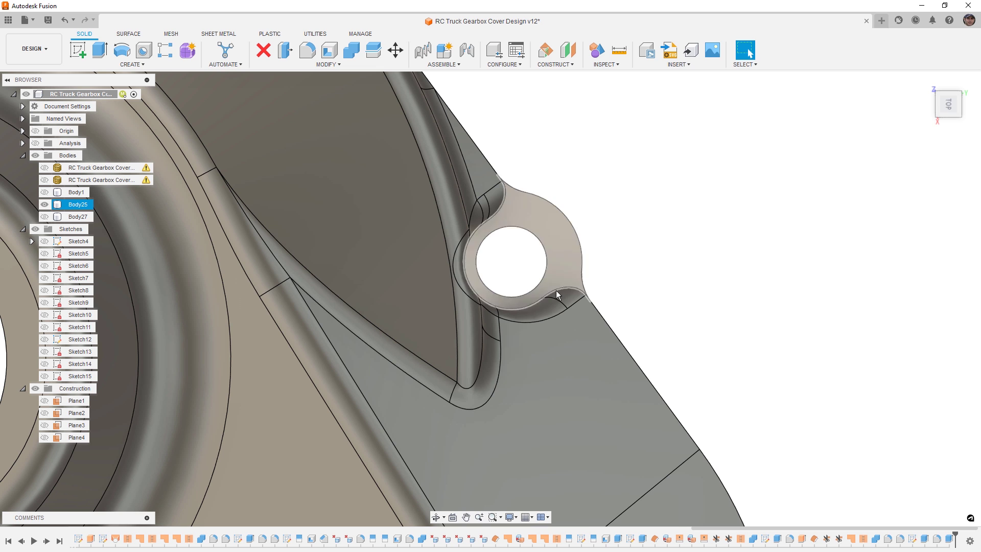
double_click(915, 541)
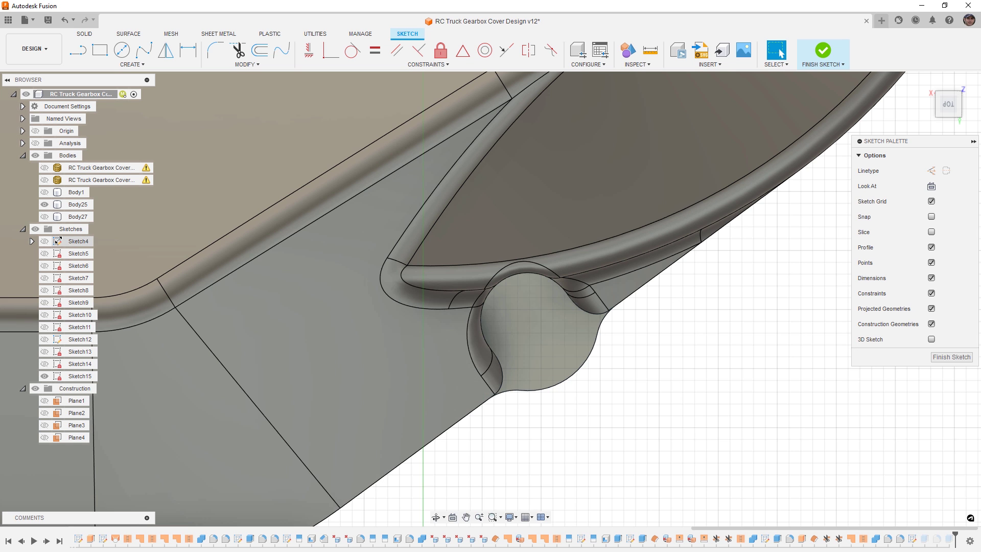
scroll(482, 372, "down", 9)
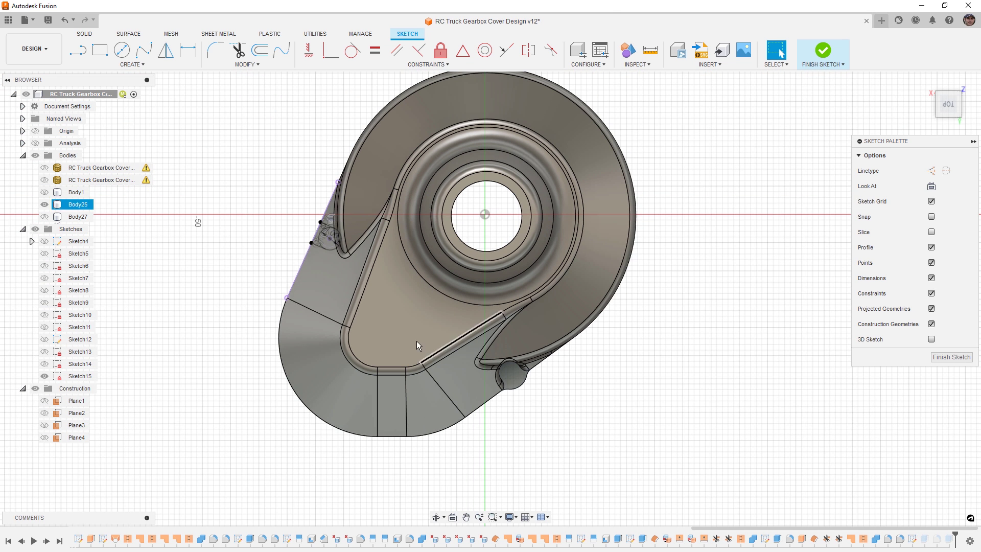
scroll(330, 245, "up", 5)
double_click(319, 217)
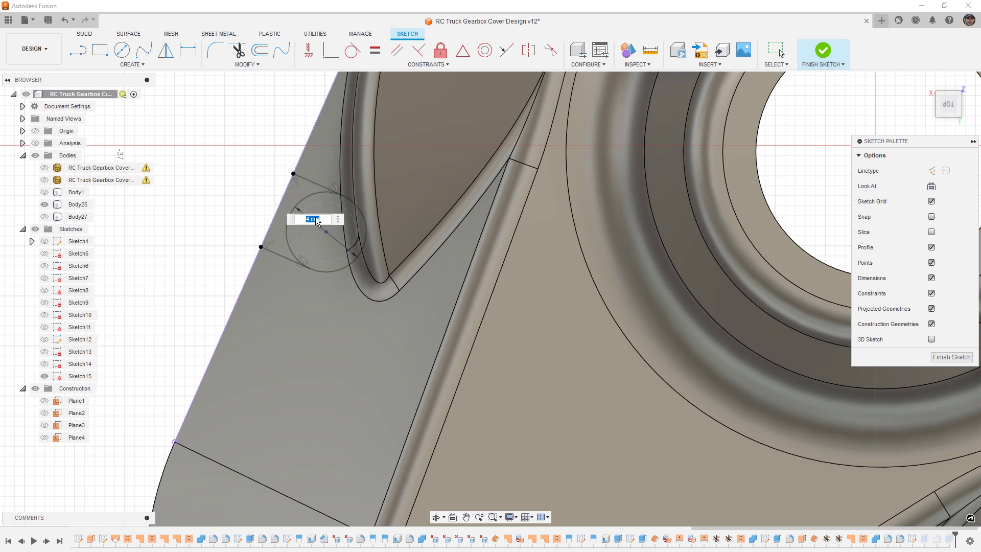
type("5")
key("Return")
scroll(443, 222, "down", 3)
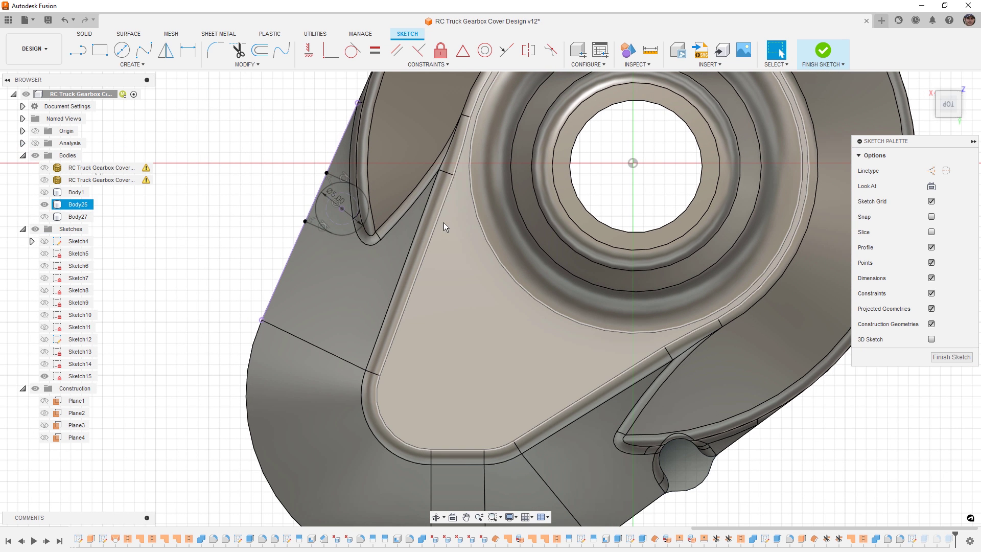
left_click(823, 50)
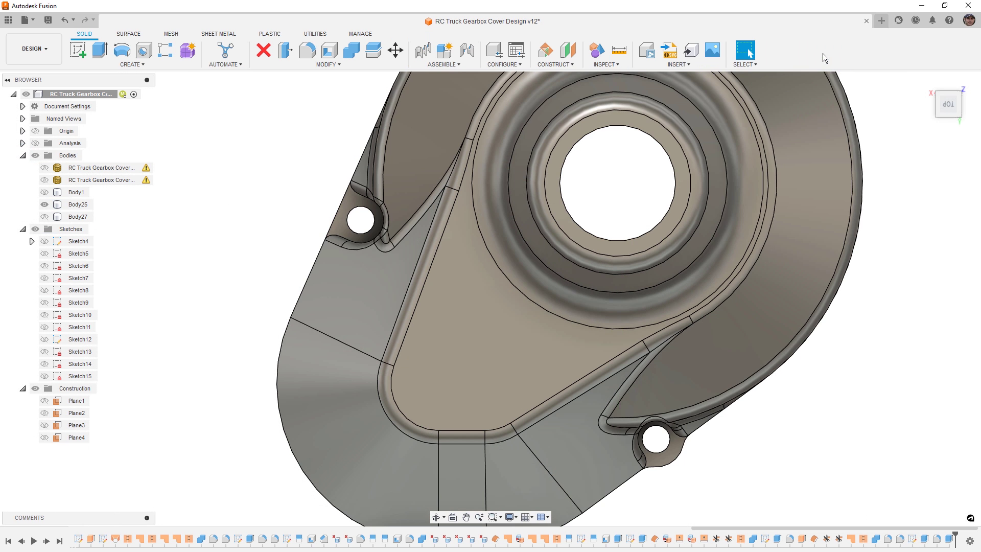
Step: Reopen Sketch14 and replace the 4 mm screw-head circle with a 5 mm circle on the same center
scroll(392, 244, "up", 2)
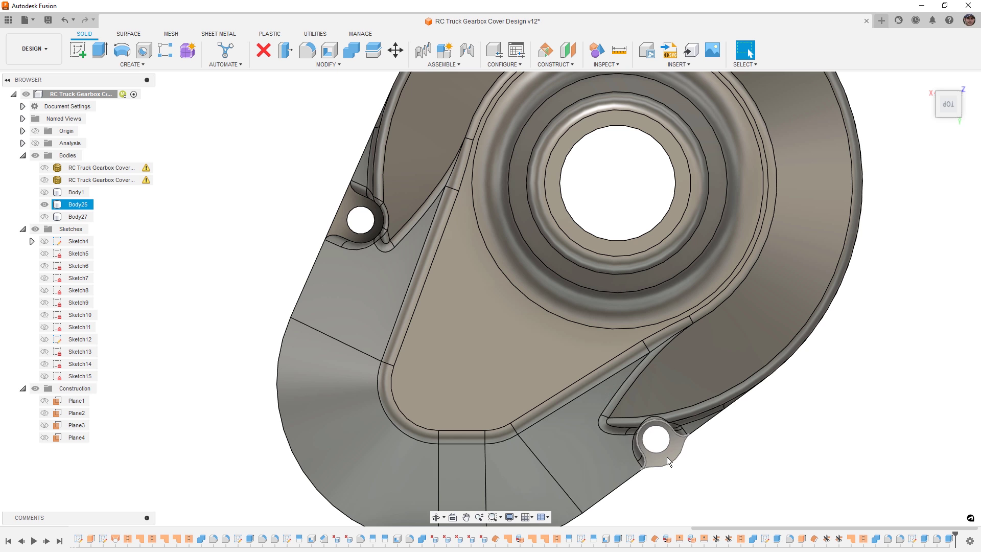
left_click(736, 501)
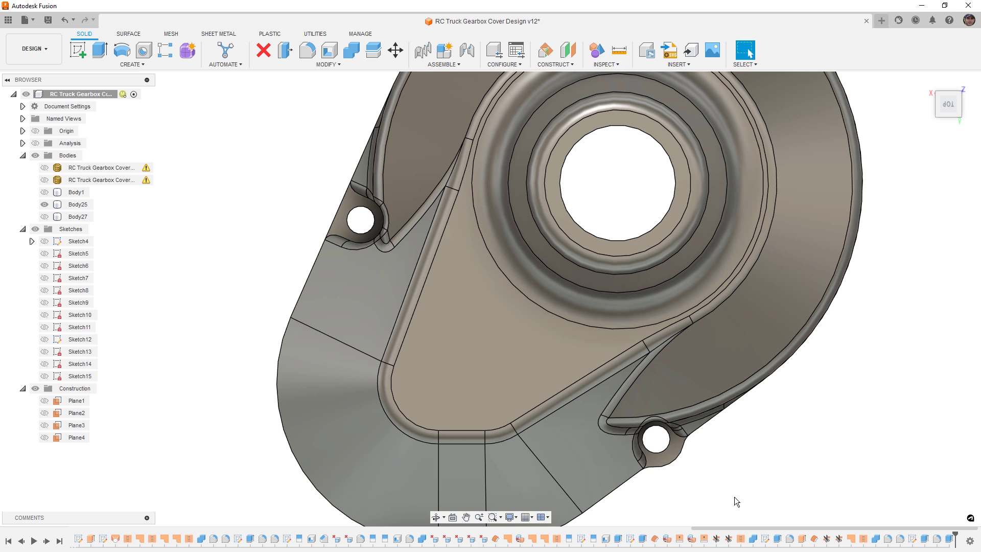
double_click(766, 540)
scroll(650, 437, "up", 4)
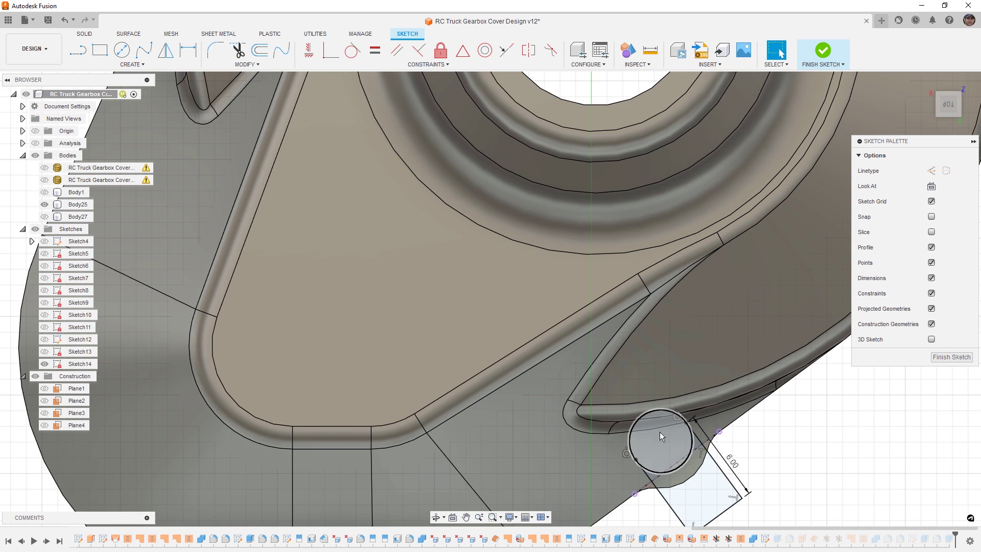
left_click(708, 460)
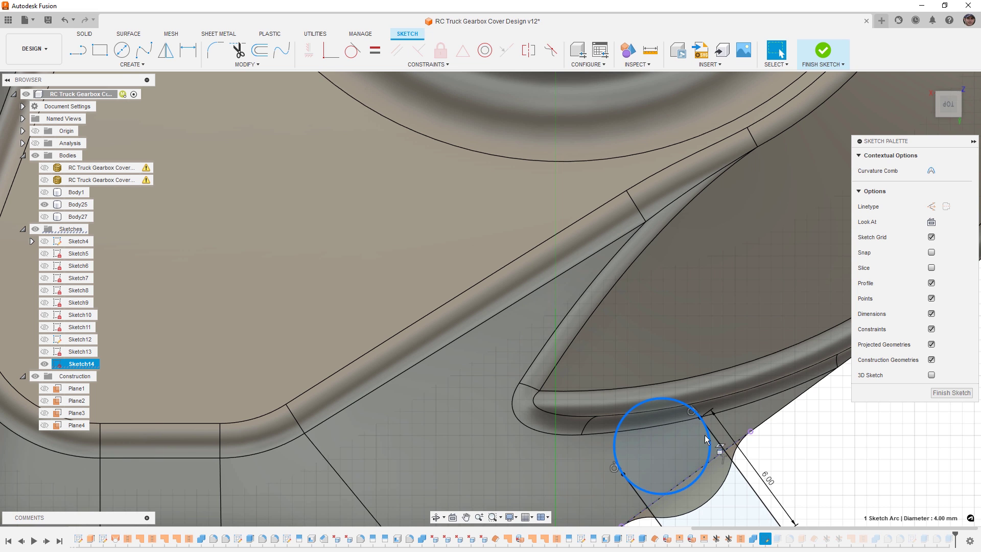
scroll(704, 434, "down", 3)
key("d")
key("c")
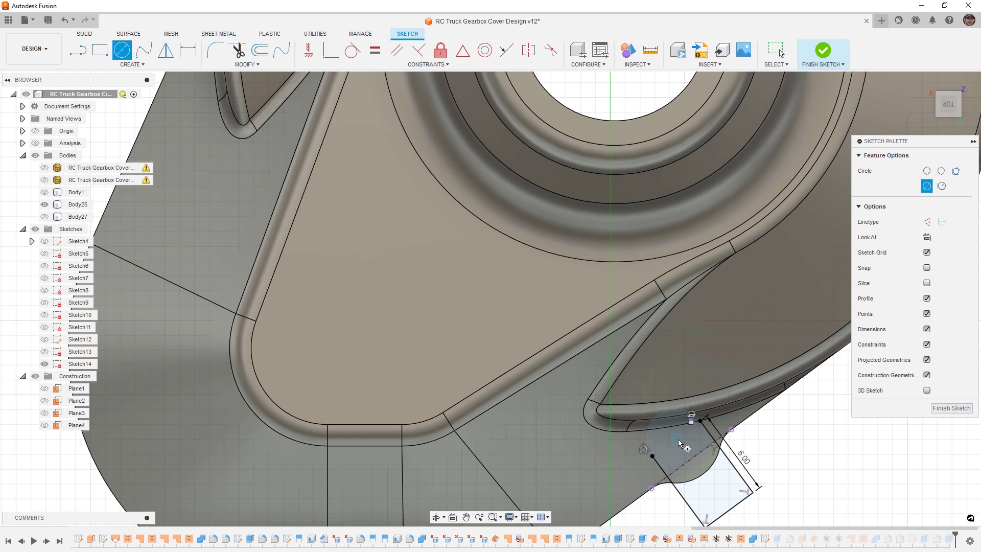
key("Return")
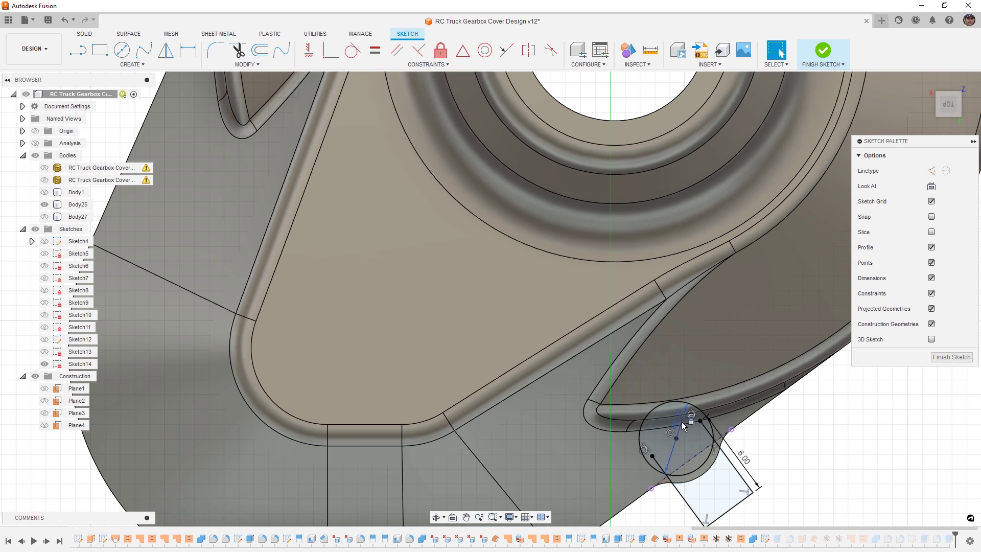
key("Escape")
Step: Delete the leftover constraints at the two recess lines' ends, attach both ends tangentially to the 5 mm circle, and finish the sketch
scroll(688, 426, "up", 3)
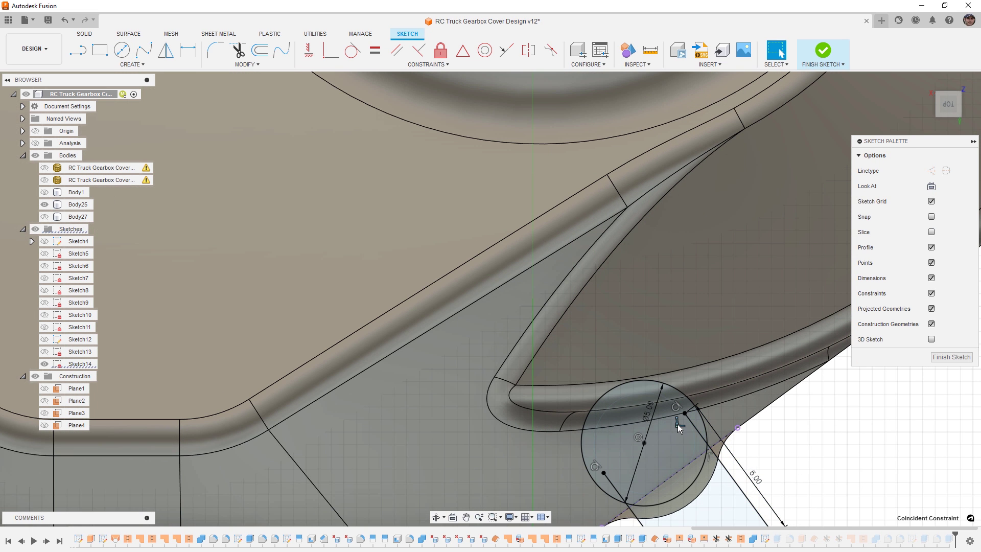
left_click(675, 407)
key("Delete")
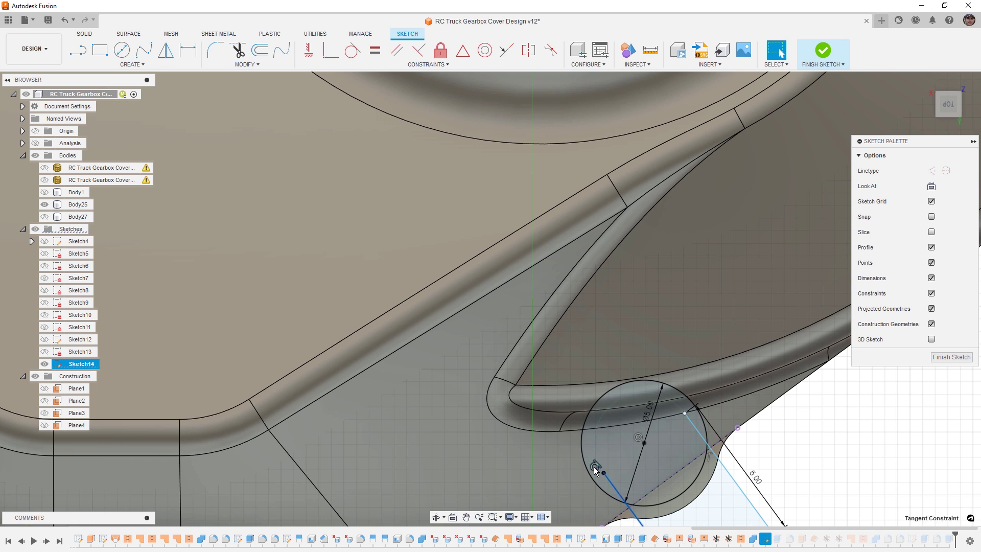
key("Delete")
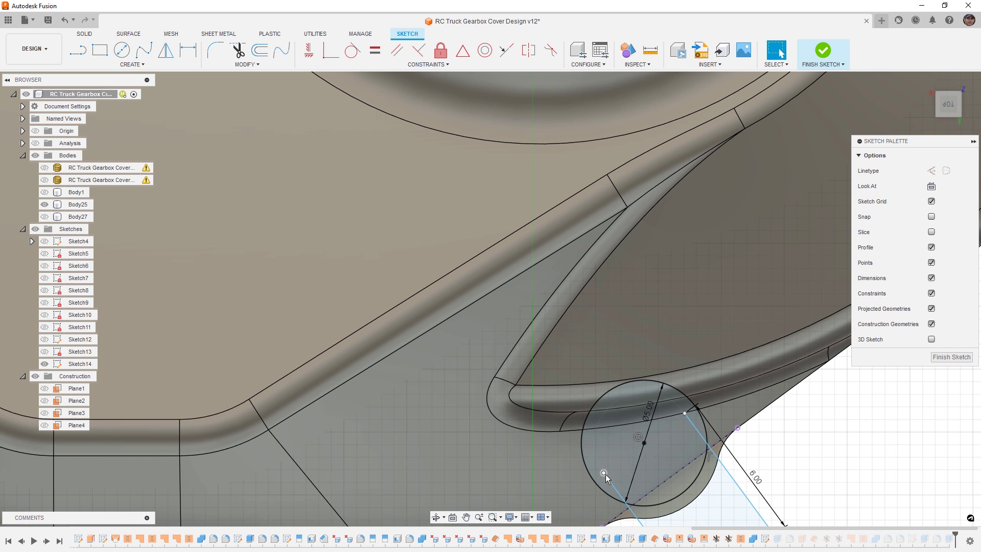
left_click_drag(604, 473, 594, 480)
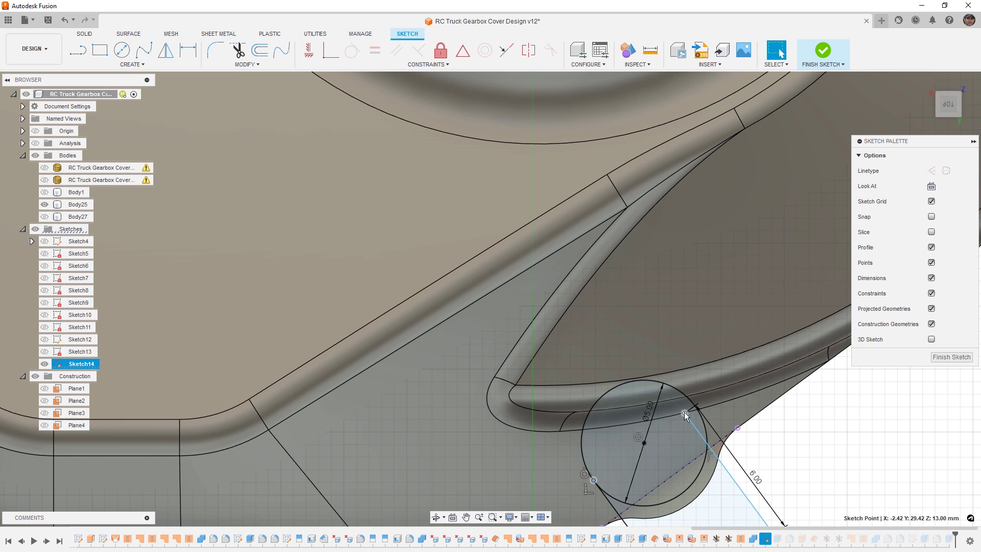
left_click_drag(685, 412, 693, 403)
scroll(693, 404, "down", 2)
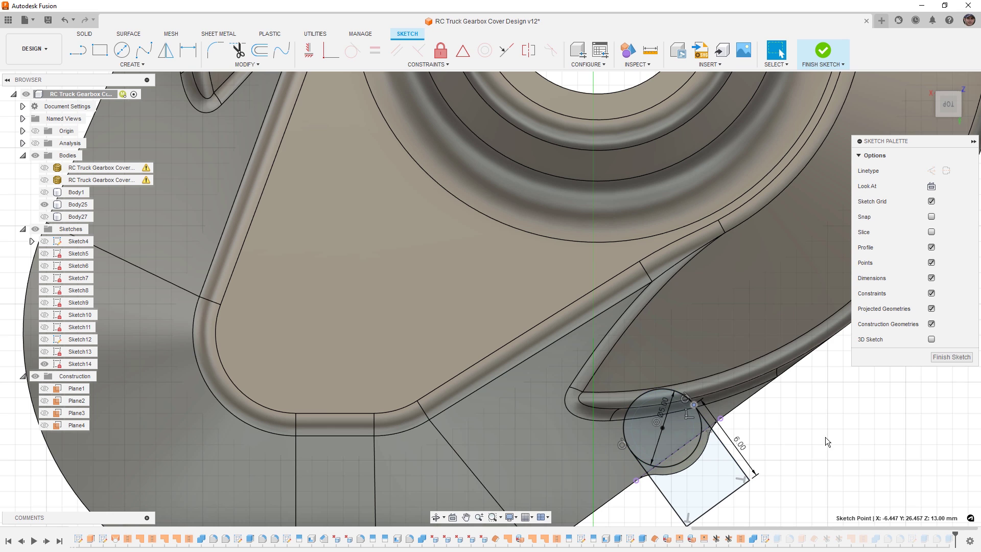
left_click(816, 54)
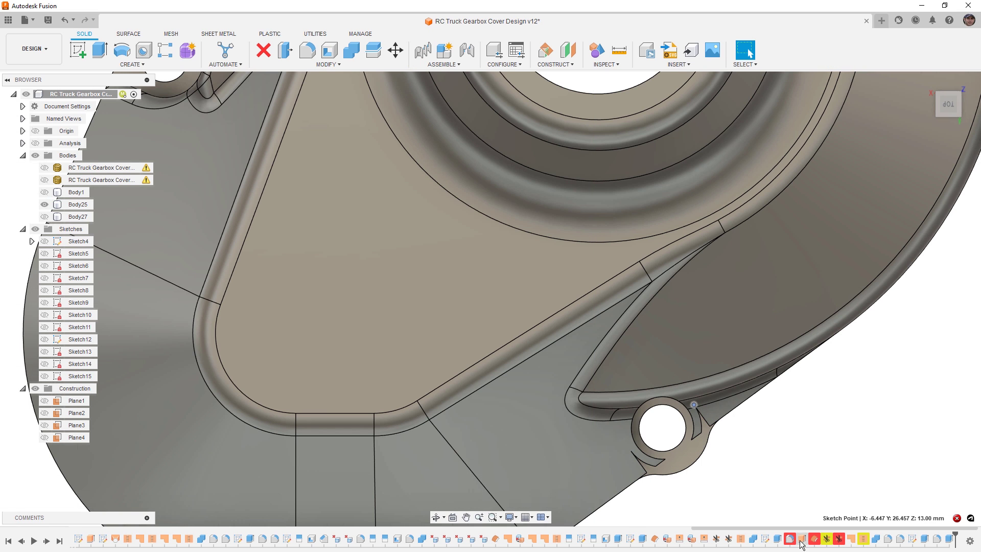
Step: Edit the cut extrusion of the open screw-head recess, adding the missing profile region between circle and recess outline
double_click(765, 539)
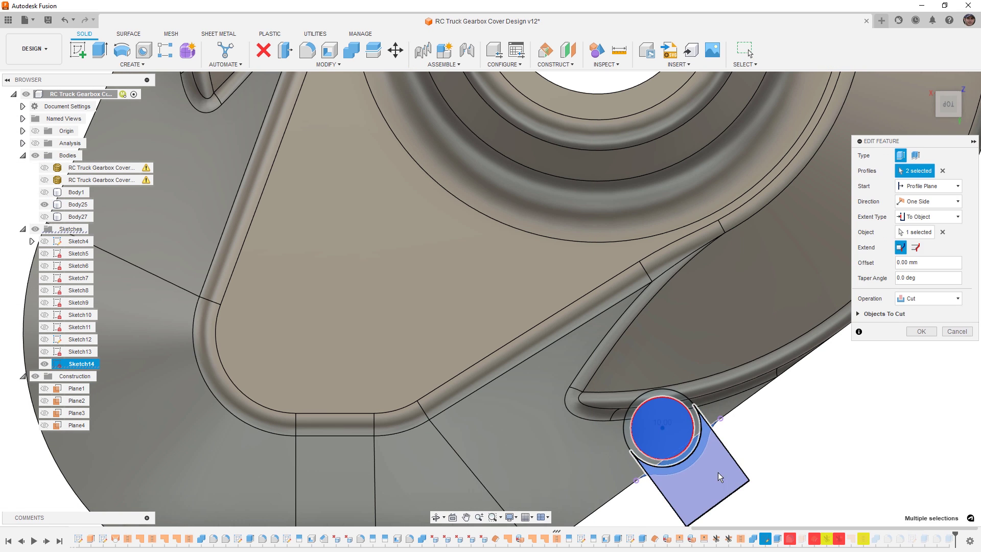
left_click(708, 425)
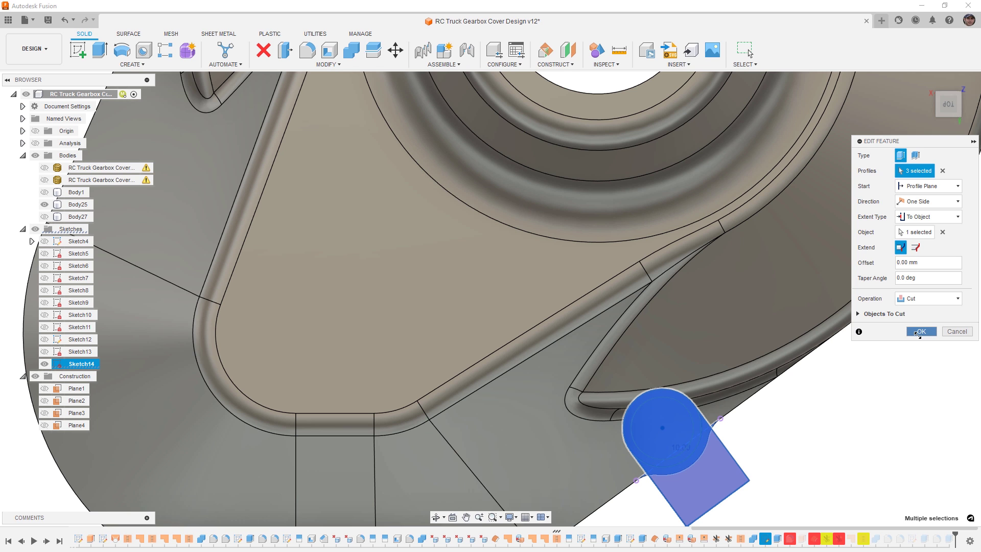
left_click(921, 331)
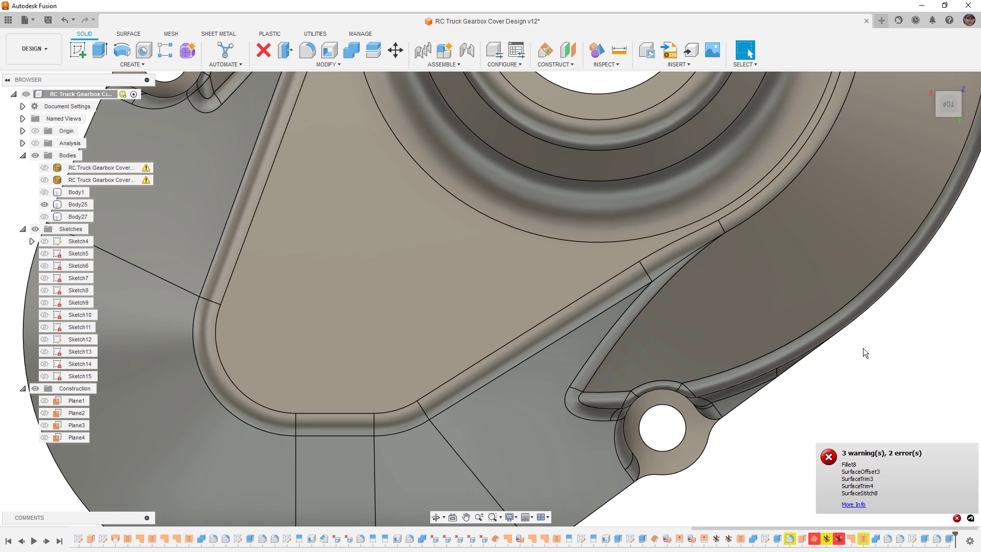
Step: Reopen Sketch14 and set the screw-head circle's diameter to 4.5 mm
middle_click_drag(779, 457, 778, 343, "shift")
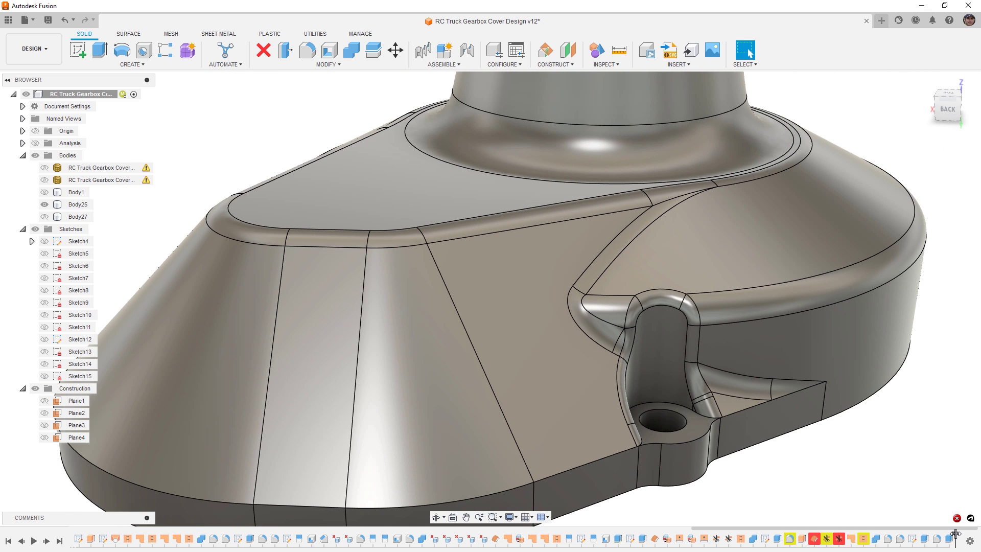
scroll(711, 400, "down", 5)
middle_click_drag(628, 396, 686, 398, "shift")
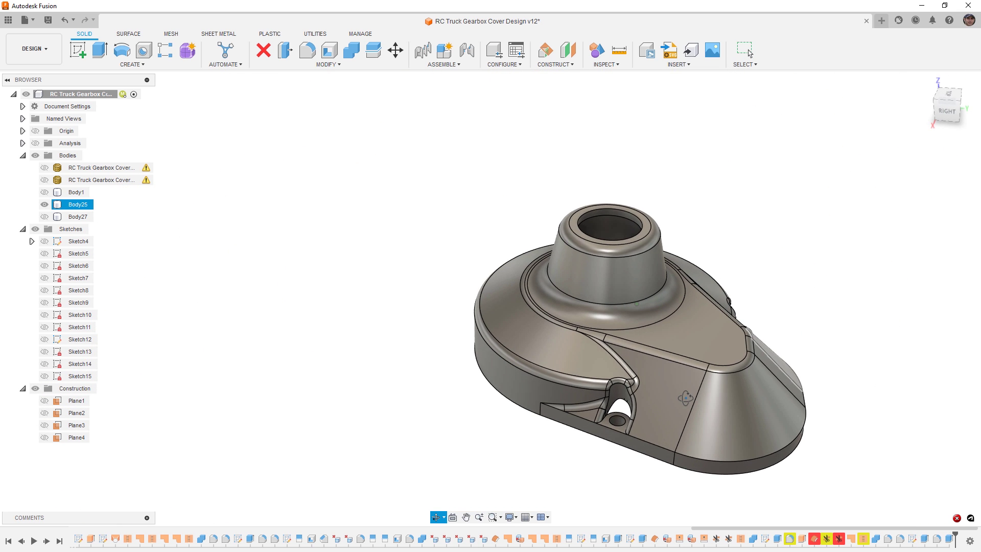
scroll(611, 409, "up", 6)
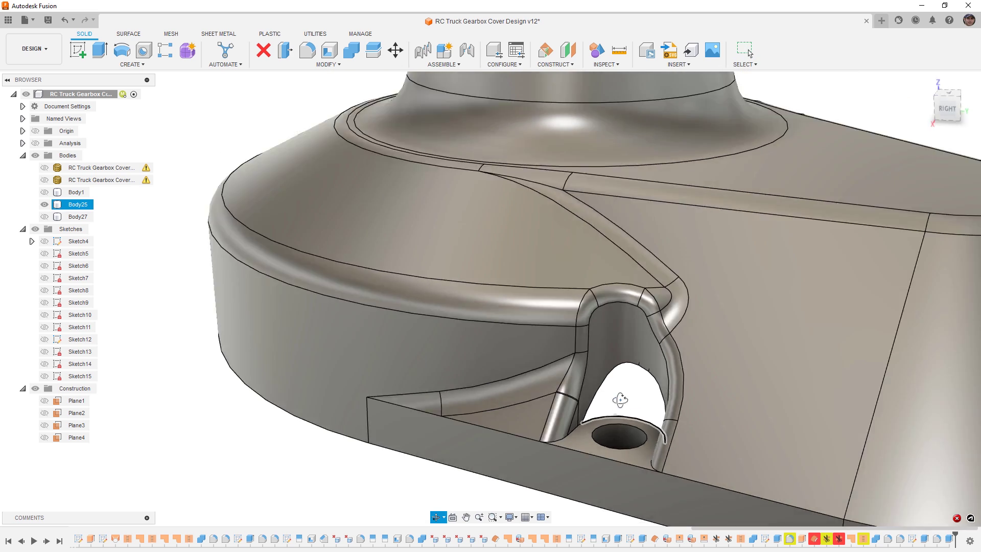
middle_click_drag(620, 399, 619, 360, "shift")
scroll(619, 398, "down", 3)
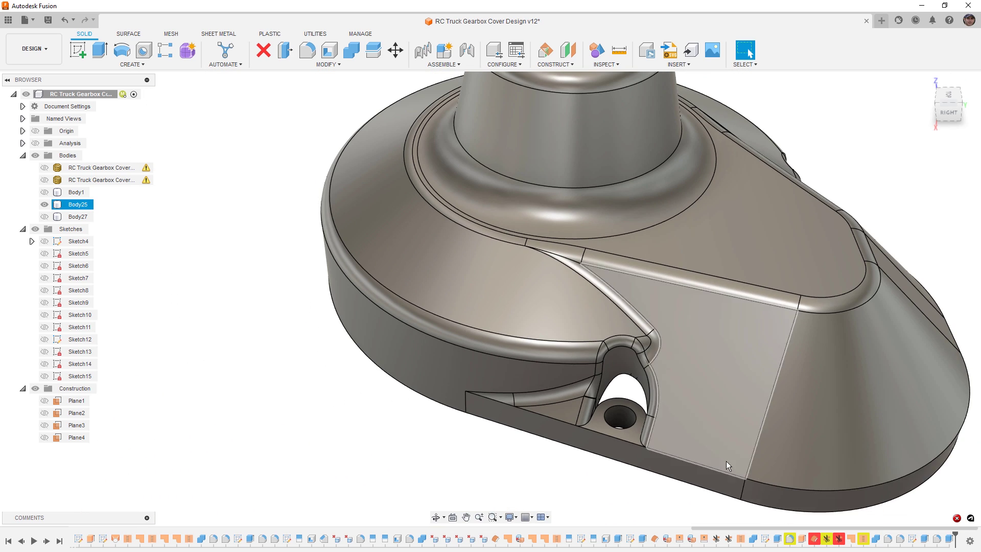
double_click(769, 543)
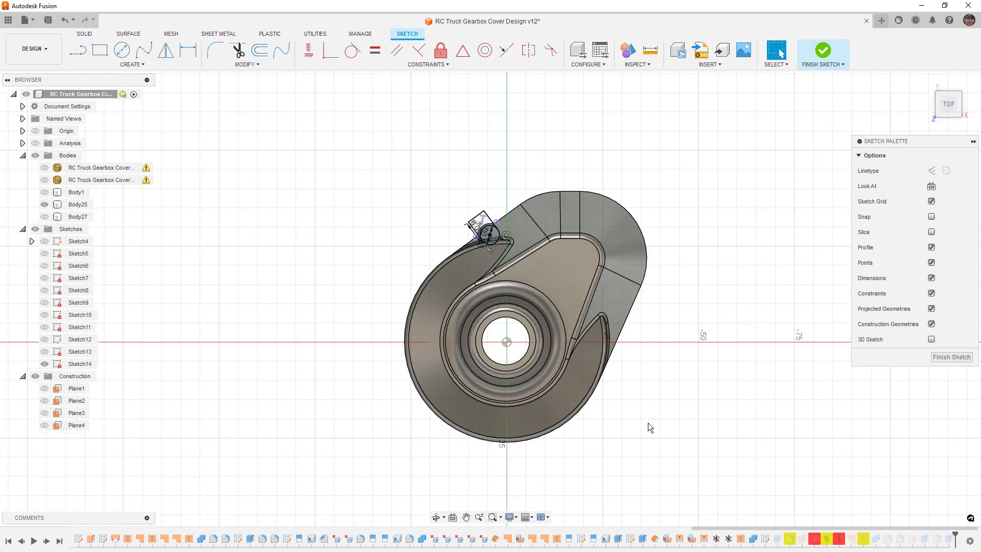
scroll(538, 217, "up", 10)
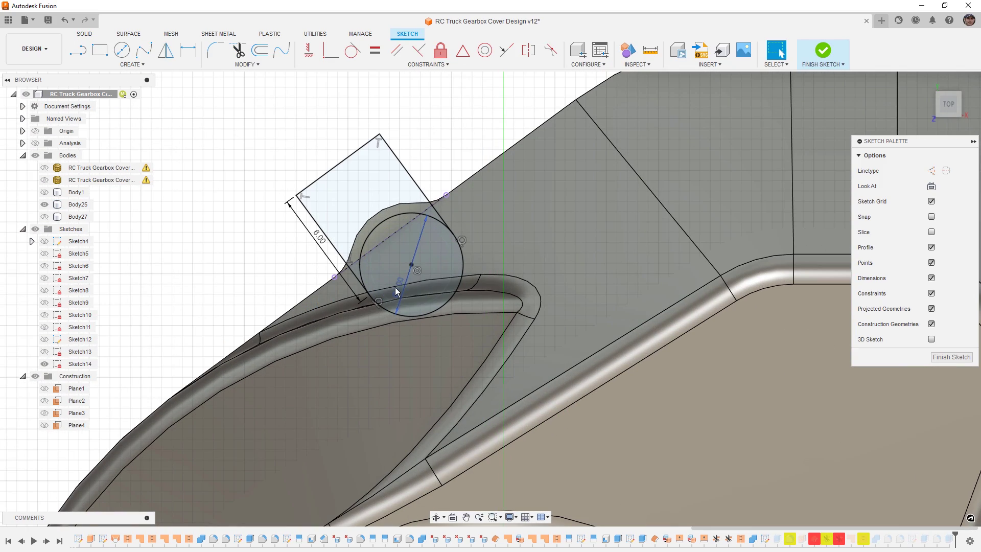
double_click(399, 285)
type("4.5")
key("Return")
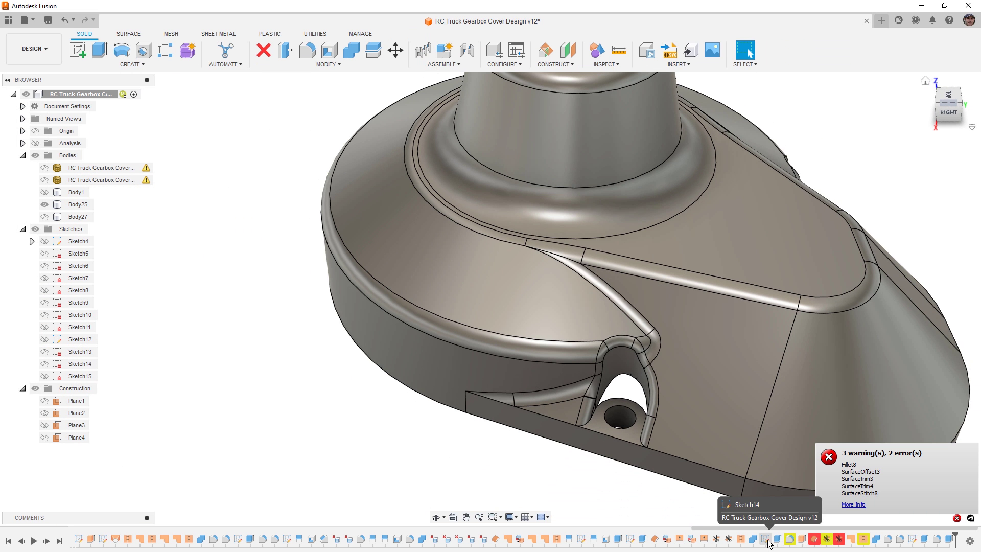
Step: Find and reopen Sketch15, set the screw-head circle's diameter to 4.5 mm, and finish the sketch
left_click(767, 540)
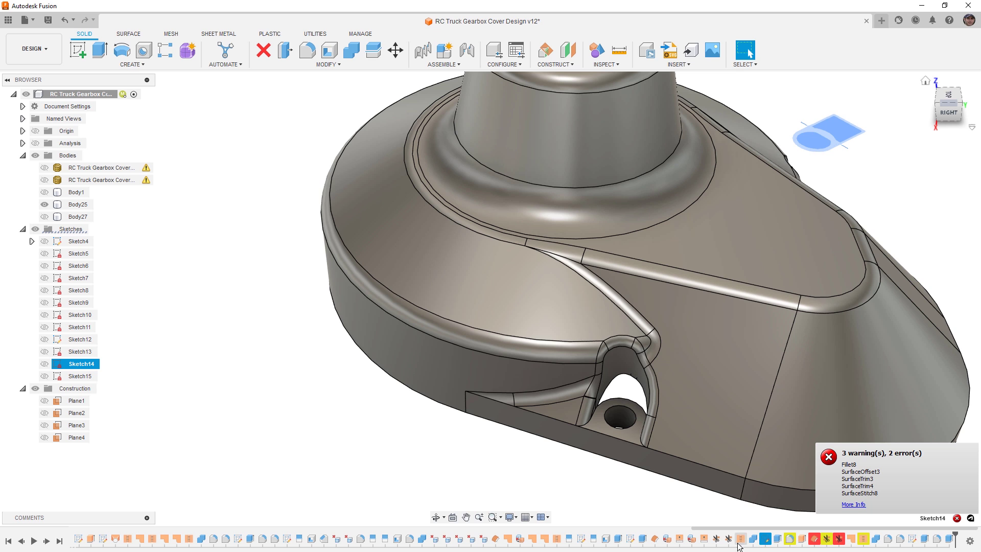
left_click(631, 539)
scroll(638, 444, "down", 5)
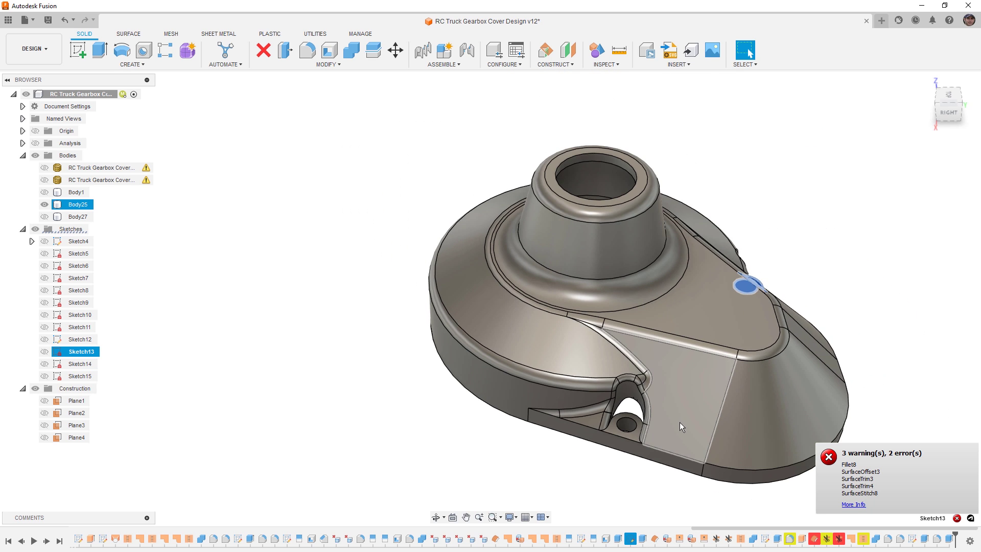
left_click(620, 440)
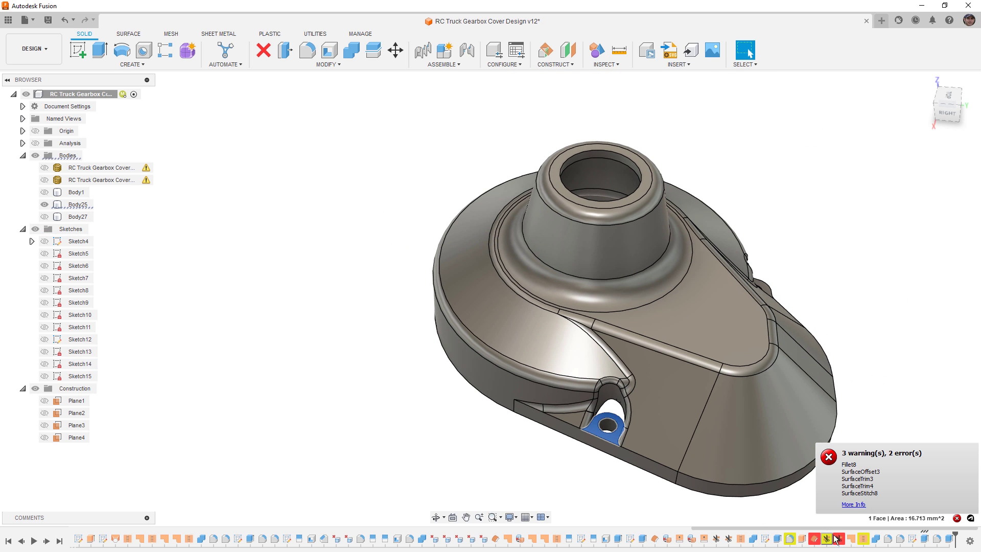
left_click(912, 539)
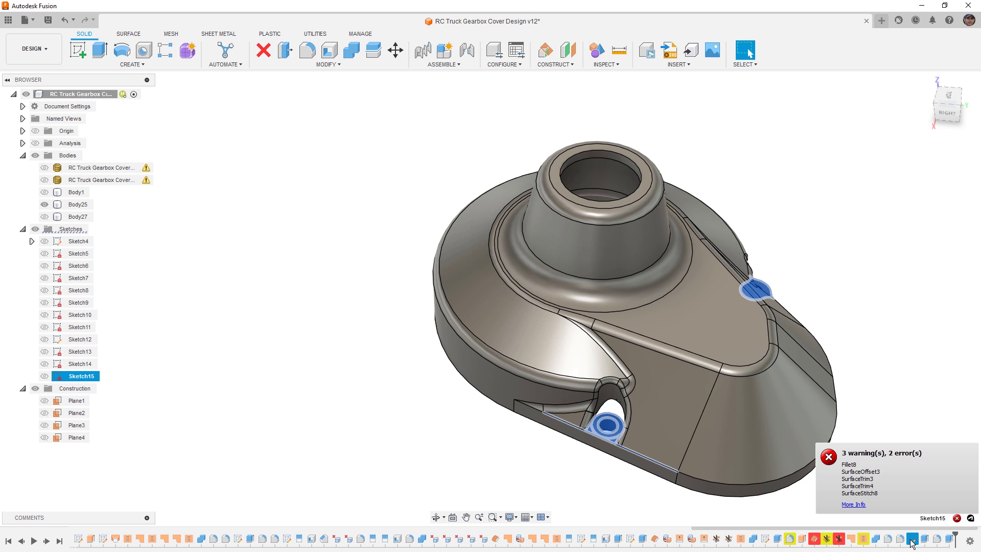
double_click(912, 540)
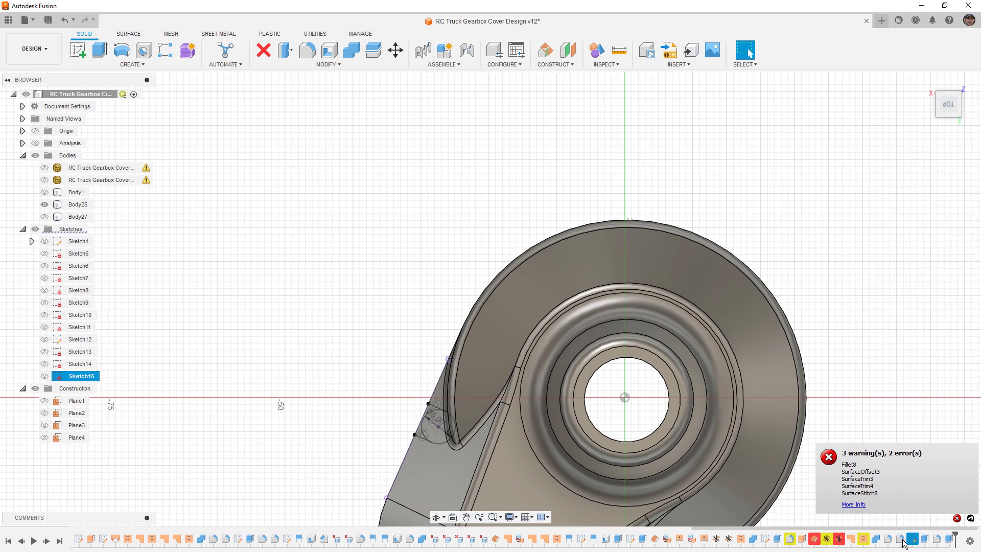
scroll(434, 420, "up", 1)
double_click(436, 419)
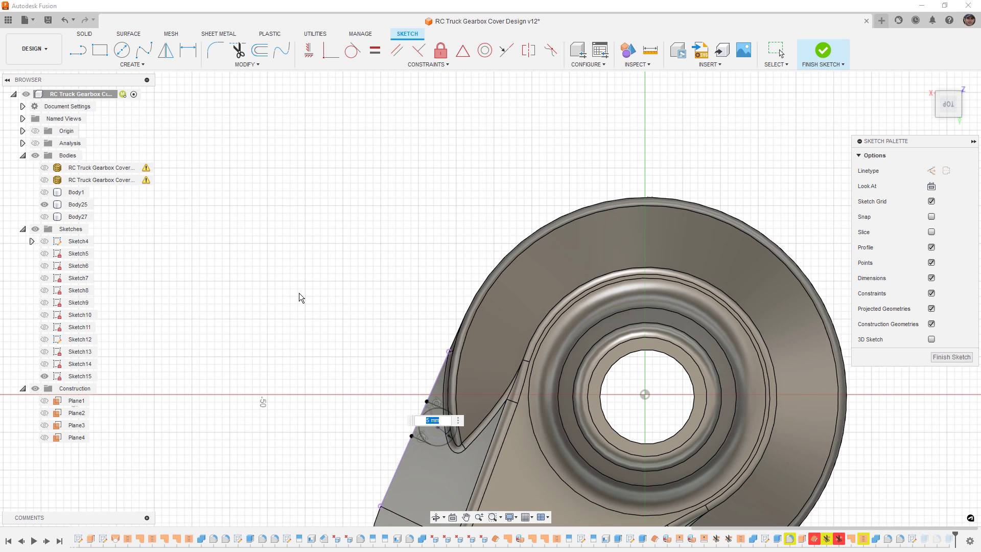
type("4.5")
key("Return")
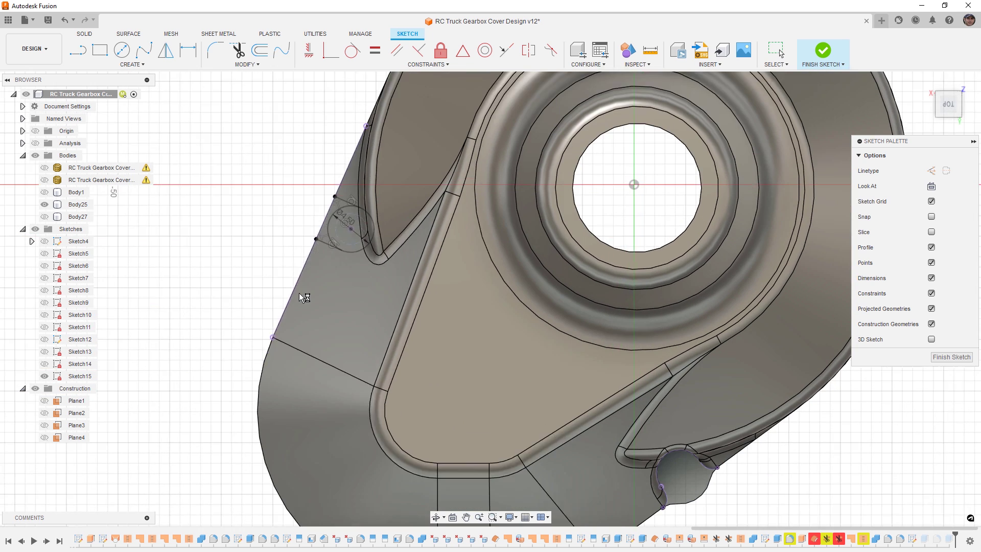
left_click(821, 54)
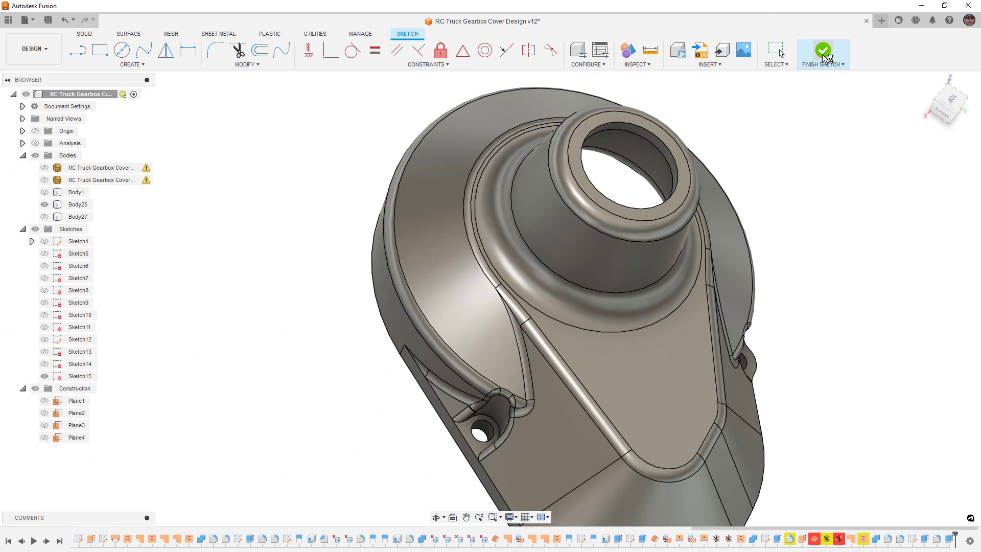
Step: Save the gearbox cover with both resized recesses as a new version
middle_click_drag(820, 390, 758, 342)
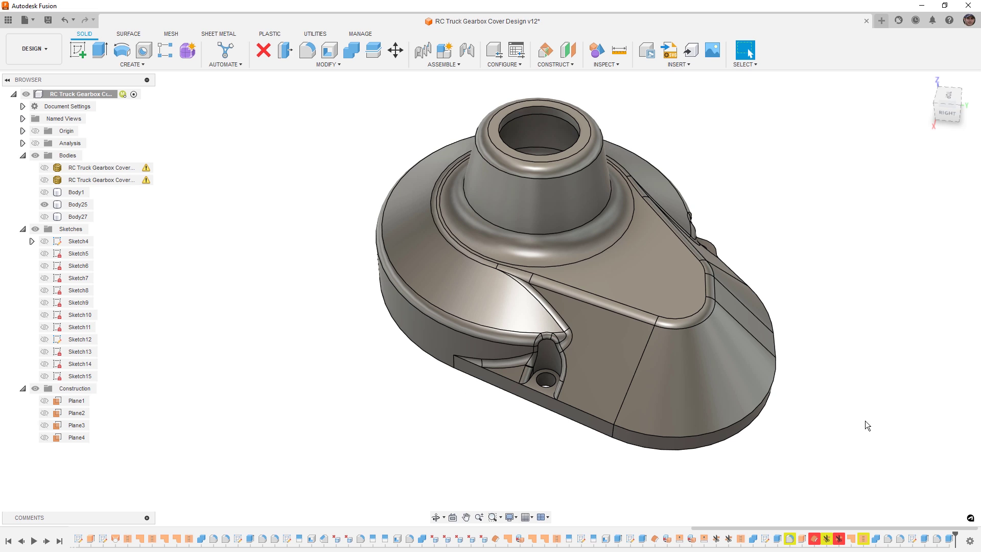
key("ctrl+s")
key("Return")
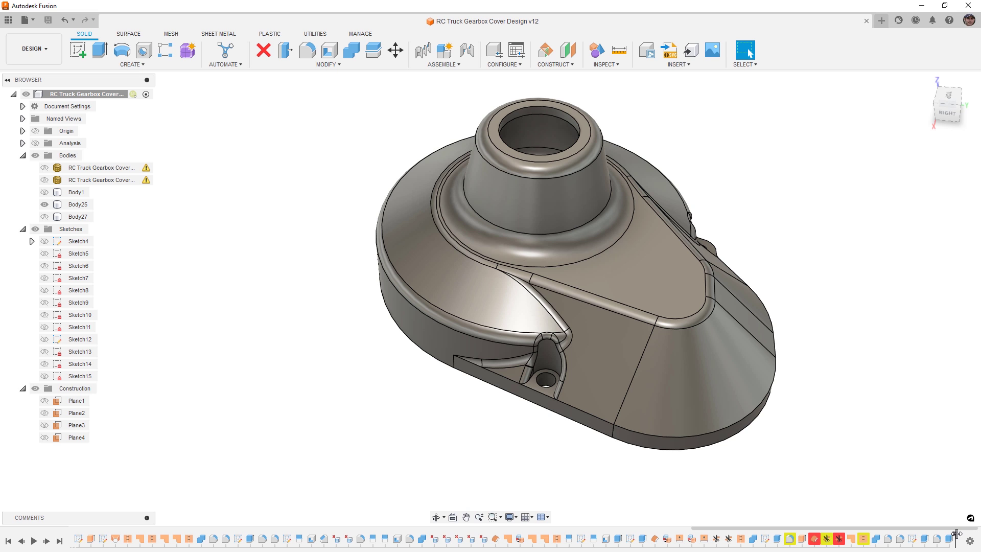
Step: Roll the design history back to just after Fillet8 and reapply its 1 mm fillet on the recess edges
left_click_drag(955, 533, 796, 533)
double_click(790, 538)
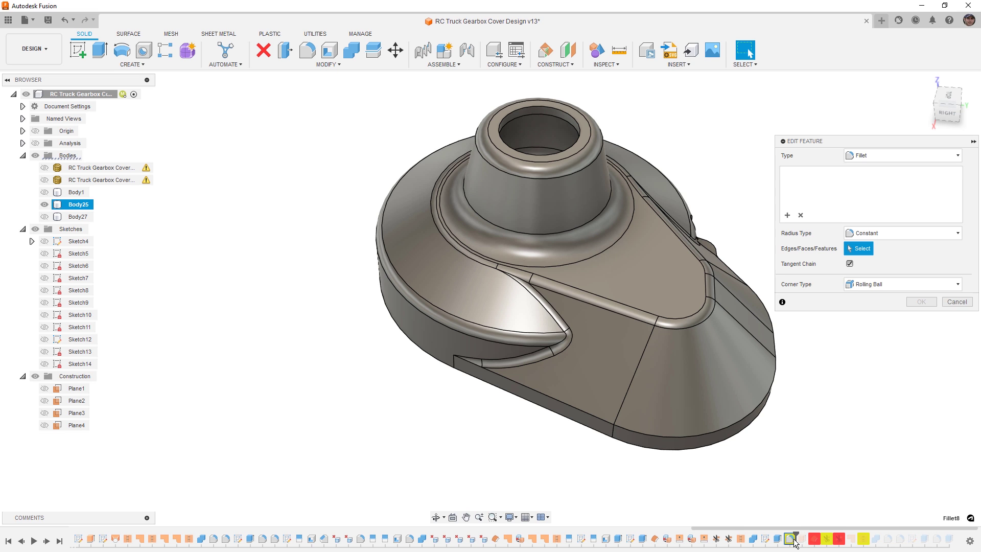
middle_click_drag(807, 470, 719, 432, "shift")
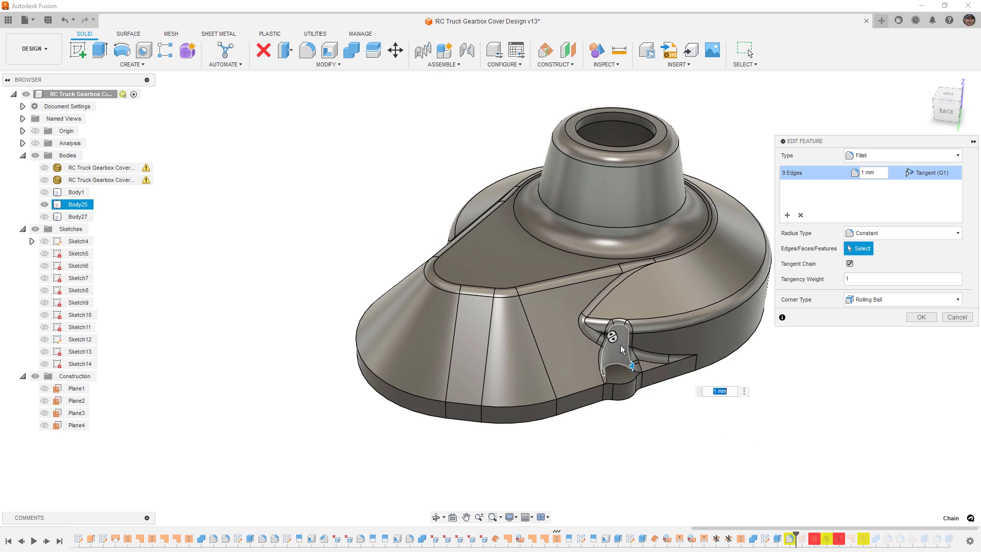
scroll(634, 358, "up", 5)
scroll(644, 383, "up", 2)
middle_click_drag(644, 390, 639, 379, "shift")
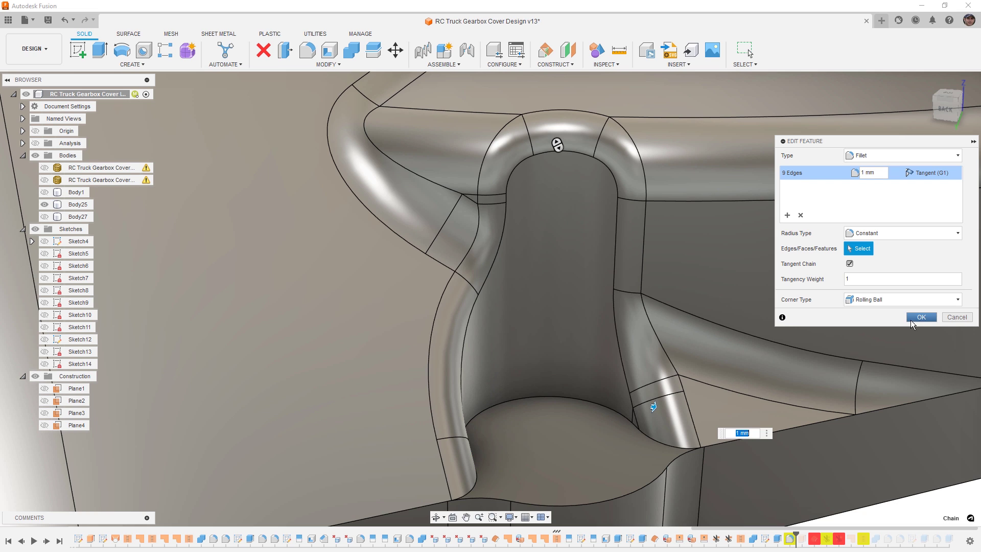
left_click(920, 317)
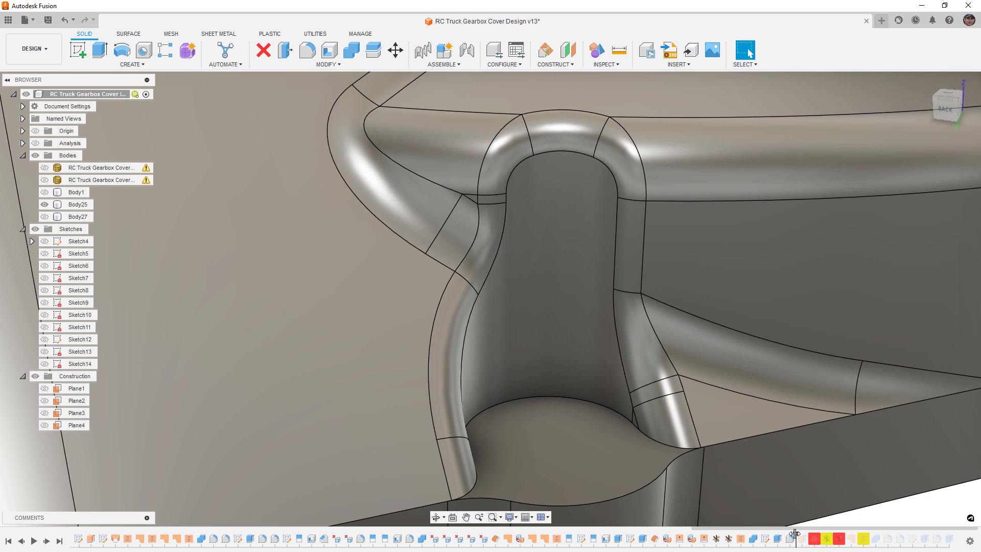
Step: Roll the history forward past SurfaceOffset3 and reapply that offset on the cover's outer faces with a 0 mm distance
left_click_drag(800, 534, 818, 535)
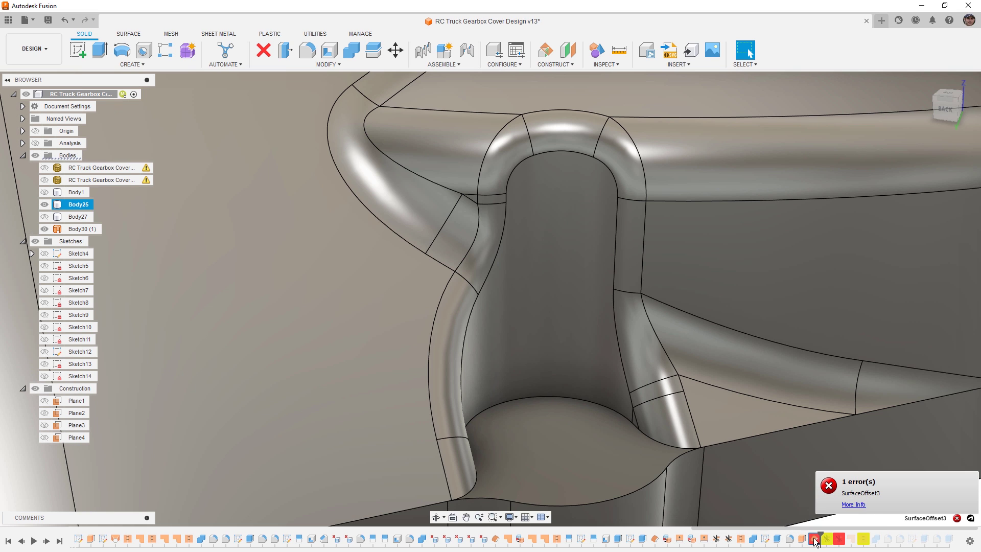
right_click(814, 540)
left_click(829, 425)
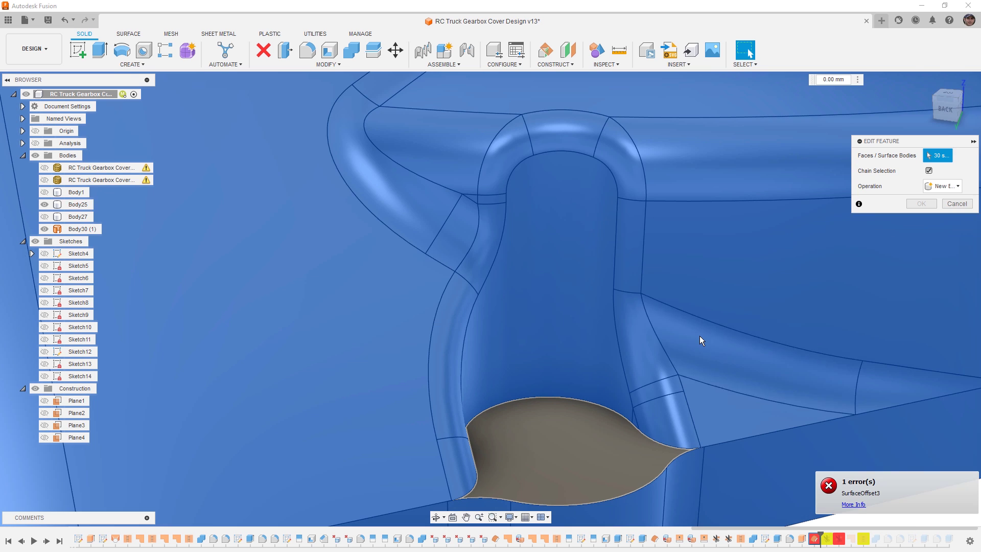
scroll(698, 336, "down", 3)
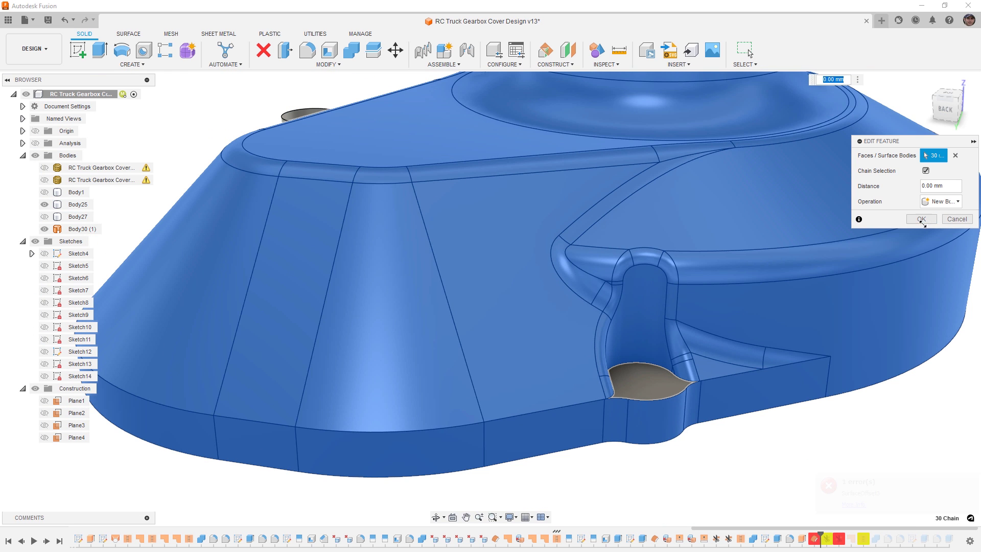
left_click(927, 219)
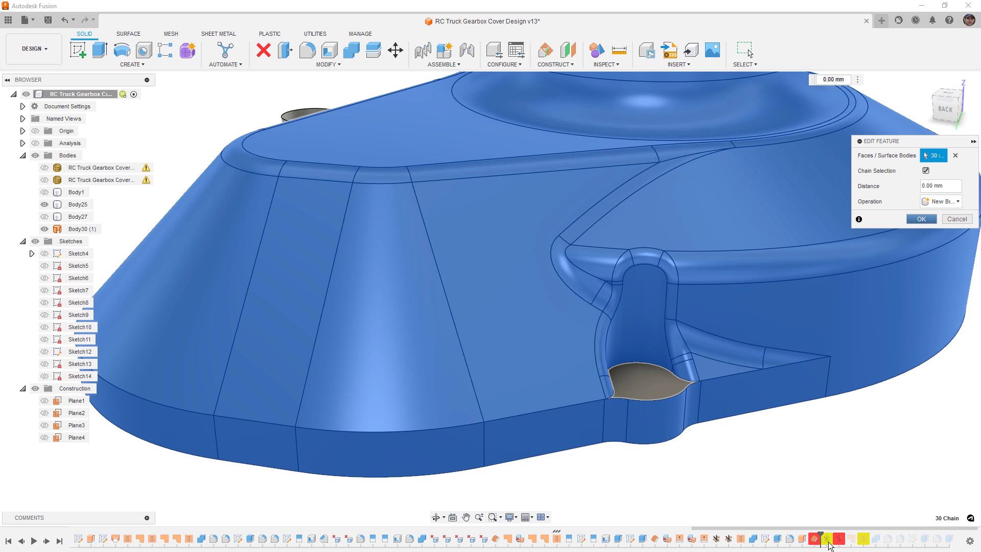
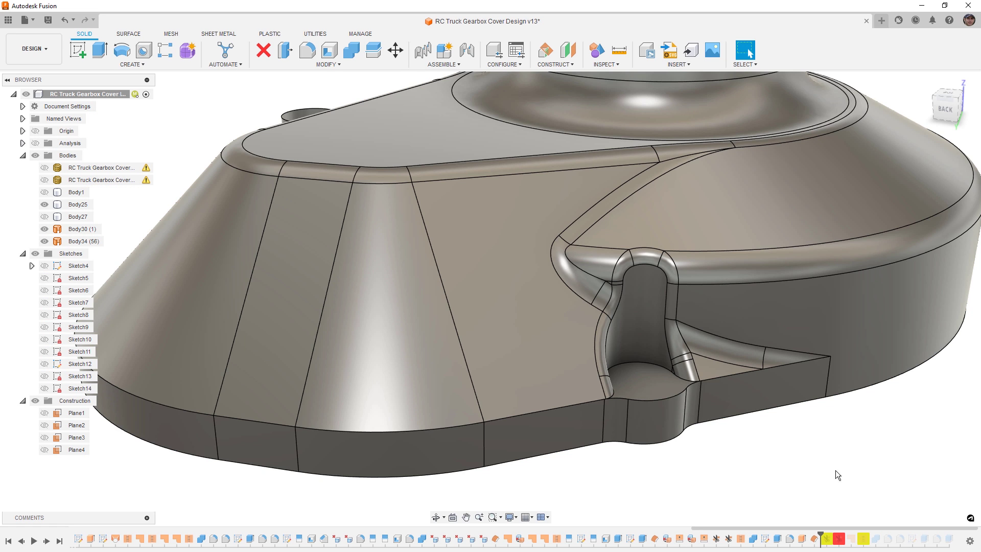
Step: Save the design with the repaired fillet and surface offset as a new version
middle_click_drag(836, 471, 775, 360, "shift")
scroll(775, 360, "down", 5)
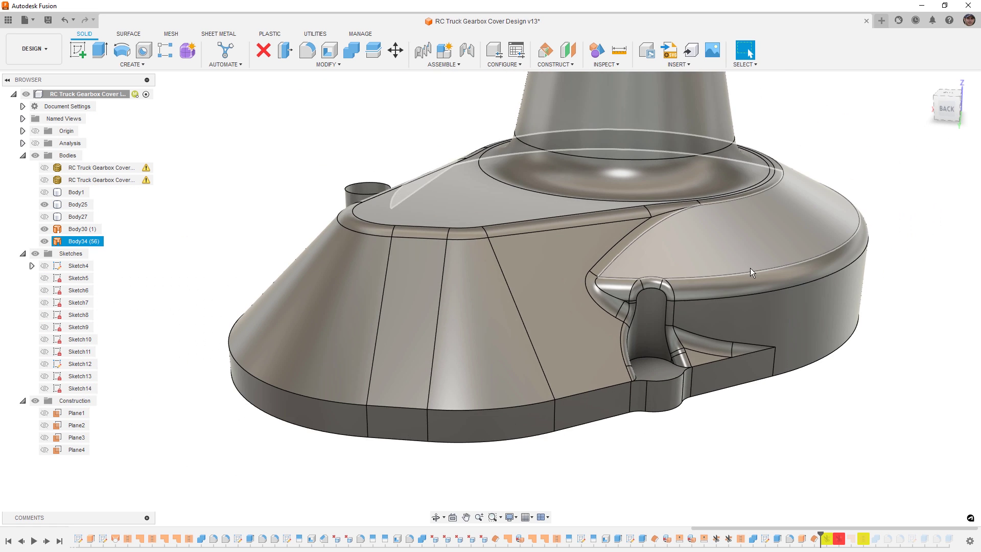
middle_click_drag(750, 268, 734, 296, "shift")
key("ctrl+s")
key("Return")
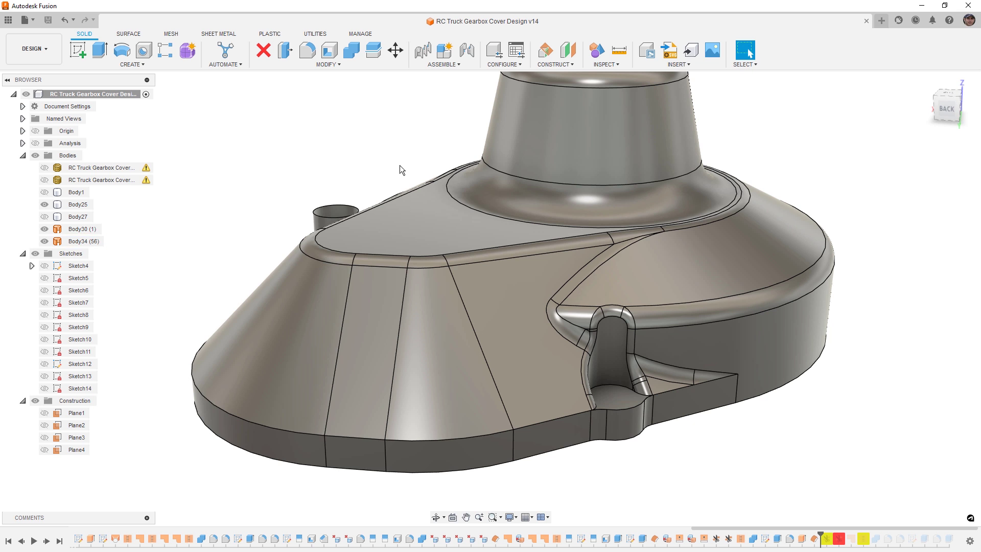
Step: Roll the history forward past SurfaceTrim3 and SurfaceTrim4 and hide Body25 to isolate the trimmed boss surfaces
left_click(818, 539)
left_click(694, 444)
middle_click_drag(547, 333, 591, 356, "shift")
scroll(564, 360, "up", 2)
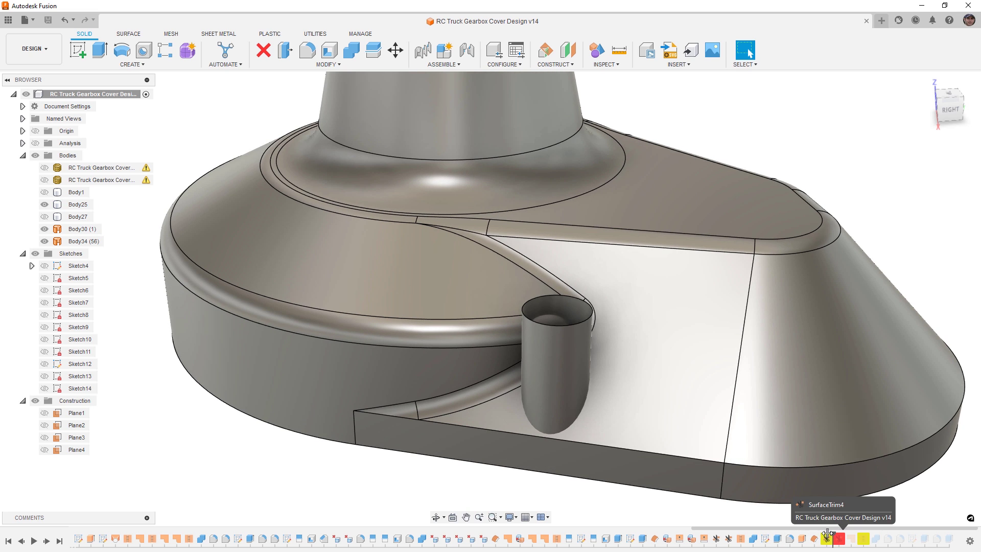
left_click_drag(823, 534, 843, 542)
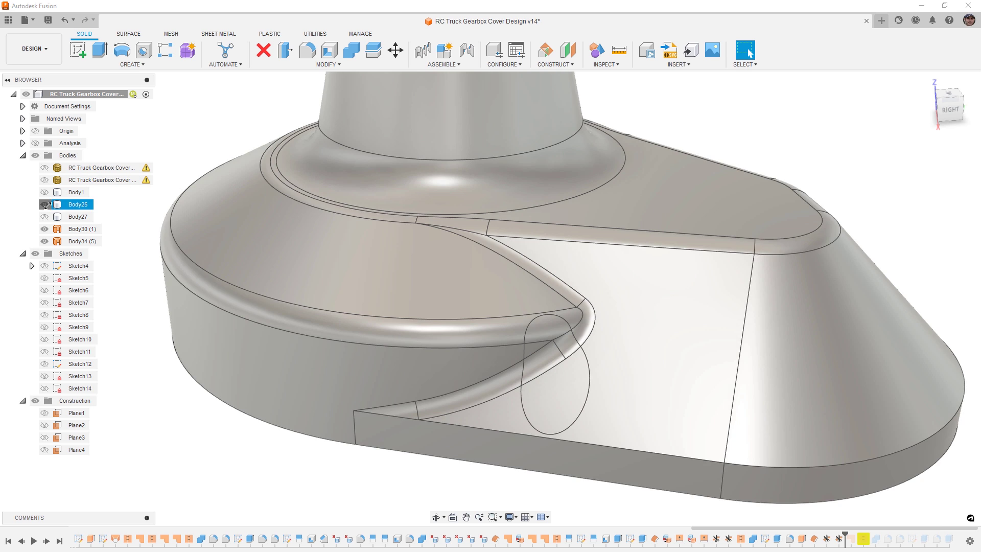
left_click(44, 205)
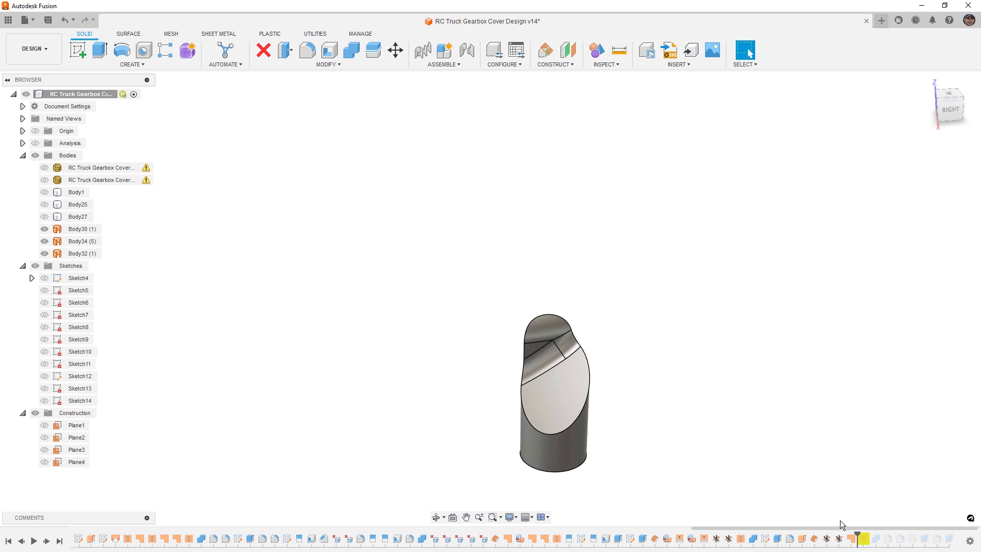
mouse_move(705, 454)
middle_mouse_down("shift")
mouse_move(712, 401)
mouse_move(715, 453)
middle_mouse_up("shift")
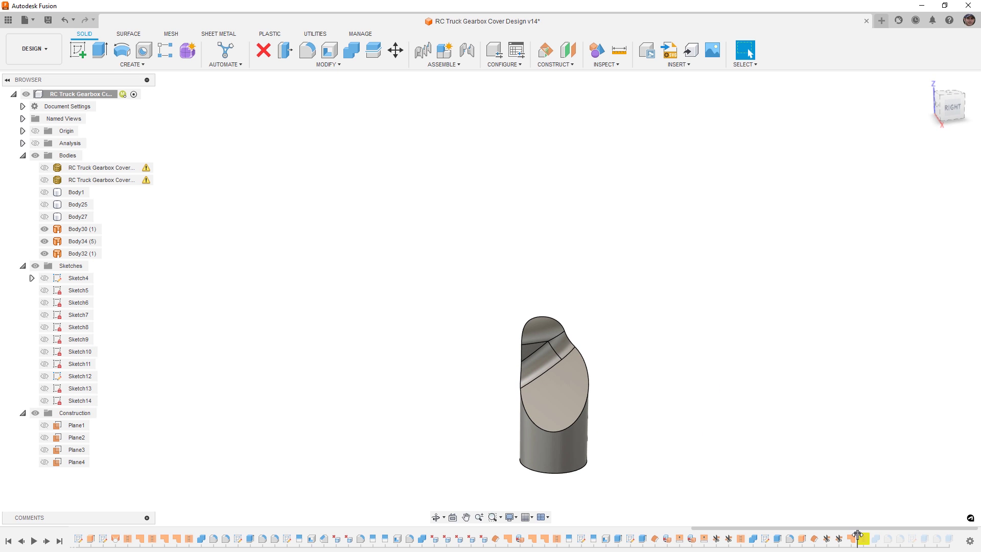
Step: Roll the design history forward past the boss stitch and Combine5, and show only Body25
left_click_drag(858, 534, 869, 535)
mouse_move(655, 445)
middle_mouse_down("shift")
mouse_move(640, 361)
mouse_move(658, 372)
middle_mouse_up("shift")
left_click_drag(872, 541, 882, 540)
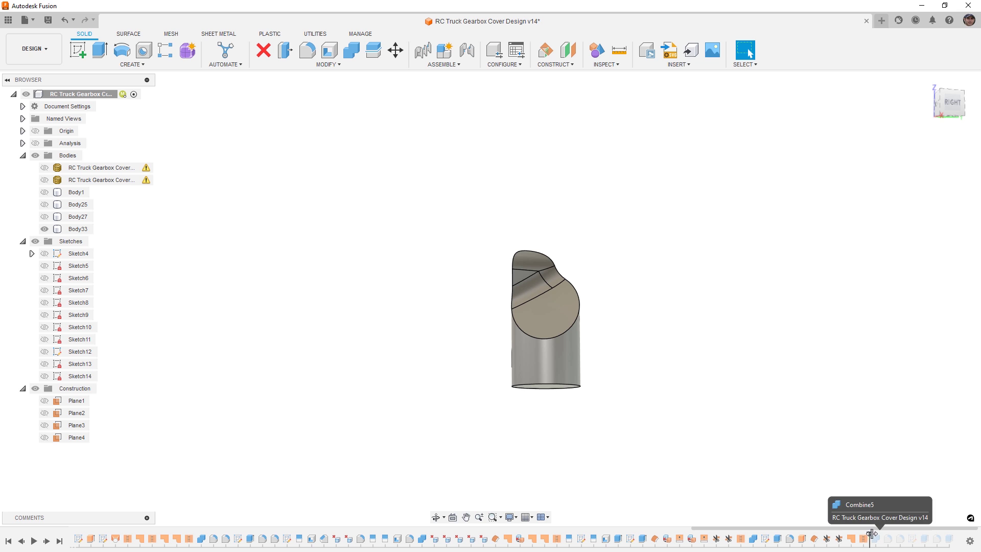
left_click(45, 217)
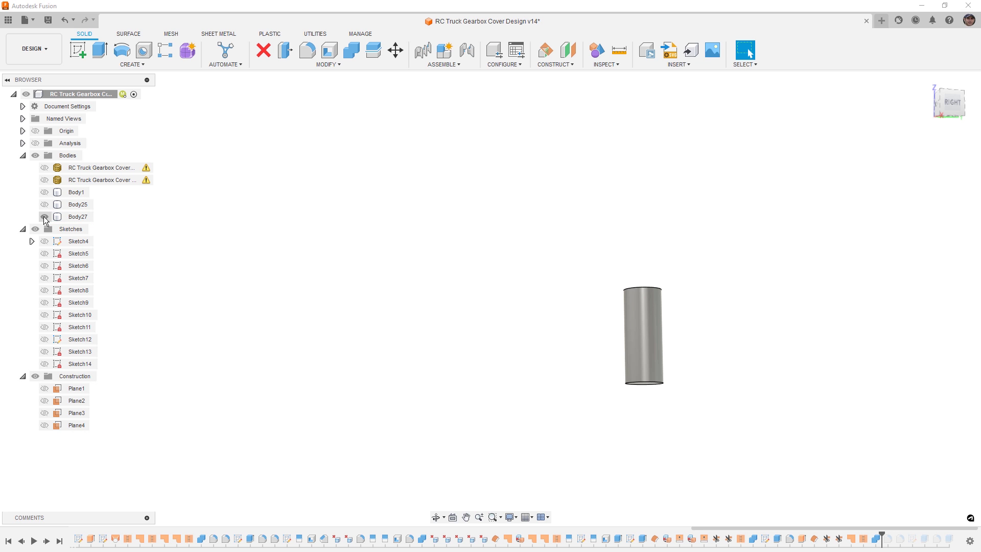
left_click(45, 217)
left_click(44, 205)
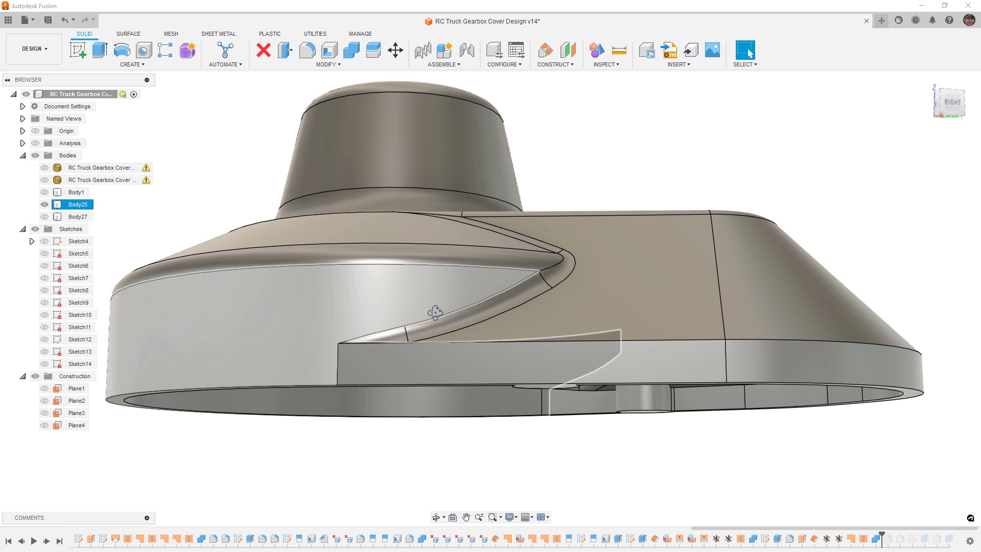
Step: Roll the history forward past the fillets that follow Combine5 and inspect the screw bosses from inside the cover
middle_click_drag(436, 313, 434, 261, "shift")
middle_click_drag(563, 373, 564, 204)
scroll(564, 204, "down", 2)
left_click_drag(883, 541, 898, 535)
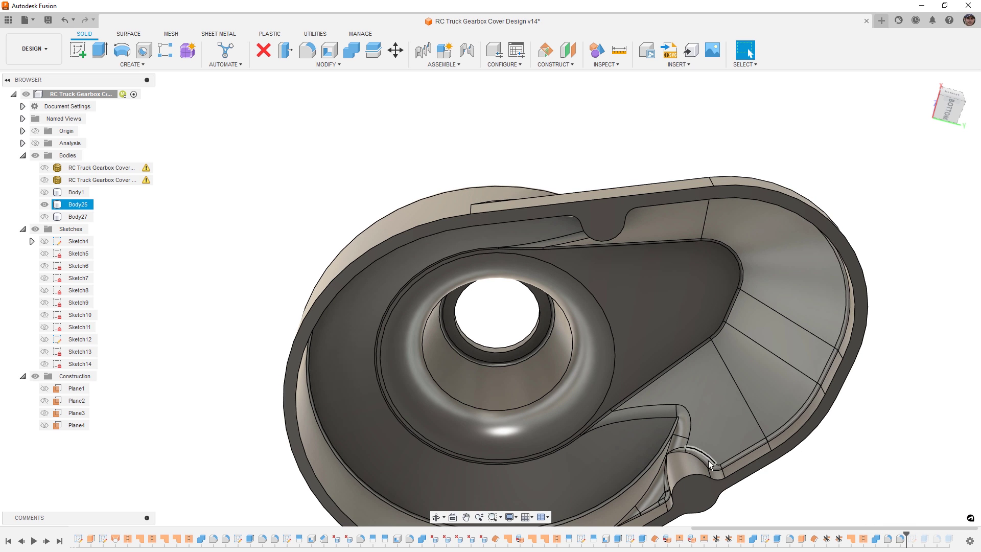
middle_click_drag(682, 450, 738, 475, "shift")
mouse_move(593, 457)
middle_mouse_down()
mouse_move(645, 326)
mouse_move(681, 375)
mouse_move(631, 359)
mouse_move(627, 345)
mouse_move(662, 427)
mouse_move(663, 350)
mouse_move(675, 435)
middle_mouse_up()
scroll(645, 326, "up", 2)
scroll(640, 348, "up", 5)
key("F6")
Step: Roll the history forward to the end of the timeline, including Fillet11 and the screw hole cut
left_click_drag(908, 533, 932, 534)
middle_click_drag(627, 323, 603, 425, "shift")
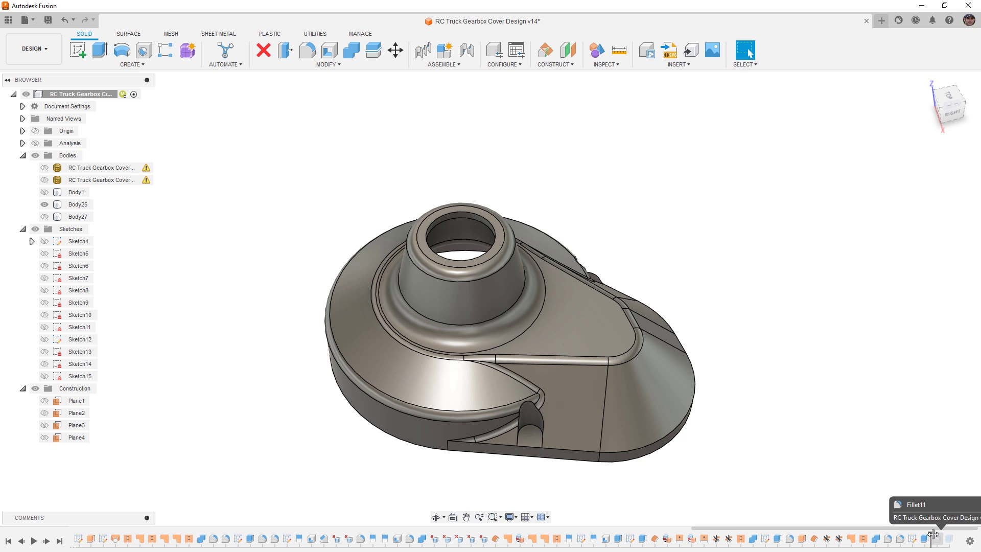
left_click_drag(931, 534, 956, 534)
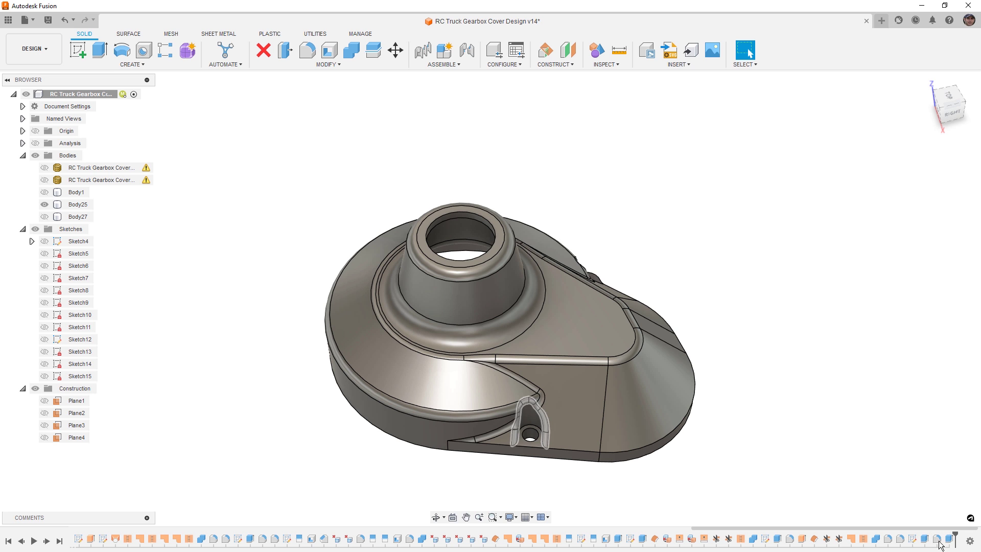
Step: Try a 1 mm fillet on the top edges of the cover's lower rim and the boss's outer edge
middle_click_drag(797, 452, 600, 426, "shift")
scroll(468, 418, "up", 6)
key("f")
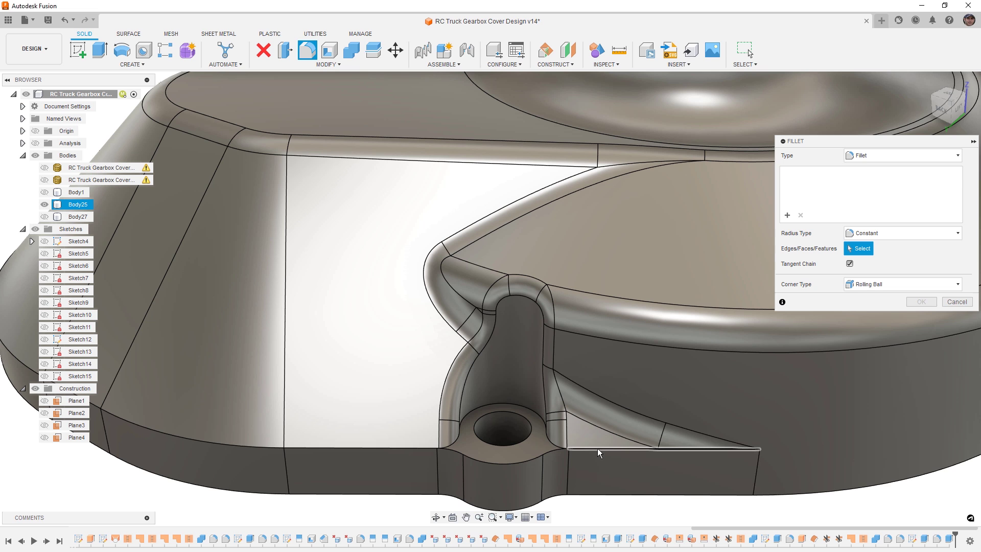
left_click(597, 449)
type("1")
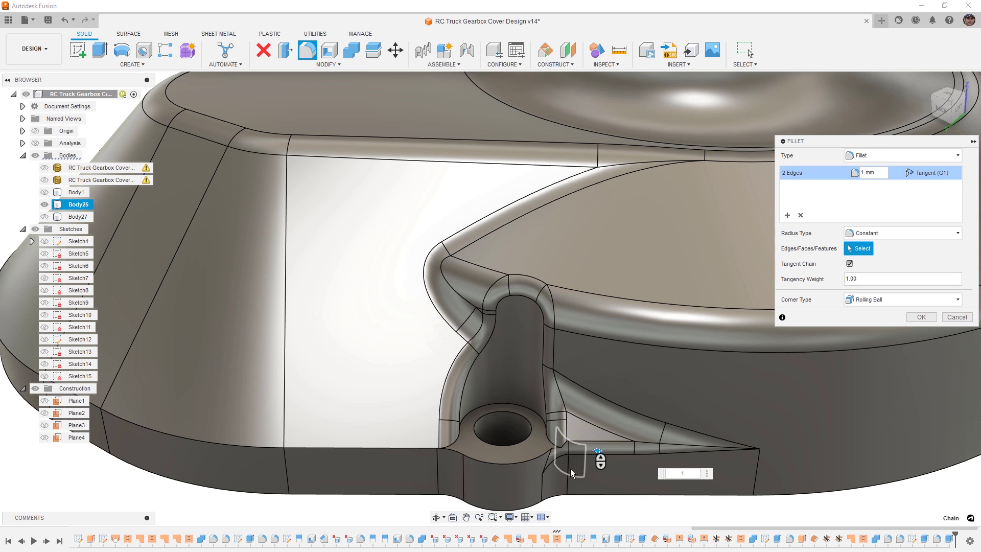
left_click(527, 461)
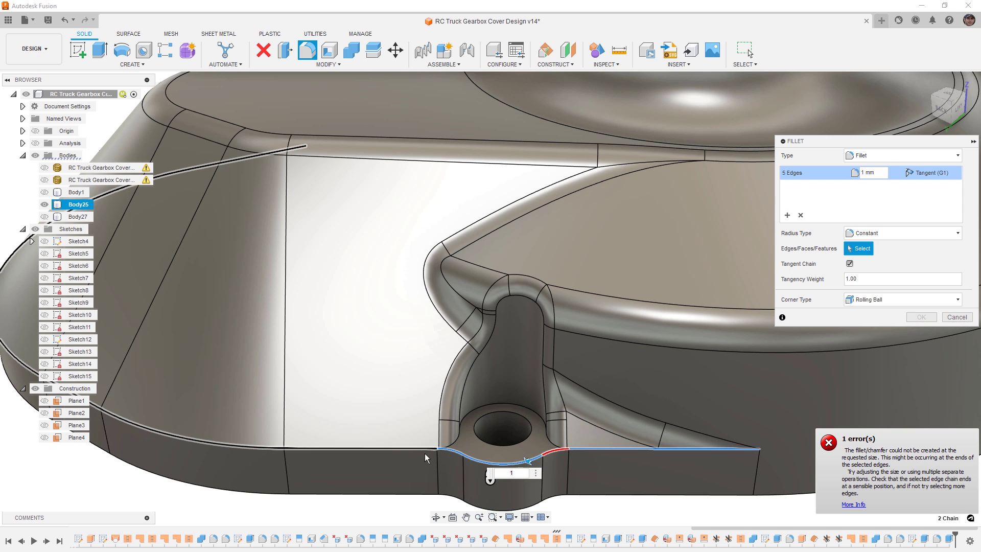
left_click(424, 450)
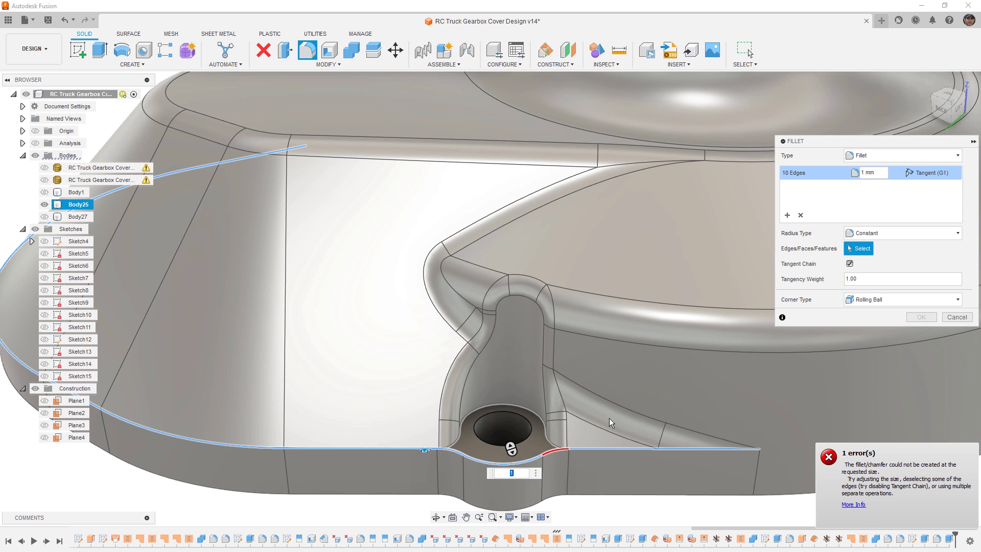
Step: Try the rim fillet at 0.5 mm and 0.25 mm with the recess floor edge added, and abandon the fillet
type(".5")
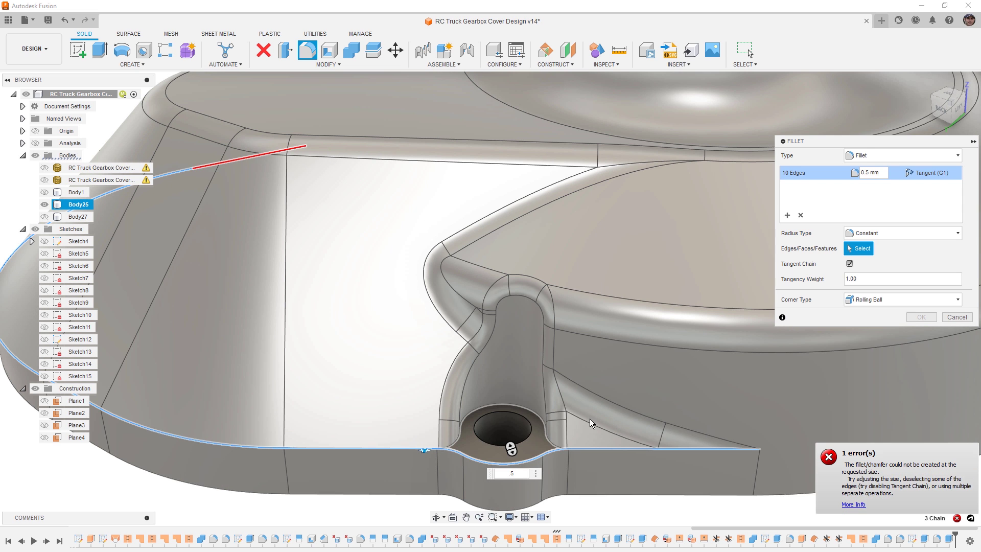
left_click(552, 410)
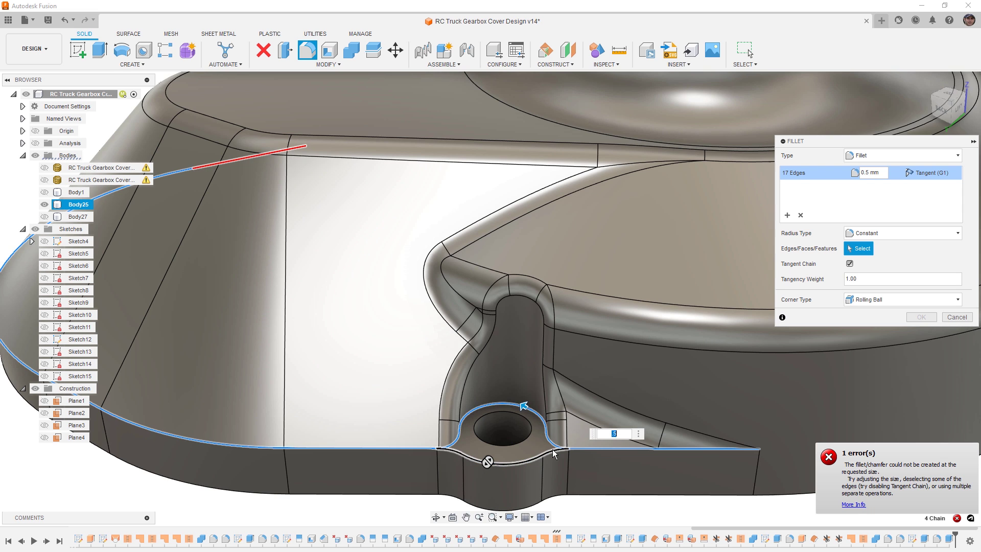
scroll(550, 453, "up", 5)
scroll(550, 454, "up", 3)
type(".25")
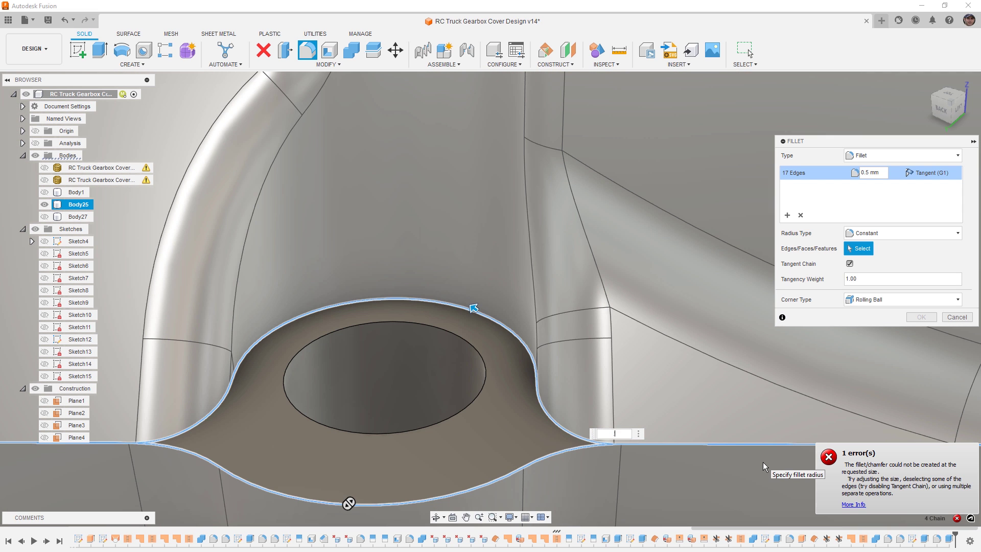
key("Return")
scroll(740, 422, "down", 6)
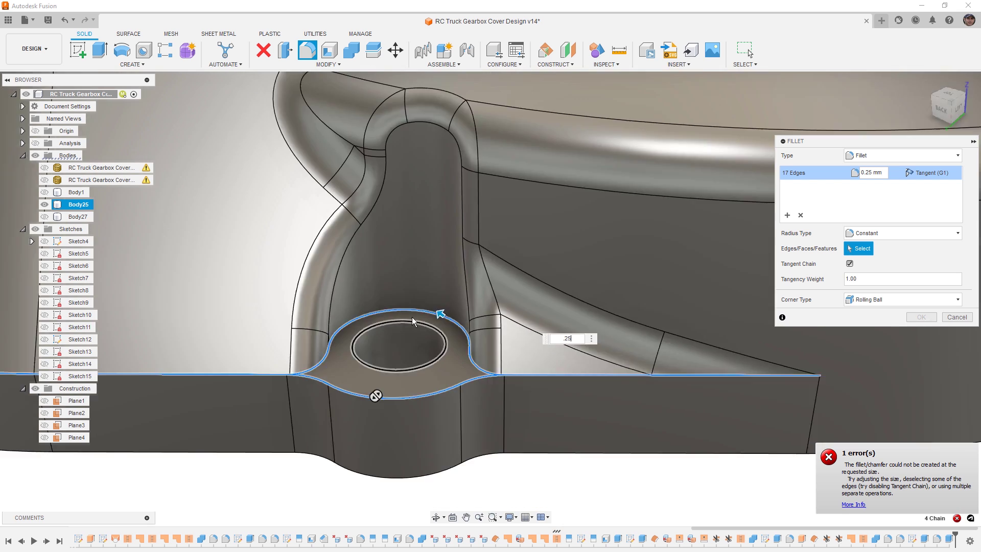
scroll(483, 277, "down", 5)
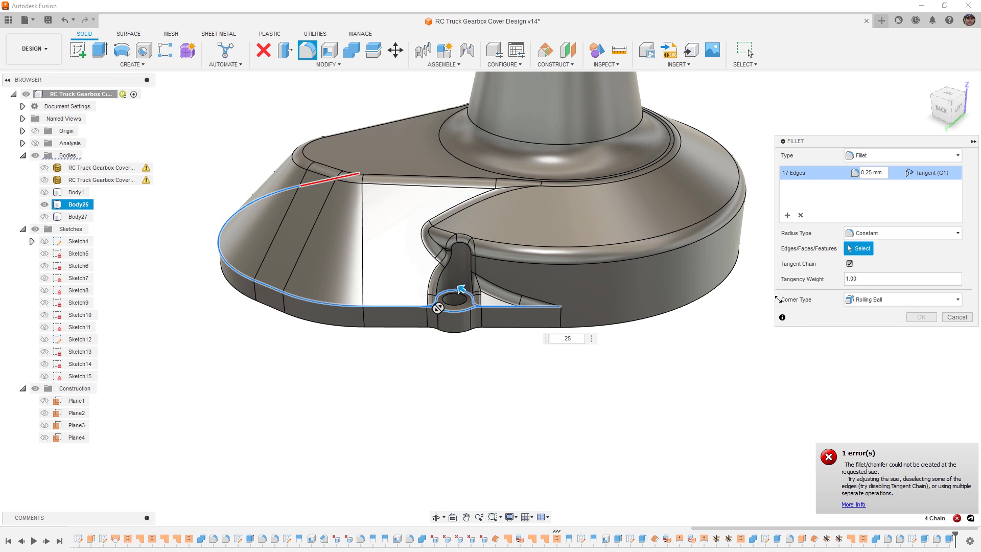
left_click(957, 317)
Step: Save the repaired gearbox cover as a new version with the description User Saved
middle_click_drag(448, 348, 472, 336, "shift")
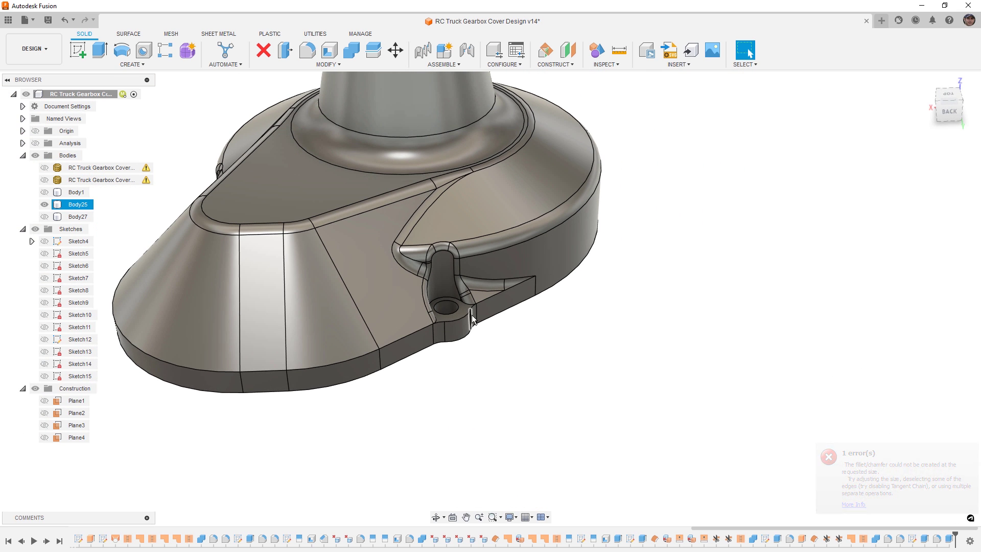
scroll(475, 305, "up", 5)
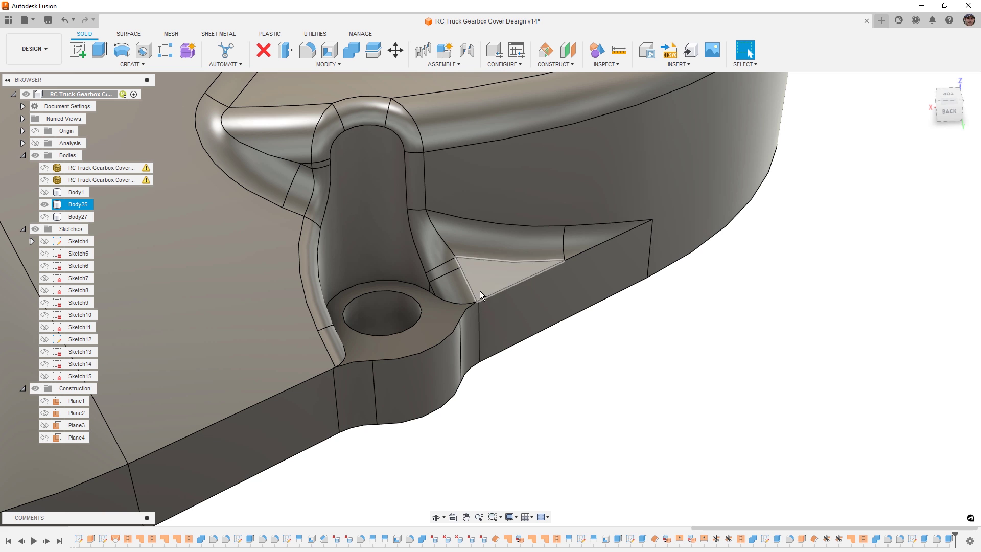
scroll(482, 291, "down", 5)
middle_click_drag(507, 298, 597, 412, "shift")
key("ctrl+s")
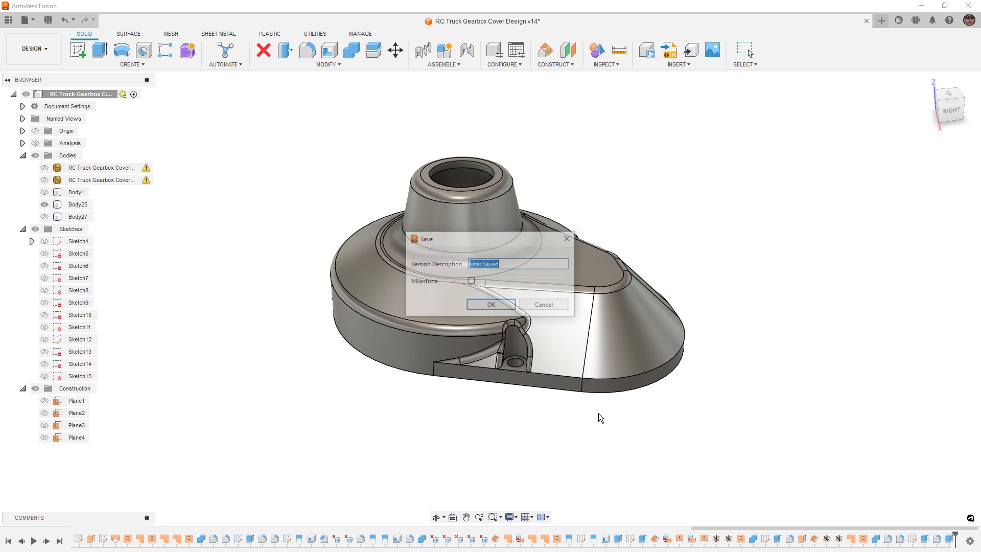
key("Return")
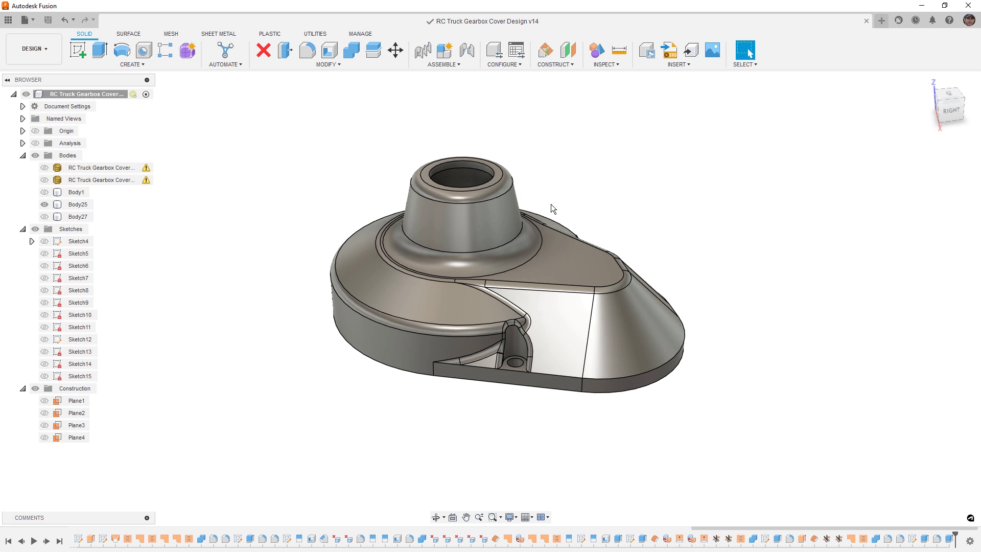
Step: Chamfer the inner top edge of the hub's bore with an equal distance of 0.5 mm
scroll(483, 155, "up", 3)
left_click(337, 64)
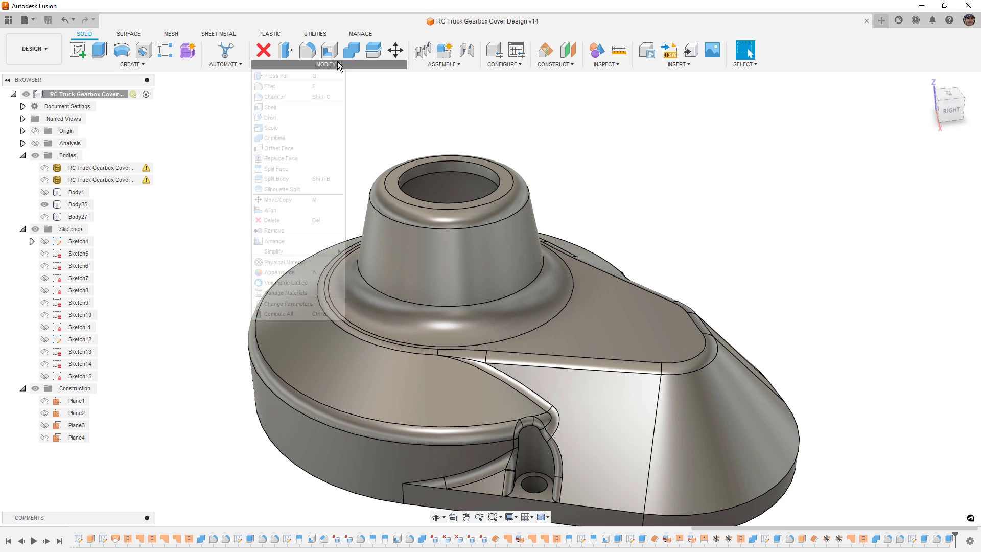
left_click(302, 96)
left_click(477, 164)
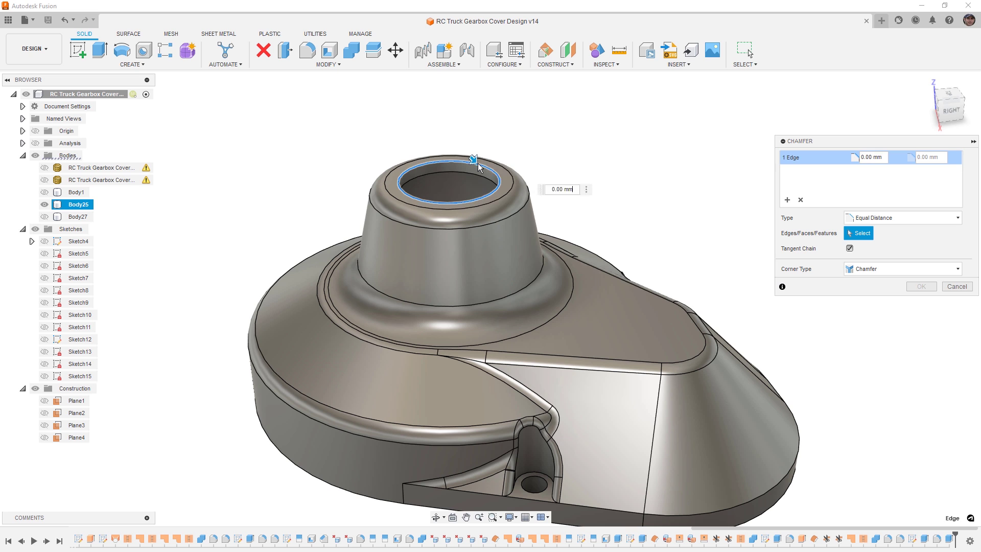
type(".5")
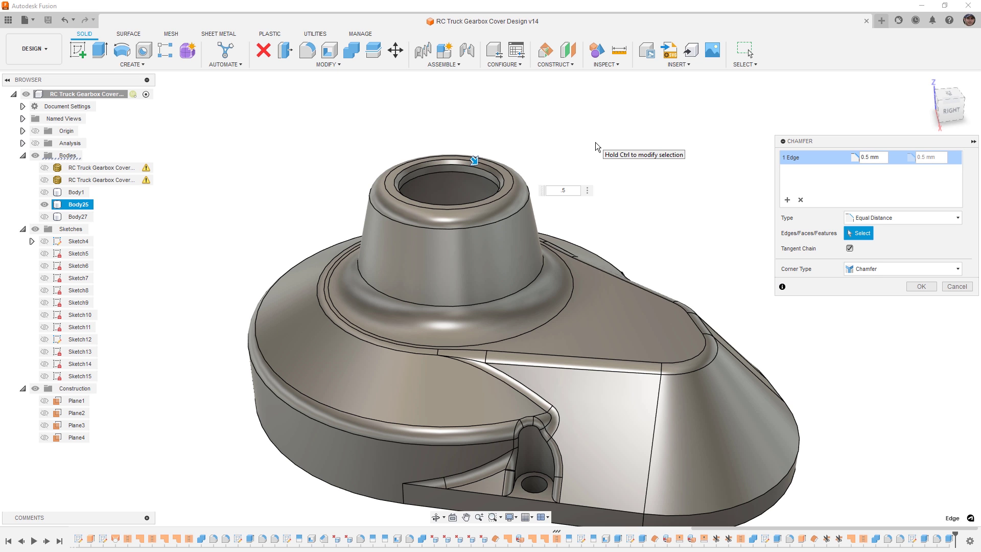
key("Return")
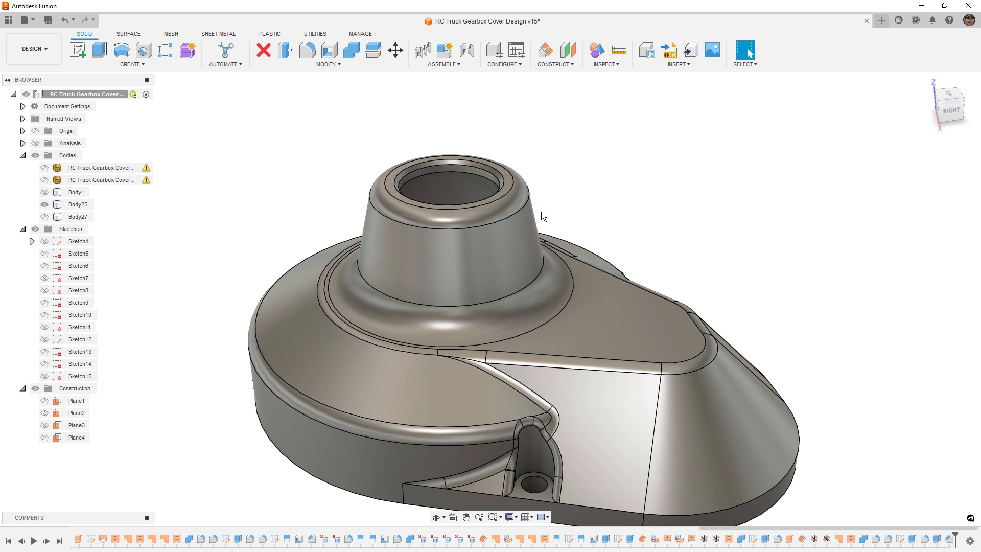
Step: Save the design with the chamfered hub bore as another version
scroll(538, 201, "down", 3)
middle_click_drag(538, 200, 665, 247, "shift")
key("ctrl+s")
key("Return")
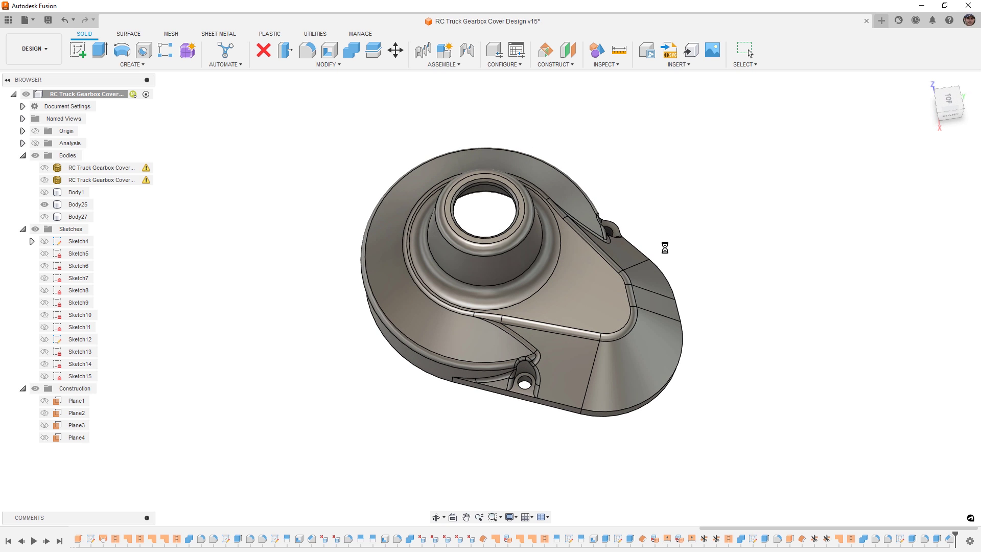
Step: Rename Body25 as RC Gear Cover and start saving that body as a mesh
double_click(82, 204)
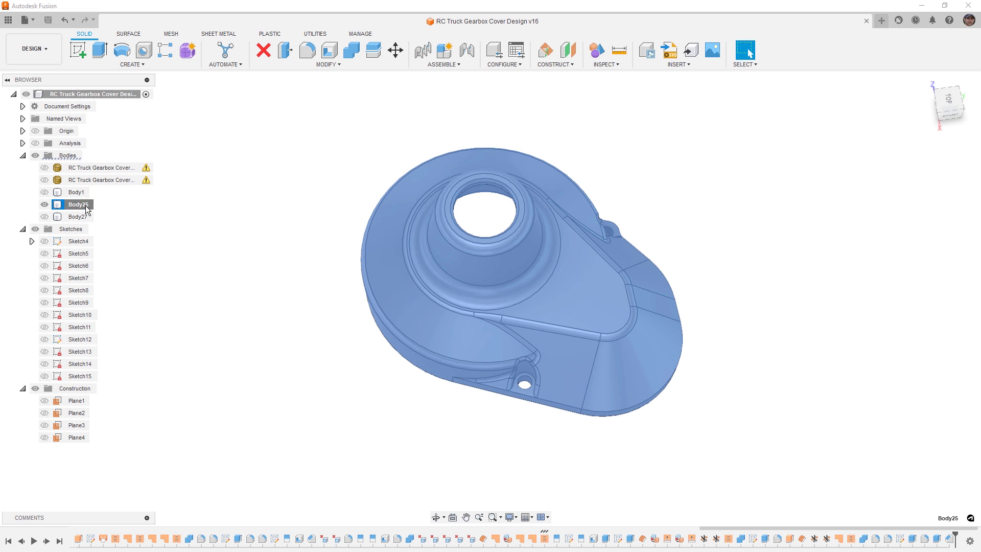
type("RC Gear")
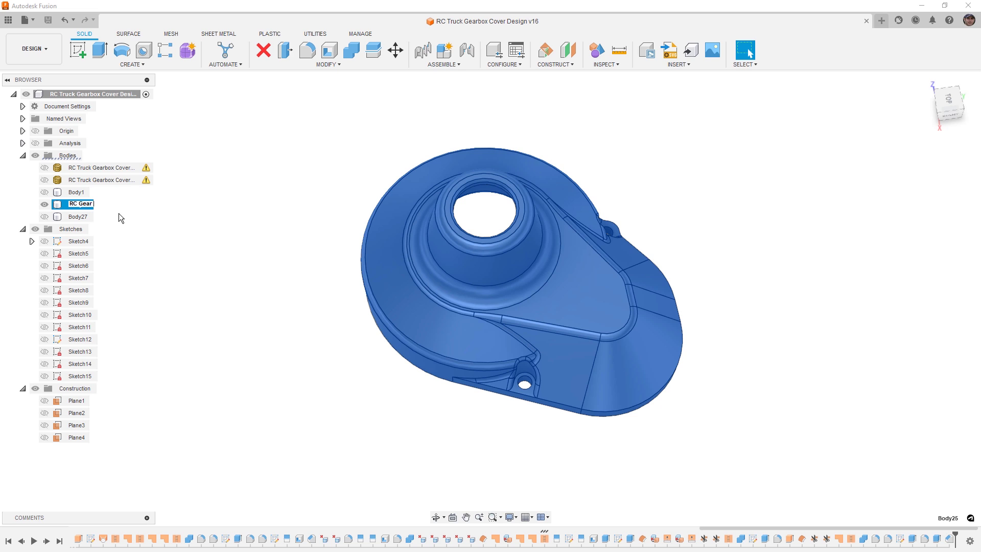
type(" Cover")
key("Return")
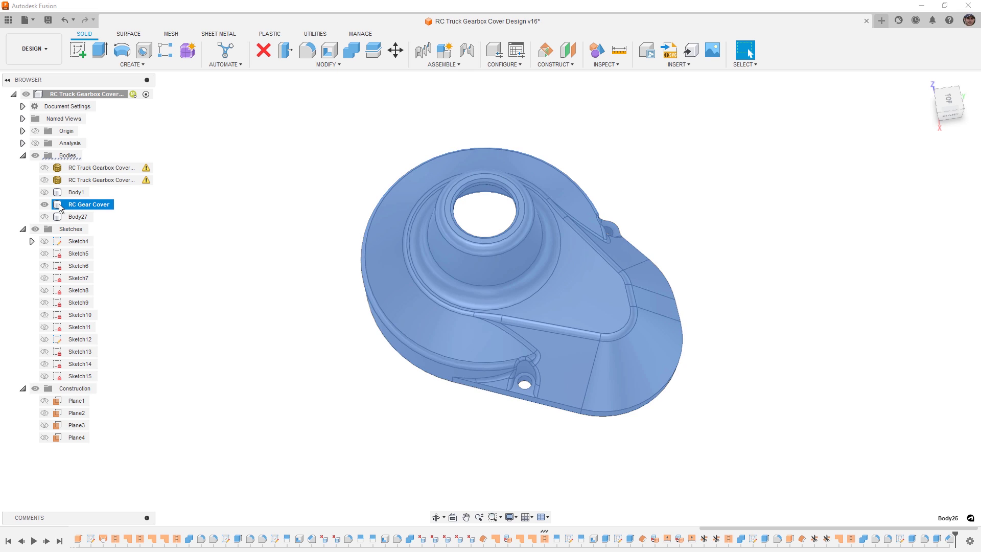
right_click(59, 204)
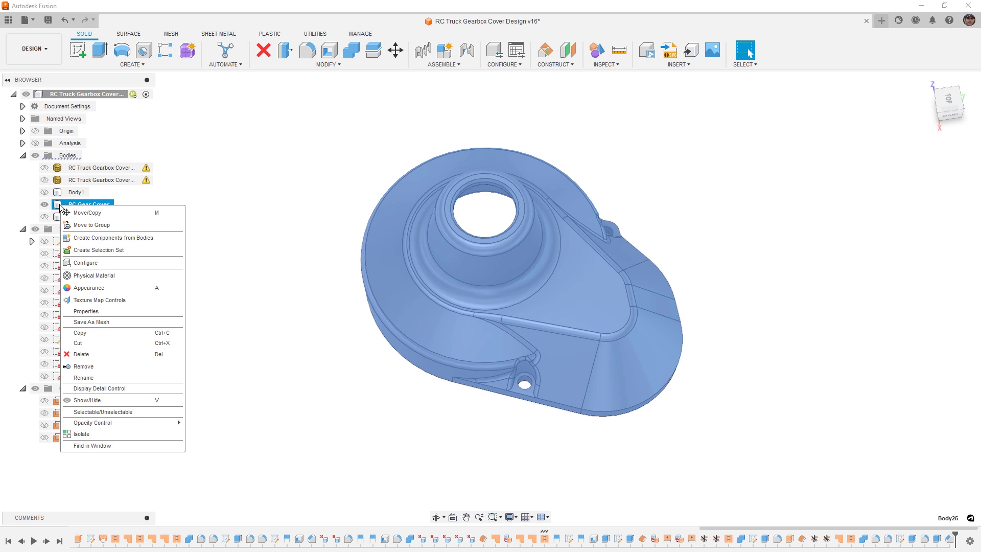
left_click(103, 321)
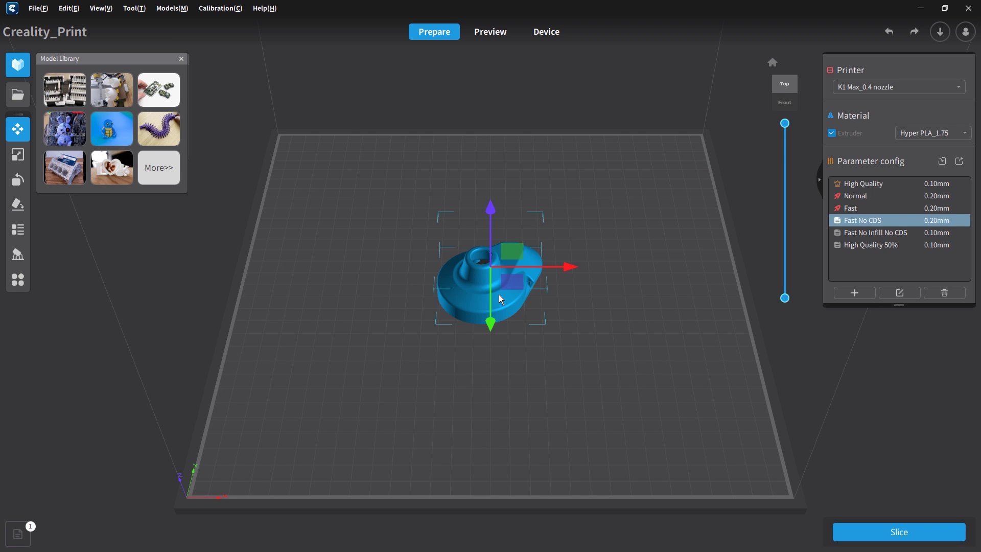
Step: In Creality Print, choose the Fast No Infill No CDS profile for the gear cover and open its settings for editing
left_click_drag(494, 378, 437, 330)
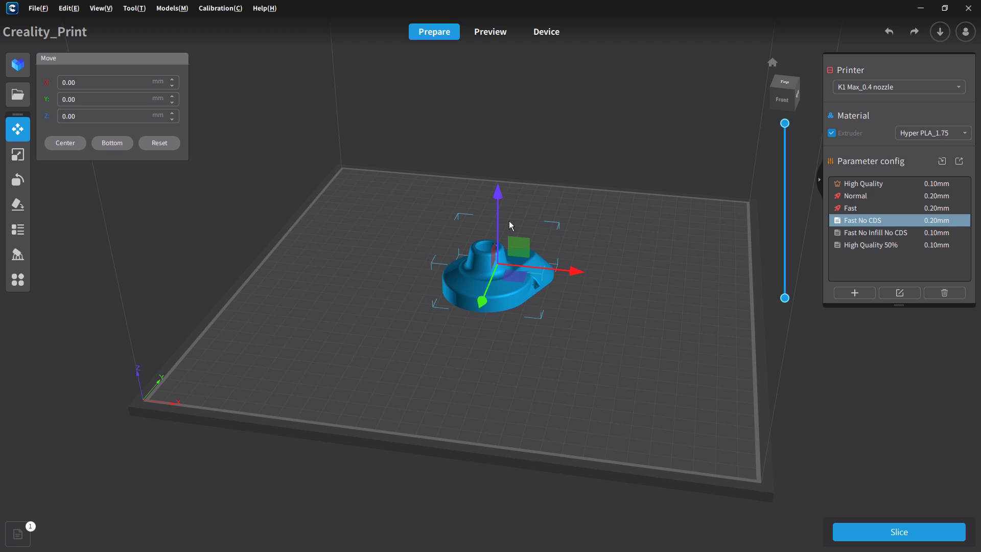
scroll(512, 239, "up", 4)
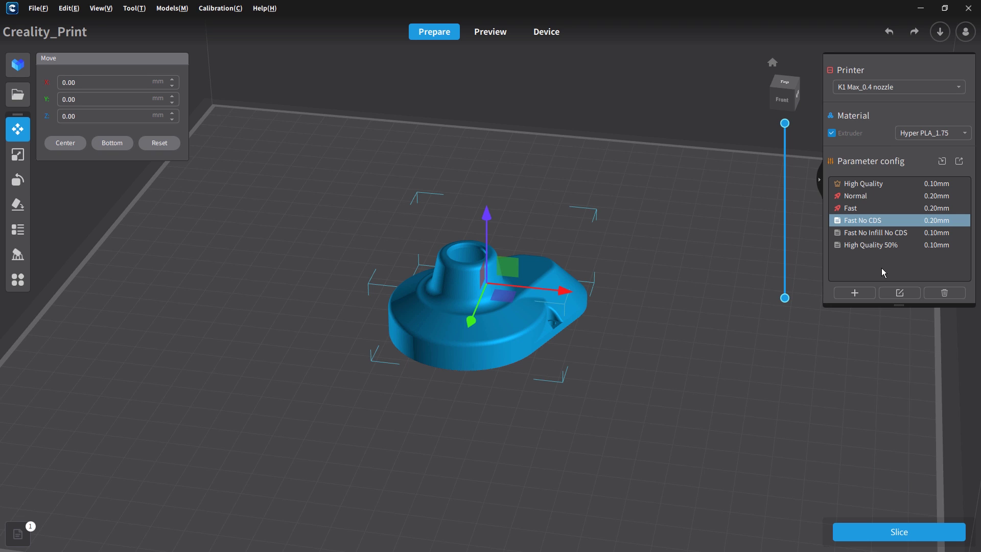
mouse_move(867, 226)
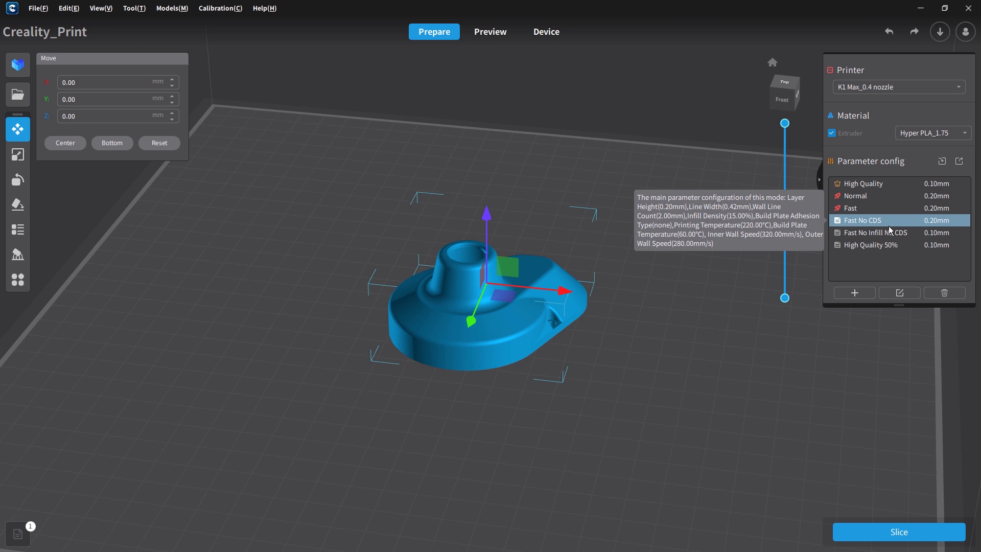
mouse_move(949, 235)
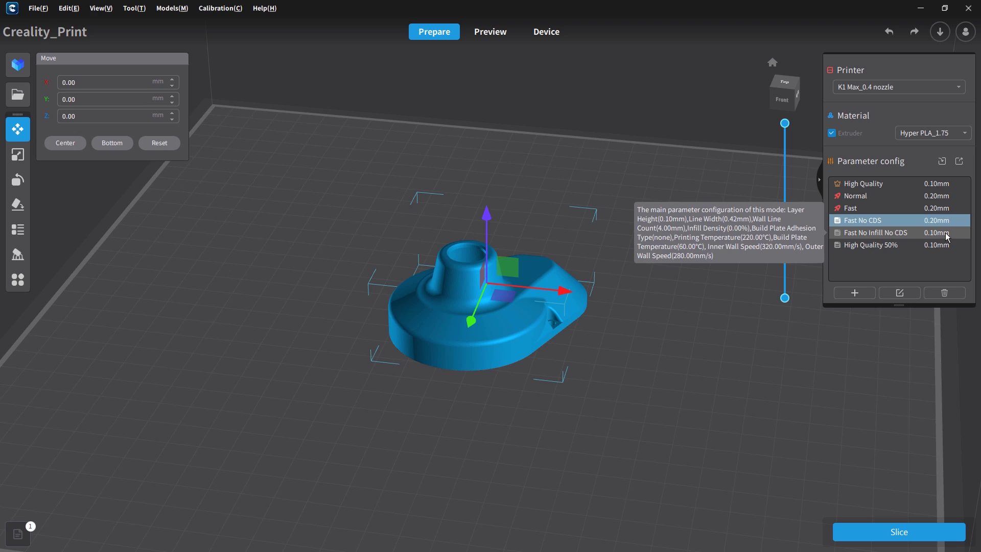
left_click(853, 235)
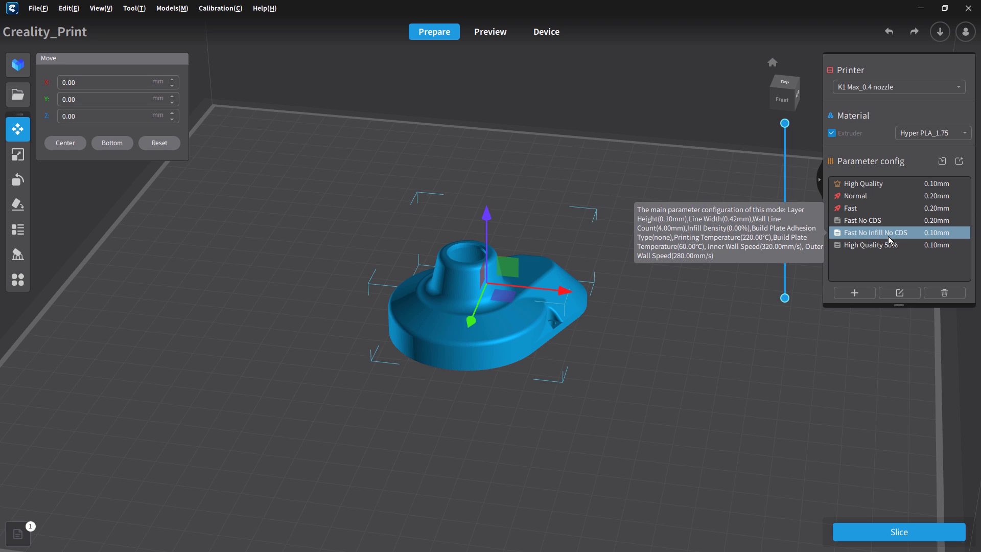
double_click(874, 235)
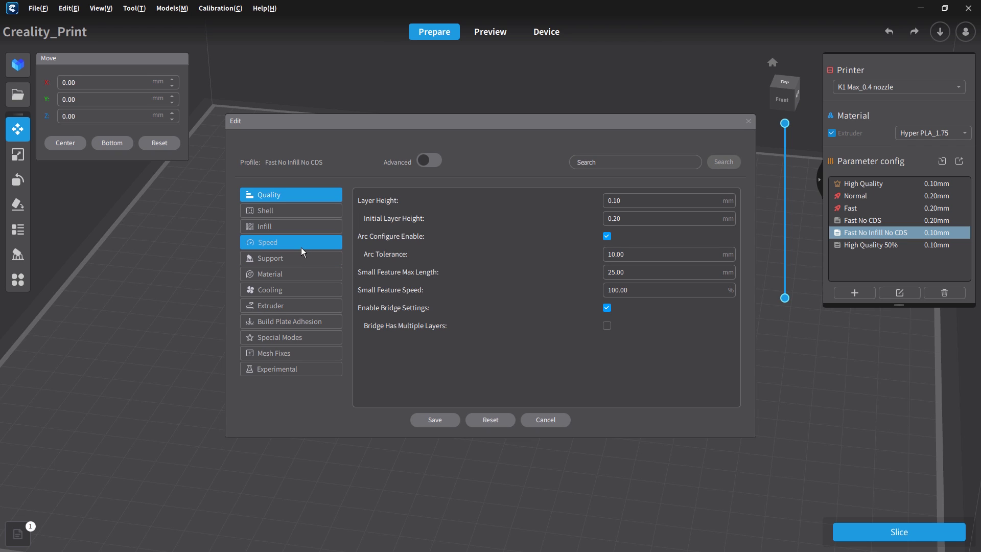
Step: Review the profile's cooling, infill, material, quality and extruder settings
left_click(300, 289)
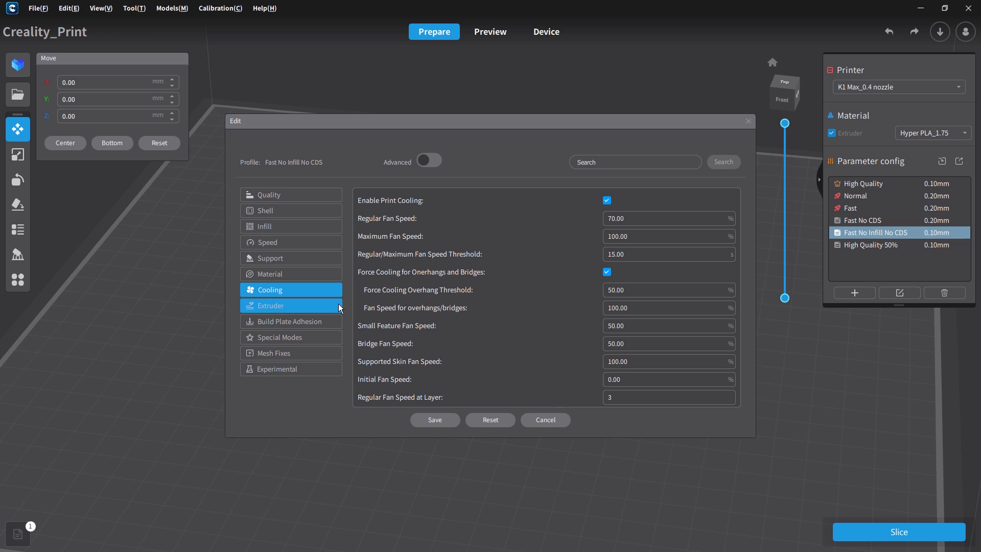
scroll(508, 317, "down", 4)
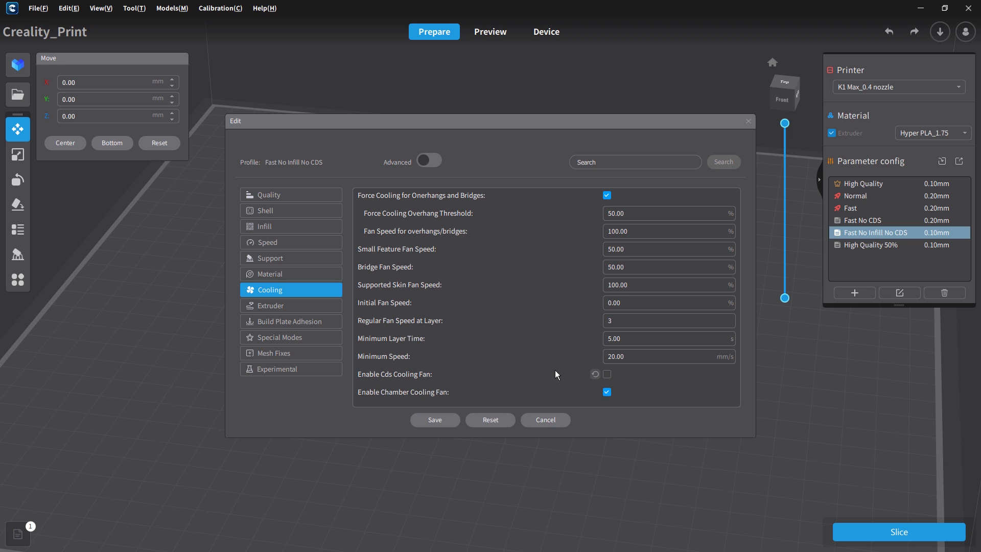
scroll(553, 351, "up", 3)
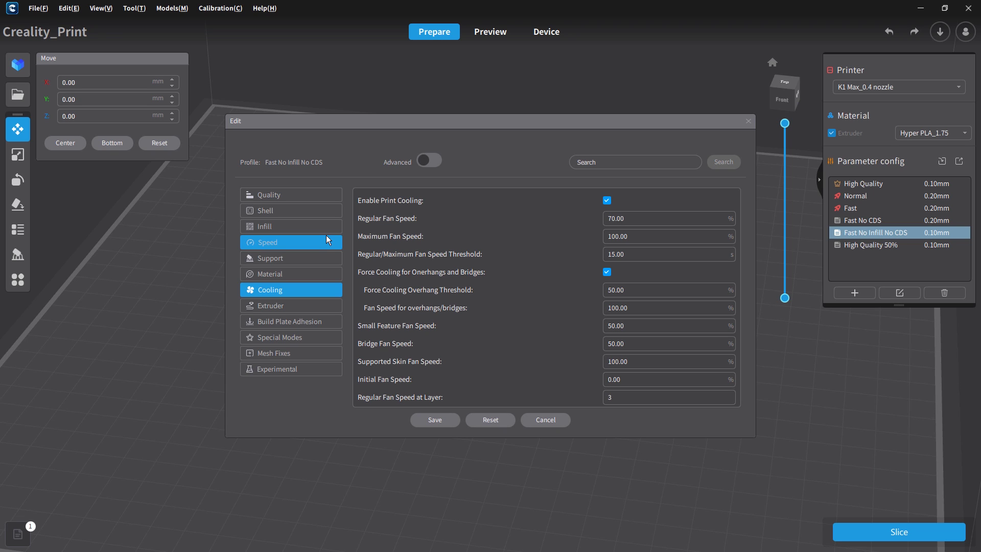
left_click(301, 228)
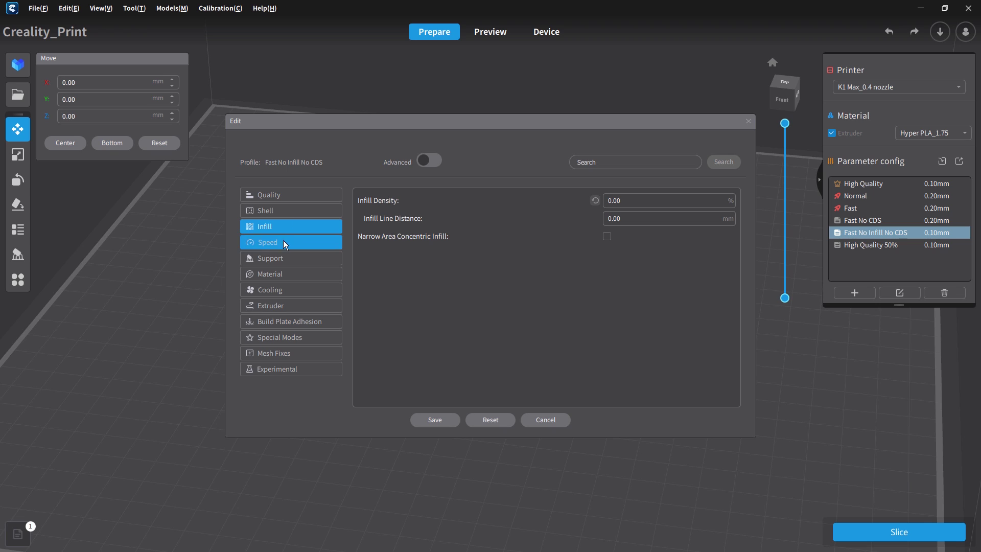
left_click(287, 275)
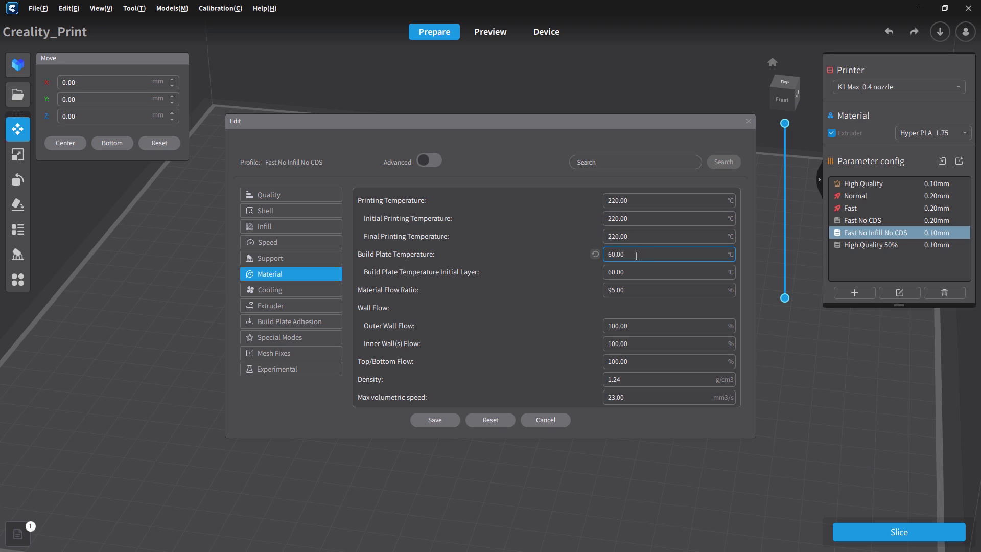
scroll(636, 256, "down", 5)
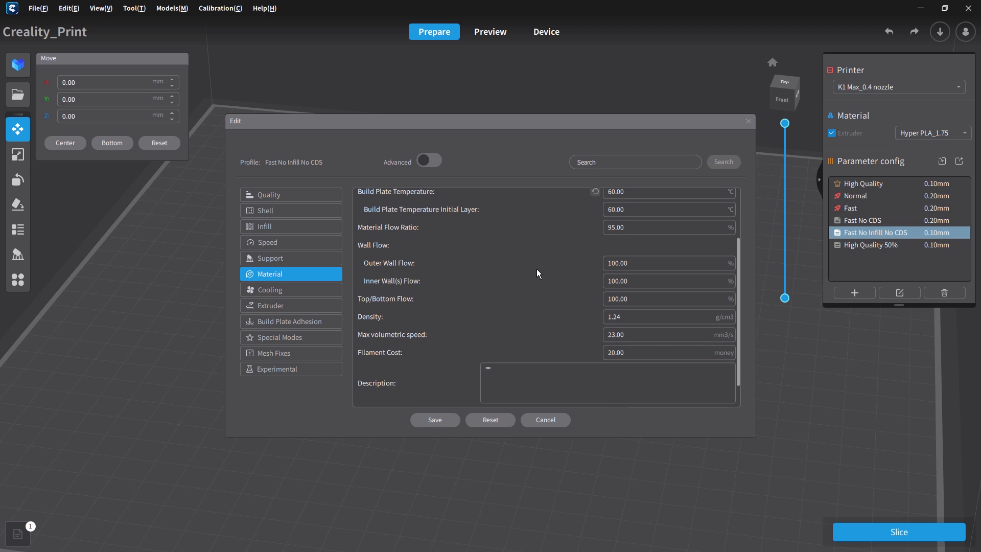
left_click(298, 197)
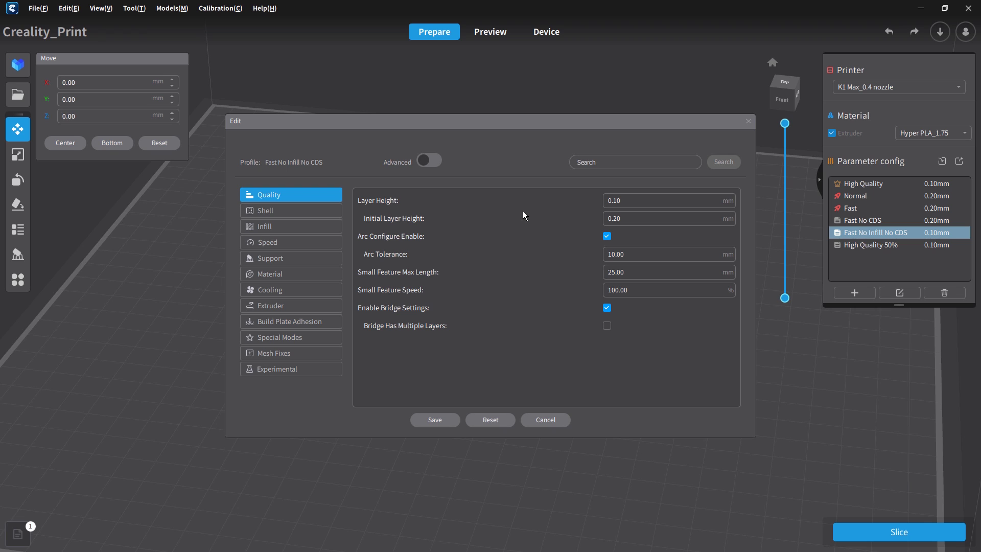
left_click(323, 305)
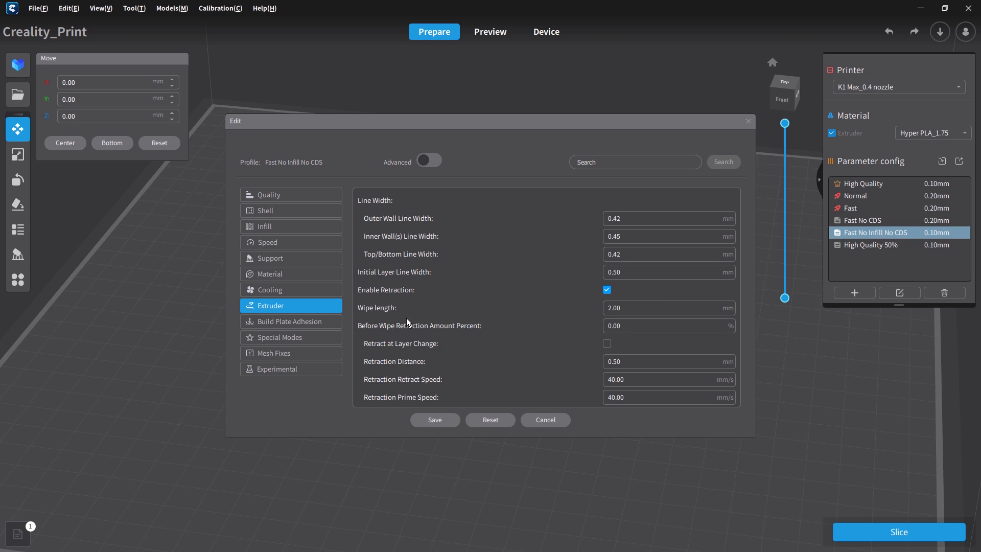
Step: Set the profile's build plate adhesion type to brim
left_click(310, 323)
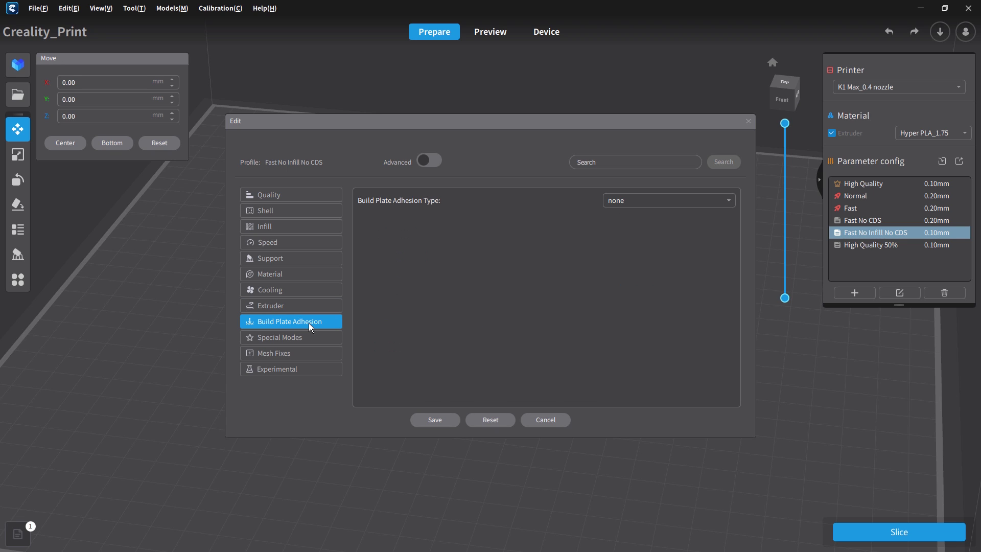
left_click(630, 202)
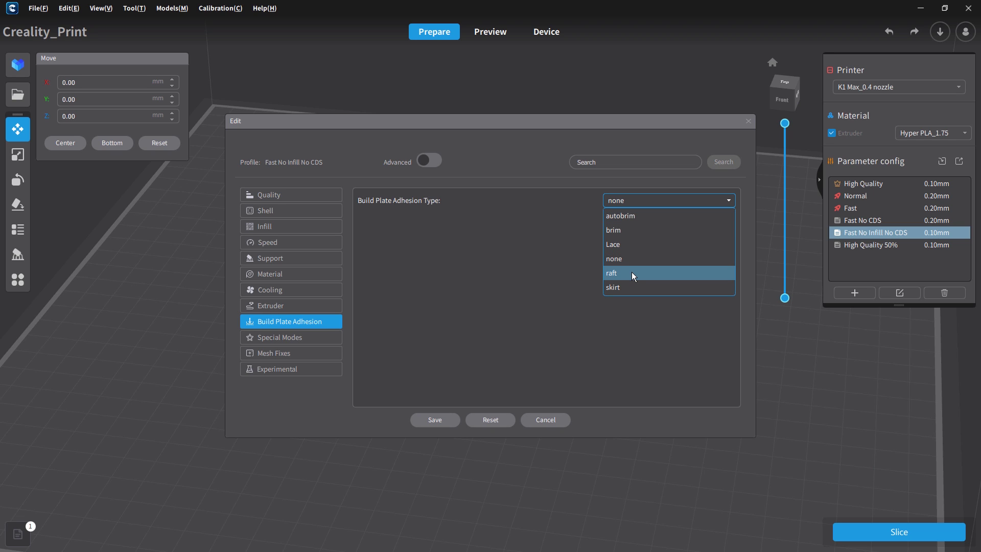
left_click(631, 231)
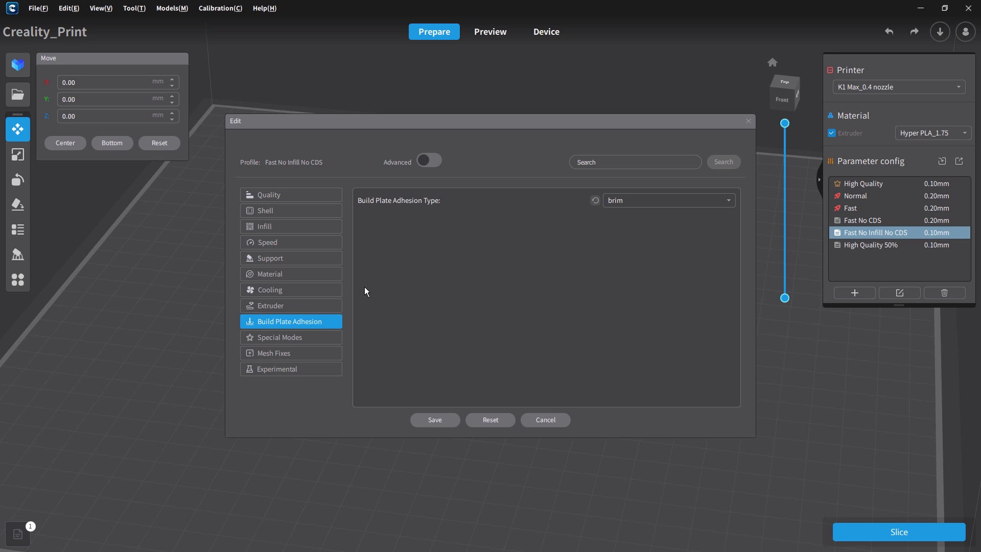
Step: Enable support generation in the profile and save the edited settings
left_click(294, 259)
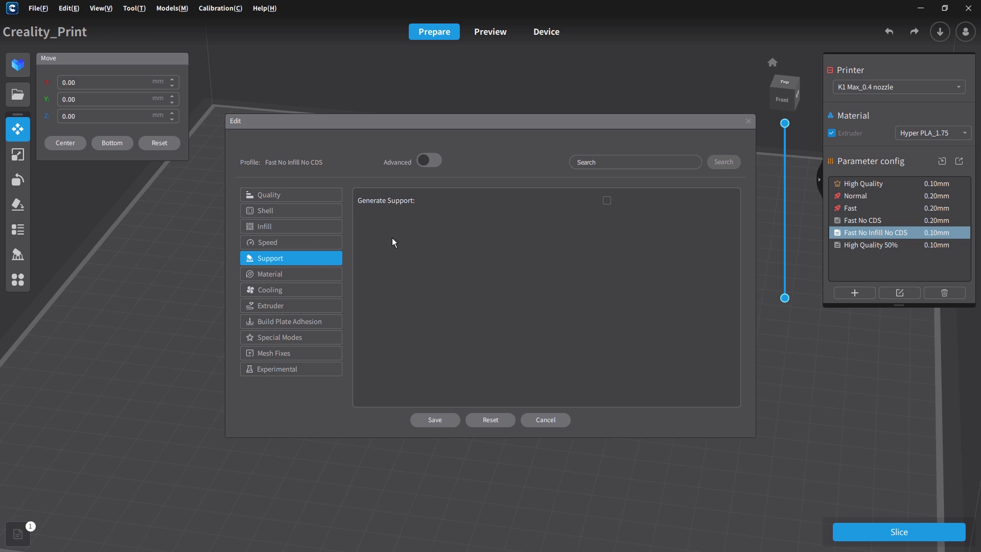
left_click(607, 200)
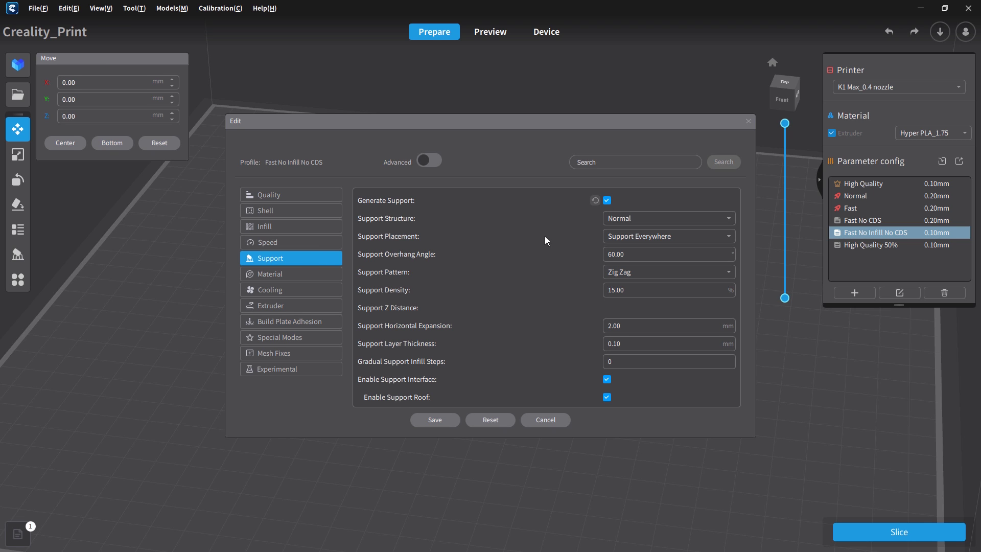
left_click(432, 421)
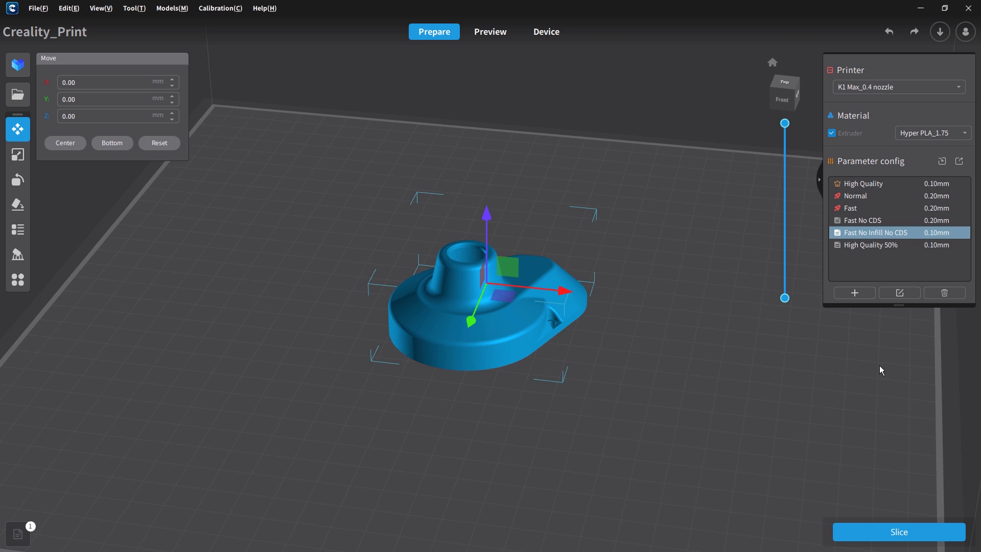
Step: Slice the gear cover and inspect the supports inside the hub's bore in the preview
left_click(909, 532)
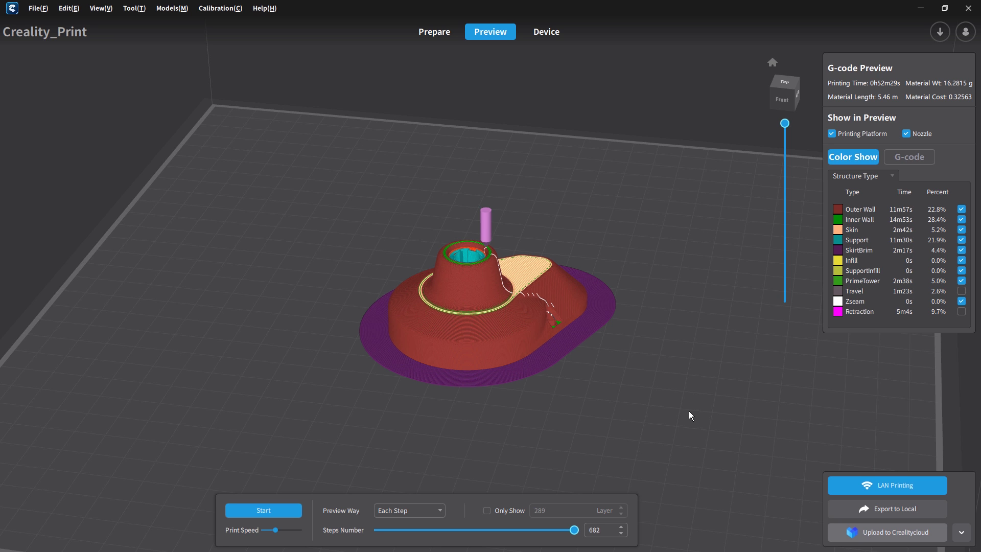
scroll(483, 252, "up", 10)
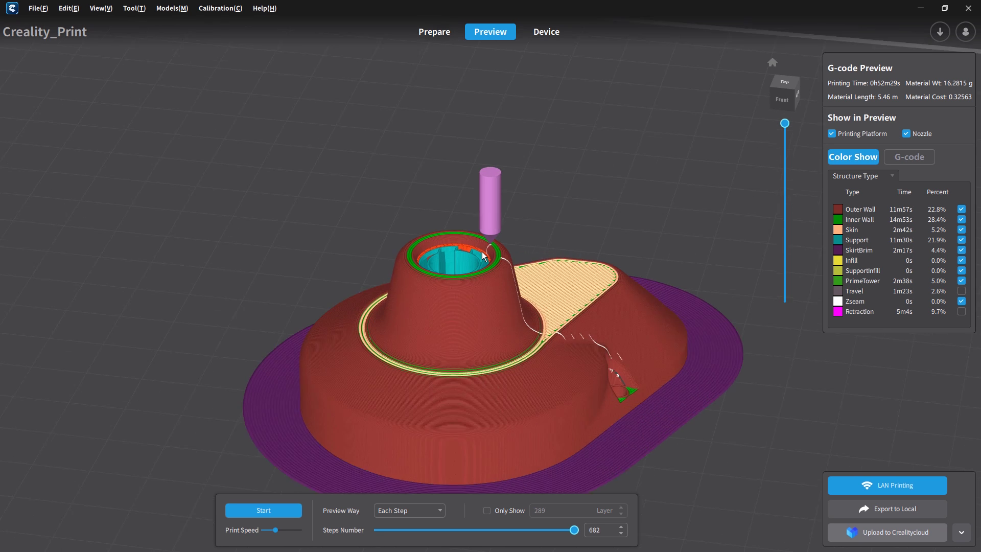
mouse_move(479, 269)
middle_mouse_down()
mouse_move(478, 299)
mouse_move(483, 264)
middle_mouse_up()
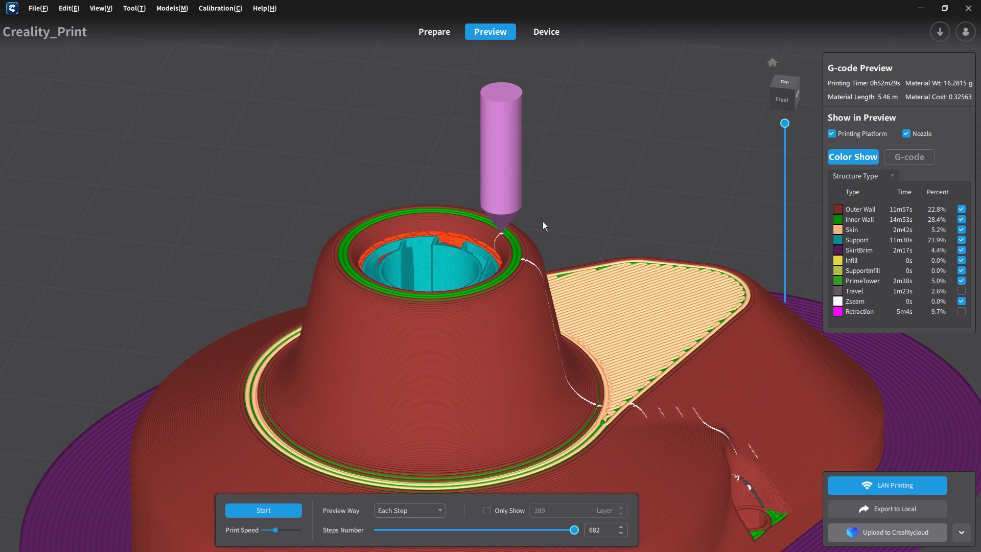
scroll(553, 234, "down", 3)
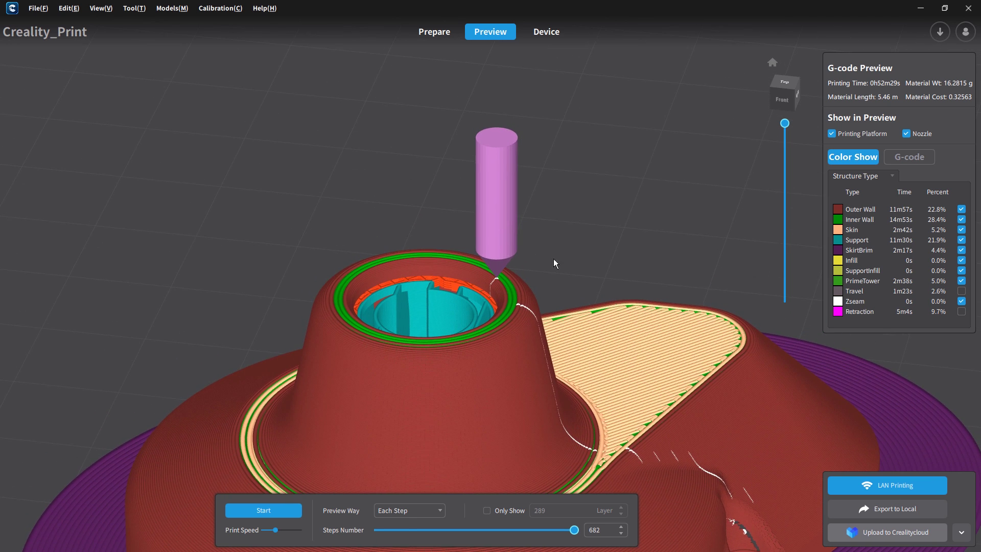
right_click_drag(560, 253, 594, 406)
Step: Lower the preview to the first layer to examine the brim and wall outlines, and restore the full layer view
left_click_drag(785, 124, 796, 258)
left_click_drag(792, 265, 789, 303)
scroll(590, 199, "down", 5)
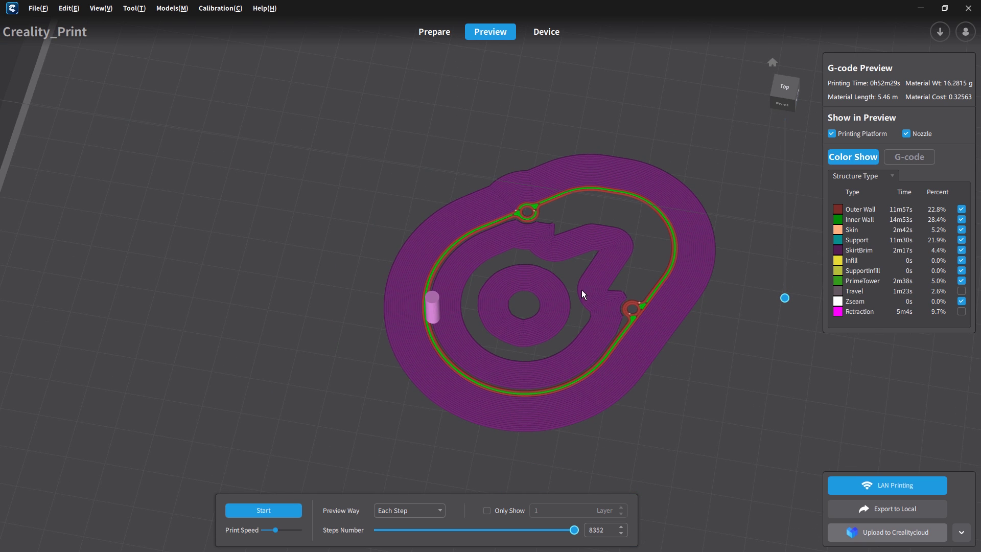
right_click_drag(582, 290, 556, 305)
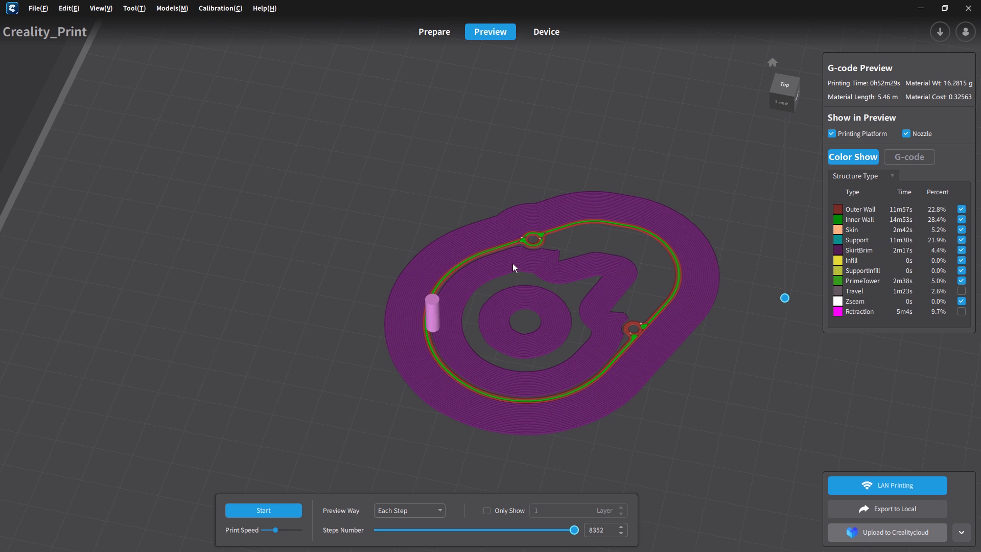
right_click_drag(656, 302, 599, 323)
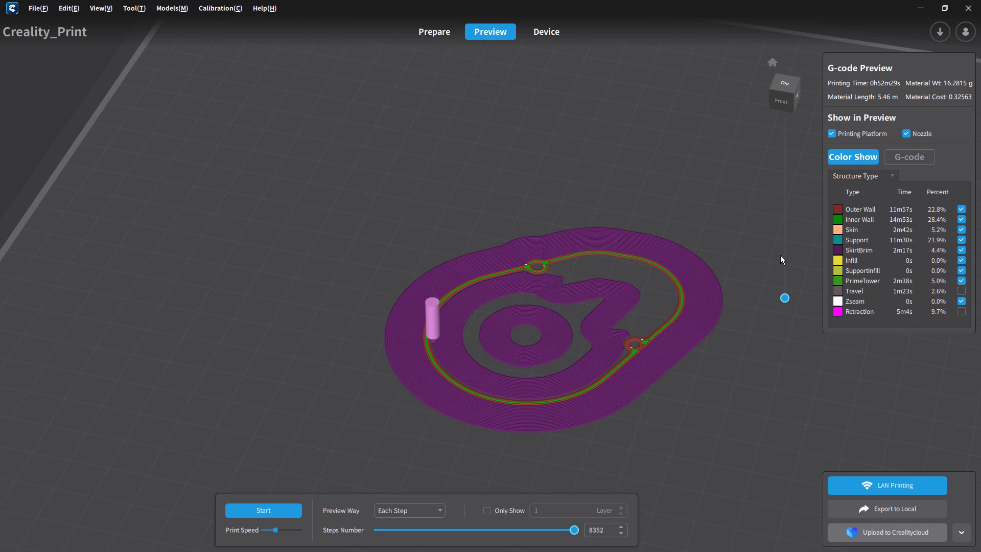
left_click_drag(785, 297, 785, 106)
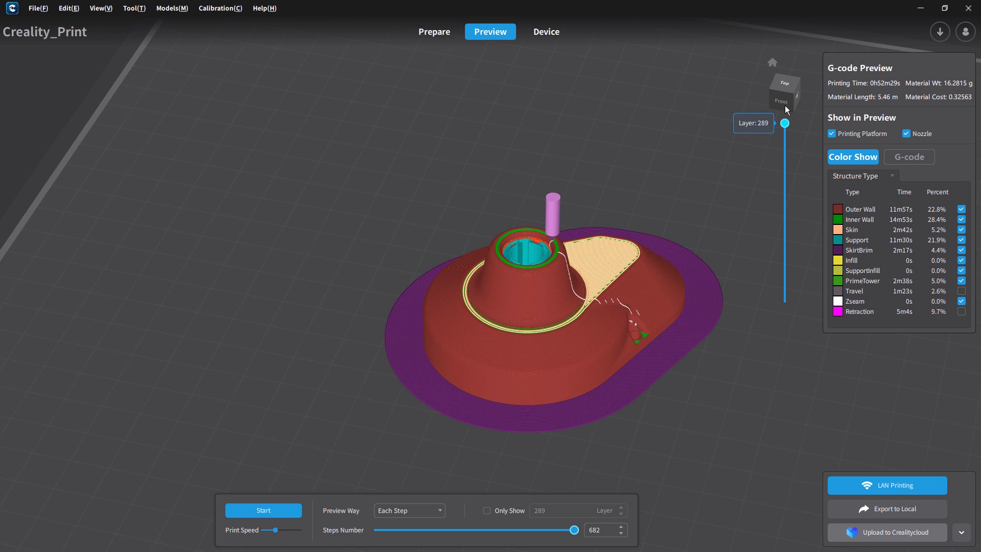